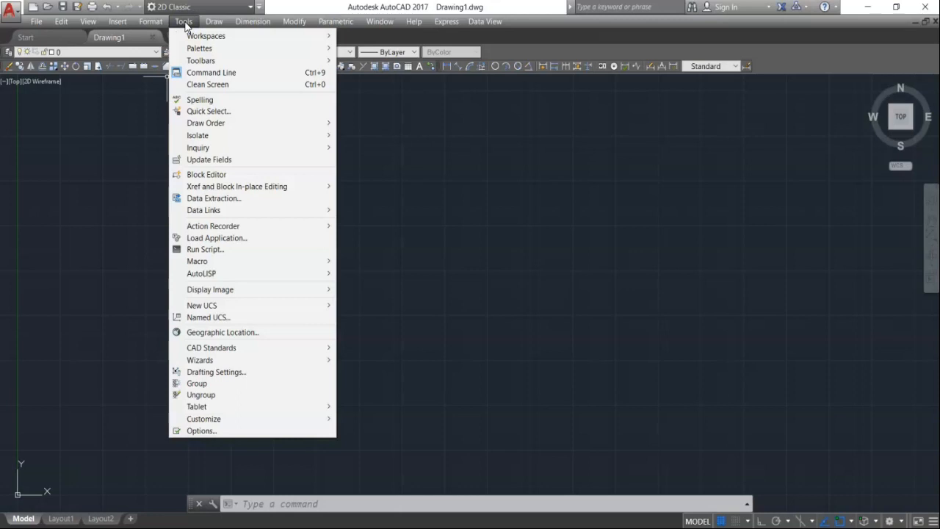
# Browse the AutoCAD toolbar list and turn on one more toolbar besides Dimension, Draw, Layers, Modify and Properties
pyautogui.moveTo(202, 62)
pyautogui.moveTo(367, 61)
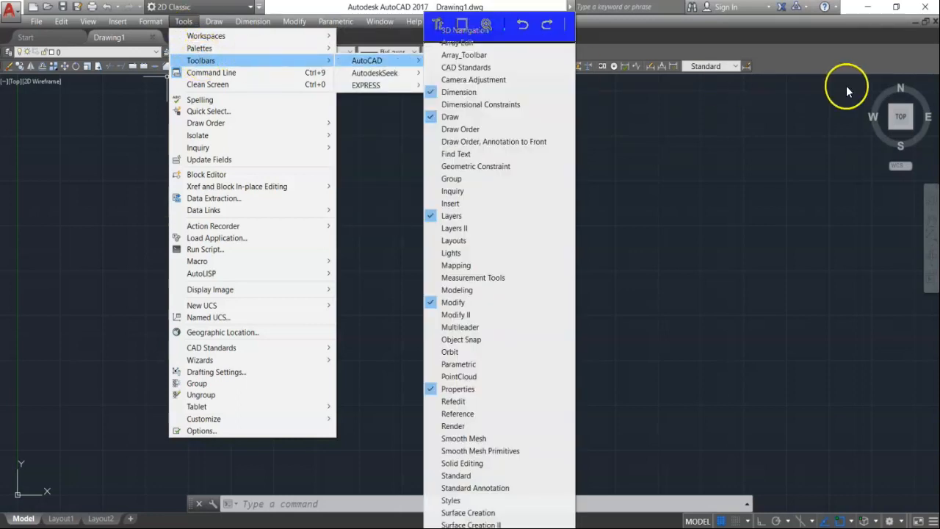
pyautogui.click(813, 56)
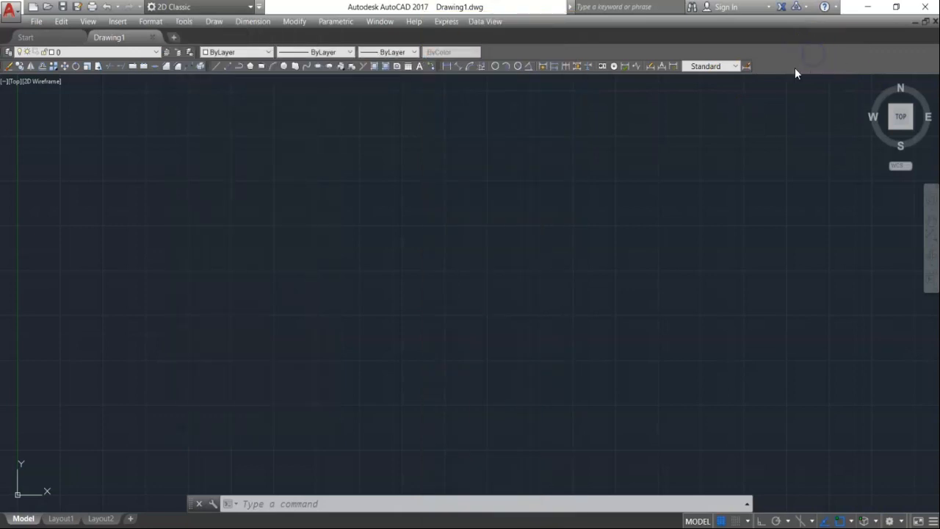
pyautogui.rightClick(792, 55)
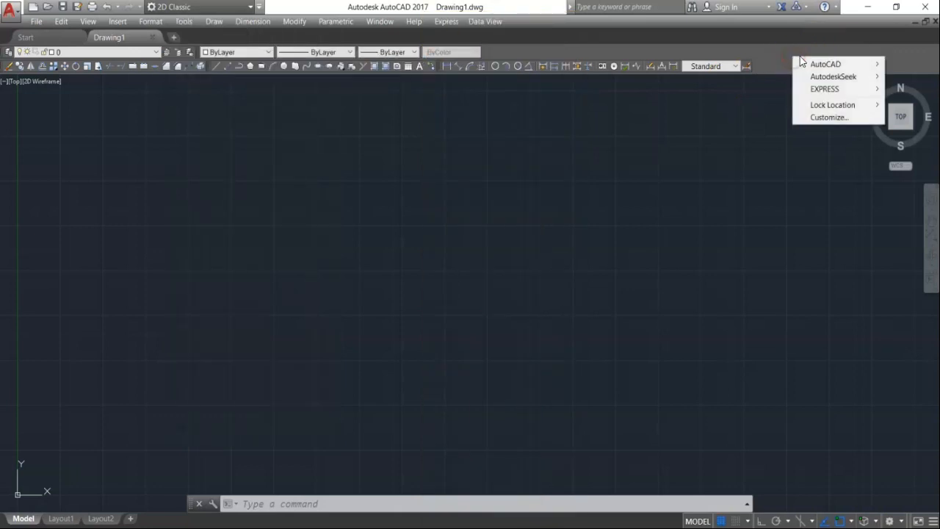
pyautogui.moveTo(813, 65)
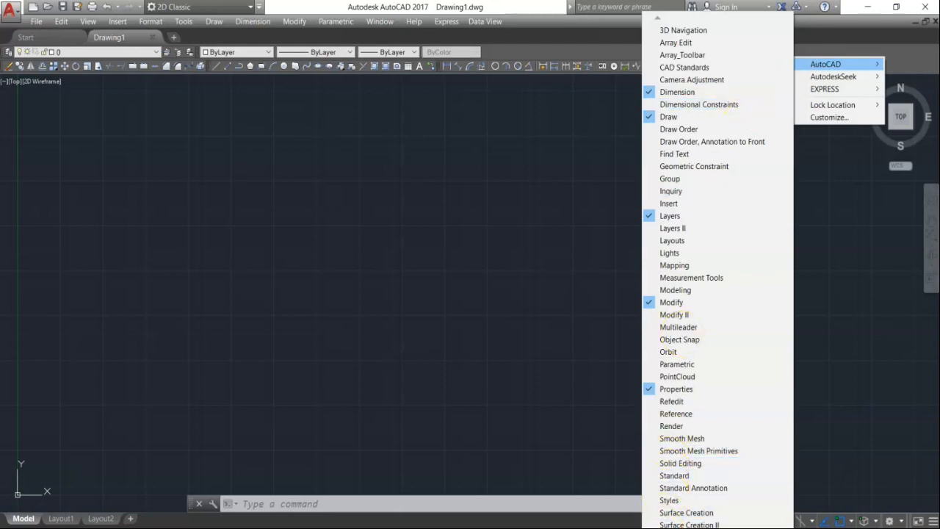
pyautogui.moveTo(670, 527)
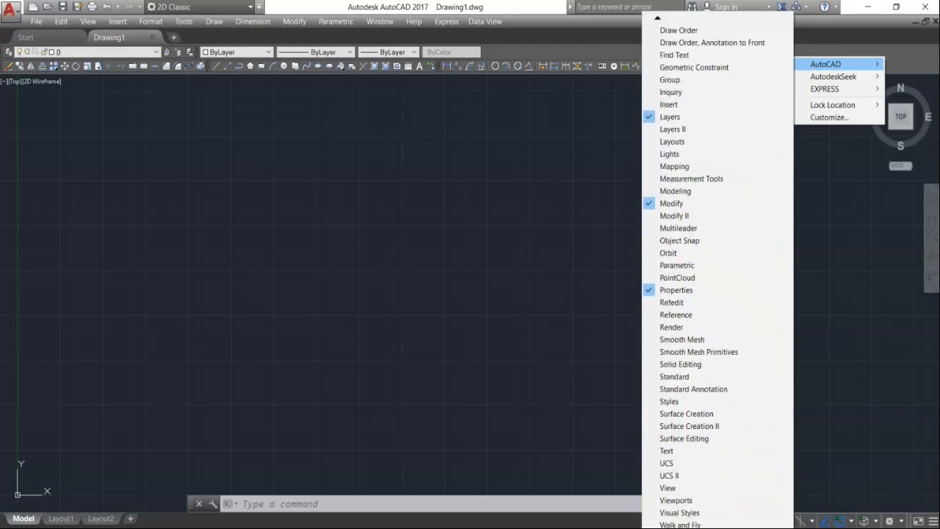
pyautogui.click(694, 365)
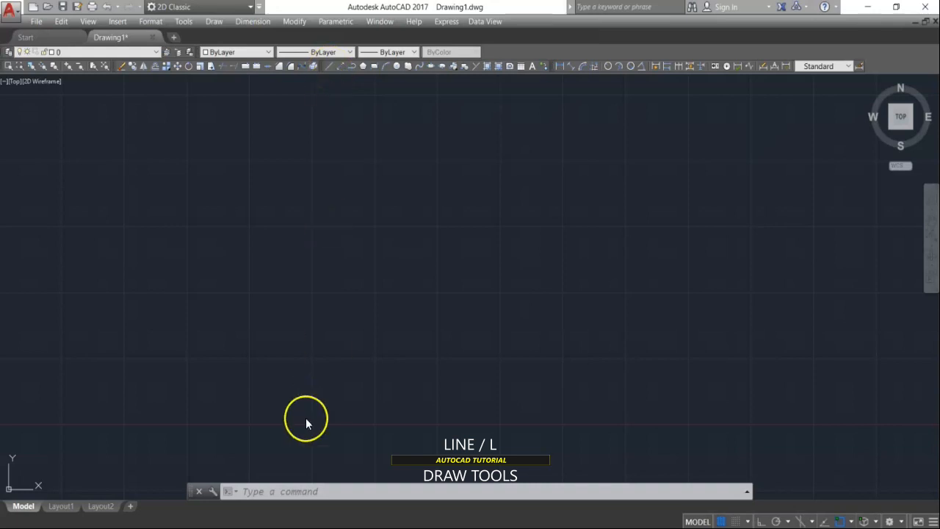
# With Ortho on, draw two connected lines 5 units long, one horizontal to the right and one vertically upward from its end
pyautogui.click(286, 492)
pyautogui.write('l')
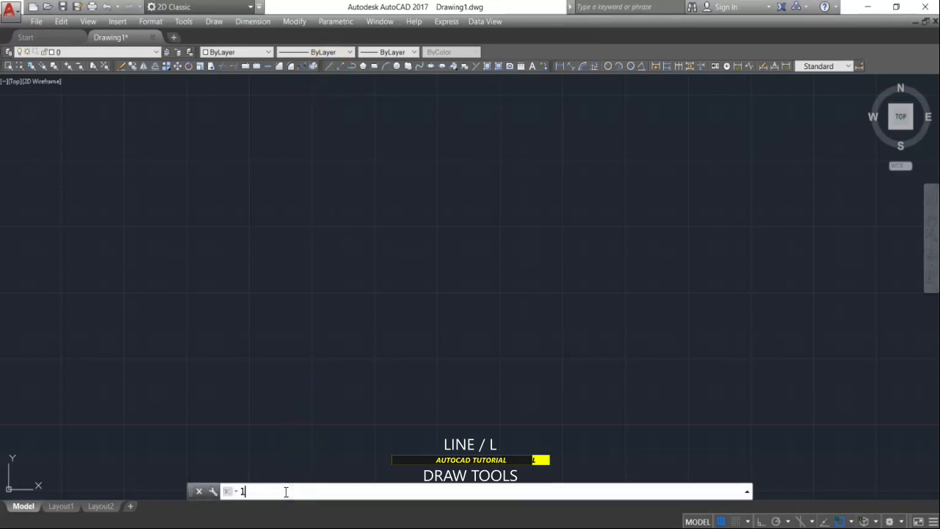
pyautogui.press('Return')
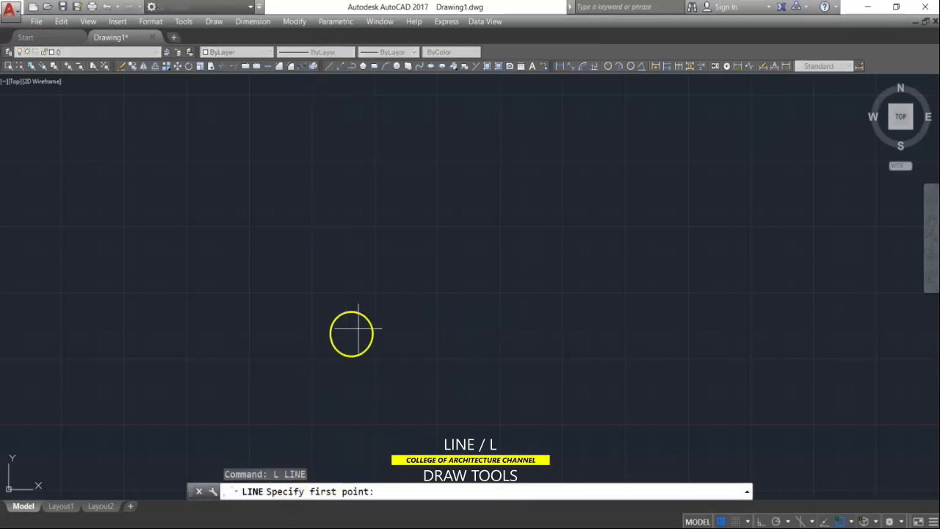
pyautogui.click(334, 336)
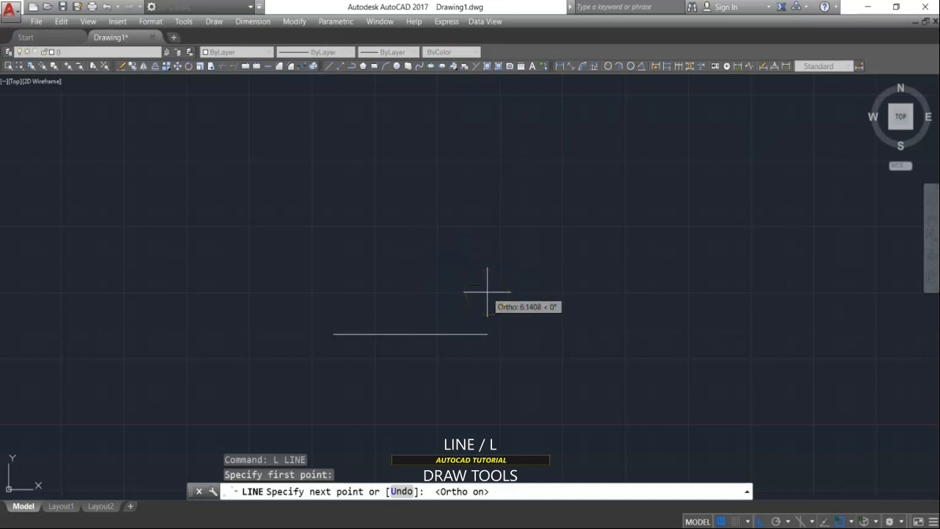
pyautogui.write('5')
pyautogui.press('Return')
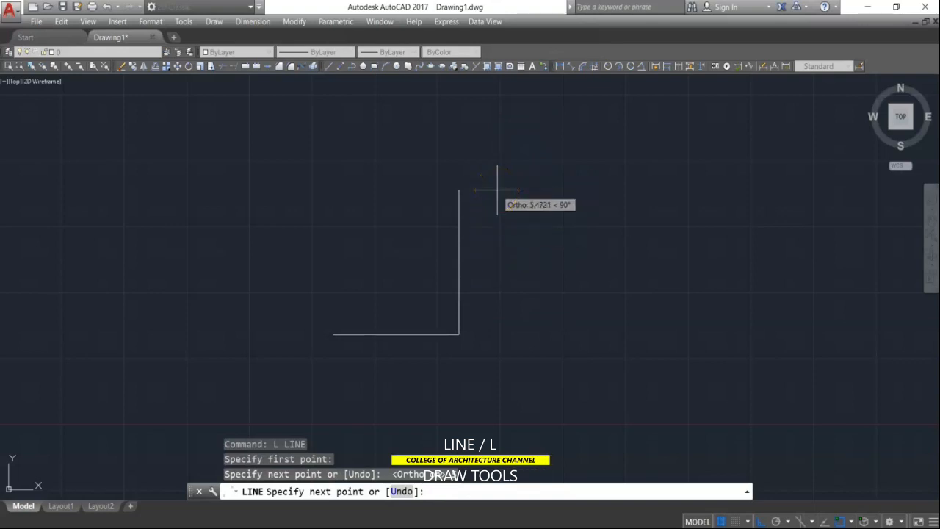
pyautogui.write('5')
pyautogui.press('Return')
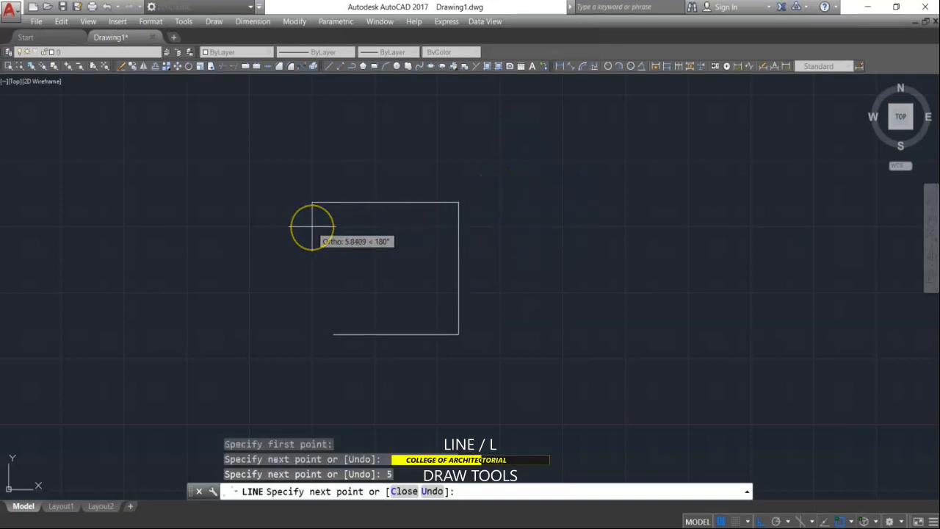
# Complete the square with a 5-unit line to the left and a 5-unit line down to the start point, and end the Line command
pyautogui.write('5')
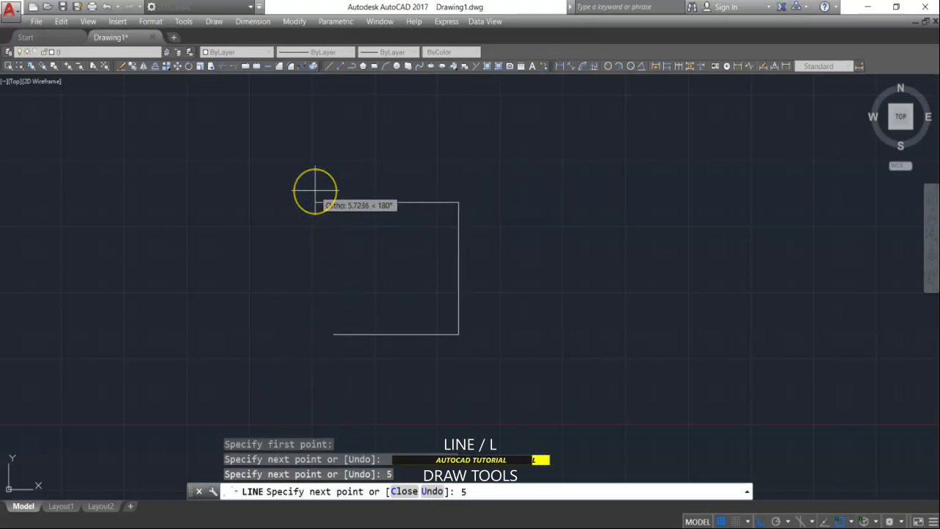
pyautogui.write('5')
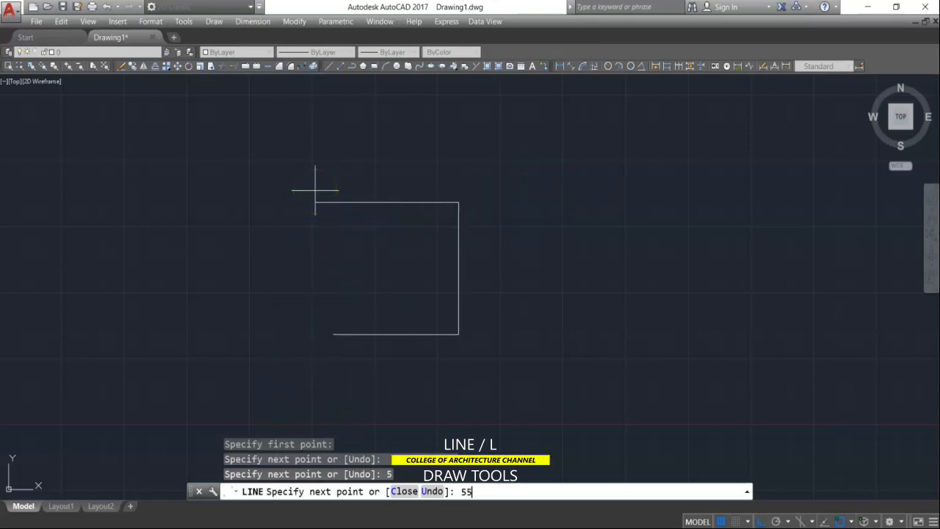
pyautogui.press('Return')
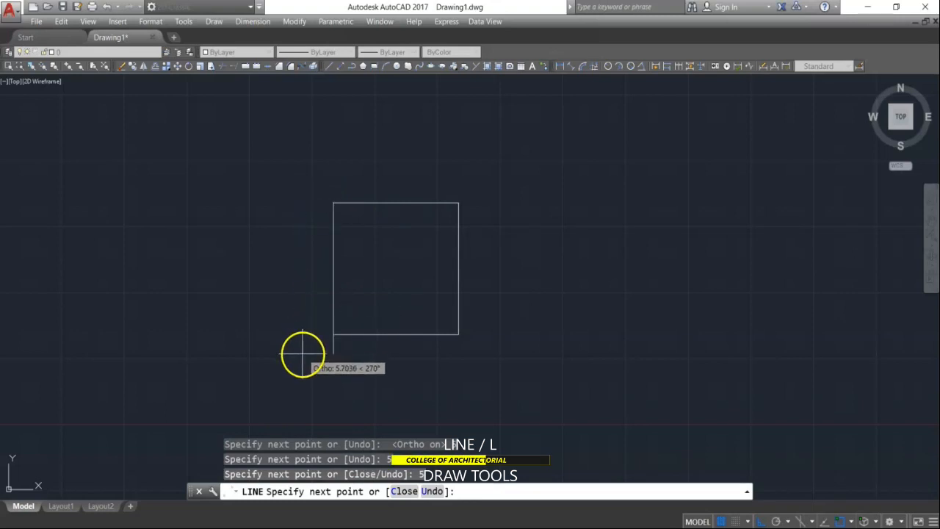
pyautogui.write('5')
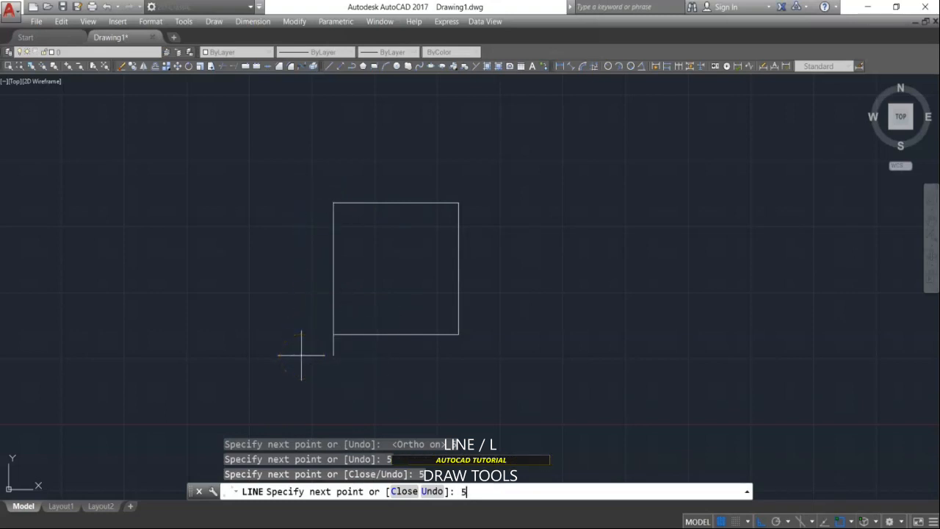
pyautogui.press('Return')
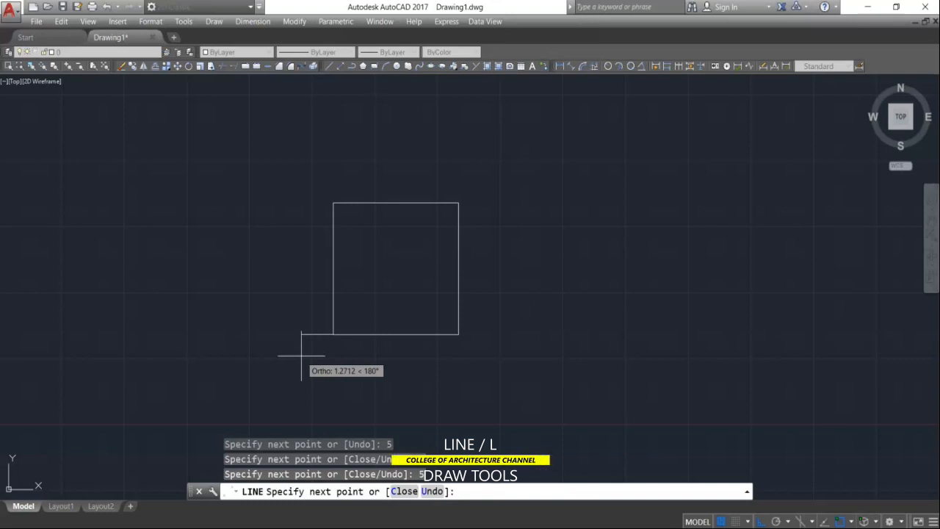
pyautogui.press('Return')
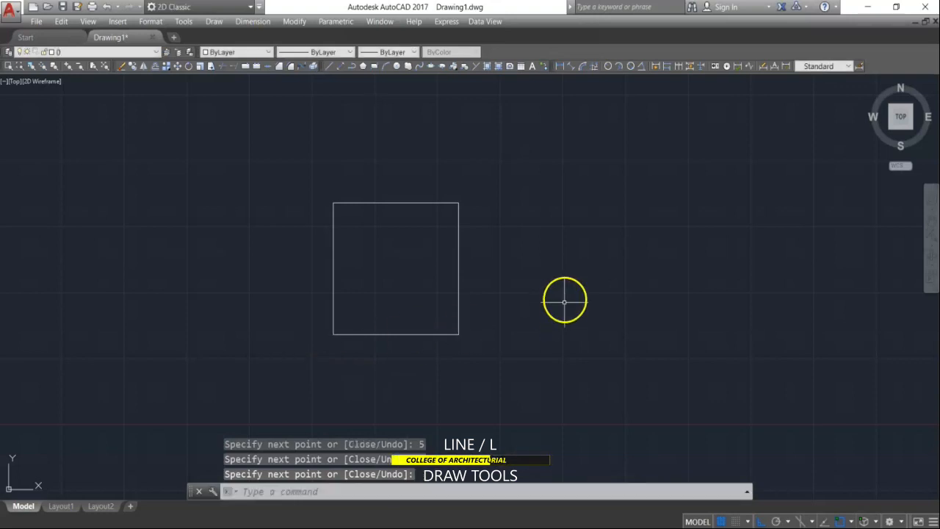
pyautogui.click(413, 194)
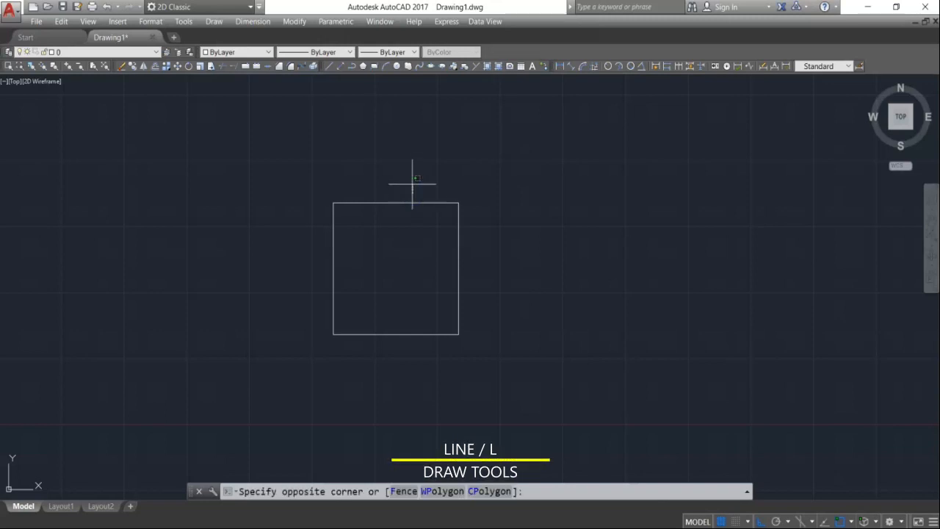
pyautogui.press('Escape')
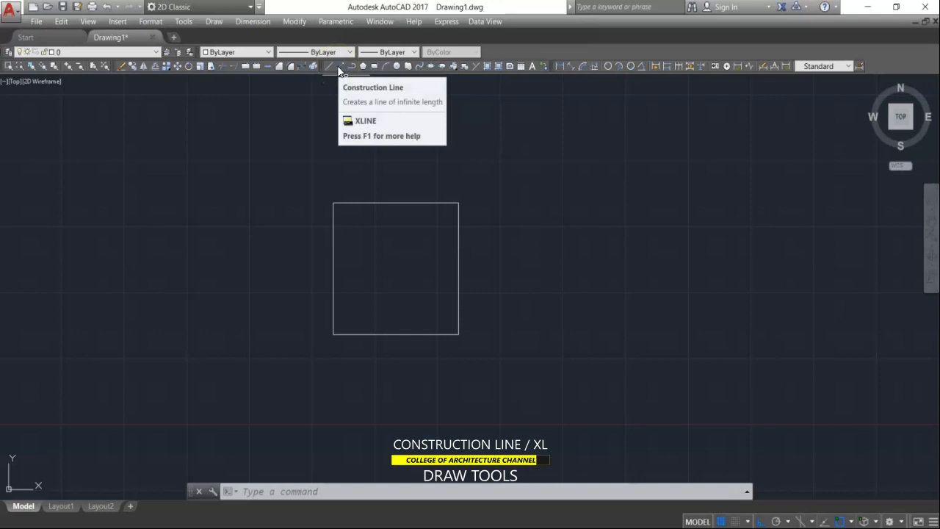
# Draw a horizontal construction line through the midpoint of the square's right side
pyautogui.click(303, 490)
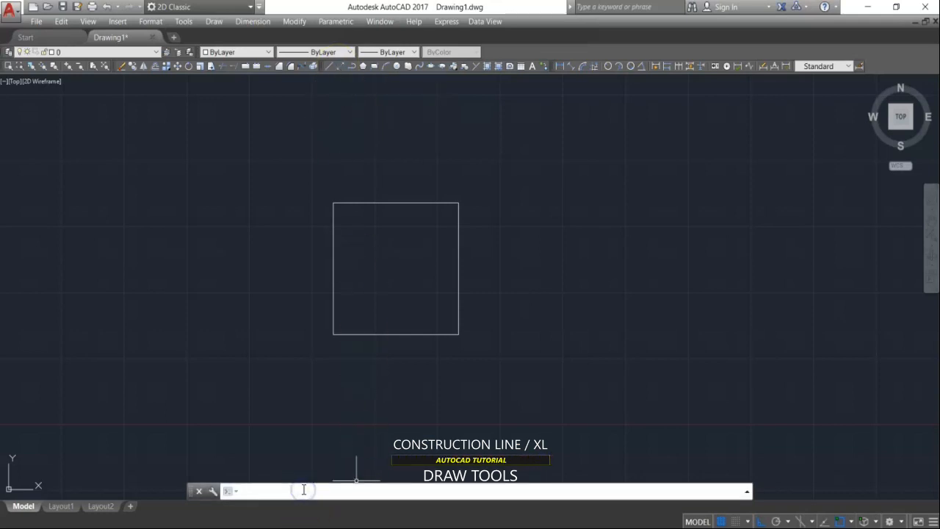
pyautogui.write('xl')
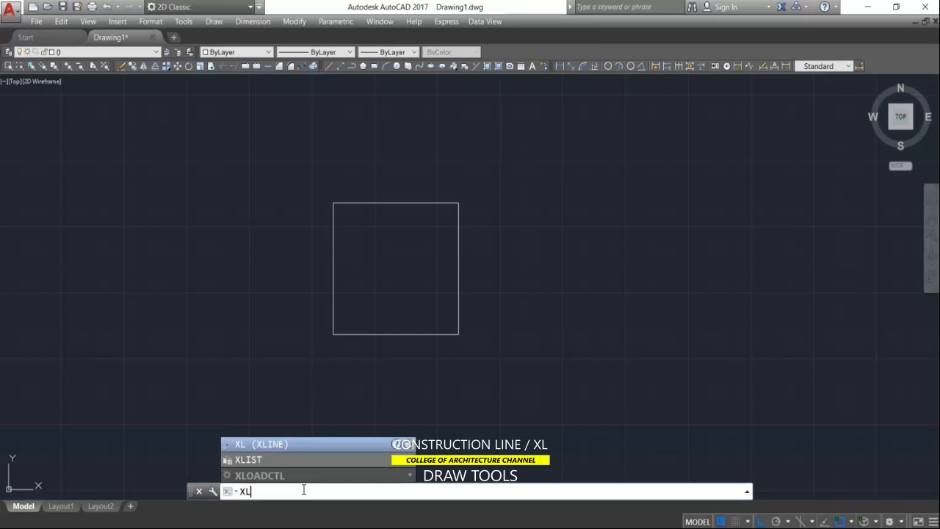
pyautogui.press('Return')
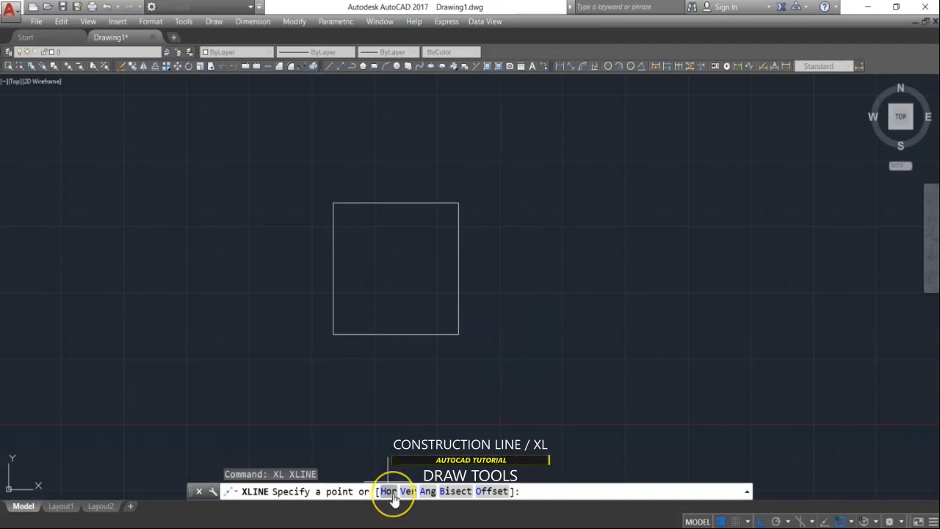
pyautogui.write('h')
pyautogui.press('Return')
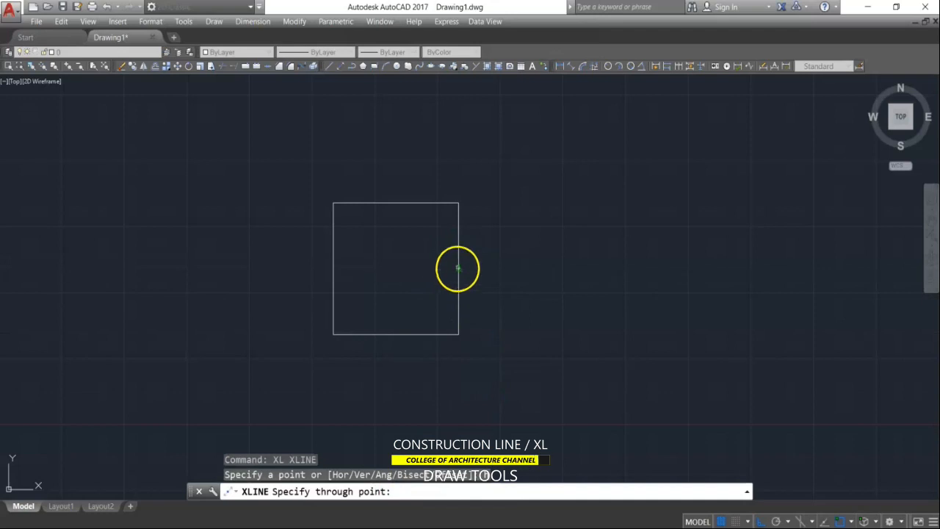
pyautogui.click(460, 268)
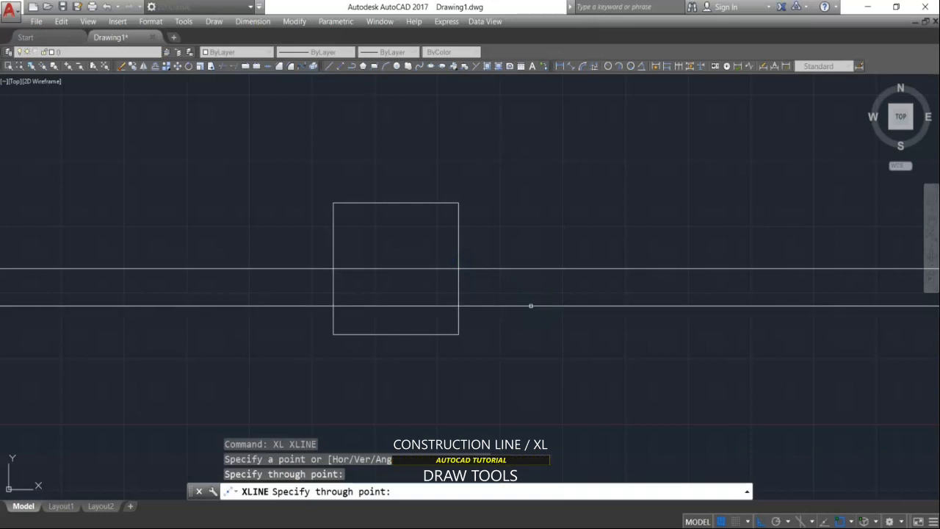
pyautogui.press('Escape')
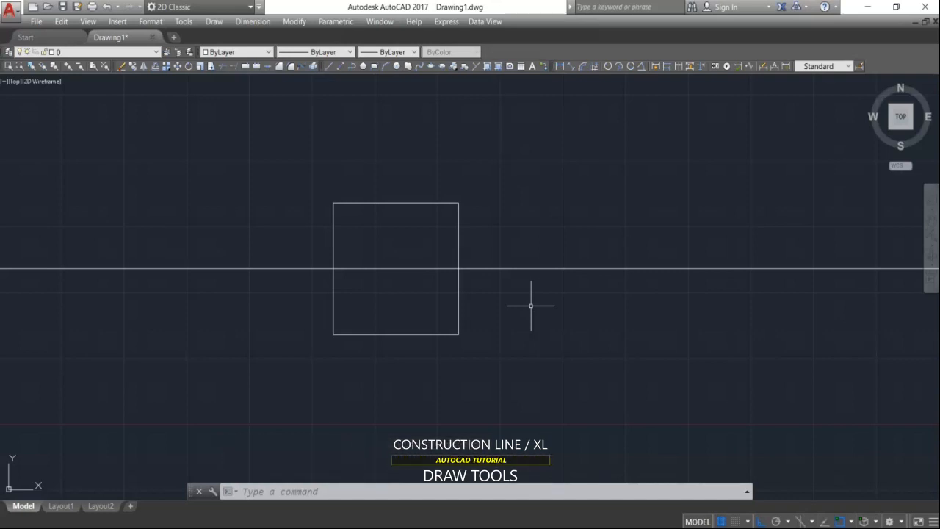
# Draw a vertical construction line through the midpoint of the square's top side
pyautogui.write('xl')
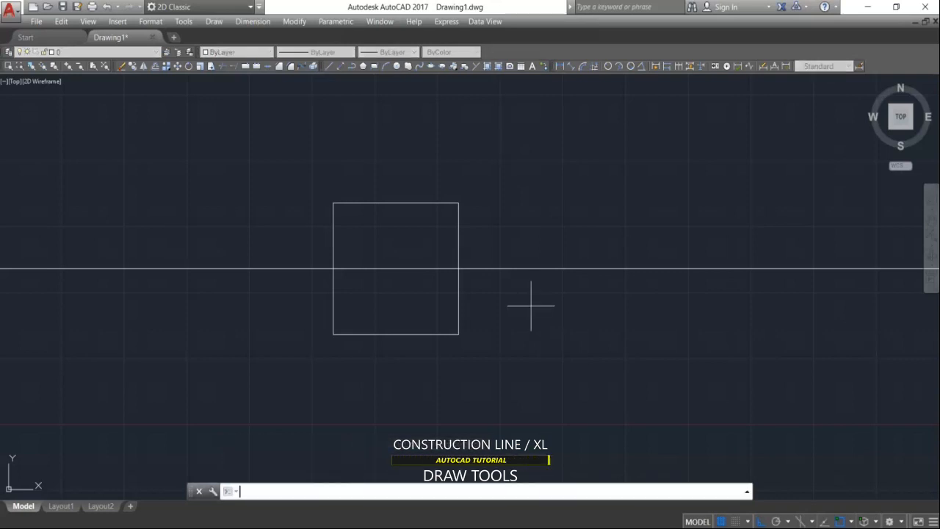
pyautogui.press('Return')
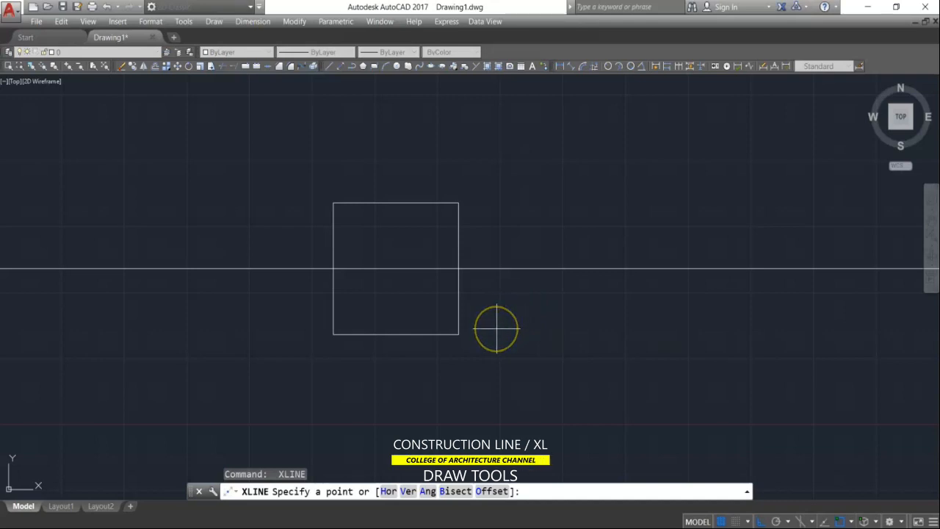
pyautogui.write('v')
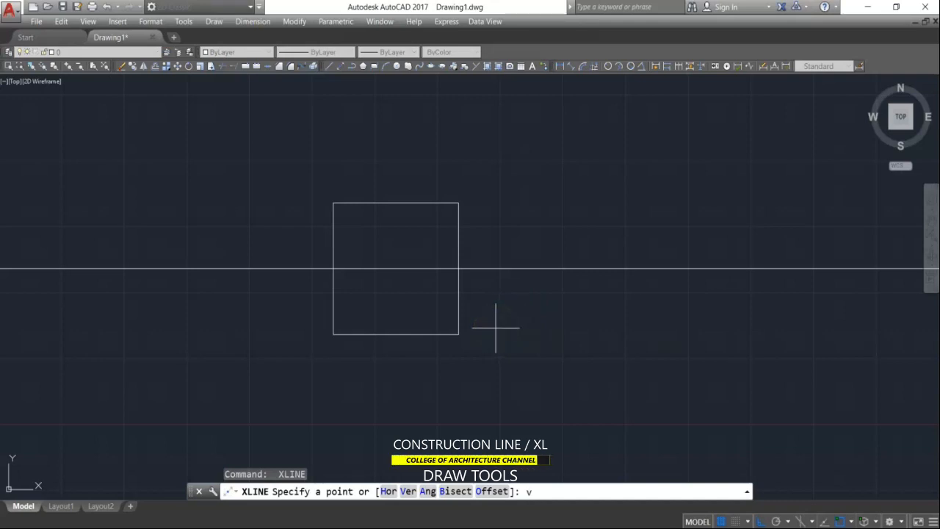
pyautogui.press('Return')
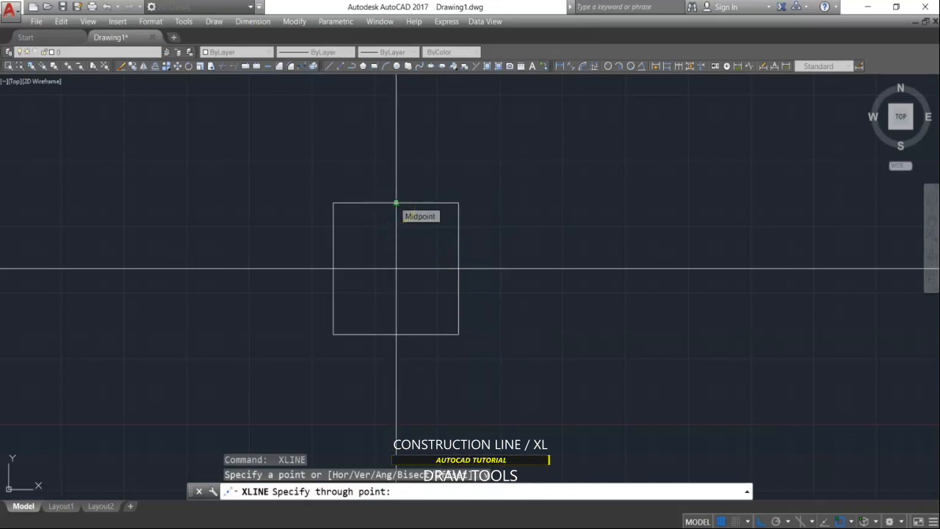
pyautogui.click(396, 203)
pyautogui.rightClick(500, 223)
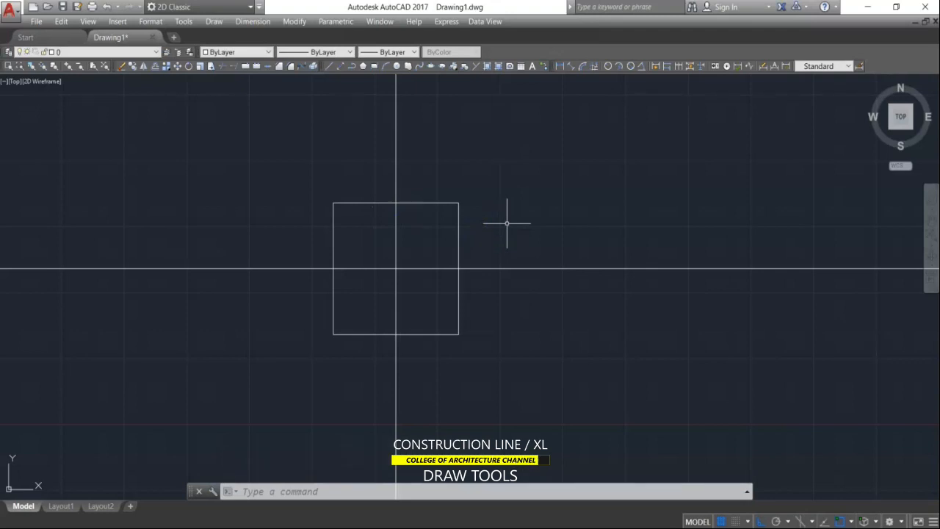
# Draw a construction line at a 45-degree angle through the intersection of the two construction lines at the square's centre
pyautogui.press('Return')
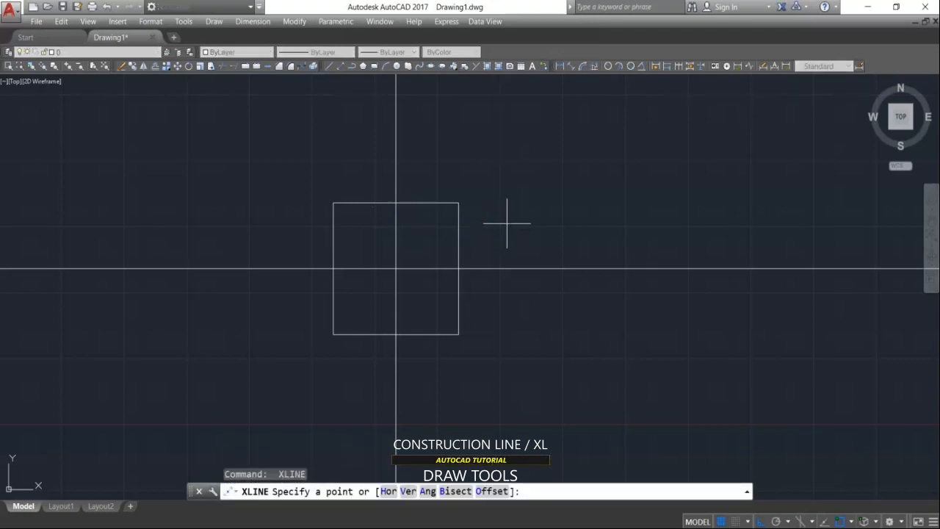
pyautogui.write('a')
pyautogui.press('Return')
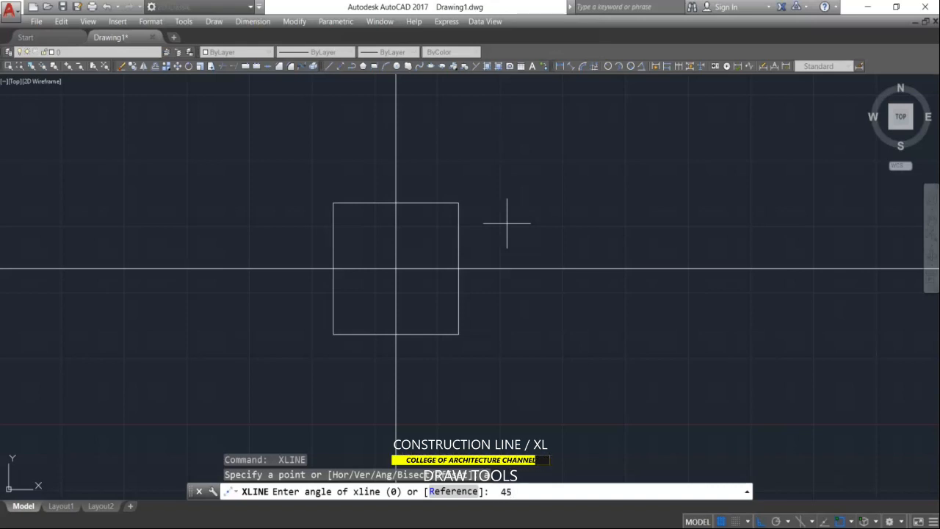
pyautogui.press('Return')
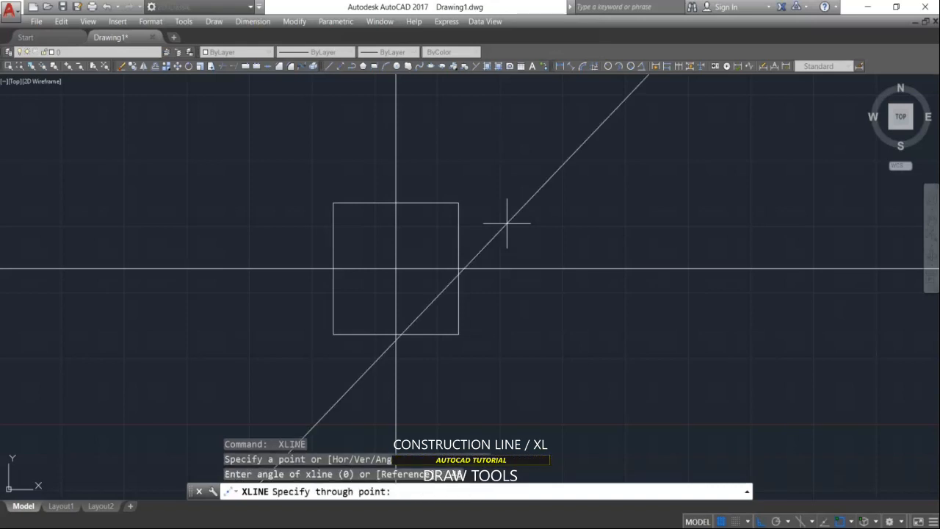
pyautogui.click(397, 269)
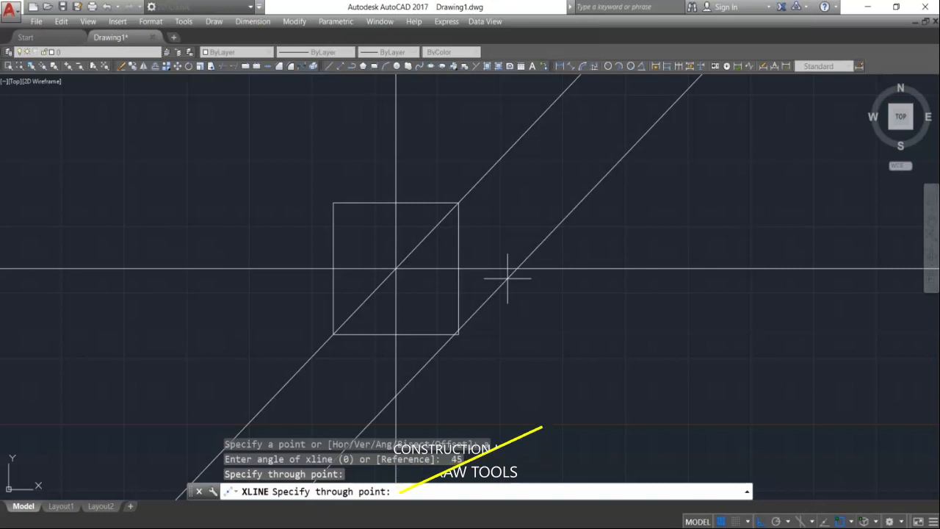
pyautogui.press('Escape')
pyautogui.scroll(2, 515, 304)
pyautogui.moveTo(320, 248); pyautogui.dragTo(475, 274, button='middle')
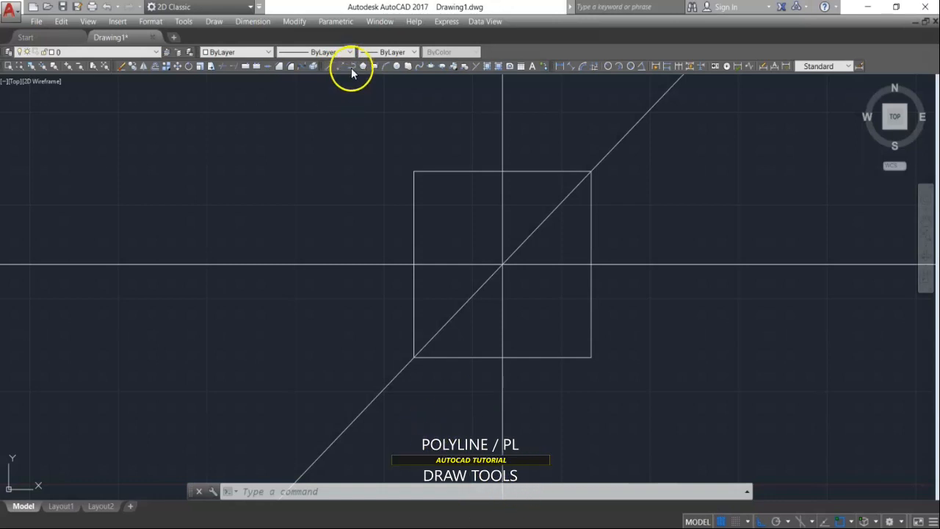
# Start a polyline to the right of the square with a 5-unit segment to the right and a 5-unit segment up
pyautogui.click(290, 495)
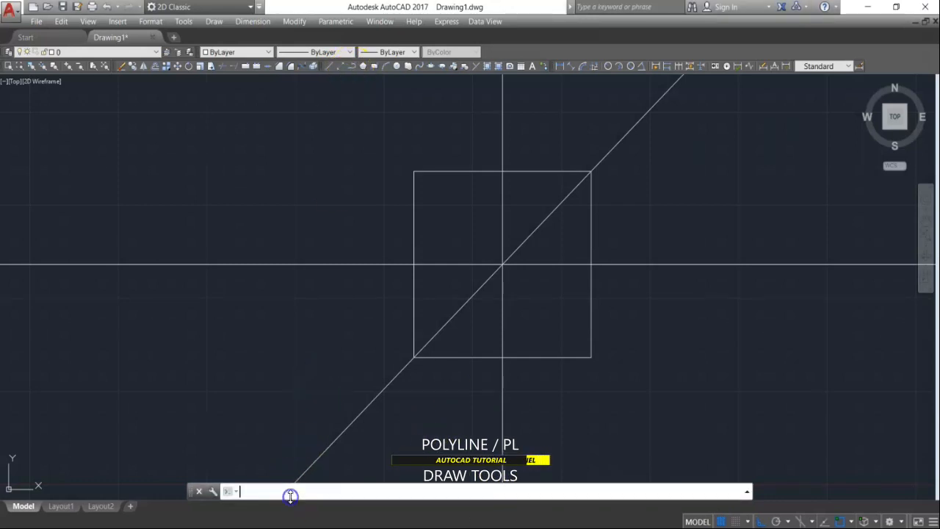
pyautogui.write('PL')
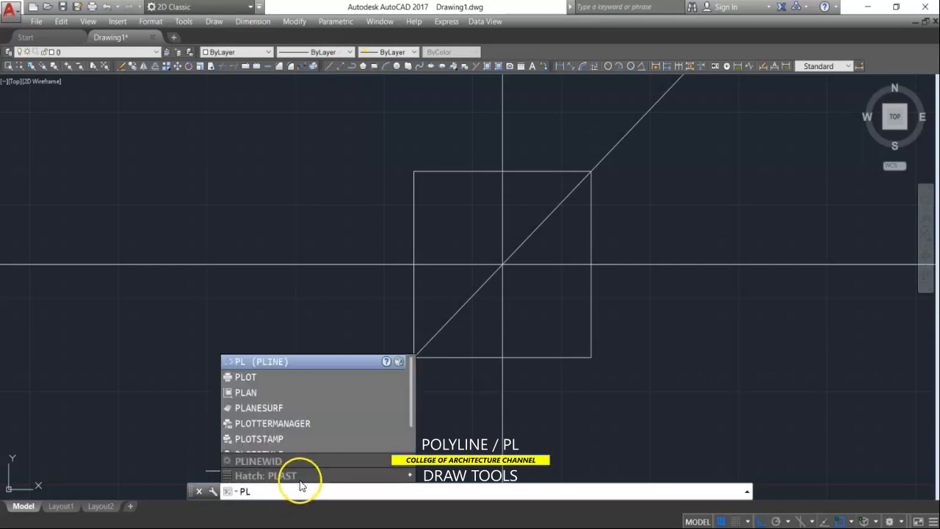
pyautogui.press('Return')
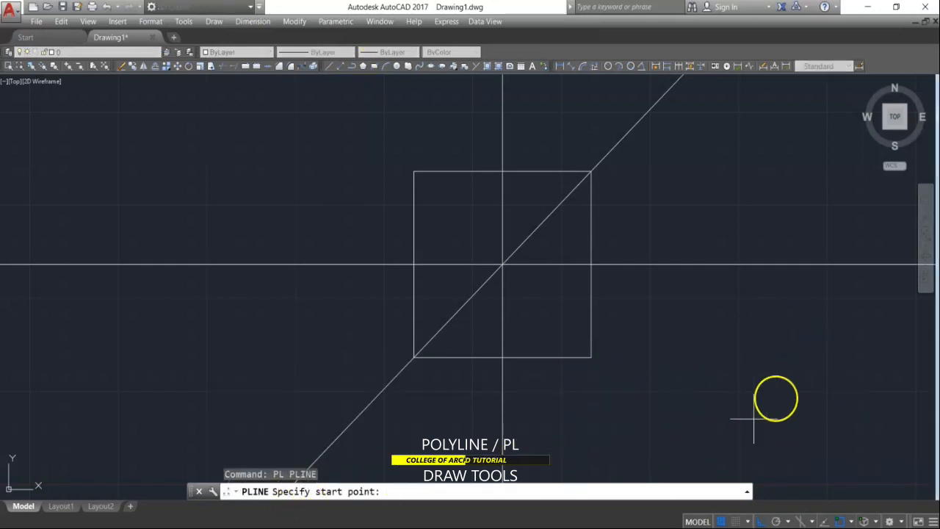
pyautogui.click(694, 355)
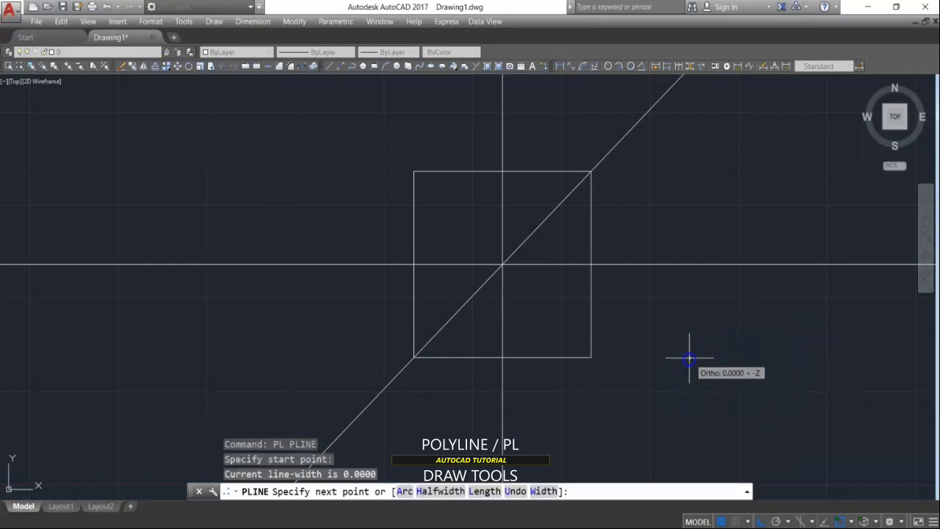
pyautogui.scroll(-4, 499, 375)
pyautogui.scroll(3, 635, 375)
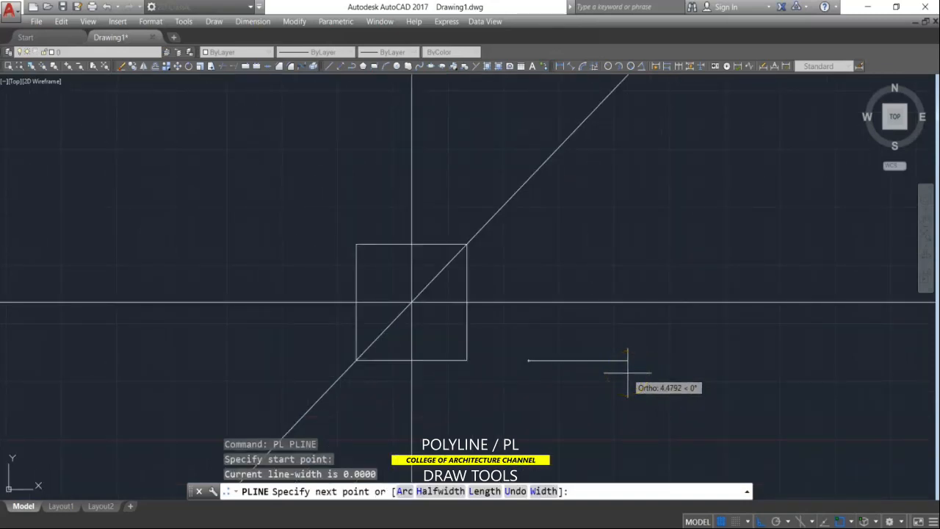
pyautogui.write('5')
pyautogui.press('Return')
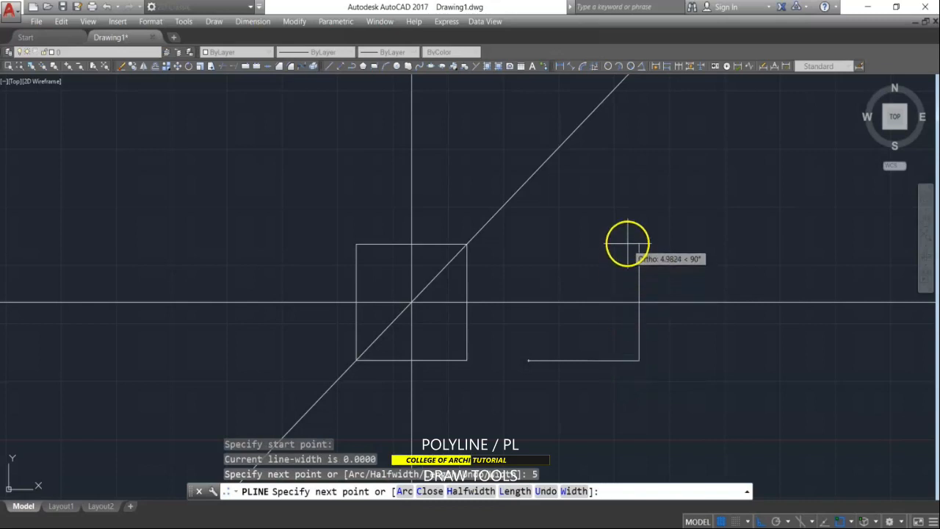
pyautogui.write('5')
pyautogui.press('Return')
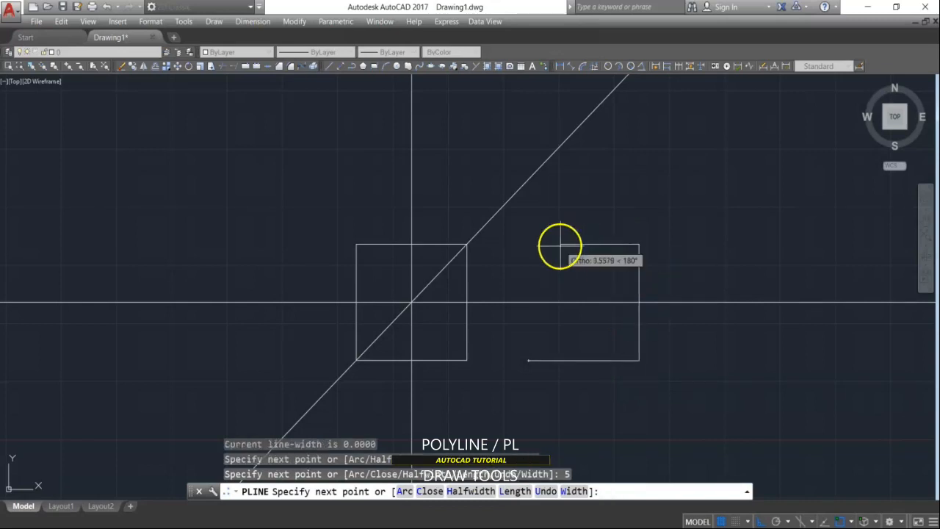
# Finish the polyline square with a 5-unit segment to the left and a 5-unit segment down to the start point, and end the command
pyautogui.write('5')
pyautogui.press('Return')
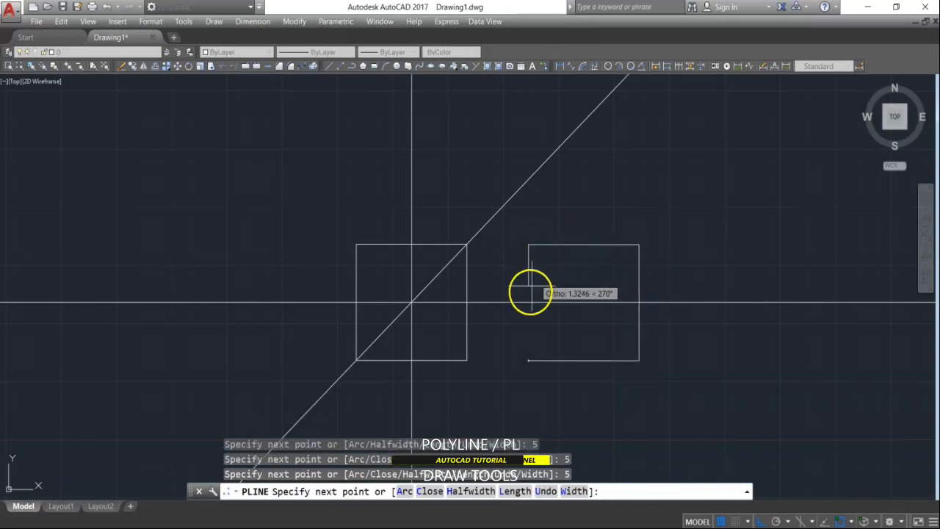
pyautogui.write('5')
pyautogui.press('Return')
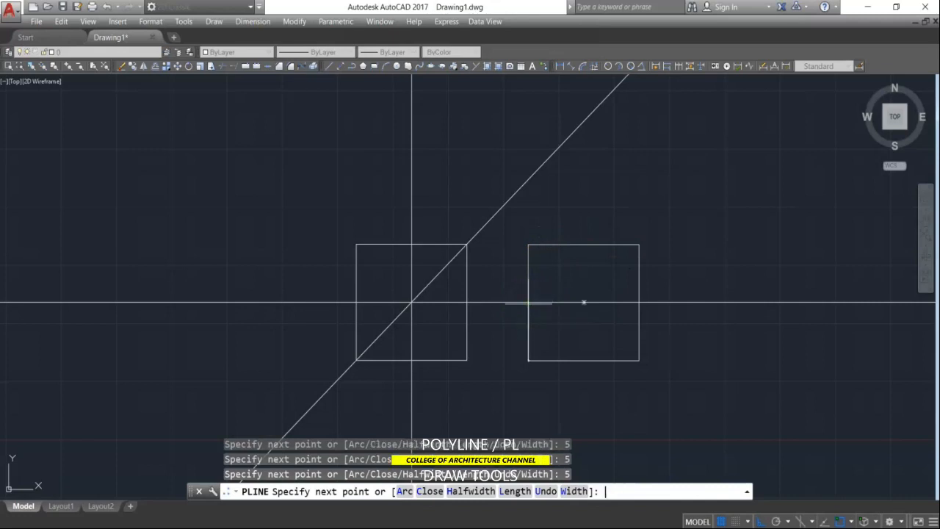
pyautogui.click(611, 324)
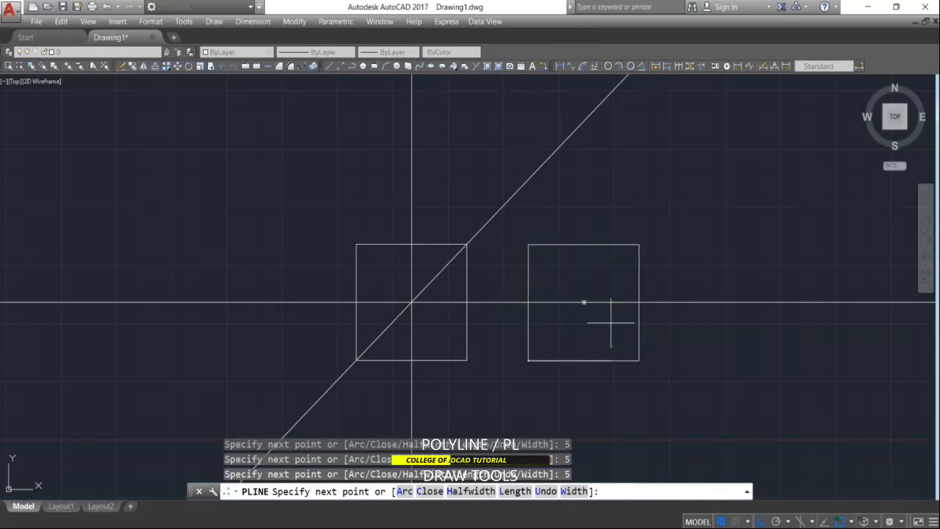
pyautogui.press('Escape')
pyautogui.click(550, 308)
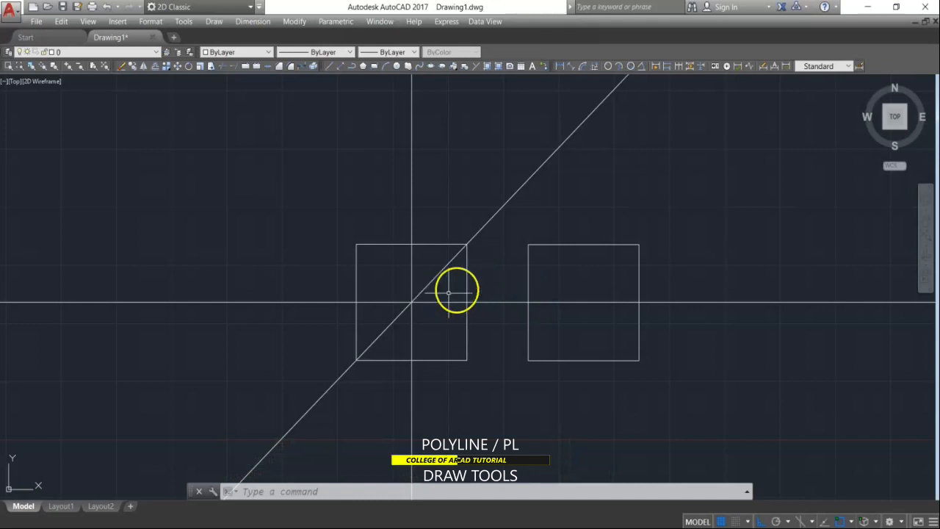
pyautogui.press('Escape')
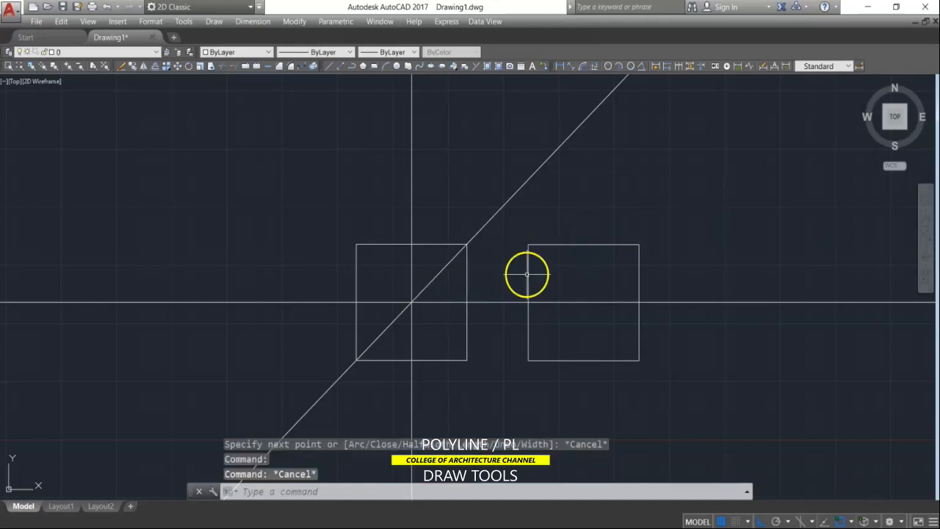
# Compare object selection by selecting the polyline square, and separately the right and top sides of the square drawn with Line, clearing each selection
pyautogui.click(592, 243)
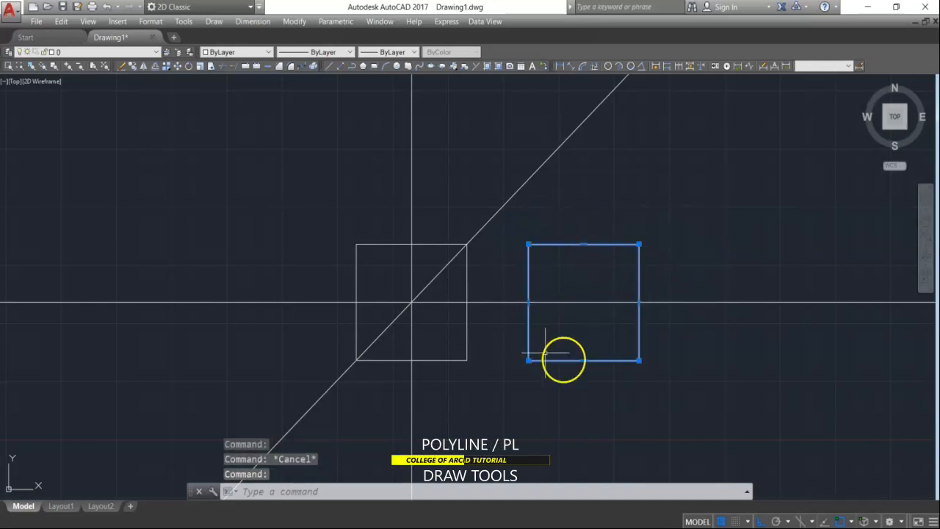
pyautogui.press('Escape')
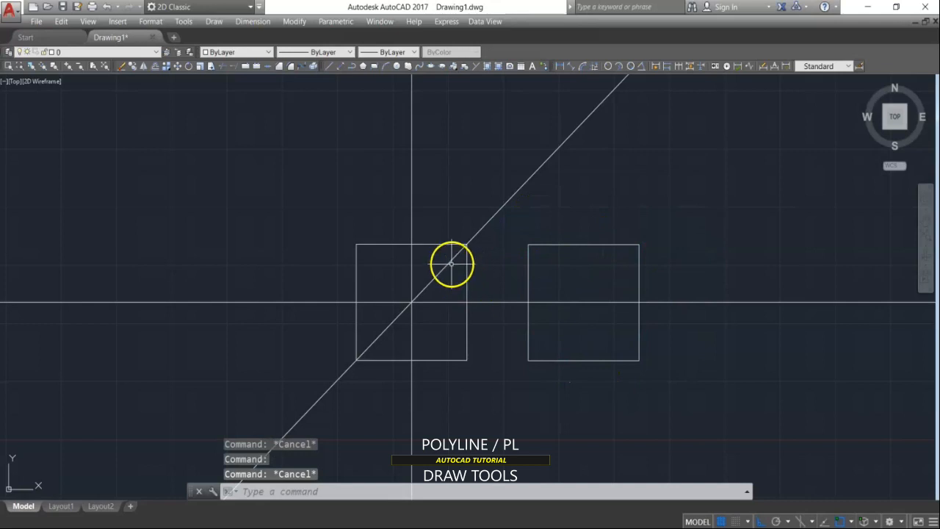
pyautogui.click(466, 276)
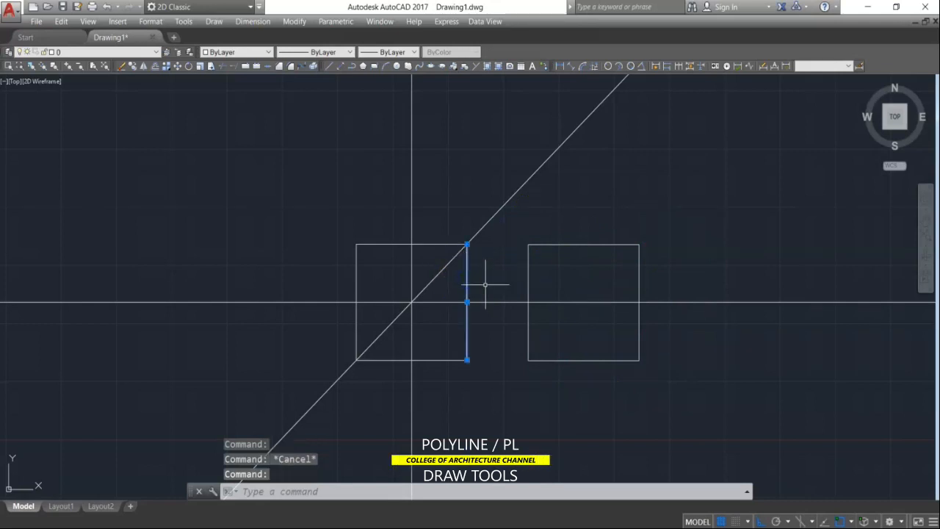
pyautogui.press('Escape')
pyautogui.click(438, 244)
pyautogui.press('Escape')
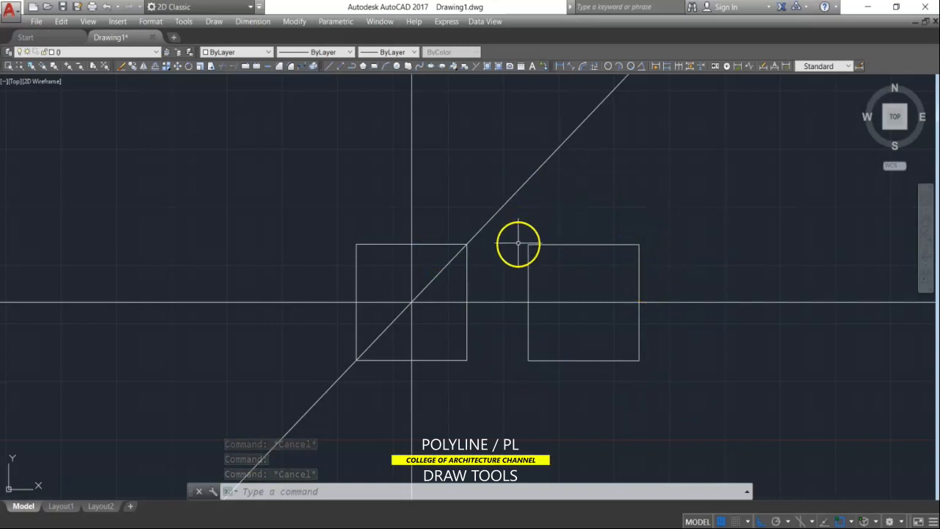
# Repeat the comparison by selecting the polyline square by its bottom edge, and the bottom and right sides of the Line-drawn square individually
pyautogui.click(562, 359)
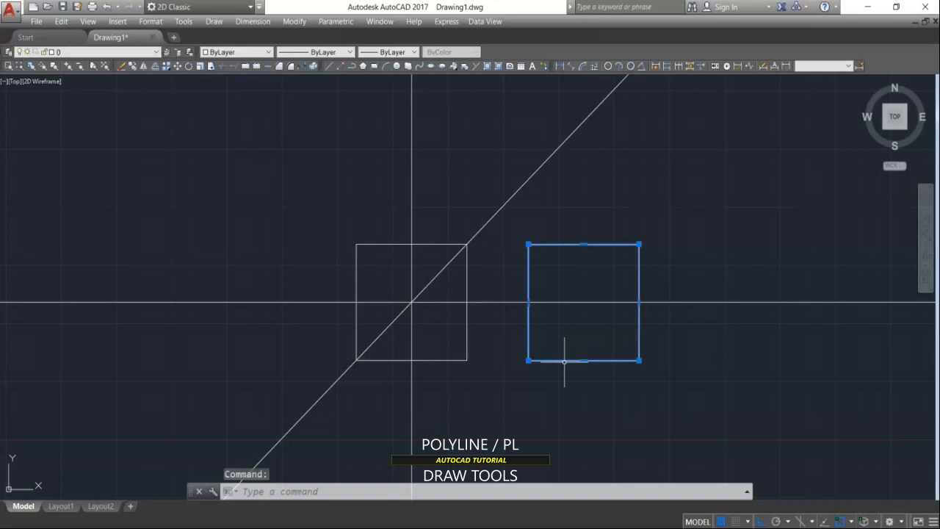
pyautogui.press('Escape')
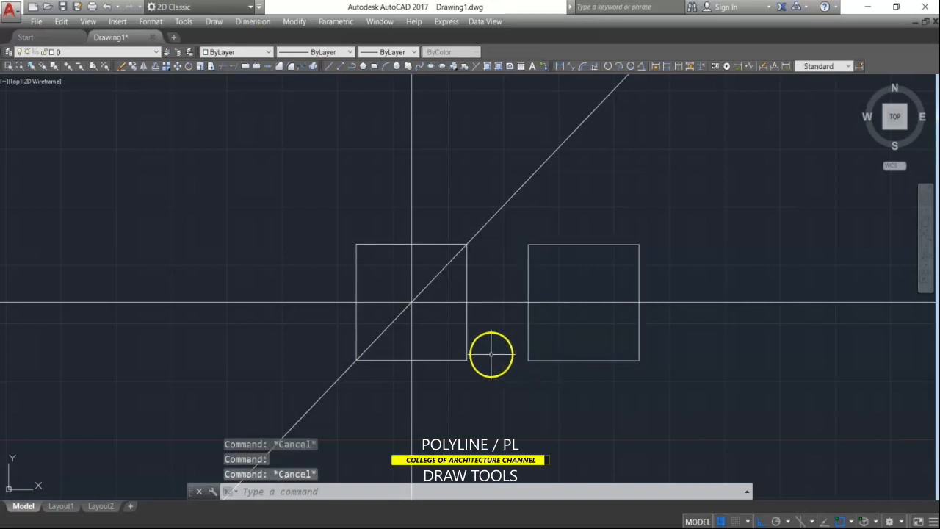
pyautogui.click(455, 360)
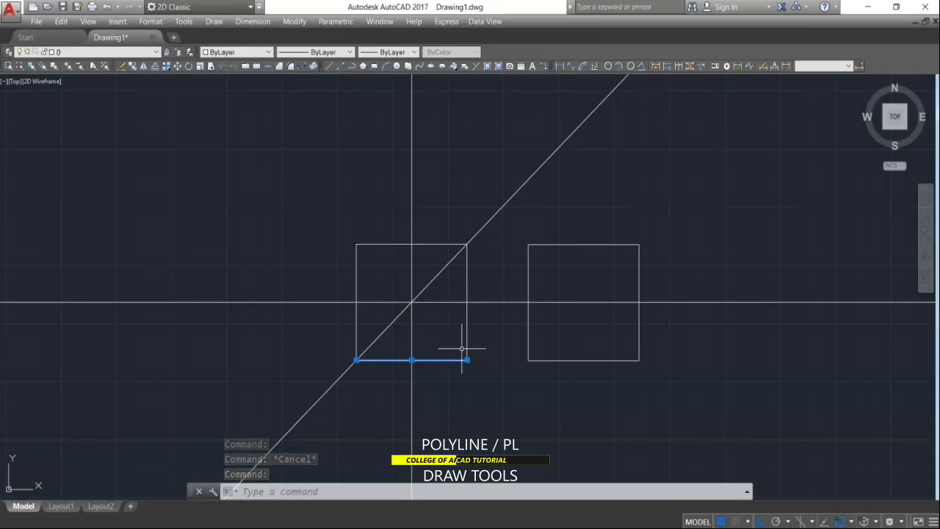
pyautogui.press('Escape')
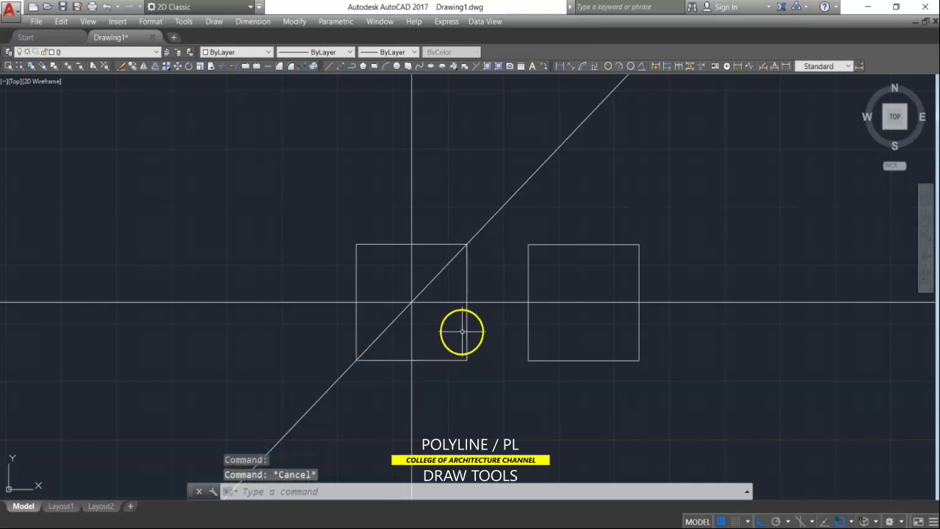
pyautogui.click(464, 333)
pyautogui.click(466, 332)
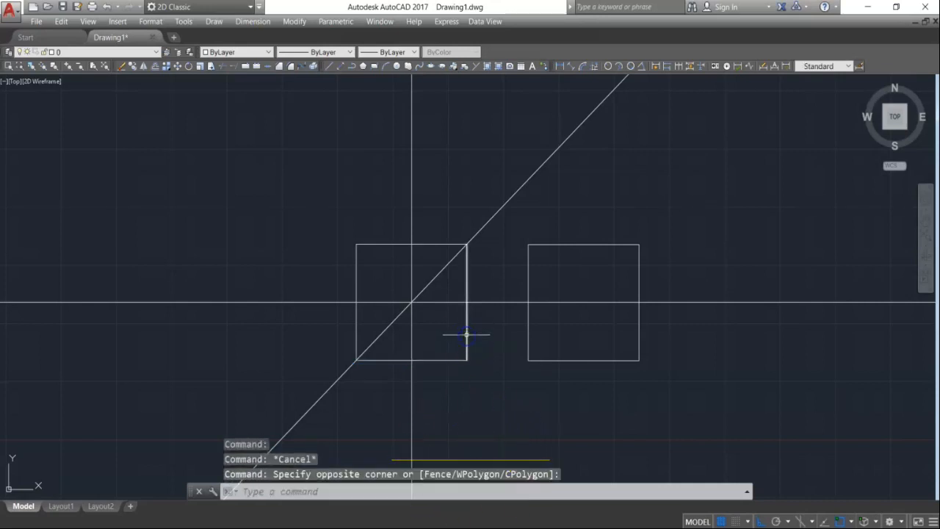
pyautogui.click(463, 314)
pyautogui.click(466, 315)
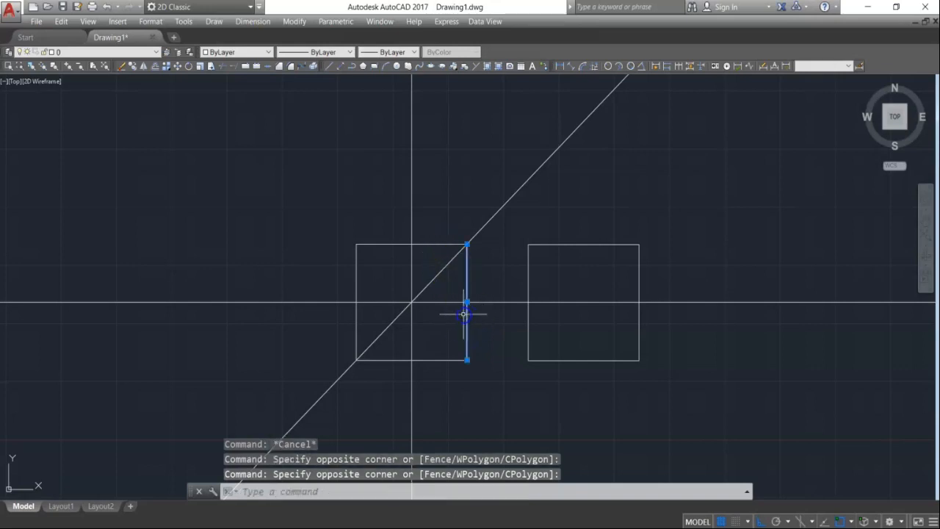
pyautogui.press('Escape')
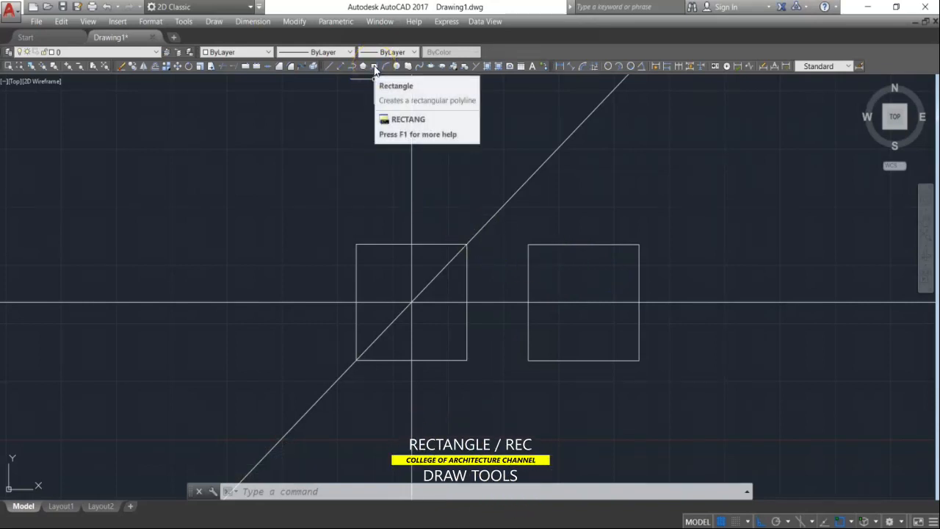
# Draw a rectangle to the left of the first square using the Dimensions option, with length 5 and width 5, extending down and right
pyautogui.click(378, 496)
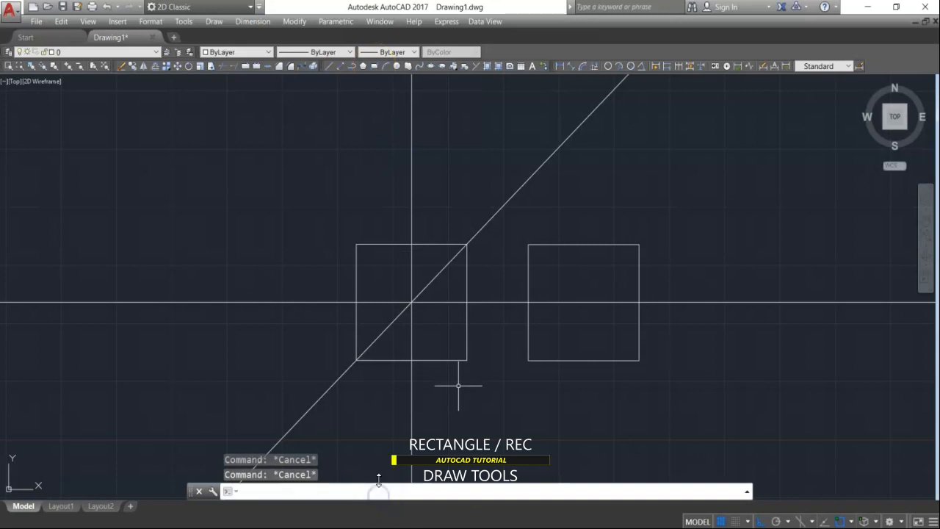
pyautogui.write('rec')
pyautogui.press('Return')
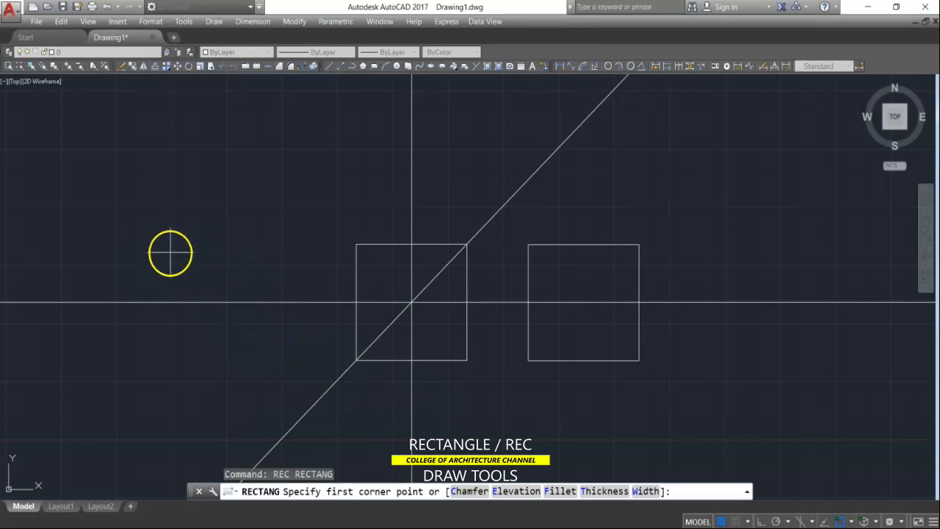
pyautogui.click(164, 249)
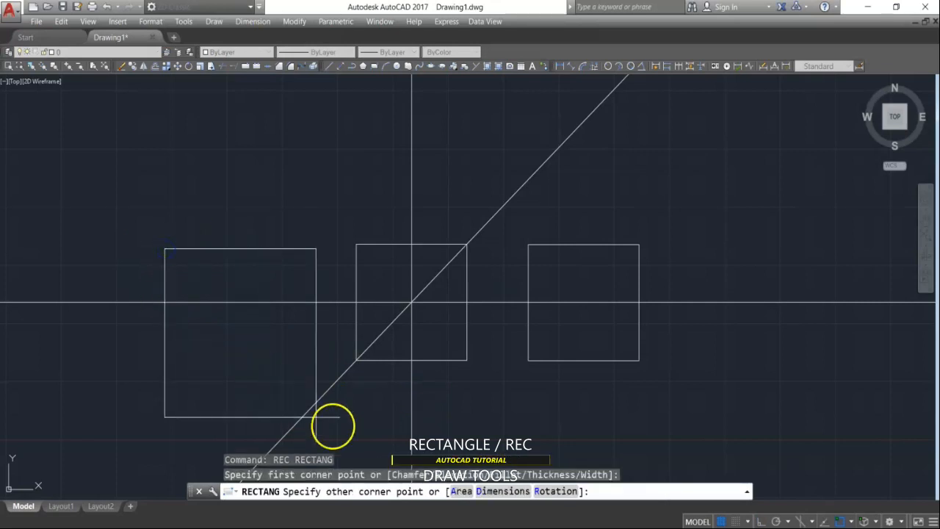
pyautogui.click(490, 500)
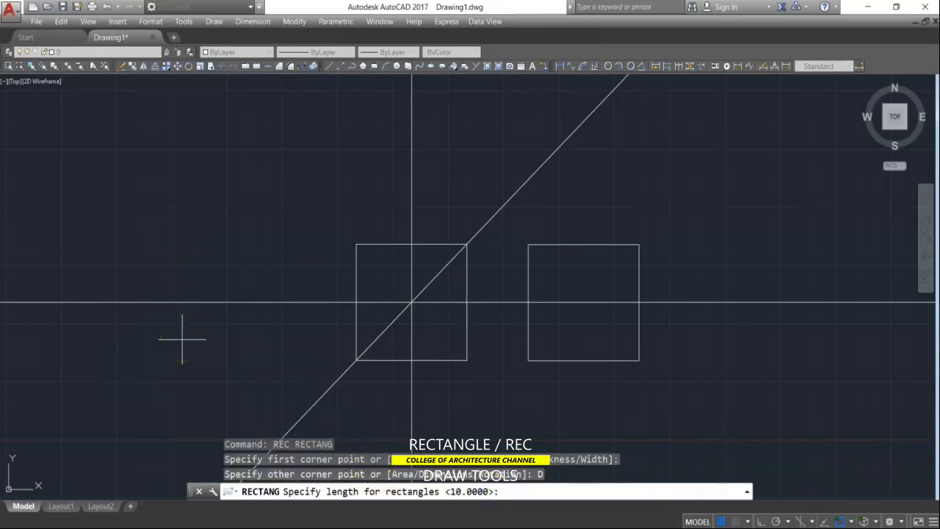
pyautogui.press('Return')
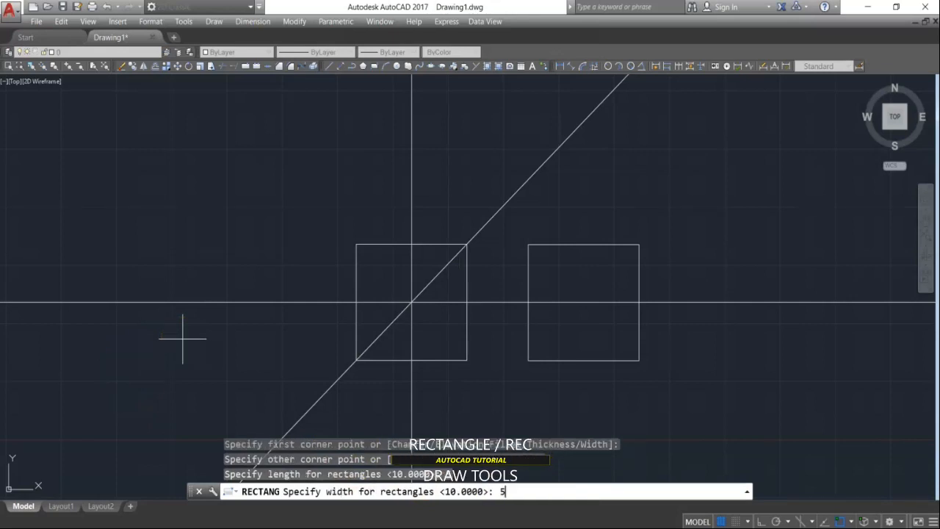
pyautogui.write('5')
pyautogui.press('Return')
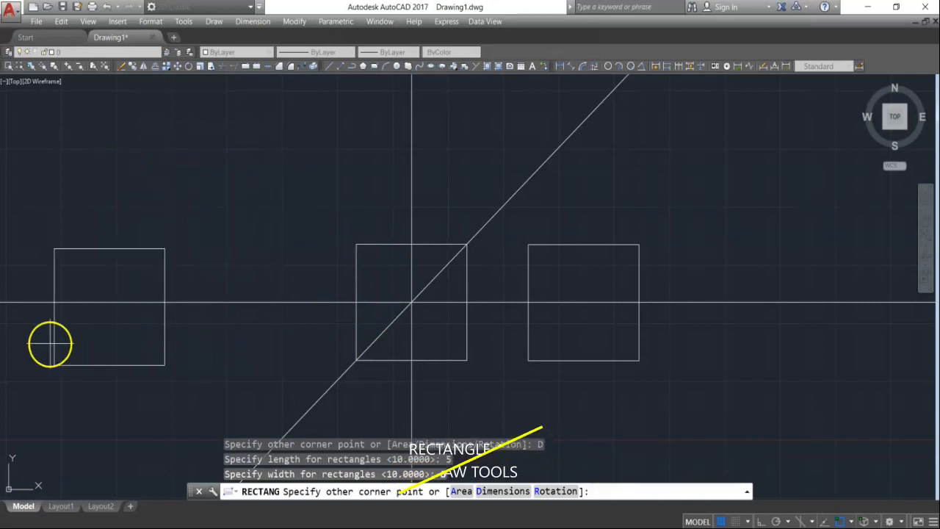
pyautogui.click(242, 336)
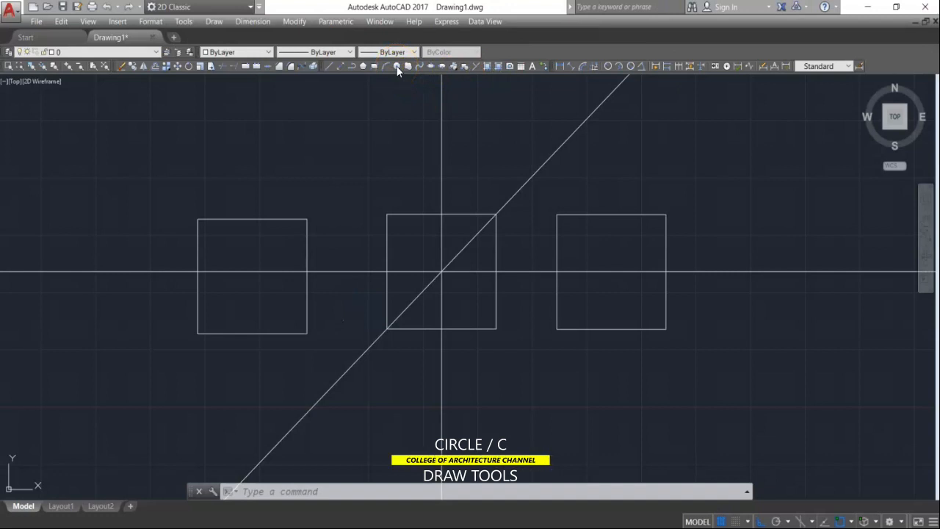
# Draw a circle of radius 2.5 centred on the horizontal construction line, to the right of the polyline square
pyautogui.click(264, 496)
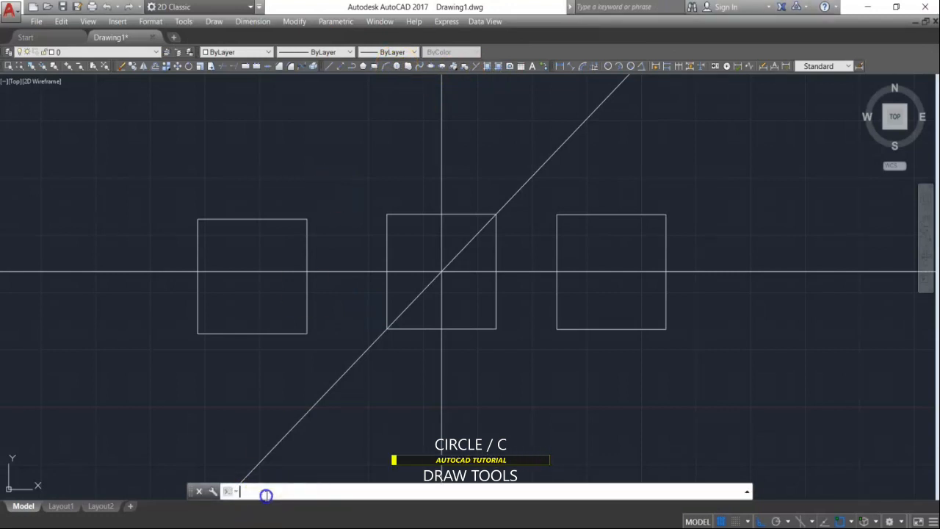
pyautogui.write('c')
pyautogui.press('Return')
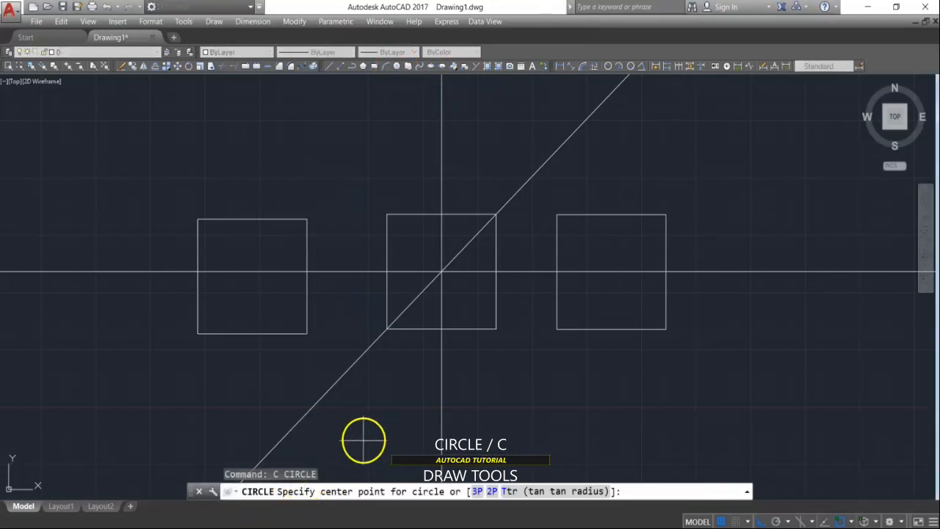
pyautogui.click(773, 272)
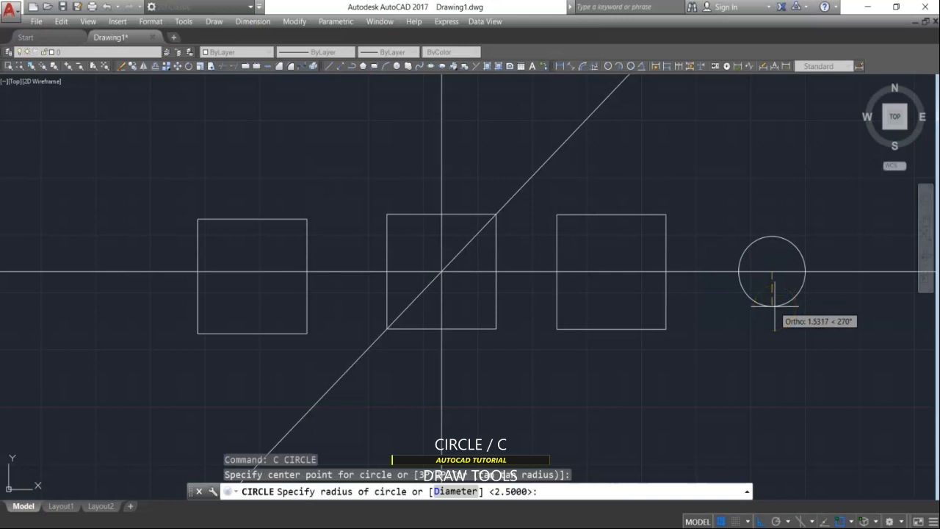
pyautogui.write('2.5')
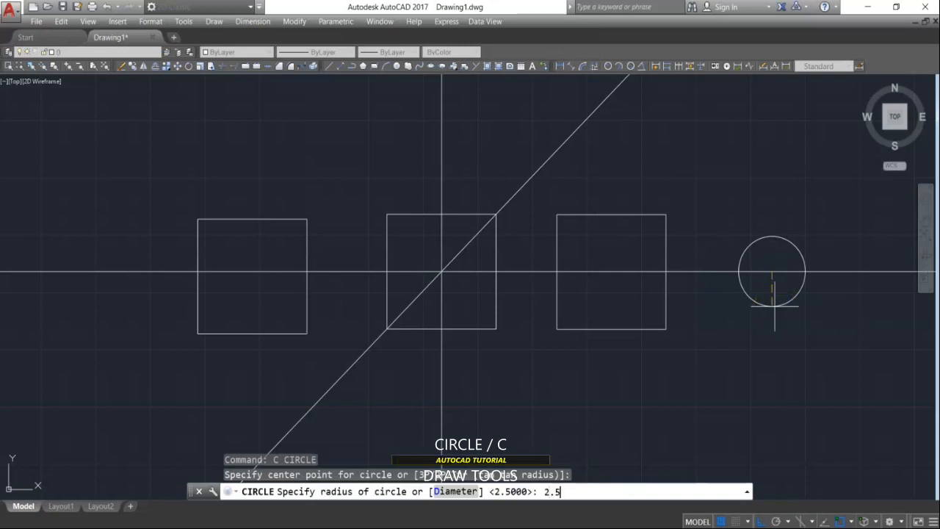
pyautogui.press('Return')
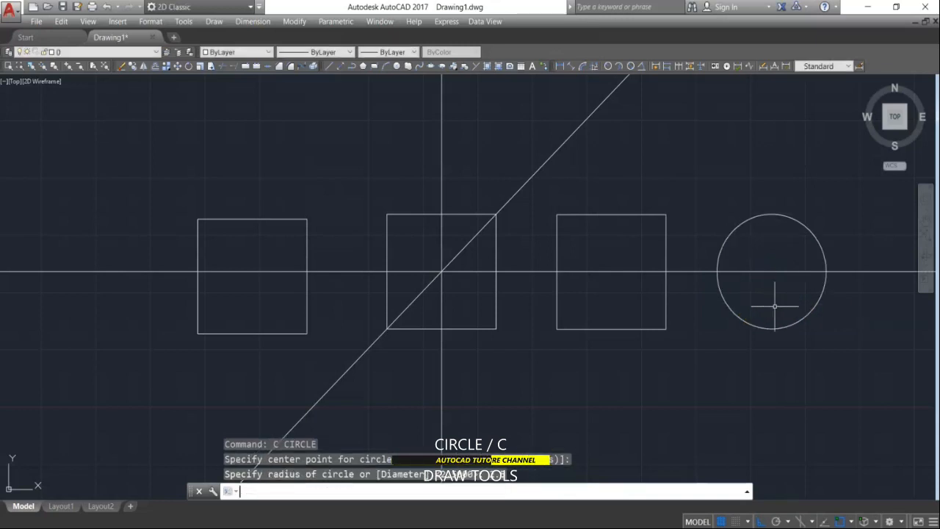
# Draw a second circle, with a diameter of 5, centred on the horizontal construction line to the right of the first circle
pyautogui.moveTo(837, 310)
pyautogui.mouseDown(button='middle')
pyautogui.moveTo(724, 326)
pyautogui.moveTo(573, 301)
pyautogui.mouseUp(button='middle')
pyautogui.press('Escape')
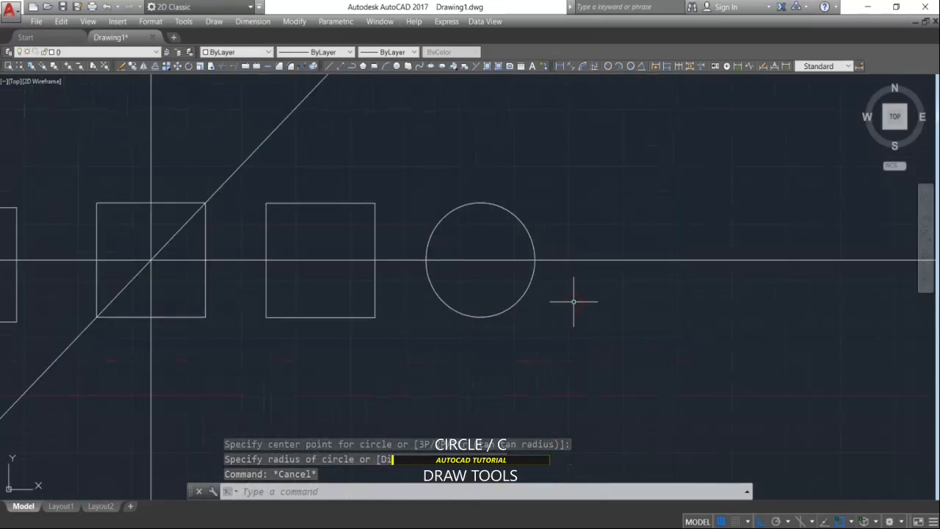
pyautogui.press('Return')
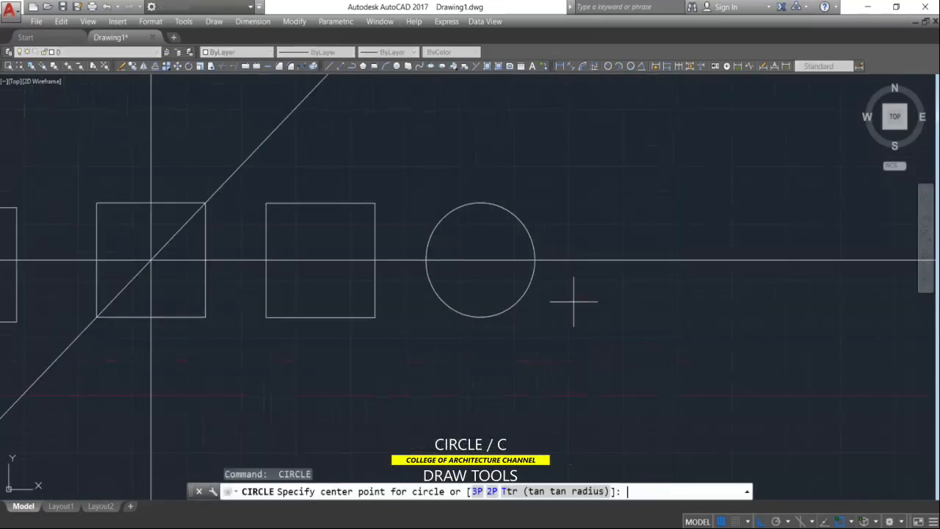
pyautogui.click(635, 261)
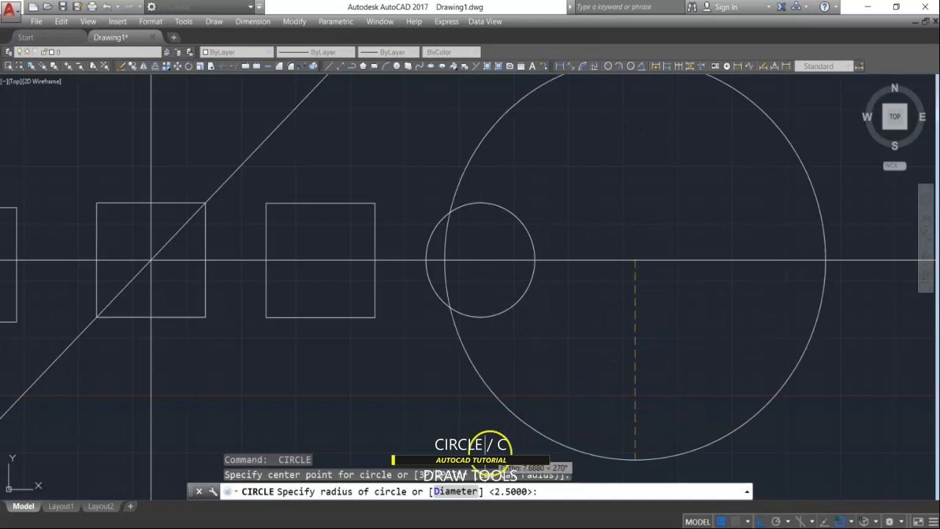
pyautogui.click(455, 491)
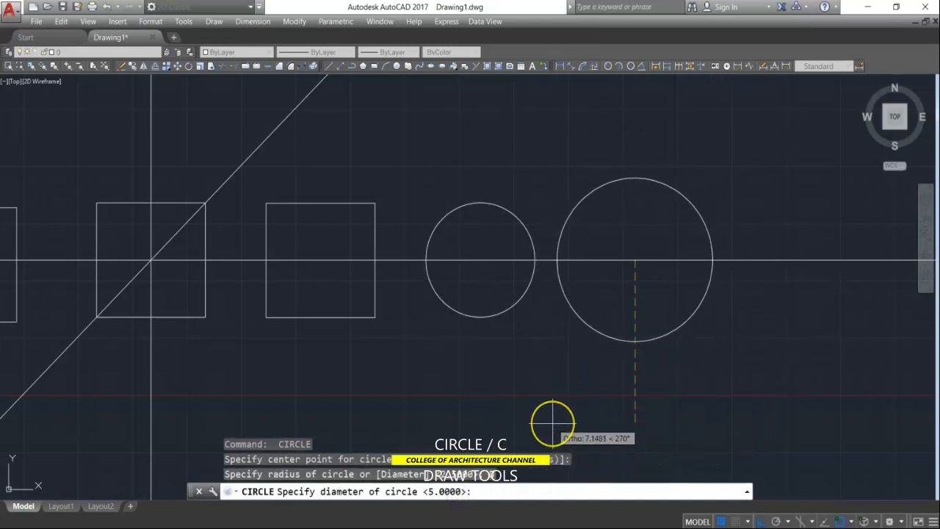
pyautogui.write('5')
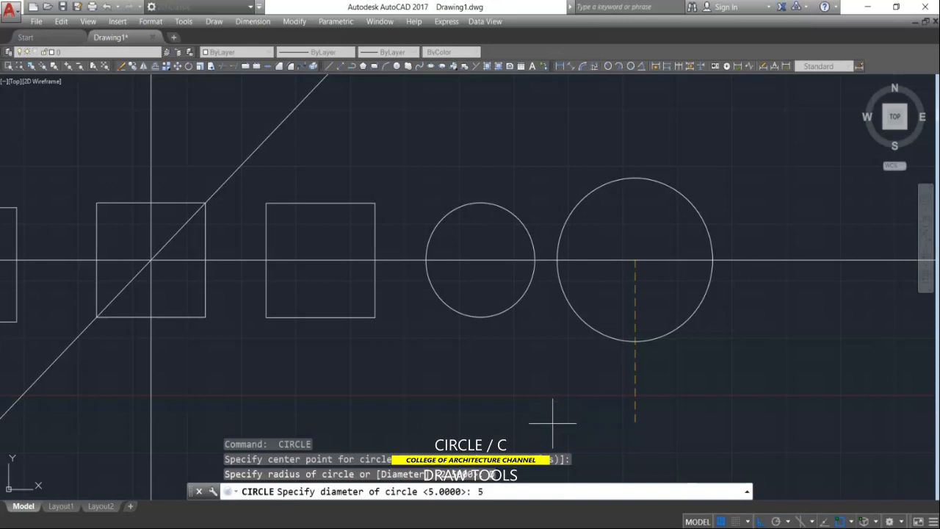
pyautogui.press('Return')
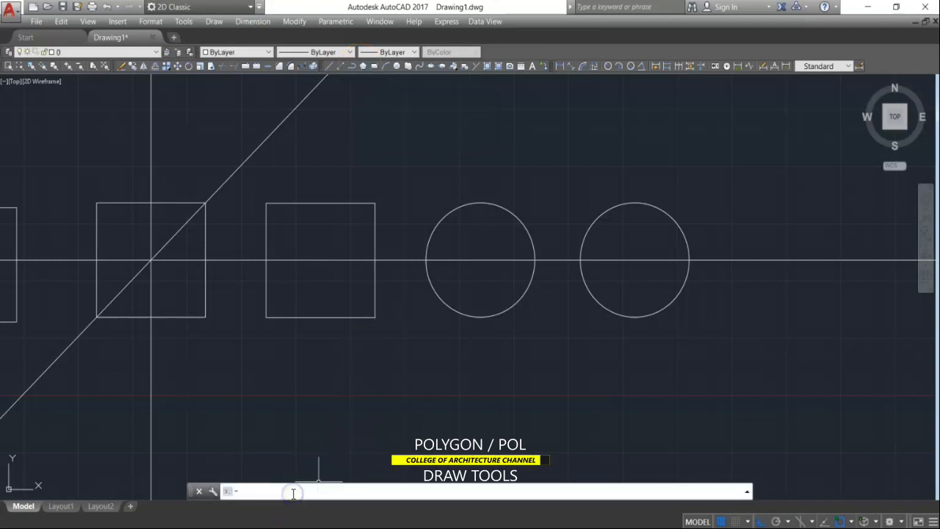
# Draw a 5-sided polygon inscribed in the first circle, centred on it, with a vertex at the circle's right quadrant
pyautogui.write('ol')
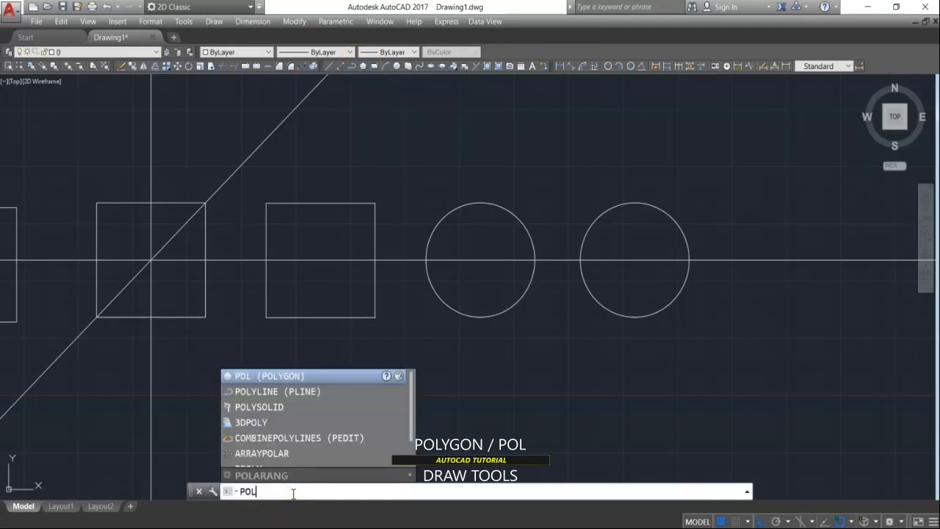
pyautogui.press('Return')
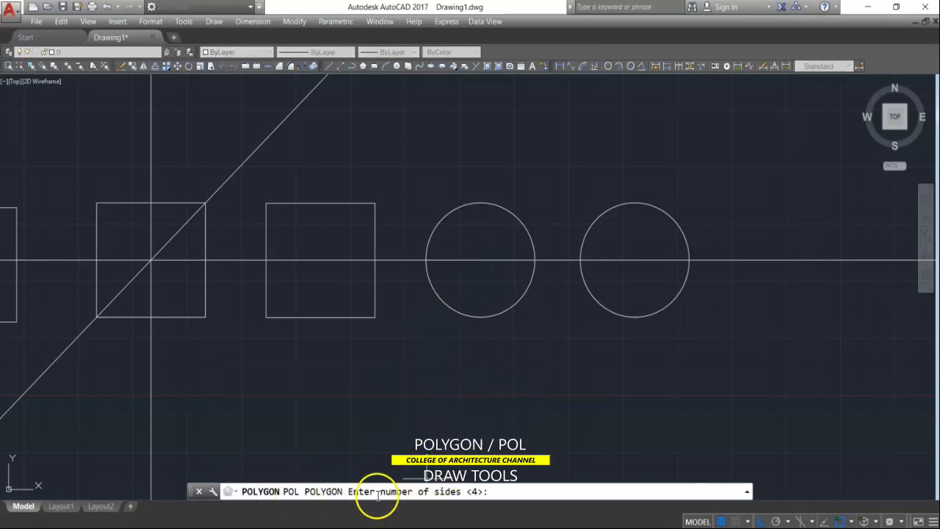
pyautogui.click(493, 492)
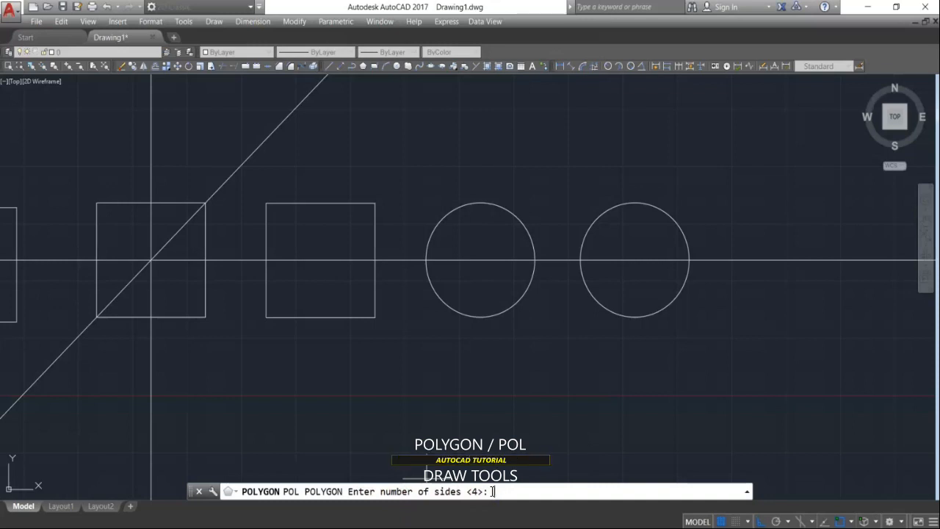
pyautogui.write('5')
pyautogui.press('Return')
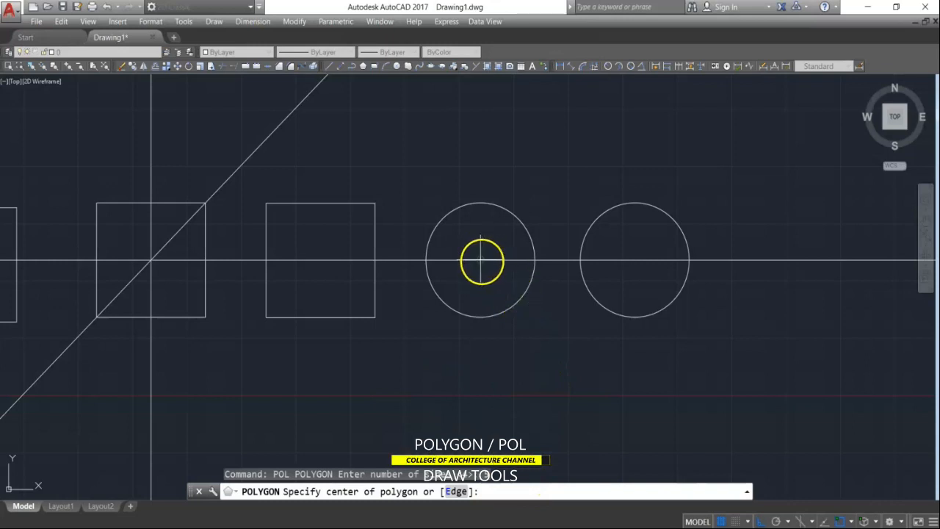
pyautogui.click(481, 260)
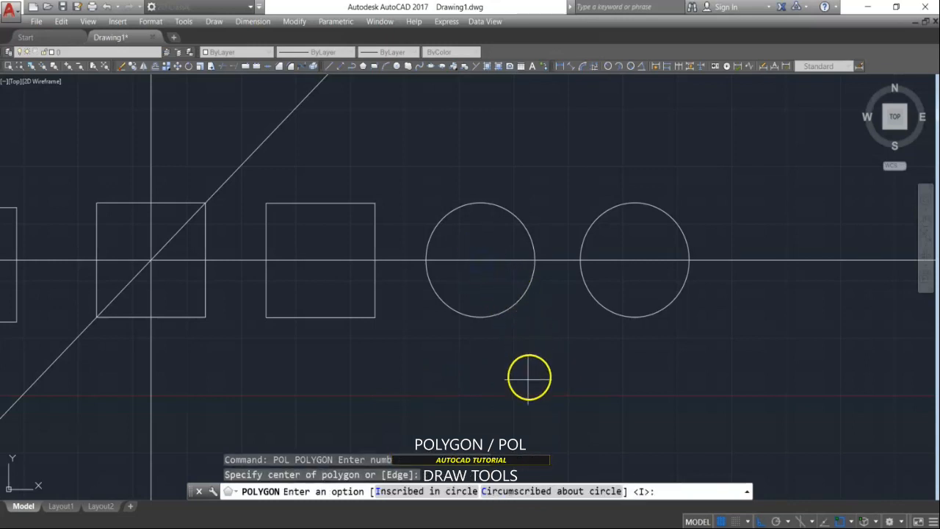
pyautogui.click(400, 494)
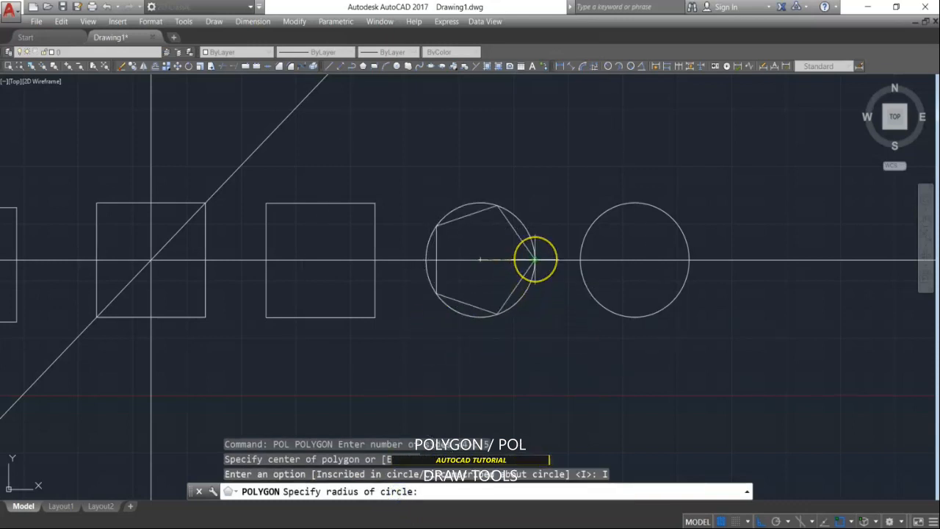
pyautogui.click(535, 260)
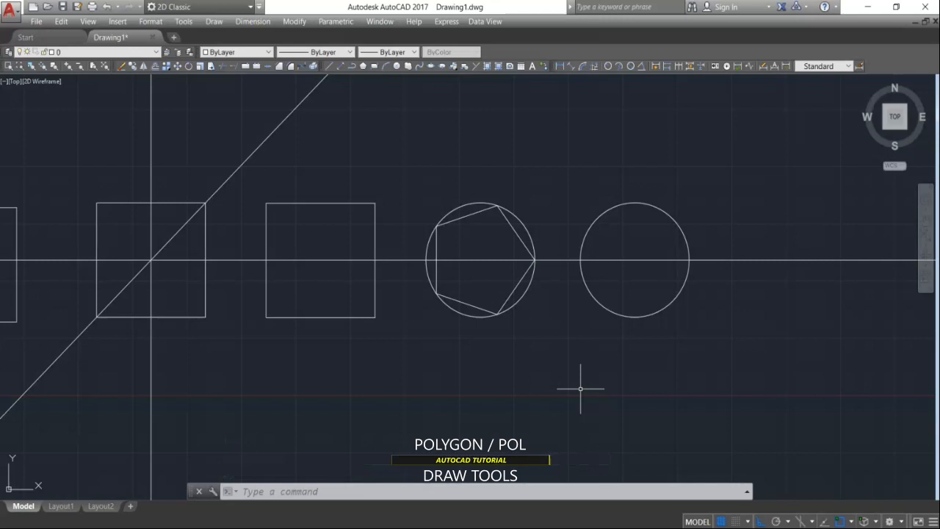
# Draw a 5-sided polygon circumscribed about the second circle, using its centre and its right quadrant for the radius
pyautogui.press('Return')
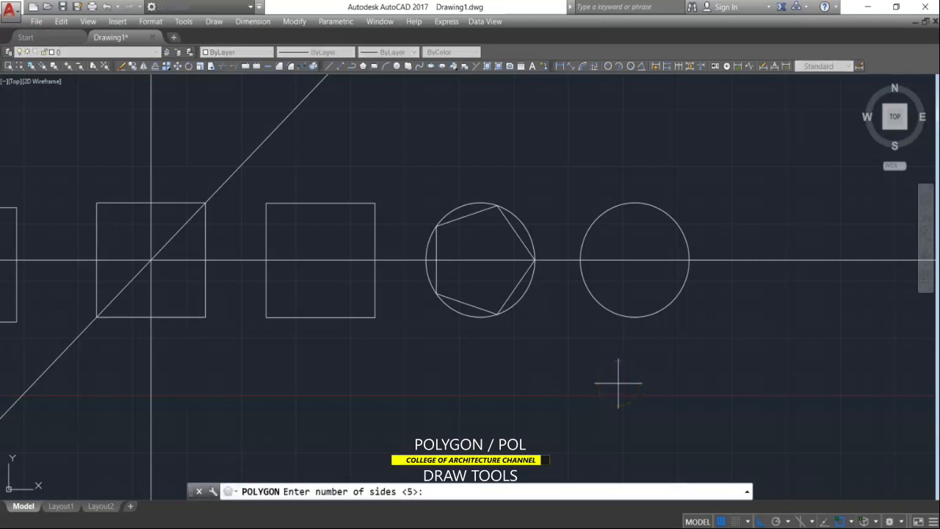
pyautogui.press('Return')
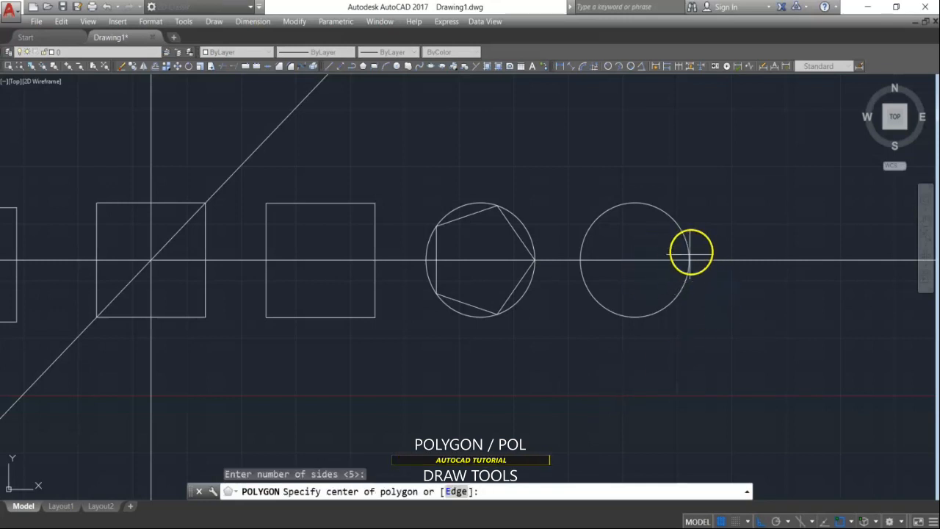
pyautogui.click(635, 259)
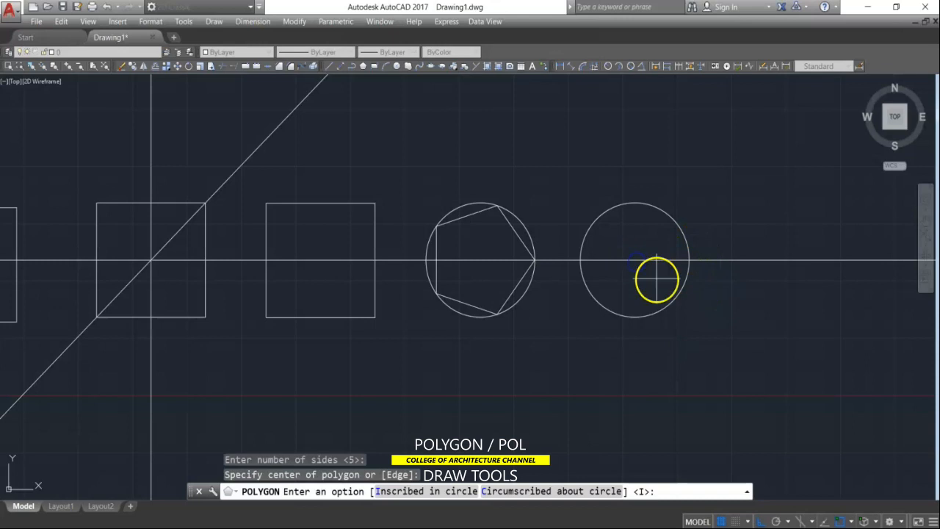
pyautogui.click(537, 492)
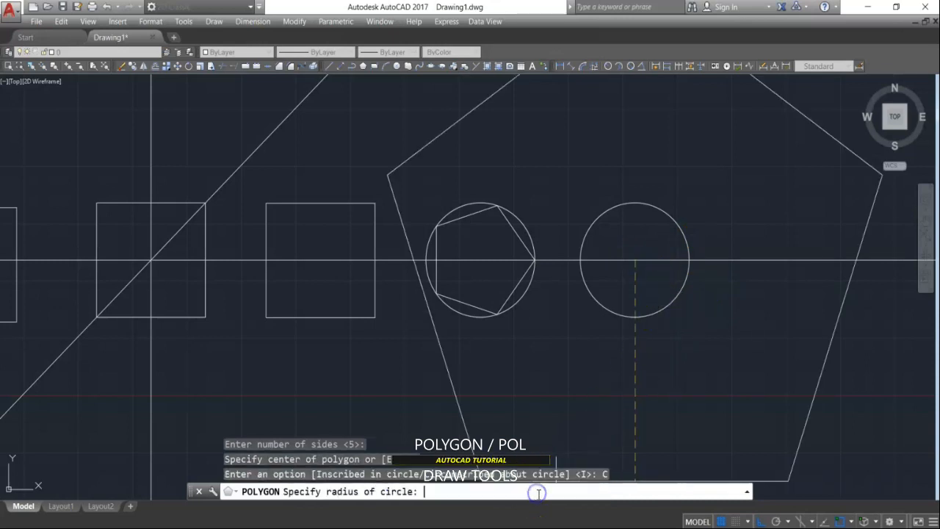
pyautogui.click(691, 260)
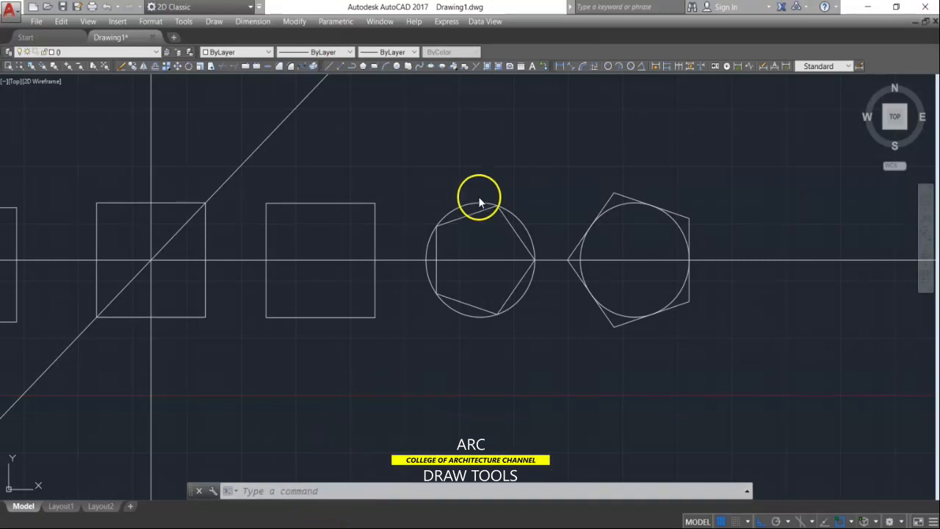
# Draw a three-point arc over the polyline square from its top-right corner through a point above the top edge's middle to its top-left corner
pyautogui.click(382, 66)
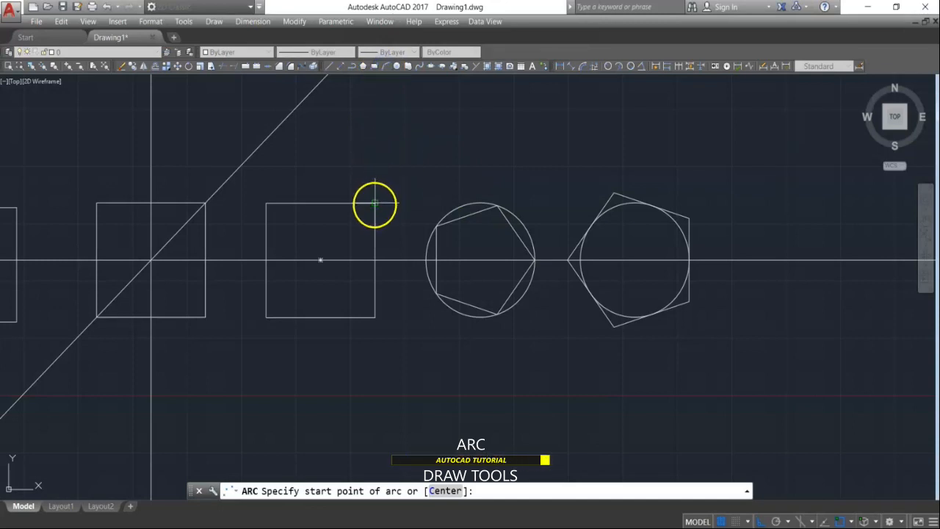
pyautogui.click(375, 204)
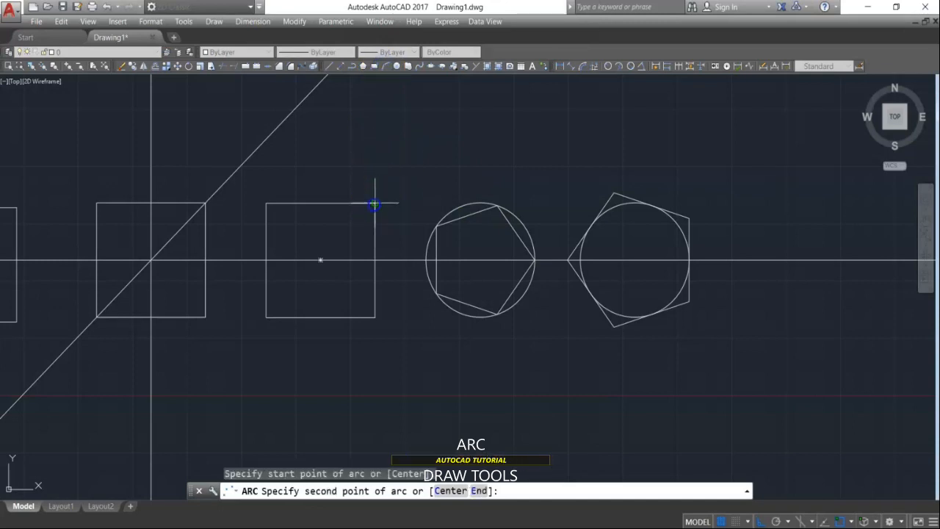
pyautogui.click(320, 159)
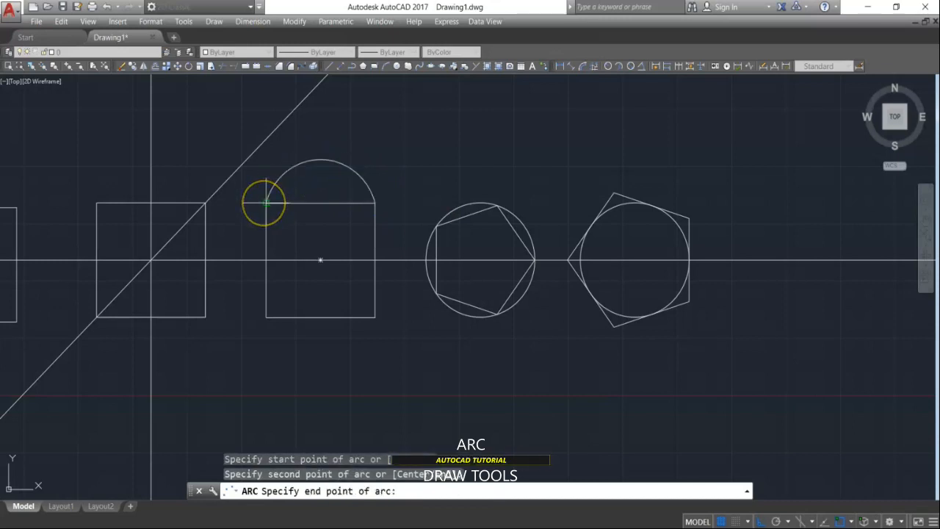
pyautogui.click(267, 202)
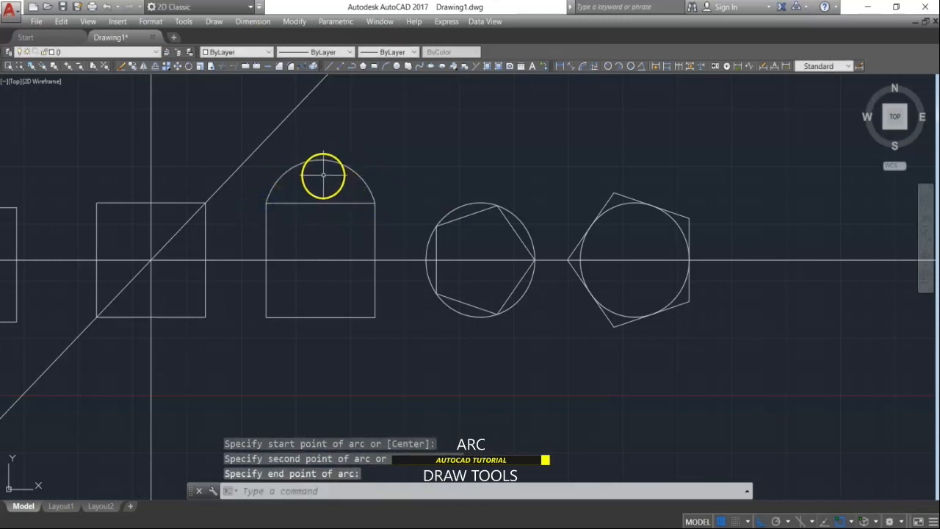
# Try stretching the arc above the square by its midpoint grip, put the grip back in place and clear the selection
pyautogui.moveTo(324, 160)
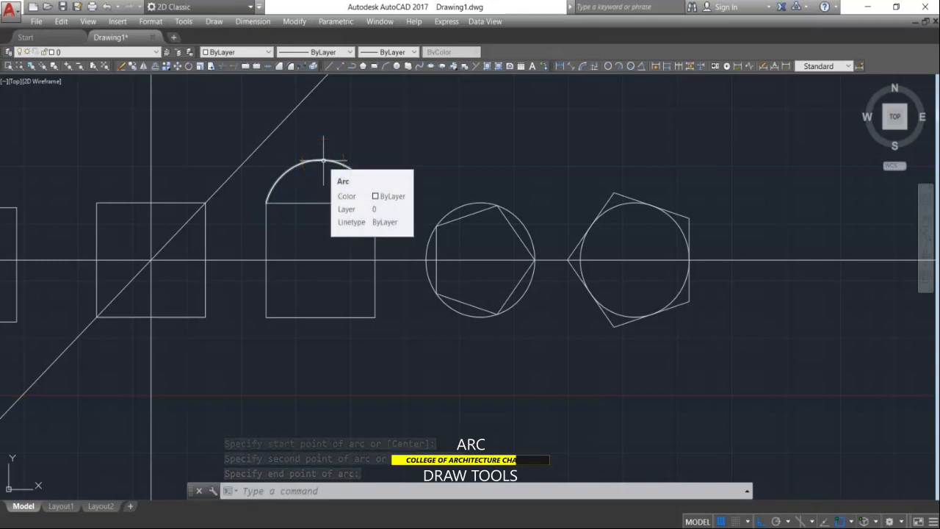
pyautogui.click(323, 160)
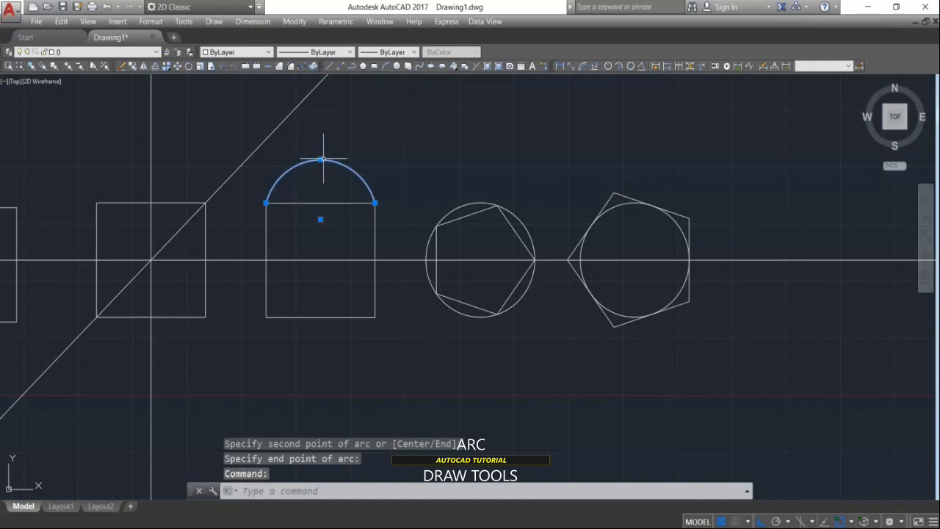
pyautogui.click(321, 159)
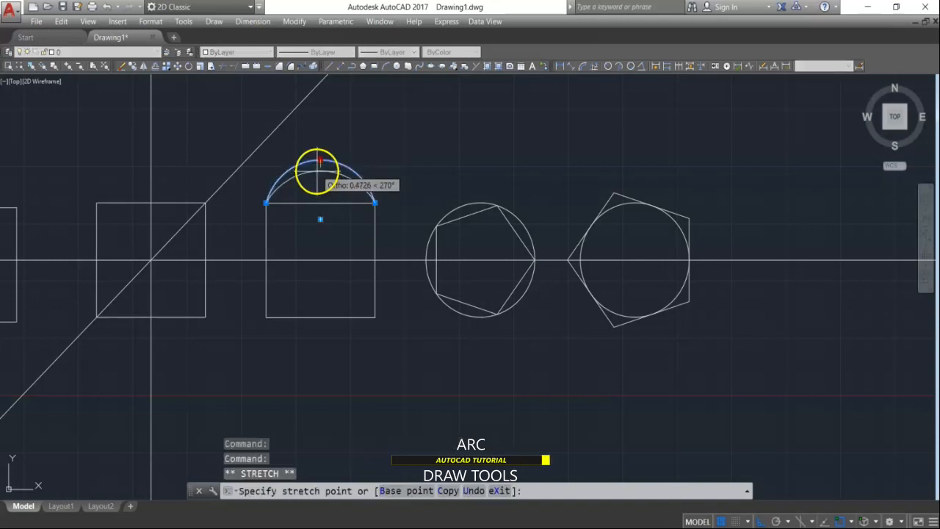
pyautogui.click(320, 156)
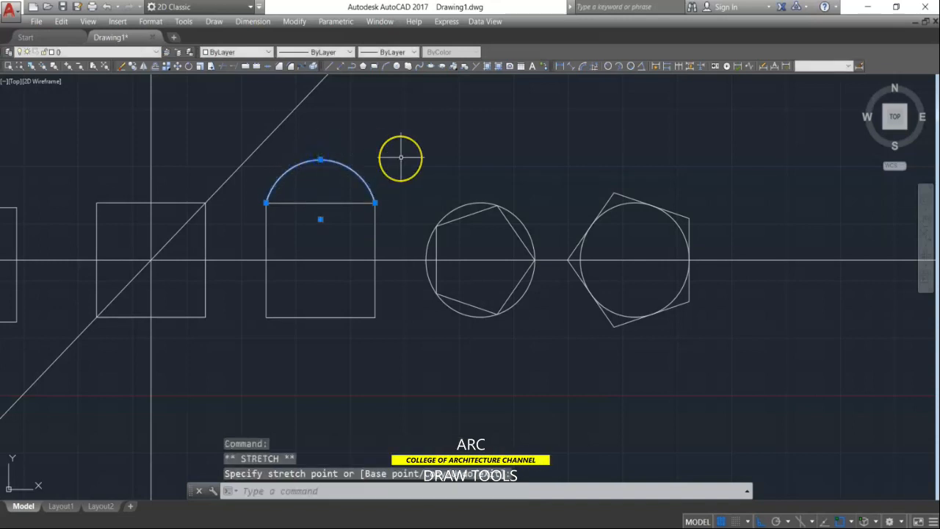
pyautogui.press('Escape')
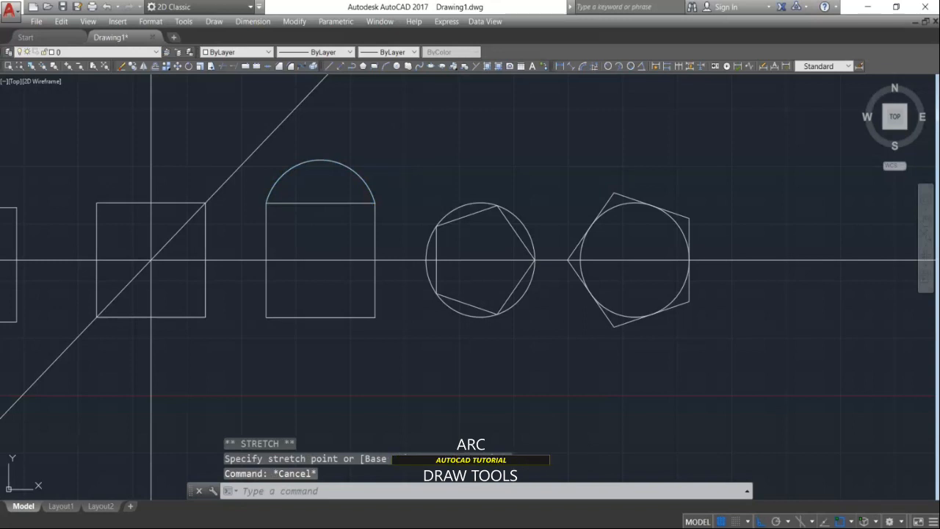
# Draw an arc below the polyline square with the End option, from bottom-right to bottom-left corner, centred on the bottom edge's midpoint
pyautogui.press('Return')
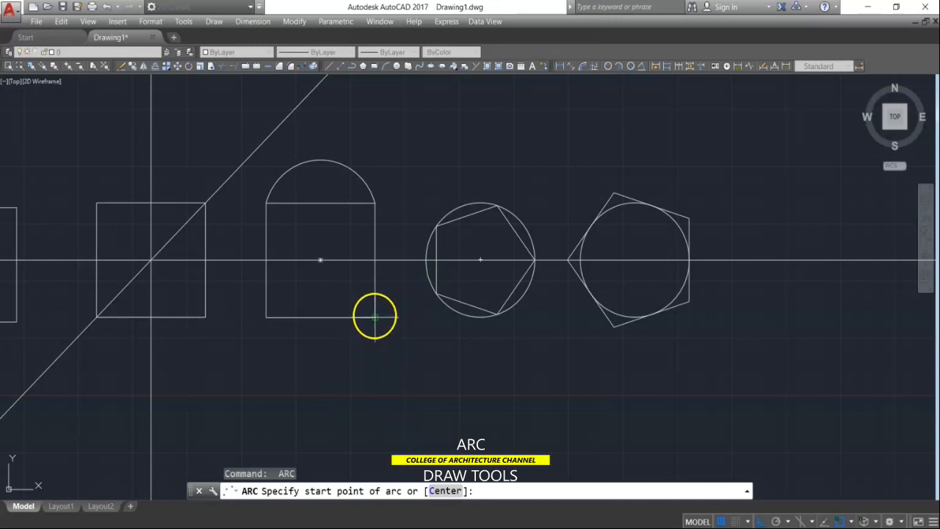
pyautogui.click(375, 317)
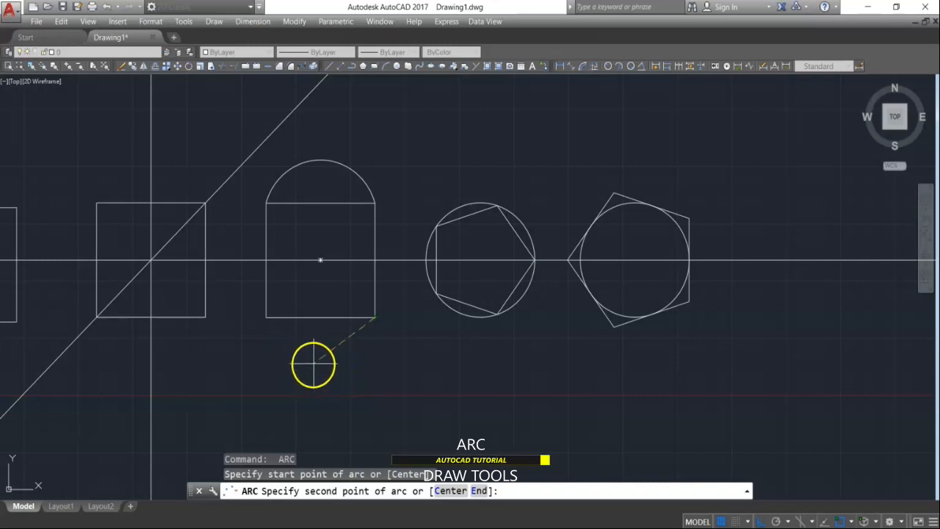
pyautogui.press('Return')
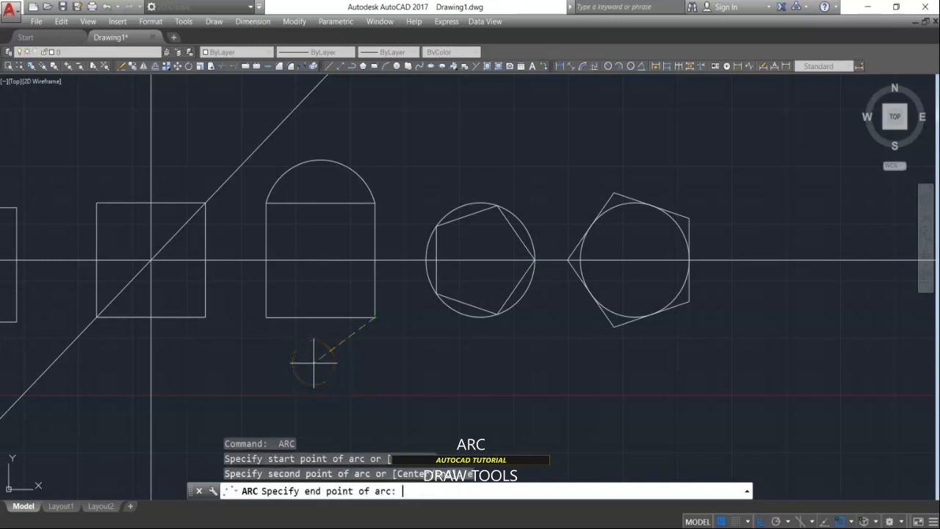
pyautogui.click(263, 317)
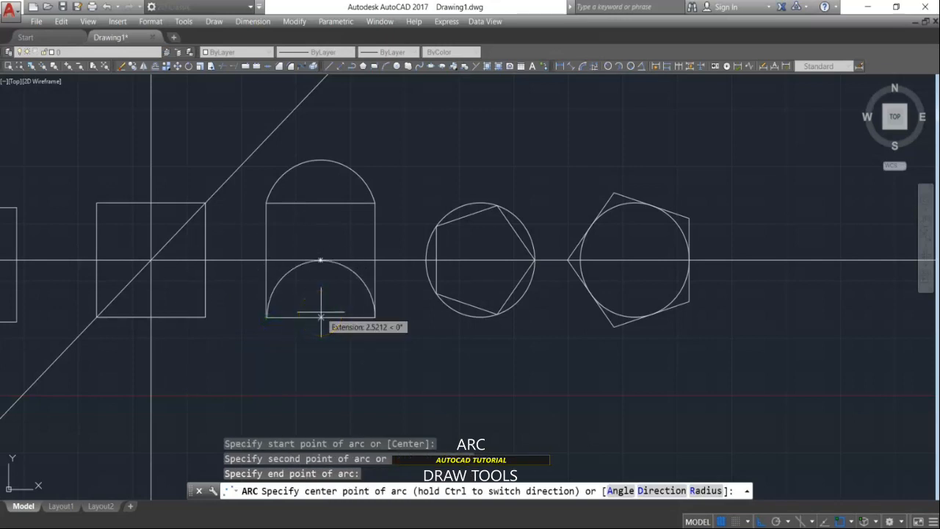
pyautogui.click(321, 318)
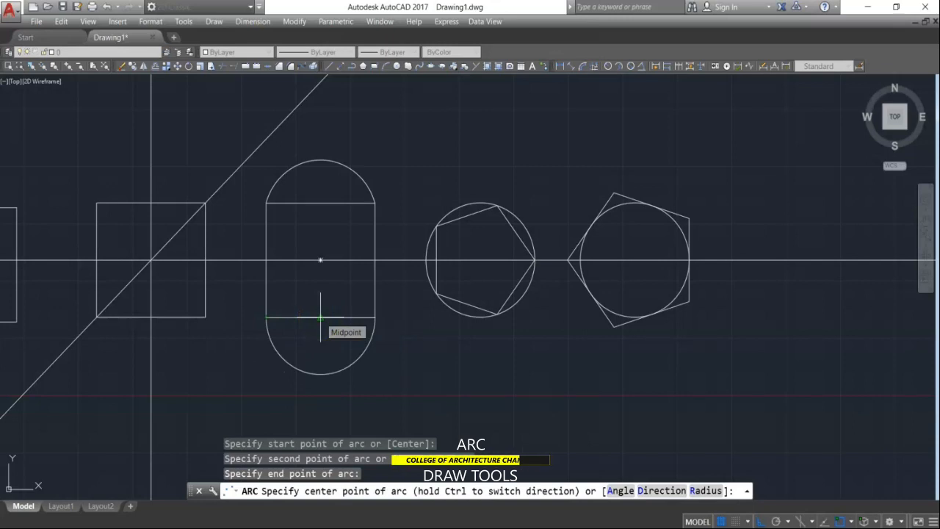
pyautogui.click(320, 317)
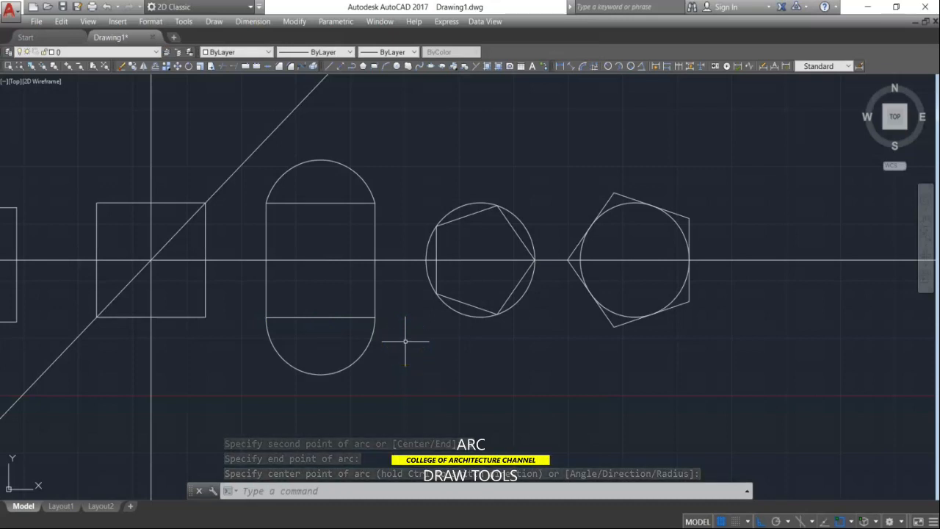
# Draw an arc with the Center option on the crossed square's bottom-edge midpoint, from its bottom-right corner around below to a free point inside, Ortho off
pyautogui.press('Return')
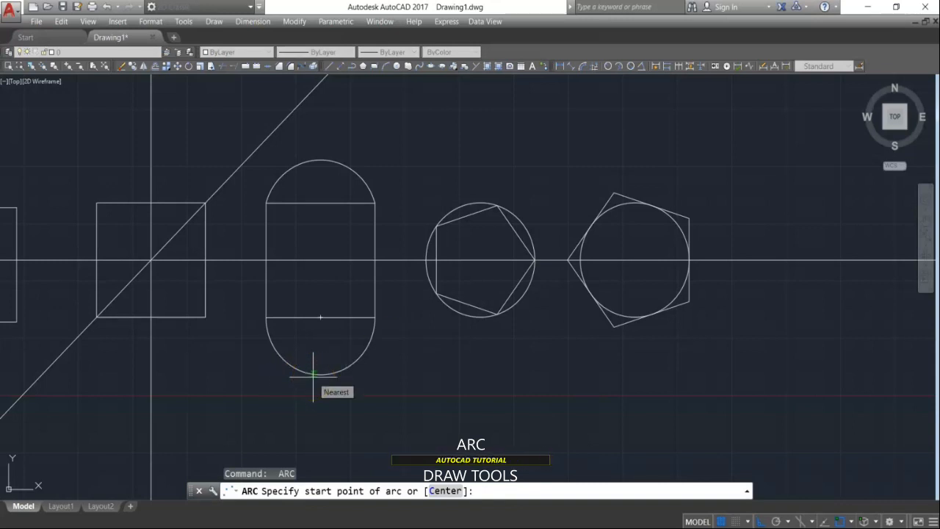
pyautogui.write('c')
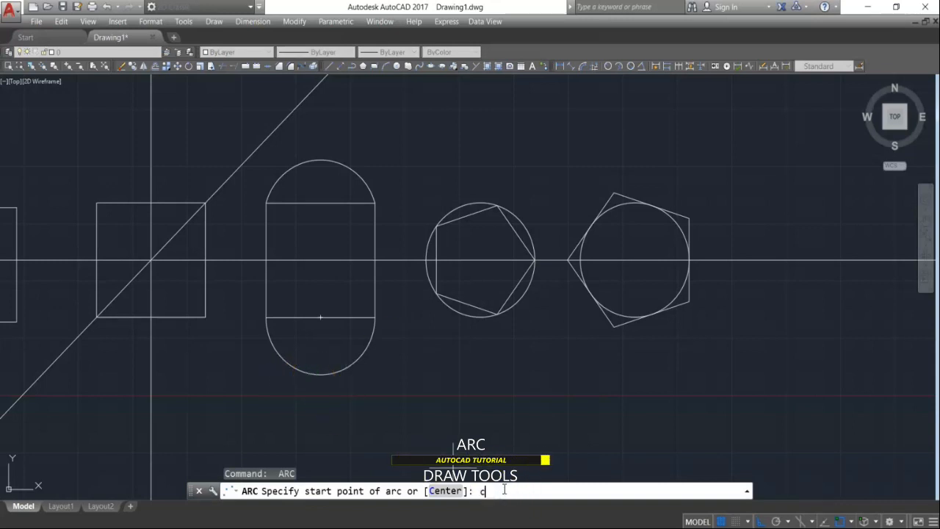
pyautogui.press('Return')
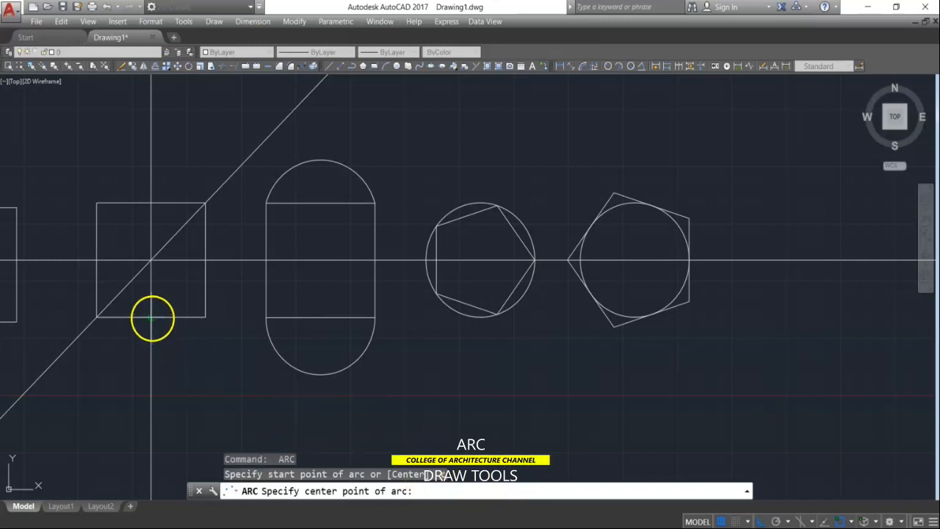
pyautogui.click(152, 318)
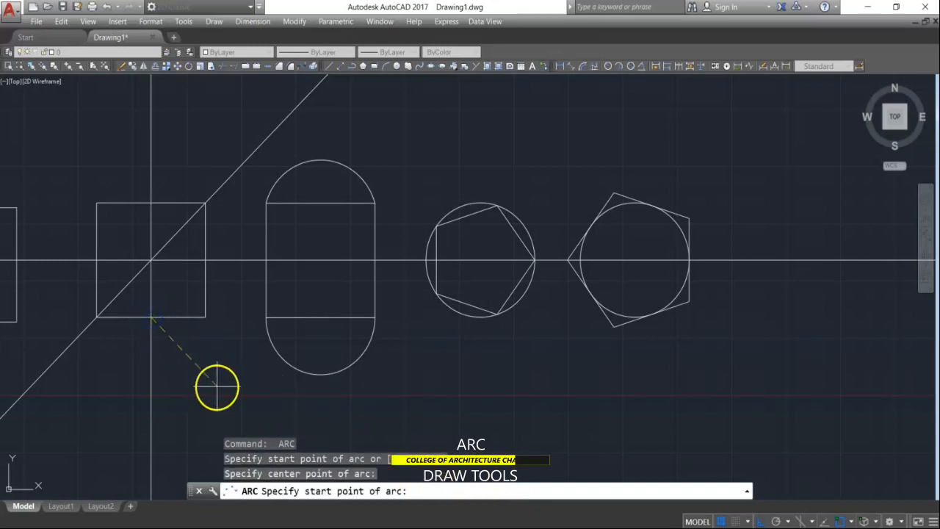
pyautogui.click(205, 318)
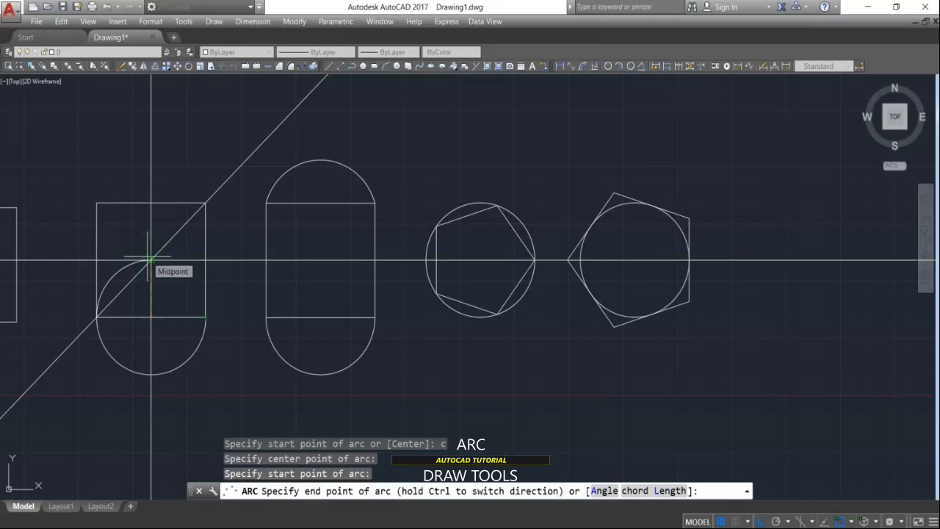
pyautogui.click(763, 522)
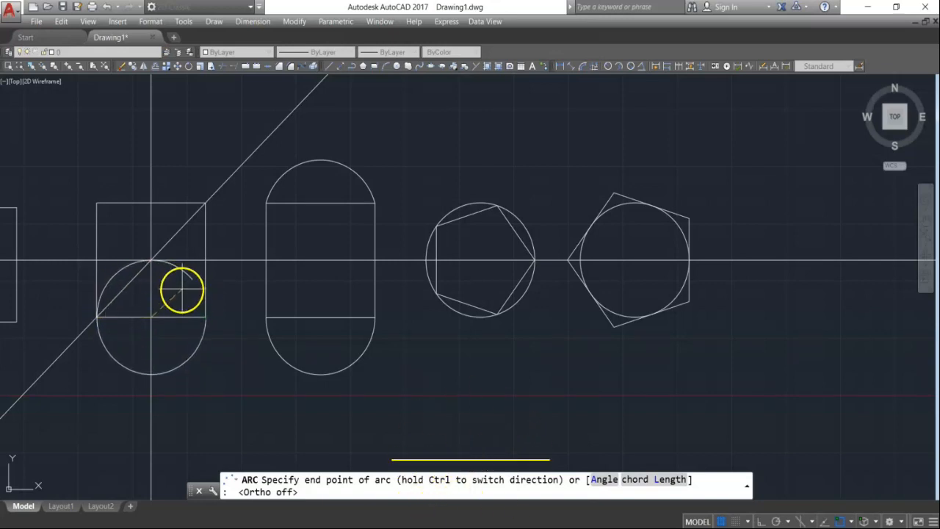
pyautogui.click(190, 279)
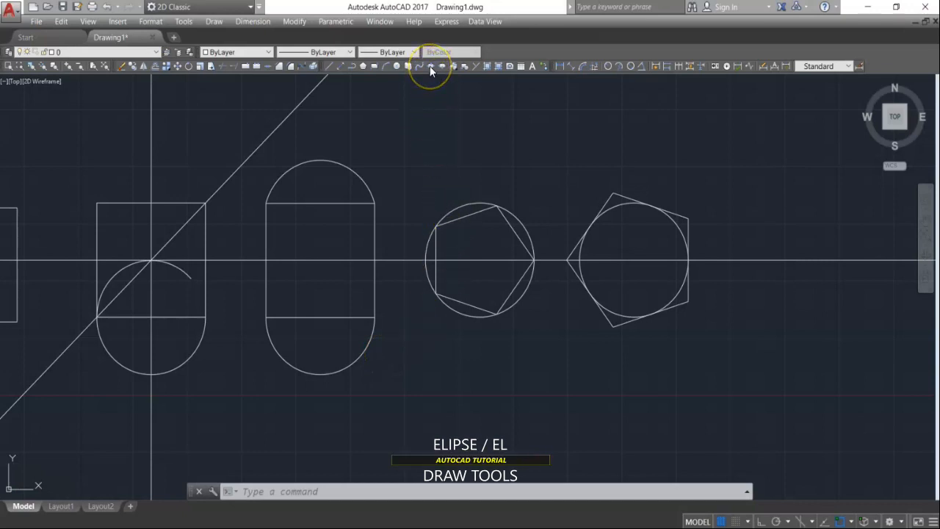
# Draw an ellipse below the first circle with a horizontal axis of 5 set with Ortho on and a distance of 2 to the other axis
pyautogui.click(262, 493)
pyautogui.write('EL')
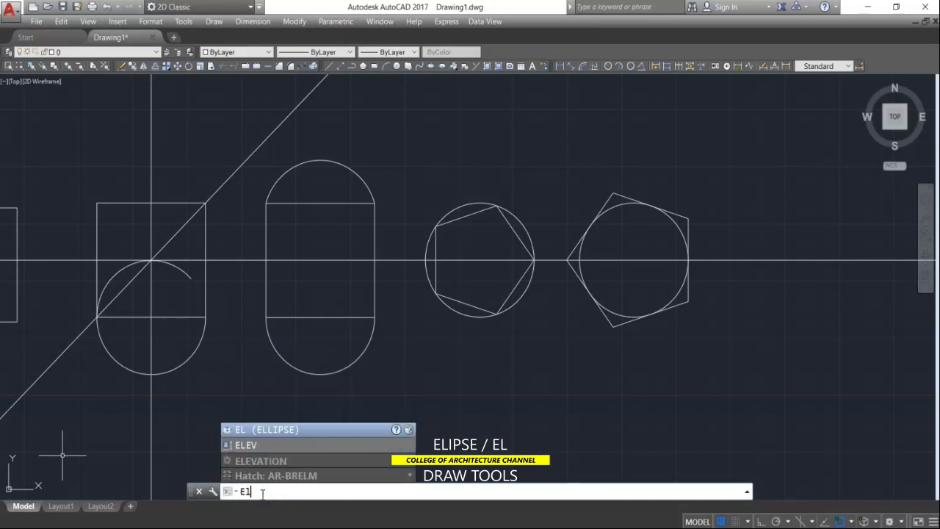
pyautogui.press('Return')
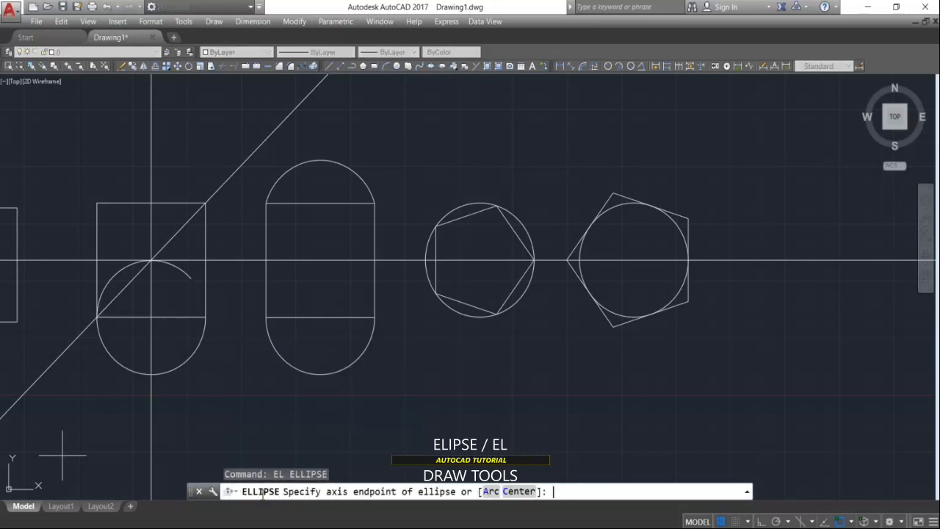
pyautogui.click(504, 397)
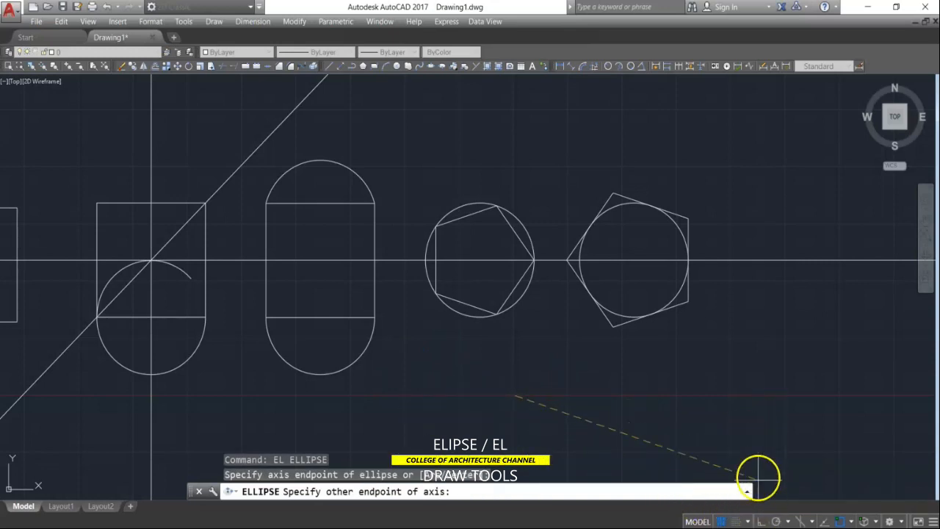
pyautogui.click(762, 521)
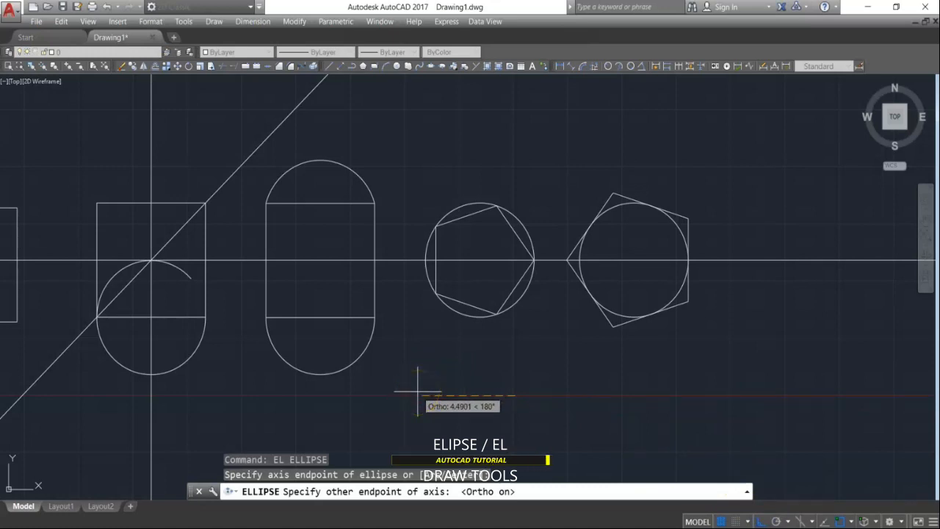
pyautogui.write('3')
pyautogui.press('Return')
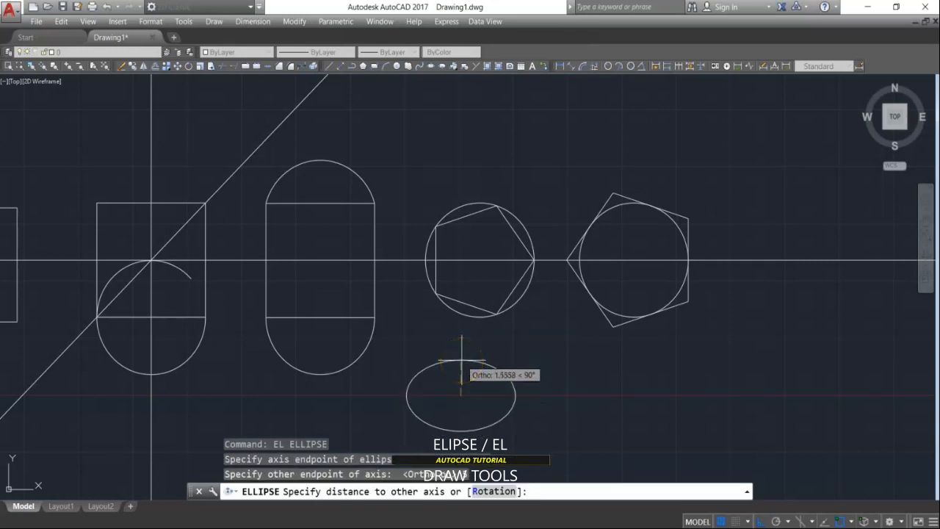
pyautogui.write('2')
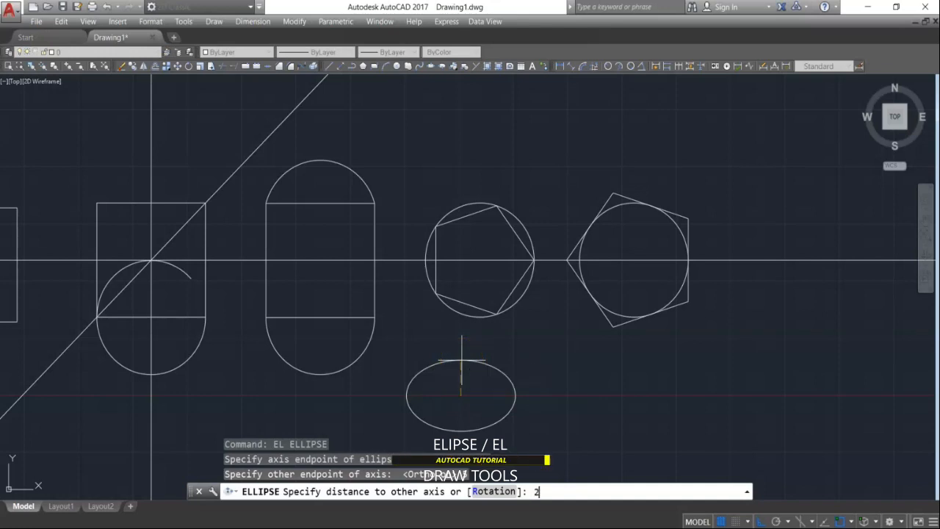
pyautogui.press('Return')
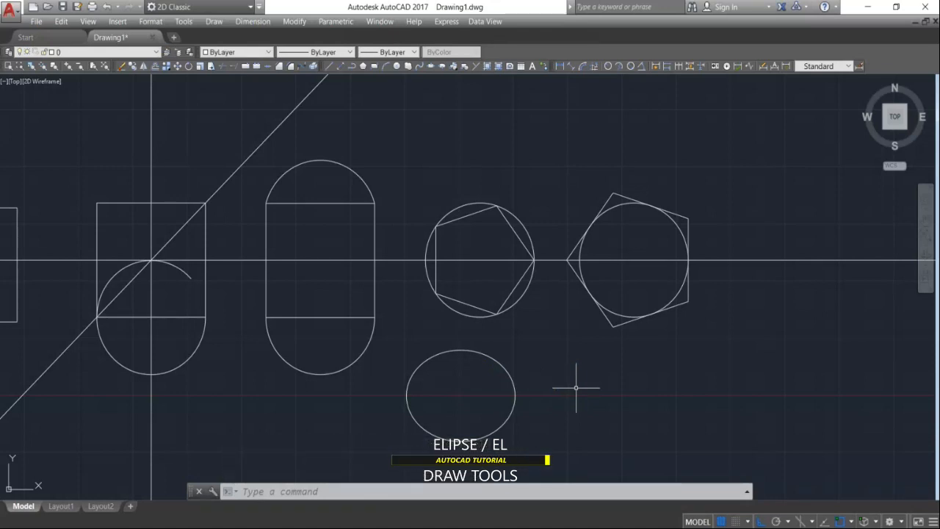
# Draw a second ellipse below the second circle with the Center option, using half-axes of 2.5 horizontally and 2 vertically
pyautogui.press('Return')
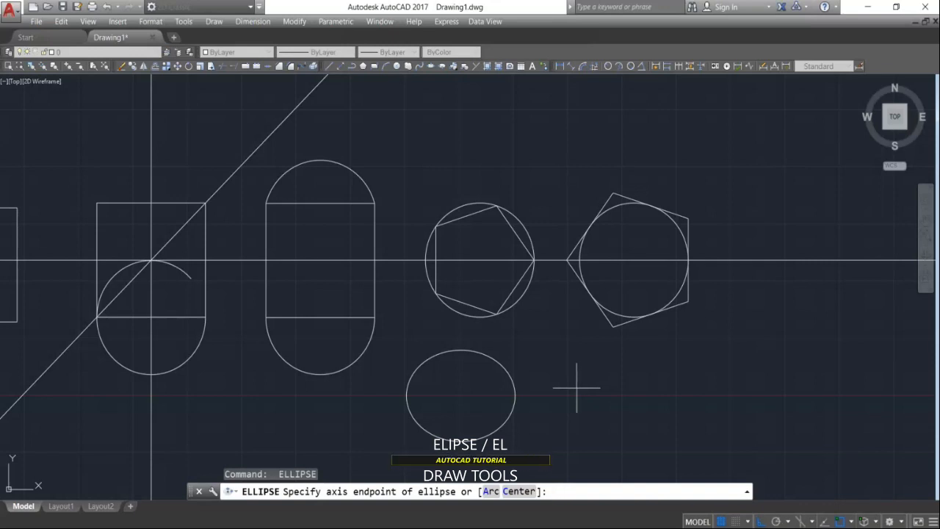
pyautogui.click(636, 395)
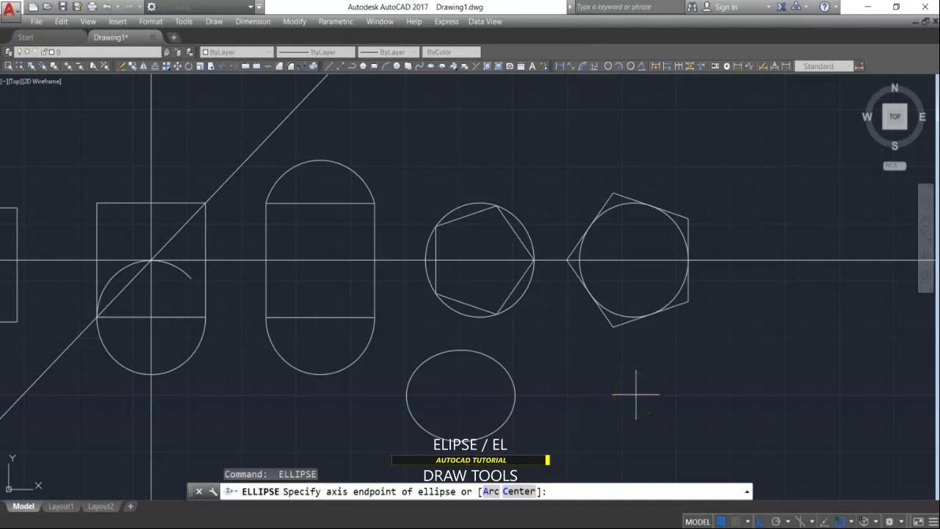
pyautogui.click(528, 492)
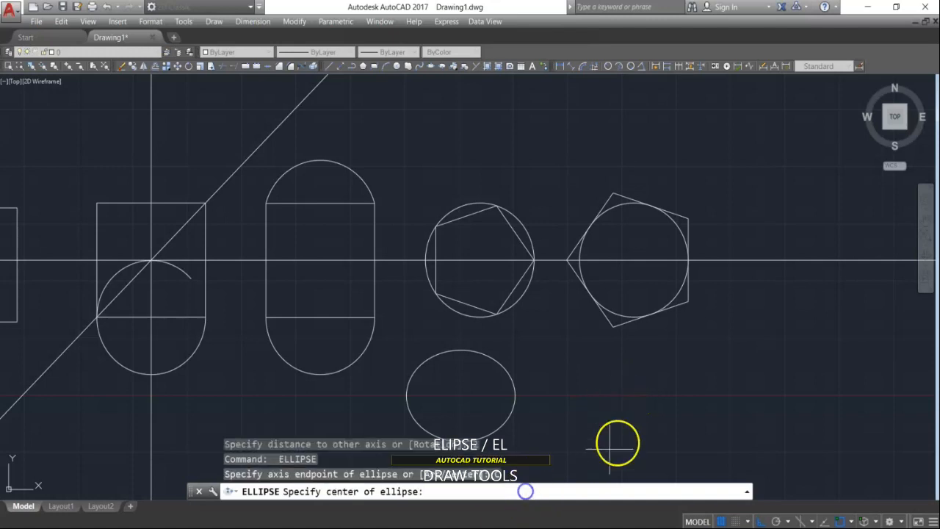
pyautogui.click(620, 401)
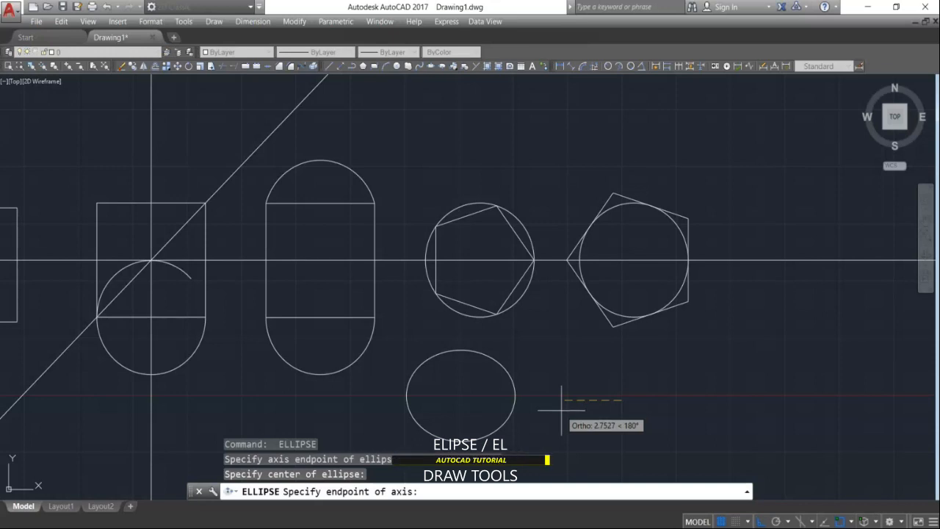
pyautogui.write('2.5')
pyautogui.press('Return')
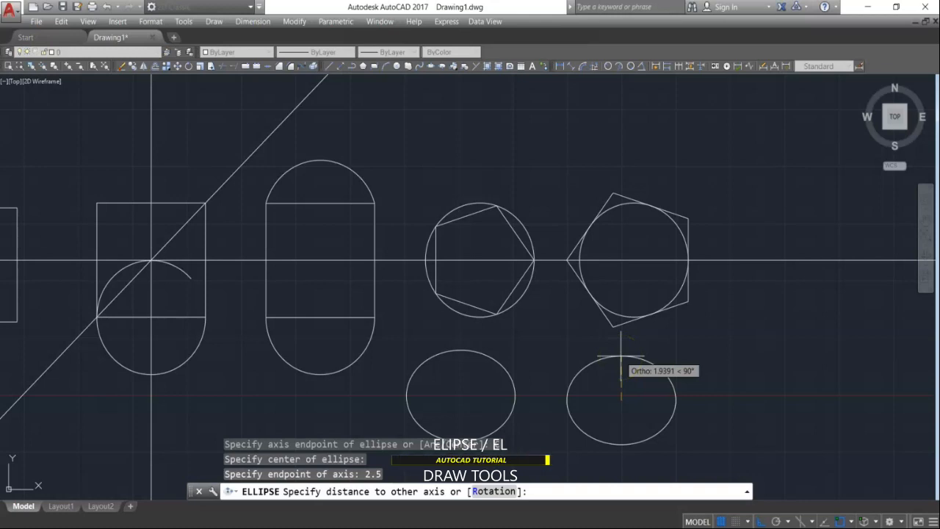
pyautogui.write('2')
pyautogui.press('Return')
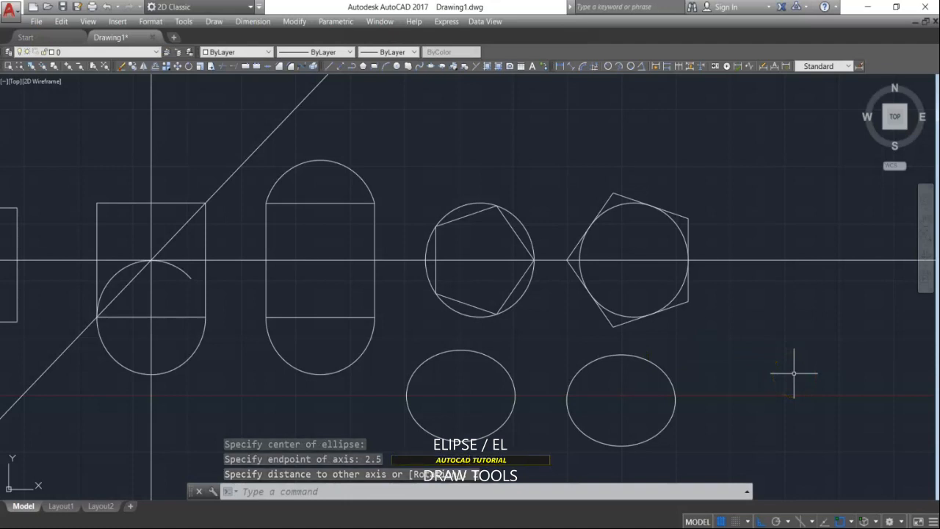
pyautogui.click(752, 374)
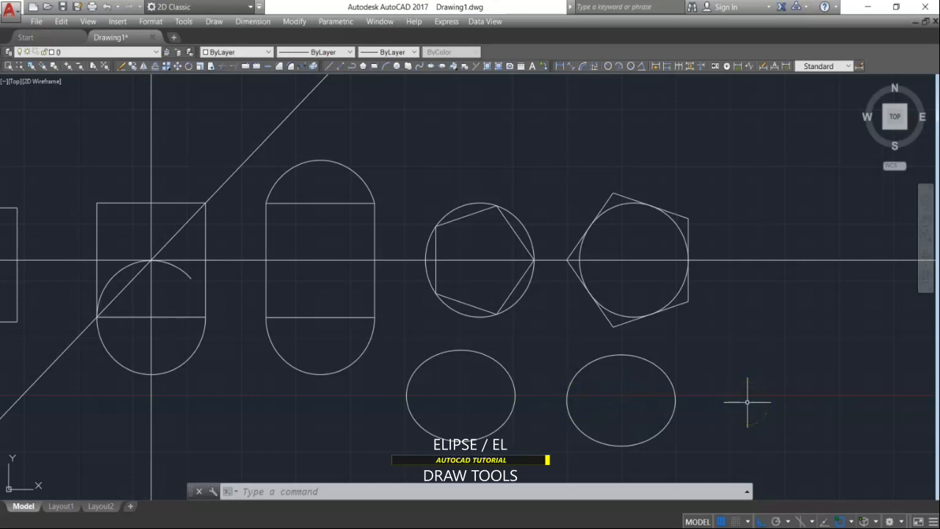
# Define the base ellipse of an elliptical arc to the right of the second ellipse, by its center with half-axes 2.5 and 2
pyautogui.click(443, 67)
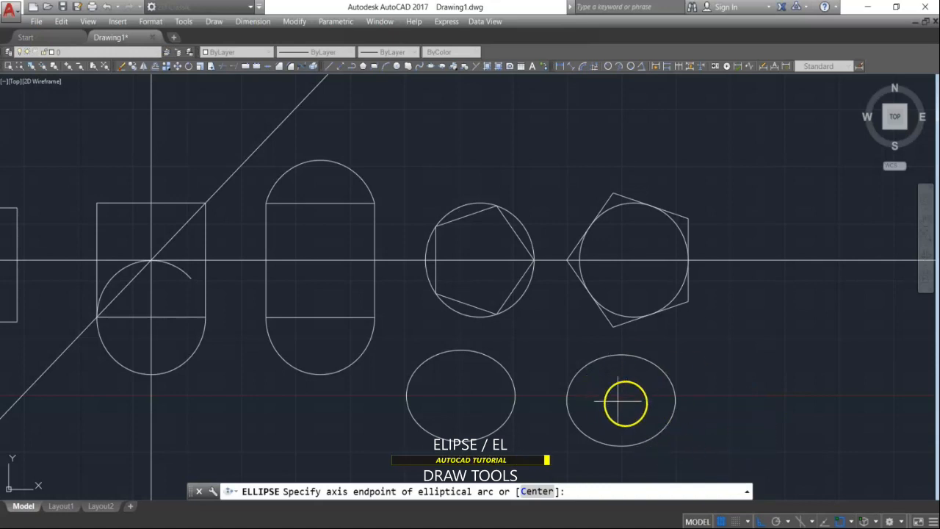
pyautogui.click(539, 492)
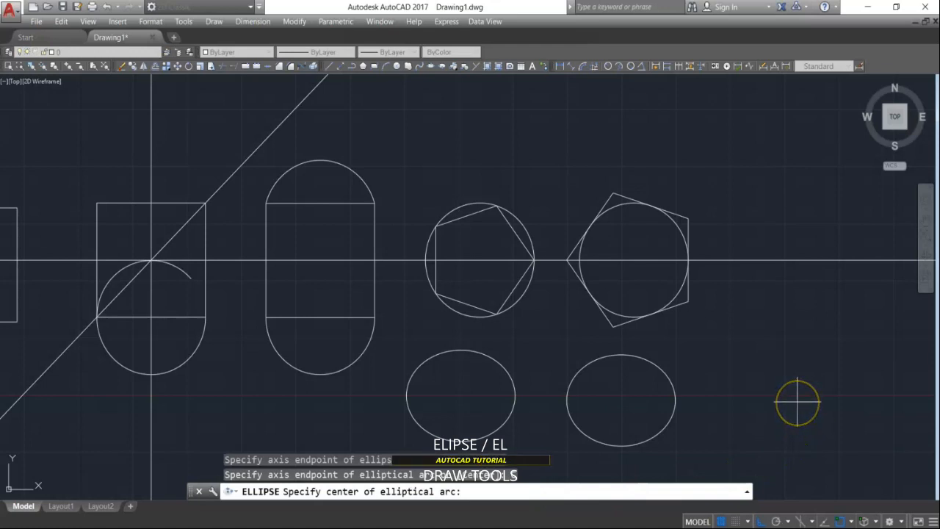
pyautogui.click(796, 401)
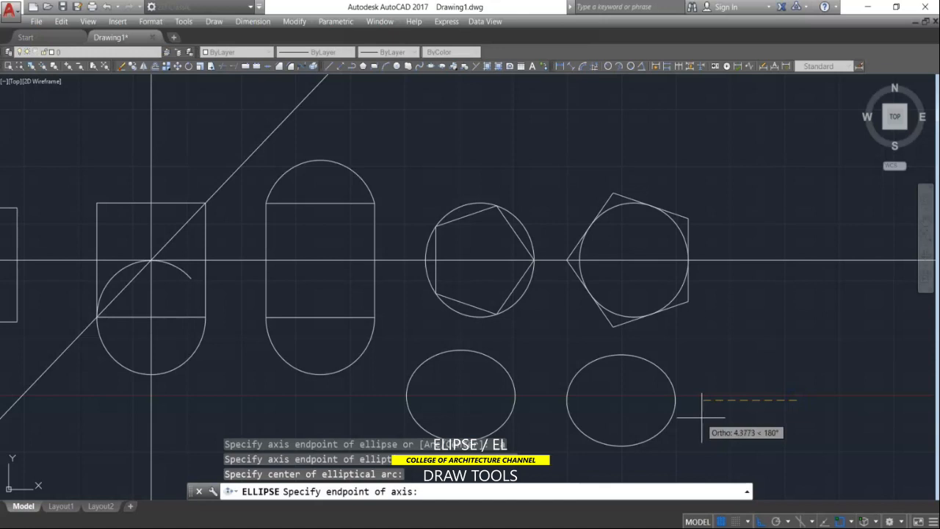
pyautogui.click(737, 413)
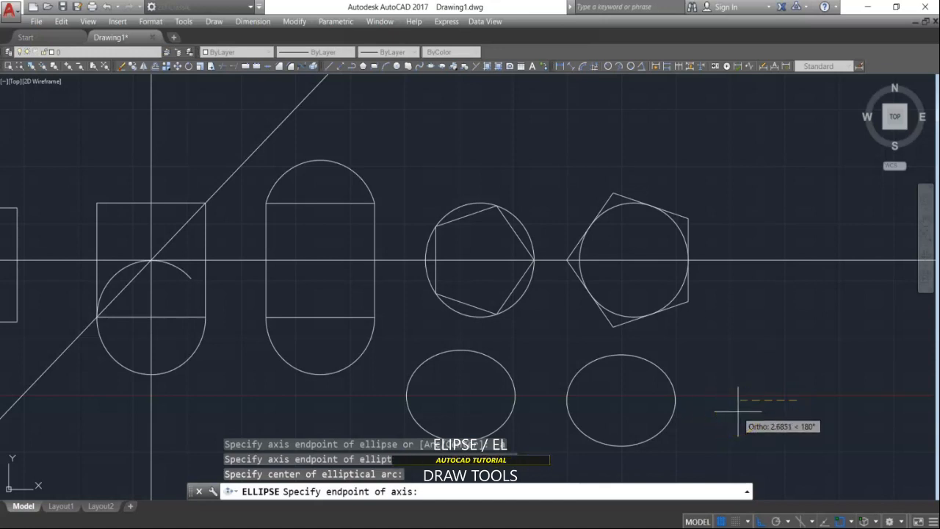
pyautogui.write('2.5')
pyautogui.press('Return')
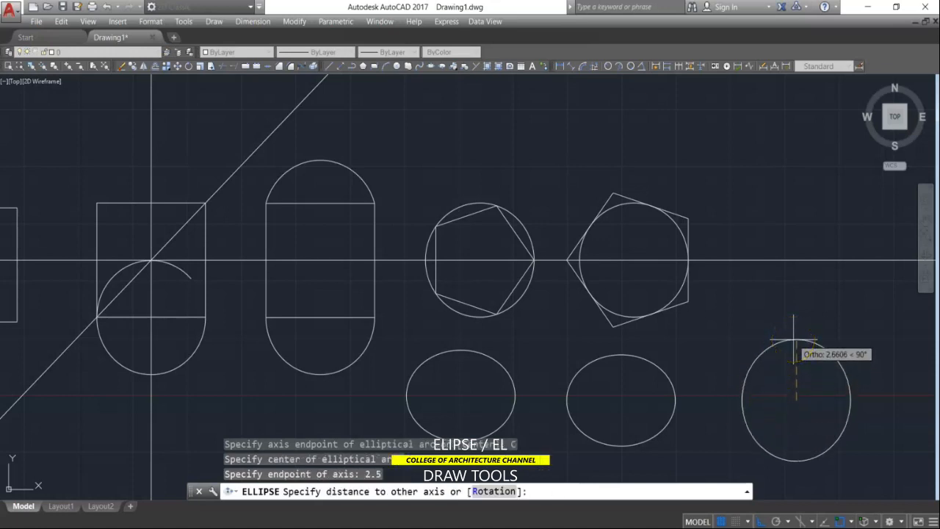
pyautogui.write('2')
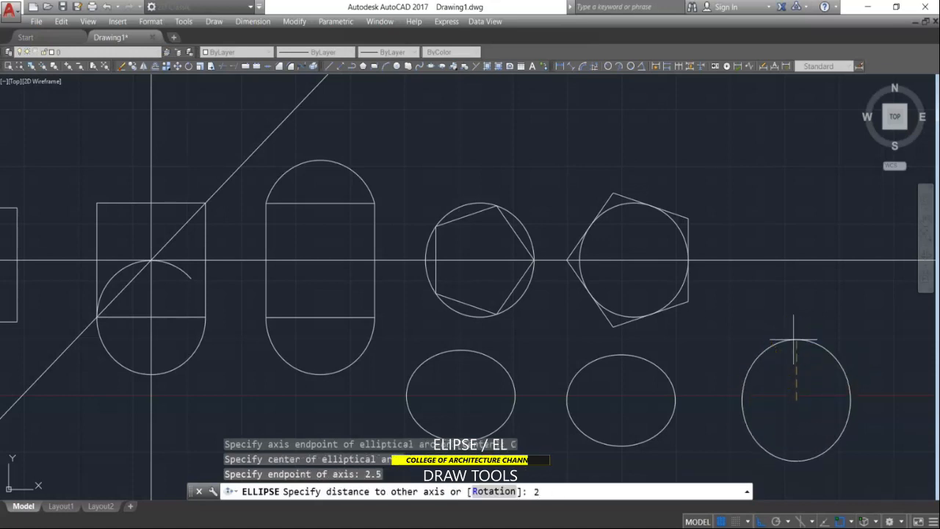
pyautogui.press('Return')
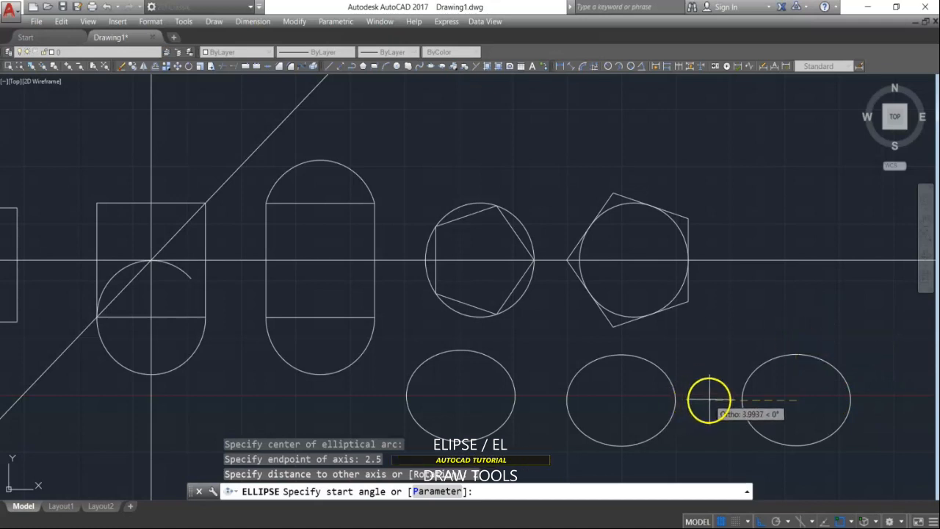
# Start the elliptical arc at angle 0 and, with Ortho off, end it at a free point on its upper right
pyautogui.write('0')
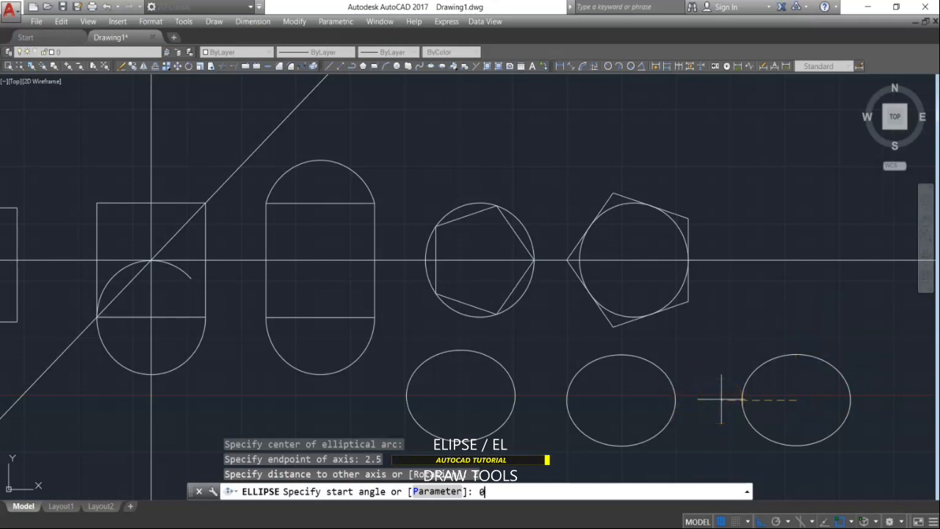
pyautogui.press('Return')
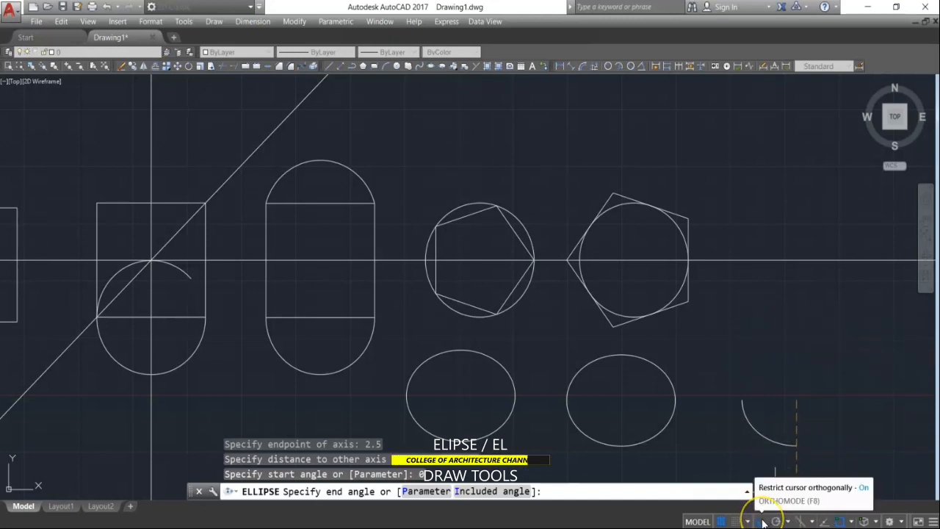
pyautogui.click(761, 521)
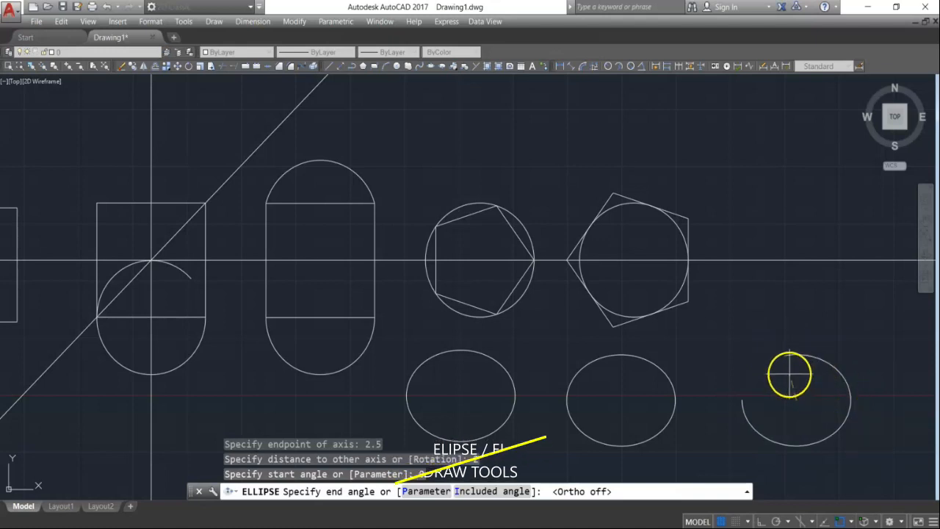
pyautogui.click(824, 374)
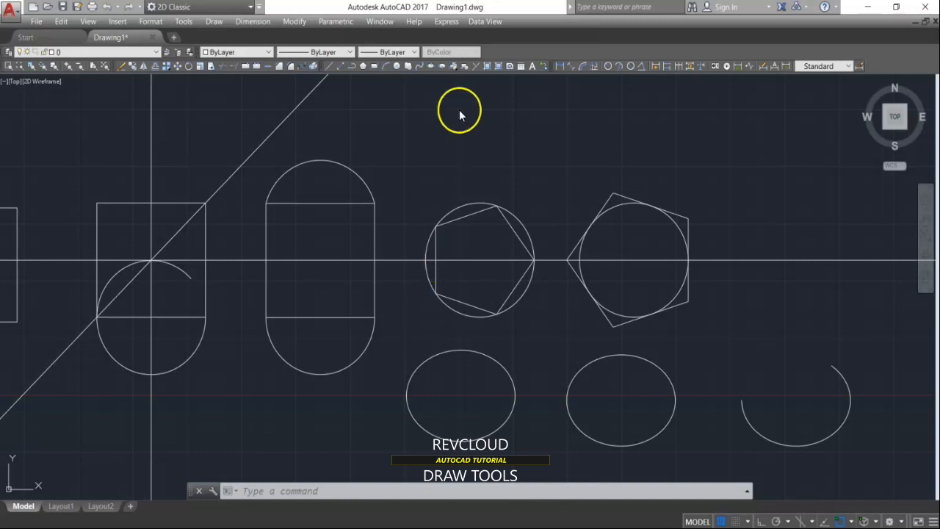
# Draw a closed freehand revision cloud around the two circles and their polygons
pyautogui.click(408, 66)
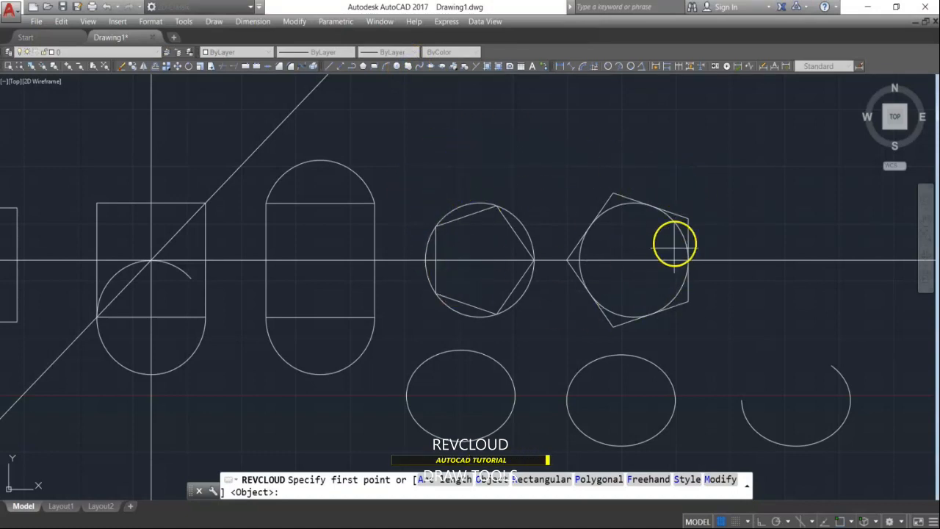
pyautogui.click(417, 184)
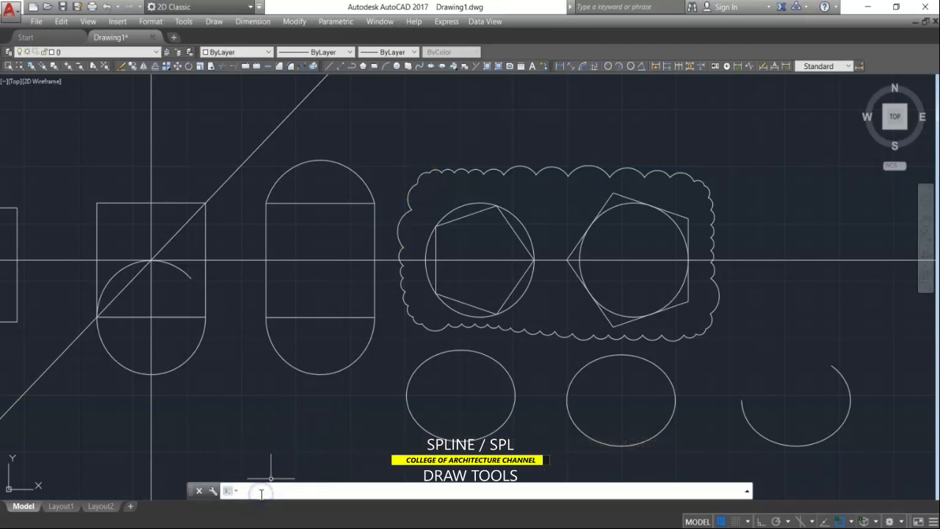
# Draw a wavy fit-point spline through five points above the revision cloud, ending it without closing
pyautogui.write('l')
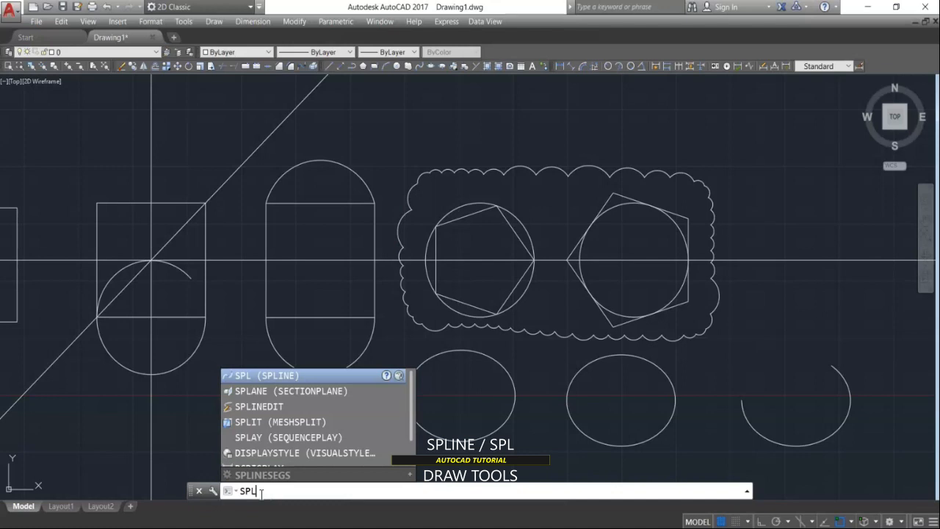
pyautogui.press('Return')
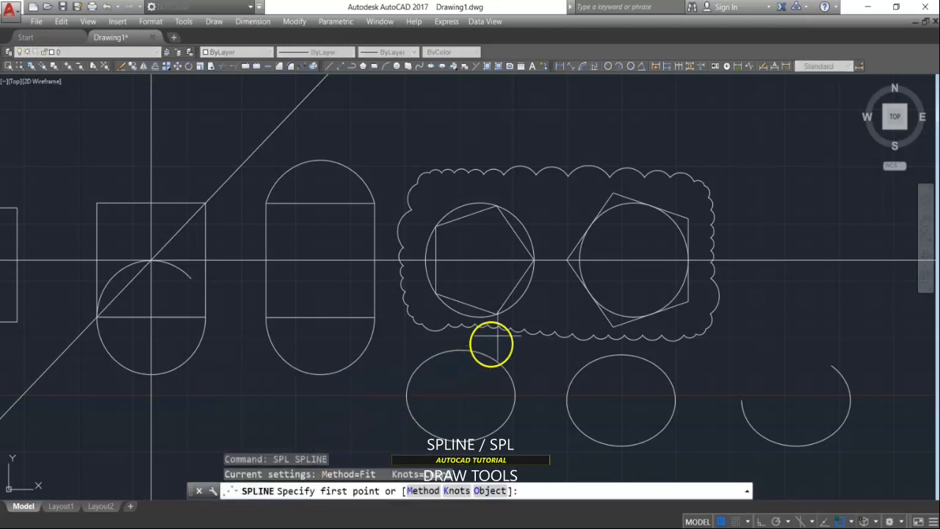
pyautogui.scroll(-3, 491, 344)
pyautogui.scroll(1, 500, 316)
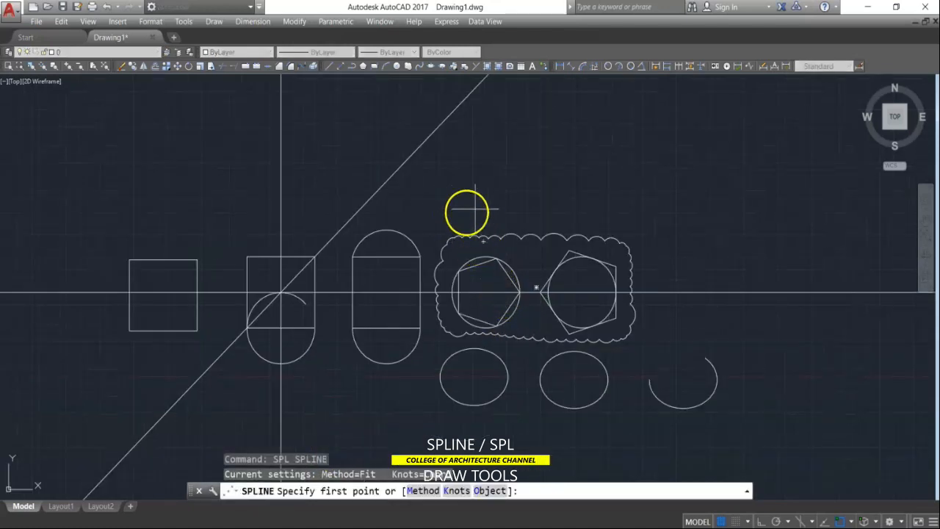
pyautogui.scroll(2, 467, 210)
pyautogui.click(427, 203)
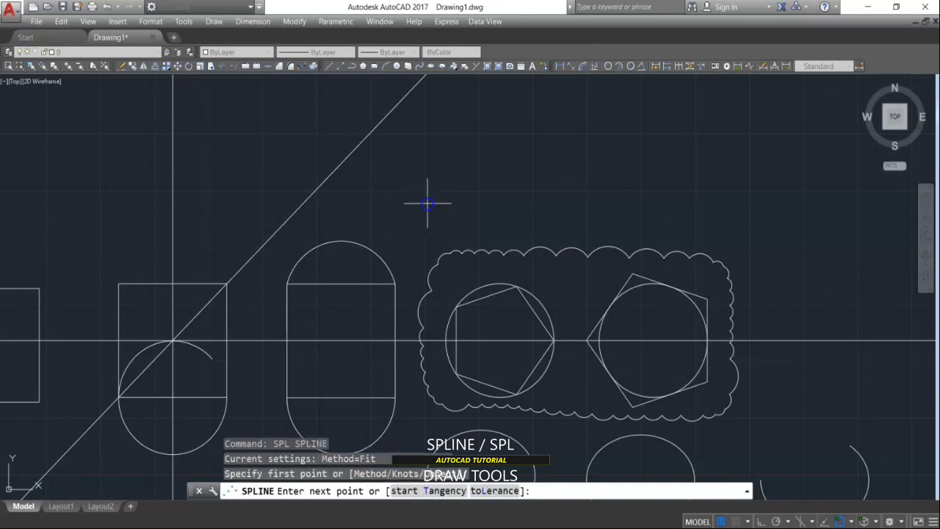
pyautogui.click(487, 189)
pyautogui.click(545, 204)
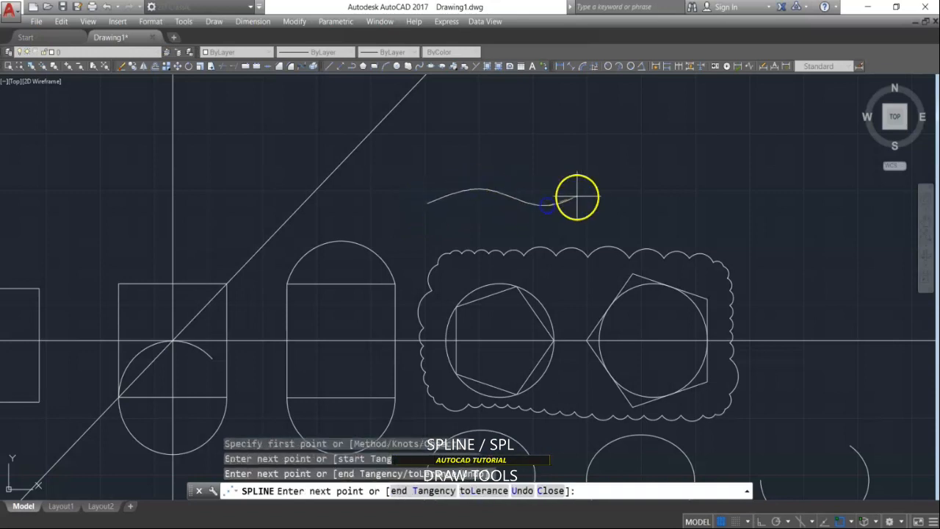
pyautogui.click(604, 184)
pyautogui.click(717, 204)
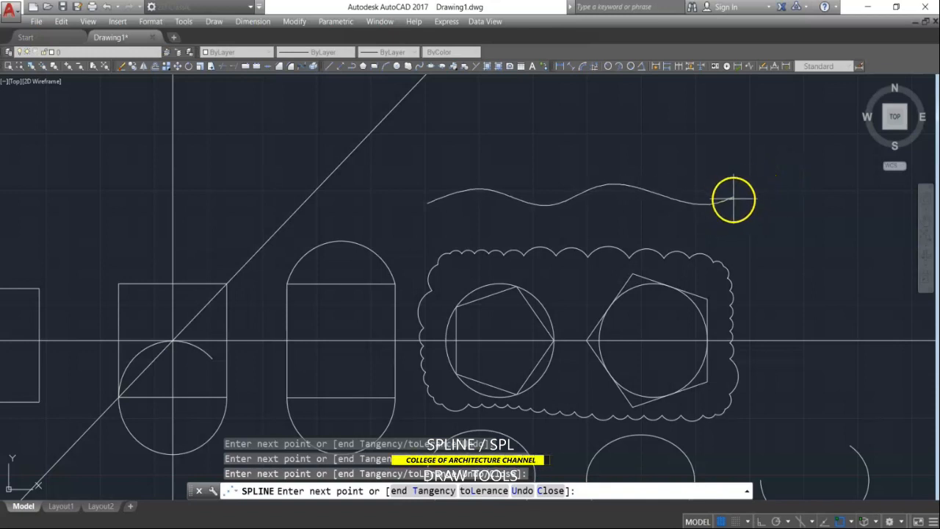
pyautogui.press('Return')
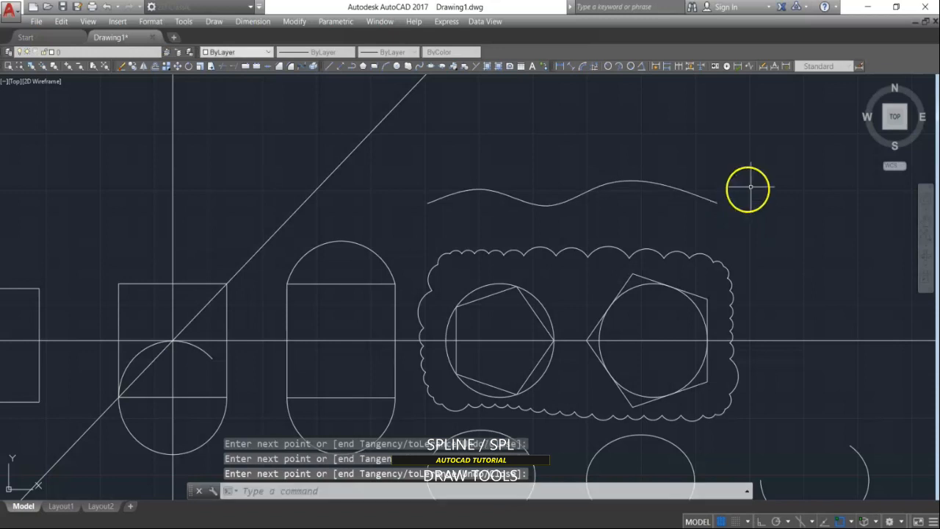
pyautogui.click(476, 191)
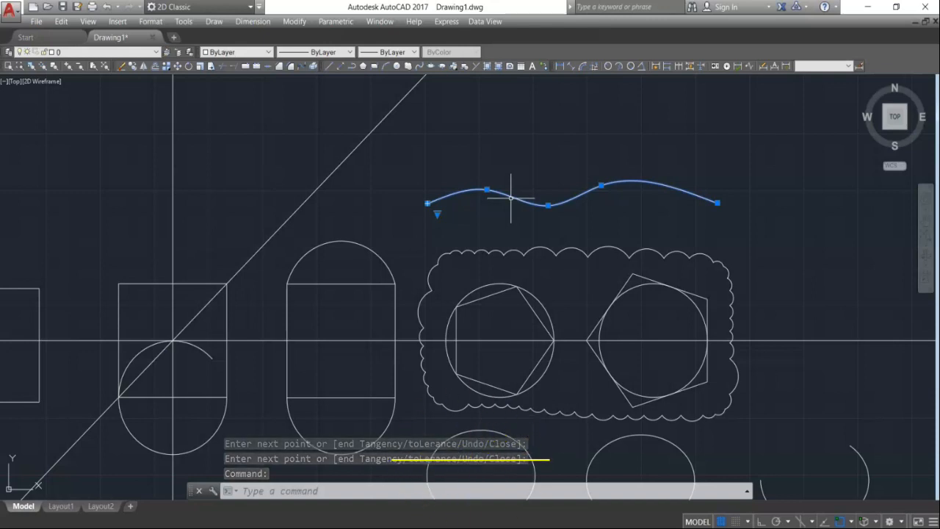
pyautogui.press('Escape')
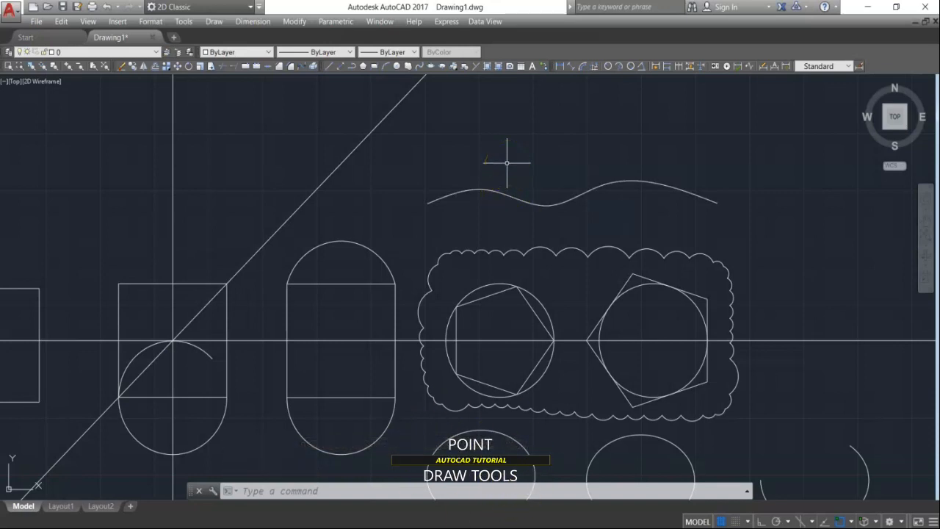
# Place five single points in a loose row above the spline with the Point tool
pyautogui.click(476, 66)
pyautogui.click(432, 130)
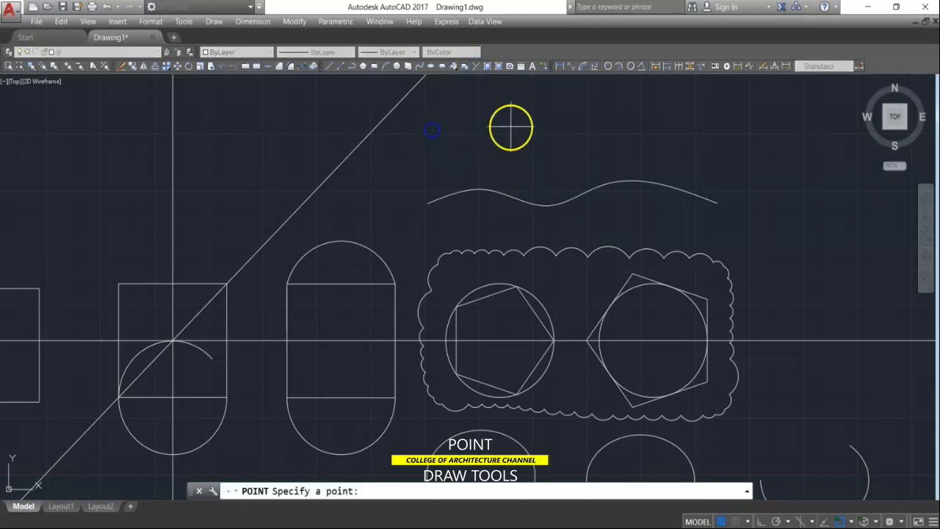
pyautogui.click(506, 122)
pyautogui.click(600, 125)
pyautogui.click(667, 125)
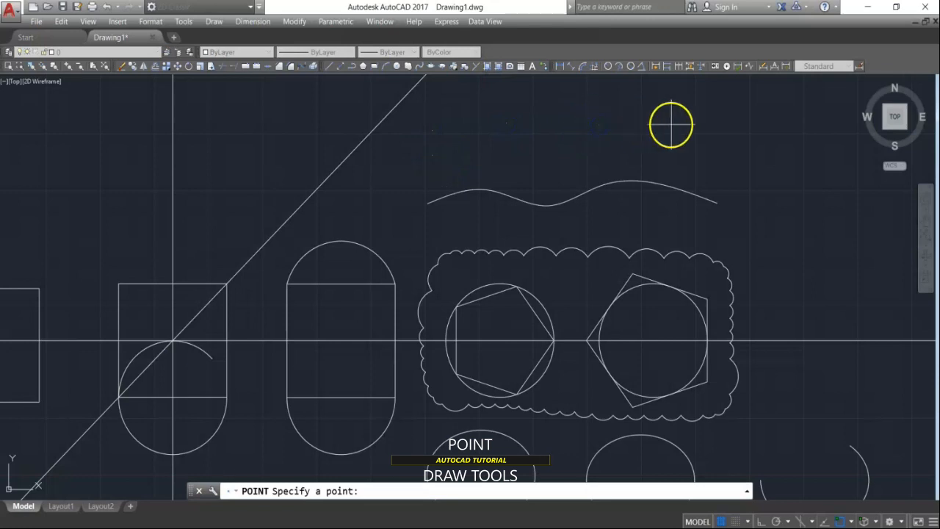
pyautogui.press('Escape')
pyautogui.press('Return')
pyautogui.click(587, 101)
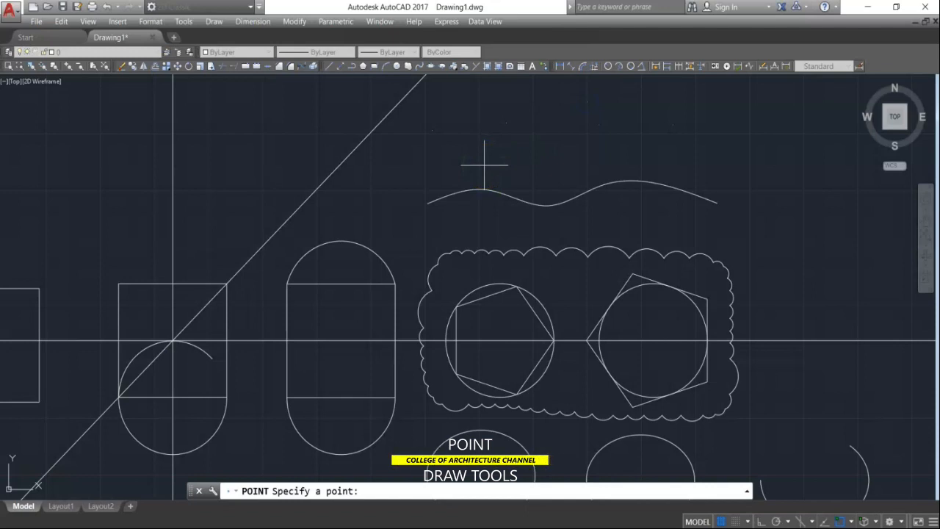
pyautogui.press('Escape')
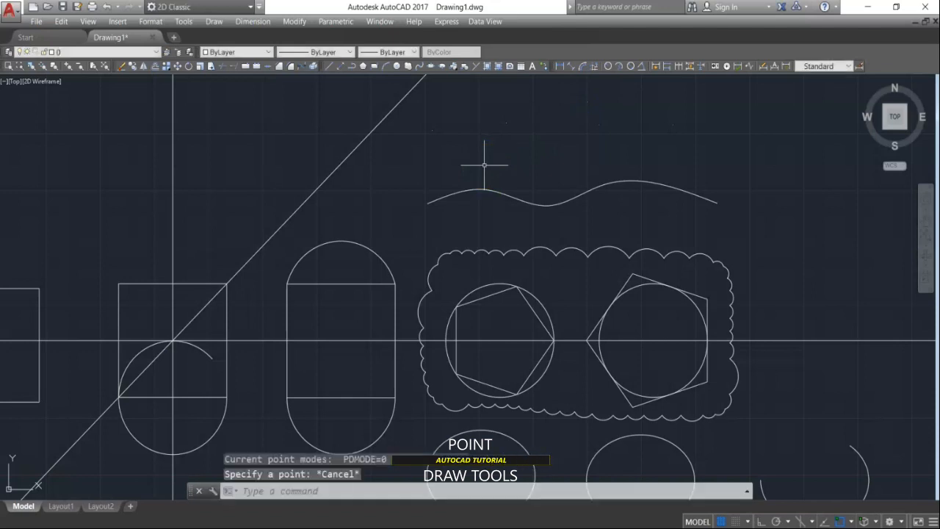
# Connect the five points above the spline with consecutive line segments, snapping to each point in turn
pyautogui.write('L')
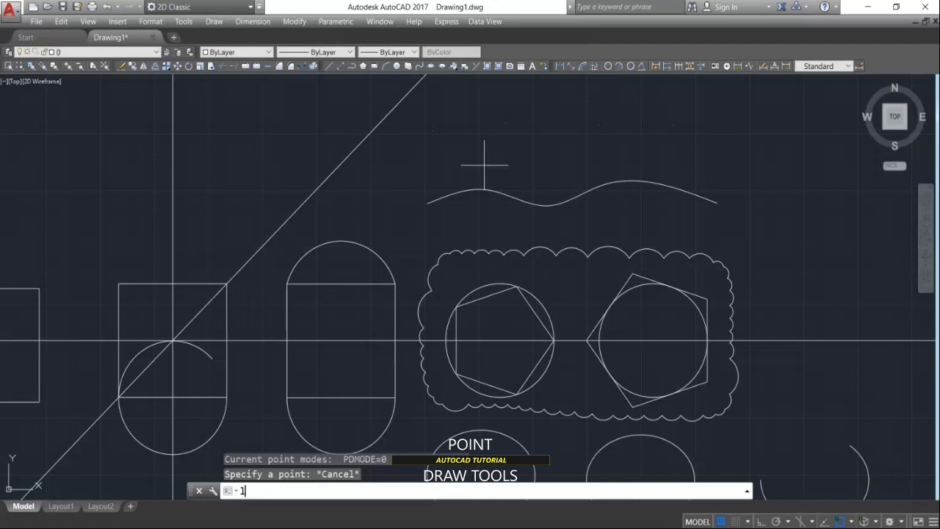
pyautogui.press('Return')
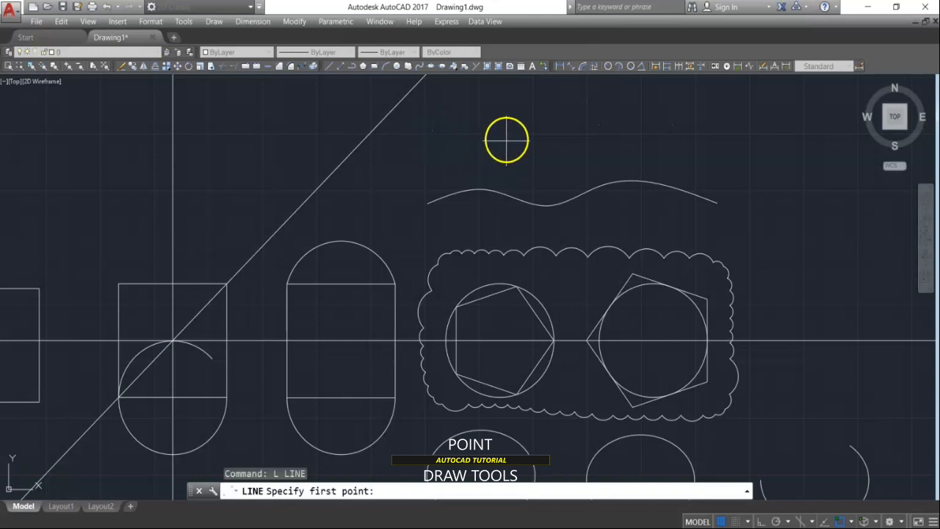
pyautogui.click(432, 130)
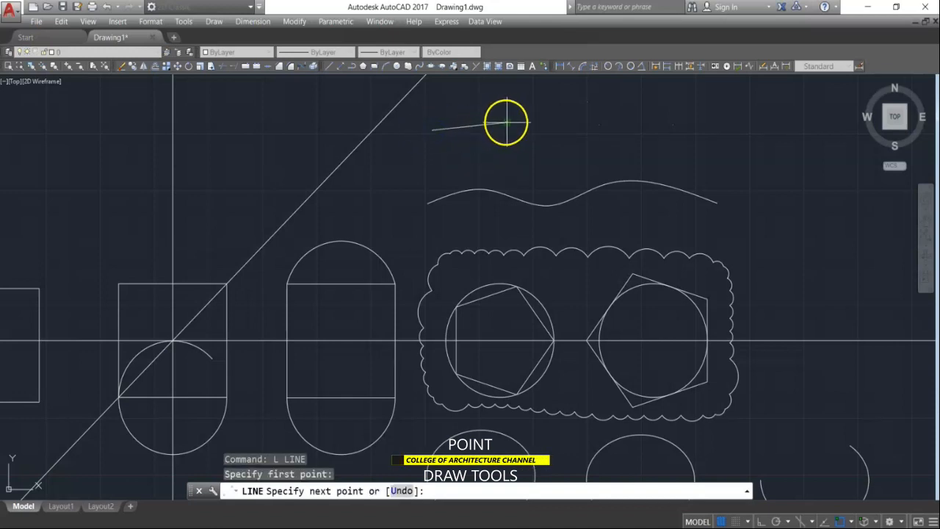
pyautogui.click(507, 124)
pyautogui.click(588, 101)
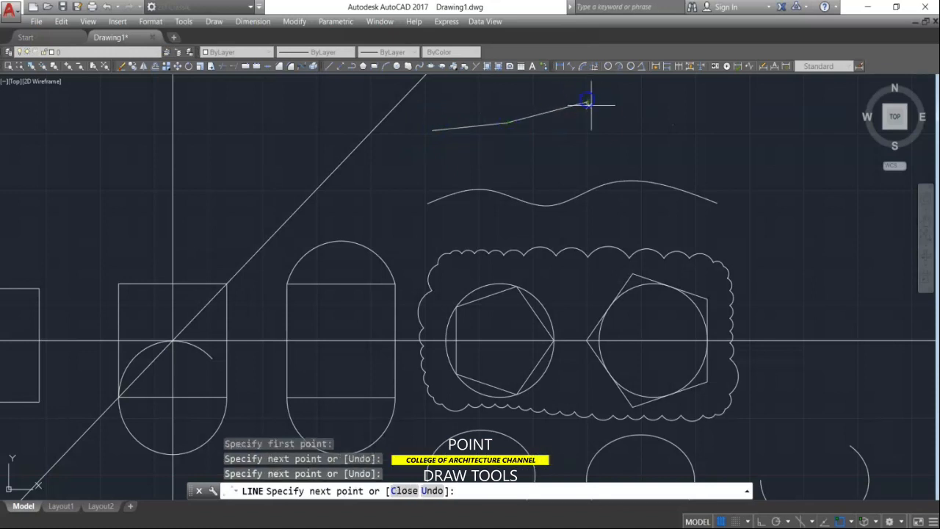
pyautogui.click(601, 126)
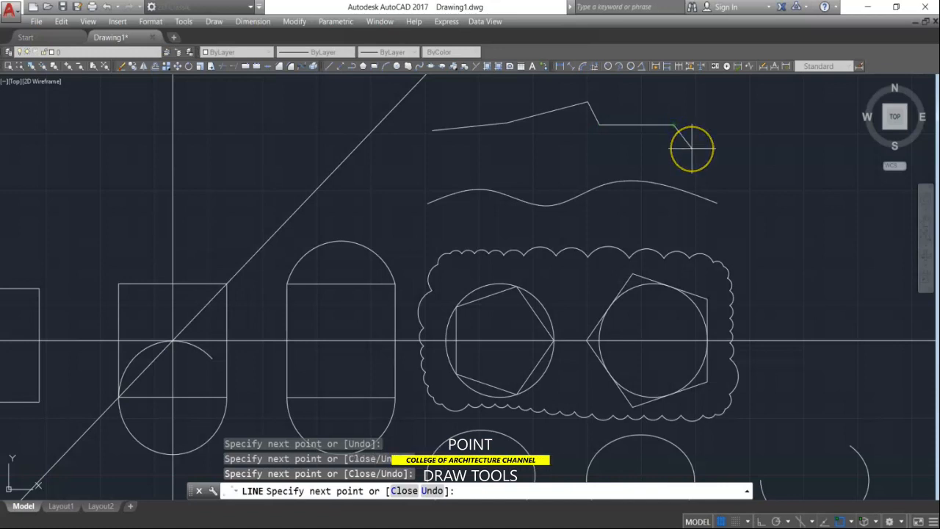
pyautogui.press('Return')
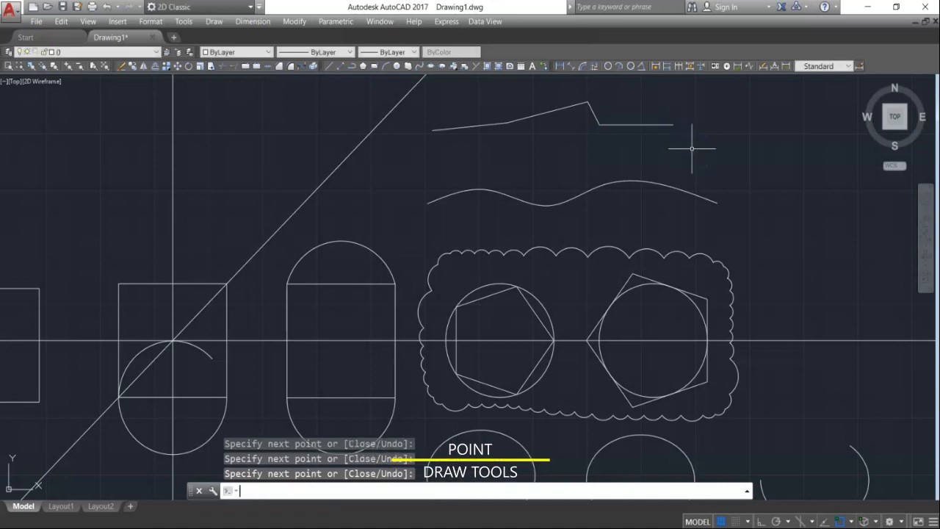
# Draw a horizontal line 1 unit long in the empty area to the right of the spline, with Ortho on
pyautogui.moveTo(725, 237)
pyautogui.mouseDown(button='middle')
pyautogui.moveTo(463, 260)
pyautogui.moveTo(290, 254)
pyautogui.moveTo(285, 246)
pyautogui.mouseUp(button='middle')
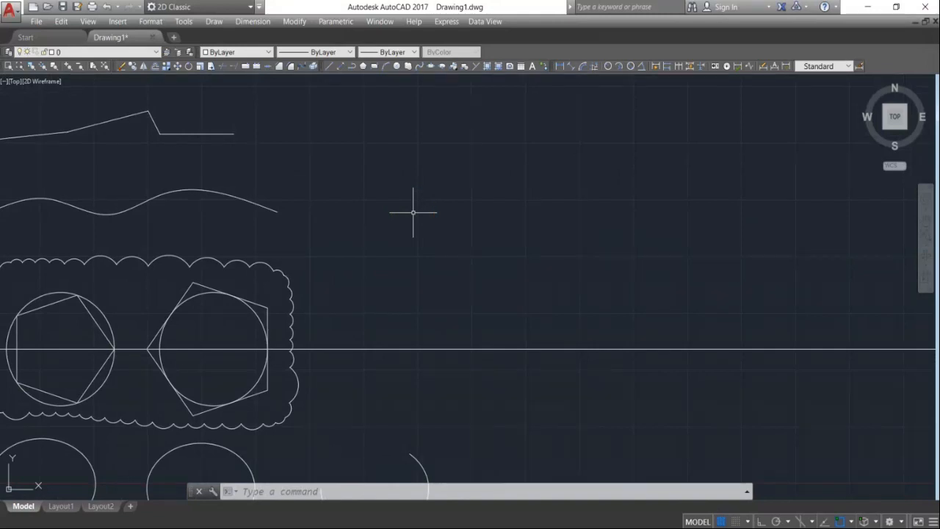
pyautogui.write('l')
pyautogui.press('Return')
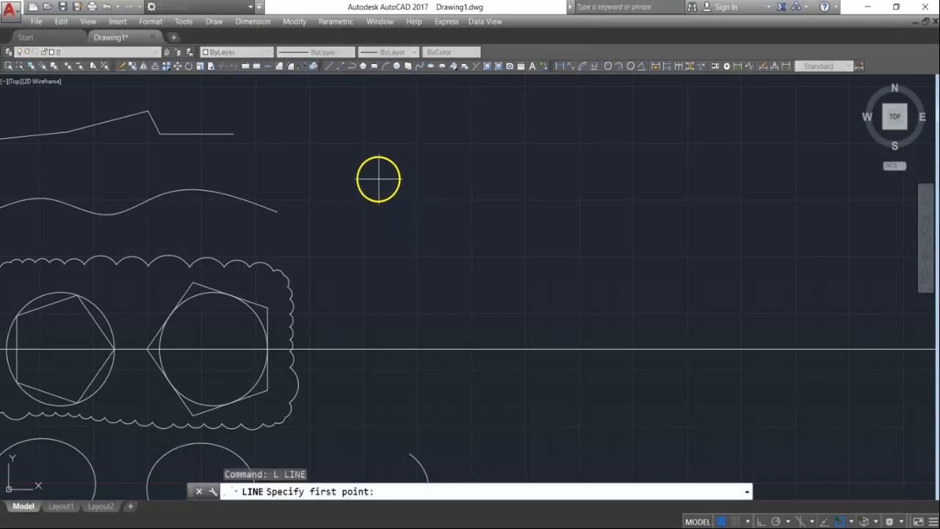
pyautogui.click(378, 180)
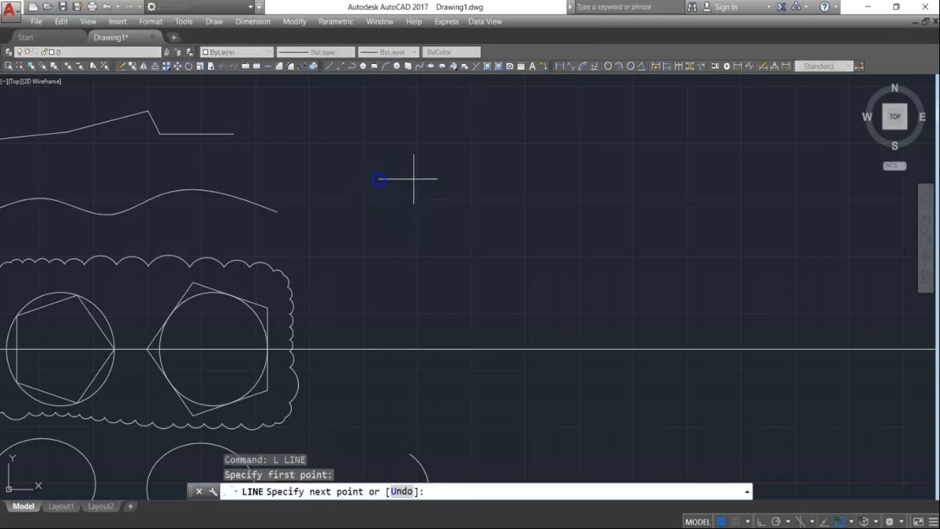
pyautogui.click(759, 522)
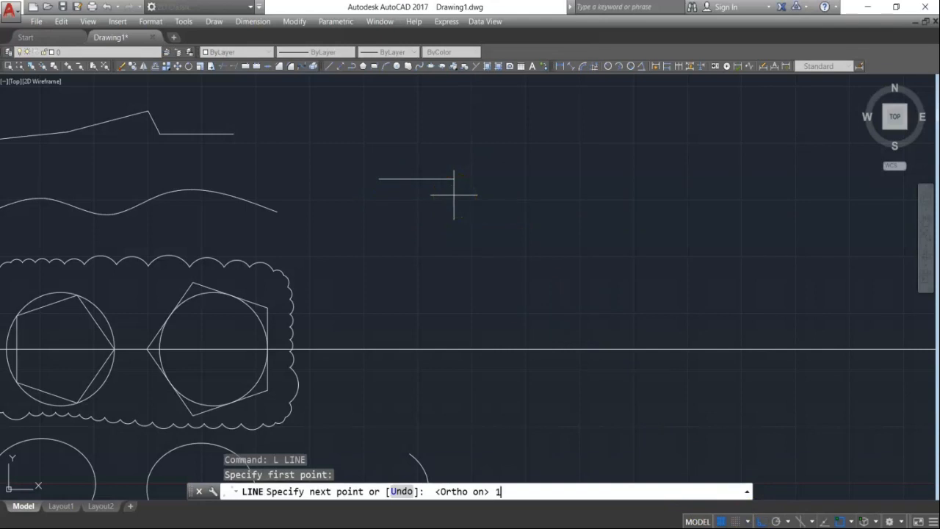
pyautogui.write('1')
pyautogui.press('Return')
pyautogui.press('Return')
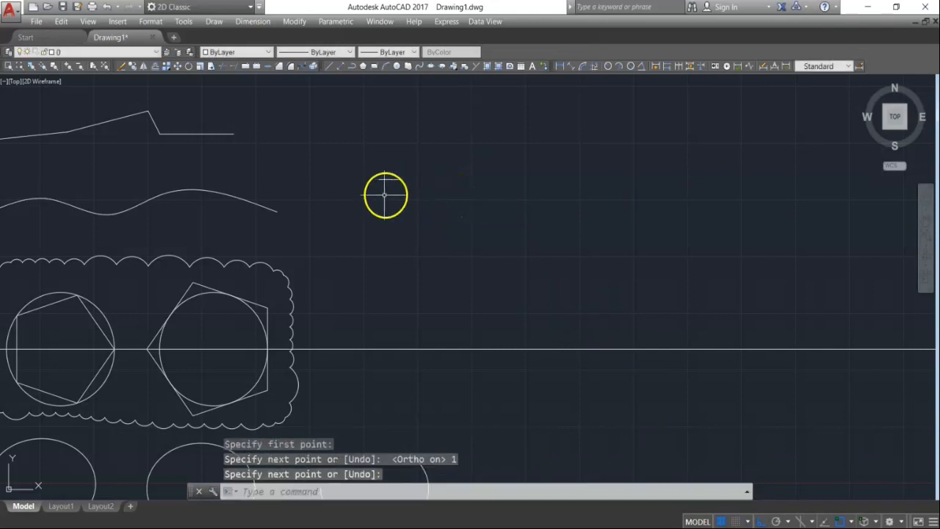
# Draw two more separate horizontal lines, each 1 unit long, spaced below the first short line
pyautogui.scroll(4, 400, 197)
pyautogui.press('Return')
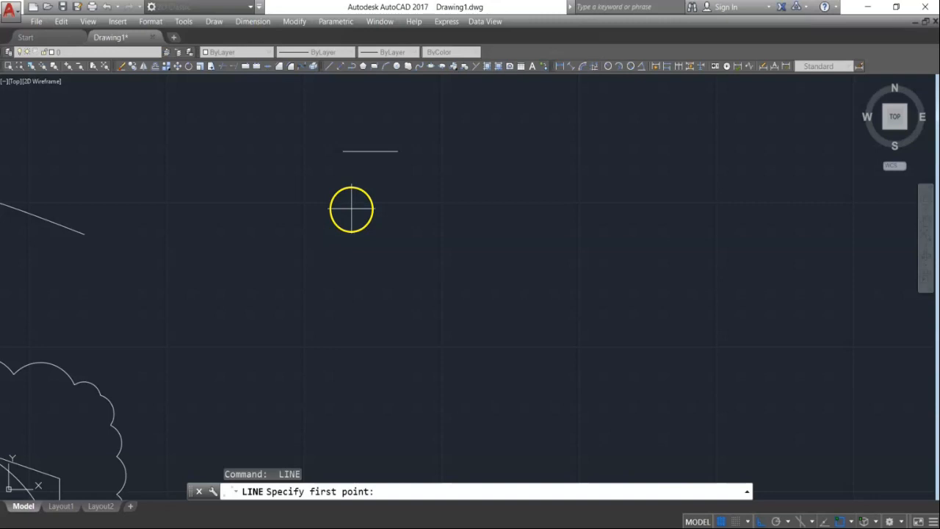
pyautogui.click(349, 210)
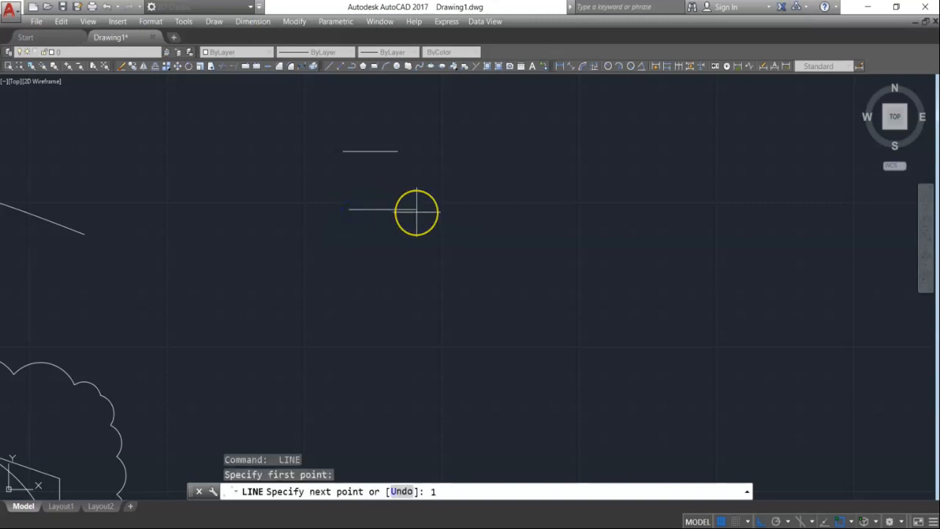
pyautogui.press('Return')
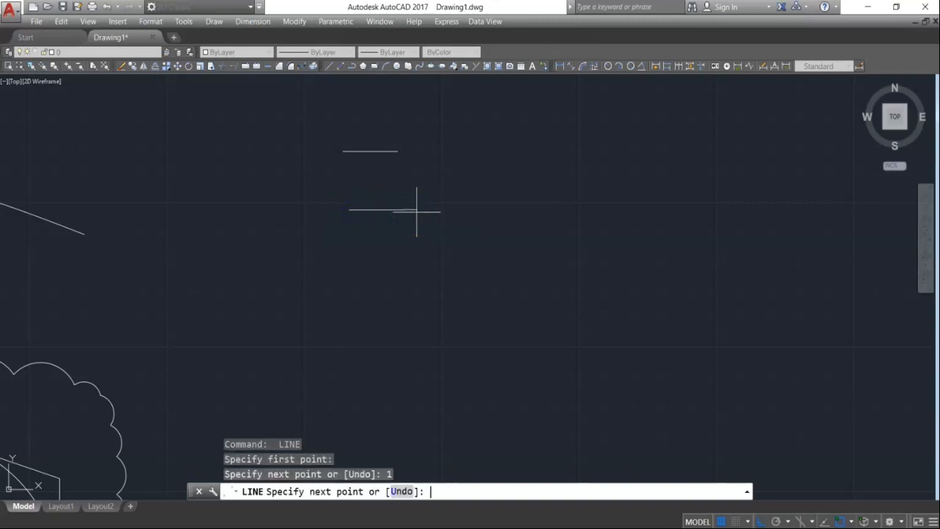
pyautogui.rightClick(354, 267)
pyautogui.press('Return')
pyautogui.click(344, 264)
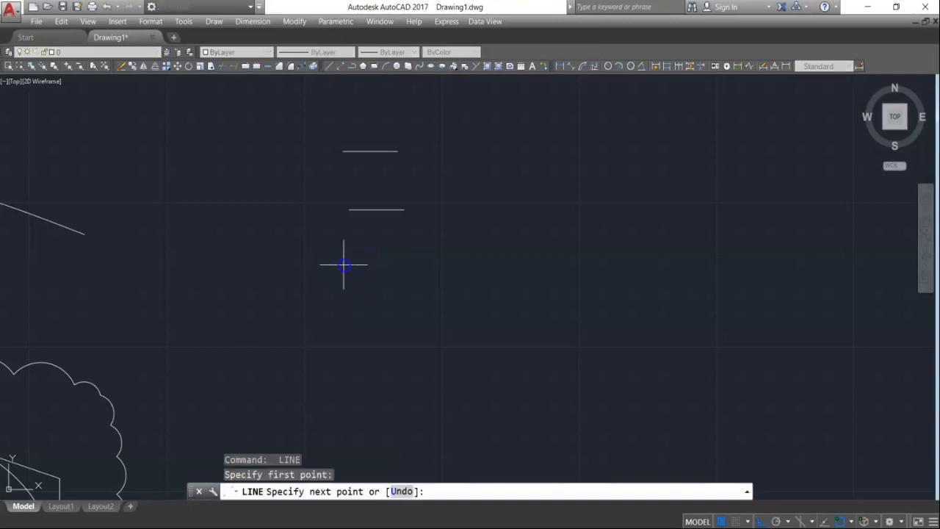
pyautogui.write('1')
pyautogui.press('Return')
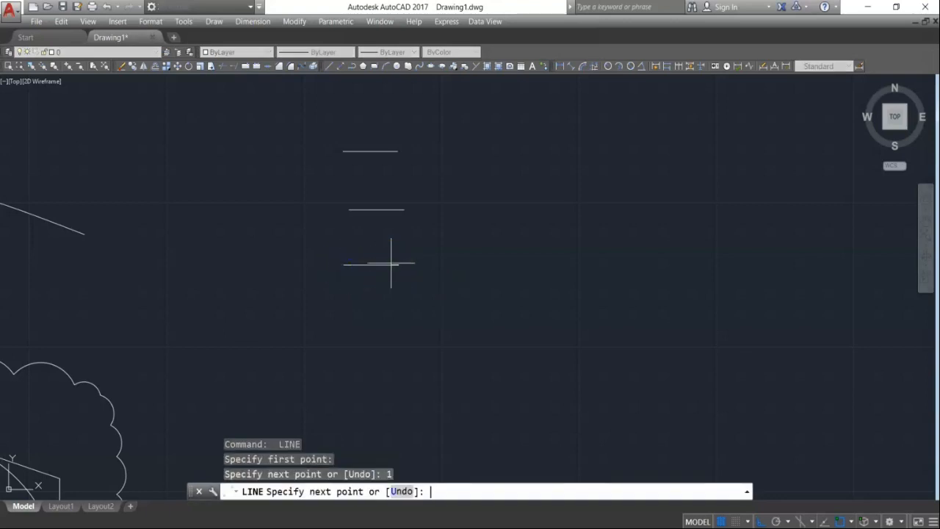
pyautogui.press('Return')
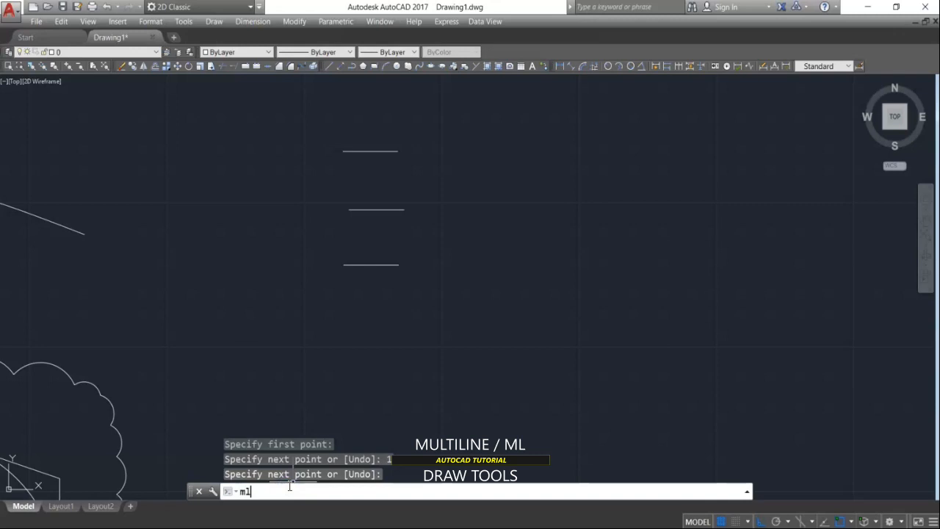
# Start a multiline with Top justification and set its scale to .10
pyautogui.write('ml')
pyautogui.press('Return')
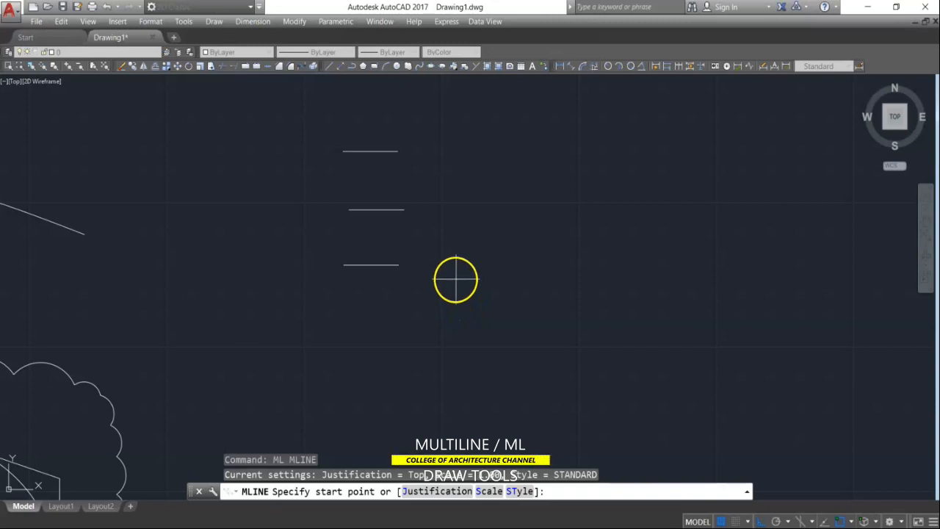
pyautogui.click(442, 493)
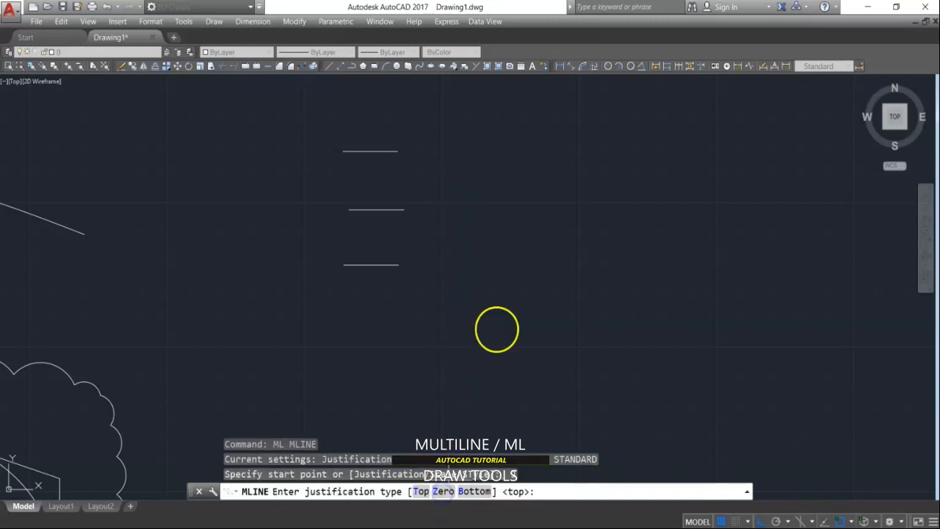
pyautogui.click(421, 491)
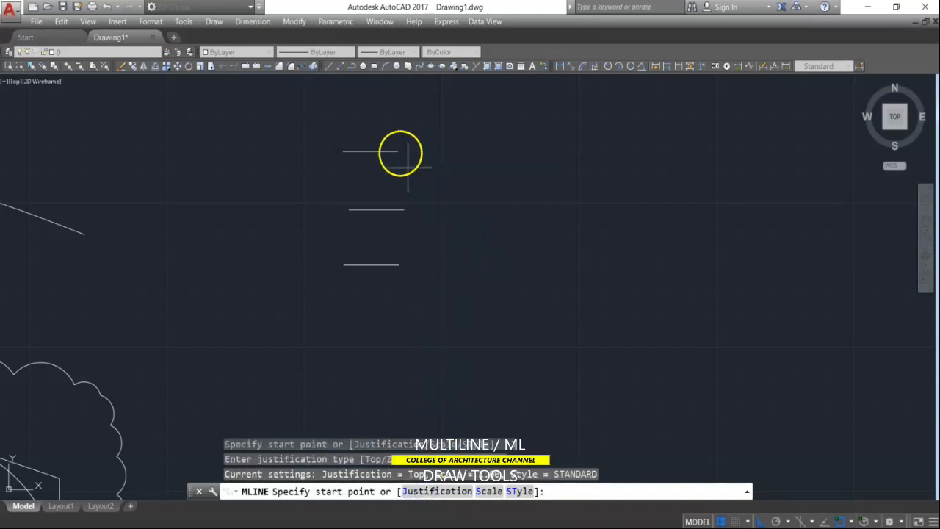
pyautogui.click(489, 491)
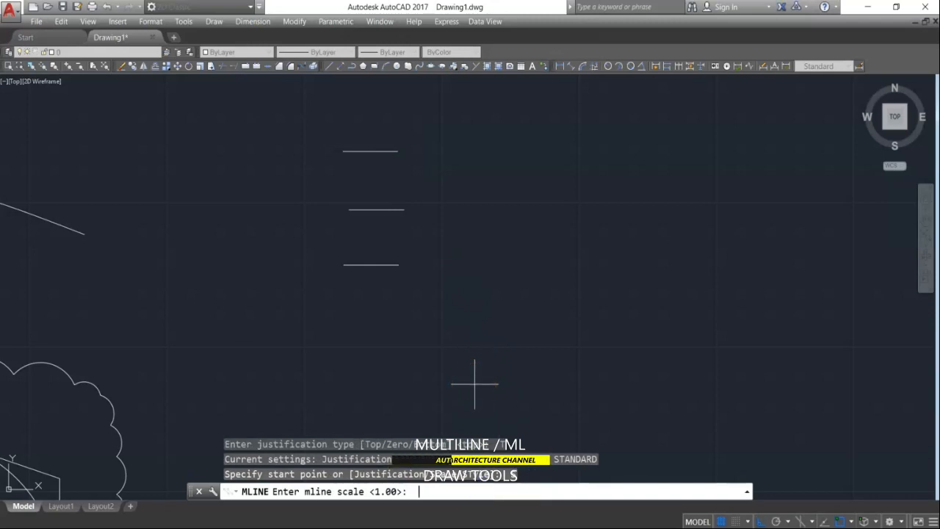
pyautogui.write('.10')
pyautogui.press('Return')
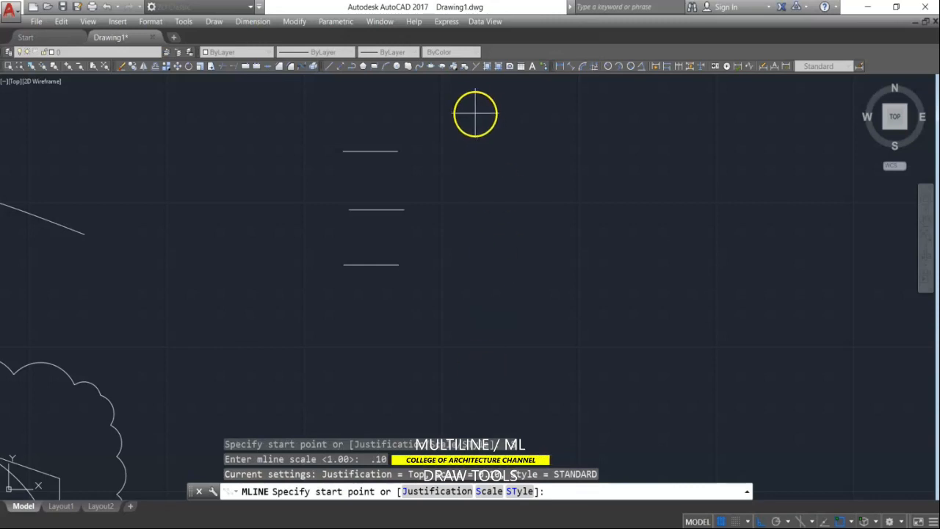
# Draw the Top-justified multiline 2 units to the right from the right end of the uppermost short line
pyautogui.click(398, 152)
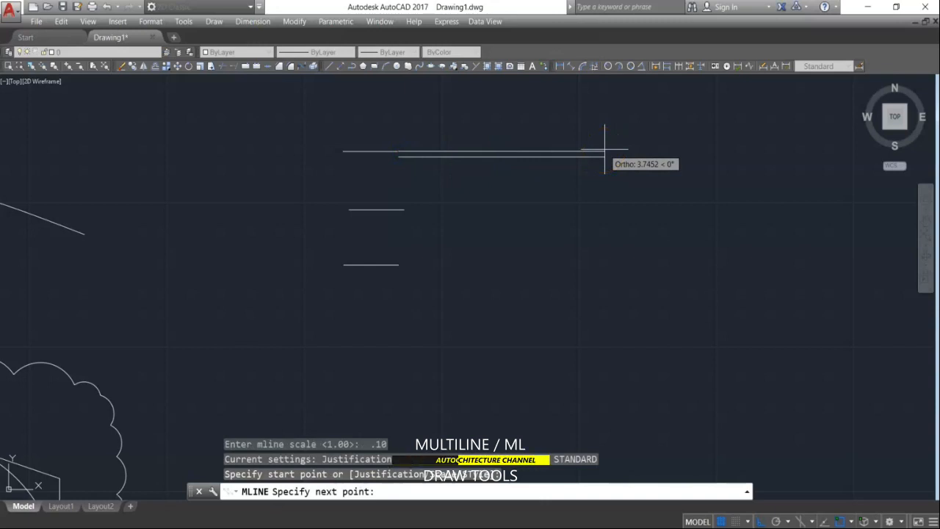
pyautogui.write('2')
pyautogui.press('Return')
pyautogui.press('Return')
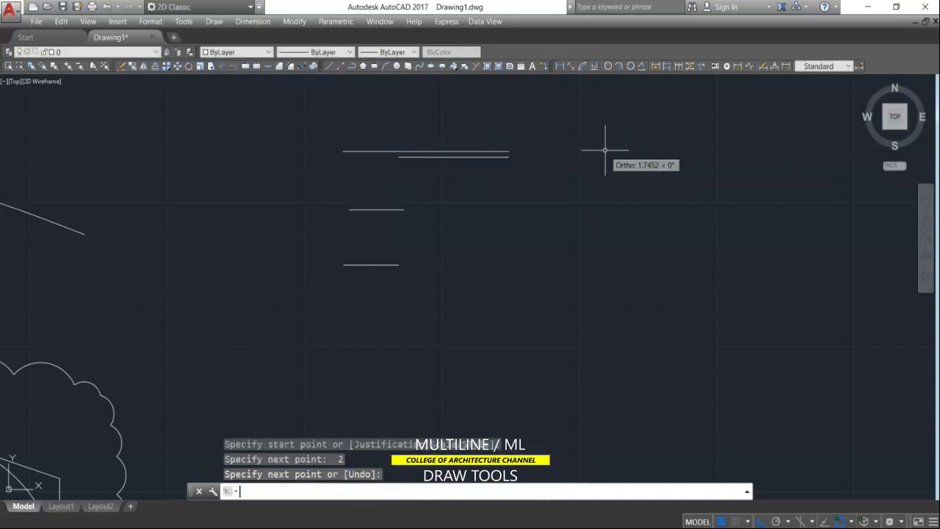
# Draw a 2-unit multiline with Zero justification and scale .15 rightward from the right end of the middle short line
pyautogui.write('ml')
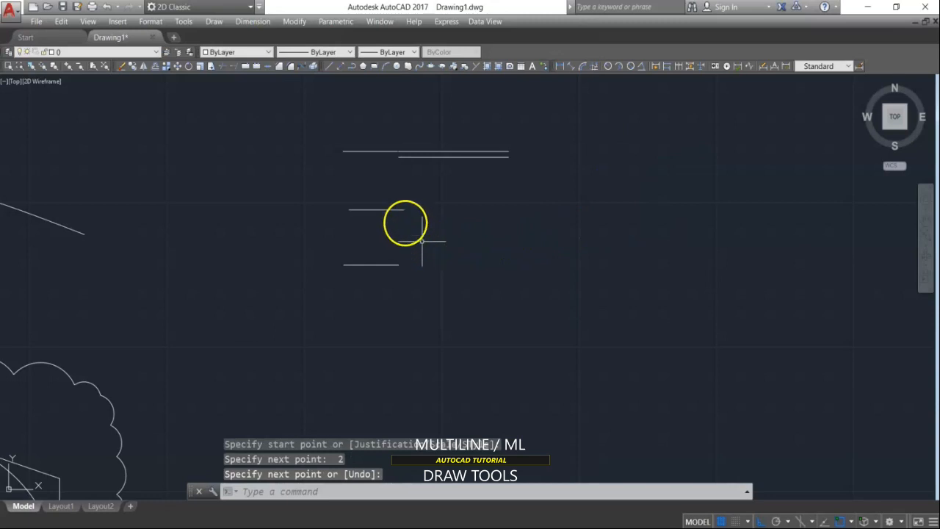
pyautogui.press('Return')
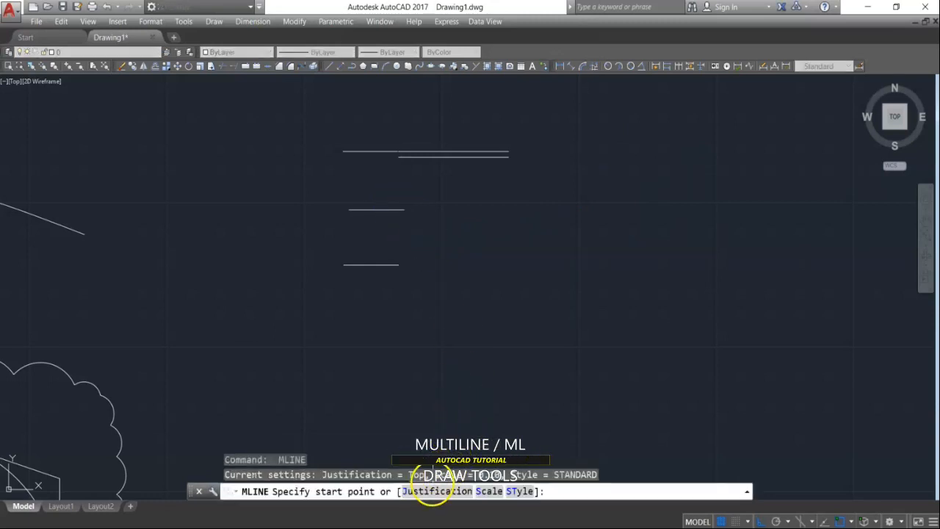
pyautogui.click(433, 491)
pyautogui.click(442, 494)
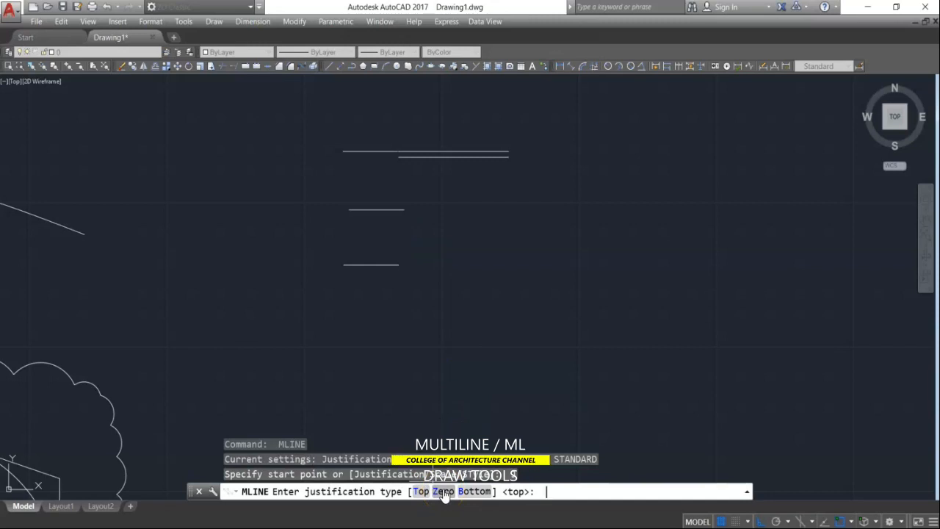
pyautogui.click(443, 491)
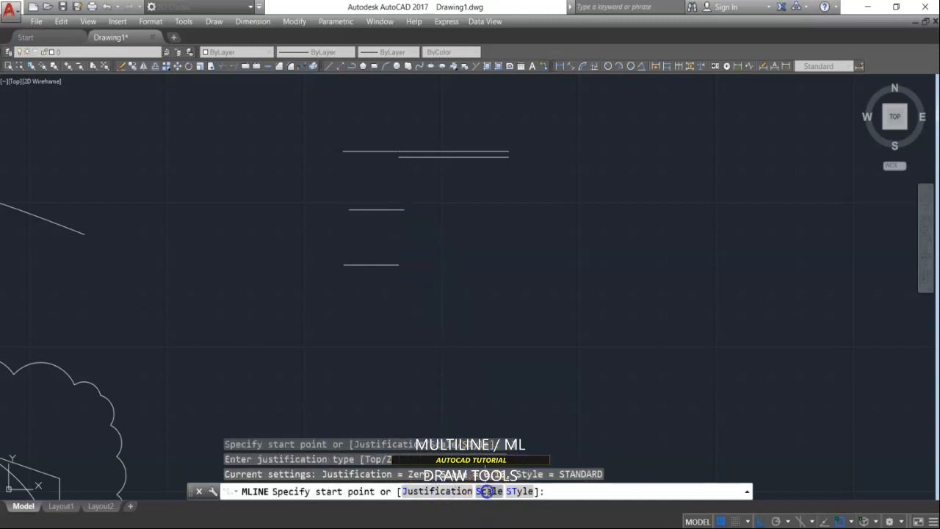
pyautogui.click(489, 491)
pyautogui.write('.15')
pyautogui.press('Return')
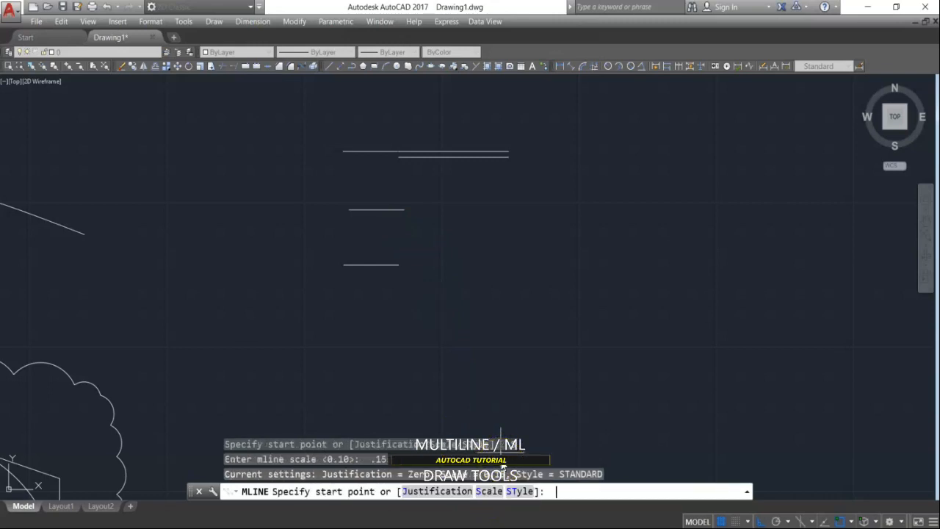
pyautogui.click(405, 210)
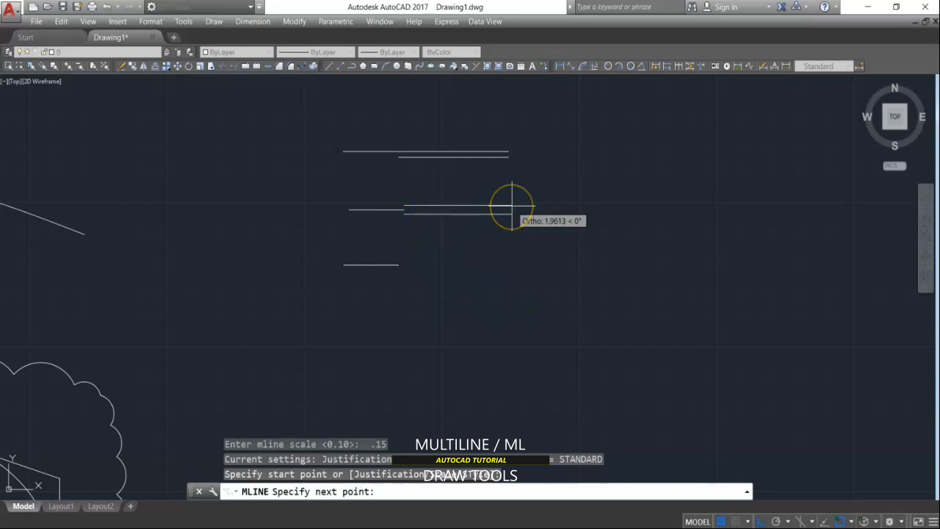
pyautogui.write('2')
pyautogui.press('Return')
pyautogui.press('Return')
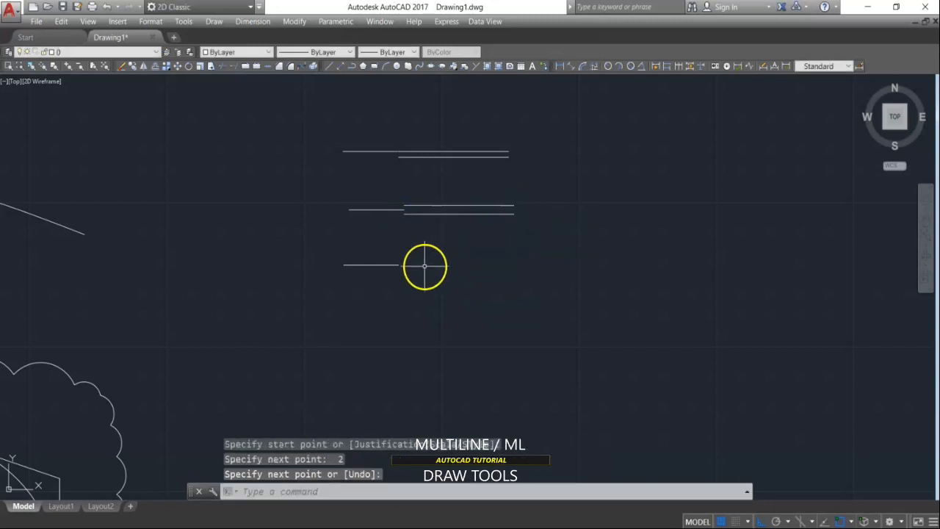
# Draw a 2-unit multiline with Bottom justification and scale .20 rightward from the right end of the lowest short line
pyautogui.press('Return')
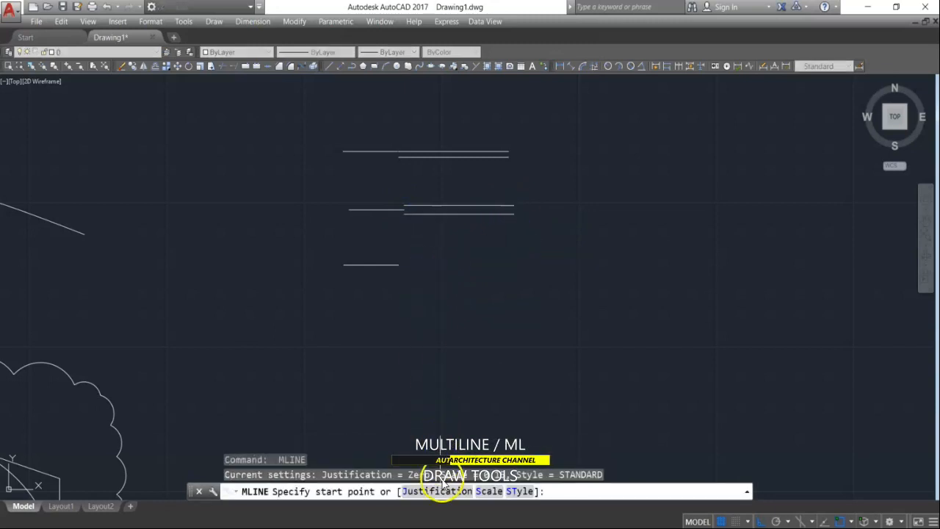
pyautogui.click(441, 492)
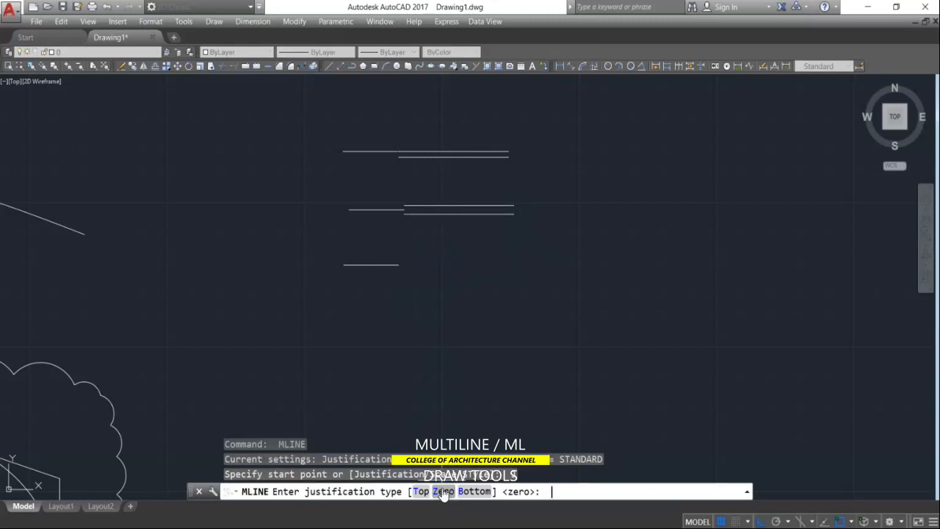
pyautogui.click(463, 492)
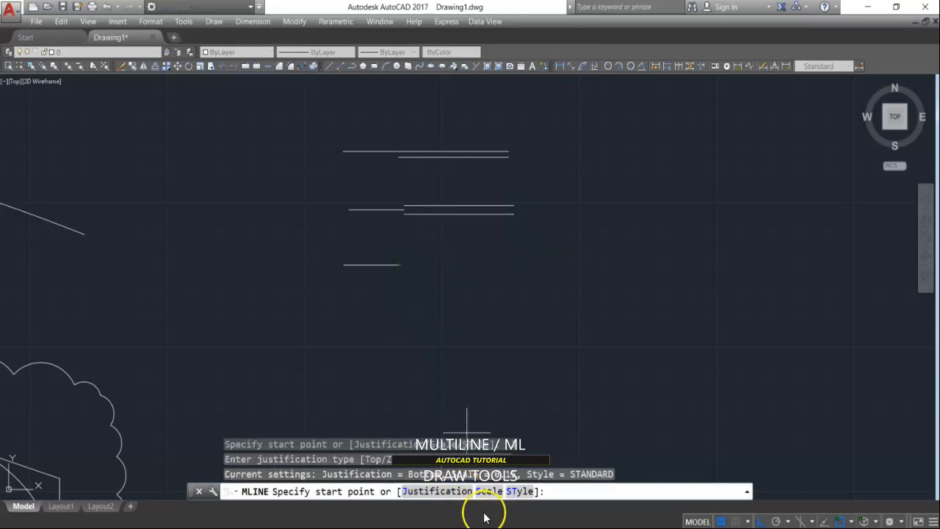
pyautogui.click(489, 491)
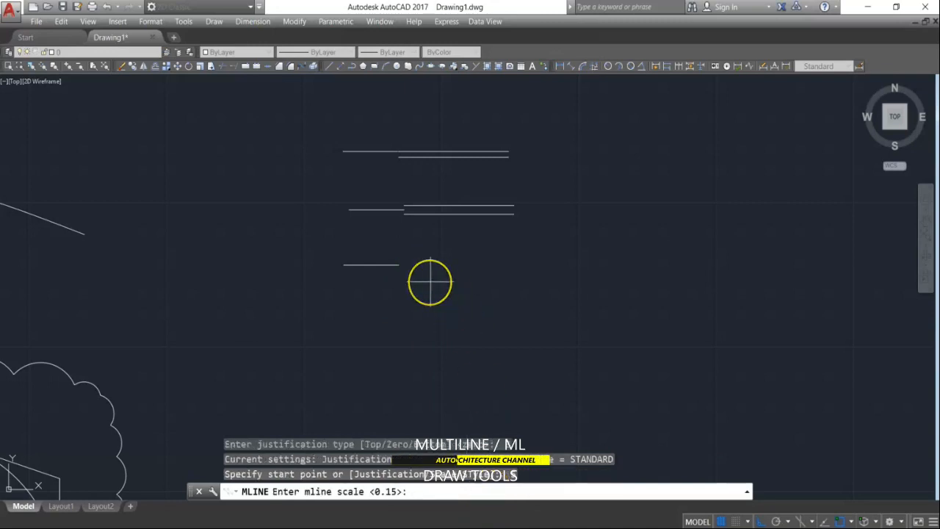
pyautogui.write('.20')
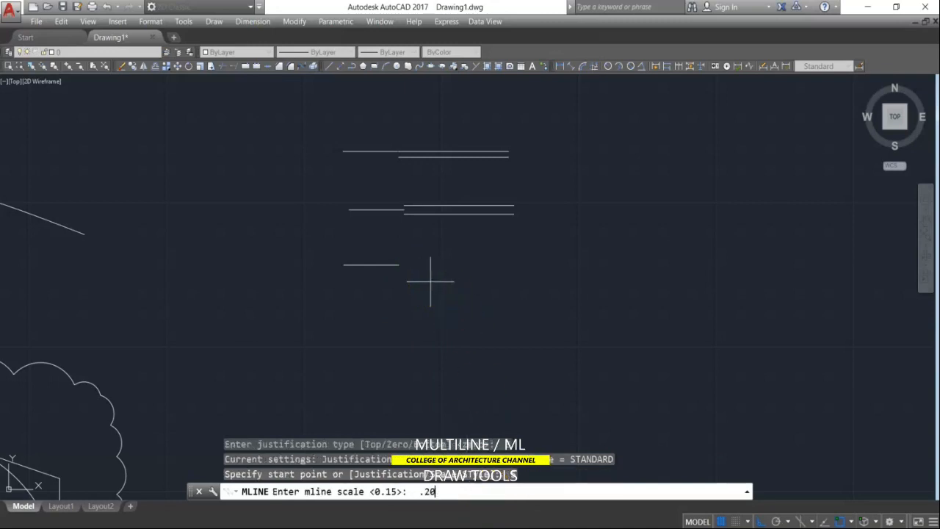
pyautogui.press('Return')
pyautogui.click(410, 259)
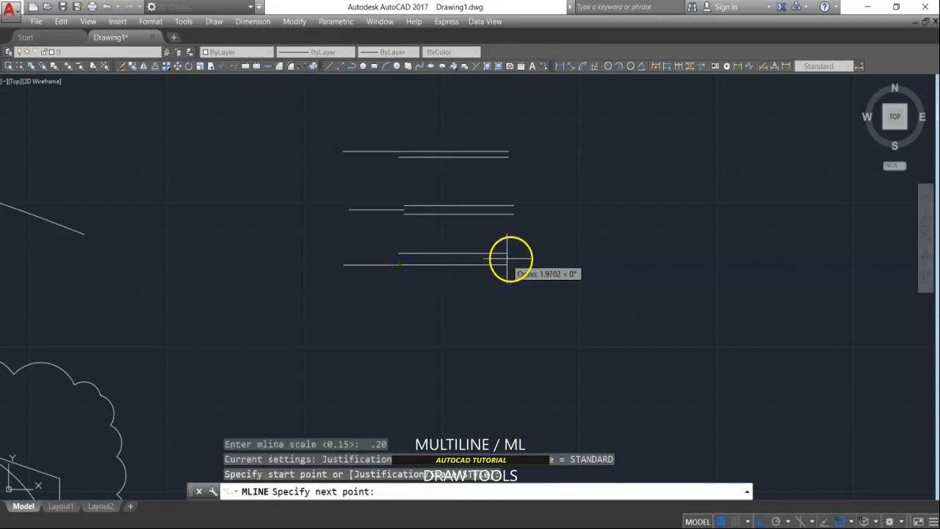
pyautogui.write('2')
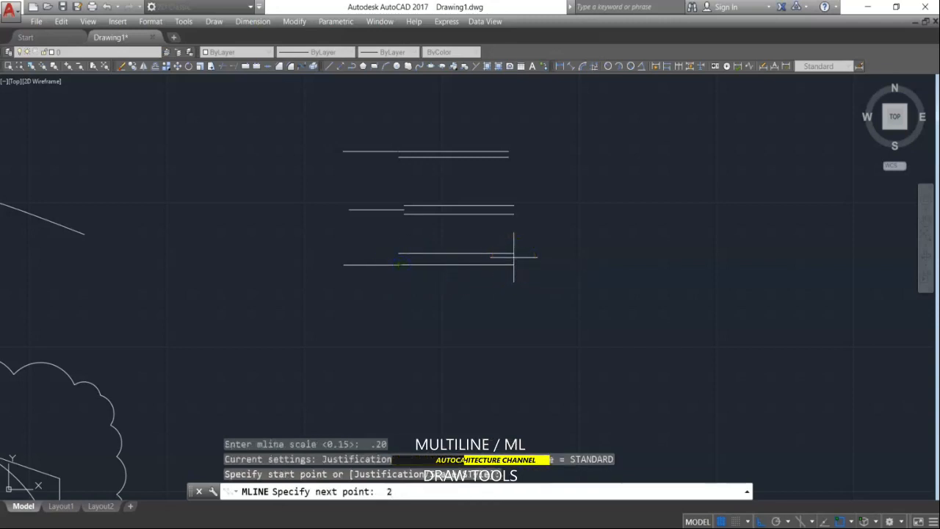
pyautogui.press('Return')
pyautogui.rightClick(602, 277)
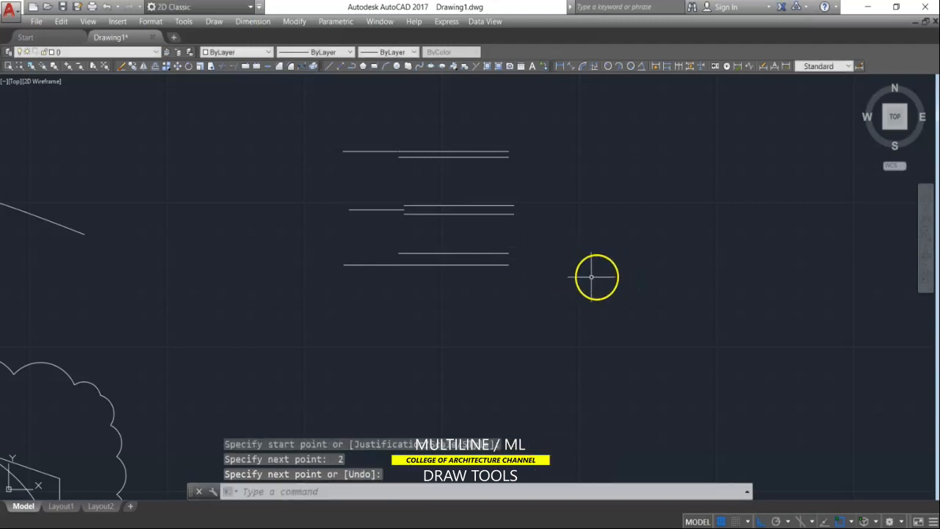
# Draw three connected 2-unit lines to the right of the multilines, going down, right and up as sides of a square
pyautogui.scroll(2, 446, 216)
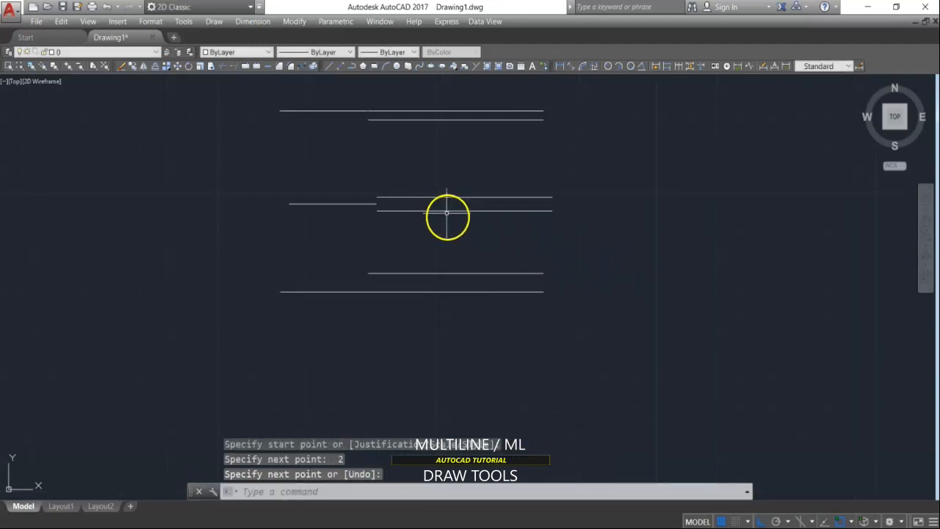
pyautogui.moveTo(512, 223); pyautogui.dragTo(507, 255, button='middle')
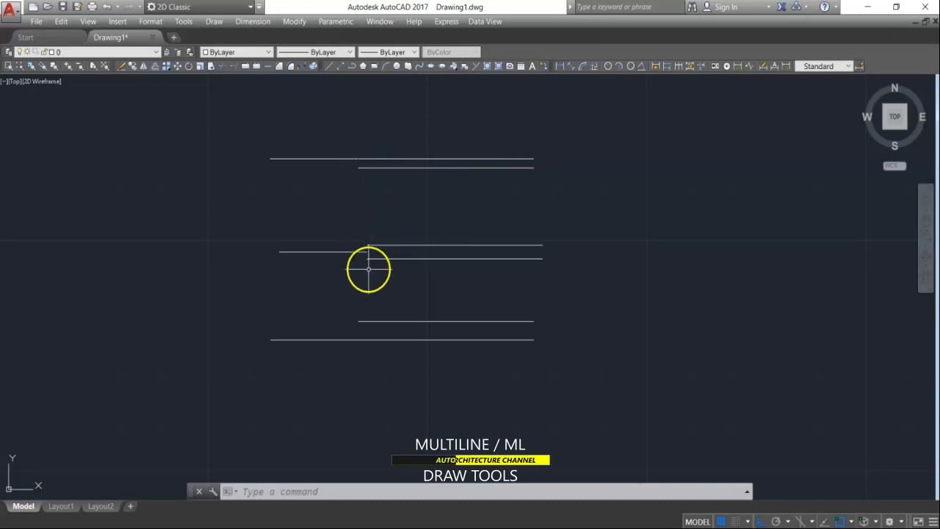
pyautogui.moveTo(367, 252)
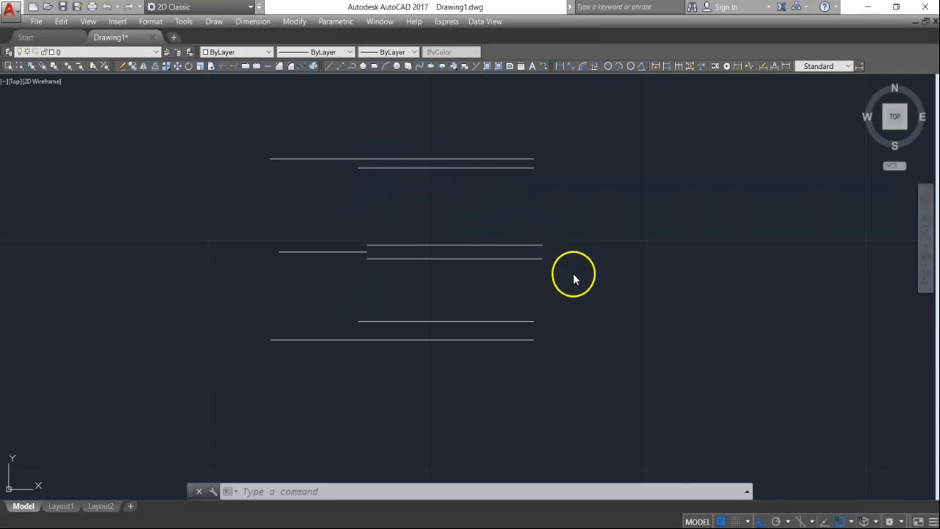
pyautogui.click(335, 492)
pyautogui.write('l')
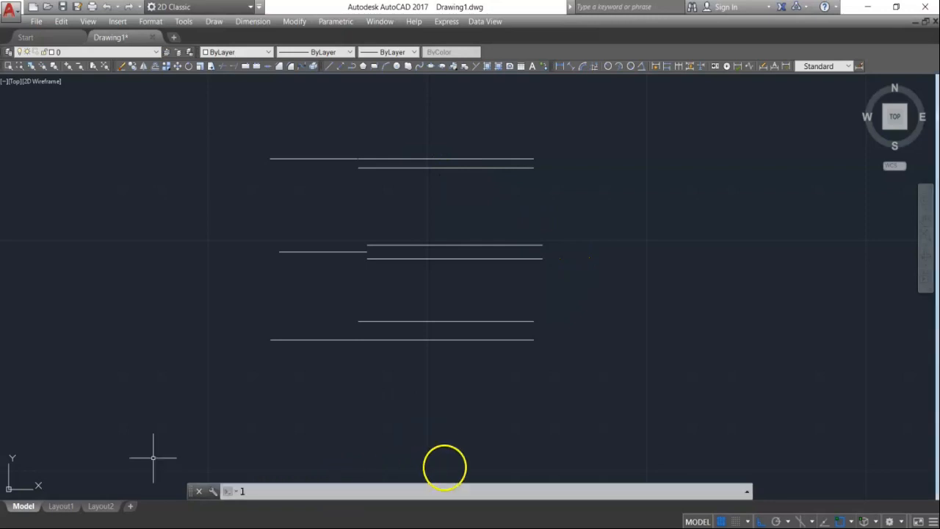
pyautogui.press('Return')
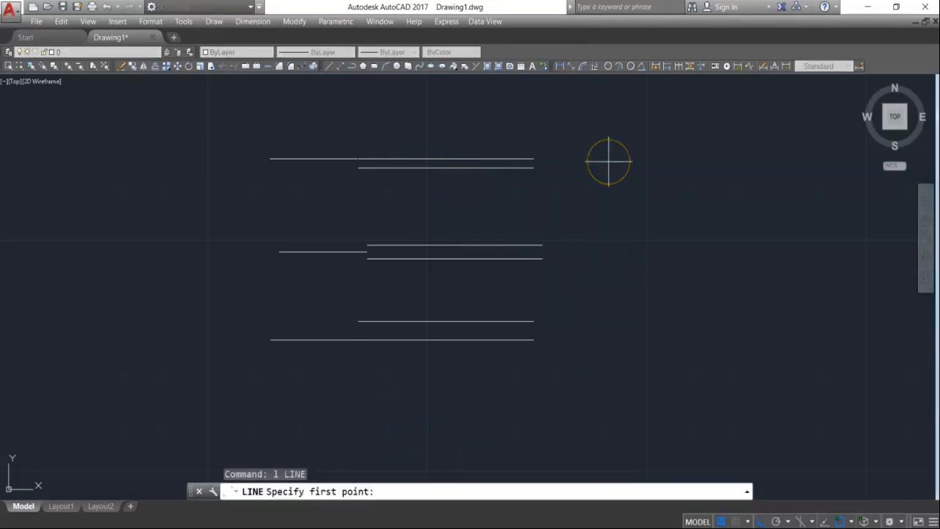
pyautogui.click(608, 162)
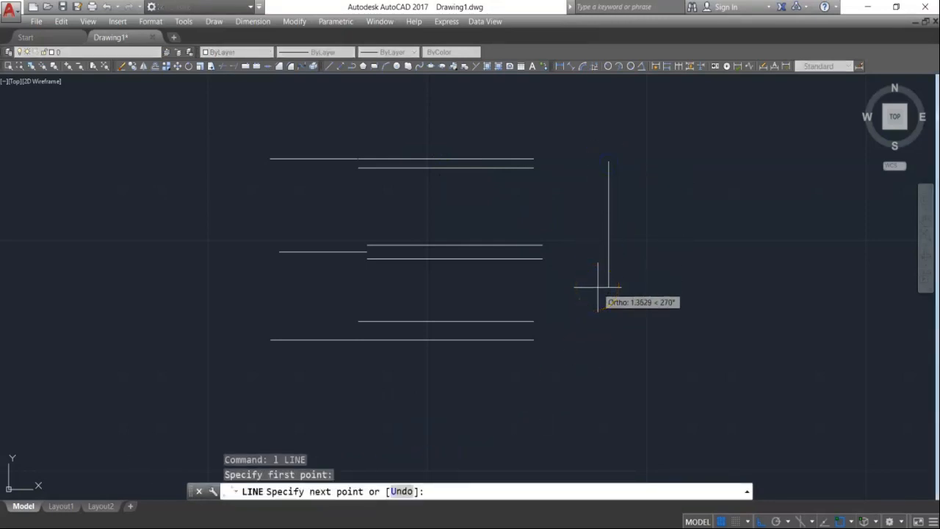
pyautogui.write('2')
pyautogui.press('Return')
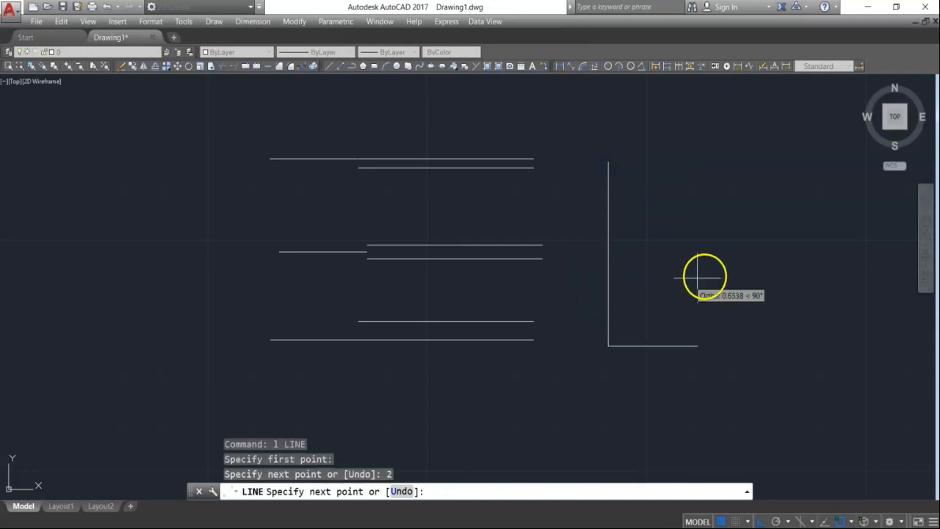
pyautogui.write('2')
pyautogui.press('Return')
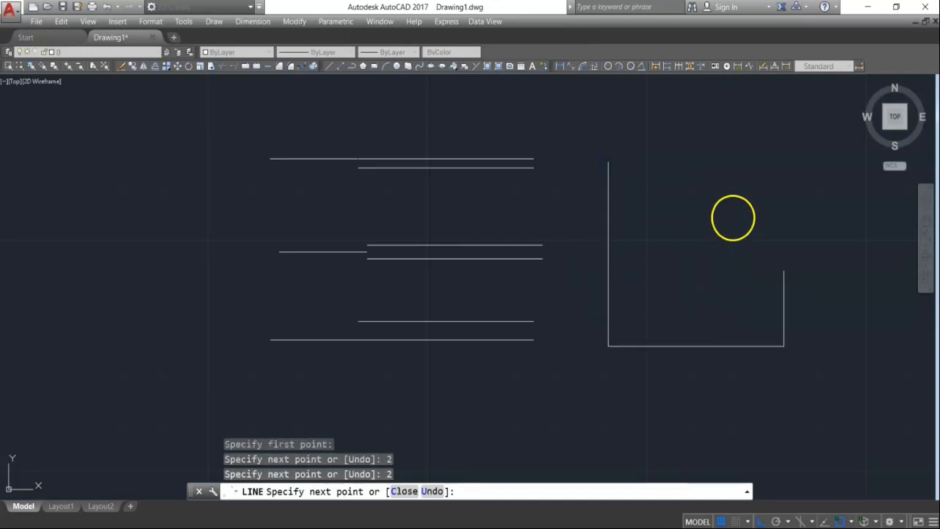
pyautogui.write('2')
pyautogui.press('Return')
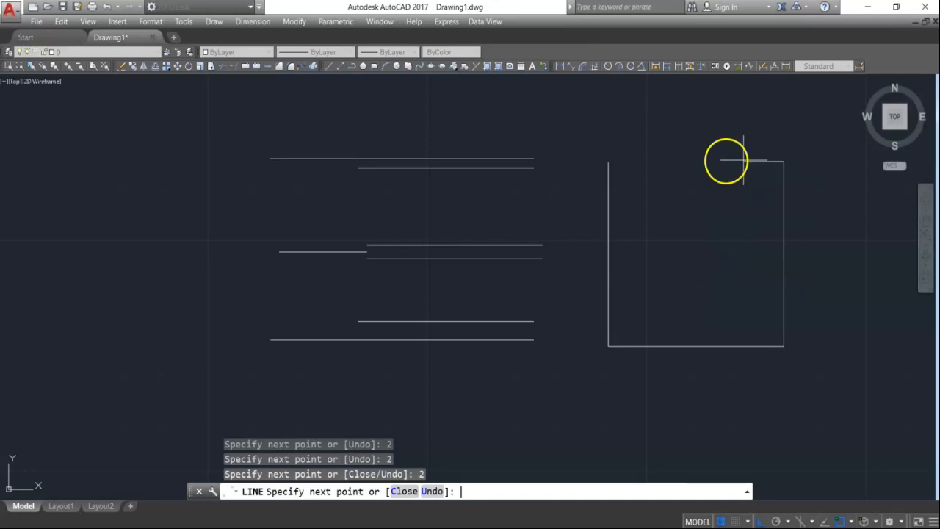
# Add a 1.9-unit top segment running left, leaving a small gap at the square's upper-left corner, and finish the line
pyautogui.write('1')
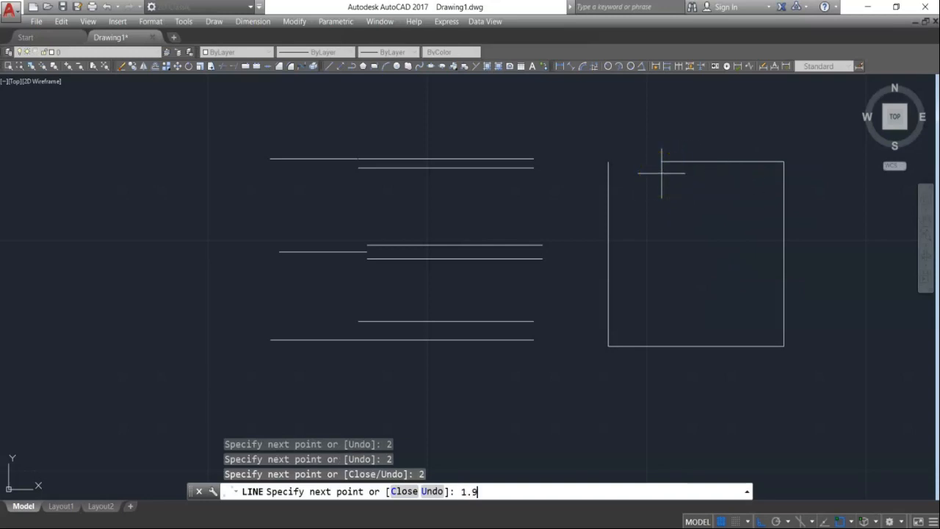
pyautogui.write('.9')
pyautogui.press('Return')
pyautogui.press('Return')
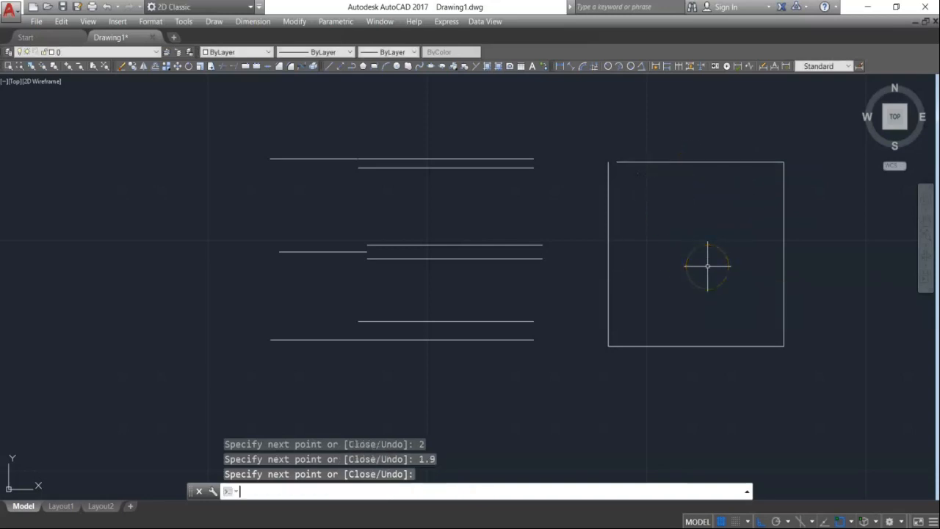
# Draw a rectangle by dimensions, length 2 and width 2, to the right of the open square, extending up and right
pyautogui.moveTo(814, 270)
pyautogui.mouseDown(button='middle')
pyautogui.moveTo(334, 233)
pyautogui.moveTo(347, 247)
pyautogui.mouseUp(button='middle')
pyautogui.press('Escape')
pyautogui.press('Escape')
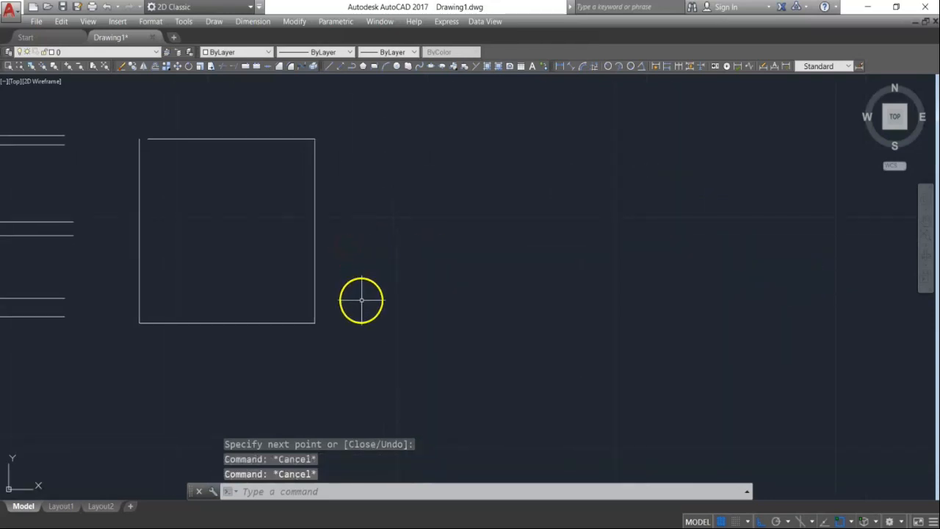
pyautogui.write('rec')
pyautogui.press('Return')
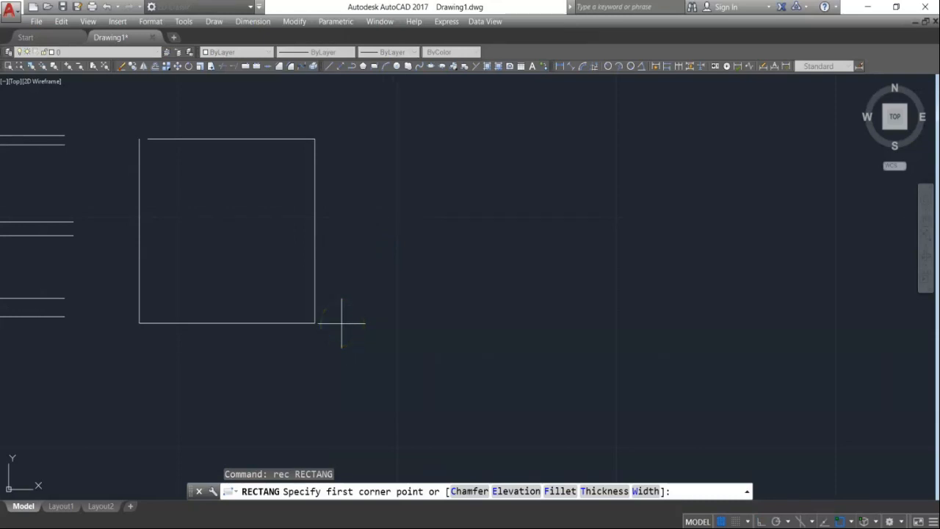
pyautogui.click(341, 322)
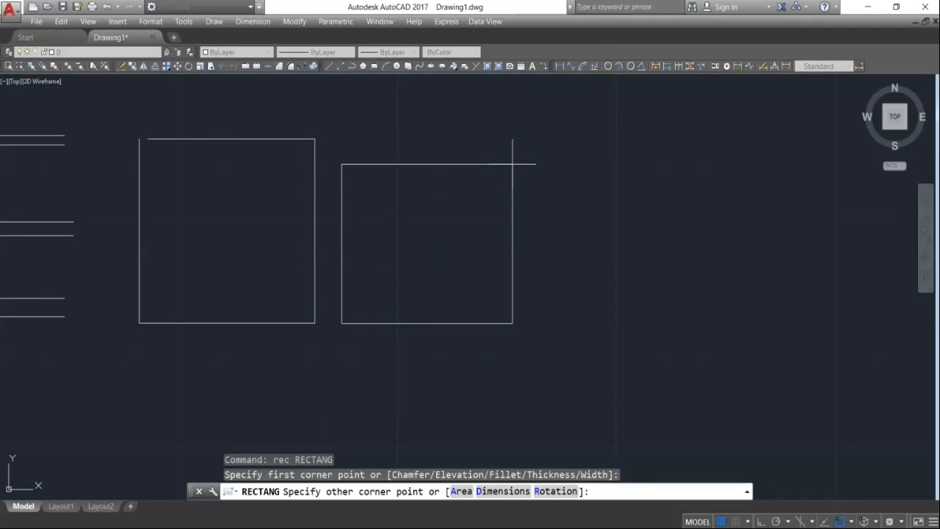
pyautogui.click(499, 491)
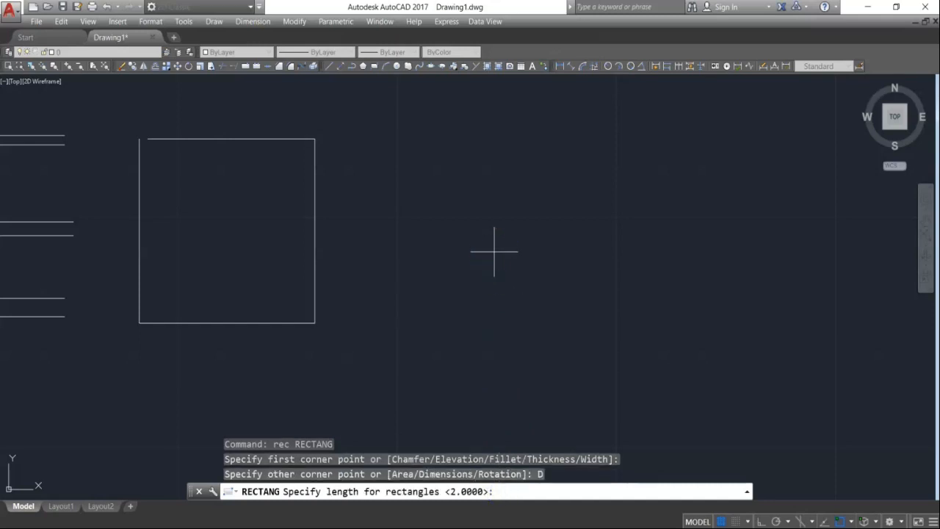
pyautogui.press('Return')
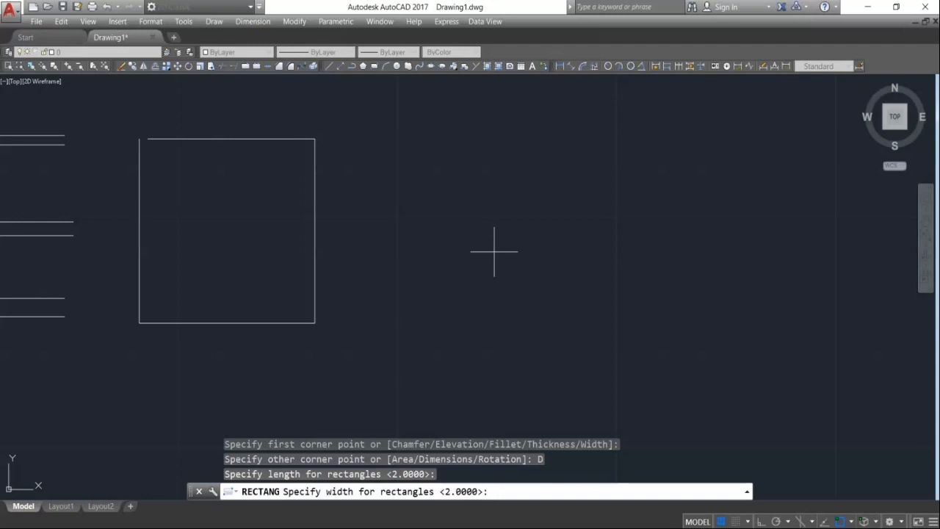
pyautogui.press('Return')
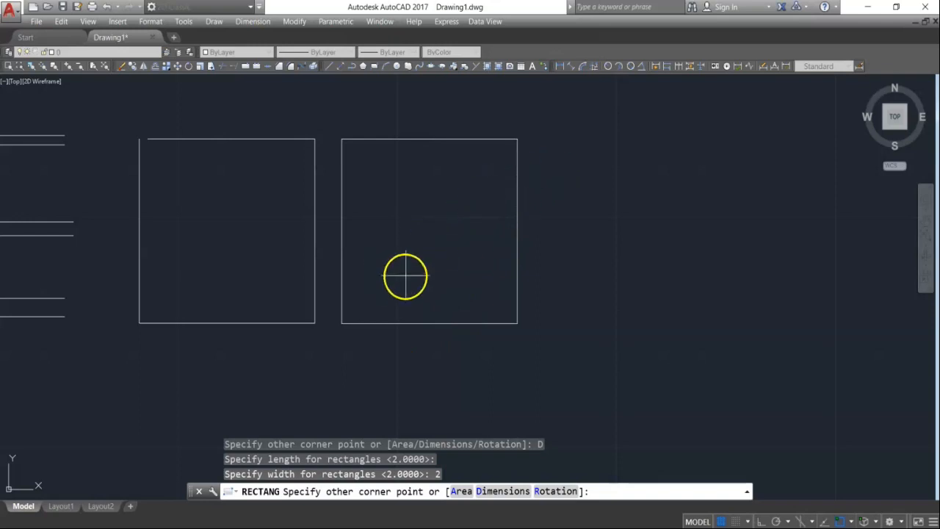
pyautogui.click(551, 172)
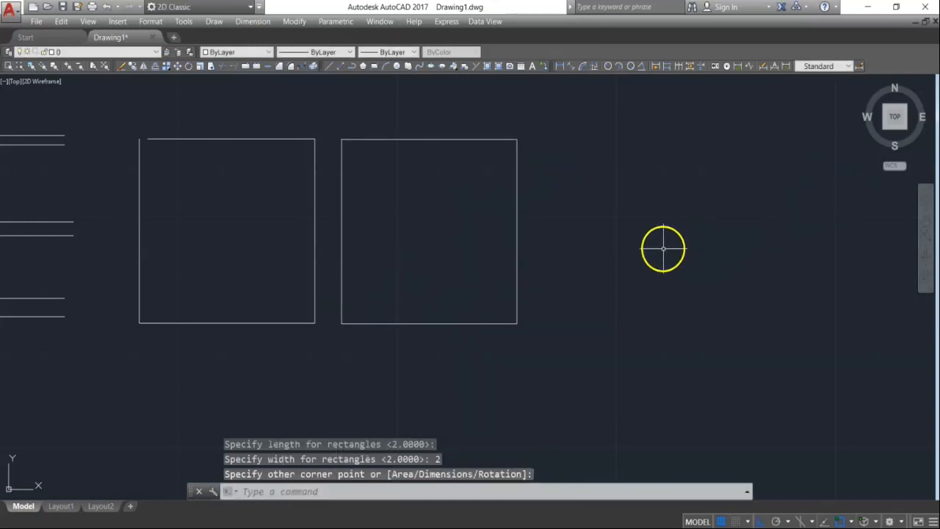
# Draw a second closed rectangle by dimensions, length 2 and width 2, to the right of the first one, extending up and right
pyautogui.press('Return')
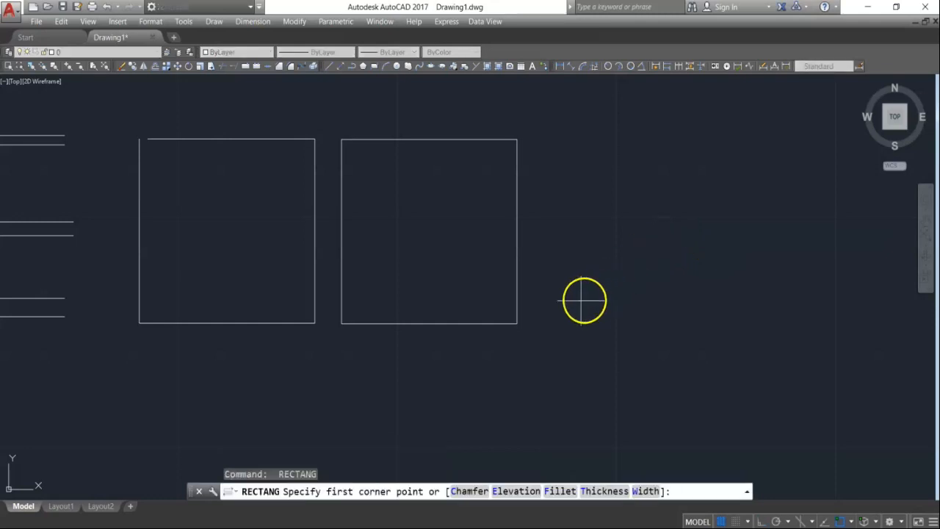
pyautogui.click(539, 324)
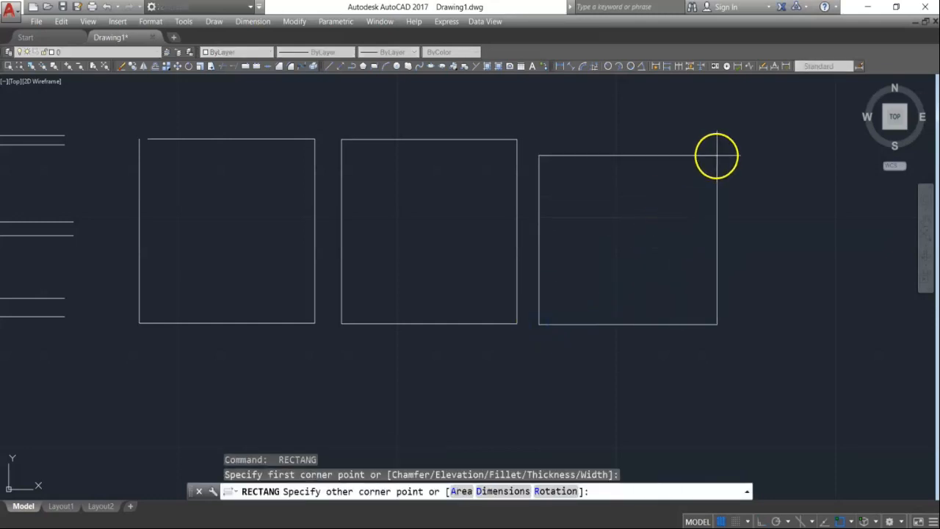
pyautogui.click(518, 491)
pyautogui.press('Return')
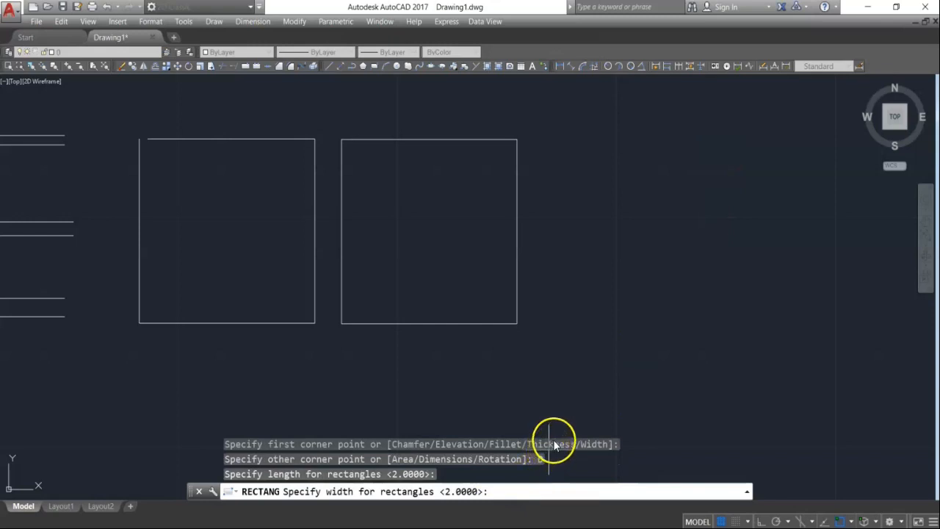
pyautogui.press('Return')
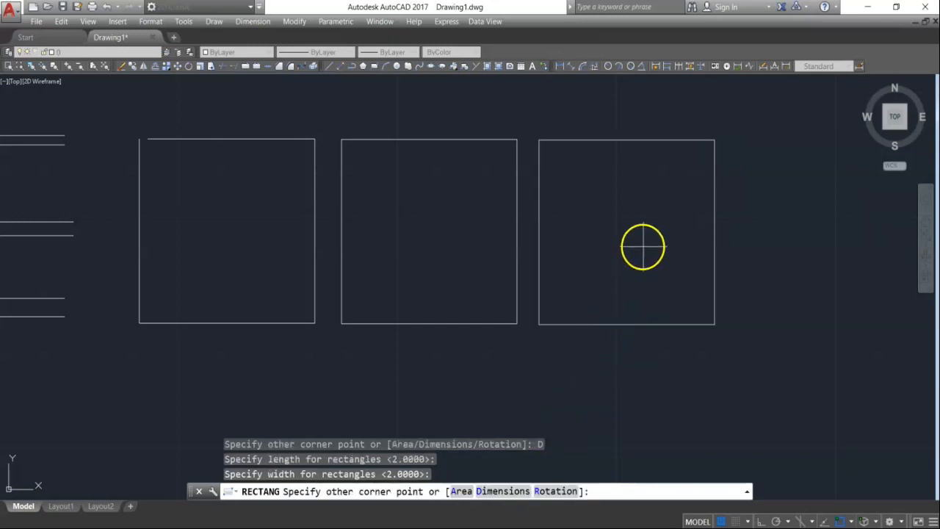
pyautogui.click(643, 247)
# Draw a third closed rectangle of length 2 and width 2 at the right end of the row, extending up and right
pyautogui.press('Return')
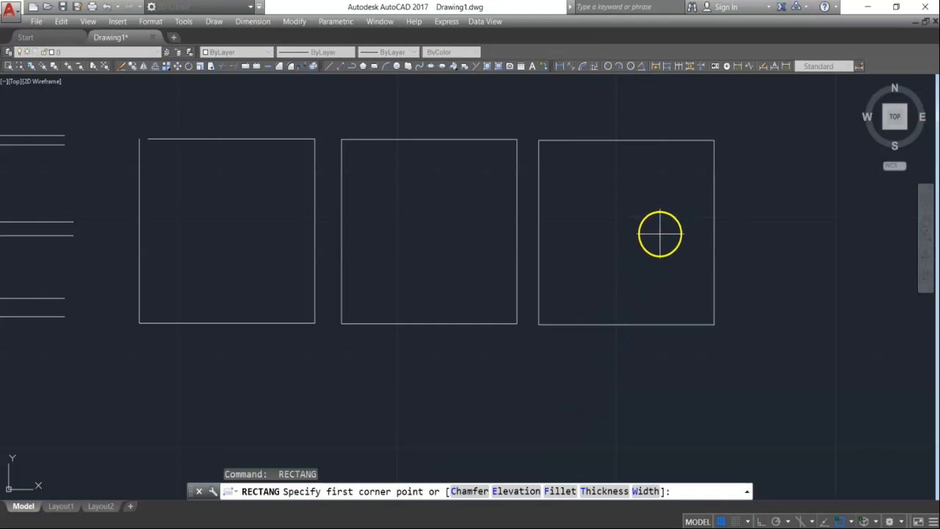
pyautogui.press('Return')
pyautogui.scroll(-2, 525, 312)
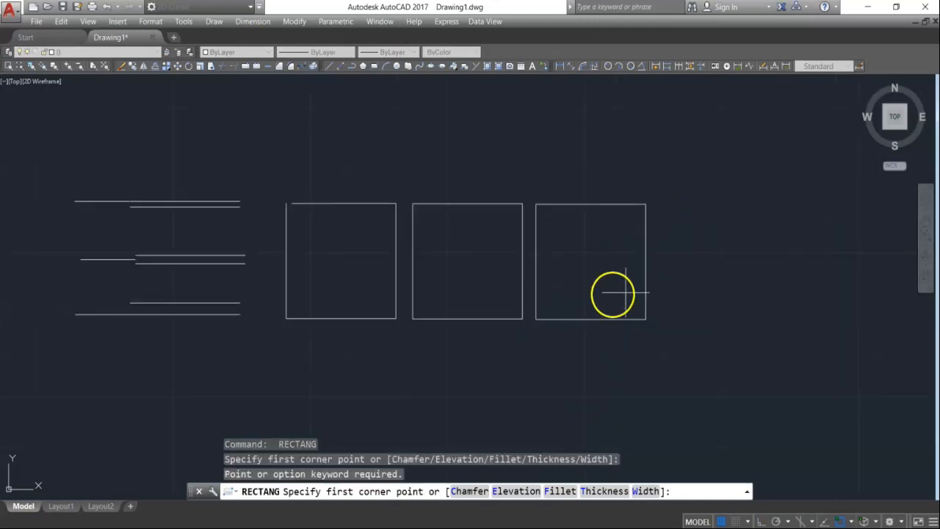
pyautogui.click(661, 319)
pyautogui.click(502, 491)
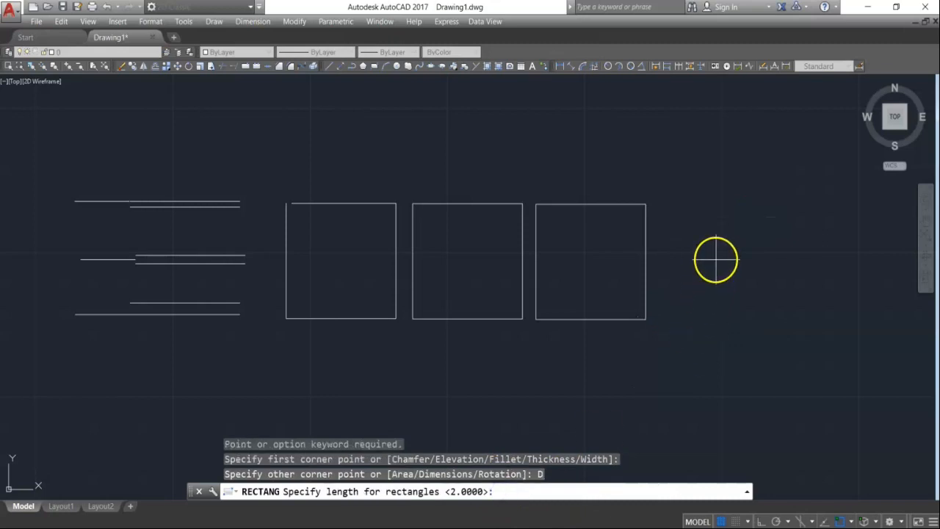
pyautogui.press('Return')
pyautogui.press('Return')
pyautogui.click(733, 242)
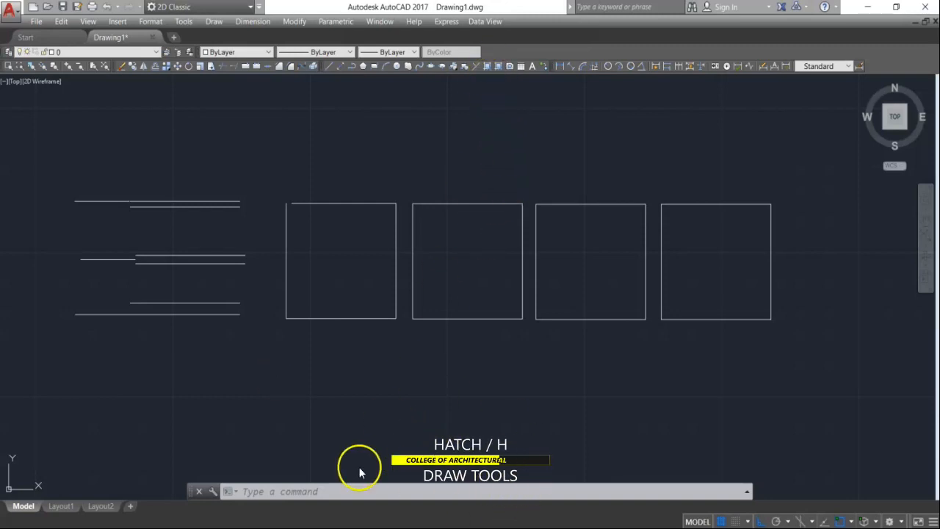
# Start a Hatch and pick an internal point in the rightmost square as its boundary
pyautogui.click(321, 488)
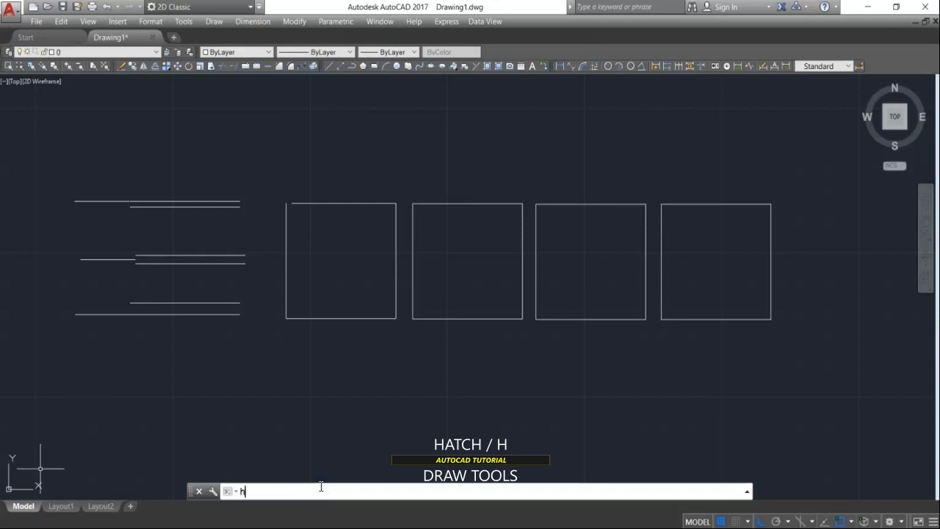
pyautogui.write('h')
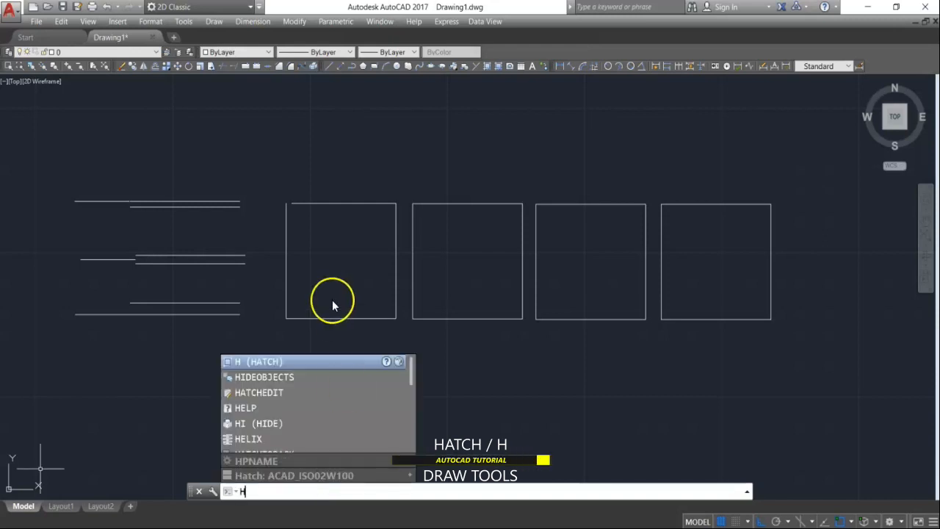
pyautogui.click(297, 363)
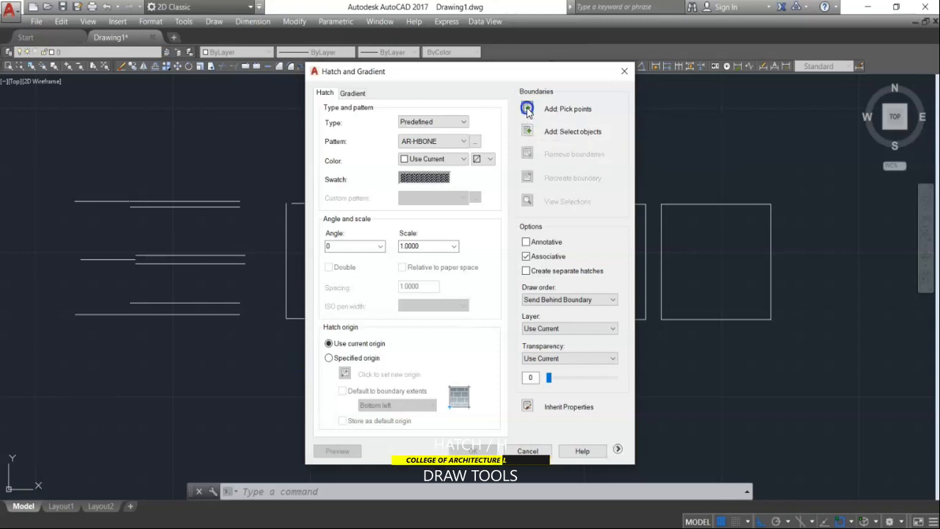
pyautogui.click(527, 110)
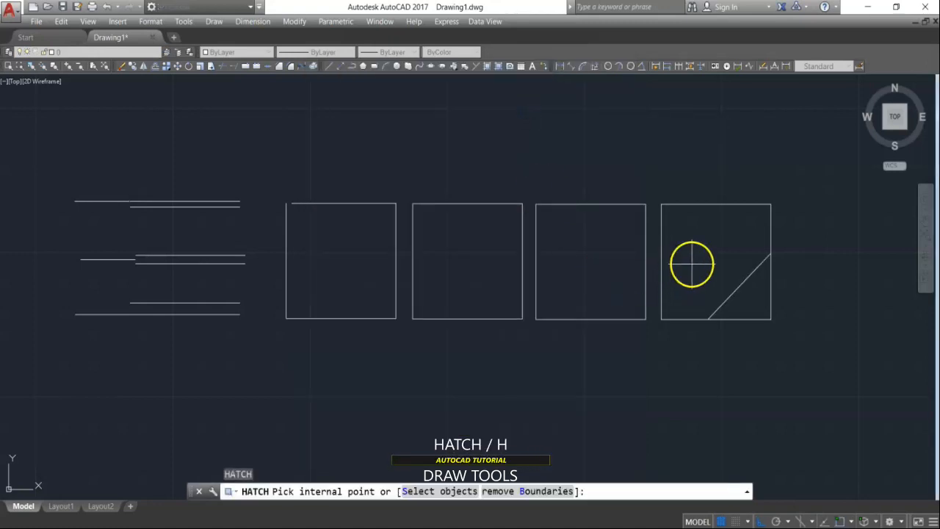
pyautogui.click(692, 263)
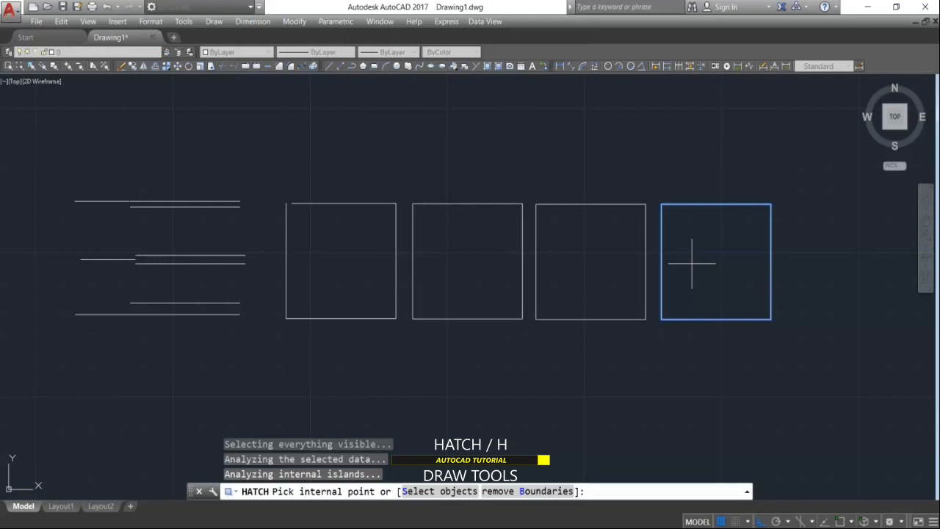
pyautogui.press('Return')
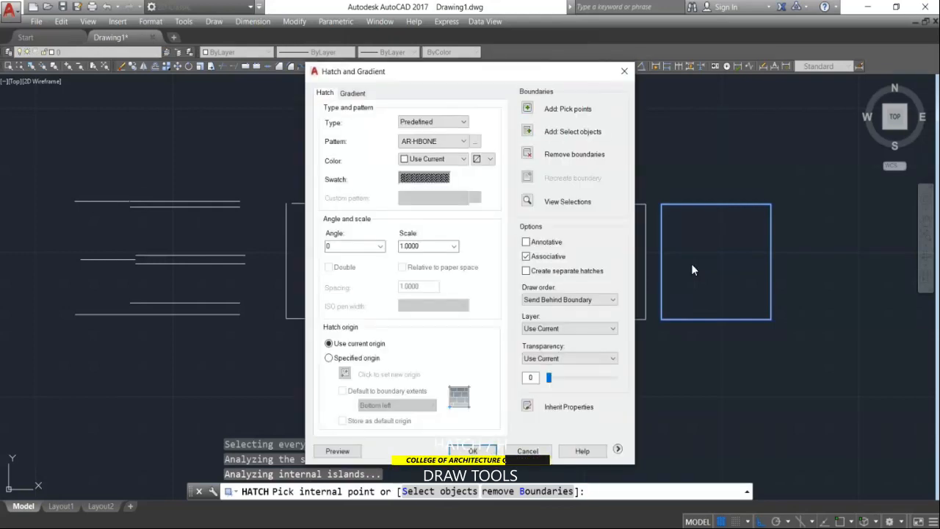
# Choose the ANSI31 hatch pattern and preview it in the rightmost square
pyautogui.click(426, 179)
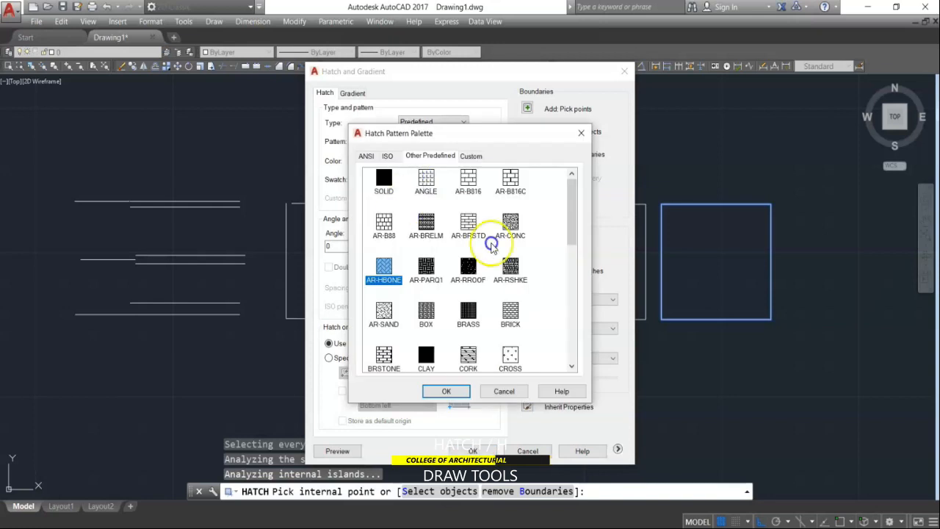
pyautogui.click(392, 158)
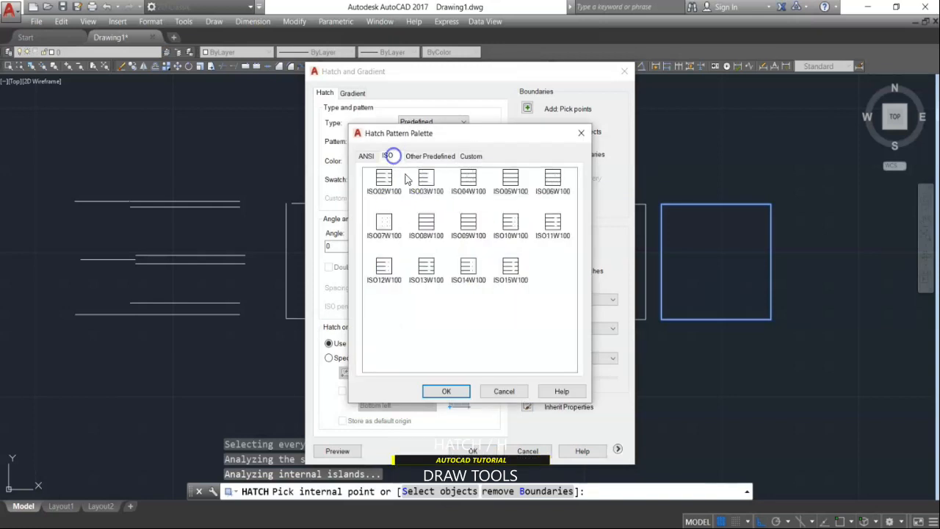
pyautogui.click(365, 155)
pyautogui.click(383, 179)
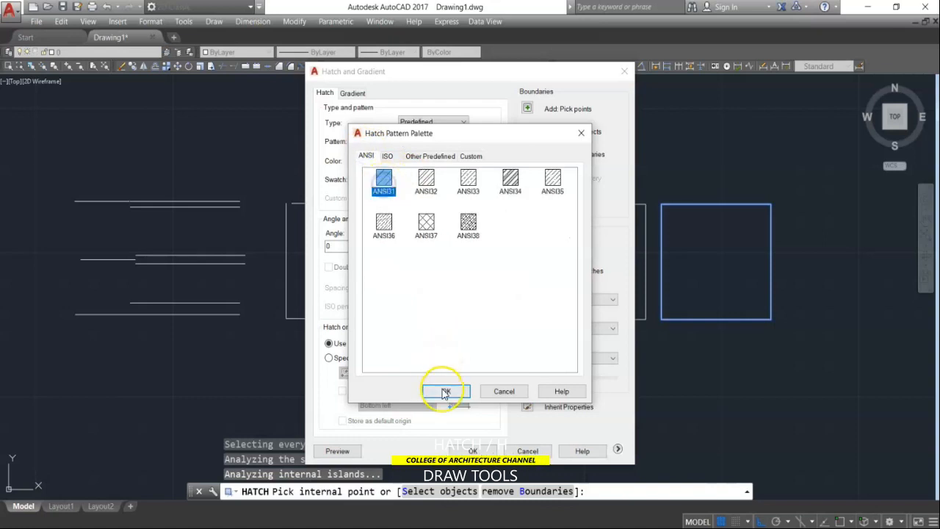
pyautogui.click(445, 393)
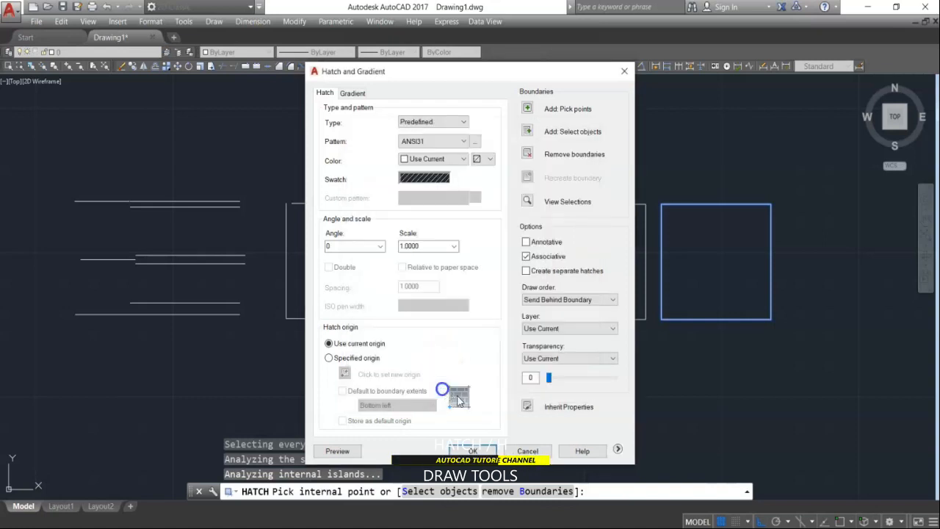
pyautogui.click(352, 451)
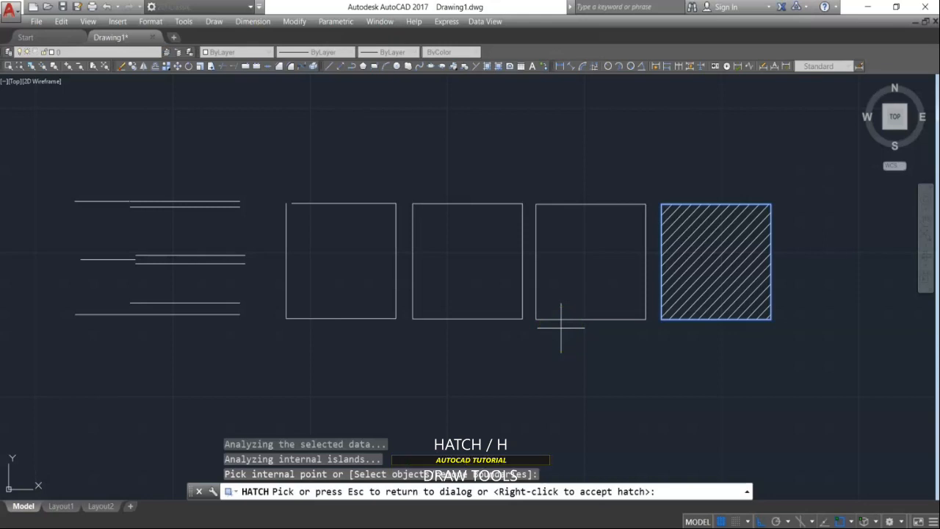
pyautogui.press('Escape')
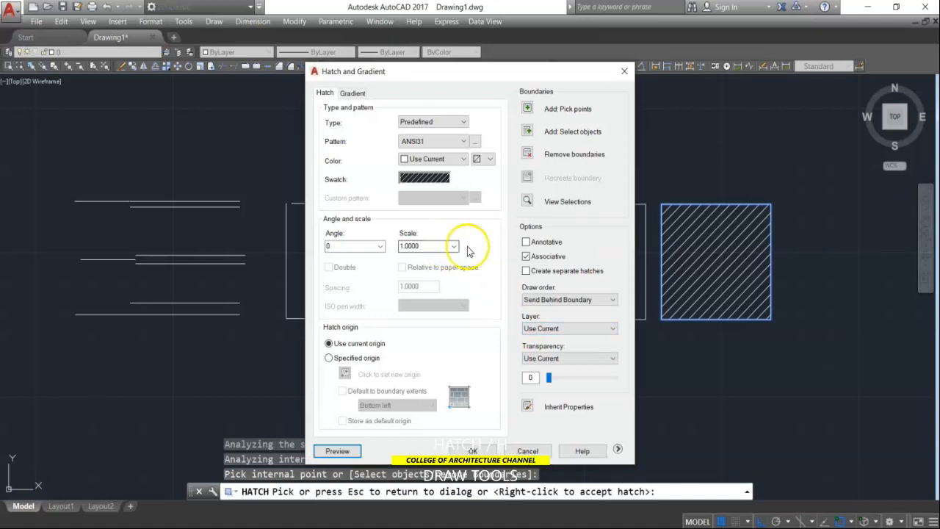
# Set the hatch scale to 10 and preview it in the rightmost square
pyautogui.doubleClick(445, 248)
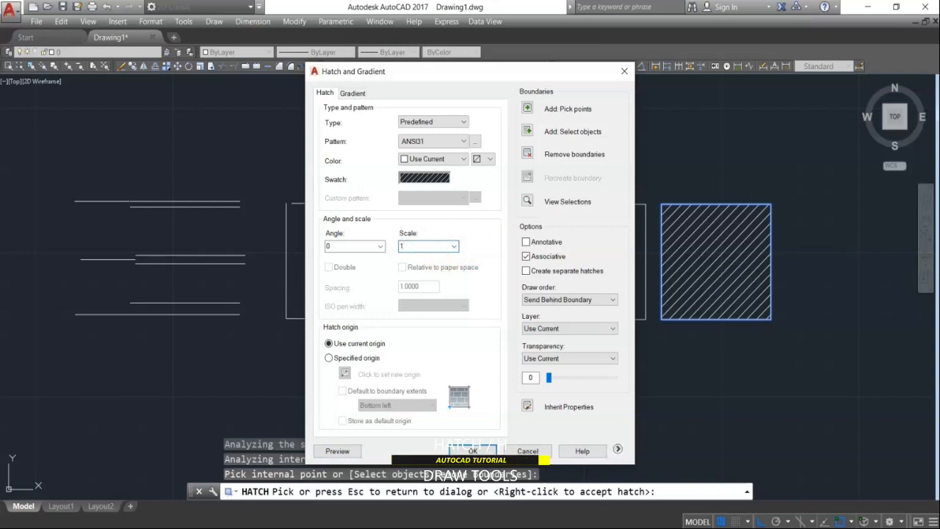
pyautogui.click(337, 452)
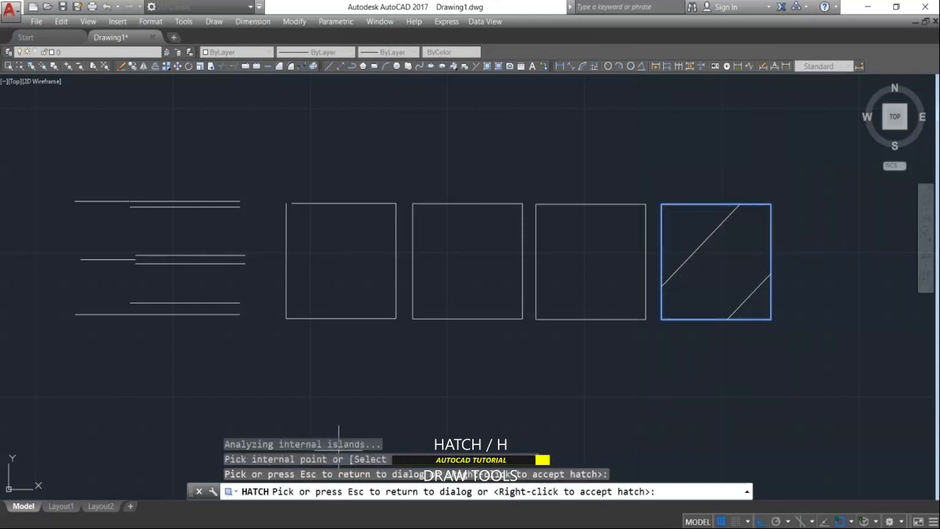
pyautogui.press('Escape')
# Set the hatch scale to 1 and preview the pattern in the rightmost square
pyautogui.click(410, 246)
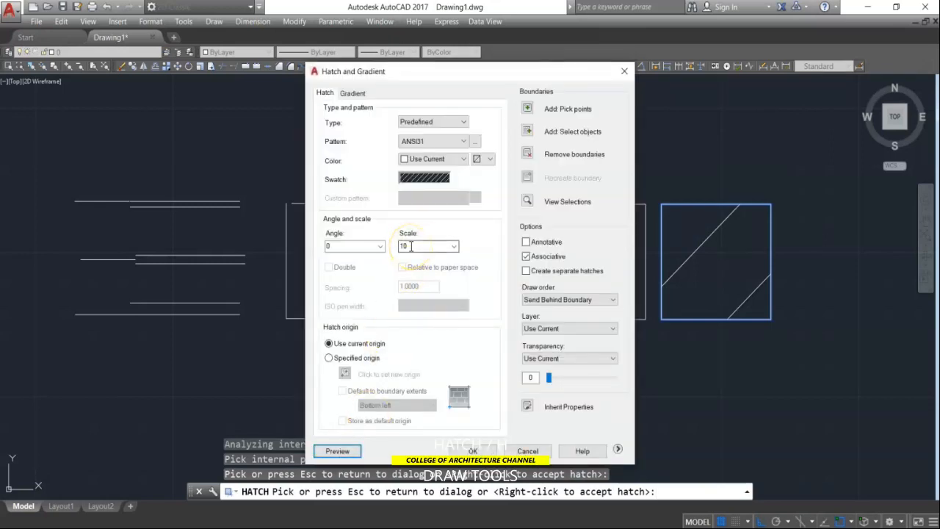
pyautogui.doubleClick(411, 246)
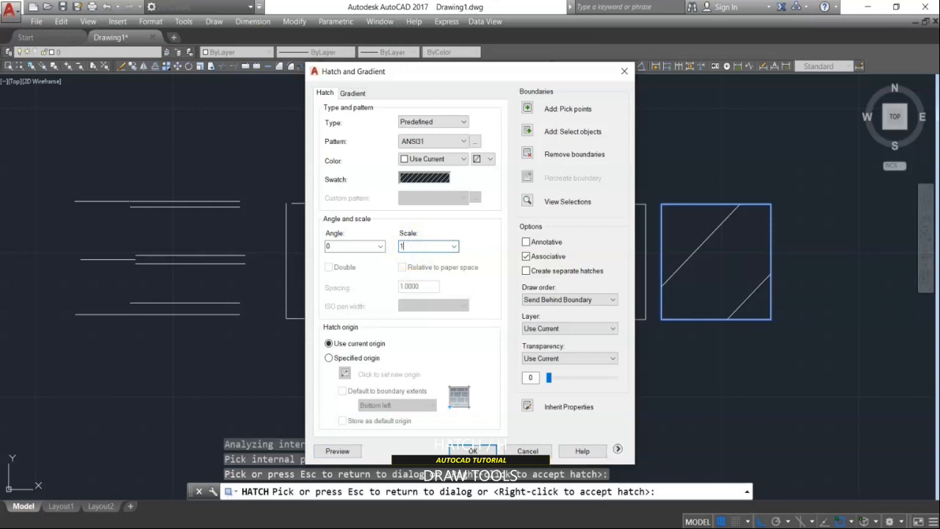
pyautogui.click(339, 450)
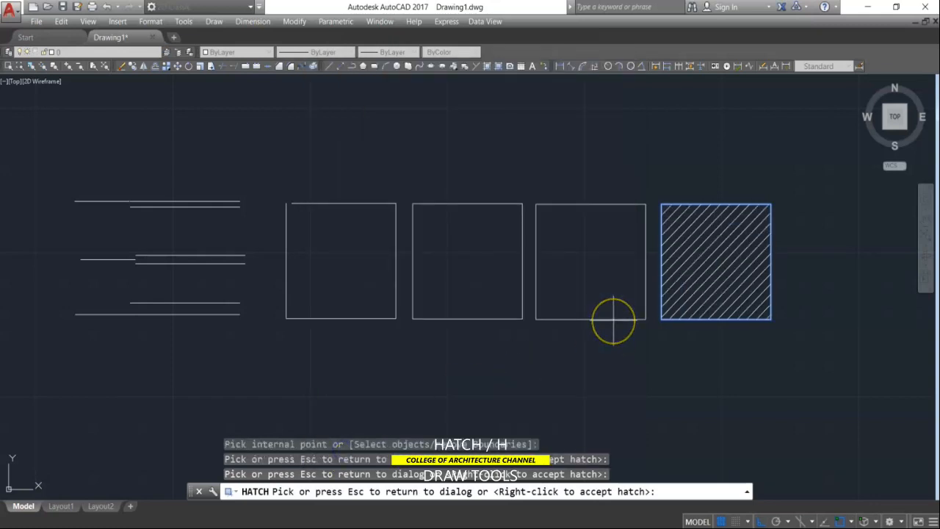
pyautogui.press('Escape')
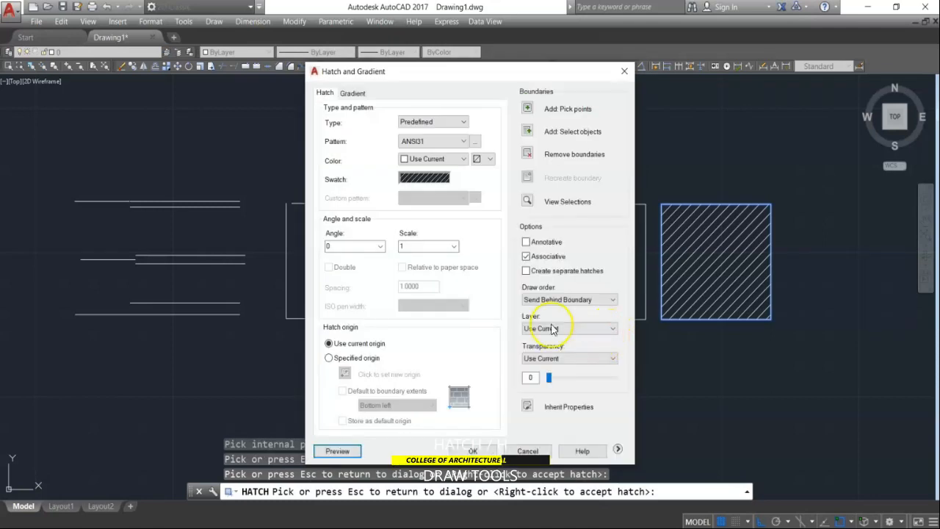
# Set the hatch angle to 45 and preview the rotated pattern in the rightmost square
pyautogui.click(369, 246)
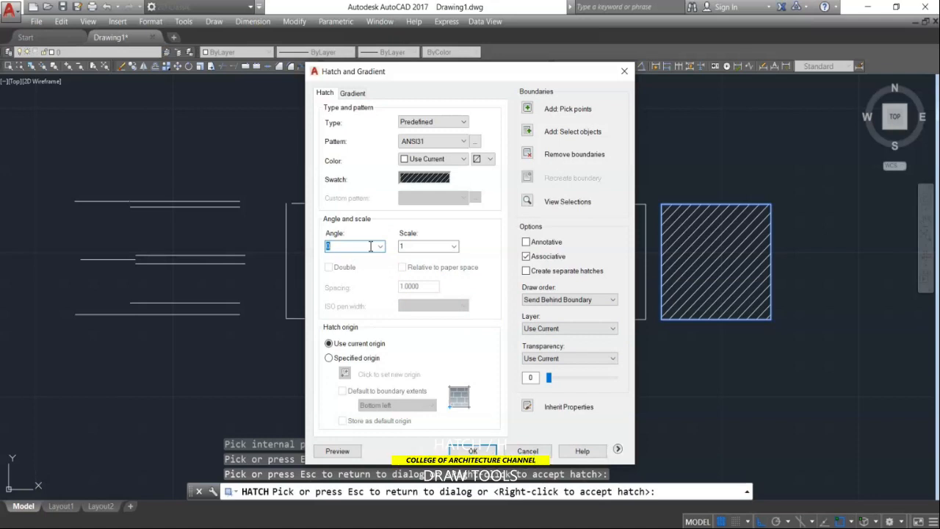
pyautogui.click(371, 246)
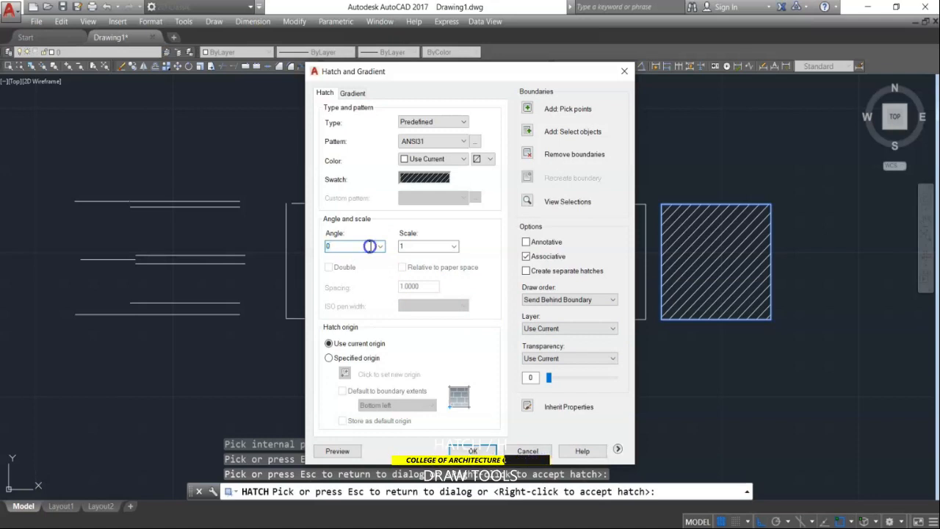
pyautogui.click(323, 243)
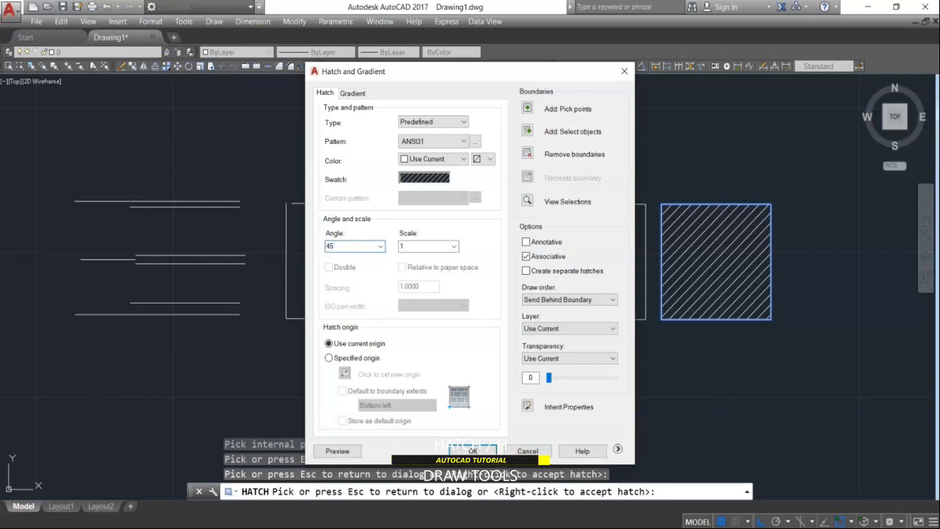
pyautogui.click(338, 452)
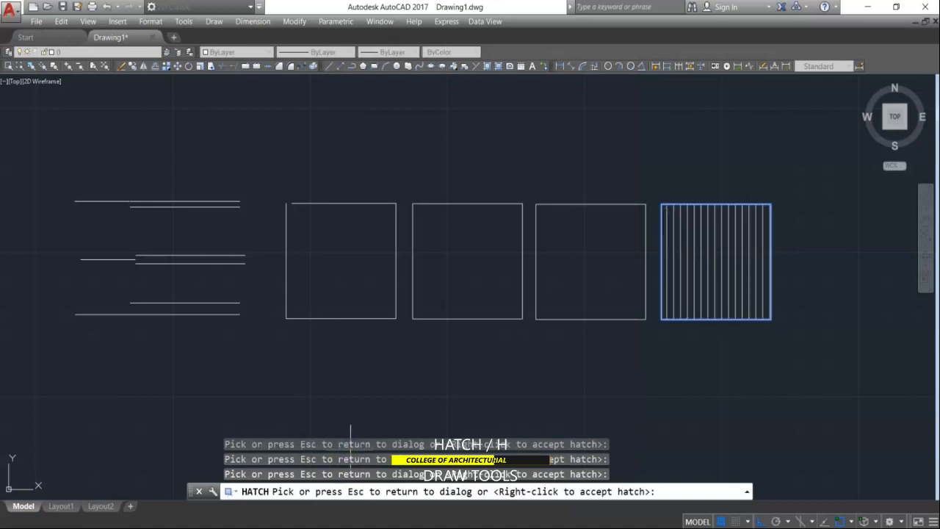
pyautogui.press('Escape')
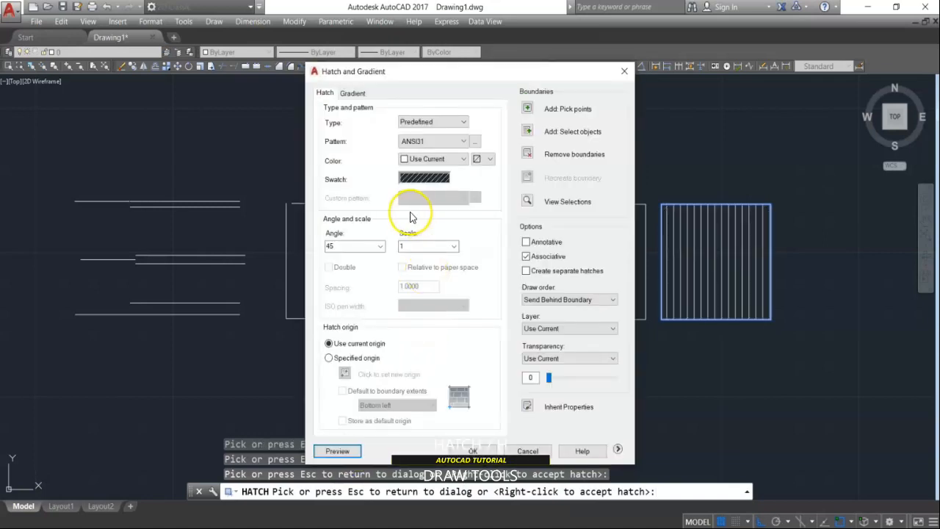
# Set the hatch angle to 135, preview it, and apply the hatch to the rightmost square
pyautogui.moveTo(357, 244); pyautogui.dragTo(315, 249)
pyautogui.write('13')
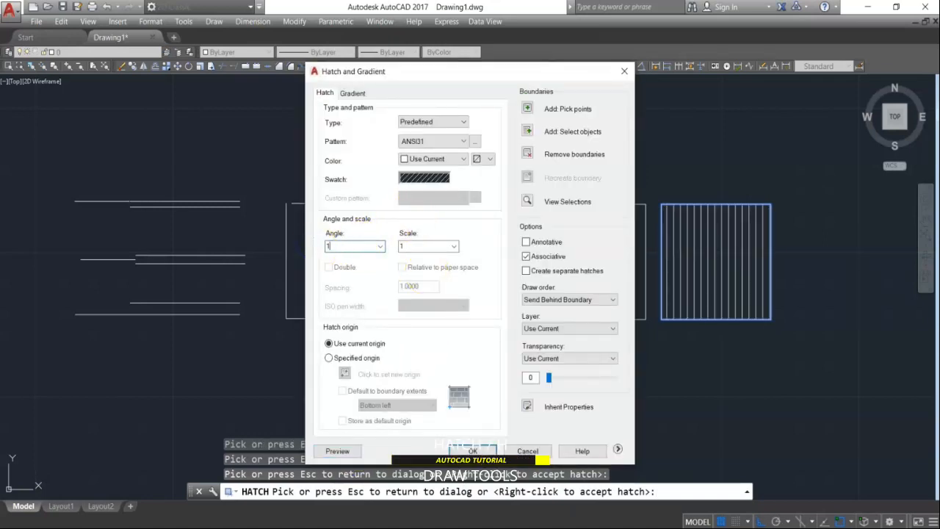
pyautogui.click(337, 451)
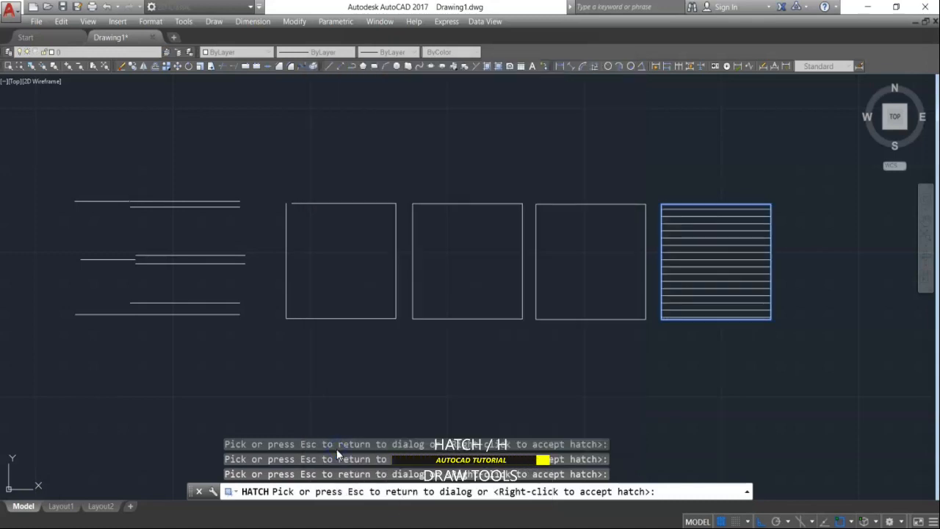
pyautogui.press('Escape')
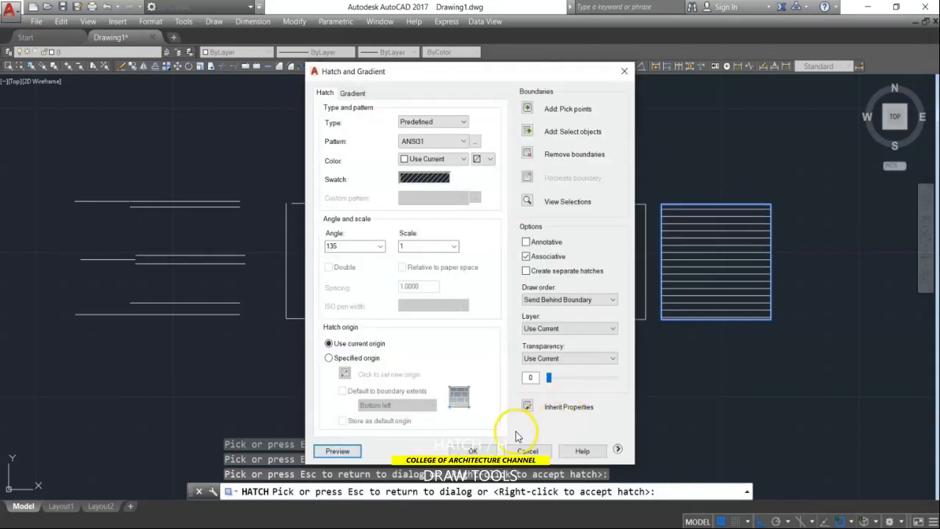
pyautogui.click(473, 451)
# Start a new hatch and pick a point inside the empty square beside the hatched rightmost one as its boundary
pyautogui.write('h')
pyautogui.press('Return')
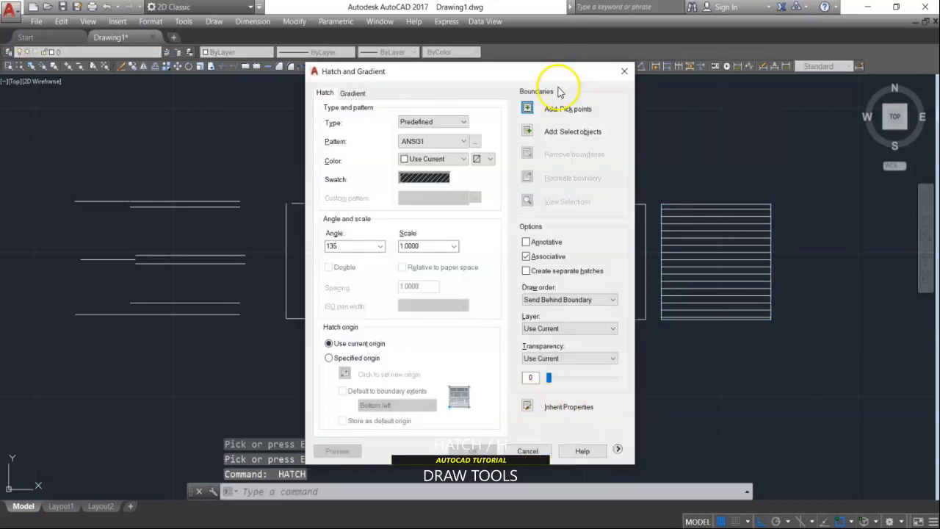
pyautogui.click(527, 110)
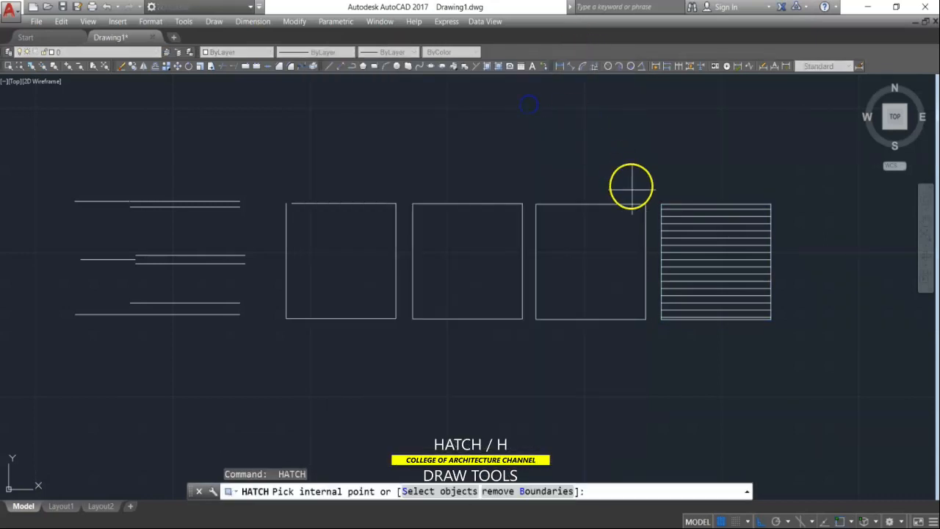
pyautogui.click(579, 239)
pyautogui.press('Return')
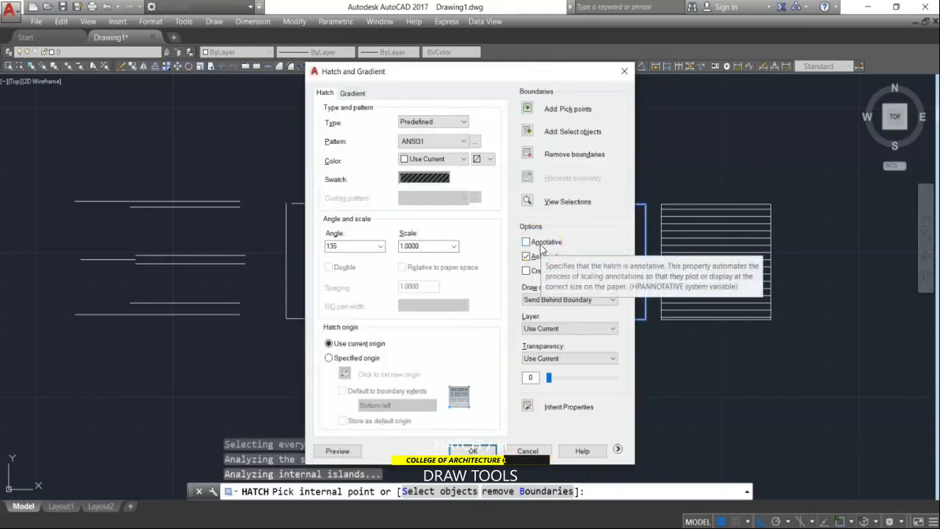
# Choose the AR-HBONE pattern from the other predefined hatch patterns and preview it in the picked square
pyautogui.click(441, 183)
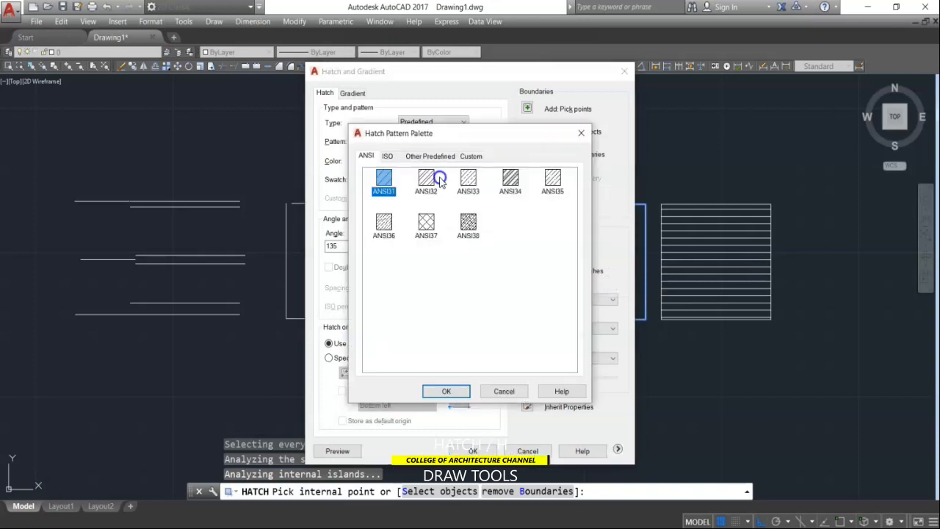
pyautogui.click(390, 156)
pyautogui.click(431, 156)
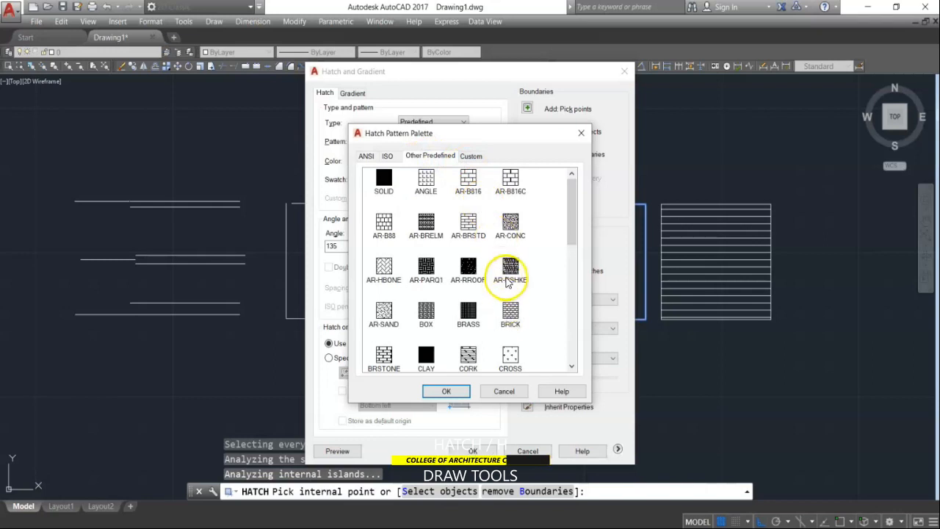
pyautogui.click(384, 270)
pyautogui.click(446, 391)
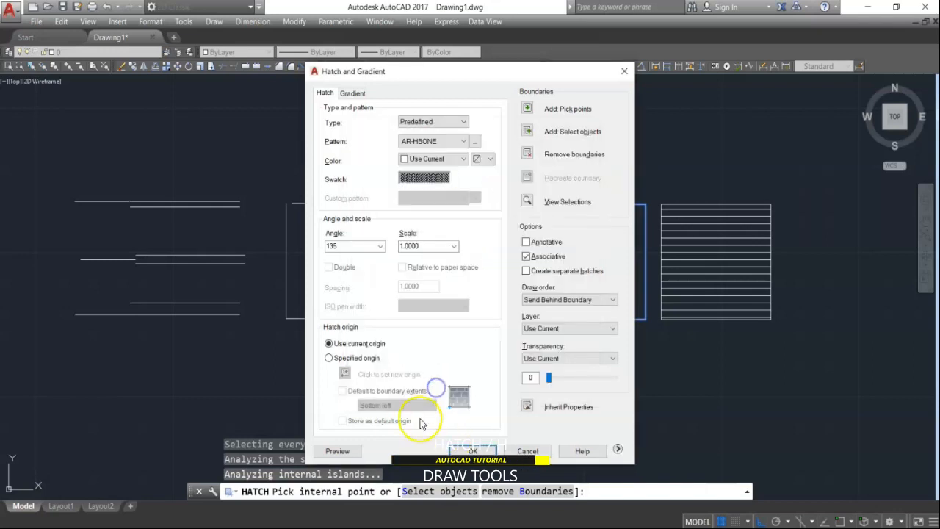
pyautogui.click(337, 452)
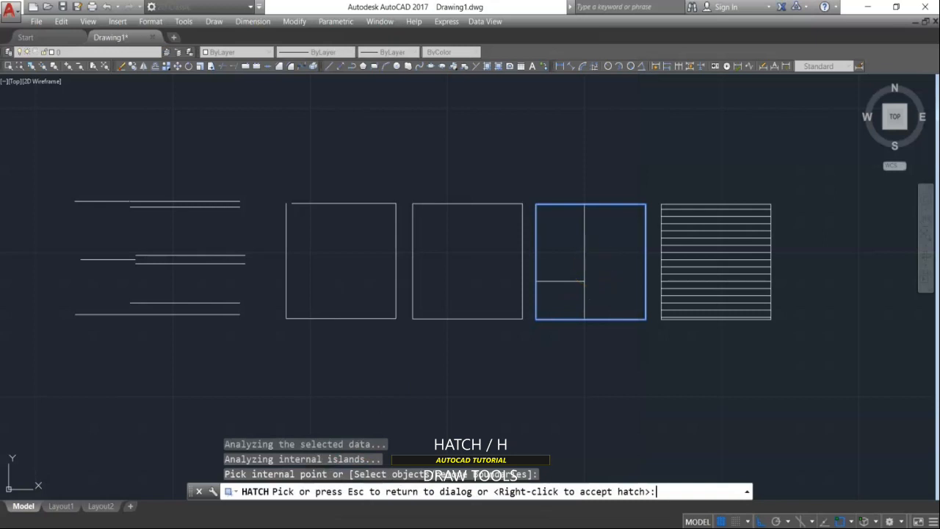
pyautogui.press('Escape')
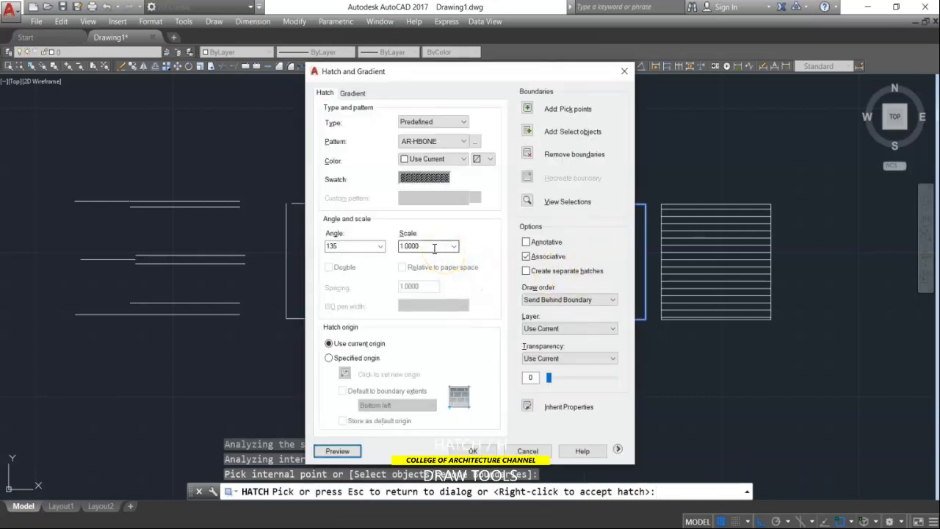
# Set the AR-HBONE hatch scale to .1 and preview the pattern in the square
pyautogui.doubleClick(428, 247)
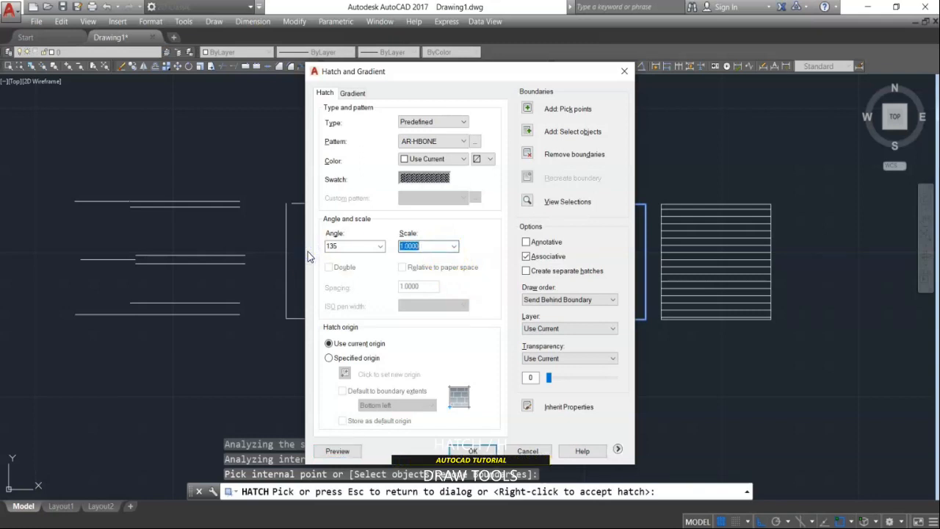
pyautogui.press('BackSpace')
pyautogui.click(337, 451)
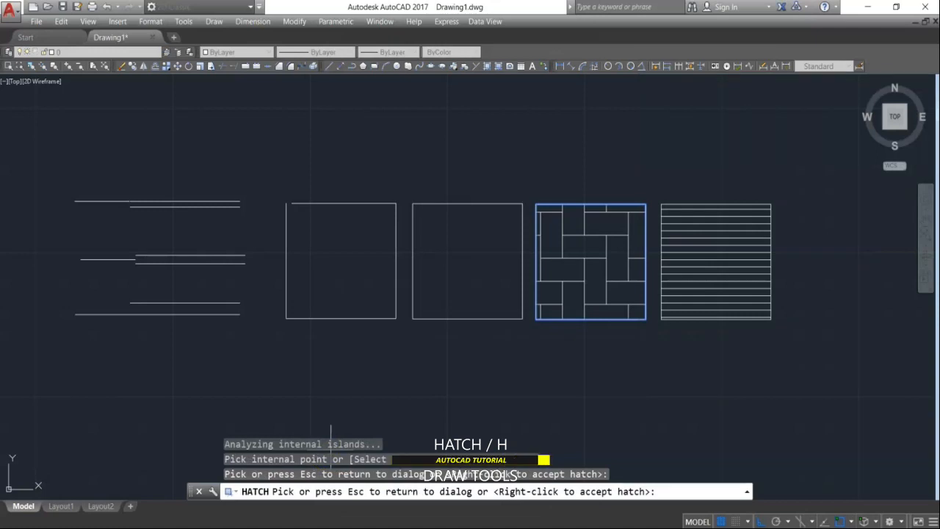
pyautogui.press('Escape')
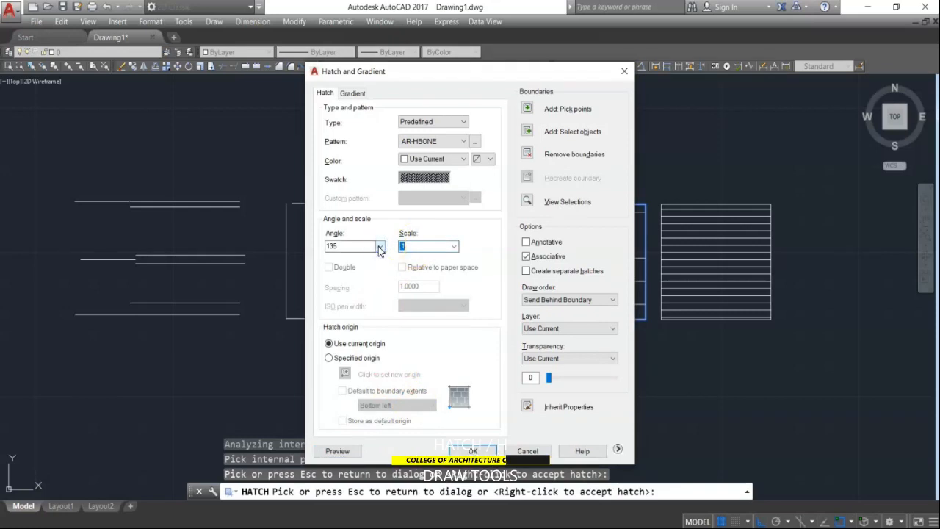
# Set the AR-HBONE hatch scale to .05 and preview the denser pattern
pyautogui.write('0')
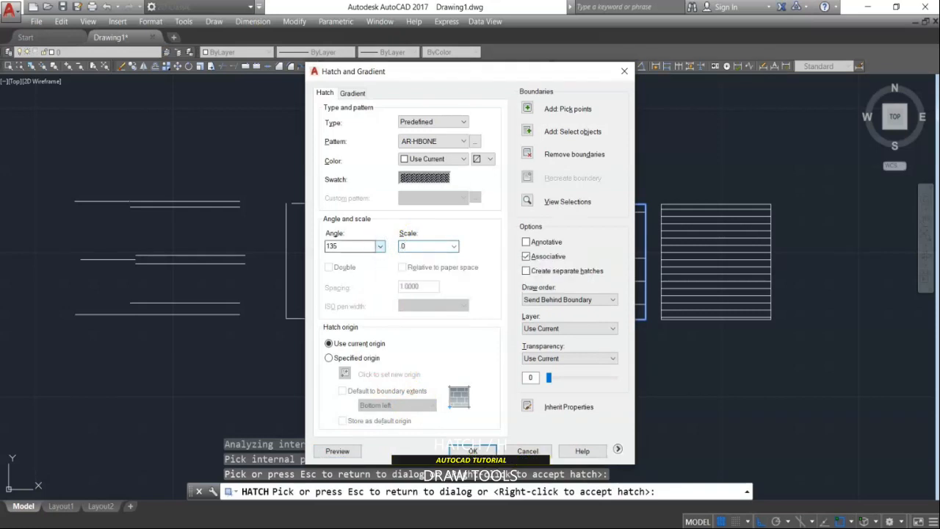
pyautogui.write('5')
pyautogui.click(338, 451)
pyautogui.press('Escape')
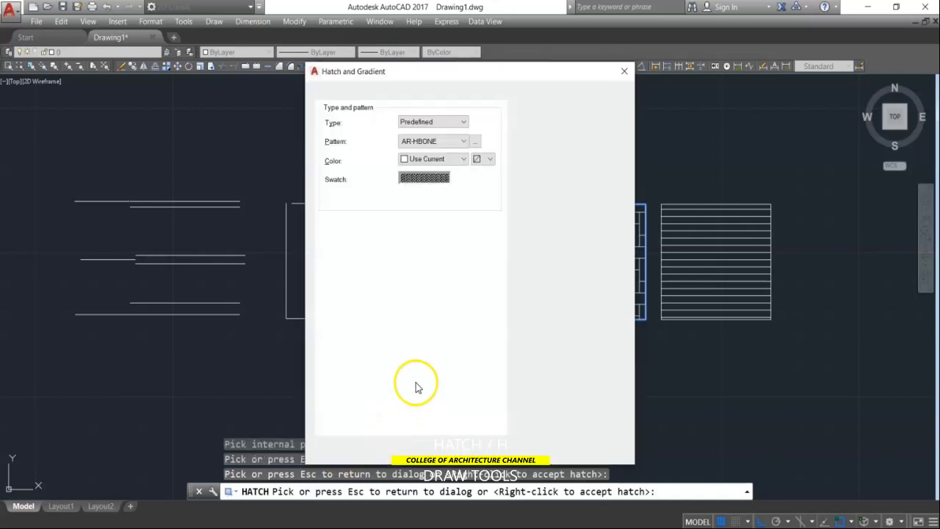
# Set the hatch angle to 0, preview it, and apply the herringbone hatch to the square
pyautogui.doubleClick(342, 245)
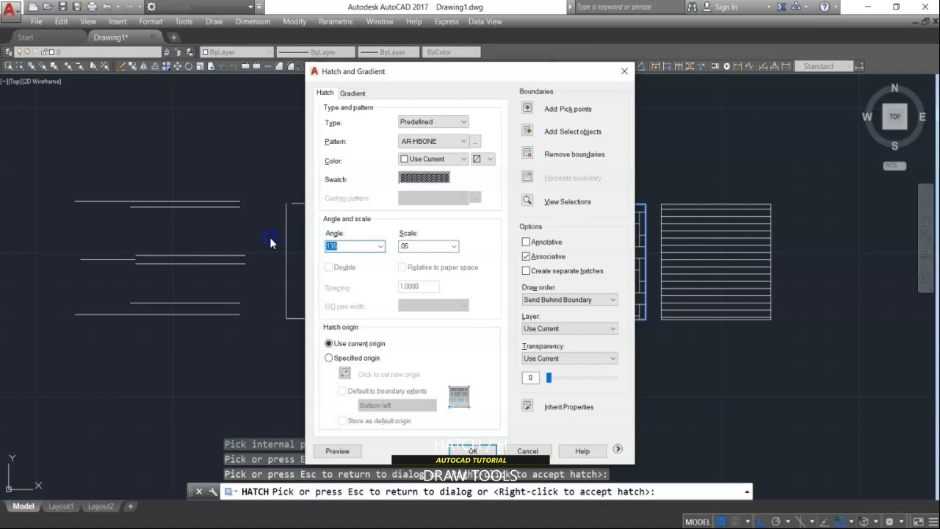
pyautogui.click(336, 447)
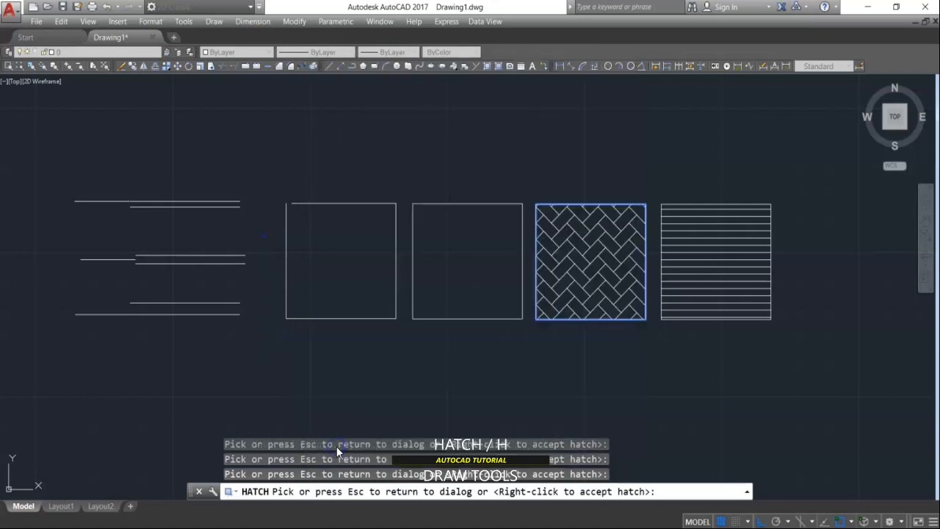
pyautogui.click(532, 372)
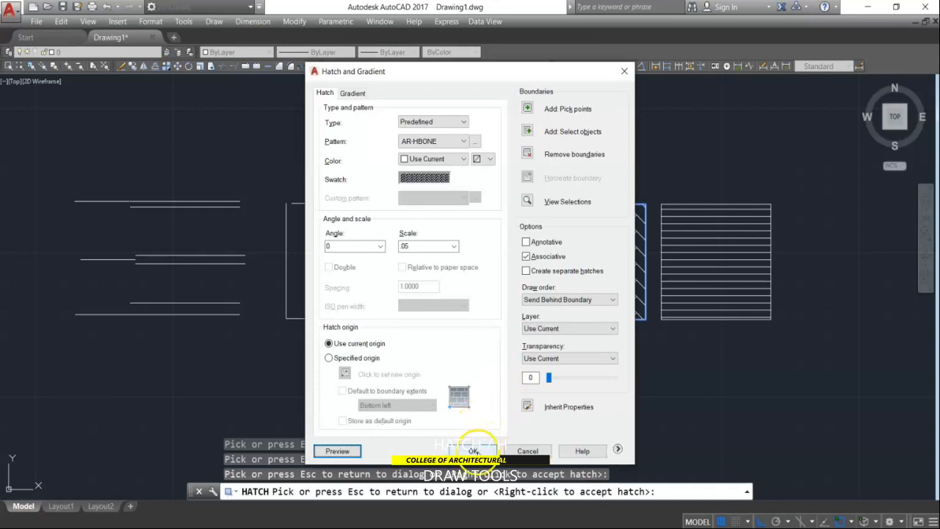
pyautogui.click(474, 450)
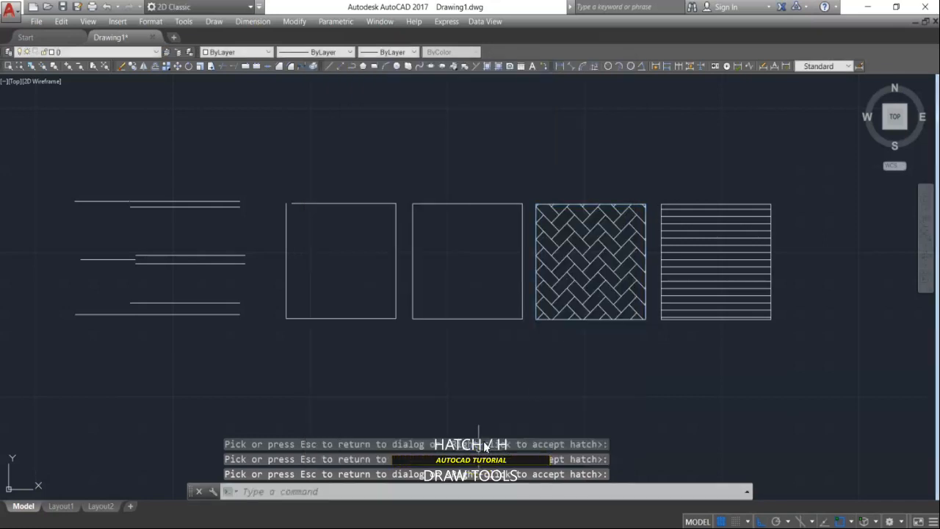
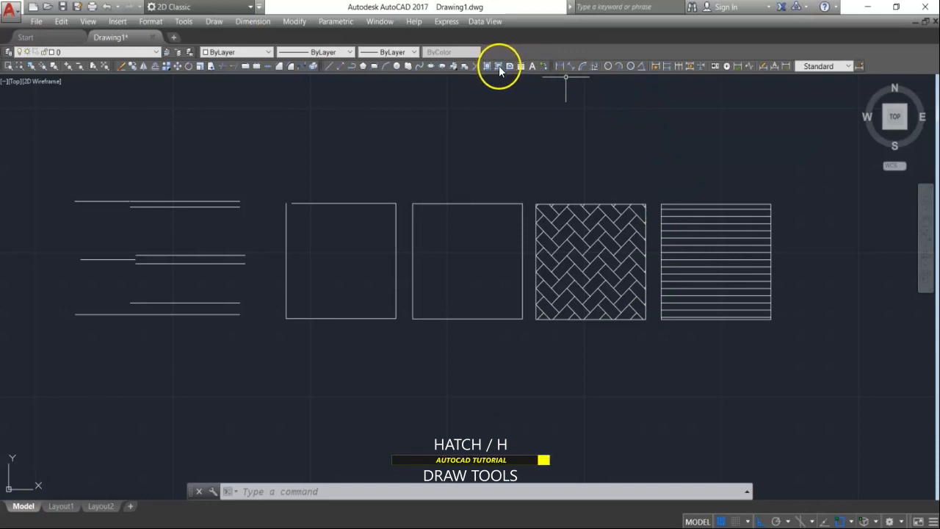
# Start a gradient fill and pick a point inside the second square from the left as its boundary
pyautogui.click(498, 66)
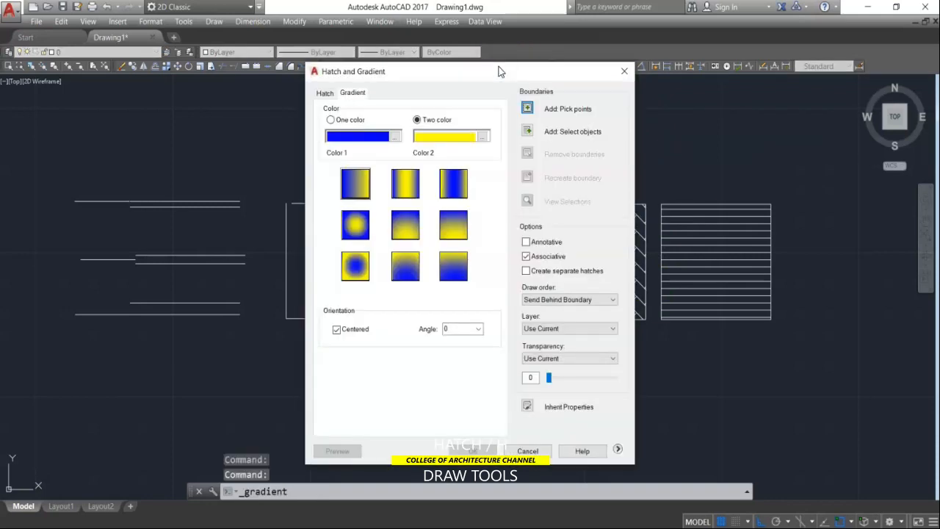
pyautogui.click(325, 94)
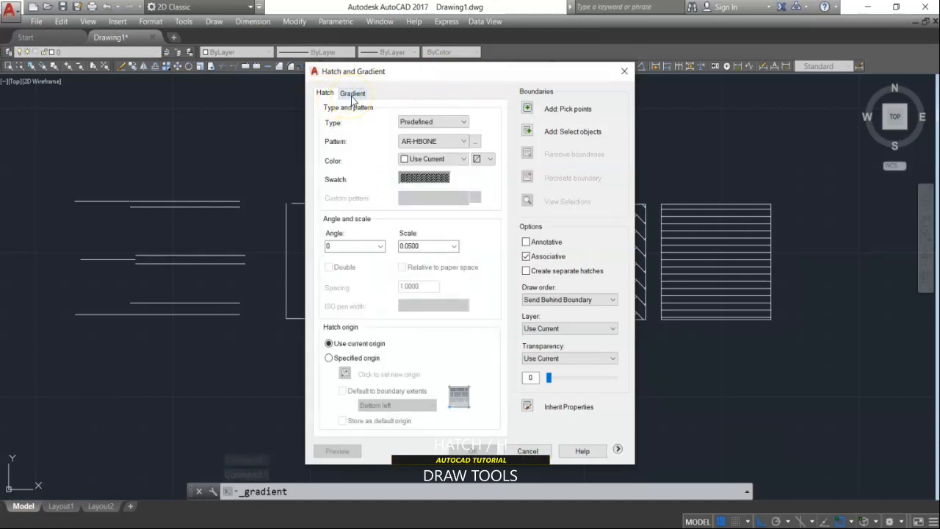
pyautogui.click(353, 94)
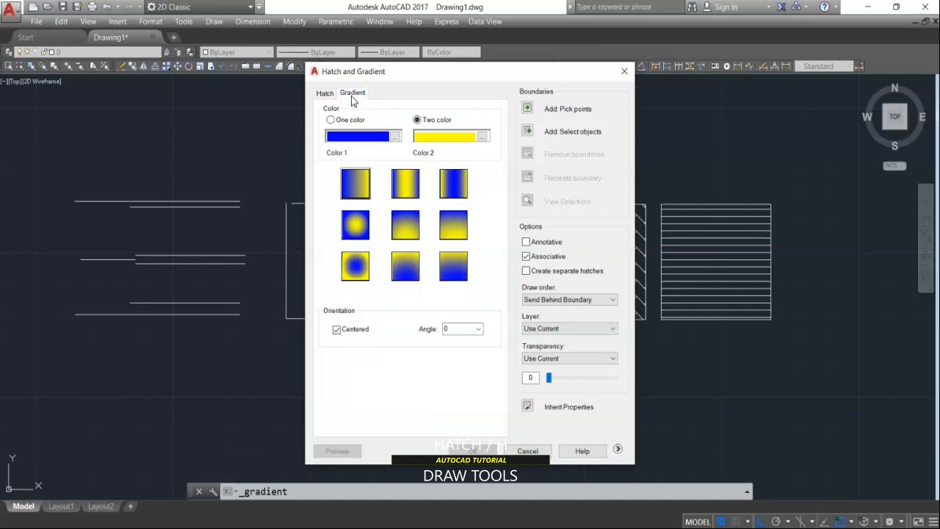
pyautogui.click(526, 110)
pyautogui.click(474, 257)
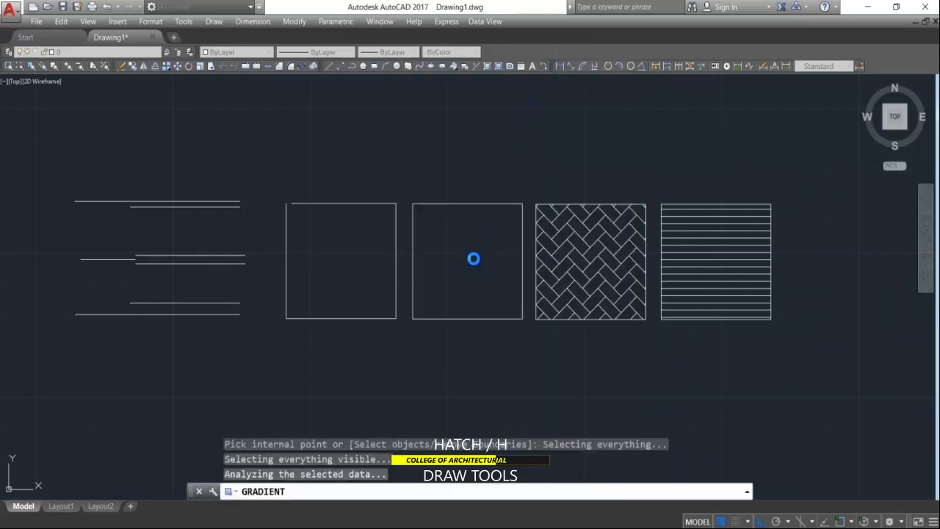
pyautogui.press('Return')
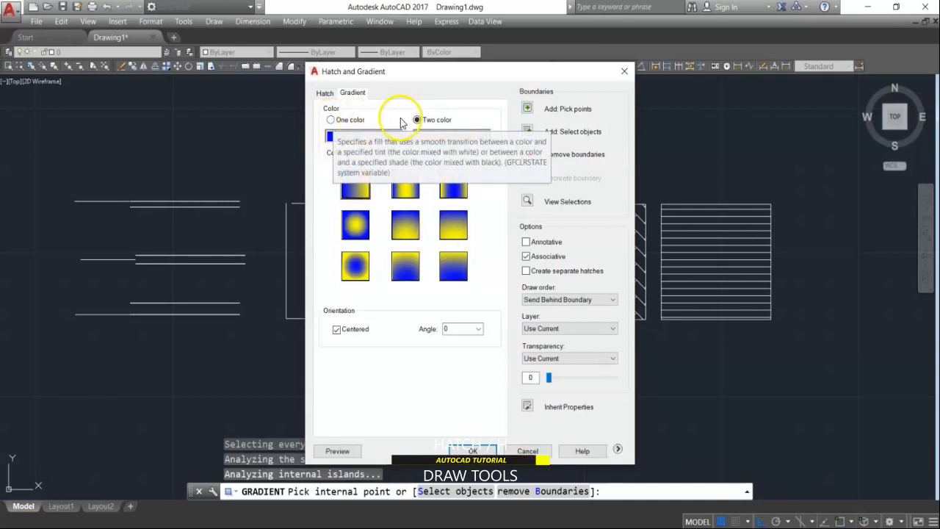
# Switch the gradient to one color and preview the blue fill in the square
pyautogui.click(330, 120)
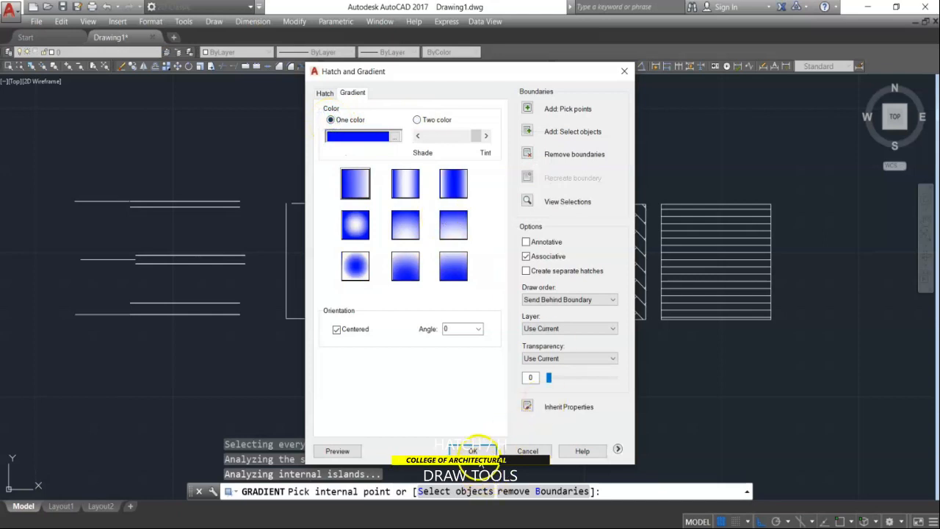
pyautogui.click(353, 451)
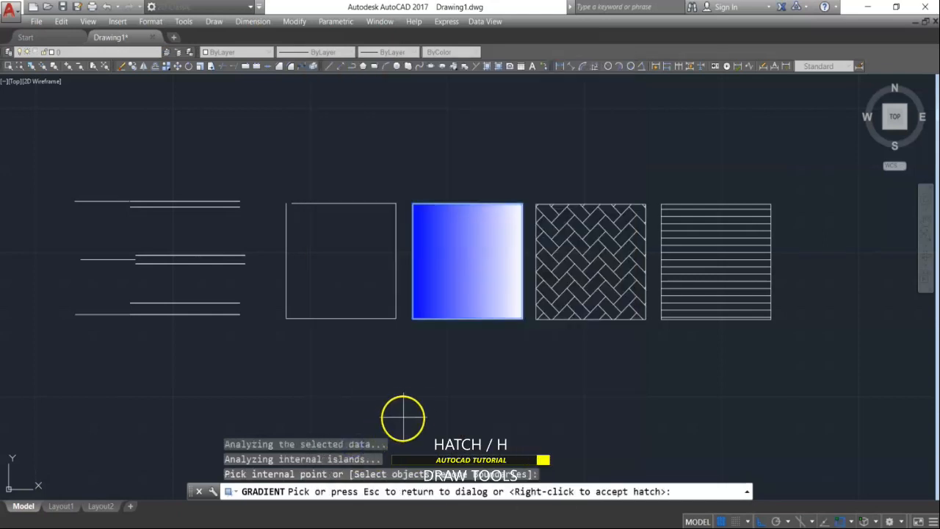
pyautogui.click(414, 408)
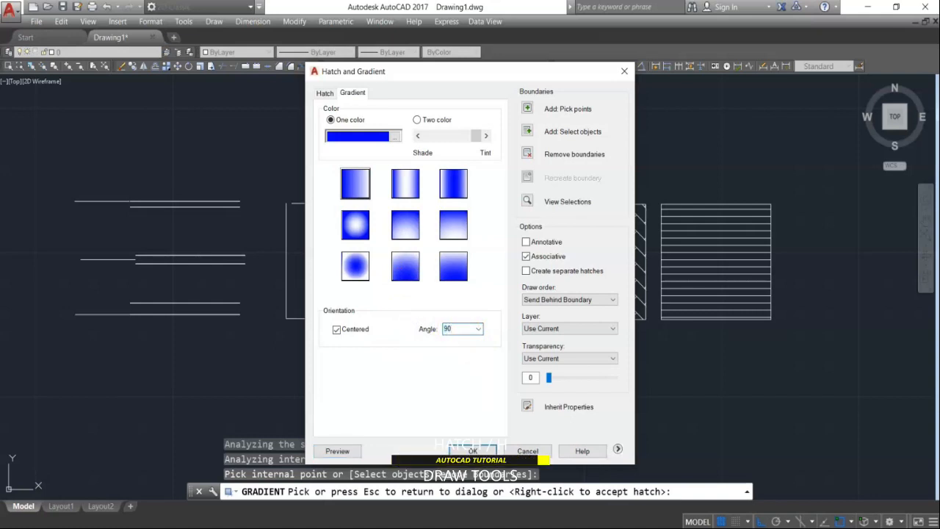
# Set the gradient angle to 90, preview it, and apply the gradient to the second square from the left
pyautogui.click(340, 452)
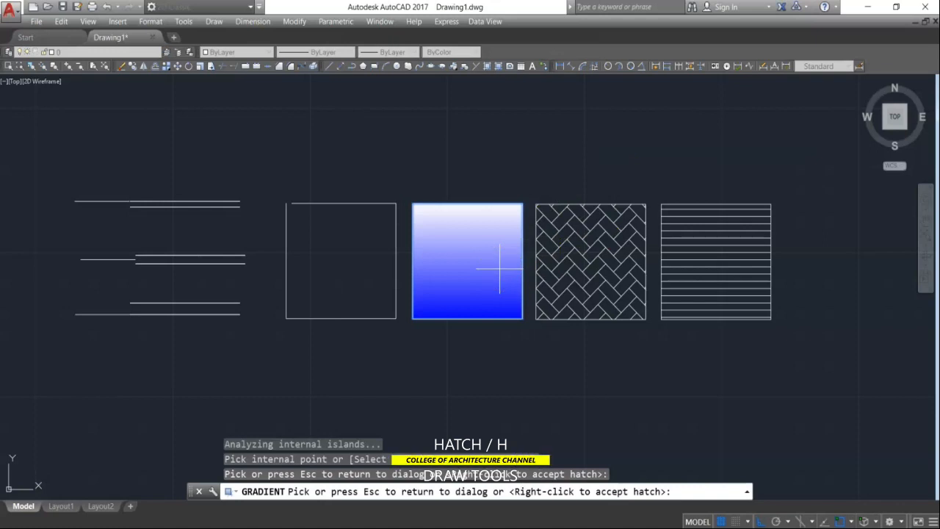
pyautogui.press('Escape')
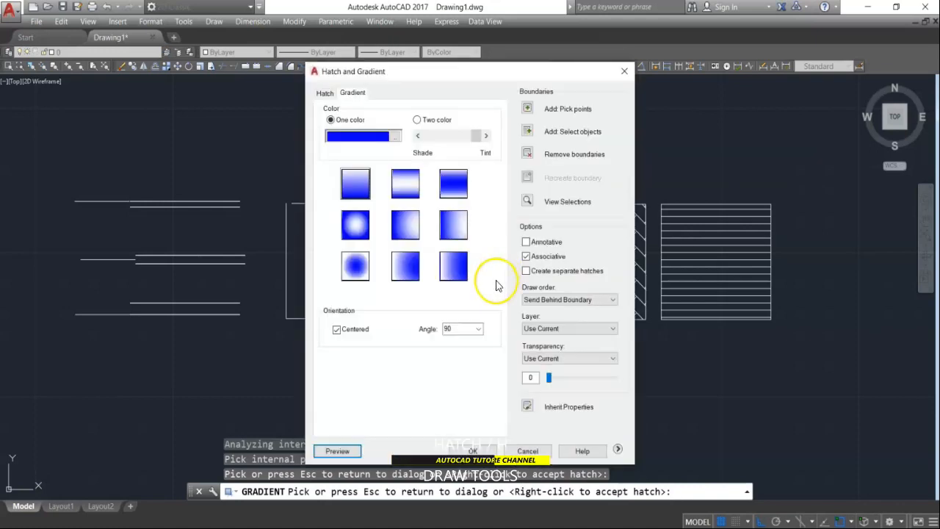
pyautogui.click(471, 450)
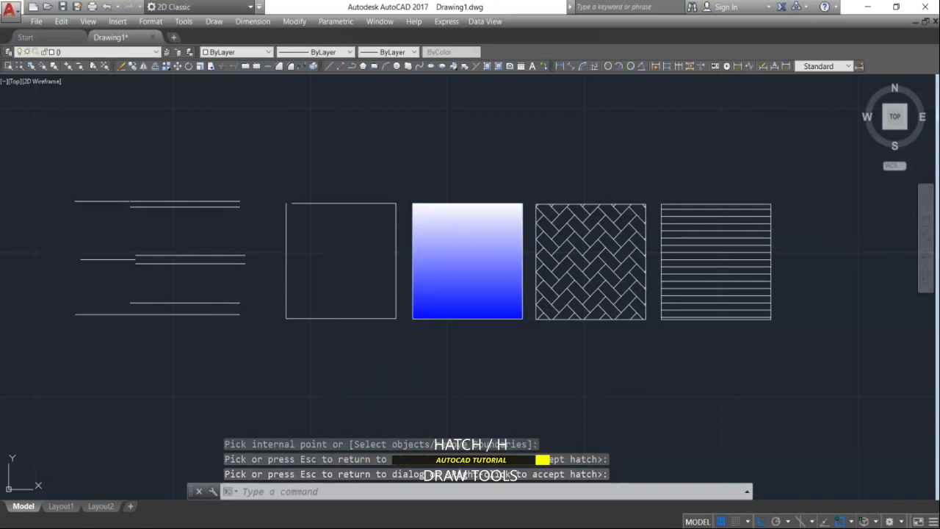
# Try to pick a point inside the leftmost, open-cornered square as a gradient boundary, and examine the gap at its upper-left corner
pyautogui.press('Return')
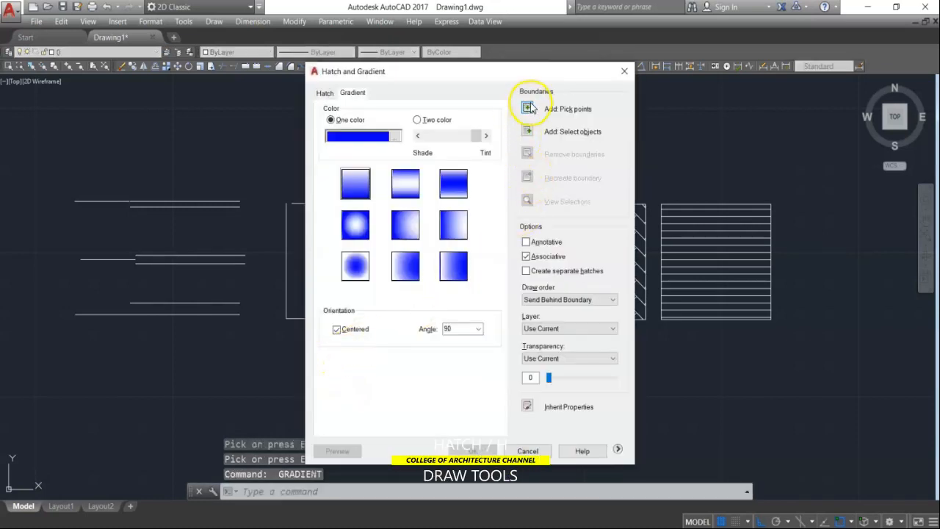
pyautogui.click(529, 108)
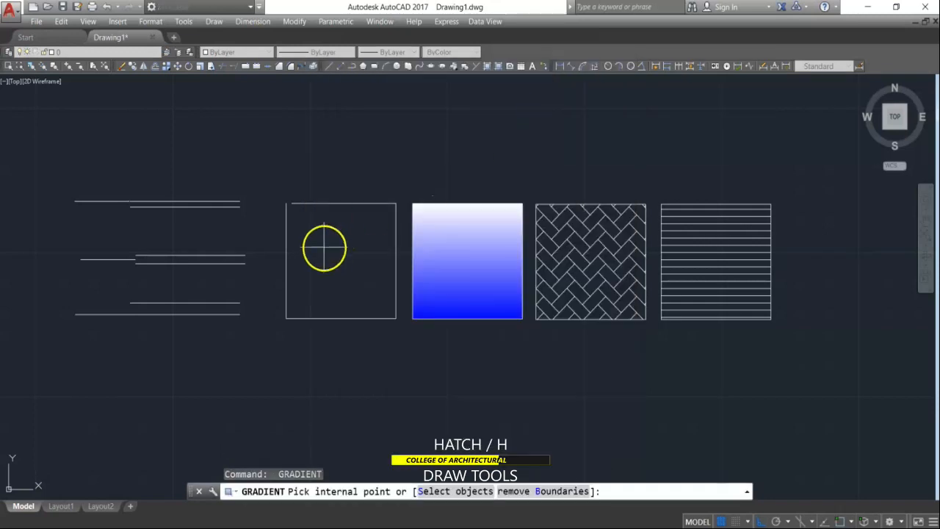
pyautogui.click(333, 247)
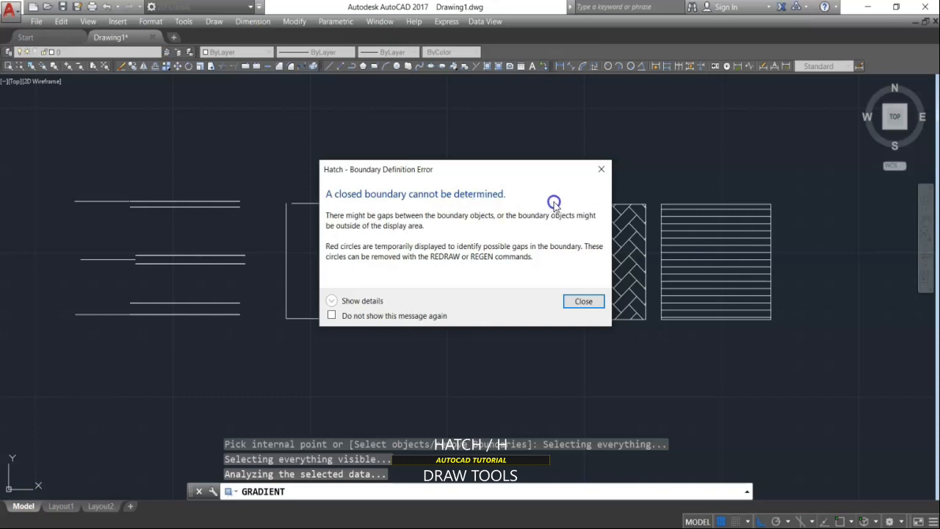
pyautogui.click(596, 173)
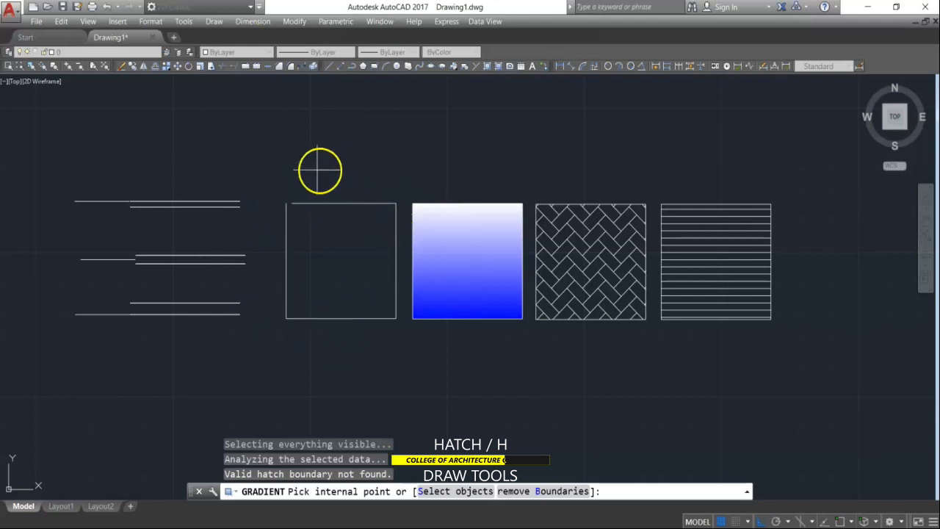
pyautogui.scroll(4, 271, 199)
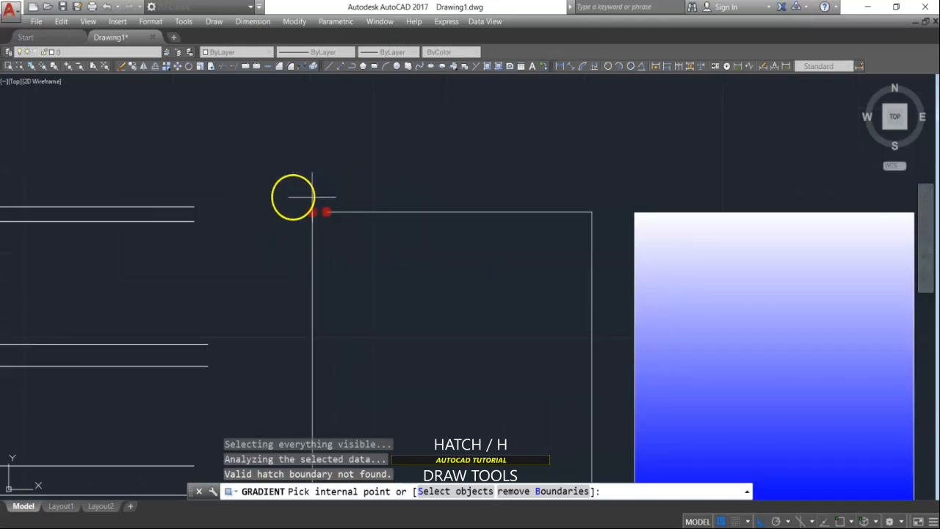
pyautogui.scroll(2, 334, 213)
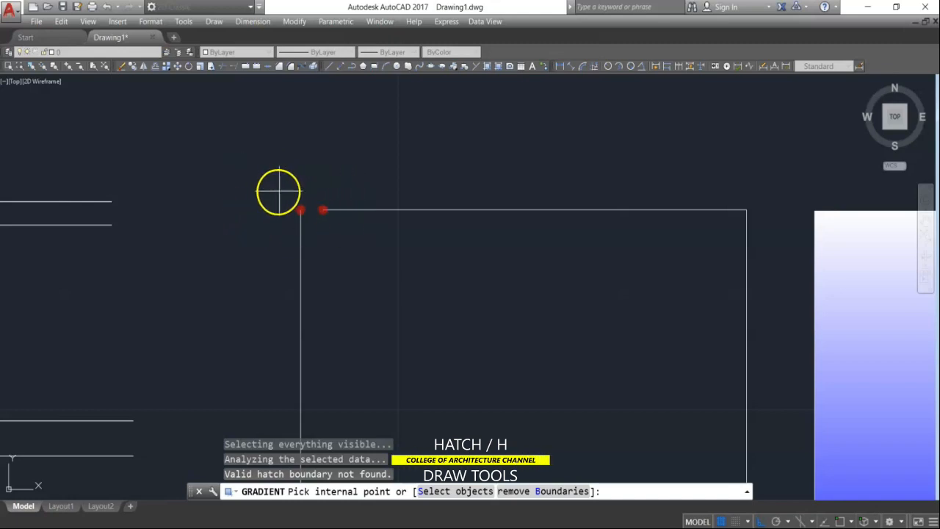
pyautogui.press('Escape')
pyautogui.press('Escape')
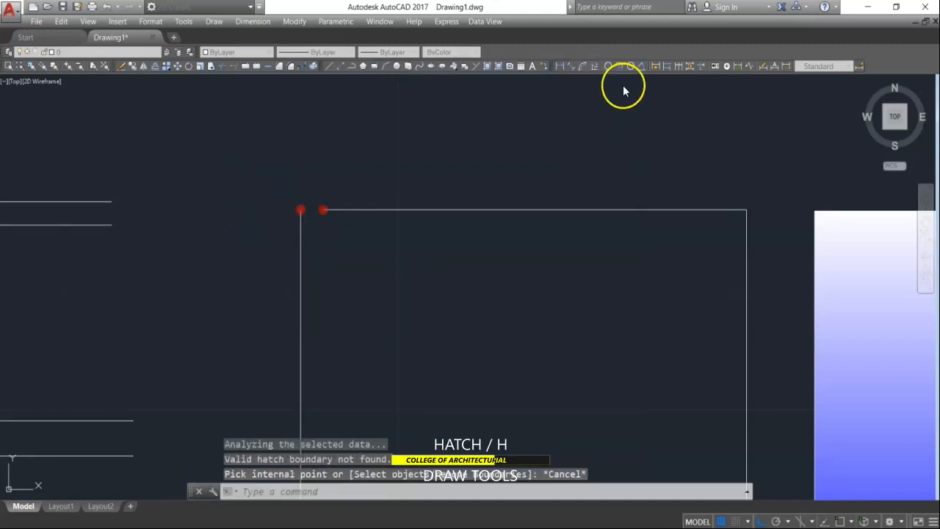
# Close the leftmost square by stretching the left endpoint of its top line to the upper end of its left side
pyautogui.scroll(-6, 443, 163)
pyautogui.scroll(4, 435, 164)
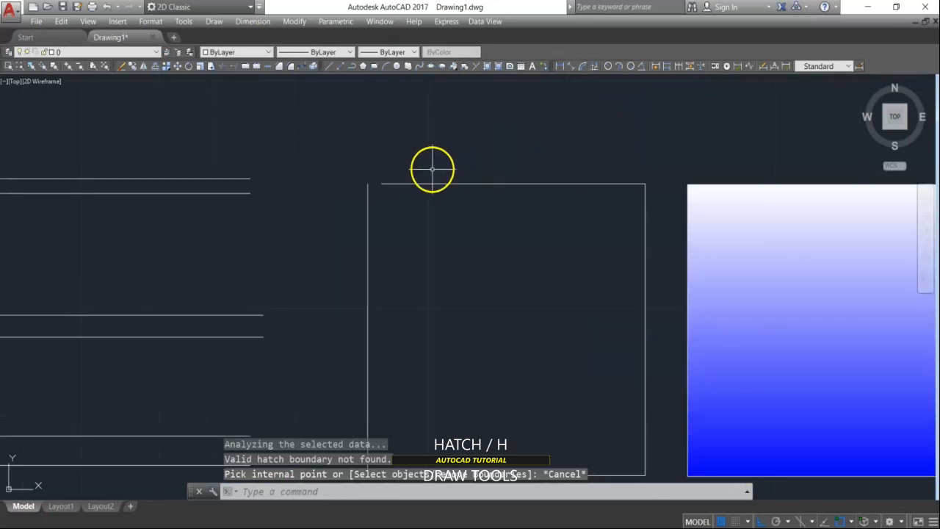
pyautogui.press('Escape')
pyautogui.click(390, 184)
pyautogui.click(387, 198)
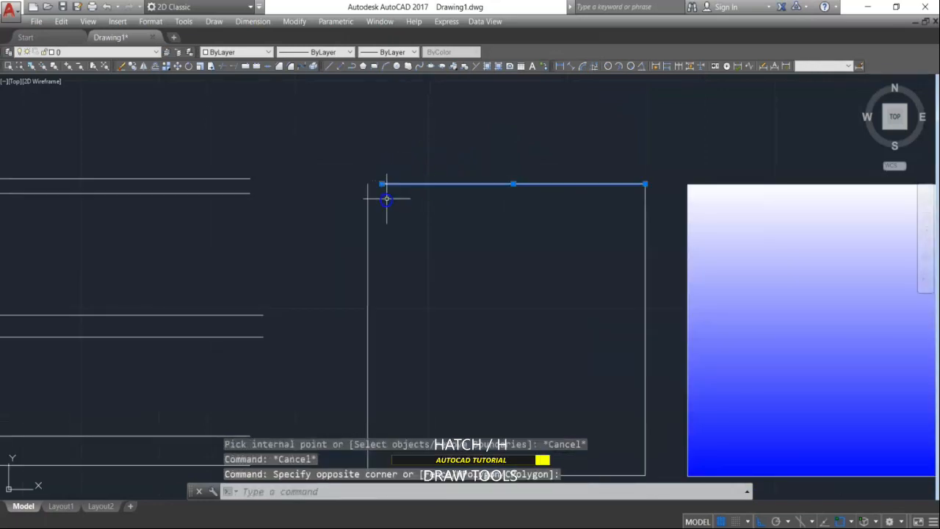
pyautogui.click(446, 176)
pyautogui.click(430, 211)
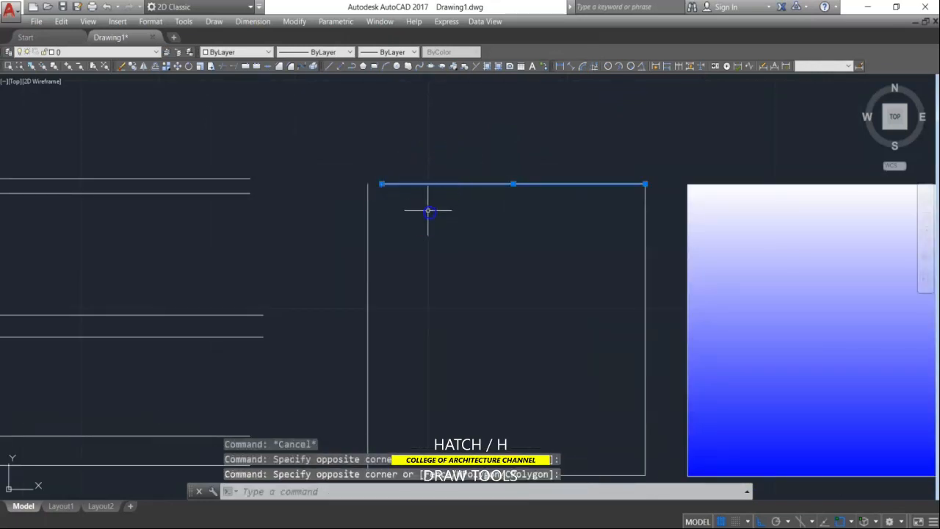
pyautogui.click(451, 146)
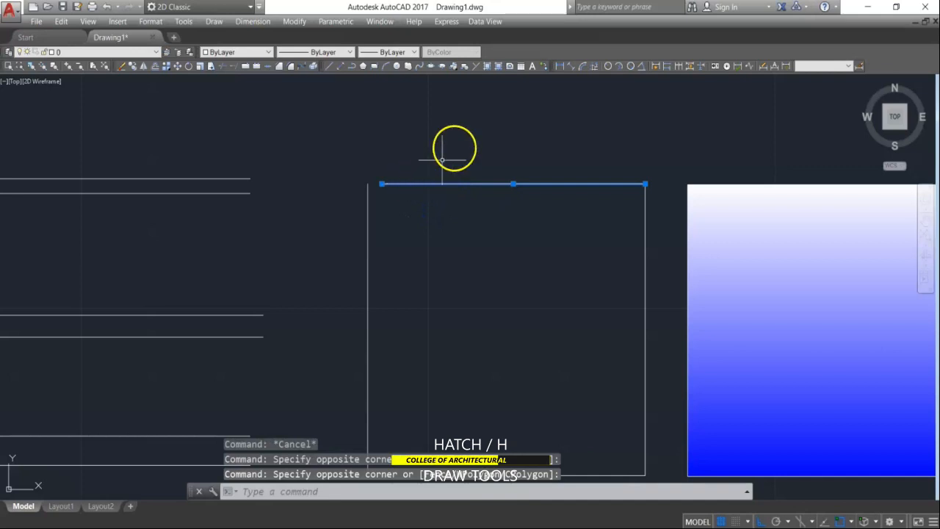
pyautogui.click(382, 184)
pyautogui.click(381, 184)
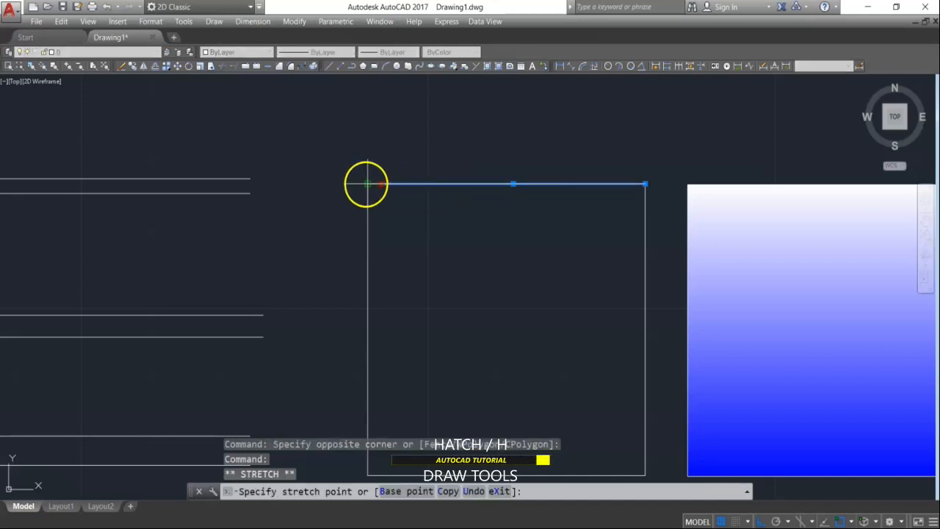
pyautogui.click(367, 183)
pyautogui.scroll(-2, 387, 182)
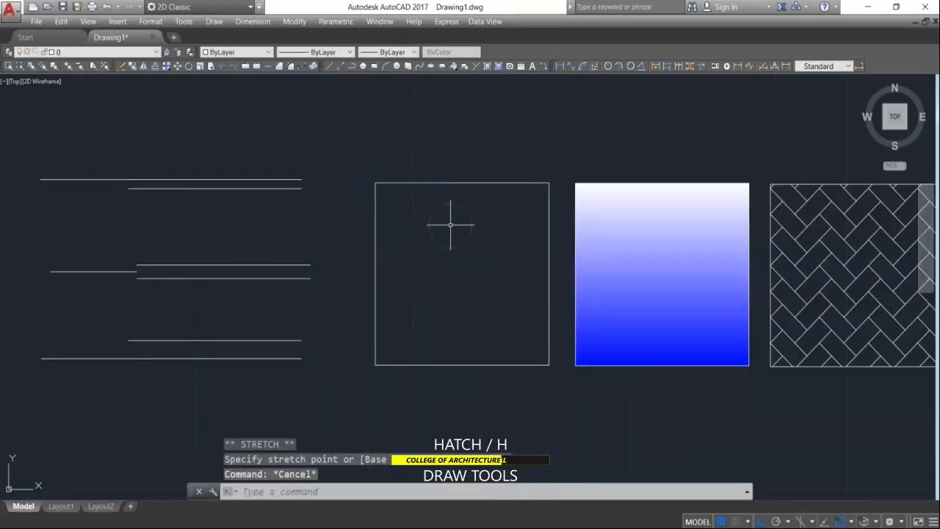
# Start a hatch and switch it to a two-color gradient of blue and yellow
pyautogui.click(318, 493)
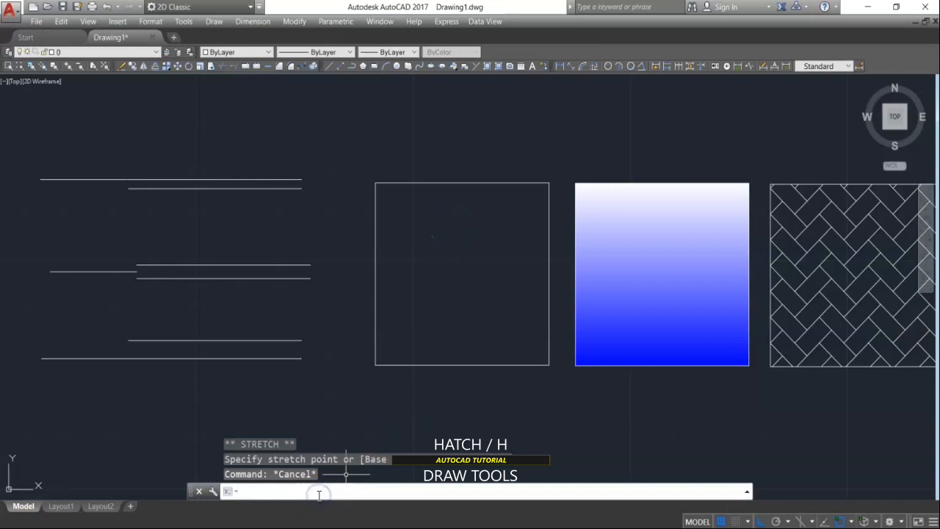
pyautogui.write('H')
pyautogui.press('Return')
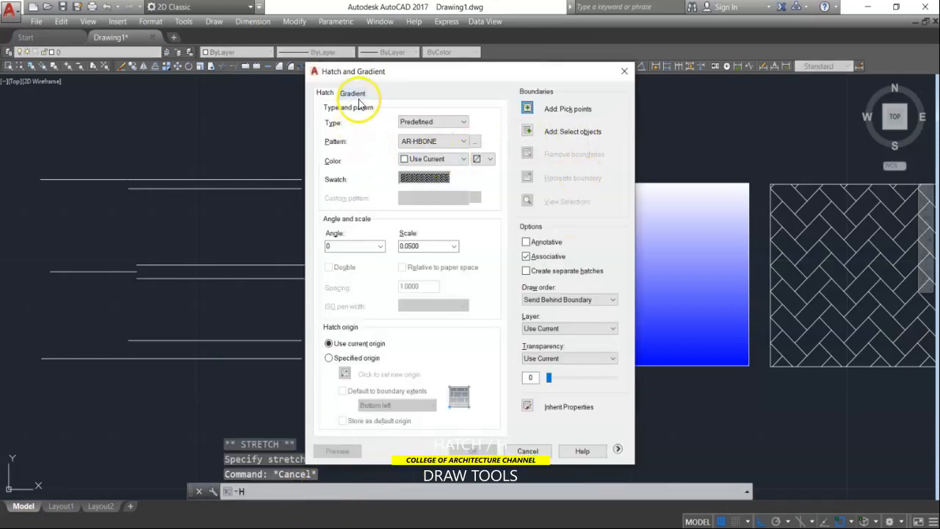
pyautogui.click(353, 94)
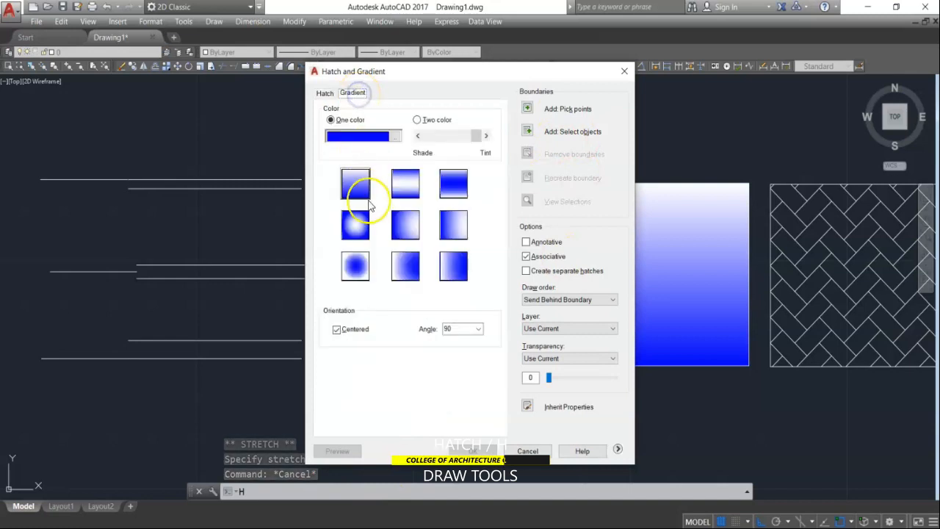
pyautogui.click(417, 120)
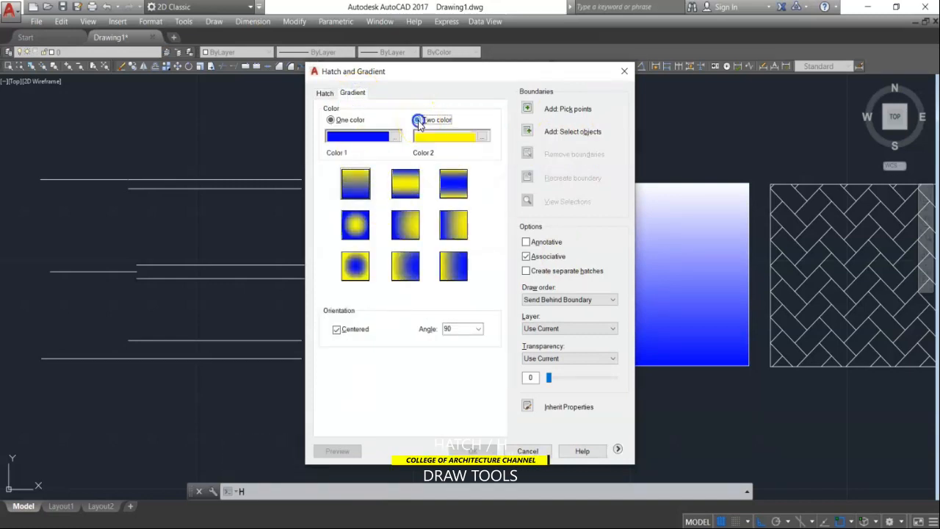
pyautogui.click(453, 139)
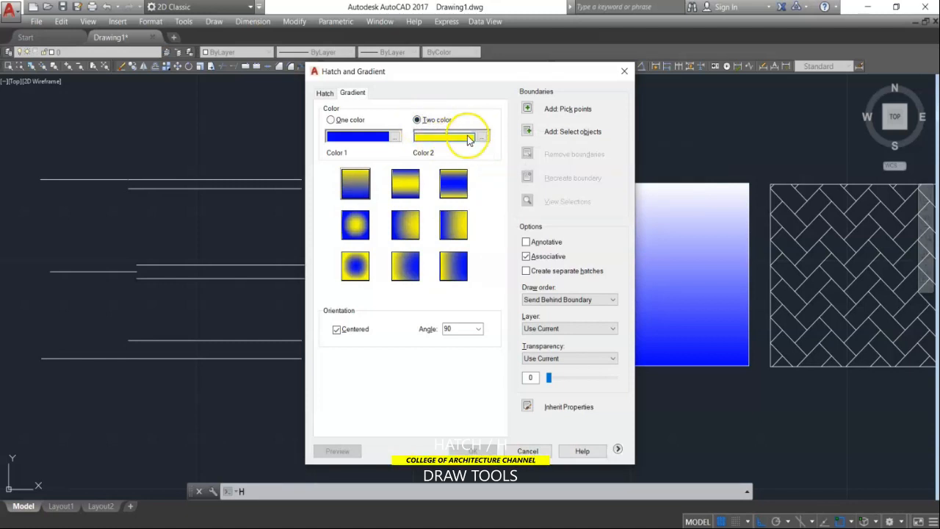
# Set the leftmost square as the boundary by an internal point and apply the two-color gradient
pyautogui.click(529, 108)
pyautogui.click(460, 244)
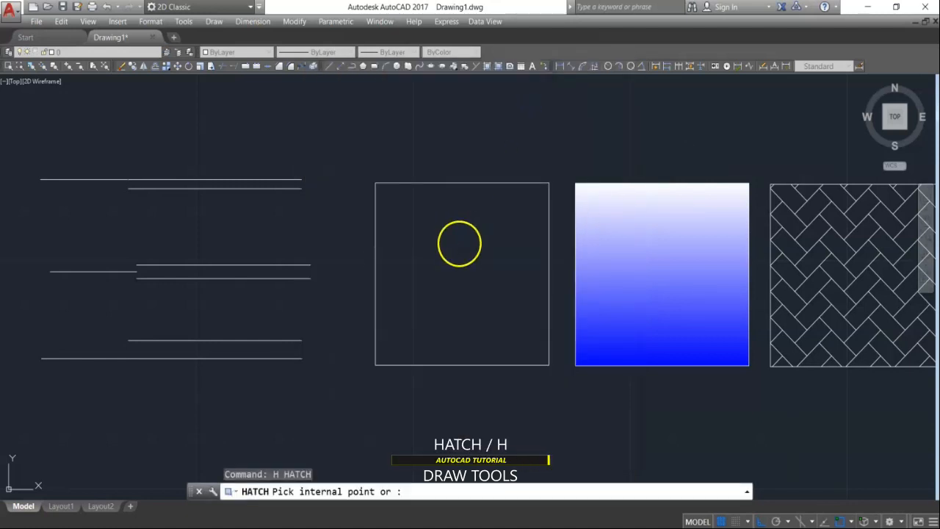
pyautogui.click(457, 244)
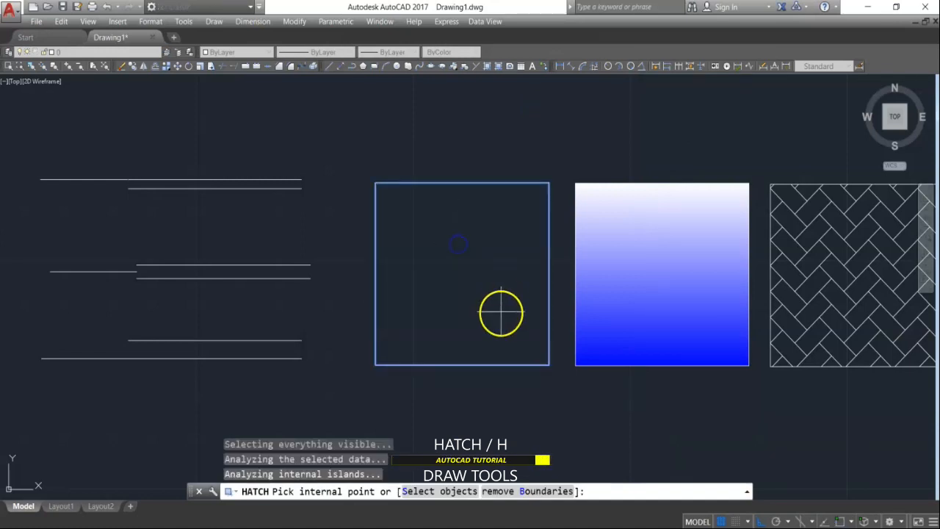
pyautogui.press('Return')
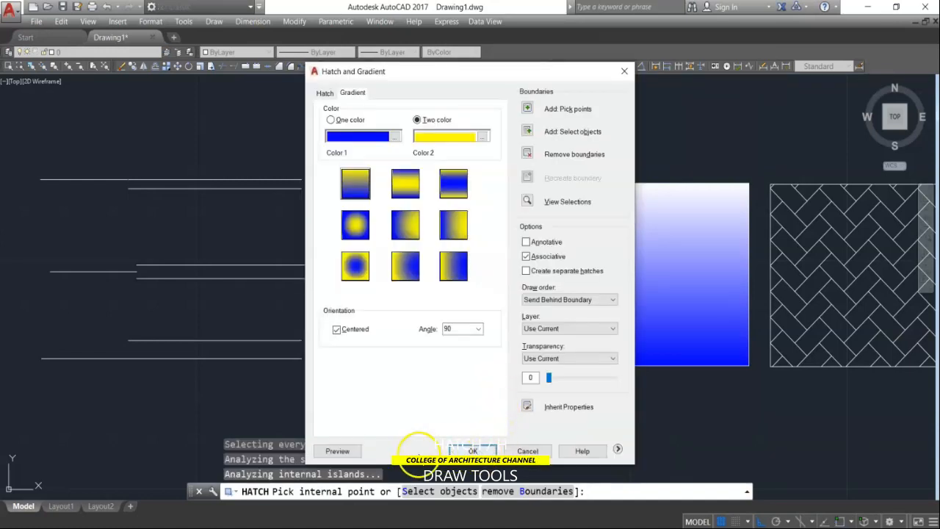
pyautogui.click(472, 451)
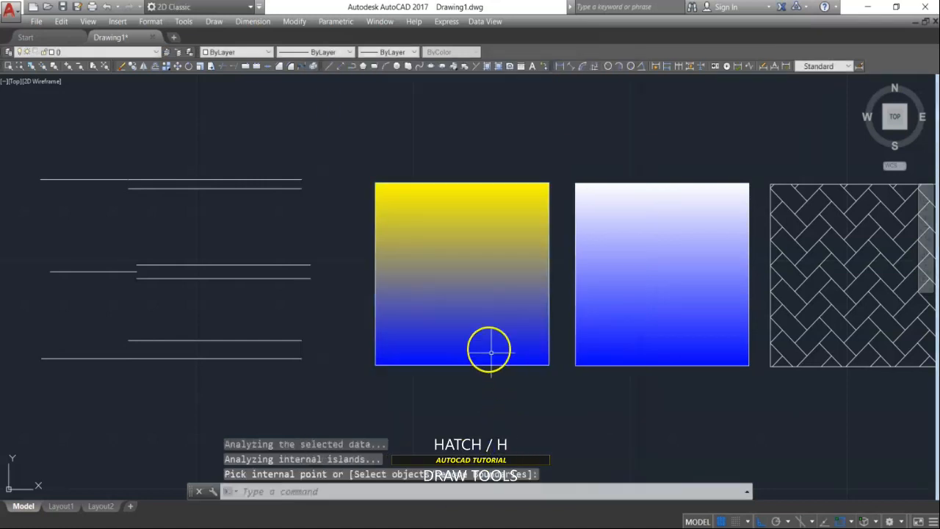
# Draw a closed rectangle 0.6 wide and 1.2 high from four separate lines in the empty area above the squares
pyautogui.scroll(-2, 487, 348)
pyautogui.moveTo(733, 358); pyautogui.dragTo(577, 294, button='middle')
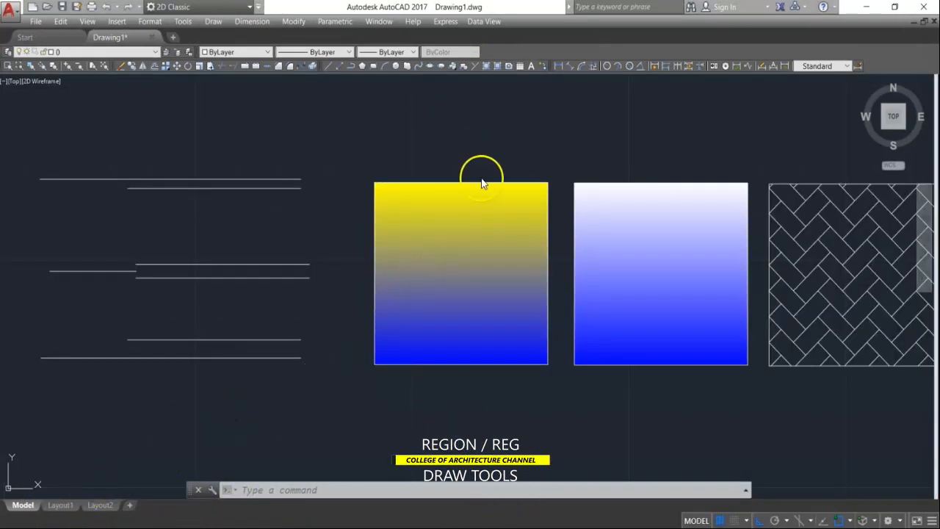
pyautogui.scroll(-2, 482, 184)
pyautogui.moveTo(507, 187)
pyautogui.mouseDown(button='middle')
pyautogui.moveTo(448, 357)
pyautogui.moveTo(443, 345)
pyautogui.mouseUp(button='middle')
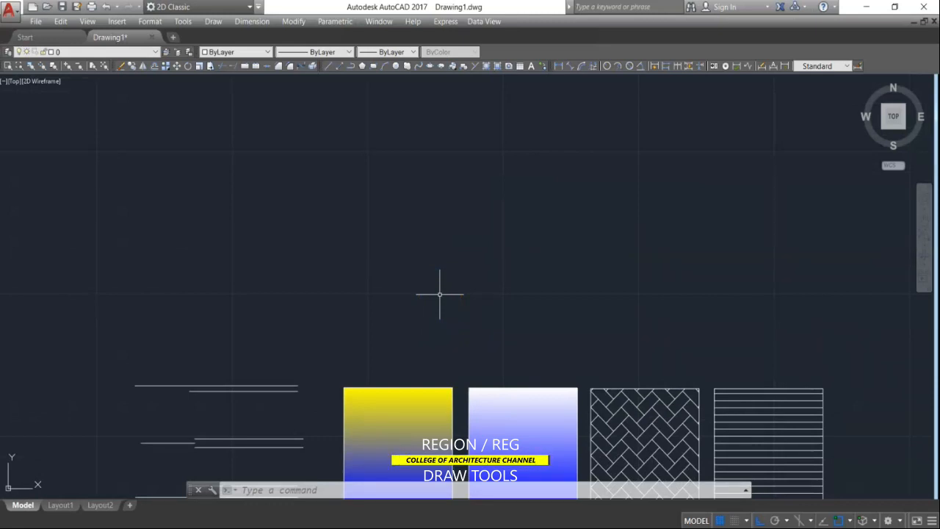
pyautogui.write('L')
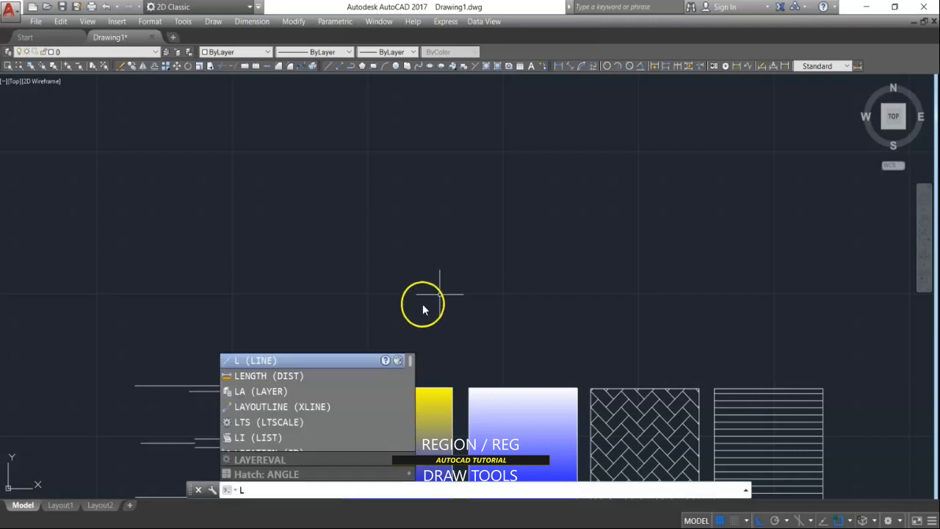
pyautogui.press('Return')
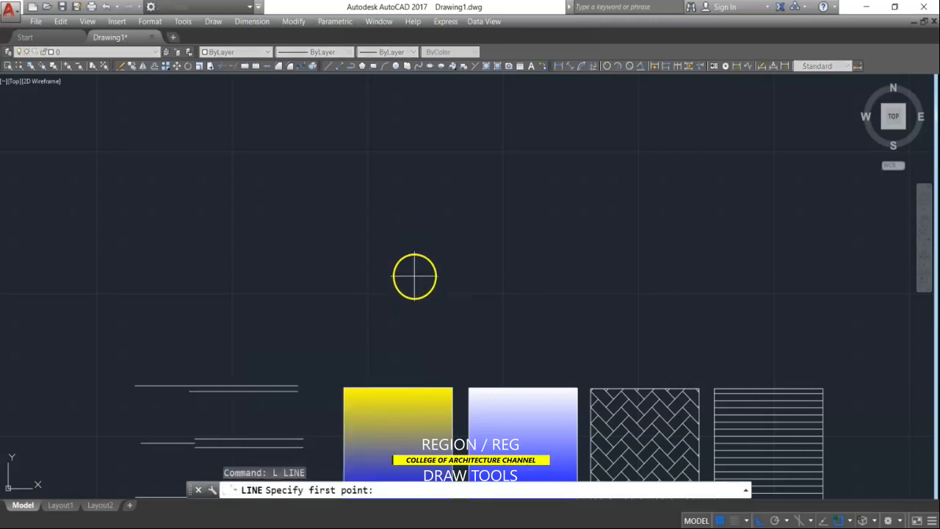
pyautogui.click(414, 272)
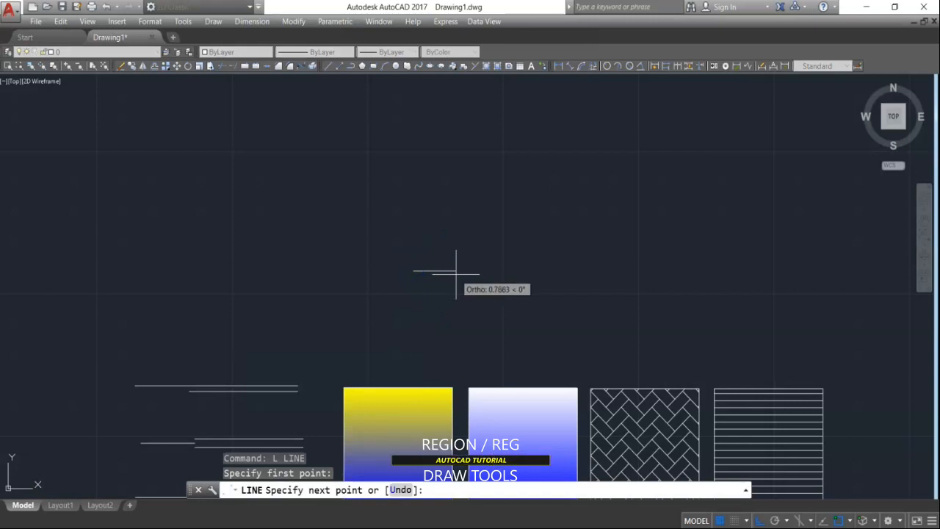
pyautogui.write('.6')
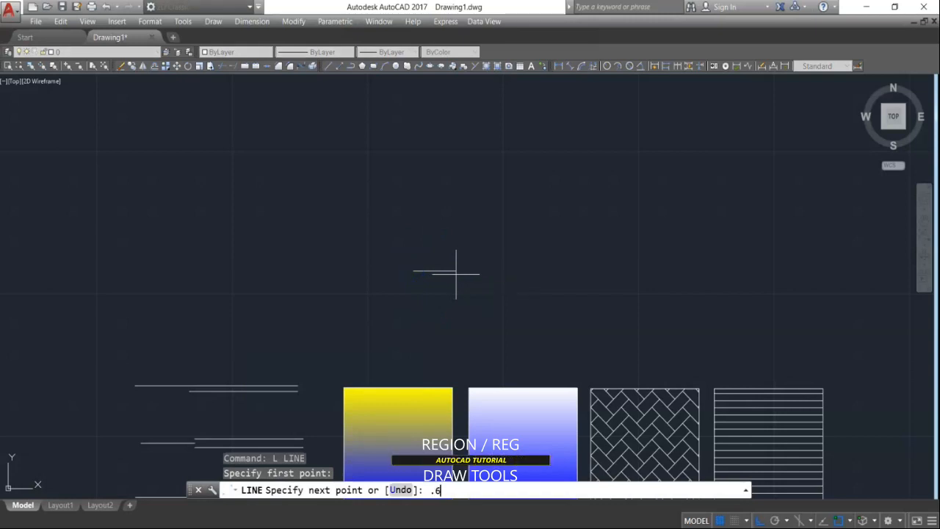
pyautogui.press('Return')
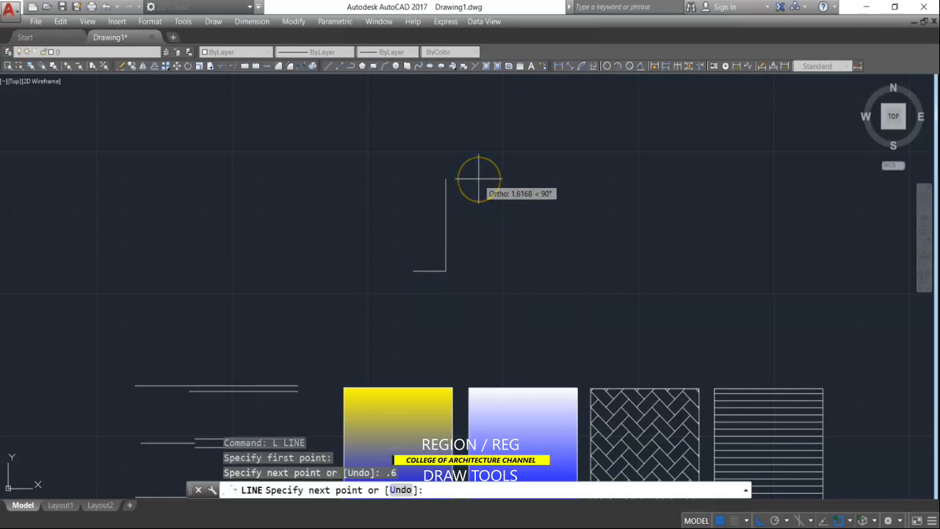
pyautogui.write('1.2')
pyautogui.press('Return')
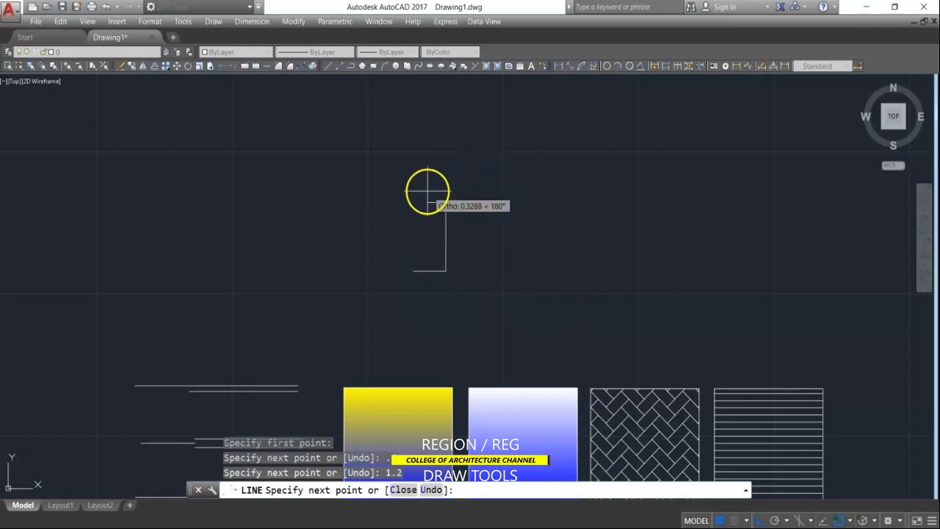
pyautogui.write('.6')
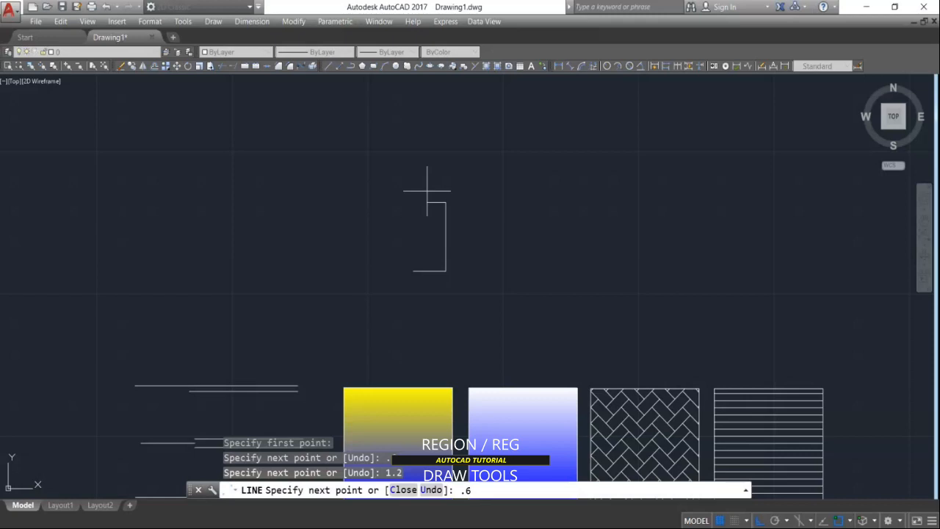
pyautogui.press('Return')
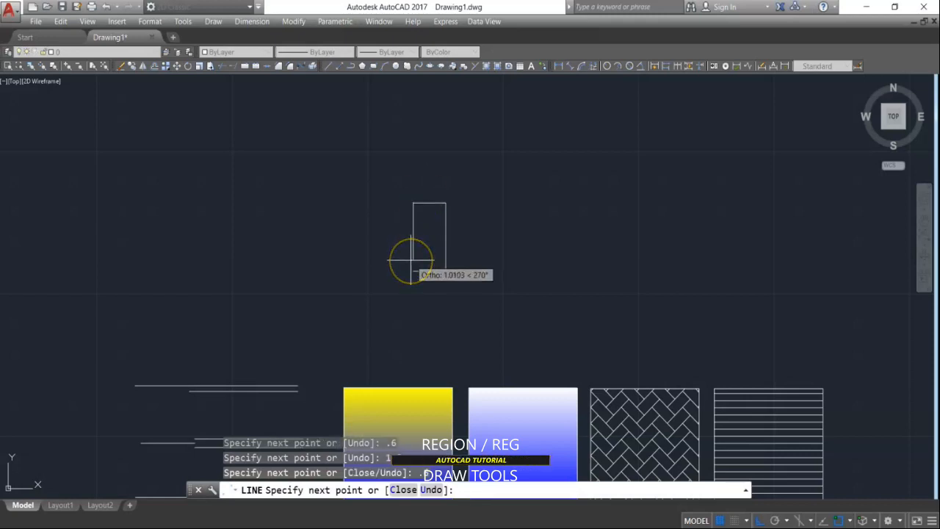
pyautogui.write('1.2')
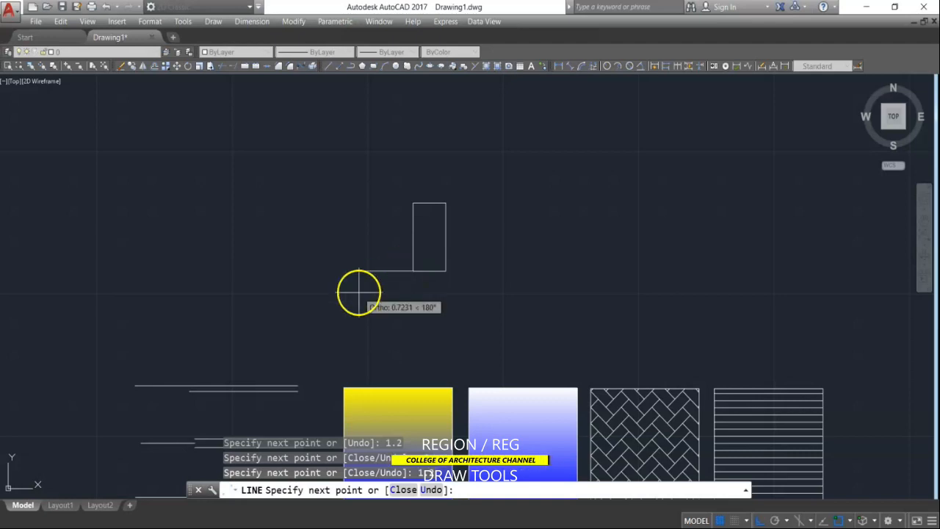
pyautogui.press('Escape')
# Select each of the rectangle's four sides one at a time to check whether they are separate lines
pyautogui.scroll(2, 454, 226)
pyautogui.scroll(2, 454, 226)
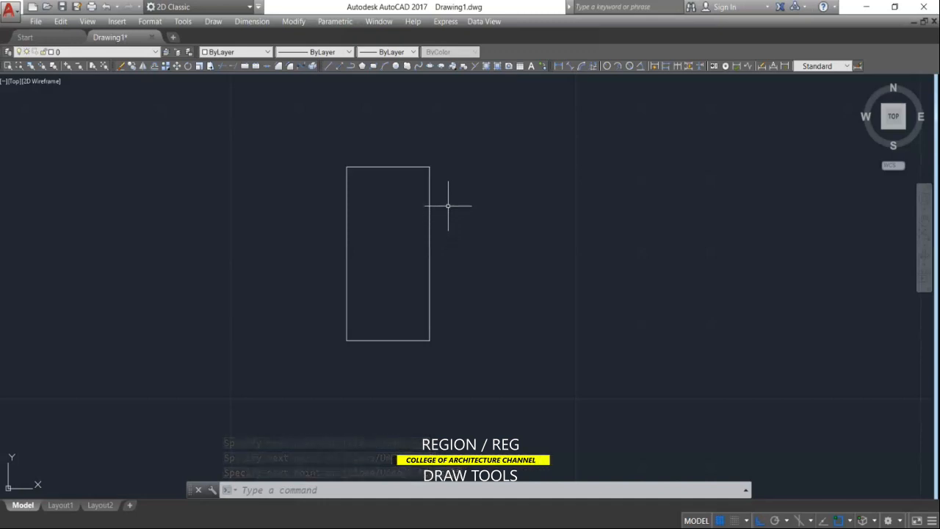
pyautogui.click(449, 206)
pyautogui.click(421, 221)
pyautogui.press('Escape')
pyautogui.click(406, 157)
pyautogui.click(402, 189)
pyautogui.press('Escape')
pyautogui.click(353, 216)
pyautogui.click(309, 248)
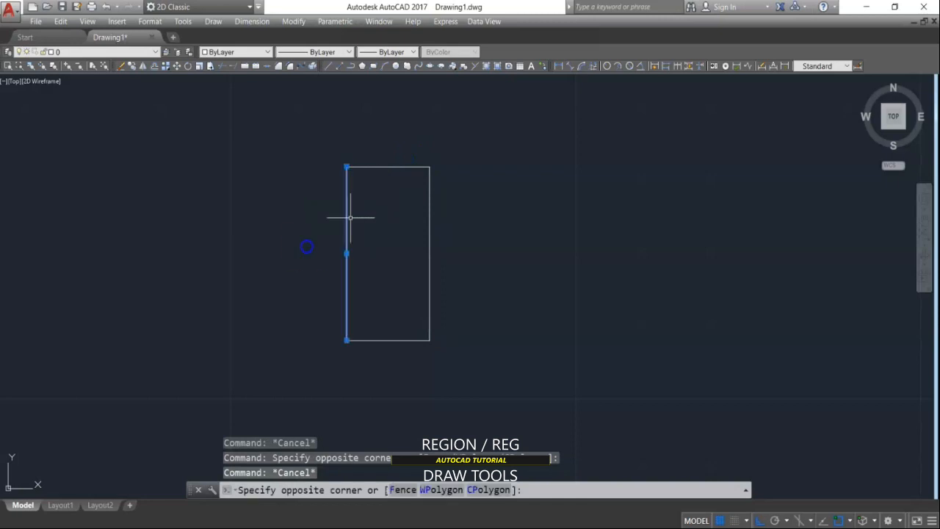
pyautogui.press('Escape')
pyautogui.click(393, 299)
pyautogui.click(375, 340)
pyautogui.press('Escape')
pyautogui.click(382, 326)
pyautogui.click(375, 349)
pyautogui.press('Escape')
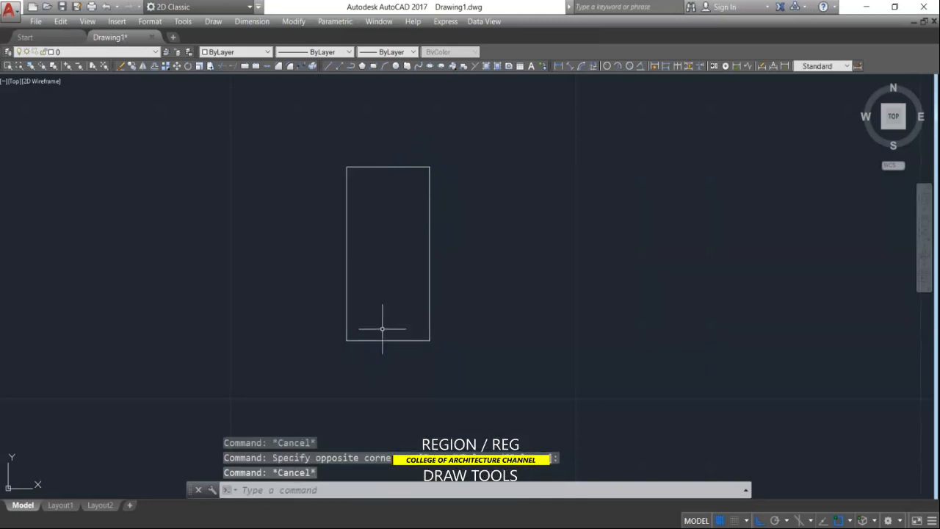
pyautogui.press('Escape')
pyautogui.click(391, 333)
pyautogui.click(384, 355)
pyautogui.press('Escape')
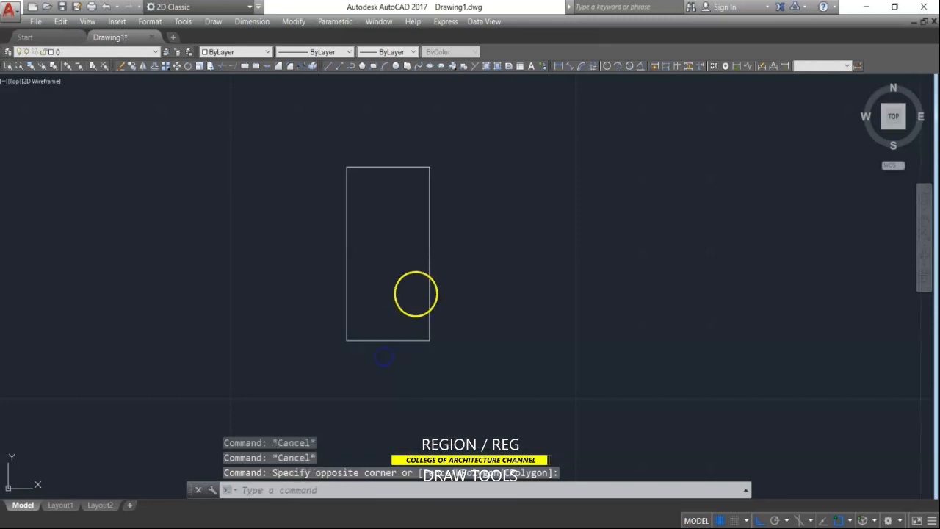
pyautogui.click(433, 266)
pyautogui.click(422, 274)
pyautogui.press('Escape')
pyautogui.click(398, 147)
pyautogui.click(390, 204)
pyautogui.press('Escape')
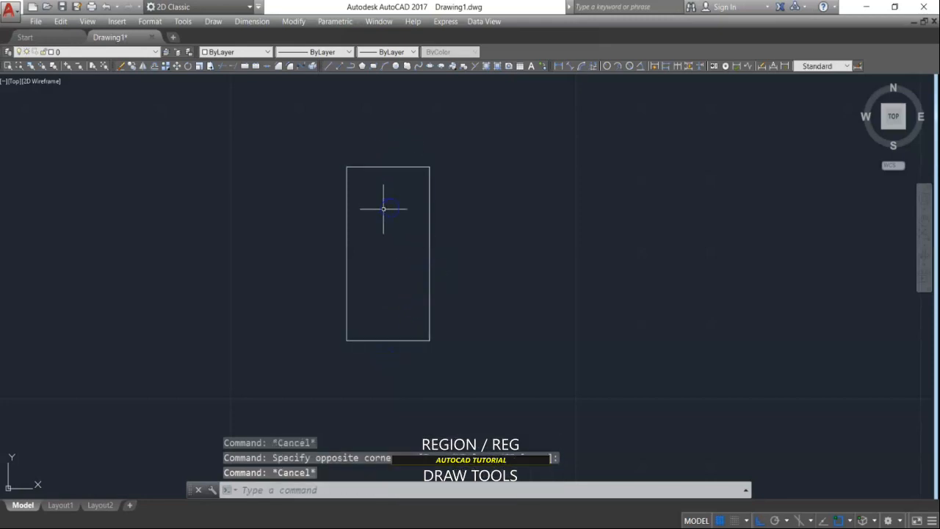
pyautogui.click(360, 244)
pyautogui.click(321, 254)
pyautogui.press('Escape')
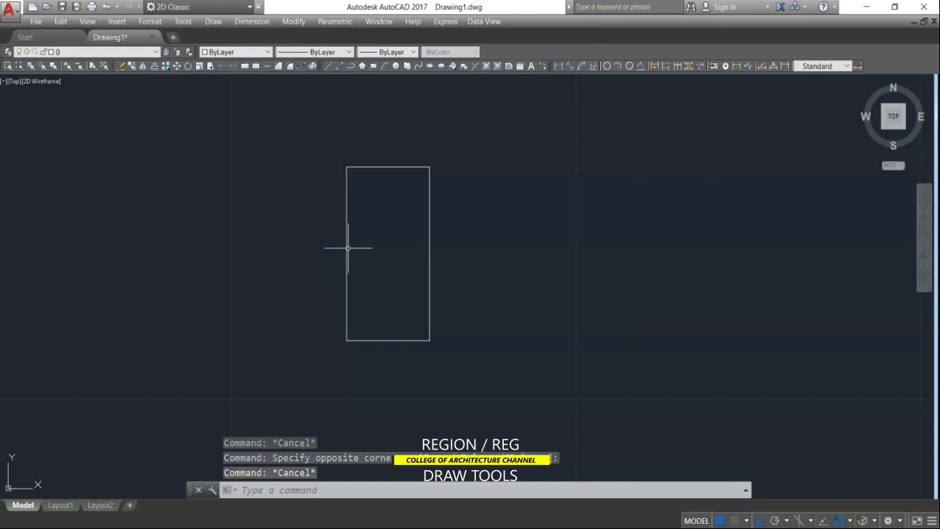
pyautogui.press('Escape')
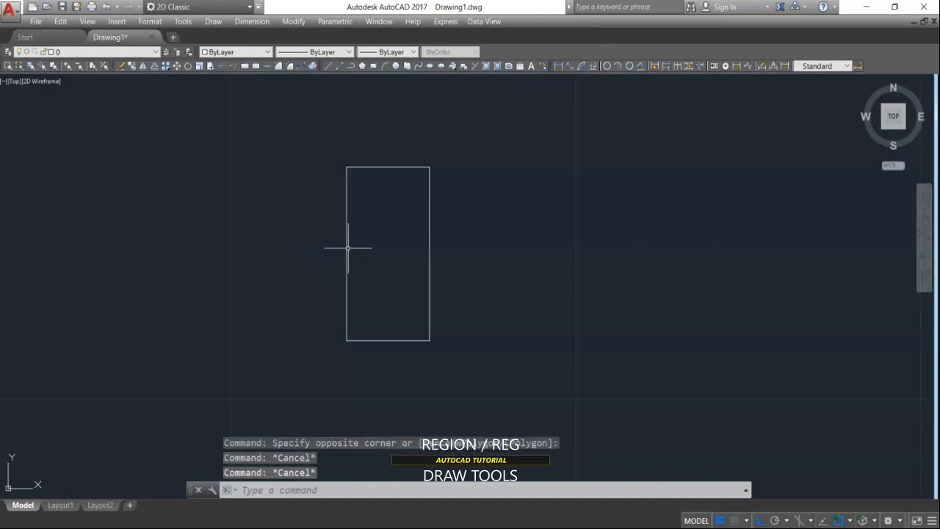
# Convert the four lines of the rectangle into a single region with the Region command
pyautogui.click(509, 66)
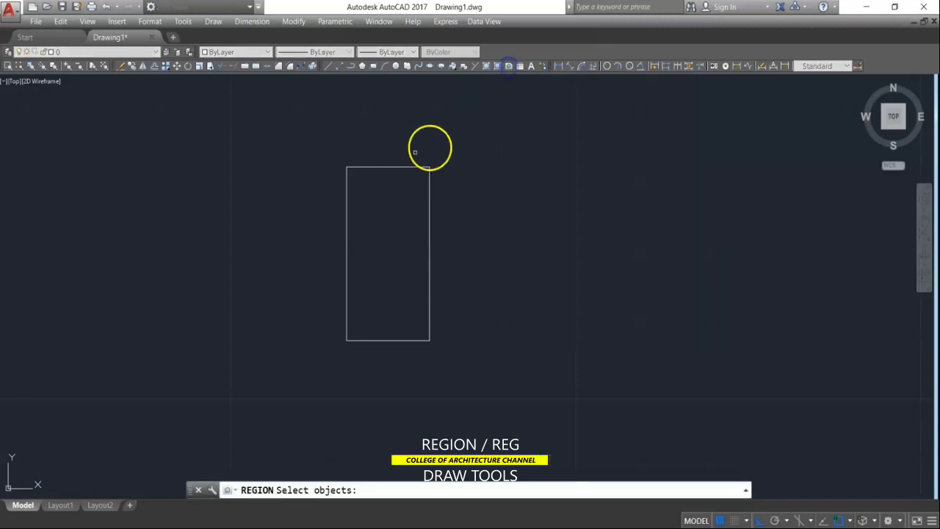
pyautogui.click(312, 125)
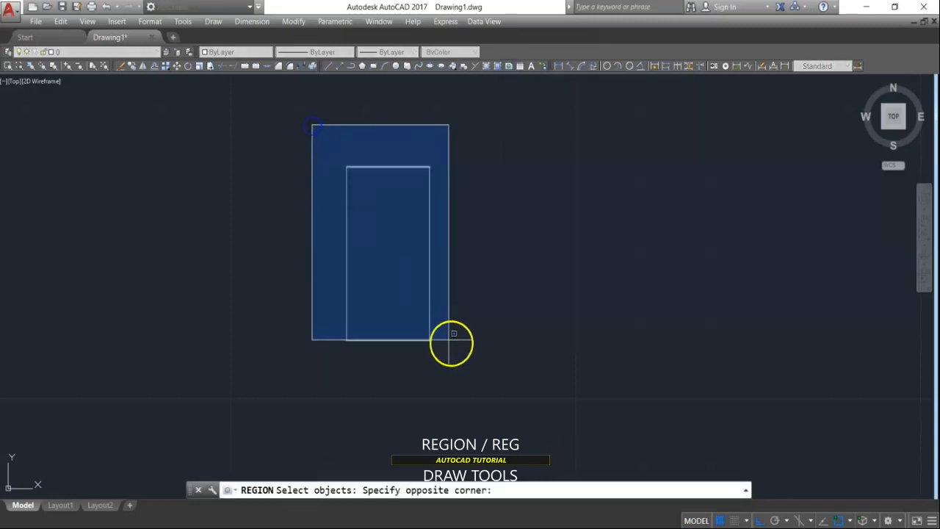
pyautogui.click(493, 396)
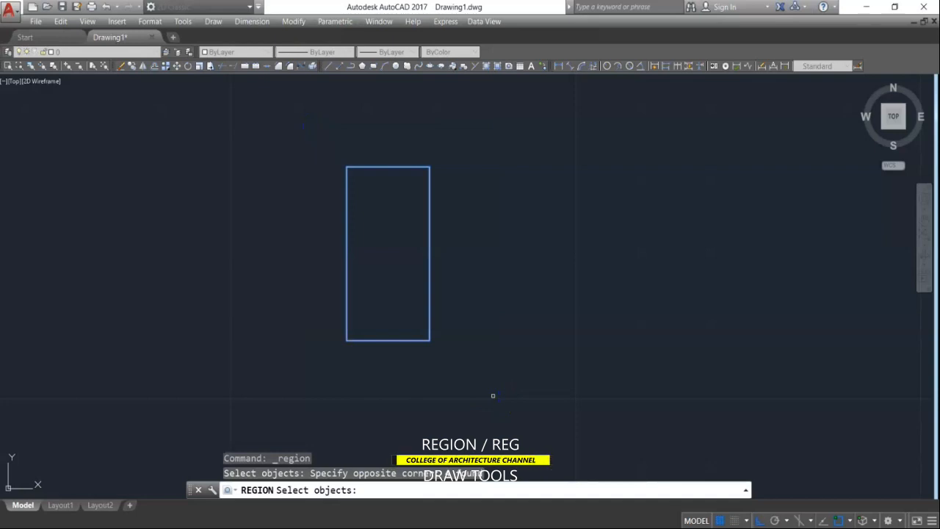
pyautogui.press('Return')
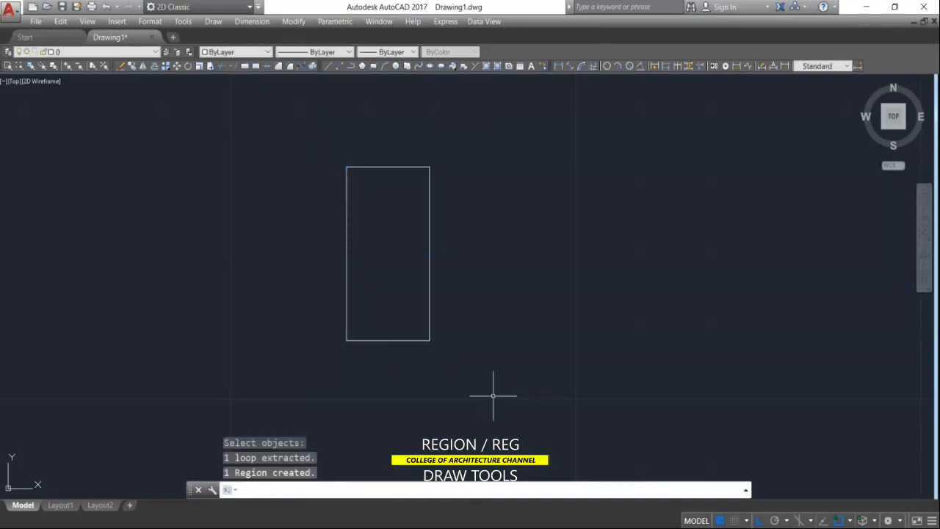
pyautogui.click(493, 396)
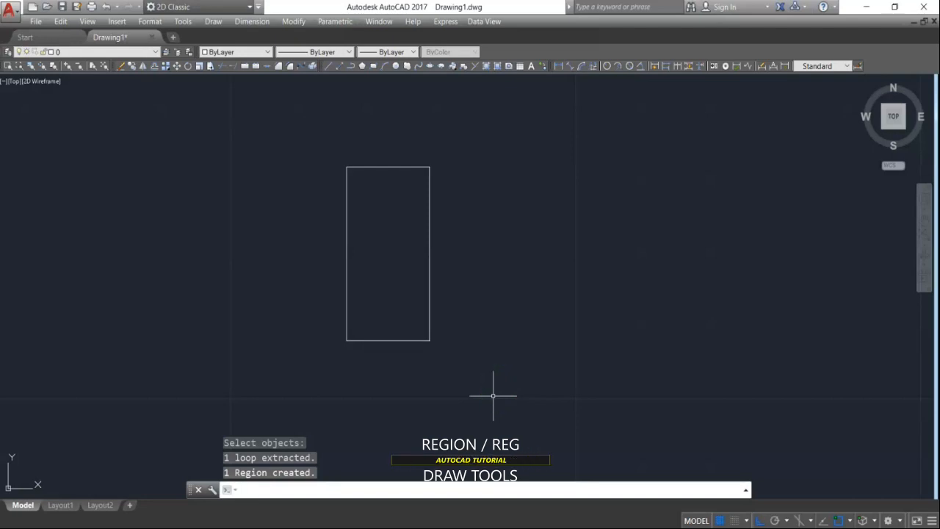
# Pick the new region by each of its sides in turn to check that it selects as one object
pyautogui.click(430, 252)
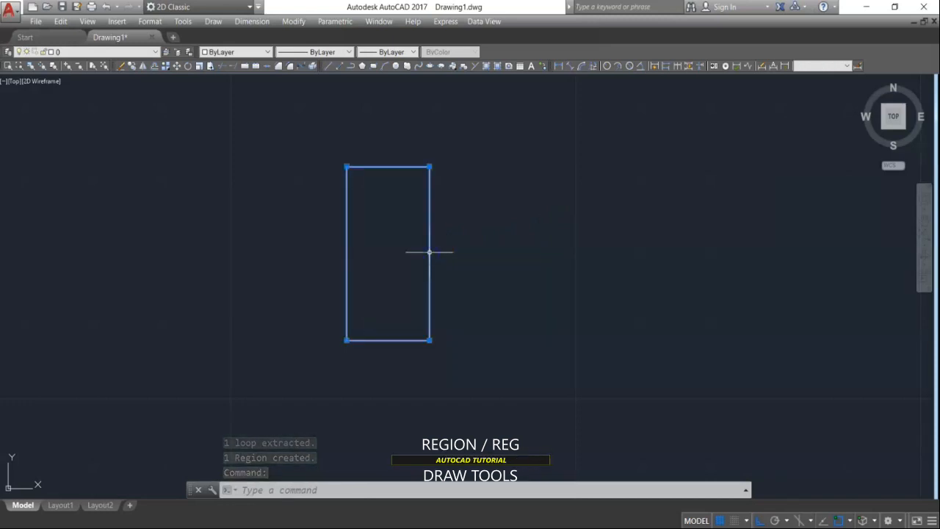
pyautogui.press('Escape')
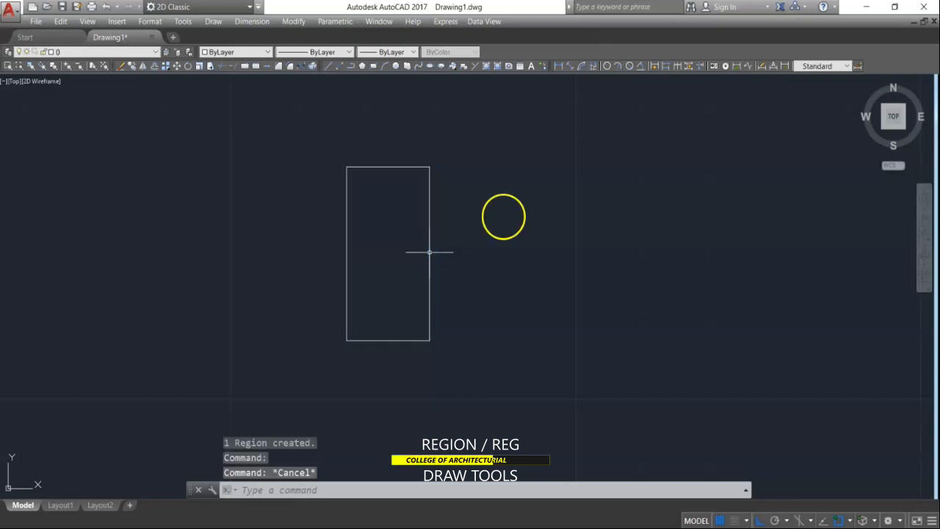
pyautogui.click(398, 167)
pyautogui.press('Escape')
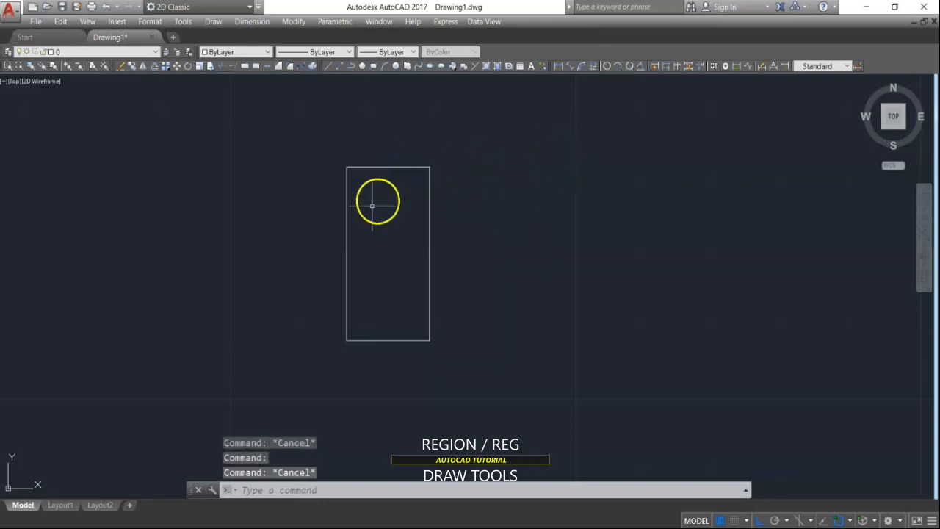
pyautogui.click(348, 247)
pyautogui.press('Escape')
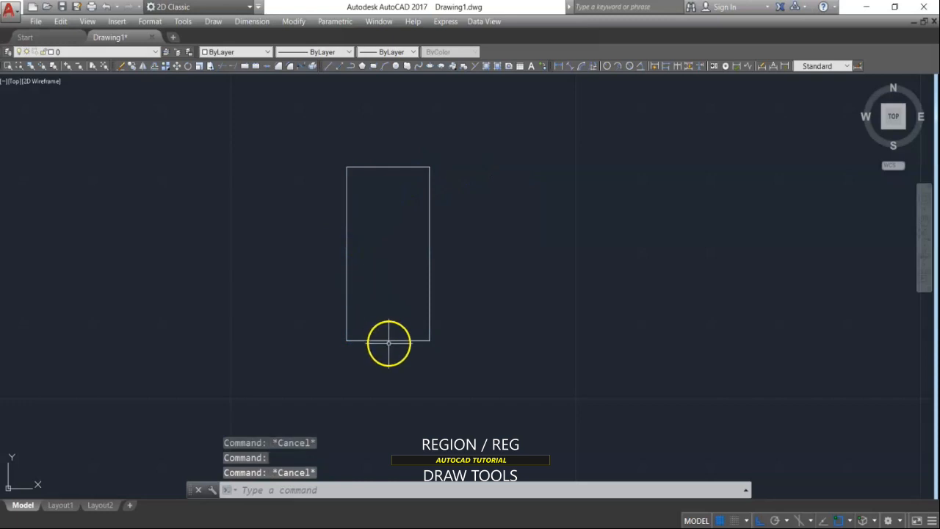
pyautogui.click(389, 341)
pyautogui.press('Escape')
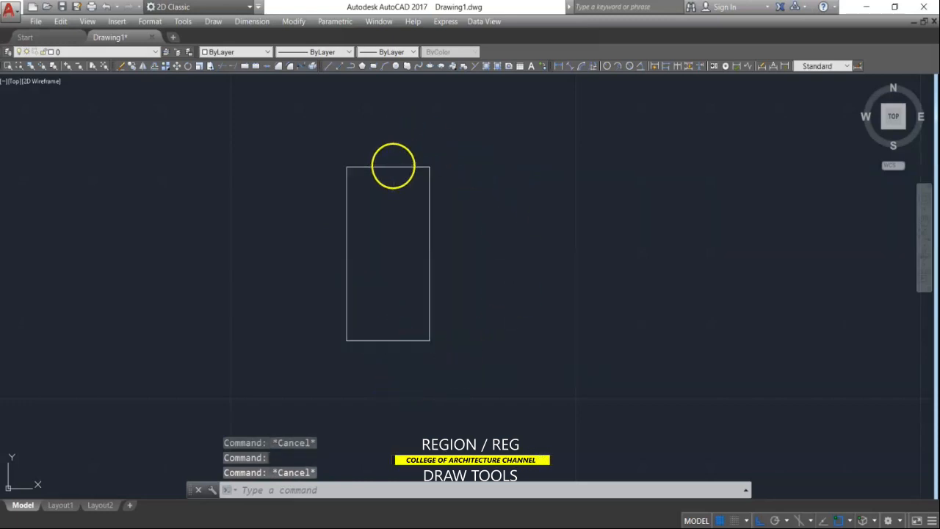
pyautogui.click(392, 167)
pyautogui.press('Escape')
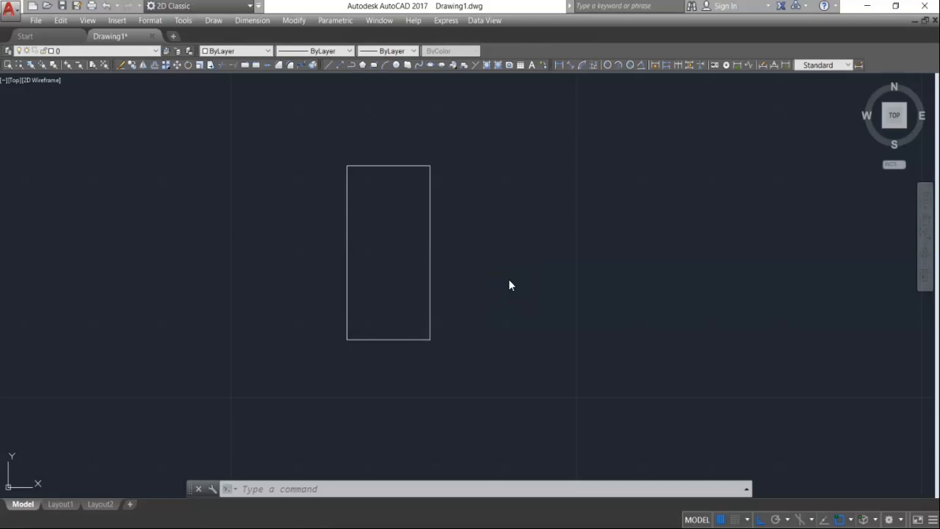
# Draw a rectangle by dimensions with length 0.6 and width 1.2, to the right of the region
pyautogui.click(318, 482)
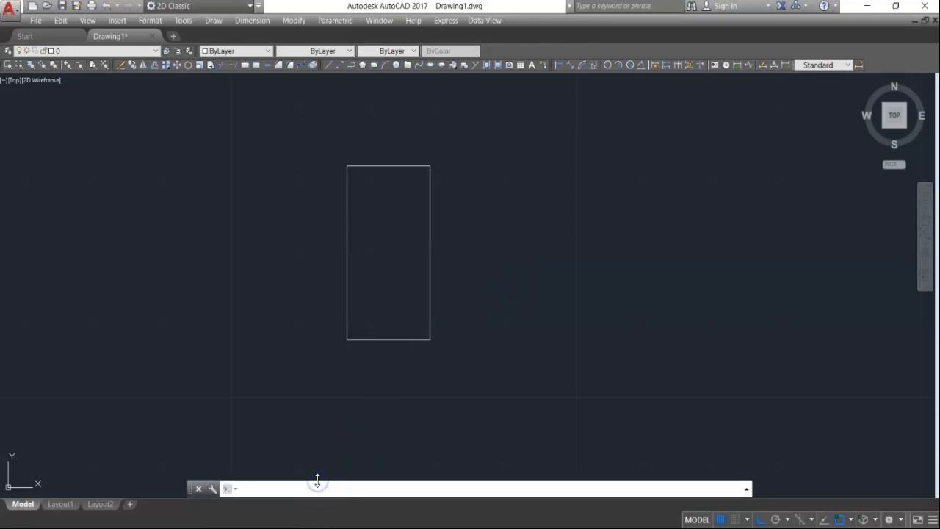
pyautogui.write('rec')
pyautogui.press('Return')
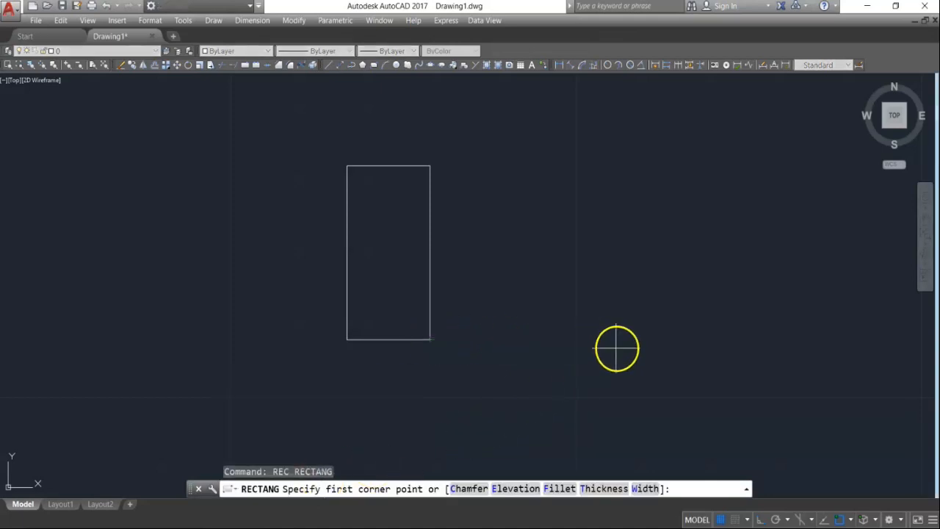
pyautogui.click(607, 339)
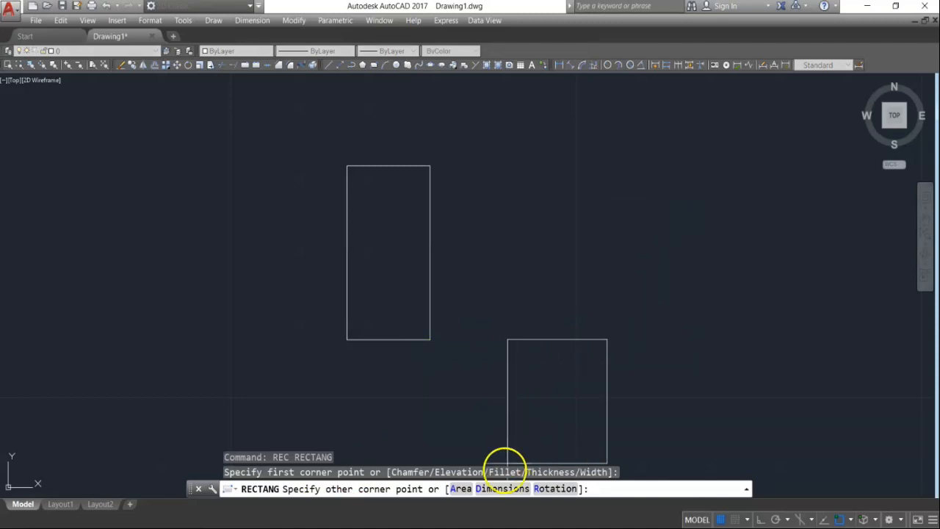
pyautogui.click(501, 488)
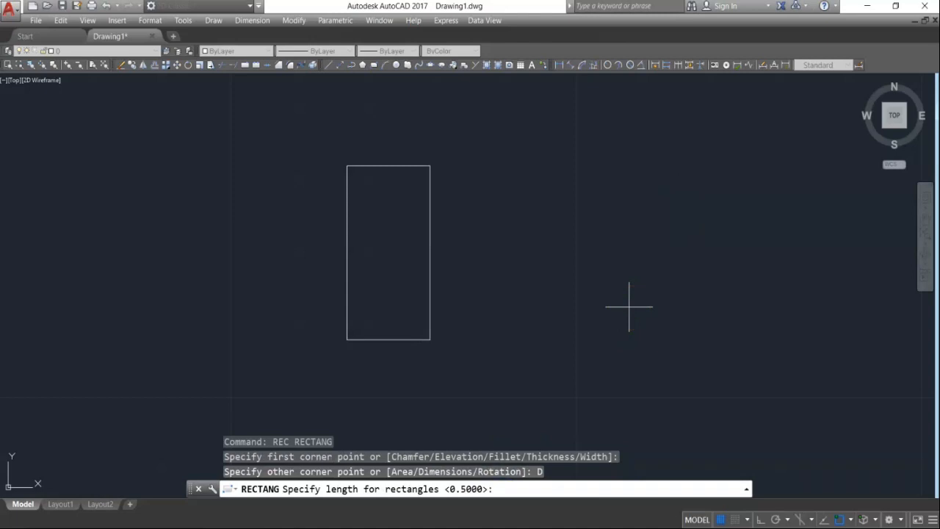
pyautogui.write('.6')
pyautogui.press('Return')
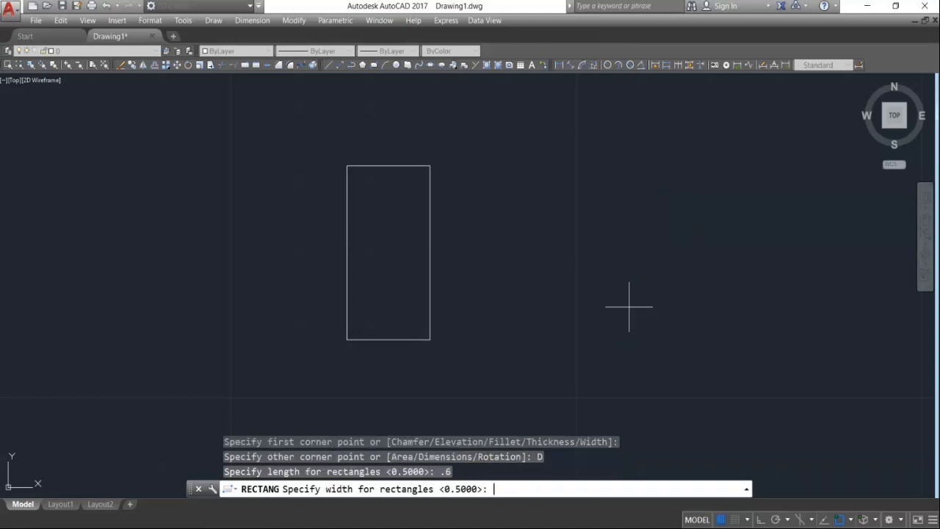
pyautogui.press('Return')
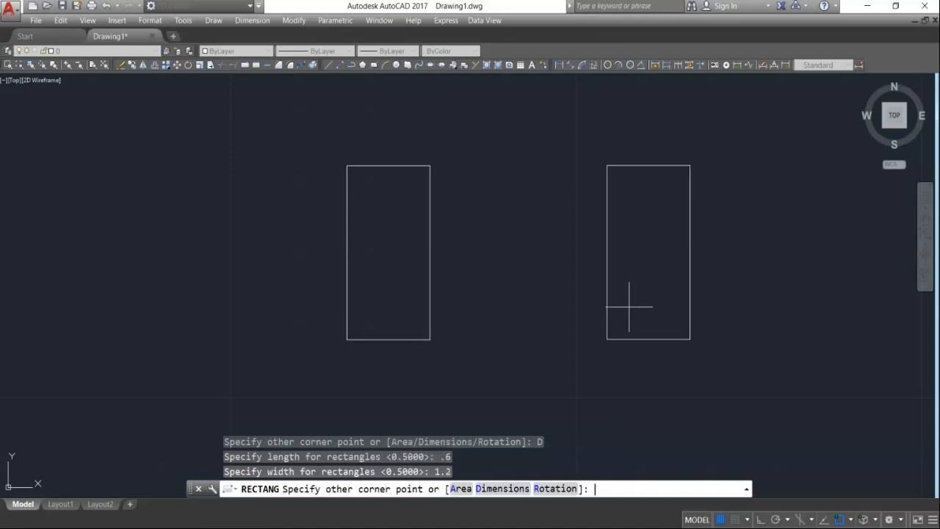
pyautogui.click(648, 233)
# Draw another rectangle to the right of the previous one, reusing length 0.6 and width 1.2
pyautogui.press('Return')
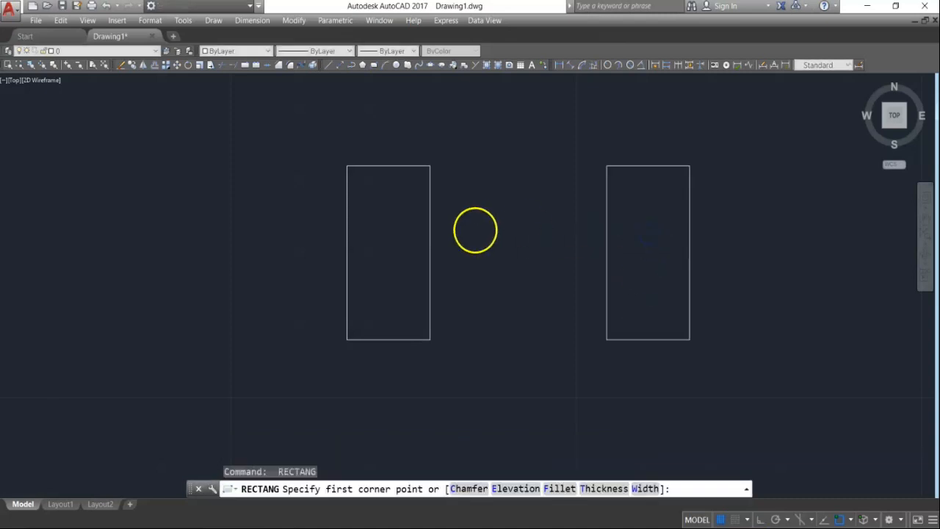
pyautogui.scroll(-5, 482, 227)
pyautogui.scroll(5, 598, 254)
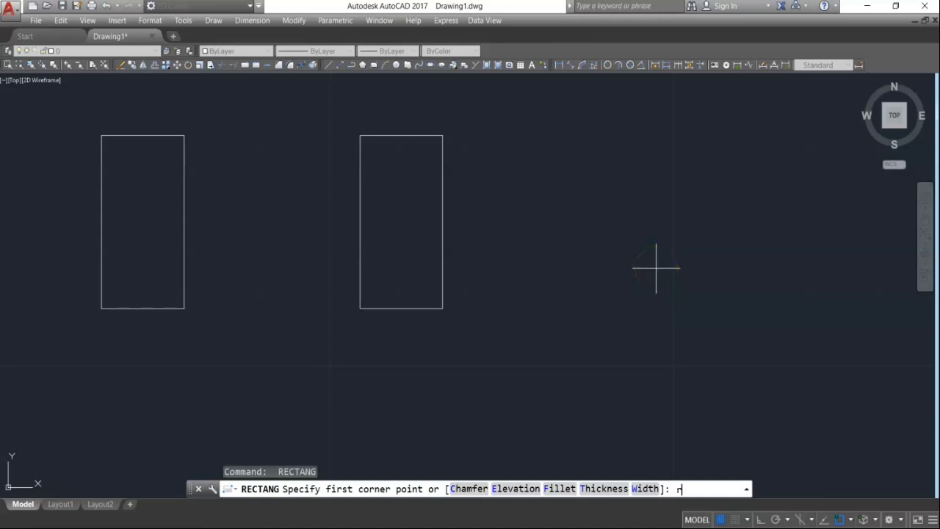
pyautogui.press('Return')
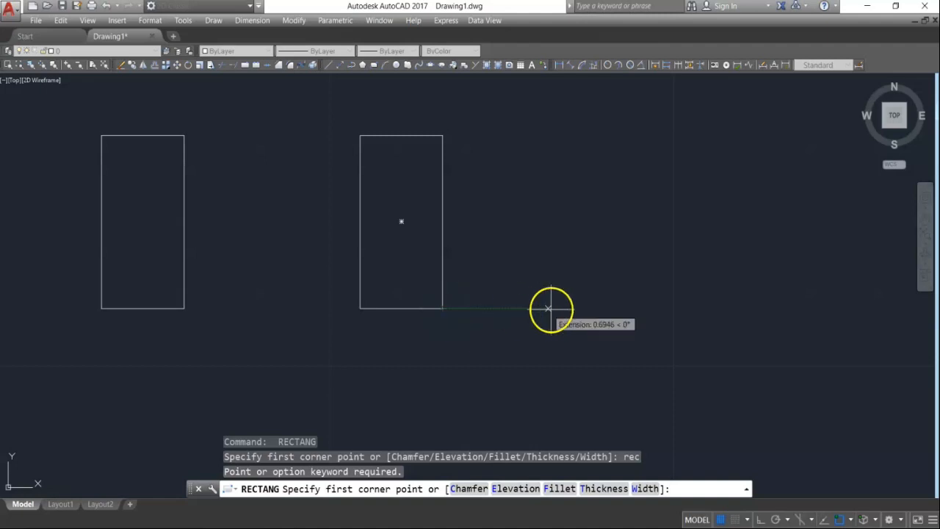
pyautogui.click(572, 308)
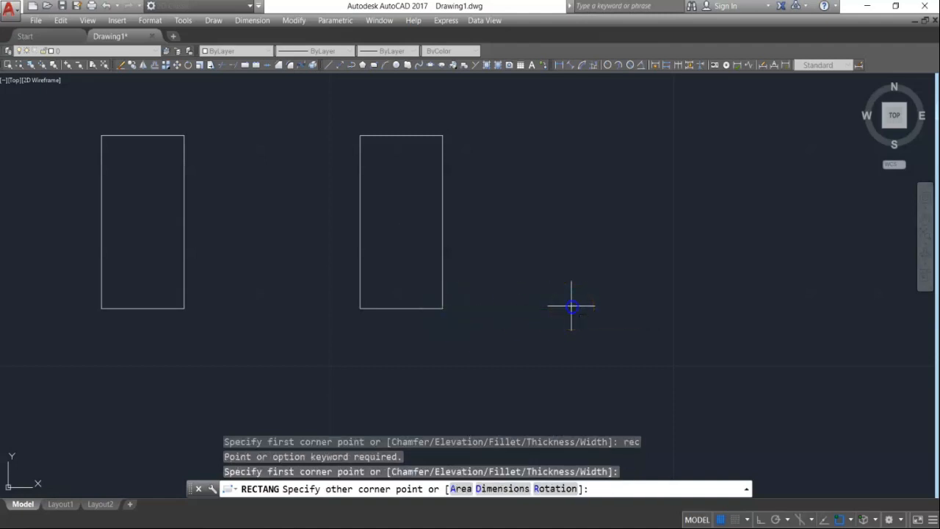
pyautogui.click(511, 493)
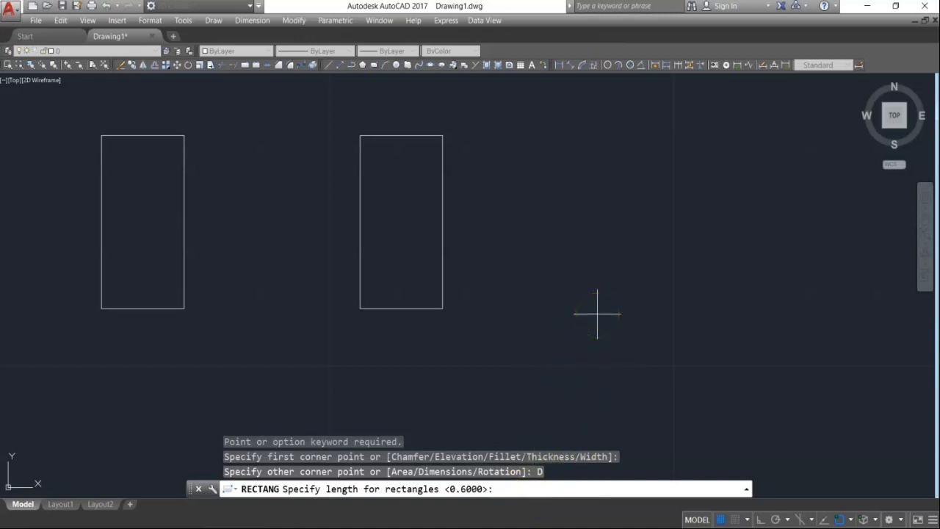
pyautogui.rightClick(615, 242)
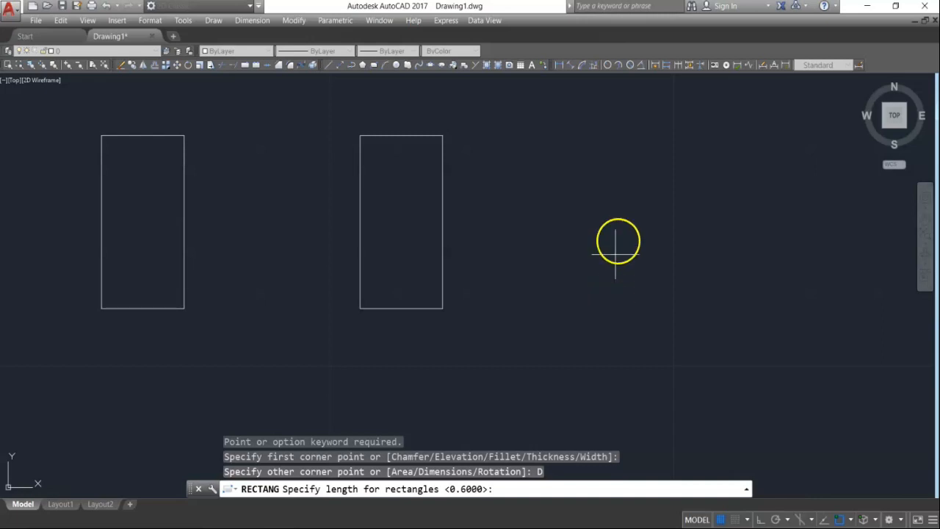
pyautogui.rightClick(629, 187)
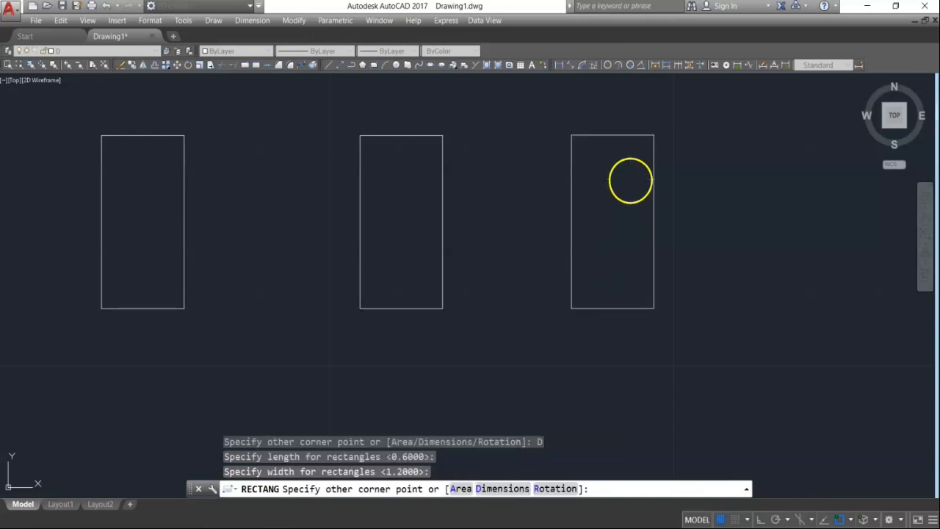
pyautogui.click(631, 180)
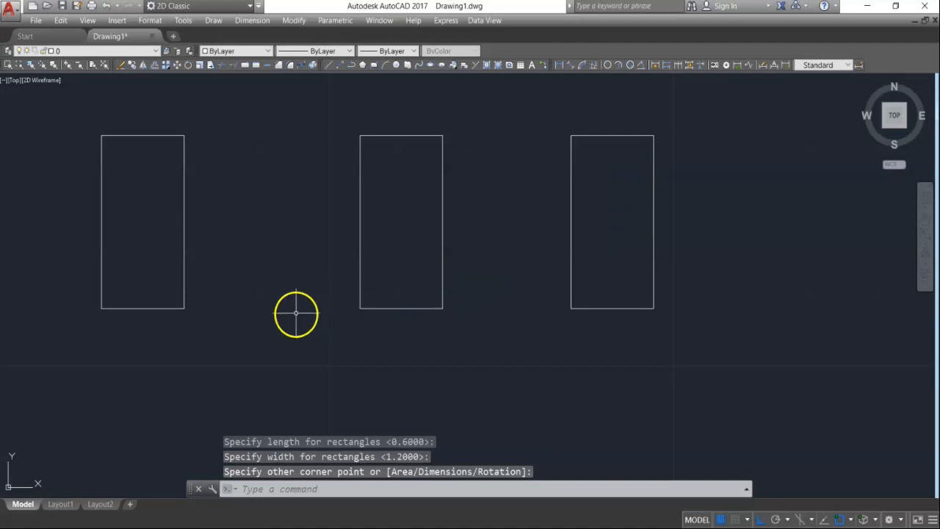
# Draw a rectangle by dimensions with length 0.5 and width 0.5, between the region and the first 0.6 by 1.2 rectangle
pyautogui.press('Return')
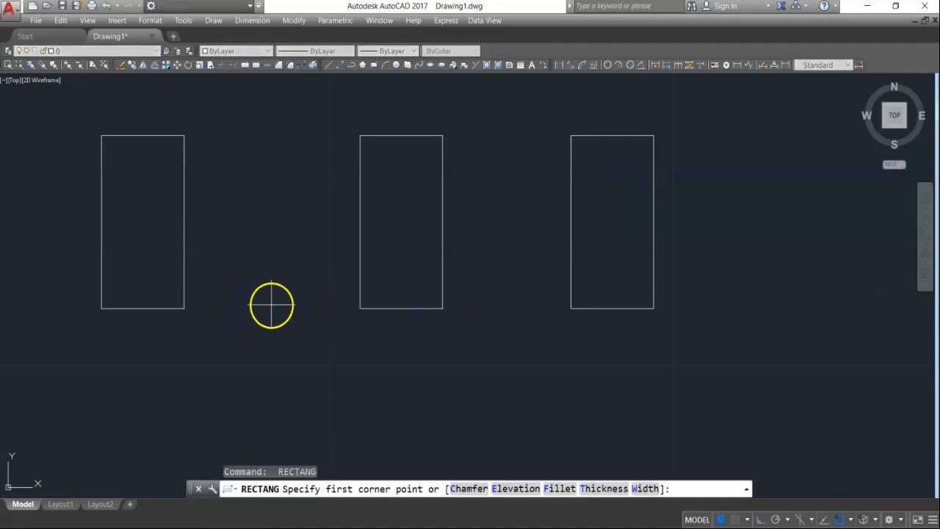
pyautogui.click(228, 304)
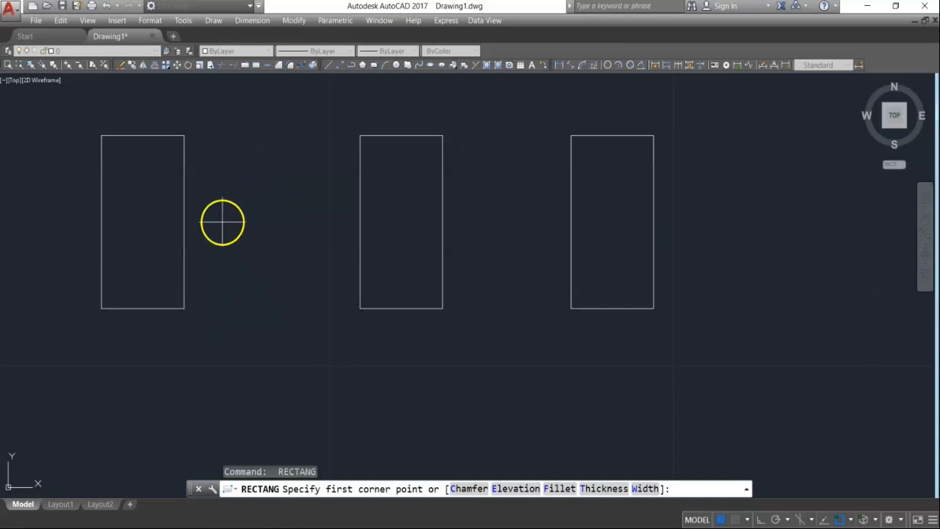
pyautogui.click(206, 184)
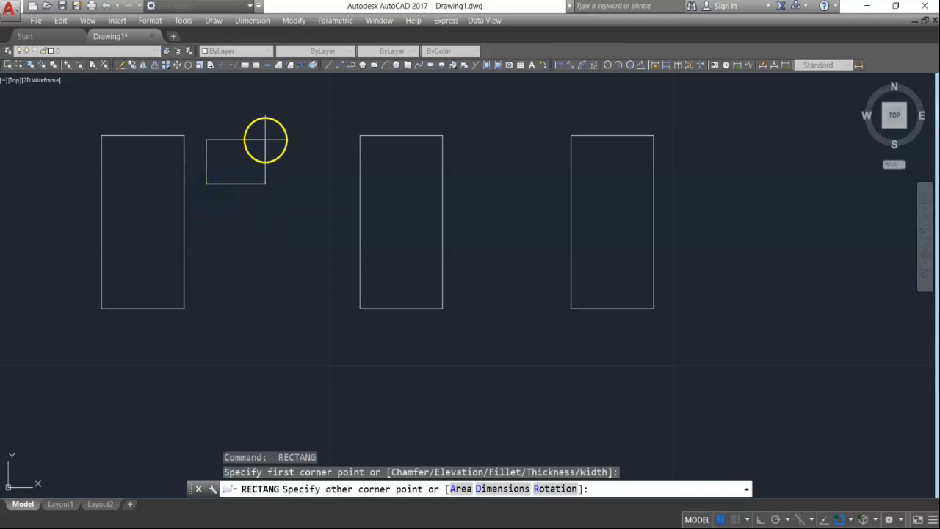
pyautogui.click(504, 489)
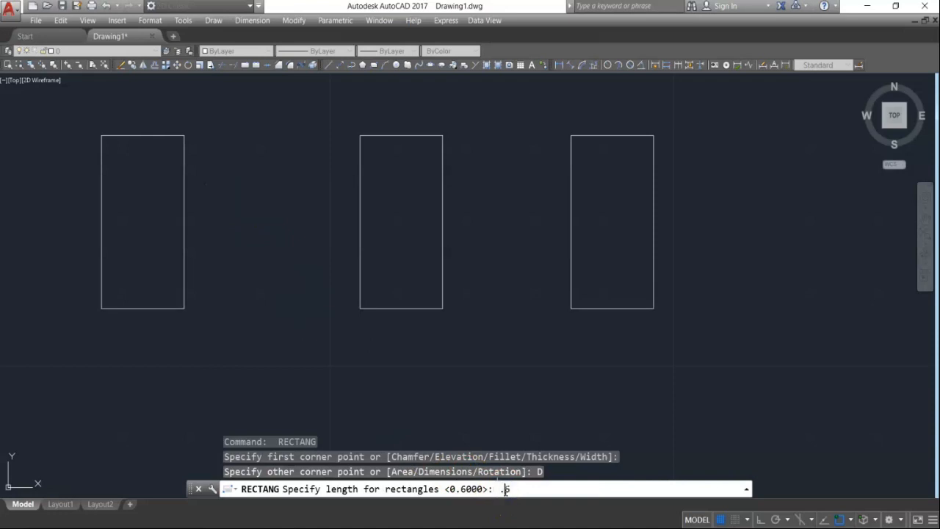
pyautogui.write('.5')
pyautogui.press('Return')
pyautogui.write('.5')
pyautogui.press('Return')
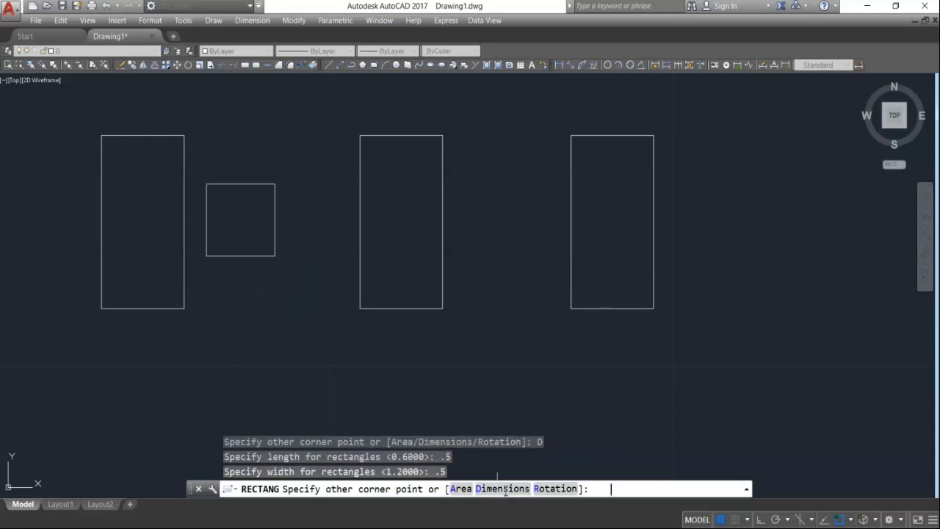
pyautogui.click(269, 222)
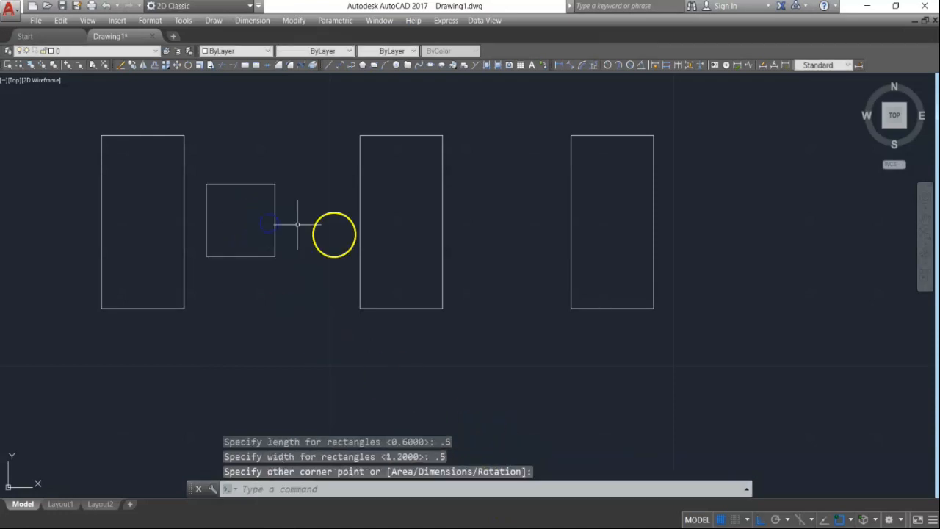
# Draw a 0.5 by 0.5 square by dimensions in the upper part of the gap between the two 0.6 by 1.2 rectangles
pyautogui.press('Return')
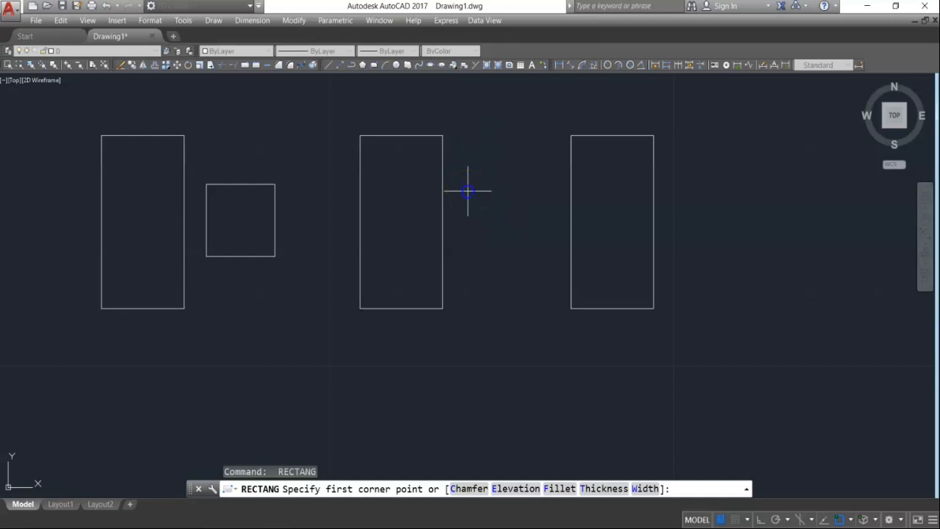
pyautogui.click(468, 192)
pyautogui.click(507, 488)
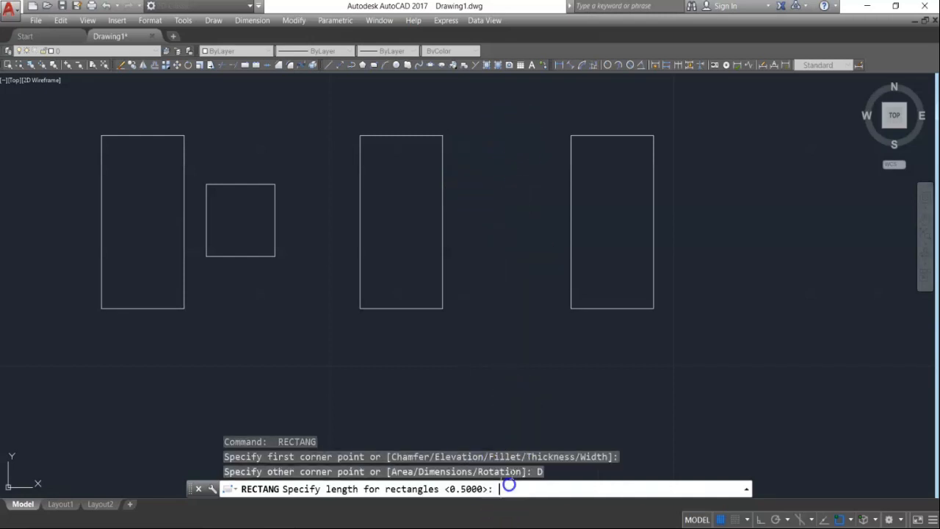
pyautogui.press('Return')
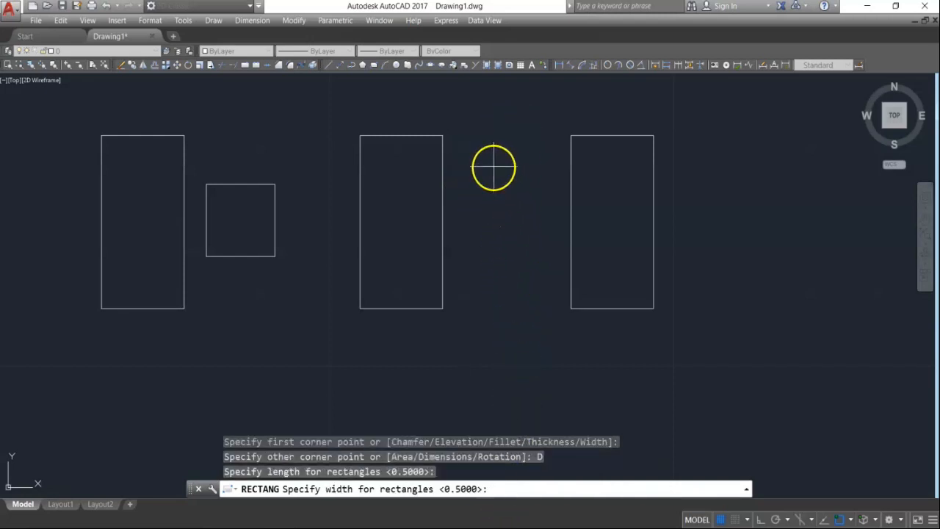
pyautogui.press('Return')
pyautogui.click(511, 153)
# Draw another square by dimensions below the upper one, reusing length 0.5 and width 0.5
pyautogui.press('Return')
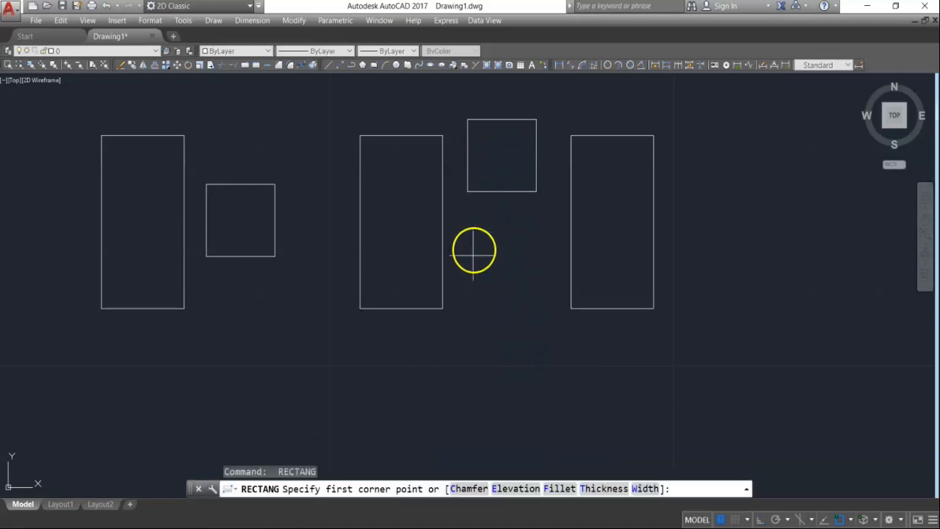
pyautogui.click(466, 304)
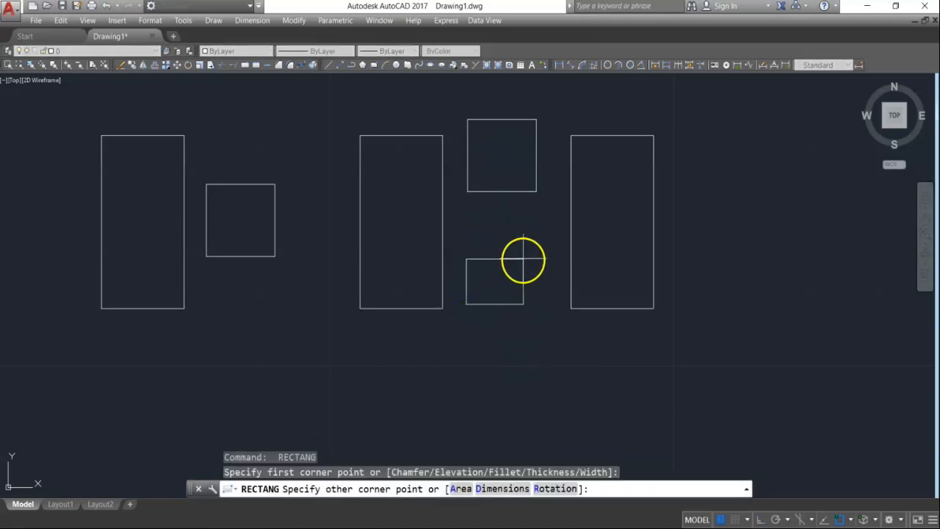
pyautogui.click(503, 489)
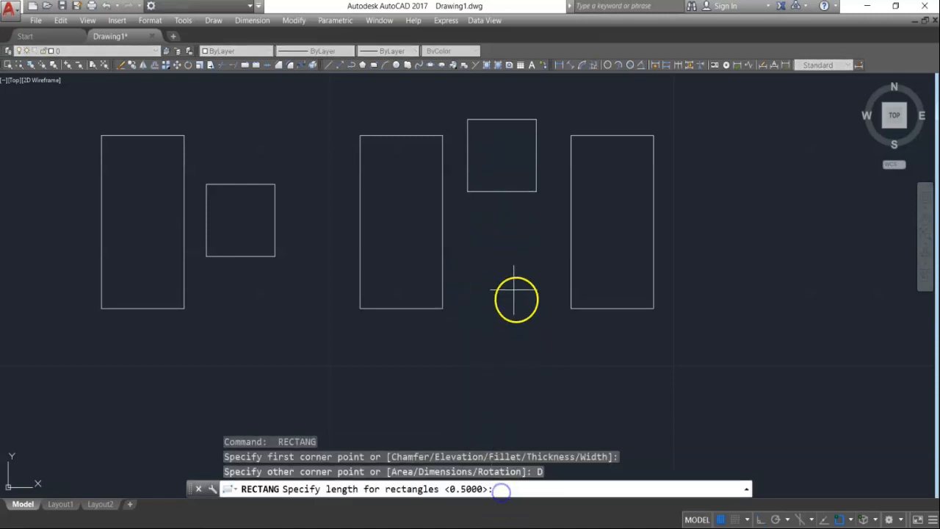
pyautogui.press('Return')
pyautogui.press('Return')
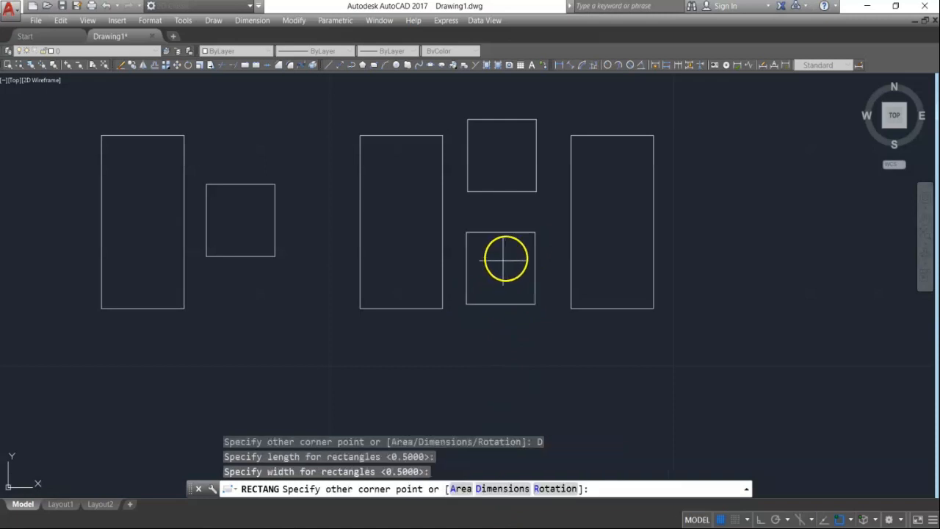
pyautogui.click(506, 248)
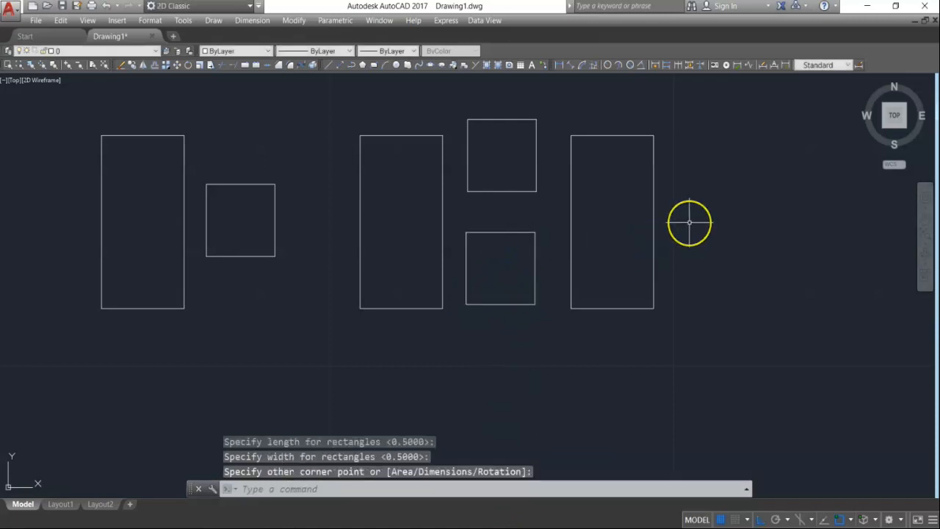
# Draw a circle with radius 0.25 just to the right of the last tall rectangle, beside its upper half
pyautogui.press('Return')
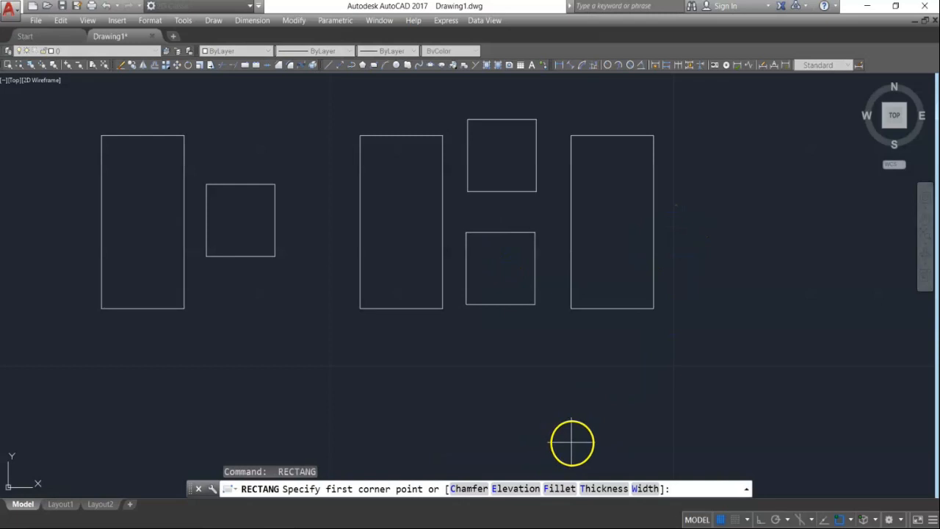
pyautogui.press('Escape')
pyautogui.write('c')
pyautogui.press('Return')
pyautogui.click(699, 173)
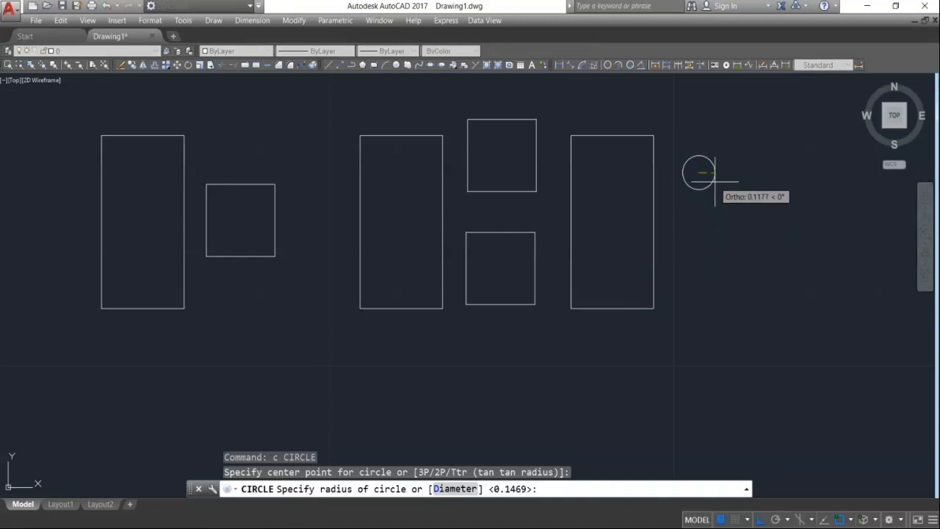
pyautogui.write('.25')
pyautogui.press('Return')
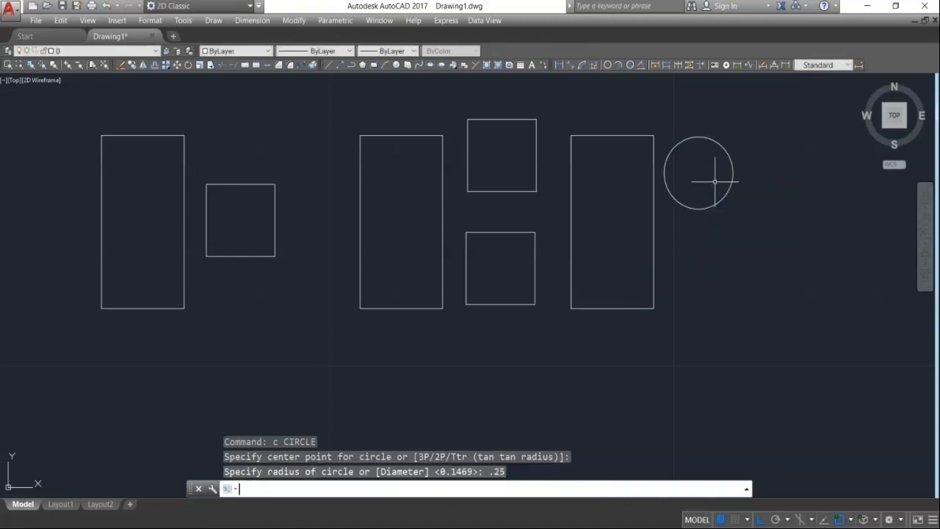
pyautogui.click(742, 173)
pyautogui.click(779, 277)
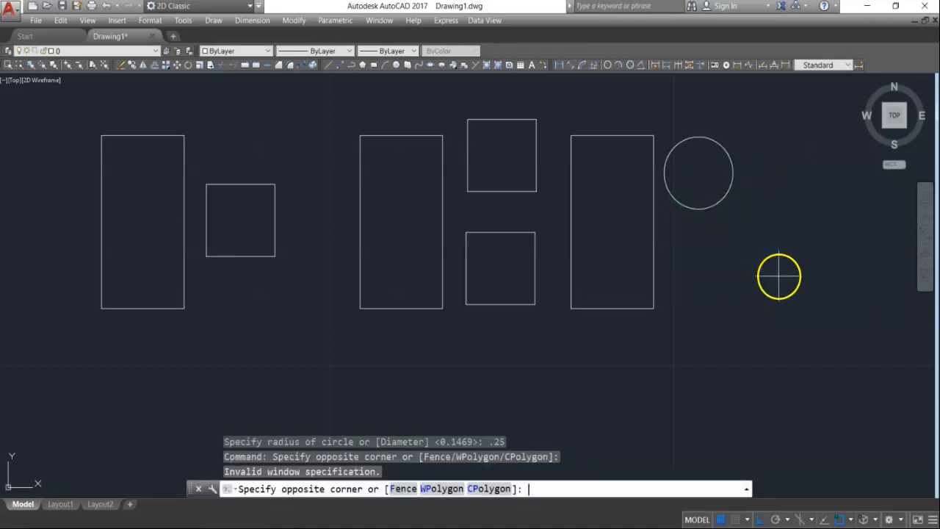
pyautogui.click(752, 334)
pyautogui.press('Escape')
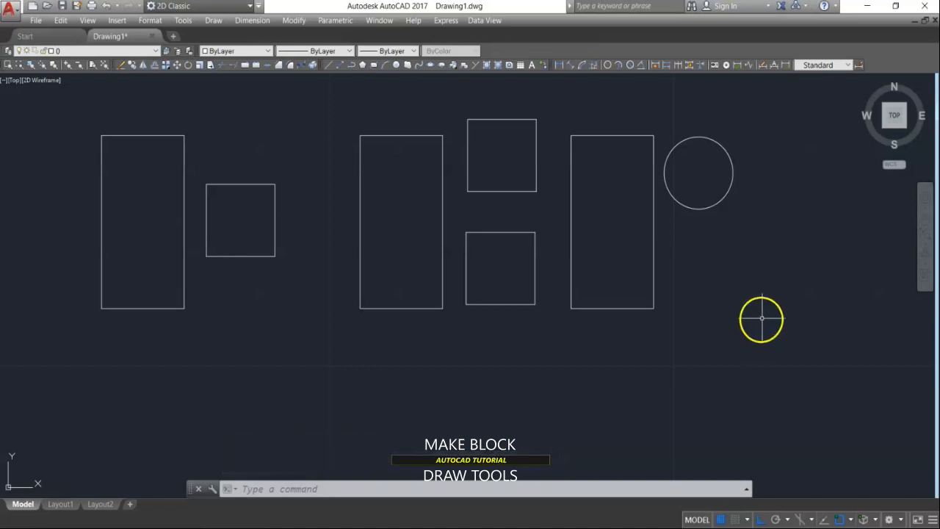
# Pick the tall rectangles, the squares and the circle one after another to check how each one selects
pyautogui.click(360, 269)
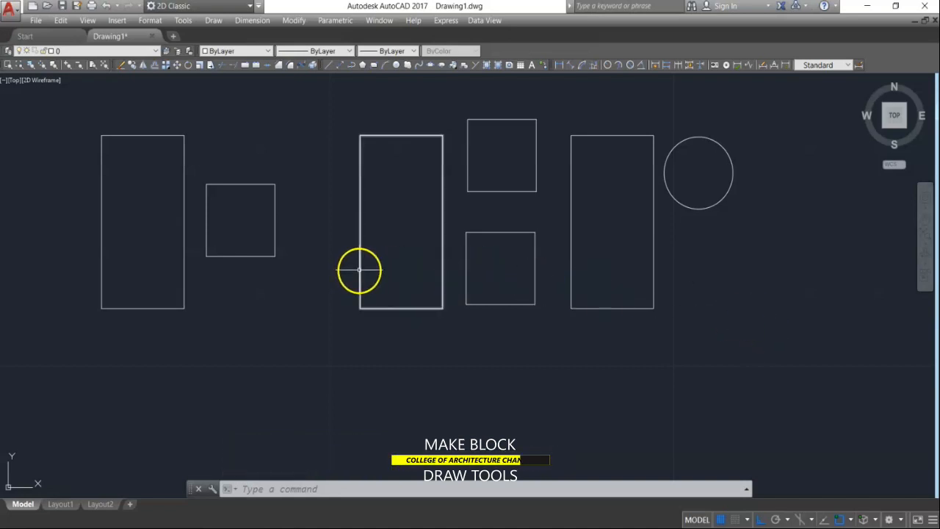
pyautogui.click(183, 184)
pyautogui.click(229, 184)
pyautogui.press('Escape')
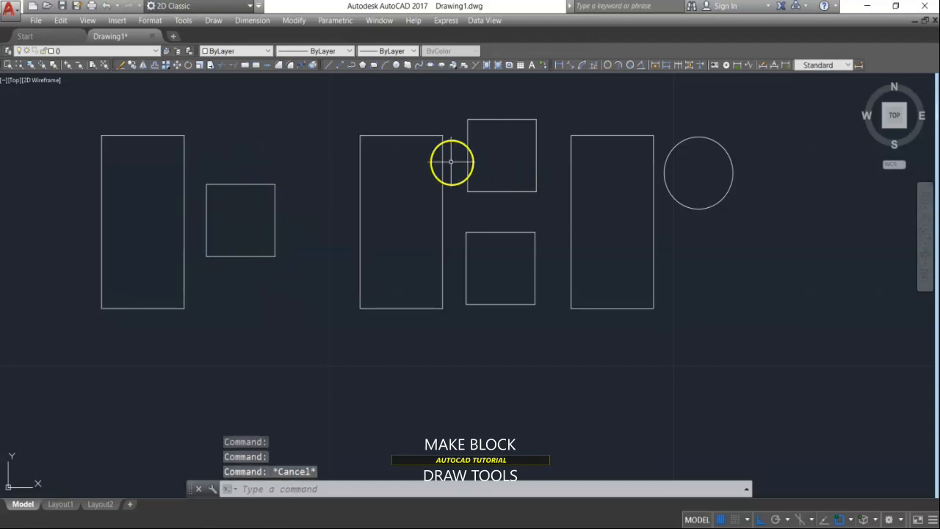
pyautogui.click(451, 162)
pyautogui.click(424, 170)
pyautogui.press('Escape')
pyautogui.click(490, 155)
pyautogui.click(473, 215)
pyautogui.press('Escape')
pyautogui.click(495, 220)
pyautogui.click(480, 249)
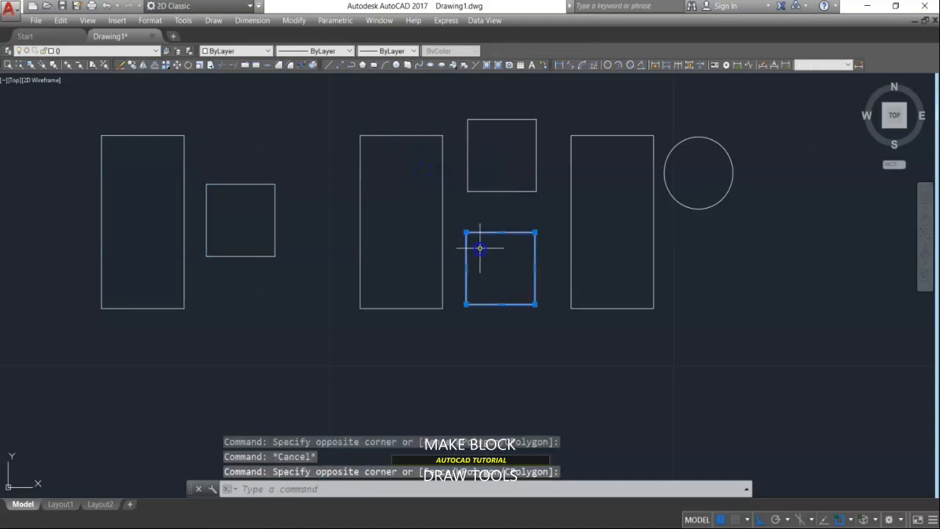
pyautogui.press('Escape')
pyautogui.click(571, 234)
pyautogui.press('Escape')
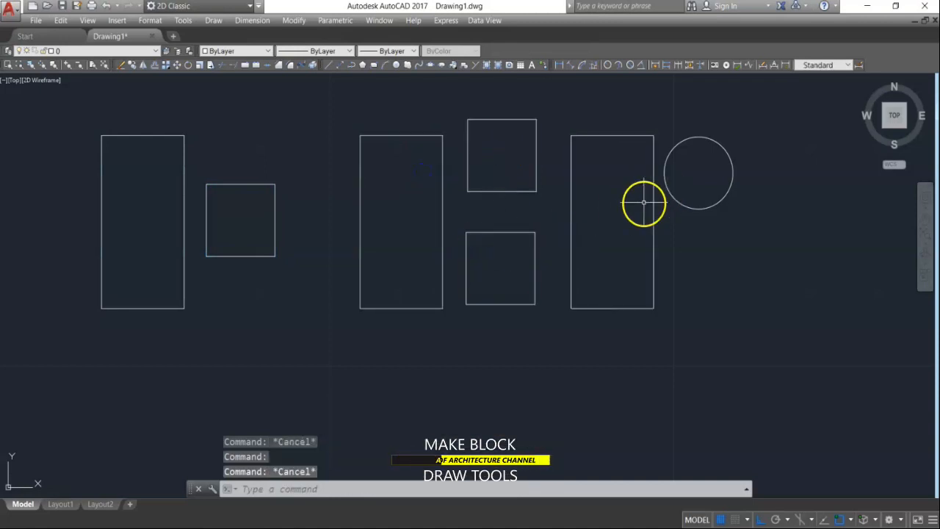
pyautogui.click(652, 204)
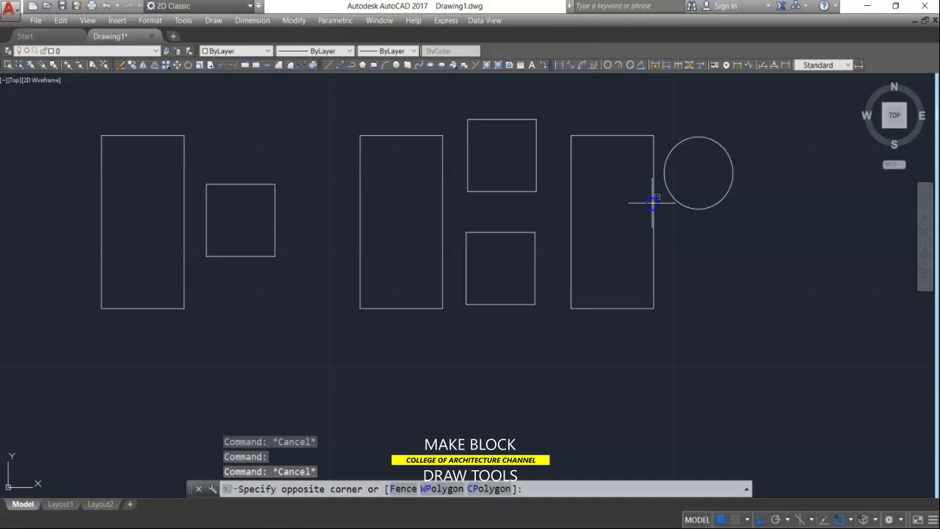
pyautogui.click(657, 203)
pyautogui.click(672, 195)
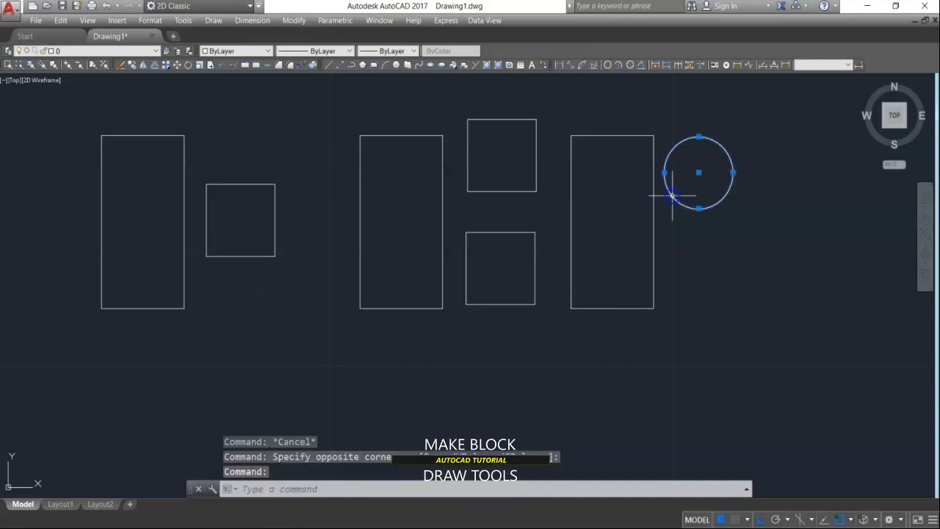
pyautogui.press('Escape')
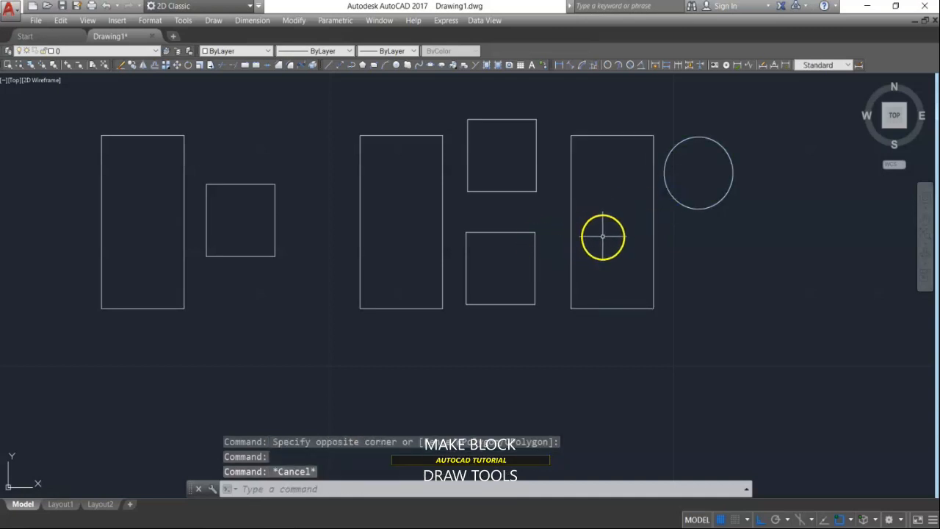
# Start a block definition named "try 1" and select the region and the square beside it as its objects
pyautogui.scroll(-2, 602, 236)
pyautogui.moveTo(600, 212); pyautogui.dragTo(604, 249, button='middle')
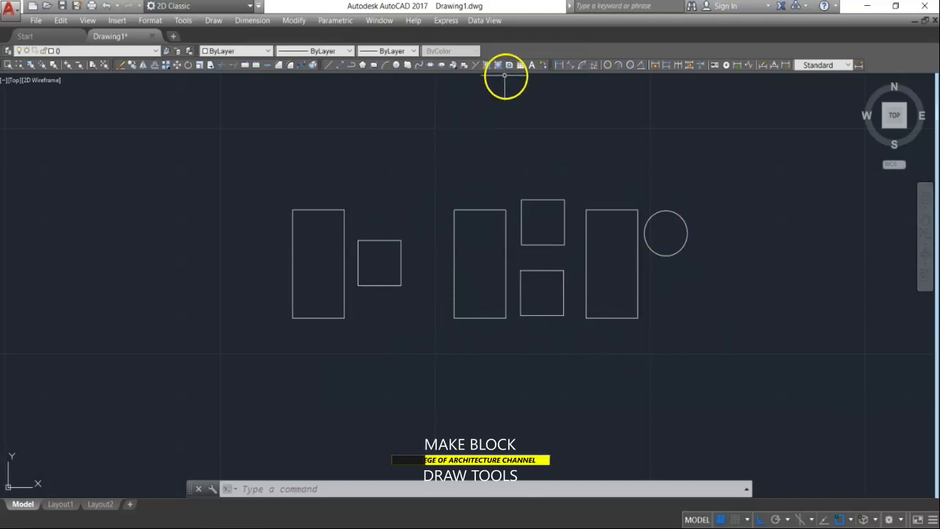
pyautogui.click(463, 67)
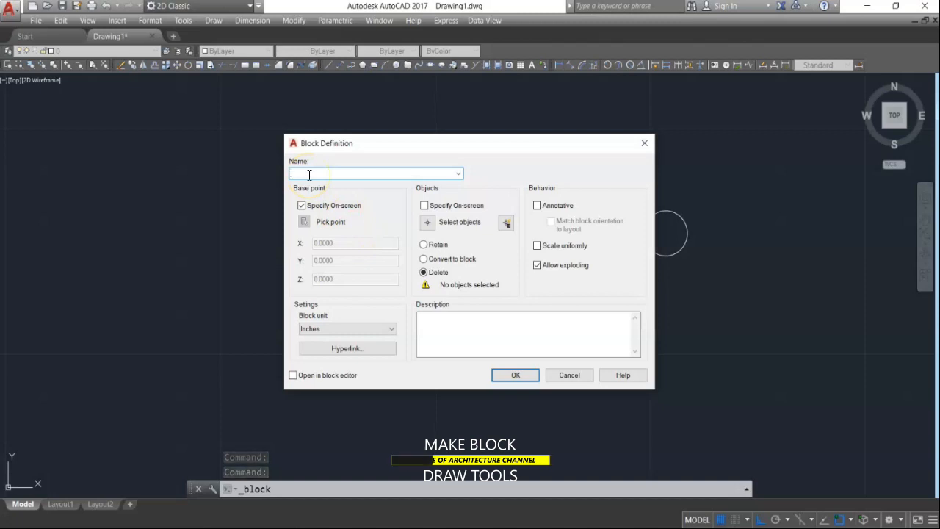
pyautogui.write('ry 1')
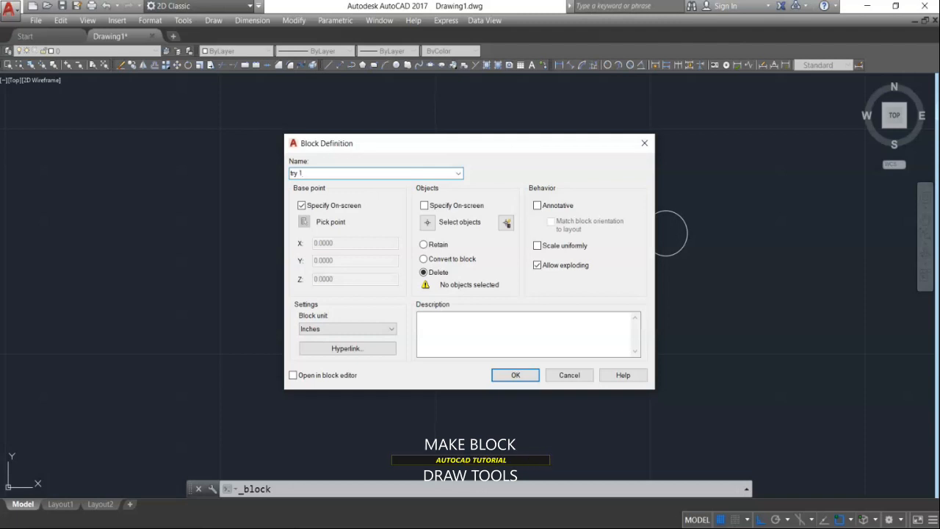
pyautogui.click(322, 175)
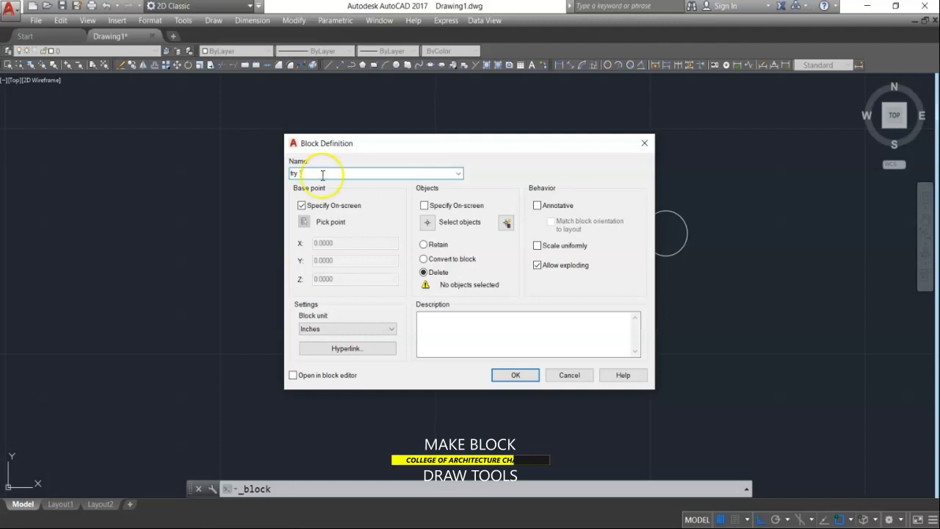
pyautogui.click(428, 222)
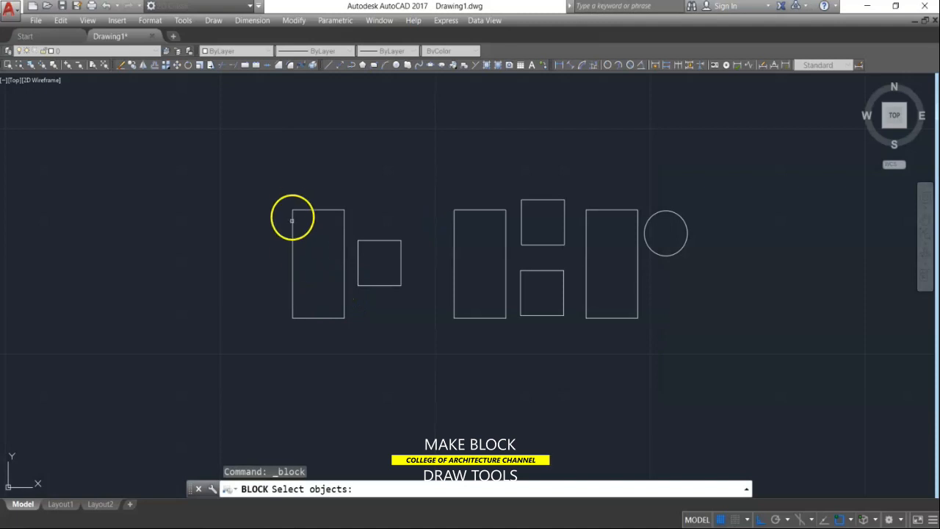
pyautogui.click(280, 183)
pyautogui.click(407, 330)
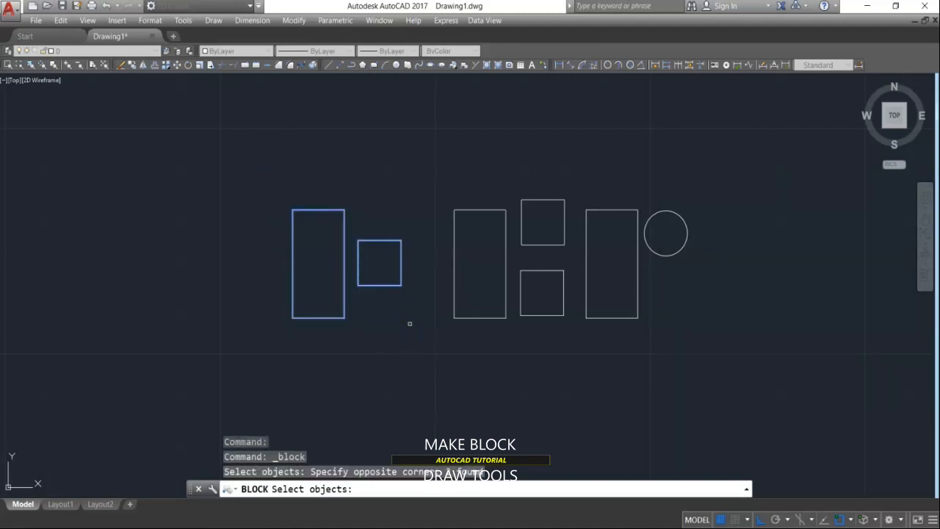
# Define block "try 1" from the selected rectangle and square, deleting the originals, with its base point at the midpoint of the square's right edge
pyautogui.press('Return')
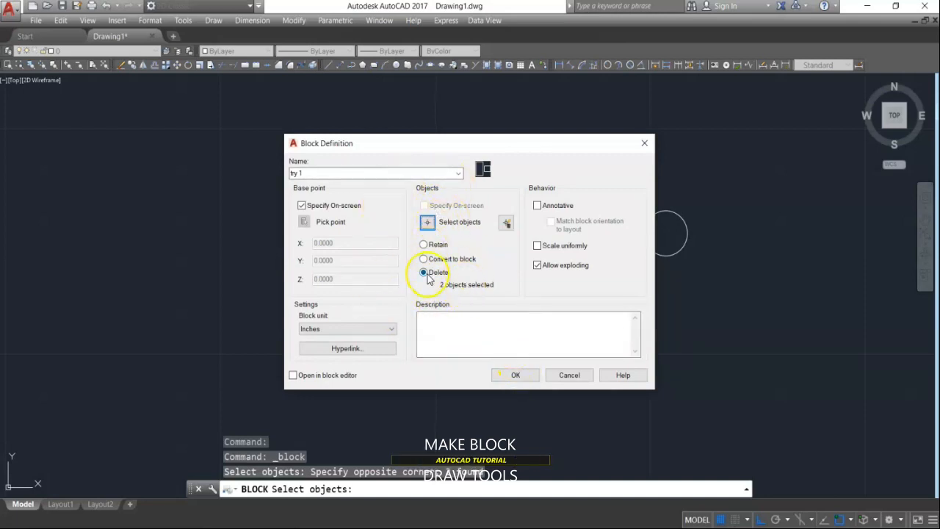
pyautogui.click(514, 376)
pyautogui.press('Return')
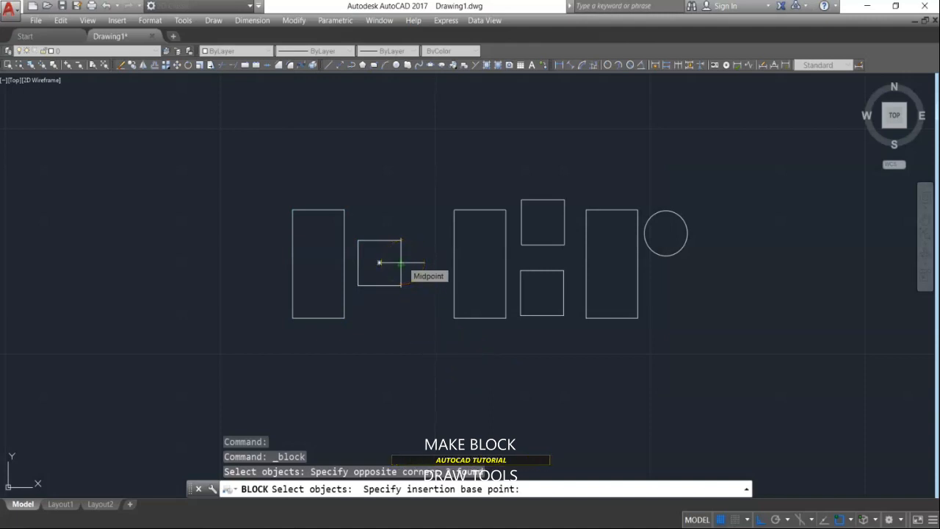
pyautogui.click(401, 262)
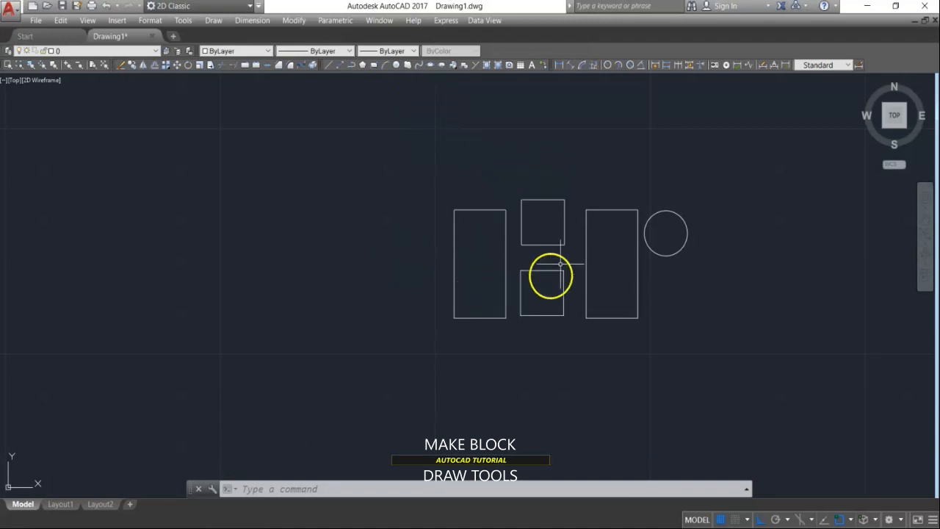
# Define block "try 2" from the middle rectangle and two squares using Convert to block, with its base point at the lower square's right-edge midpoint
pyautogui.click(463, 66)
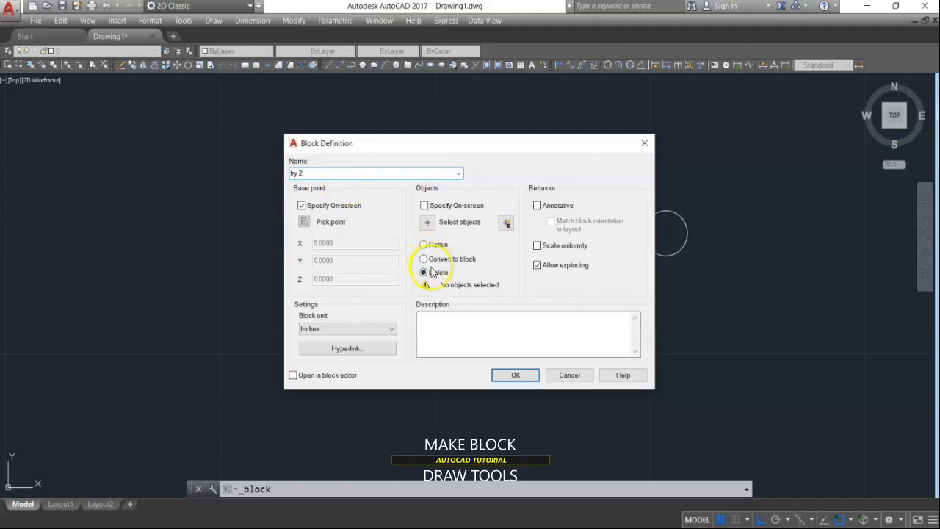
pyautogui.click(424, 261)
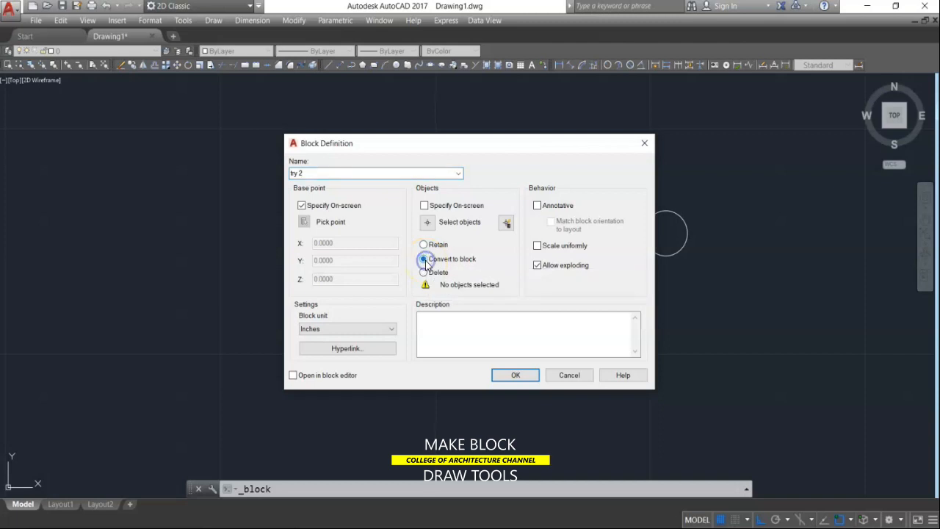
pyautogui.click(431, 222)
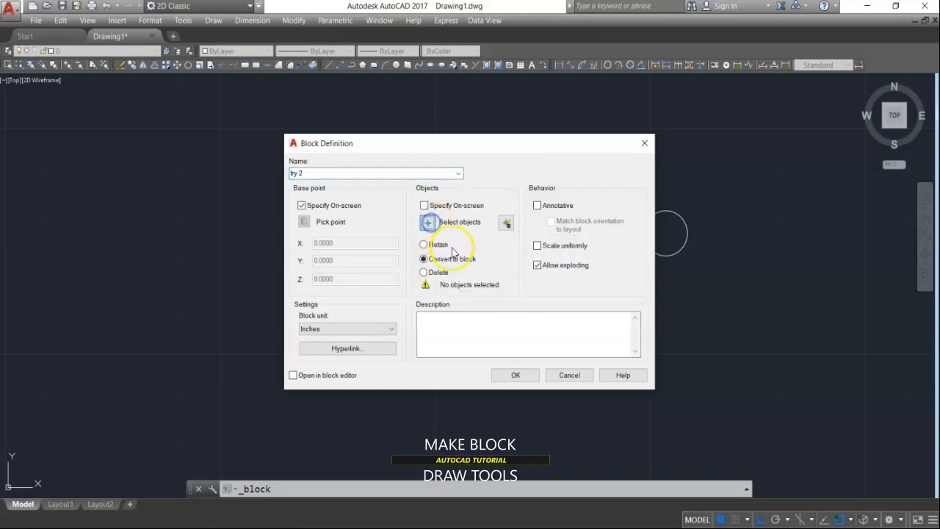
pyautogui.click(439, 152)
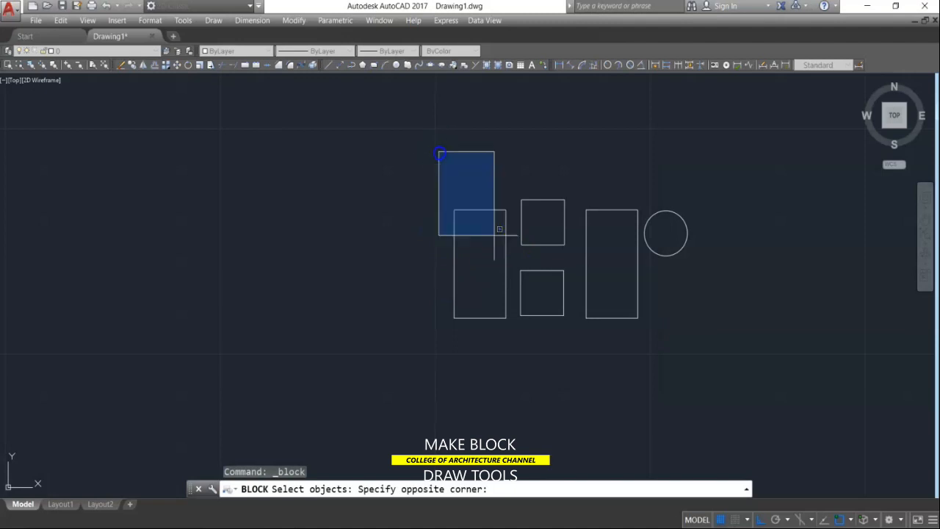
pyautogui.click(572, 373)
pyautogui.press('Return')
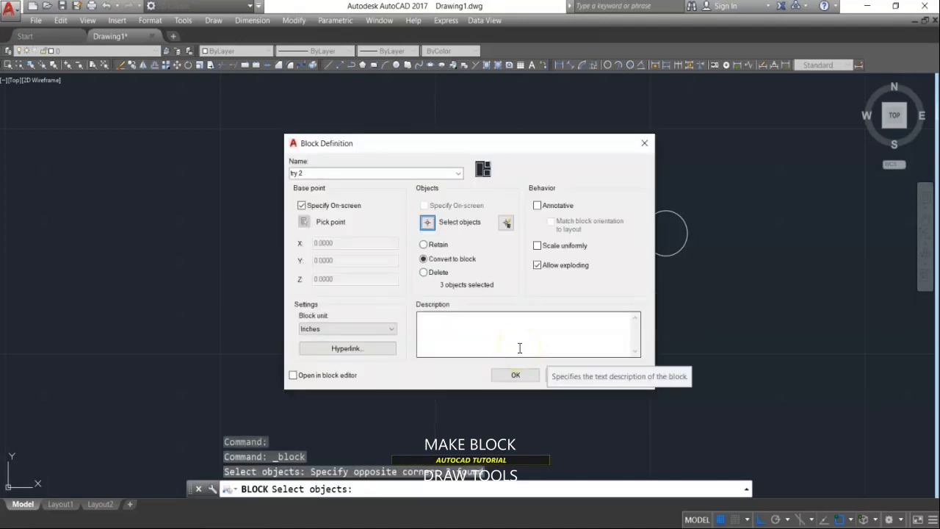
pyautogui.click(522, 376)
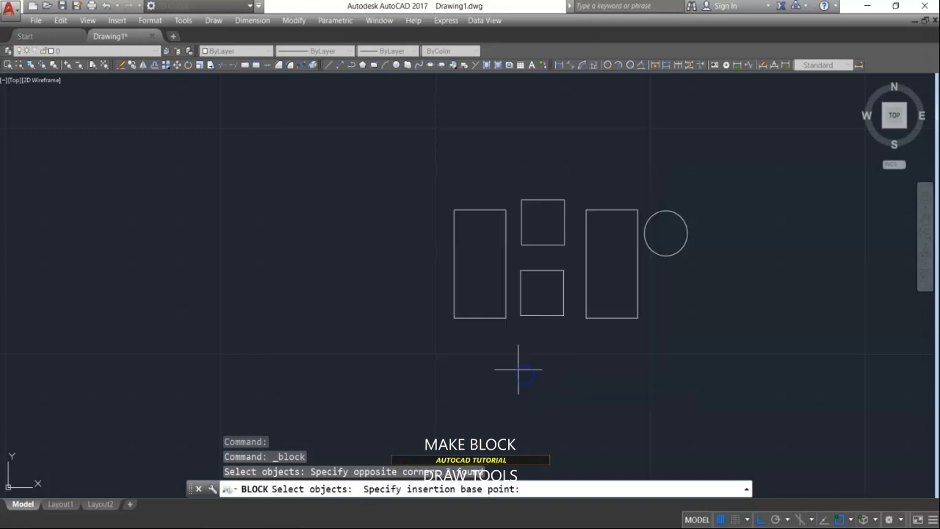
pyautogui.click(563, 294)
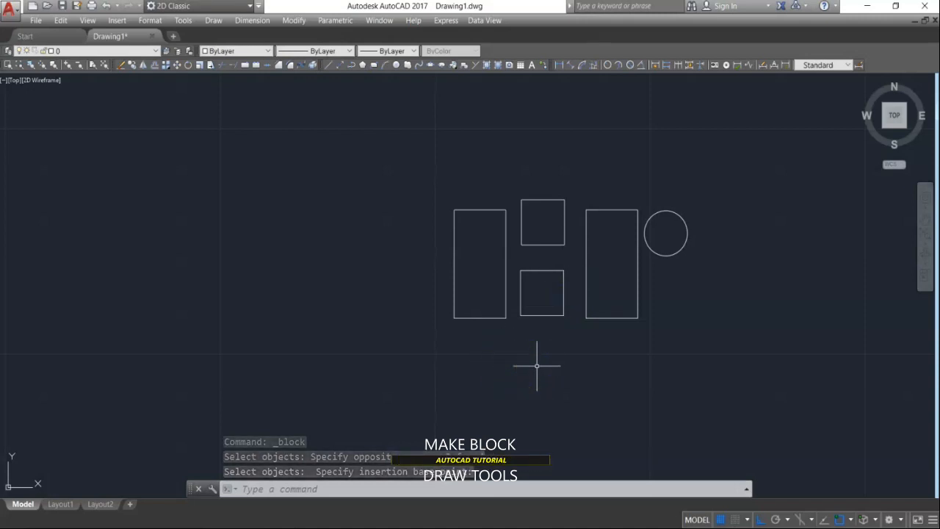
# Define block "try 3" from the rightmost rectangle and circle using Retain, with its base point at the circle's right quadrant
pyautogui.write('block')
pyautogui.press('Return')
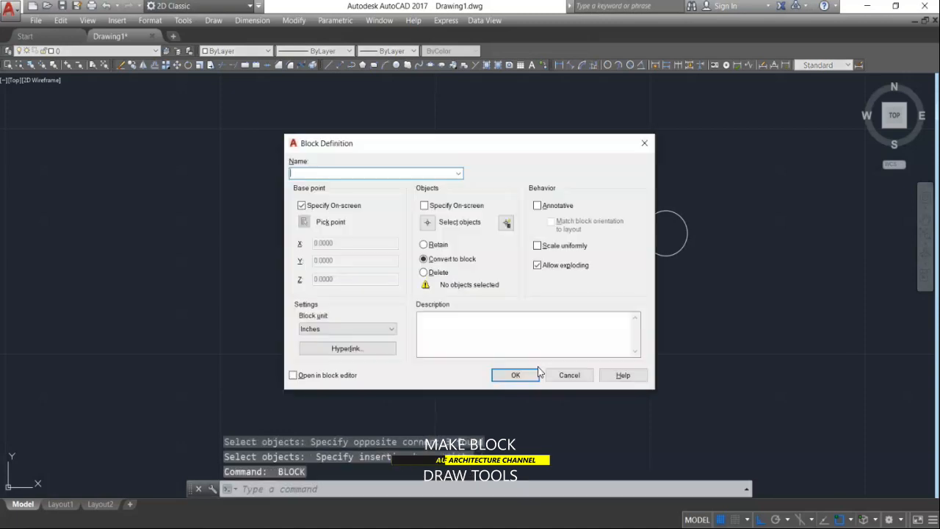
pyautogui.click(425, 246)
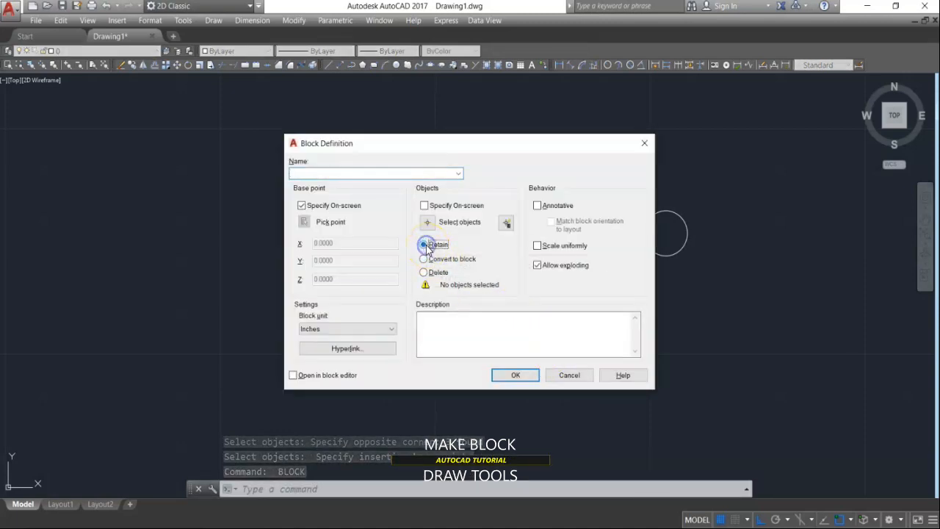
pyautogui.click(322, 173)
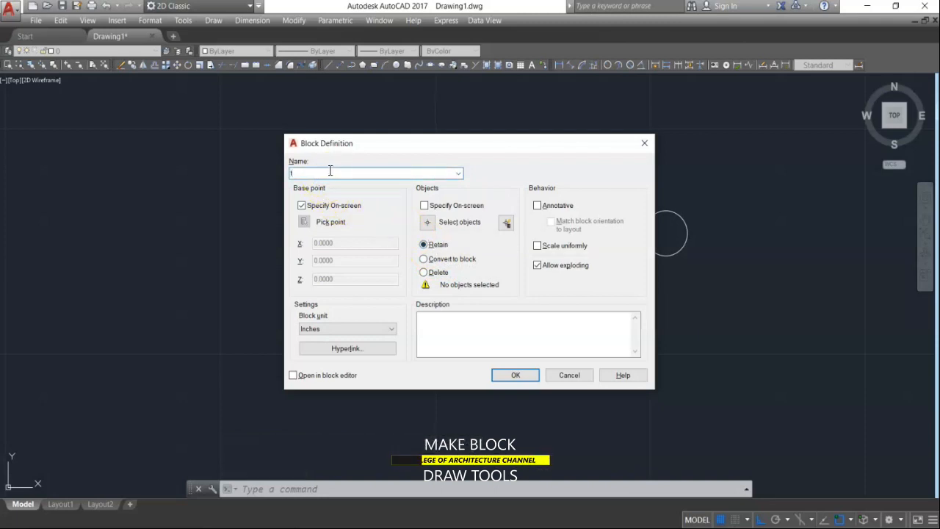
pyautogui.click(312, 188)
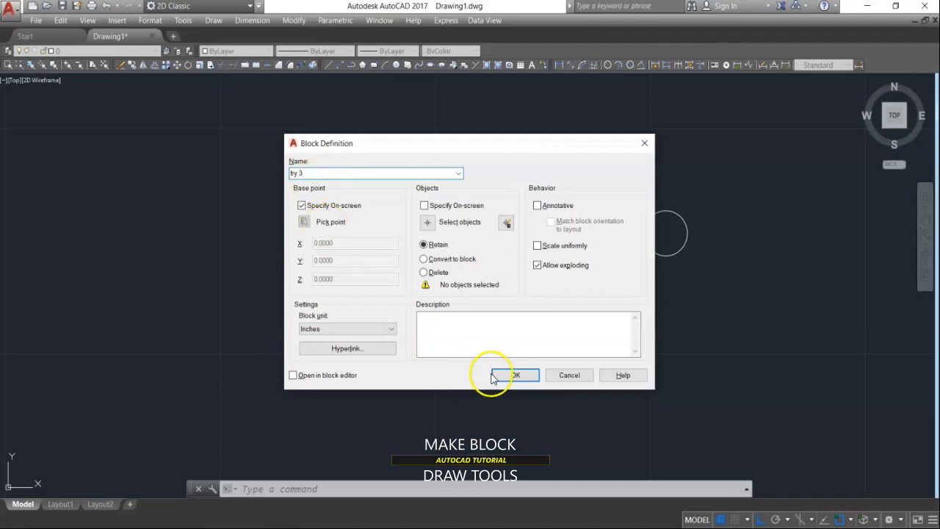
pyautogui.click(426, 222)
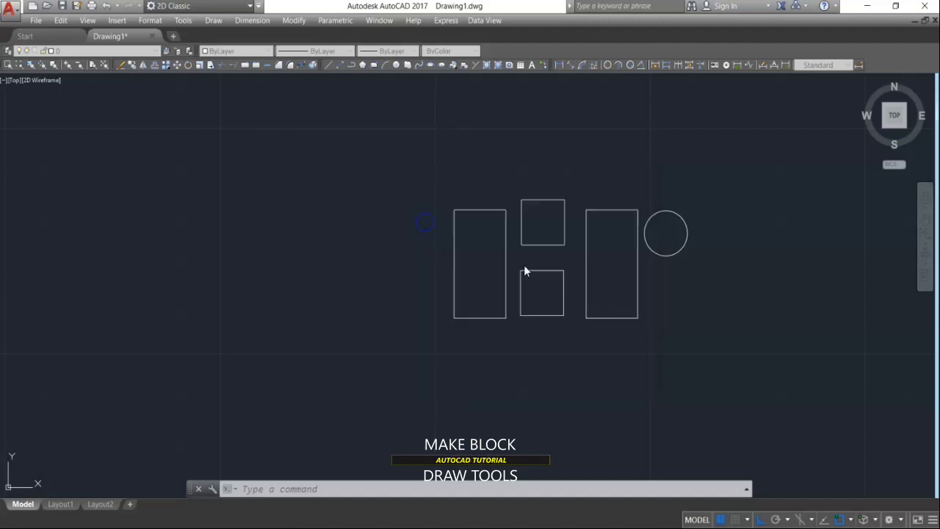
pyautogui.click(720, 218)
pyautogui.click(585, 347)
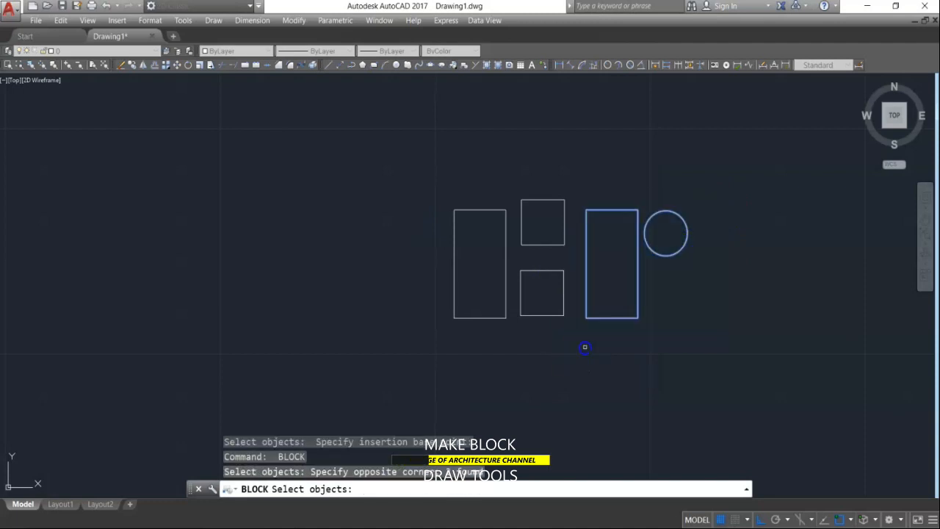
pyautogui.press('Return')
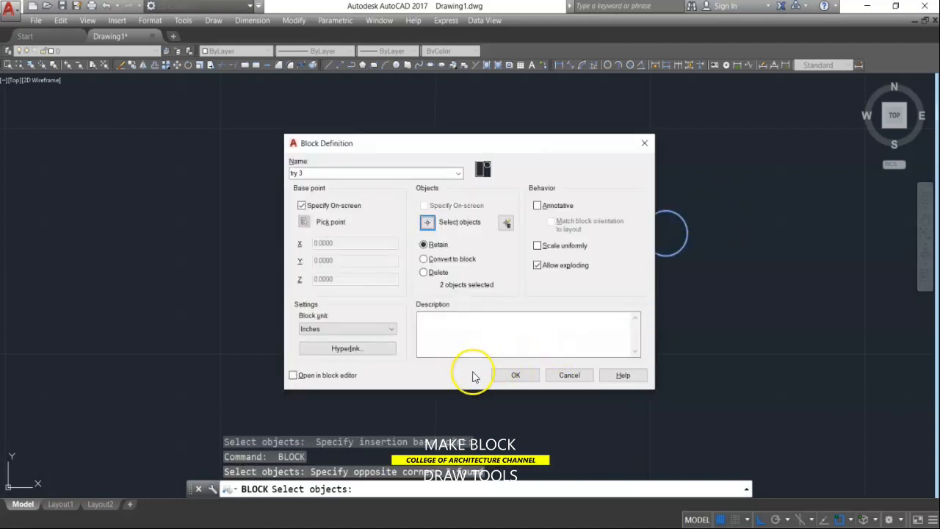
pyautogui.click(519, 376)
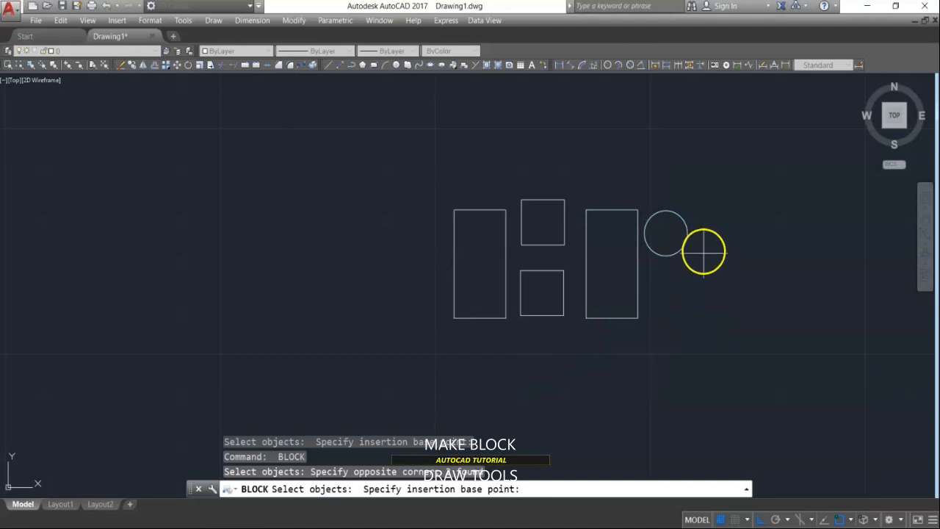
pyautogui.click(689, 233)
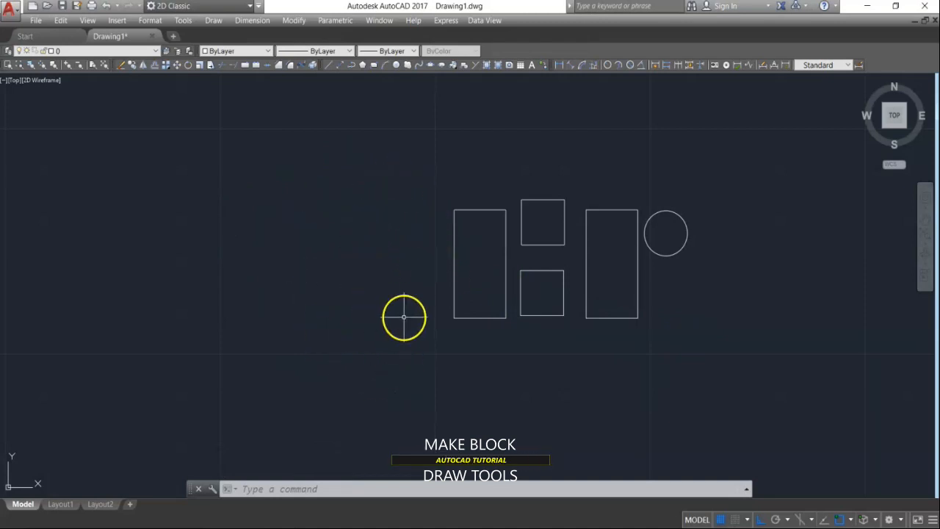
# Select the converted group, the circle and the retained rectangle in turn to check which objects behave as a block, clearing the selection each time
pyautogui.click(479, 318)
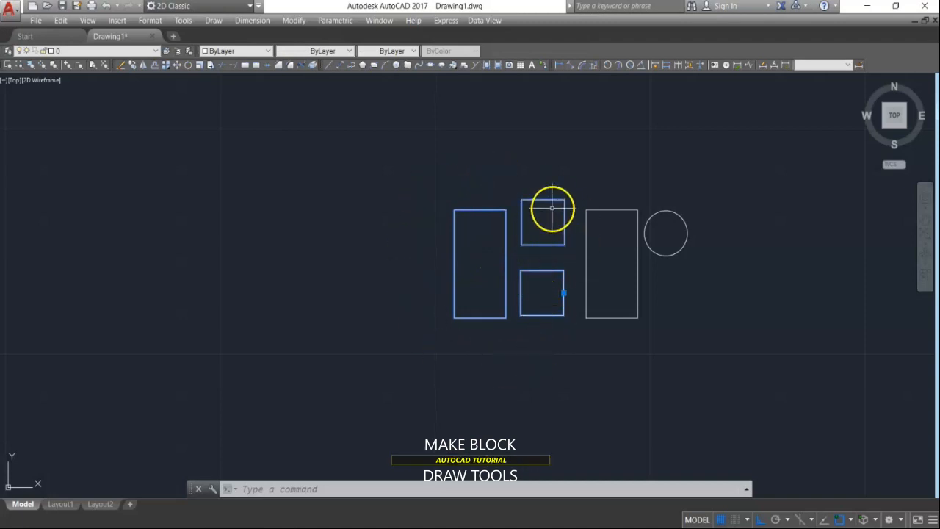
pyautogui.press('Escape')
pyautogui.click(682, 256)
pyautogui.click(673, 251)
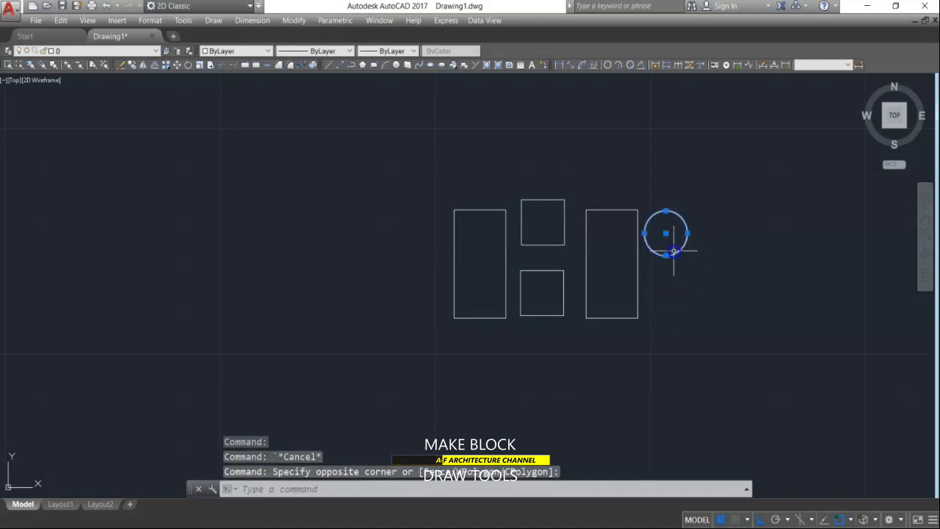
pyautogui.click(642, 299)
pyautogui.click(615, 306)
pyautogui.press('Escape')
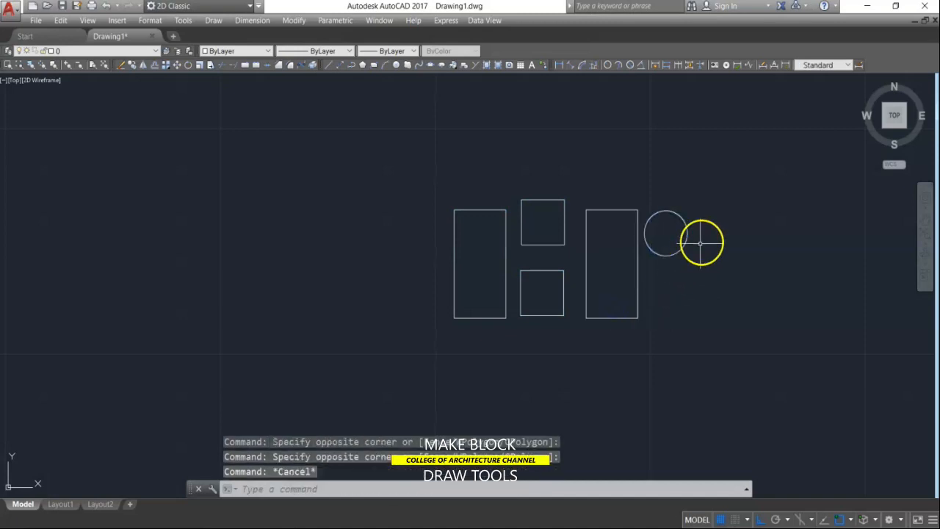
pyautogui.click(684, 254)
pyautogui.click(674, 250)
pyautogui.click(658, 291)
pyautogui.click(612, 317)
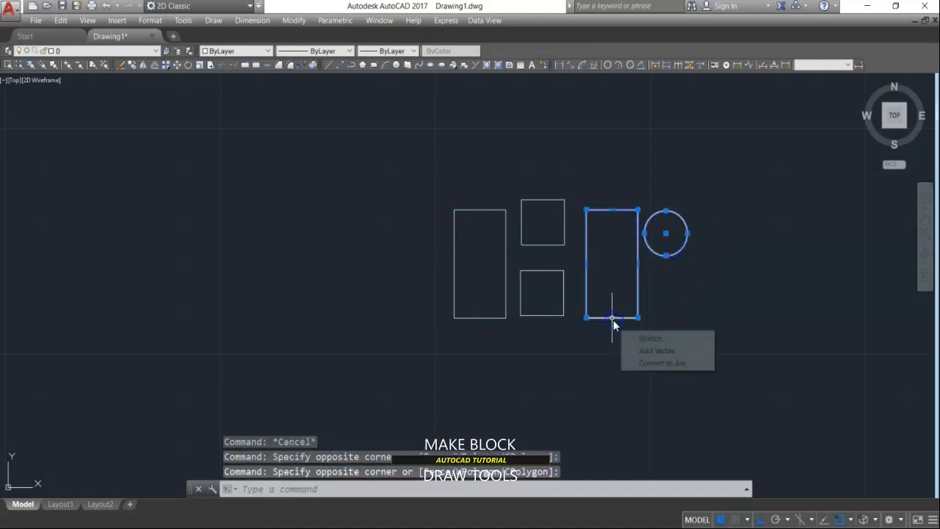
pyautogui.press('Escape')
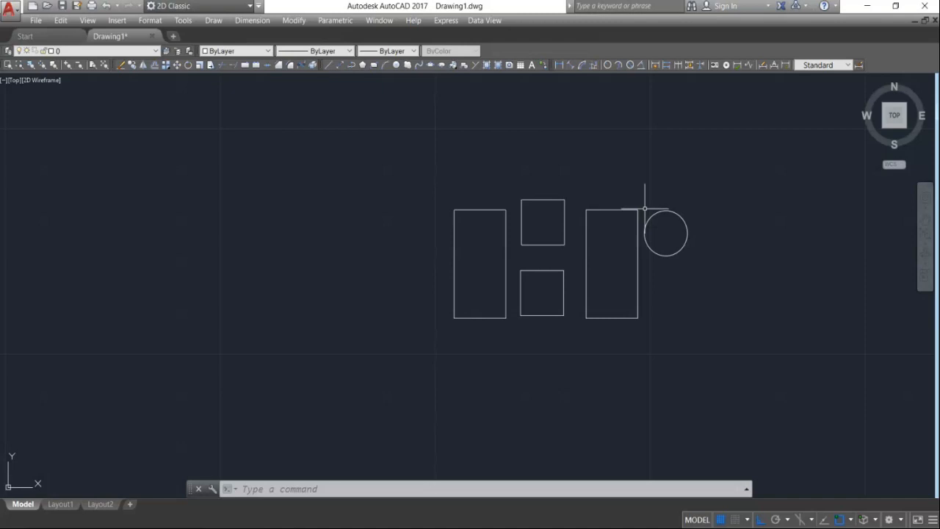
# Insert block "try 1" at scale 1 and rotation 0 in the empty space above and left of the existing shapes
pyautogui.click(454, 65)
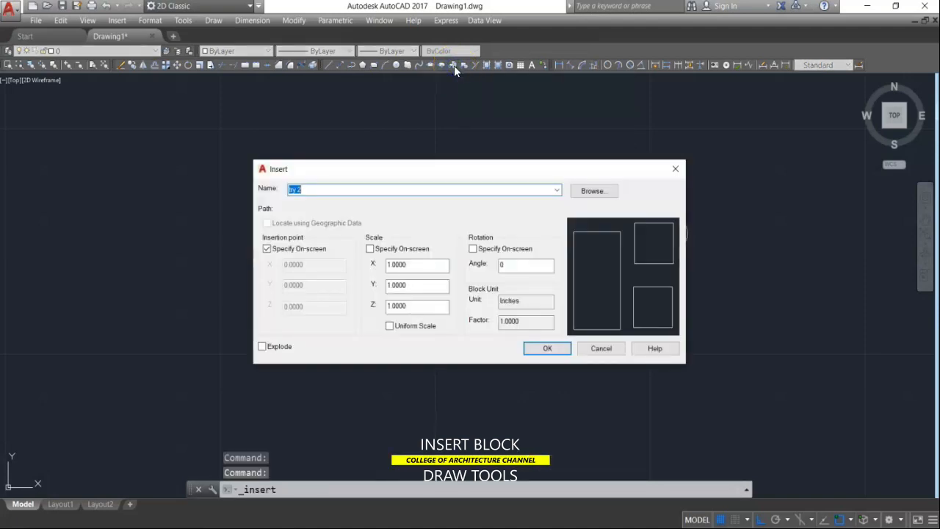
pyautogui.click(558, 191)
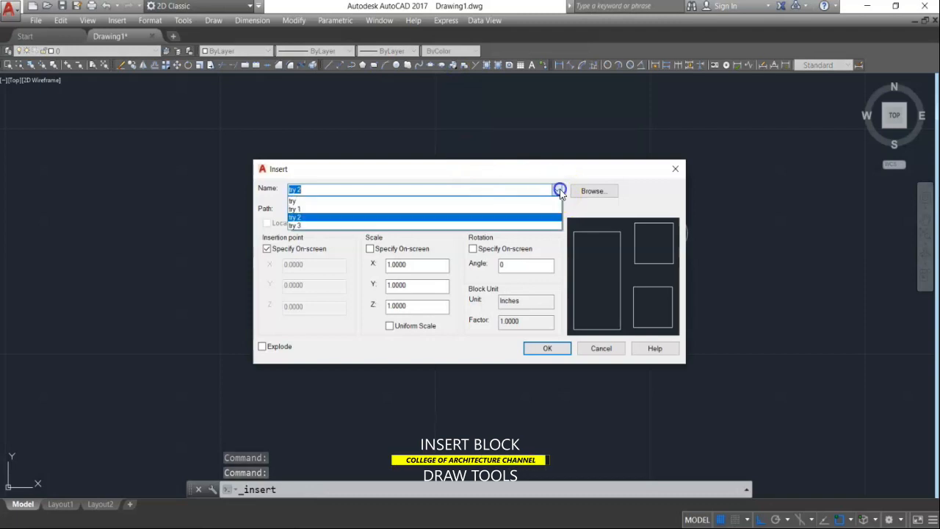
pyautogui.click(384, 209)
pyautogui.click(553, 348)
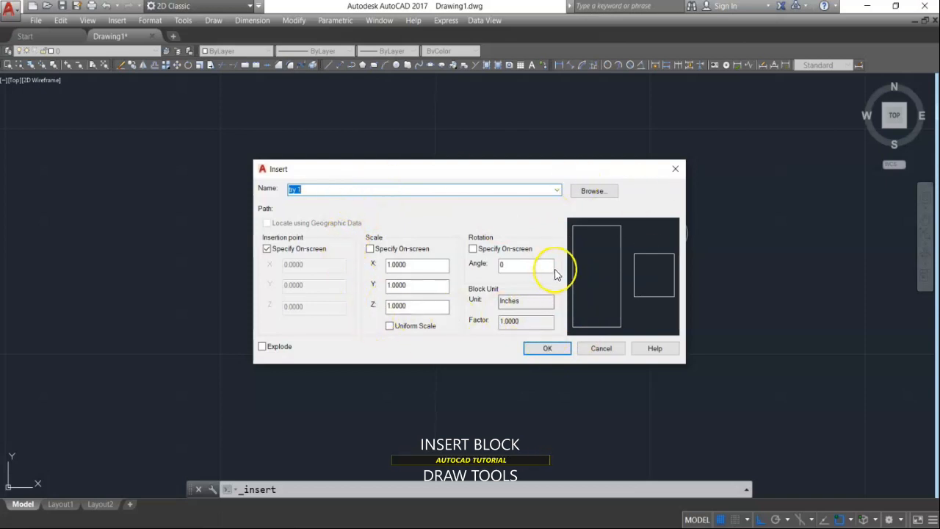
pyautogui.click(549, 349)
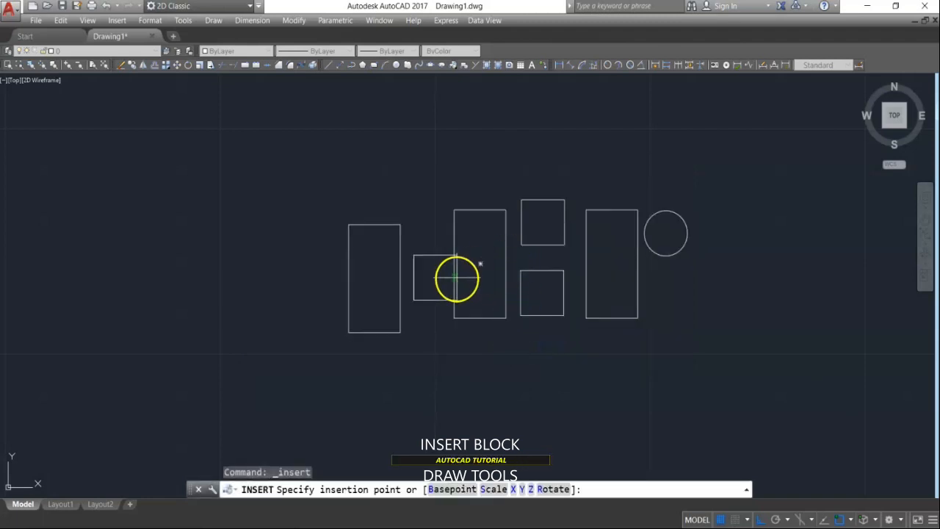
pyautogui.scroll(-2, 380, 348)
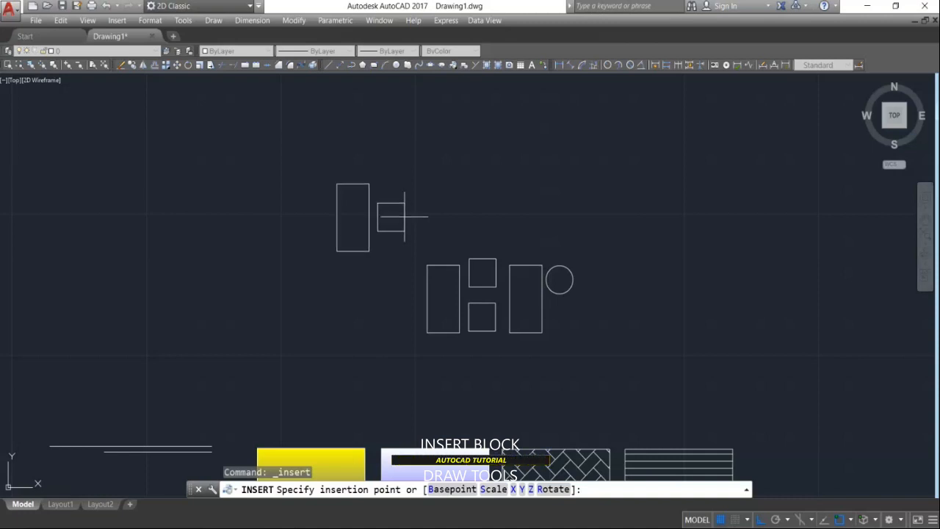
pyautogui.click(405, 217)
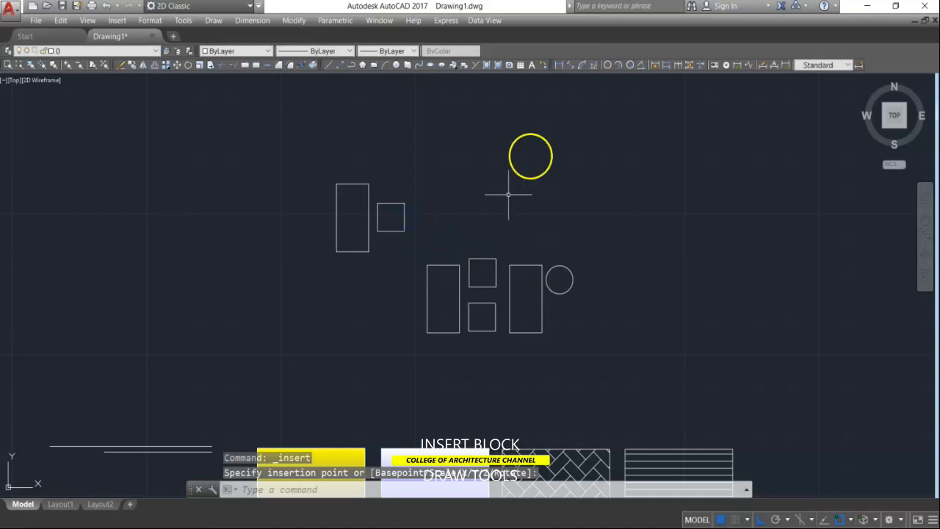
# Insert block "try 2" at scale 1 and rotation 0 in the empty space above the original rectangle and two squares
pyautogui.press('Return')
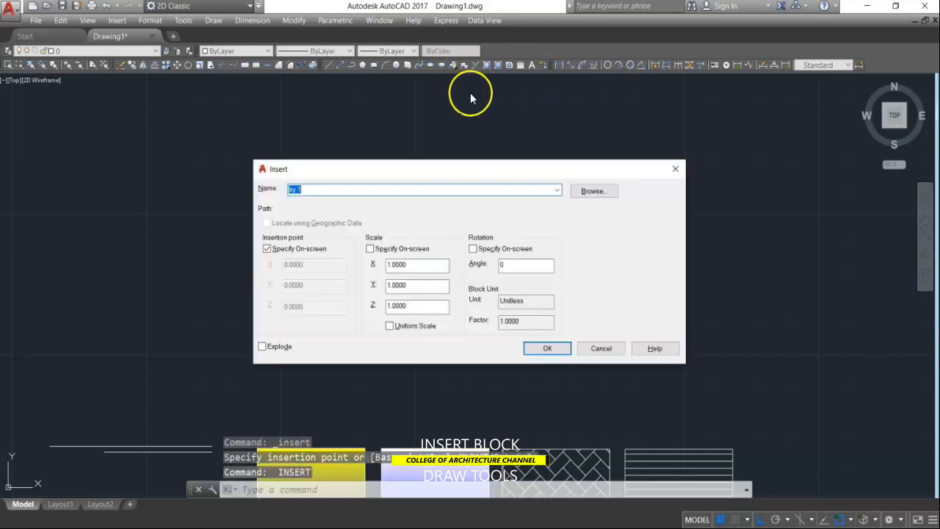
pyautogui.click(557, 190)
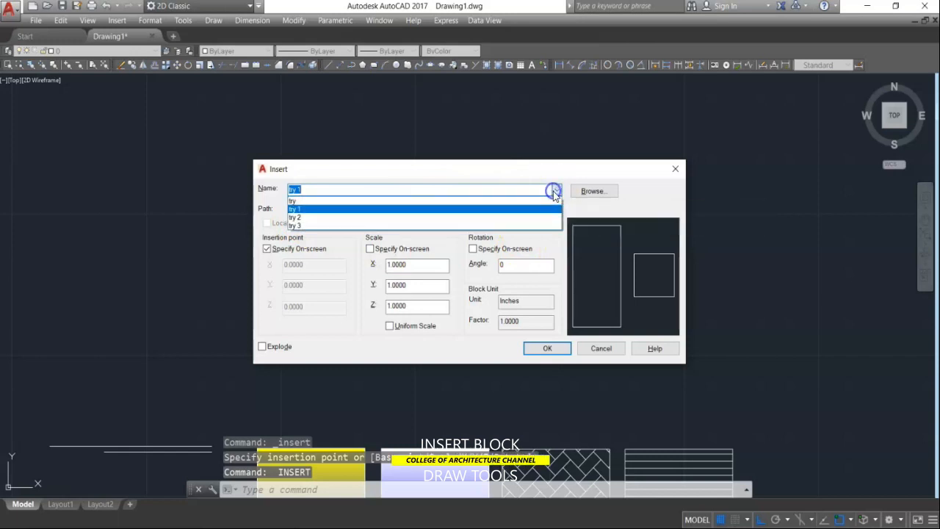
pyautogui.click(370, 217)
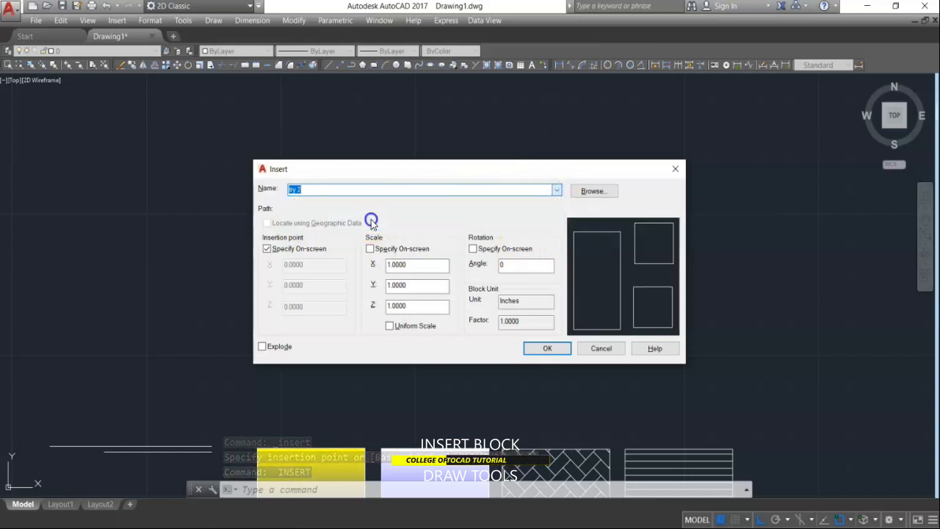
pyautogui.click(550, 349)
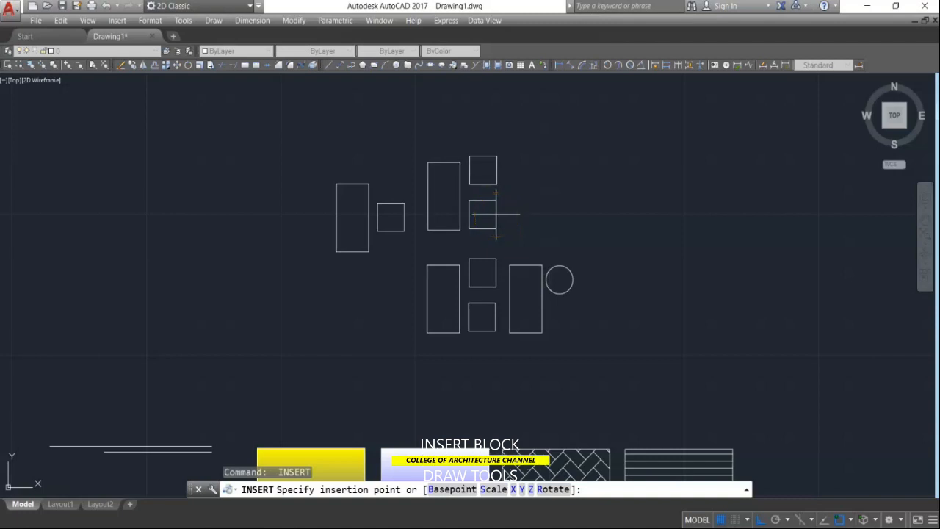
pyautogui.click(493, 209)
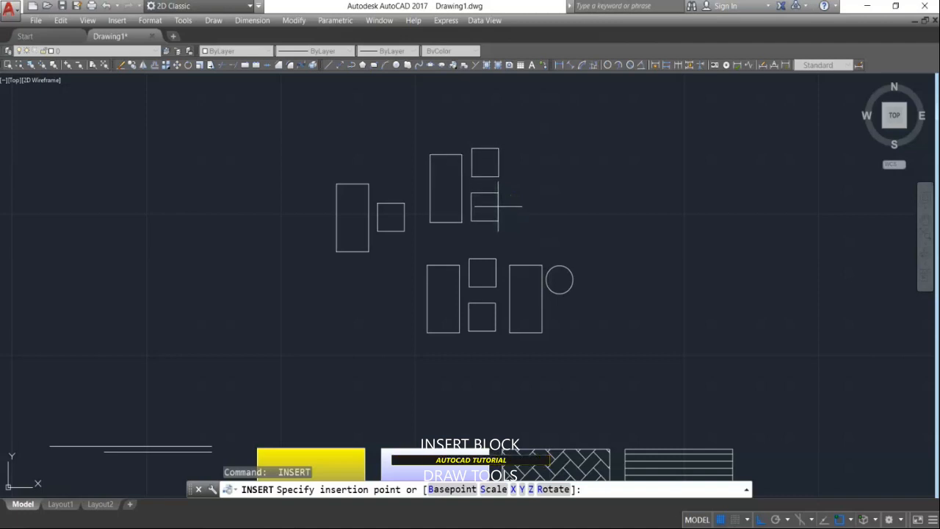
pyautogui.click(498, 209)
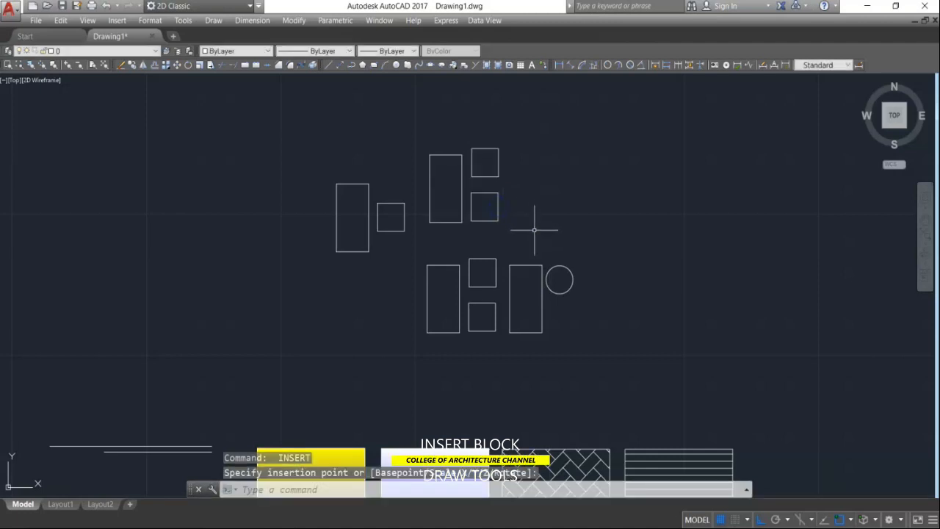
# Insert block "try 3" at scale 1 and rotation 0 beside the inserted "try 2", above the retained rectangle and circle
pyautogui.press('Return')
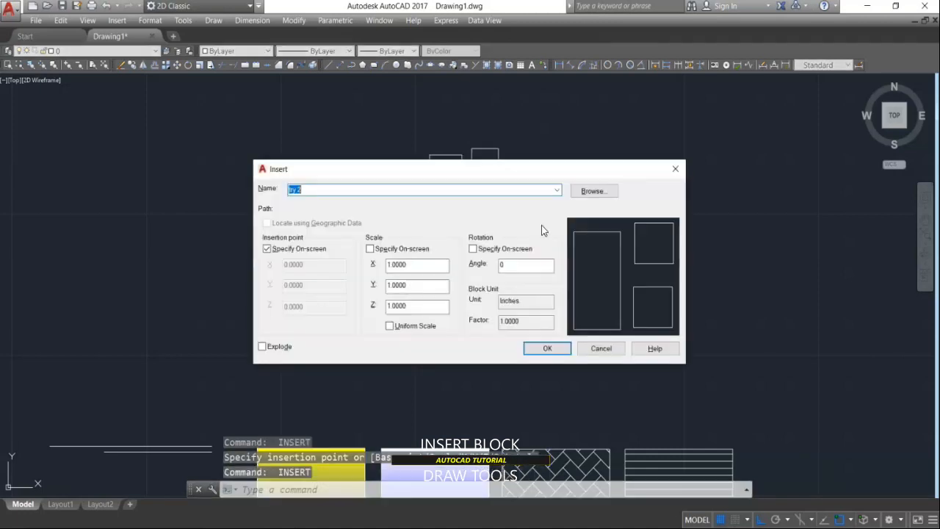
pyautogui.click(556, 190)
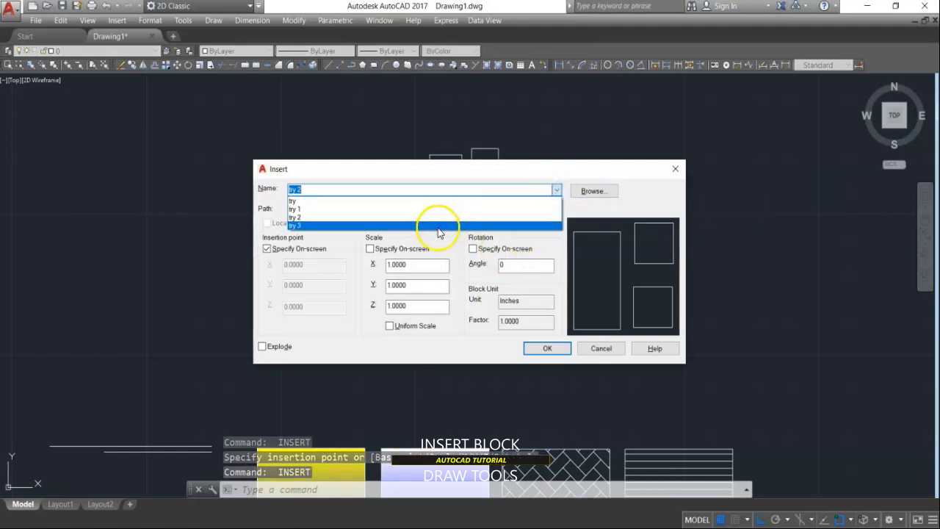
pyautogui.click(437, 223)
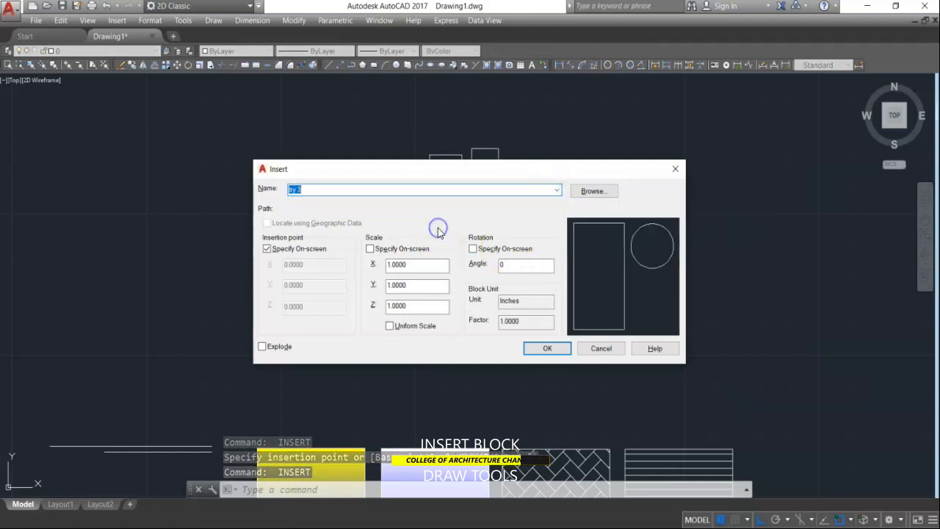
pyautogui.click(544, 350)
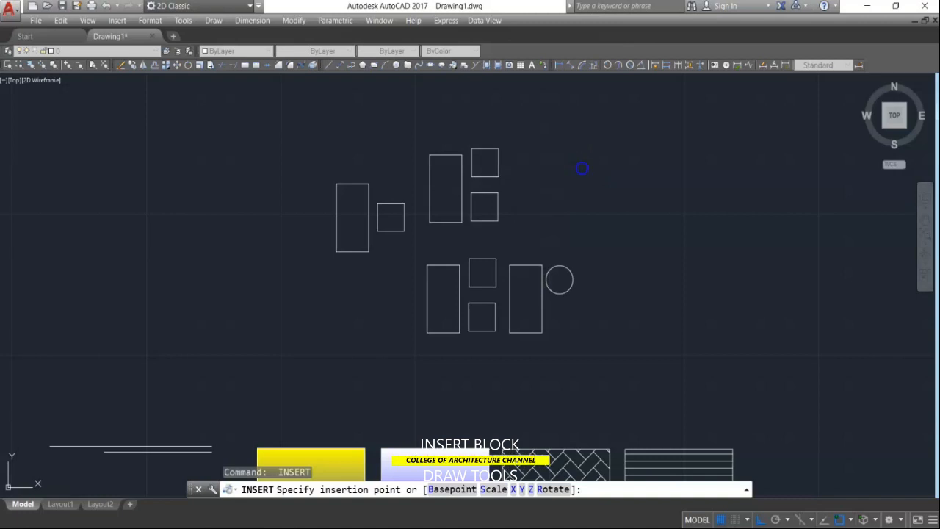
pyautogui.click(582, 168)
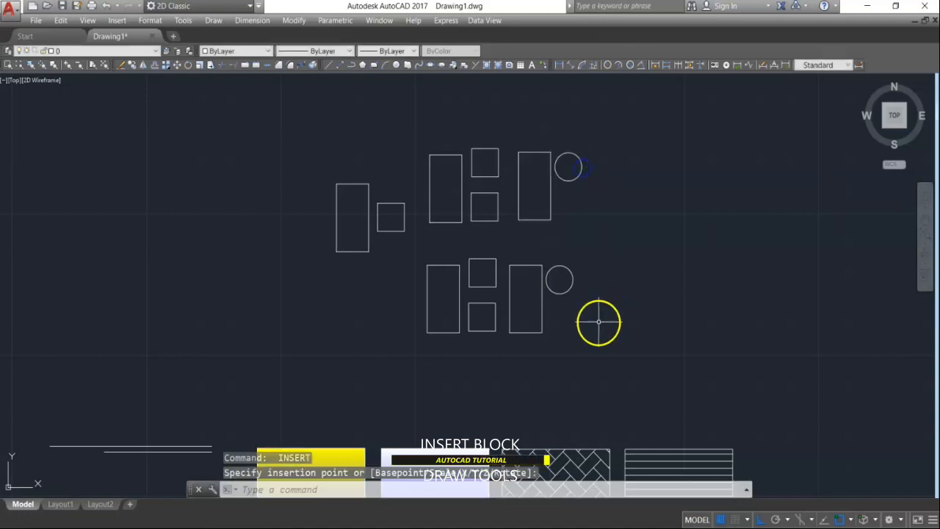
# Select the retained circle and rectangle, then the three inserted blocks, to compare loose objects with blocks, clearing the selection each time
pyautogui.click(572, 272)
pyautogui.click(543, 269)
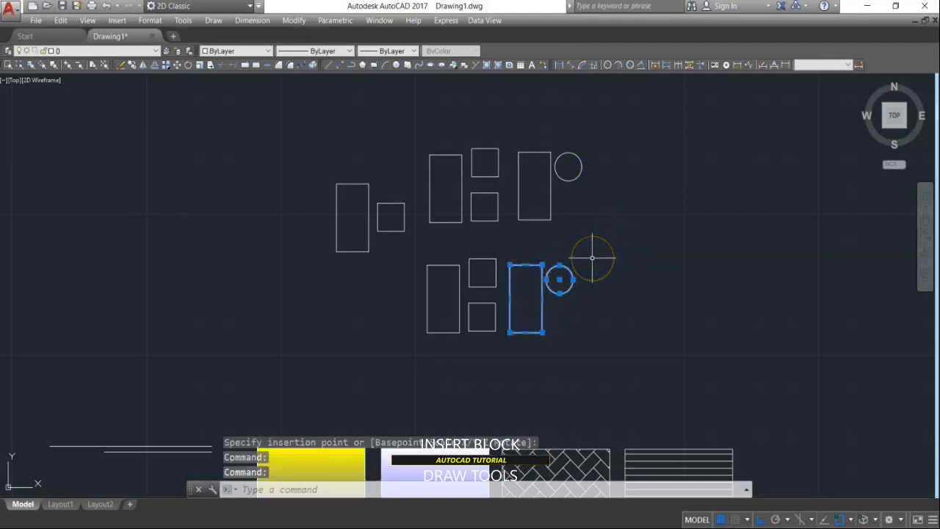
pyautogui.press('Escape')
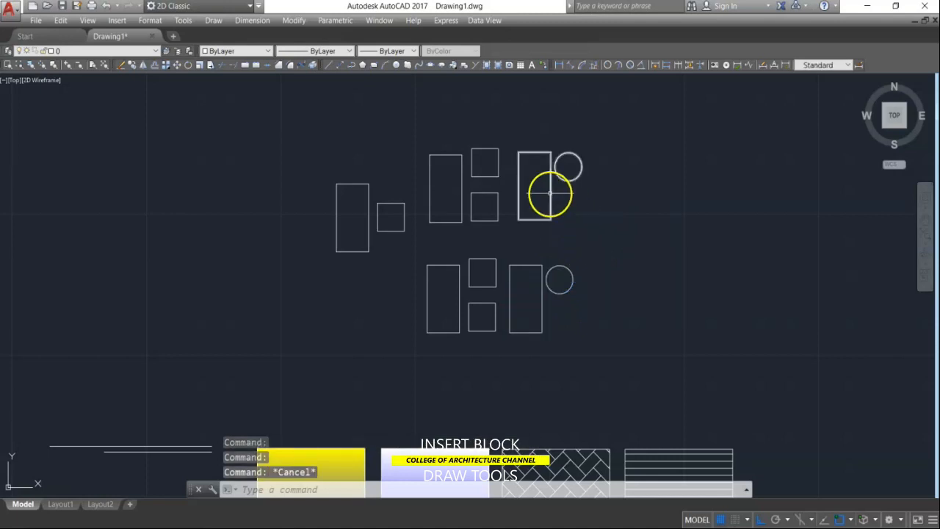
pyautogui.click(494, 220)
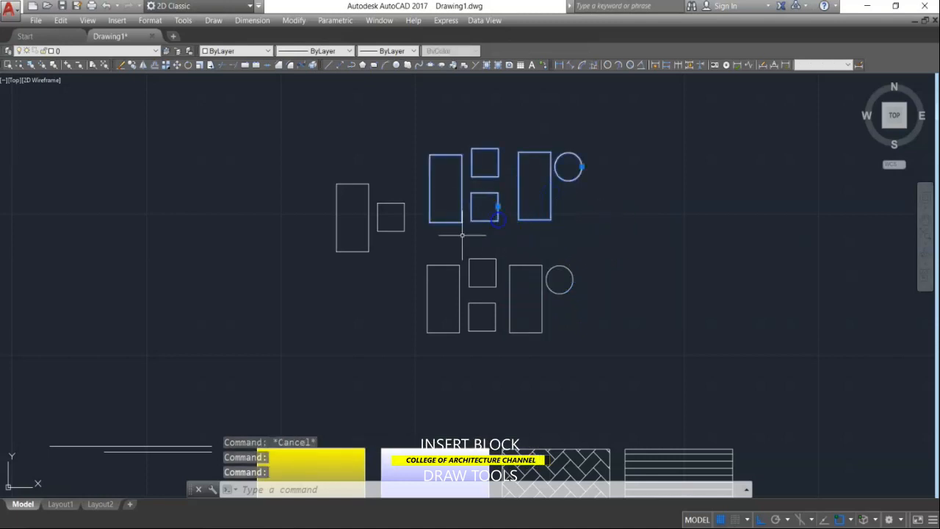
pyautogui.click(401, 230)
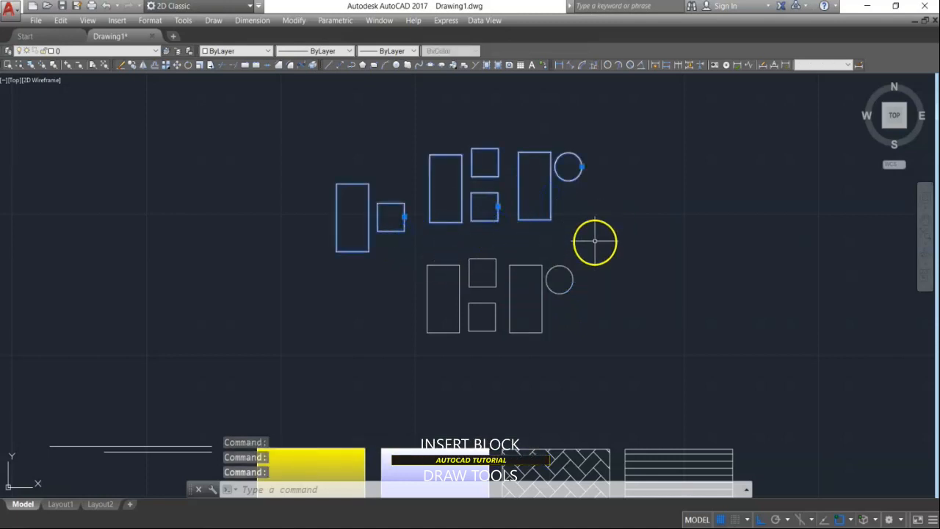
pyautogui.press('Escape')
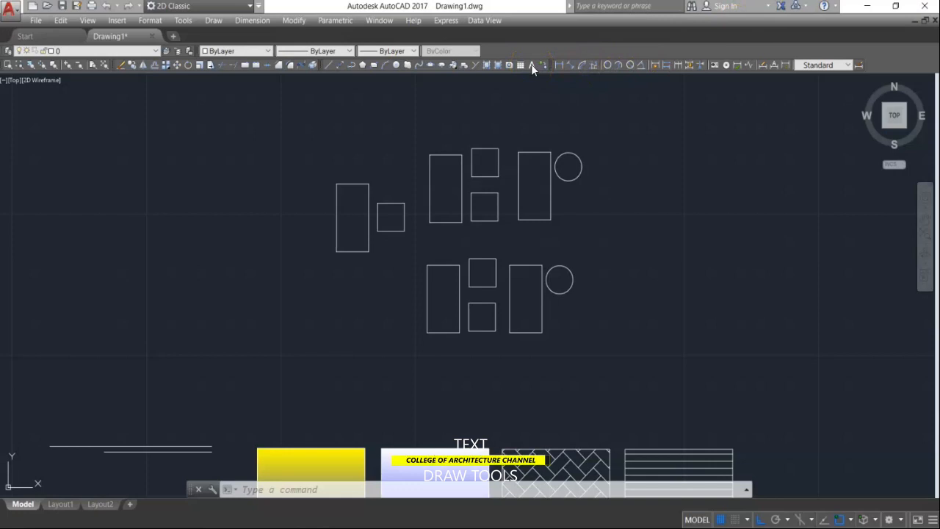
# Start a single-line TEXT object in the empty space beside the inserted circle, with height .2 and rotation angle 0
pyautogui.click(269, 490)
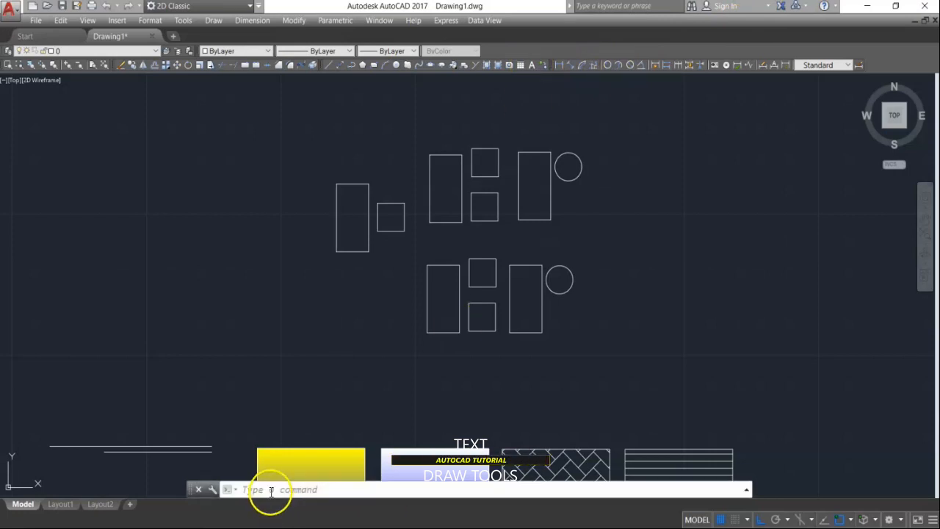
pyautogui.write('tex')
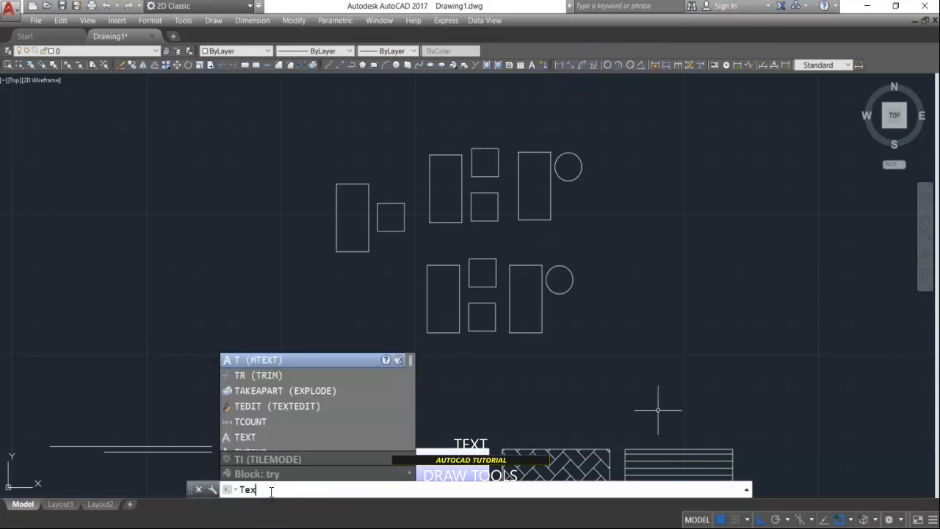
pyautogui.write('t')
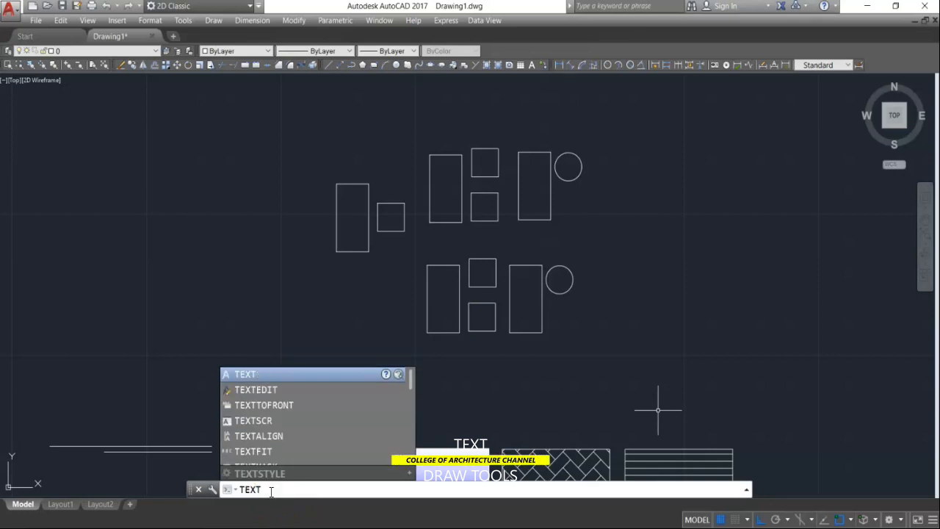
pyautogui.press('Return')
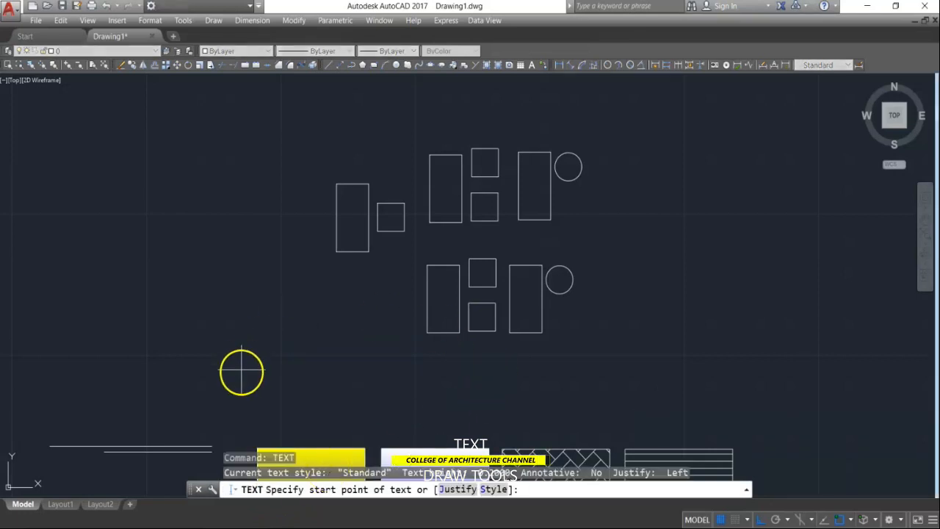
pyautogui.scroll(-2, 338, 375)
pyautogui.scroll(2, 485, 341)
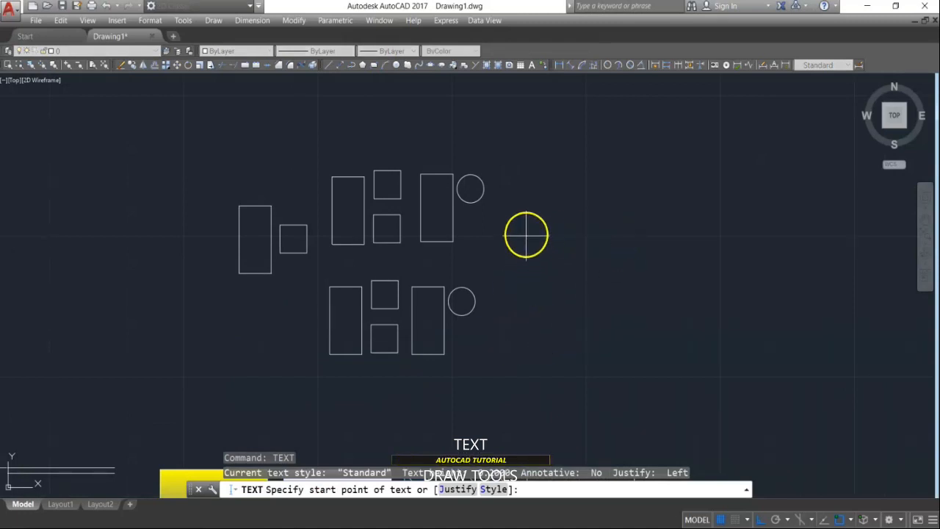
pyautogui.click(529, 197)
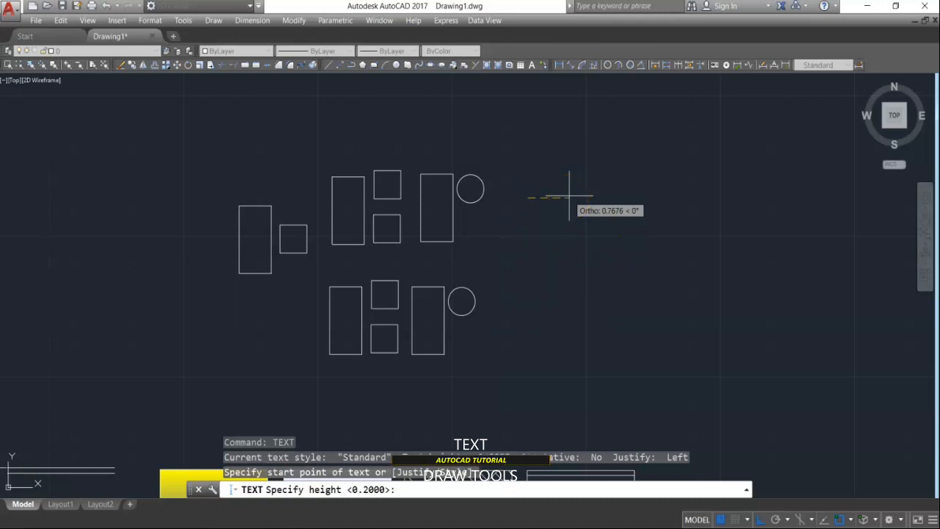
pyautogui.write('.2')
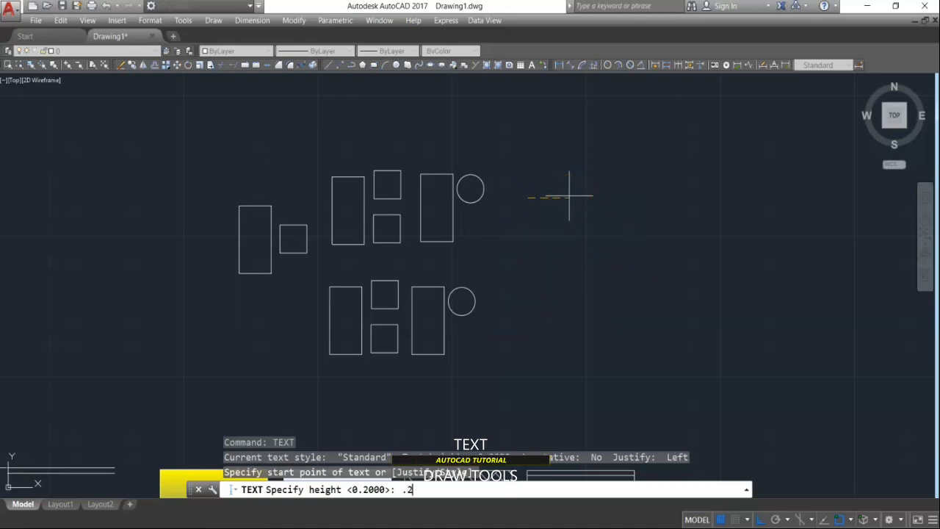
pyautogui.press('Return')
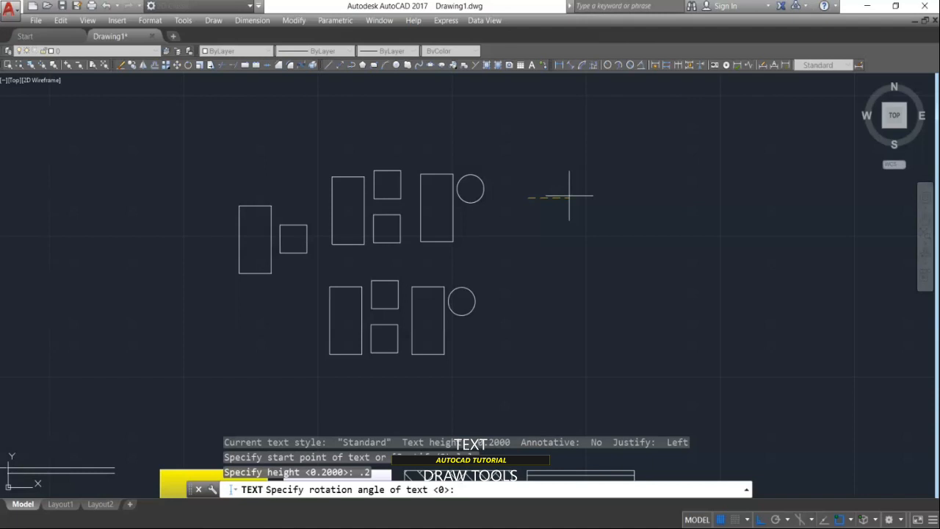
pyautogui.write('0')
pyautogui.press('Return')
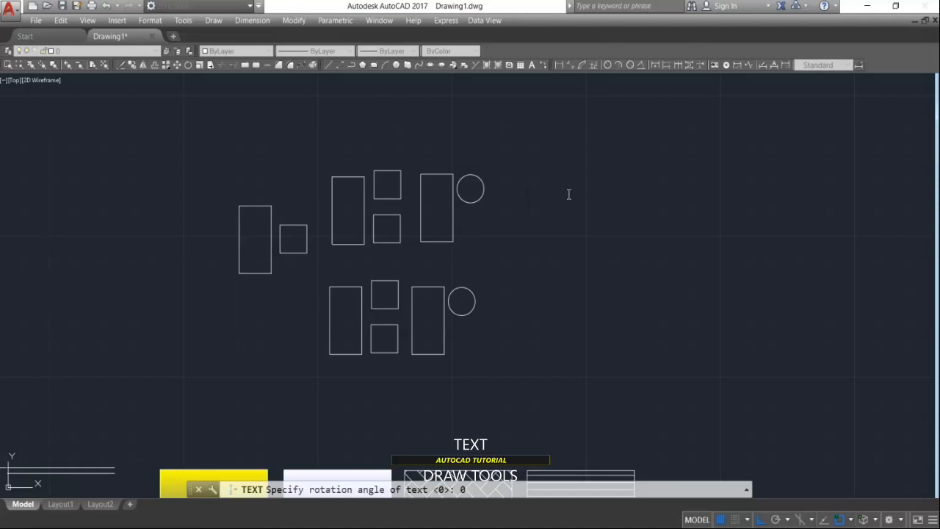
# Enter "COLLEGE OF ARCHITECTURE CHANNEL" as the text content and finish the text command
pyautogui.write('COLL')
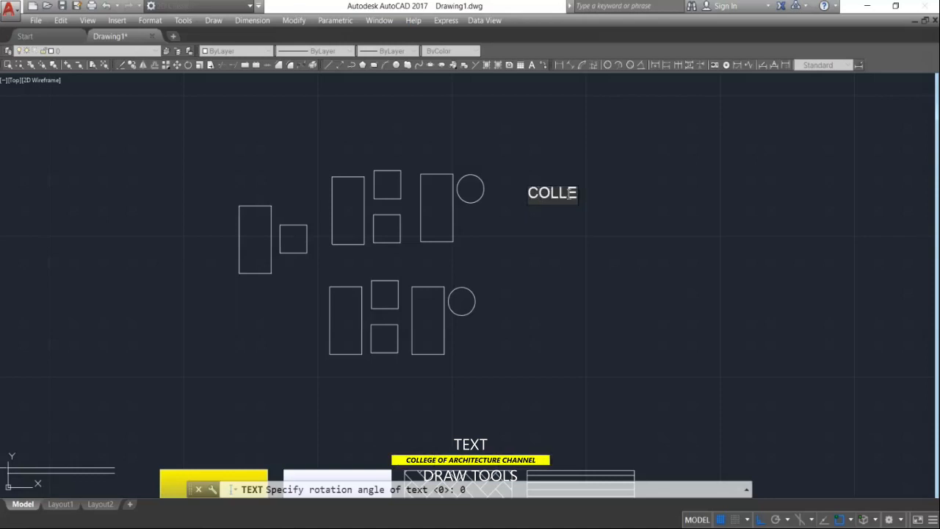
pyautogui.write('EGE OF ARCHITECTU')
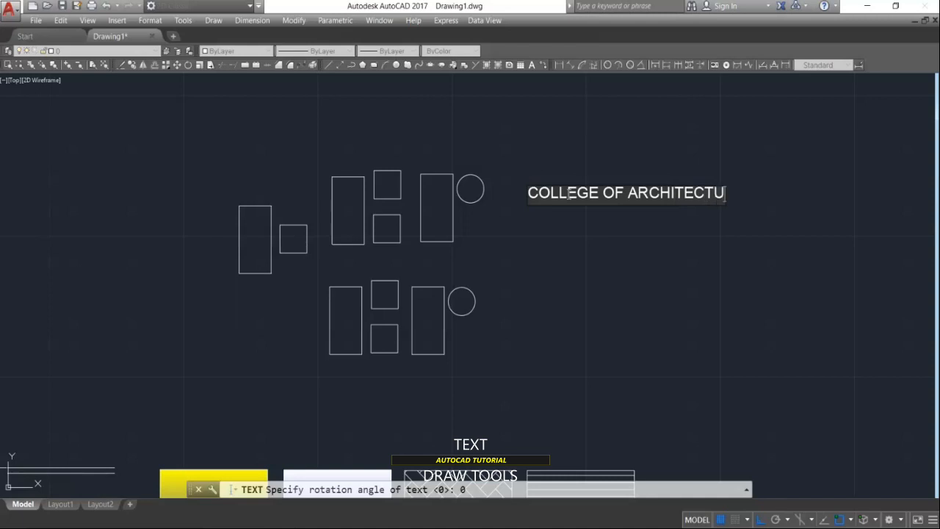
pyautogui.write('RE CHANNEL')
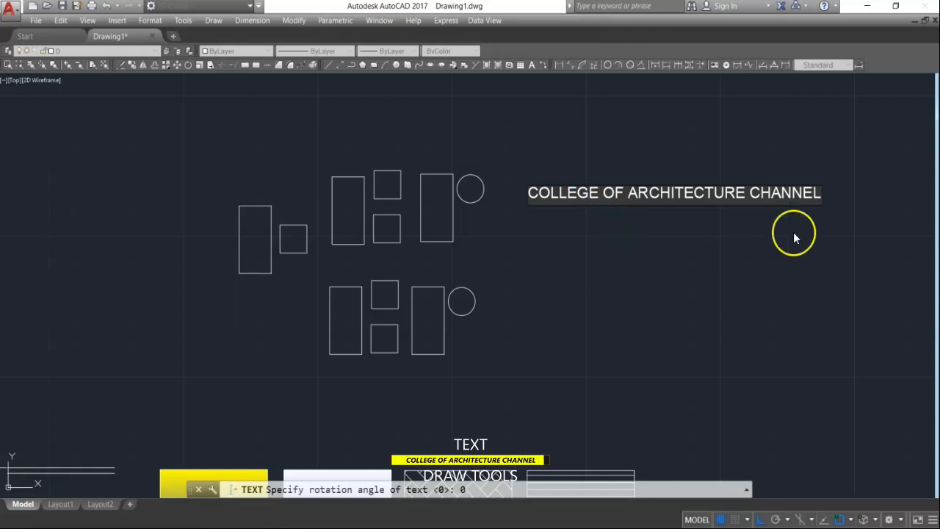
pyautogui.click(707, 165)
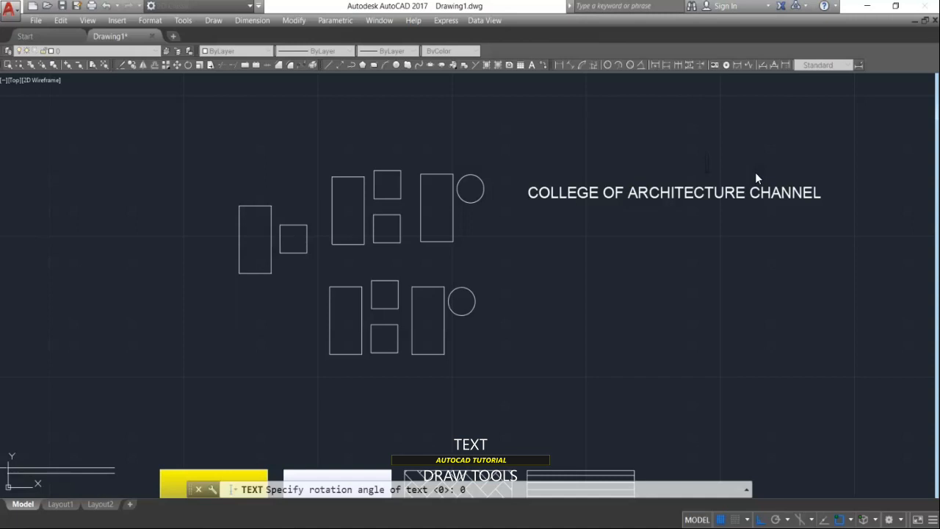
pyautogui.press('Return')
pyautogui.press('Return')
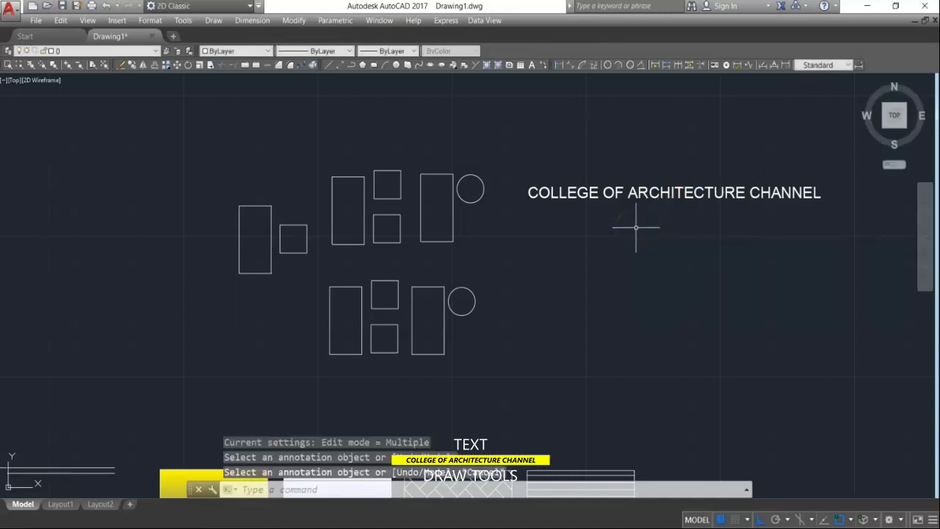
# Edit the text line and delete the words "COLLEGE OF" so it reads "ARCHITECTURE CHANNEL"
pyautogui.click(637, 191)
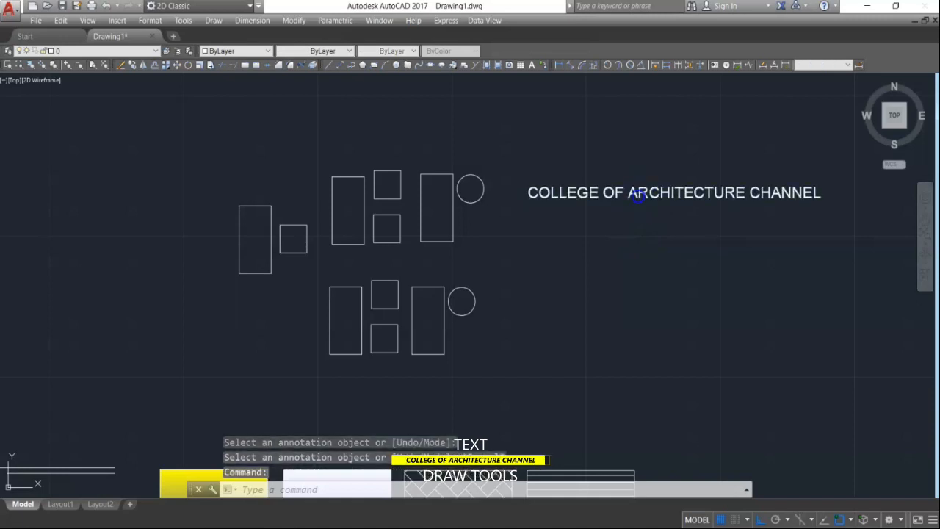
pyautogui.doubleClick(638, 194)
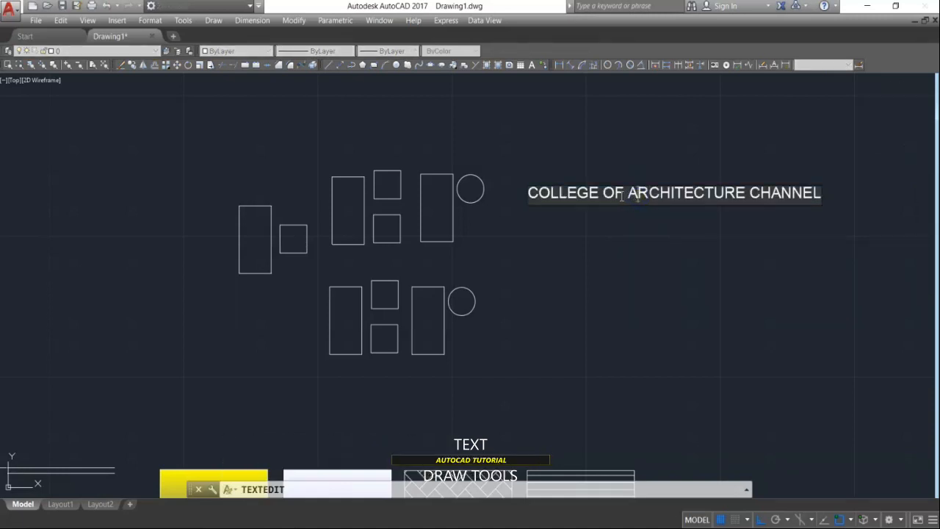
pyautogui.moveTo(624, 193); pyautogui.dragTo(498, 197)
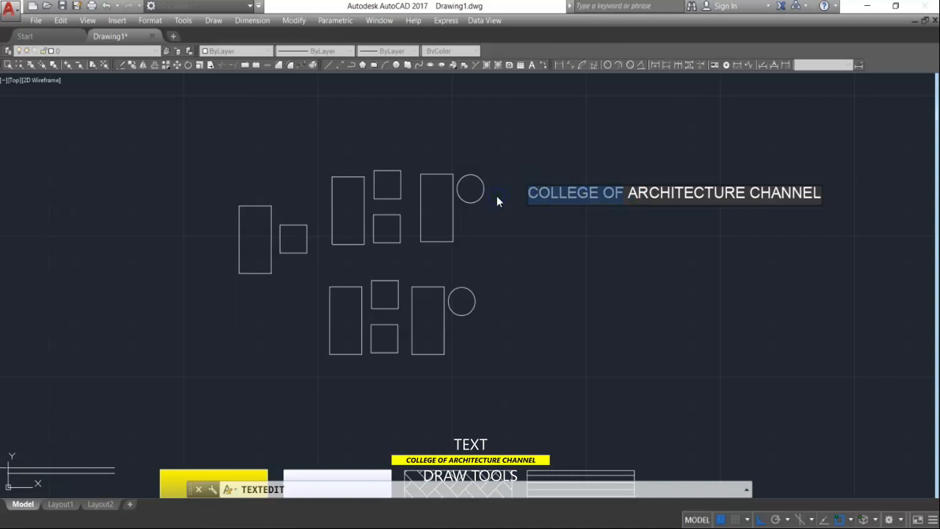
pyautogui.click(577, 196)
pyautogui.click(629, 195)
pyautogui.moveTo(628, 195); pyautogui.dragTo(526, 192)
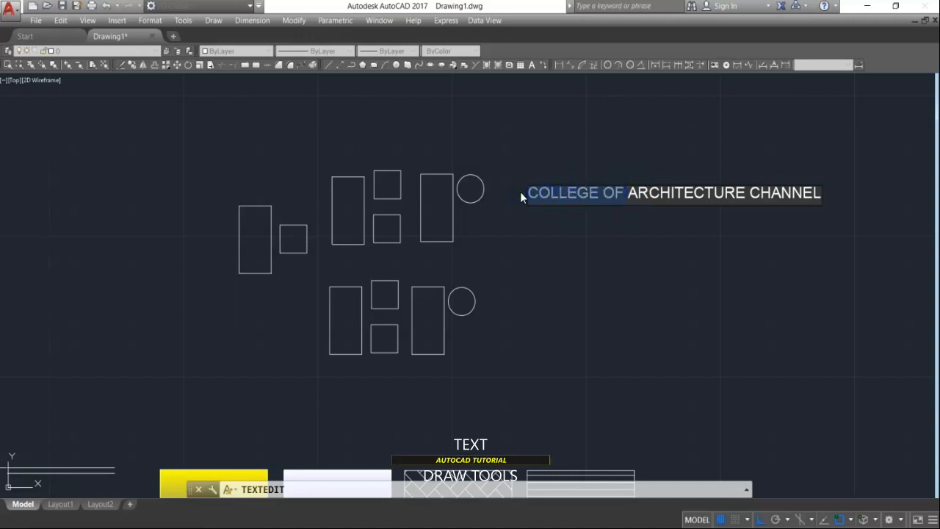
pyautogui.press('Delete')
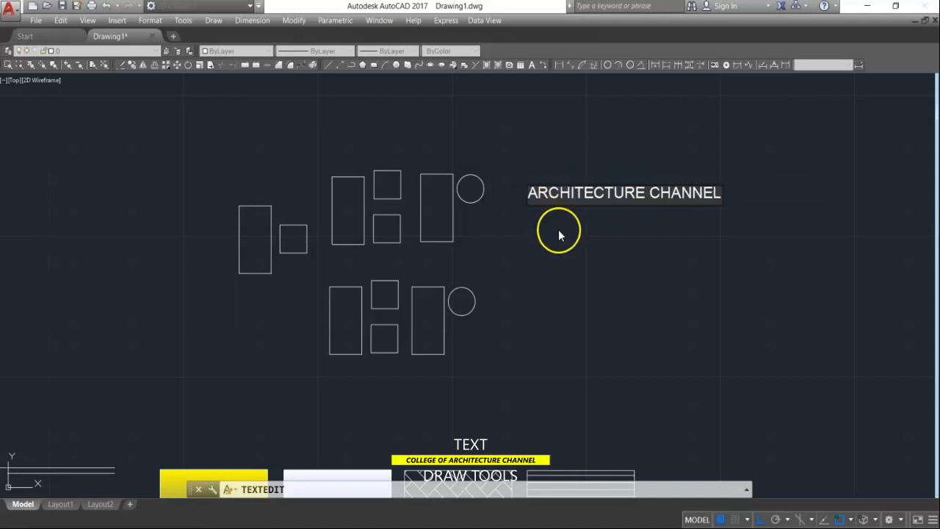
# Accept the edited ARCHITECTURE CHANNEL line and leave the text editing command
pyautogui.click(587, 217)
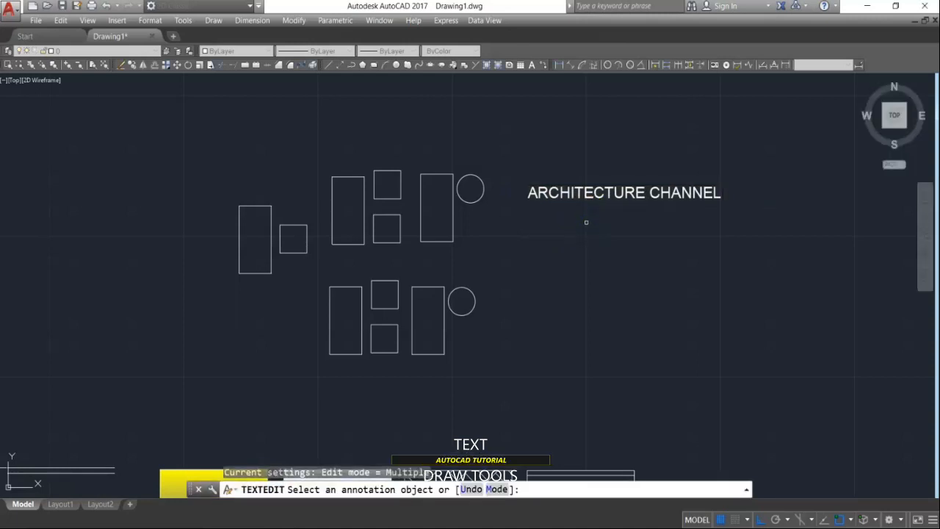
pyautogui.press('Escape')
pyautogui.click(556, 248)
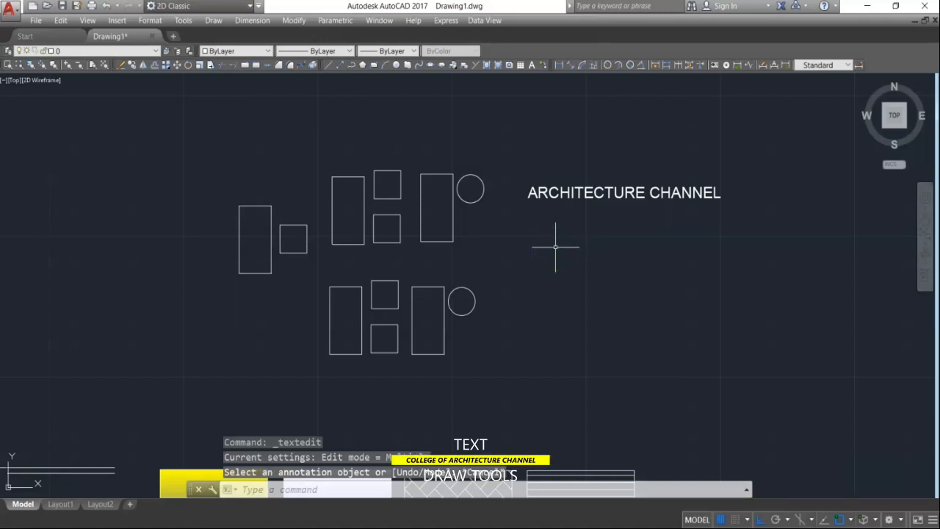
# Create the single-line text "TRY 2" below the ARCHITECTURE CHANNEL line, with height 0.2 and rotation angle 90
pyautogui.write('TEXT')
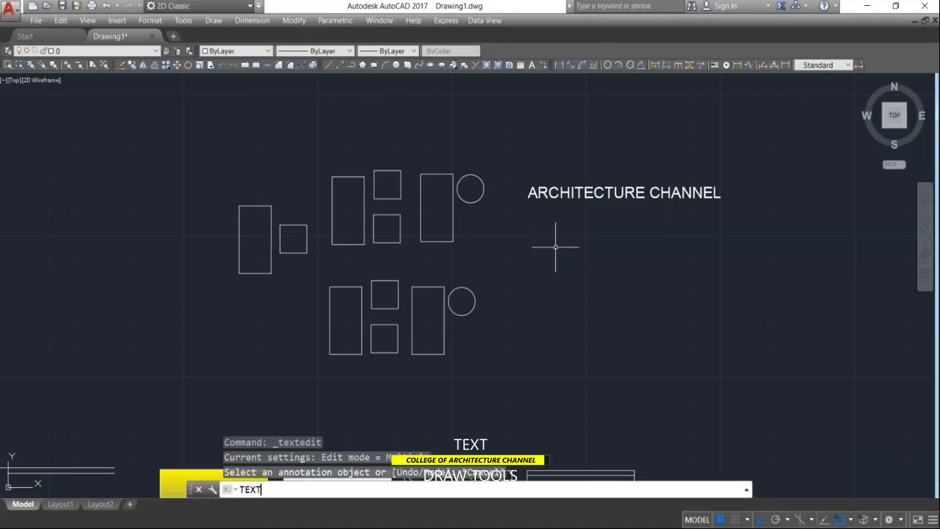
pyautogui.press('Return')
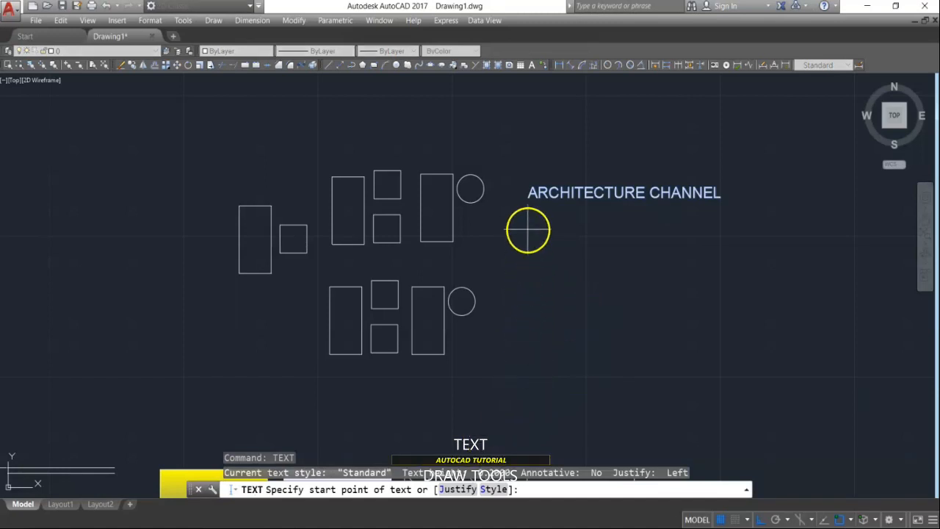
pyautogui.click(534, 278)
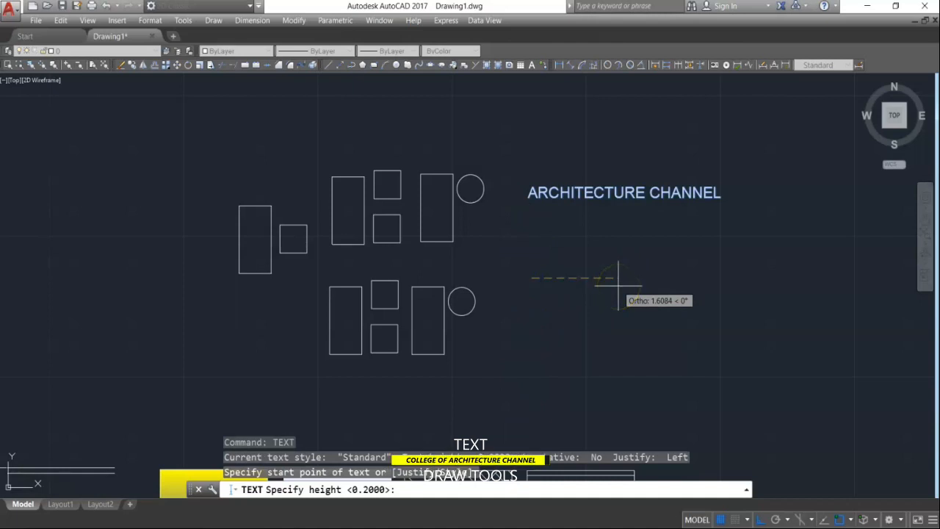
pyautogui.press('Return')
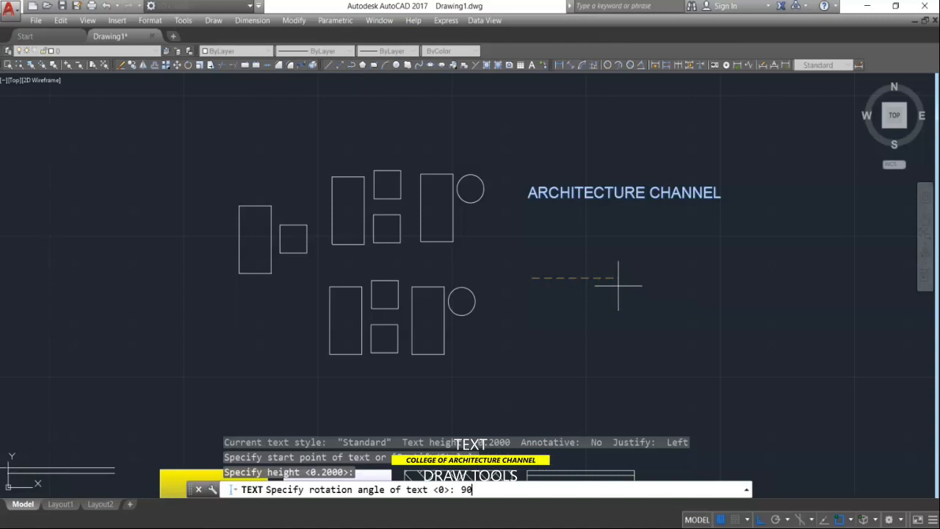
pyautogui.press('Return')
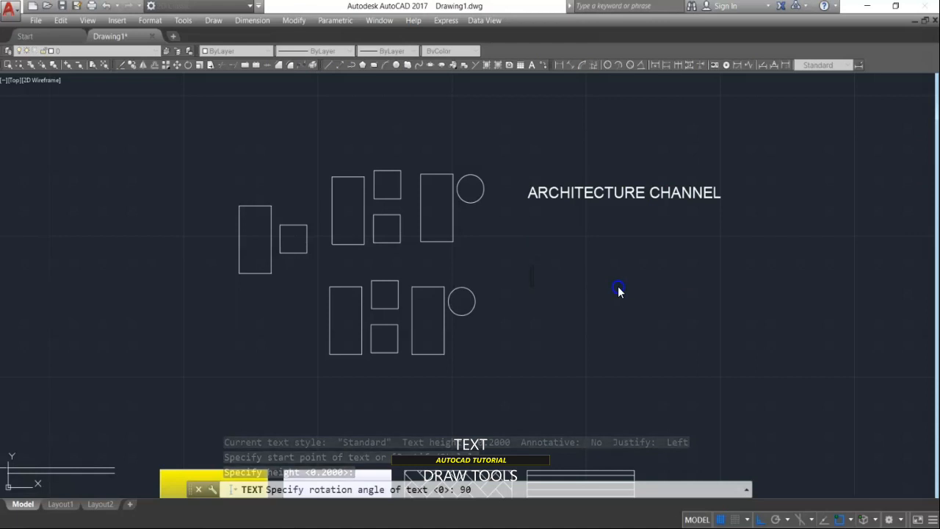
pyautogui.write('TRY 2')
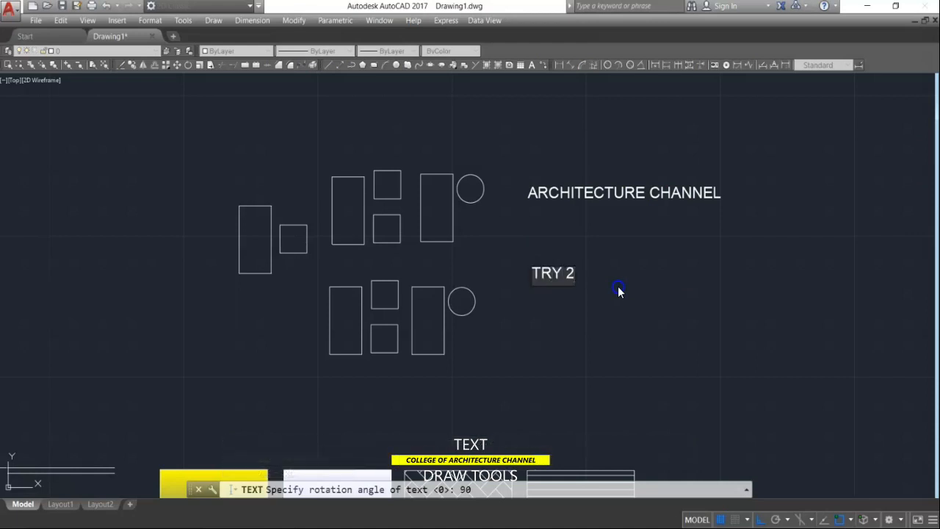
pyautogui.click(618, 287)
pyautogui.press('Return')
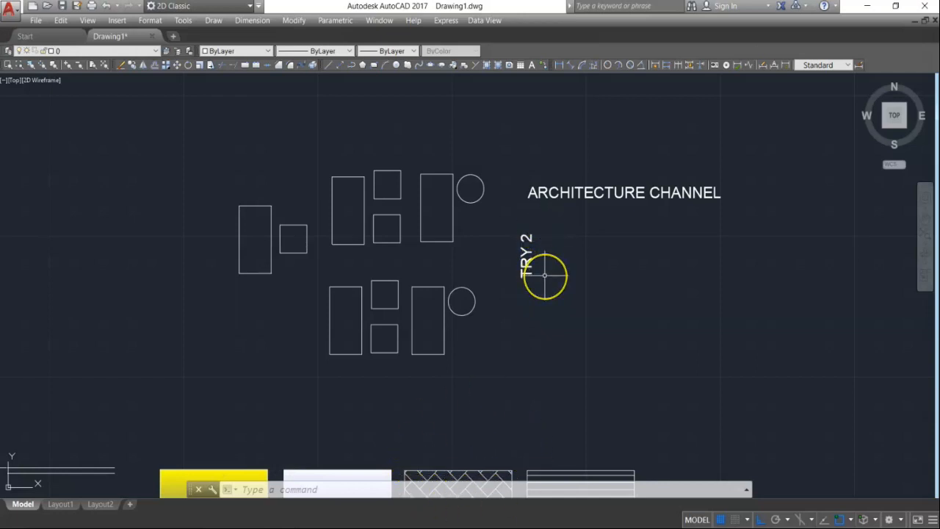
pyautogui.press('Escape')
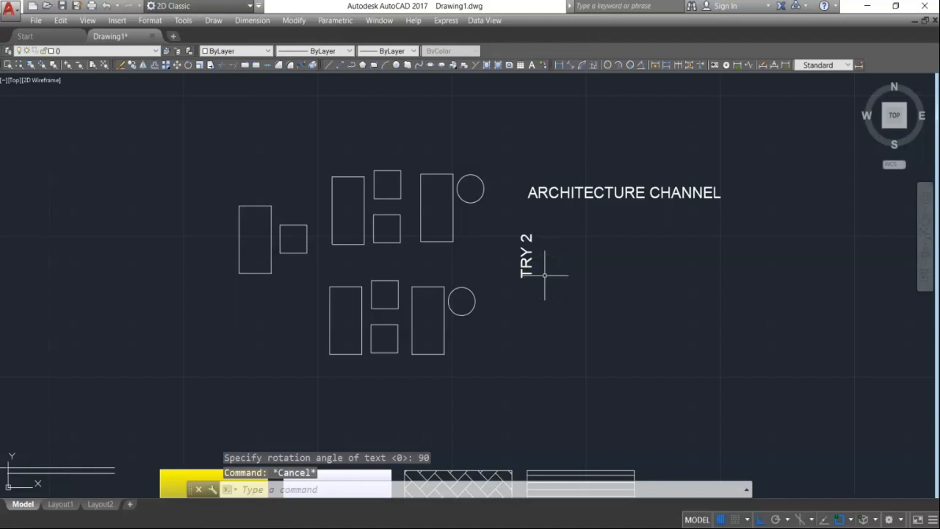
# Start a new empty Standard-style table with 5 columns and 4 data rows, using the insertion point option
pyautogui.click(518, 66)
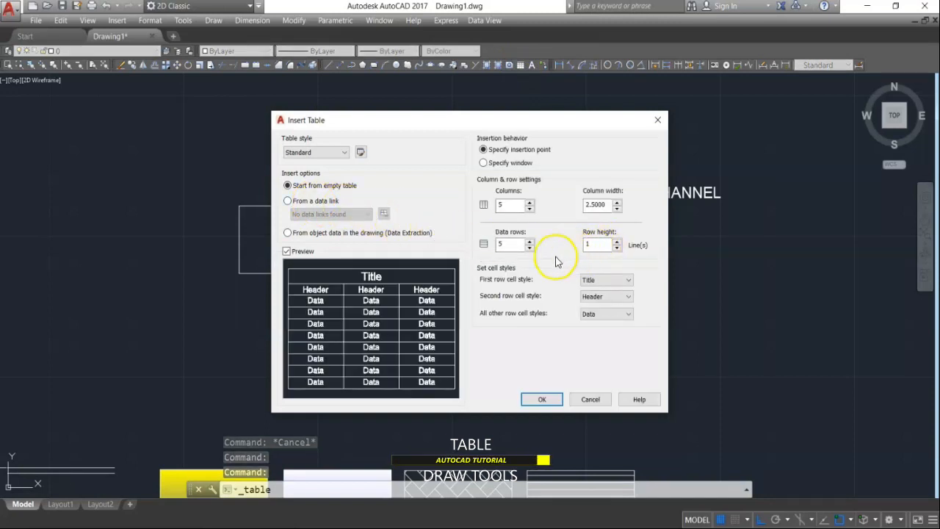
pyautogui.click(512, 246)
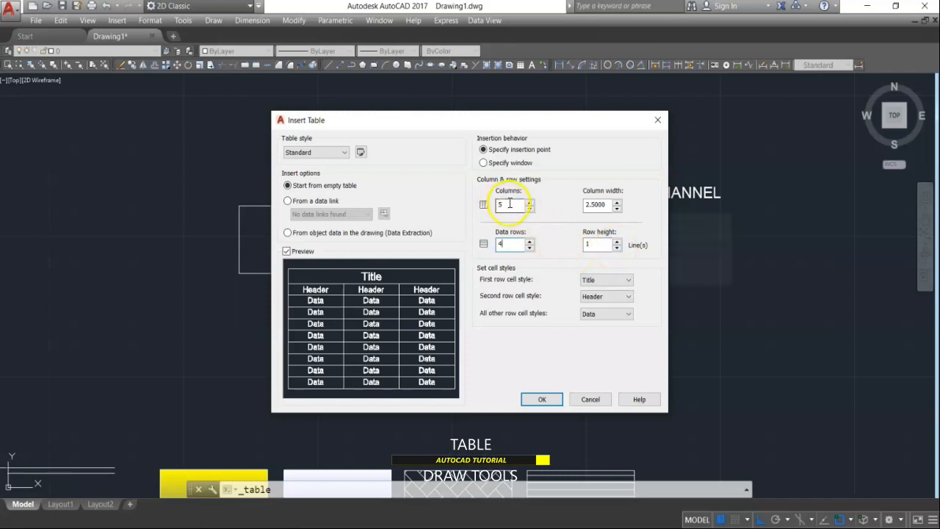
pyautogui.click(512, 244)
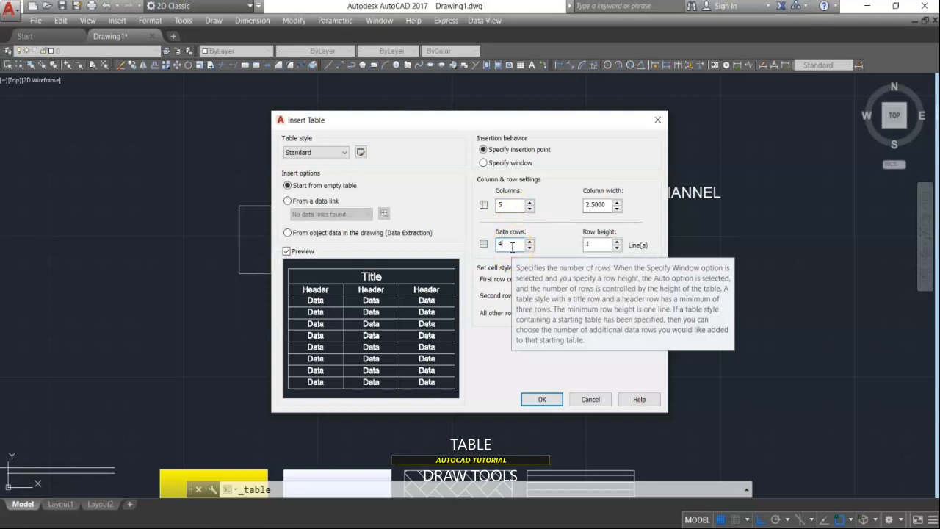
pyautogui.click(545, 400)
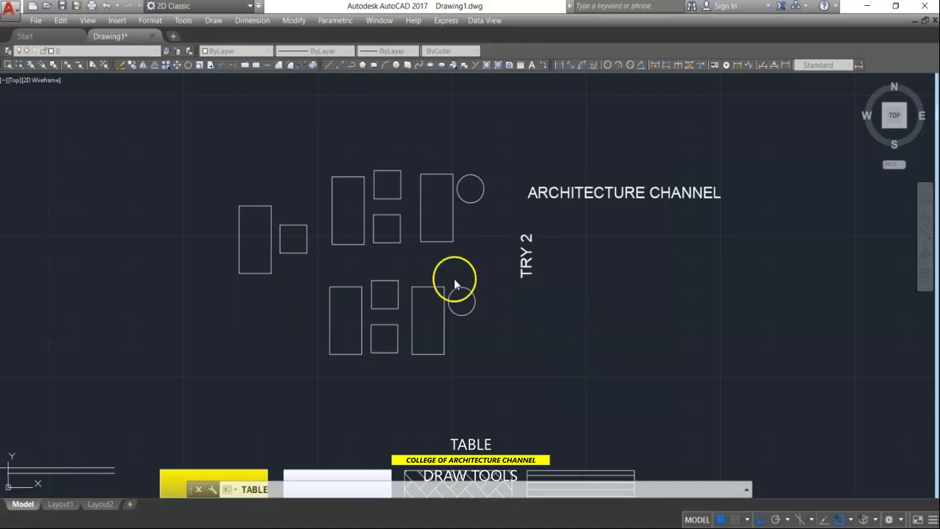
# Place the table in the empty space beside the TRY 2 text, below the ARCHITECTURE CHANNEL line
pyautogui.scroll(-4, 497, 292)
pyautogui.scroll(4, 481, 283)
pyautogui.scroll(-4, 447, 267)
pyautogui.scroll(3, 488, 269)
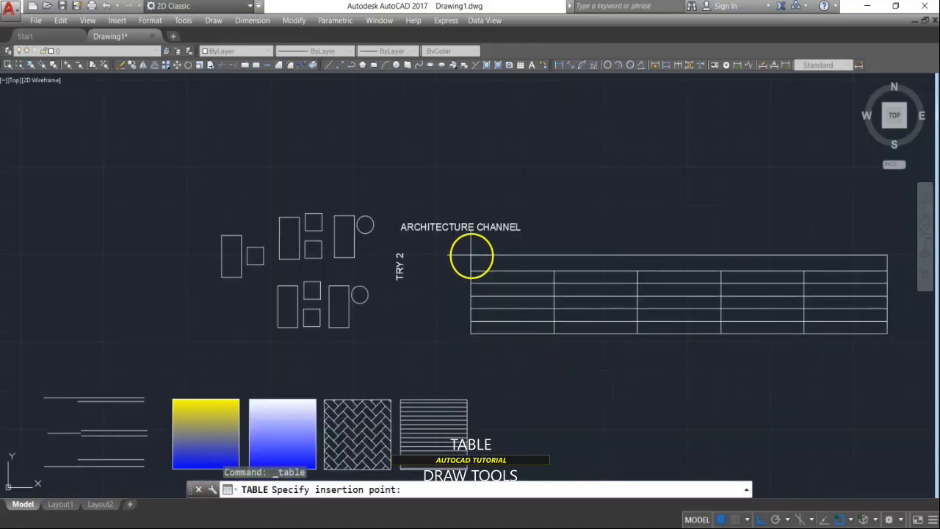
pyautogui.click(471, 256)
# Select the whole inserted table to show its grips
pyautogui.click(540, 335)
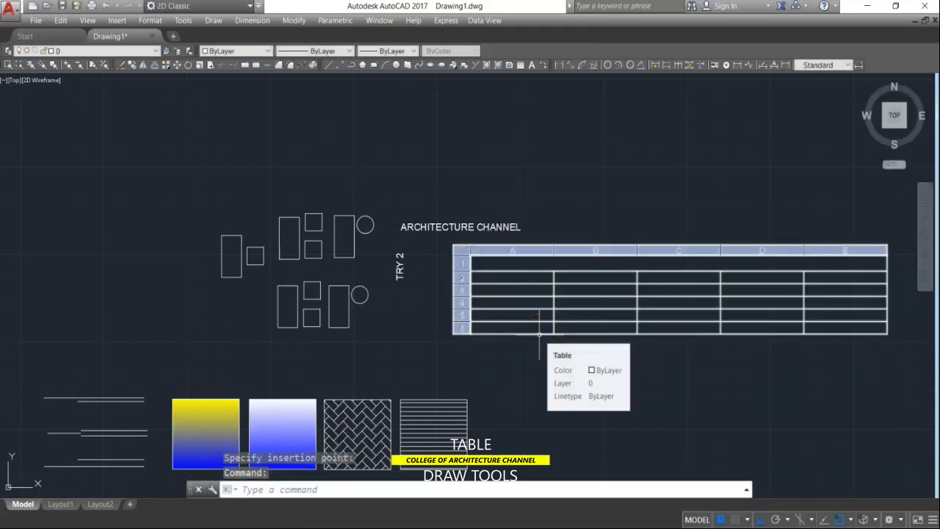
pyautogui.click(539, 334)
pyautogui.click(702, 326)
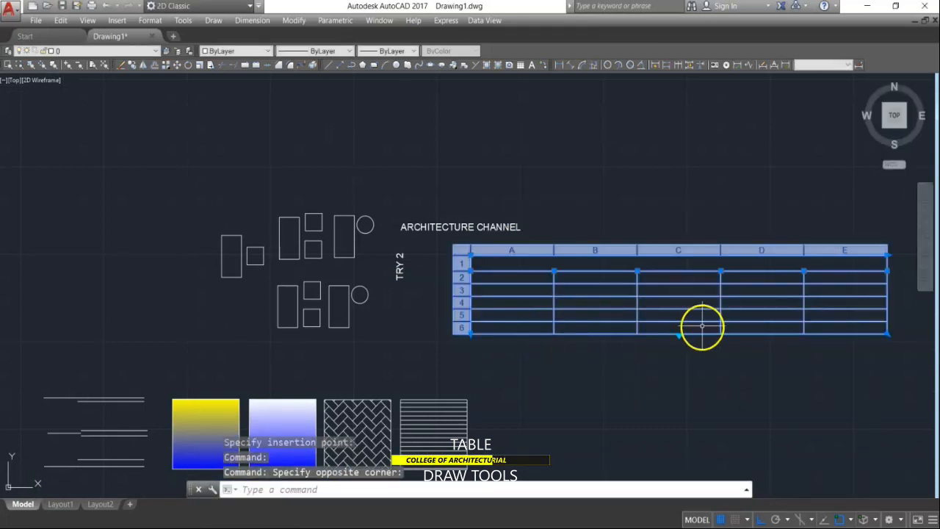
pyautogui.click(639, 346)
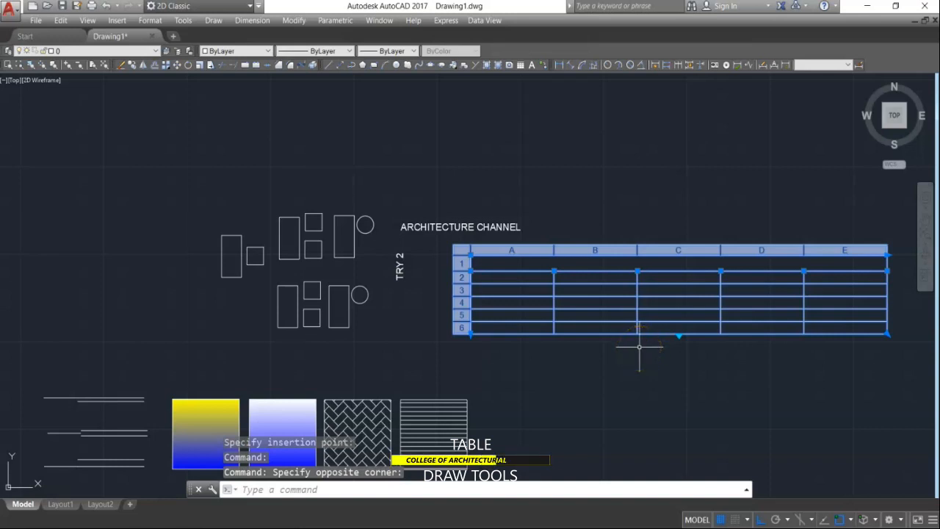
pyautogui.click(555, 347)
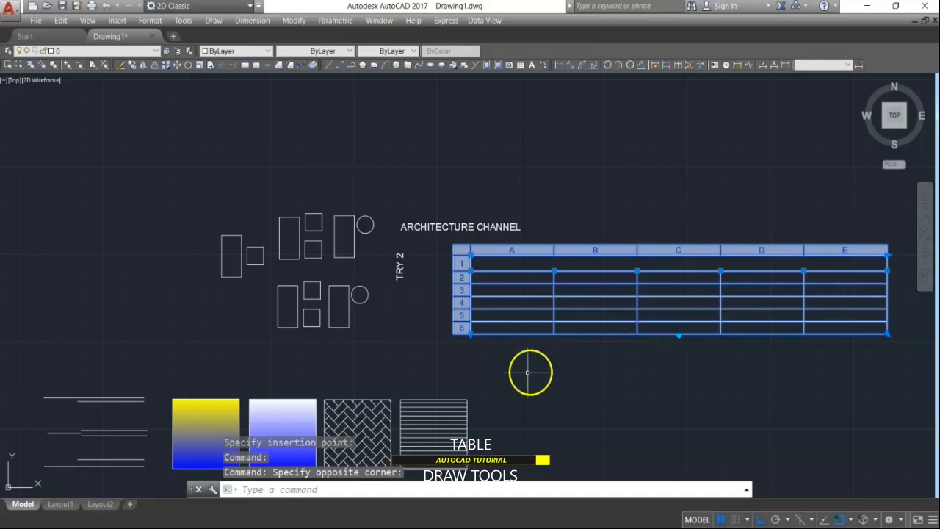
# Uniformly stretch the table's width in and out several times, finishing at about two thirds of its original width
pyautogui.click(887, 257)
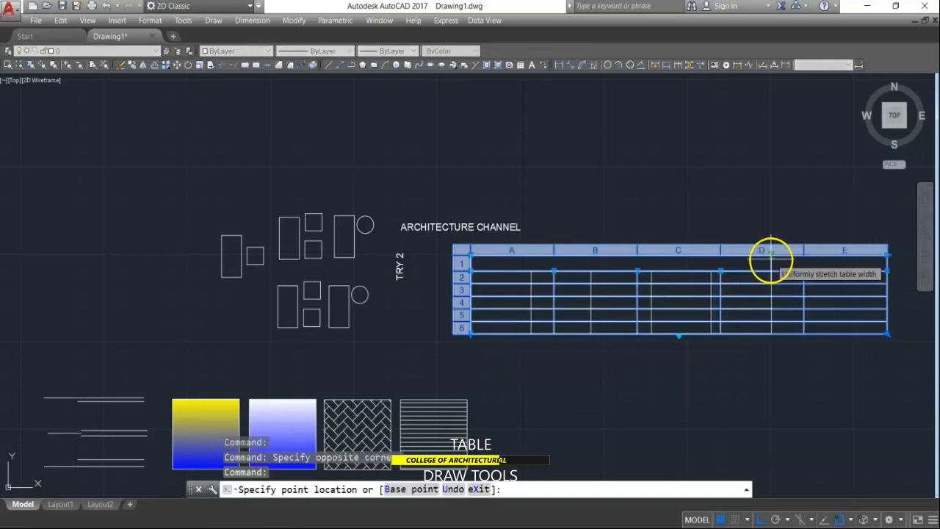
pyautogui.click(770, 257)
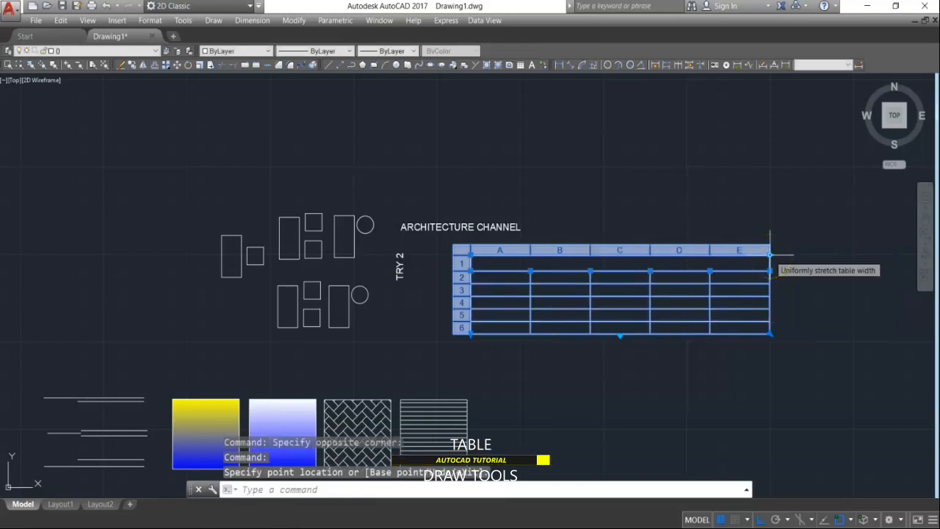
pyautogui.click(770, 254)
pyautogui.click(826, 252)
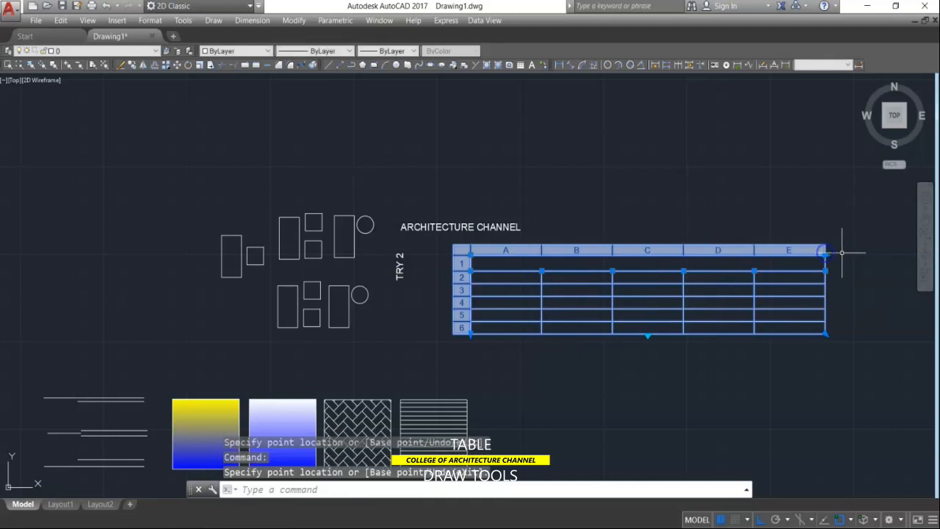
pyautogui.click(826, 254)
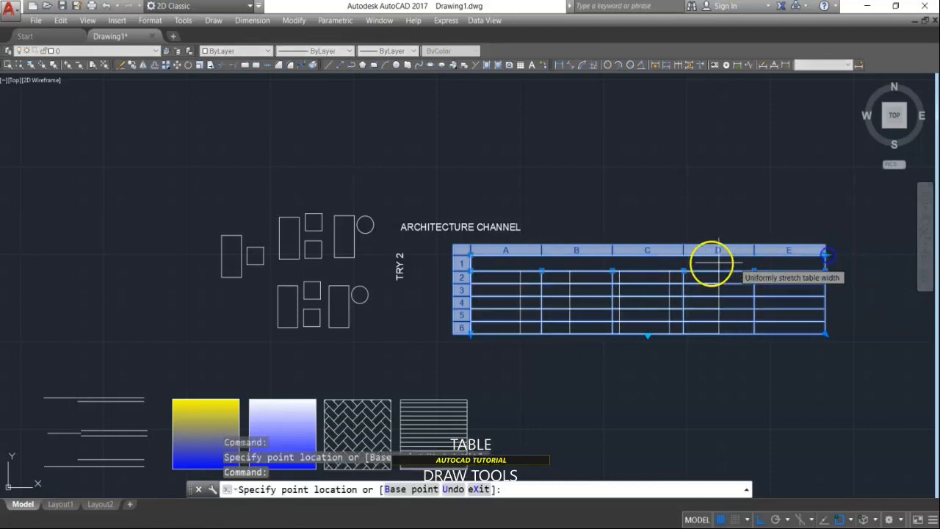
pyautogui.click(669, 266)
pyautogui.click(670, 255)
pyautogui.click(727, 253)
pyautogui.click(728, 254)
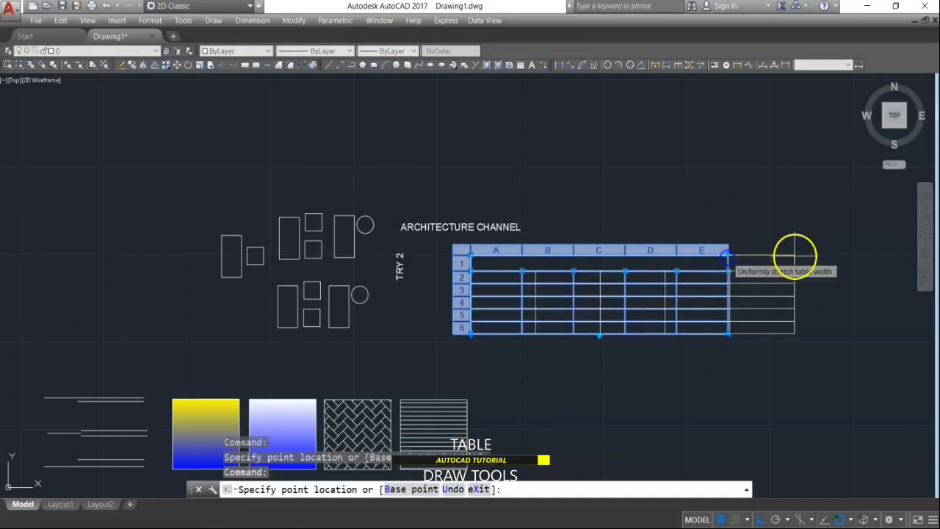
pyautogui.click(820, 254)
pyautogui.click(819, 254)
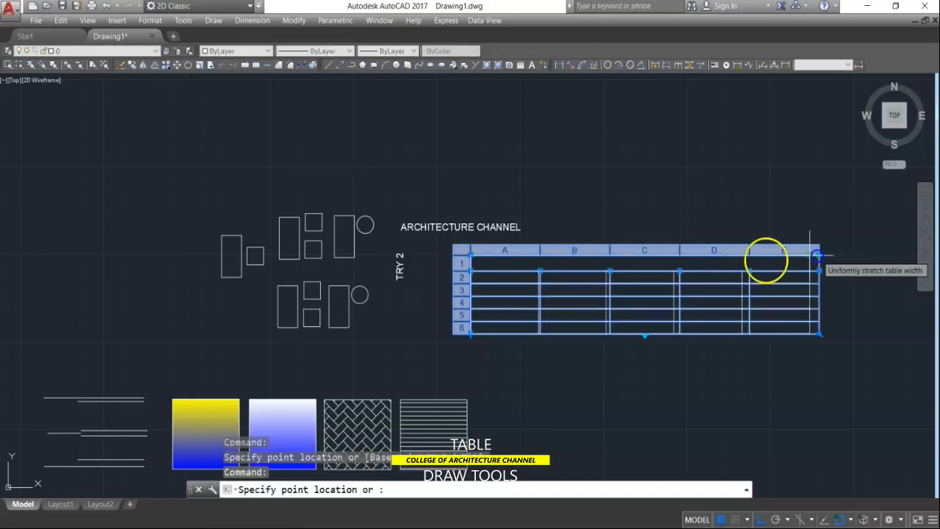
pyautogui.click(756, 256)
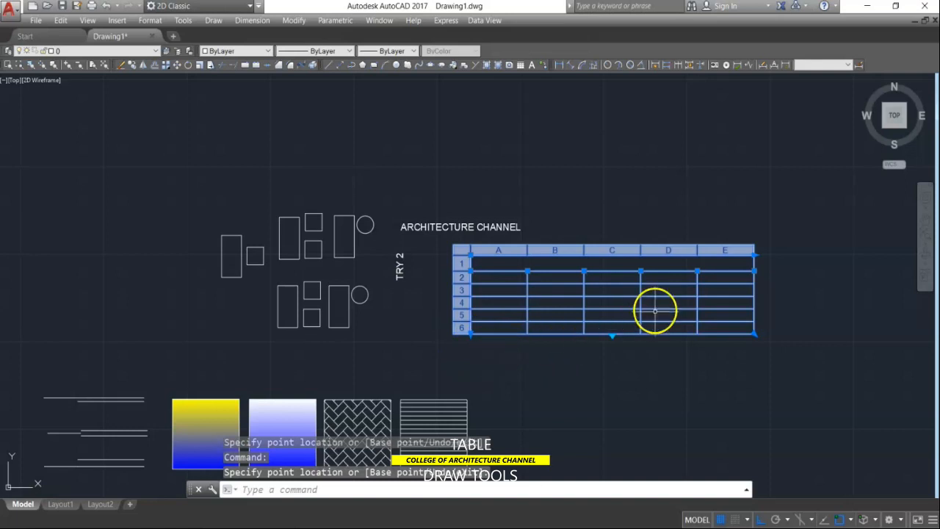
# Uniformly stretch the table's height downward, finishing at about one and a half times its original height
pyautogui.click(471, 337)
pyautogui.click(478, 386)
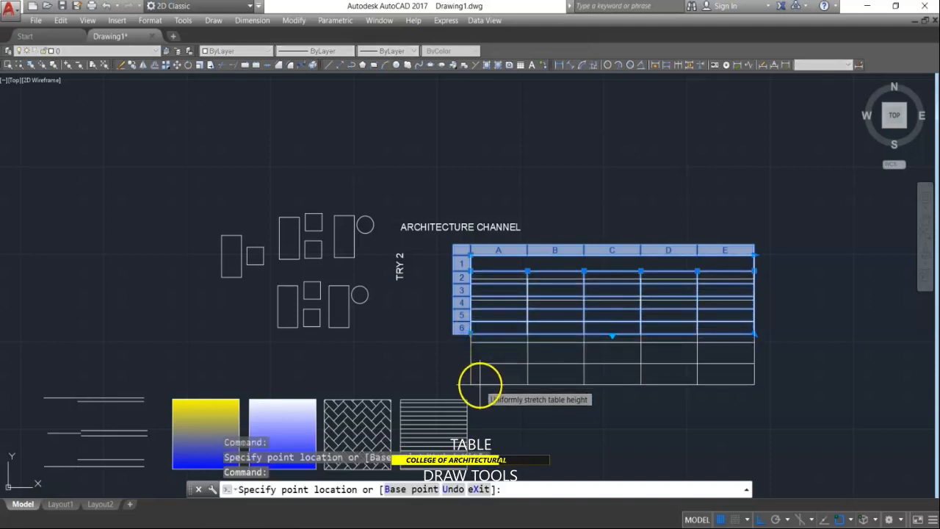
pyautogui.click(471, 384)
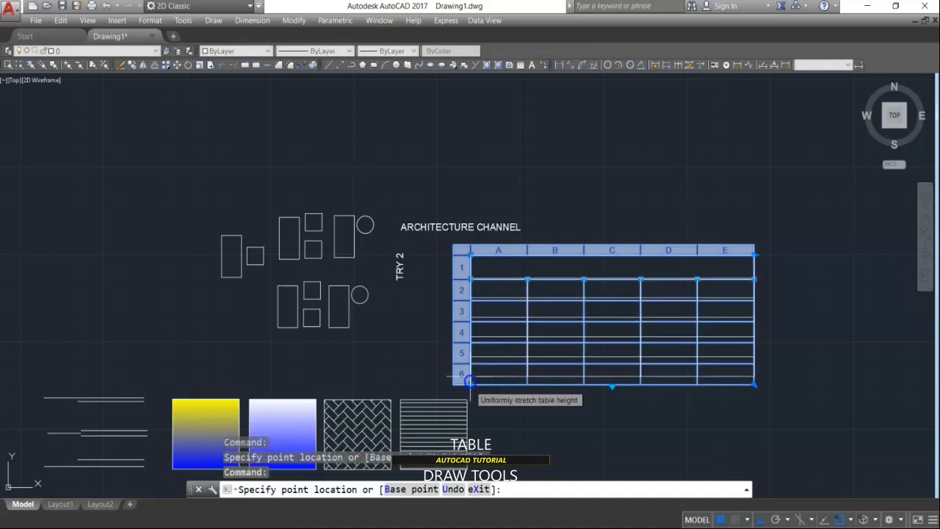
pyautogui.click(471, 374)
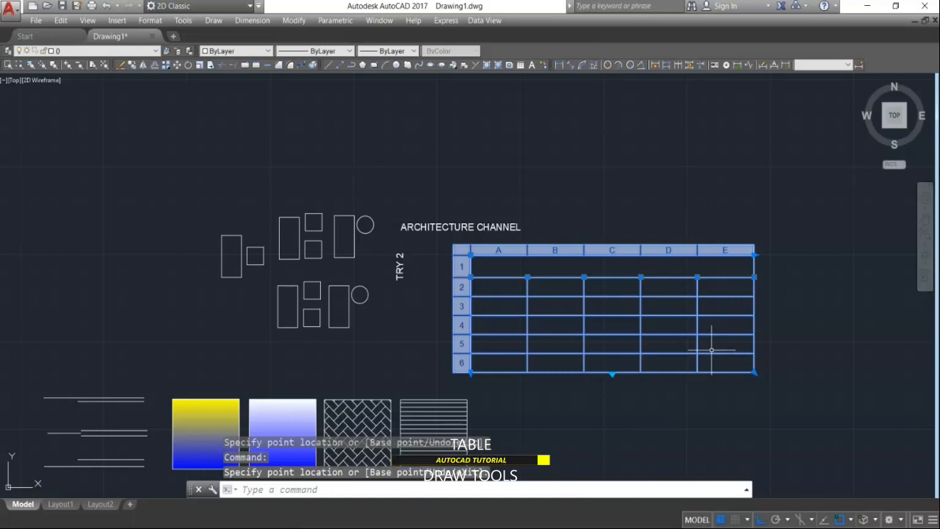
# Select the cell in column E, row 5 and widen its column outward by about 1.15 units
pyautogui.moveTo(712, 351); pyautogui.dragTo(749, 345)
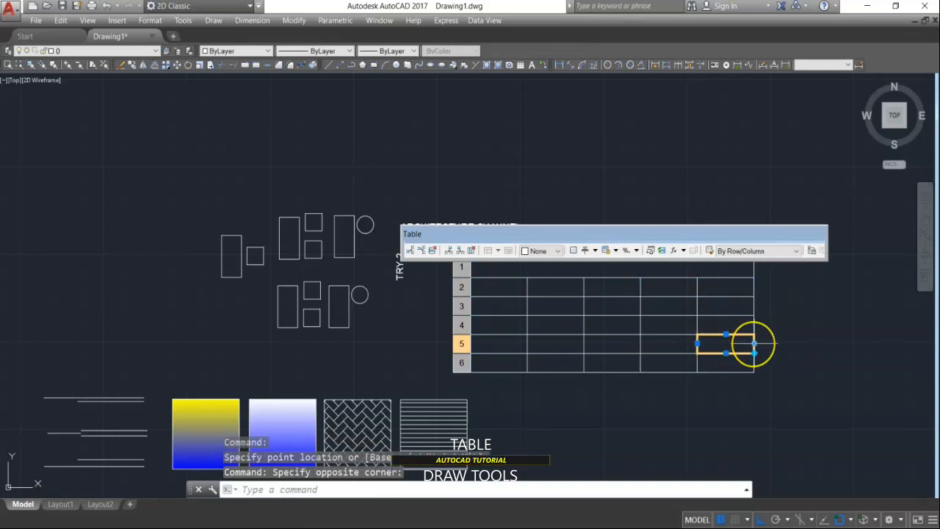
pyautogui.click(755, 343)
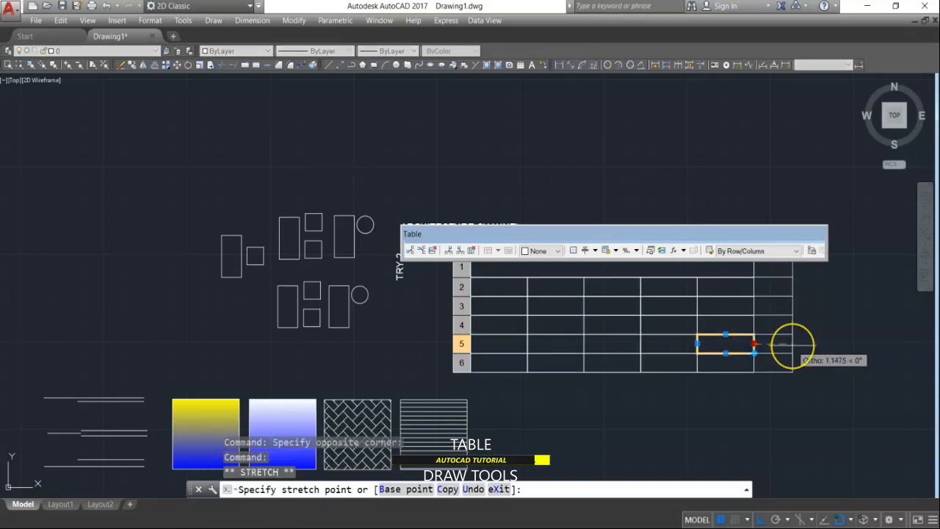
pyautogui.click(793, 343)
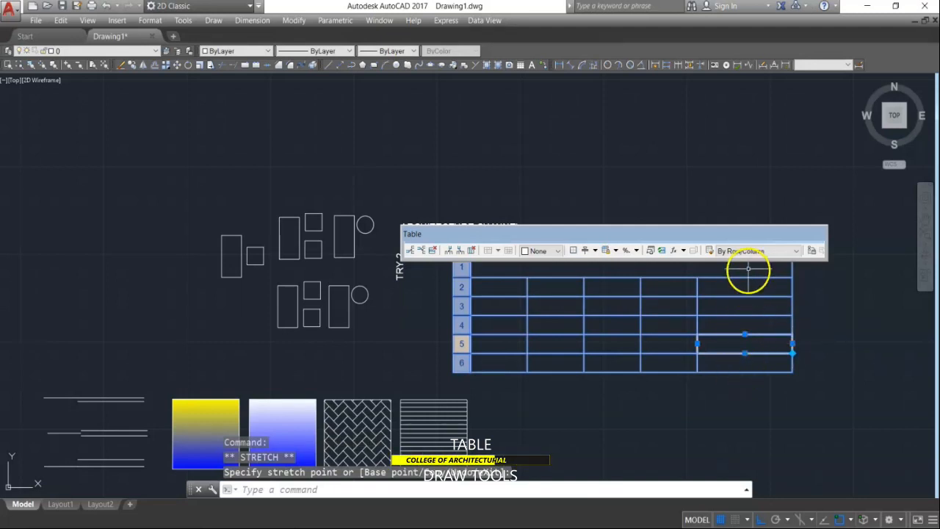
# Stretch table row 5 to about twice its height and delete that row
pyautogui.click(745, 354)
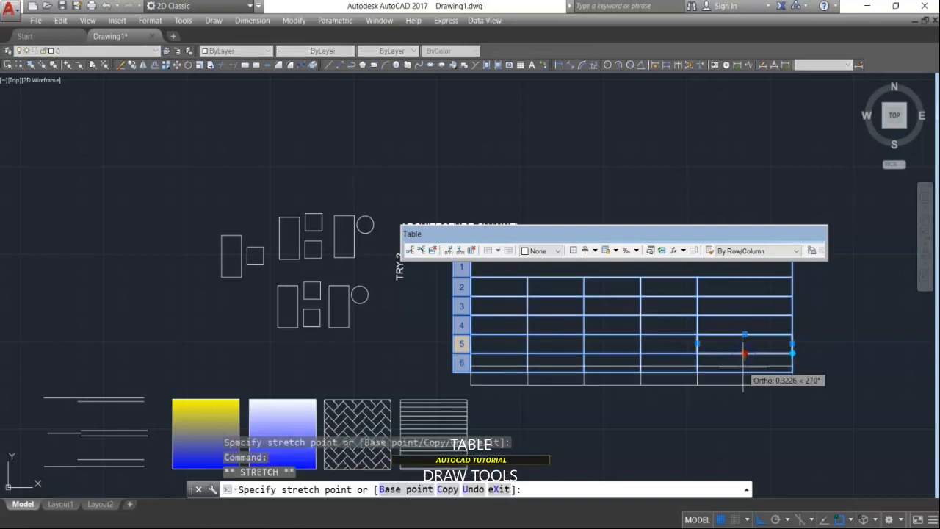
pyautogui.click(745, 372)
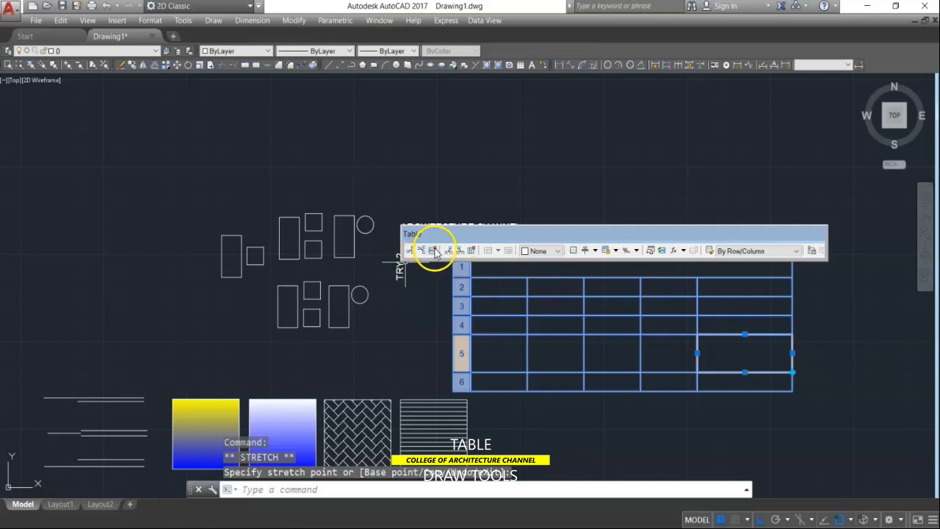
pyautogui.click(434, 251)
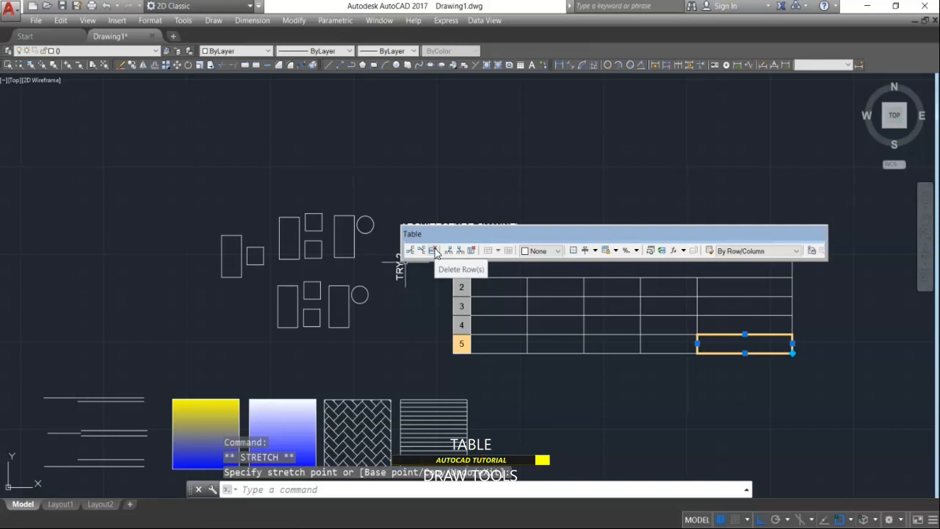
# Undo the row deletion, select the cell in column E of the tall row 5, and delete that row again
pyautogui.hotkey('ctrl', 'z')
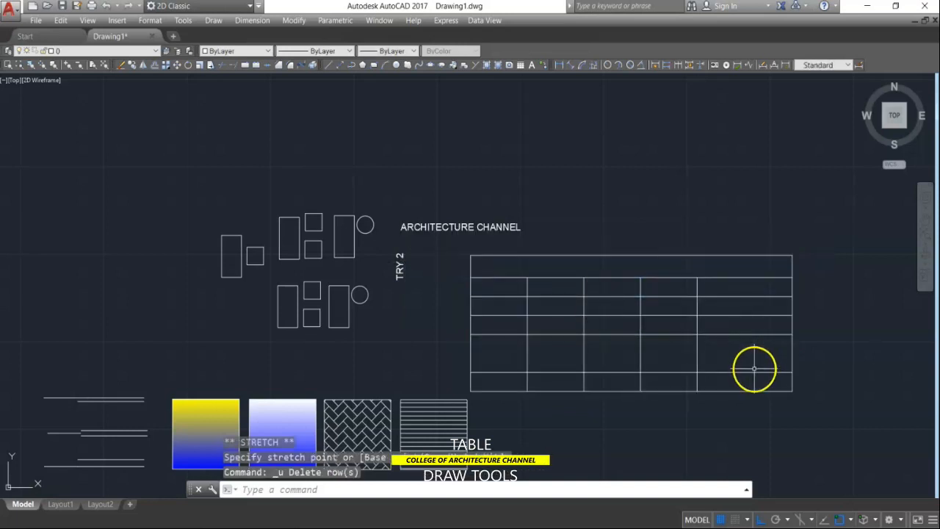
pyautogui.click(752, 375)
pyautogui.click(745, 366)
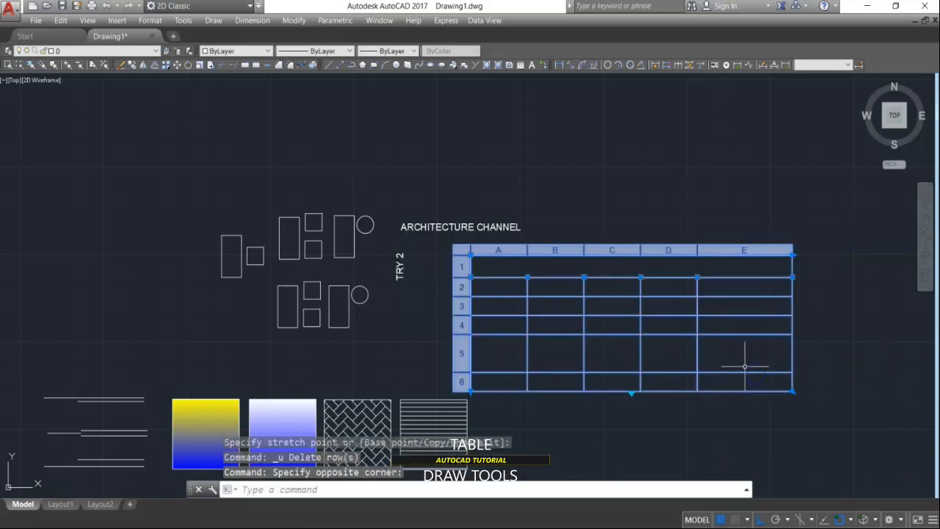
pyautogui.click(790, 358)
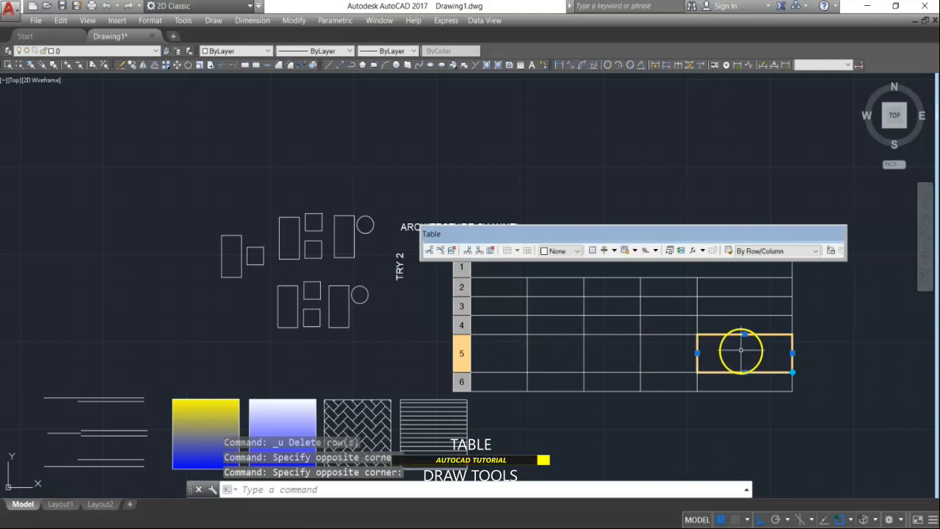
pyautogui.click(450, 251)
# Delete the table's column E and insert a new column to the right of column D
pyautogui.click(749, 343)
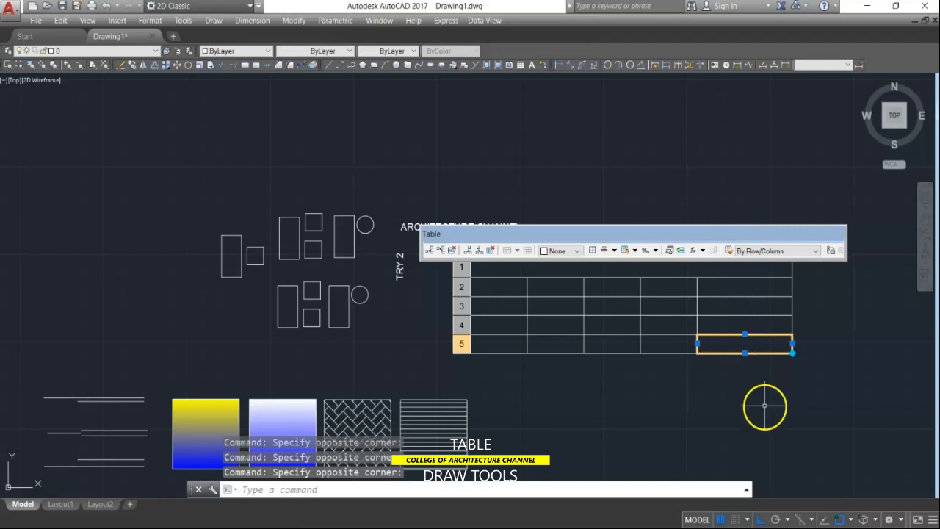
pyautogui.click(494, 254)
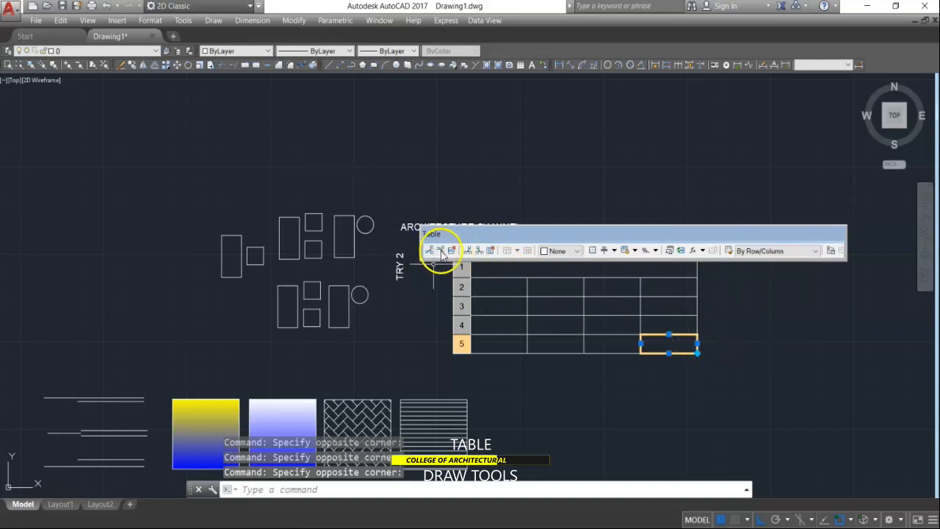
pyautogui.click(480, 254)
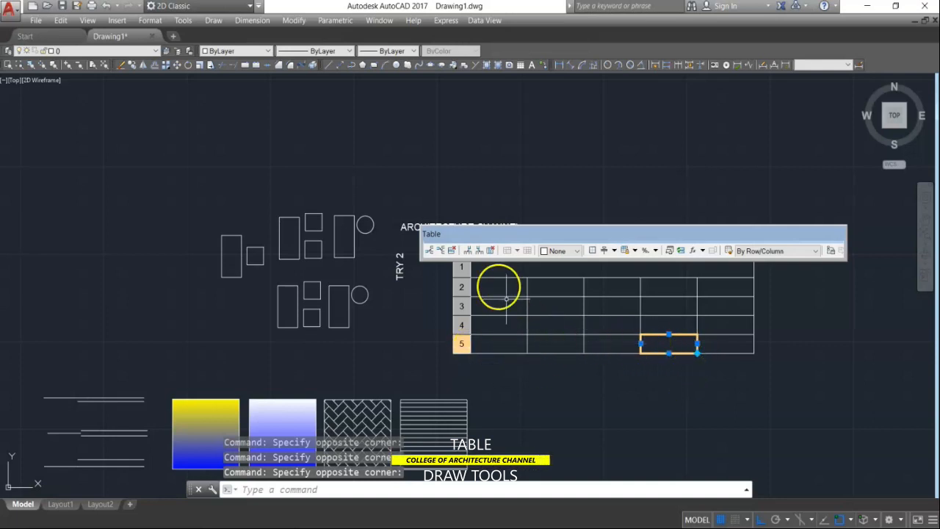
# Insert a new row below row 5 of the table and leave the cell selection
pyautogui.click(435, 252)
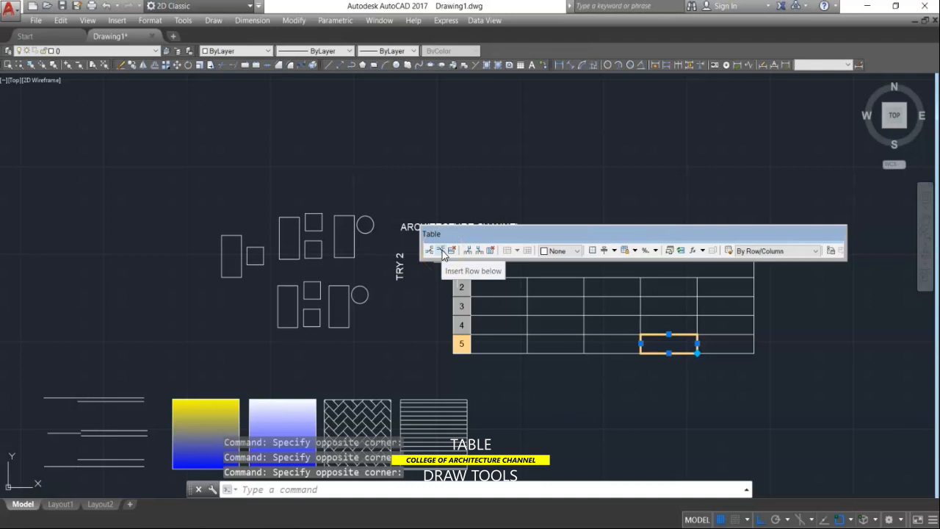
pyautogui.click(442, 251)
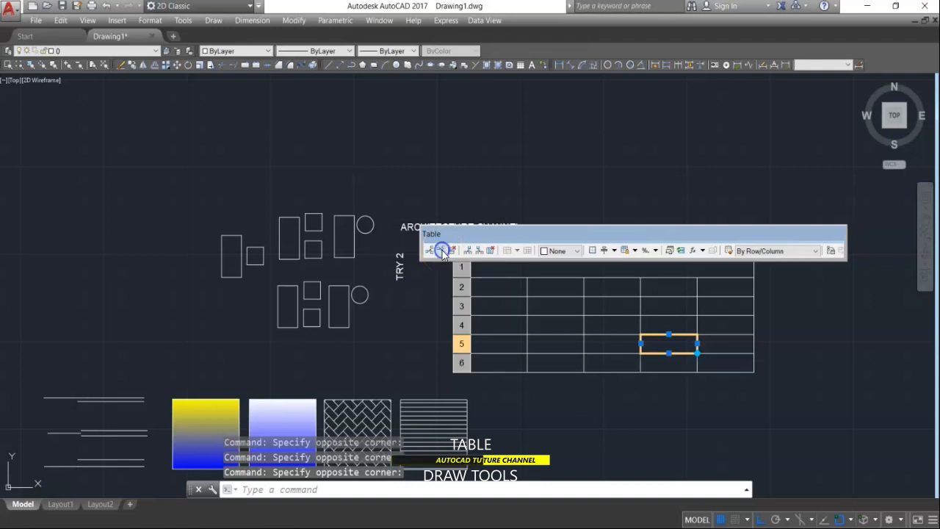
pyautogui.click(772, 270)
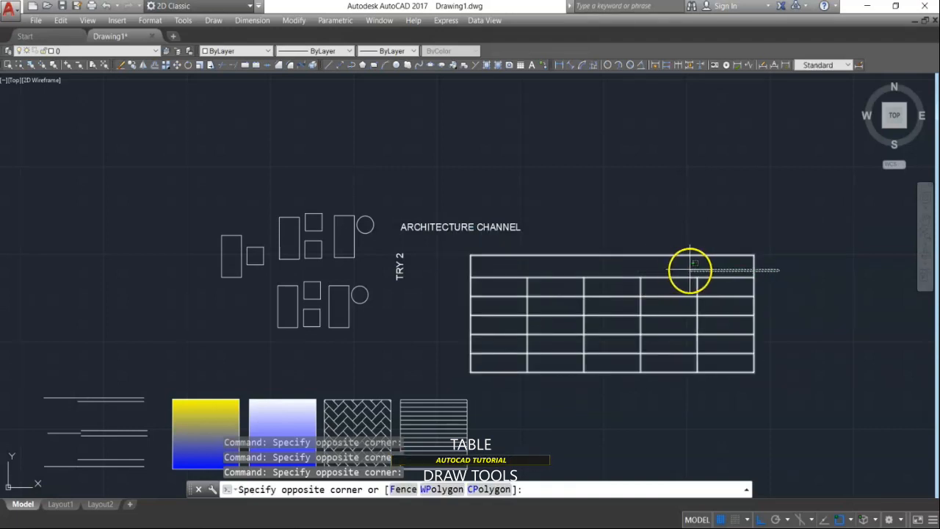
# Enter the text TITLE in the merged first row of the table
pyautogui.click(653, 274)
pyautogui.doubleClick(619, 267)
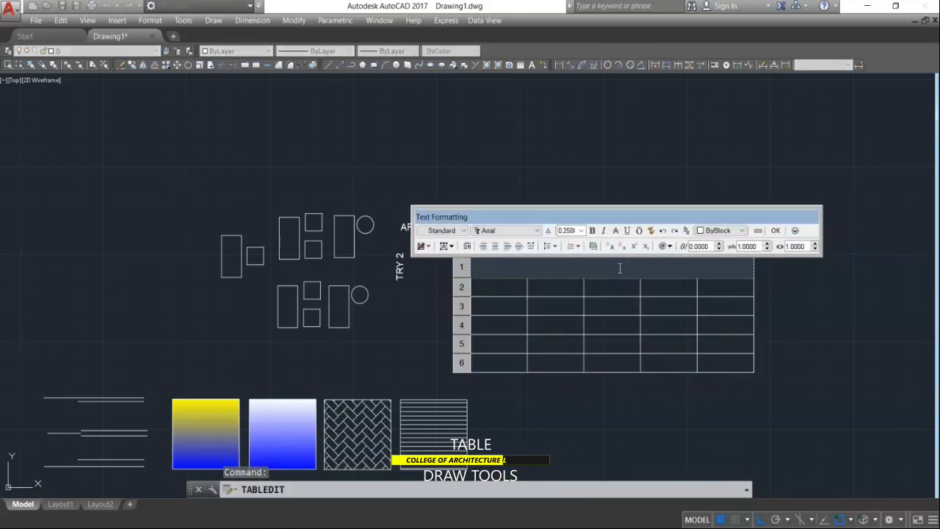
pyautogui.write('TITLE')
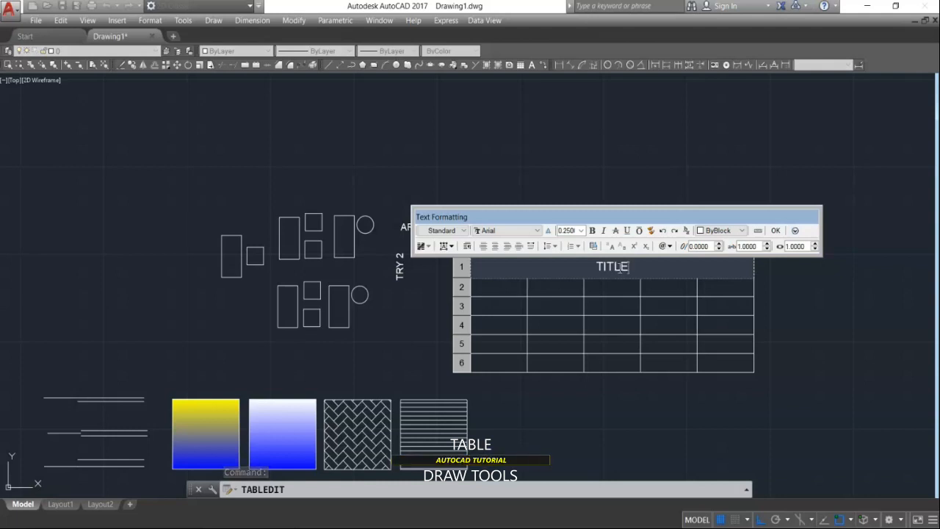
pyautogui.click(777, 315)
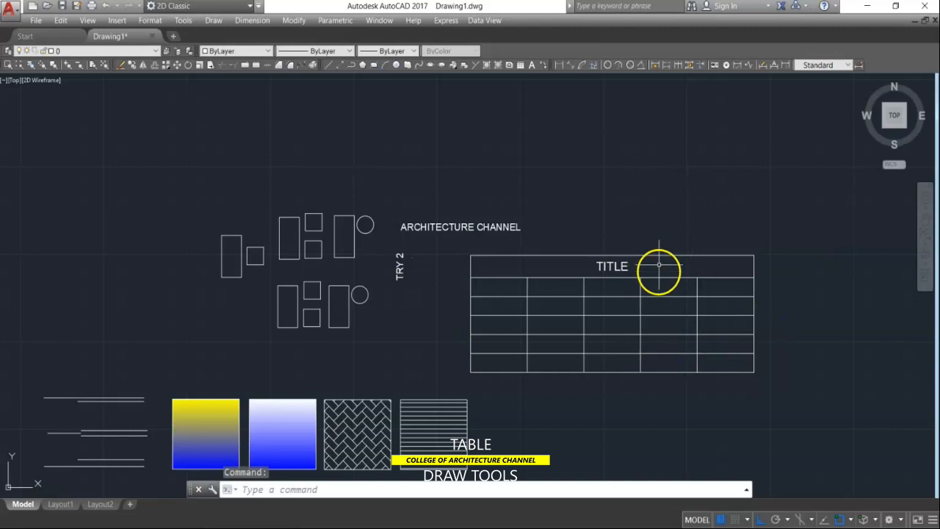
# Uniformly stretch the table's height downward to about 1.7 times its size and deselect the table
pyautogui.click(627, 278)
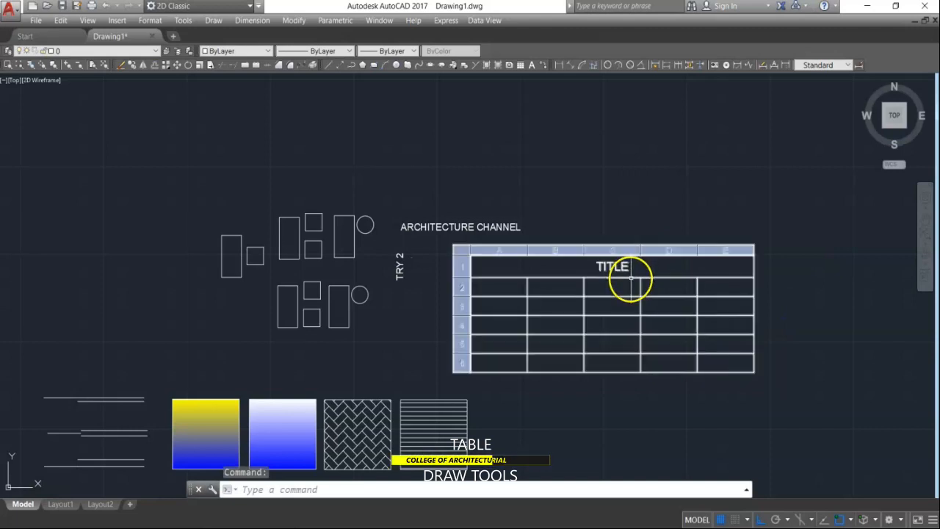
pyautogui.click(471, 373)
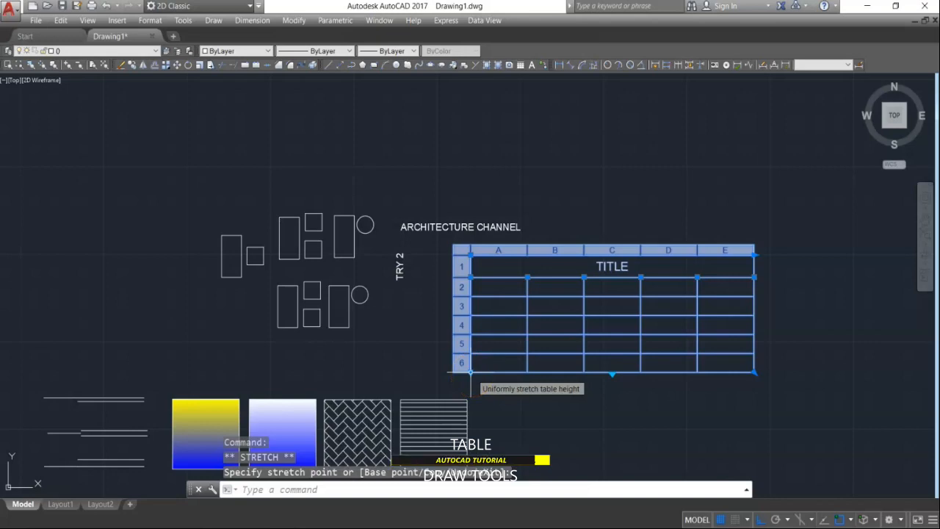
pyautogui.click(483, 426)
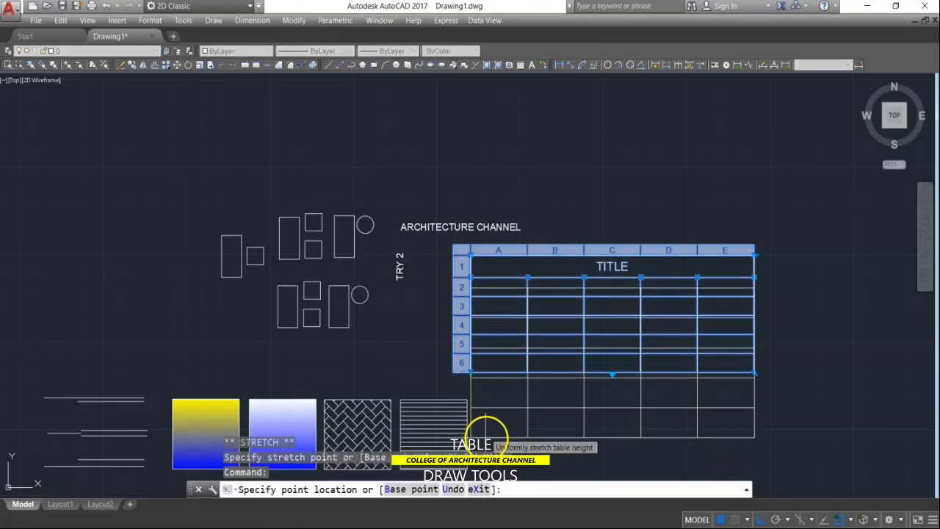
pyautogui.scroll(-2, 488, 417)
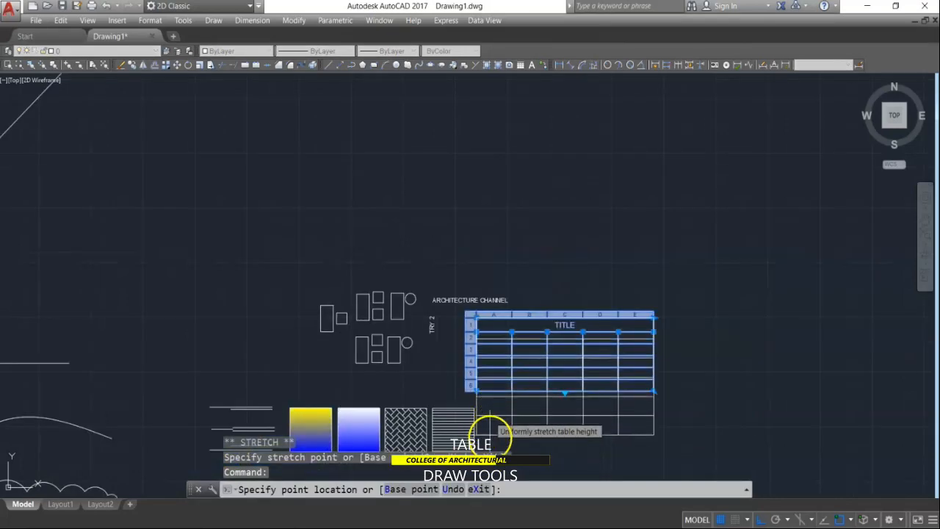
pyautogui.click(500, 432)
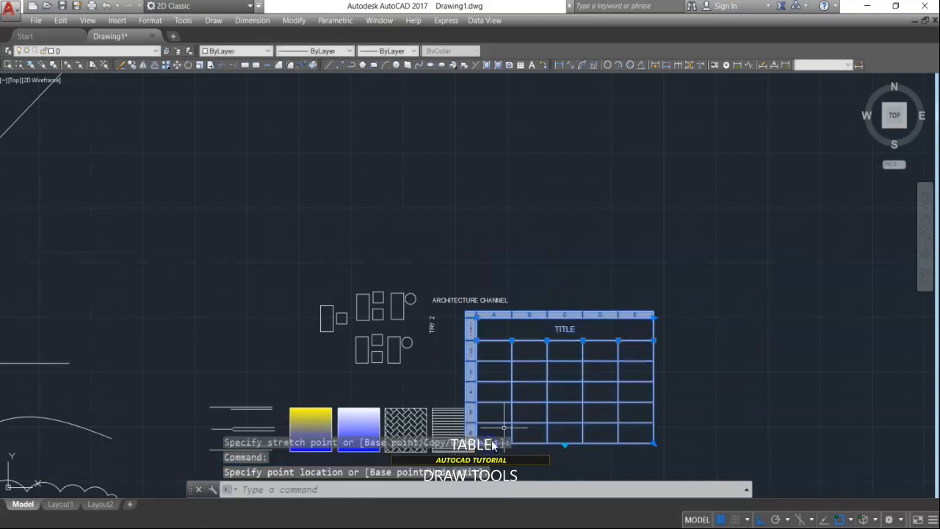
pyautogui.press('Escape')
pyautogui.scroll(4, 567, 335)
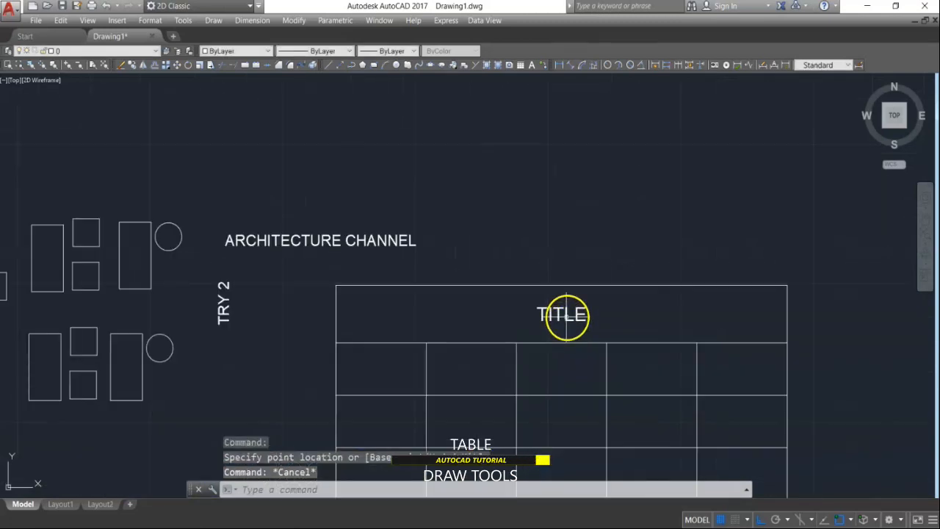
pyautogui.doubleClick(584, 315)
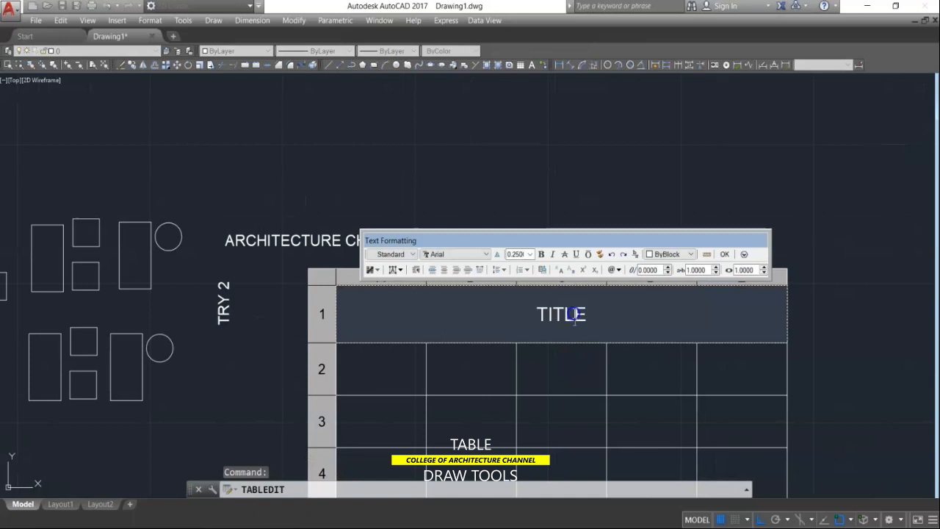
pyautogui.moveTo(587, 315); pyautogui.dragTo(507, 308)
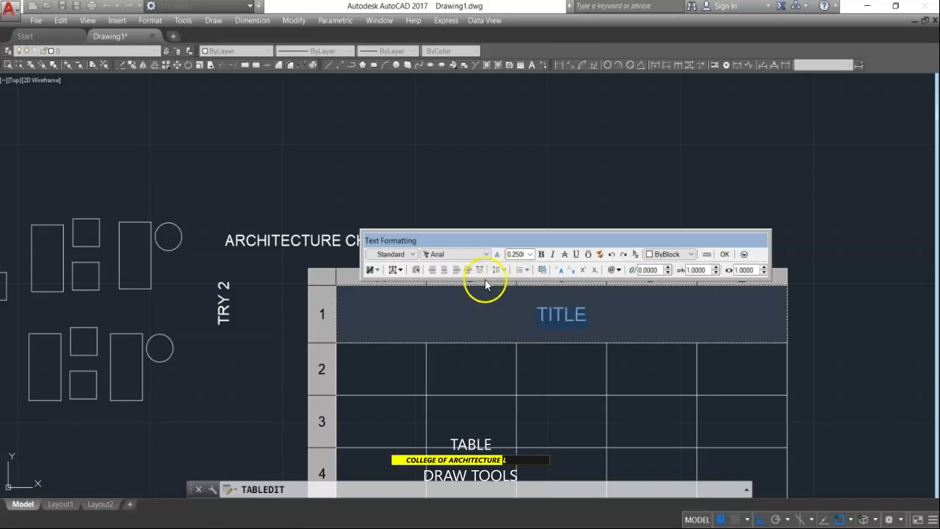
pyautogui.click(569, 316)
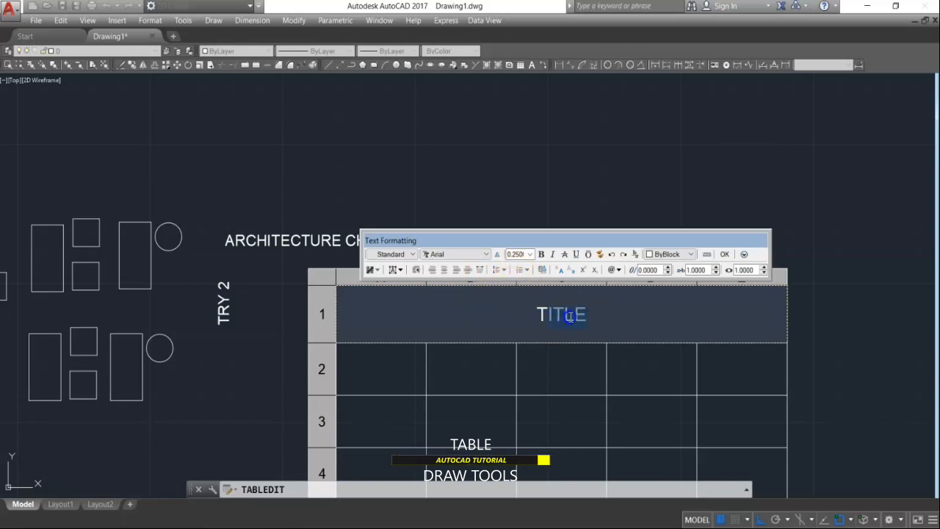
pyautogui.click(830, 345)
# Select the title cell and try the Top Left, Top Center and Top Right alignments on its text
pyautogui.click(554, 331)
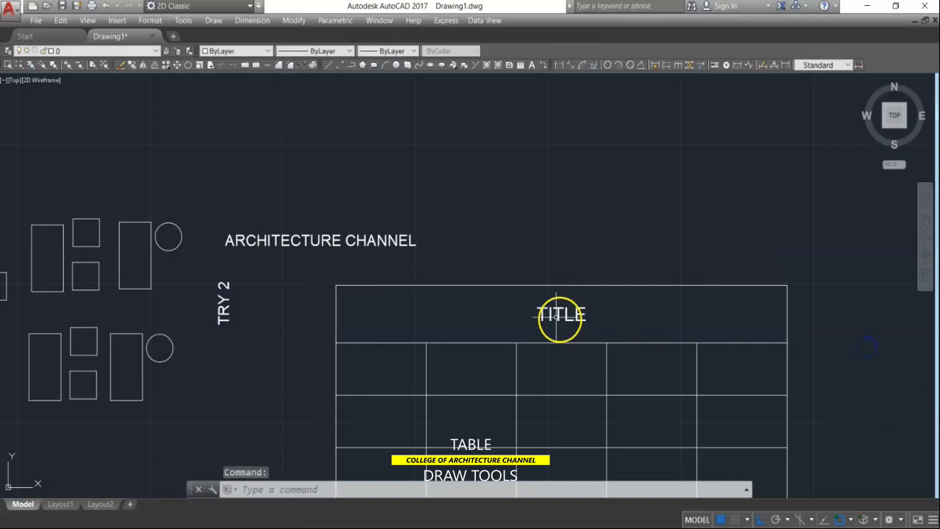
pyautogui.click(543, 274)
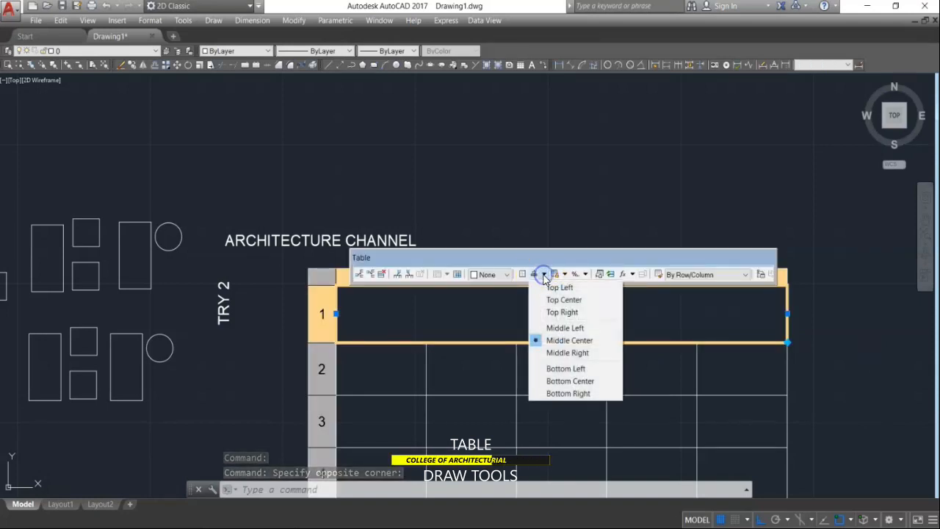
pyautogui.click(554, 289)
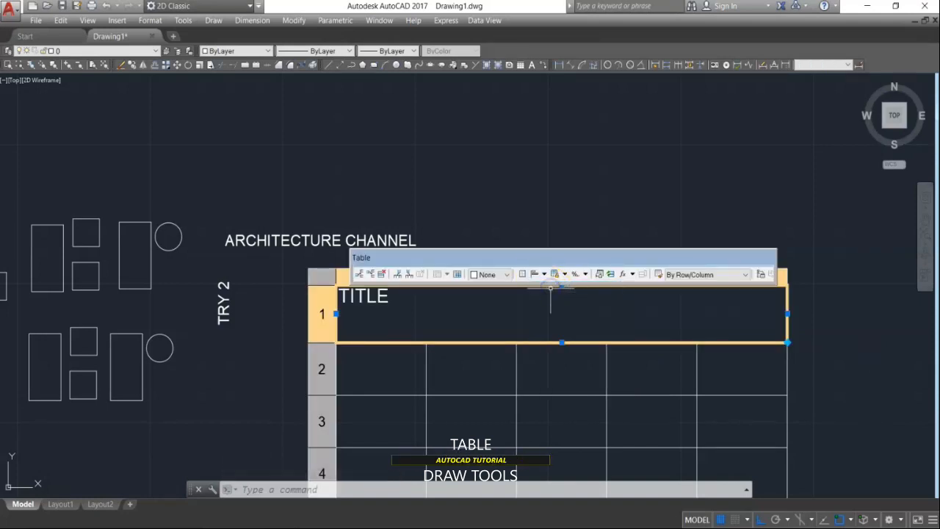
pyautogui.click(551, 275)
pyautogui.click(562, 301)
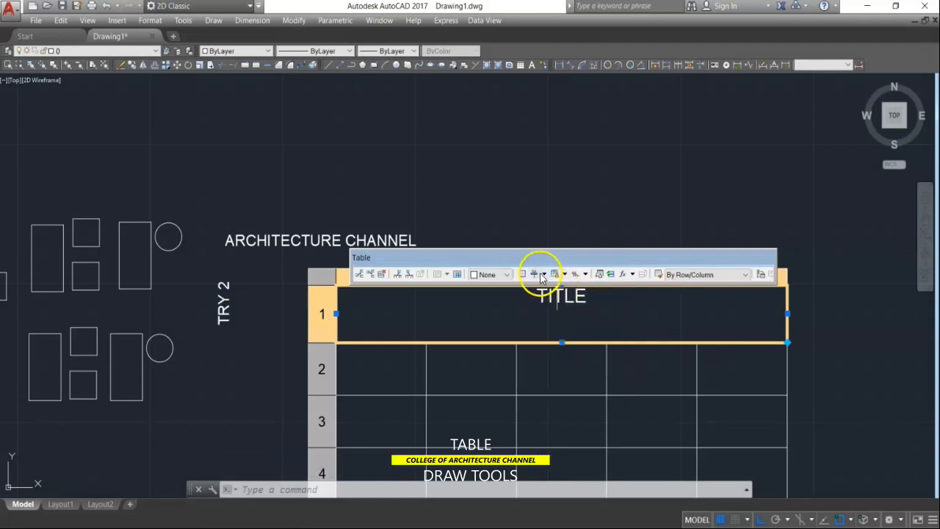
pyautogui.click(543, 275)
pyautogui.click(551, 314)
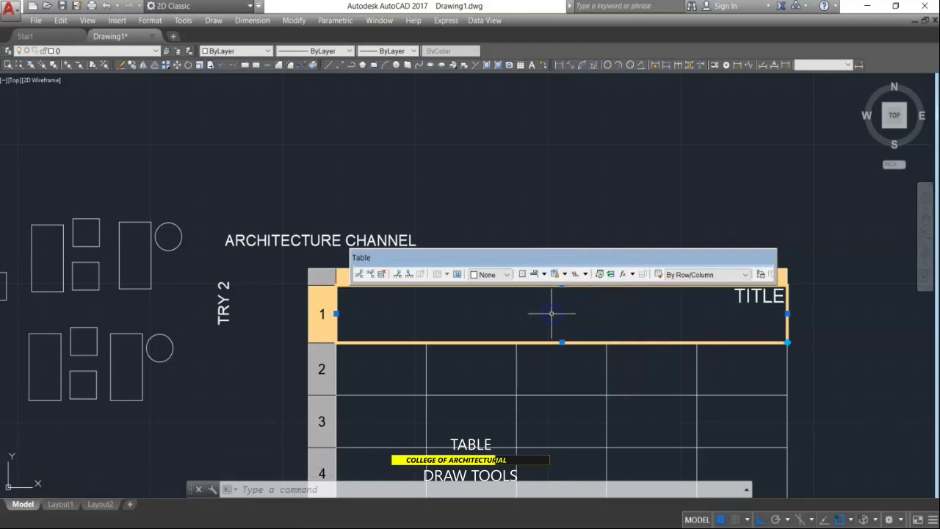
# Try the Bottom Right, Bottom Center and Bottom Left alignments on the title cell's text
pyautogui.click(545, 276)
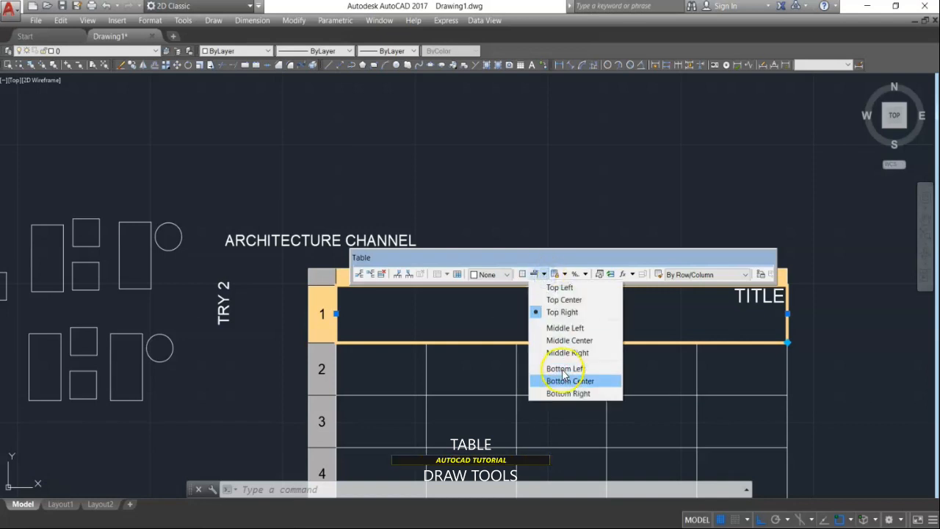
pyautogui.click(560, 391)
pyautogui.click(545, 276)
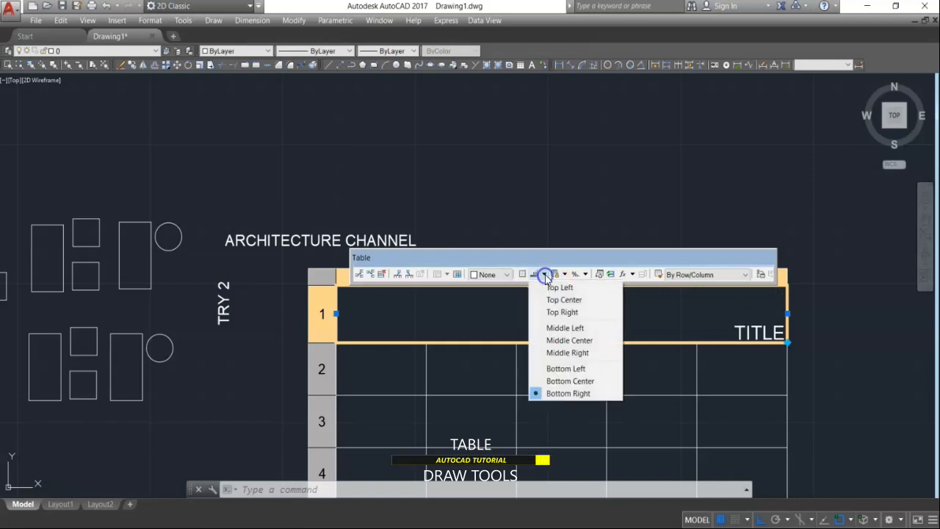
pyautogui.click(554, 379)
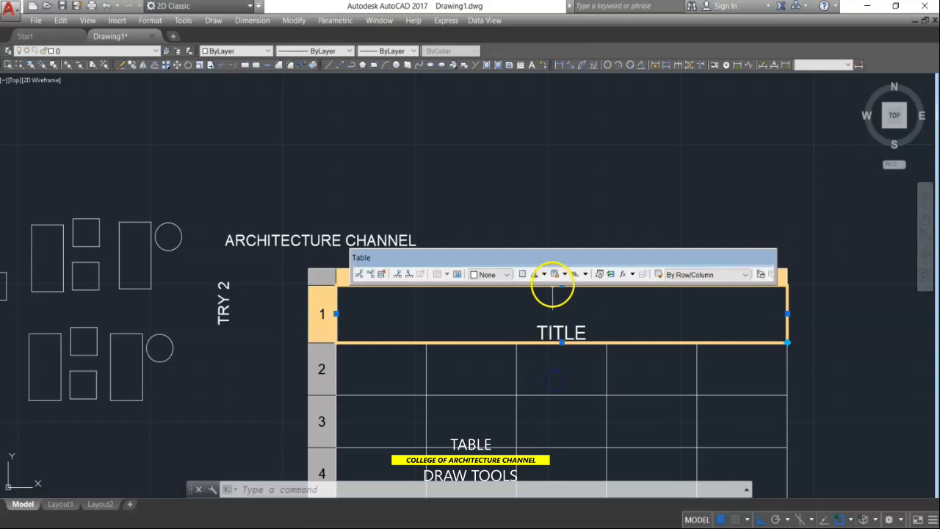
pyautogui.click(545, 275)
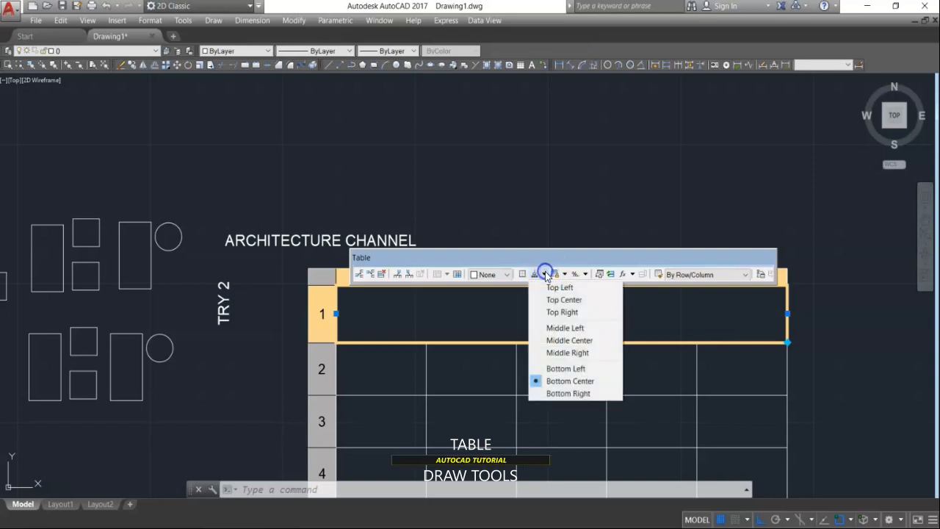
pyautogui.click(564, 368)
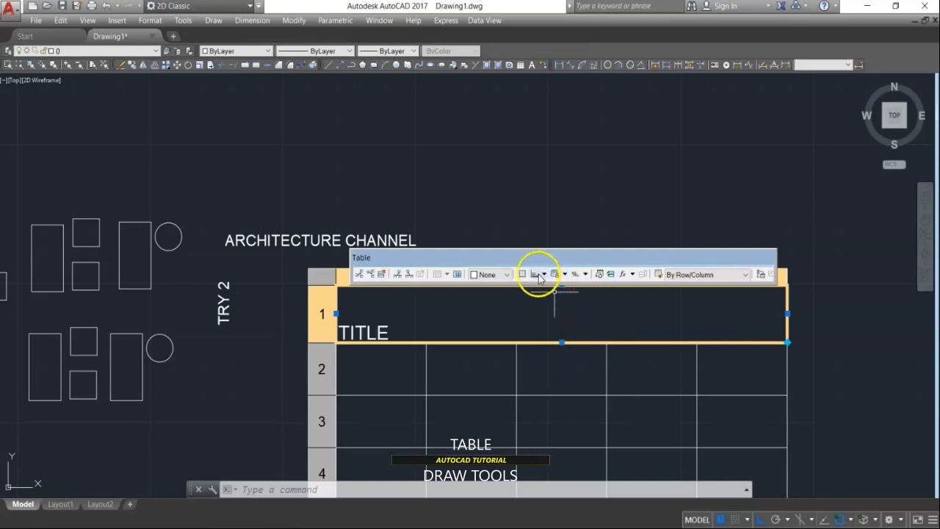
# Align the title cell's text Middle Left, set it to Middle Center, and deselect the cell
pyautogui.click(544, 275)
pyautogui.click(560, 328)
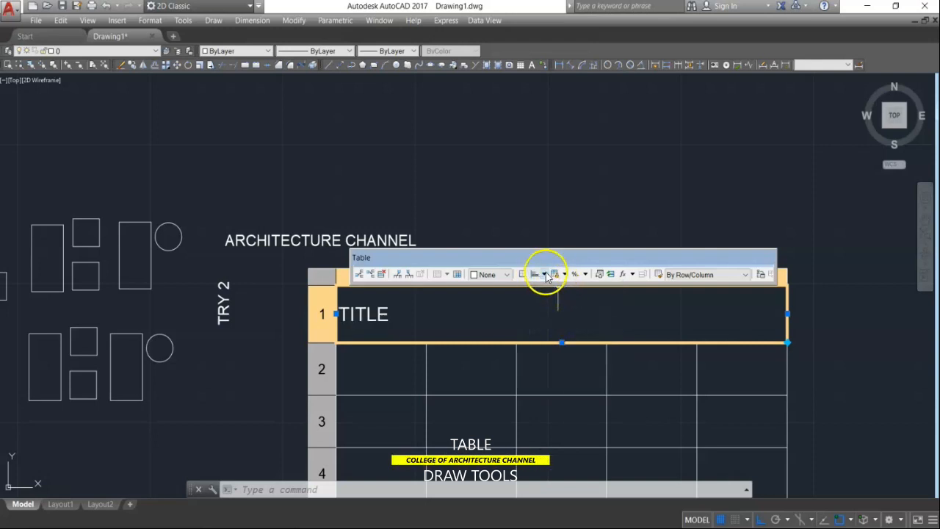
pyautogui.click(542, 275)
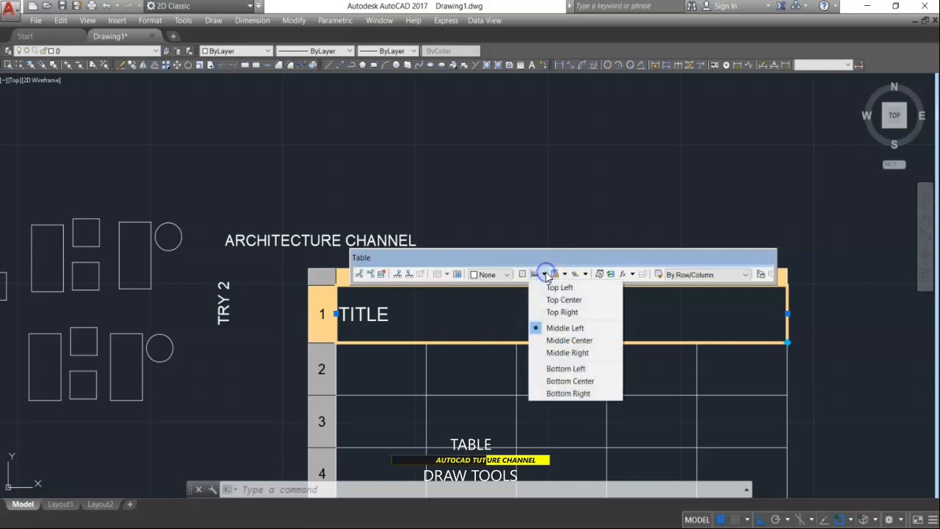
pyautogui.click(570, 341)
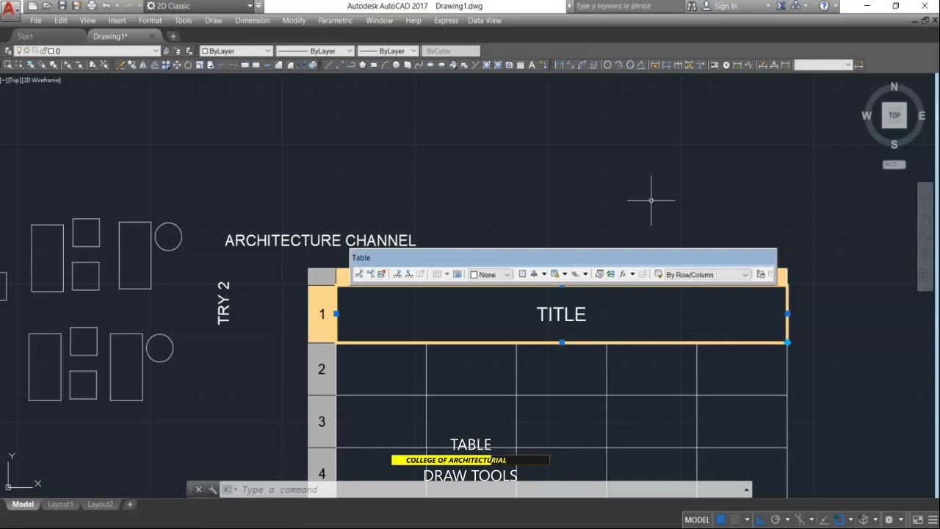
pyautogui.press('Escape')
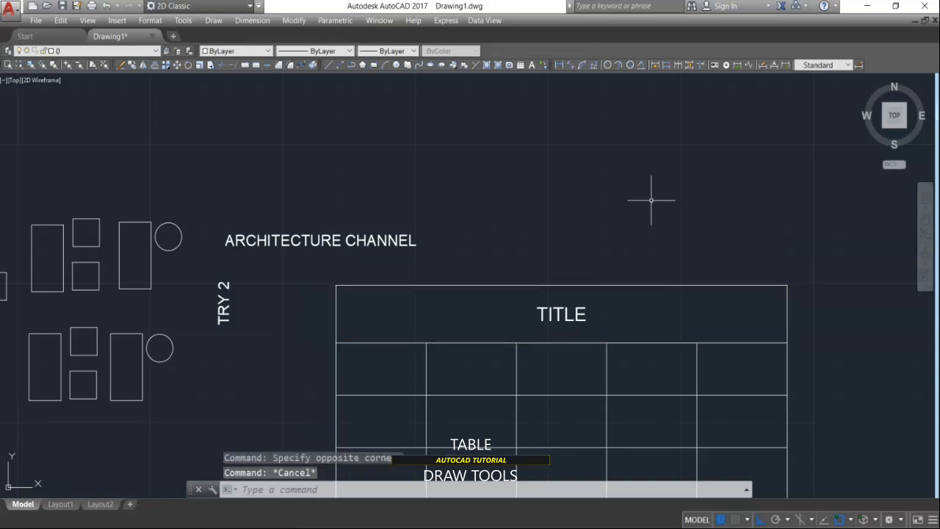
# Start saving the drawing under a new name and browse to the autocad tutorial folder on drive D
pyautogui.click(458, 219)
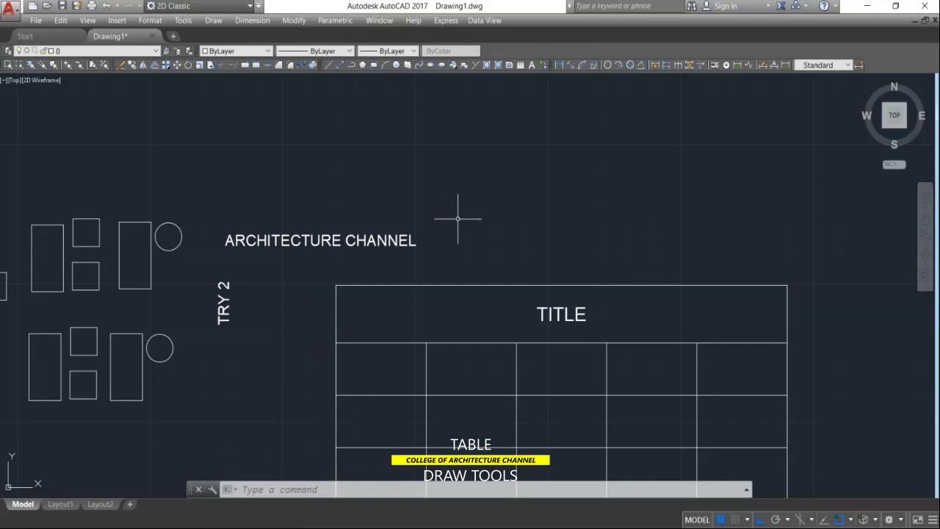
pyautogui.click(34, 21)
pyautogui.click(62, 159)
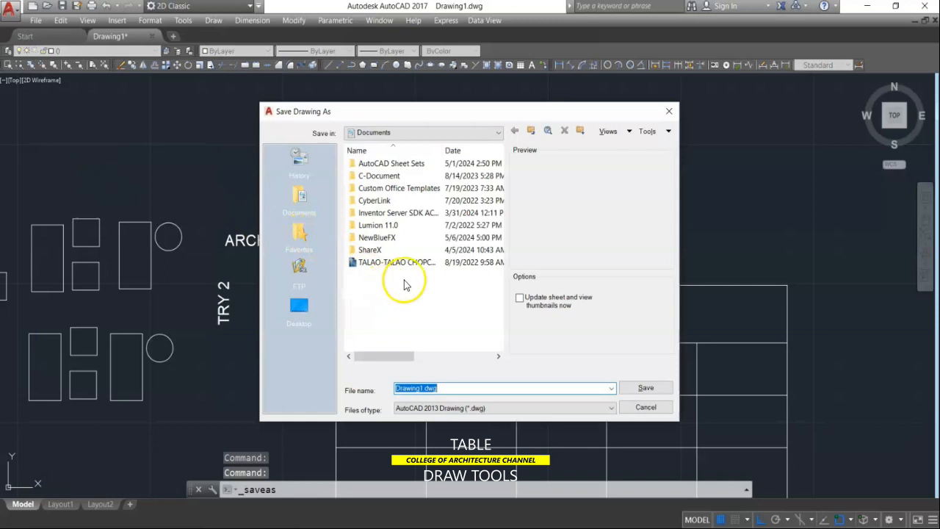
pyautogui.click(497, 134)
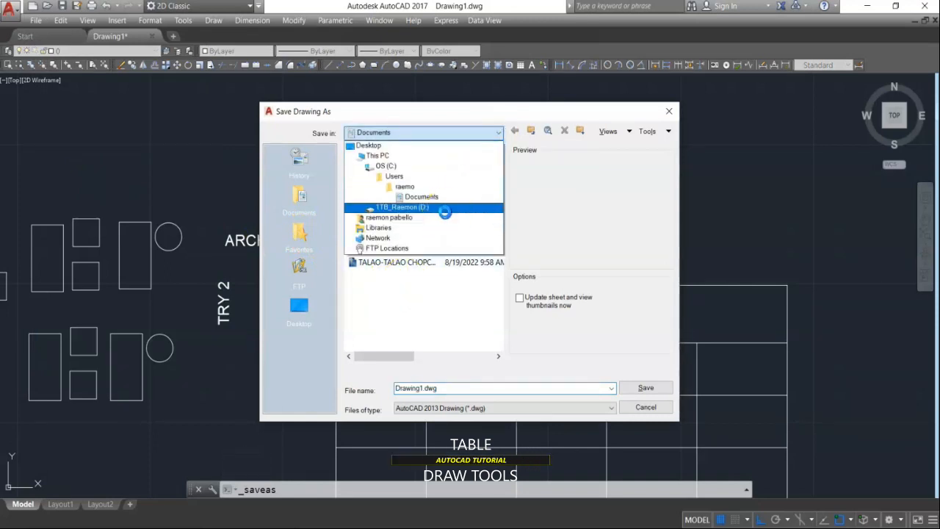
pyautogui.click(441, 206)
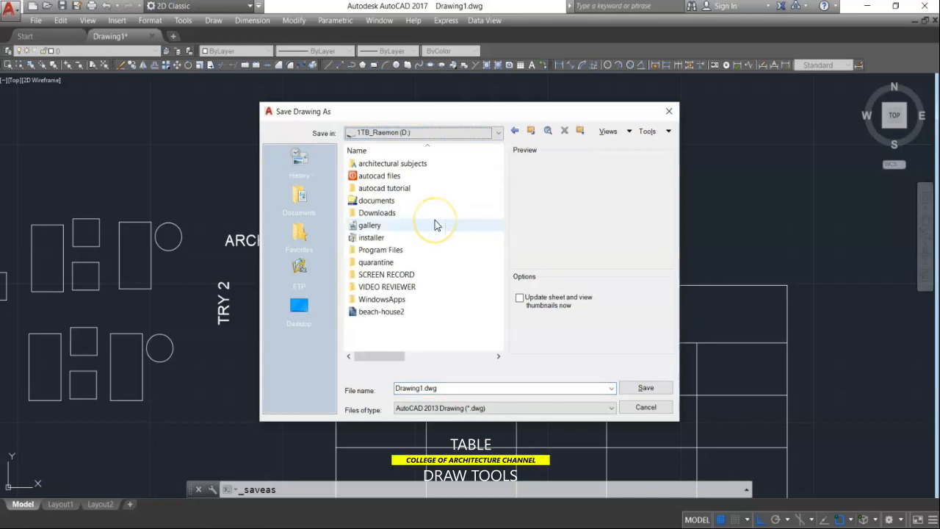
pyautogui.doubleClick(406, 188)
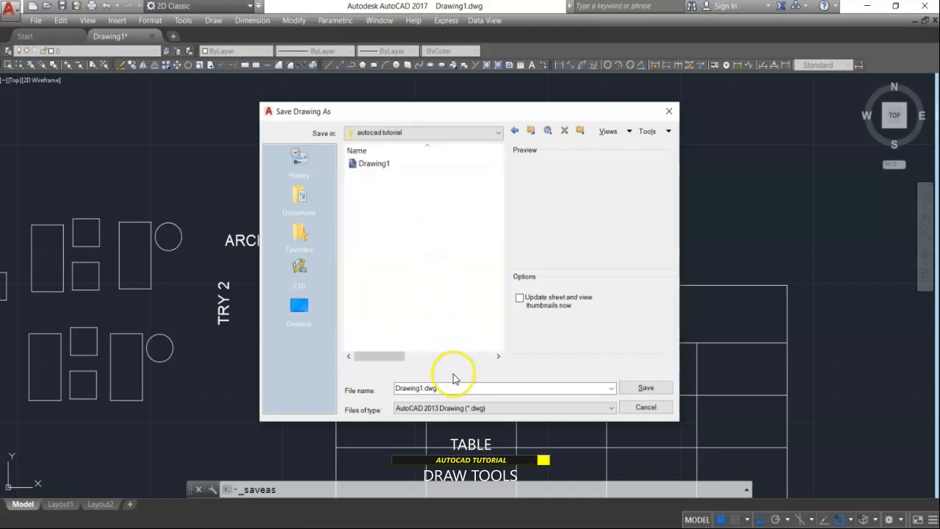
# Name the file Drawing2 and save it in the autocad tutorial folder
pyautogui.click(379, 168)
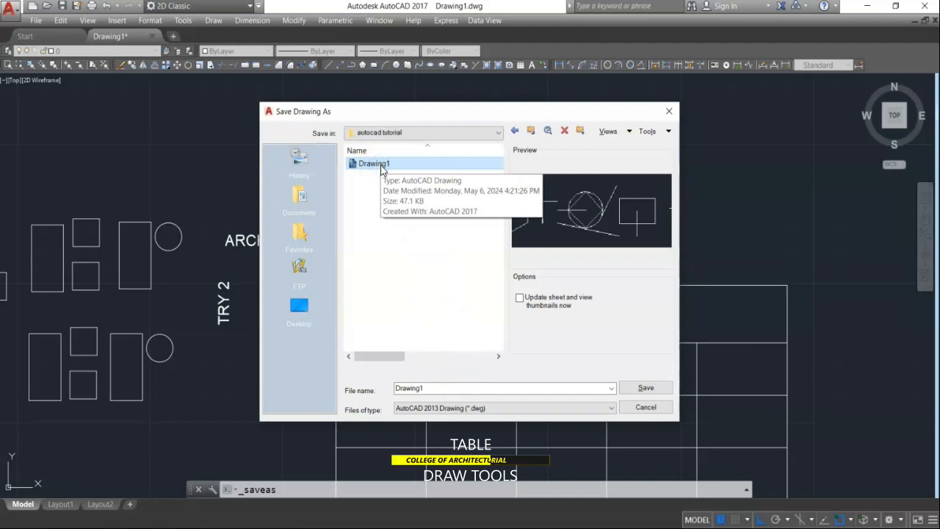
pyautogui.doubleClick(423, 389)
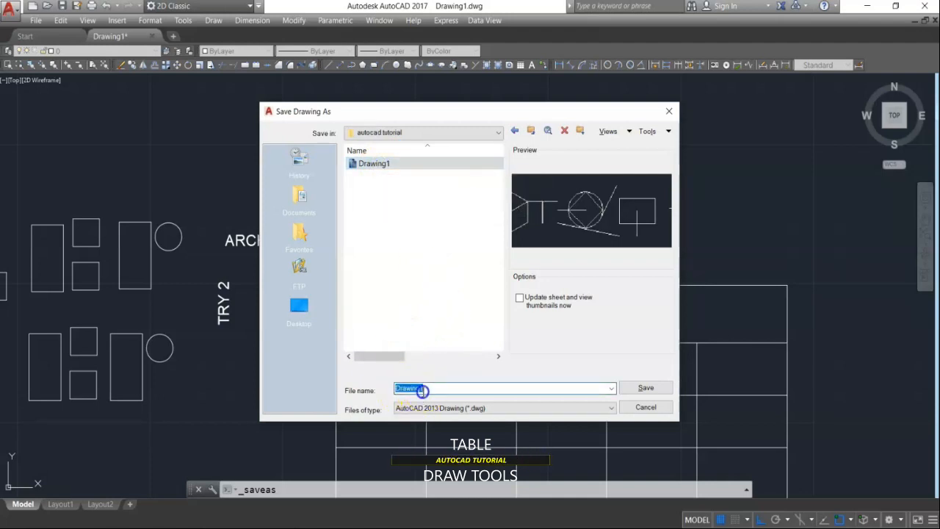
pyautogui.press('BackSpace')
pyautogui.write('2')
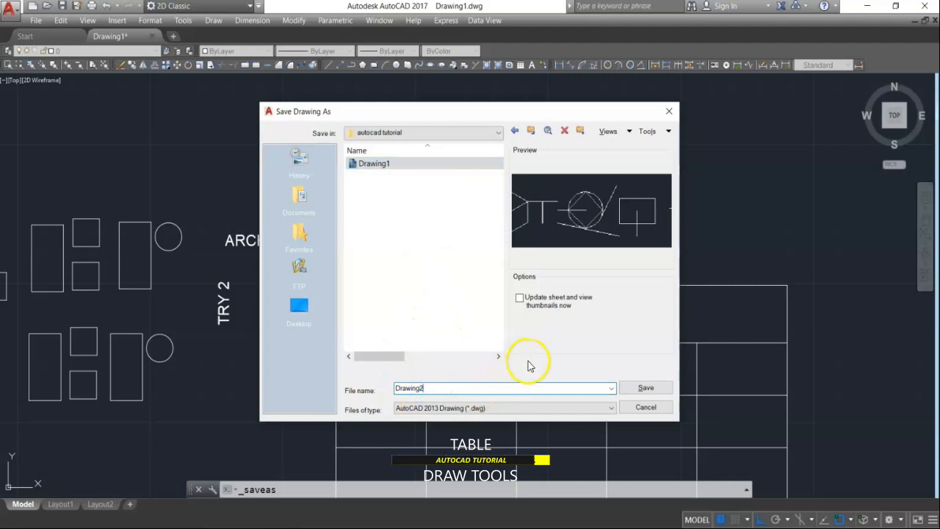
pyautogui.click(647, 388)
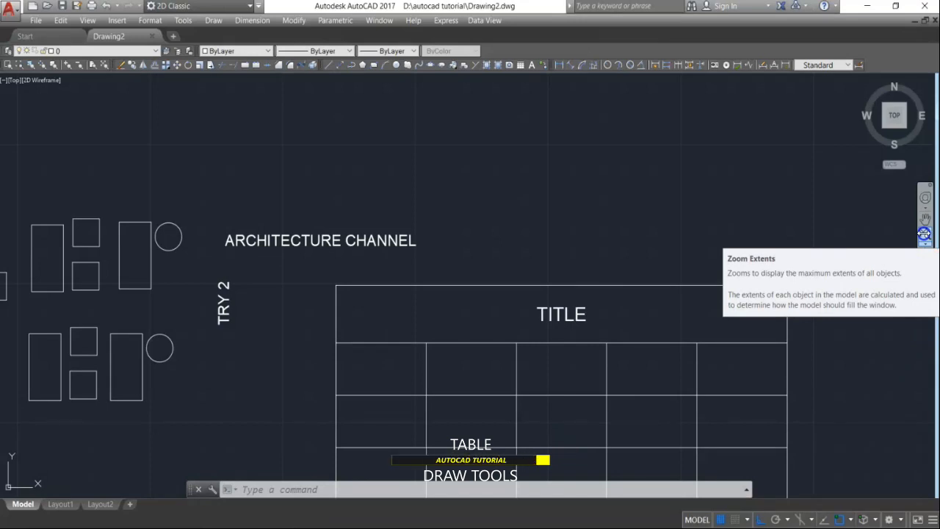
# Zoom to the extents of all objects and save the drawing again
pyautogui.click(925, 233)
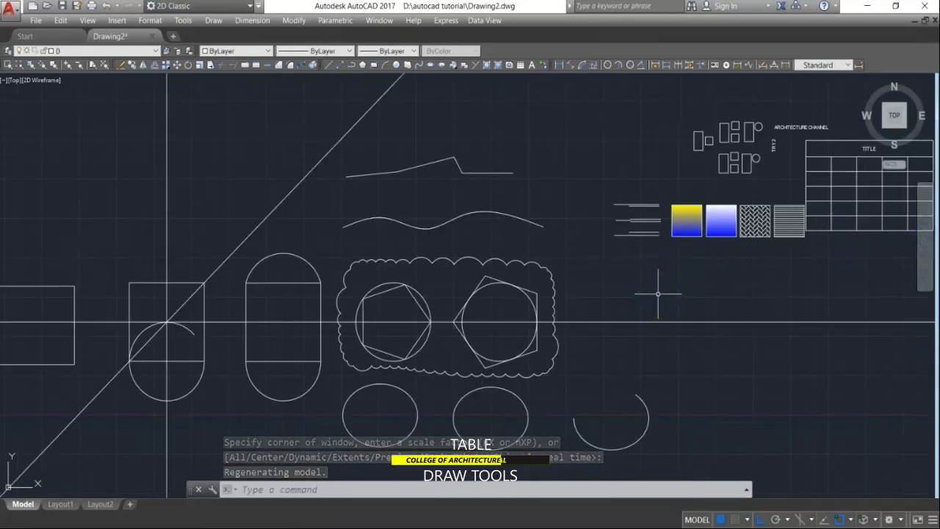
pyautogui.hotkey('ctrl', 's')
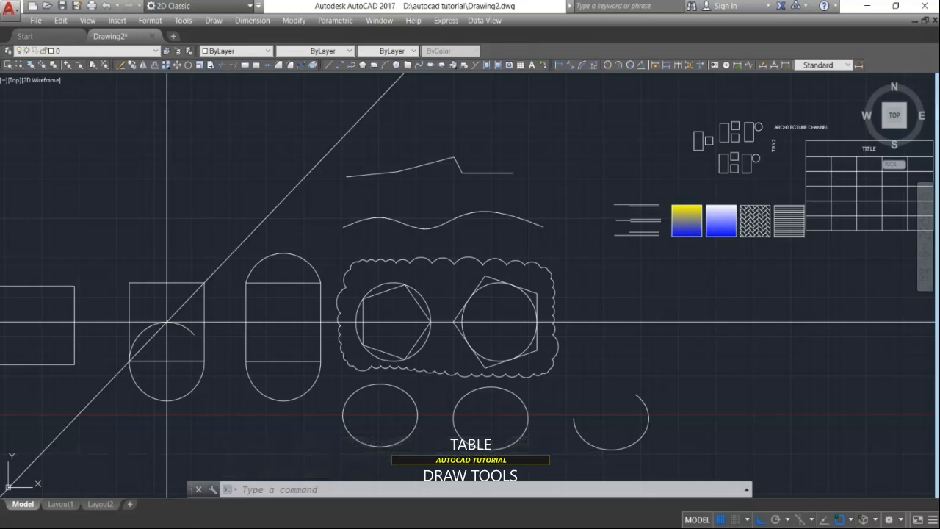
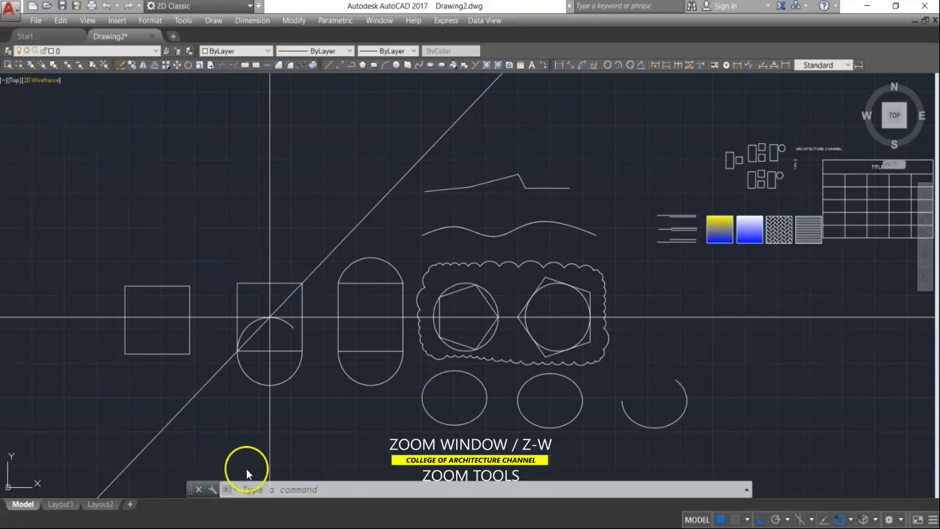
# Use Zoom Window to magnify the circle containing the inscribed pentagon inside the revision cloud
pyautogui.click(247, 489)
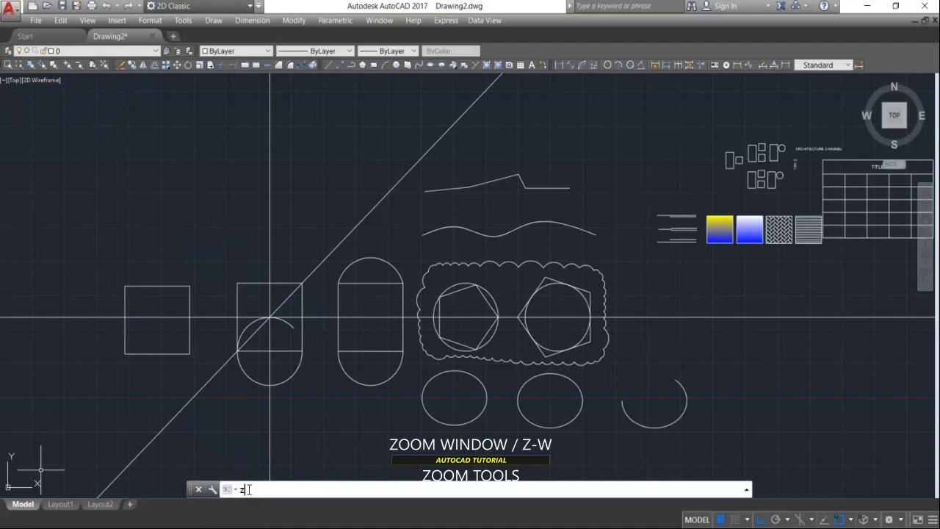
pyautogui.write('z')
pyautogui.press('Return')
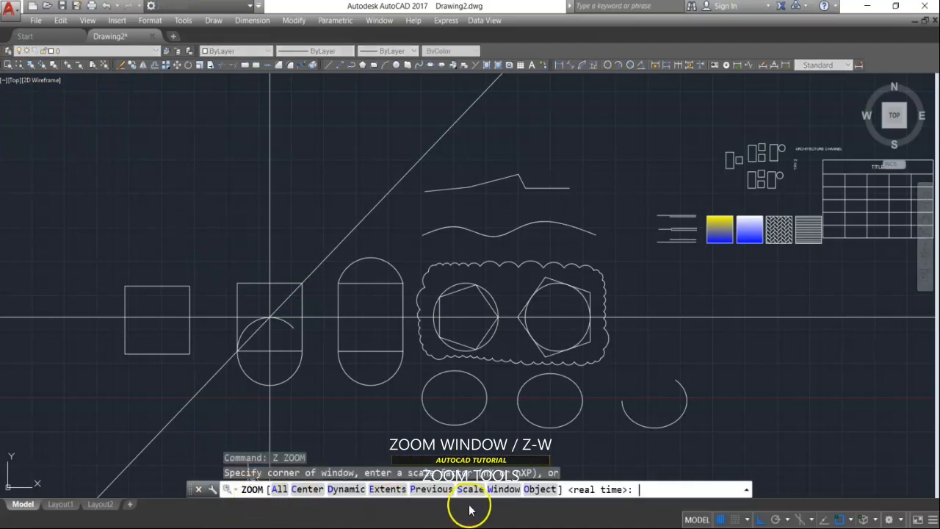
pyautogui.click(497, 490)
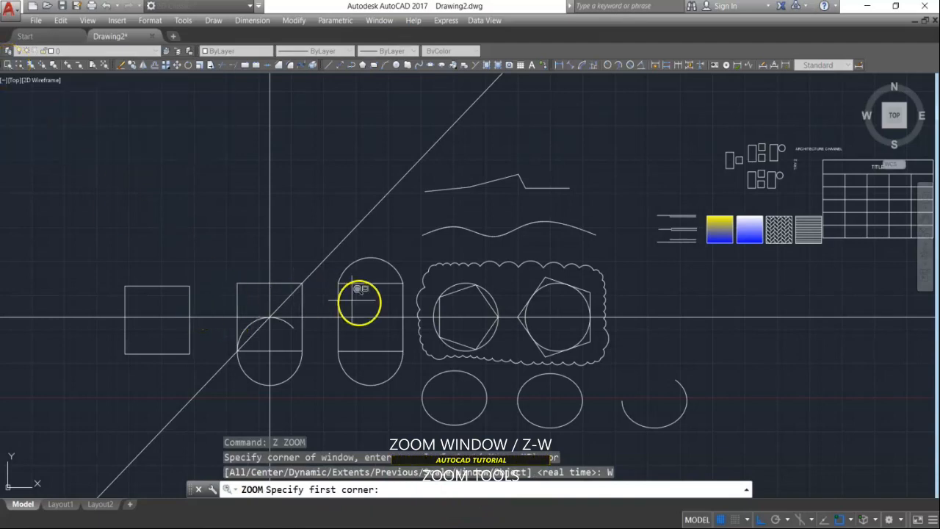
pyautogui.click(433, 284)
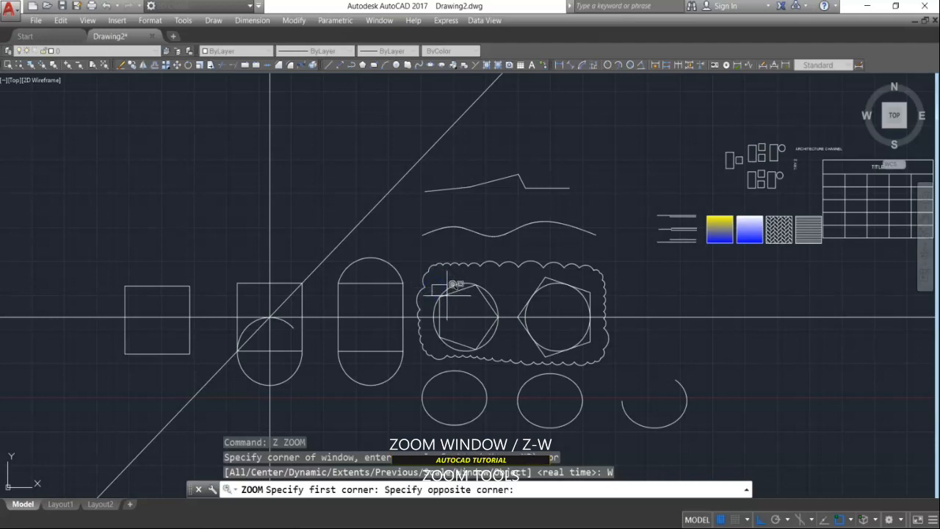
pyautogui.click(503, 358)
pyautogui.click(497, 356)
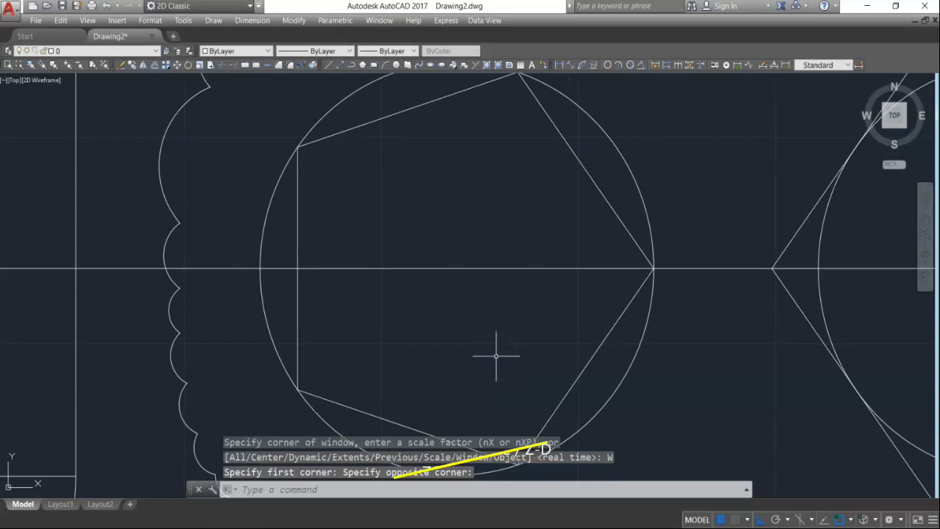
pyautogui.click(194, 199)
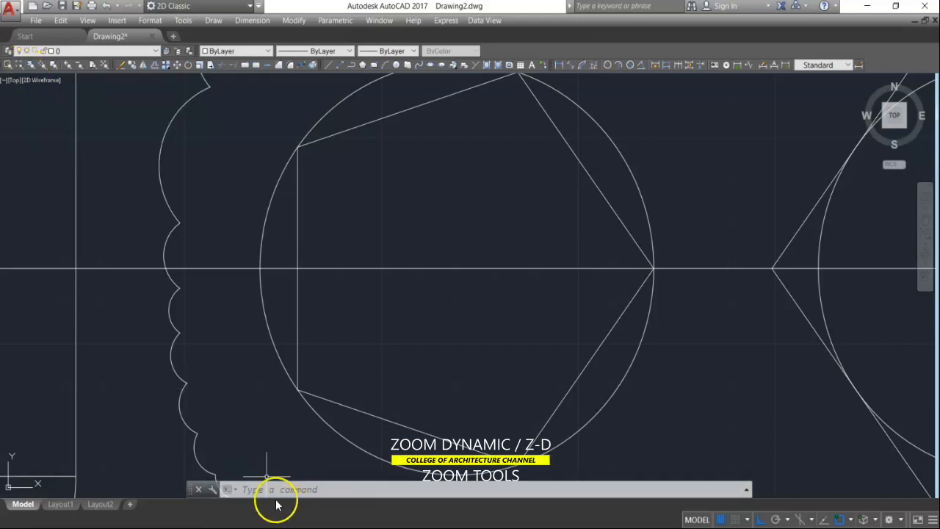
# Use Zoom Dynamic with the view box widened to about three times its size, framing the rounded shapes and the revision cloud
pyautogui.click(258, 488)
pyautogui.write('z')
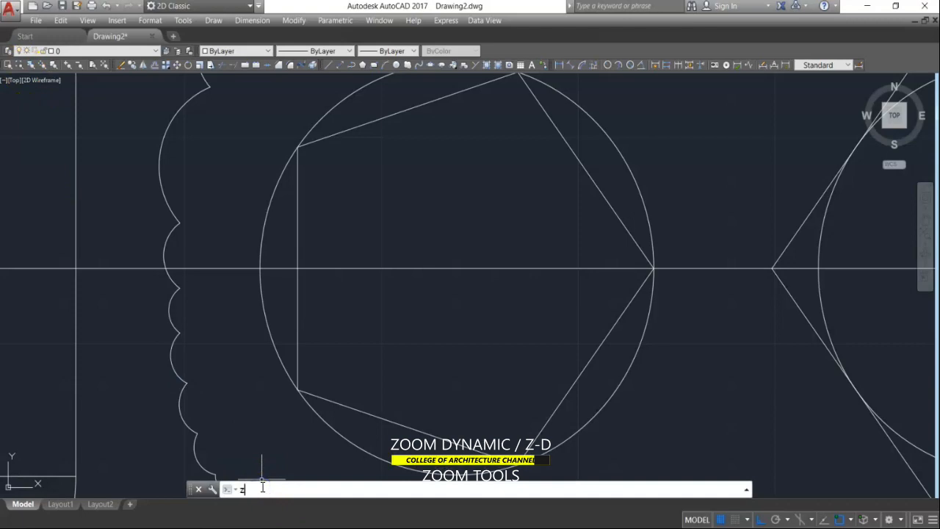
pyautogui.press('Return')
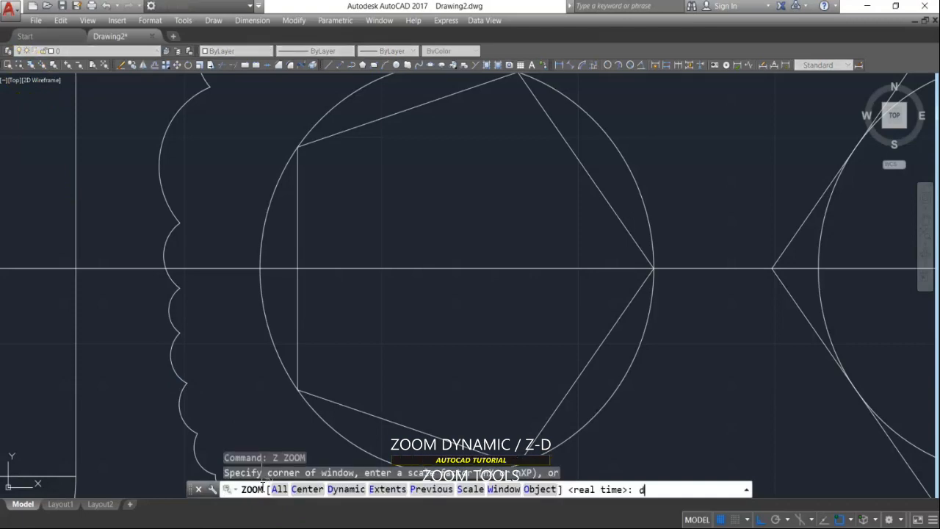
pyautogui.press('Return')
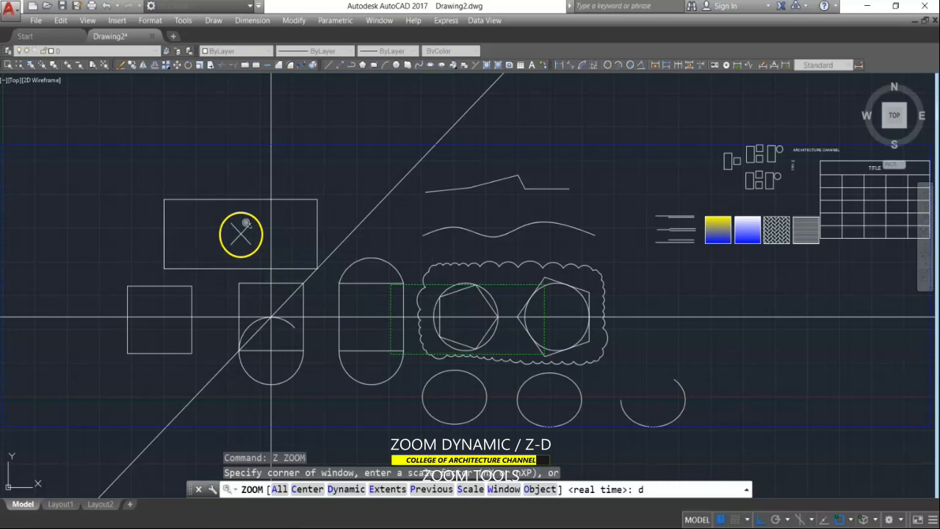
pyautogui.click(234, 222)
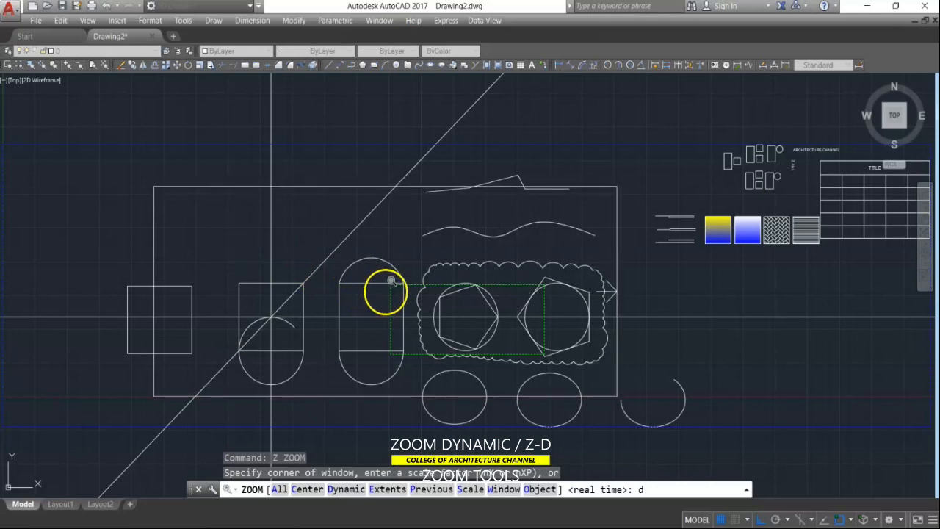
pyautogui.click(610, 292)
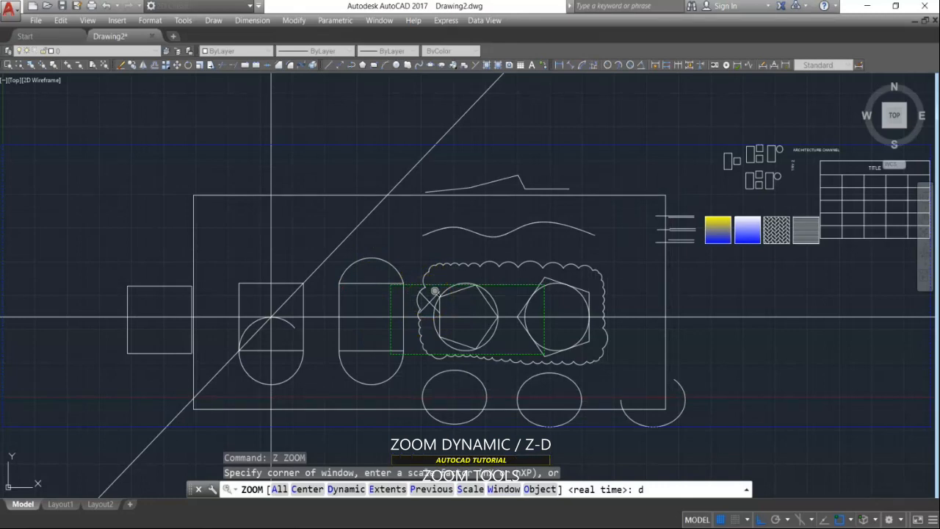
pyautogui.click(430, 297)
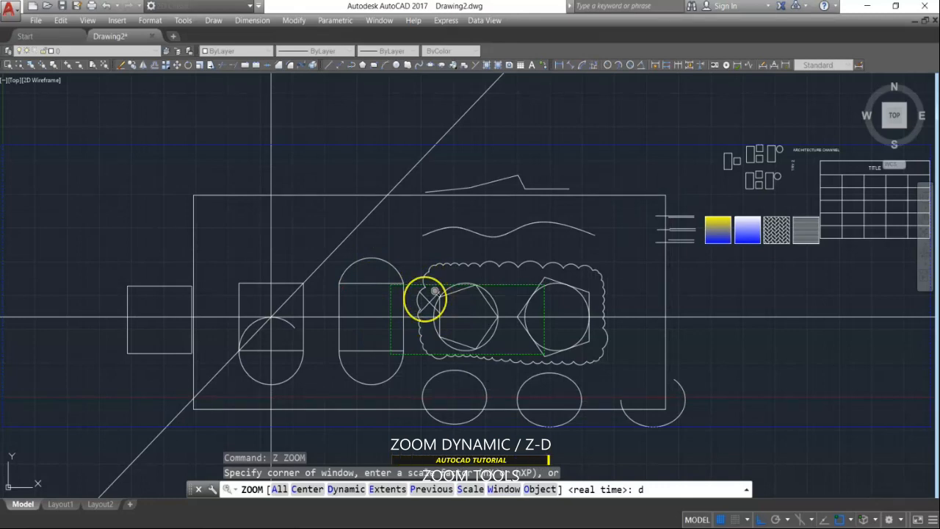
pyautogui.press('Return')
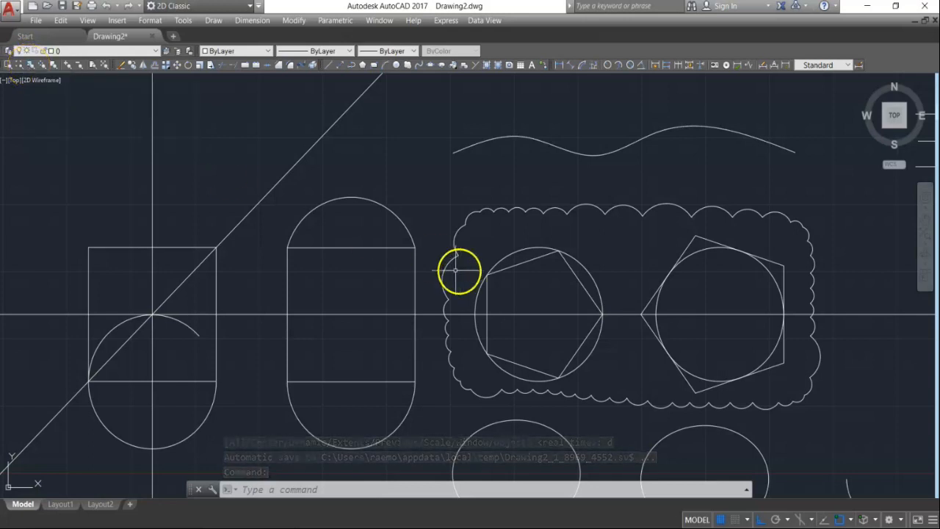
# Zoom the view by a scale factor of 2 with Zoom Scale, and return with Zoom Previous
pyautogui.click(31, 65)
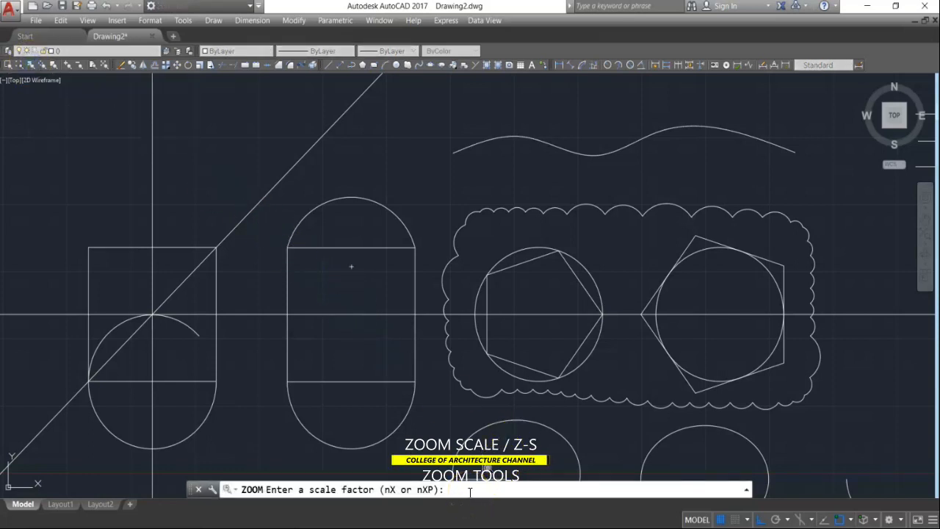
pyautogui.click(470, 492)
pyautogui.press('Return')
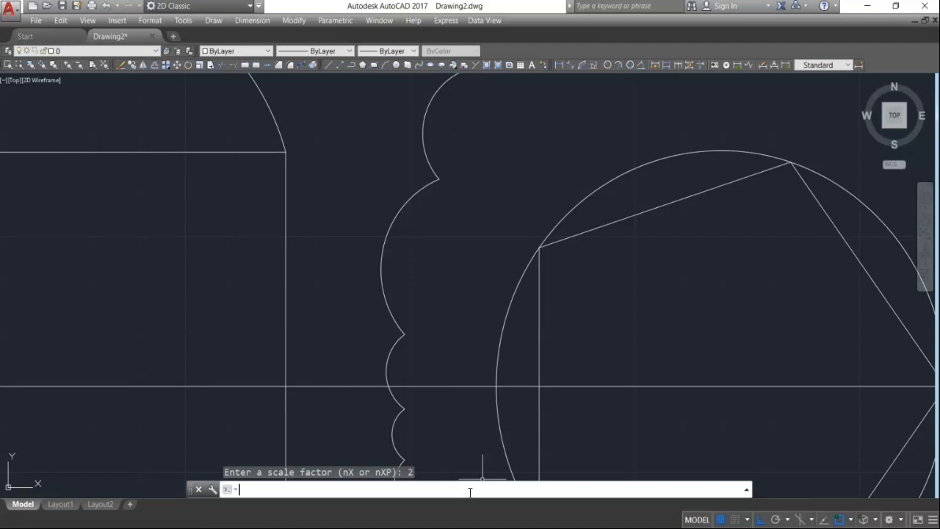
pyautogui.press('Return')
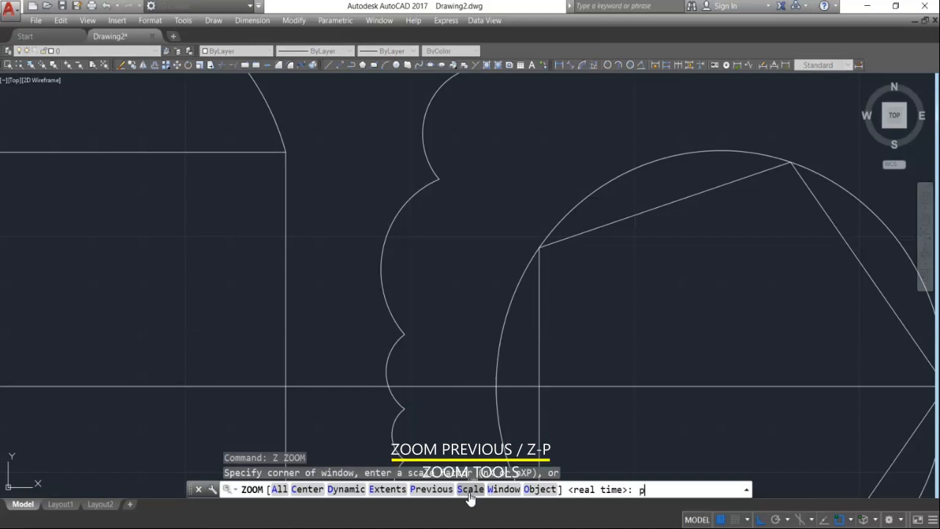
pyautogui.press('Return')
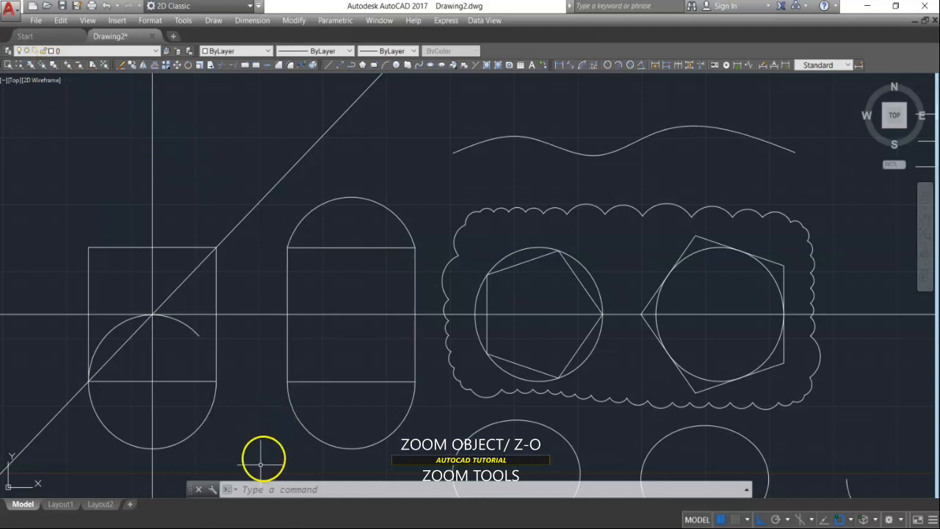
# Use Zoom Object to fill the view with the rectangle between the two arcs, beside the revision cloud
pyautogui.click(261, 487)
pyautogui.write('z')
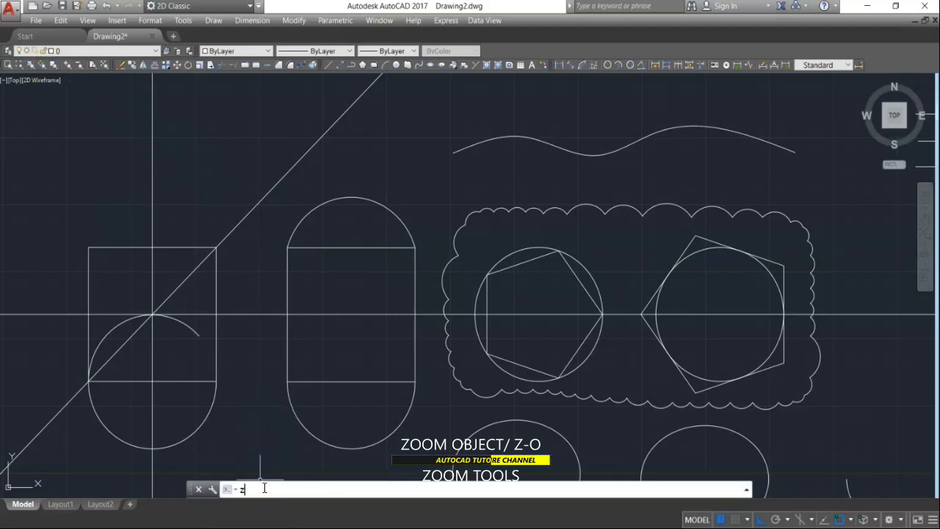
pyautogui.press('Return')
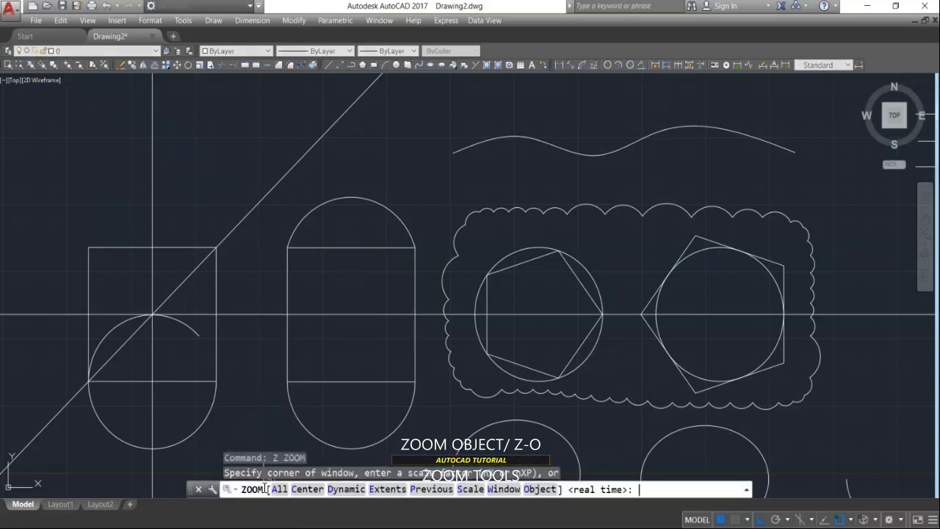
pyautogui.click(540, 490)
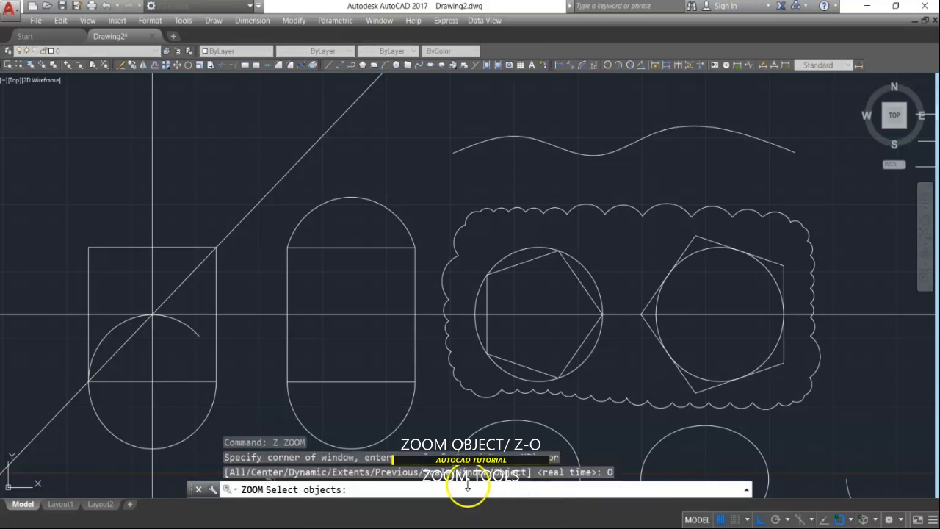
pyautogui.click(390, 249)
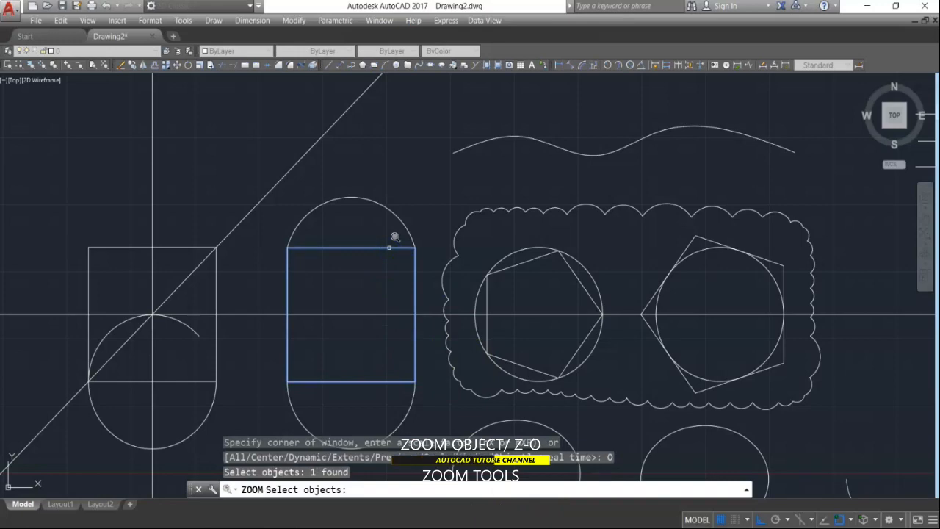
pyautogui.press('Return')
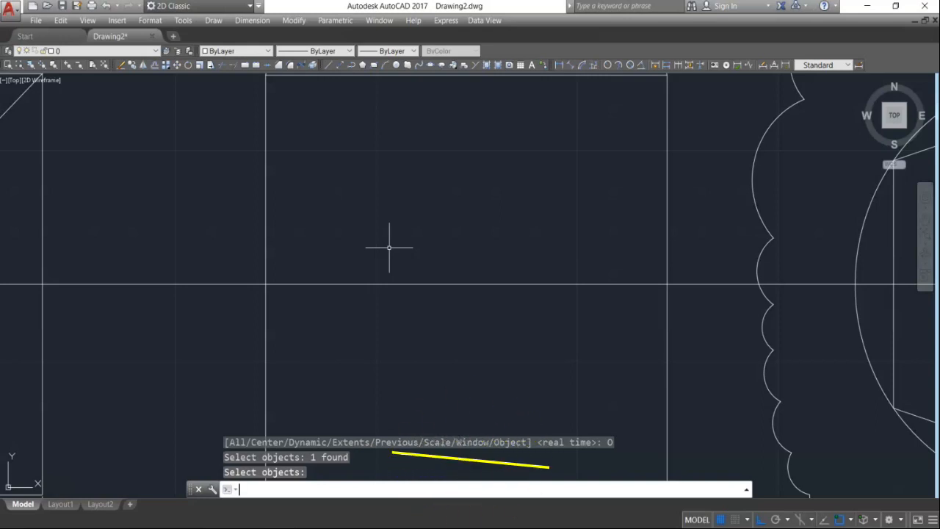
pyautogui.click(389, 247)
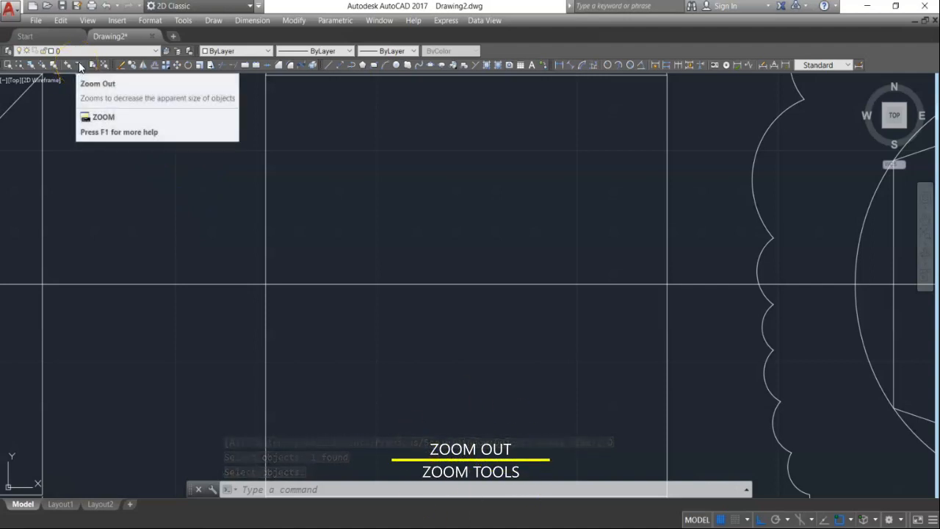
# Halve the view scale repeatedly with Zoom Out, and double it twice with Zoom In
pyautogui.click(80, 66)
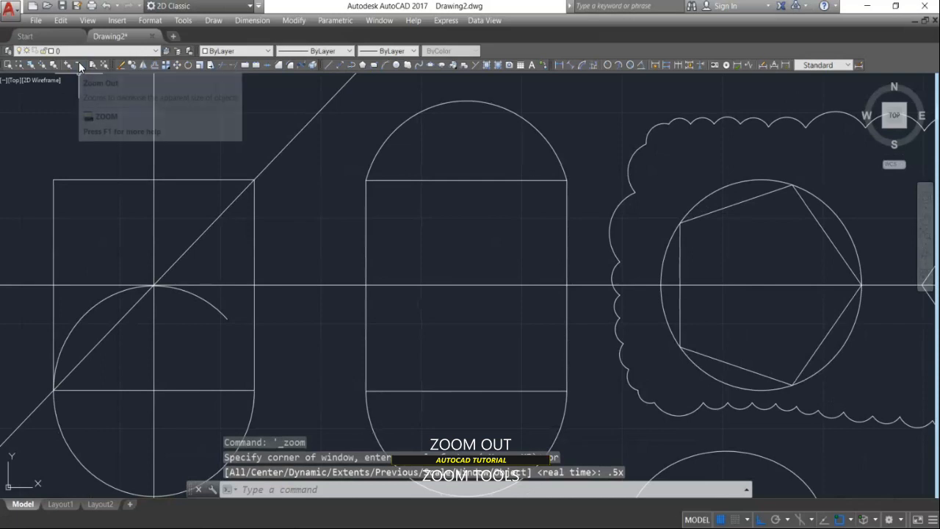
pyautogui.click(80, 66)
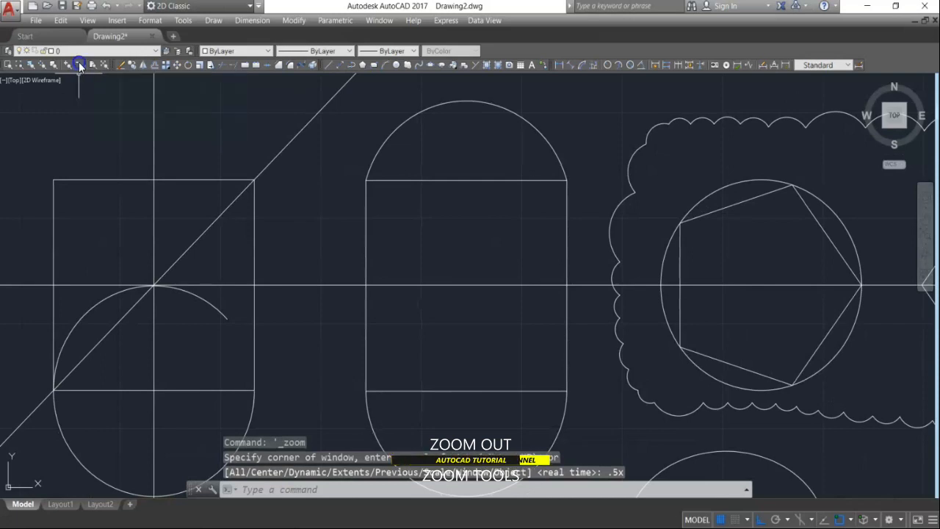
pyautogui.click(79, 65)
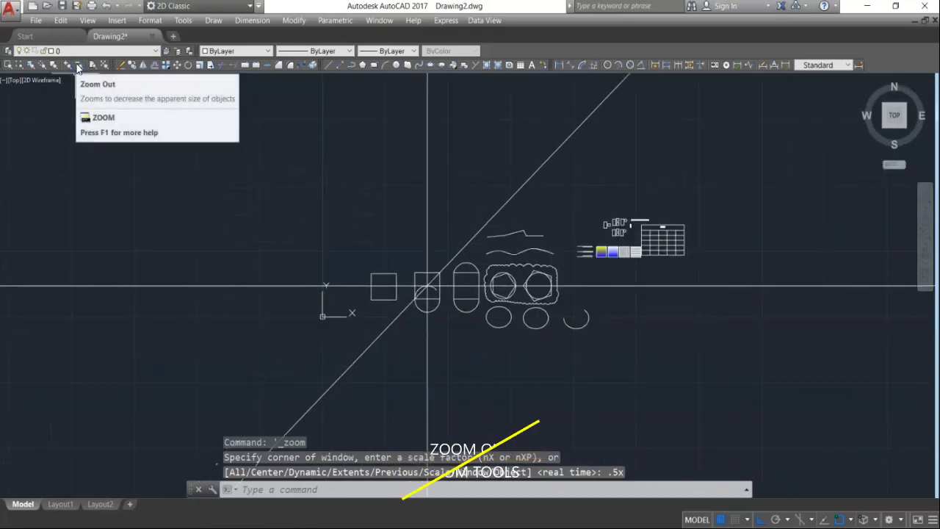
pyautogui.click(67, 65)
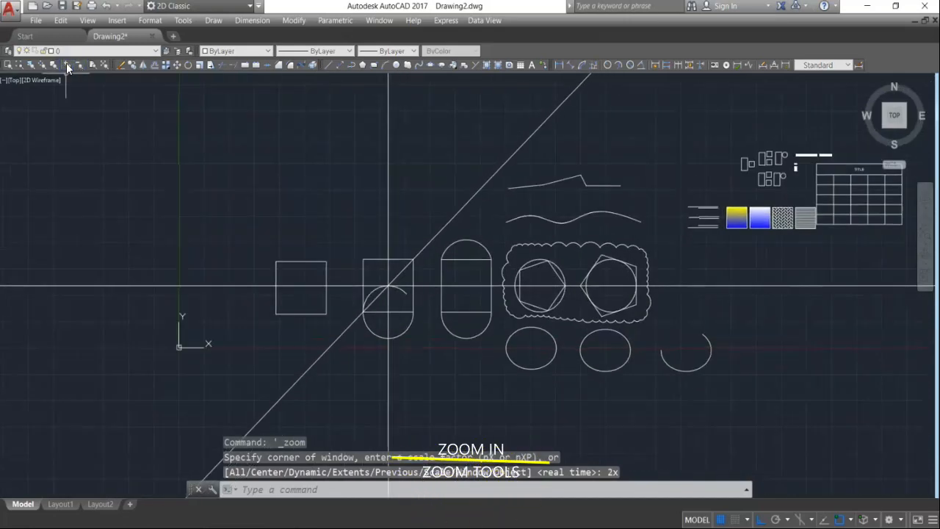
pyautogui.click(67, 65)
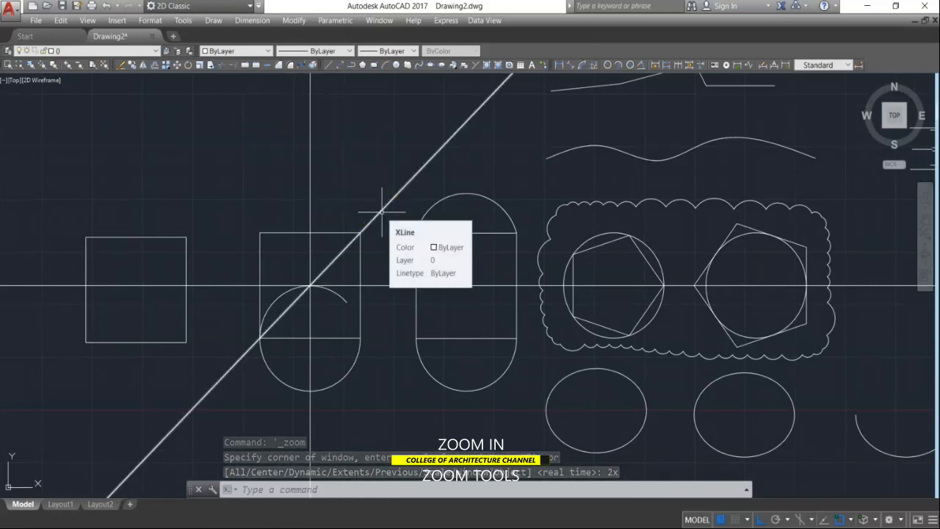
# Zoom out and in repeatedly around the slanted construction line, ending with the drawn shapes enlarged
pyautogui.scroll(-4, 381, 212)
pyautogui.scroll(4, 382, 212)
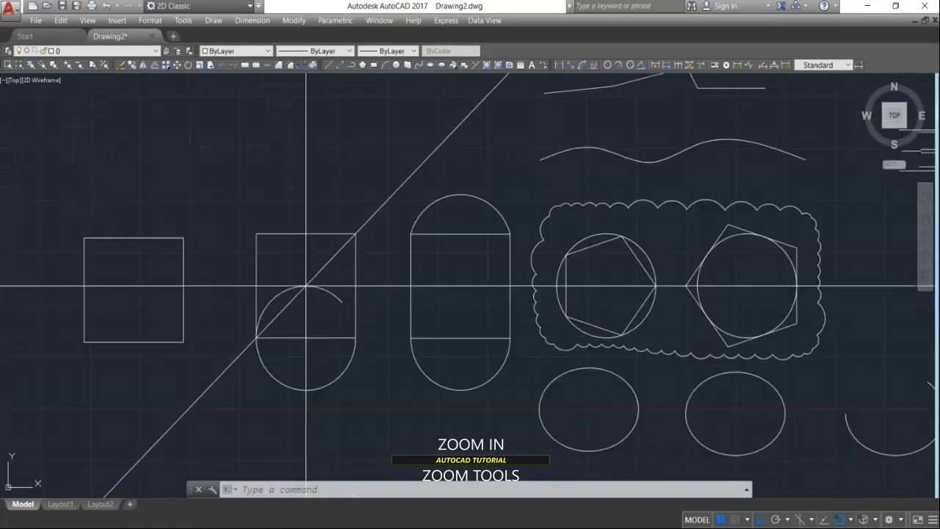
pyautogui.scroll(-6, 382, 211)
pyautogui.scroll(4, 381, 211)
pyautogui.scroll(2, 381, 212)
pyautogui.scroll(-4, 381, 212)
pyautogui.scroll(5, 382, 212)
pyautogui.scroll(-6, 381, 211)
pyautogui.scroll(3, 381, 212)
pyautogui.scroll(-3, 382, 212)
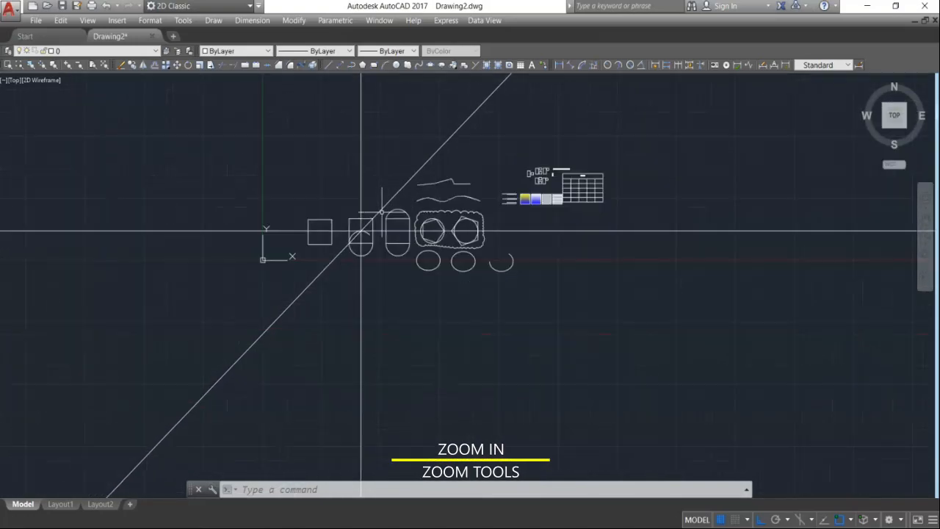
pyautogui.scroll(5, 381, 212)
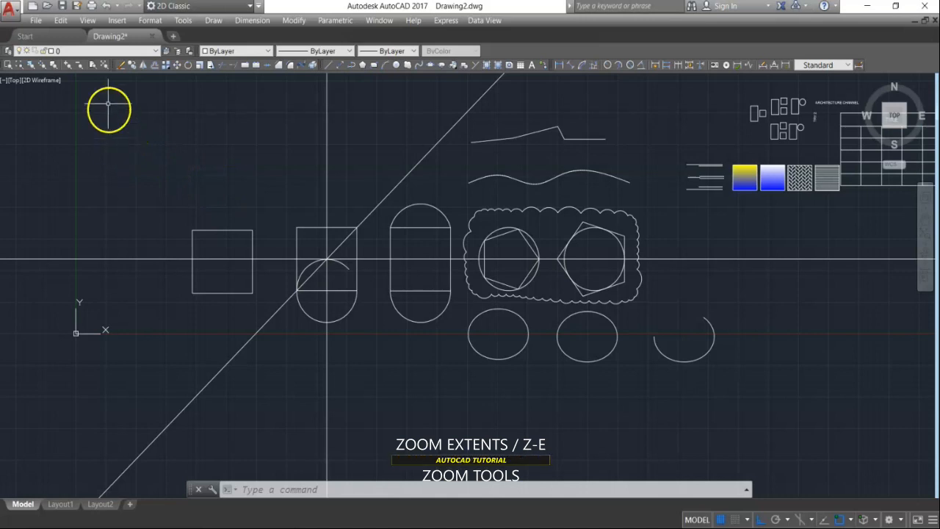
# Fit the drawing in the view with Zoom Extents and with Zoom All
pyautogui.click(101, 66)
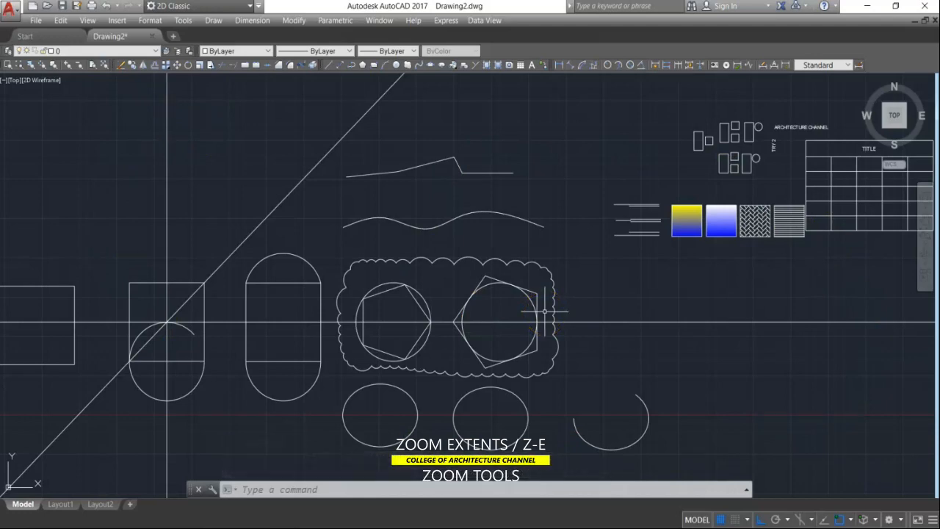
pyautogui.click(94, 65)
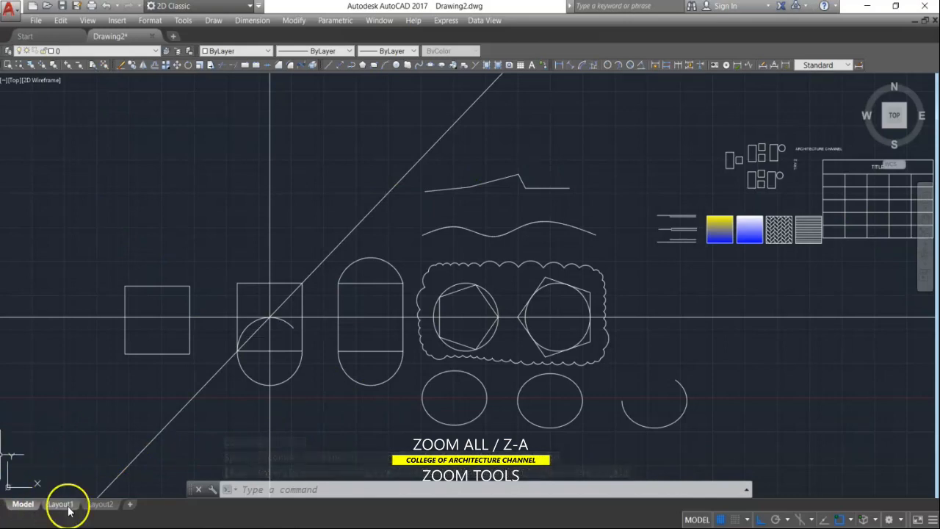
pyautogui.moveTo(30, 510)
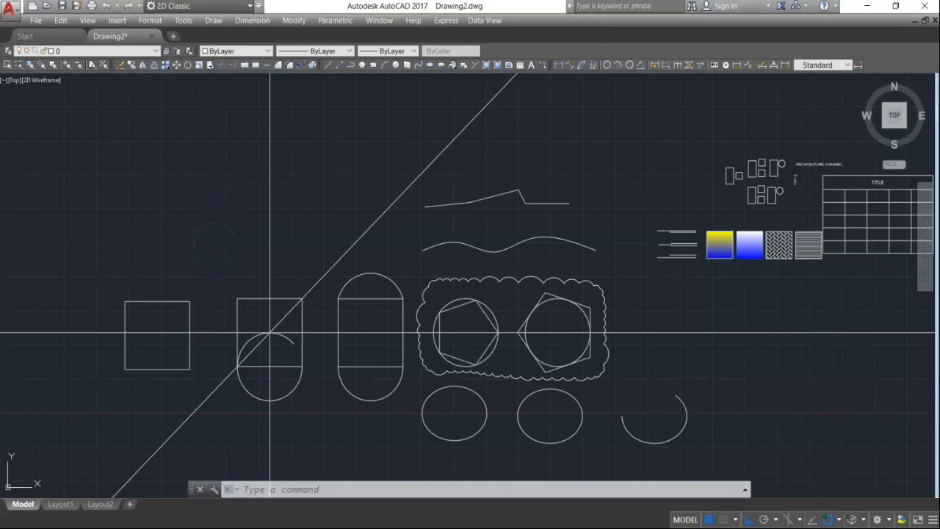
# Erase every object in the drawing, and undo the erasure
pyautogui.hotkey('ctrl', 'a')
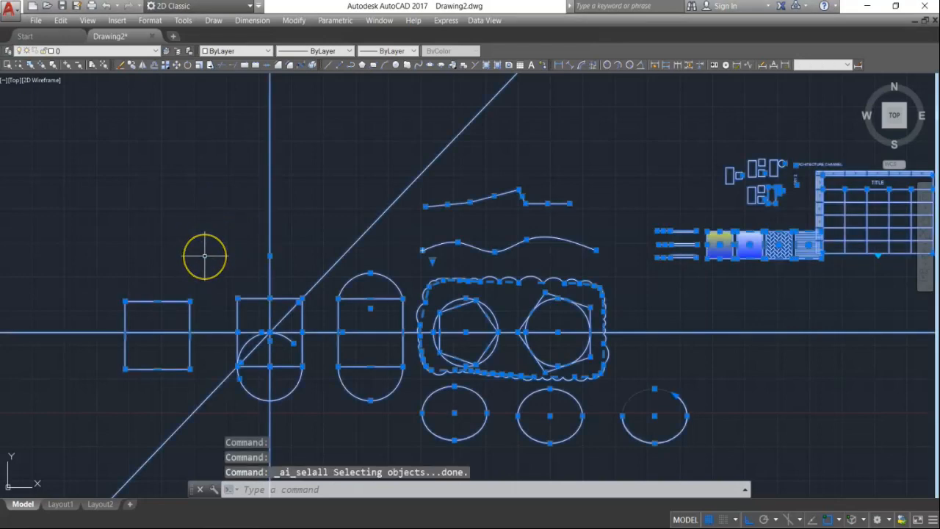
pyautogui.press('Delete')
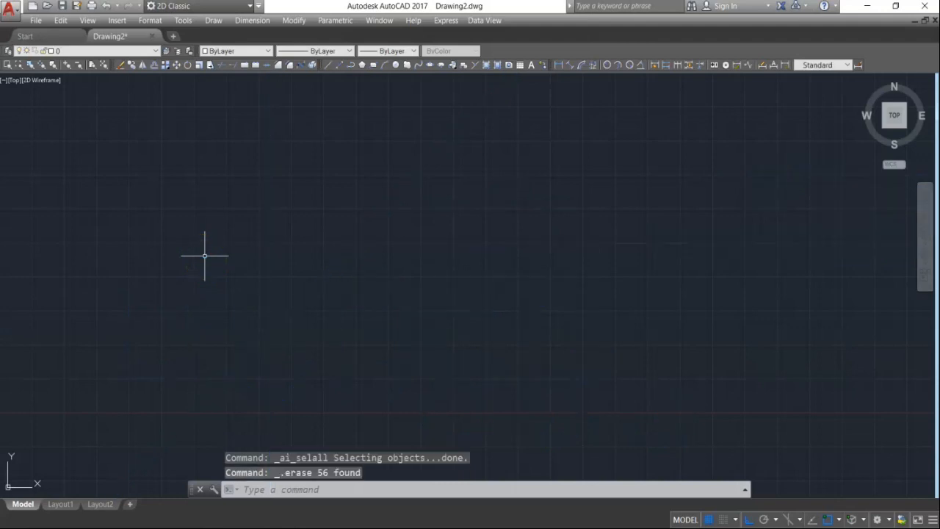
pyautogui.hotkey('ctrl', 'z')
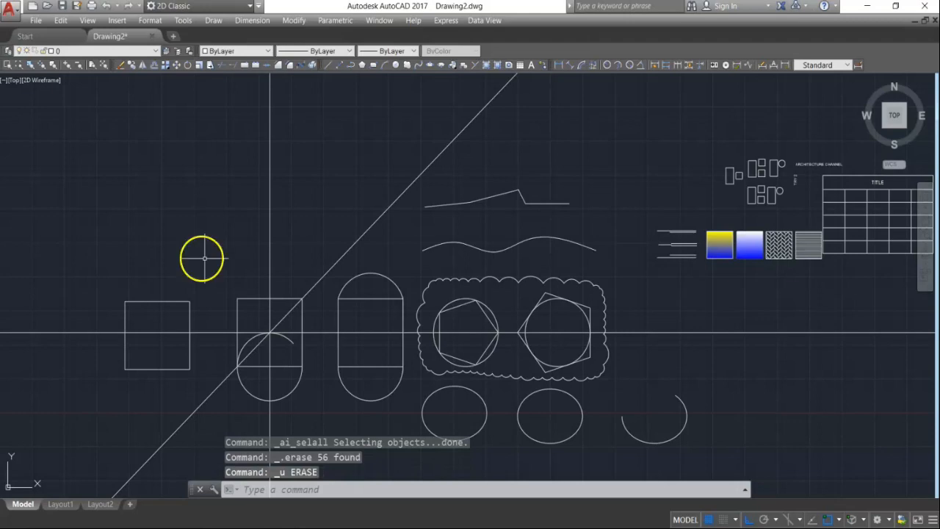
# Erase the rectangles and arc shapes to the left of the revision cloud with a window selection
pyautogui.click(123, 68)
pyautogui.click(110, 233)
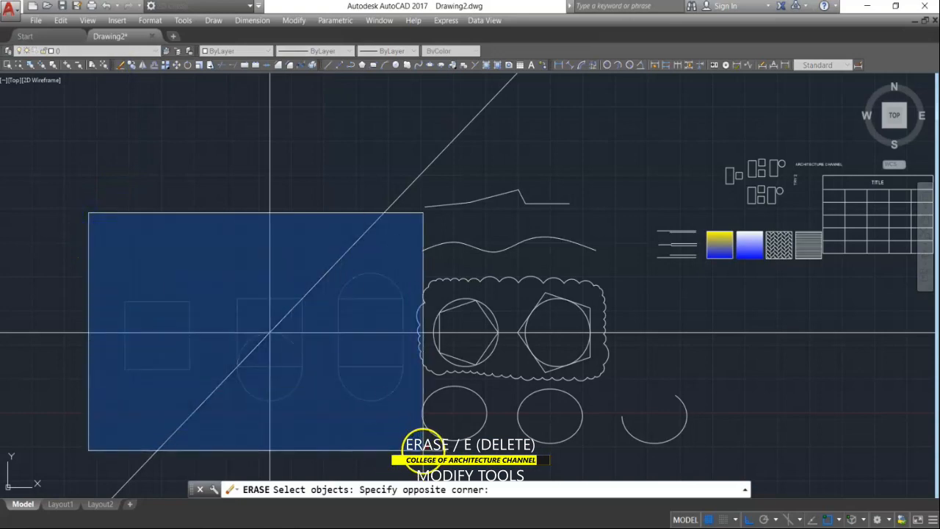
pyautogui.click(416, 446)
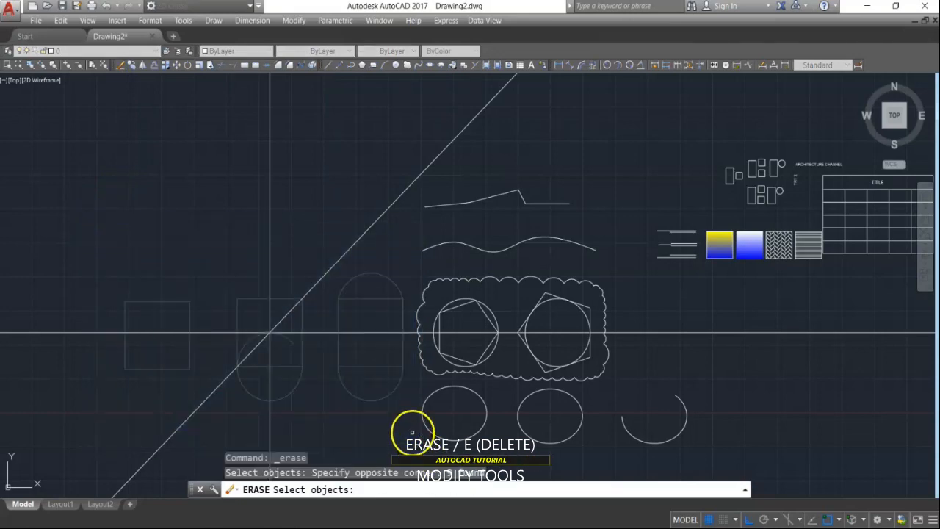
pyautogui.press('Return')
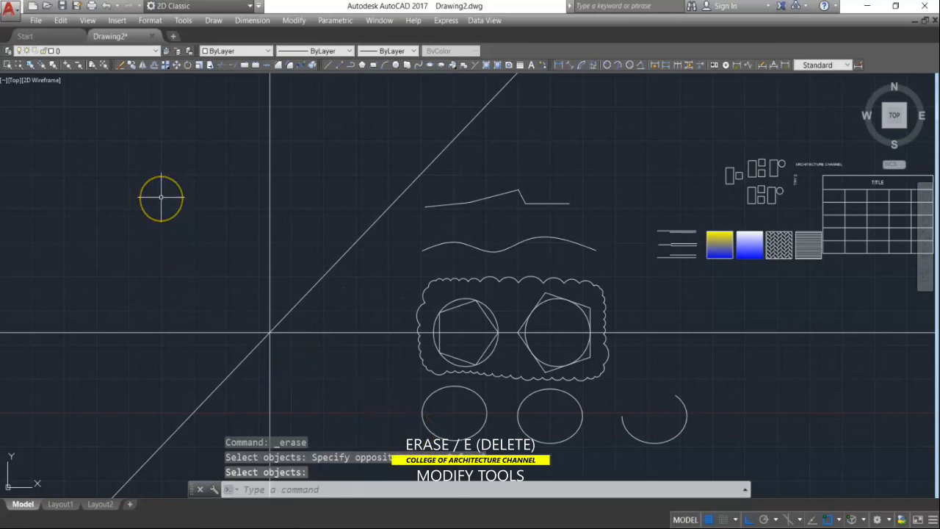
# Repeat Erase on the furniture blocks, texts, table, multilines, gradients and hatches with a crossing selection
pyautogui.press('Return')
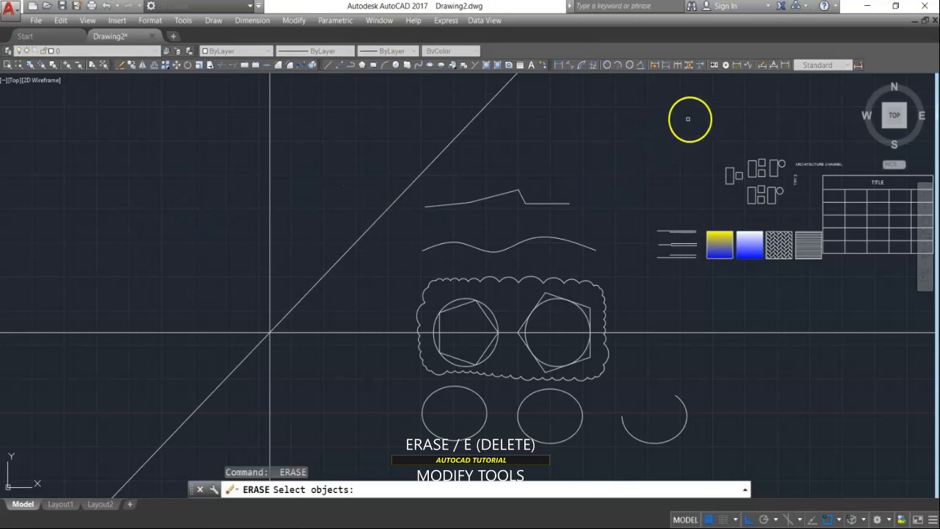
pyautogui.click(840, 130)
pyautogui.click(636, 279)
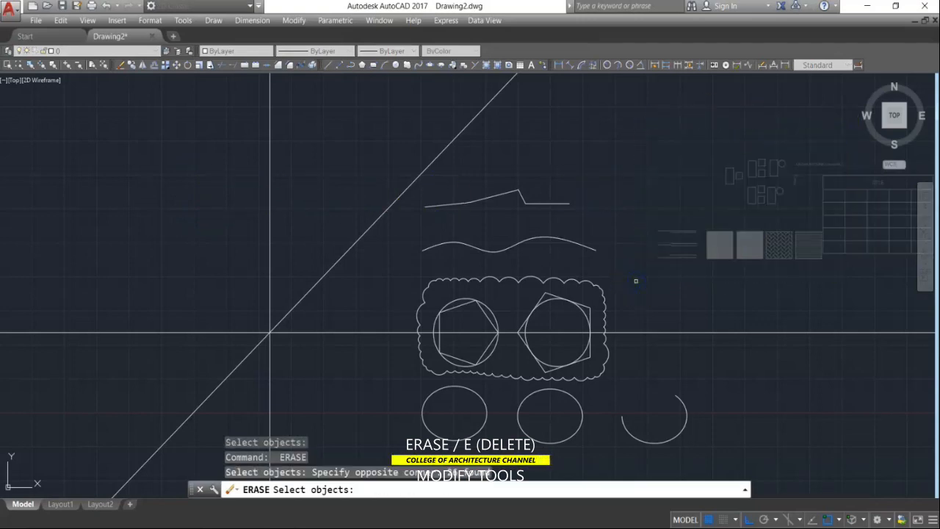
pyautogui.press('Return')
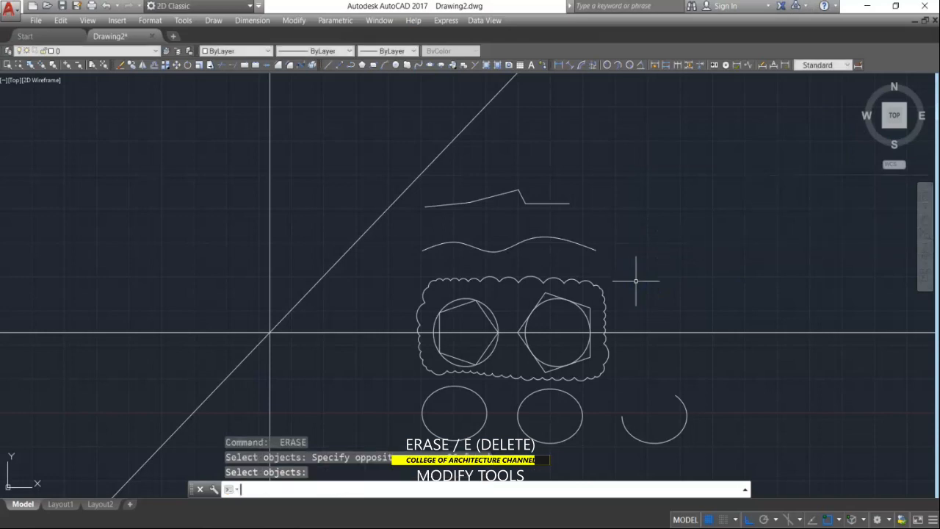
# Erase all remaining objects with the Erase command's all selection option
pyautogui.click(123, 67)
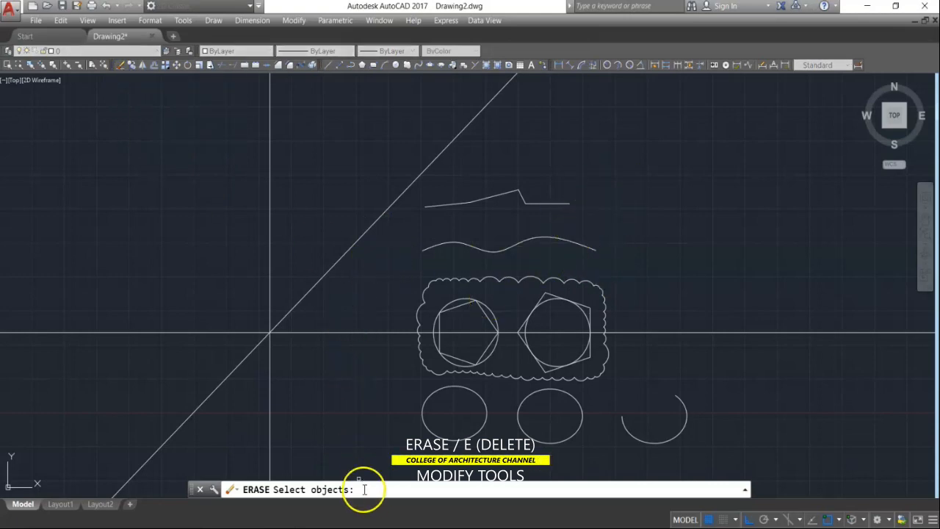
pyautogui.write('all')
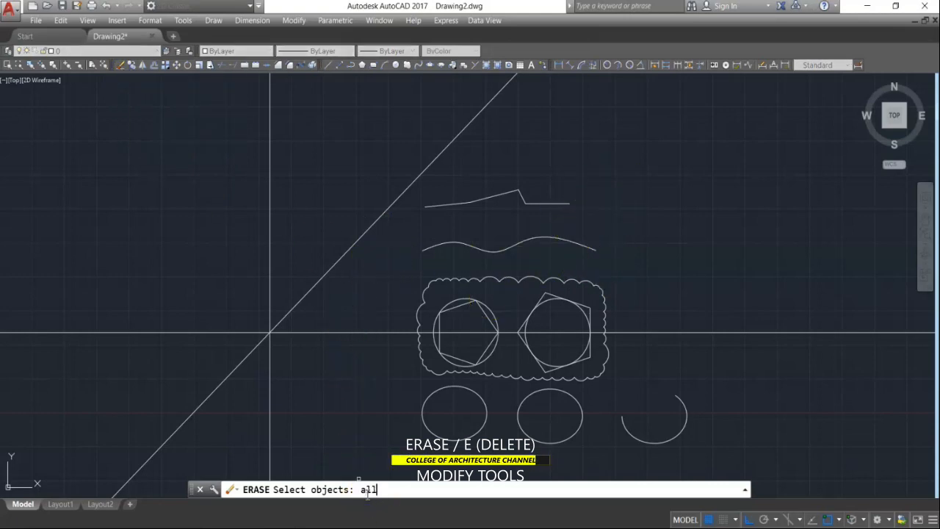
pyautogui.press('Return')
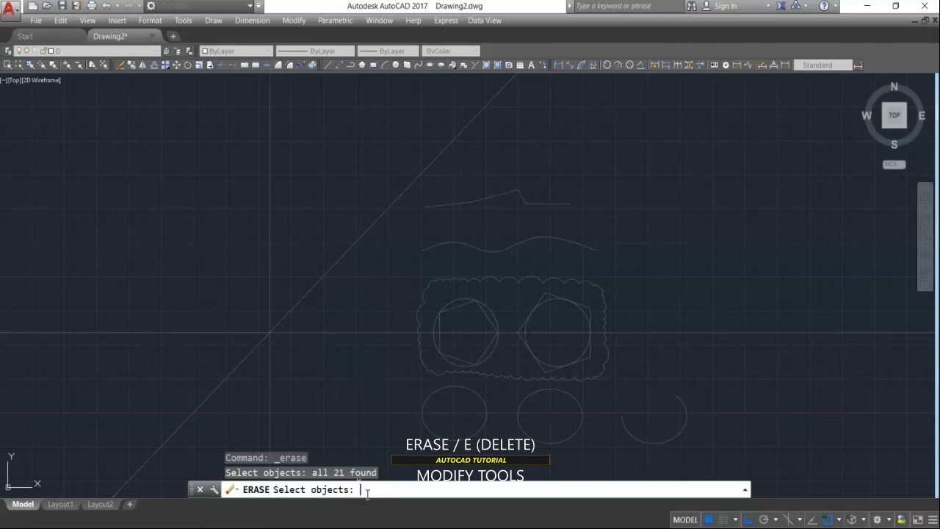
pyautogui.press('Return')
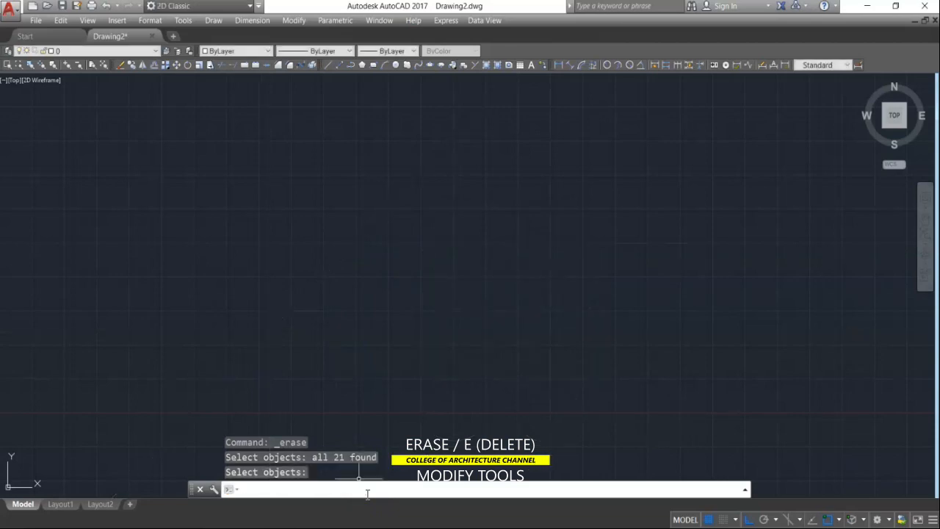
pyautogui.click(345, 337)
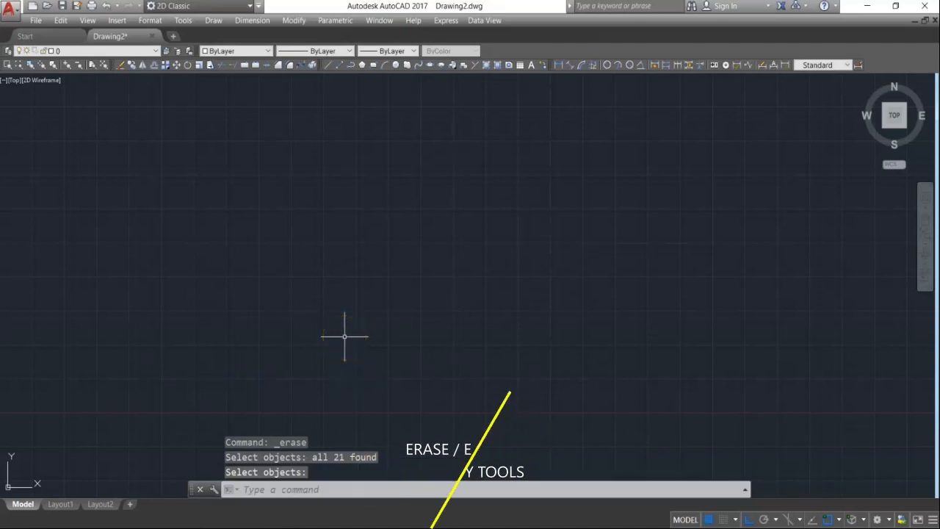
# Save the emptied drawing as Drawing3 in the autocad tutorial folder
pyautogui.click(37, 22)
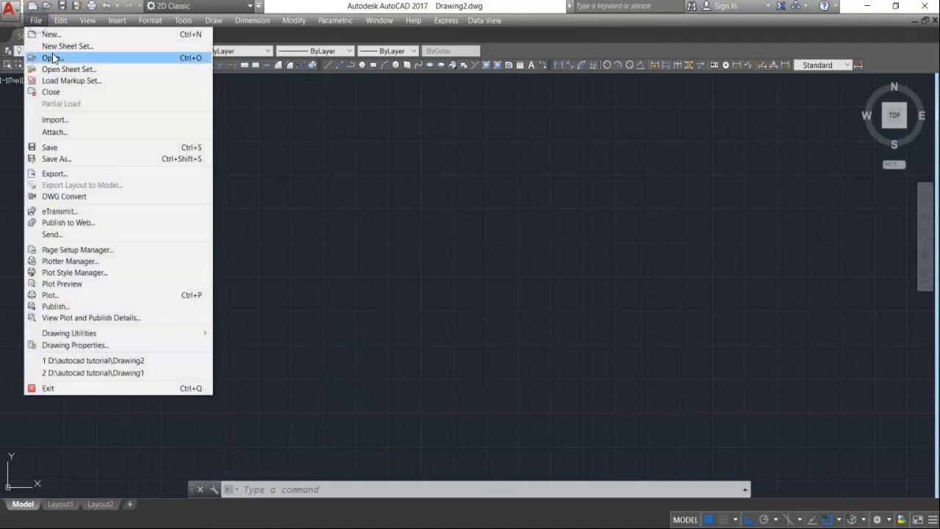
pyautogui.click(73, 159)
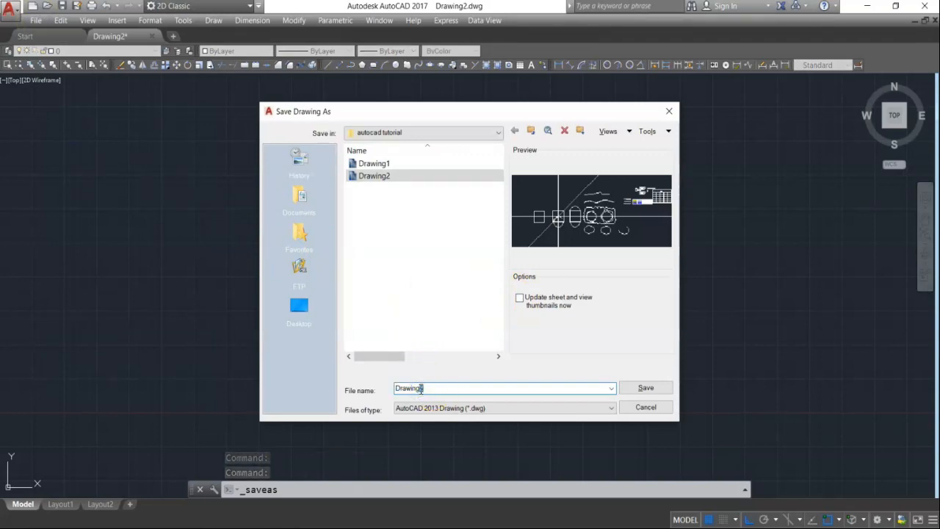
pyautogui.click(640, 389)
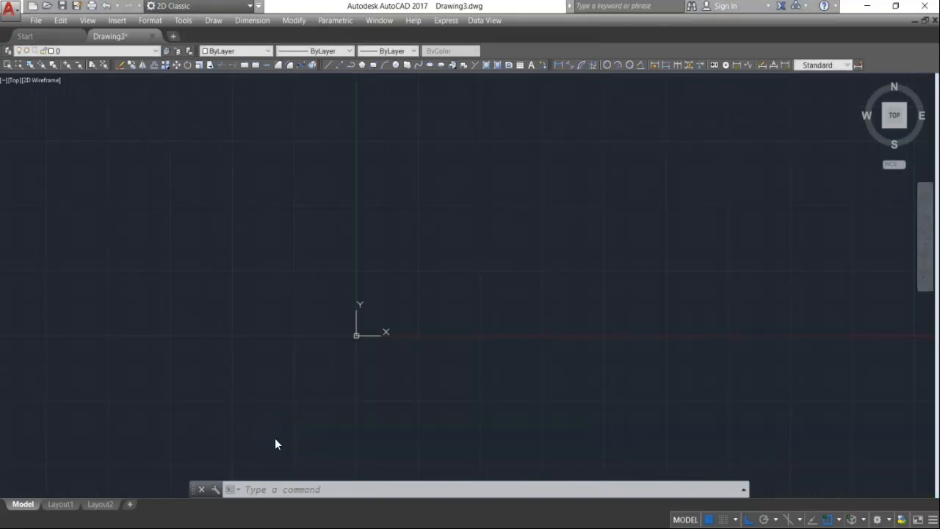
# Draw a closed right triangle with the Line command, 2 units horizontally and 2 units upward
pyautogui.click(928, 236)
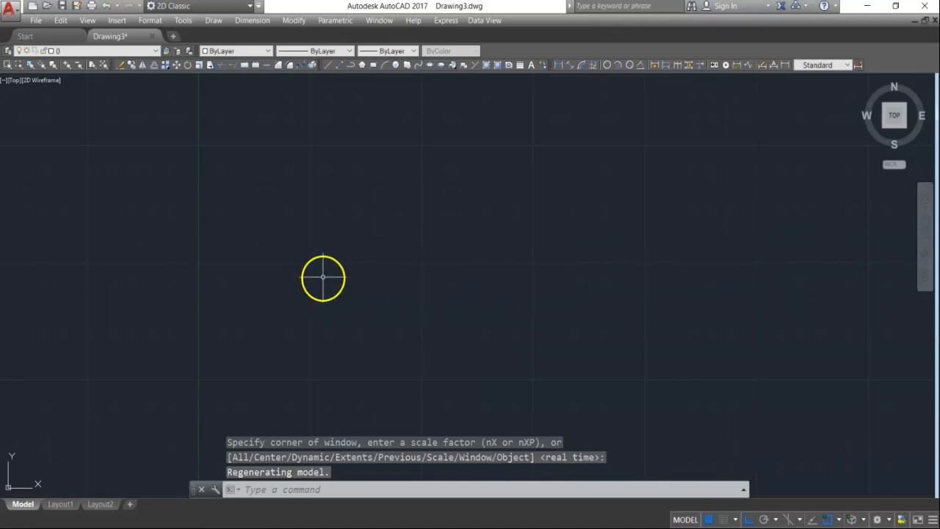
pyautogui.write('l')
pyautogui.press('Return')
pyautogui.click(272, 244)
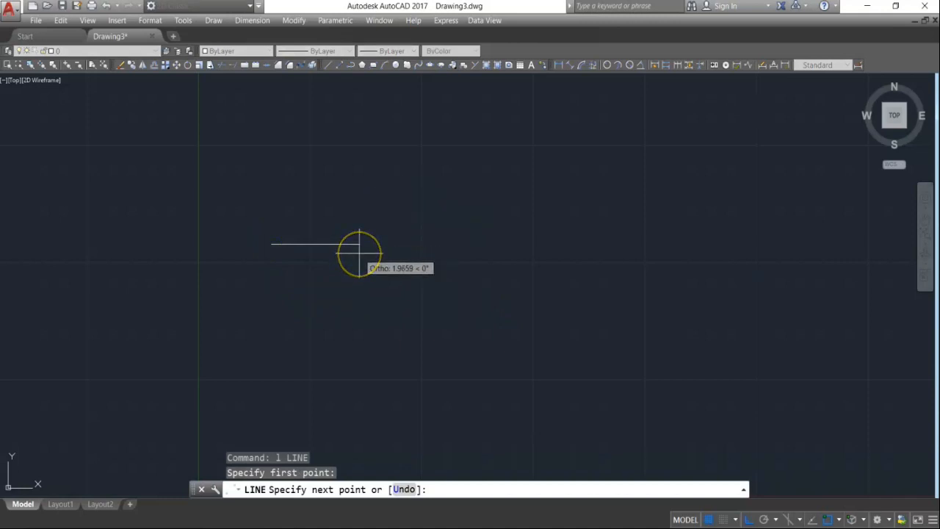
pyautogui.write('2')
pyautogui.press('Return')
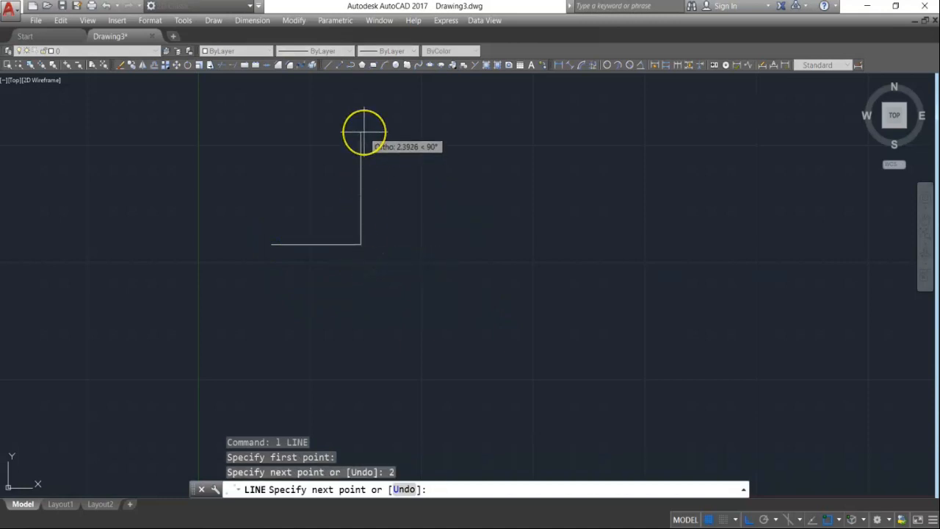
pyautogui.write('2')
pyautogui.press('Return')
pyautogui.write('c')
pyautogui.press('Return')
pyautogui.press('Escape')
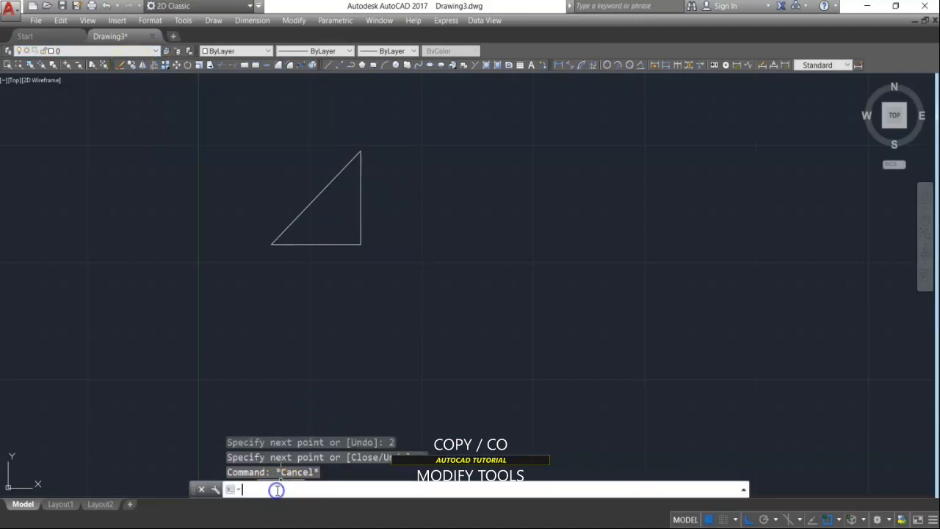
# Copy the triangle with the Copy command, placing the duplicate about 3.2 units straight below the original
pyautogui.write('o')
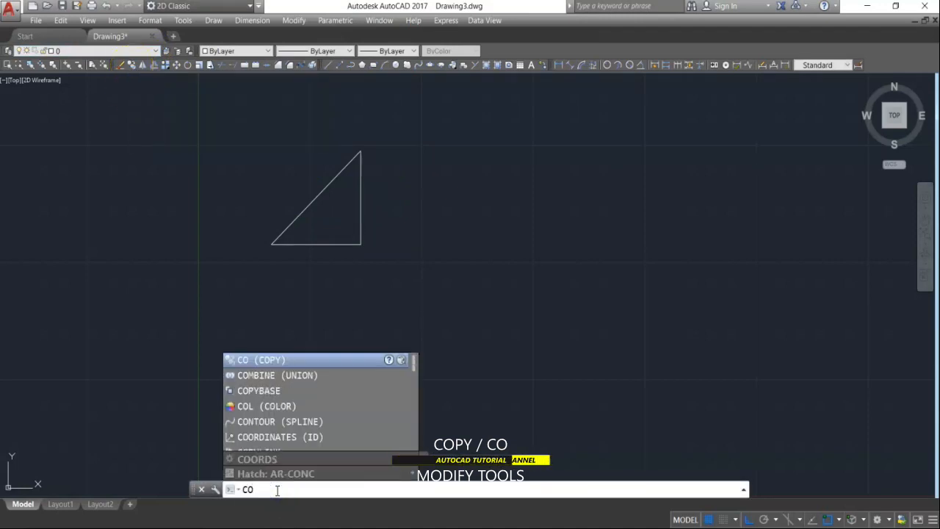
pyautogui.press('Return')
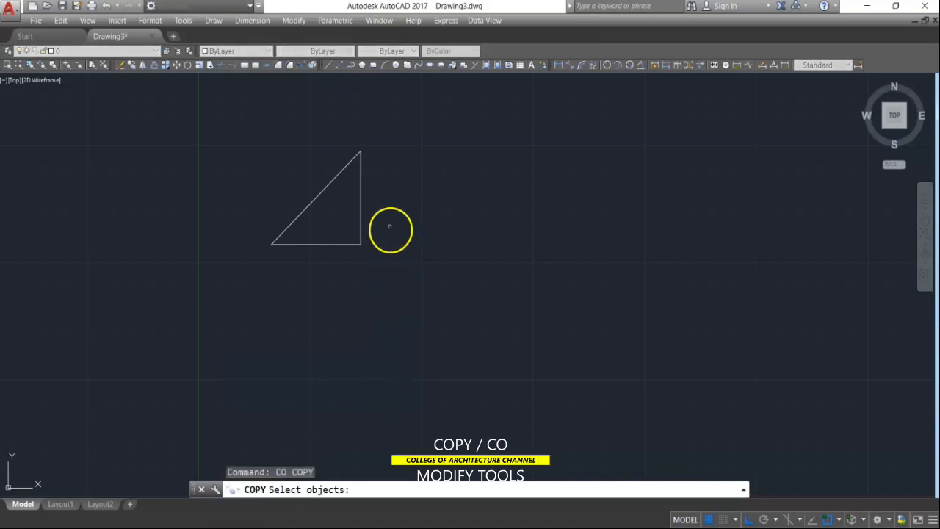
pyautogui.click(394, 140)
pyautogui.click(270, 302)
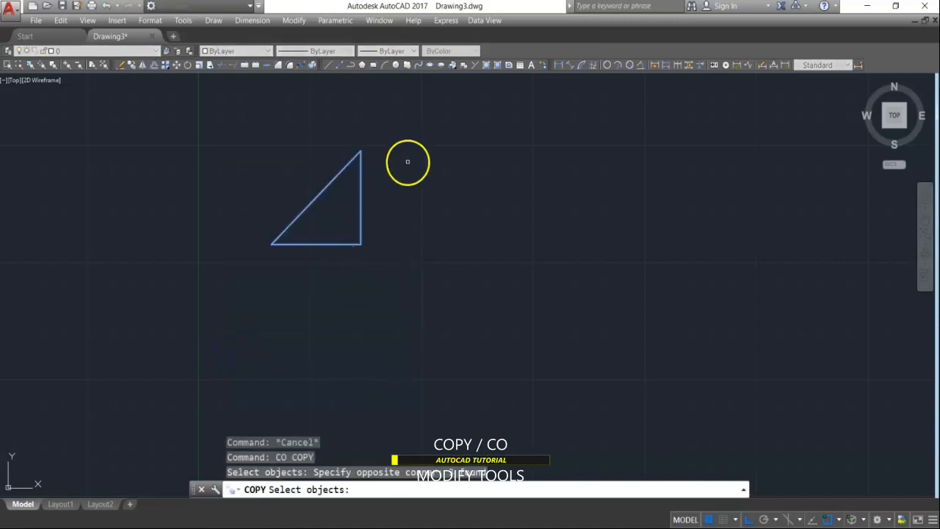
pyautogui.press('Return')
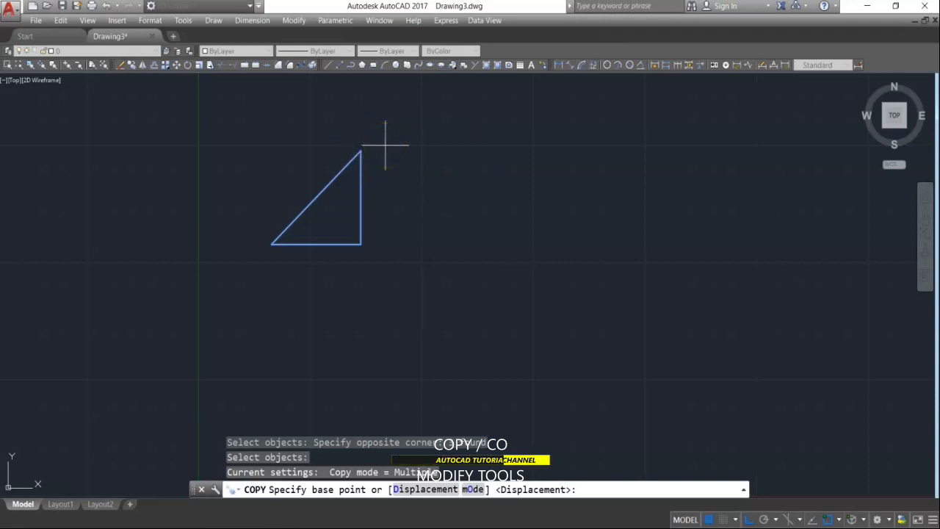
pyautogui.click(385, 145)
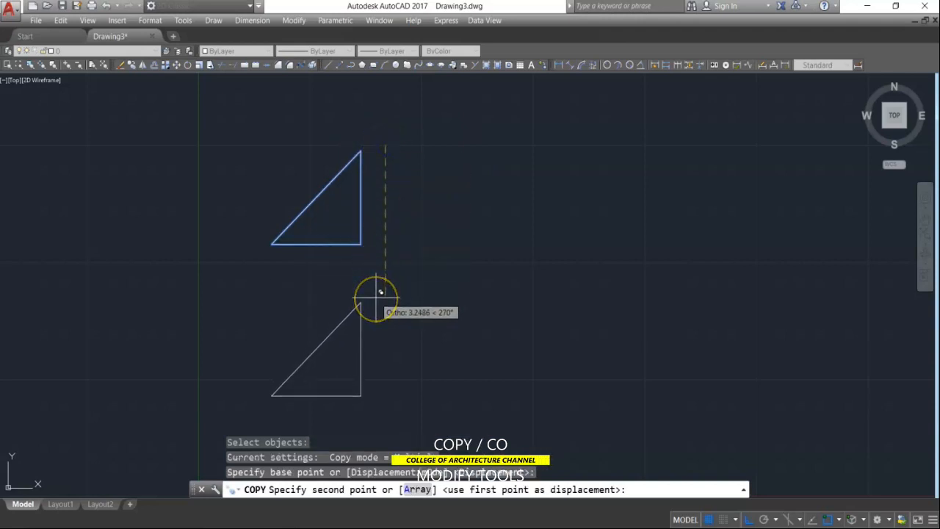
pyautogui.click(381, 291)
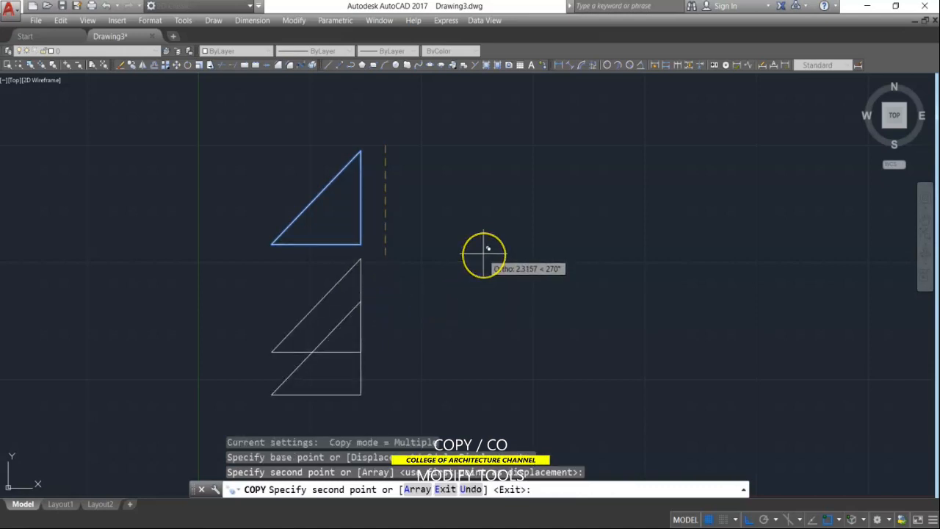
pyautogui.press('Escape')
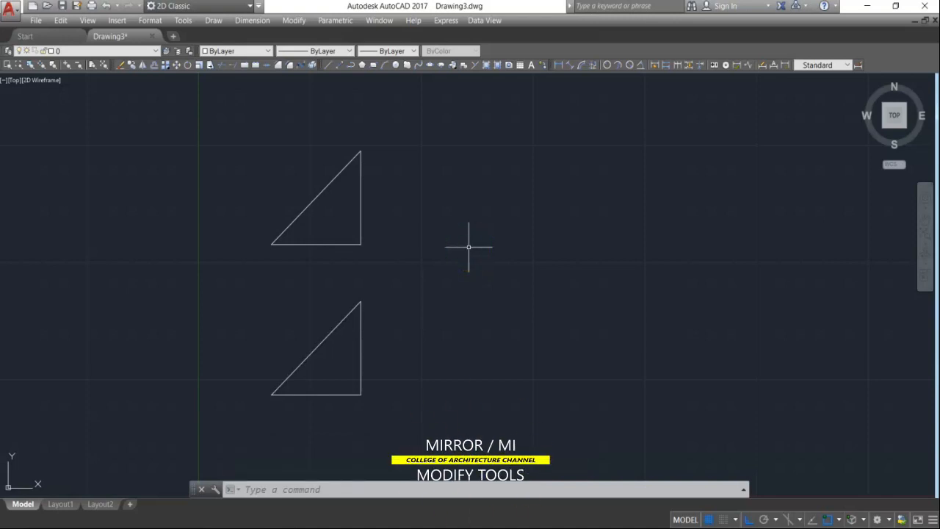
# Mirror the upper triangle across a vertical line just to its right, keeping the source objects
pyautogui.write('mi')
pyautogui.press('Return')
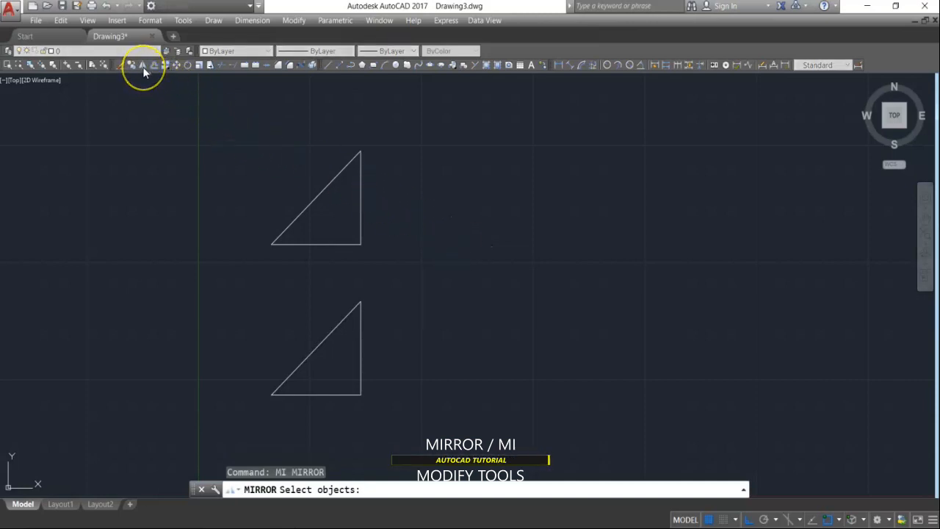
pyautogui.click(405, 123)
pyautogui.click(266, 271)
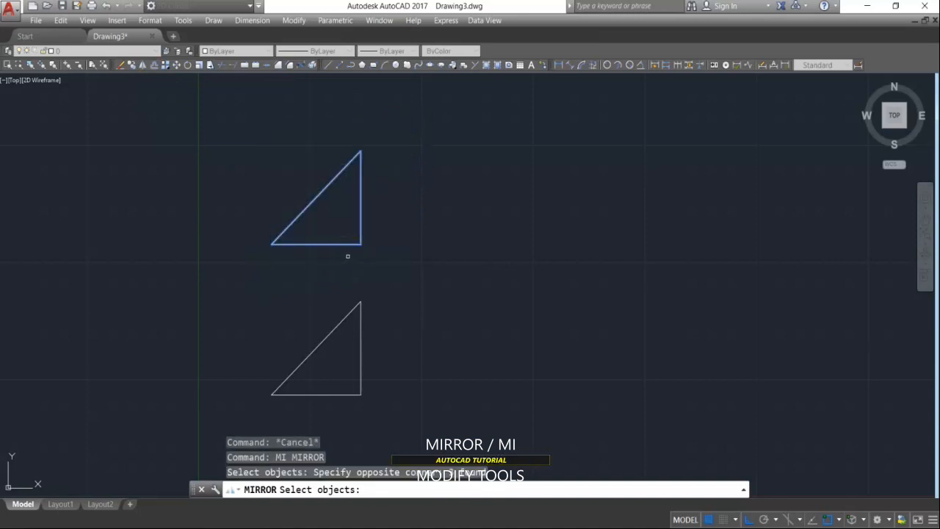
pyautogui.press('Return')
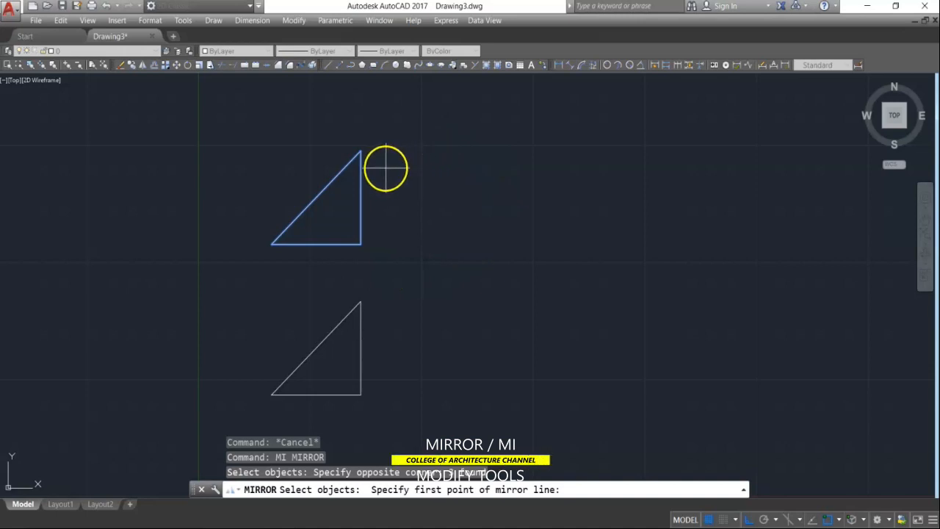
pyautogui.click(379, 127)
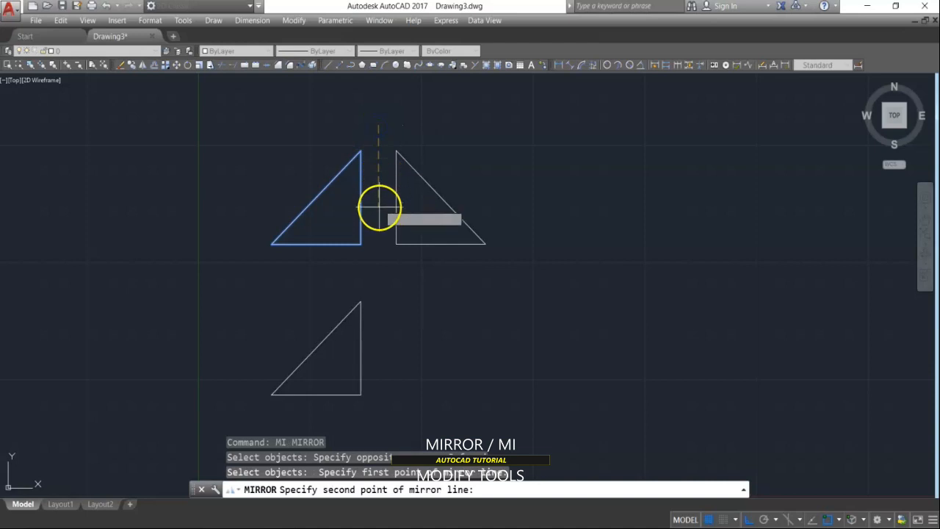
pyautogui.click(380, 274)
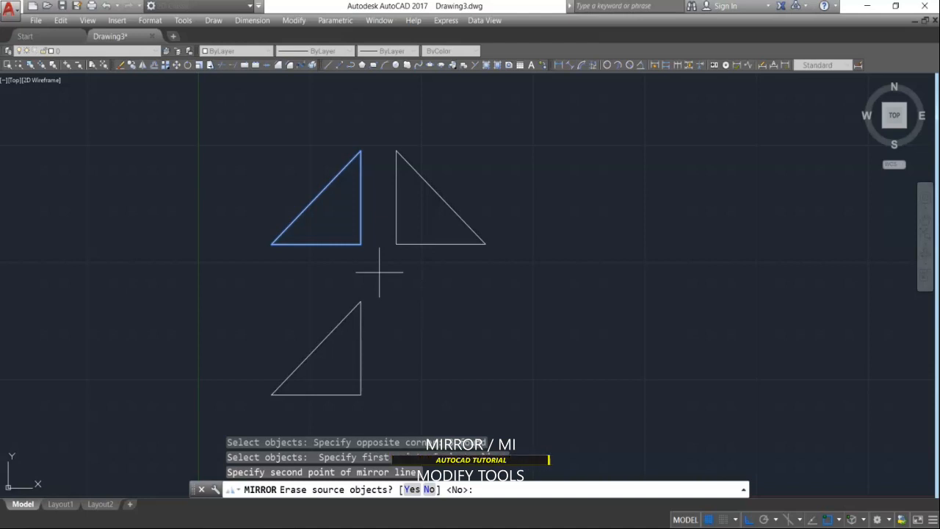
pyautogui.press('Return')
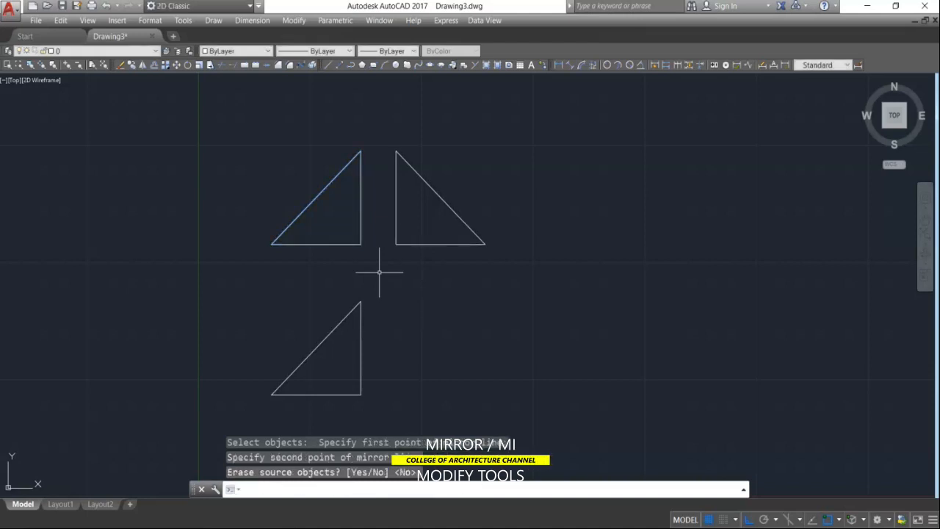
# Mirror the lower triangle across a vertical line just to its right, erasing the source objects
pyautogui.press('Return')
pyautogui.click(392, 277)
pyautogui.click(302, 404)
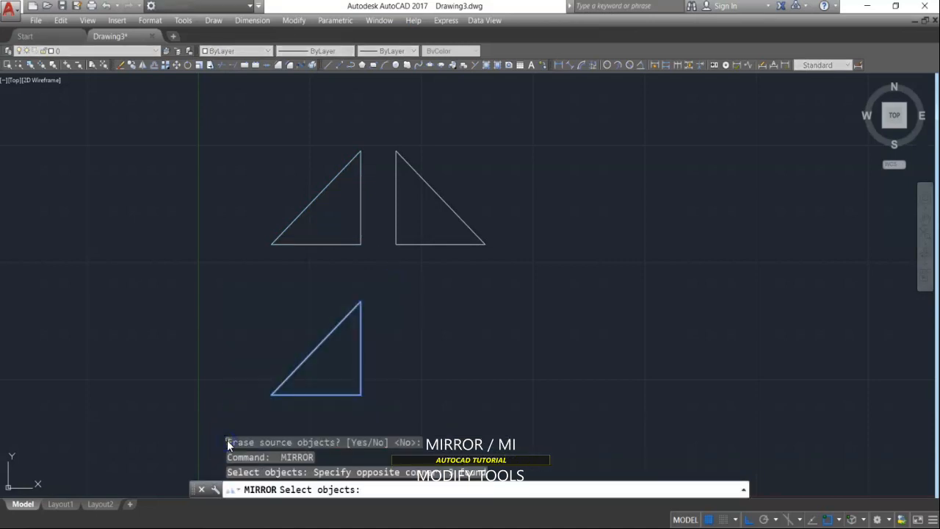
pyautogui.press('Return')
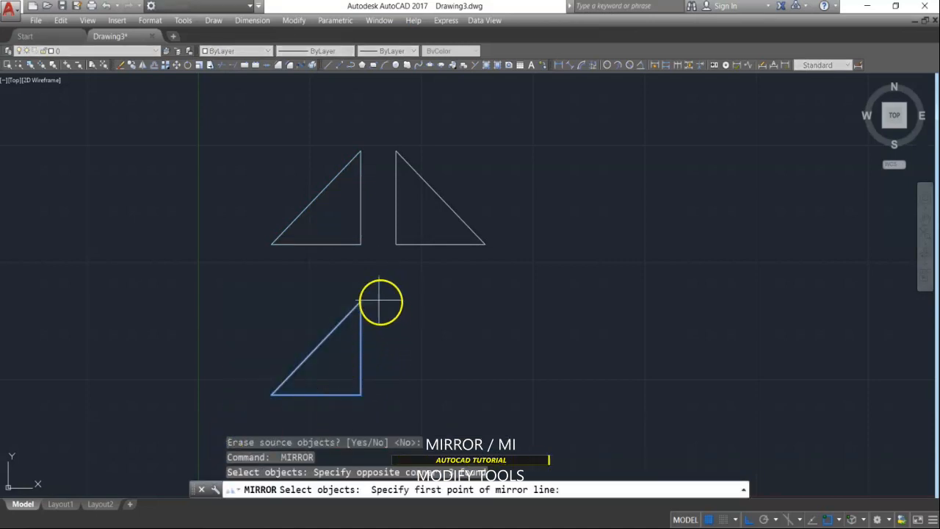
pyautogui.click(379, 300)
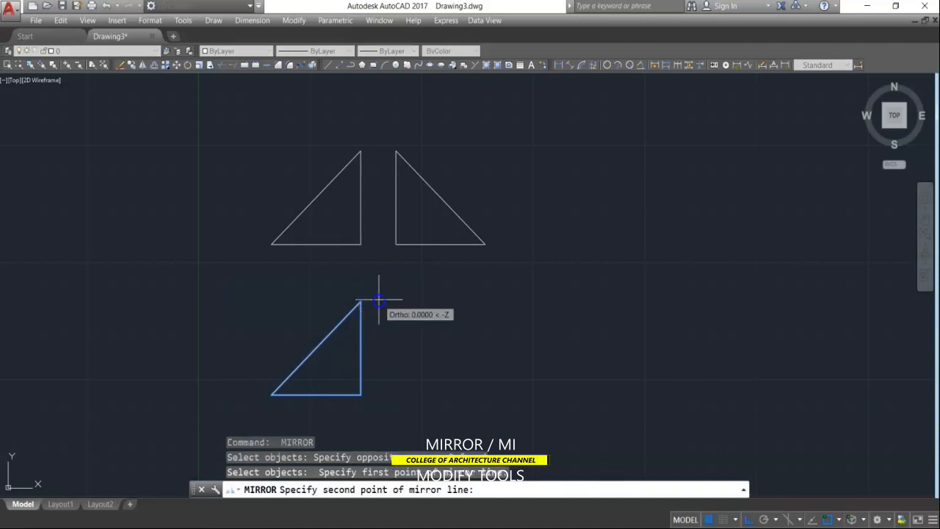
pyautogui.click(381, 426)
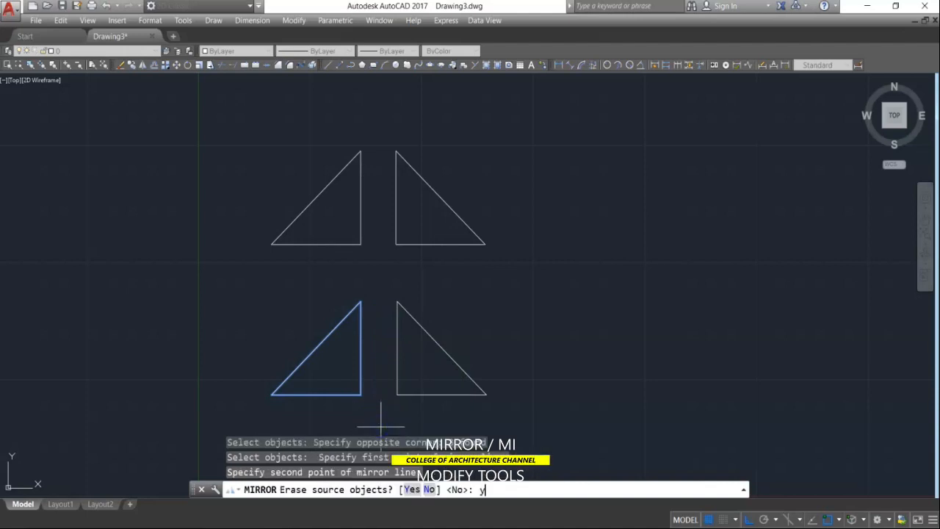
pyautogui.press('Return')
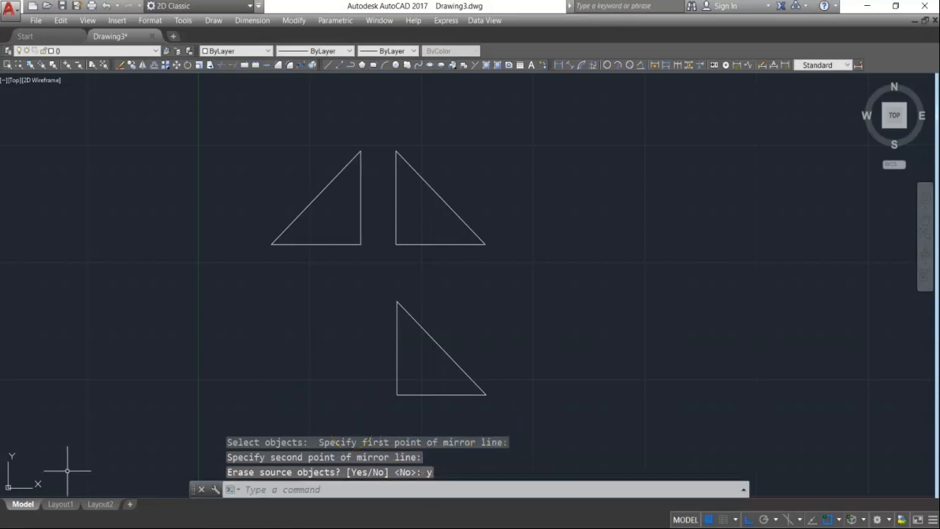
# Copy the upper mirrored triangle horizontally to the right by about 2.9 units
pyautogui.scroll(2, 666, 180)
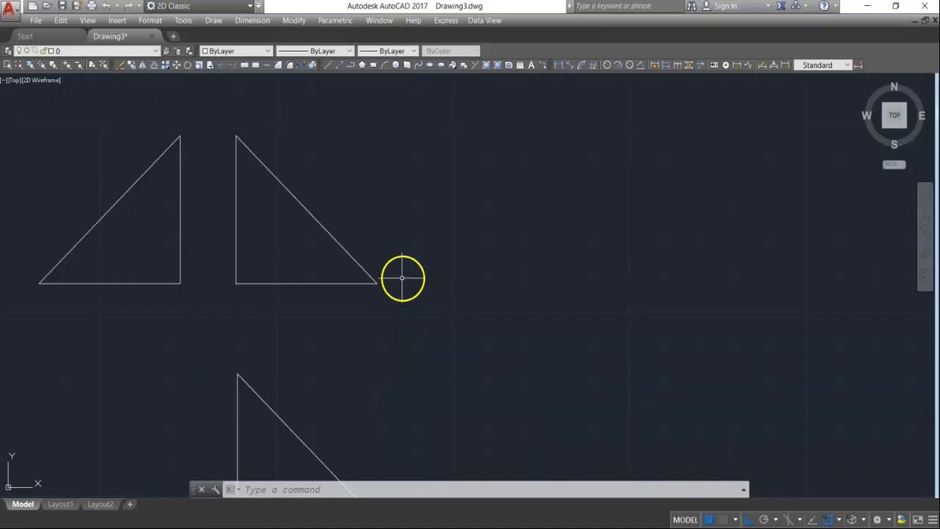
pyautogui.write('co')
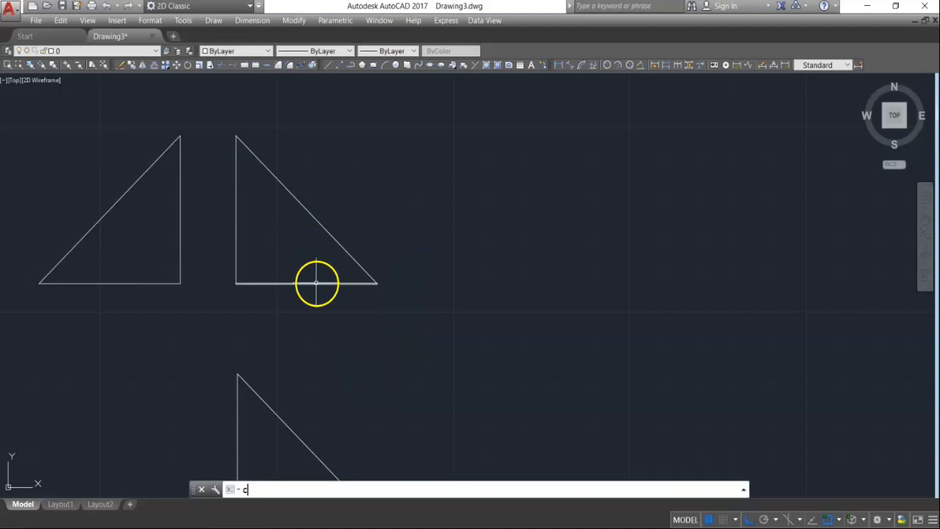
pyautogui.press('Return')
pyautogui.click(357, 189)
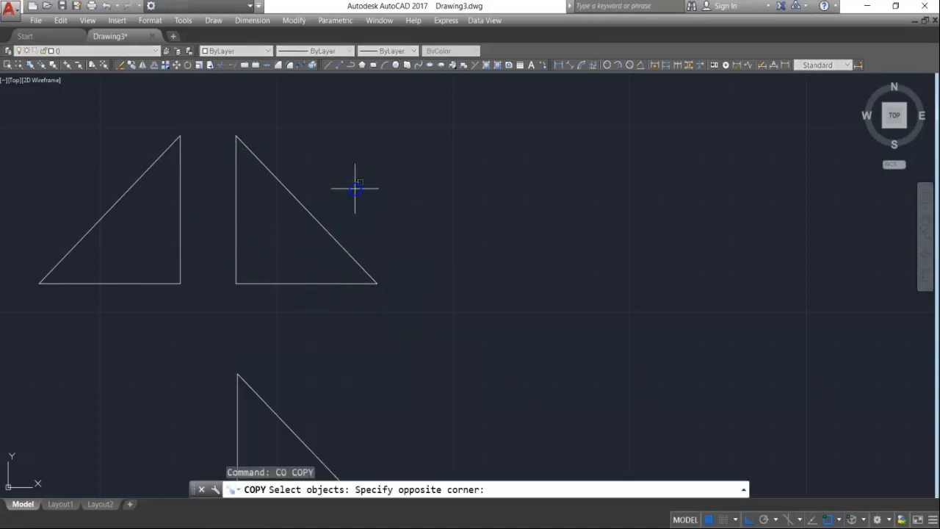
pyautogui.click(231, 309)
pyautogui.press('Return')
pyautogui.click(239, 303)
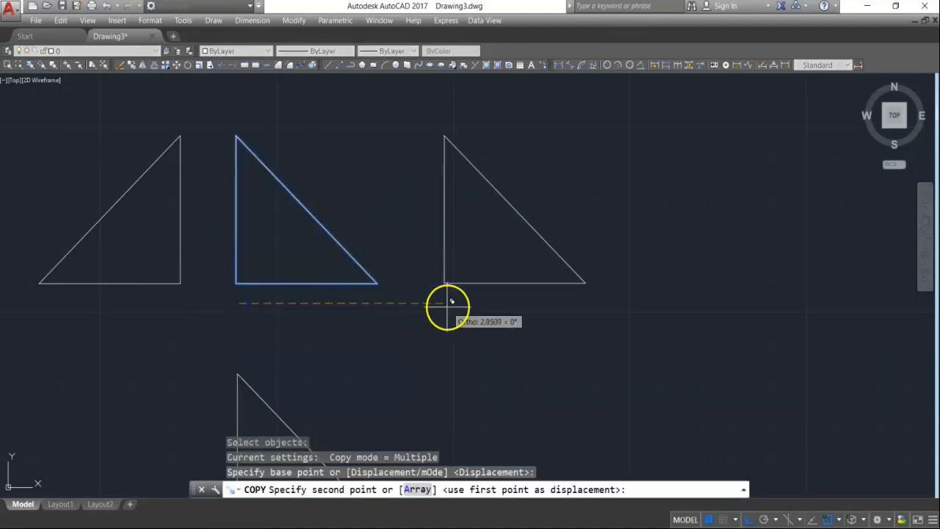
pyautogui.click(443, 304)
pyautogui.press('Escape')
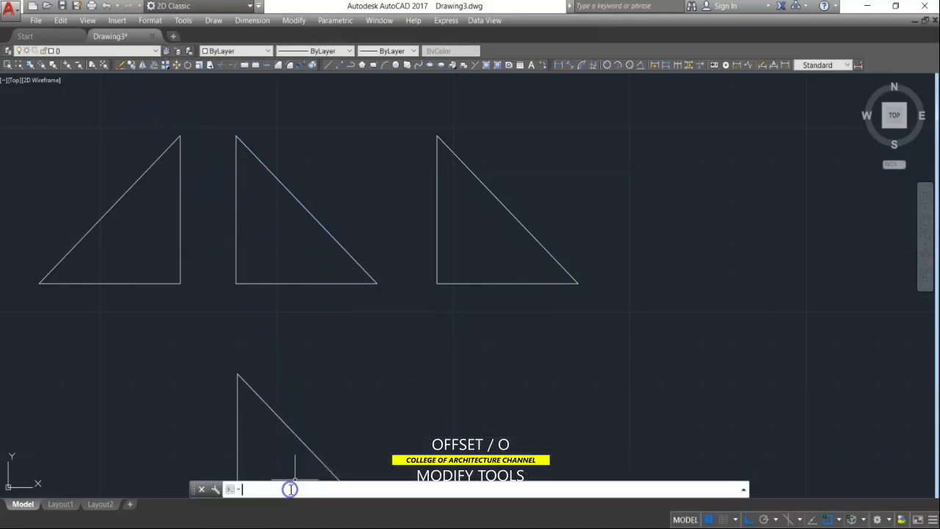
# Offset the hypotenuse, base and vertical side of the upper row's middle triangle inward by 0.1 units
pyautogui.press('Return')
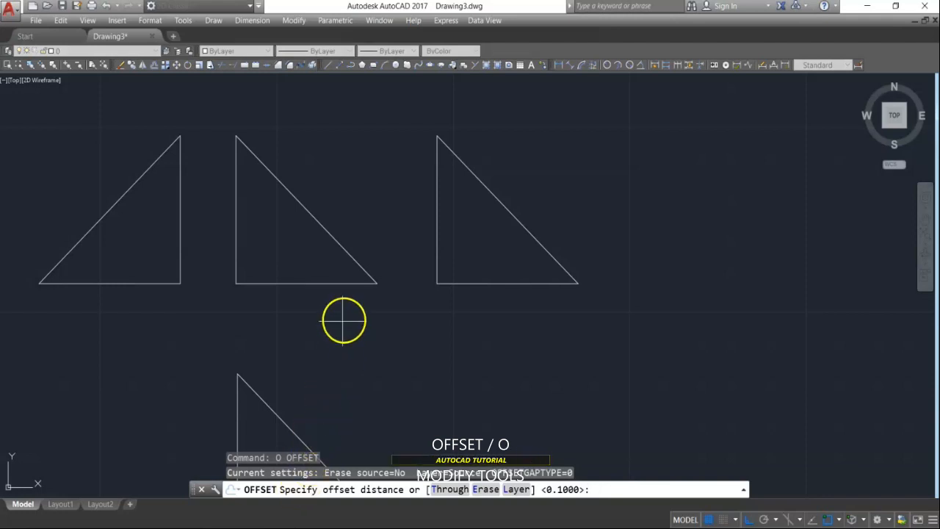
pyautogui.press('Return')
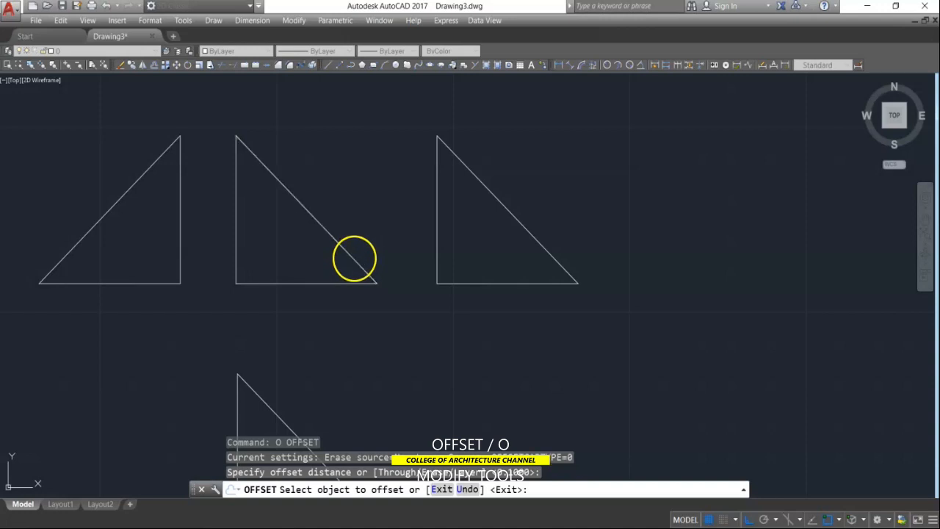
pyautogui.click(354, 258)
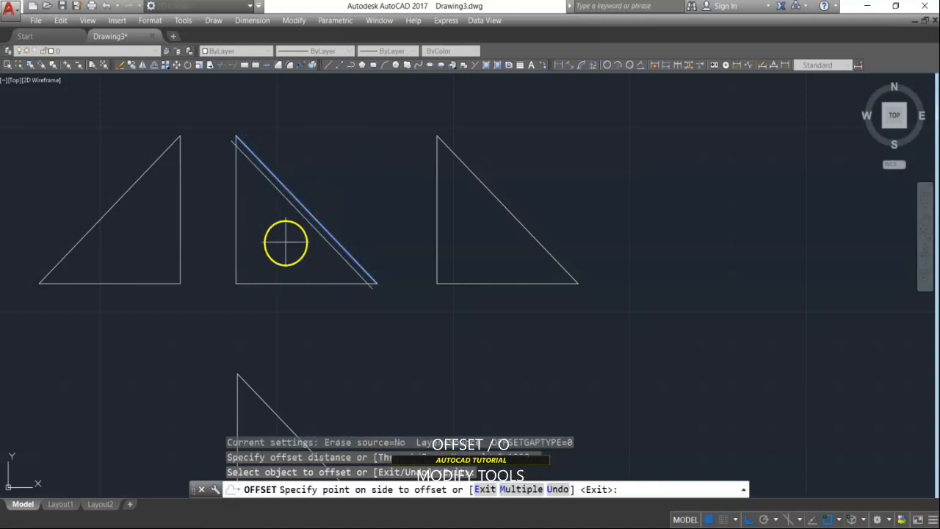
pyautogui.scroll(4, 285, 242)
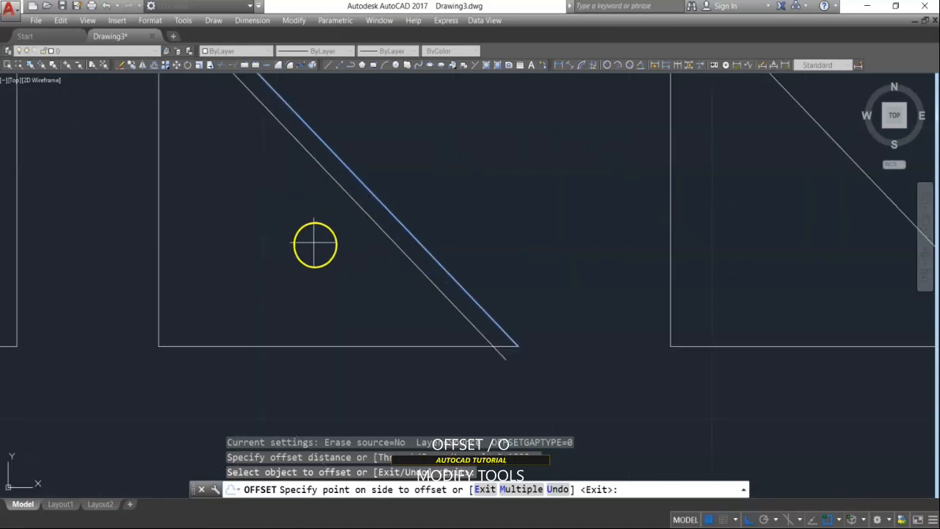
pyautogui.scroll(-2, 314, 242)
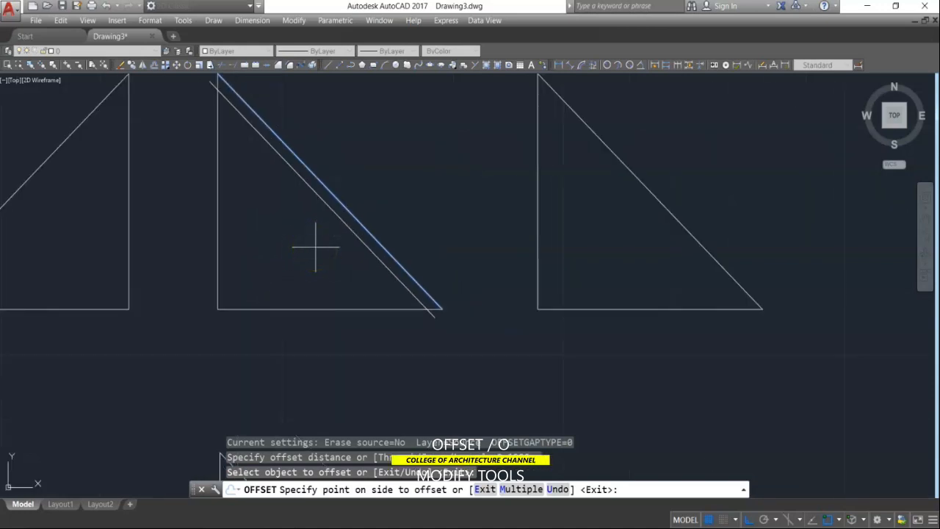
pyautogui.click(316, 247)
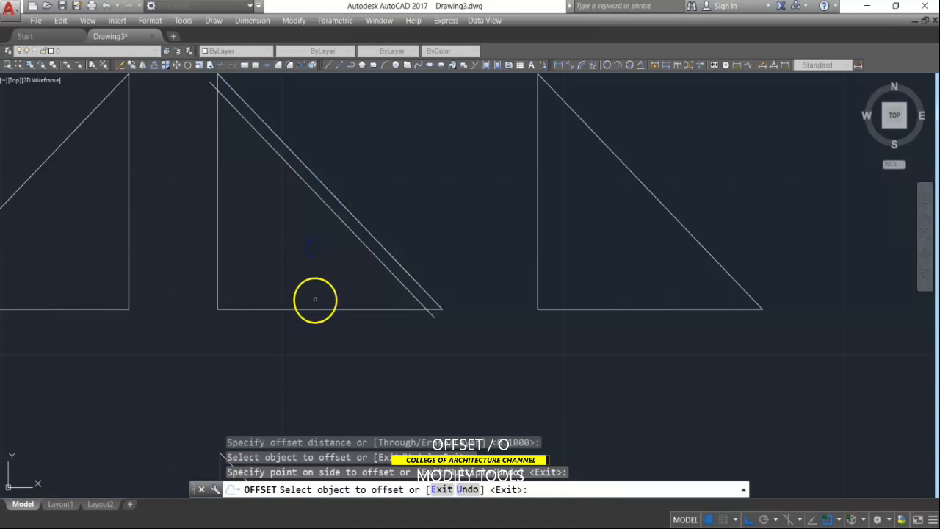
pyautogui.click(314, 311)
pyautogui.click(332, 269)
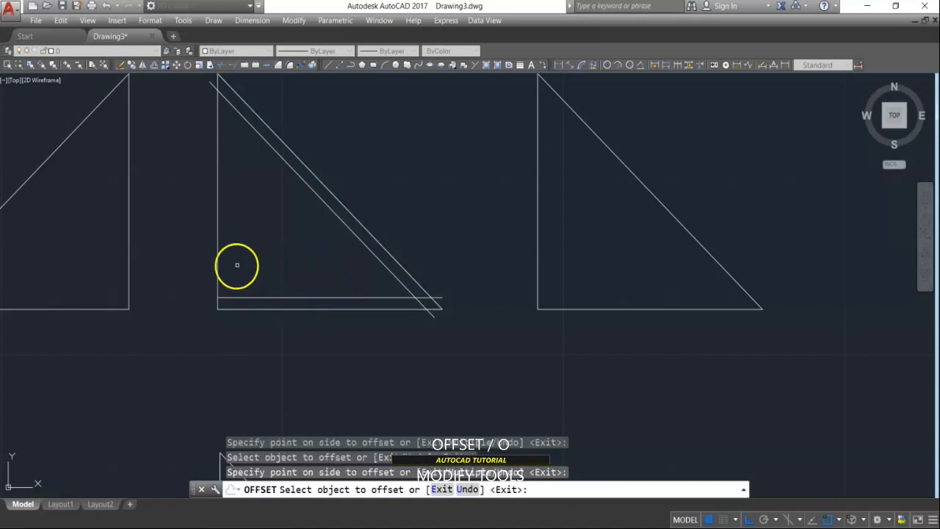
pyautogui.click(216, 256)
pyautogui.click(252, 257)
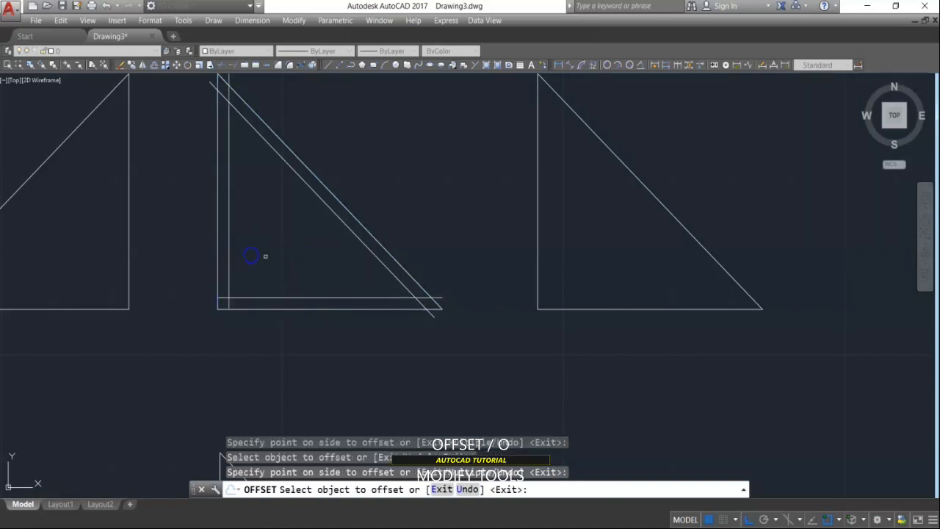
pyautogui.rightClick(325, 267)
pyautogui.scroll(-2, 328, 268)
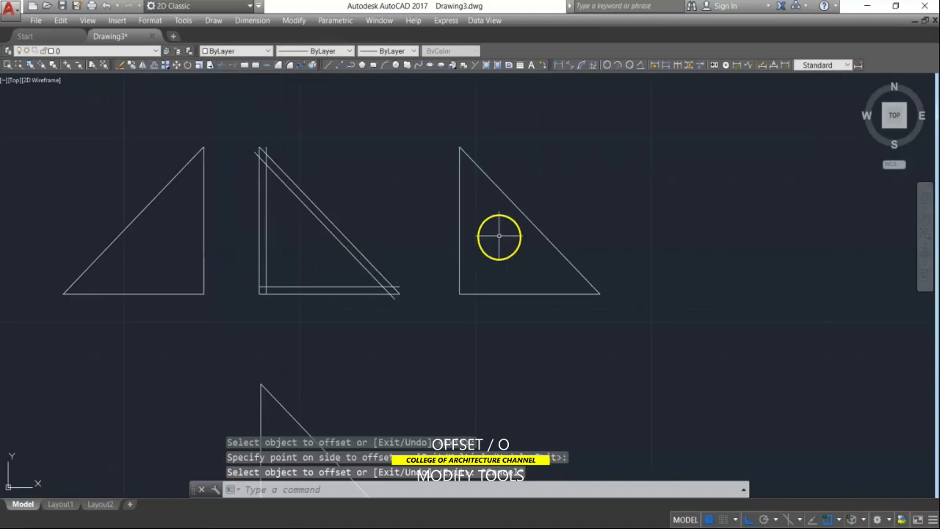
pyautogui.click(465, 219)
pyautogui.click(521, 179)
pyautogui.press('Escape')
pyautogui.click(483, 231)
pyautogui.click(450, 242)
pyautogui.click(480, 316)
pyautogui.click(483, 319)
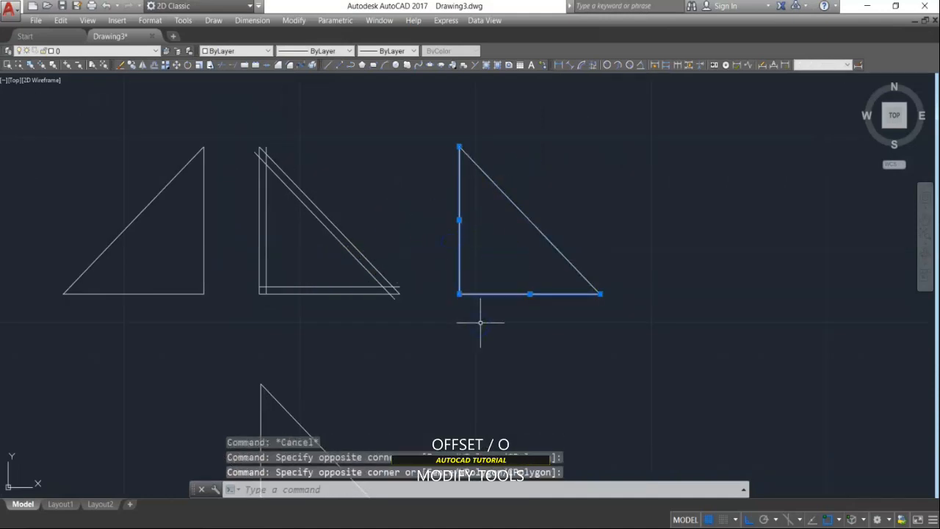
pyautogui.press('Escape')
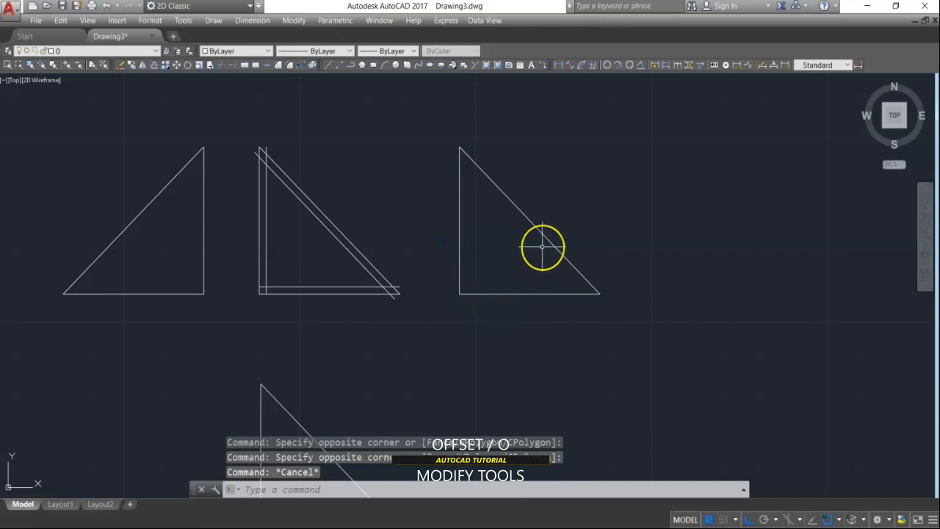
pyautogui.scroll(-2, 463, 245)
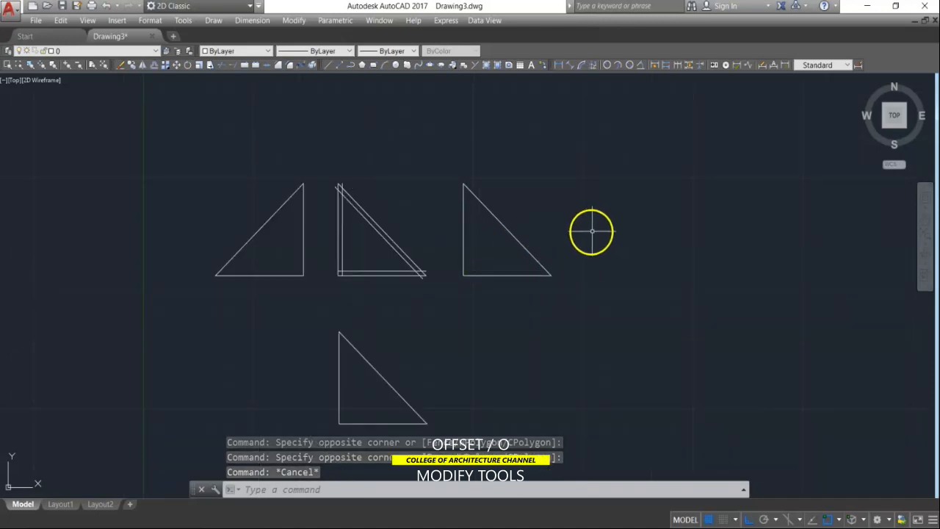
# Convert the three lines of the upper row's rightmost triangle into a single region
pyautogui.press('Escape')
pyautogui.write('REG')
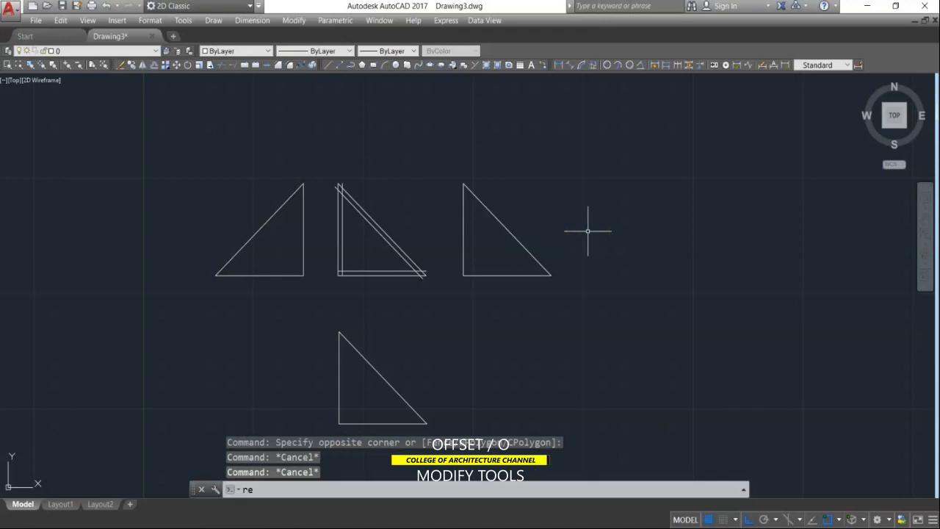
pyautogui.press('Return')
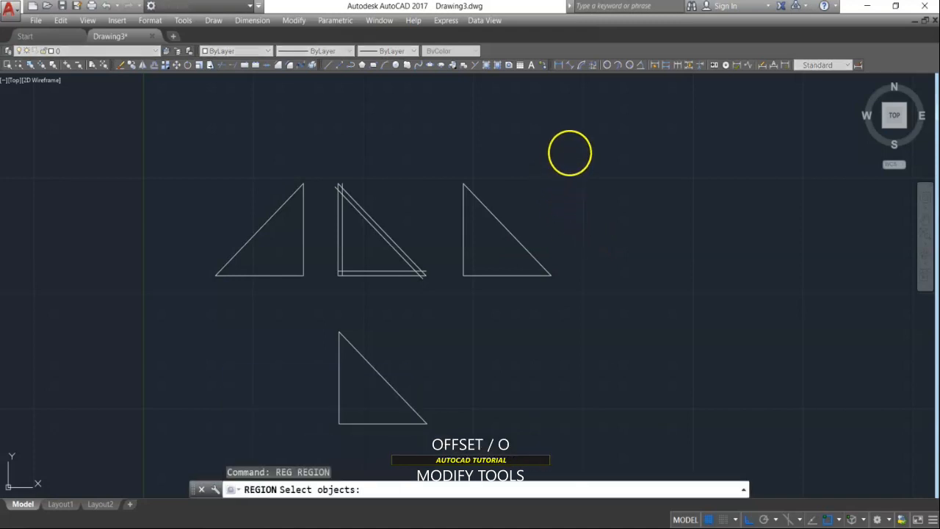
pyautogui.click(567, 151)
pyautogui.click(455, 284)
pyautogui.press('Return')
pyautogui.press('Escape')
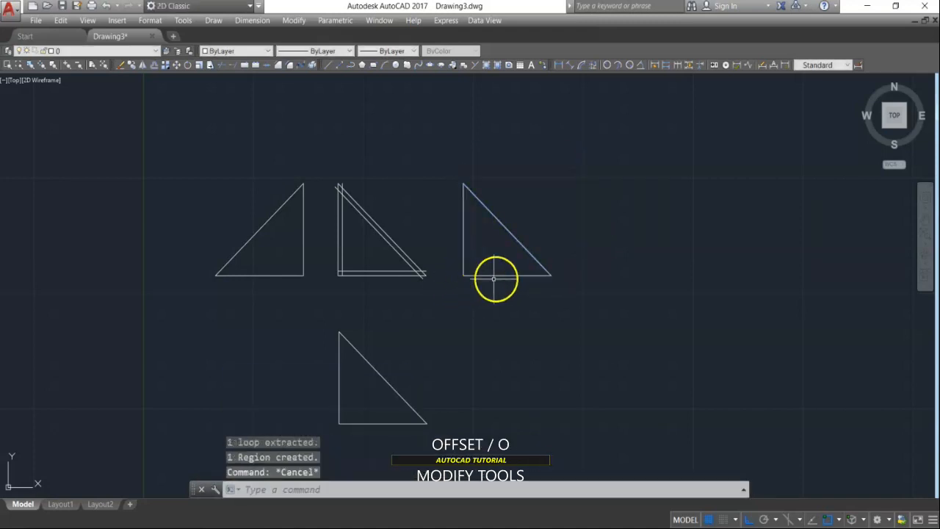
pyautogui.click(526, 255)
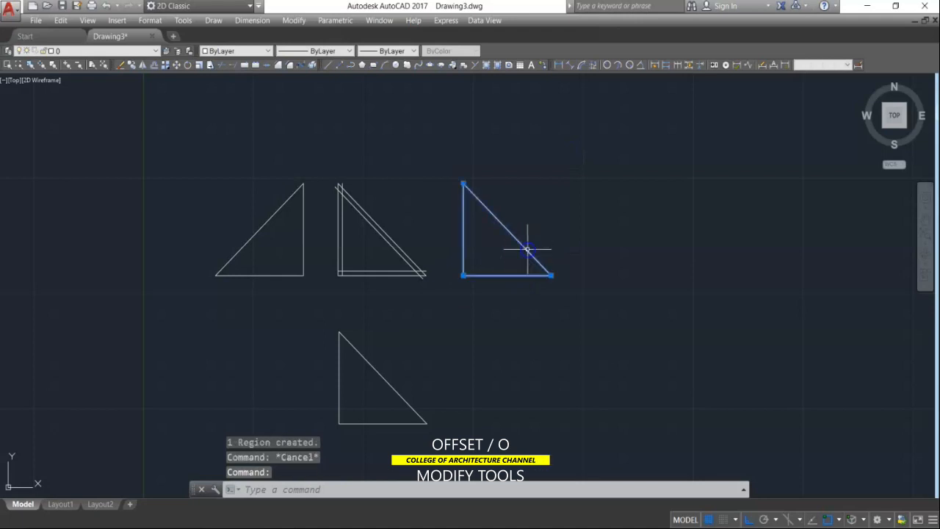
pyautogui.press('Escape')
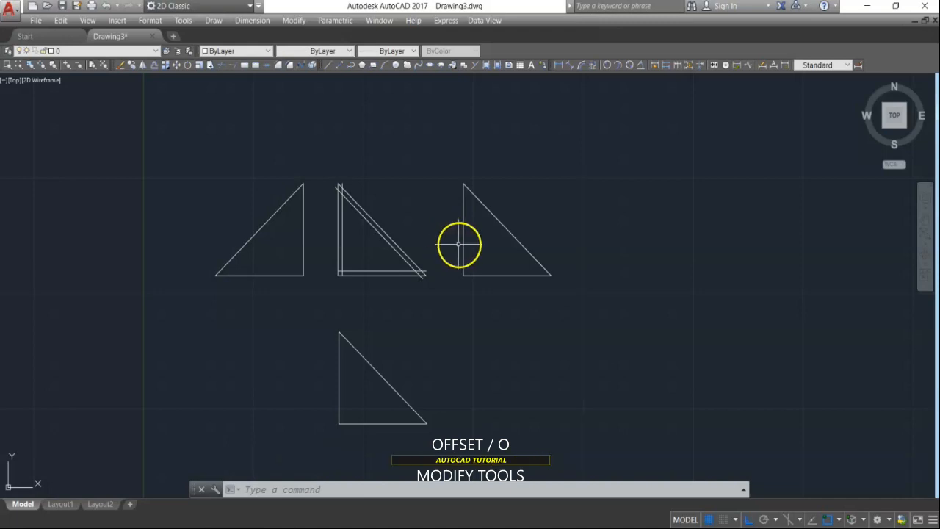
# Try to offset the region triangle by 0.1 units from its base
pyautogui.press('Escape')
pyautogui.press('Escape')
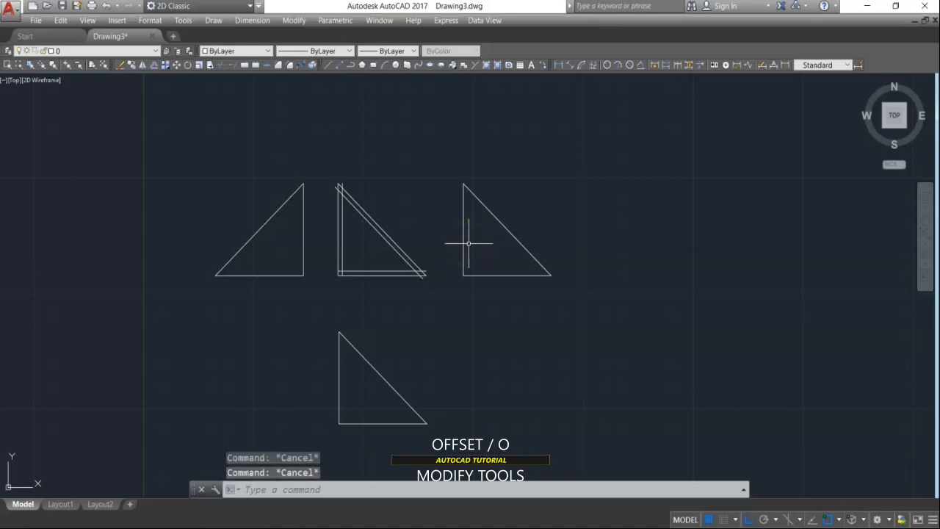
pyautogui.write('o')
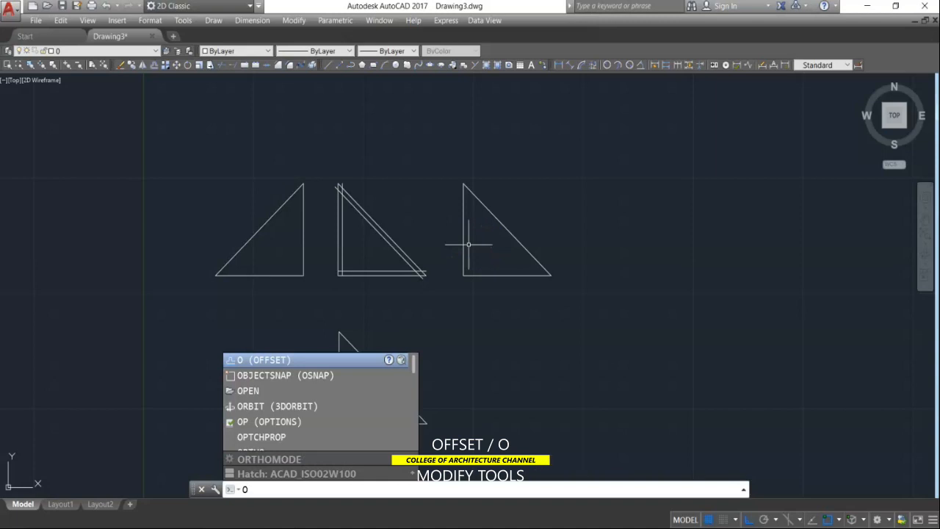
pyautogui.press('Return')
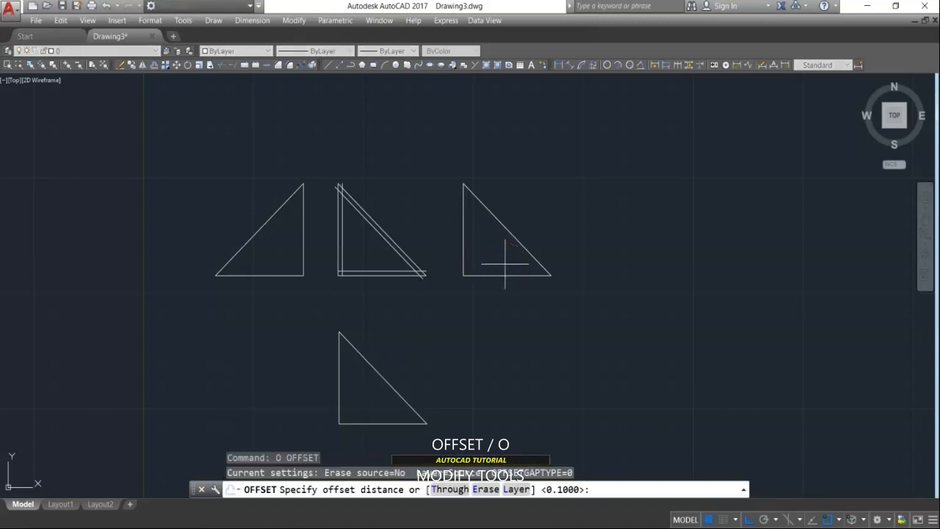
pyautogui.press('Return')
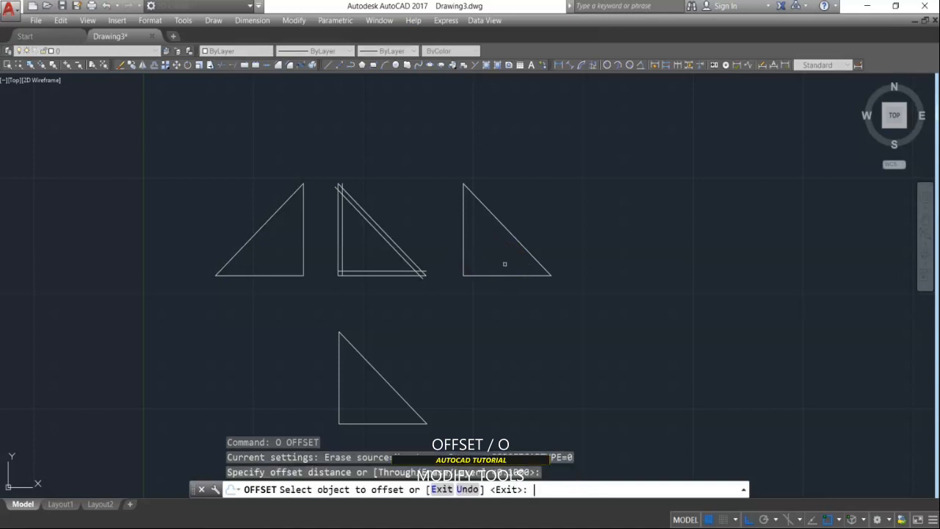
pyautogui.click(514, 277)
pyautogui.click(515, 277)
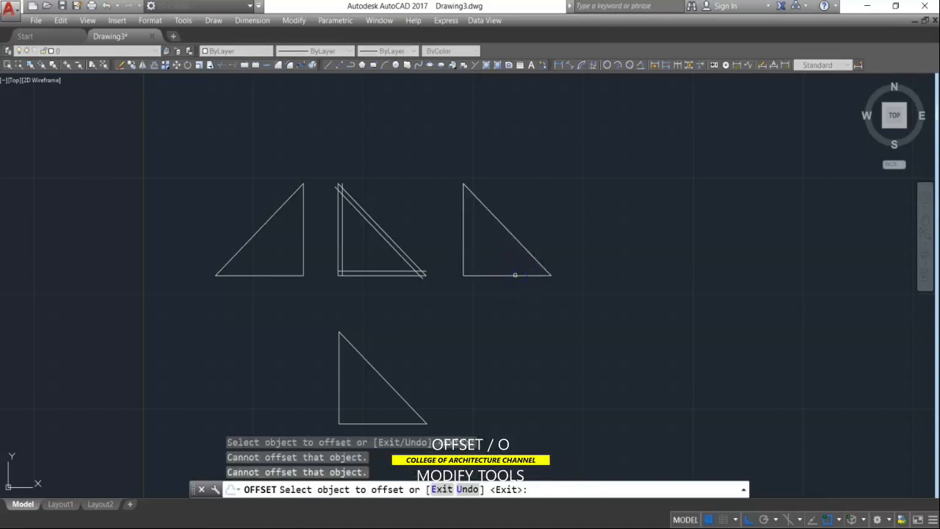
pyautogui.click(514, 276)
pyautogui.scroll(4, 514, 276)
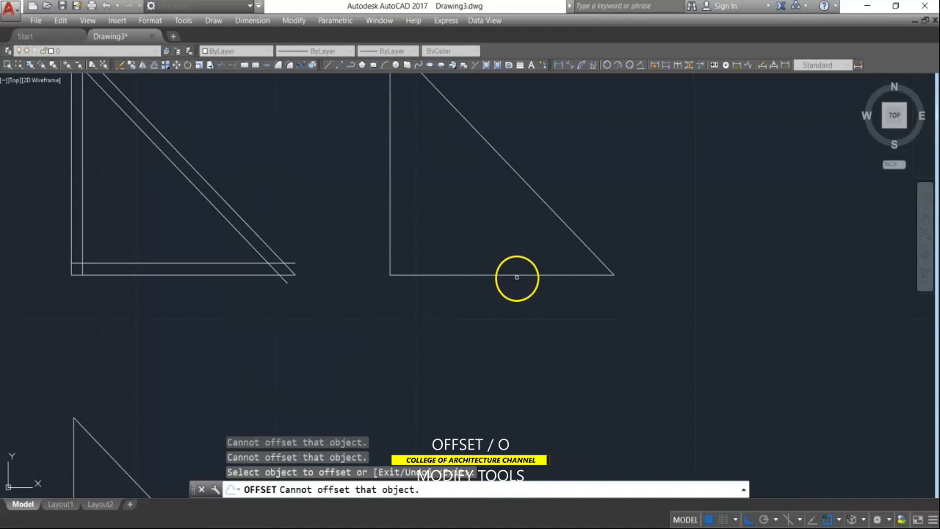
pyautogui.click(516, 275)
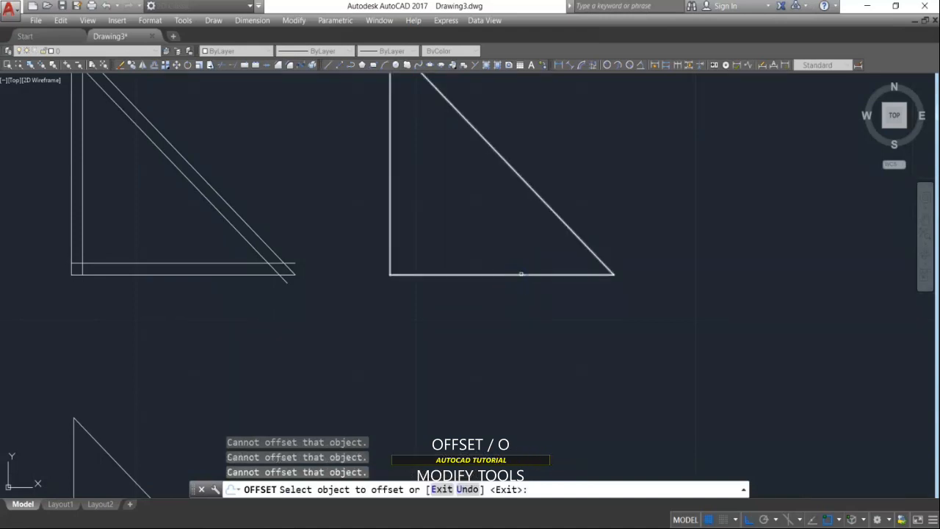
pyautogui.click(521, 274)
pyautogui.click(524, 275)
pyautogui.click(523, 275)
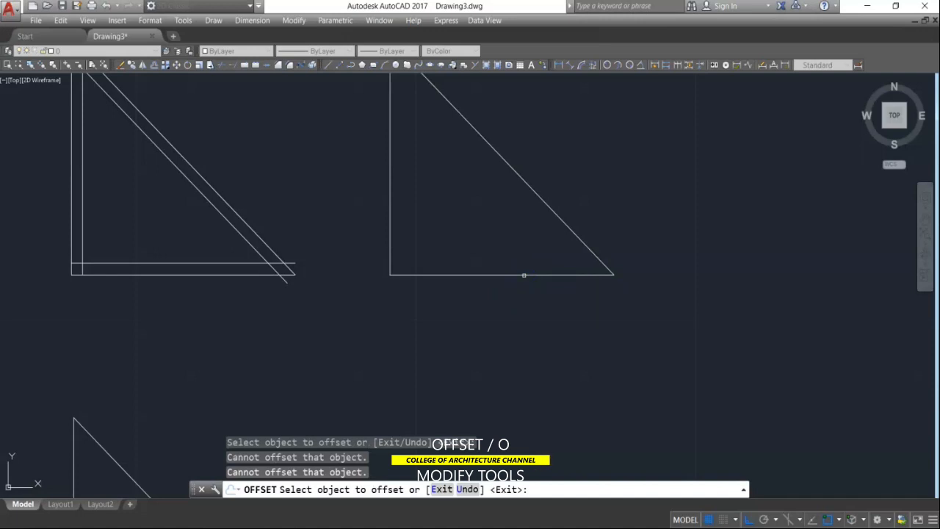
pyautogui.press('Return')
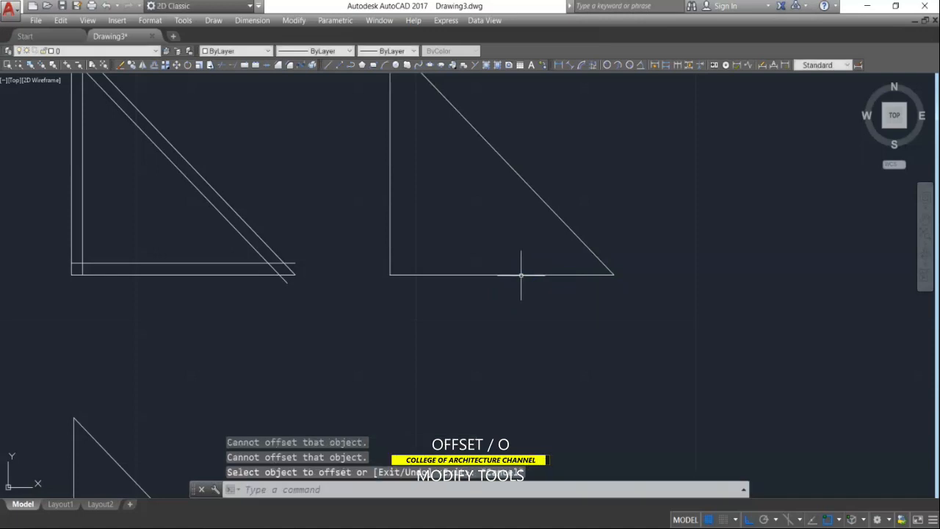
pyautogui.scroll(-4, 514, 276)
pyautogui.press('Escape')
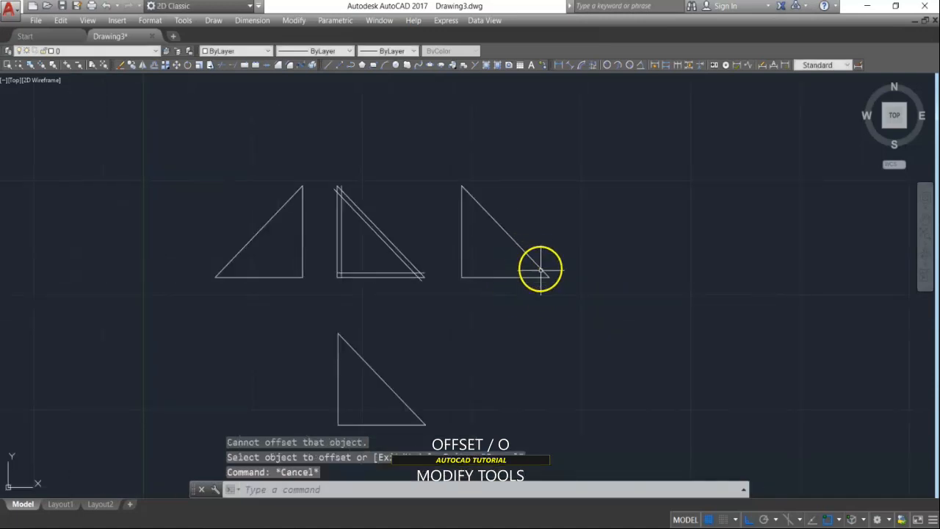
# Draw a closed right-triangle polyline with 2-unit base and vertical side to the right of the region triangle
pyautogui.write('PL')
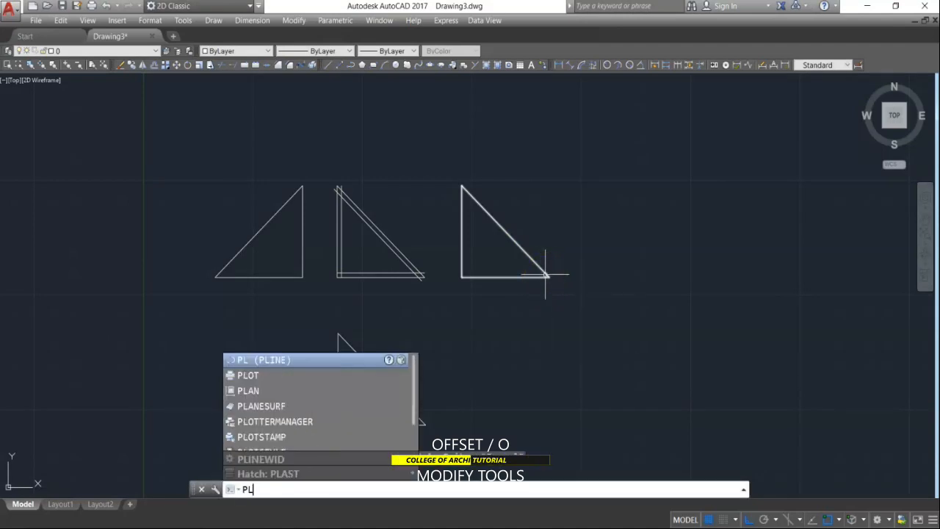
pyautogui.press('Return')
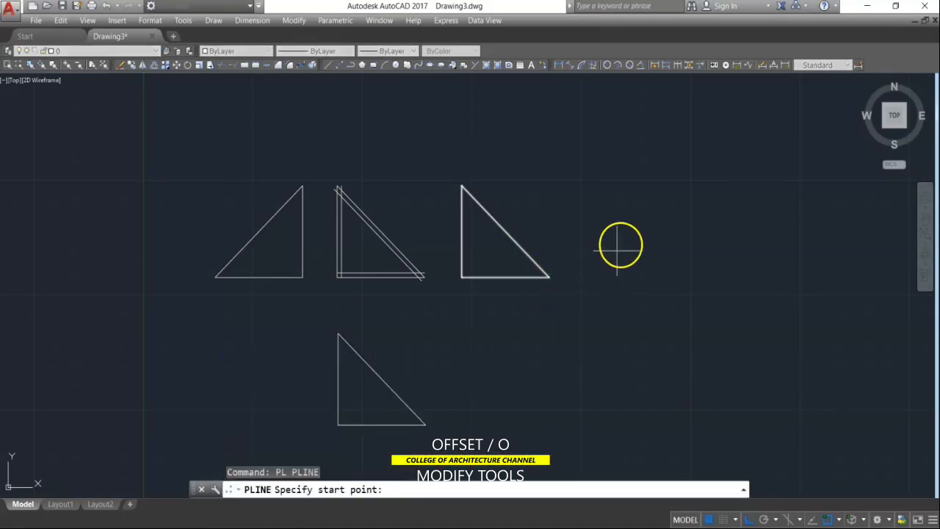
pyautogui.click(669, 274)
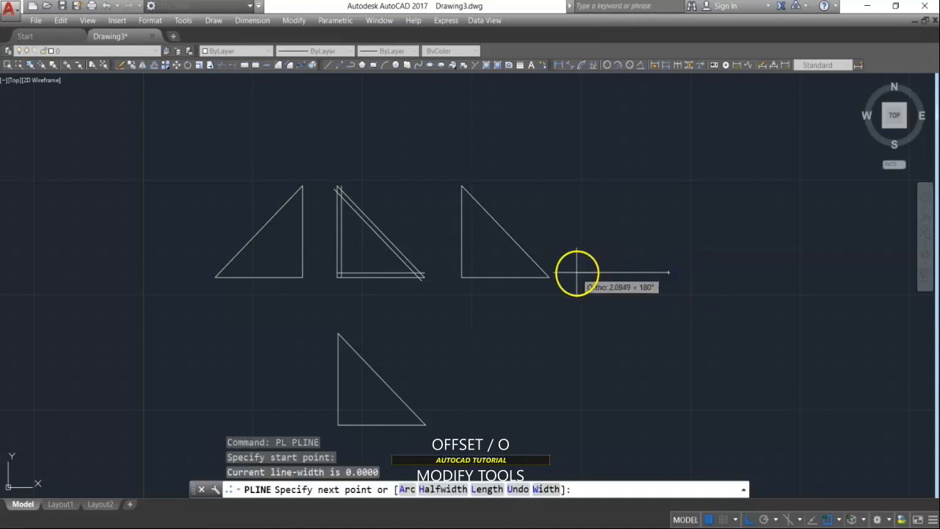
pyautogui.write('2')
pyautogui.press('Return')
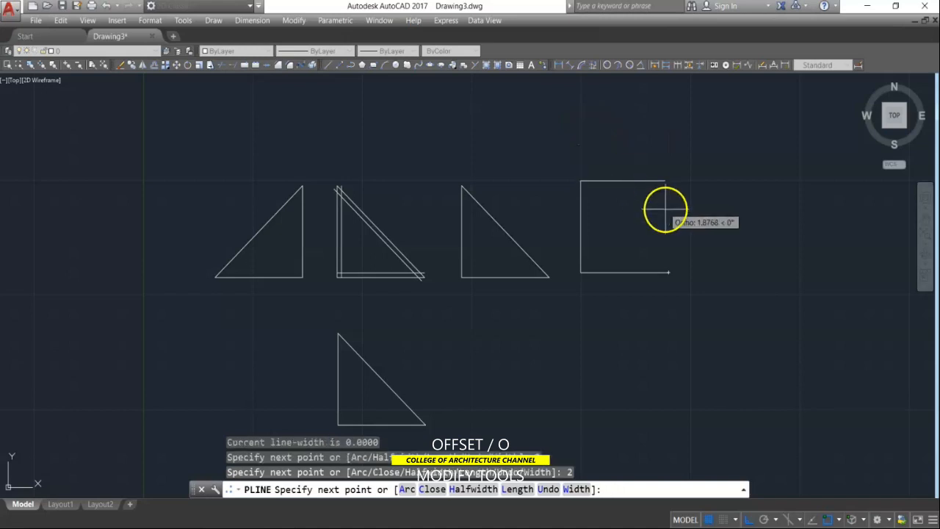
pyautogui.write('c')
pyautogui.press('Return')
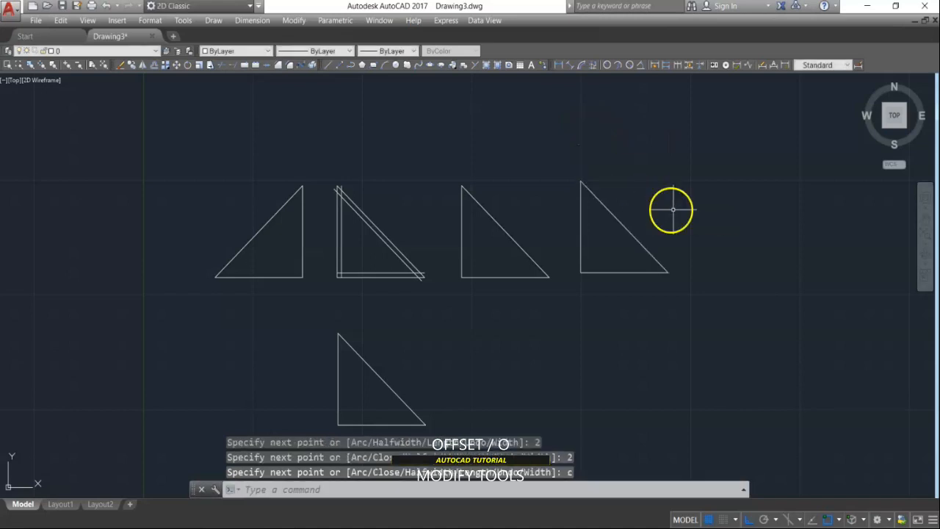
pyautogui.click(640, 245)
pyautogui.click(515, 248)
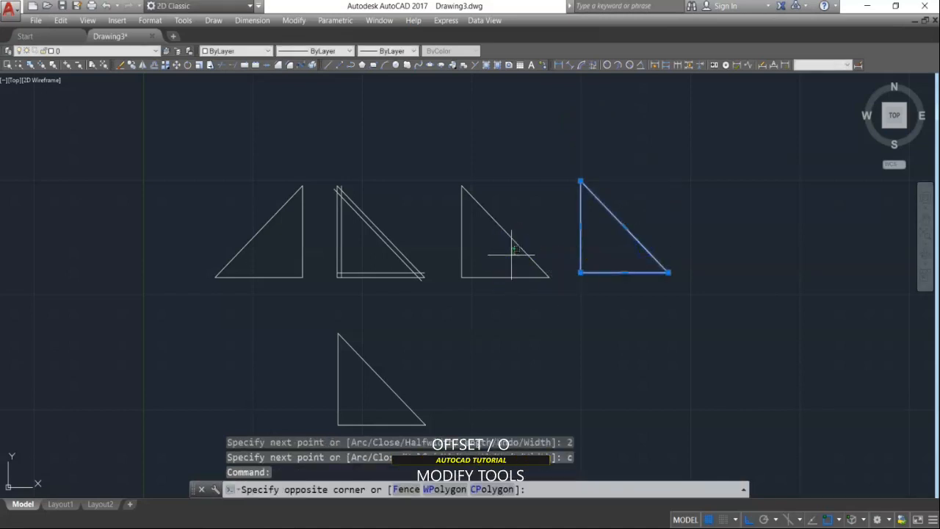
pyautogui.click(501, 229)
pyautogui.press('Escape')
# Offset the polyline triangle inward by 0.1 units
pyautogui.write('O')
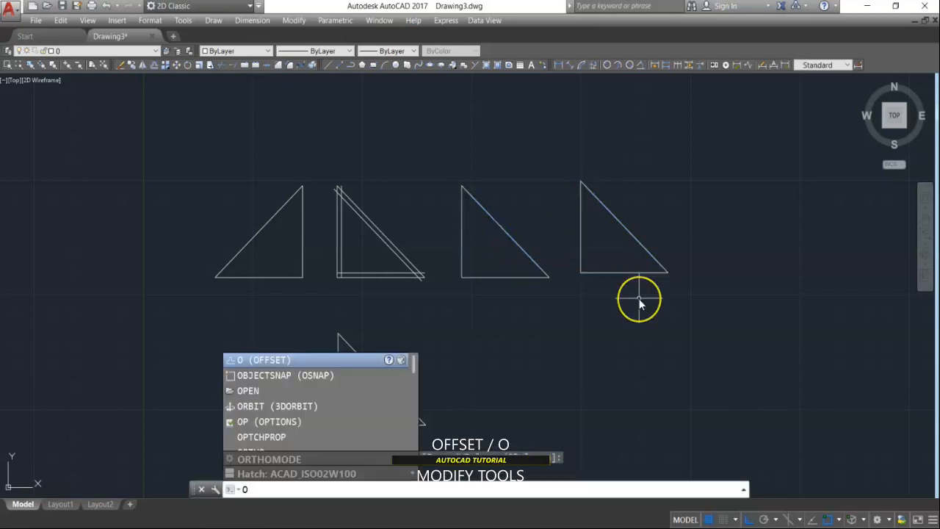
pyautogui.press('Return')
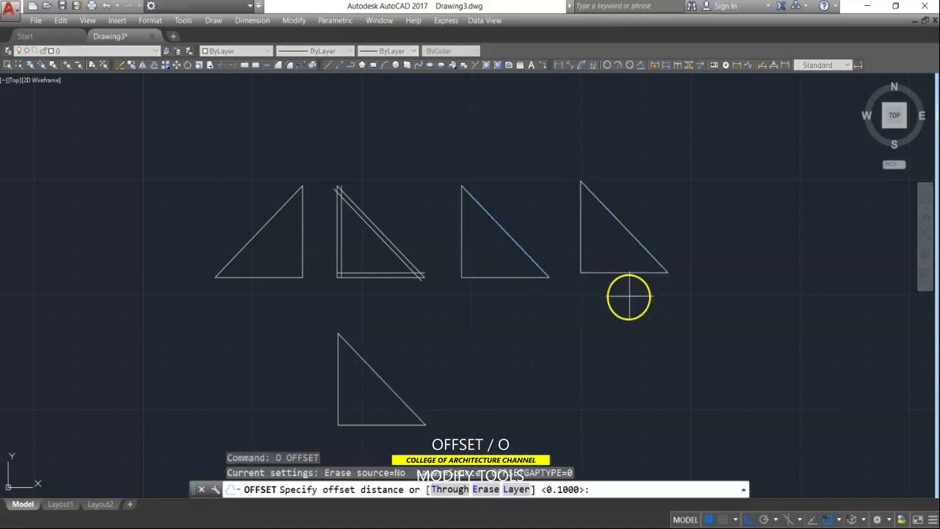
pyautogui.press('Return')
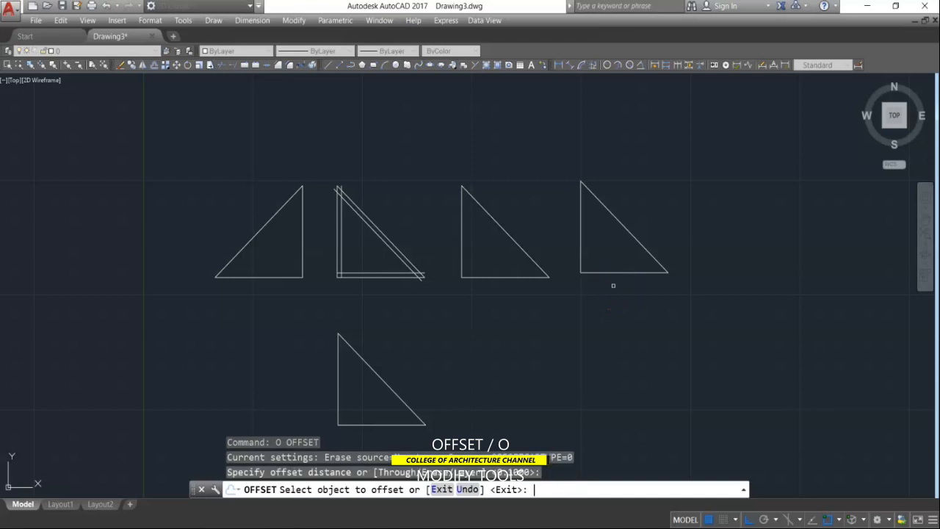
pyautogui.scroll(2, 614, 278)
pyautogui.click(613, 276)
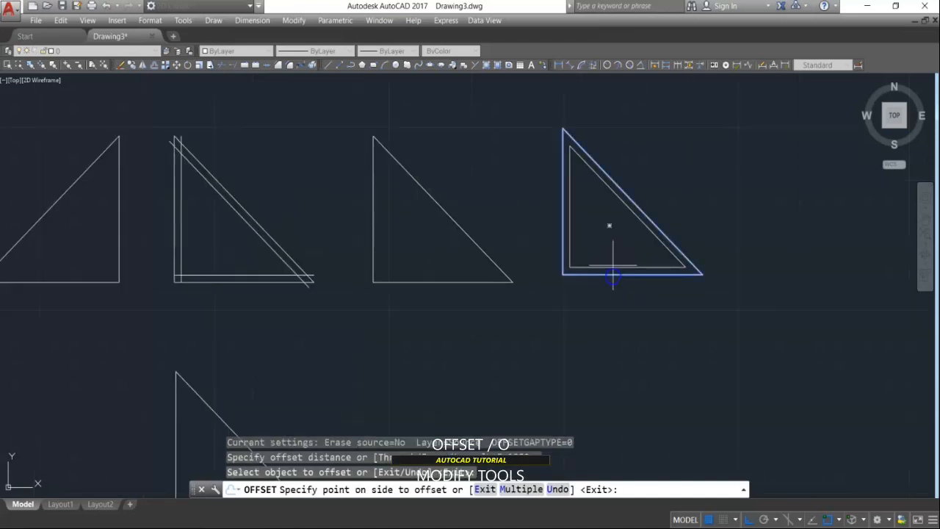
pyautogui.scroll(3, 609, 263)
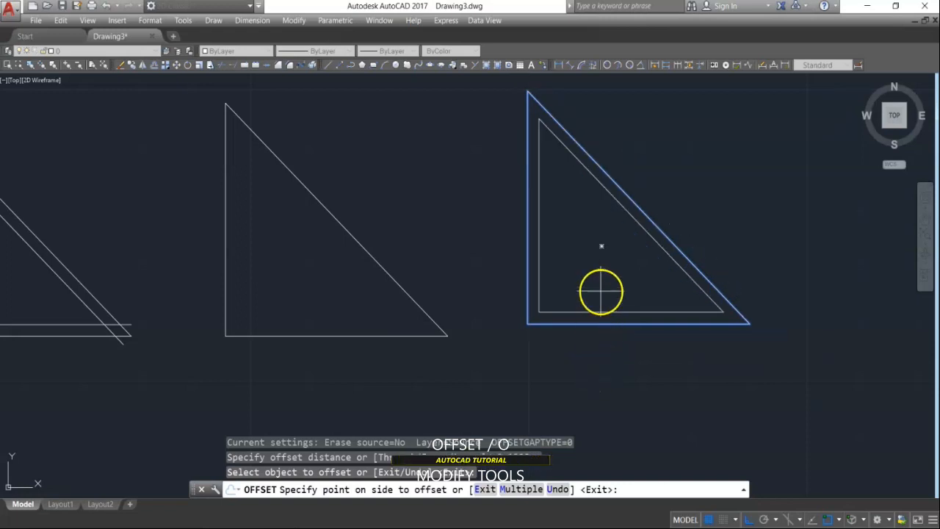
pyautogui.click(601, 292)
pyautogui.scroll(-3, 543, 292)
pyautogui.press('Return')
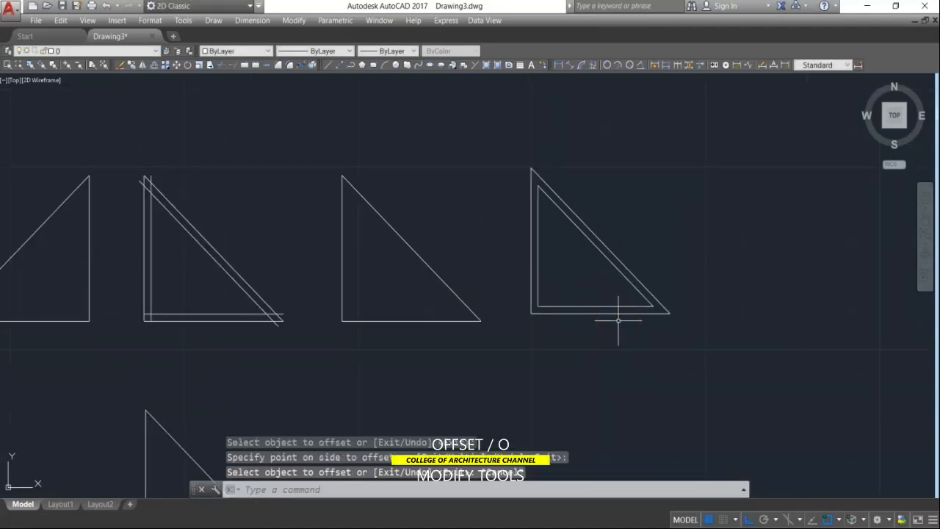
# Try offsetting the outer polyline triangle outward by 1 unit
pyautogui.press('Return')
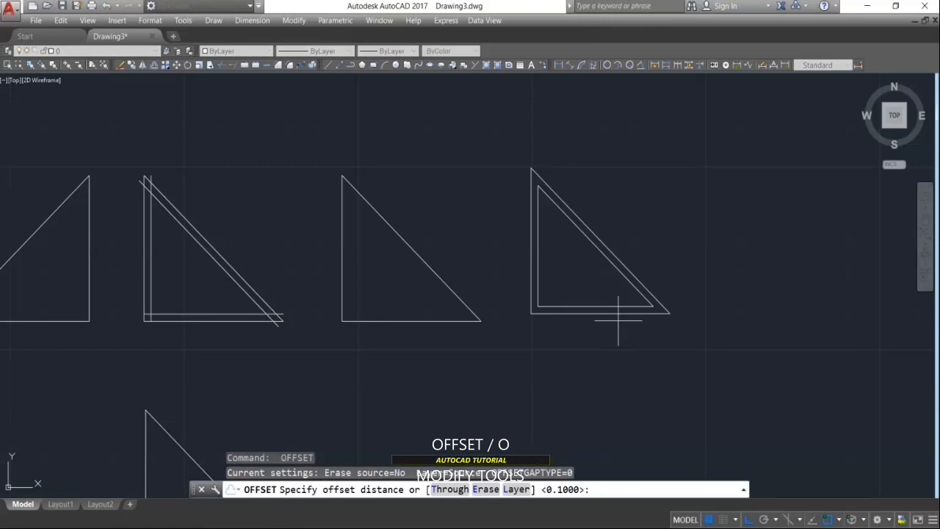
pyautogui.write('1')
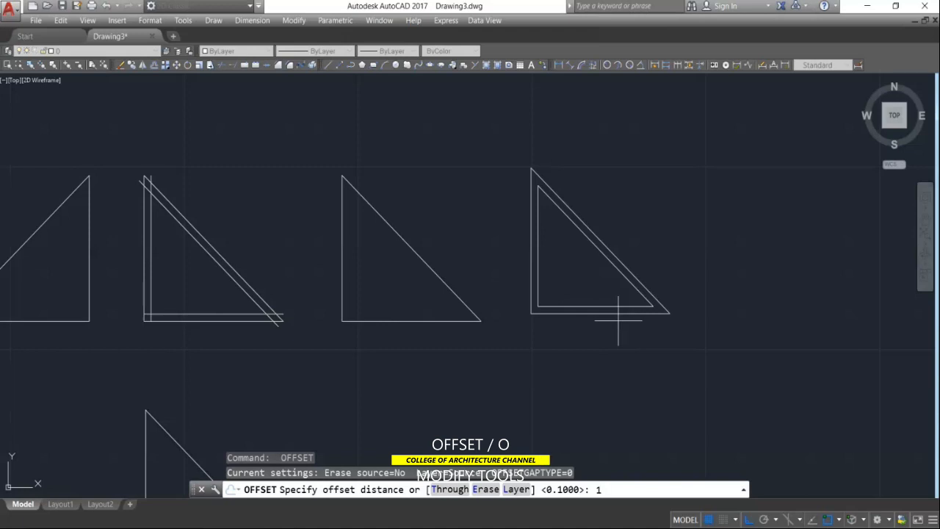
pyautogui.press('Return')
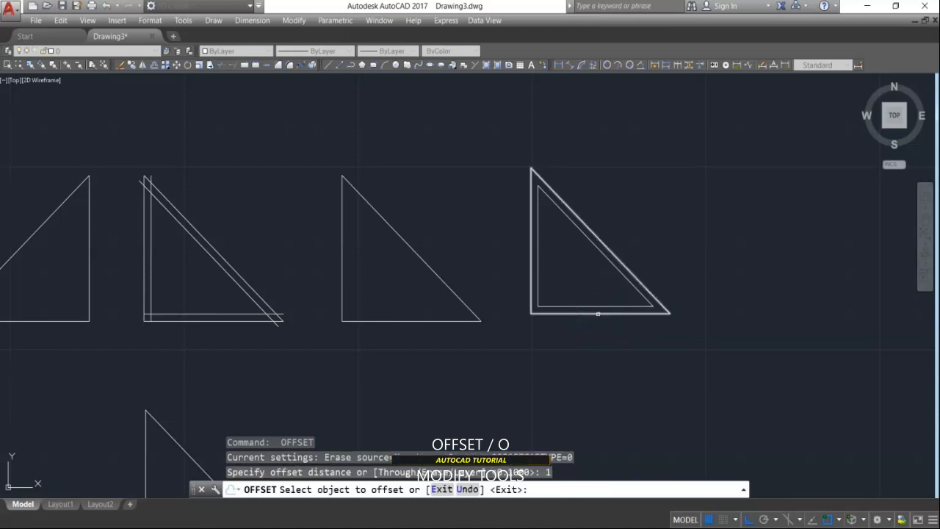
pyautogui.click(598, 314)
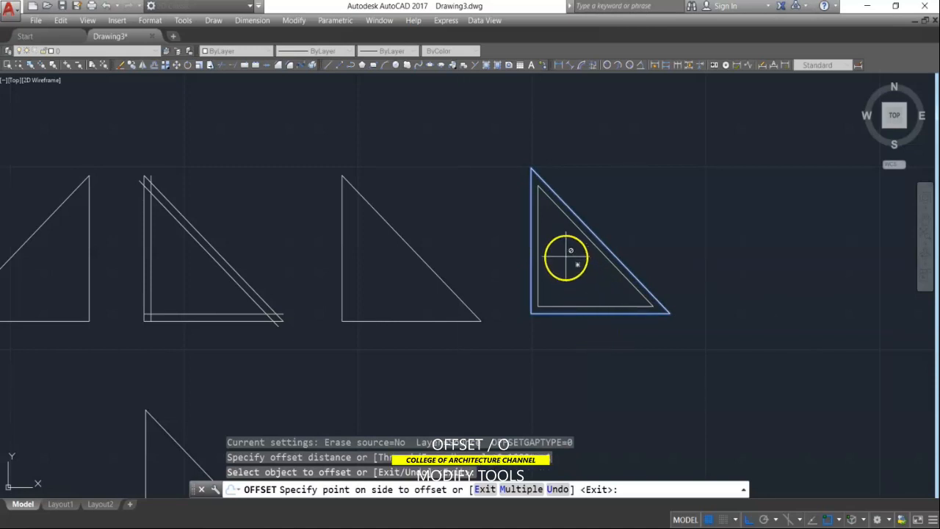
pyautogui.click(630, 371)
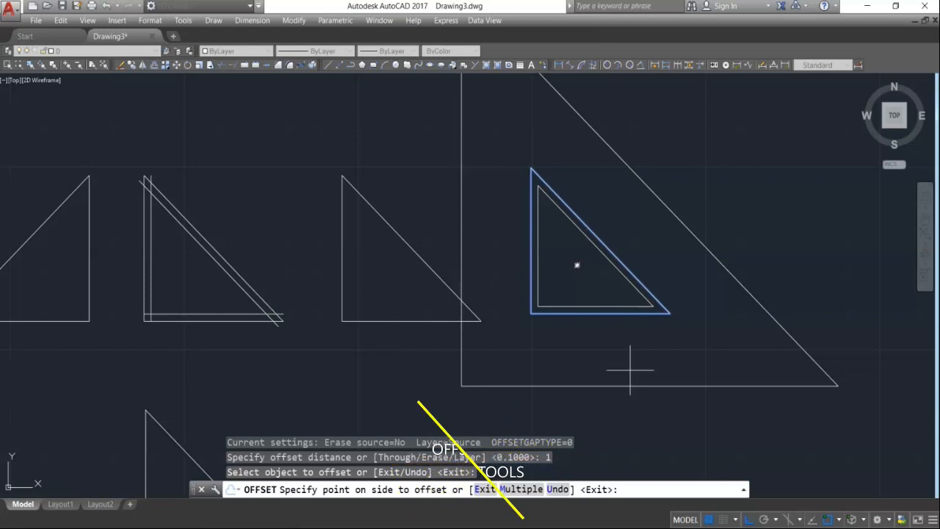
pyautogui.press('Escape')
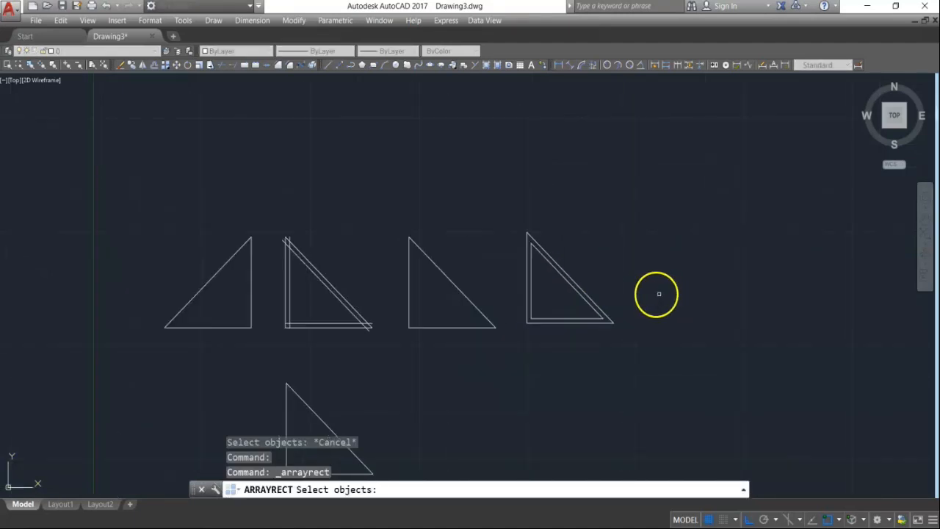
# Draw a rectangle with length 2 and width 2 in the empty area to the right of the triangles
pyautogui.moveTo(659, 294)
pyautogui.mouseDown(button='middle')
pyautogui.moveTo(399, 309)
pyautogui.moveTo(401, 275)
pyautogui.mouseUp(button='middle')
pyautogui.scroll(-2, 438, 279)
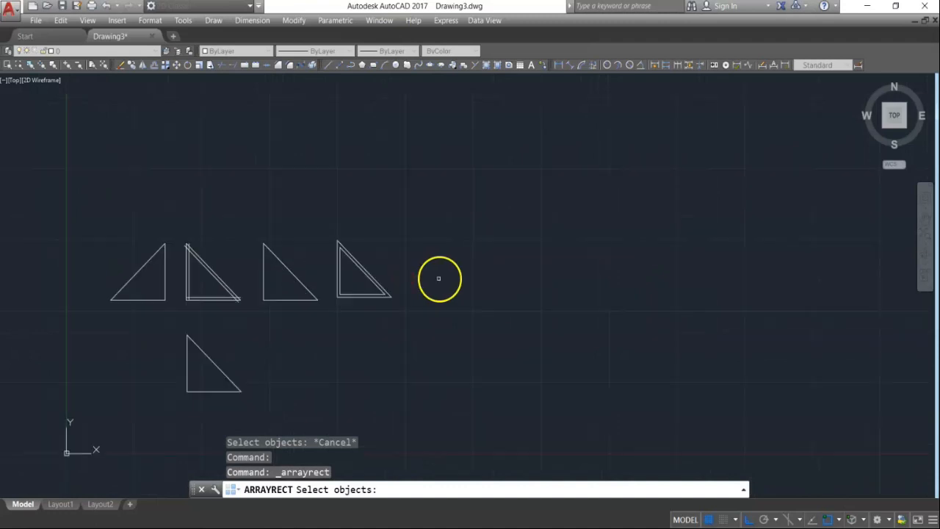
pyautogui.press('Escape')
pyautogui.scroll(4, 470, 278)
pyautogui.write('rec')
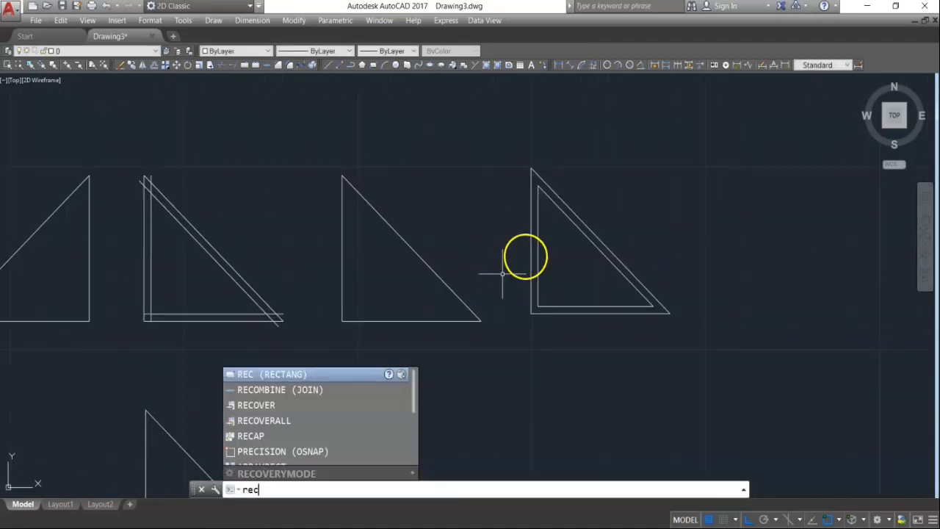
pyautogui.scroll(-4, 494, 220)
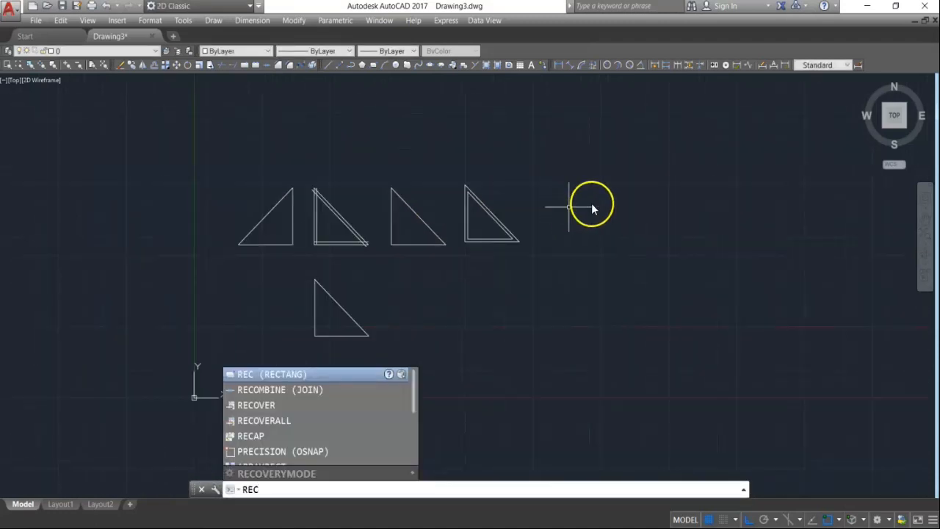
pyautogui.press('Return')
pyautogui.click(612, 203)
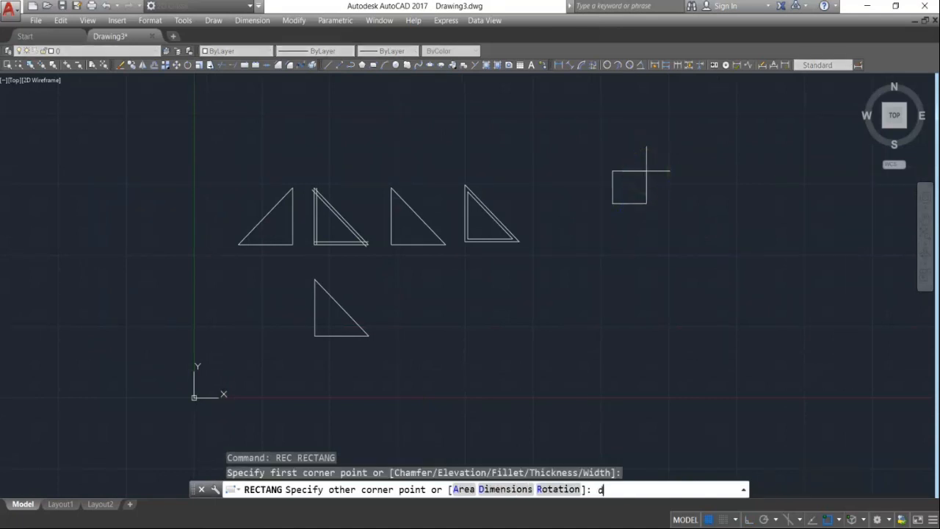
pyautogui.press('Return')
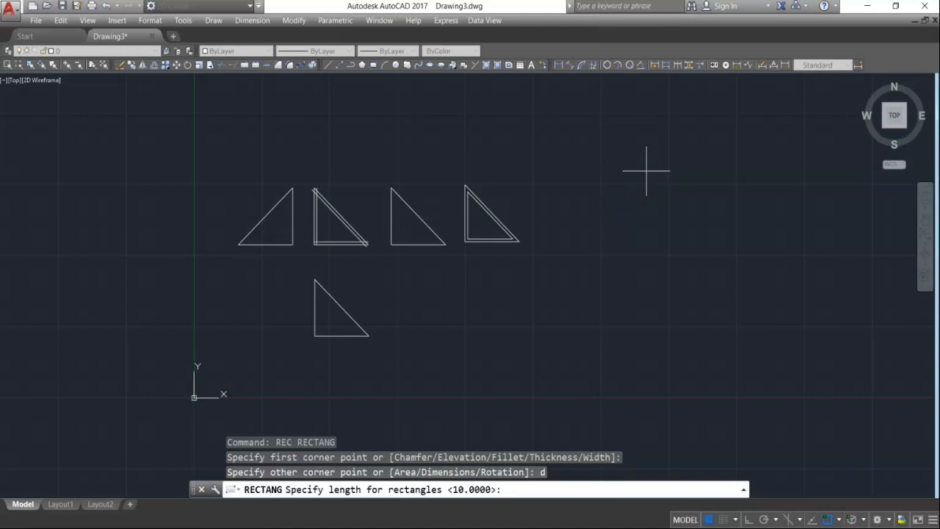
pyautogui.press('Return')
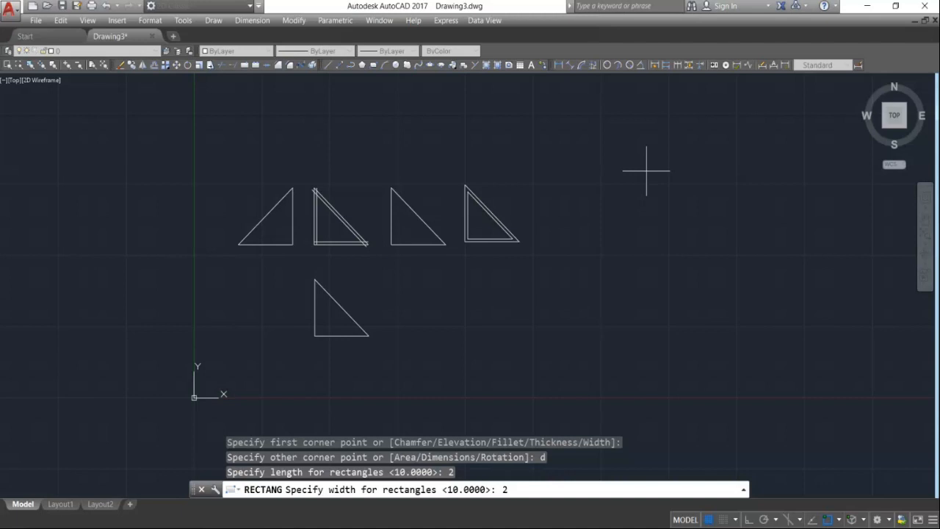
pyautogui.press('Return')
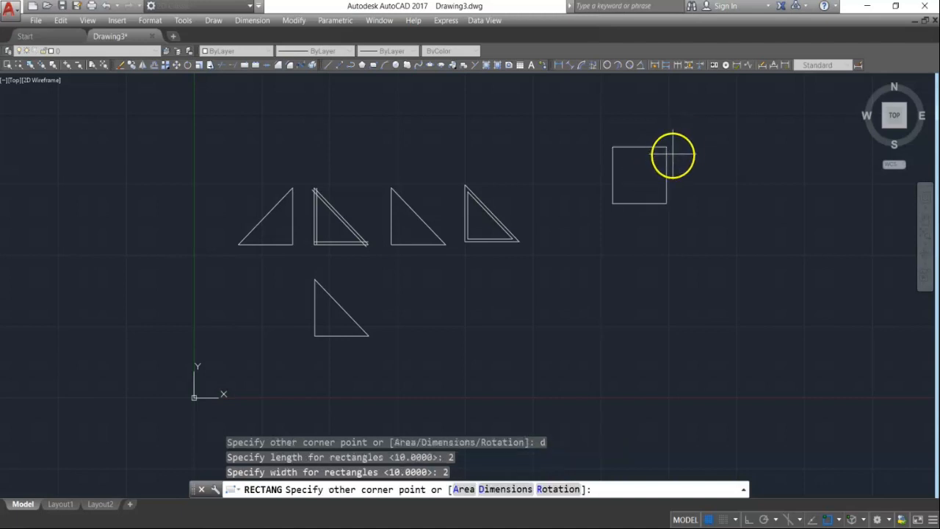
pyautogui.click(613, 180)
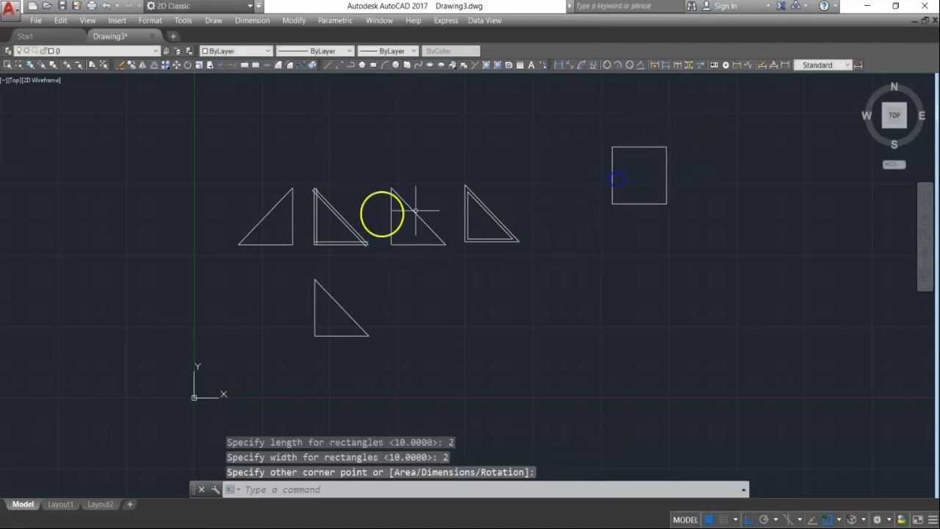
pyautogui.scroll(-2, 367, 215)
pyautogui.scroll(2, 446, 219)
pyautogui.moveTo(619, 168); pyautogui.dragTo(420, 174, button='middle')
pyautogui.press('Escape')
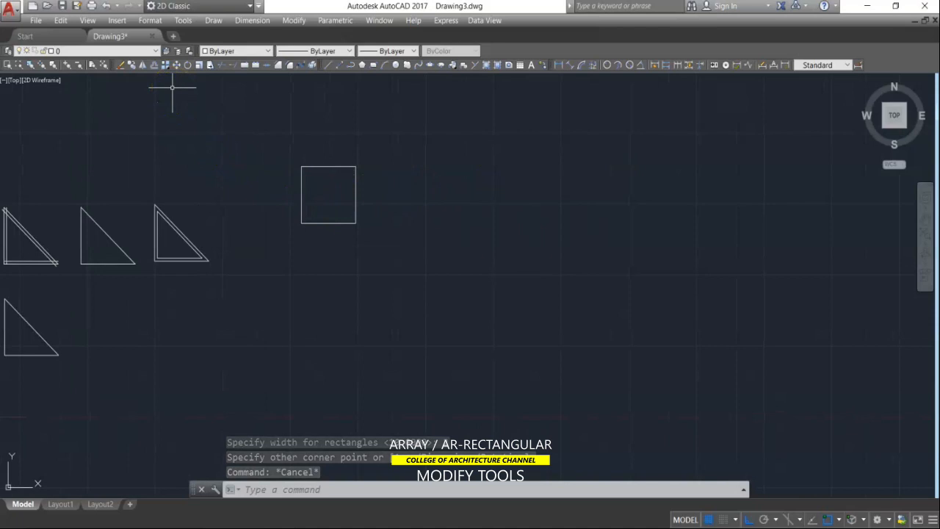
pyautogui.click(164, 64)
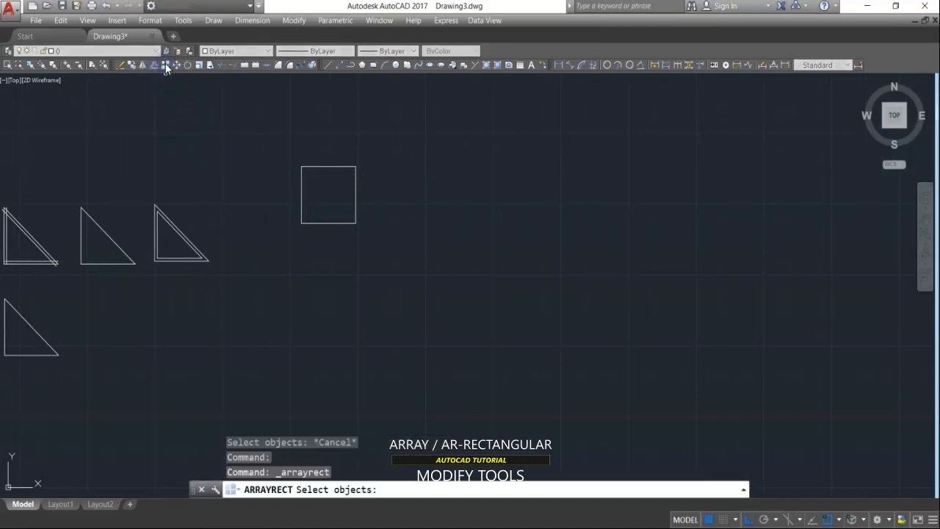
pyautogui.click(166, 65)
pyautogui.press('Escape')
pyautogui.press('Escape')
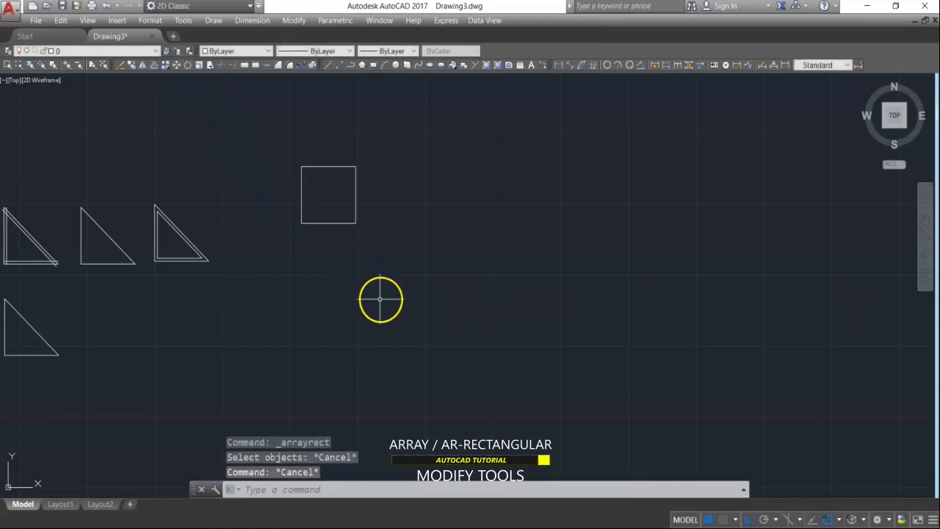
# Create a rectangular array from the square using the Array command
pyautogui.write('ar')
pyautogui.press('Return')
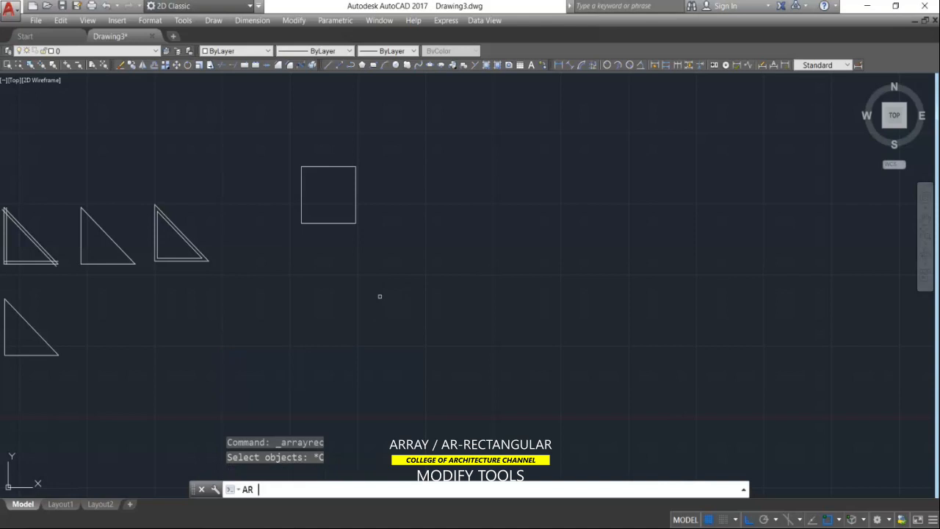
pyautogui.click(413, 157)
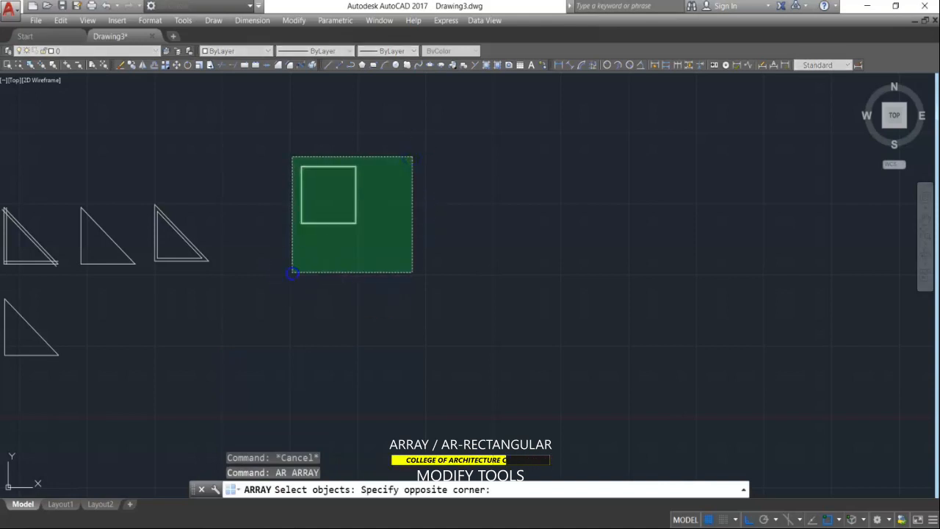
pyautogui.click(292, 273)
pyautogui.press('Return')
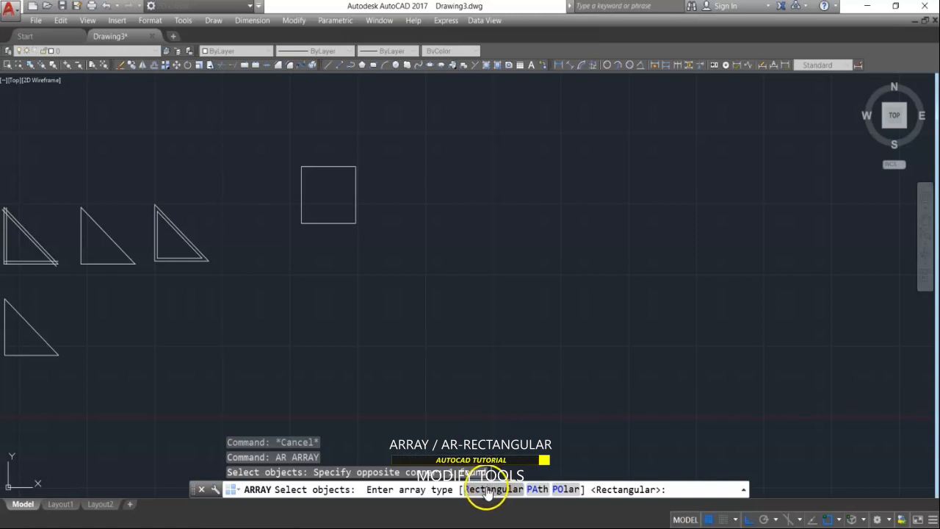
pyautogui.click(635, 491)
pyautogui.scroll(-2, 586, 409)
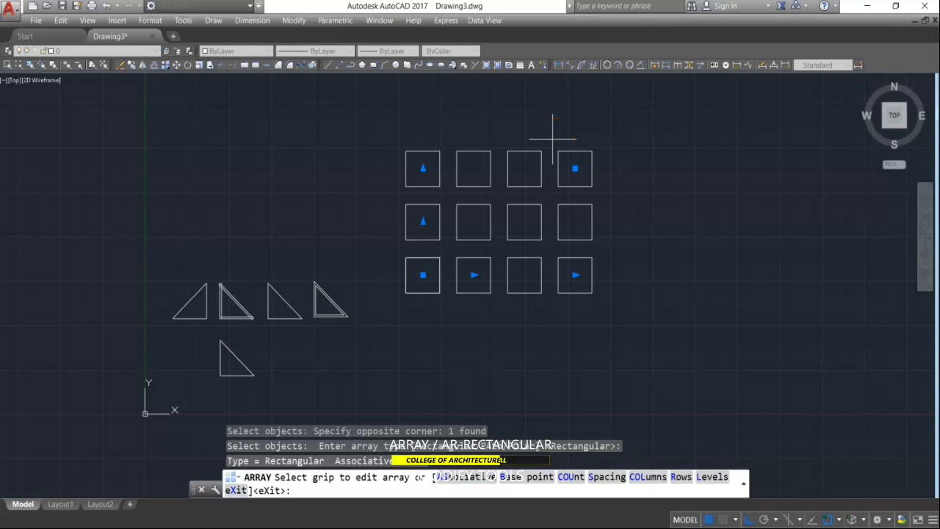
# Set the array of squares to five columns and four rows using its count grips
pyautogui.click(575, 275)
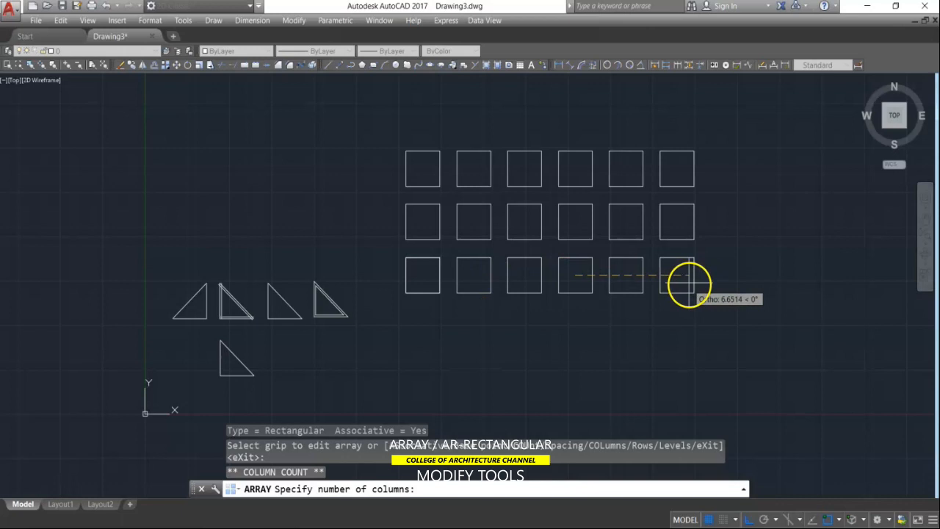
pyautogui.click(676, 281)
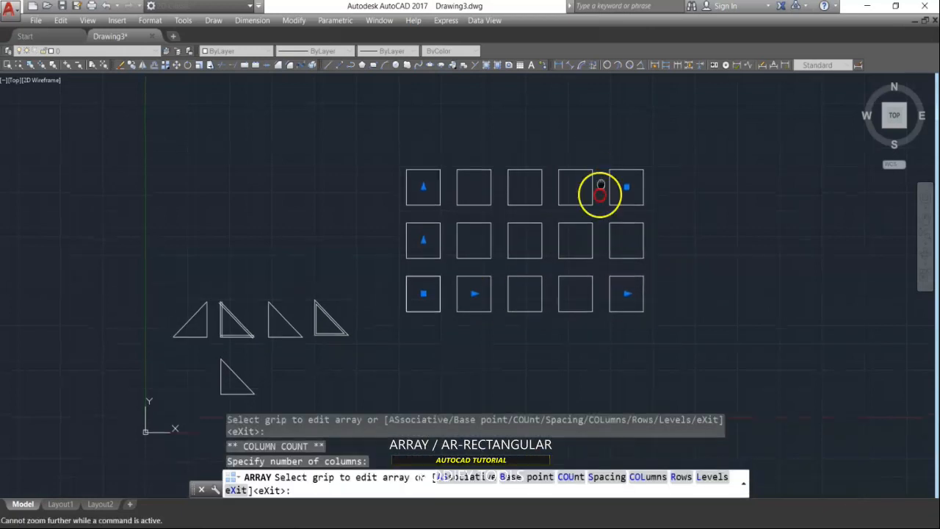
pyautogui.moveTo(603, 159); pyautogui.dragTo(600, 235, button='middle')
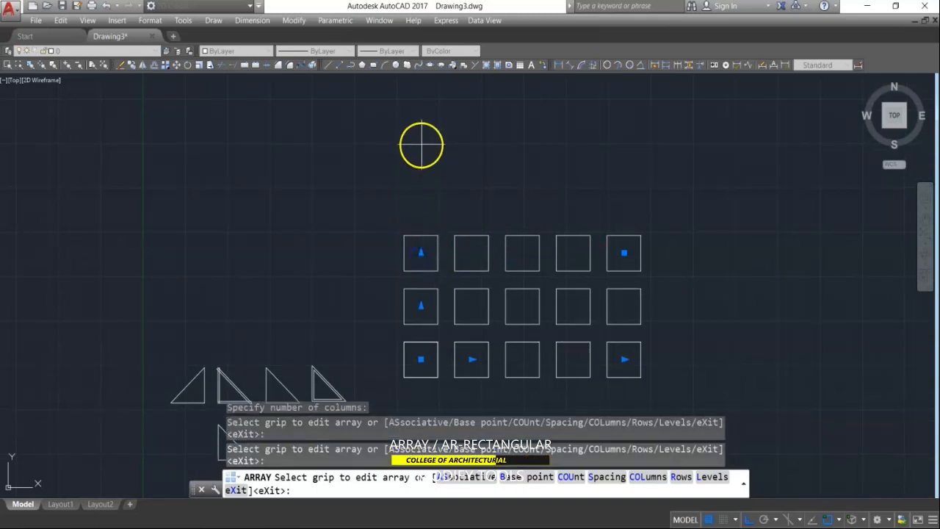
pyautogui.scroll(-1, 460, 251)
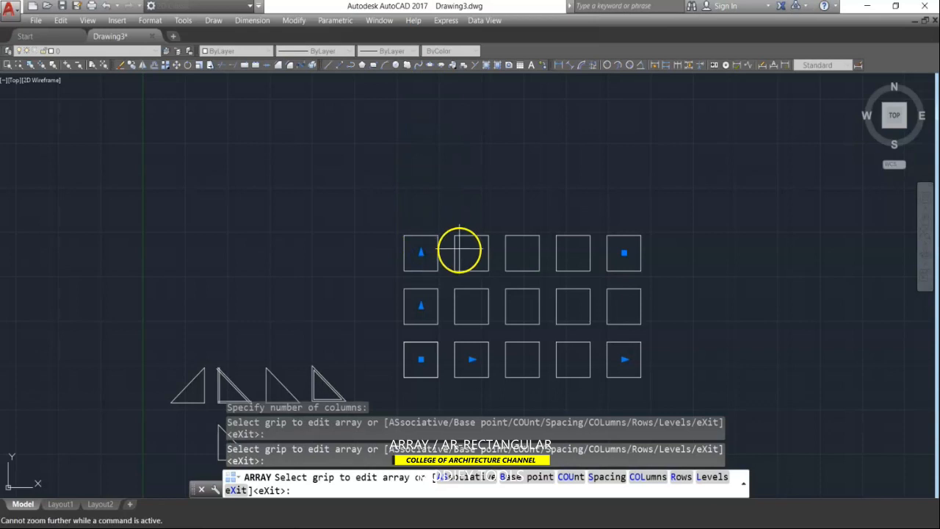
pyautogui.click(421, 252)
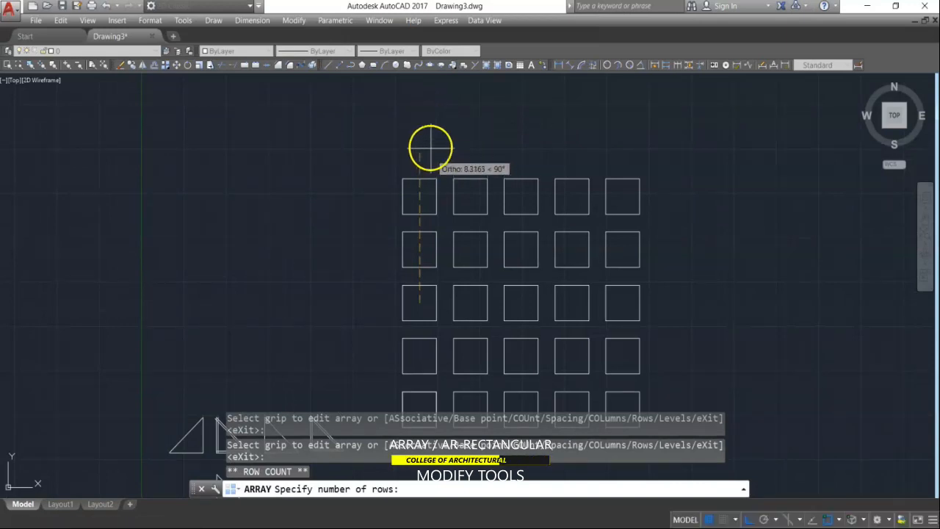
pyautogui.moveTo(423, 118); pyautogui.dragTo(425, 213)
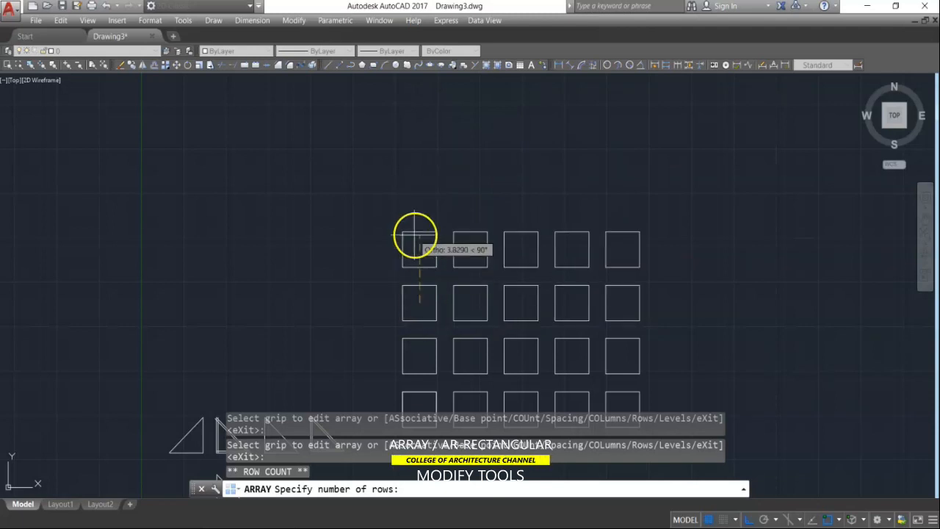
pyautogui.click(414, 237)
# Set the distance between the array's columns to 2
pyautogui.scroll(1, 514, 187)
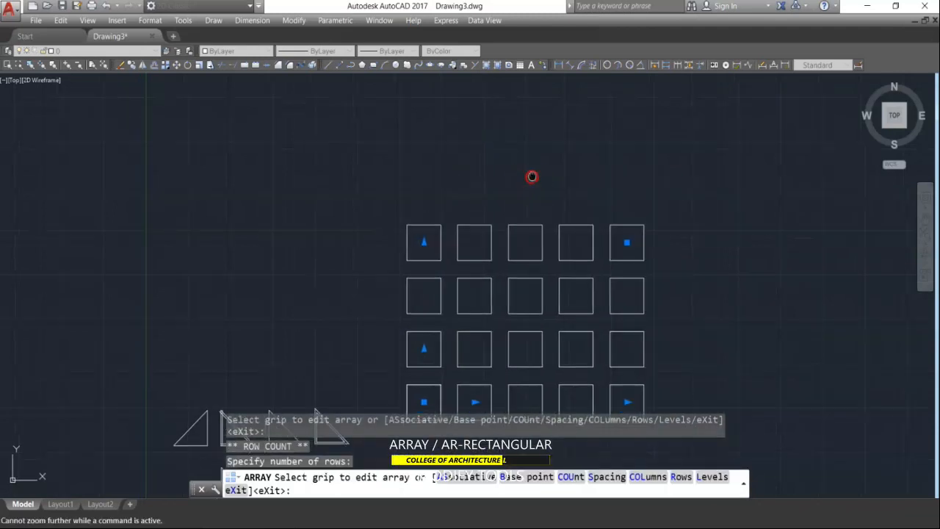
pyautogui.moveTo(531, 177); pyautogui.dragTo(556, 74, button='middle')
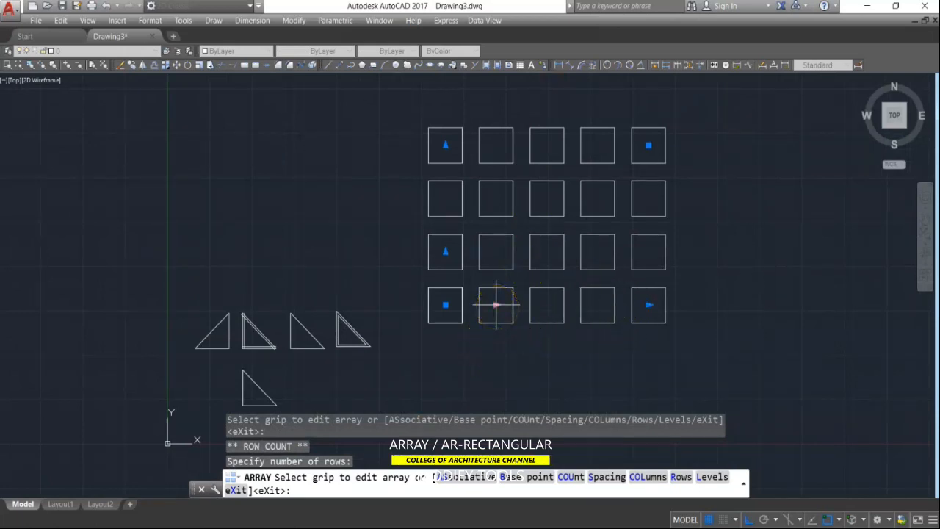
pyautogui.click(496, 304)
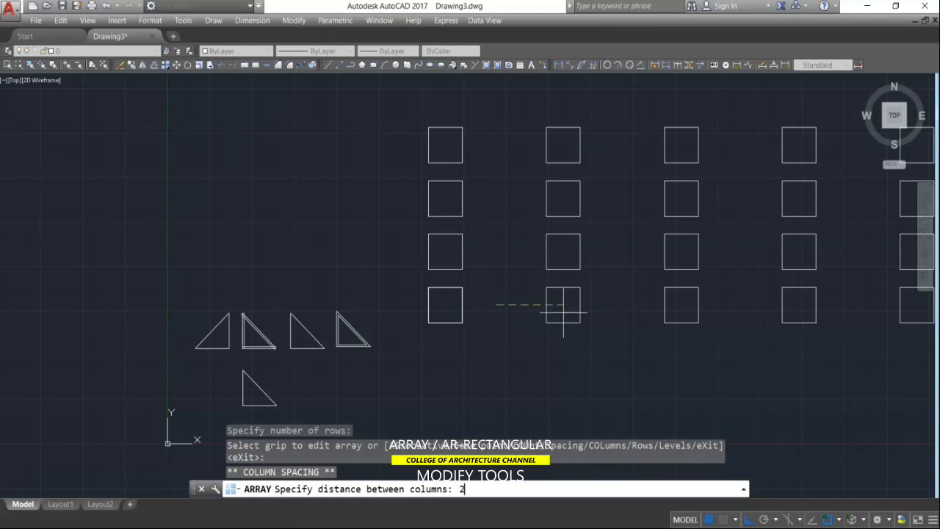
pyautogui.write('2')
pyautogui.press('Return')
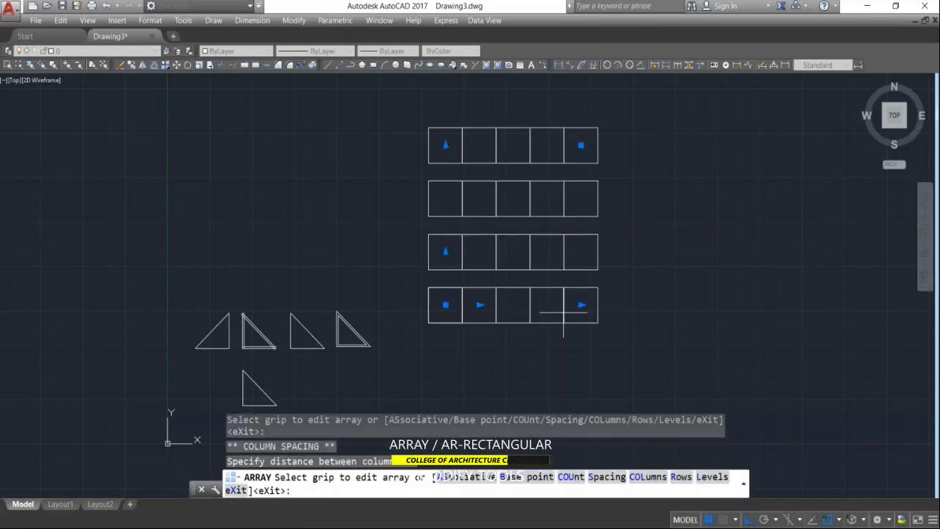
# Set the distance between the array's columns to 4
pyautogui.click(479, 304)
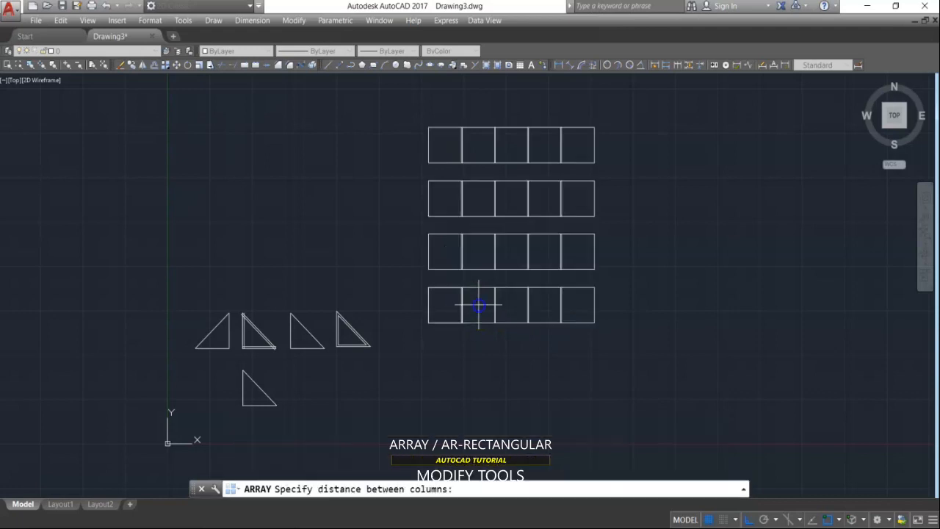
pyautogui.click(518, 305)
pyautogui.write('4')
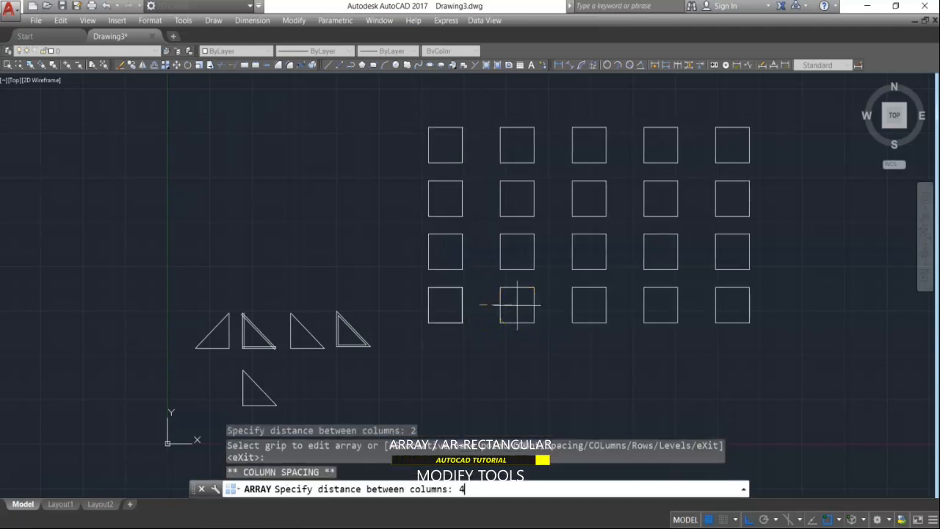
pyautogui.press('Return')
# Set the distance between the array's rows to 4 and finish editing the array
pyautogui.click(446, 251)
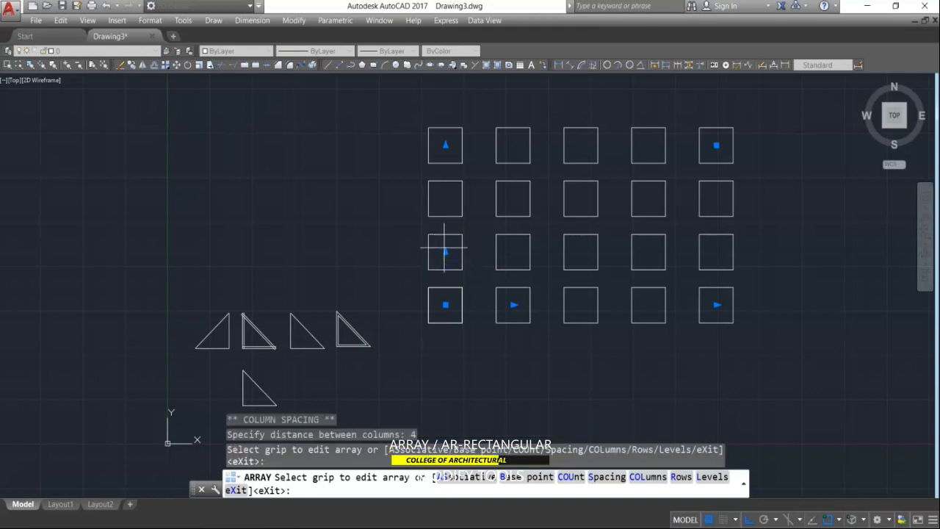
pyautogui.click(446, 250)
pyautogui.write('4')
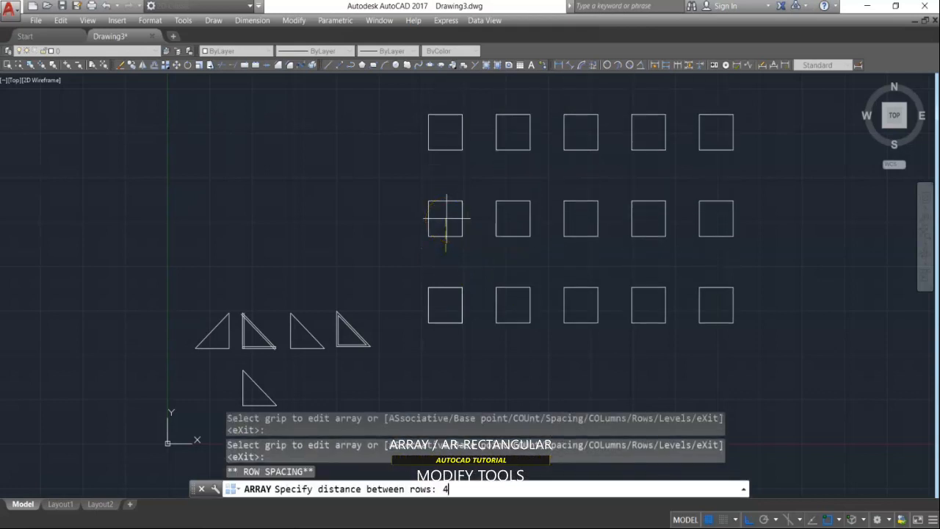
pyautogui.press('Return')
pyautogui.press('Escape')
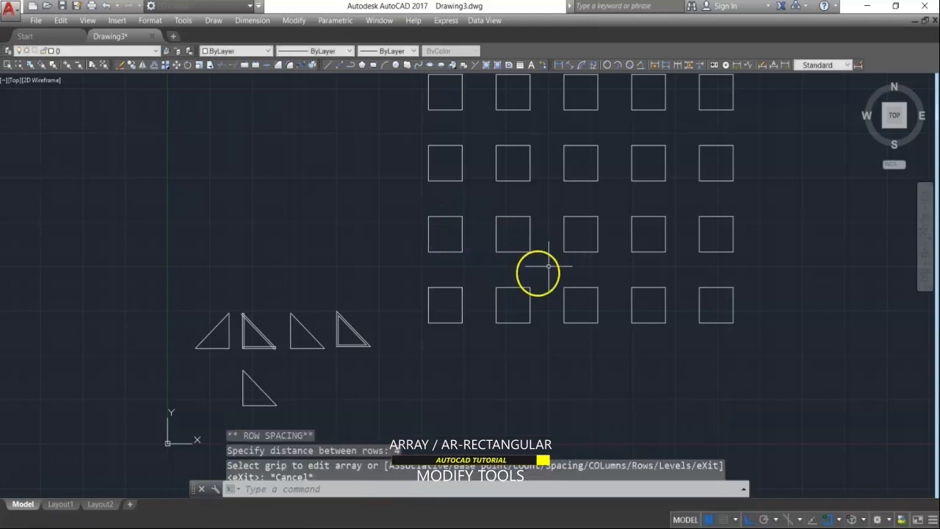
# Undo the last circle and the recent view changes
pyautogui.scroll(-2, 533, 273)
pyautogui.moveTo(606, 298); pyautogui.dragTo(441, 308, button='middle')
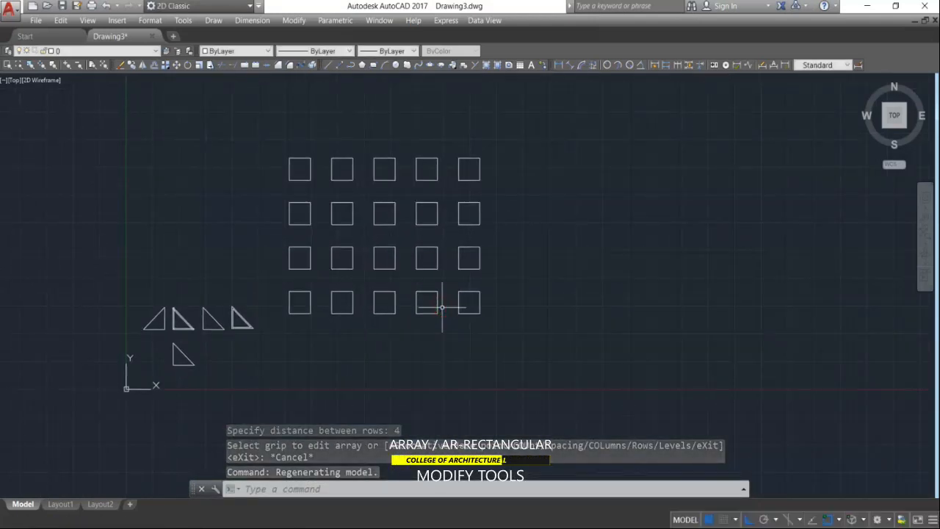
pyautogui.hotkey('ctrl', 'z')
pyautogui.hotkey('ctrl', 'z')
pyautogui.hotkey('ctrl', 'z')
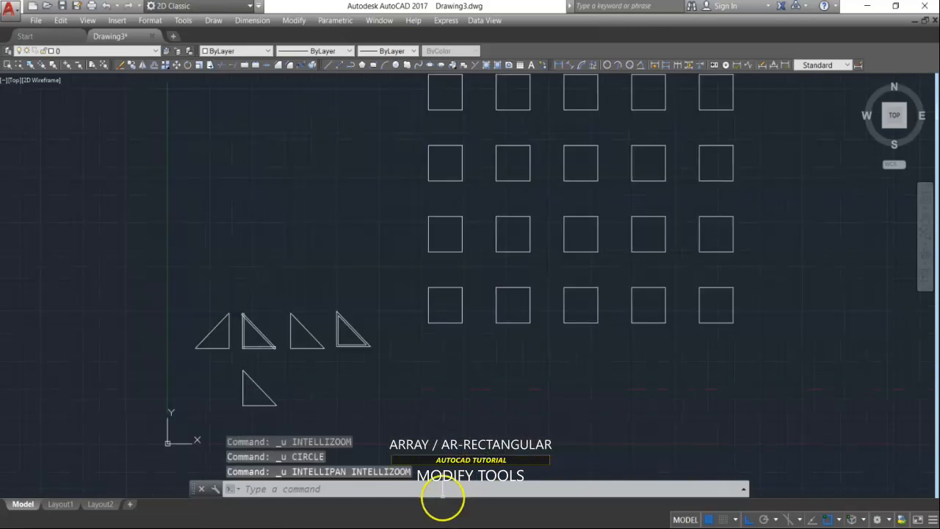
# Draw a horizontal line 10 units long in the empty area to the right of the array of squares
pyautogui.moveTo(255, 528)
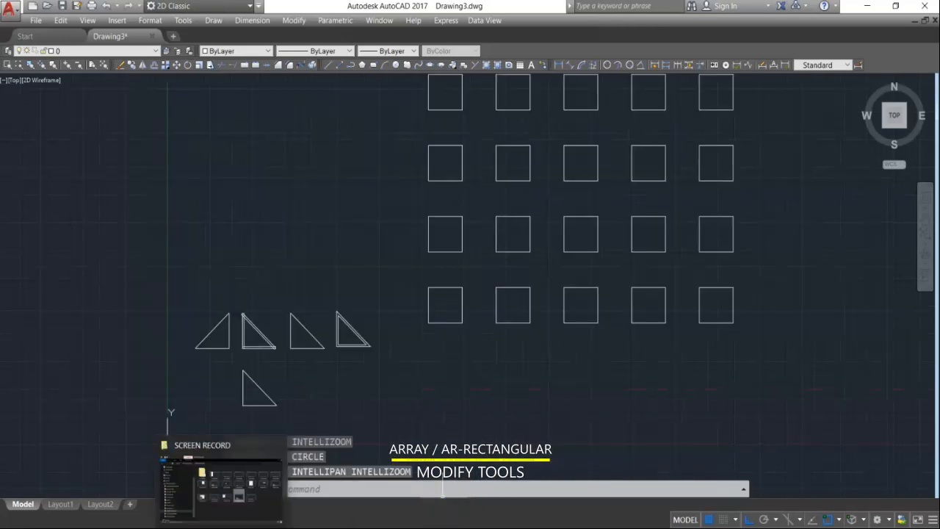
pyautogui.moveTo(732, 331); pyautogui.dragTo(436, 330, button='middle')
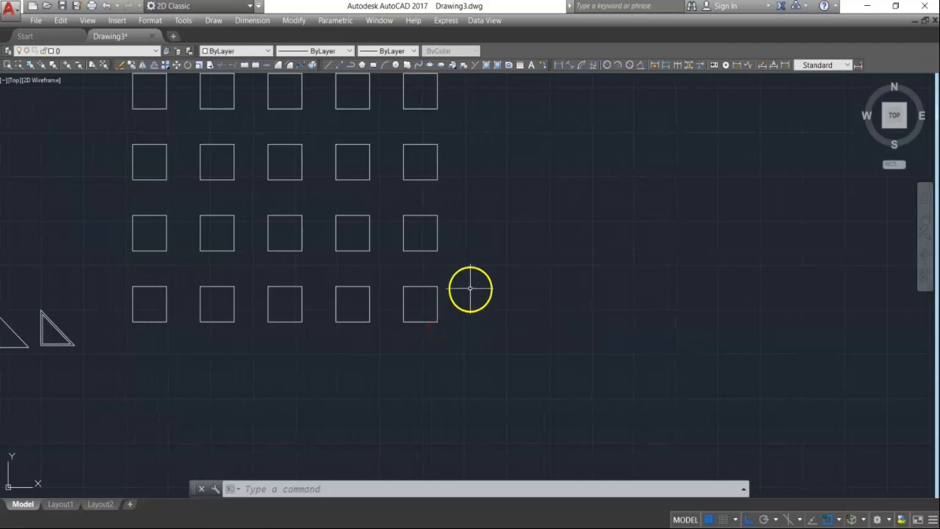
pyautogui.write('1')
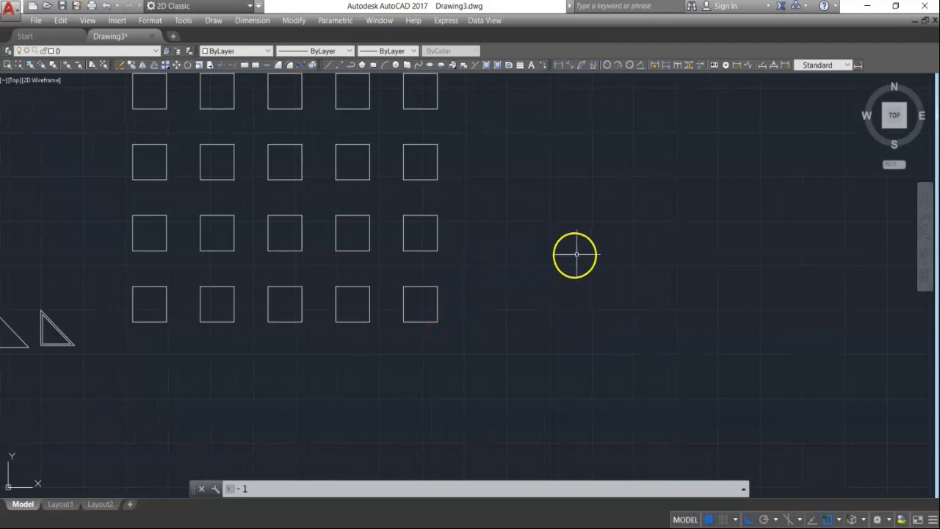
pyautogui.press('Return')
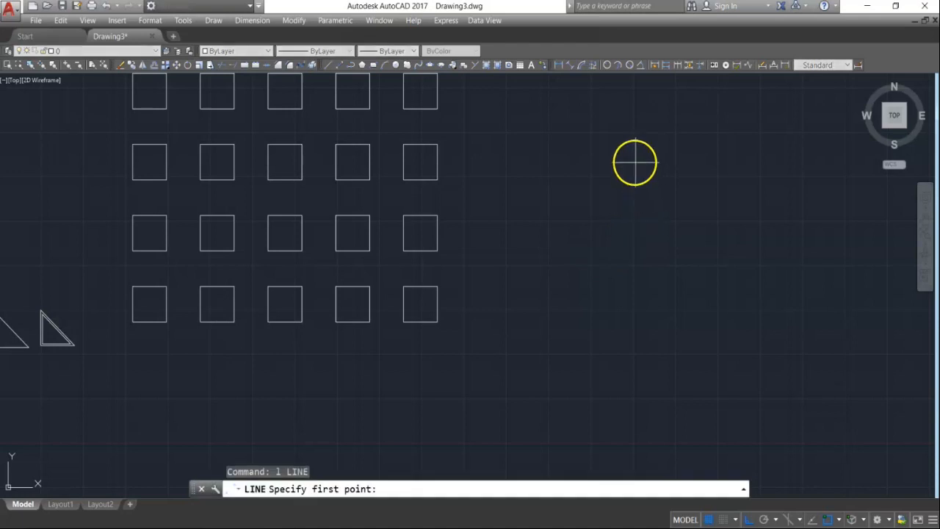
pyautogui.click(635, 161)
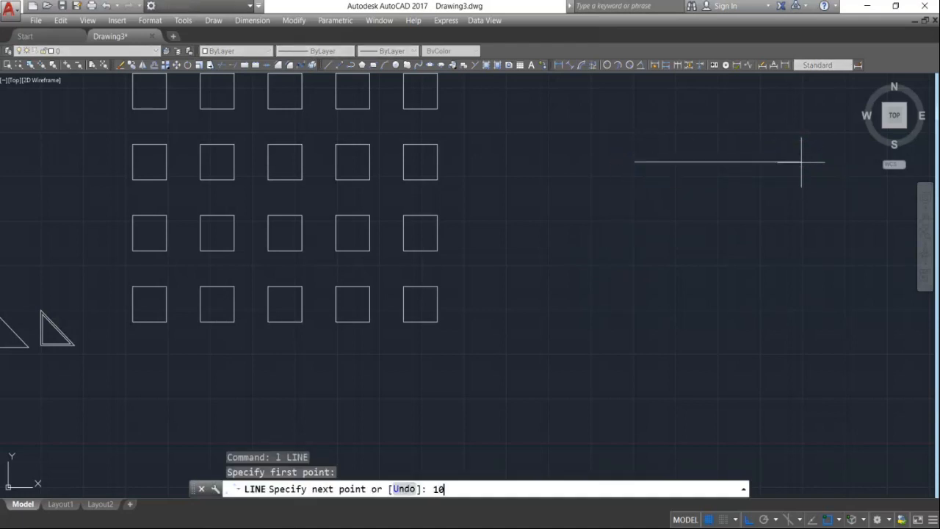
pyautogui.write('10')
pyautogui.press('Return')
pyautogui.press('Return')
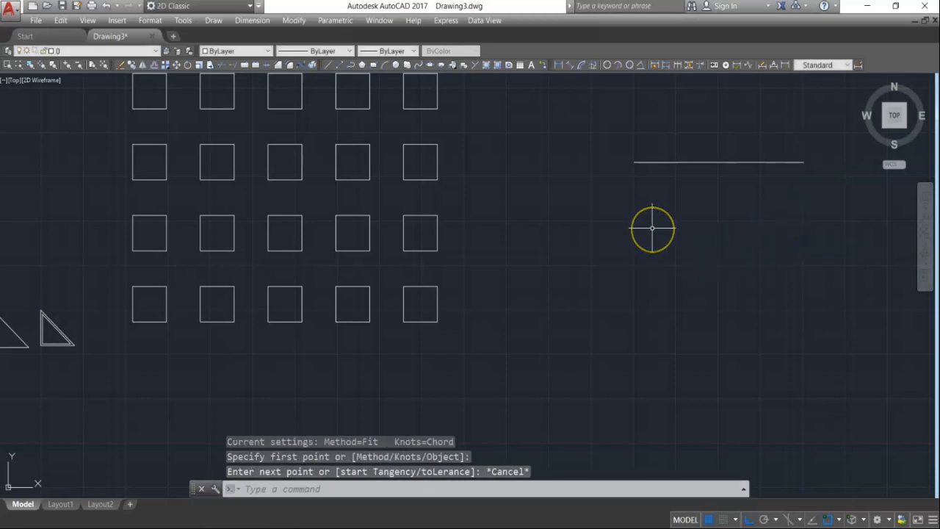
# Draw a wavy spline through four points below the horizontal line, with Ortho off
pyautogui.write('SPL')
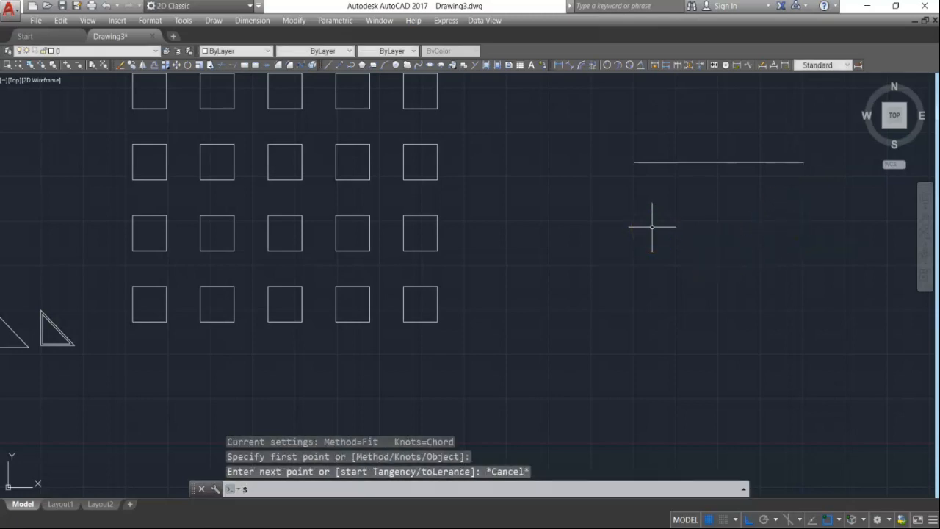
pyautogui.press('Return')
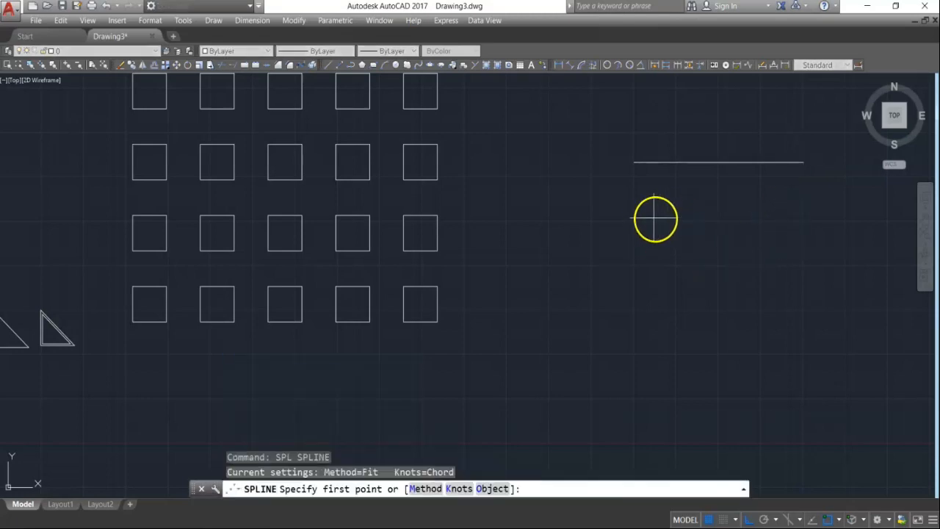
pyautogui.click(632, 222)
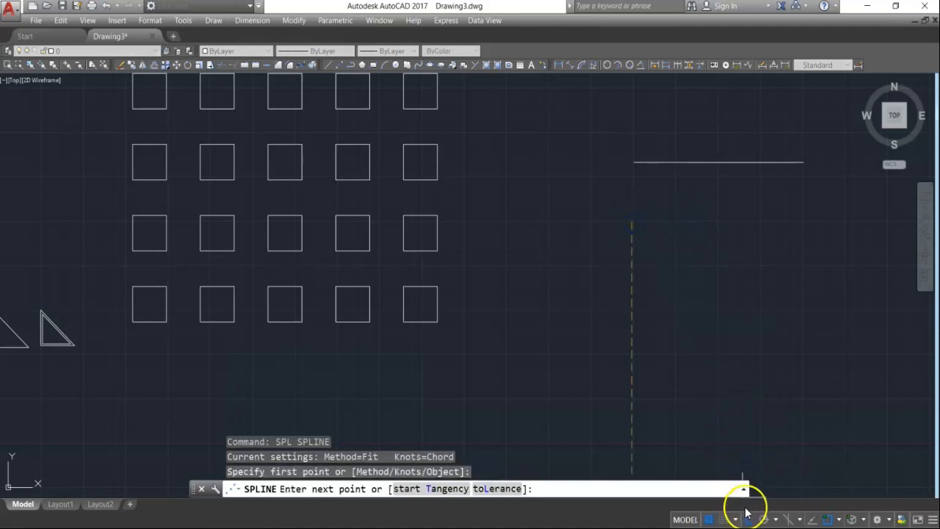
pyautogui.click(676, 201)
pyautogui.click(744, 229)
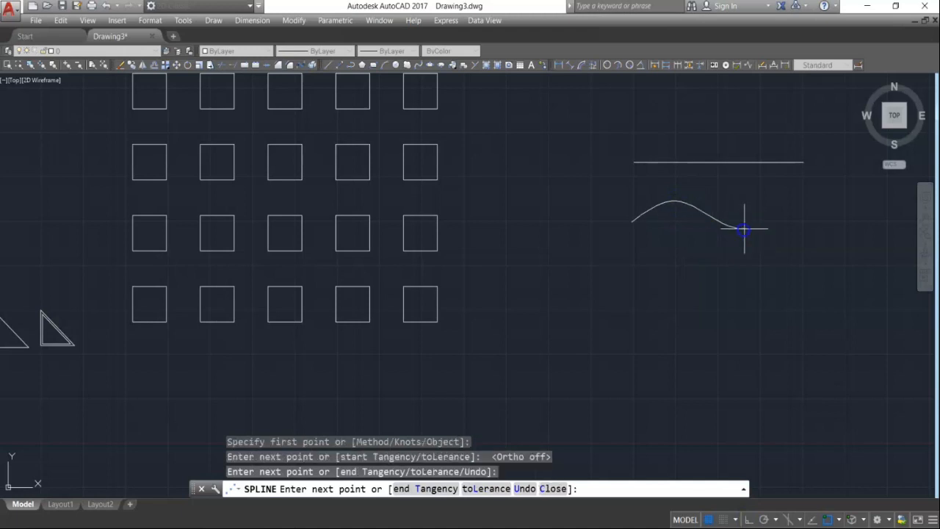
pyautogui.click(803, 214)
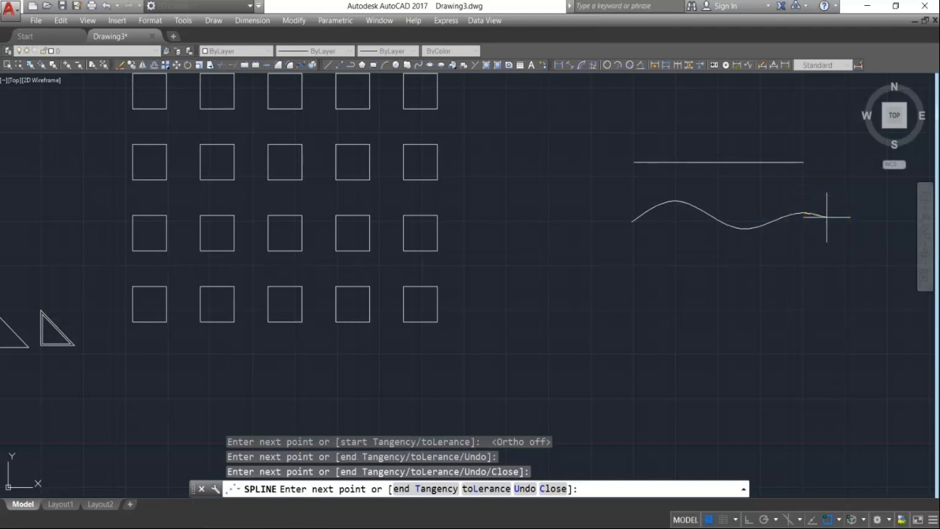
pyautogui.press('Return')
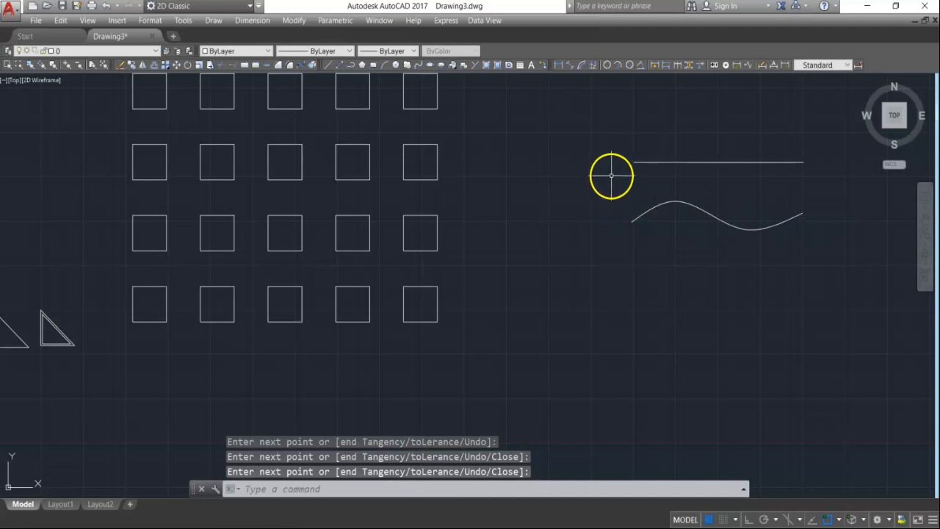
# Draw a circle of radius 0.5 centred on the left endpoint of the horizontal line
pyautogui.write('c')
pyautogui.press('Return')
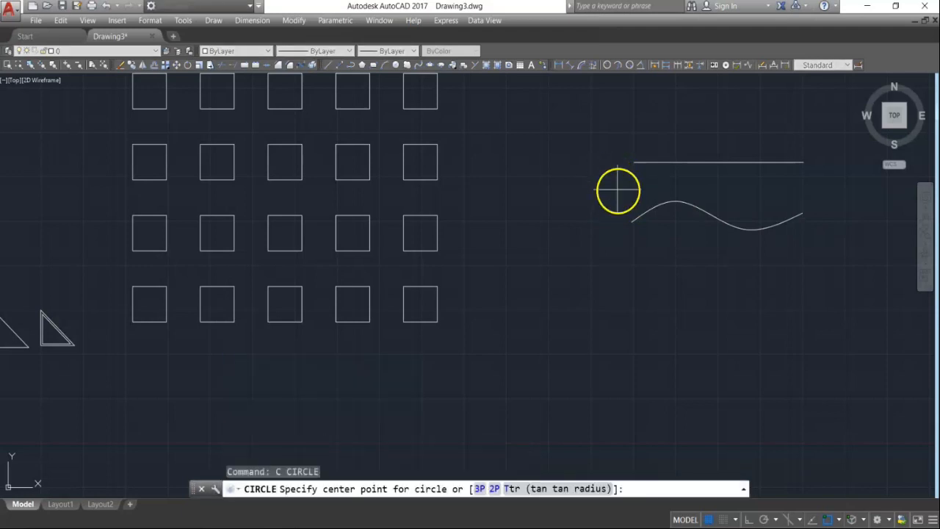
pyautogui.scroll(3, 666, 138)
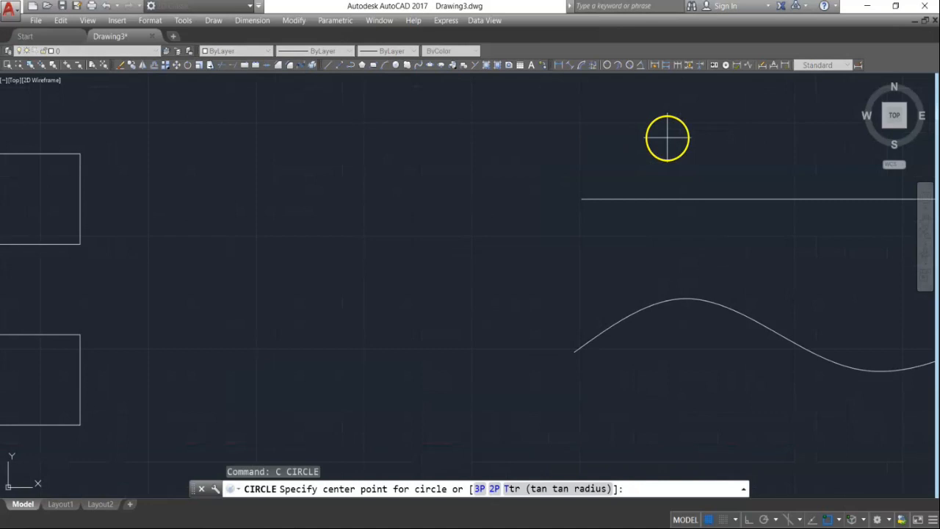
pyautogui.click(583, 198)
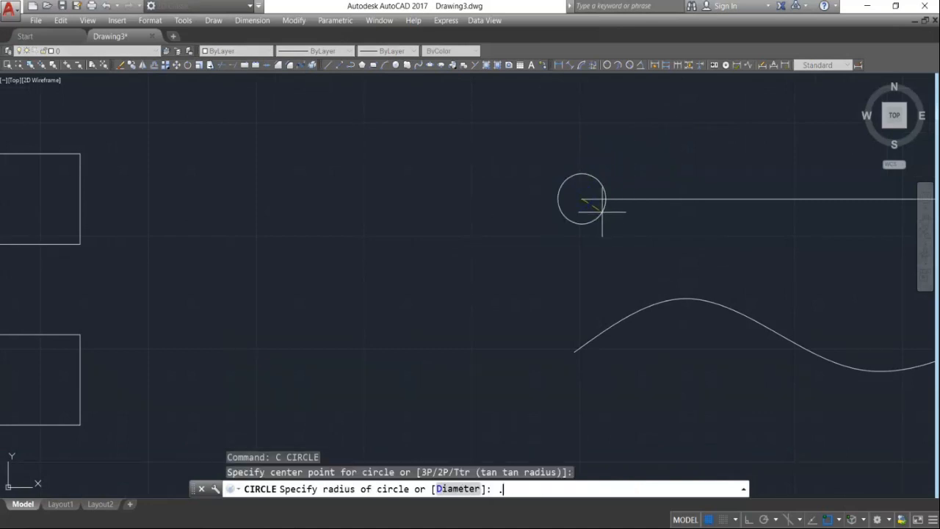
pyautogui.write('.5')
pyautogui.press('Return')
# Draw a circle of radius 0.5 centred on the left end of the wavy spline
pyautogui.scroll(-5, 466, 252)
pyautogui.scroll(4, 505, 288)
pyautogui.press('Return')
pyautogui.click(510, 295)
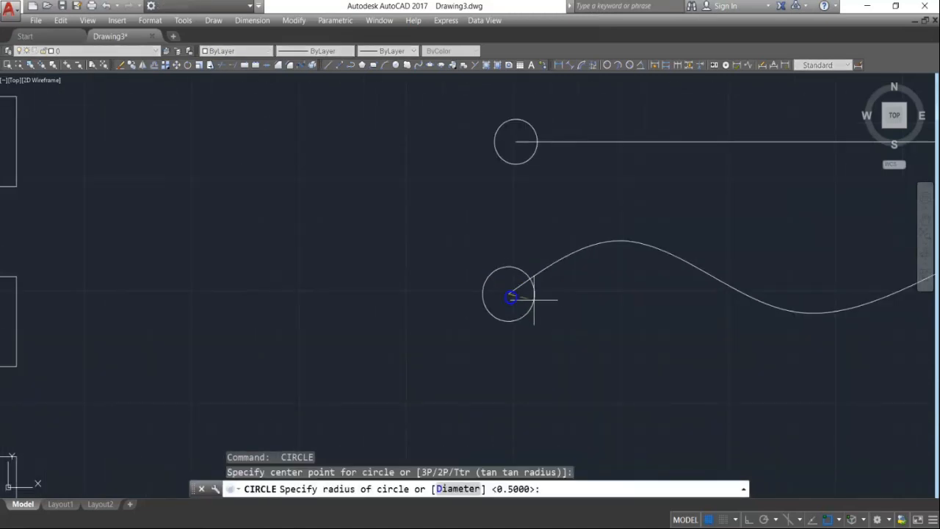
pyautogui.write('.5')
pyautogui.press('Return')
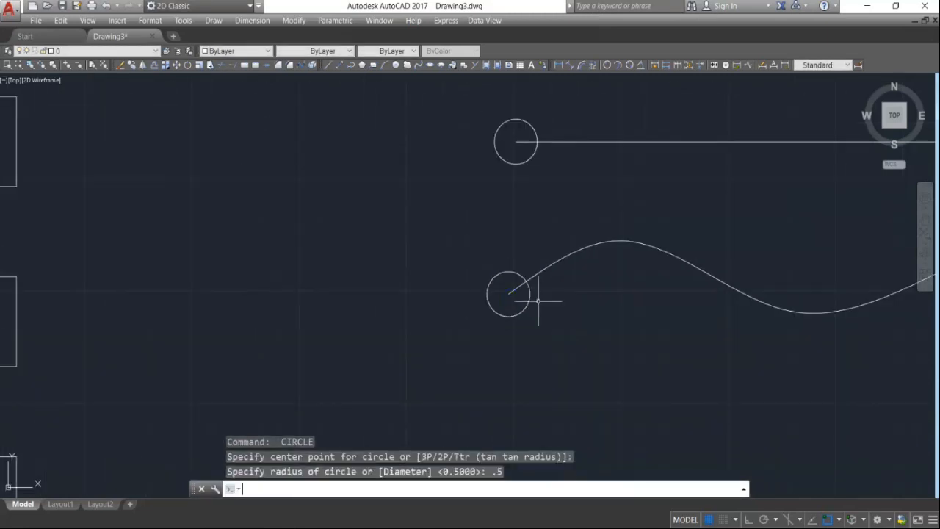
# Draw a separate circle of radius 0.5 in the empty space below the spline's starting circle
pyautogui.scroll(-5, 521, 221)
pyautogui.moveTo(613, 285); pyautogui.dragTo(553, 177, button='middle')
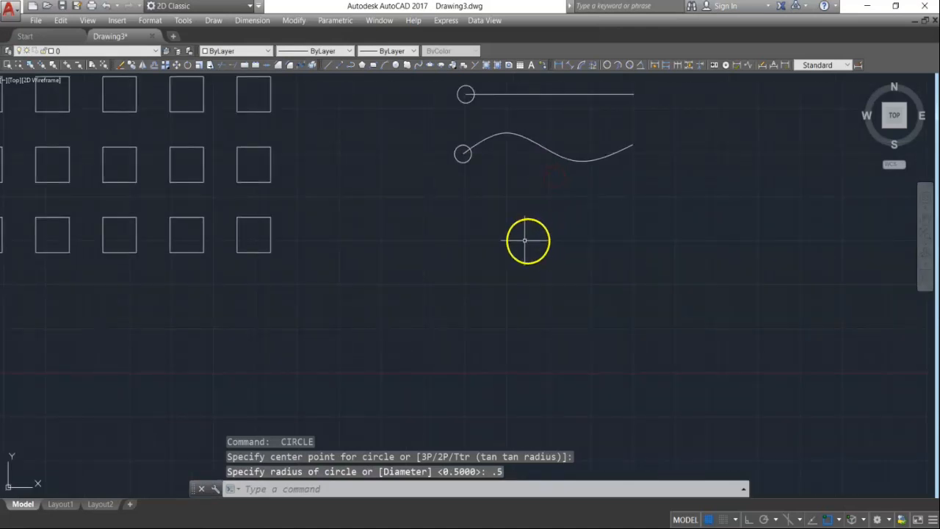
pyautogui.press('Escape')
pyautogui.press('Escape')
pyautogui.press('Escape')
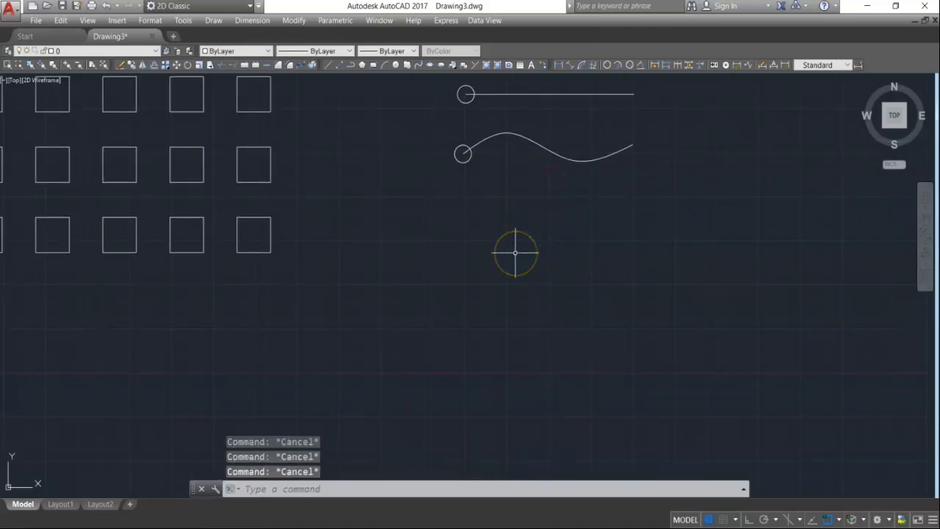
pyautogui.write('c')
pyautogui.press('Return')
pyautogui.click(462, 242)
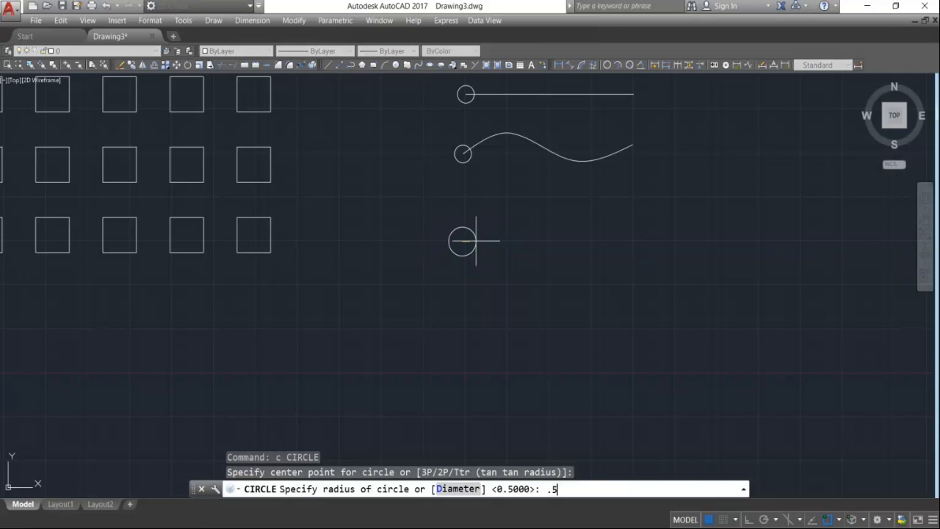
pyautogui.write('.5')
pyautogui.press('Return')
# Draw a horizontal line 3 units long from the lowest circle's centre to the right, with Ortho on
pyautogui.write('l')
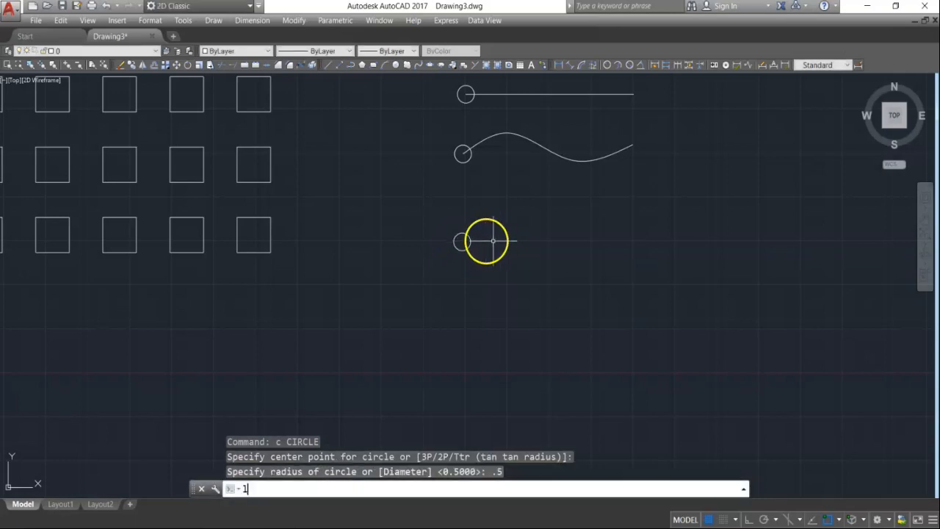
pyautogui.press('Return')
pyautogui.click(462, 242)
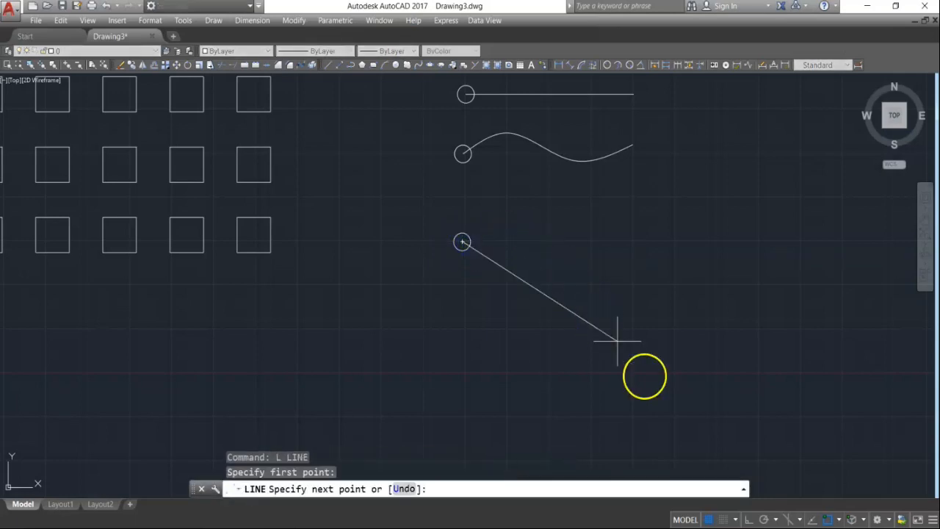
pyautogui.click(748, 520)
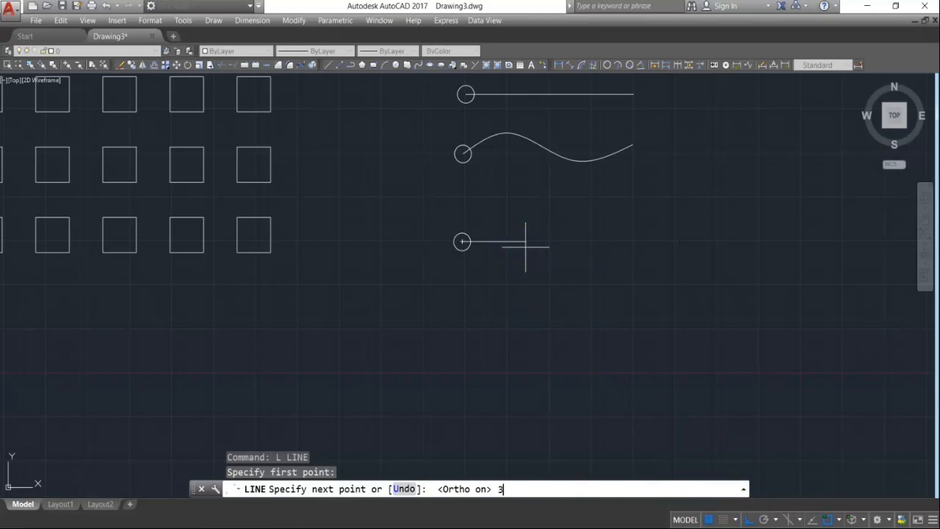
pyautogui.write('3')
pyautogui.press('Return')
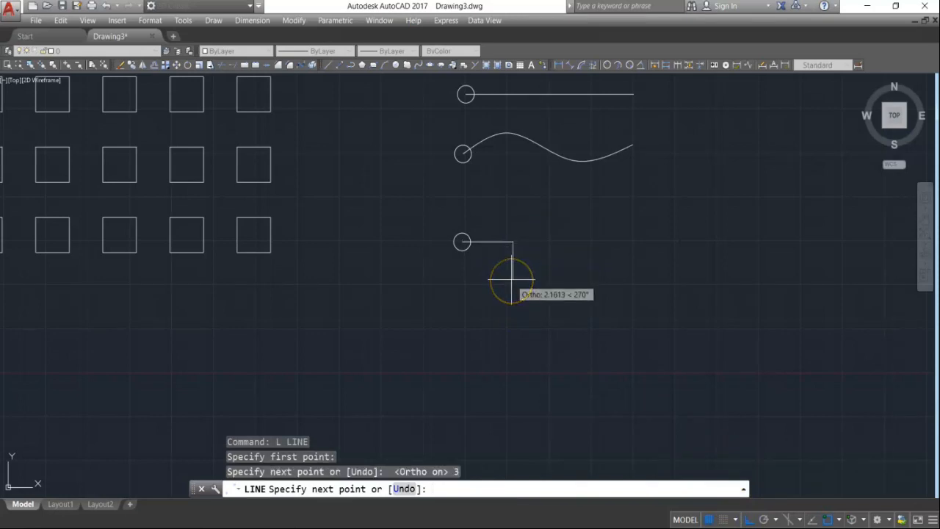
pyautogui.press('Return')
# Create a Path array of the top circle, using the 10-unit horizontal line as the path curve
pyautogui.moveTo(542, 206); pyautogui.dragTo(522, 261, button='middle')
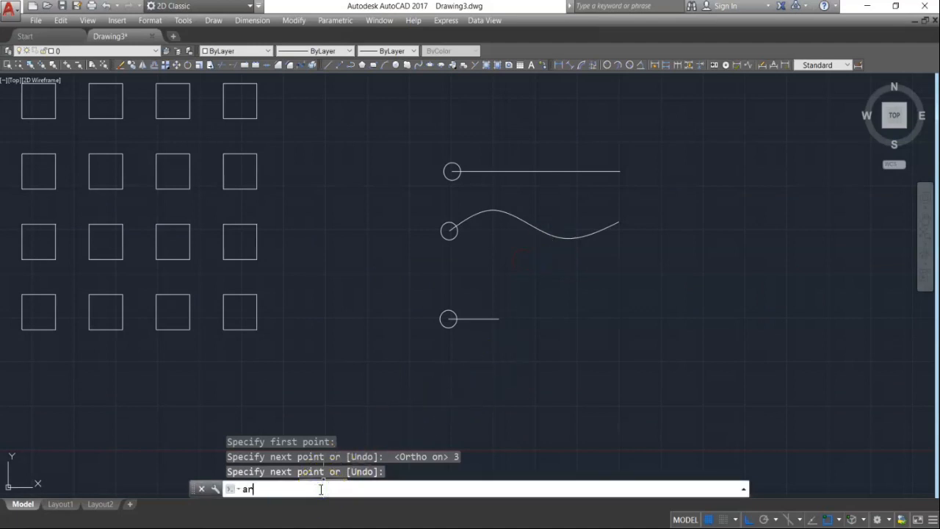
pyautogui.write('ar')
pyautogui.press('Return')
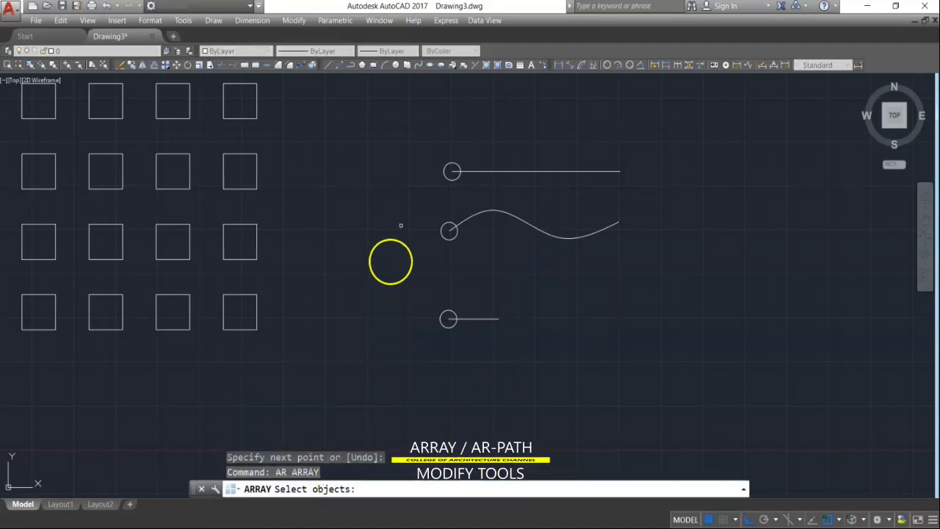
pyautogui.scroll(3, 441, 151)
pyautogui.click(441, 152)
pyautogui.click(498, 230)
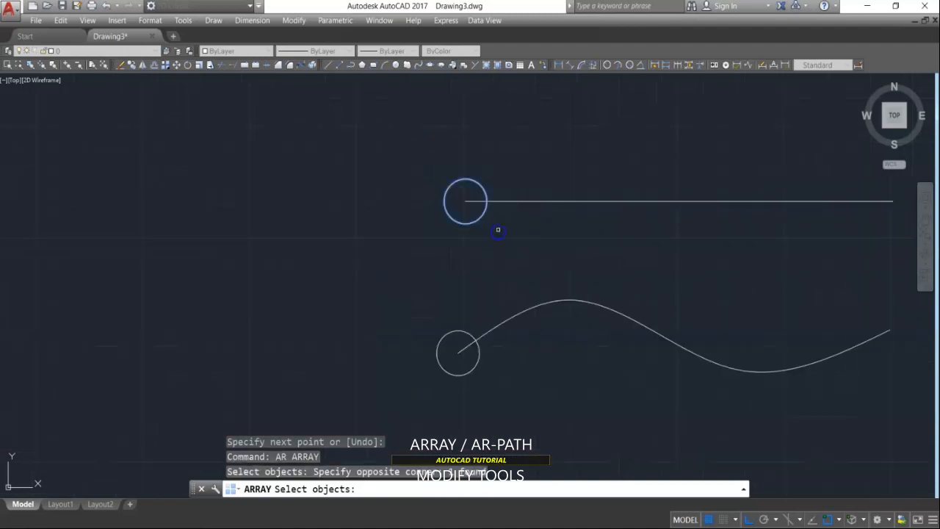
pyautogui.press('Return')
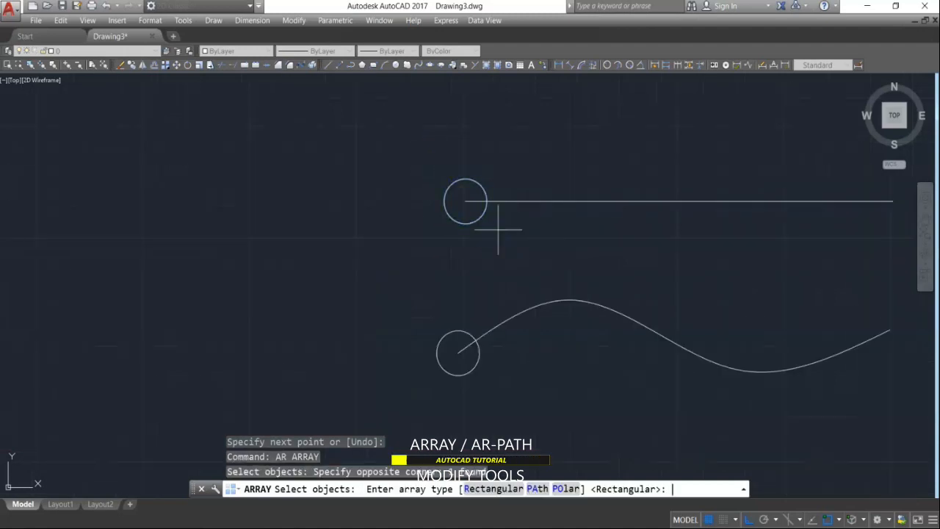
pyautogui.click(538, 490)
pyautogui.scroll(-2, 374, 320)
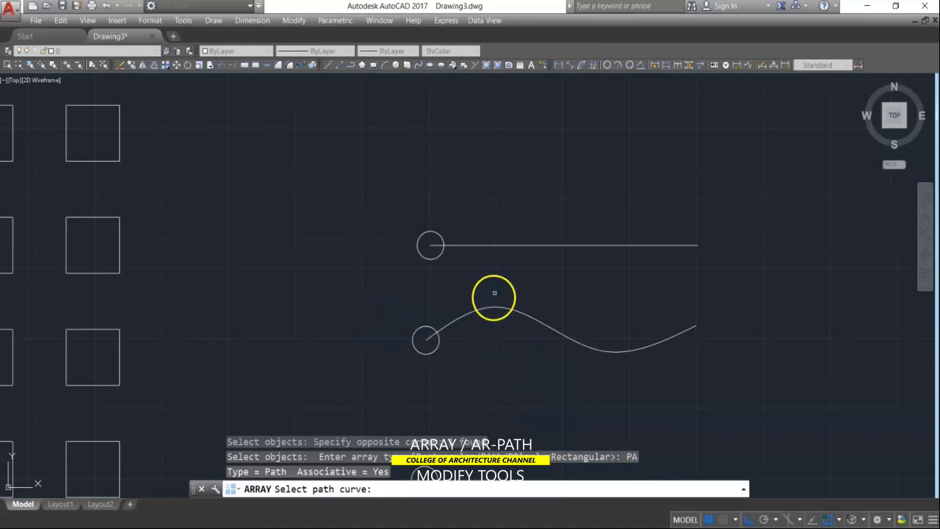
pyautogui.scroll(2, 498, 256)
pyautogui.click(502, 237)
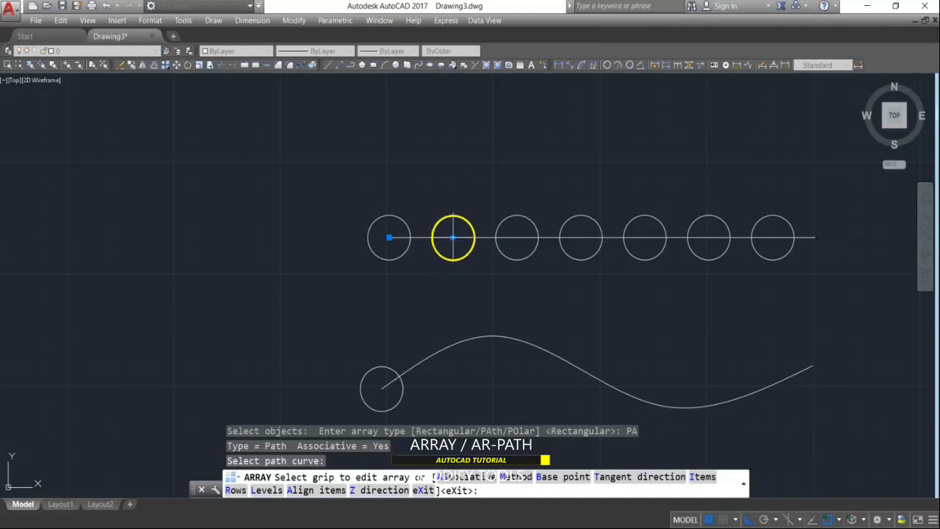
# Try to tighten the spacing between the circles along the straight line and finish editing the path array
pyautogui.click(454, 237)
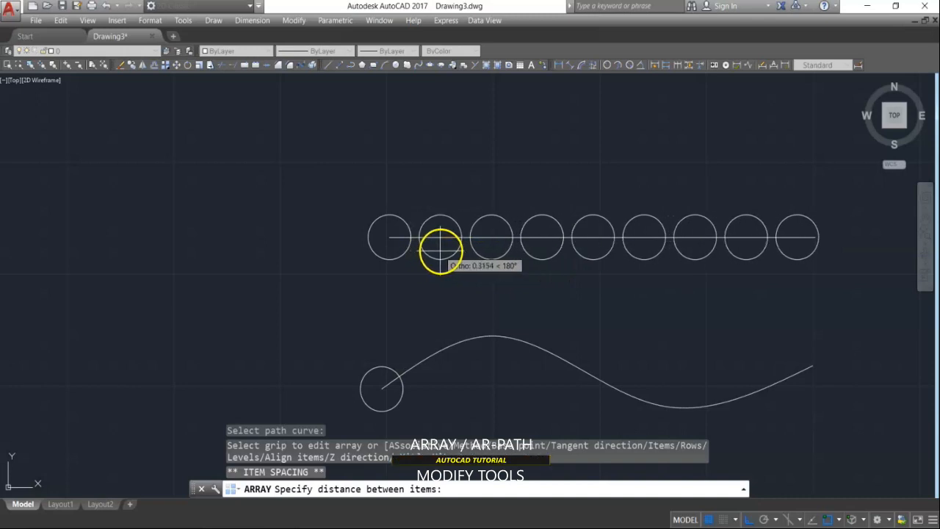
pyautogui.click(443, 250)
pyautogui.rightClick(463, 266)
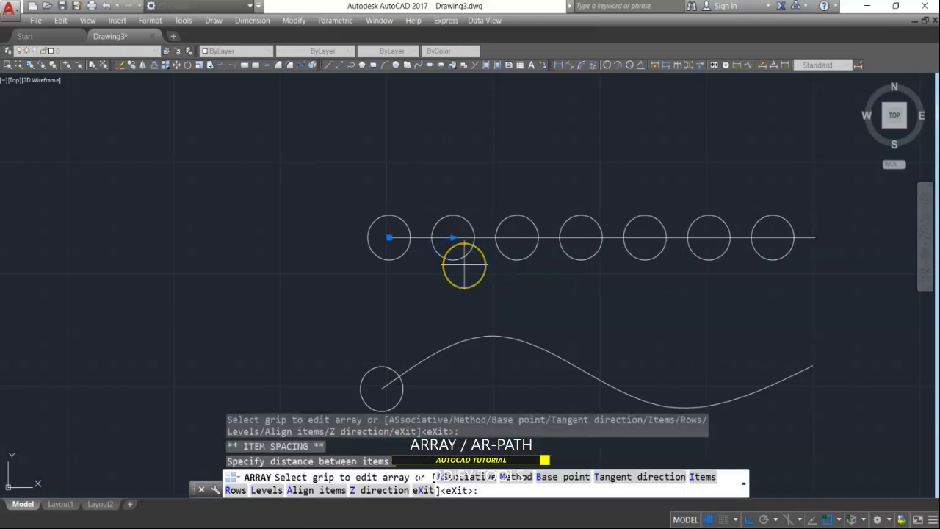
pyautogui.scroll(-2, 416, 269)
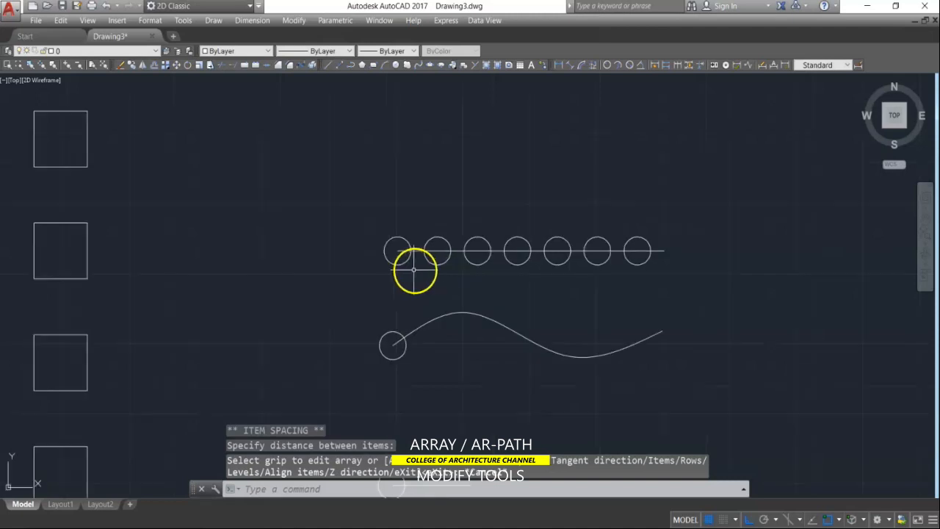
pyautogui.press('Escape')
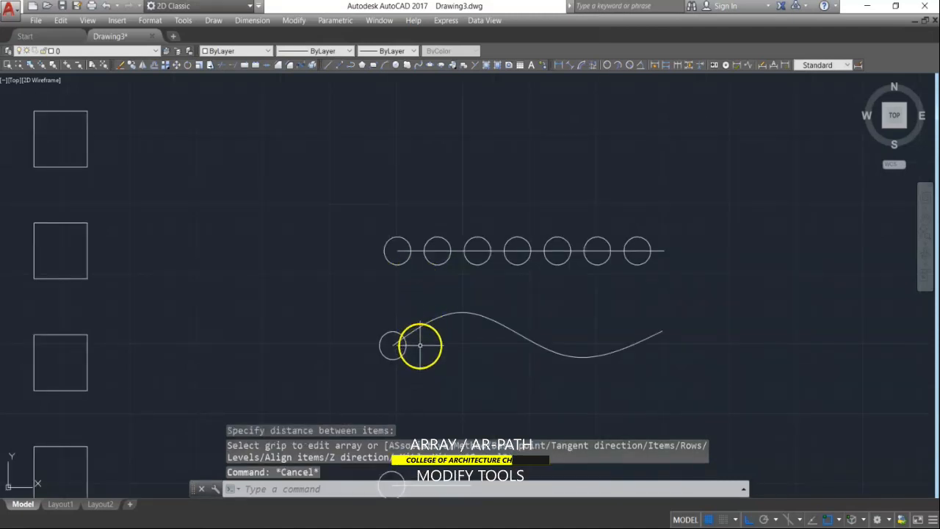
# Create a Path array of the circle at the spline's start, using the wavy spline as the path curve
pyautogui.write('ar')
pyautogui.press('Return')
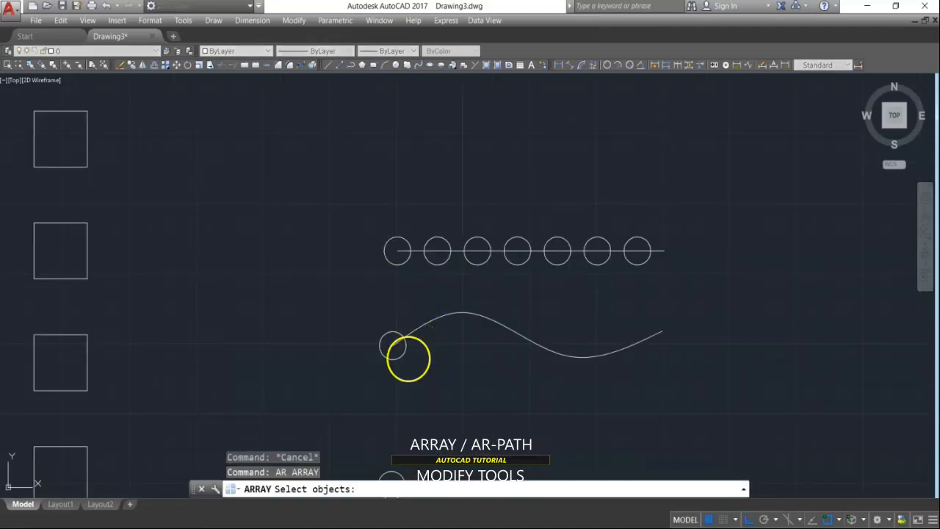
pyautogui.click(391, 360)
pyautogui.click(374, 367)
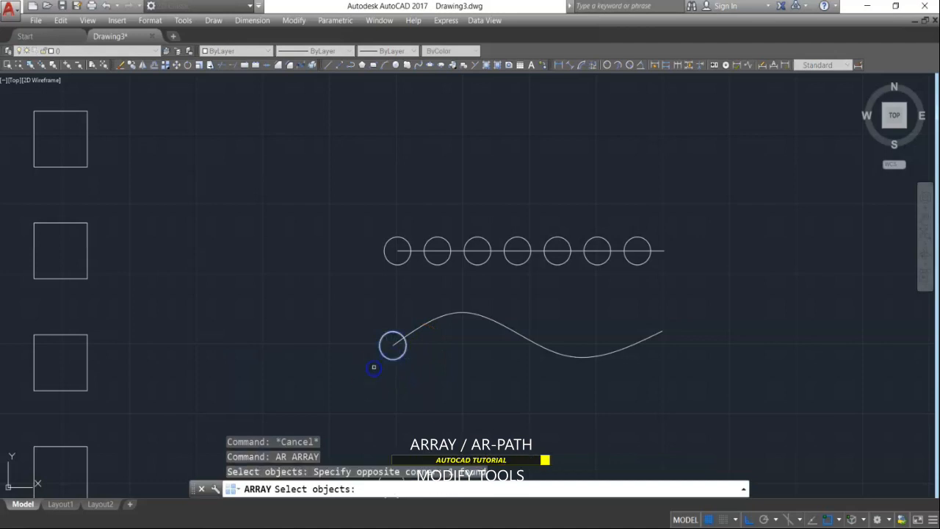
pyautogui.rightClick(399, 368)
pyautogui.click(537, 489)
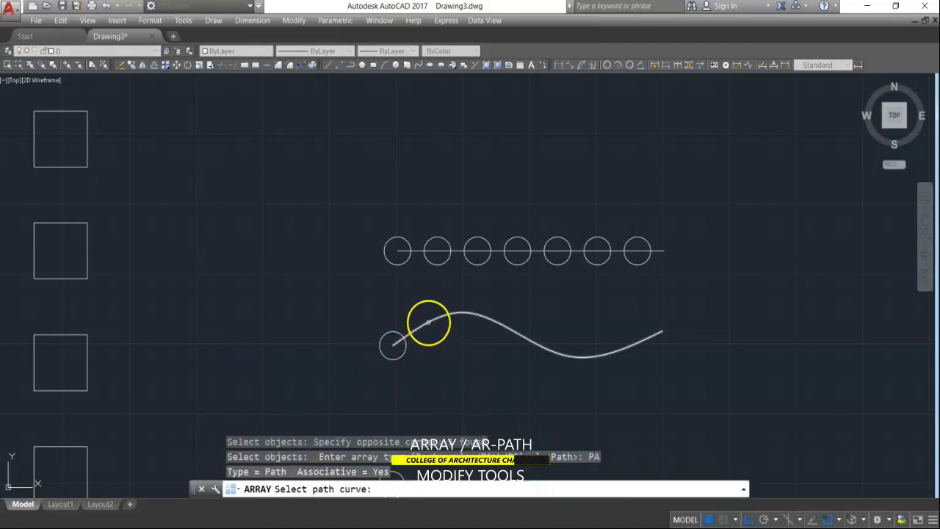
pyautogui.click(428, 323)
# Tighten the item spacing so seven circles fit along the spline, and finish editing the path array
pyautogui.click(427, 323)
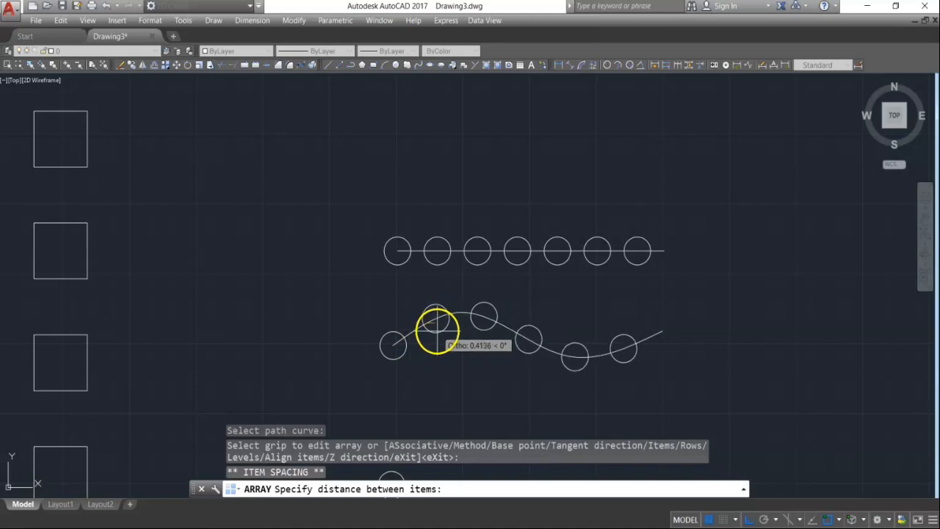
pyautogui.click(468, 333)
pyautogui.scroll(-3, 474, 263)
pyautogui.moveTo(482, 333); pyautogui.dragTo(485, 250, button='middle')
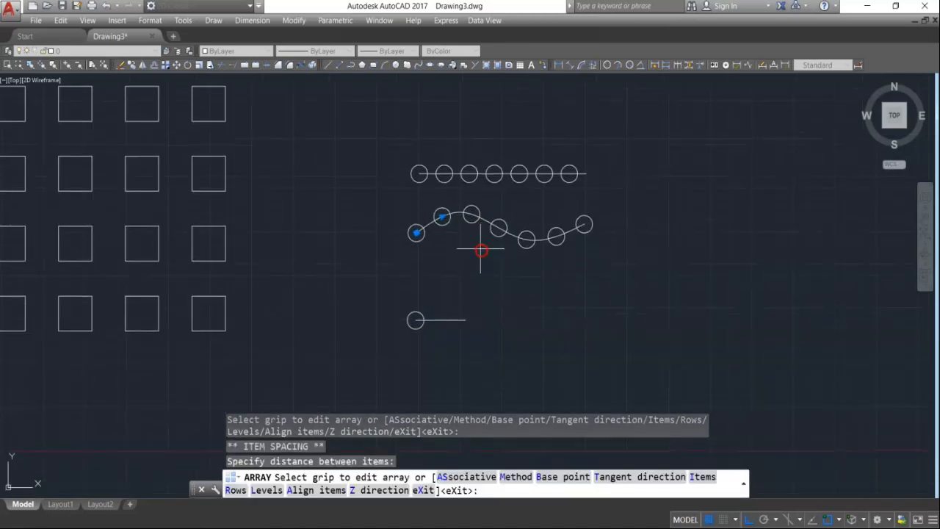
pyautogui.press('Escape')
# Create a Polar array of the lowest circle, centred on the free end of its 3-unit horizontal line
pyautogui.click(259, 490)
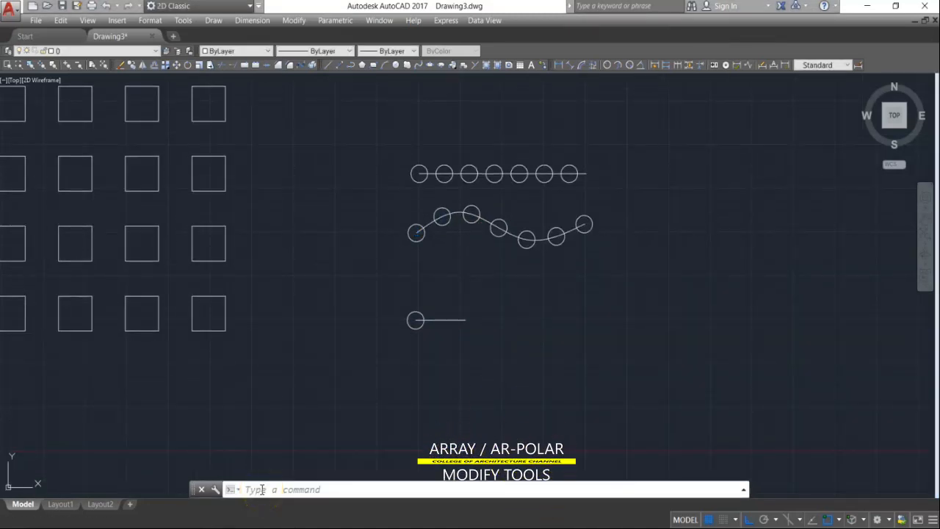
pyautogui.write('ar')
pyautogui.press('Return')
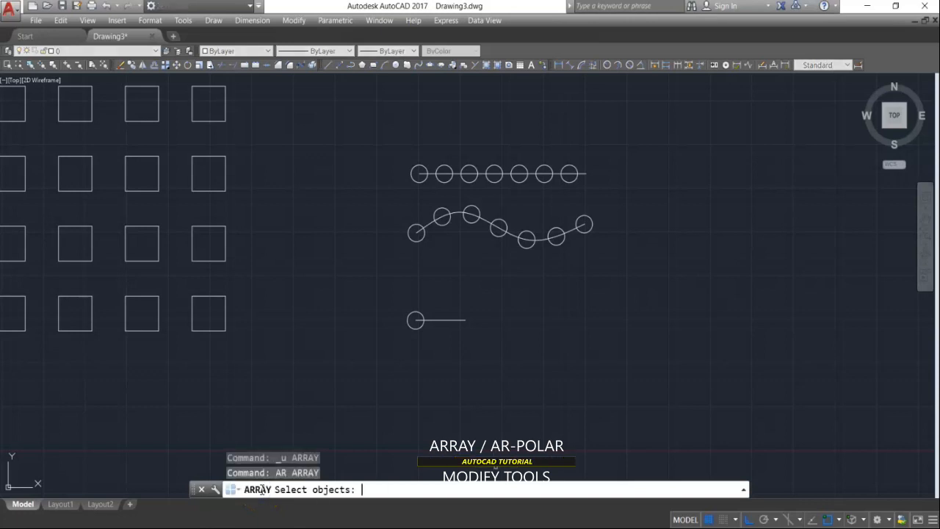
pyautogui.click(388, 273)
pyautogui.click(430, 353)
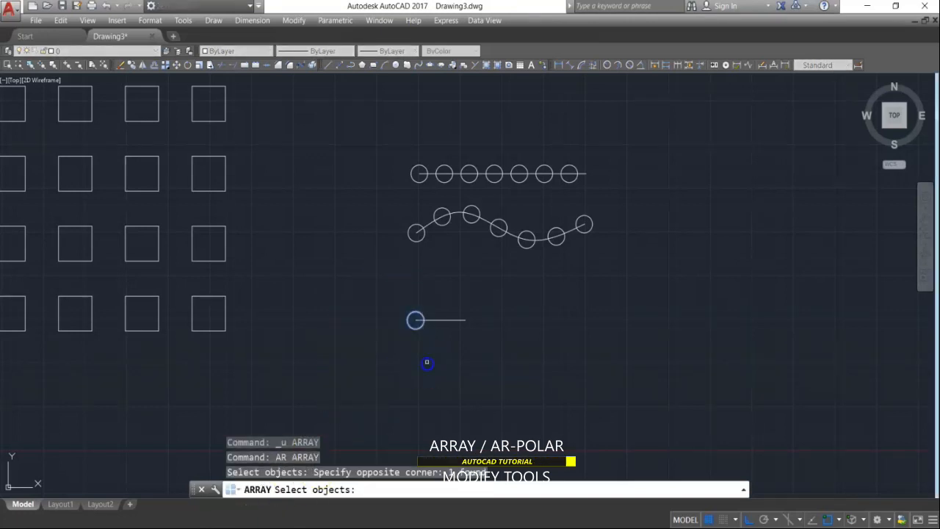
pyautogui.press('Return')
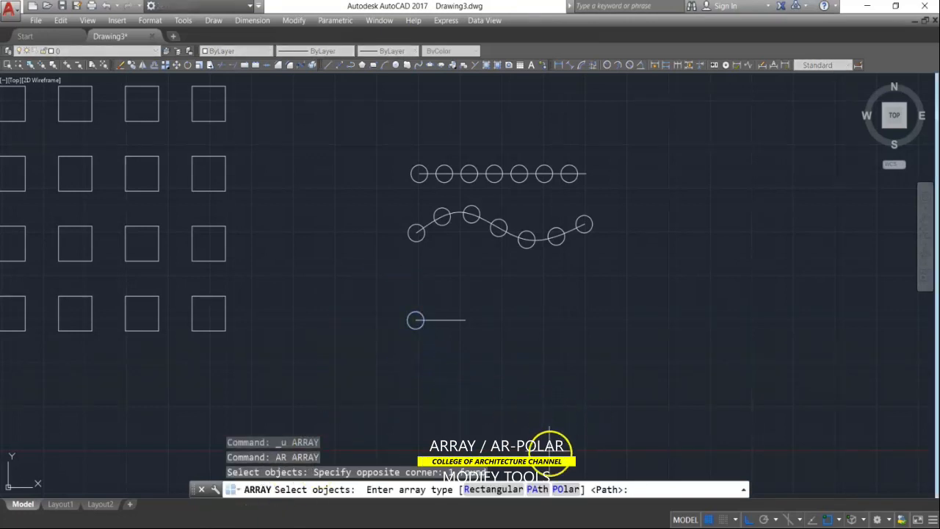
pyautogui.click(566, 490)
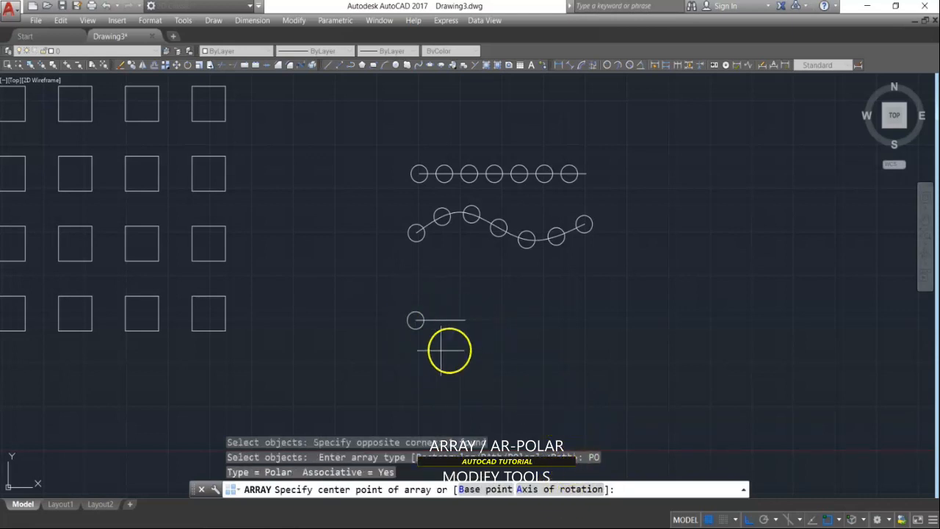
pyautogui.click(466, 321)
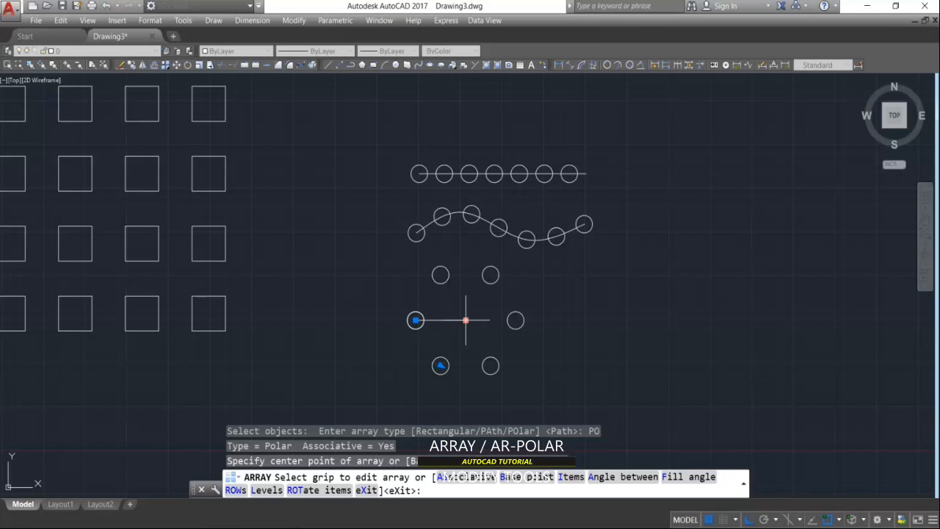
# Set the polar array to 8 items with a fill angle of 270 degrees
pyautogui.click(571, 484)
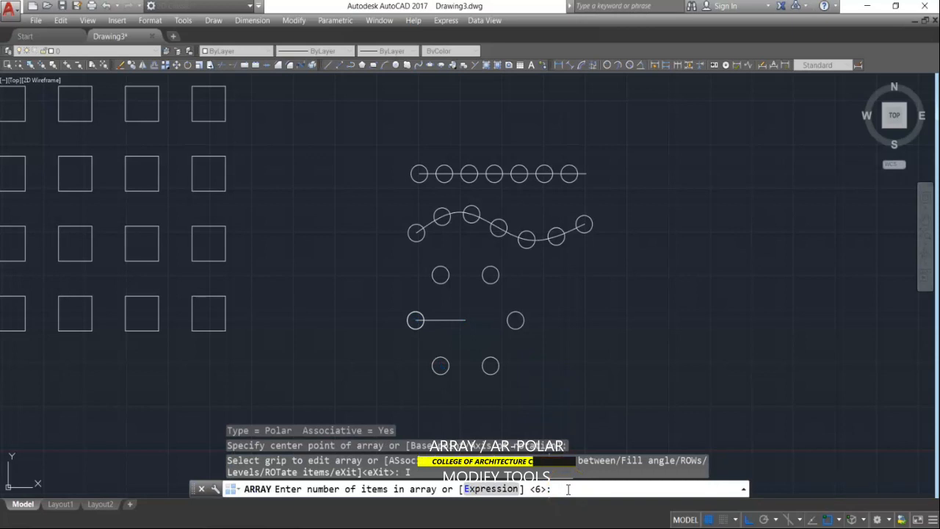
pyautogui.press('Return')
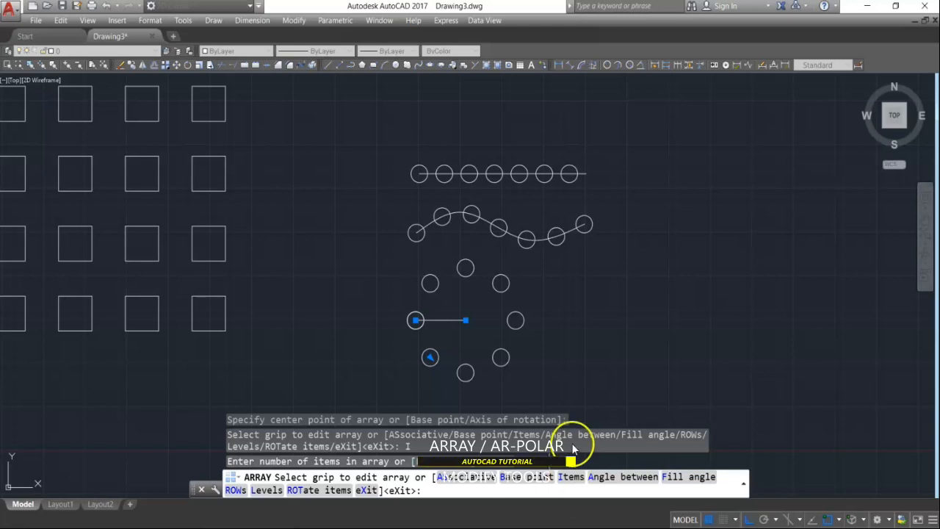
pyautogui.click(689, 478)
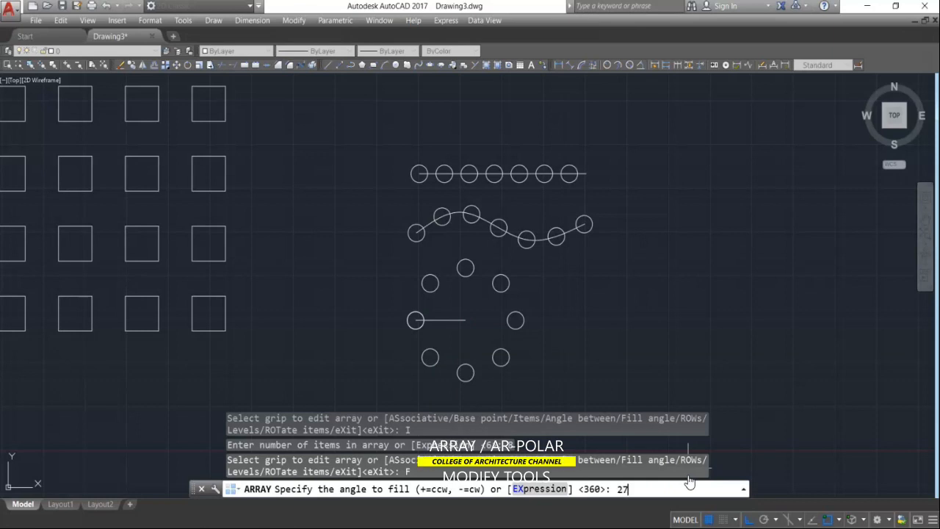
pyautogui.write('0')
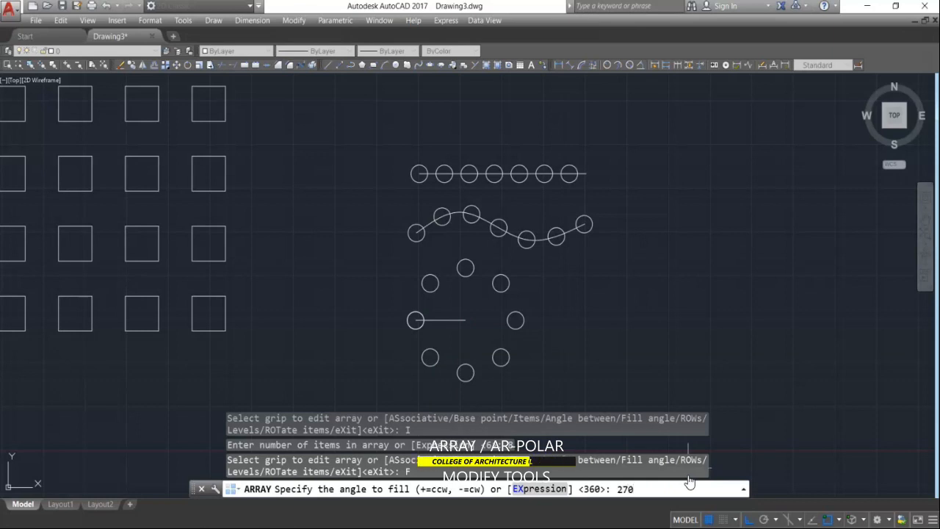
pyautogui.press('Return')
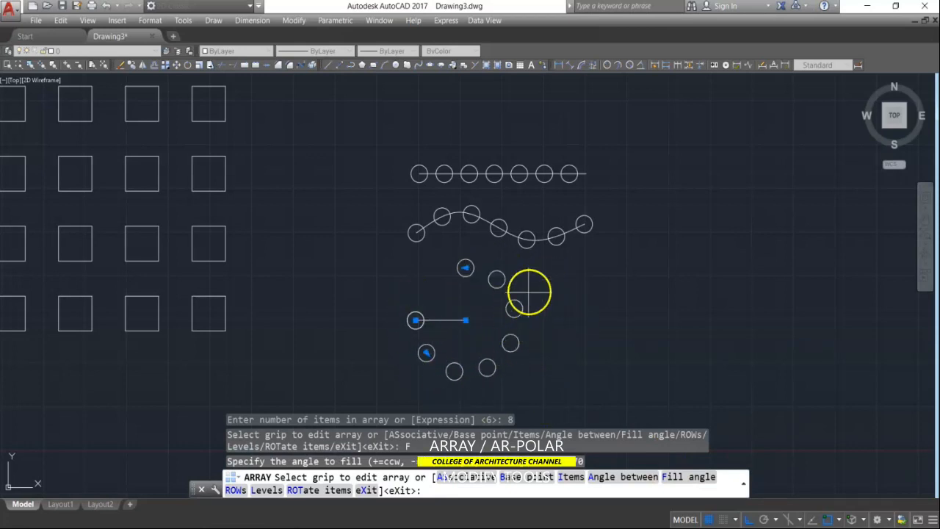
# Set the polar array's fill angle to 180 degrees and turn Ortho off
pyautogui.click(686, 477)
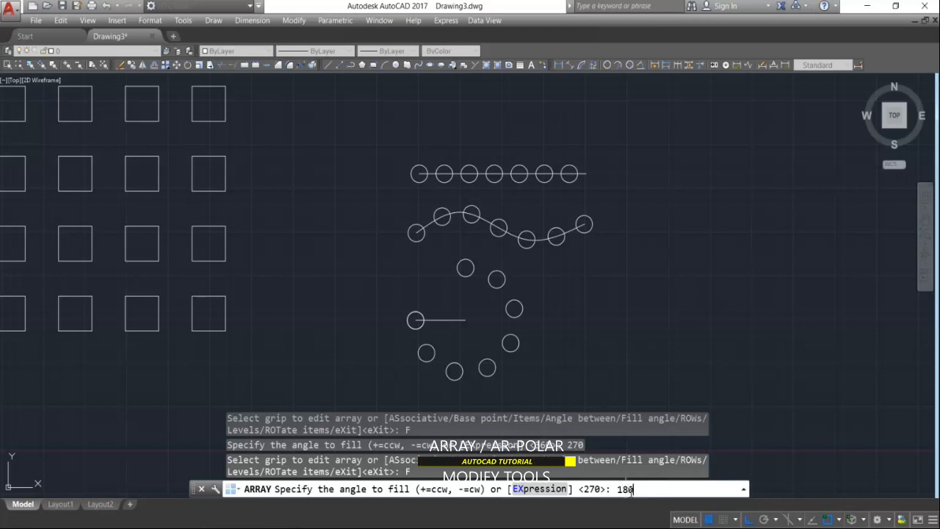
pyautogui.press('Return')
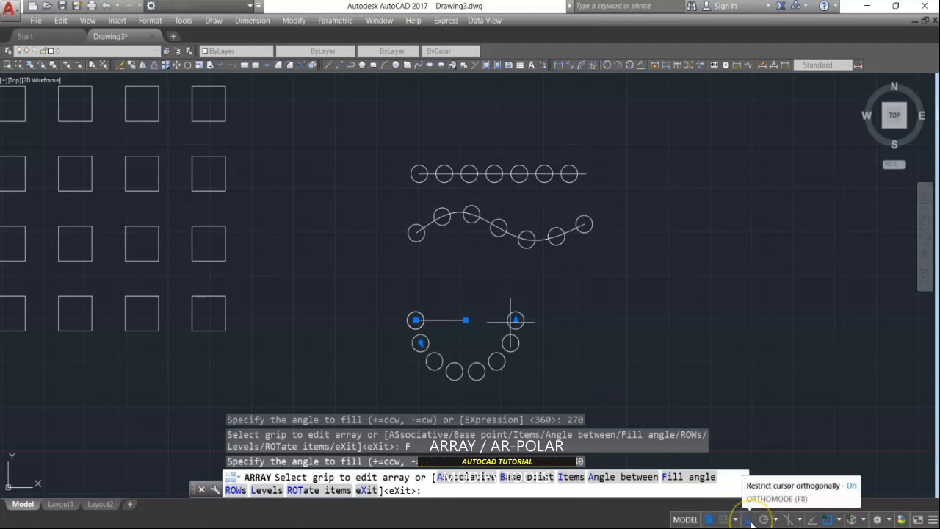
pyautogui.click(749, 520)
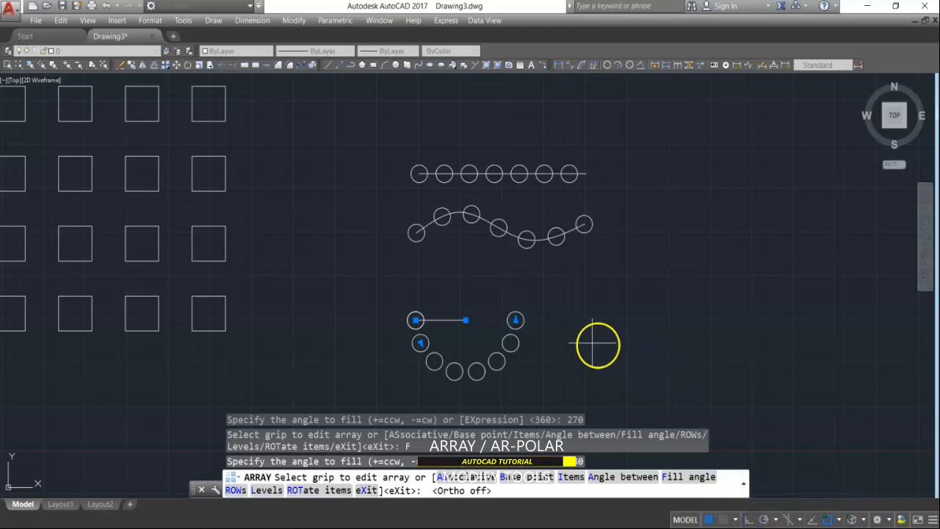
# Widen the angle between the polar array's circles freehand so they spread almost fully around the centre, and finish editing the array
pyautogui.click(516, 320)
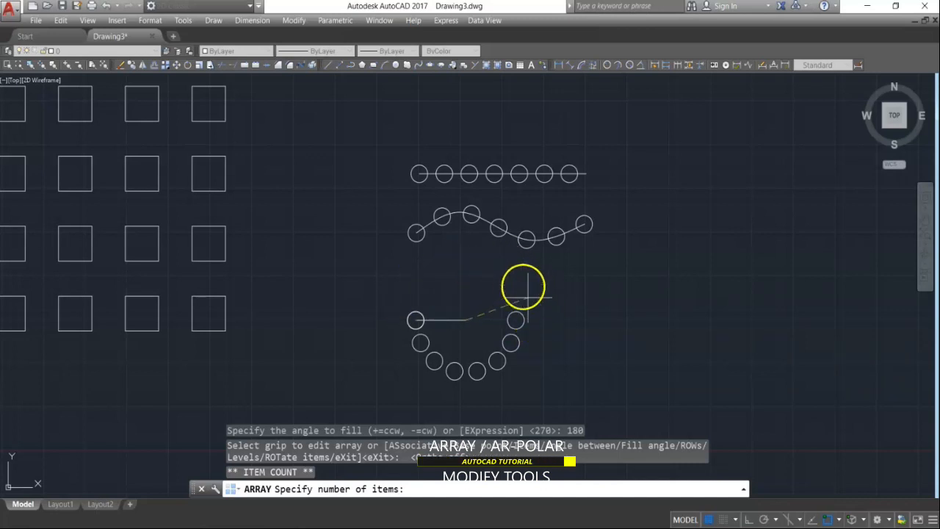
pyautogui.press('Escape')
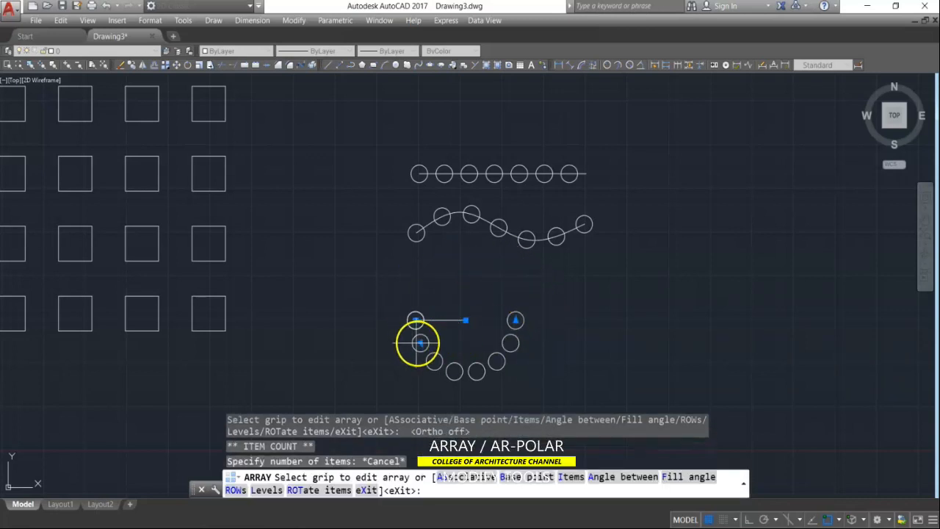
pyautogui.click(420, 343)
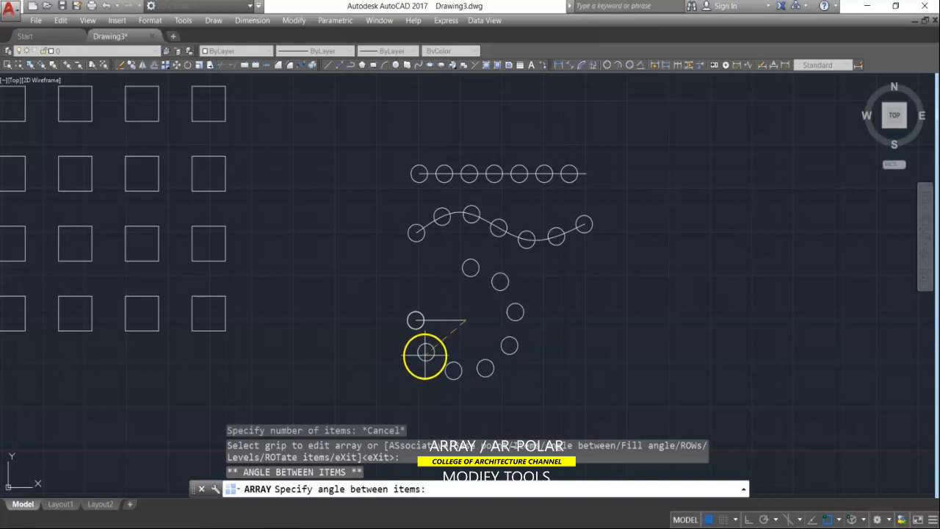
pyautogui.click(431, 357)
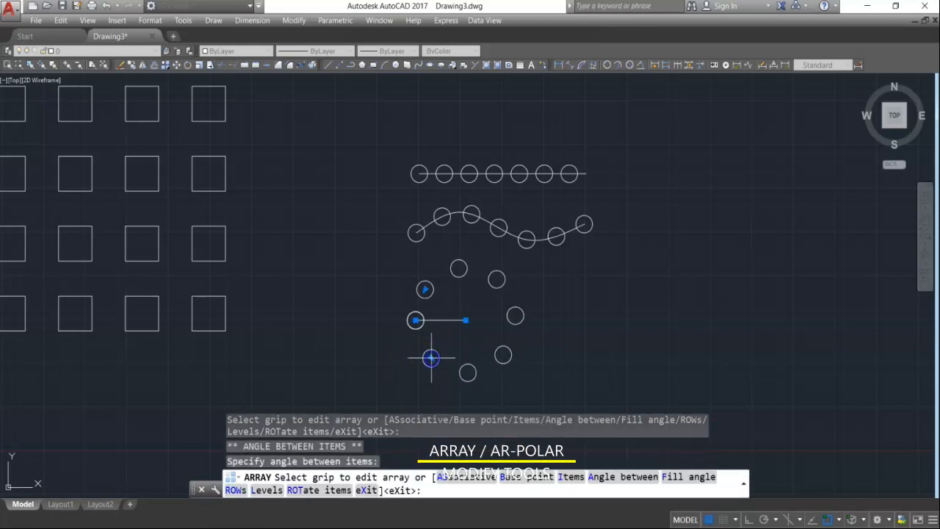
pyautogui.press('Escape')
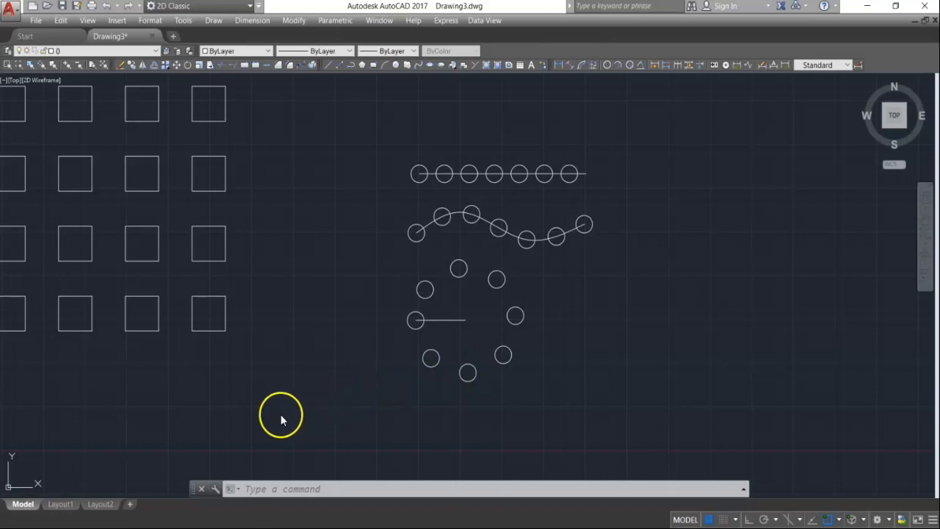
# Start moving all three lines of the lone triangle below the row of triangles, with its top vertex as the base point
pyautogui.moveTo(240, 394); pyautogui.dragTo(546, 394, button='middle')
pyautogui.moveTo(309, 409); pyautogui.dragTo(592, 372, button='middle')
pyautogui.scroll(4, 413, 349)
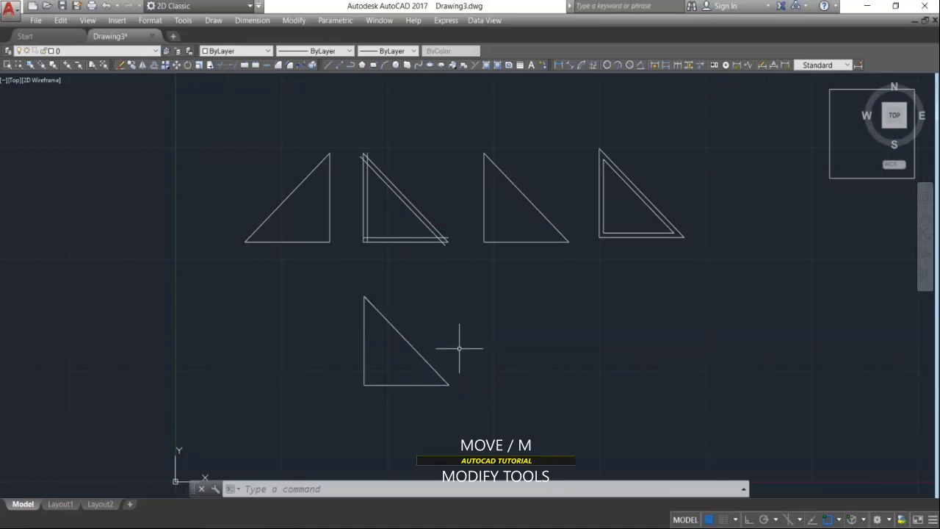
pyautogui.click(175, 65)
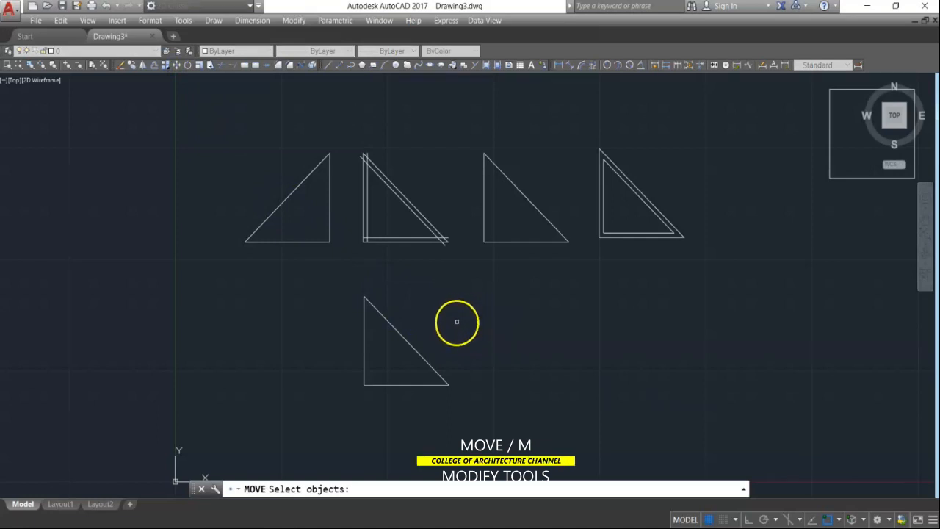
pyautogui.click(419, 353)
pyautogui.click(404, 361)
pyautogui.click(387, 402)
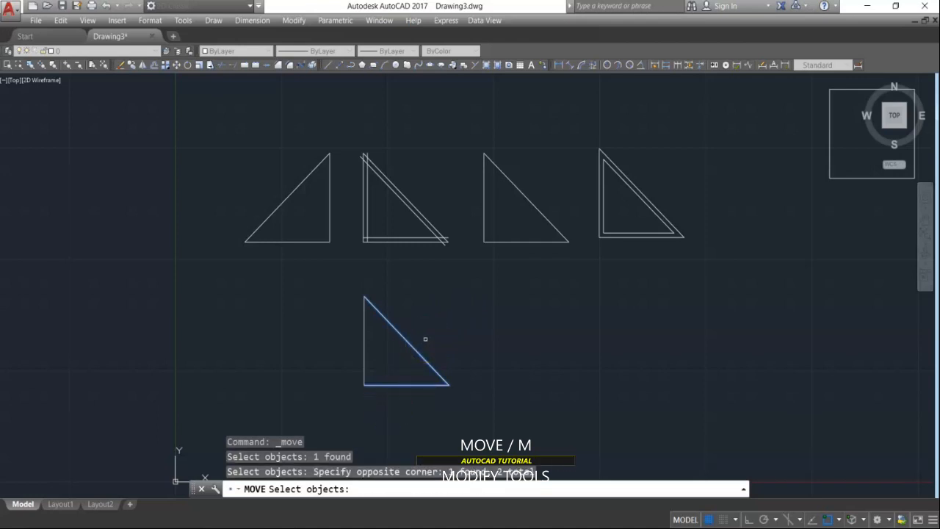
pyautogui.moveTo(425, 339); pyautogui.dragTo(283, 422)
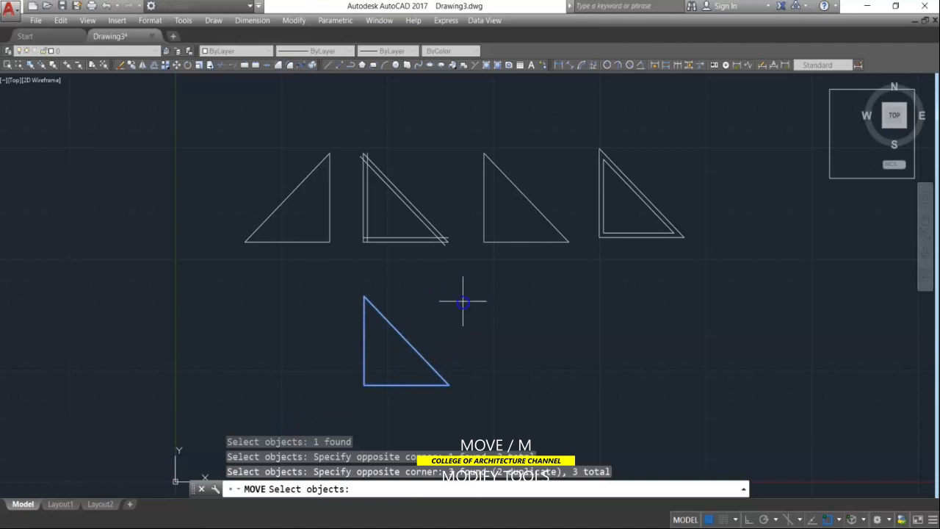
pyautogui.moveTo(463, 302); pyautogui.dragTo(311, 419)
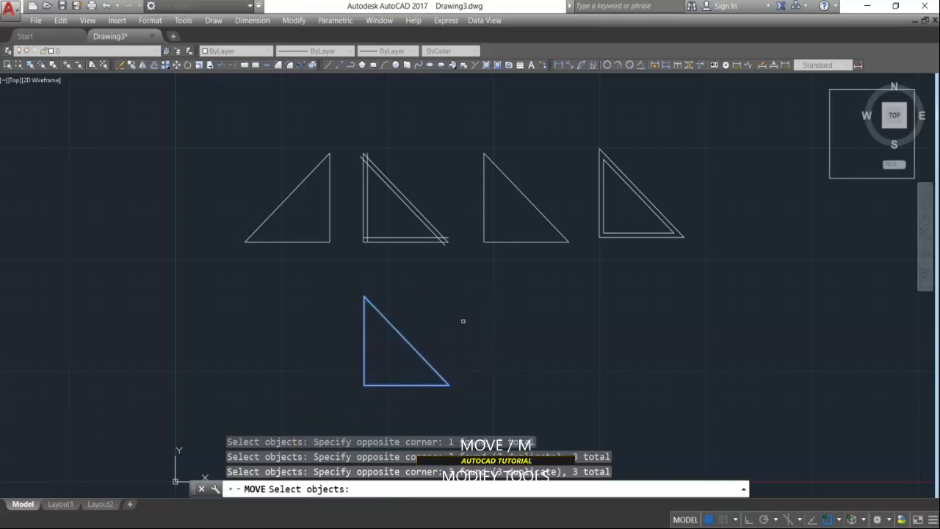
pyautogui.press('Return')
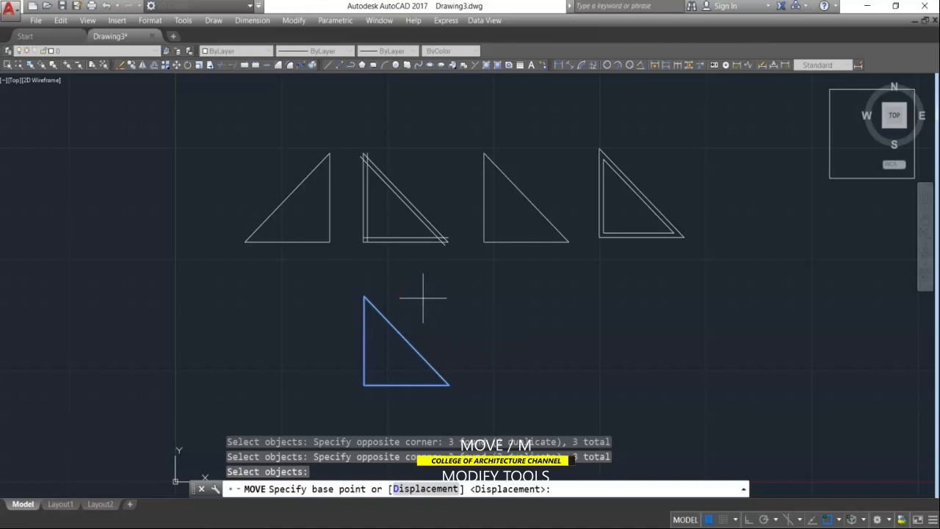
pyautogui.click(364, 296)
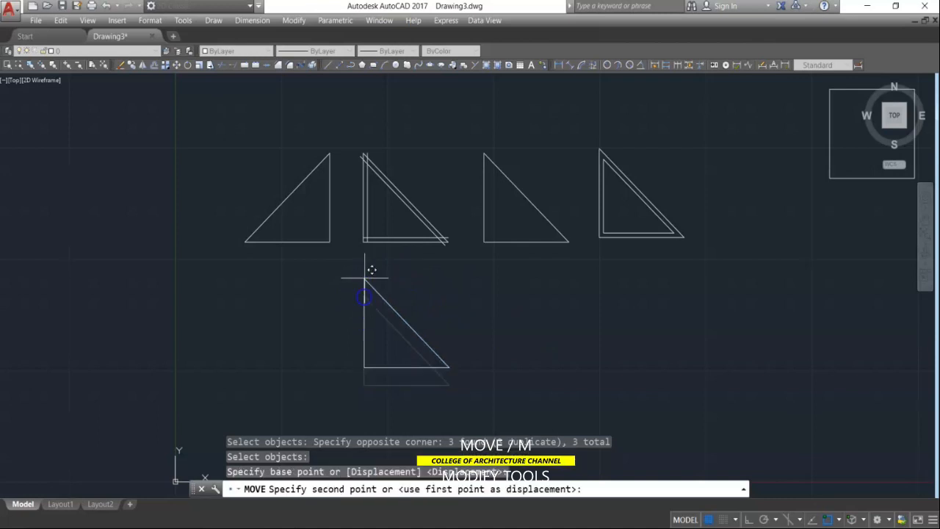
# Move the triangle so its upper corner sits on the midpoint of the bottom edge of the lower-left square
pyautogui.scroll(-3, 298, 265)
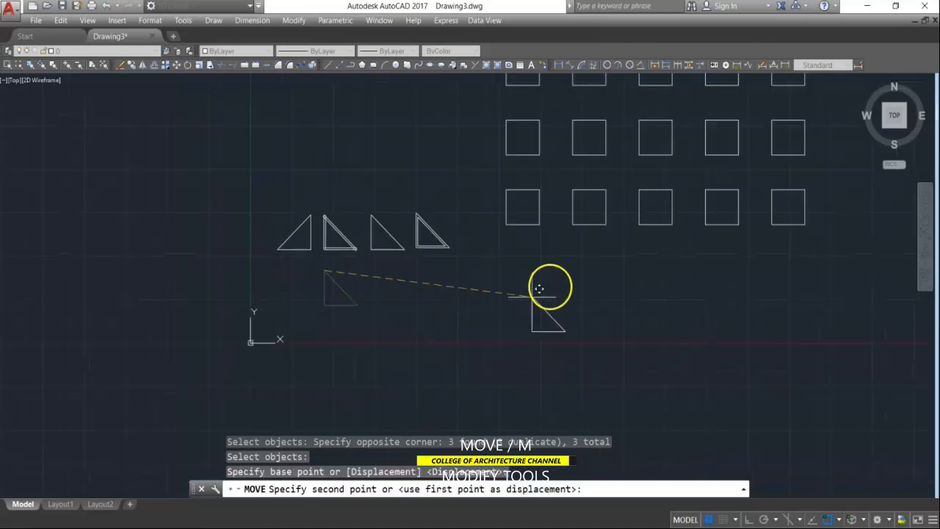
pyautogui.scroll(4, 547, 272)
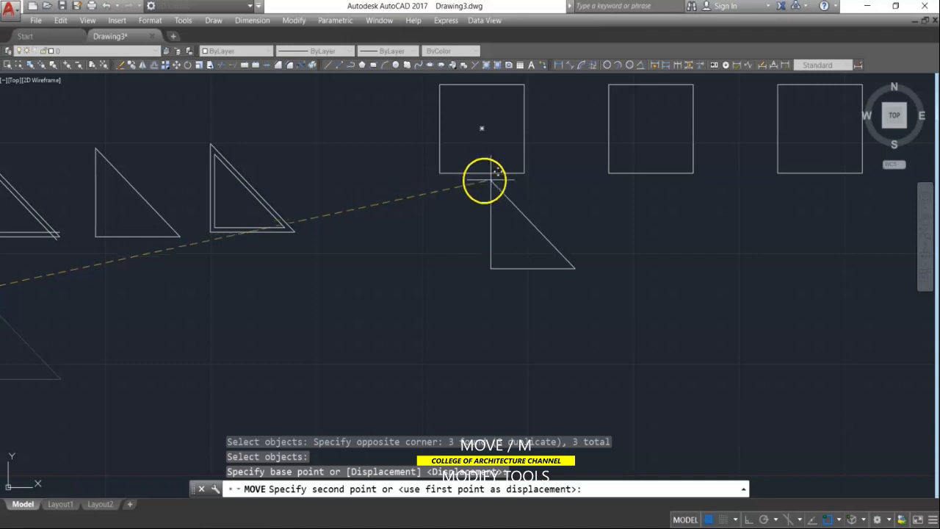
pyautogui.scroll(4, 484, 174)
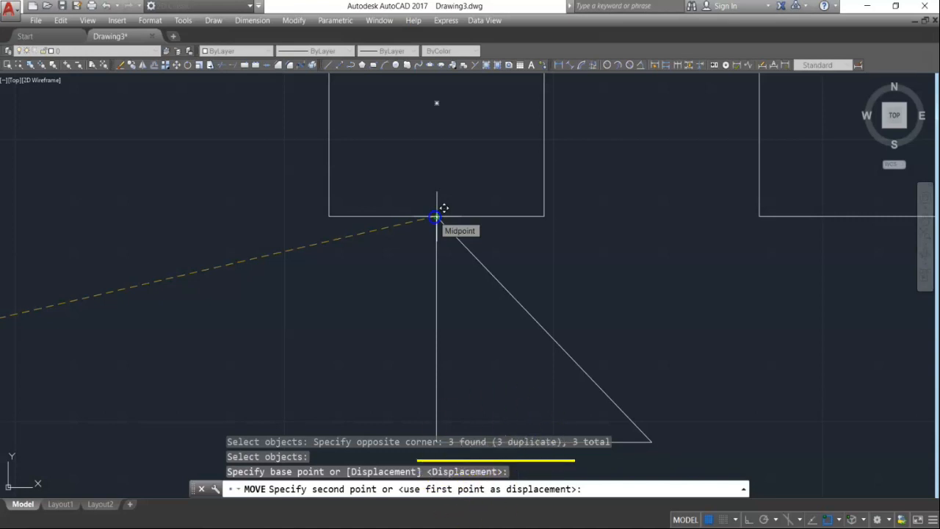
pyautogui.click(436, 216)
pyautogui.scroll(-4, 508, 194)
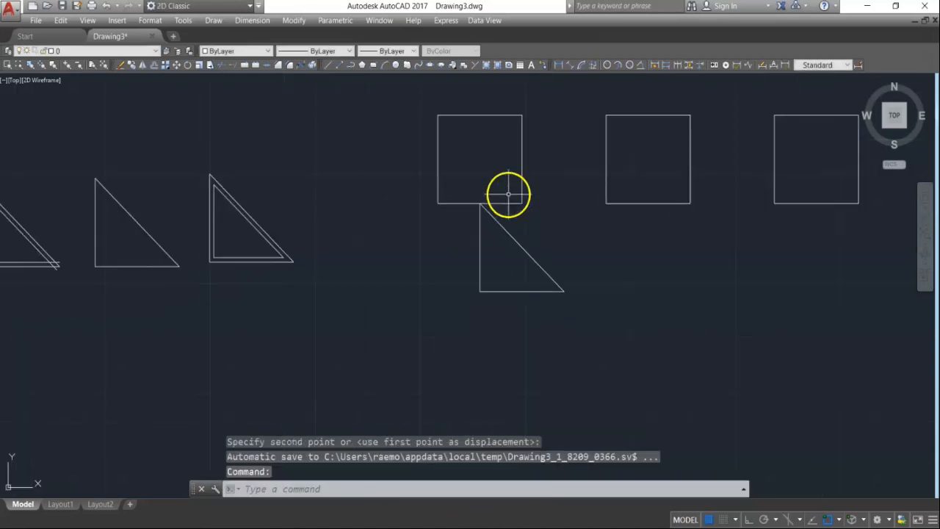
# Move the triangle from beneath the square by its lower-right corner into the empty area below the row of four triangles
pyautogui.scroll(-3, 419, 245)
pyautogui.moveTo(419, 246); pyautogui.dragTo(608, 210, button='middle')
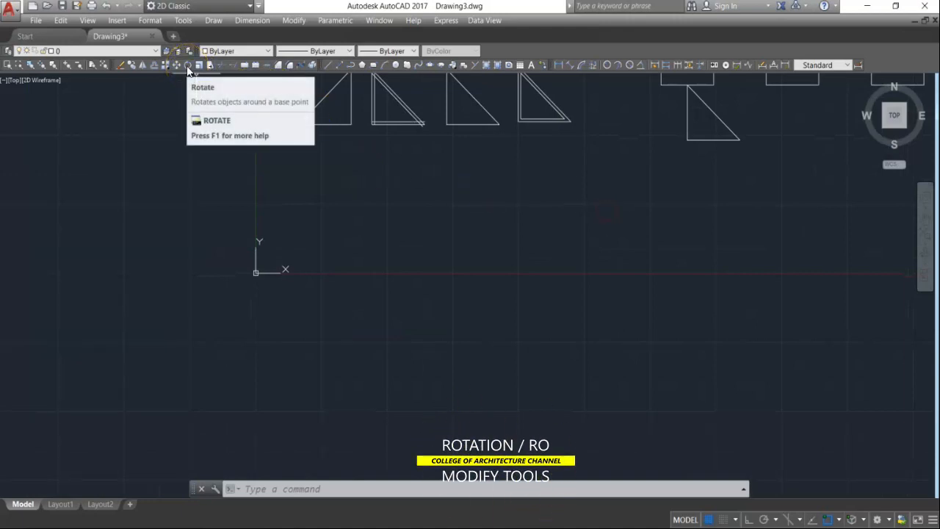
pyautogui.press('Escape')
pyautogui.press('Escape')
pyautogui.write('m')
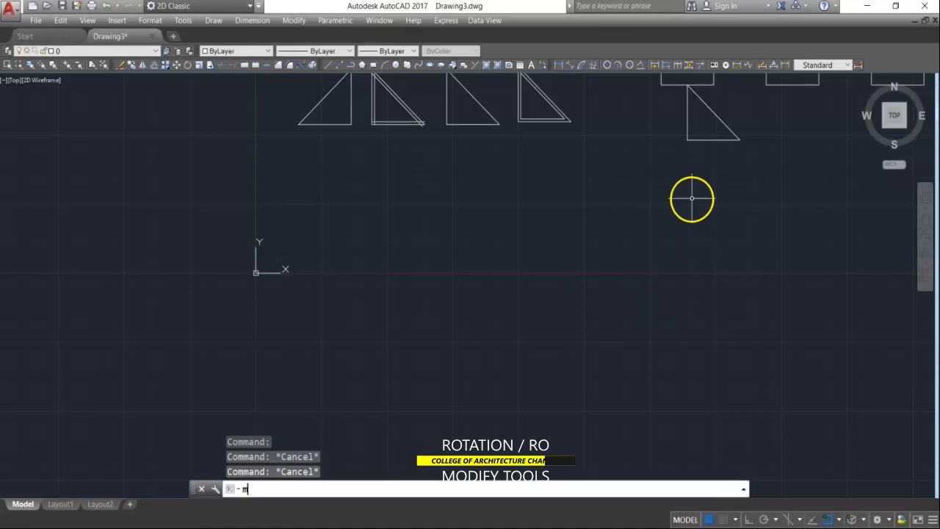
pyautogui.press('Return')
pyautogui.click(732, 115)
pyautogui.click(652, 171)
pyautogui.press('Return')
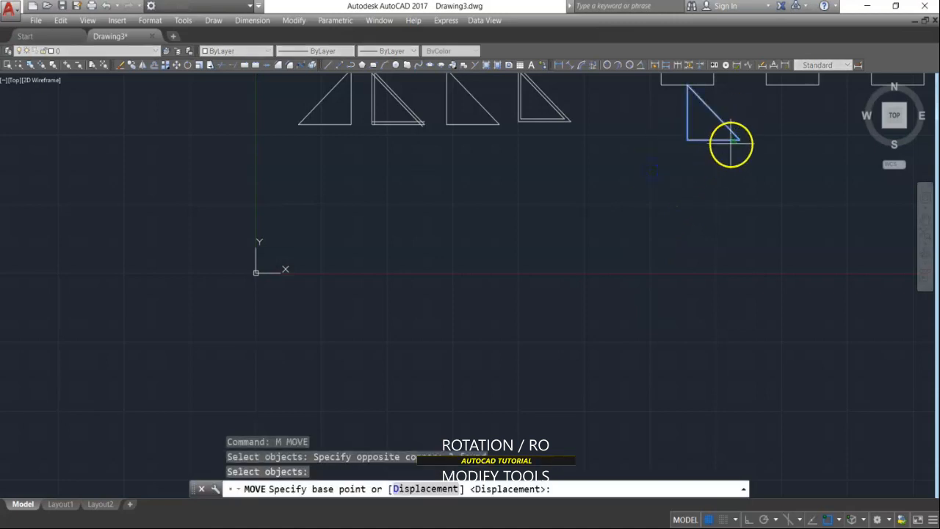
pyautogui.click(739, 139)
pyautogui.click(372, 314)
pyautogui.press('Escape')
pyautogui.press('Escape')
pyautogui.press('Escape')
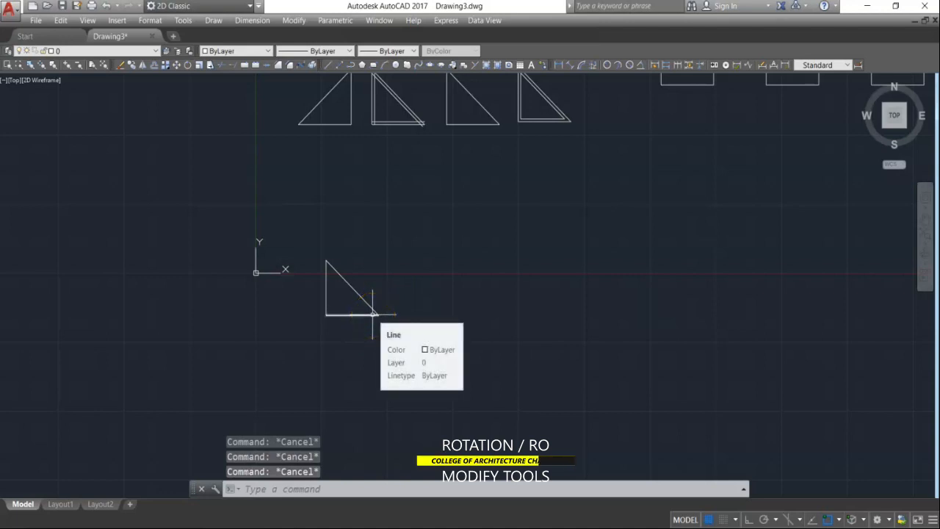
# Rotate the triangle 270° about its lower-right corner with polar tracking turned on
pyautogui.write('RO')
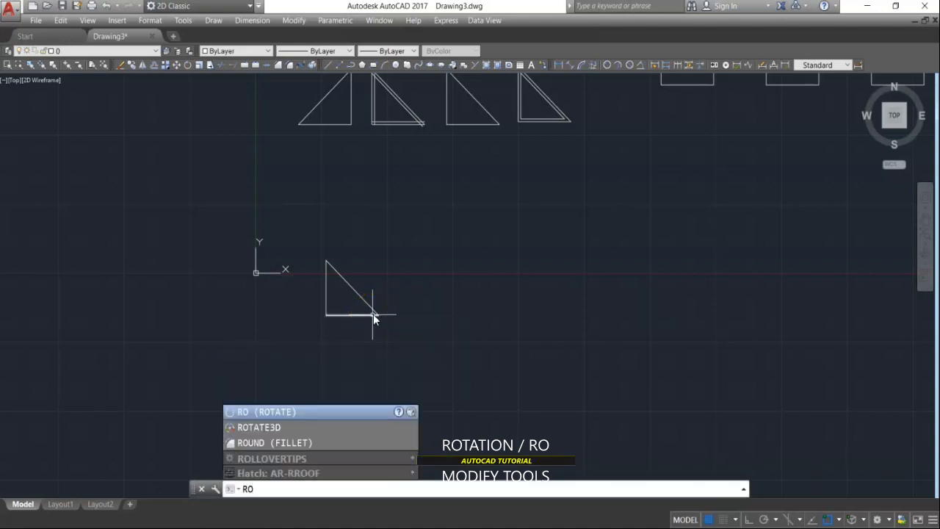
pyautogui.press('Return')
pyautogui.click(390, 253)
pyautogui.click(338, 328)
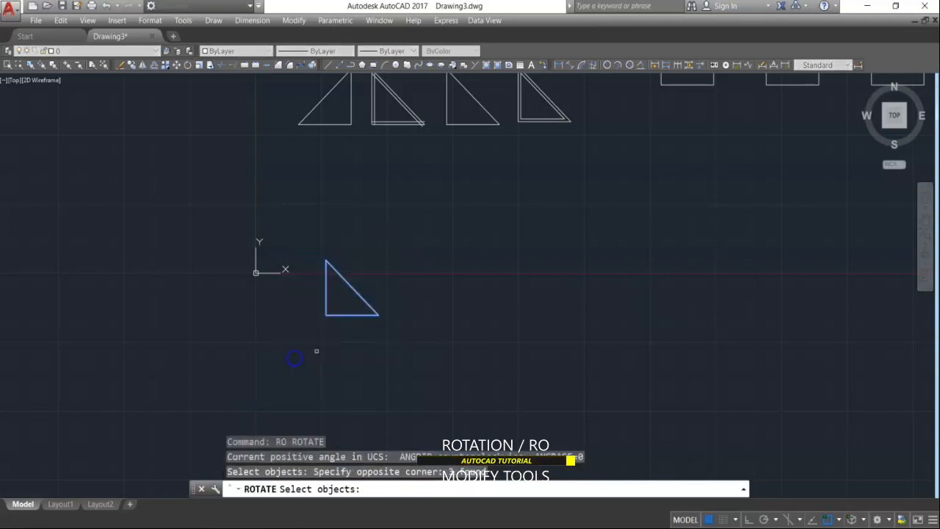
pyautogui.press('Return')
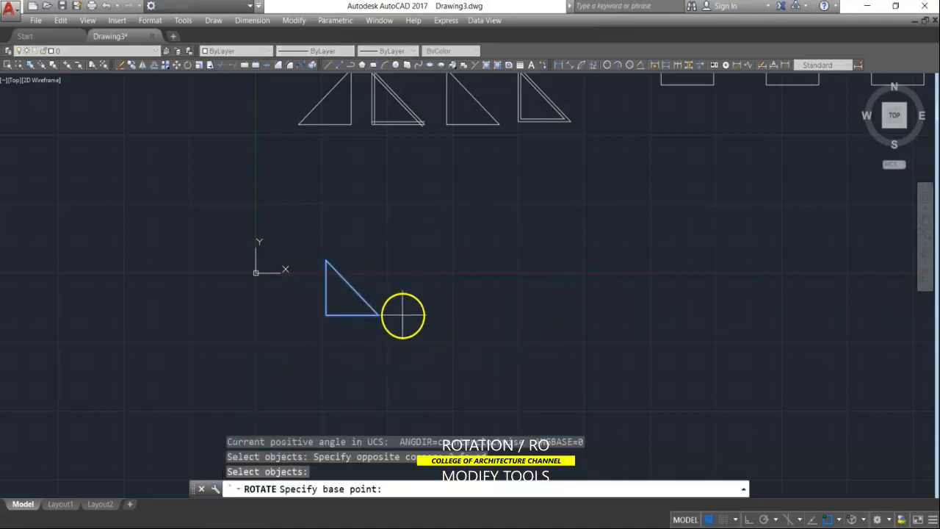
pyautogui.click(378, 315)
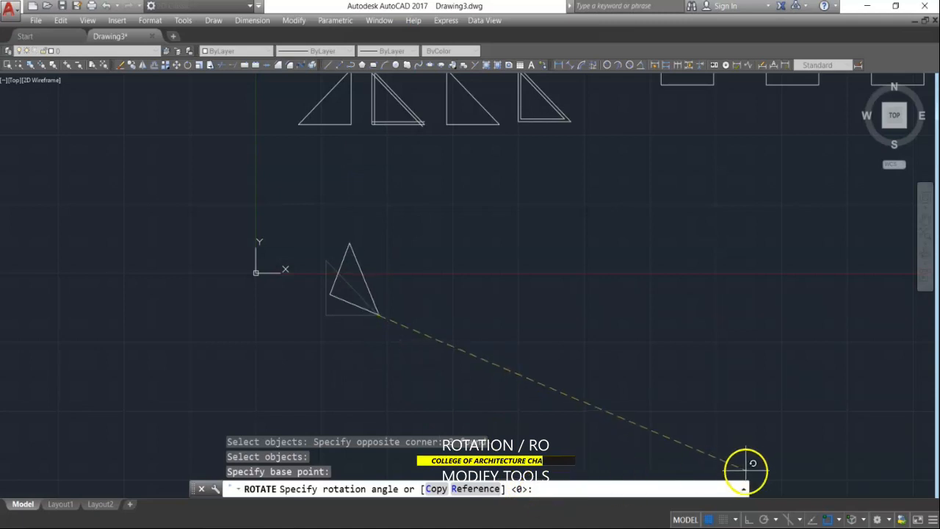
pyautogui.click(766, 520)
pyautogui.click(776, 520)
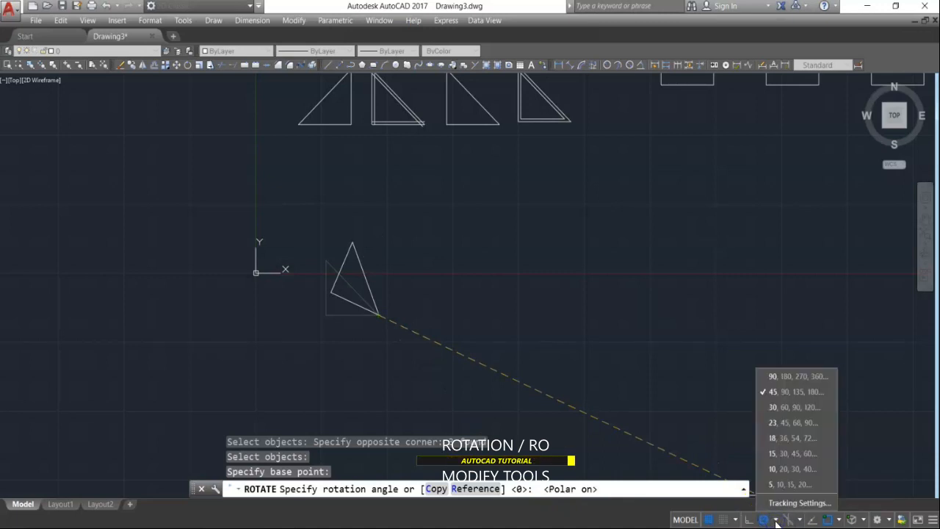
pyautogui.click(766, 520)
pyautogui.click(767, 519)
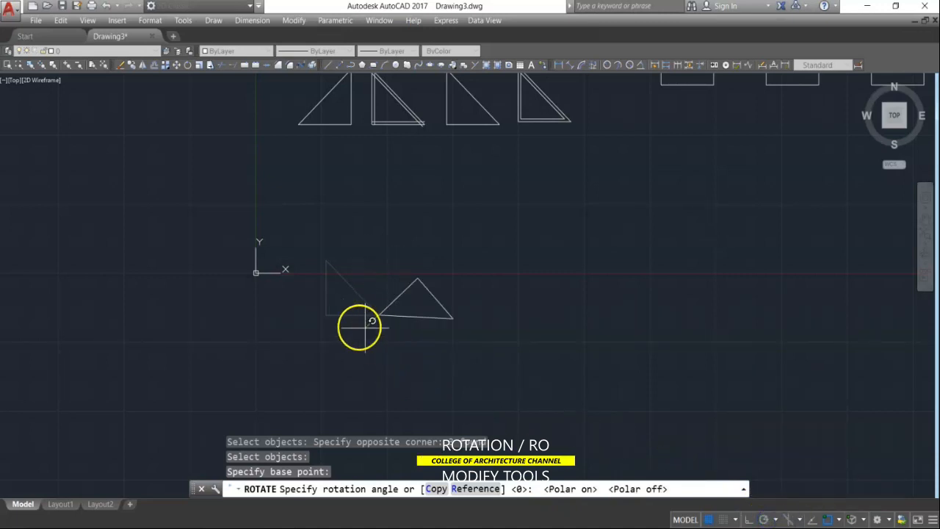
pyautogui.click(776, 520)
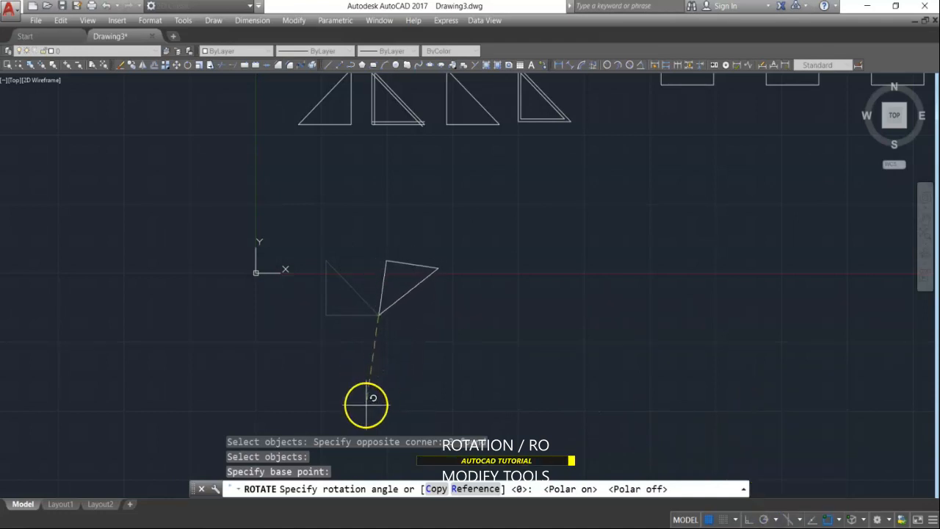
pyautogui.click(764, 519)
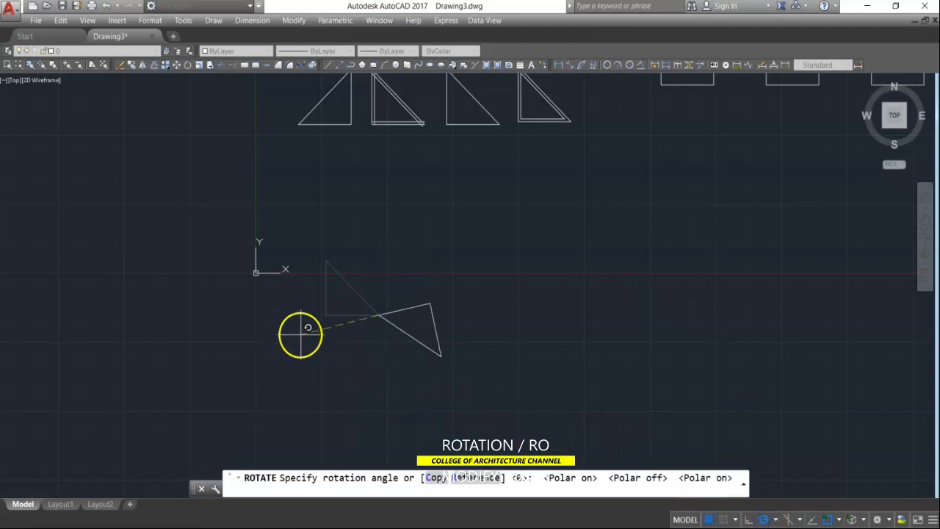
pyautogui.click(378, 376)
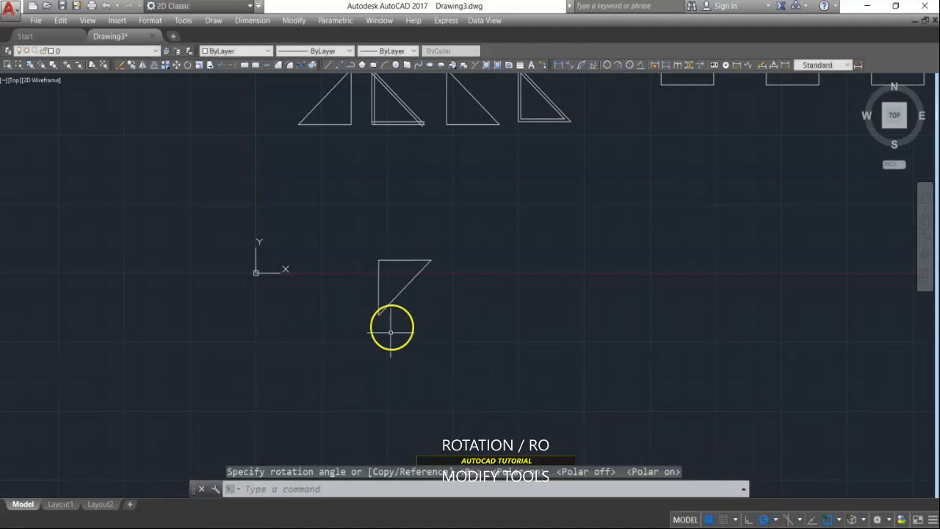
# Rotate the triangle another 270° about its bottom corner
pyautogui.write('ro')
pyautogui.press('Return')
pyautogui.click(448, 188)
pyautogui.click(296, 340)
pyautogui.press('Return')
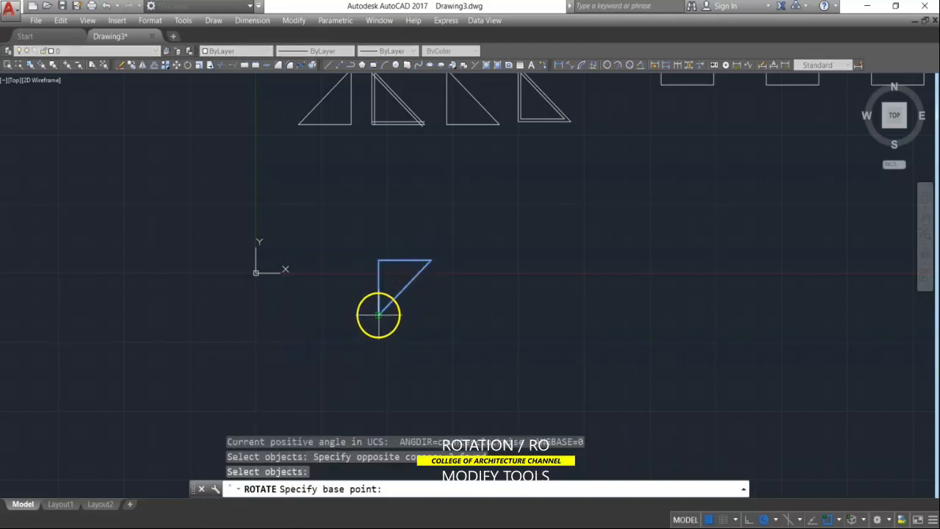
pyautogui.click(378, 315)
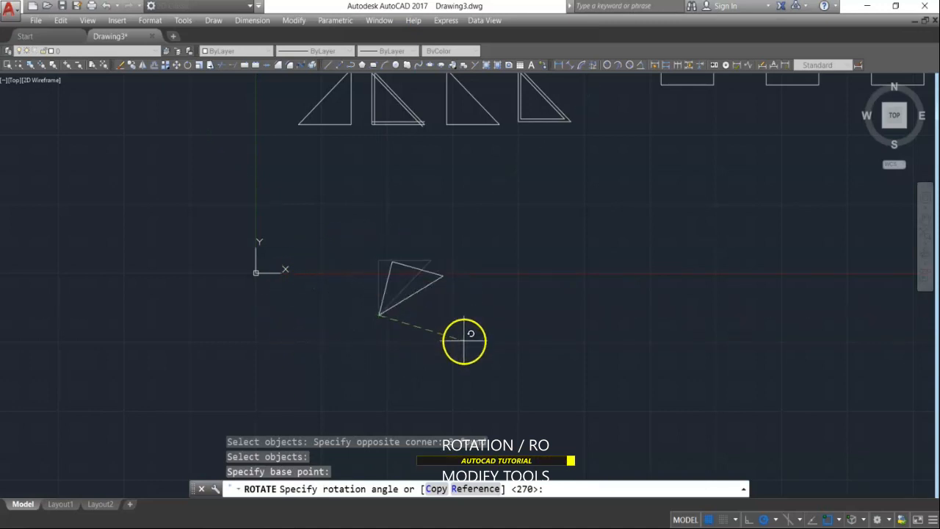
pyautogui.click(379, 396)
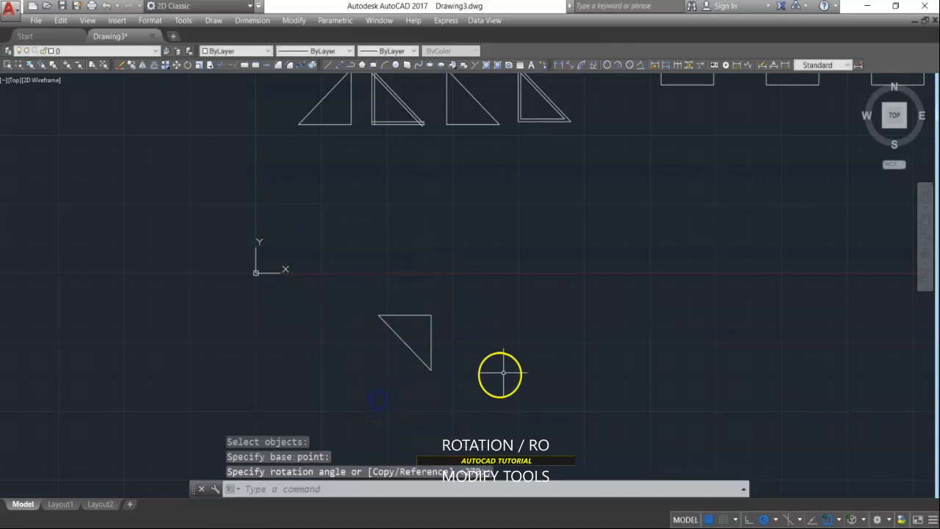
# Try to rotate the triangle about its upper-right corner at a 0° angle
pyautogui.press('Return')
pyautogui.click(450, 278)
pyautogui.click(304, 426)
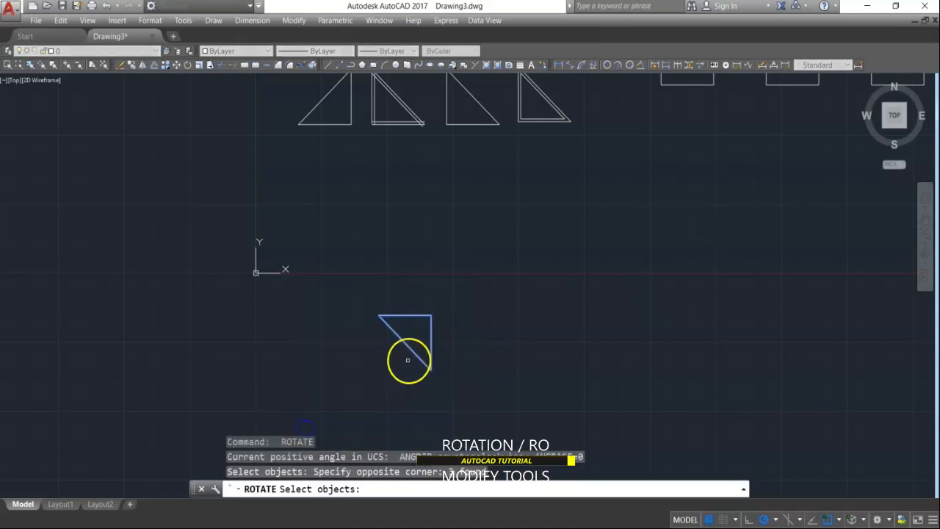
pyautogui.press('Return')
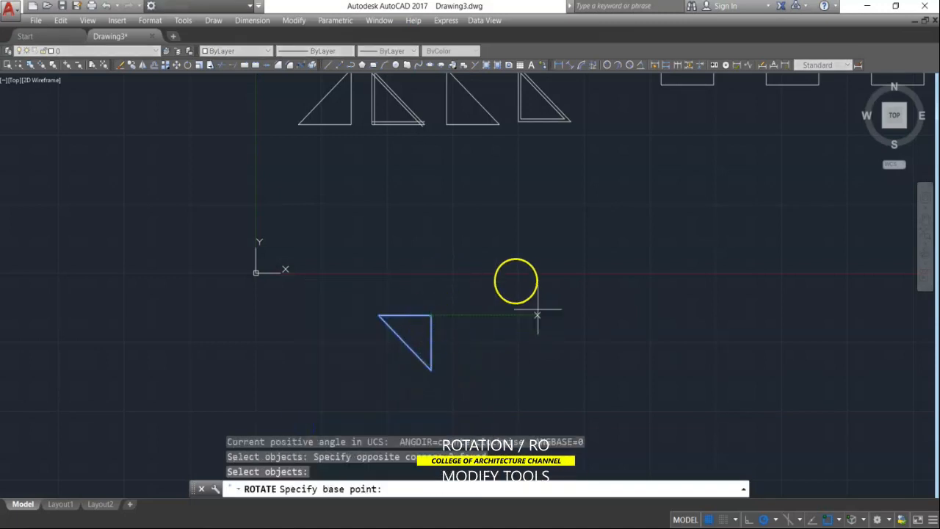
pyautogui.click(432, 314)
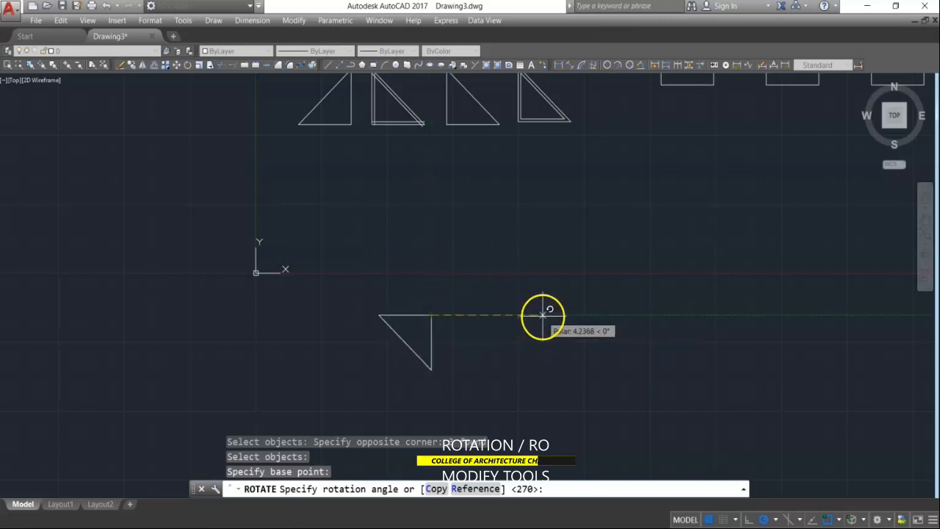
pyautogui.click(541, 321)
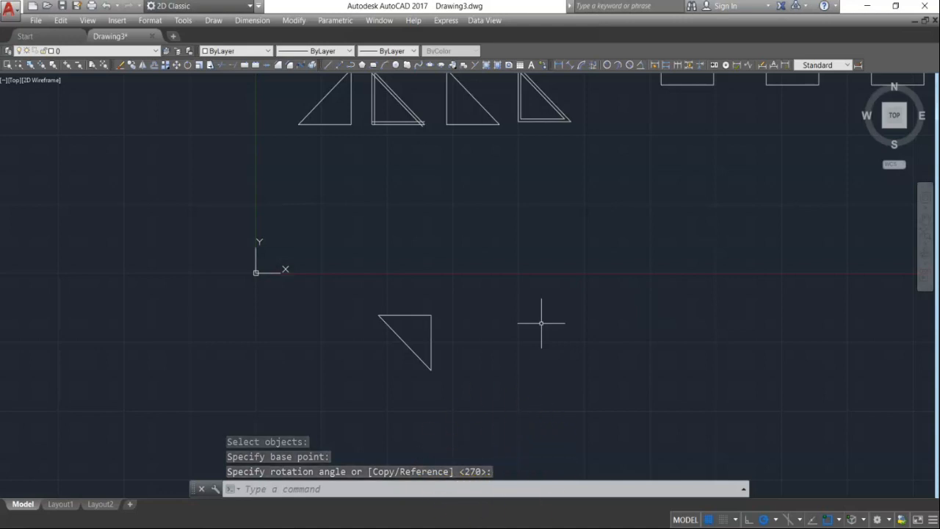
# Copy the rotated triangle twice horizontally to its right, forming a row of three triangles
pyautogui.click(383, 430)
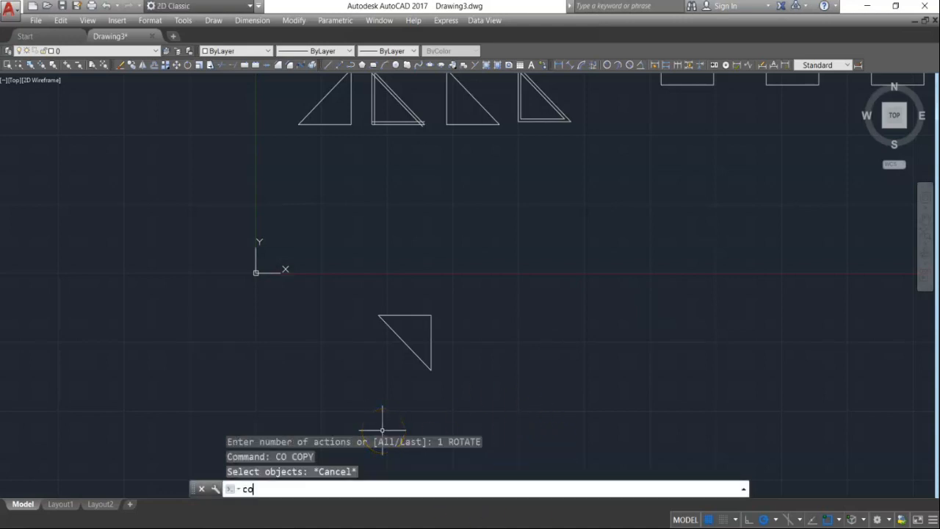
pyautogui.write('co')
pyautogui.press('Return')
pyautogui.click(446, 309)
pyautogui.click(360, 389)
pyautogui.press('Return')
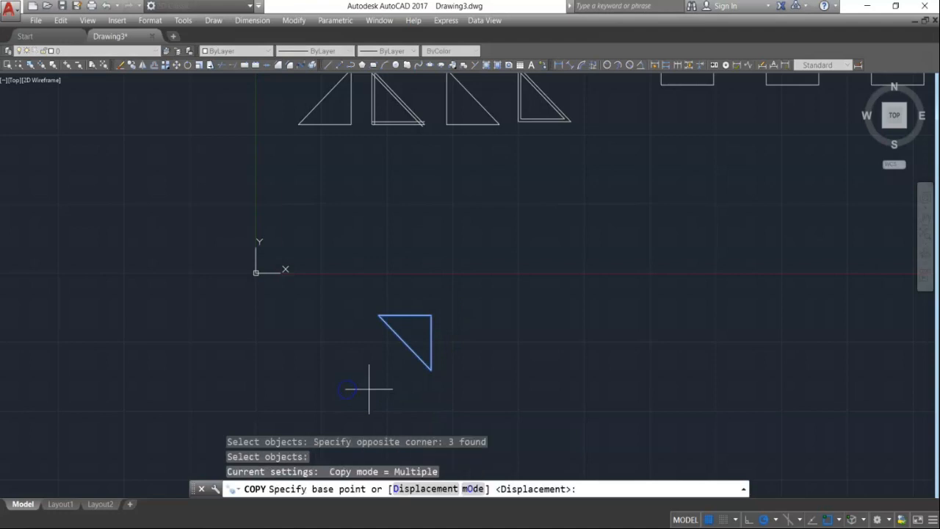
pyautogui.click(380, 390)
pyautogui.click(478, 389)
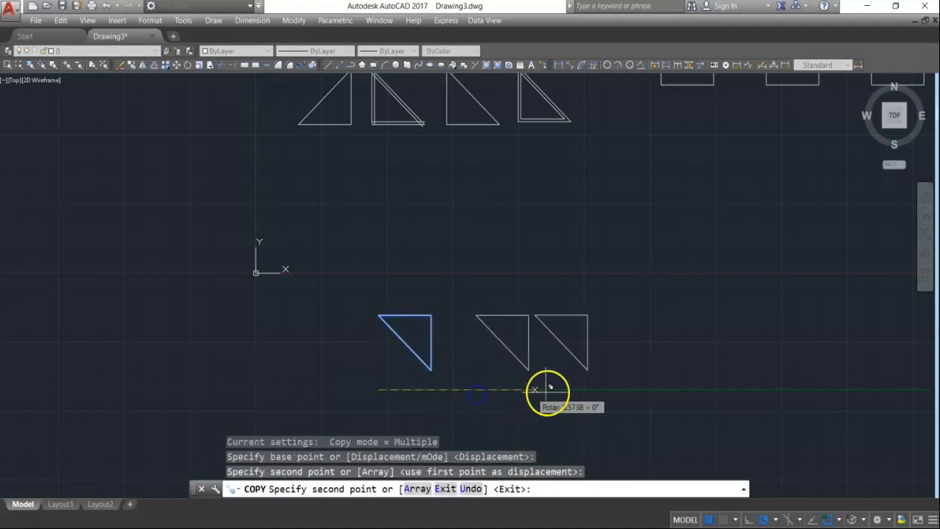
pyautogui.click(562, 389)
pyautogui.press('Escape')
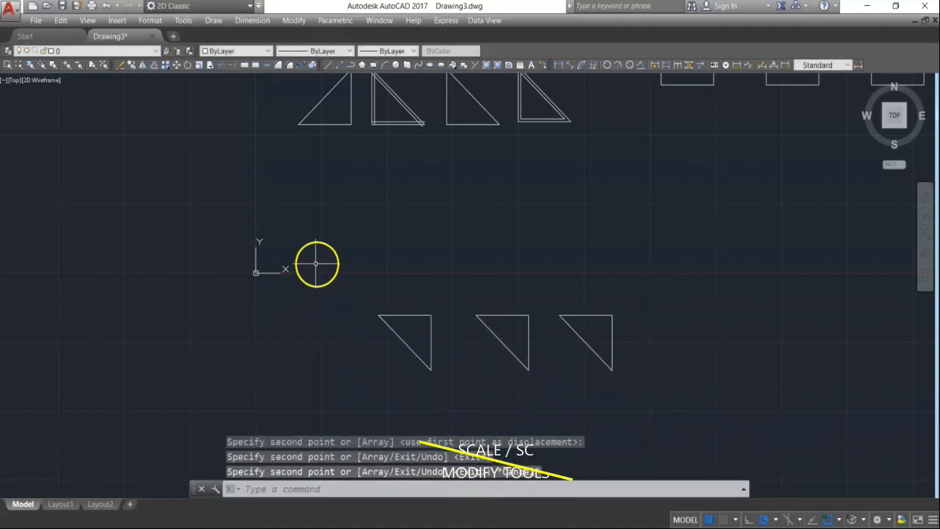
pyautogui.press('Escape')
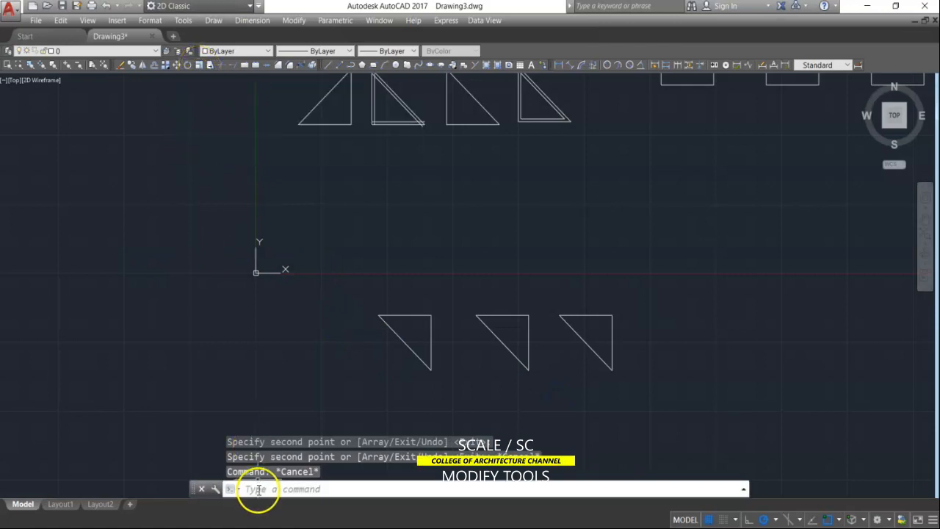
# Scale the middle triangle by a factor of .5 about its lower-right corner
pyautogui.click(281, 490)
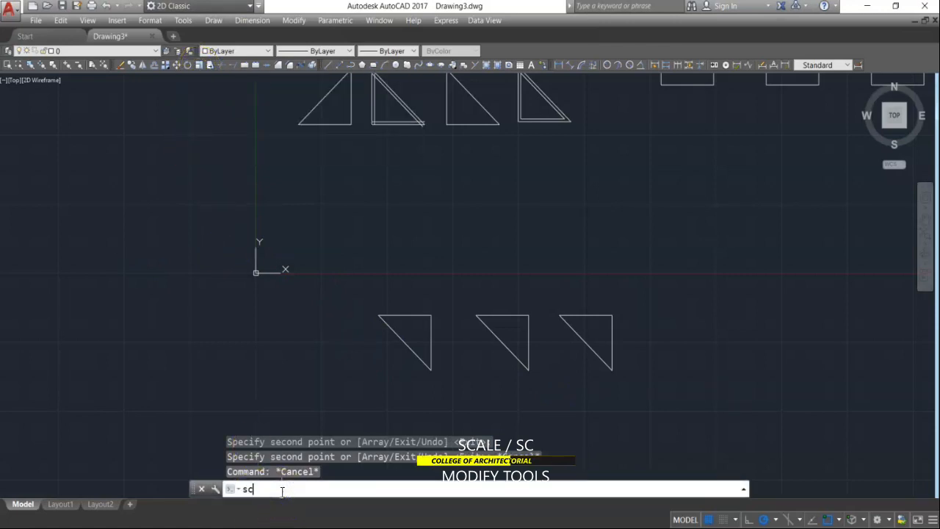
pyautogui.write('sc')
pyautogui.press('Return')
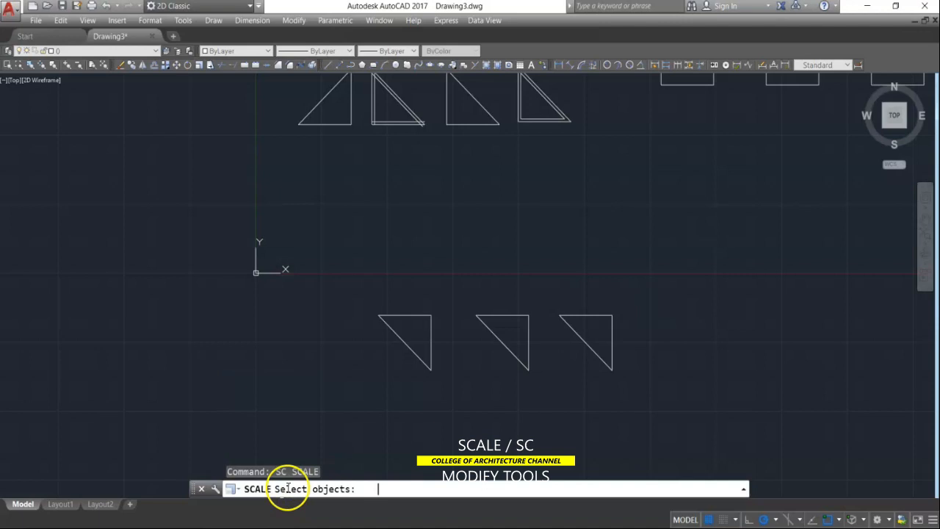
pyautogui.click(532, 296)
pyautogui.click(462, 382)
pyautogui.press('Return')
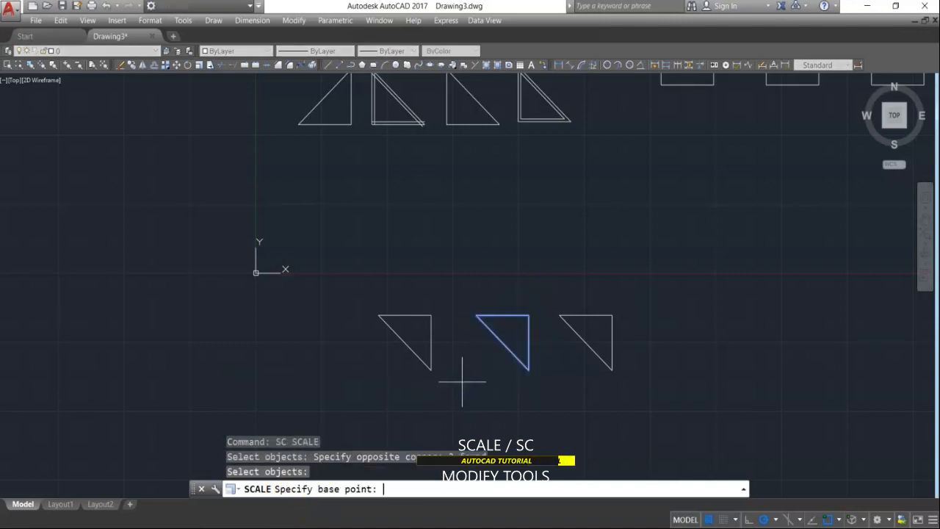
pyautogui.click(529, 370)
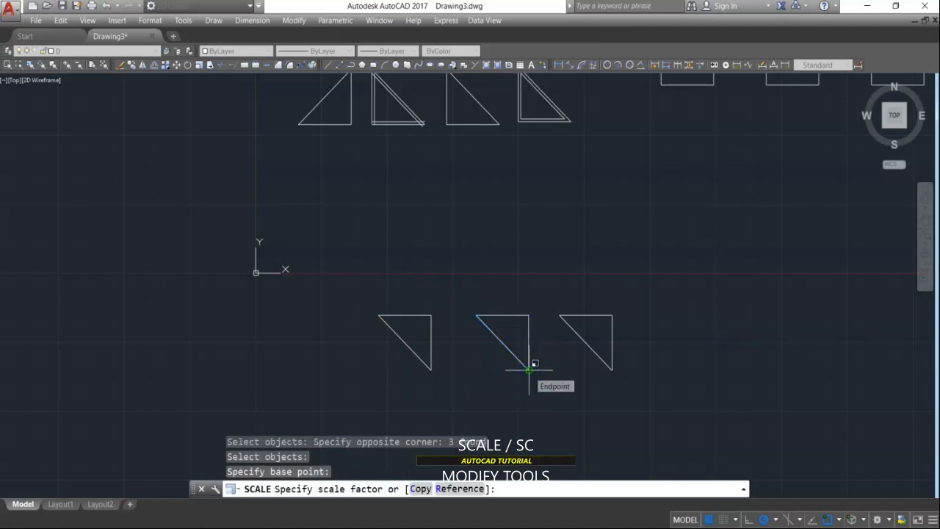
pyautogui.write('.5')
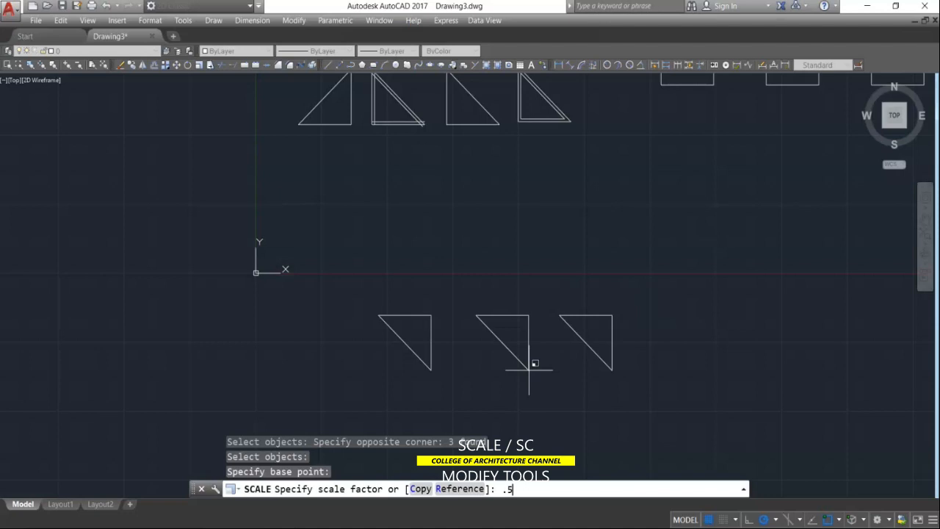
pyautogui.press('Return')
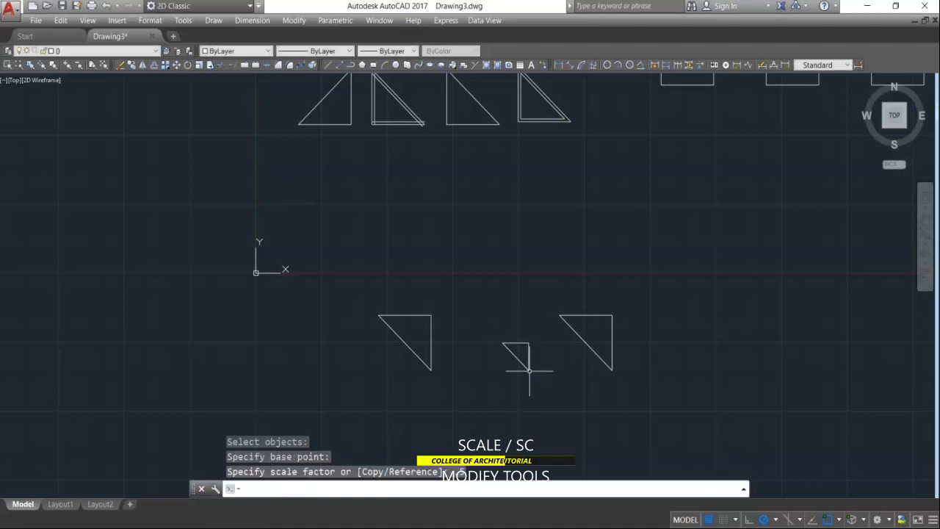
# Scale the rightmost triangle of the lower row by a factor of 2 about its lower-right corner
pyautogui.rightClick(595, 352)
pyautogui.click(693, 253)
pyautogui.click(578, 408)
pyautogui.rightClick(608, 381)
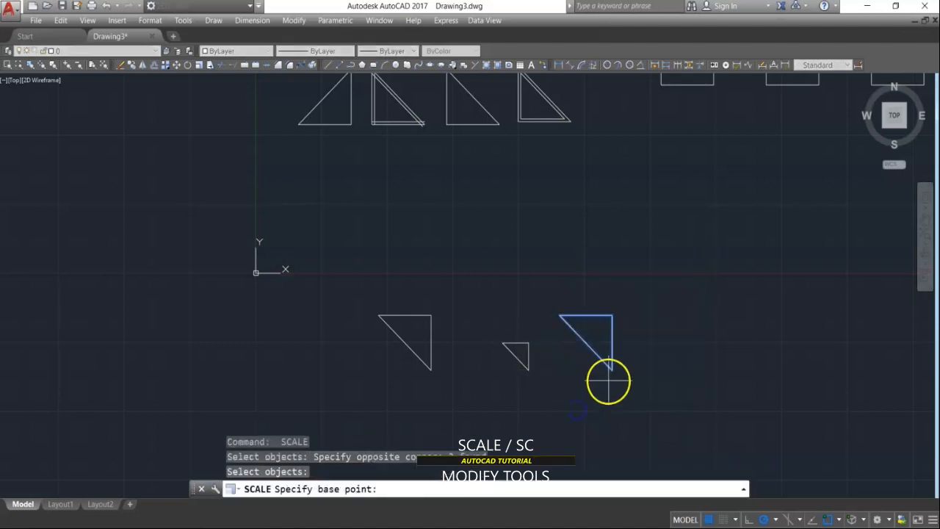
pyautogui.click(613, 369)
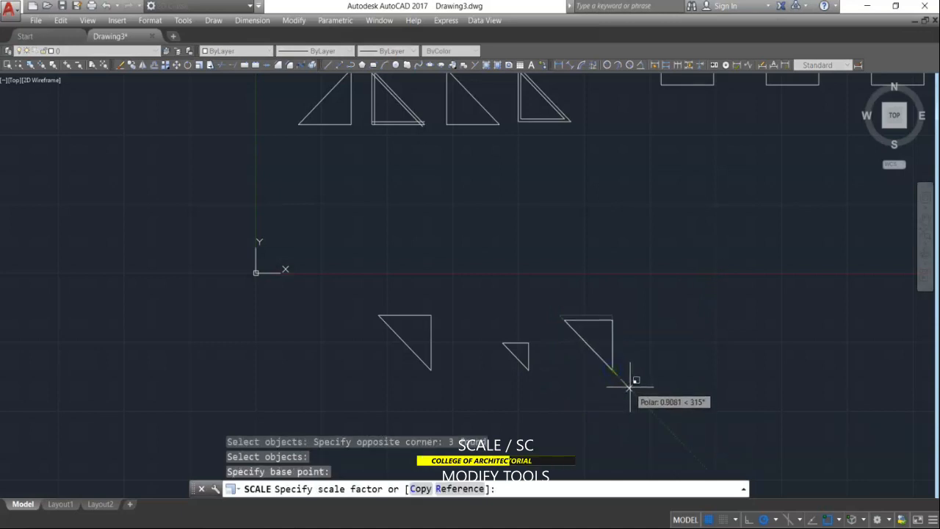
pyautogui.write('2')
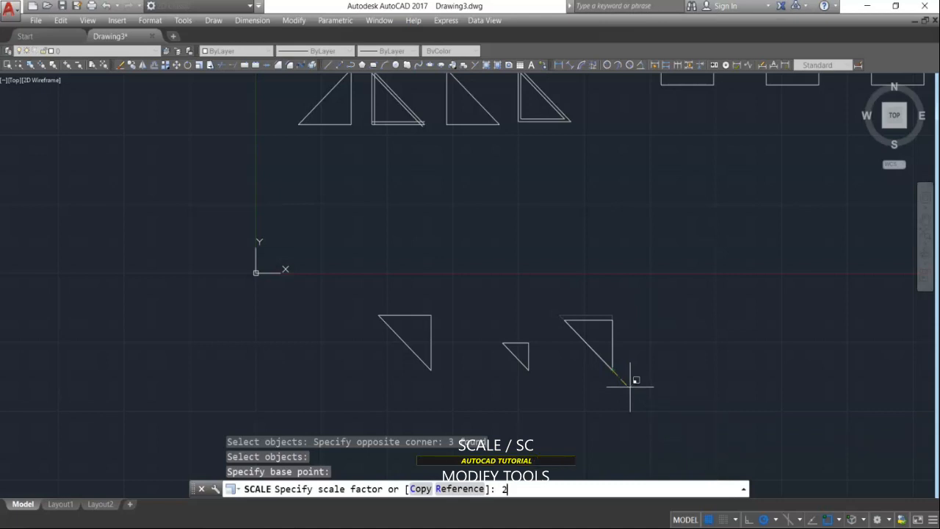
pyautogui.press('Return')
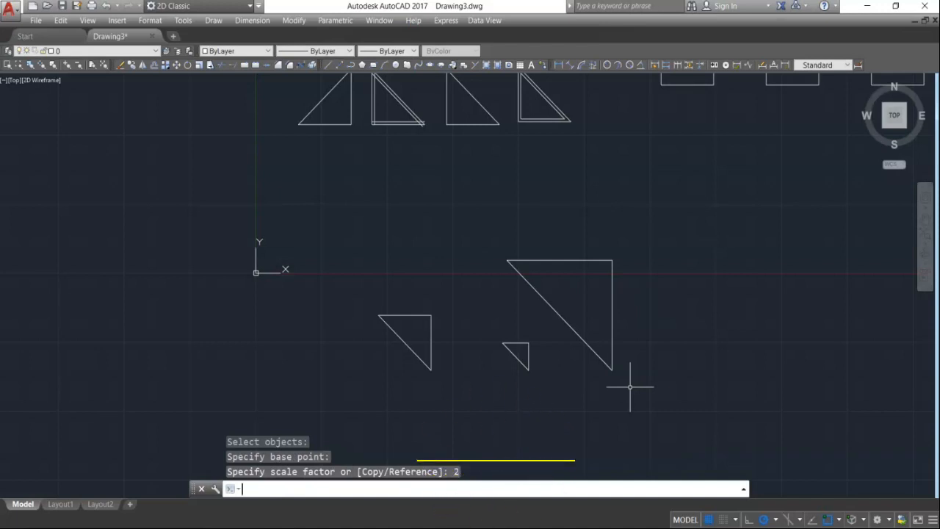
pyautogui.press('Escape')
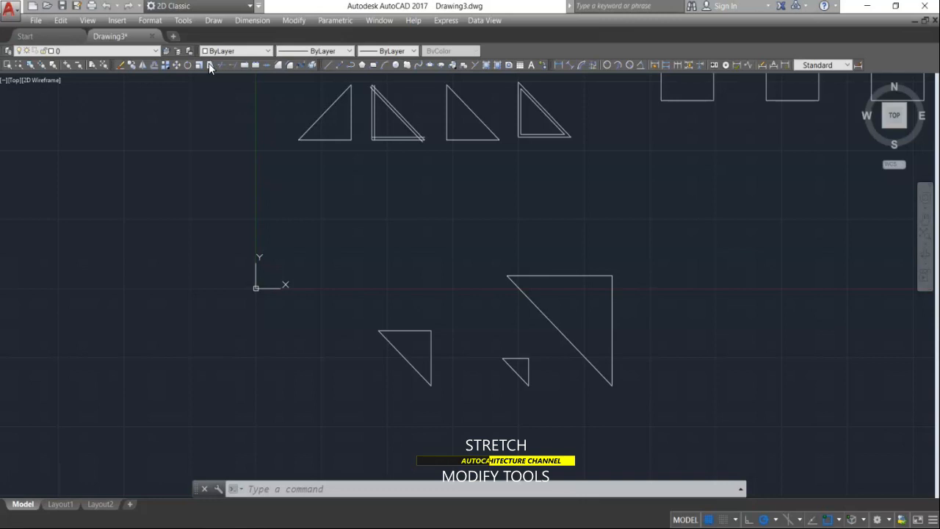
# Try to stretch only the left end of the large triangle's top edge about 3 units to the left, and undo it
pyautogui.click(550, 274)
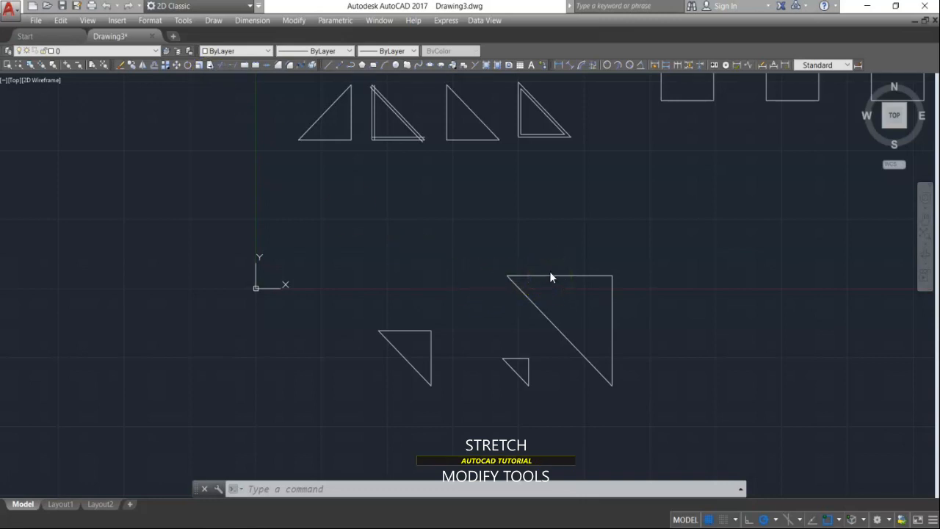
pyautogui.click(537, 276)
pyautogui.click(507, 275)
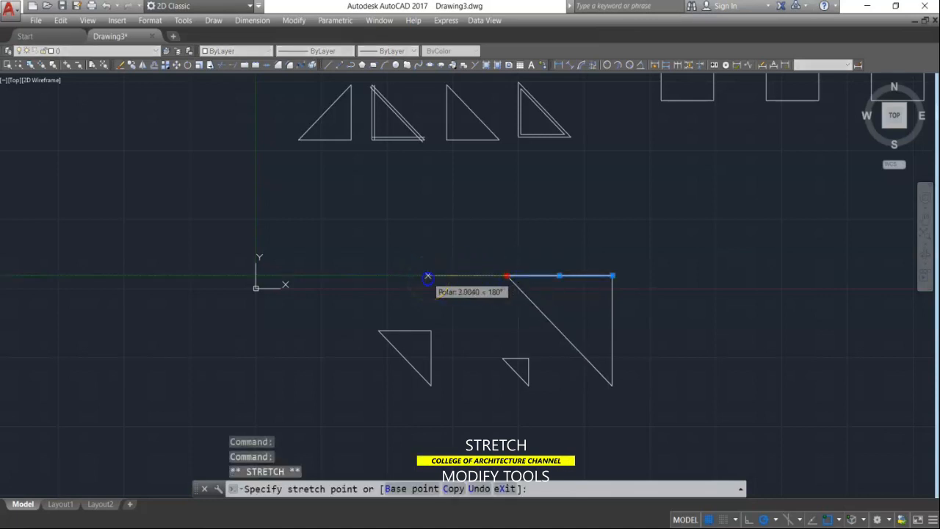
pyautogui.click(427, 276)
pyautogui.press('Escape')
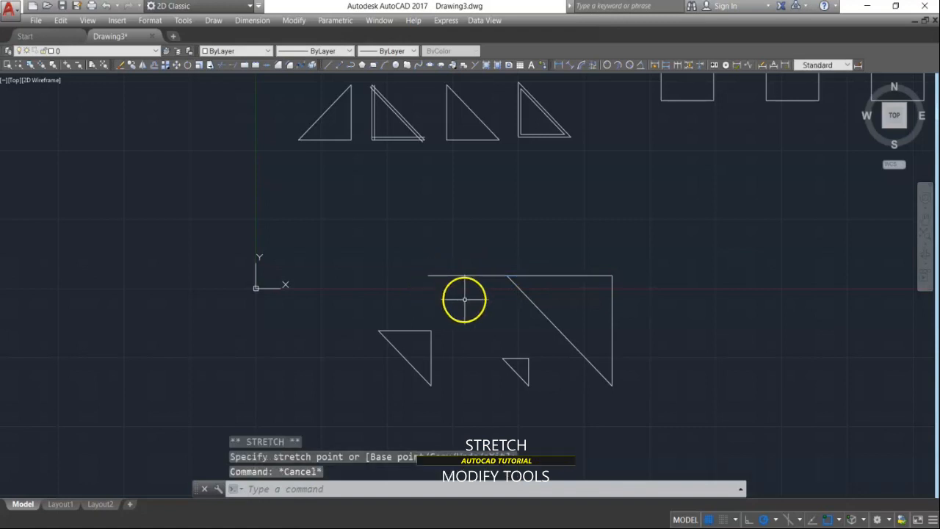
pyautogui.hotkey('ctrl', 'z')
# Stretch the large triangle's upper-left corner horizontally to the left, moving the top and diagonal edges together
pyautogui.click(533, 252)
pyautogui.click(503, 276)
pyautogui.click(506, 277)
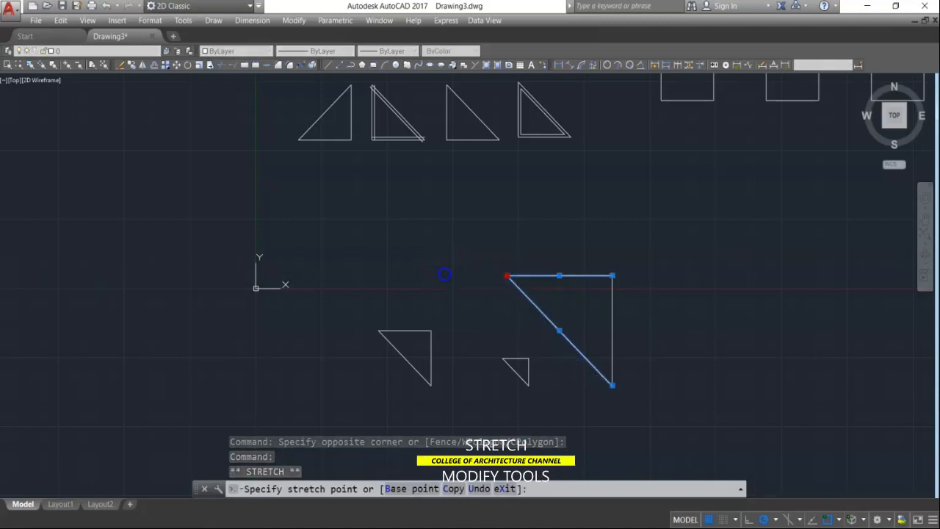
pyautogui.click(445, 276)
pyautogui.press('Escape')
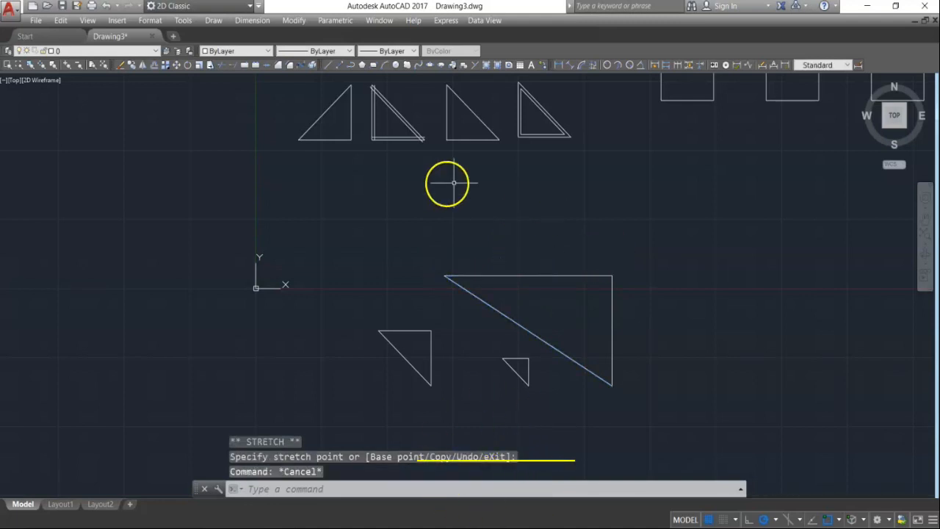
# Draw a horizontal line in the empty area to the right of the large triangle
pyautogui.scroll(-1, 451, 182)
pyautogui.scroll(1, 625, 219)
pyautogui.press('Escape')
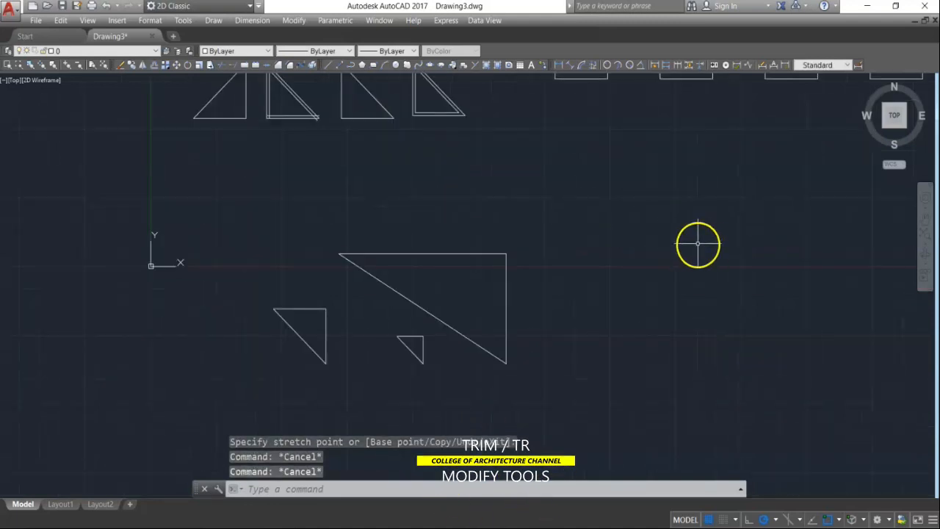
pyautogui.write('l')
pyautogui.press('Return')
pyautogui.click(609, 197)
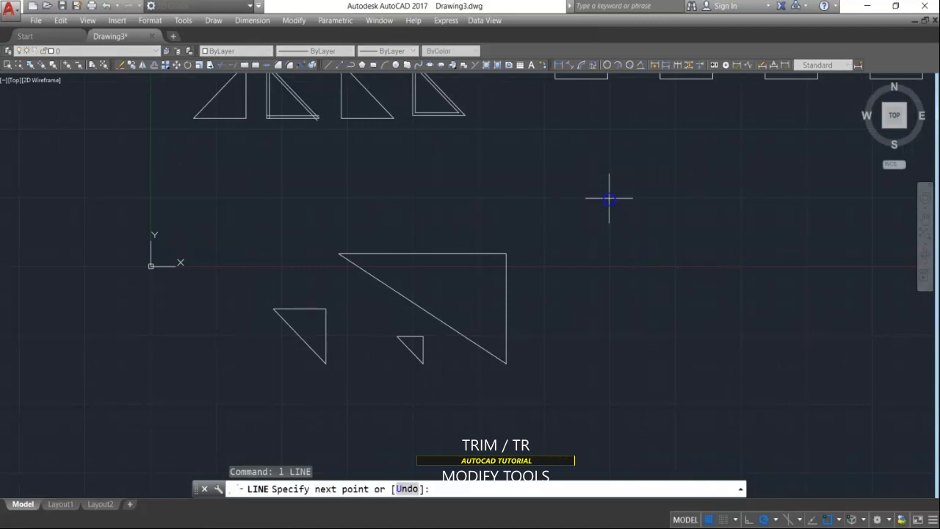
pyautogui.click(736, 196)
pyautogui.press('Escape')
# Copy the horizontal line three times downward at roughly even spacing, forming a stack of four parallel lines
pyautogui.write('c')
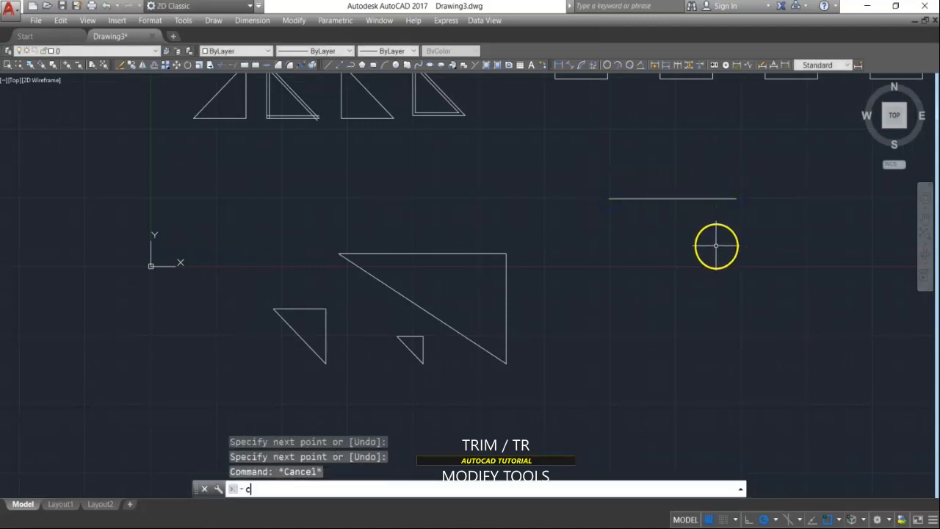
pyautogui.write('o')
pyautogui.press('Return')
pyautogui.click(701, 190)
pyautogui.click(688, 216)
pyautogui.press('Return')
pyautogui.click(666, 217)
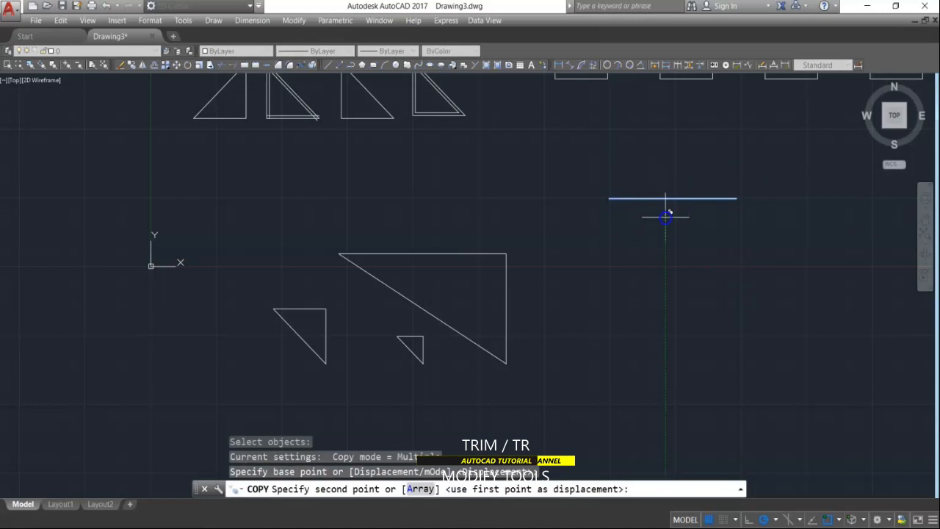
pyautogui.click(667, 233)
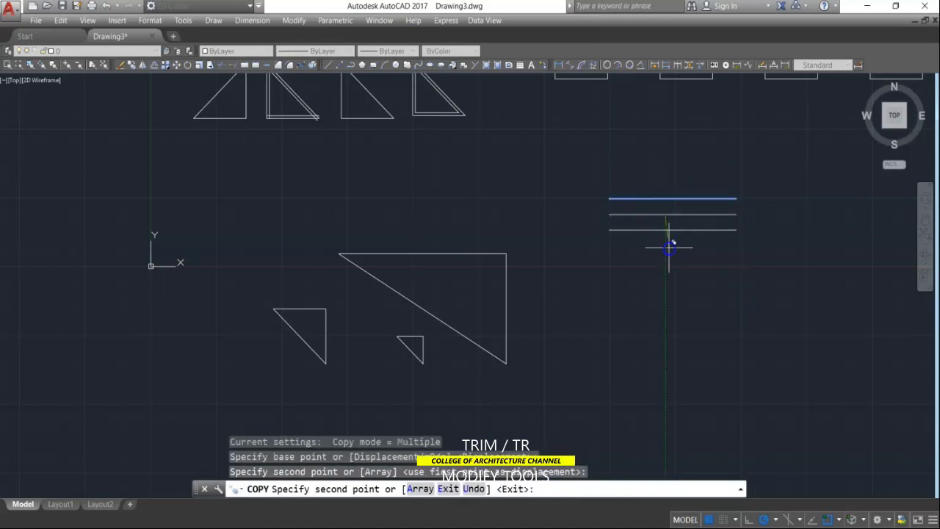
pyautogui.click(670, 247)
pyautogui.click(665, 261)
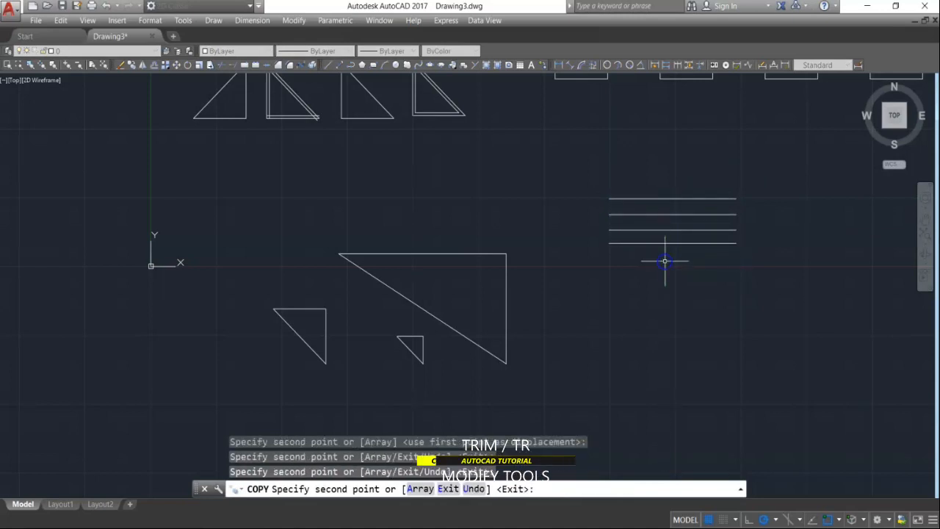
pyautogui.press('Escape')
# Draw a vertical line crossing all four horizontal lines near their right ends, extending beyond the stack above and below
pyautogui.write('l')
pyautogui.press('Return')
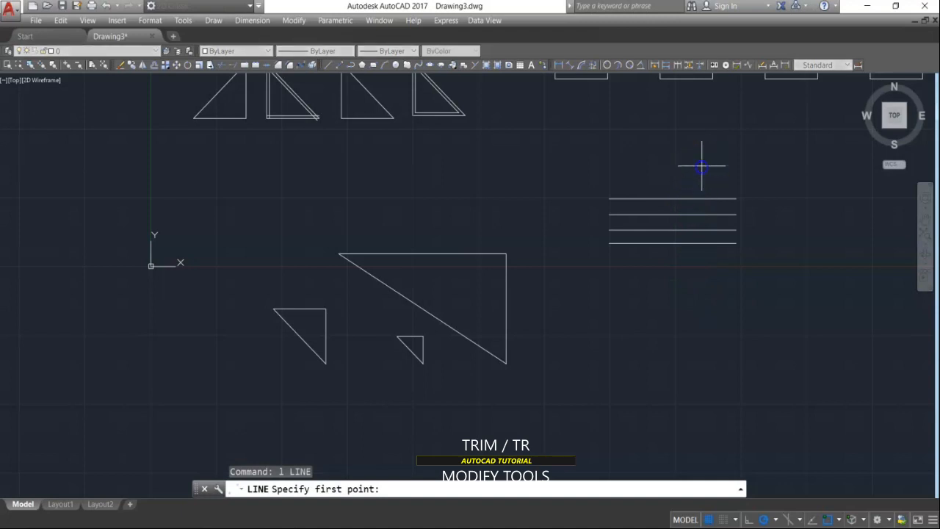
pyautogui.click(702, 166)
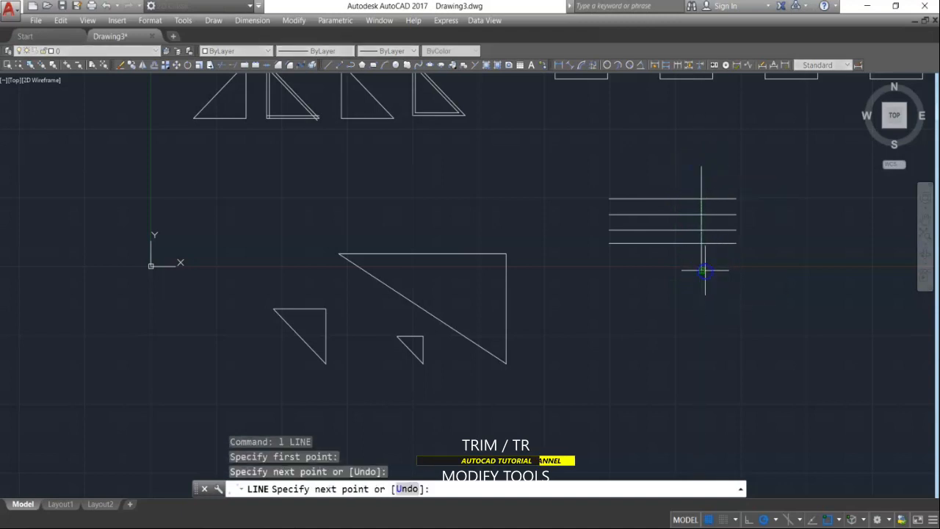
pyautogui.click(702, 271)
pyautogui.press('Escape')
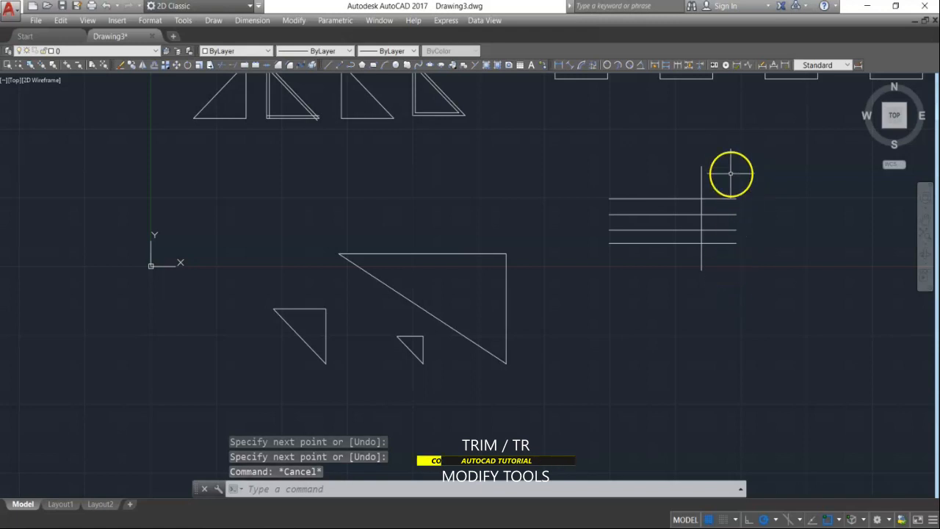
pyautogui.press('Escape')
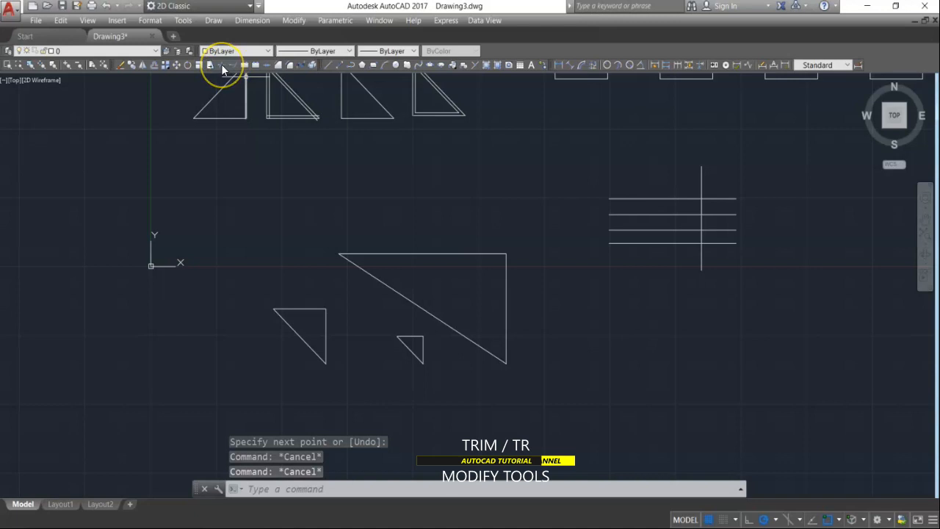
pyautogui.press('Escape')
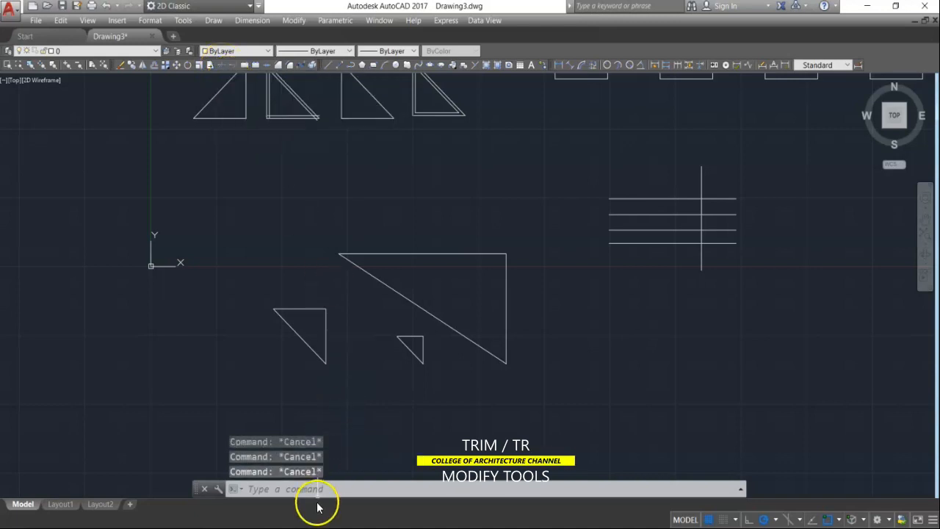
# Trim the four horizontal lines on the right side of the vertical line, using the vertical line as the cutting edge
pyautogui.write('TR')
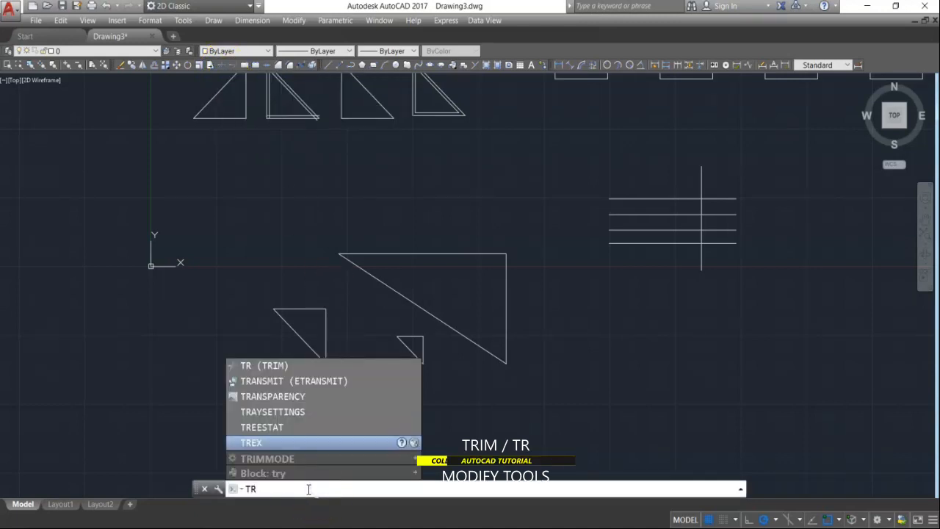
pyautogui.press('Return')
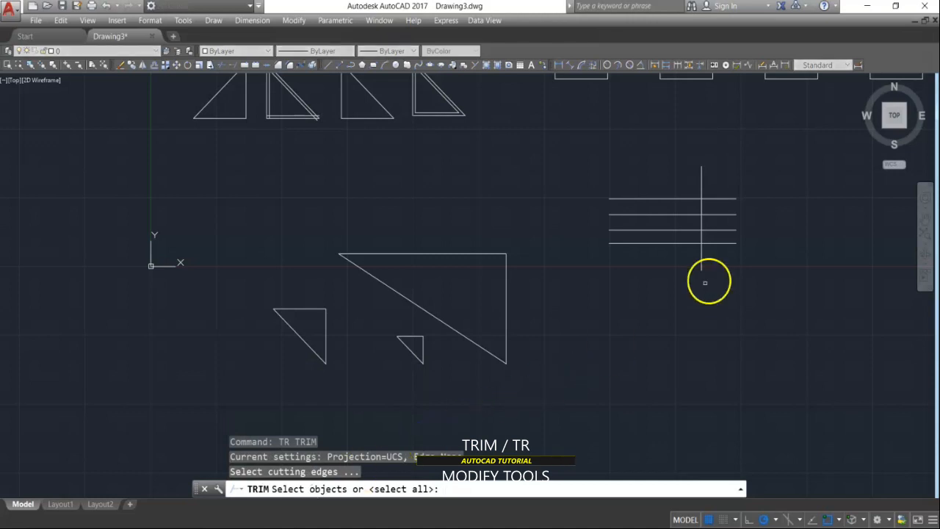
pyautogui.click(725, 177)
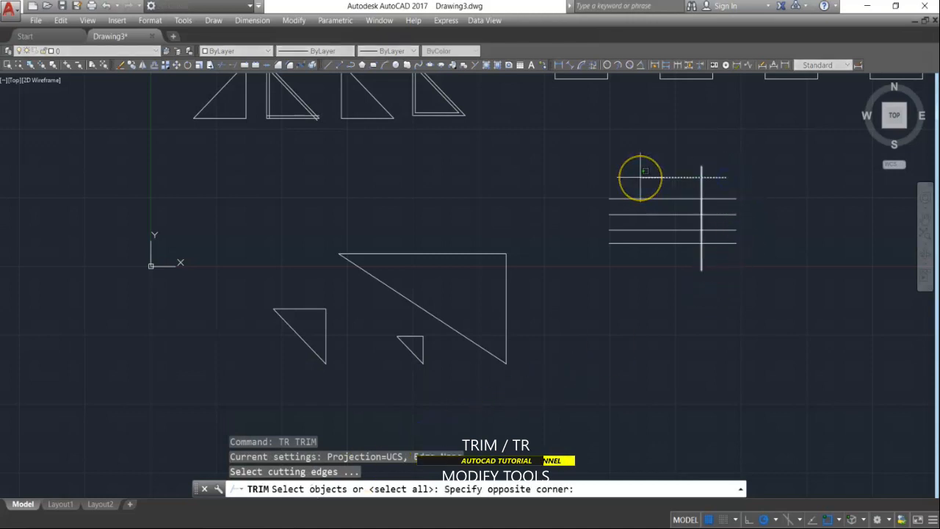
pyautogui.click(643, 171)
pyautogui.rightClick(757, 190)
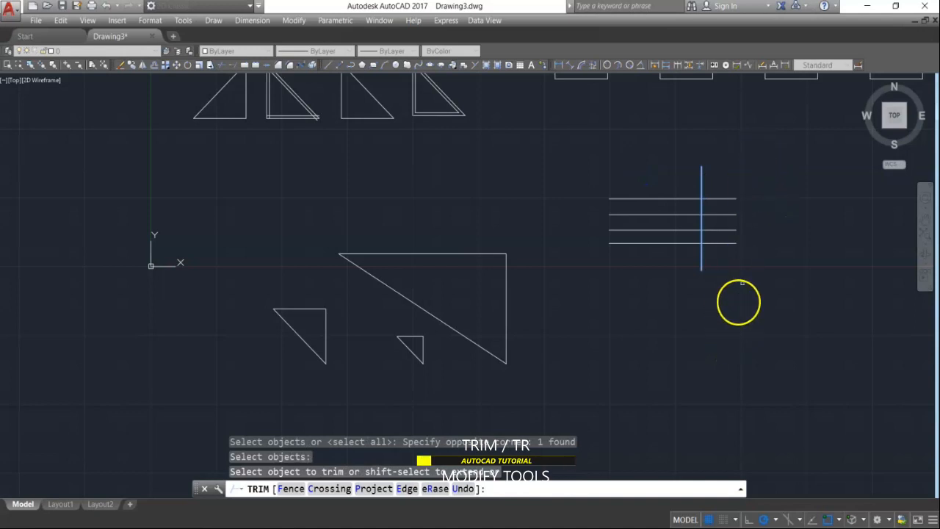
pyautogui.click(756, 170)
pyautogui.click(733, 299)
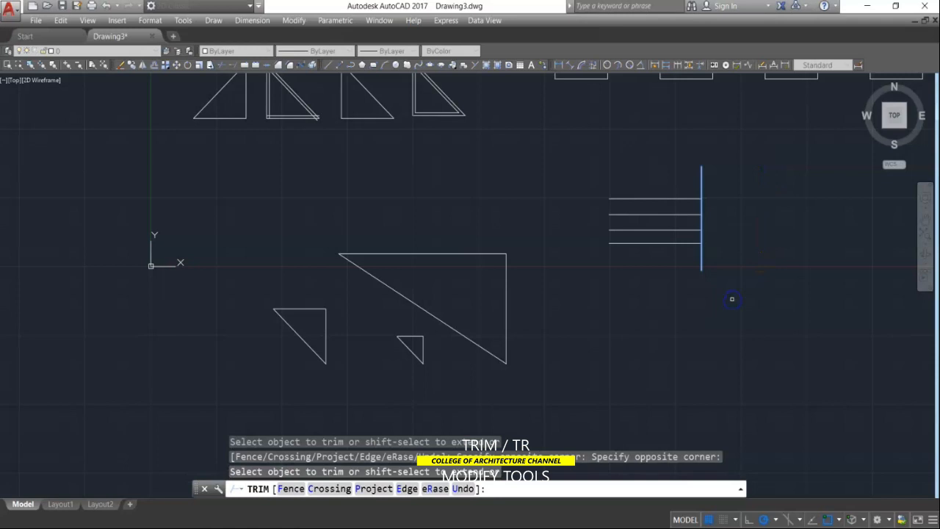
pyautogui.press('Return')
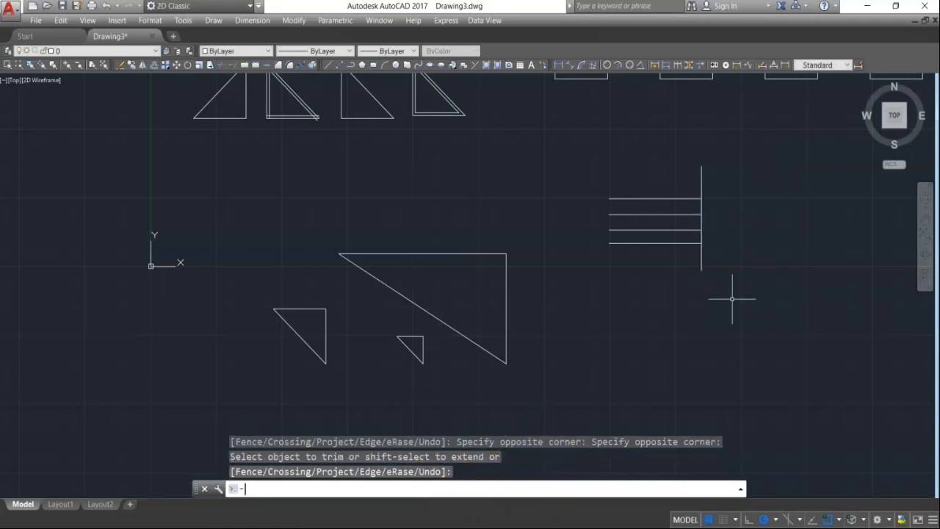
# Move the vertical line horizontally about 1.6 units to the right, away from the ends of the four horizontal lines
pyautogui.write('m')
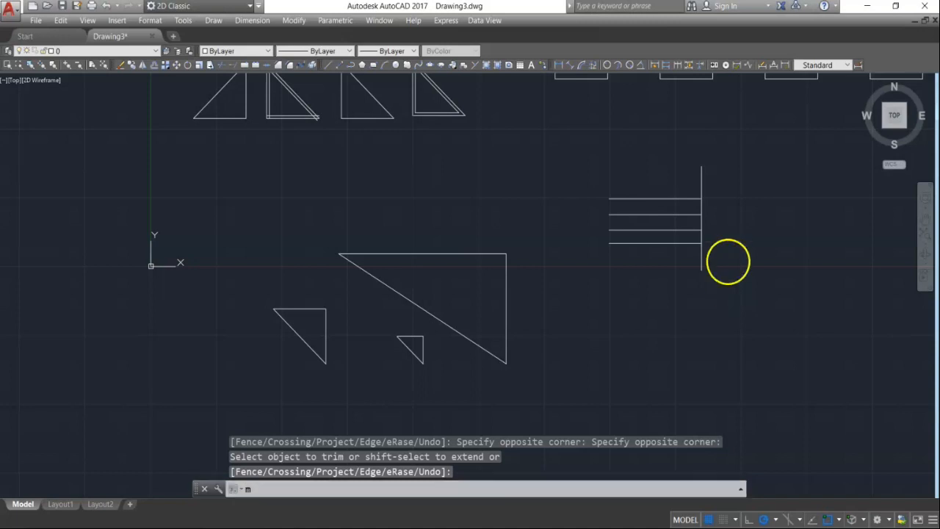
pyautogui.press('Return')
pyautogui.click(721, 185)
pyautogui.click(669, 186)
pyautogui.press('Return')
pyautogui.click(728, 180)
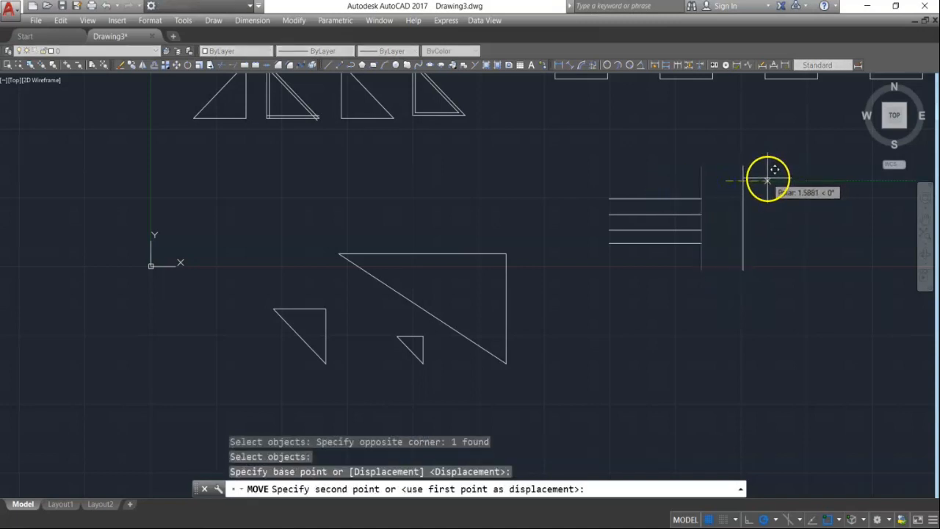
pyautogui.press('Escape')
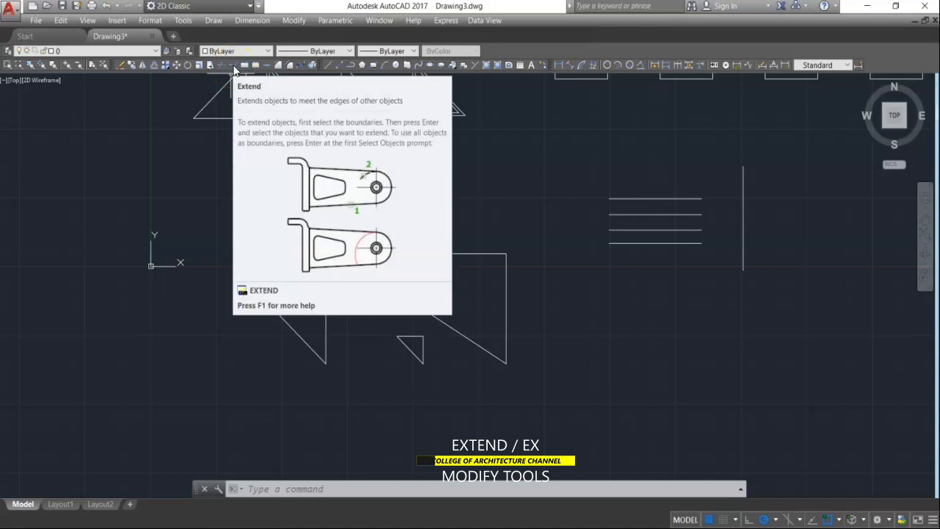
# Extend the four horizontal lines to the right until they meet the vertical line, using the vertical line as the boundary edge
pyautogui.click(296, 275)
pyautogui.press('Escape')
pyautogui.press('Escape')
pyautogui.click(317, 497)
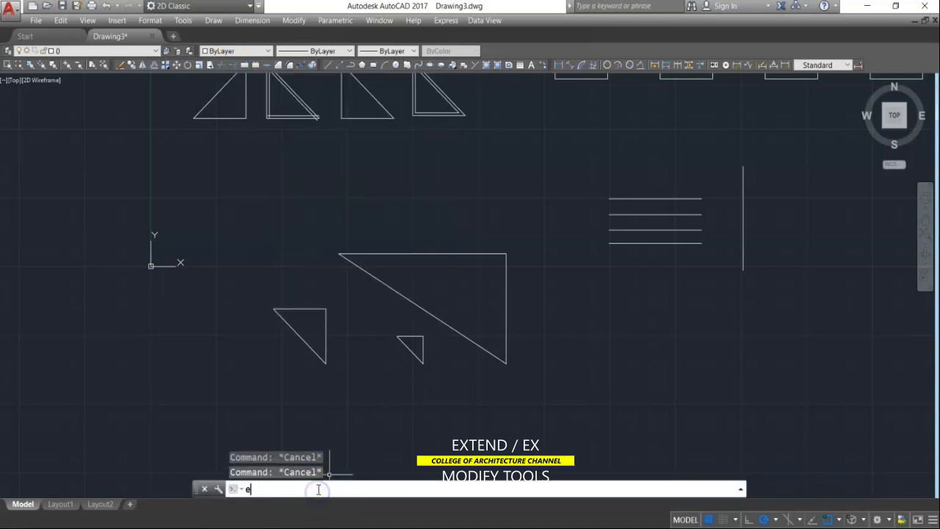
pyautogui.write('EX')
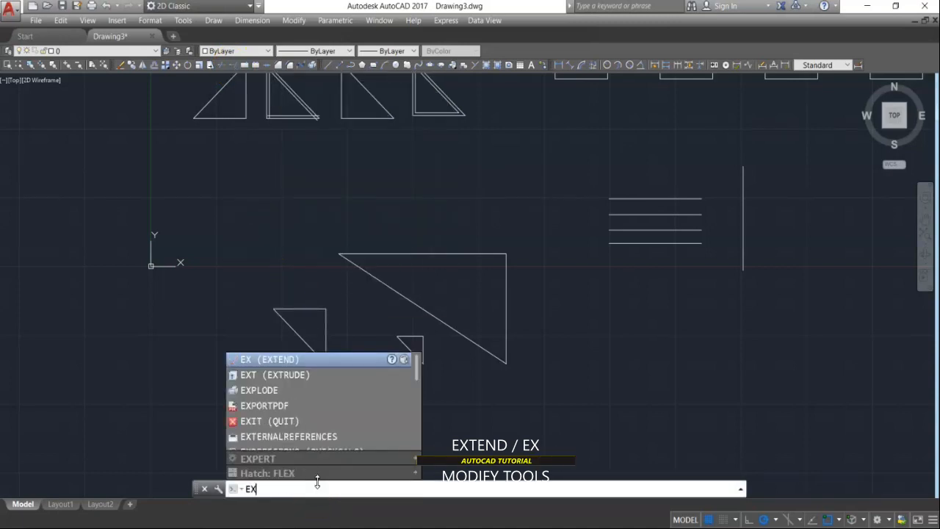
pyautogui.press('Return')
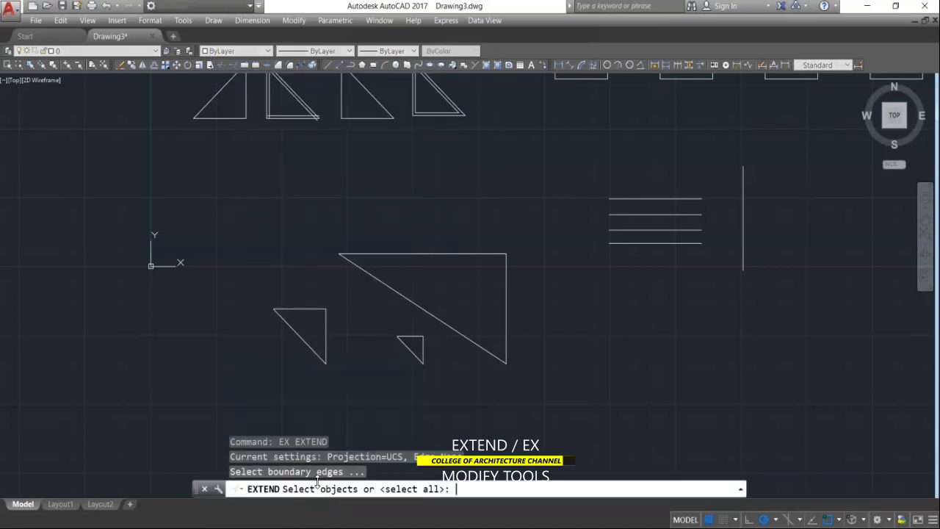
pyautogui.click(795, 182)
pyautogui.click(731, 239)
pyautogui.press('Return')
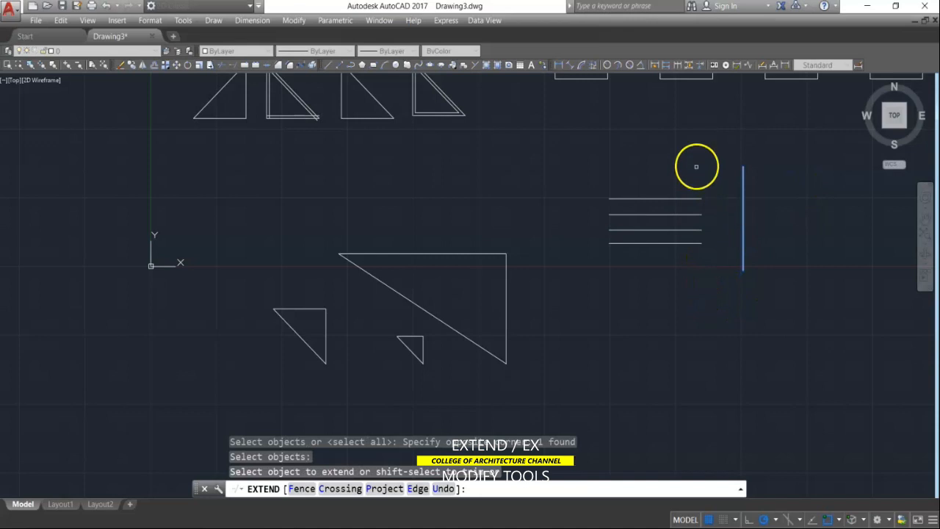
pyautogui.moveTo(697, 162); pyautogui.dragTo(665, 277)
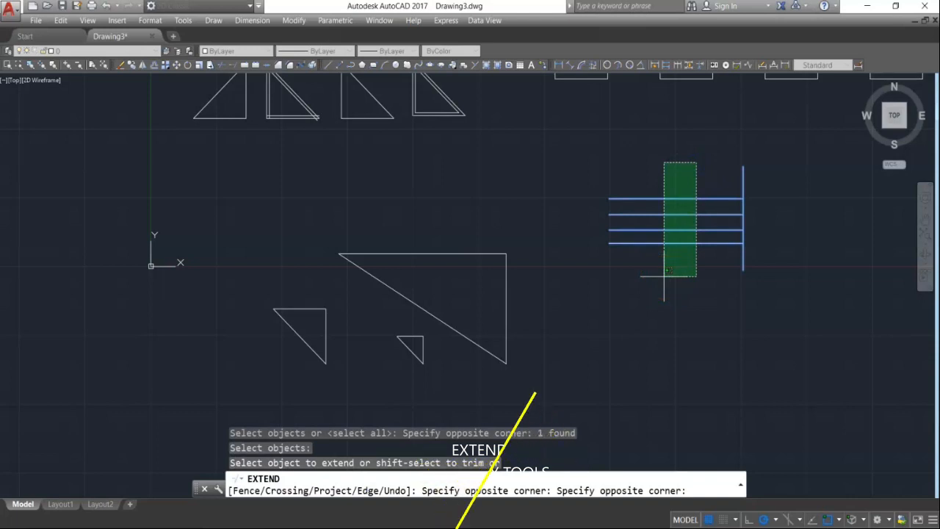
pyautogui.click(665, 278)
pyautogui.press('Return')
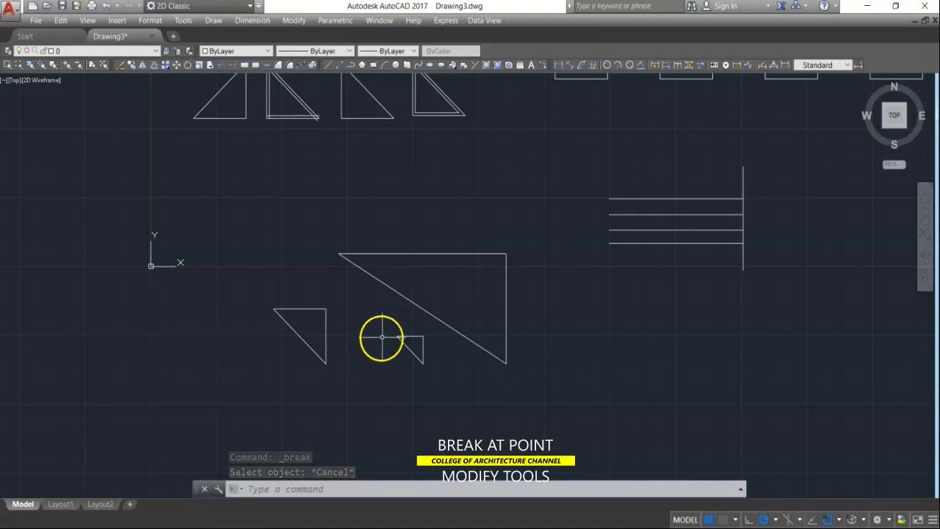
# Try moving the large triangle's whole top edge straight upward, and undo the move
pyautogui.click(430, 253)
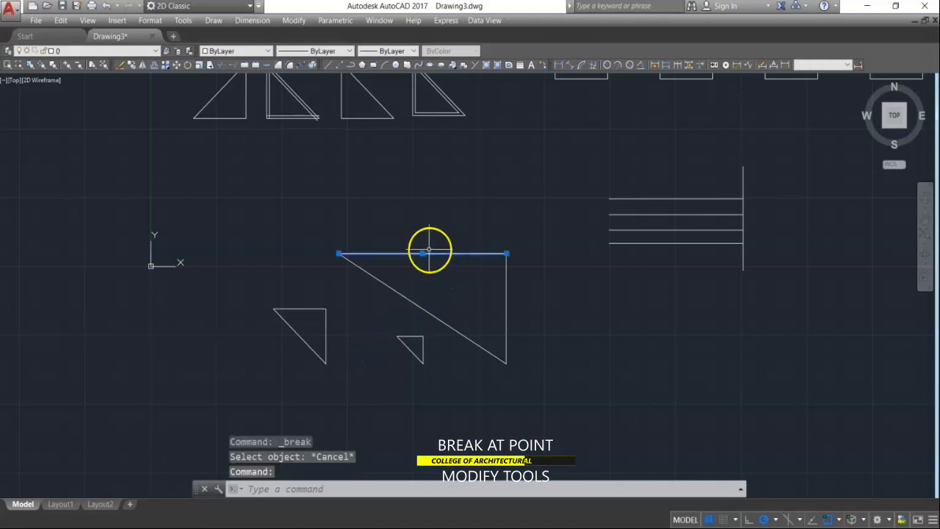
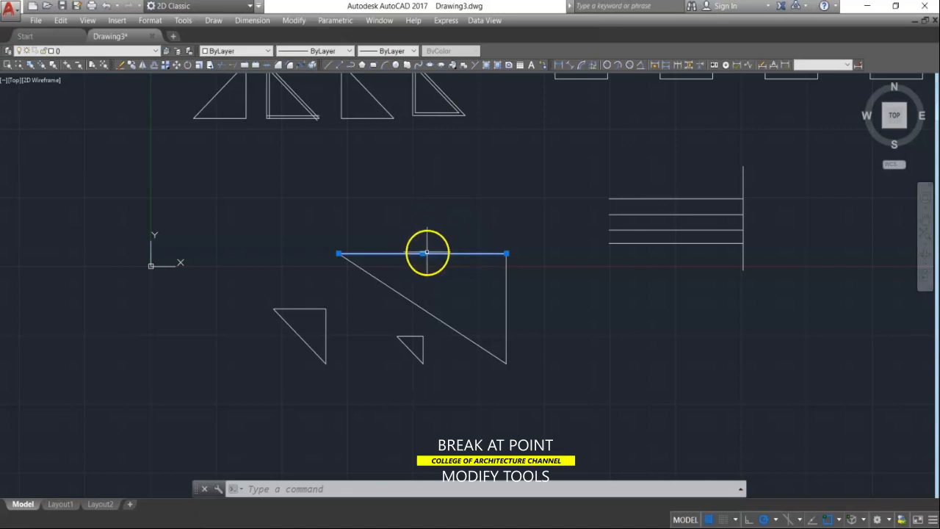
pyautogui.write('m')
pyautogui.press('Return')
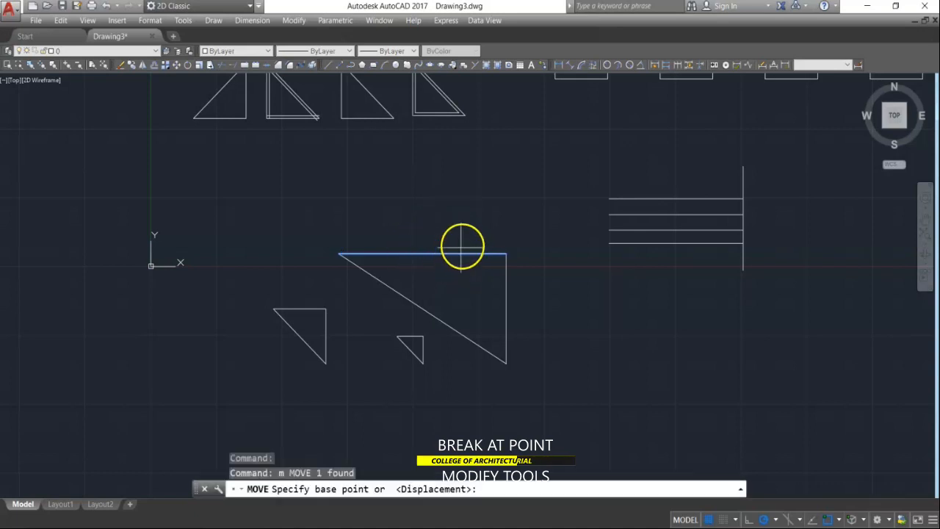
pyautogui.click(465, 242)
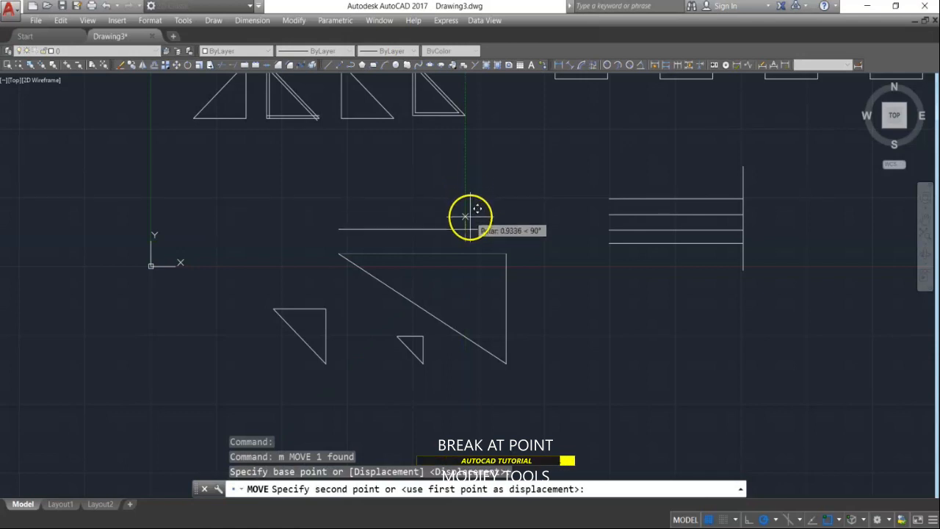
pyautogui.click(510, 218)
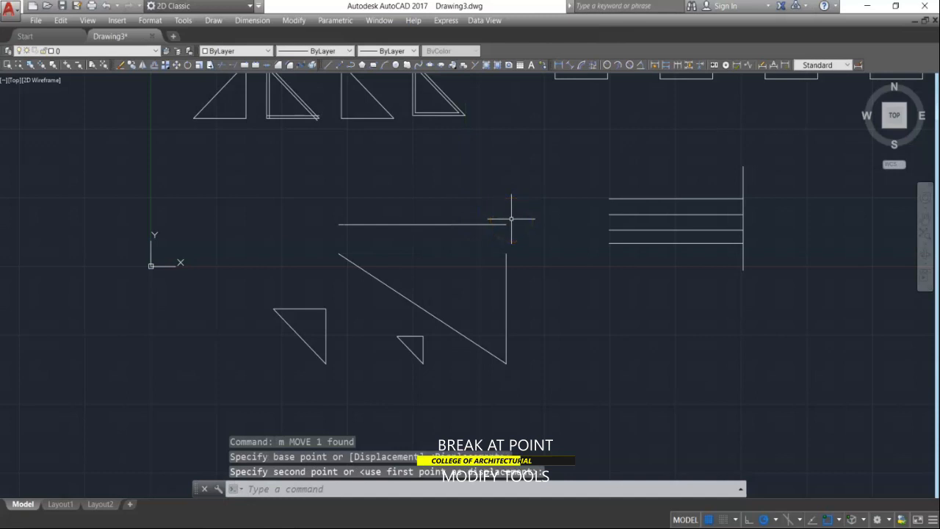
pyautogui.hotkey('ctrl', 'z')
pyautogui.click(432, 197)
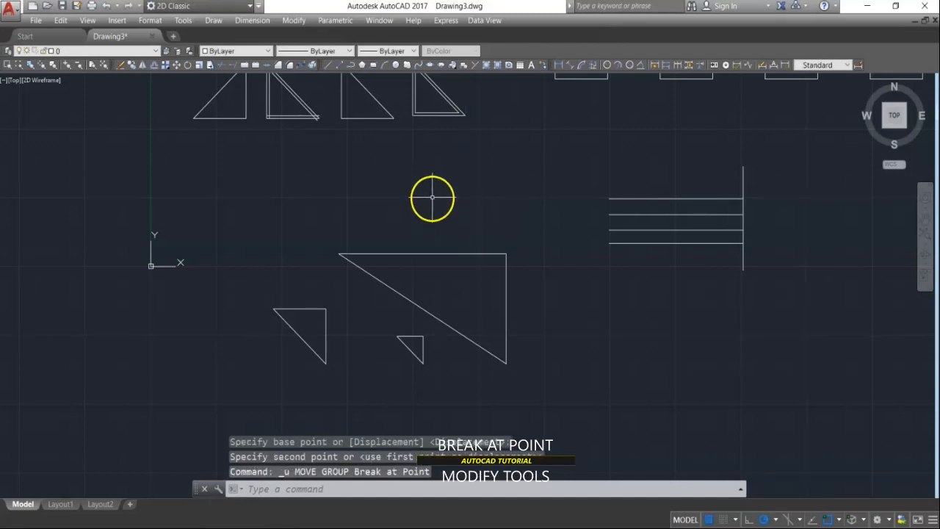
# Break the large triangle's top edge at its midpoint with Break at Point and check the right half as a separate segment
pyautogui.click(245, 64)
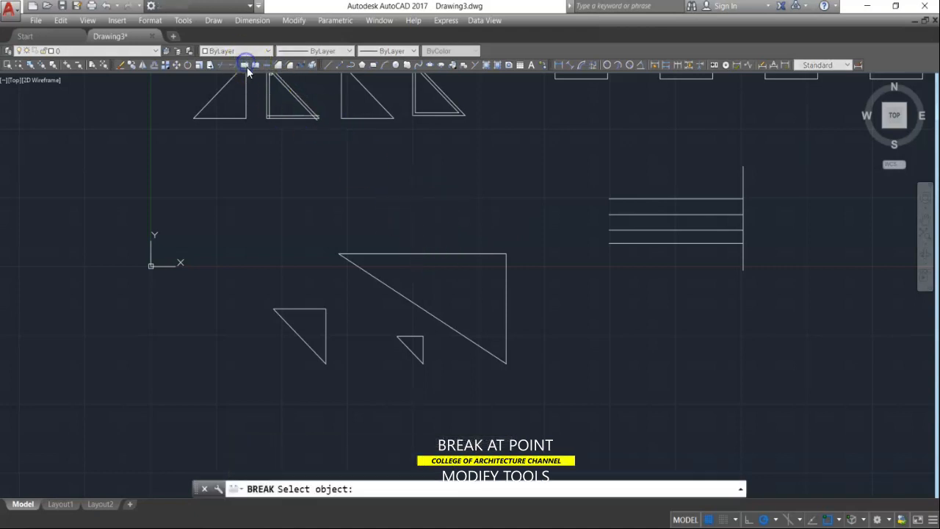
pyautogui.click(425, 254)
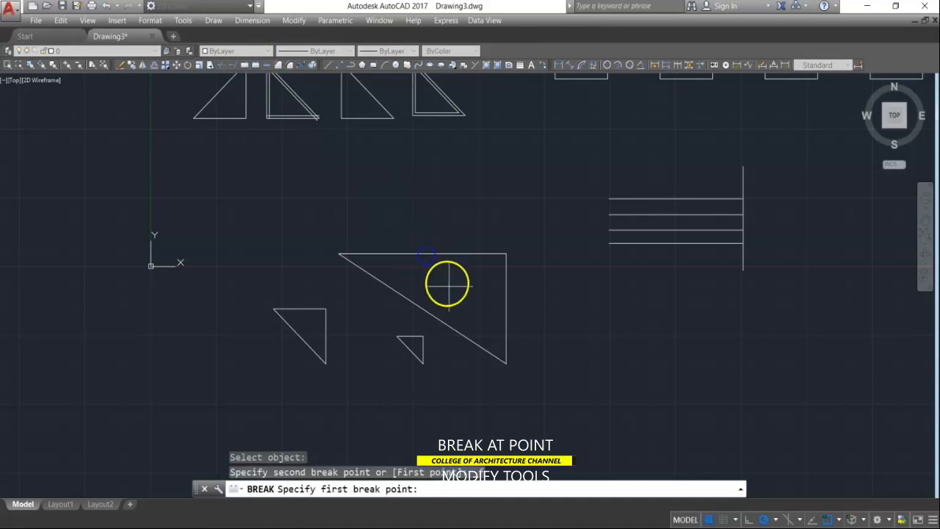
pyautogui.click(421, 254)
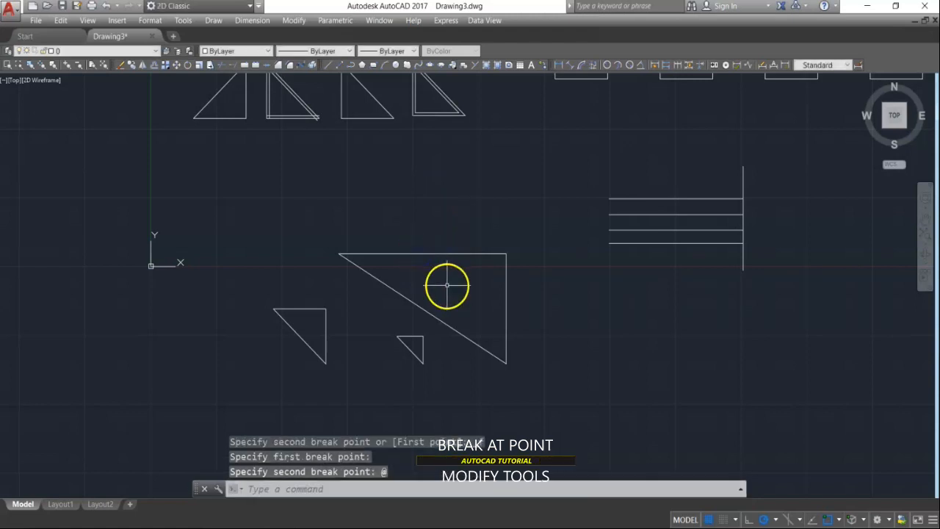
pyautogui.click(461, 254)
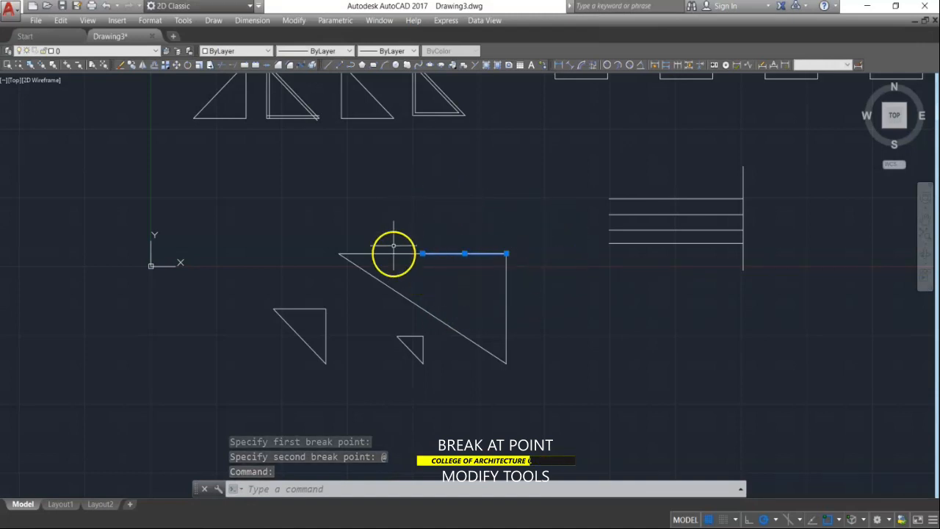
pyautogui.press('Escape')
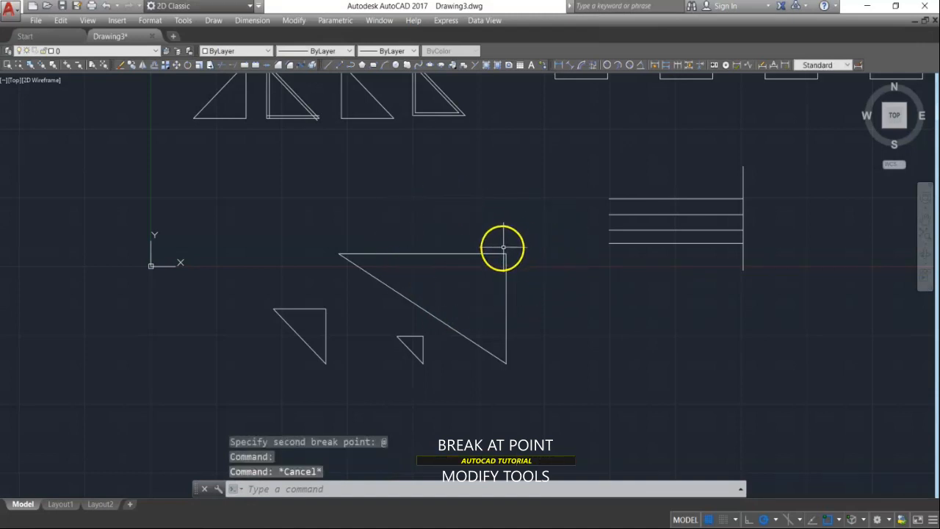
# Move the right half of the large triangle's broken top edge a short distance straight upward
pyautogui.write('m')
pyautogui.press('Return')
pyautogui.click(494, 235)
pyautogui.click(478, 266)
pyautogui.press('Return')
pyautogui.click(470, 233)
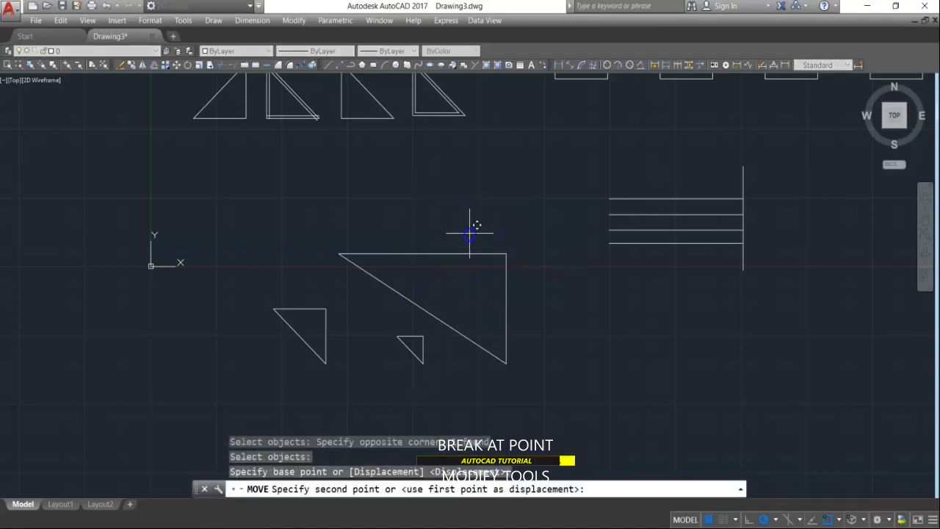
pyautogui.click(472, 212)
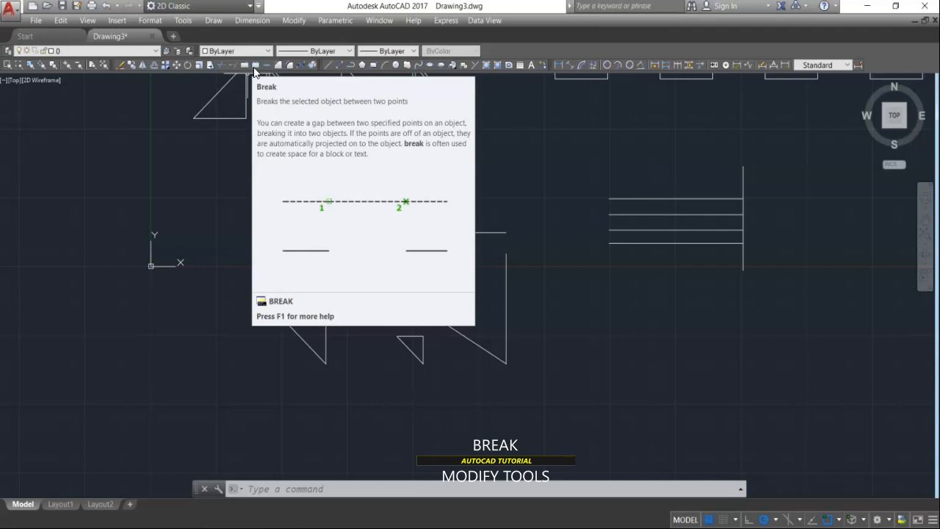
# Break the uppermost of the four horizontal lines between two points, leaving a gap left of its middle
pyautogui.press('Escape')
pyautogui.press('Escape')
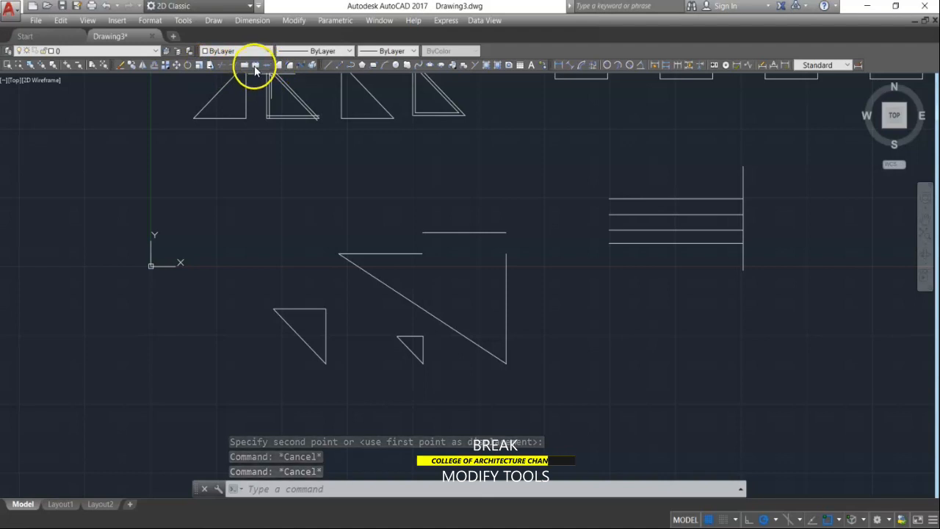
pyautogui.click(256, 66)
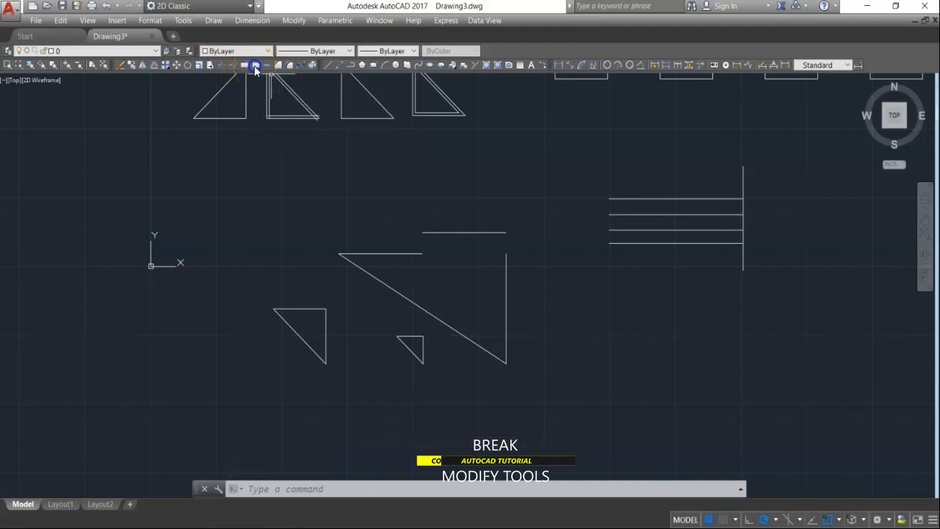
pyautogui.click(643, 197)
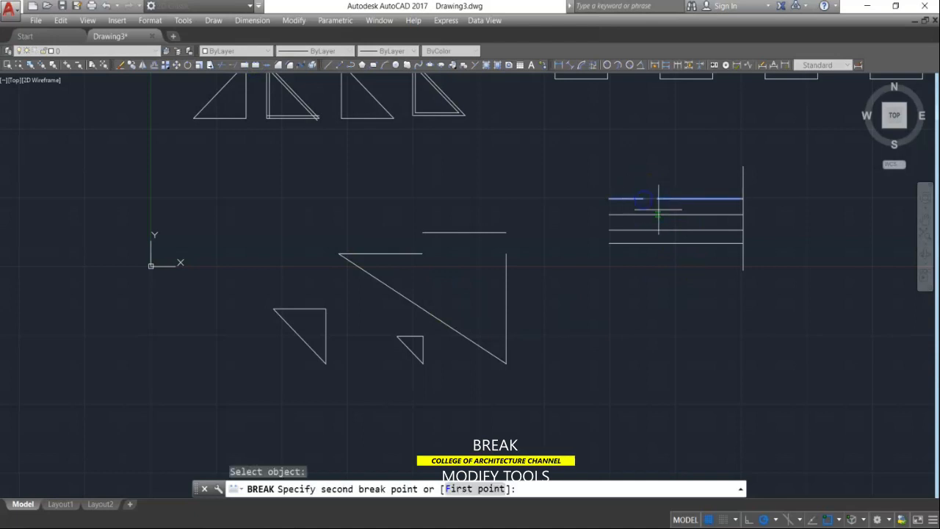
pyautogui.scroll(4, 683, 199)
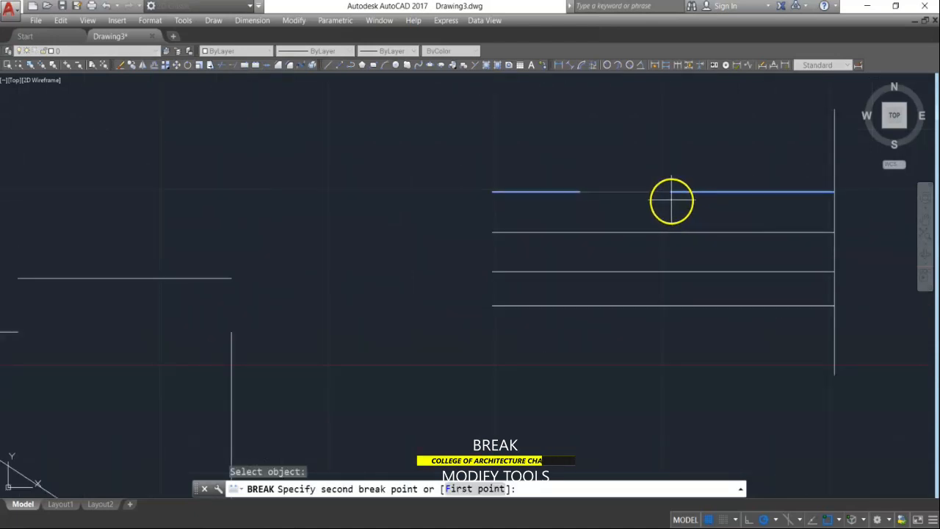
pyautogui.click(665, 193)
pyautogui.scroll(-4, 581, 202)
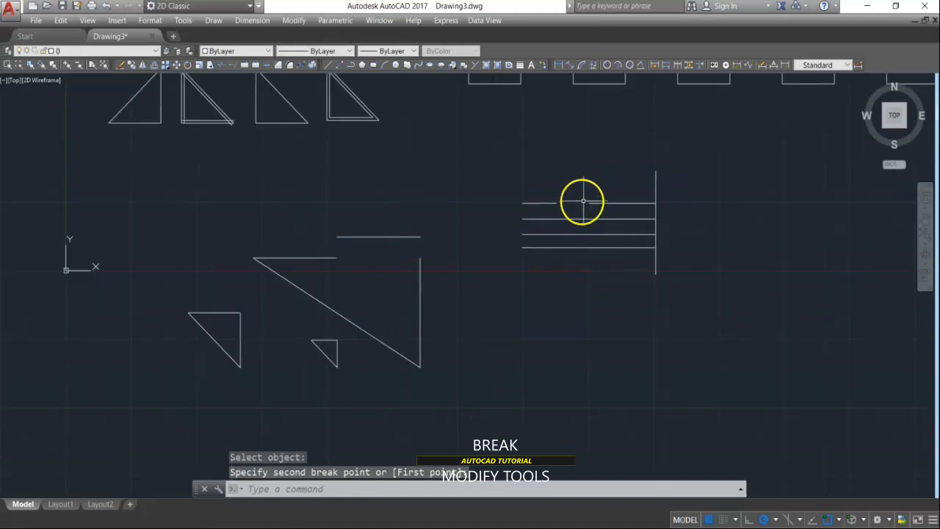
# Select the two pieces of the broken uppermost line to examine them as separate segments, and clear the selection
pyautogui.scroll(6, 598, 201)
pyautogui.click(468, 182)
pyautogui.click(410, 233)
pyautogui.click(680, 168)
pyautogui.click(643, 223)
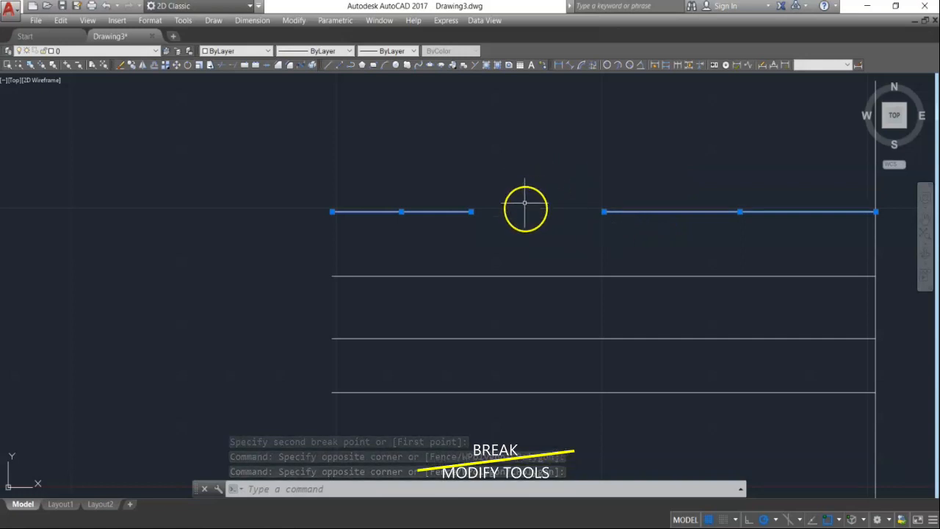
pyautogui.press('Escape')
# Join the two pieces of the uppermost horizontal line into one line and check it by selecting it
pyautogui.scroll(-2, 491, 207)
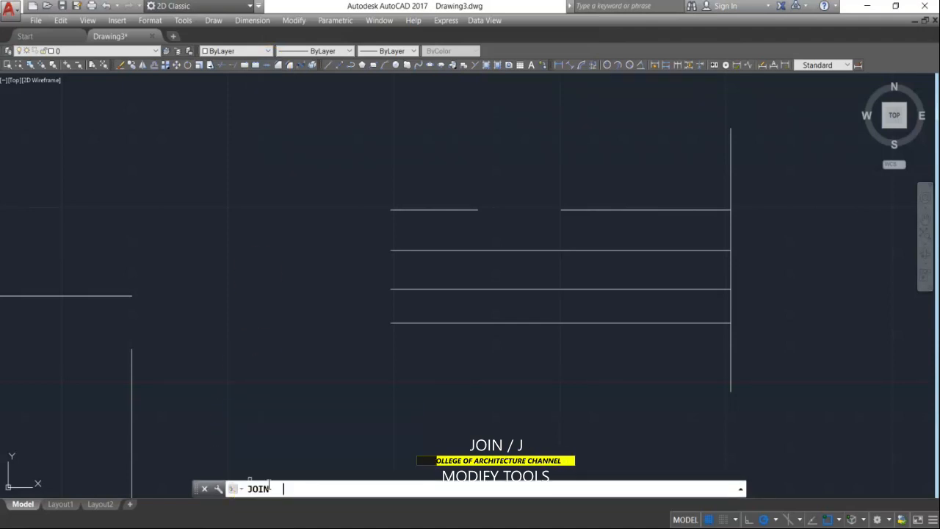
pyautogui.press('Return')
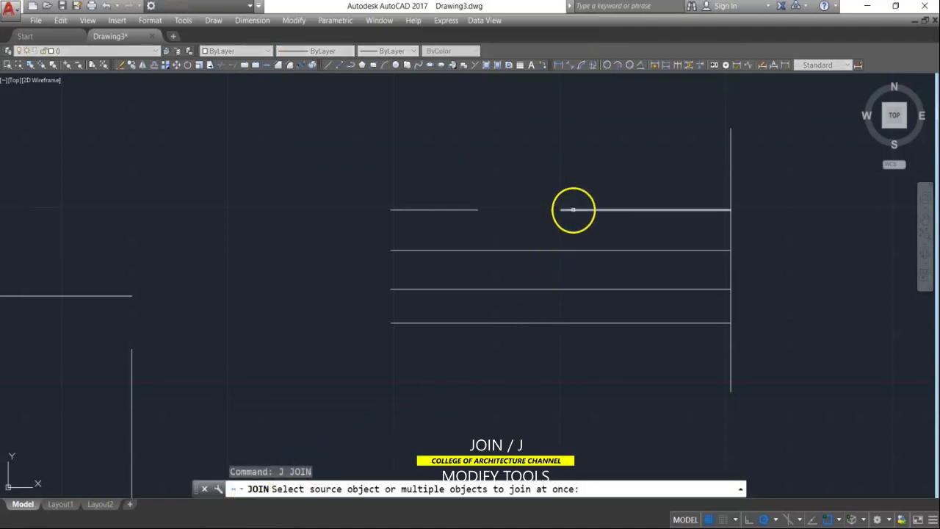
pyautogui.click(573, 210)
pyautogui.click(474, 211)
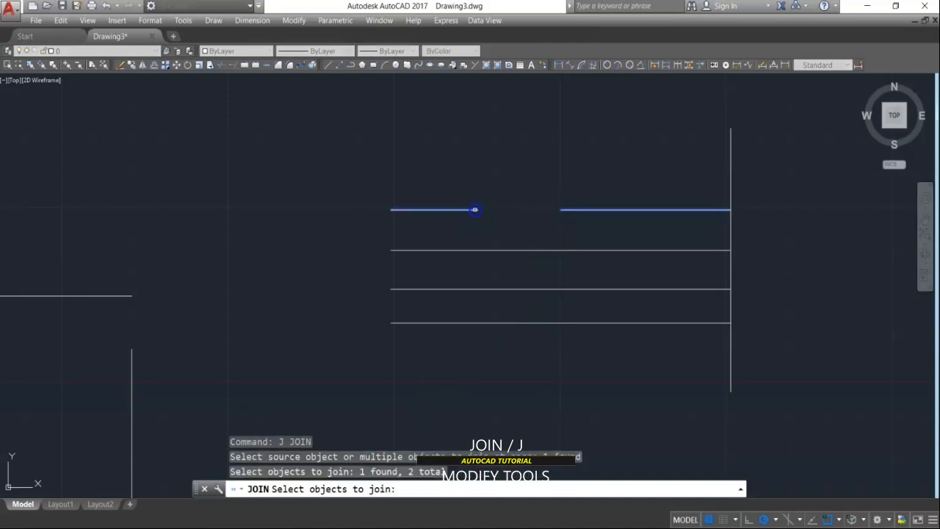
pyautogui.press('Return')
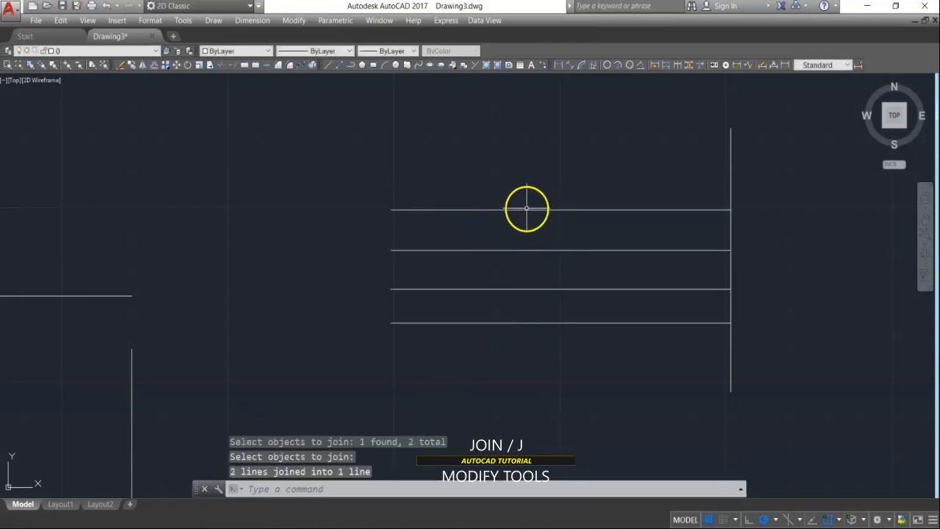
pyautogui.click(526, 210)
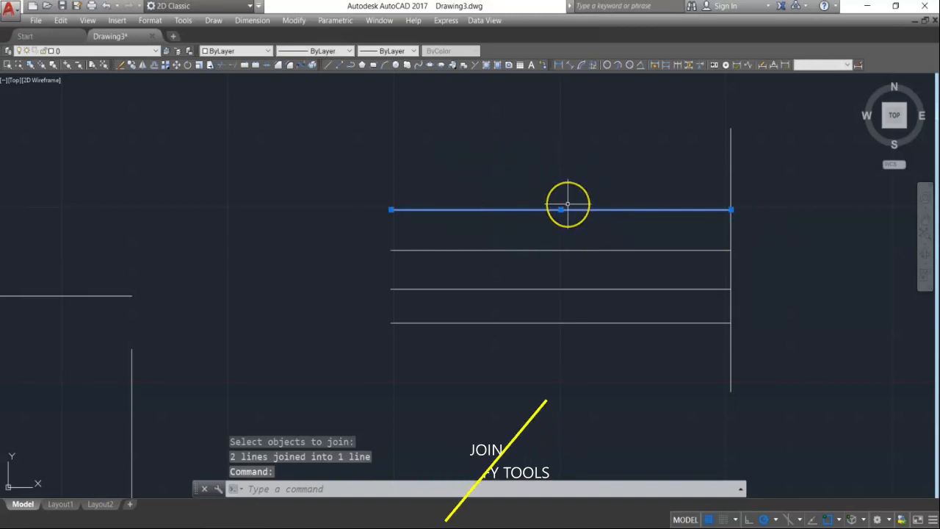
pyautogui.press('Escape')
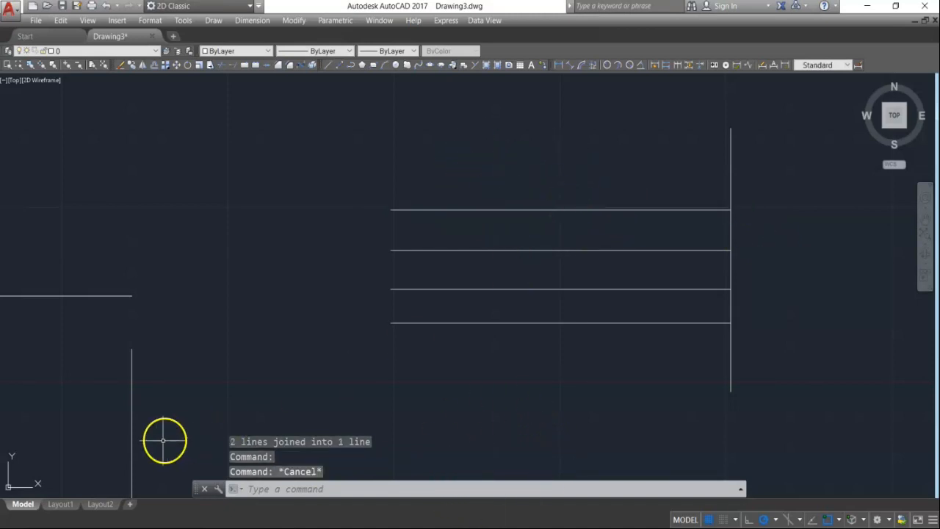
# Draw a 2 by 2 square by dimensions below the four horizontal lines
pyautogui.scroll(-5, 392, 266)
pyautogui.scroll(2, 399, 355)
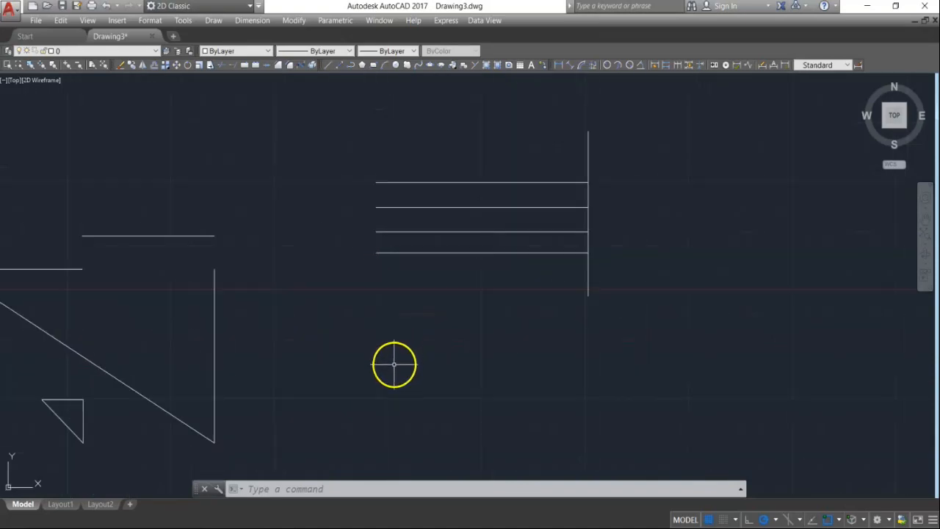
pyautogui.scroll(-2, 394, 365)
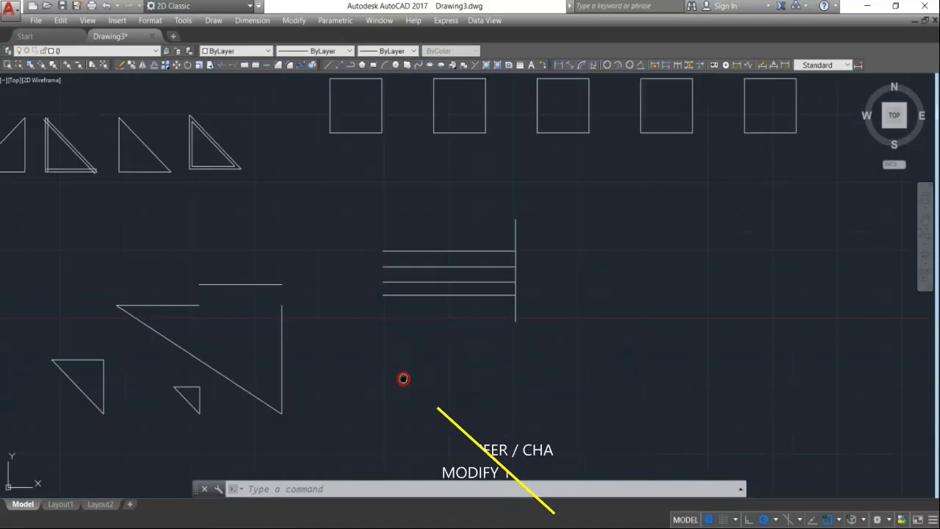
pyautogui.moveTo(403, 380); pyautogui.dragTo(421, 313, button='middle')
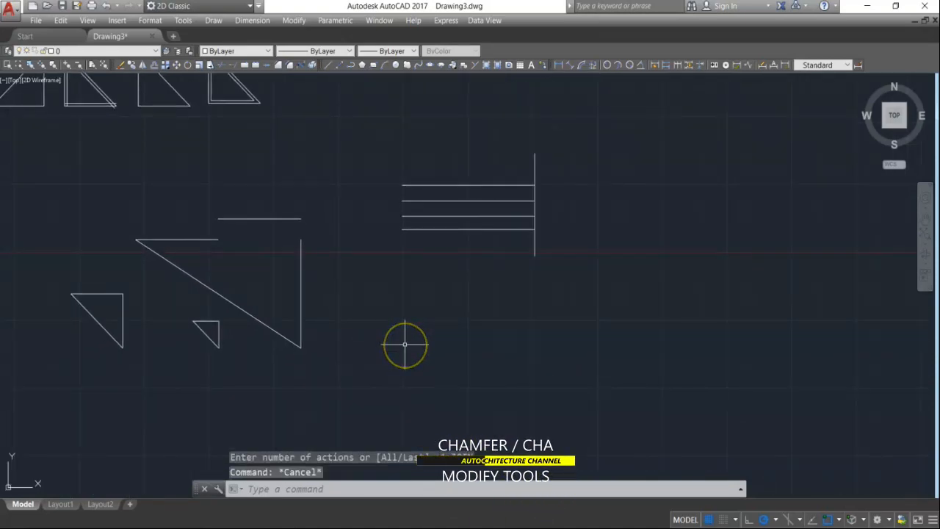
pyautogui.write('rec')
pyautogui.press('Return')
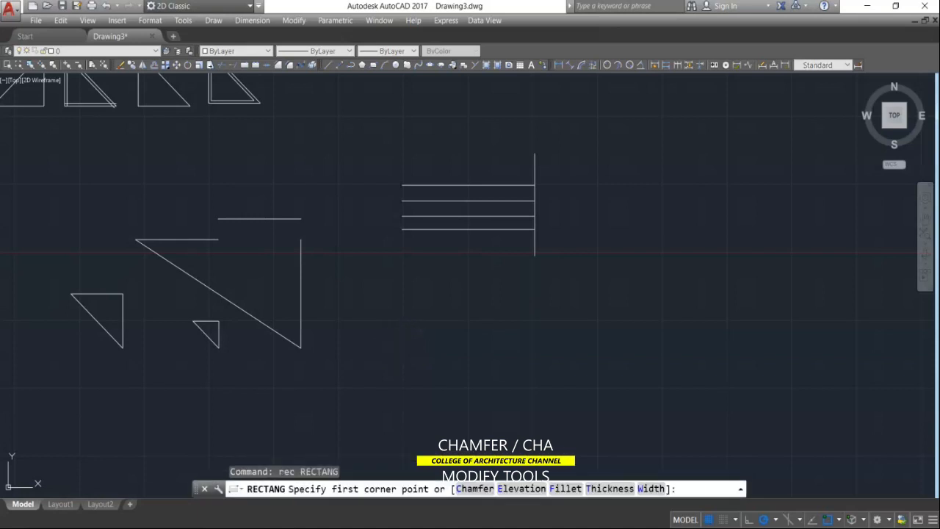
pyautogui.click(384, 338)
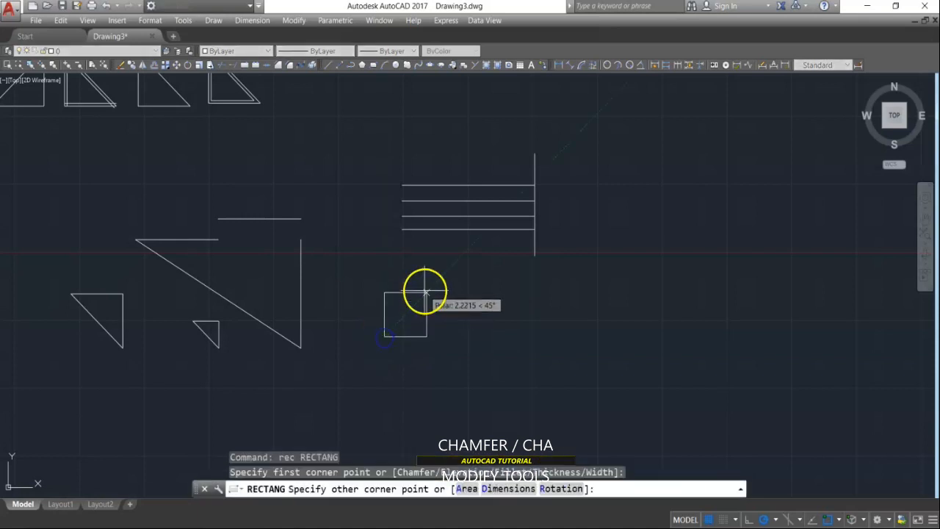
pyautogui.write('d')
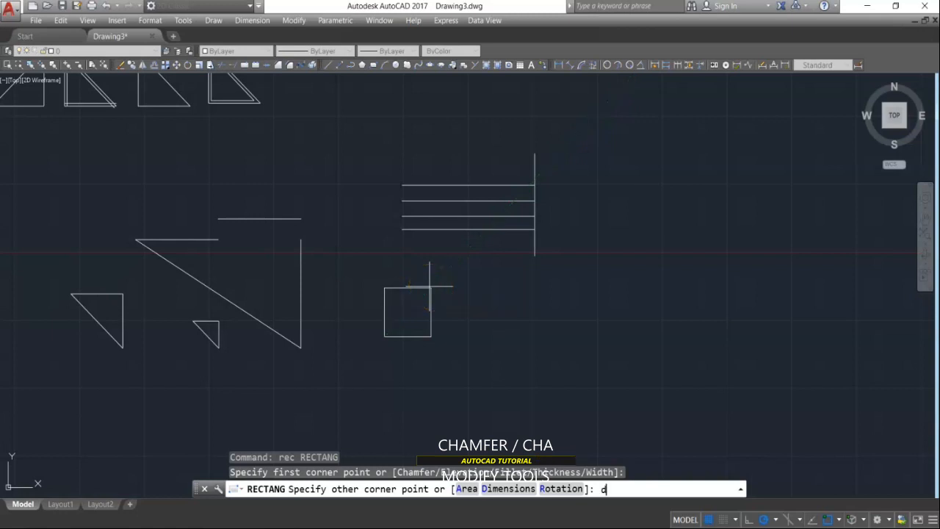
pyautogui.press('Return')
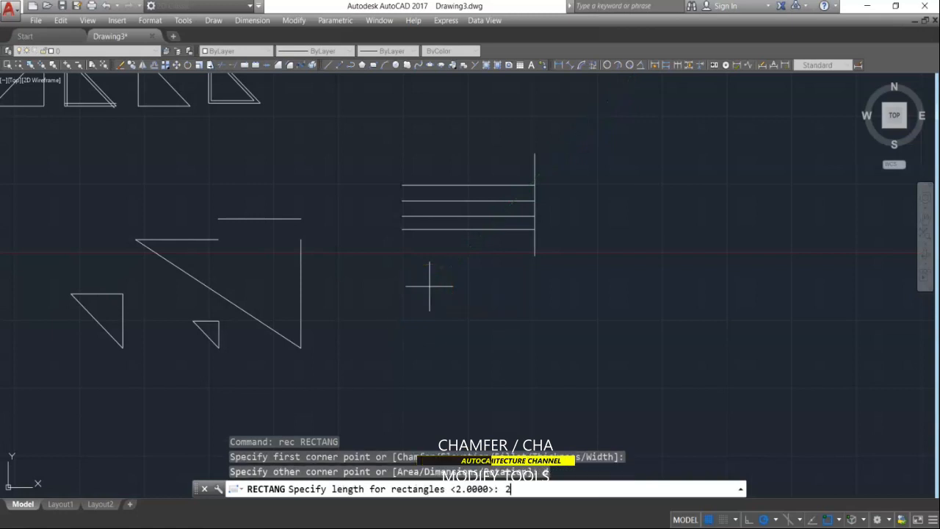
pyautogui.write('2')
pyautogui.press('Return')
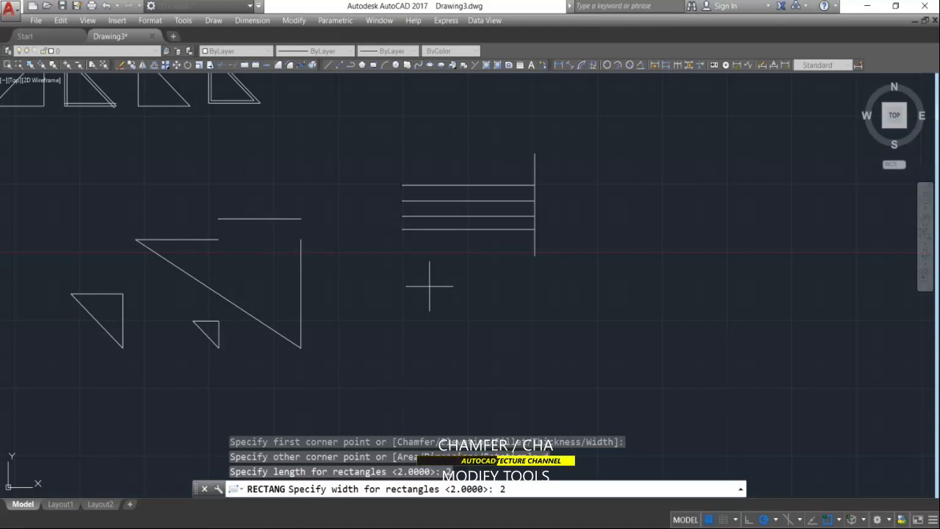
pyautogui.press('Return')
pyautogui.click(444, 273)
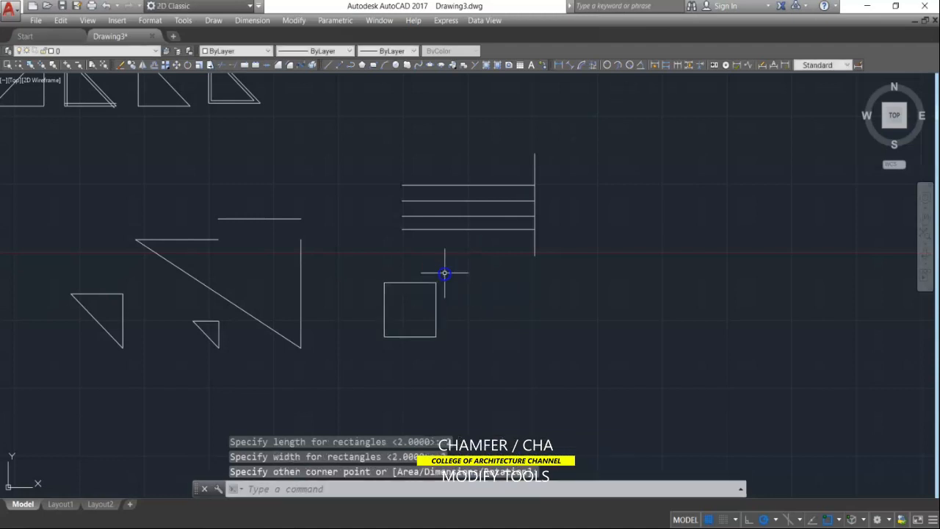
pyautogui.press('Escape')
# Copy the new square straight down, leaving a small gap between it and the copy
pyautogui.write('c')
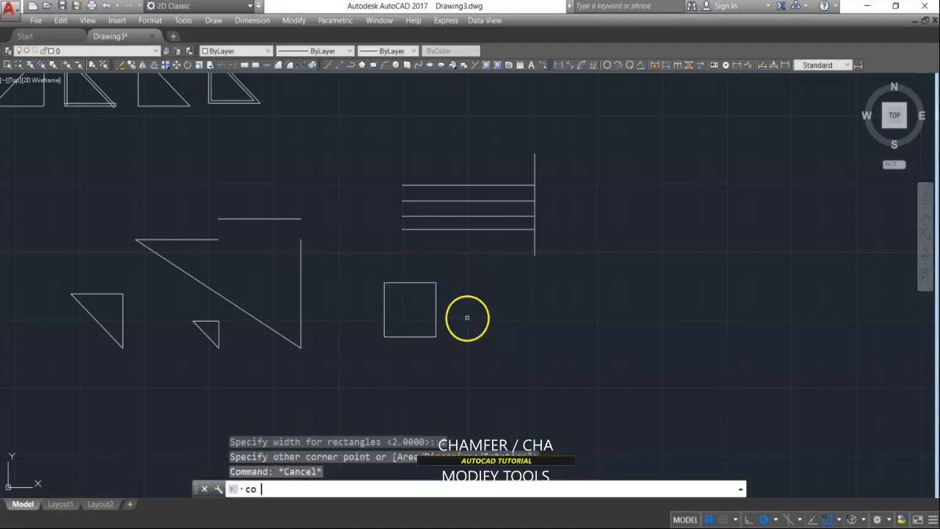
pyautogui.write('o')
pyautogui.press('Return')
pyautogui.click(458, 305)
pyautogui.click(404, 352)
pyautogui.press('Return')
pyautogui.click(452, 299)
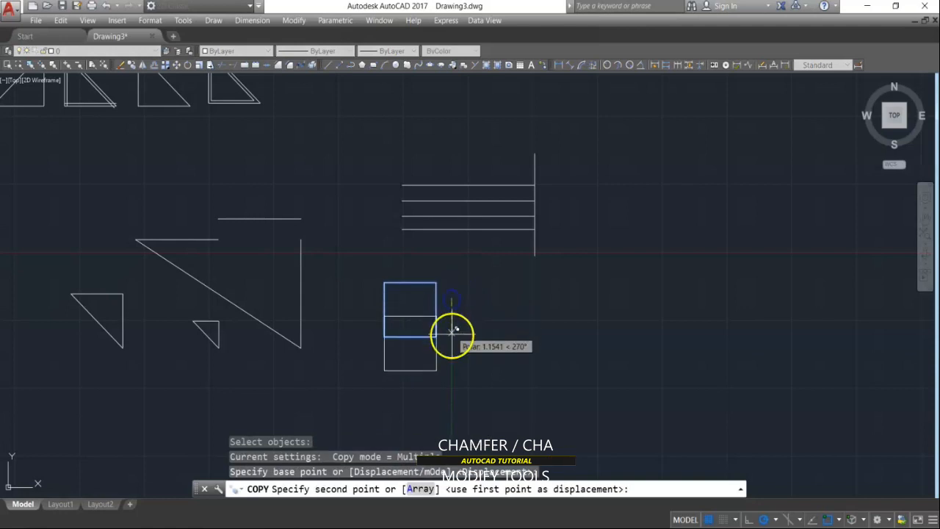
pyautogui.click(452, 365)
pyautogui.press('Return')
# Copy the two stacked squares twice horizontally to the right, forming a grid of three columns and two rows
pyautogui.press('Return')
pyautogui.click(453, 319)
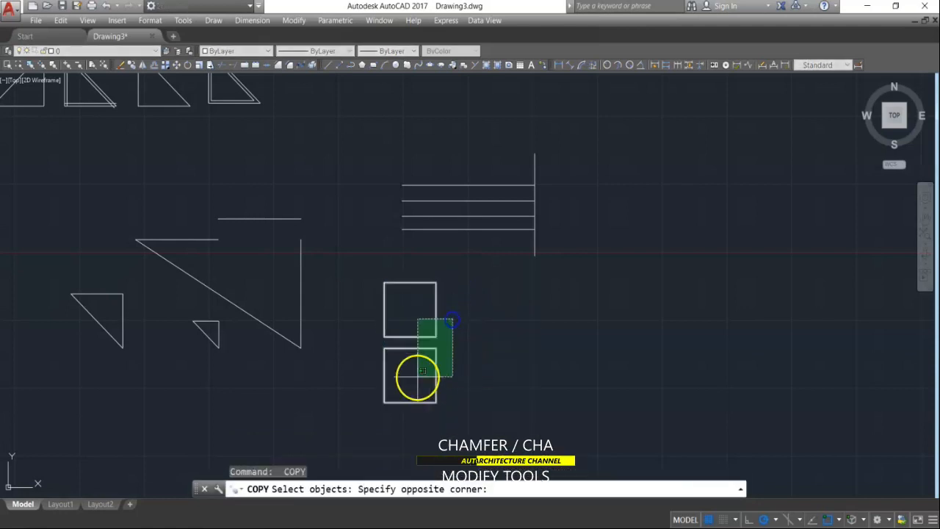
pyautogui.click(417, 377)
pyautogui.press('Return')
pyautogui.click(409, 310)
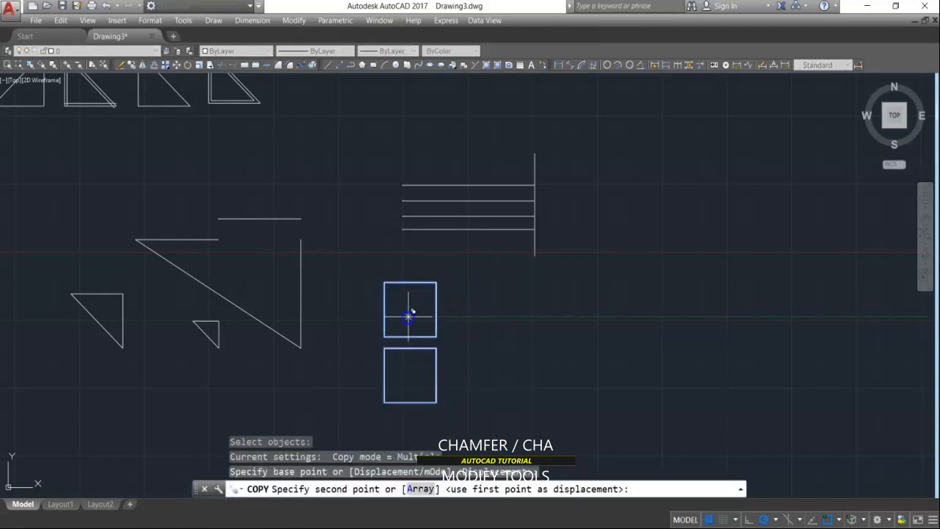
pyautogui.click(475, 316)
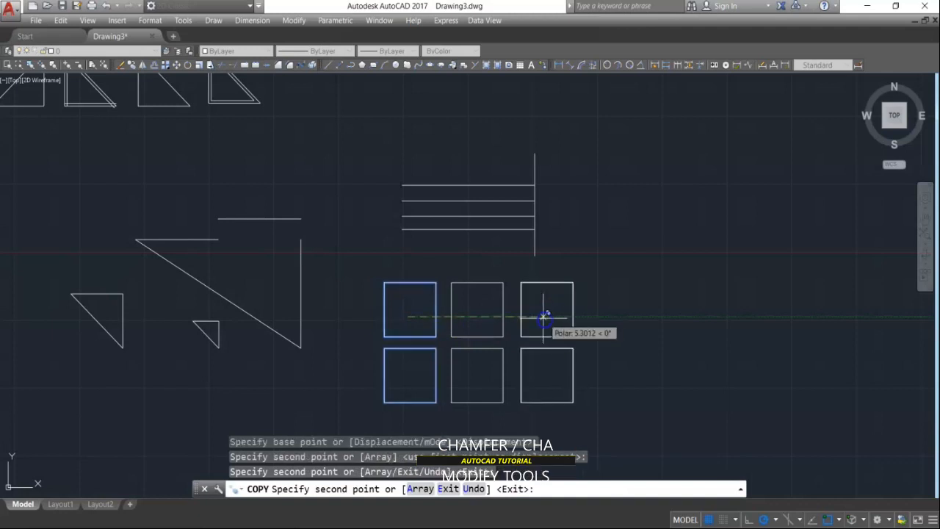
pyautogui.click(544, 317)
pyautogui.press('Return')
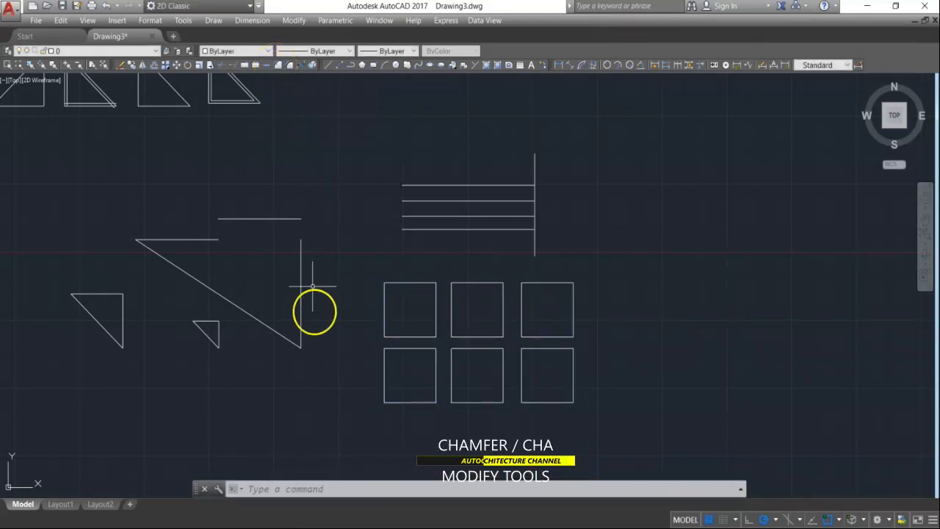
pyautogui.press('Escape')
pyautogui.press('Escape')
# Chamfer the upper-left corner of the first square in the upper row, keeping both distances at 0
pyautogui.write('cha')
pyautogui.press('Return')
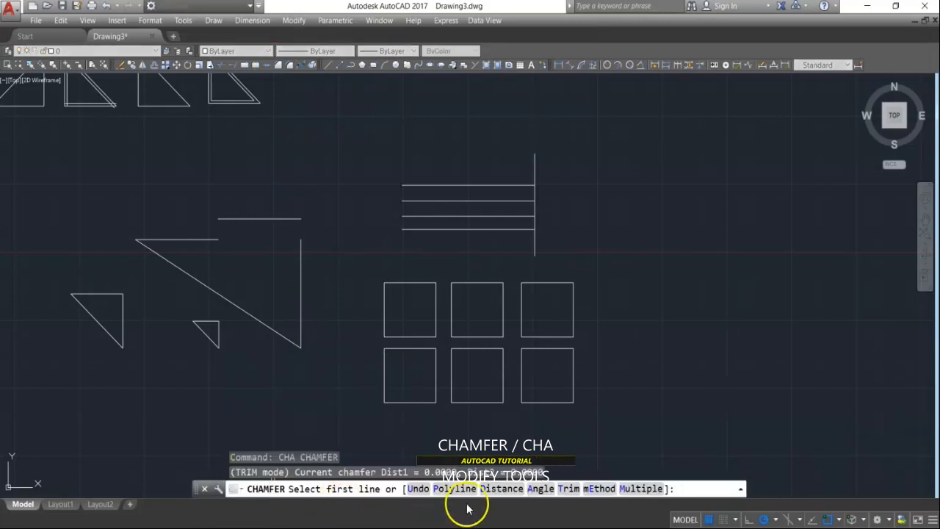
pyautogui.click(491, 492)
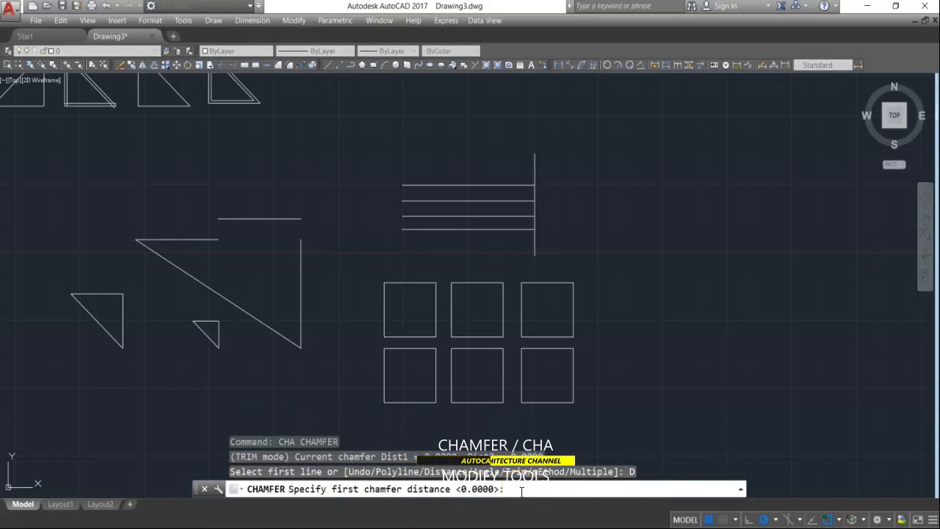
pyautogui.press('Return')
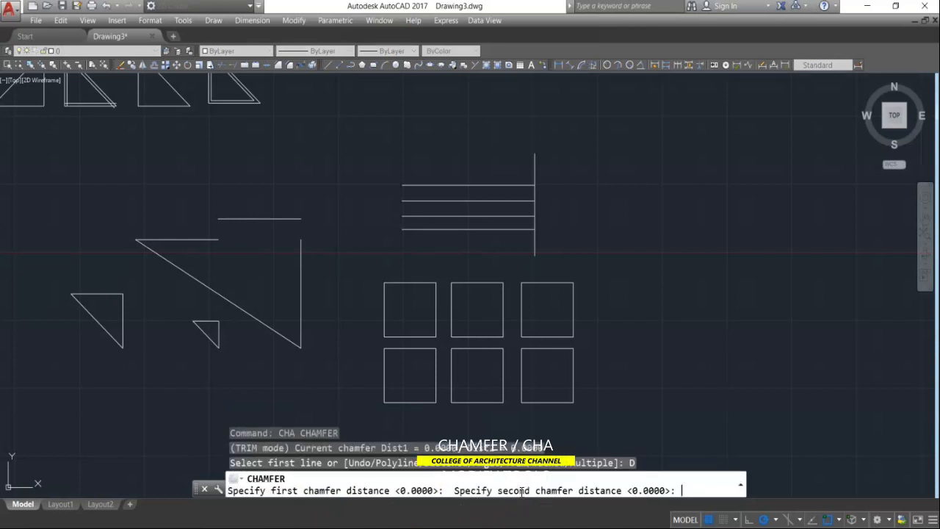
pyautogui.press('Return')
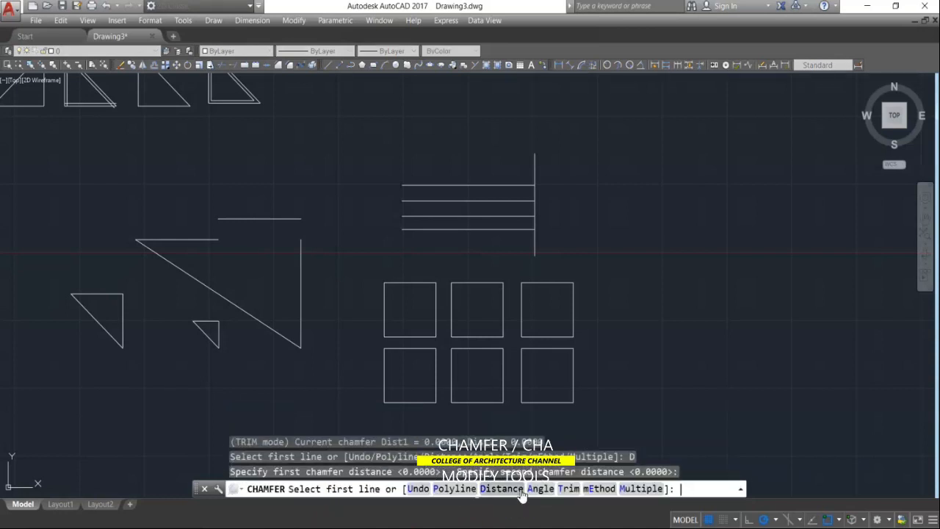
pyautogui.click(385, 310)
pyautogui.click(410, 284)
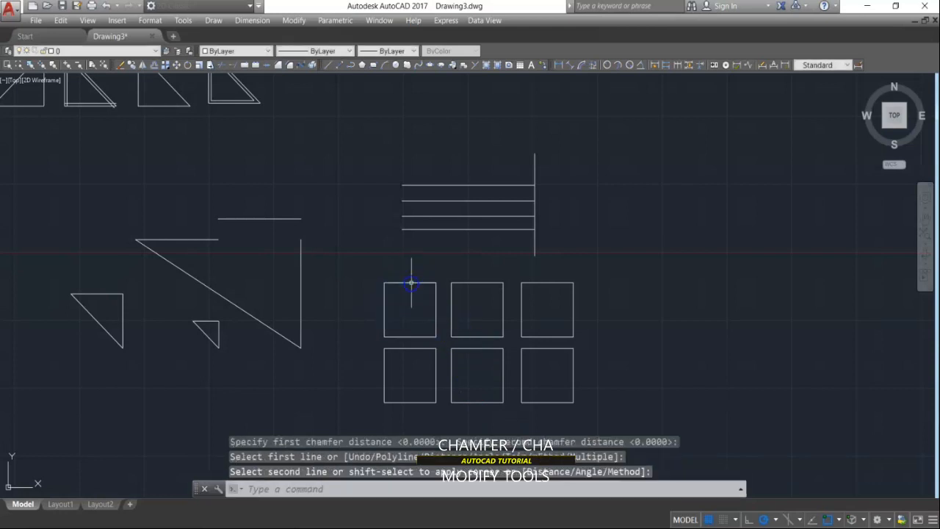
# Chamfer the upper-left corner of the first upper-row square with both distances set to 2
pyautogui.press('Return')
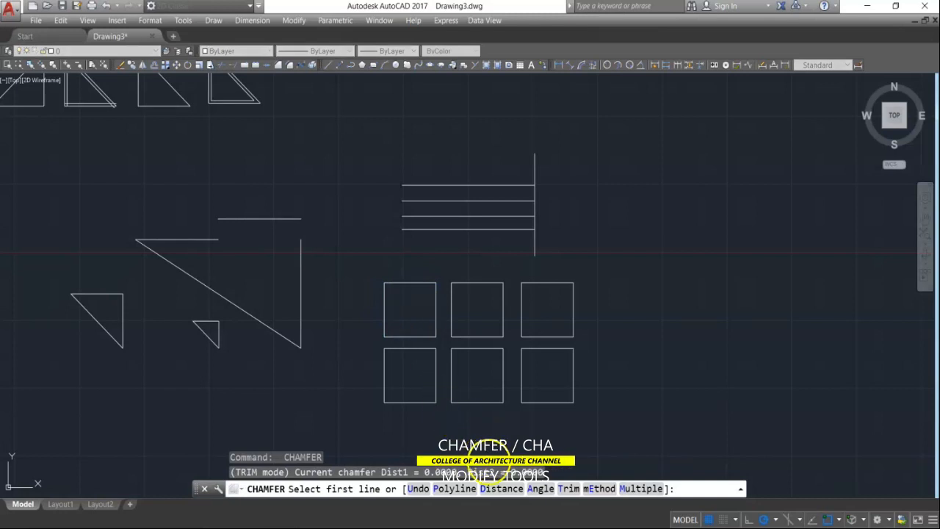
pyautogui.click(499, 489)
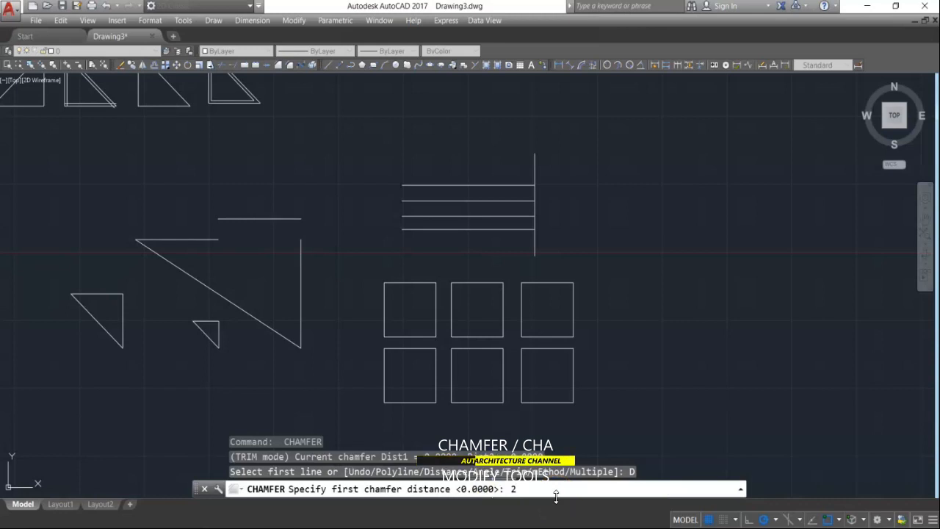
pyautogui.write('2')
pyautogui.press('Return')
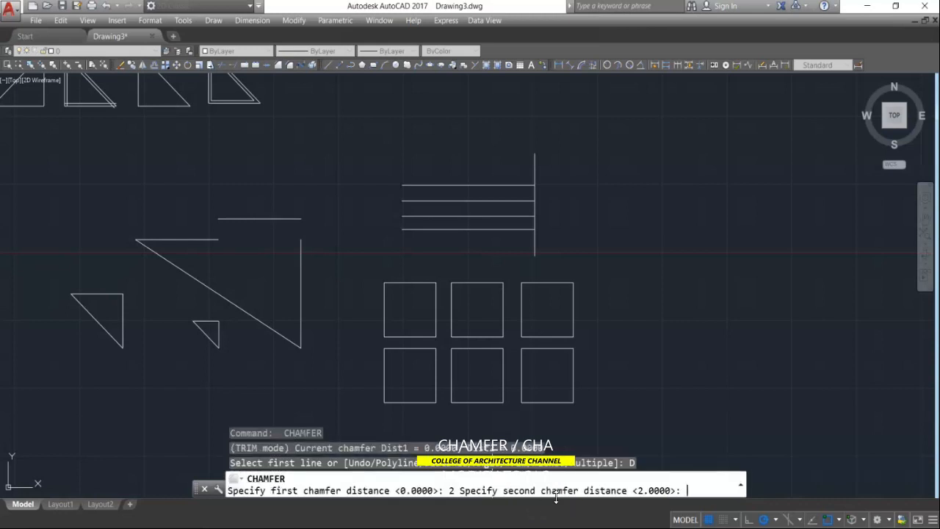
pyautogui.press('Return')
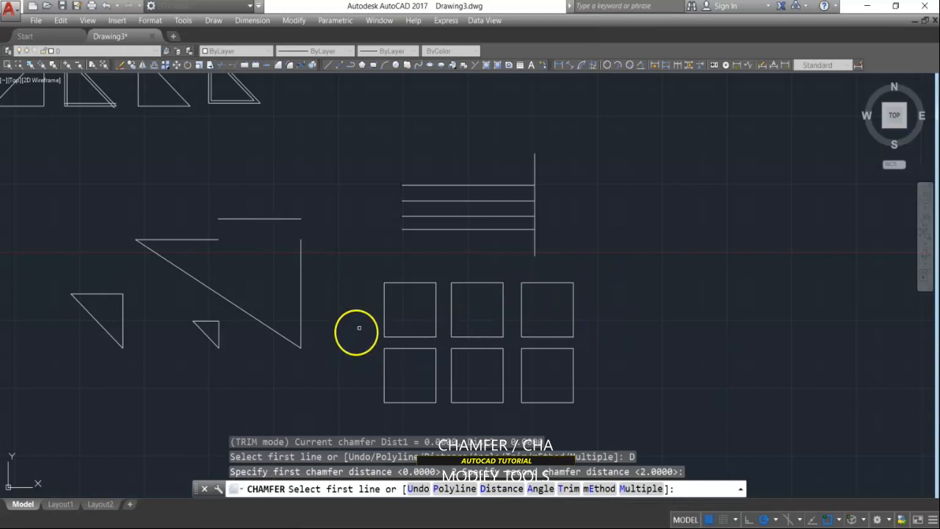
pyautogui.click(384, 322)
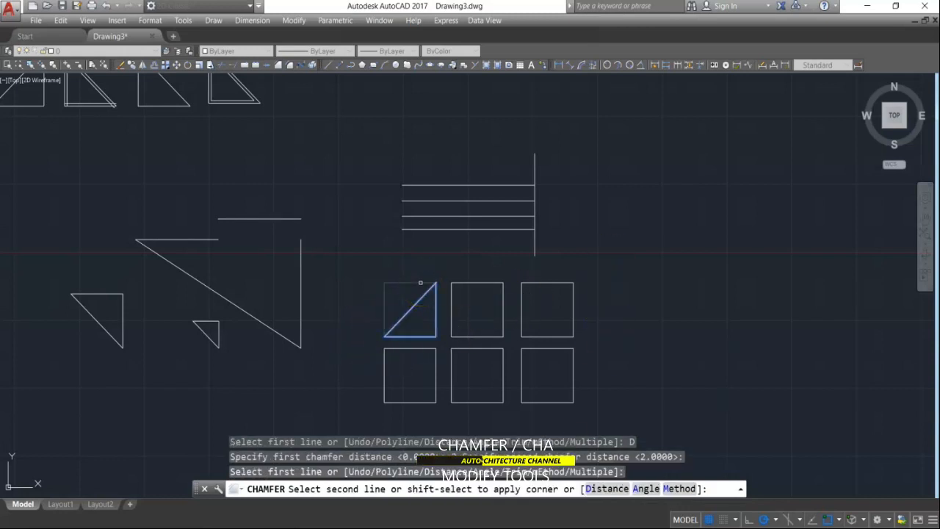
pyautogui.click(420, 283)
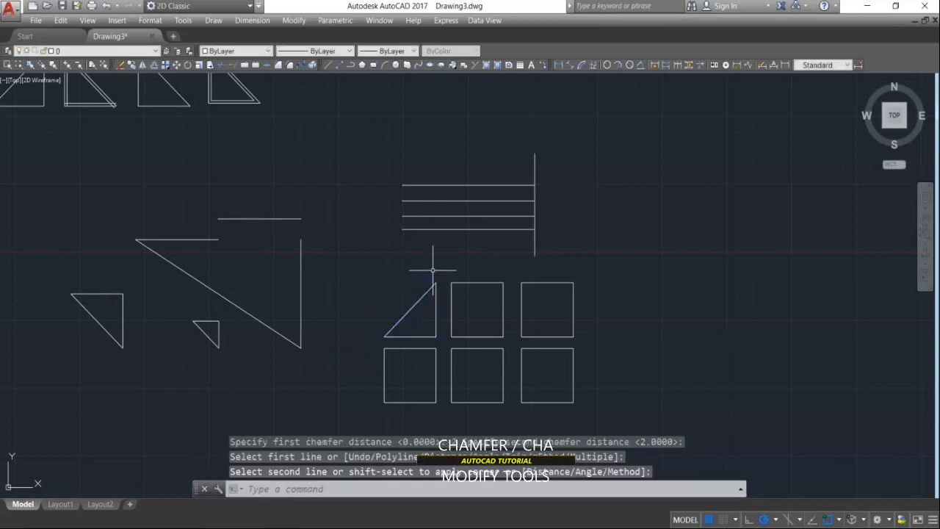
# Chamfer the upper-left corner of the middle upper-row square with distance 1 on its left side and 2 on its top side
pyautogui.press('Return')
pyautogui.write('d')
pyautogui.press('Return')
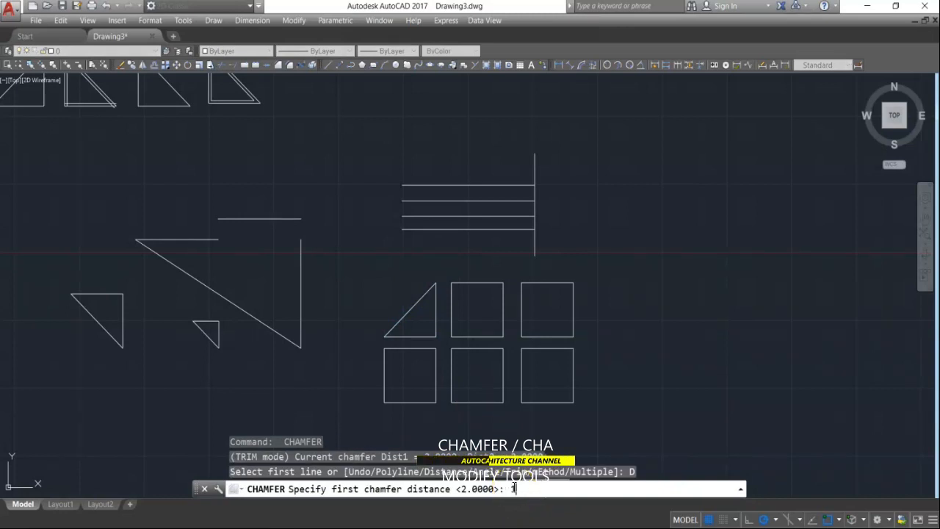
pyautogui.write('1')
pyautogui.press('Return')
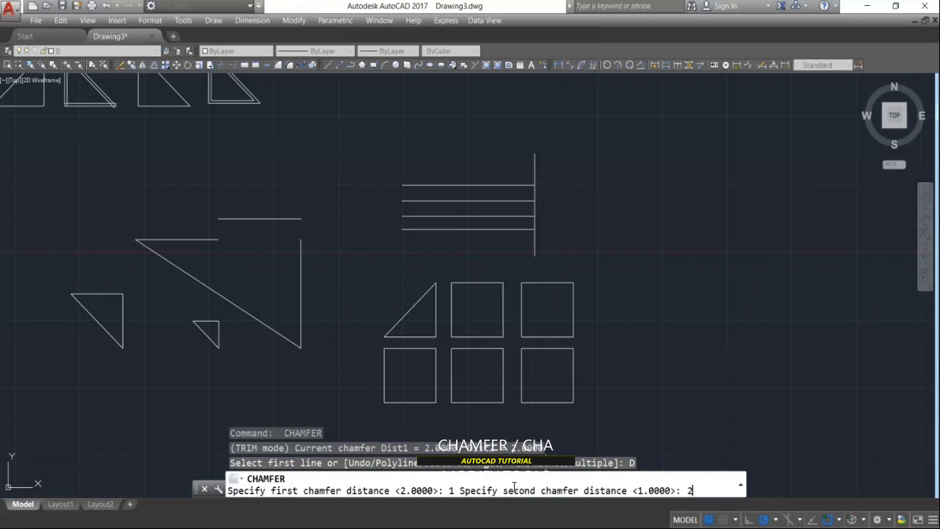
pyautogui.write('2')
pyautogui.press('Return')
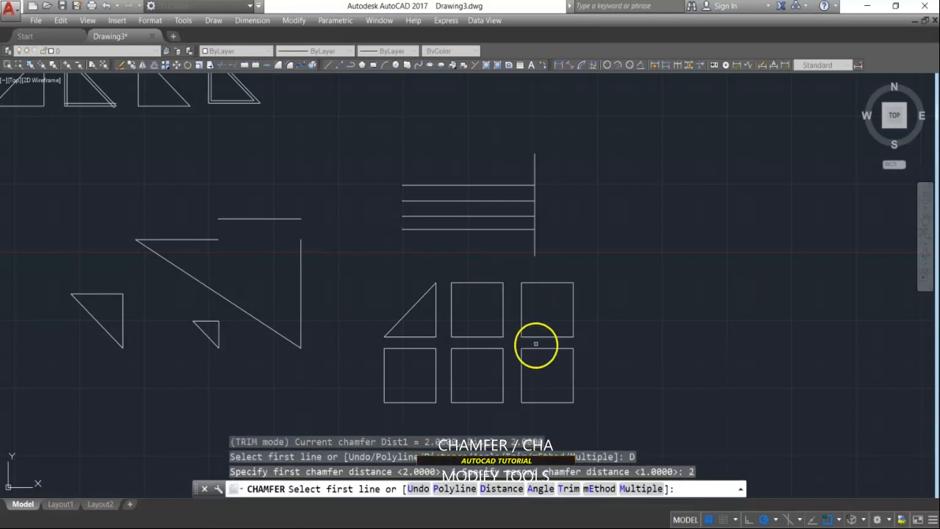
pyautogui.click(452, 325)
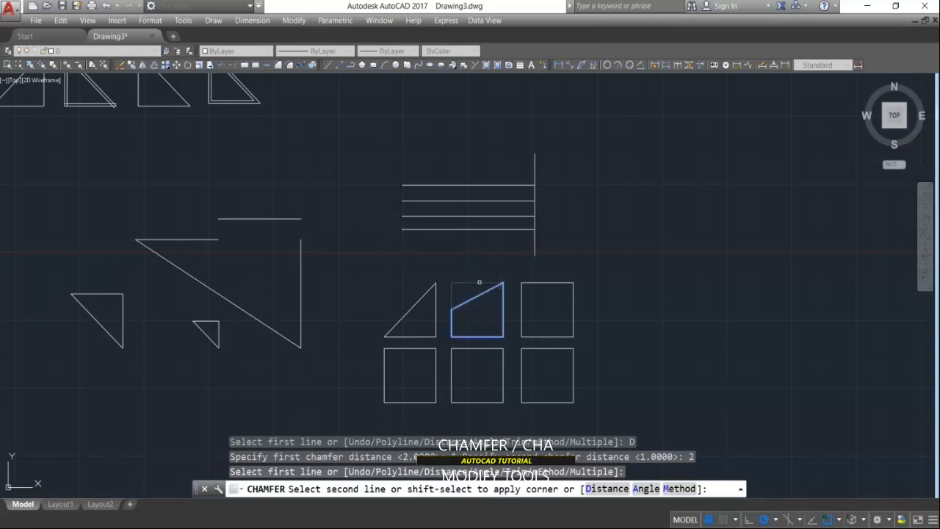
pyautogui.click(480, 282)
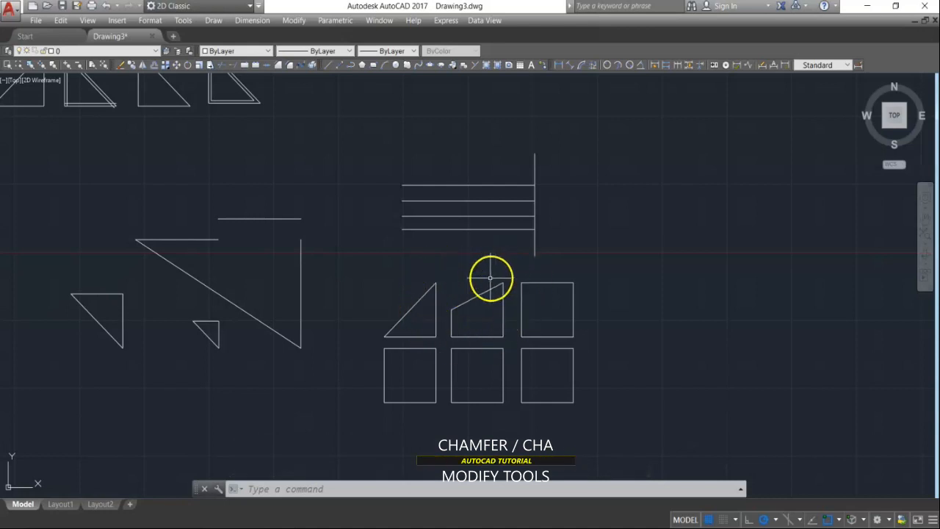
# Try to chamfer the upper-left corner of the third upper-row square with both distances set to 2.1
pyautogui.write('chamfer')
pyautogui.press('Return')
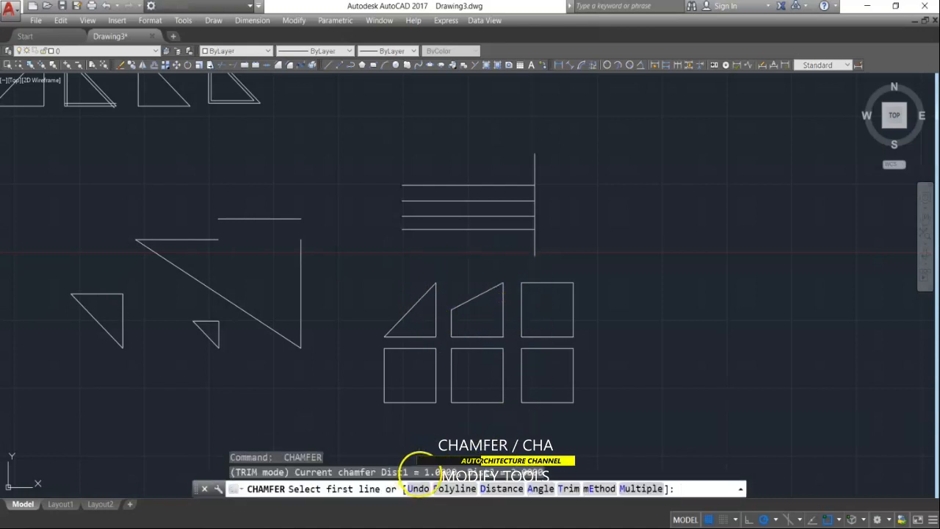
pyautogui.click(510, 491)
pyautogui.write('2.')
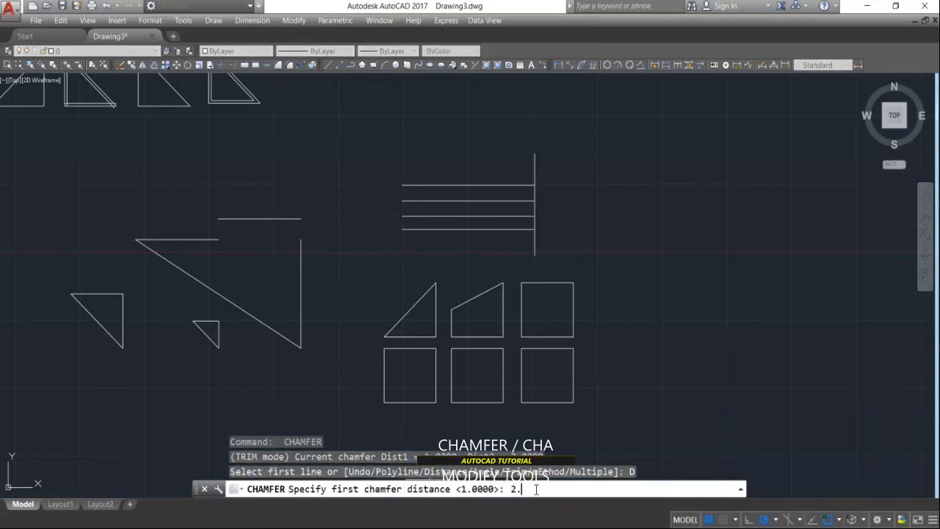
pyautogui.write('12')
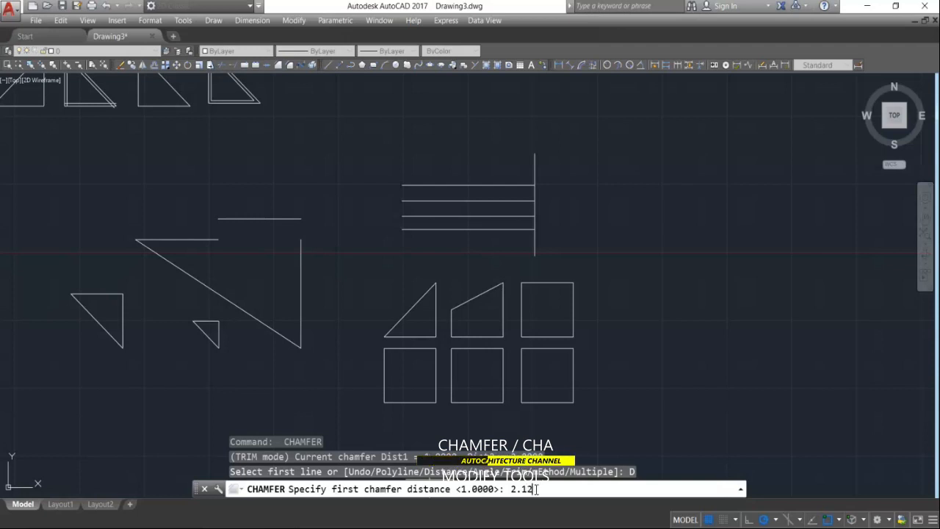
pyautogui.press('BackSpace')
pyautogui.press('Return')
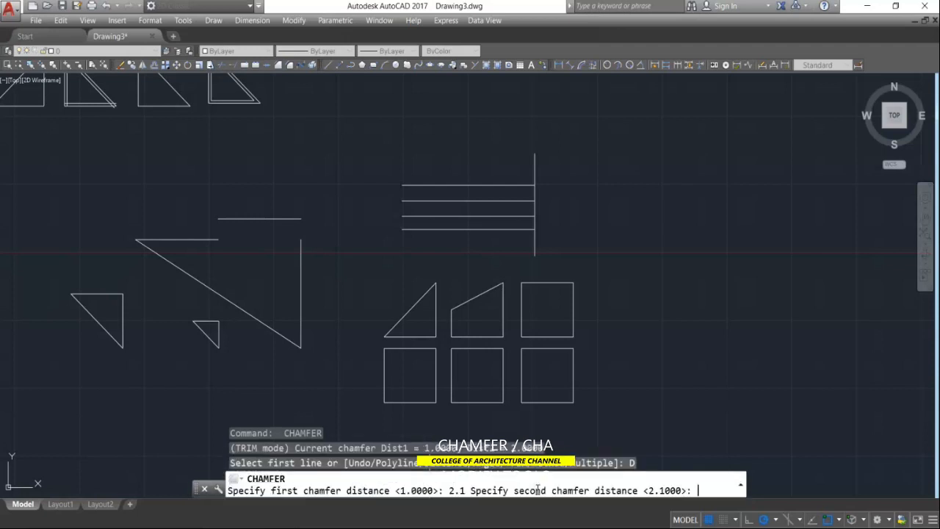
pyautogui.press('Return')
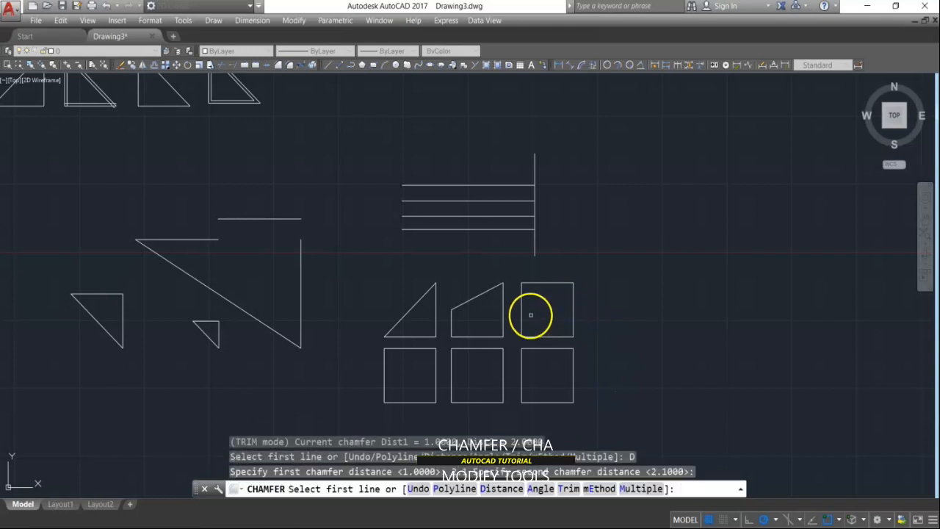
pyautogui.click(522, 312)
pyautogui.click(547, 282)
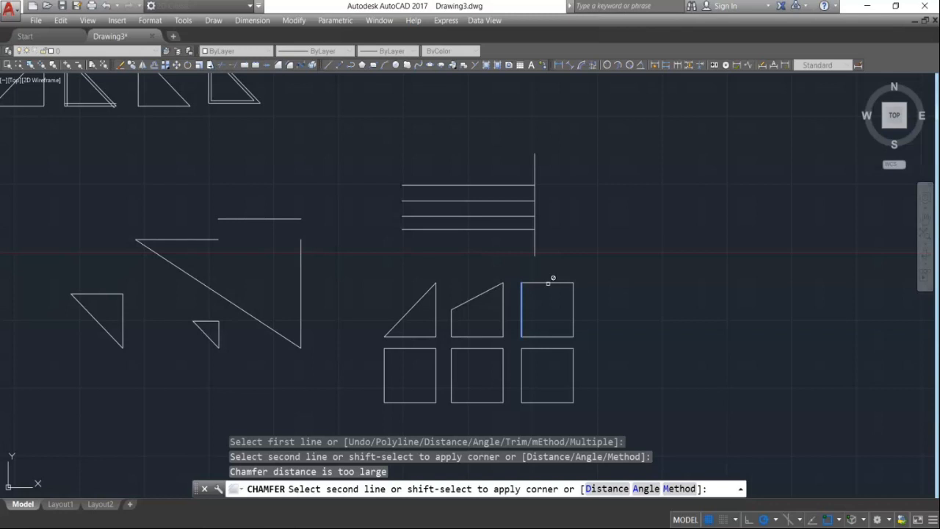
pyautogui.press('Escape')
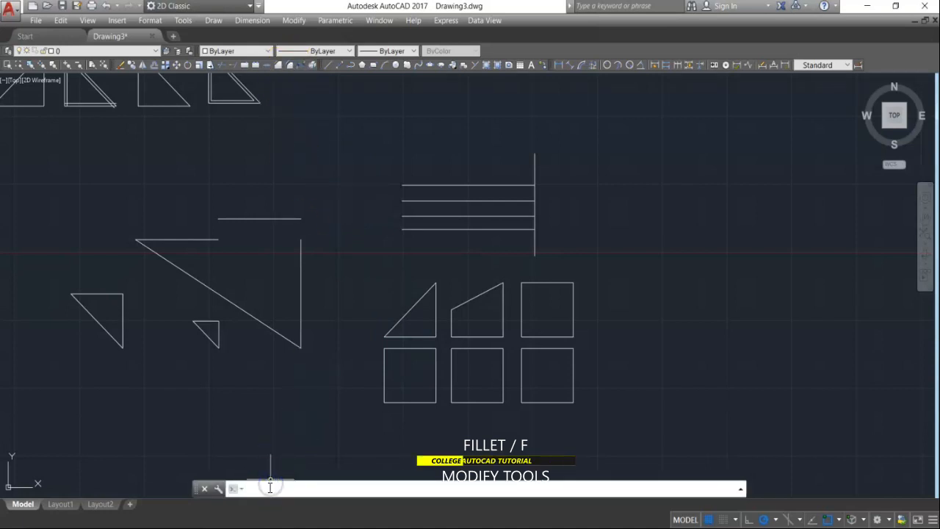
# Fillet the short detached horizontal line and the large triangle's vertical line with radius 0 to form a sharp corner
pyautogui.press('Return')
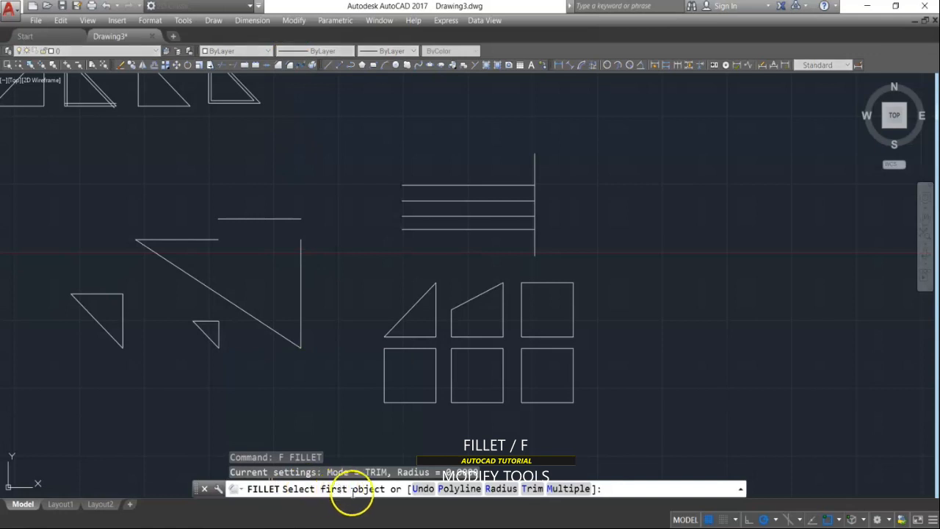
pyautogui.click(492, 497)
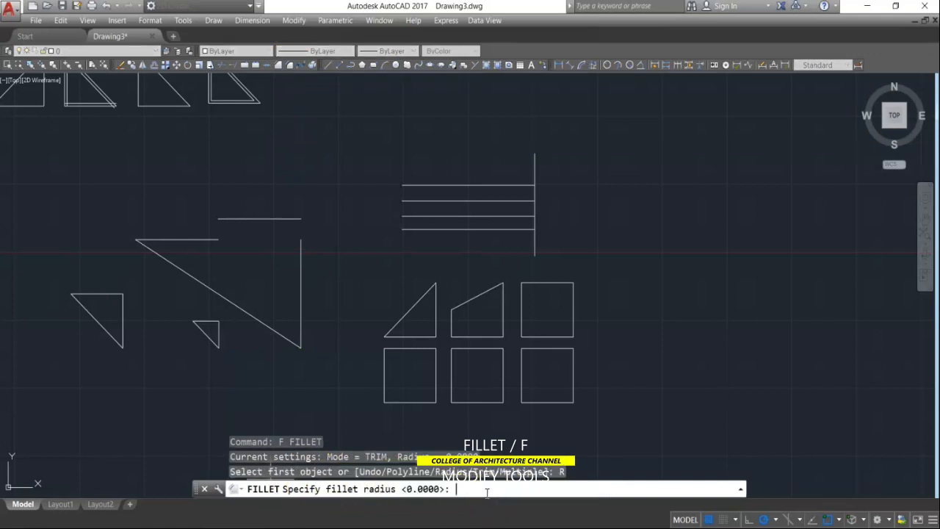
pyautogui.press('Return')
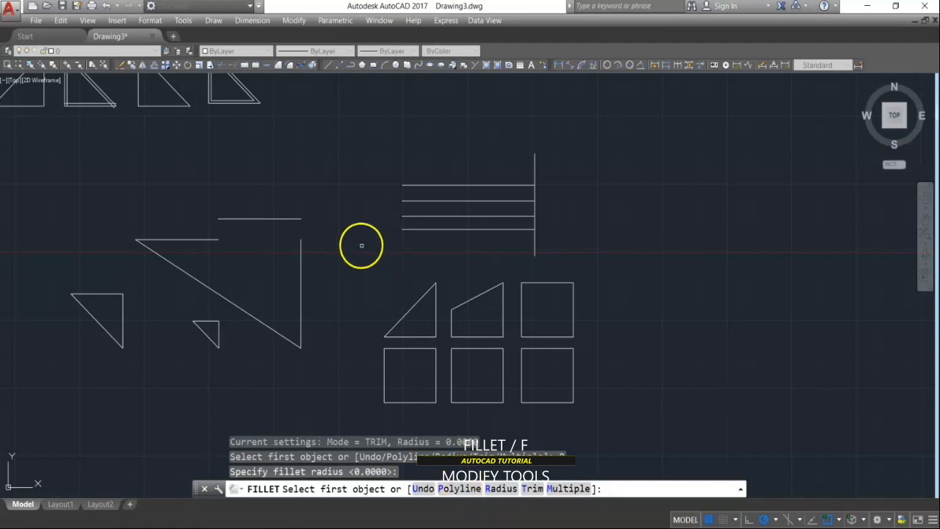
pyautogui.click(282, 218)
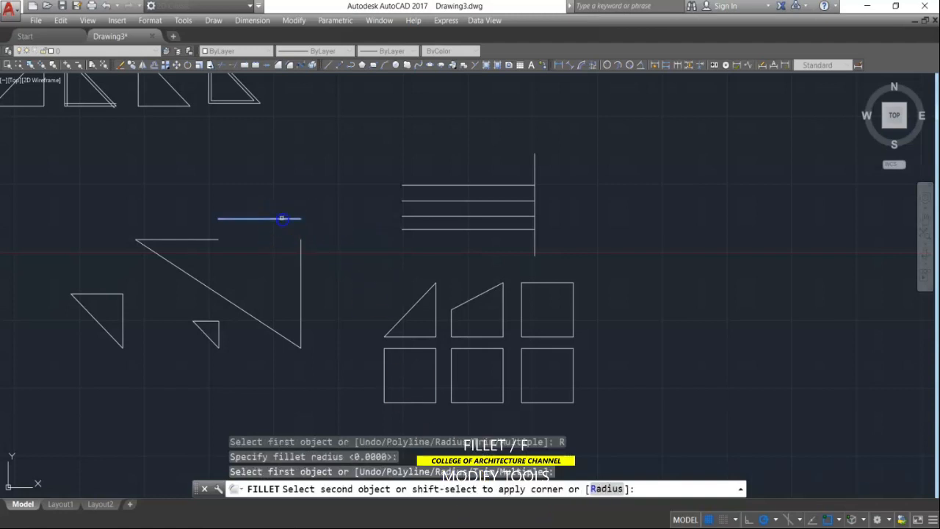
pyautogui.click(301, 252)
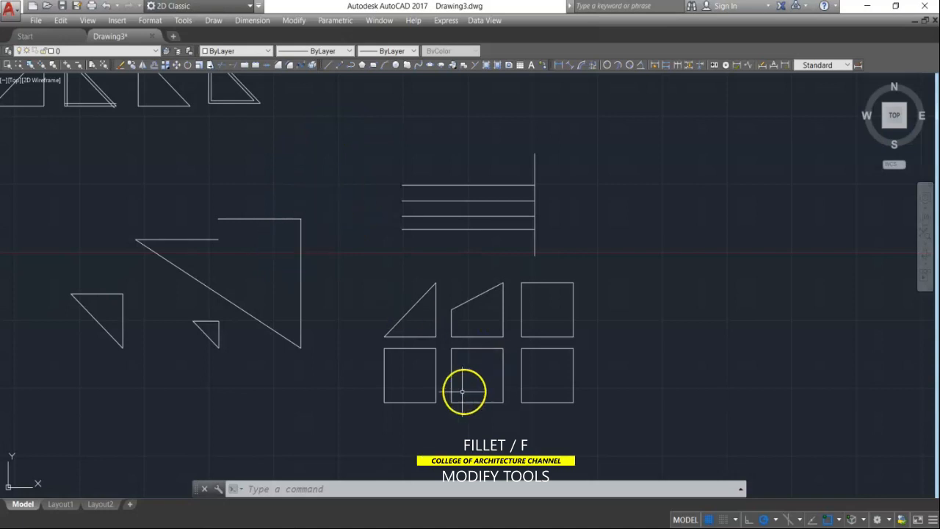
# Fillet the upper-left corner of the first lower-row square with radius 2
pyautogui.write('f')
pyautogui.press('Return')
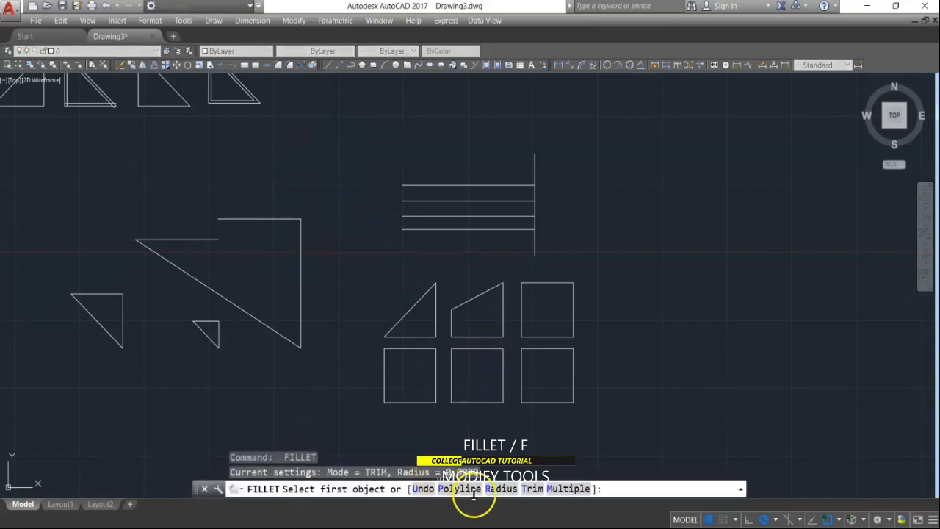
pyautogui.click(501, 489)
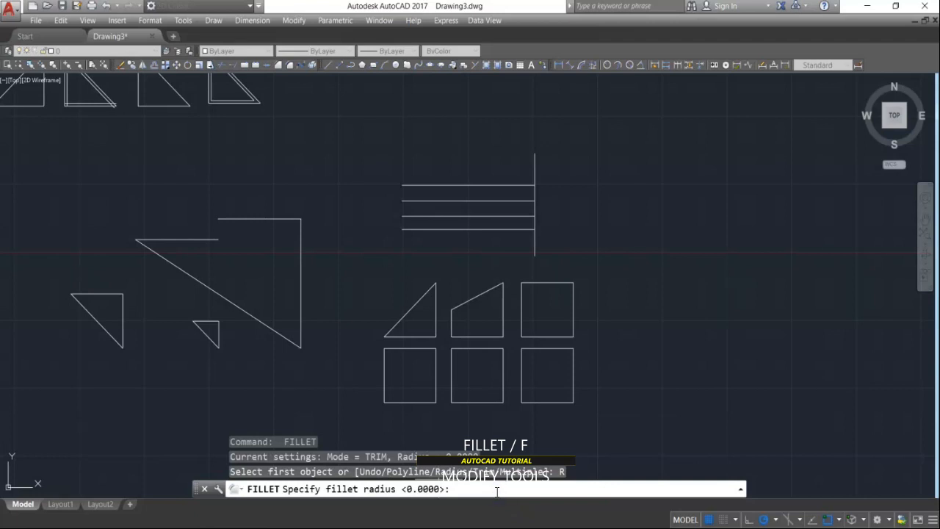
pyautogui.press('Return')
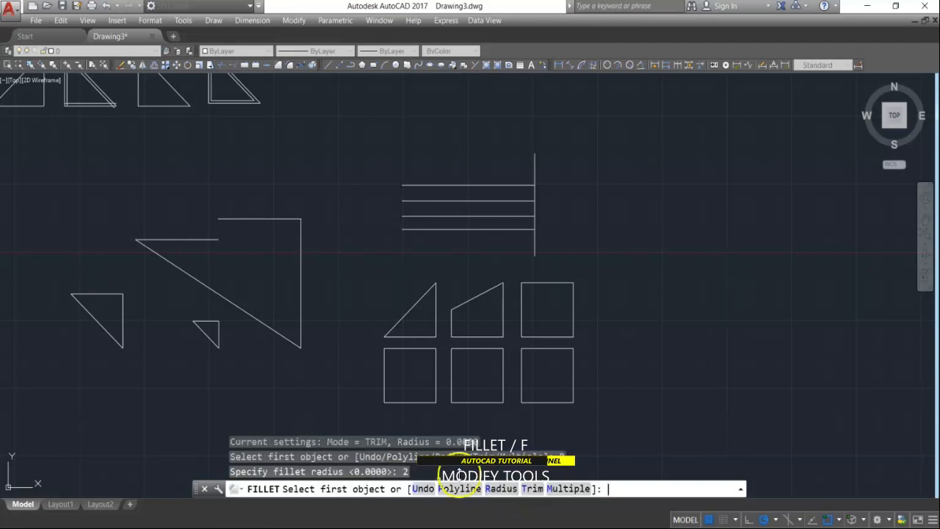
pyautogui.click(383, 397)
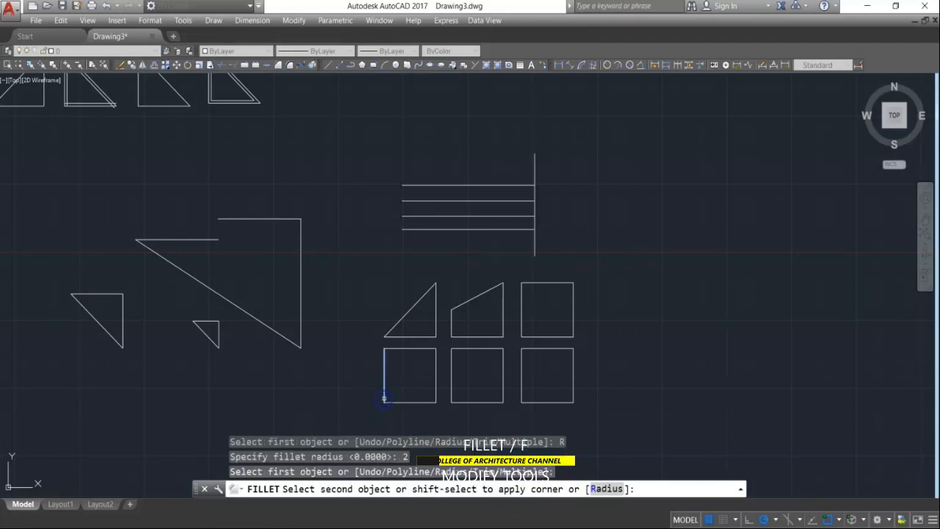
pyautogui.click(425, 351)
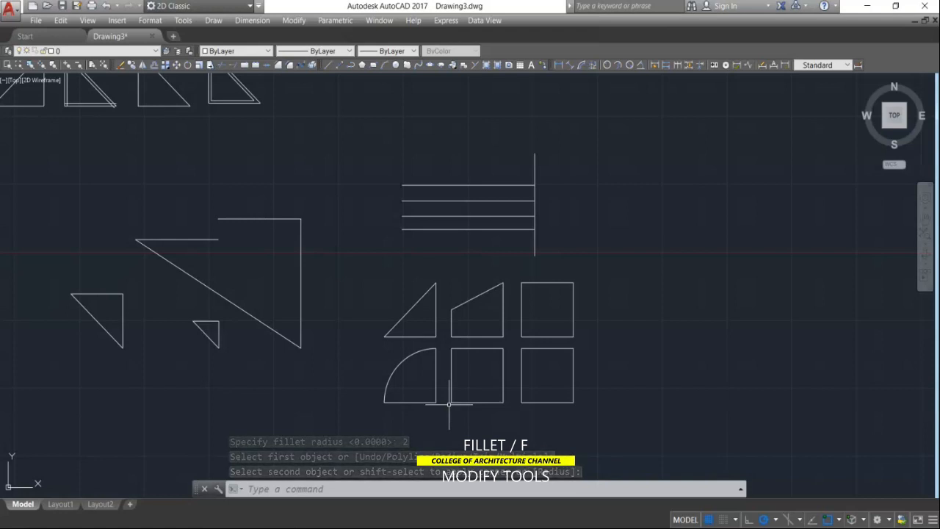
# Fillet the upper-left corner of the middle lower-row square with radius 1
pyautogui.press('Return')
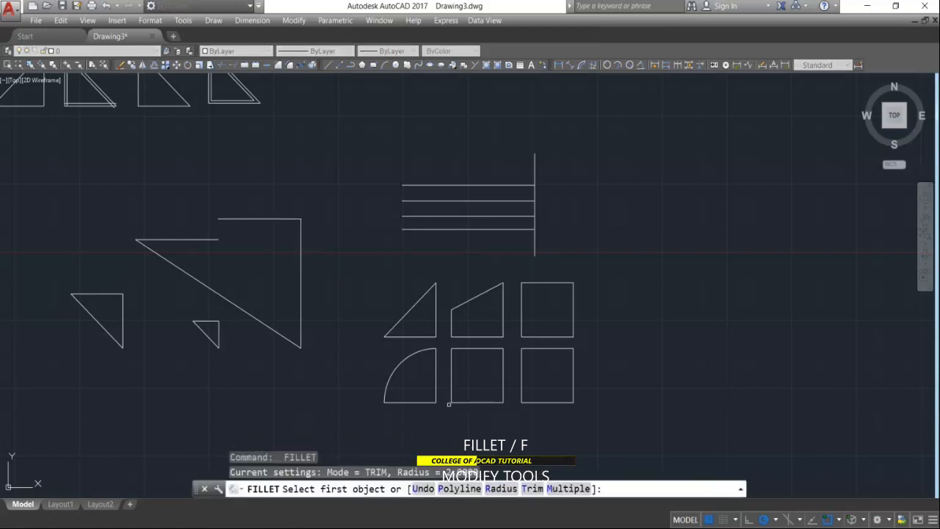
pyautogui.click(501, 489)
pyautogui.write('1')
pyautogui.press('Return')
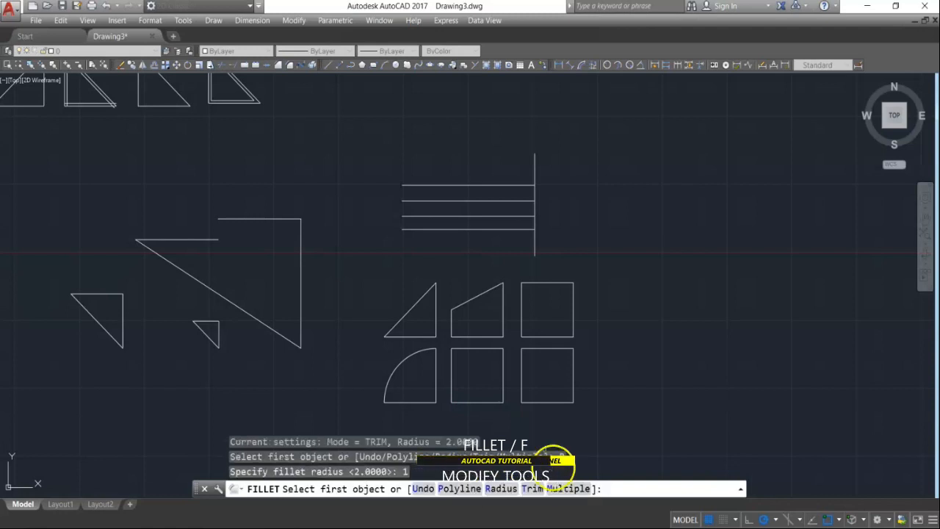
pyautogui.click(454, 381)
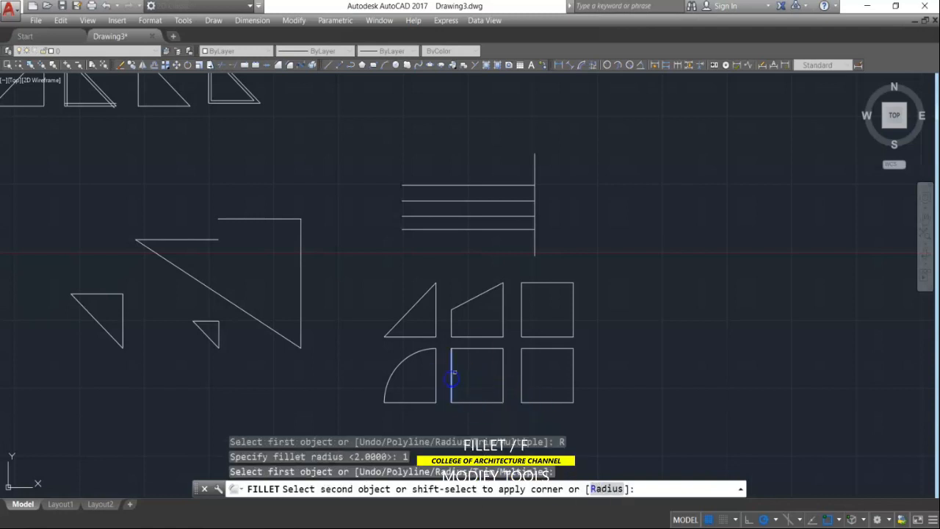
pyautogui.click(474, 347)
pyautogui.press('Return')
pyautogui.press('Escape')
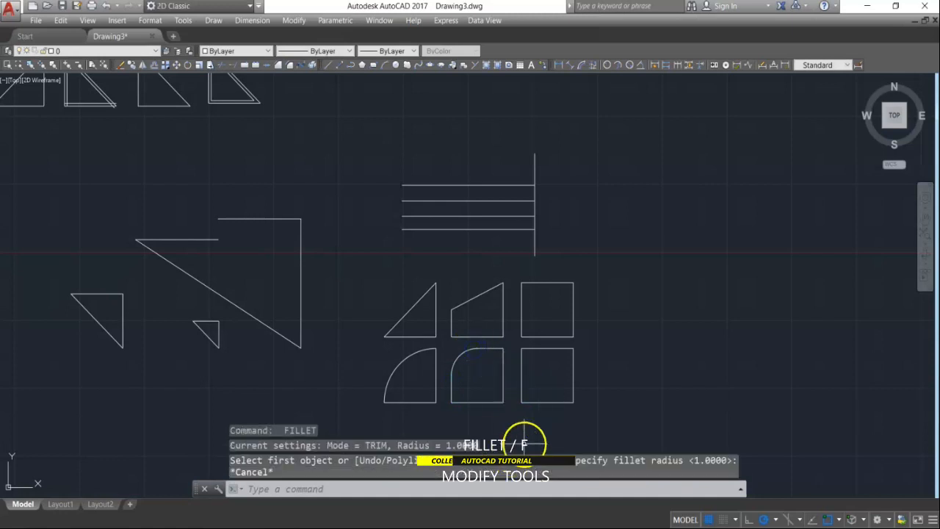
# Try to fillet the upper-left corner of the third lower-row square with radius 2.1
pyautogui.write('f')
pyautogui.press('Return')
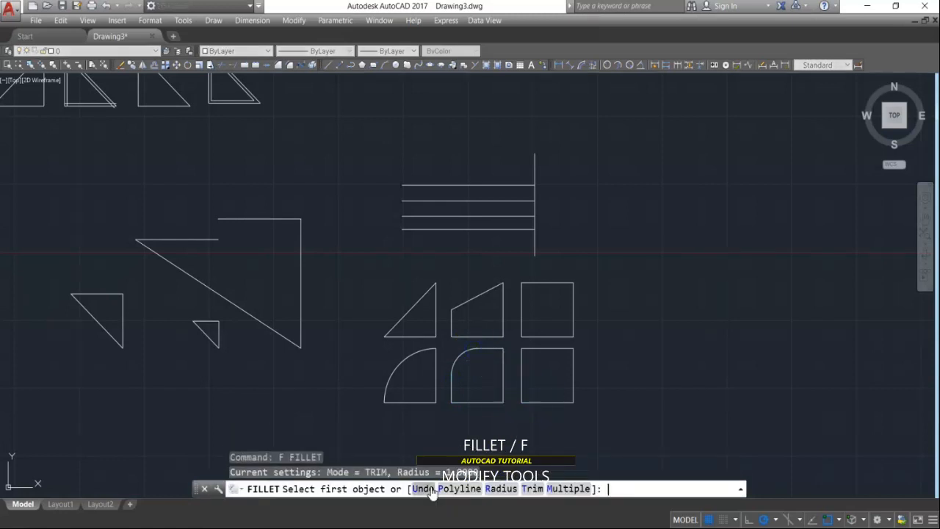
pyautogui.click(500, 489)
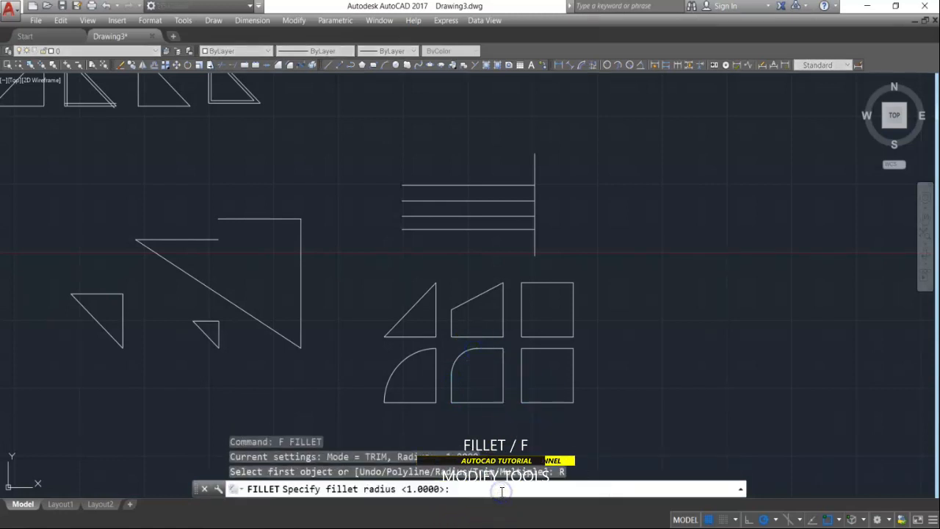
pyautogui.write('2.1')
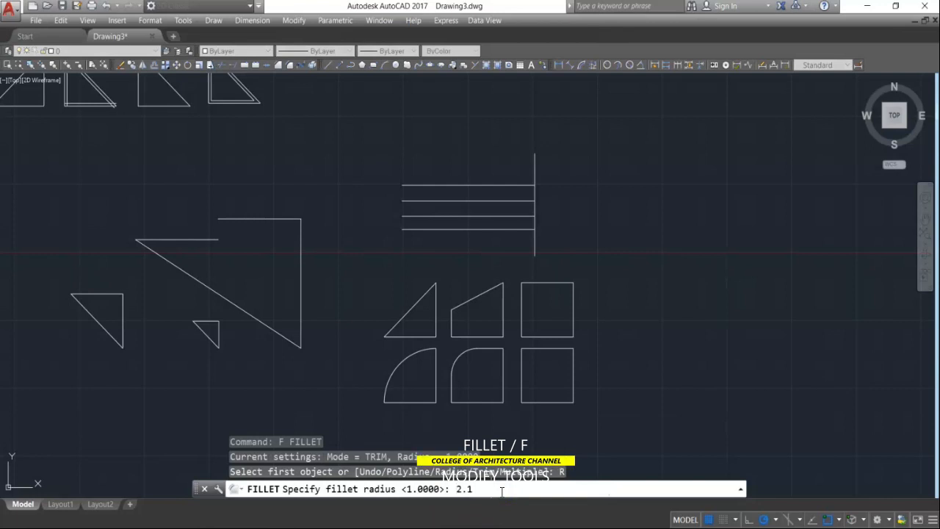
pyautogui.press('Return')
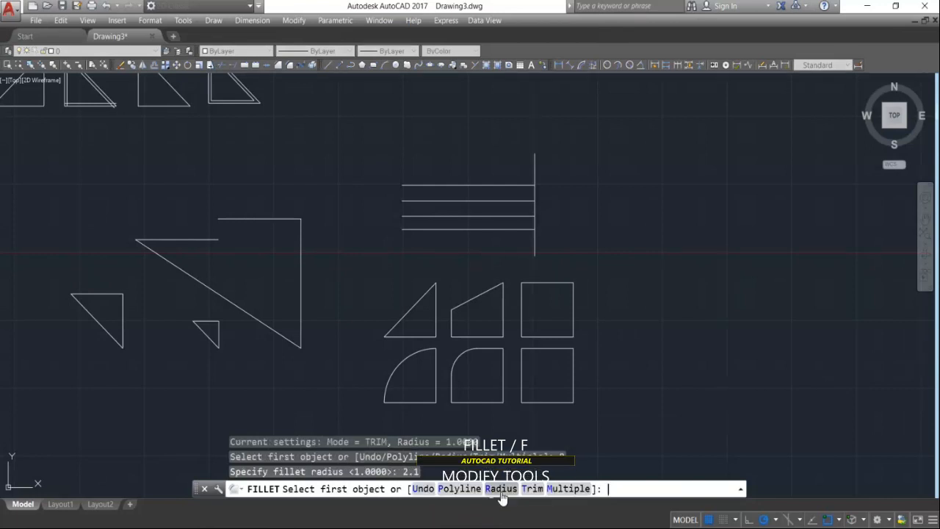
pyautogui.click(523, 382)
pyautogui.click(541, 346)
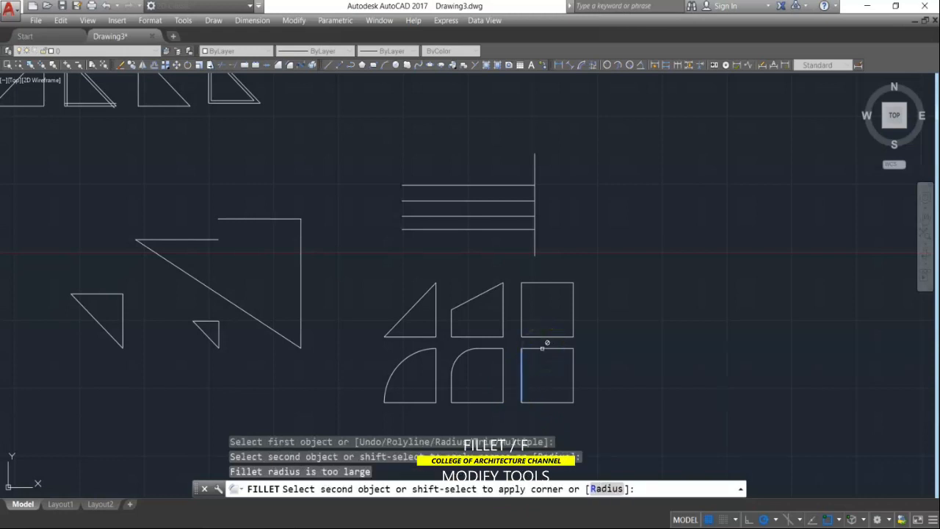
pyautogui.click(543, 348)
# Fillet the upper-left corner of the third lower-row square with radius .01 and inspect the rounded corner up close
pyautogui.rightClick(548, 380)
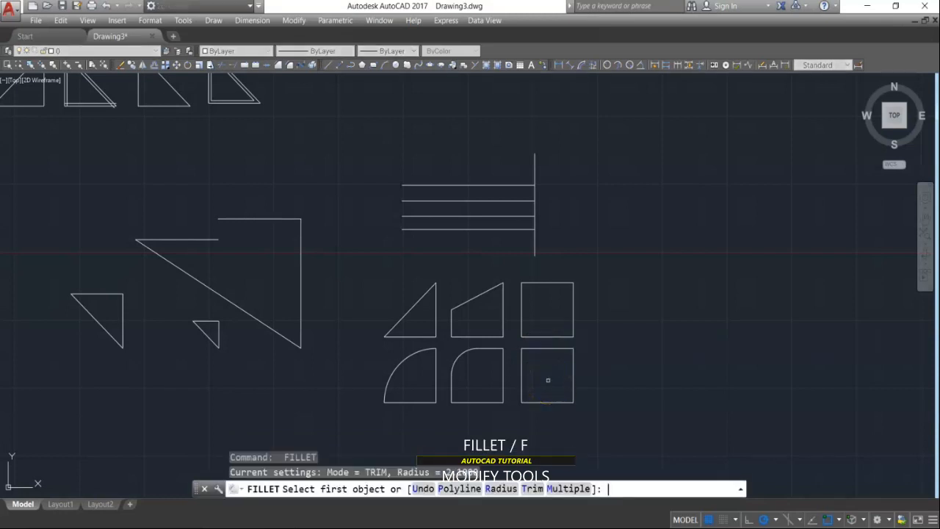
pyautogui.click(500, 489)
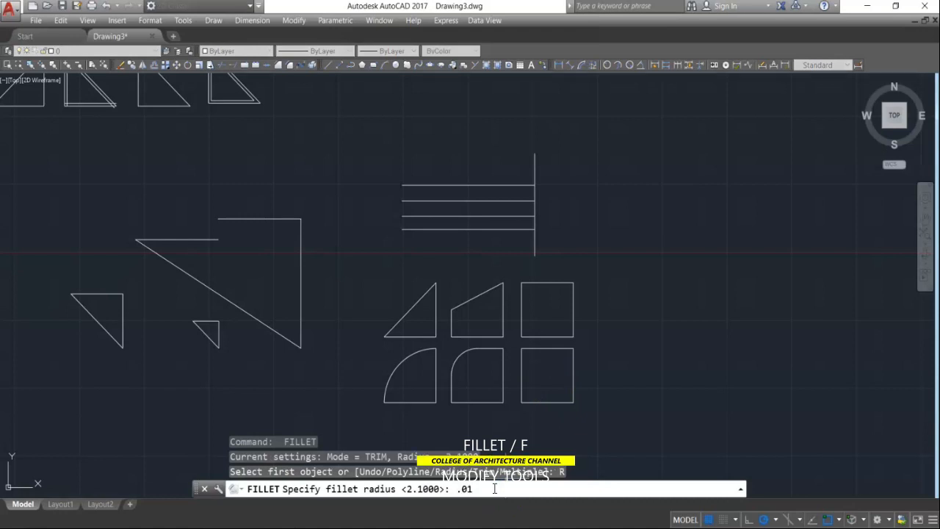
pyautogui.write('.01')
pyautogui.press('Return')
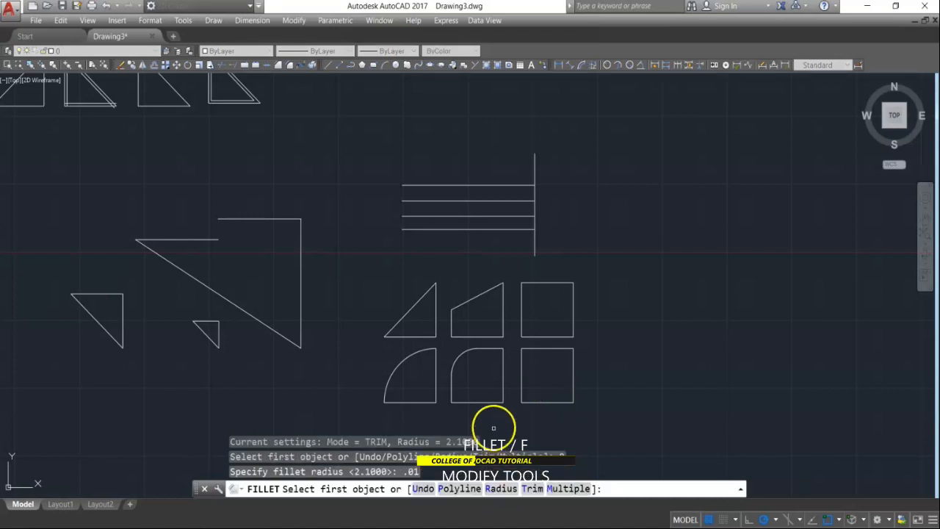
pyautogui.click(522, 383)
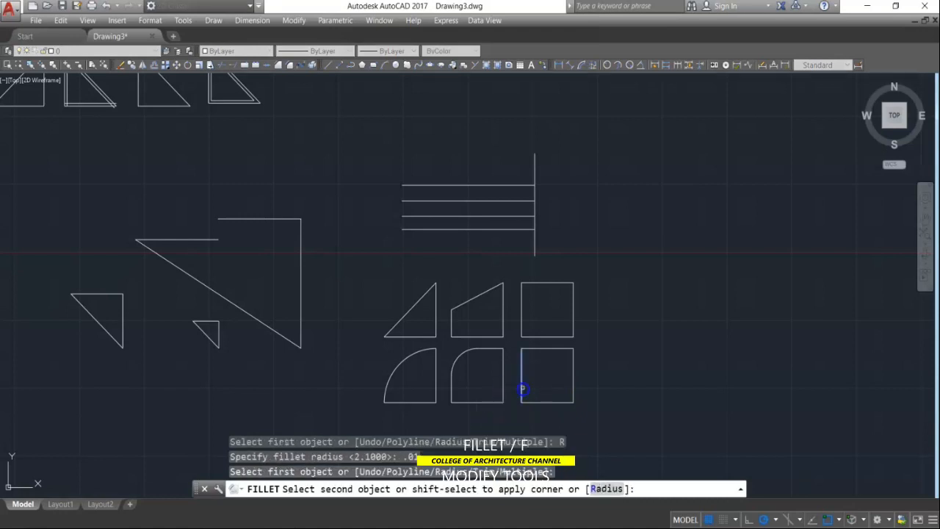
pyautogui.click(546, 348)
pyautogui.press('Escape')
pyautogui.scroll(2, 518, 352)
pyautogui.scroll(10, 525, 345)
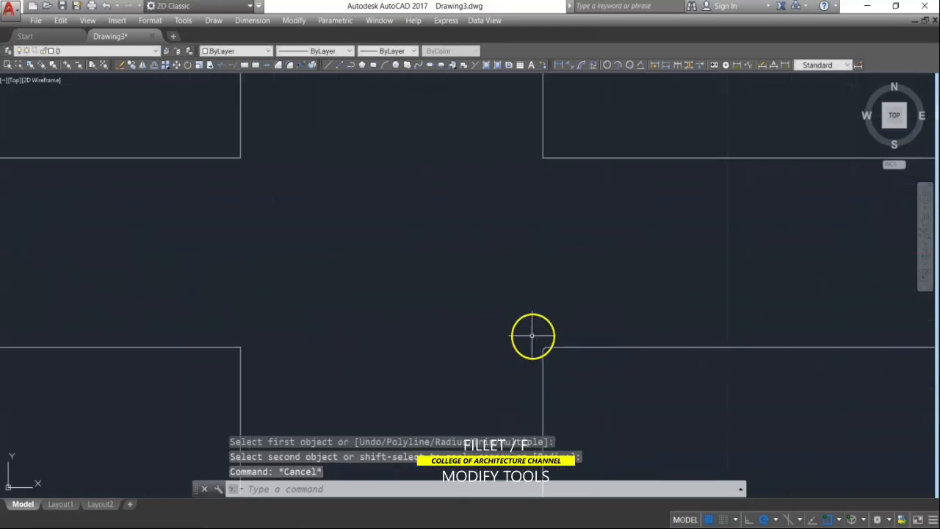
pyautogui.scroll(-10, 581, 318)
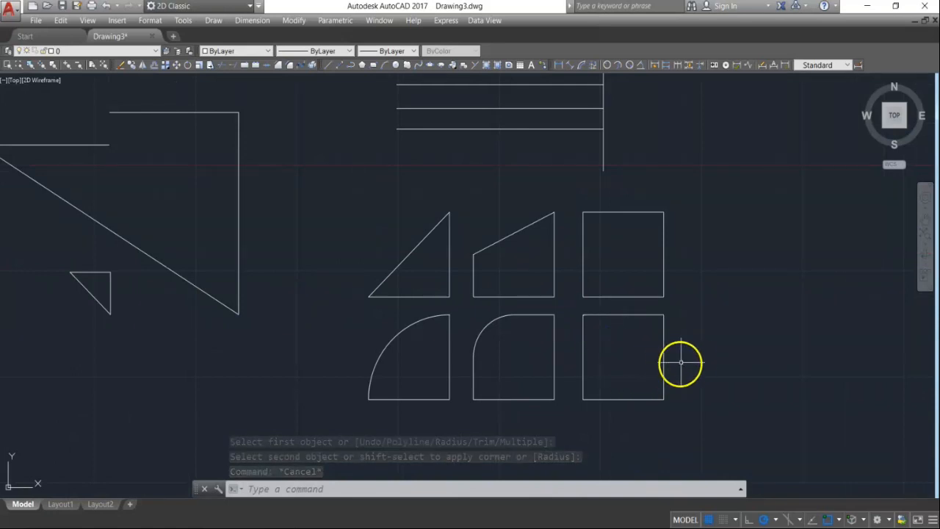
pyautogui.press('Escape')
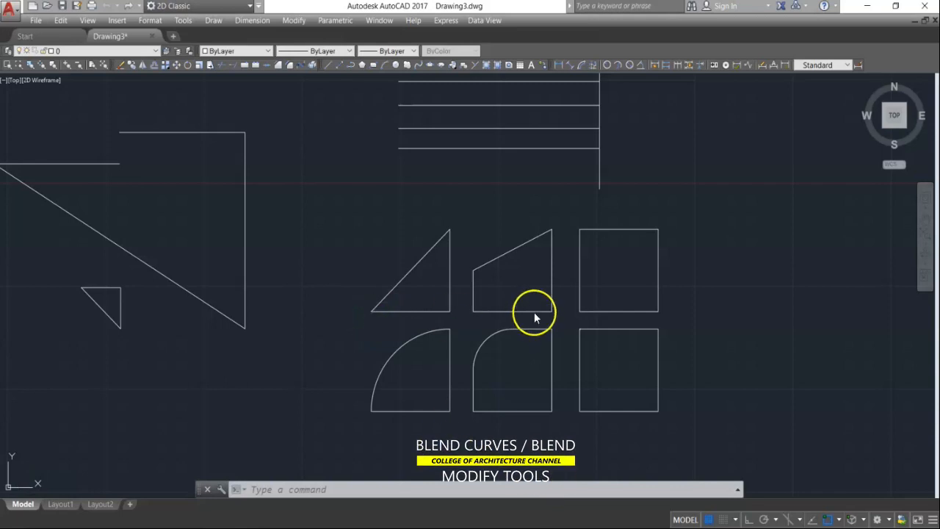
# Draw a wavy five-point spline in the empty area beside the rows of squares
pyautogui.click(366, 488)
pyautogui.write('SPL')
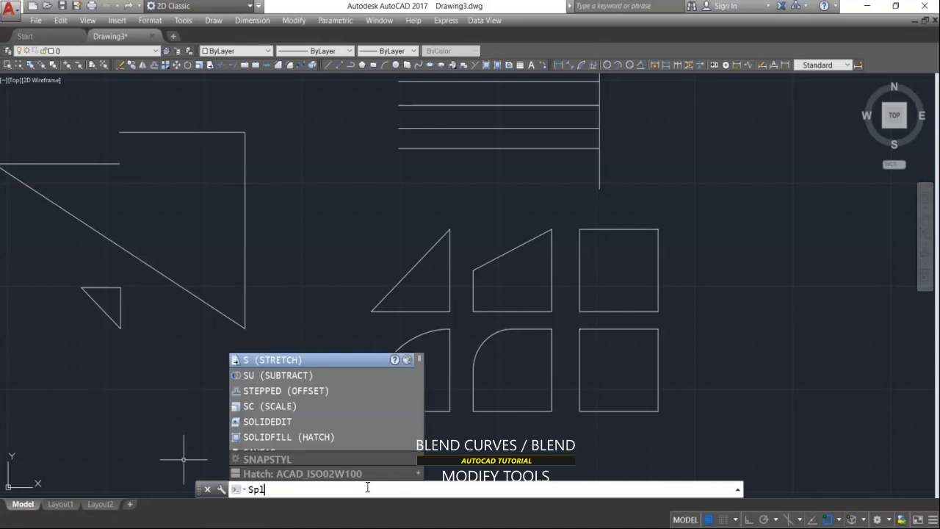
pyautogui.press('Return')
pyautogui.scroll(-2, 231, 450)
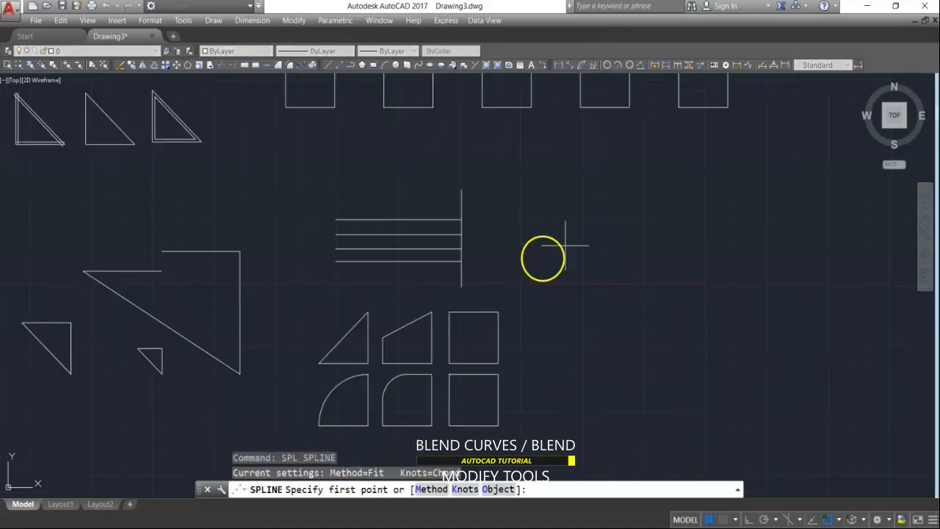
pyautogui.scroll(2, 566, 291)
pyautogui.click(569, 280)
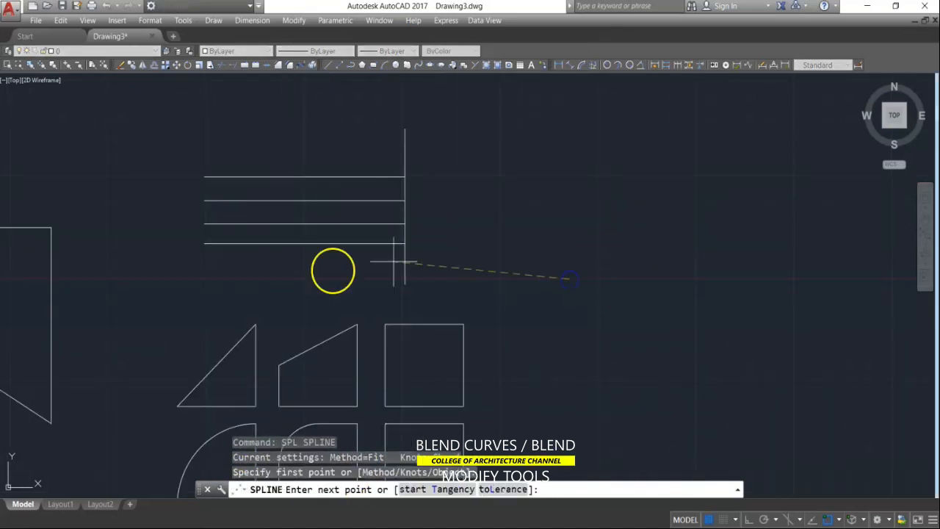
pyautogui.scroll(-2, 332, 268)
pyautogui.scroll(2, 551, 249)
pyautogui.click(551, 248)
pyautogui.click(628, 267)
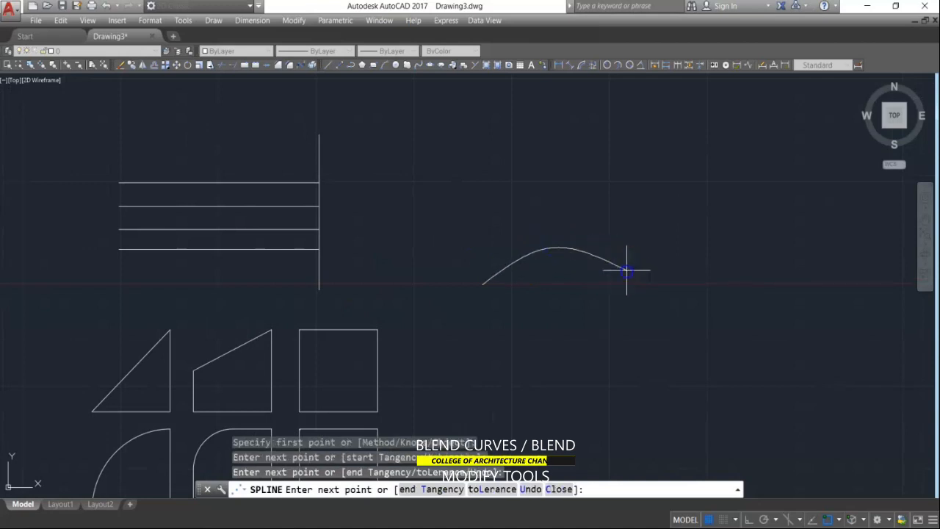
pyautogui.click(761, 258)
pyautogui.click(828, 262)
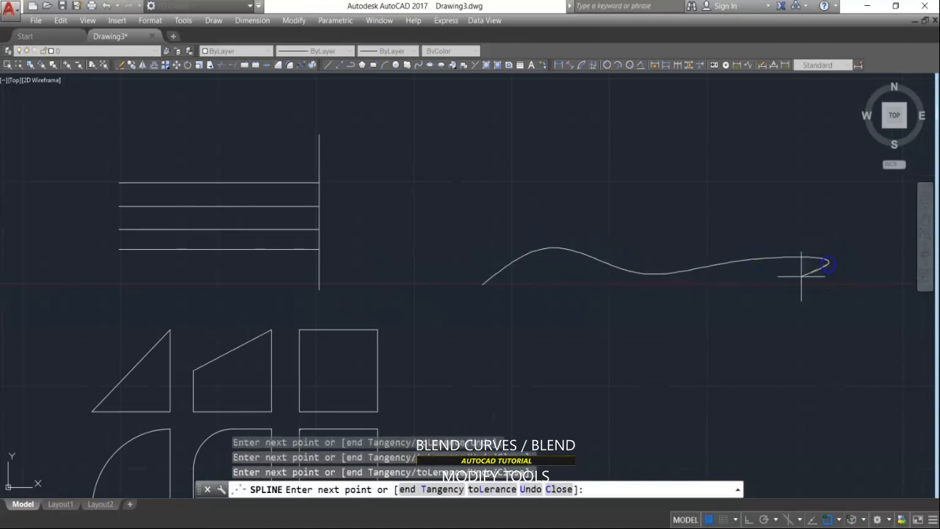
pyautogui.press('Return')
# Draw a shallow three-point arc beyond the spline's far end, leaving a gap between the two curves
pyautogui.scroll(-3, 352, 214)
pyautogui.scroll(5, 688, 290)
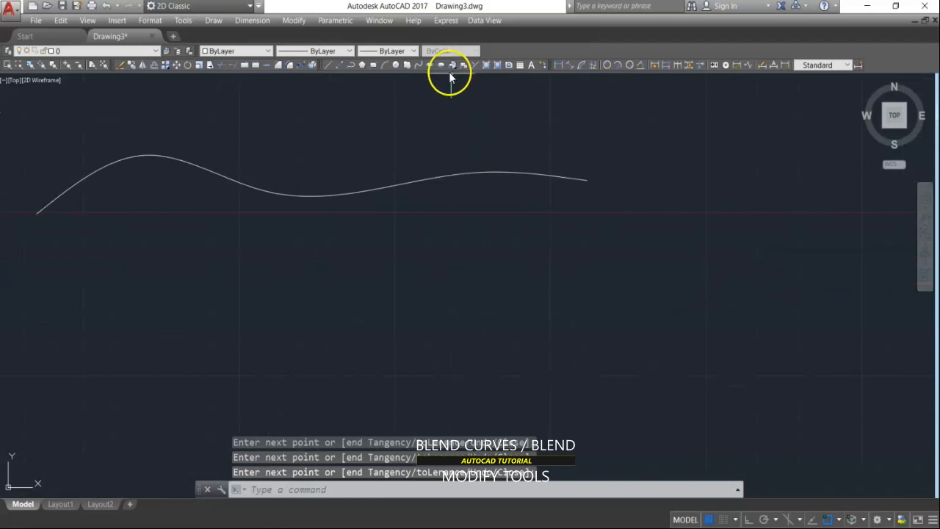
pyautogui.click(385, 65)
pyautogui.scroll(-4, 412, 154)
pyautogui.click(539, 162)
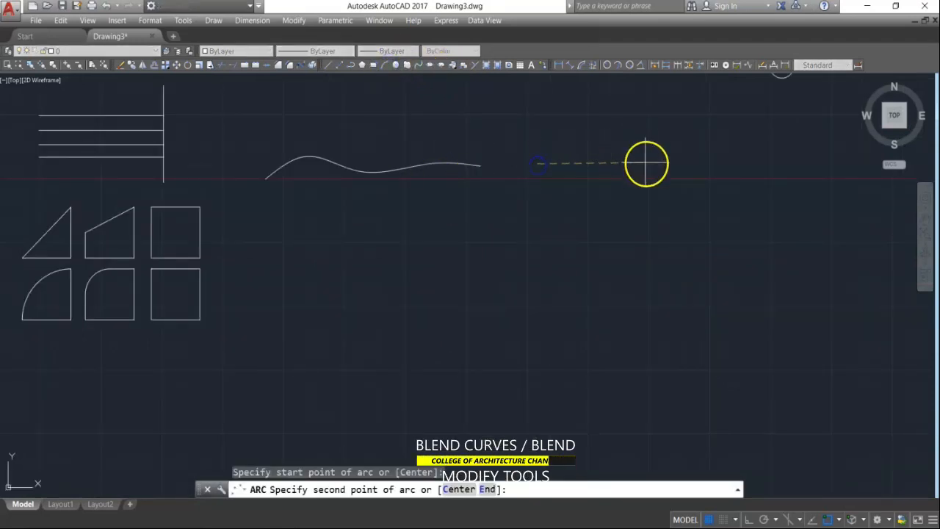
pyautogui.click(650, 171)
pyautogui.click(682, 191)
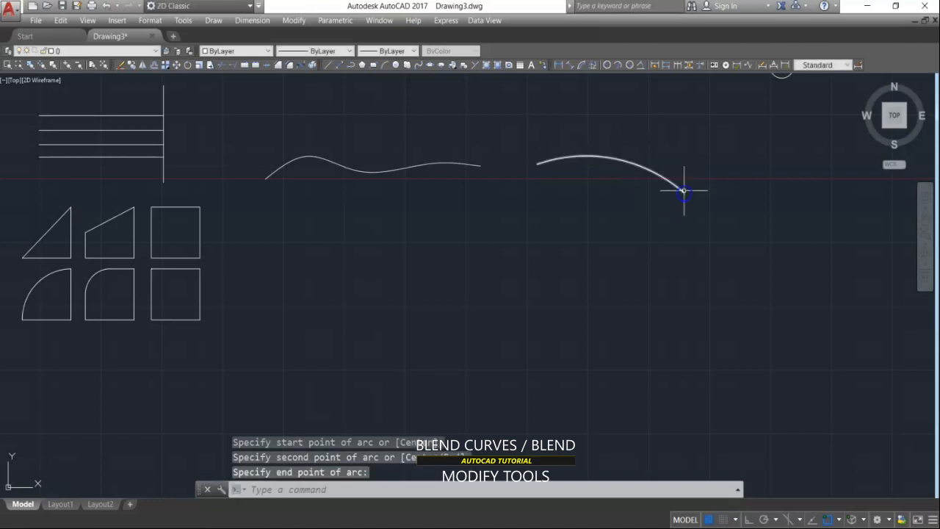
# Bridge the gap between the spline's end and the arc's start with Blend Curves
pyautogui.press('space')
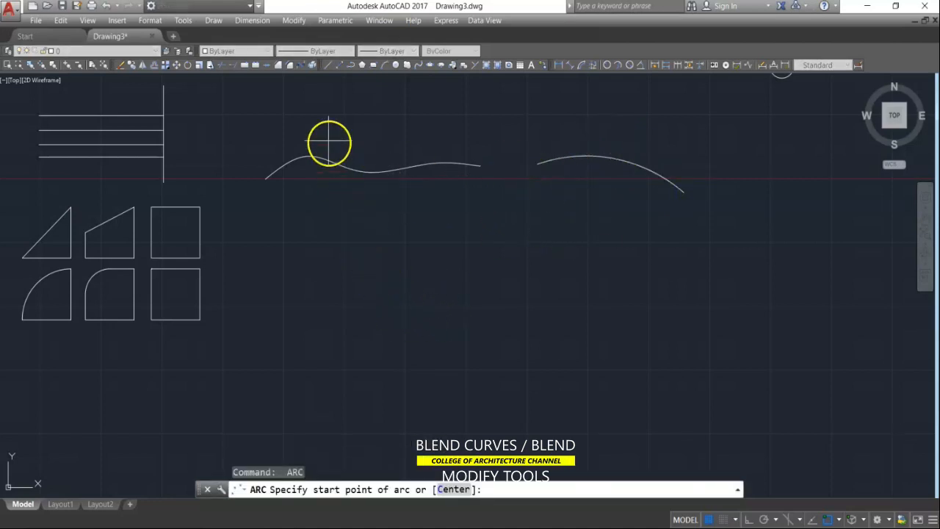
pyautogui.click(297, 64)
pyautogui.click(454, 164)
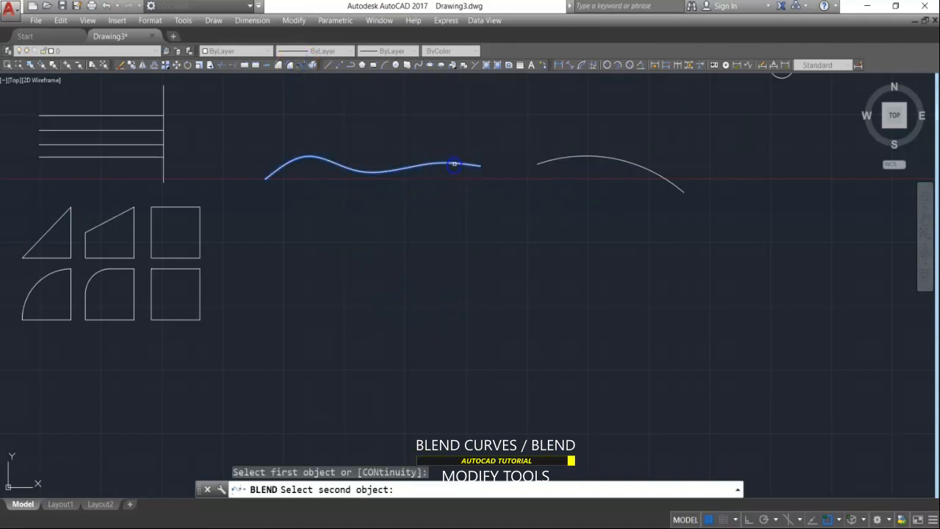
pyautogui.click(550, 159)
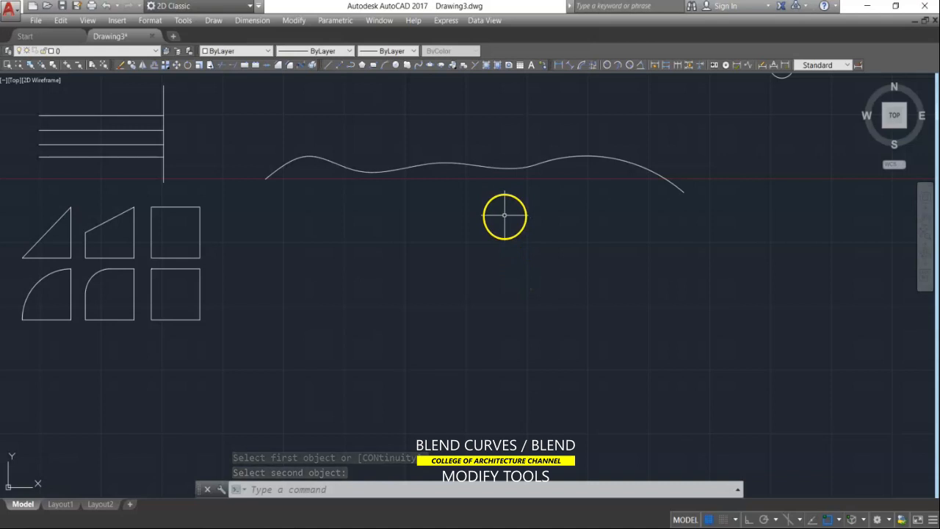
pyautogui.press('Escape')
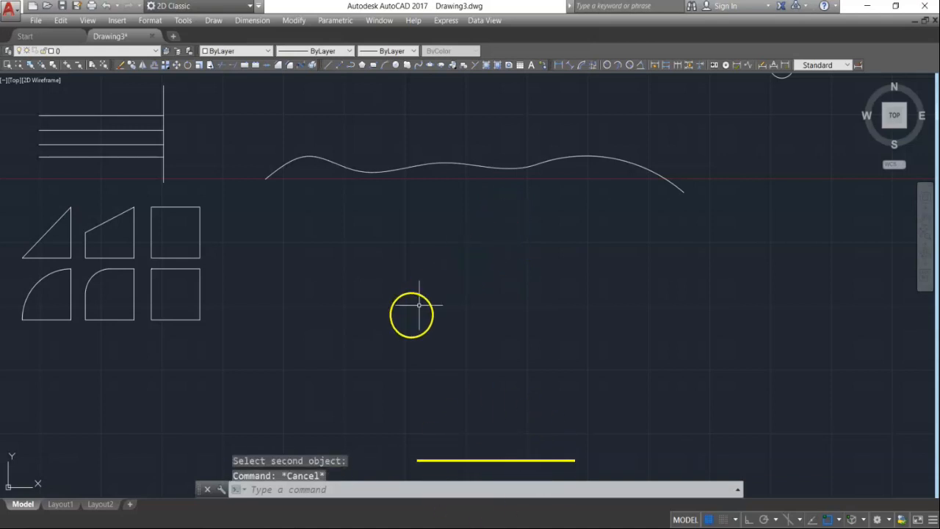
# Select and deselect the third lower-row square to check whether its sides form a single object
pyautogui.moveTo(300, 292); pyautogui.dragTo(467, 232, button='middle')
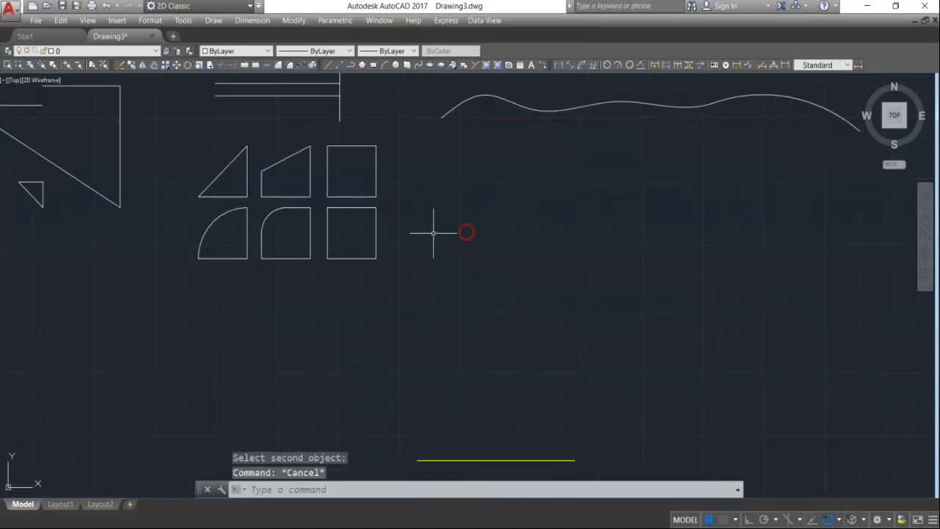
pyautogui.scroll(4, 371, 224)
pyautogui.click(397, 235)
pyautogui.press('Escape')
pyautogui.click(424, 227)
pyautogui.click(359, 275)
pyautogui.press('Escape')
pyautogui.click(402, 261)
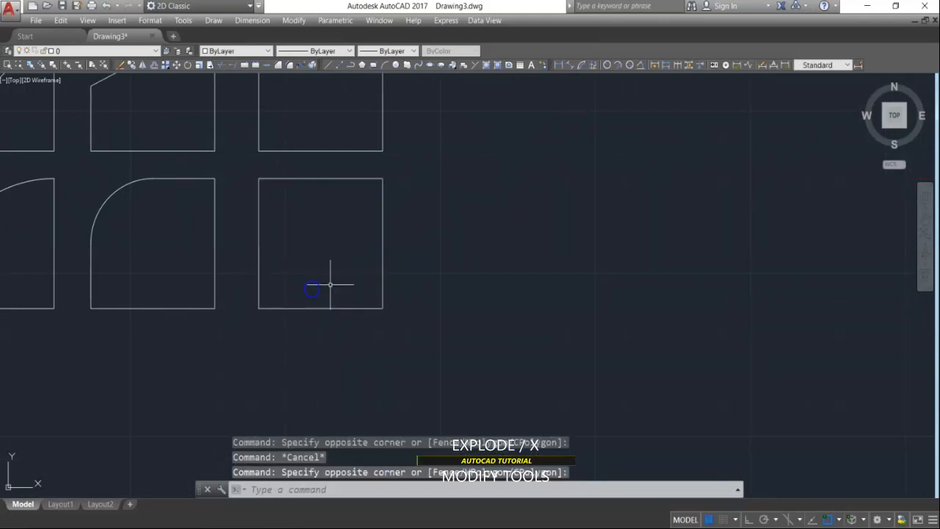
pyautogui.click(377, 267)
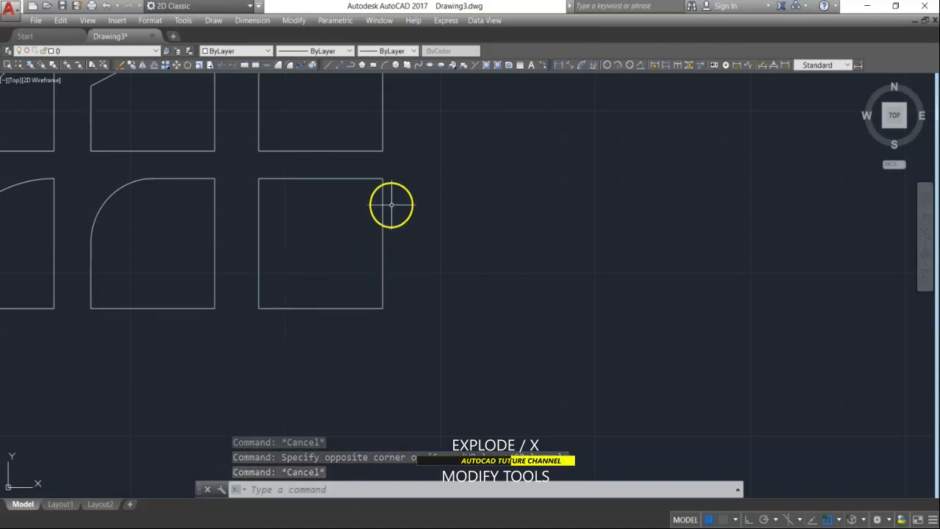
pyautogui.click(392, 213)
pyautogui.press('Escape')
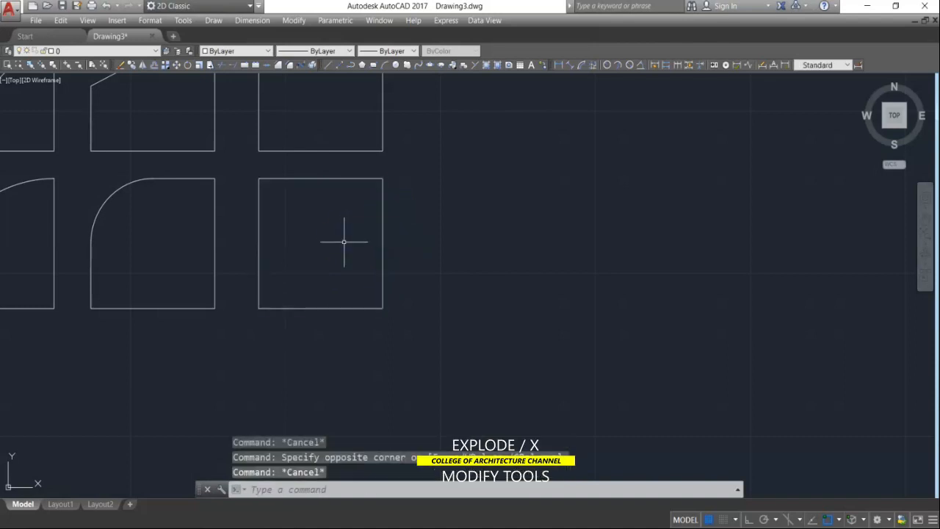
pyautogui.click(392, 243)
pyautogui.press('Escape')
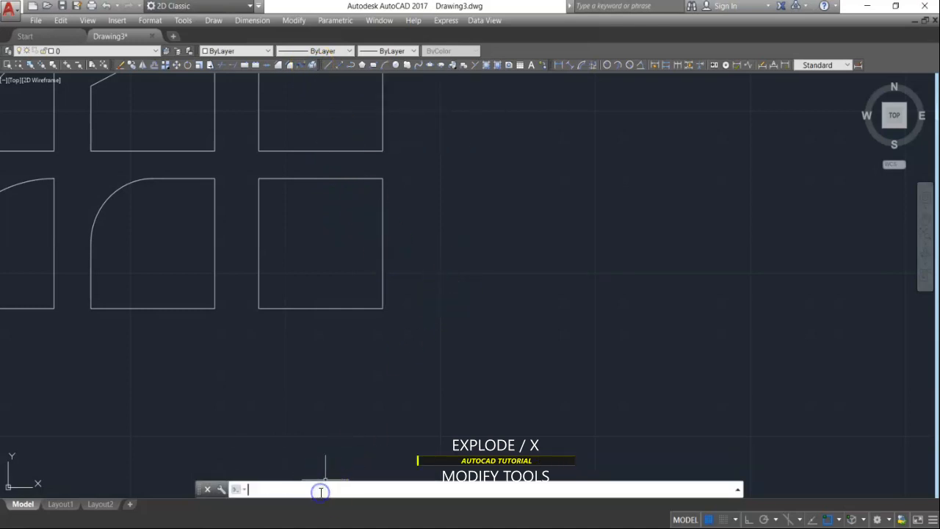
# Explode the third lower-row square into separate lines
pyautogui.write('x')
pyautogui.press('Return')
pyautogui.click(422, 225)
pyautogui.click(321, 258)
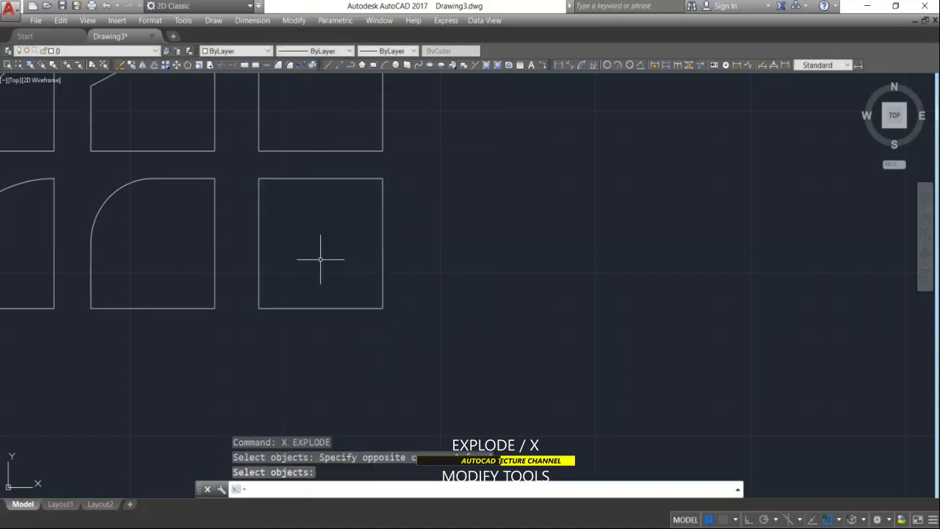
pyautogui.rightClick(416, 250)
# Select the exploded square's four sides individually and try to explode them again
pyautogui.click(404, 237)
pyautogui.click(348, 253)
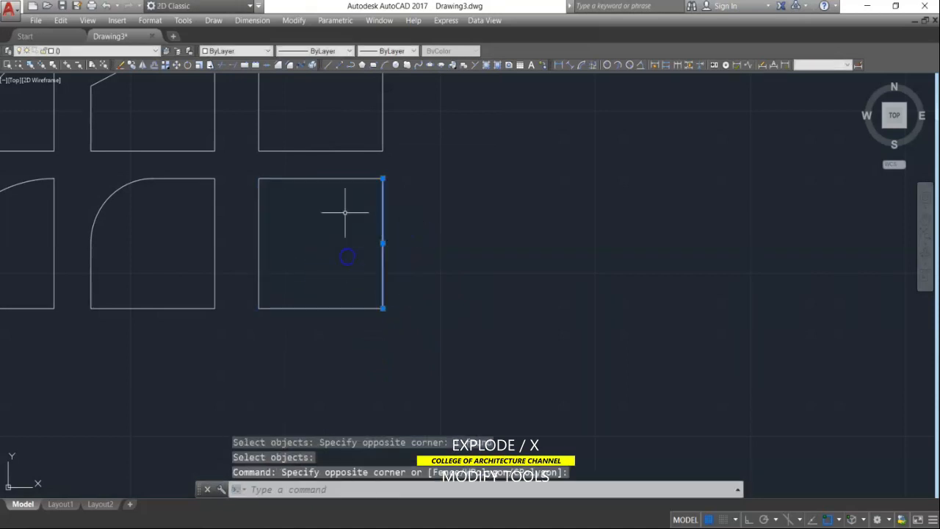
pyautogui.click(344, 168)
pyautogui.click(325, 200)
pyautogui.click(310, 213)
pyautogui.click(253, 249)
pyautogui.click(336, 263)
pyautogui.click(327, 342)
pyautogui.rightClick(326, 344)
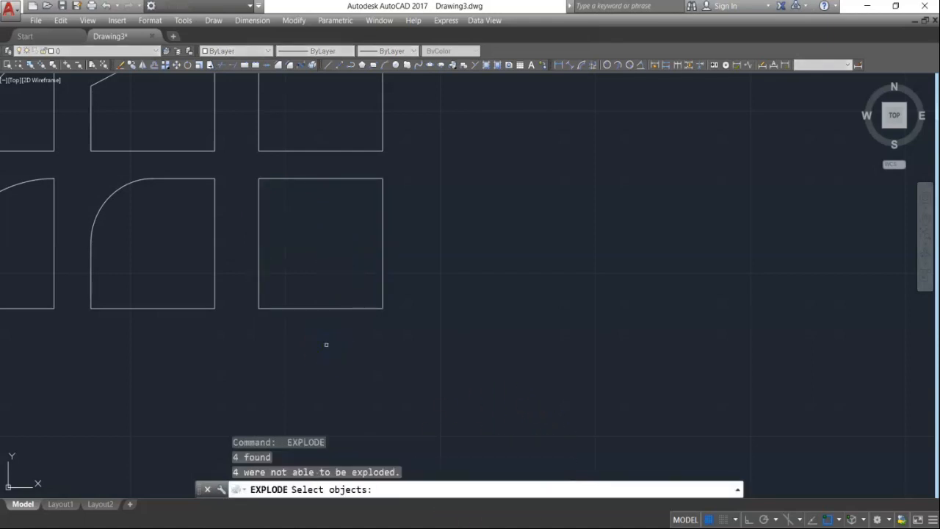
pyautogui.press('Escape')
# Copy the third upper-row square twice to the empty area beside the small triangles, one copy above the other
pyautogui.click(521, 285)
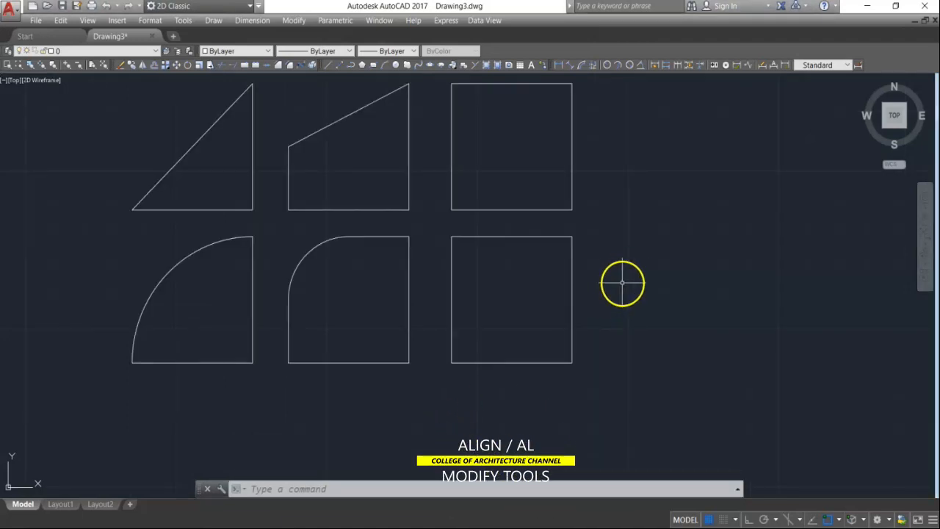
pyautogui.press('Escape')
pyautogui.scroll(-5, 628, 274)
pyautogui.moveTo(596, 280); pyautogui.dragTo(673, 287, button='middle')
pyautogui.press('Escape')
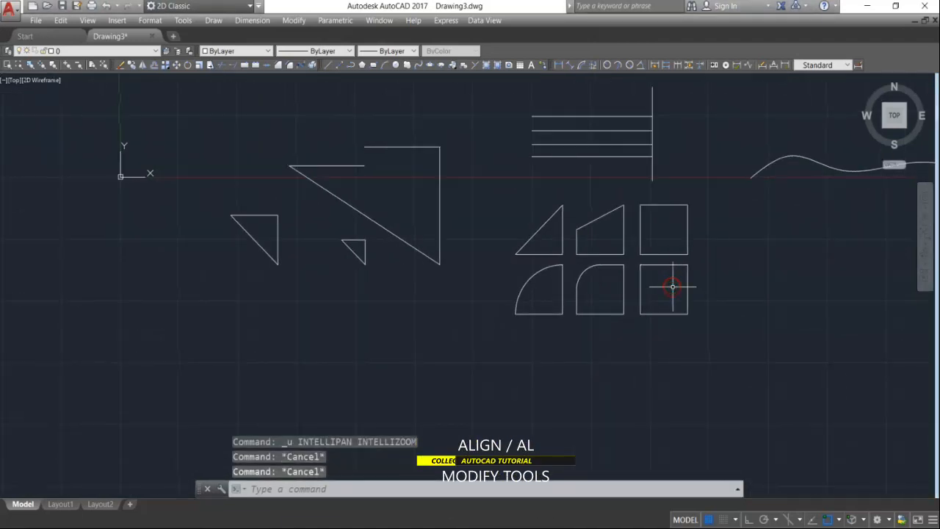
pyautogui.write('co')
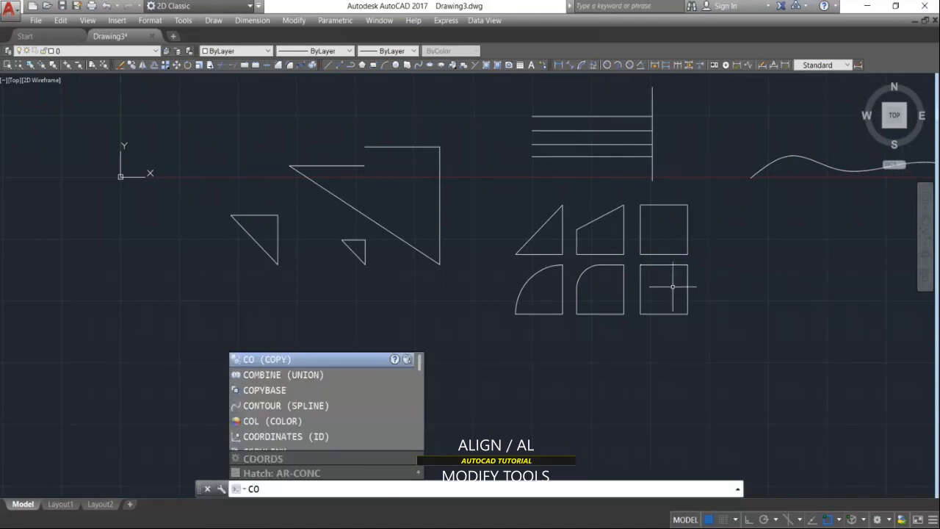
pyautogui.press('Return')
pyautogui.click(705, 187)
pyautogui.click(670, 237)
pyautogui.press('Return')
pyautogui.click(666, 227)
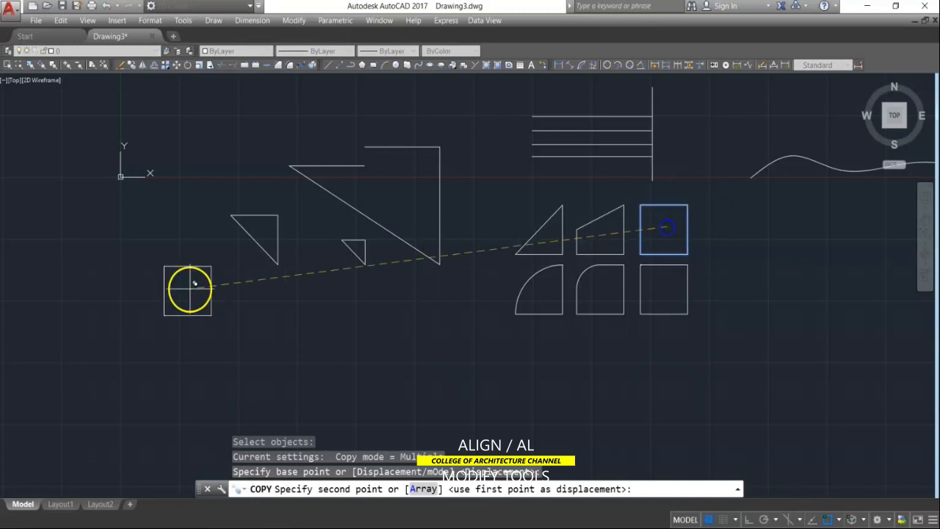
pyautogui.click(140, 242)
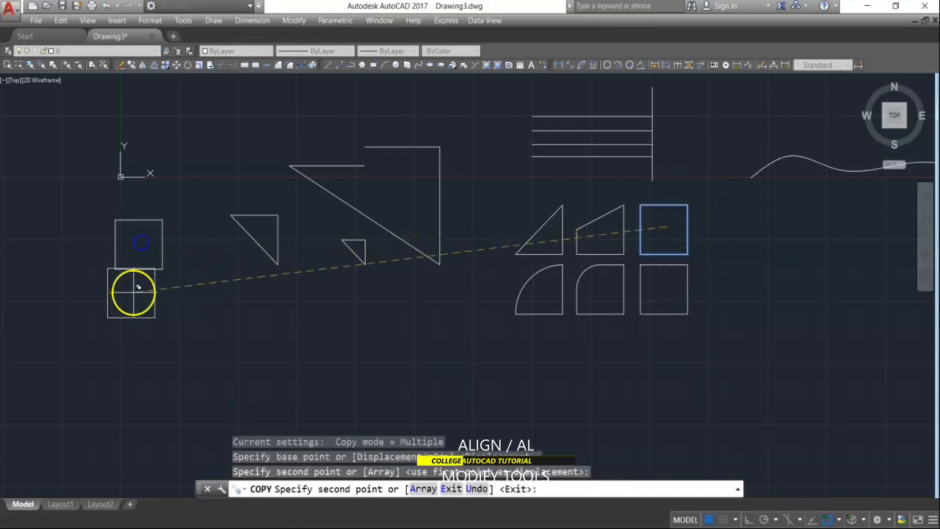
pyautogui.click(138, 308)
pyautogui.press('Return')
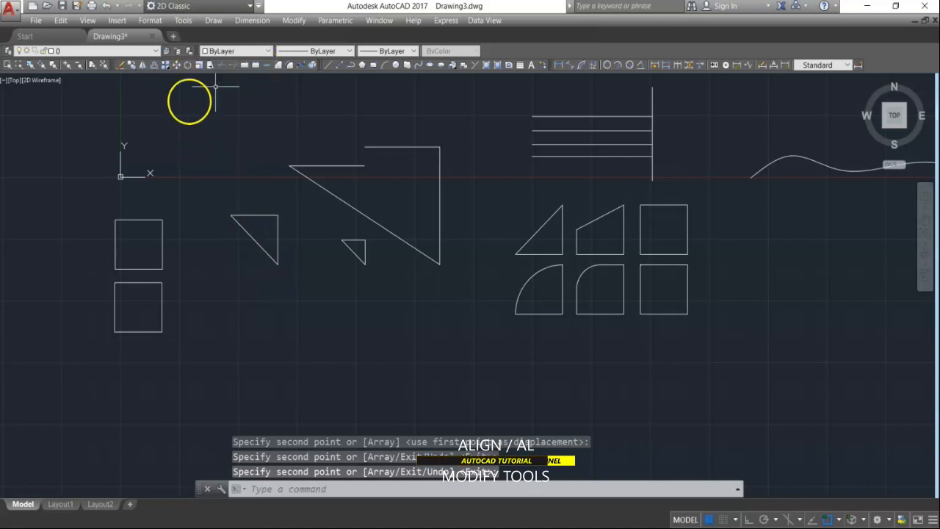
# Start aligning the upper copied square, matching its lower-right corner to the lower corner of the triangle beside it
pyautogui.scroll(2, 148, 265)
pyautogui.moveTo(149, 265); pyautogui.dragTo(344, 223, button='middle')
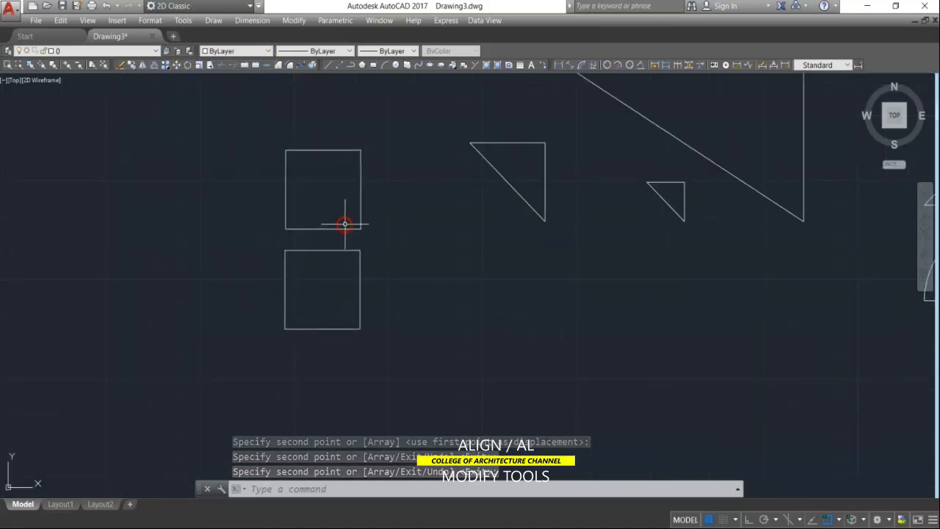
pyautogui.press('Escape')
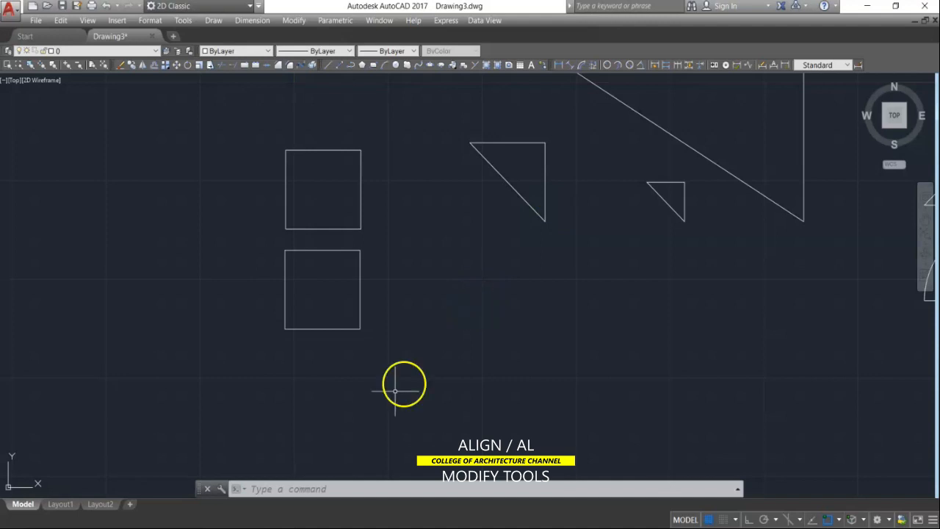
pyautogui.click(269, 488)
pyautogui.write('a')
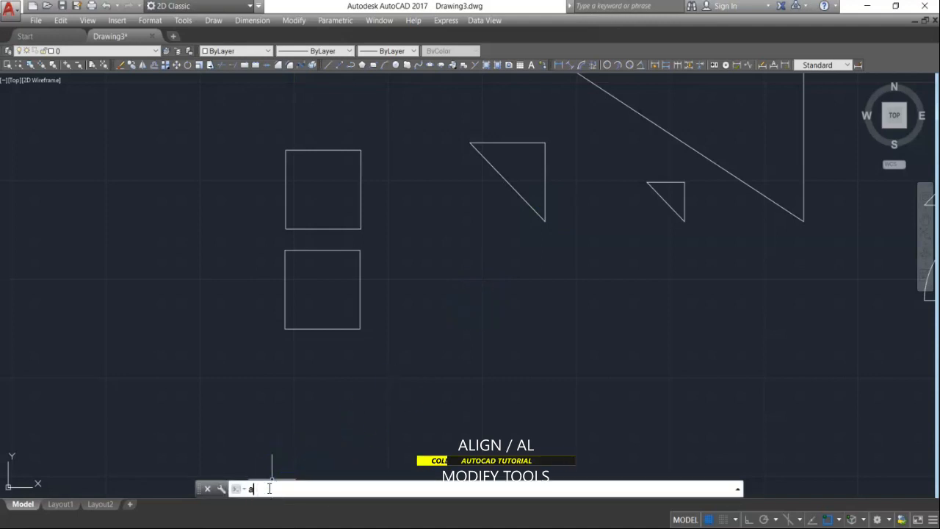
pyautogui.write('l')
pyautogui.press('Return')
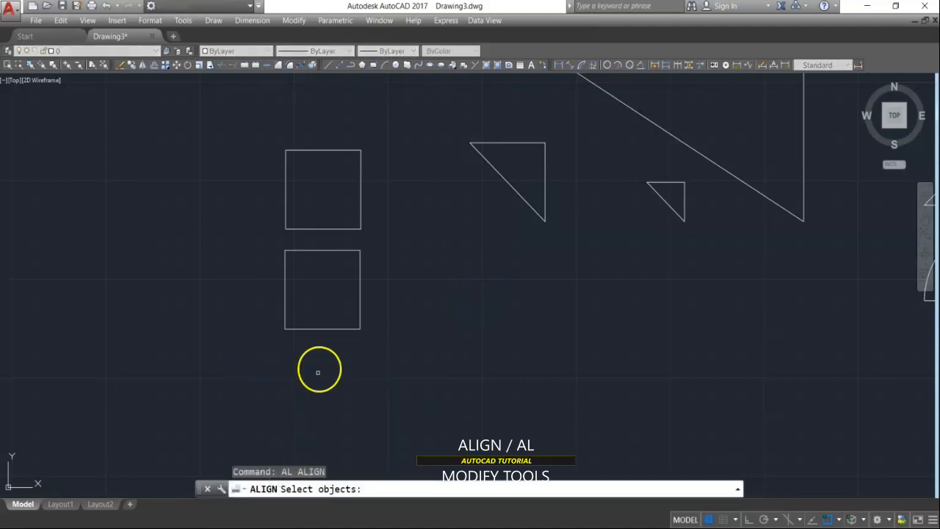
pyautogui.click(377, 194)
pyautogui.click(306, 208)
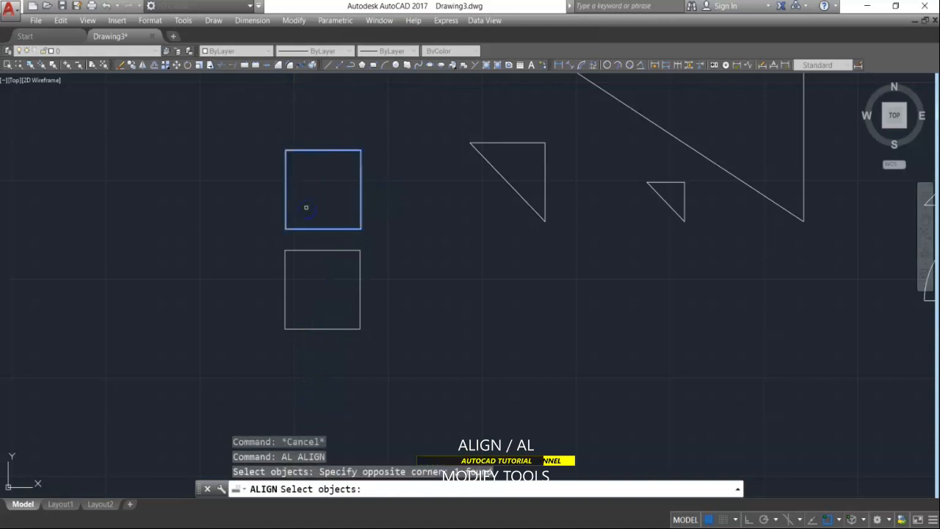
pyautogui.press('Return')
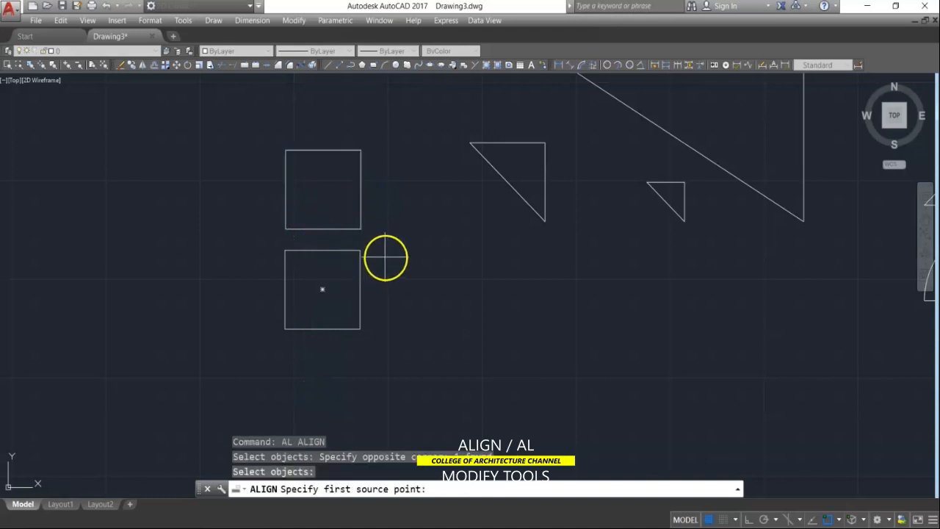
pyautogui.click(360, 228)
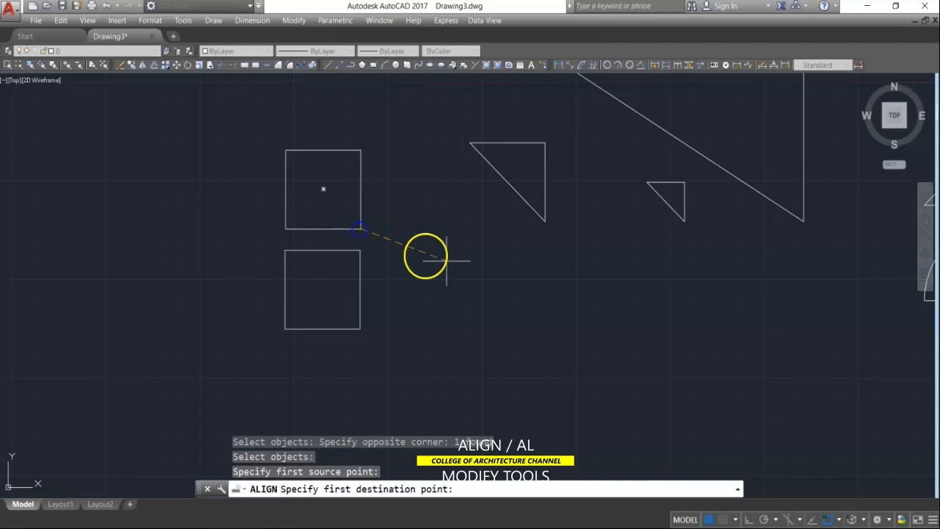
pyautogui.click(545, 221)
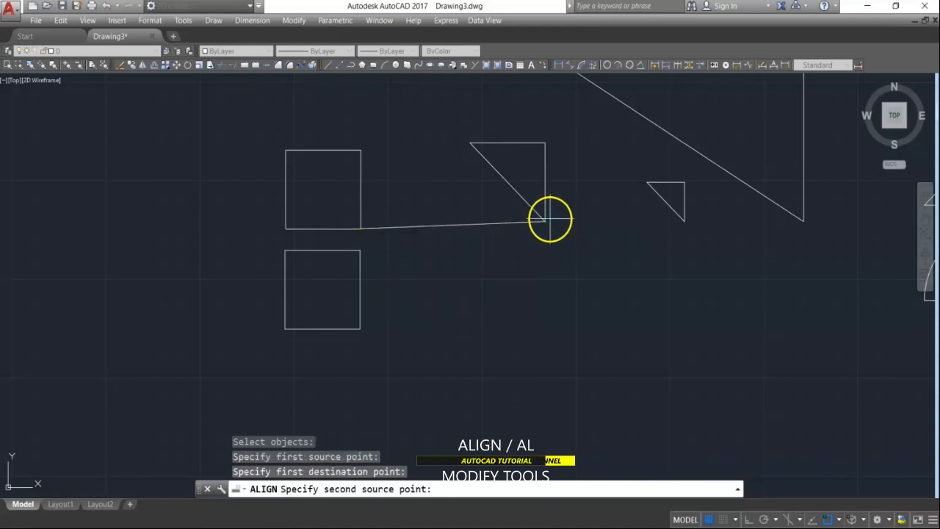
# Match the square's upper-right corner to the midpoint of the triangle's hypotenuse and complete the alignment without scaling
pyautogui.click(361, 150)
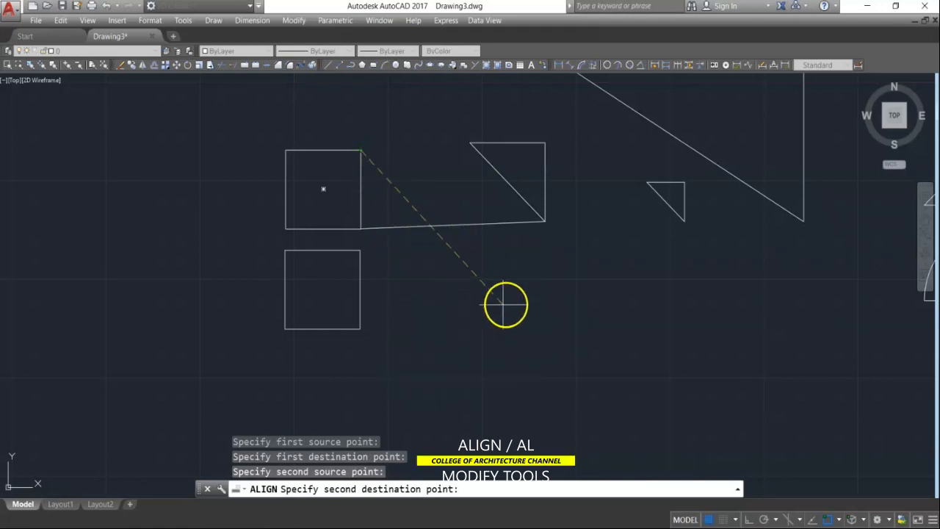
pyautogui.click(507, 182)
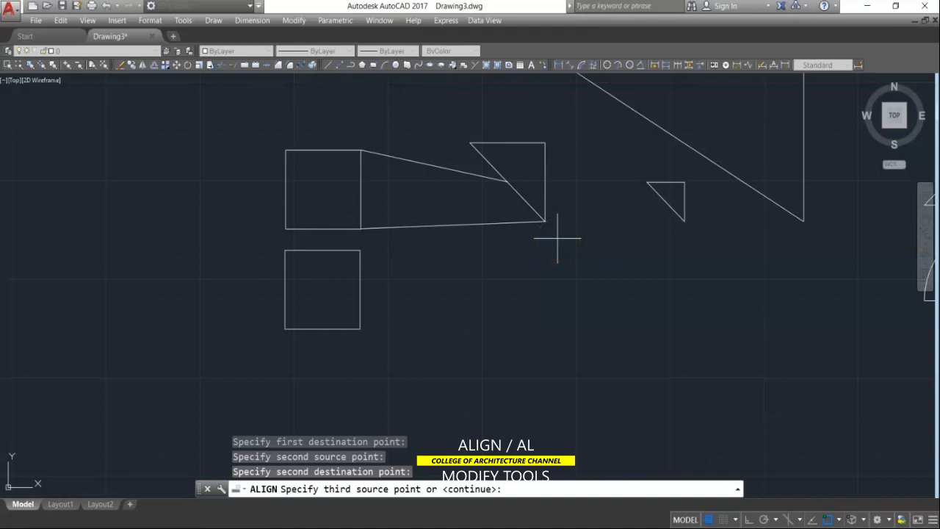
pyautogui.press('Return')
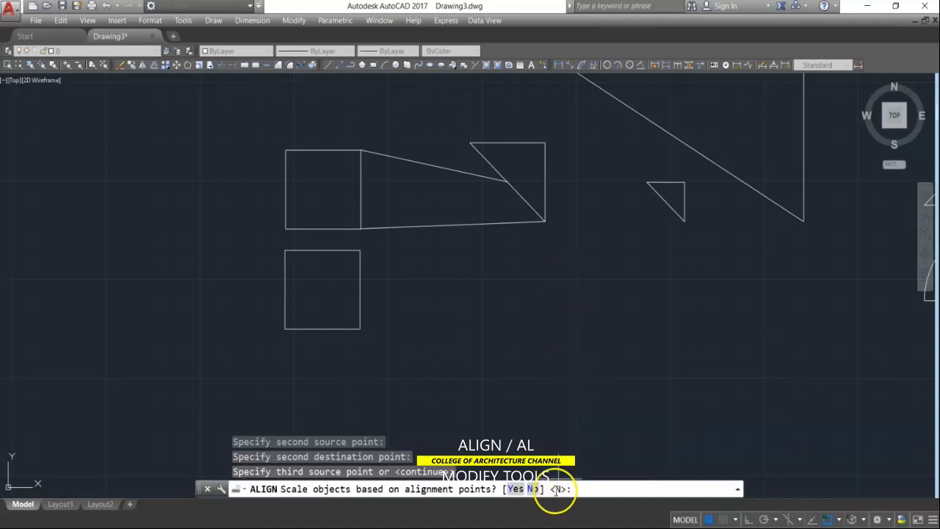
pyautogui.press('Return')
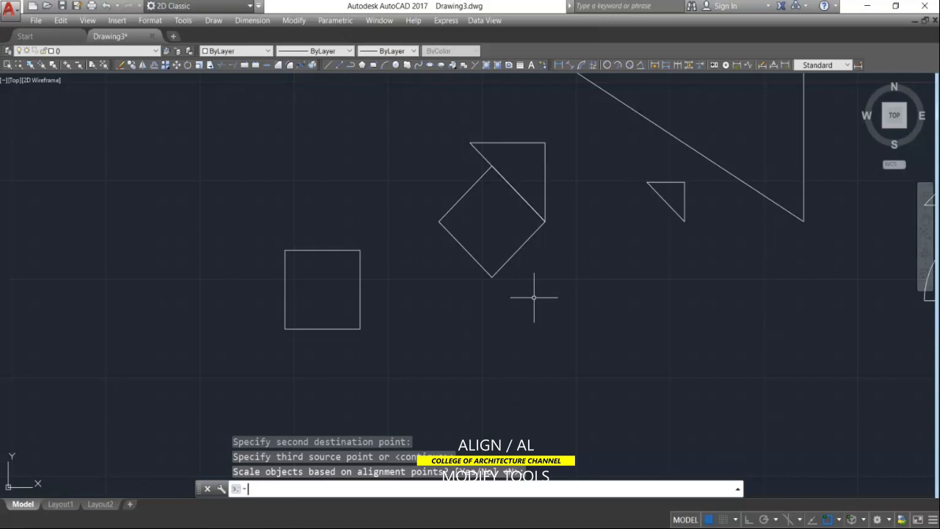
# Align the remaining square's lower-right and upper-right corners to the same triangle's lower corner and hypotenuse midpoint, scaling it to the alignment points
pyautogui.write('al')
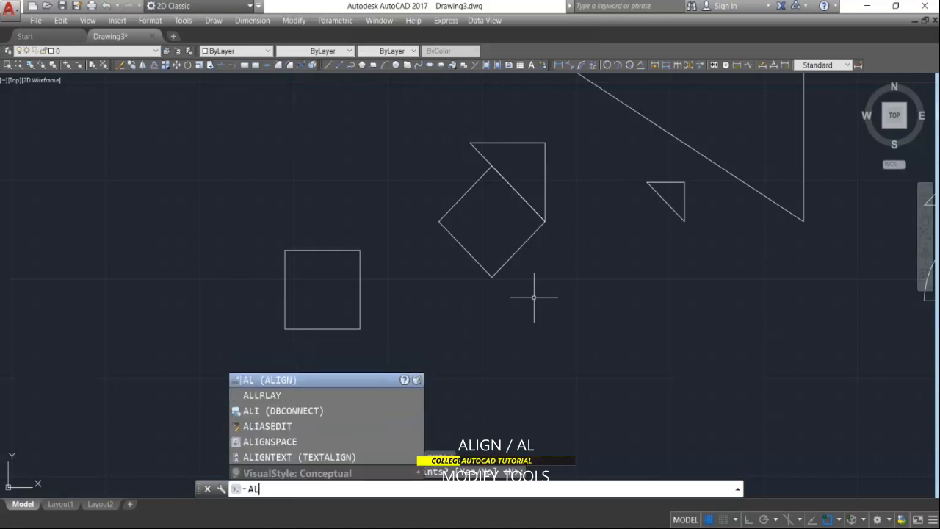
pyautogui.press('Return')
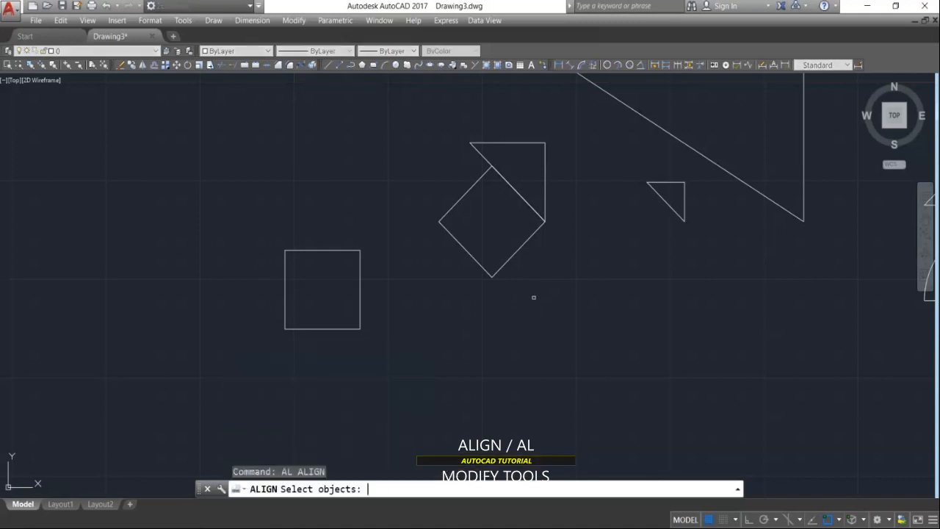
pyautogui.click(384, 224)
pyautogui.click(289, 308)
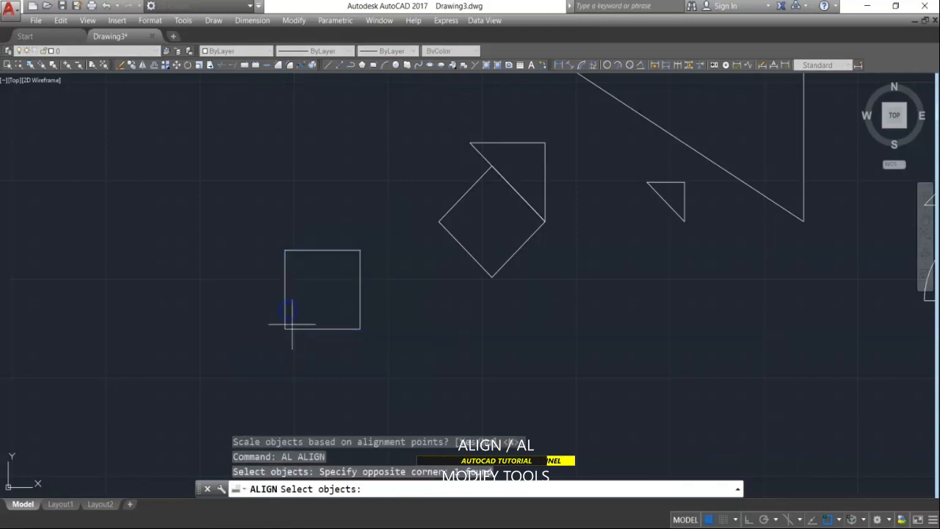
pyautogui.press('Return')
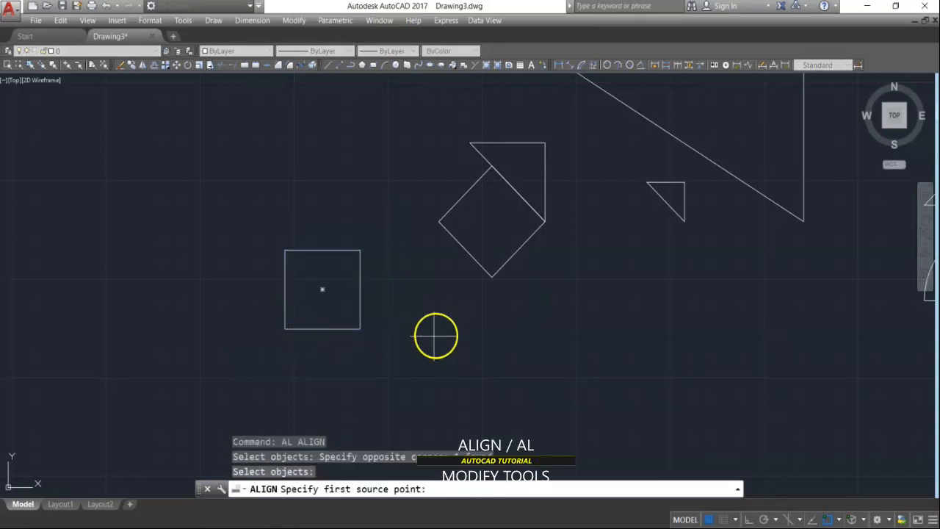
pyautogui.click(360, 330)
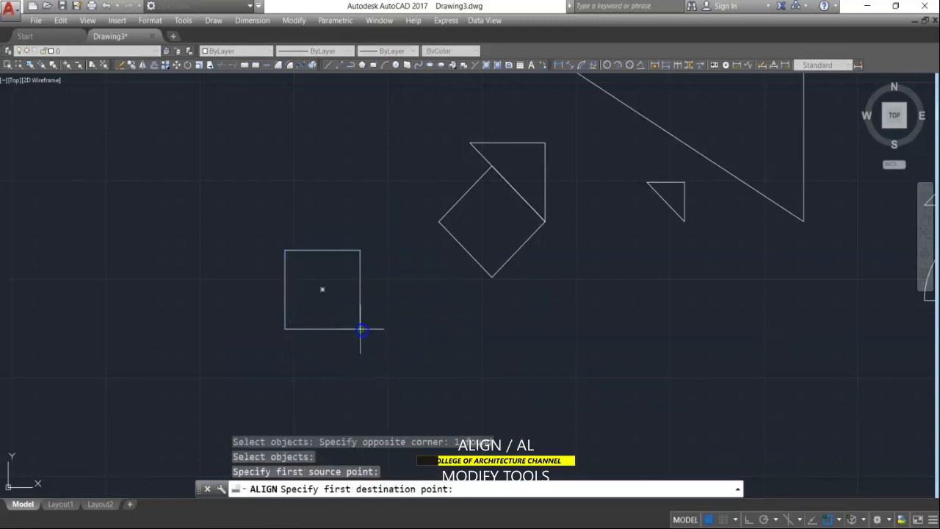
pyautogui.click(545, 221)
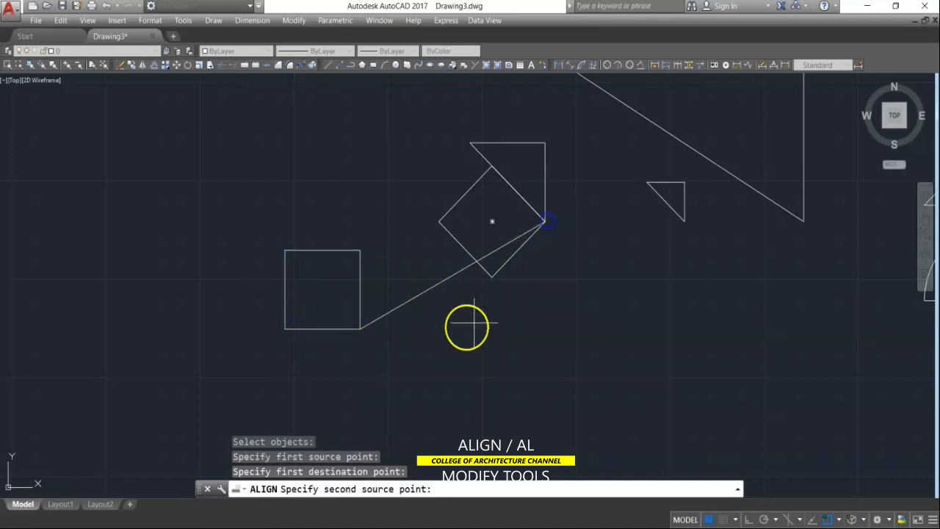
pyautogui.click(360, 251)
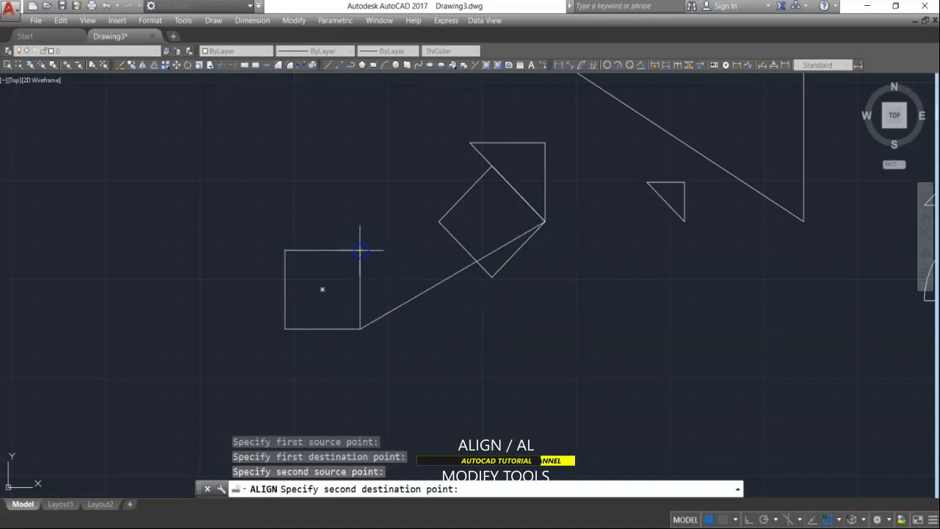
pyautogui.click(506, 181)
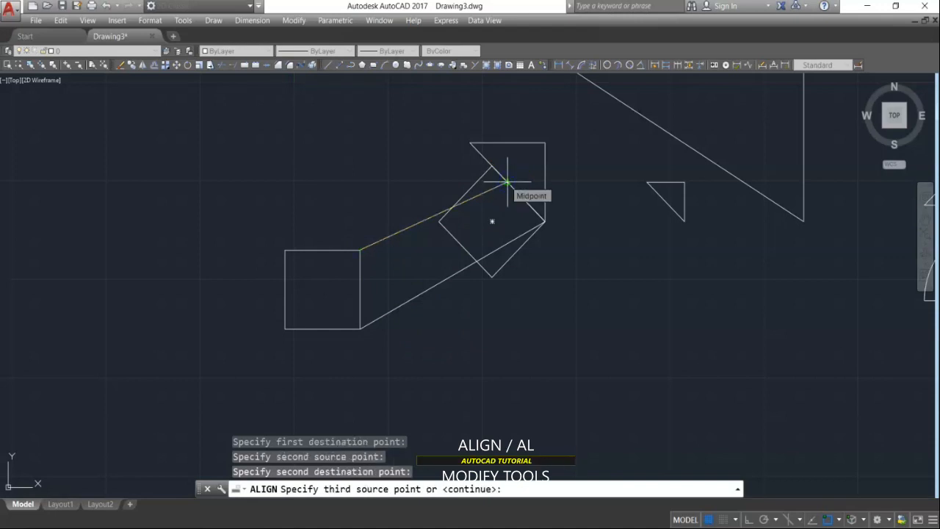
pyautogui.press('Return')
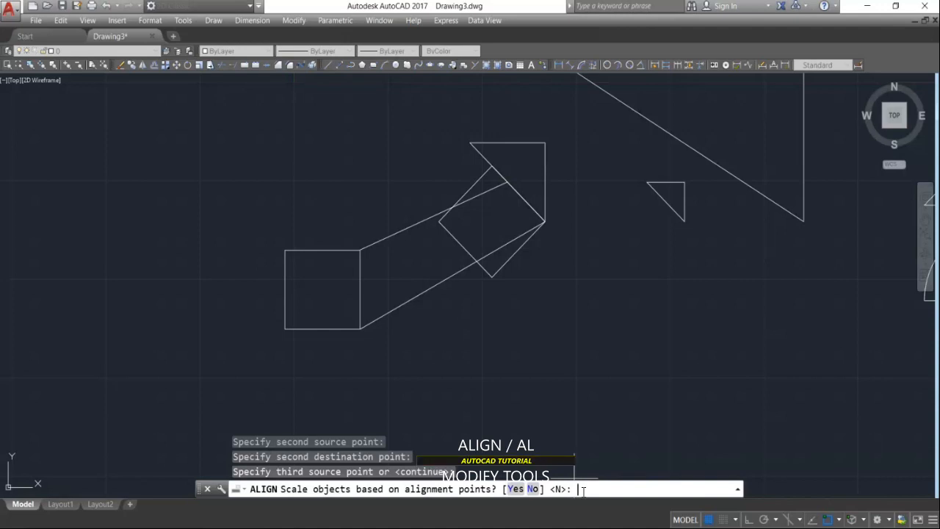
pyautogui.write('y')
pyautogui.press('Return')
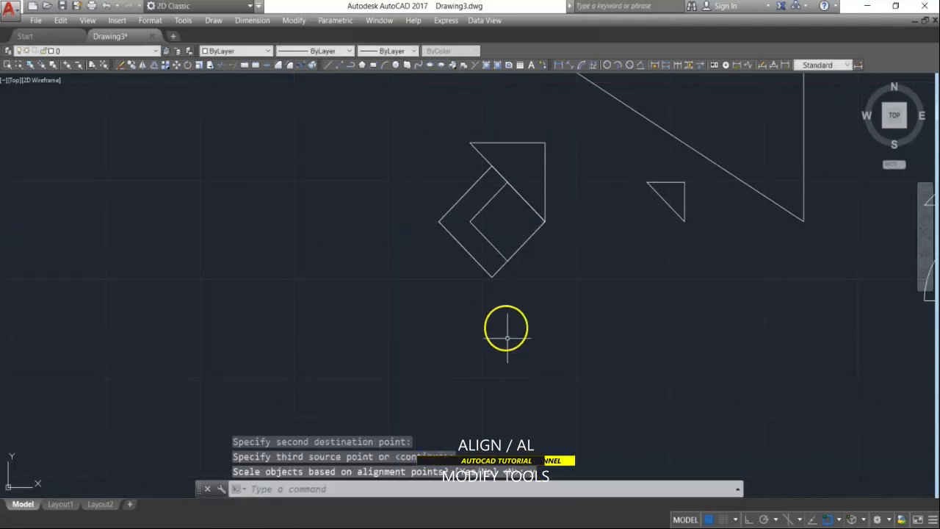
# Select and deselect the scaled square to compare its size with the unscaled one and the hypotenuse midpoint
pyautogui.scroll(6, 515, 182)
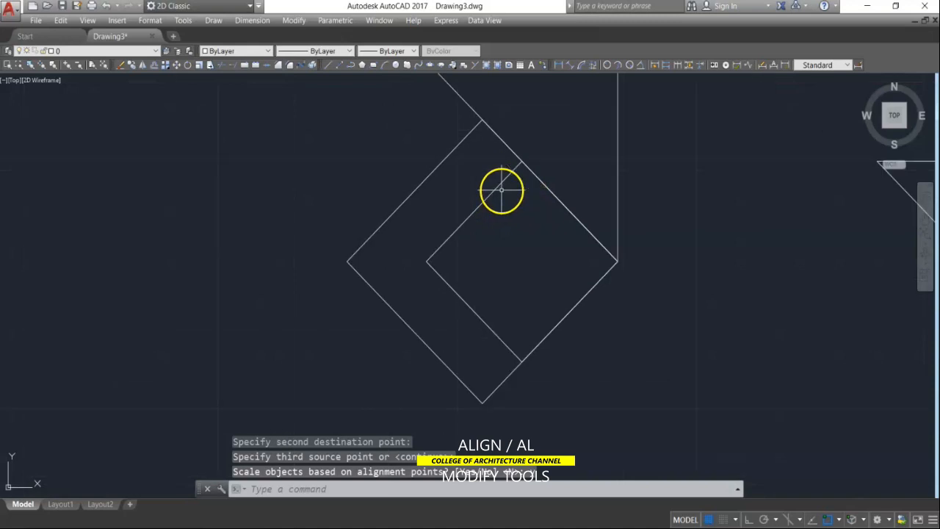
pyautogui.click(516, 182)
pyautogui.click(457, 189)
pyautogui.scroll(-4, 477, 210)
pyautogui.press('Escape')
pyautogui.click(490, 201)
pyautogui.click(458, 203)
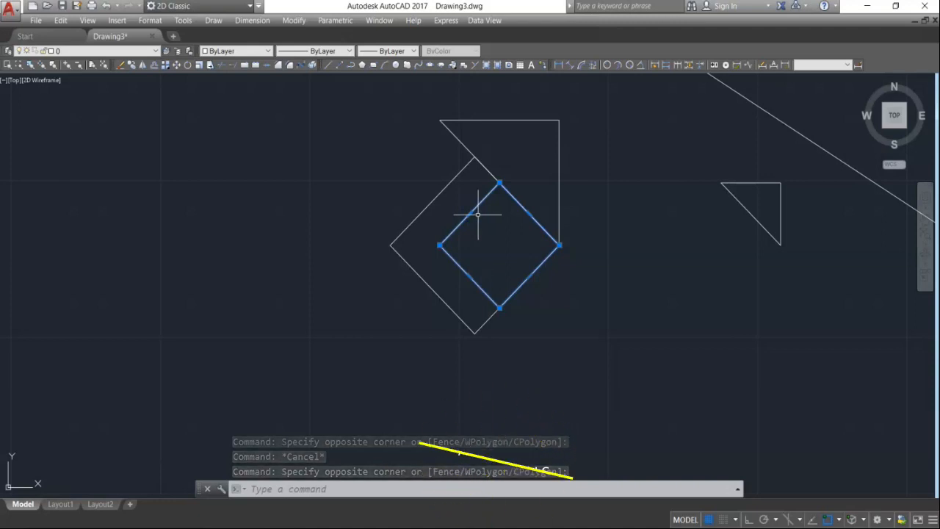
pyautogui.click(489, 240)
pyautogui.press('Escape')
pyautogui.click(437, 245)
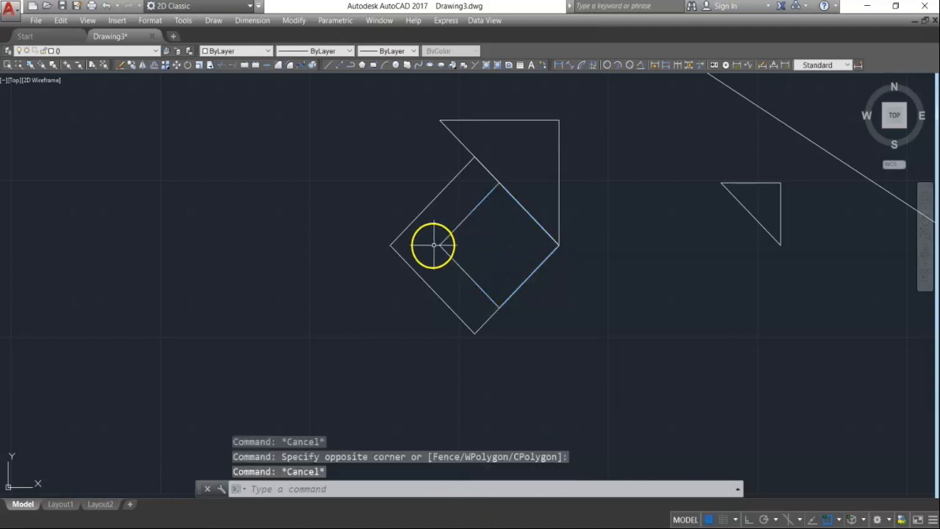
# Draw a horizontal multiline about 3 units long in the empty area away from the shapes, with Ortho on
pyautogui.scroll(-7, 363, 248)
pyautogui.moveTo(380, 252)
pyautogui.mouseDown(button='middle')
pyautogui.moveTo(483, 279)
pyautogui.moveTo(539, 279)
pyautogui.mouseUp(button='middle')
pyautogui.scroll(-3, 538, 279)
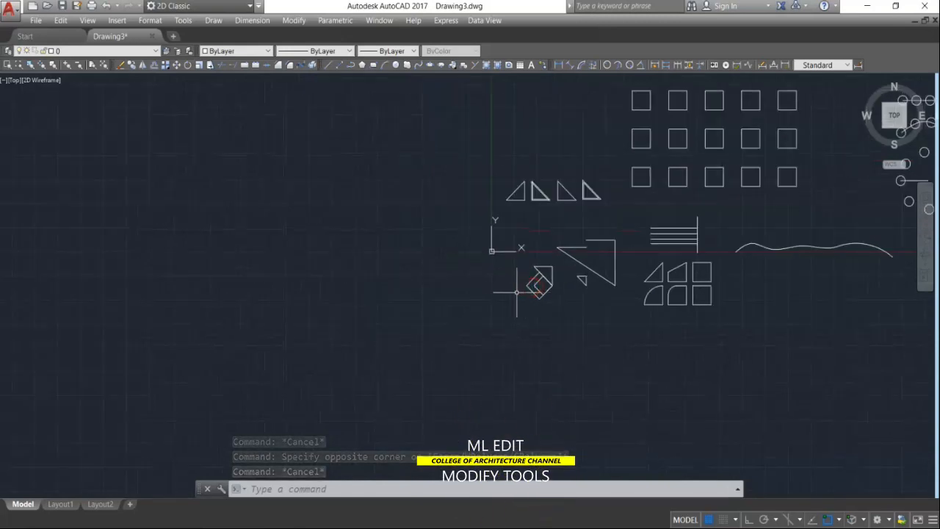
pyautogui.press('Escape')
pyautogui.press('Escape')
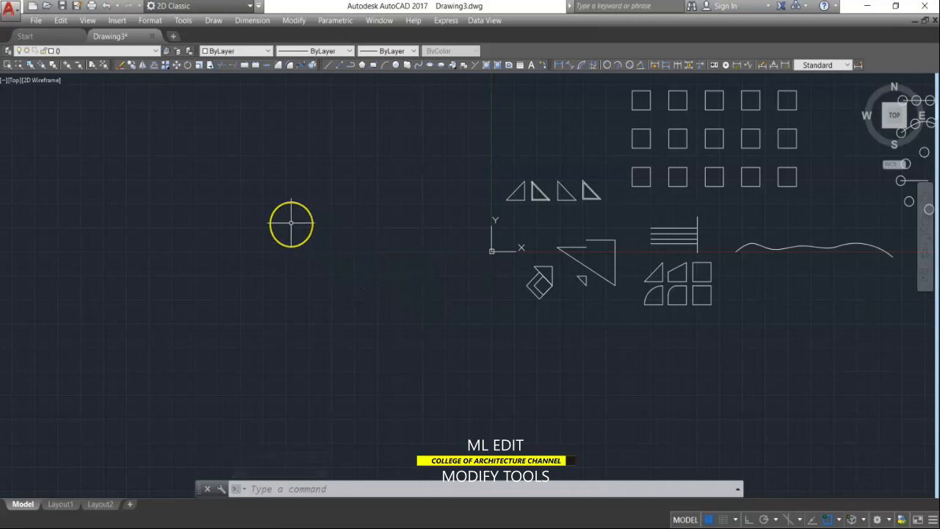
pyautogui.write('ML')
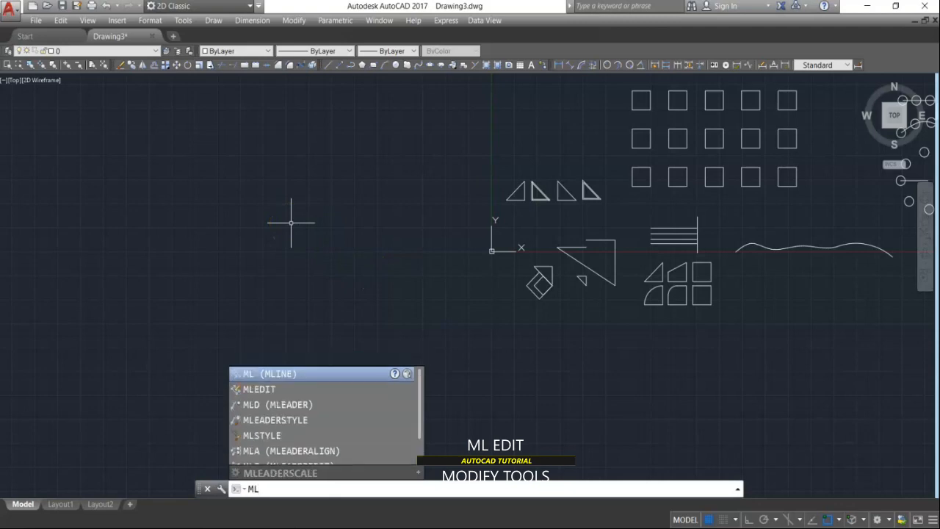
pyautogui.press('Return')
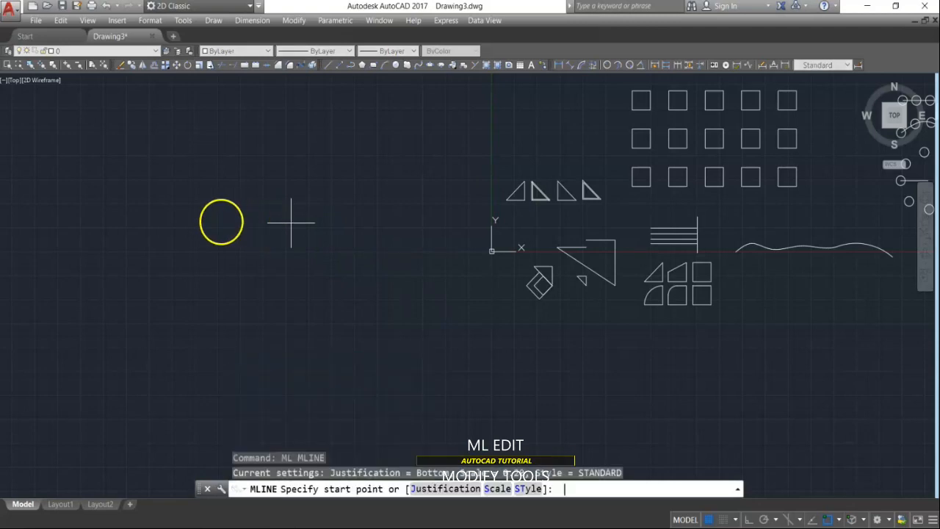
pyautogui.scroll(2, 224, 219)
pyautogui.click(198, 197)
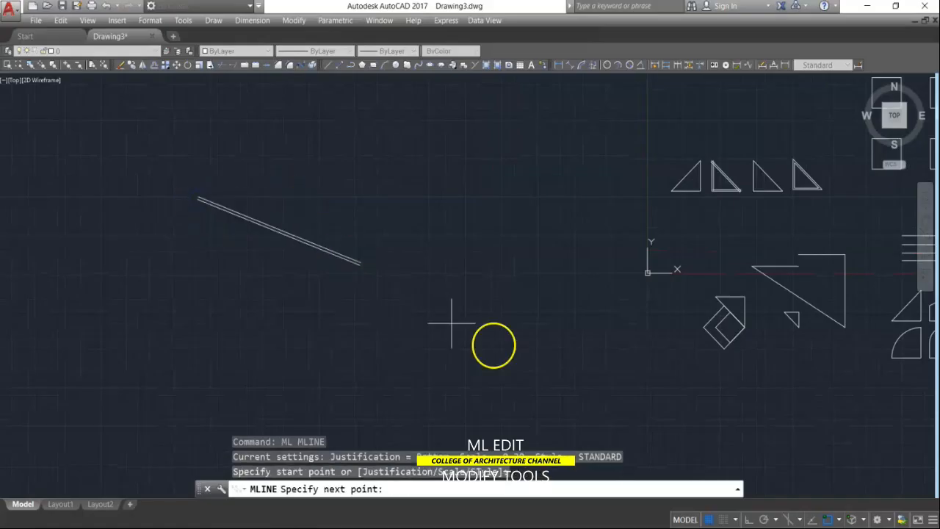
pyautogui.click(743, 519)
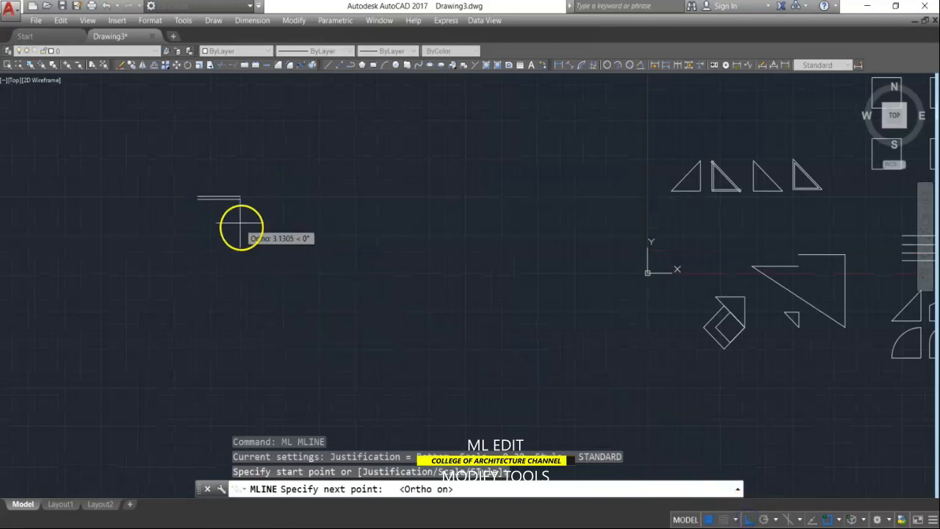
pyautogui.scroll(4, 250, 197)
pyautogui.click(238, 193)
pyautogui.press('Return')
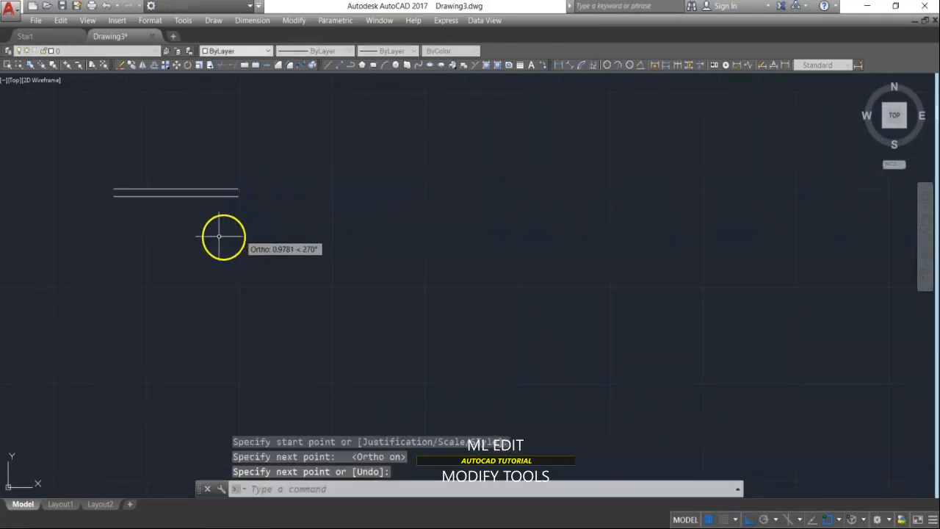
# Draw a vertical multiline about 2 units long just below the middle of the horizontal one, leaving a small gap
pyautogui.write('ml')
pyautogui.press('Return')
pyautogui.click(177, 207)
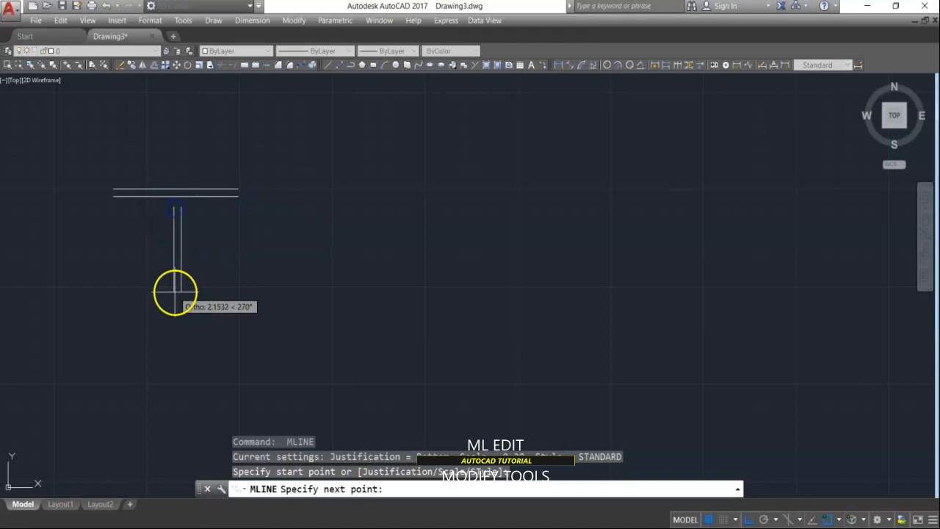
pyautogui.click(199, 282)
pyautogui.press('Escape')
pyautogui.press('Escape')
pyautogui.press('Escape')
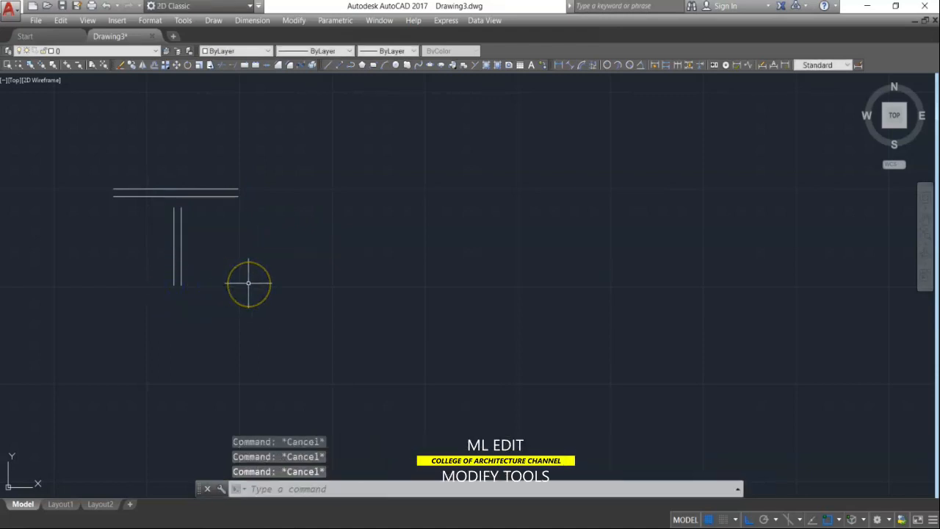
# Copy the horizontal and vertical multiline pair twice to the right in a straight row, placing the first copy about 4 units away
pyautogui.write('co')
pyautogui.press('Return')
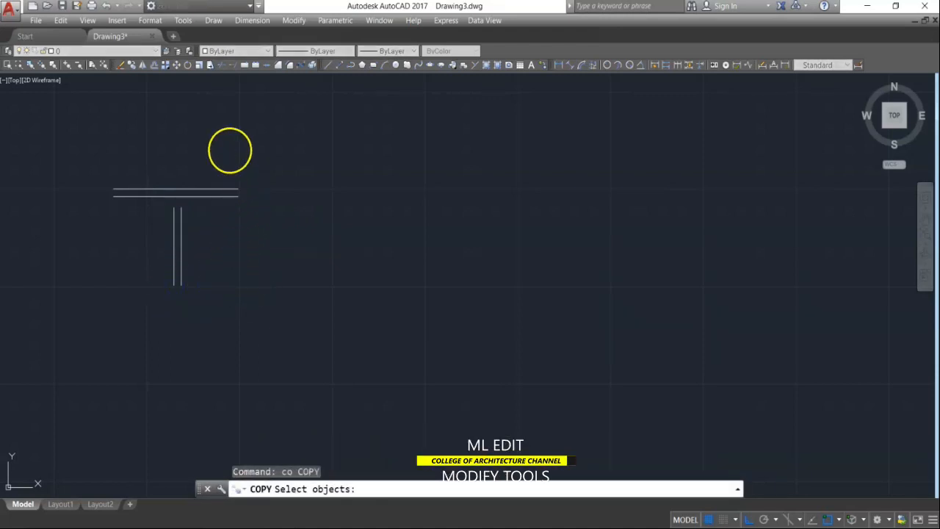
pyautogui.click(230, 149)
pyautogui.click(157, 219)
pyautogui.press('Return')
pyautogui.click(214, 235)
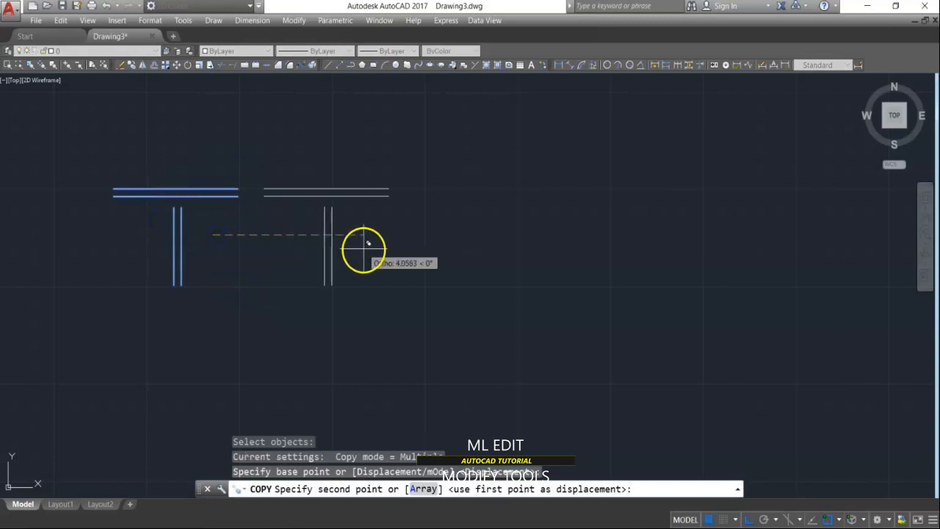
pyautogui.click(363, 249)
pyautogui.click(531, 252)
pyautogui.press('Return')
# Copy the row of three multiline pairs straight down twice, placing the second copy about 7.5 units below the original row
pyautogui.scroll(-4, 588, 194)
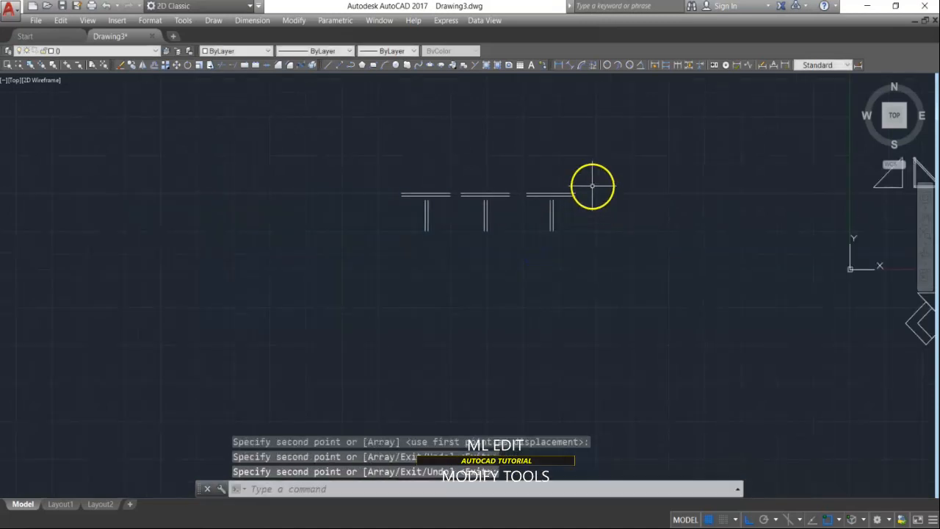
pyautogui.press('Return')
pyautogui.click(590, 164)
pyautogui.click(399, 230)
pyautogui.press('Return')
pyautogui.click(394, 241)
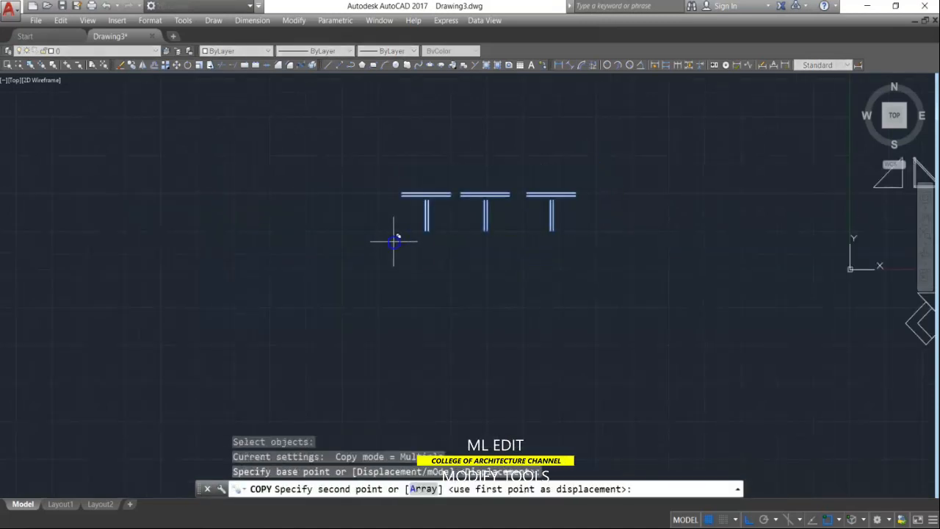
pyautogui.click(395, 294)
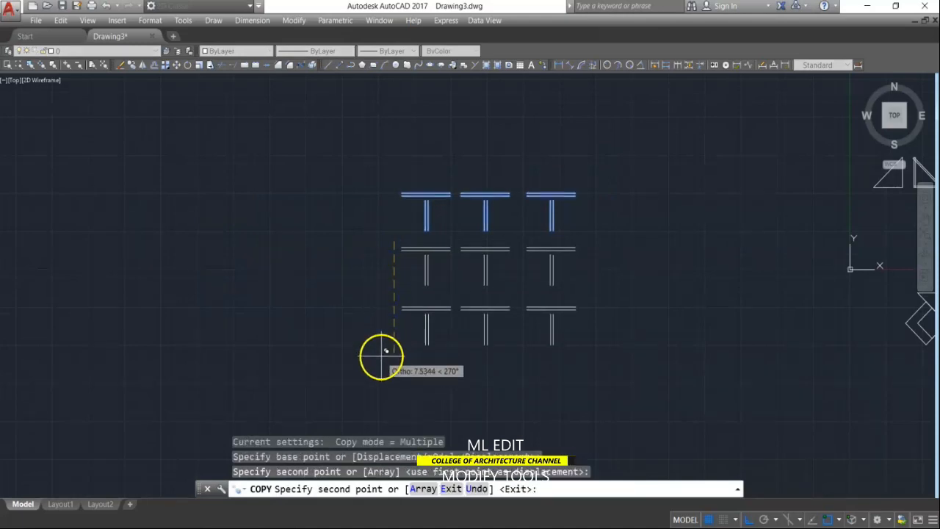
pyautogui.click(378, 356)
pyautogui.press('Return')
pyautogui.scroll(4, 449, 201)
pyautogui.press('Escape')
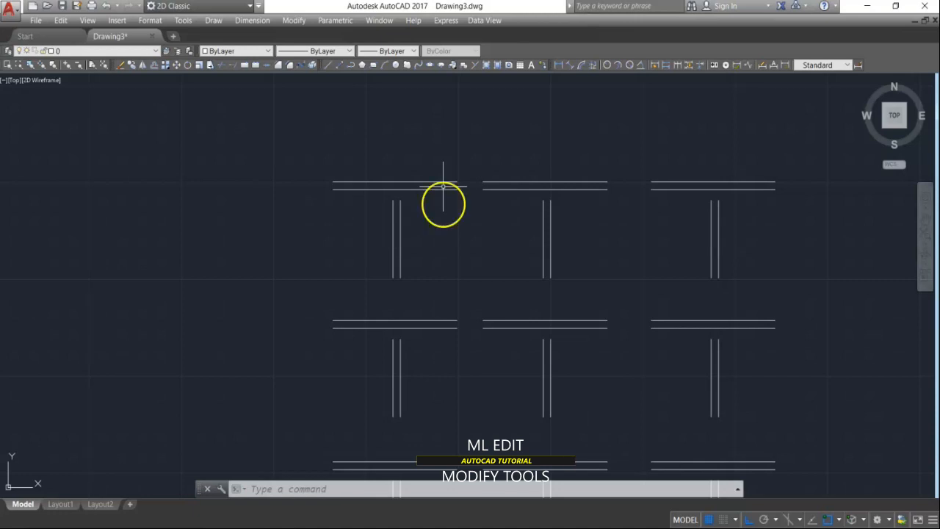
# Extend the top row's left vertical multiline up to its horizontal multiline with the Closed junction option
pyautogui.write('ex')
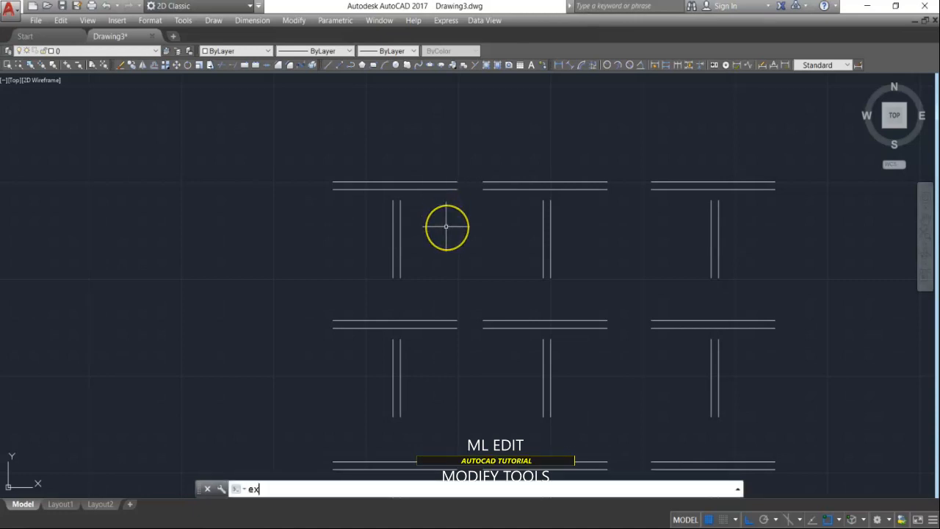
pyautogui.press('Return')
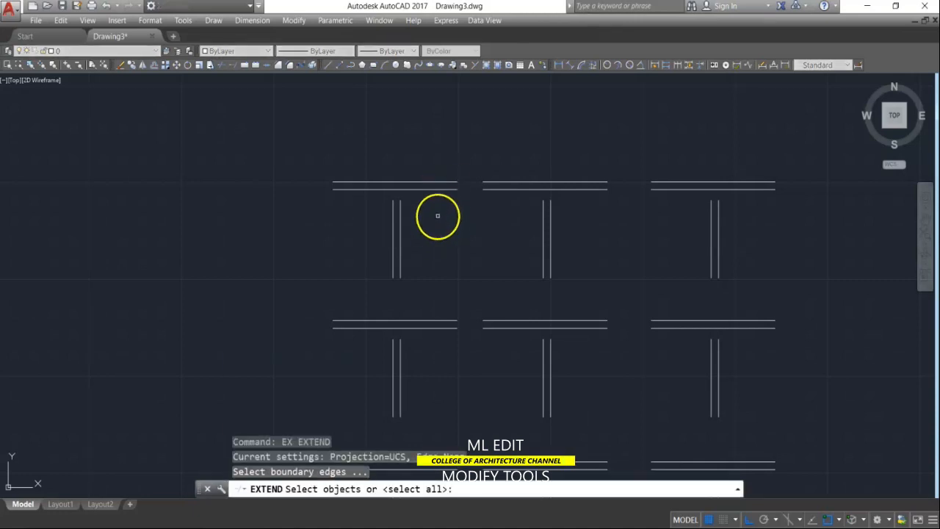
pyautogui.scroll(2, 438, 215)
pyautogui.click(416, 141)
pyautogui.rightClick(432, 214)
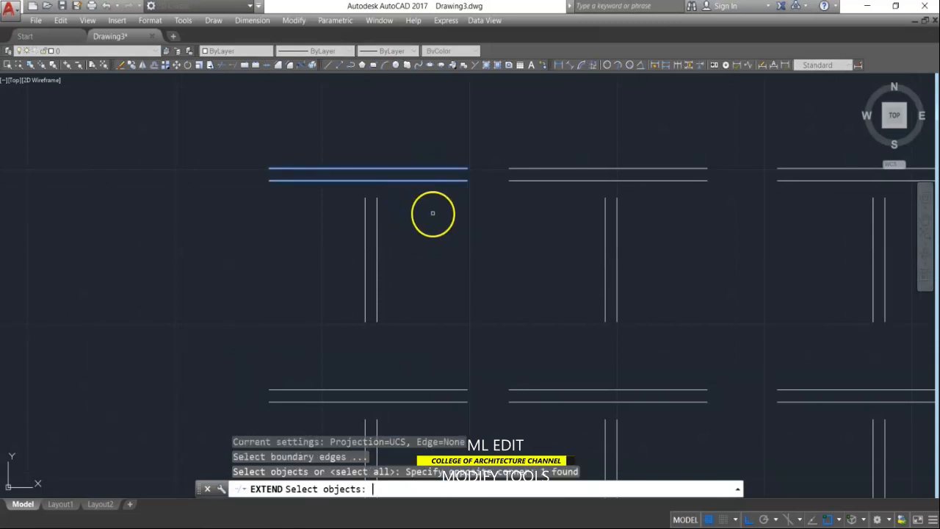
pyautogui.moveTo(436, 215); pyautogui.dragTo(324, 228)
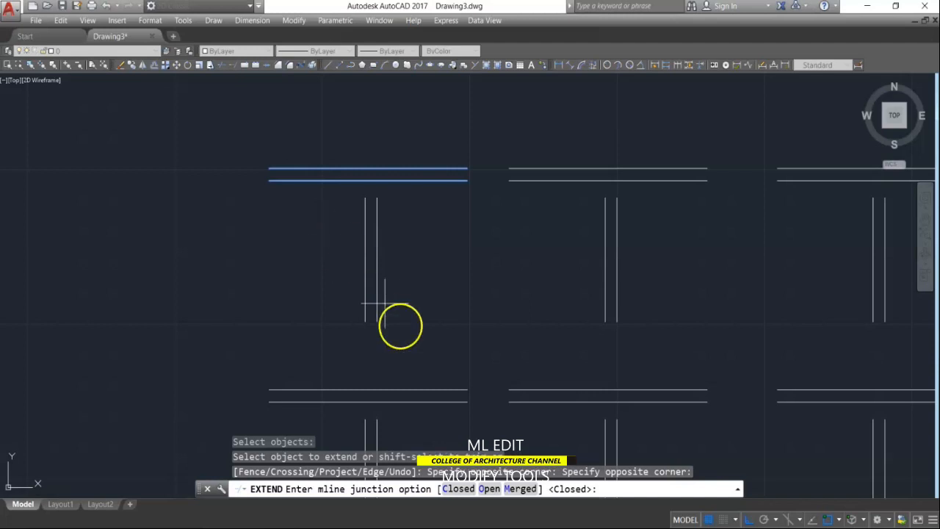
pyautogui.click(462, 492)
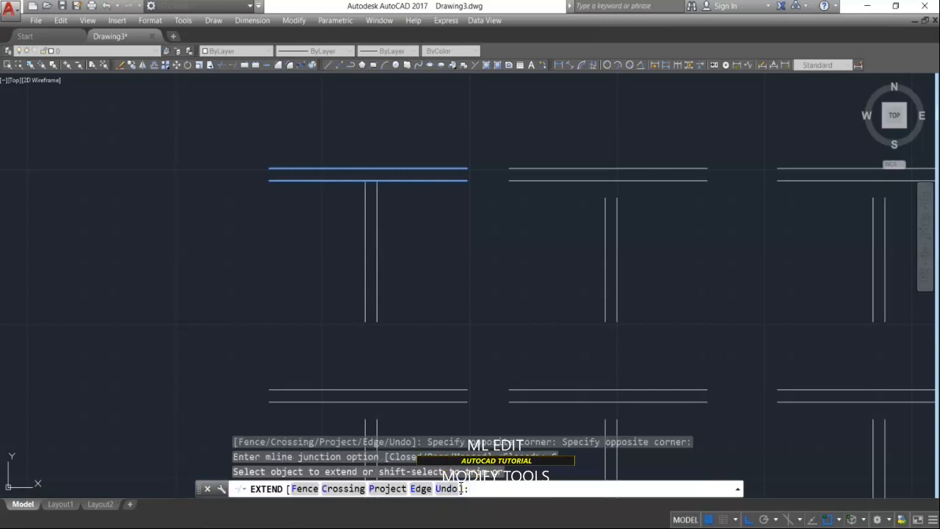
pyautogui.press('Return')
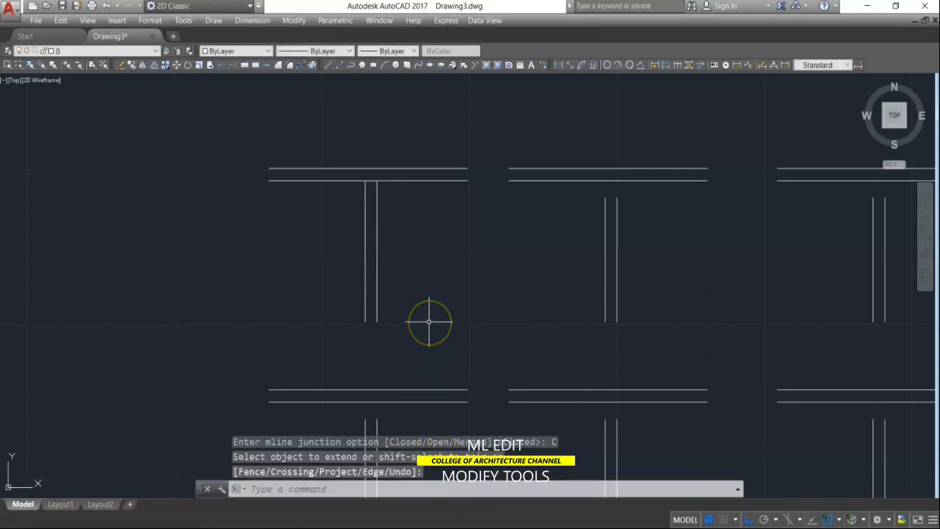
# Extend the top row's middle vertical multiline up to its horizontal multiline with the Open junction option
pyautogui.press('Return')
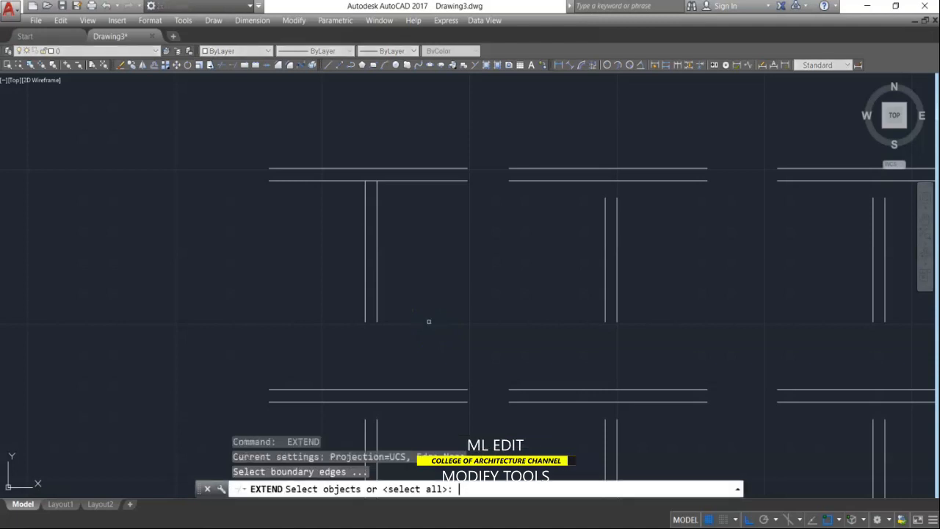
pyautogui.click(593, 146)
pyautogui.click(536, 210)
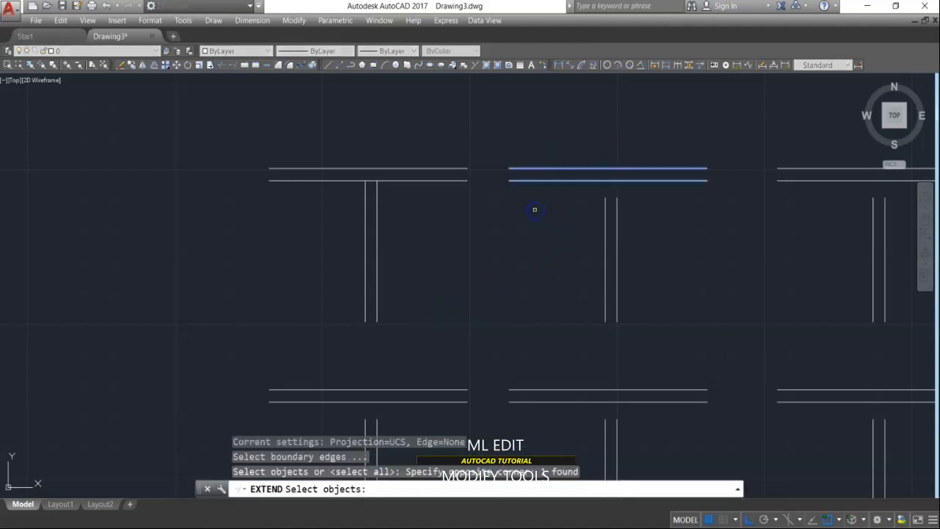
pyautogui.press('Return')
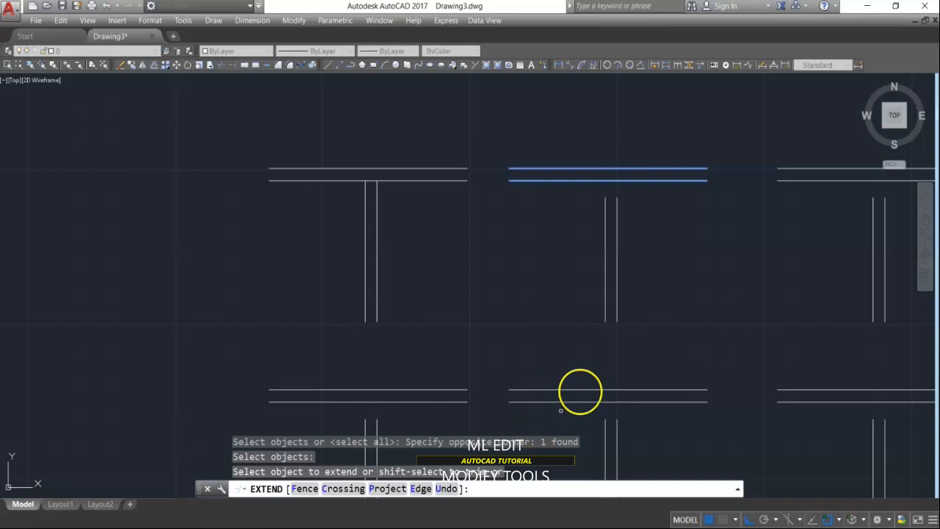
pyautogui.click(648, 240)
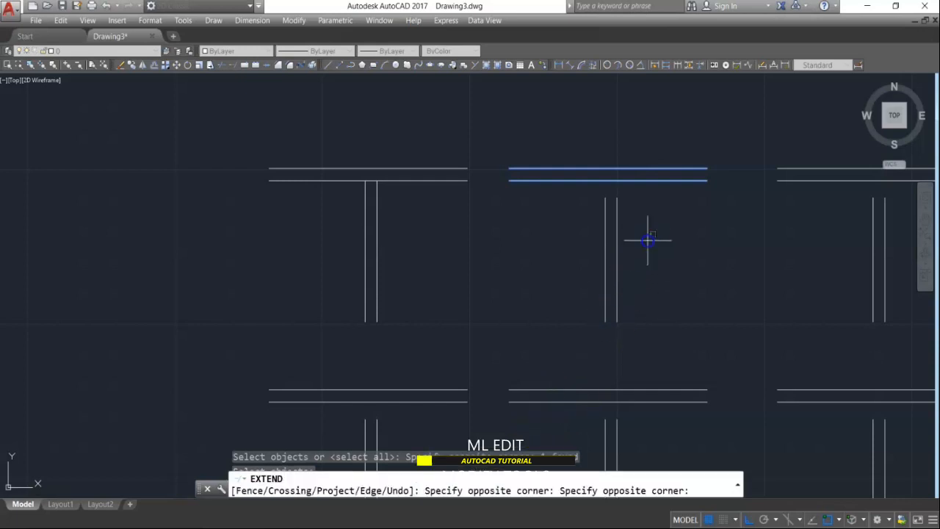
pyautogui.click(535, 218)
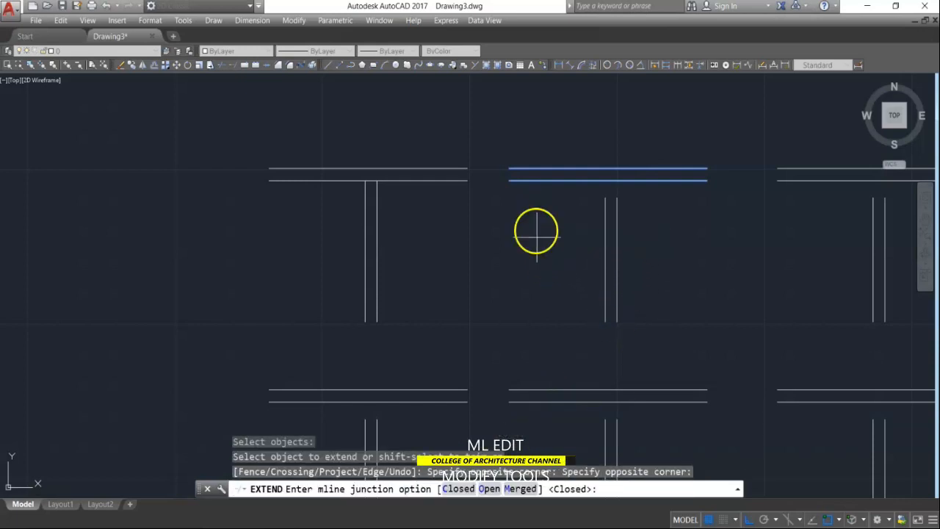
pyautogui.click(489, 489)
pyautogui.press('Return')
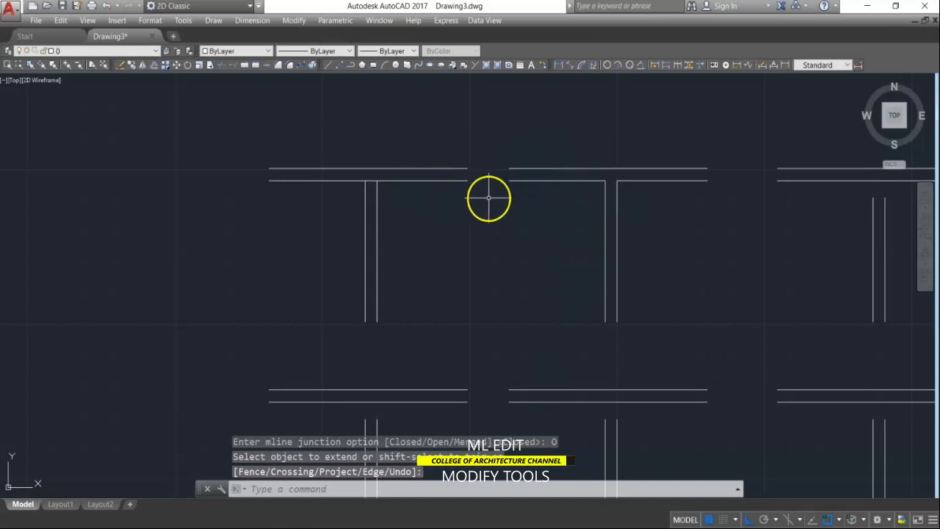
# Run MLEDIT to view the tee junction types among the multiline edit tools, and leave without editing any multiline
pyautogui.write('MLEd')
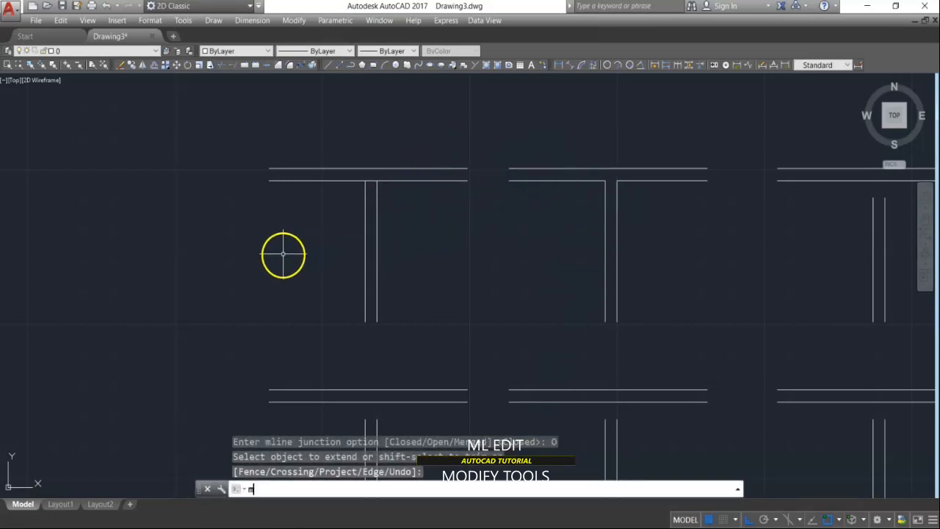
pyautogui.write('it')
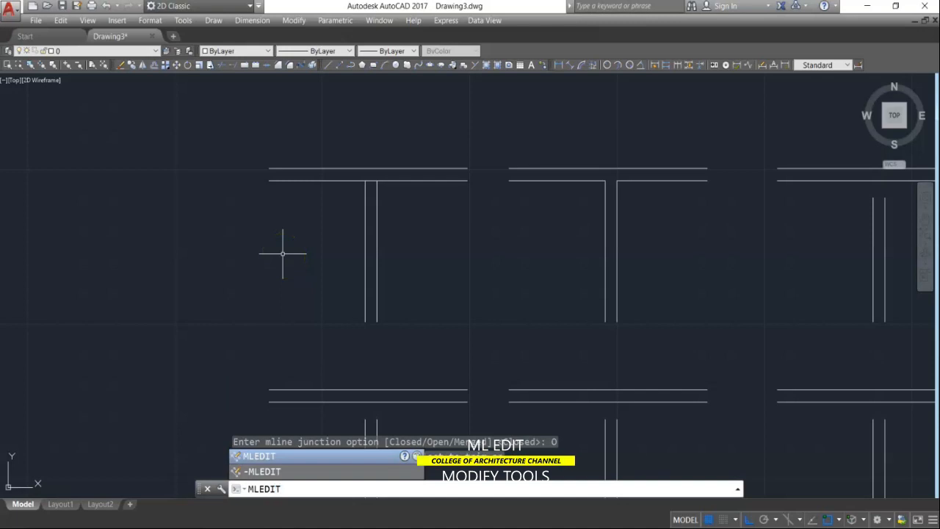
pyautogui.press('Return')
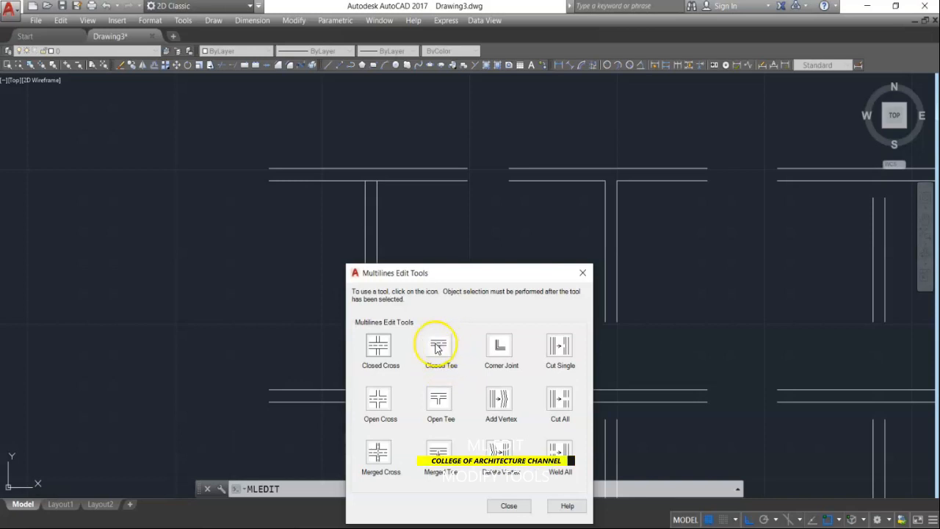
pyautogui.click(441, 398)
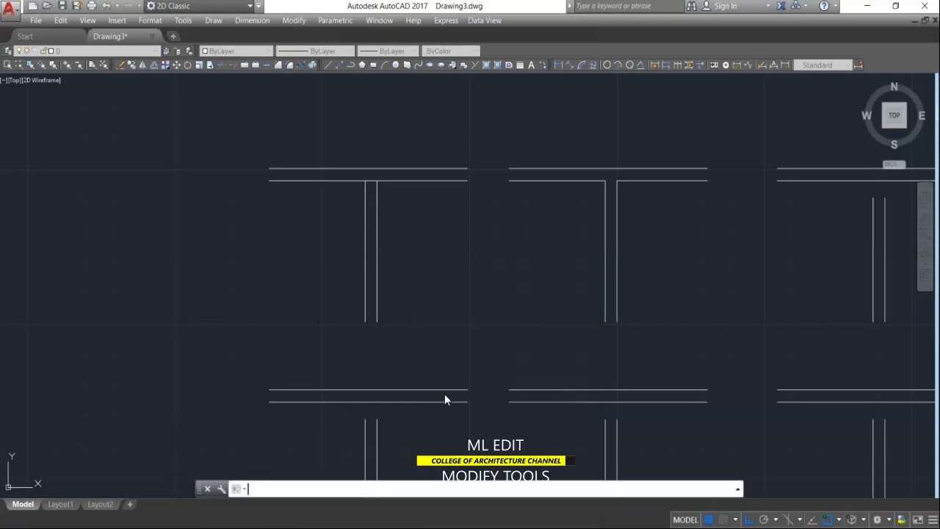
pyautogui.press('Escape')
pyautogui.press('Escape')
# Move the second row's left and middle vertical multilines straight up so that they cross their horizontal multilines
pyautogui.moveTo(501, 227); pyautogui.dragTo(502, 164, button='middle')
pyautogui.scroll(-2, 499, 199)
pyautogui.press('Escape')
pyautogui.scroll(2, 484, 257)
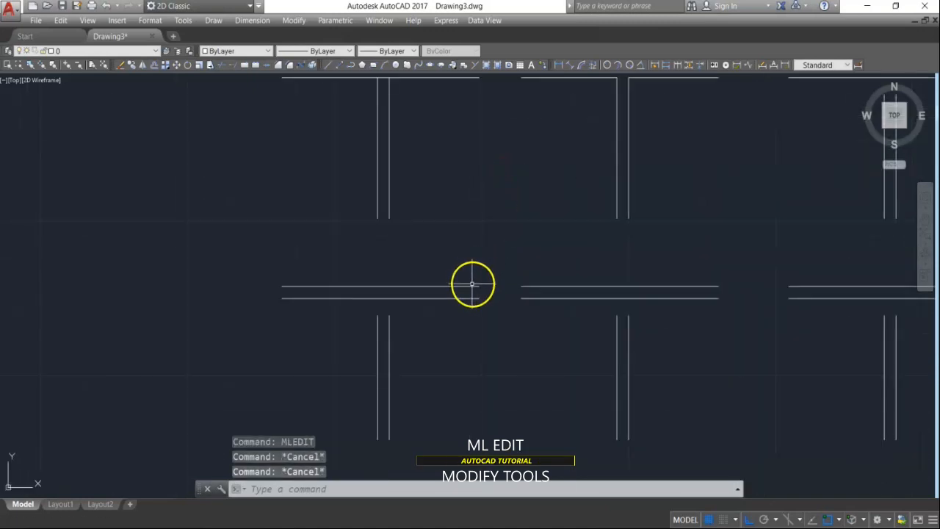
pyautogui.scroll(-2, 458, 299)
pyautogui.write('m')
pyautogui.press('Return')
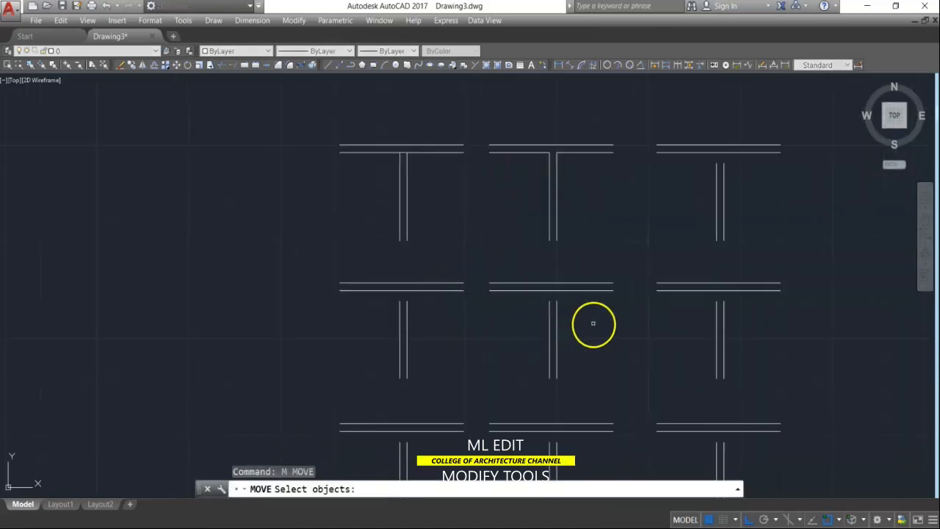
pyautogui.click(594, 323)
pyautogui.click(396, 346)
pyautogui.press('Return')
pyautogui.click(332, 354)
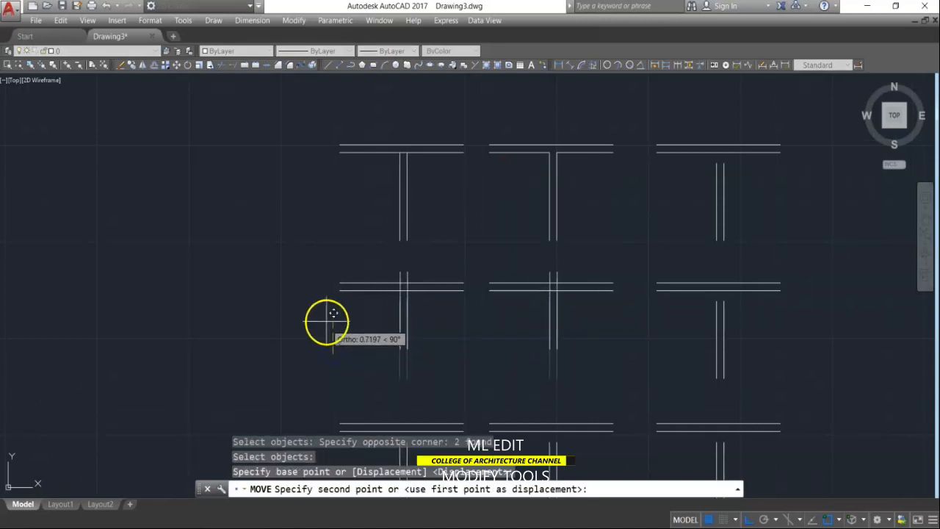
pyautogui.click(323, 314)
pyautogui.press('Return')
pyautogui.press('Escape')
pyautogui.press('Escape')
pyautogui.press('Escape')
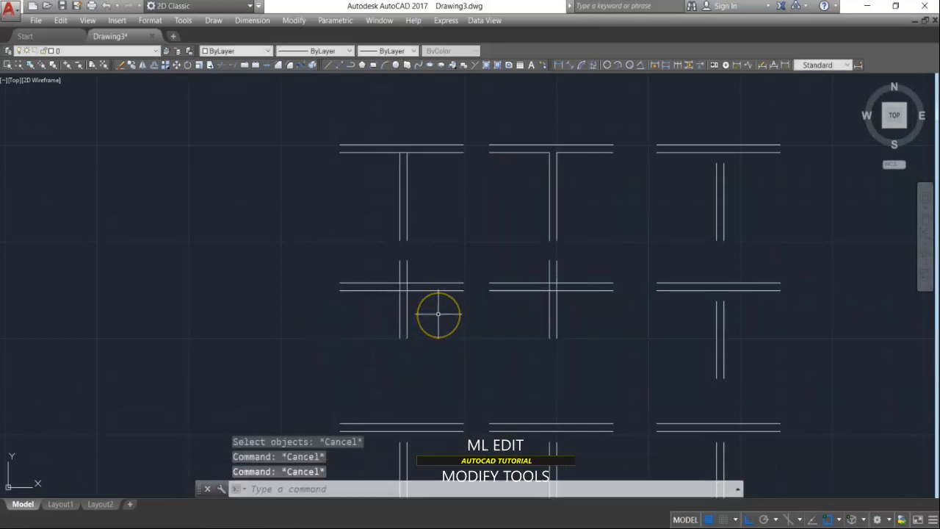
# Trim the upper part of the second row's left vertical multiline at its horizontal multiline with the Closed junction option
pyautogui.write('Tr')
pyautogui.press('Return')
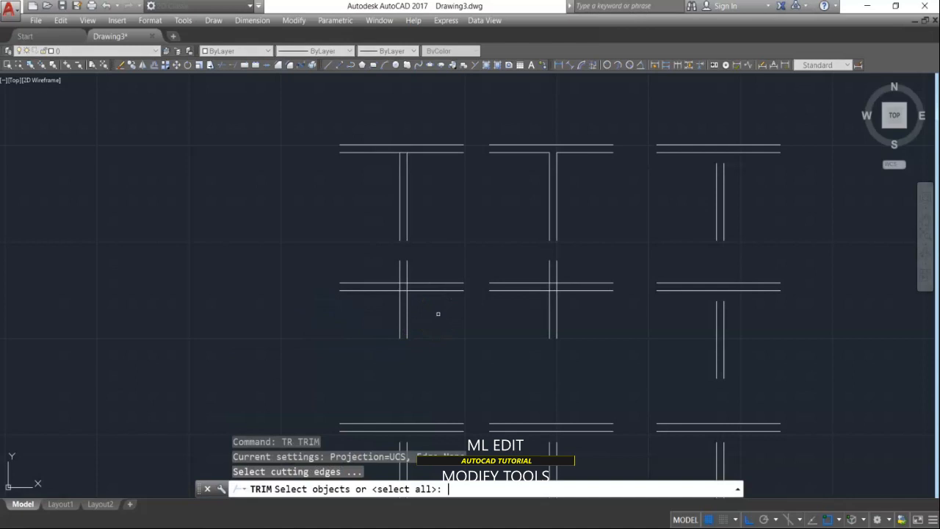
pyautogui.scroll(2, 435, 306)
pyautogui.click(433, 247)
pyautogui.click(411, 311)
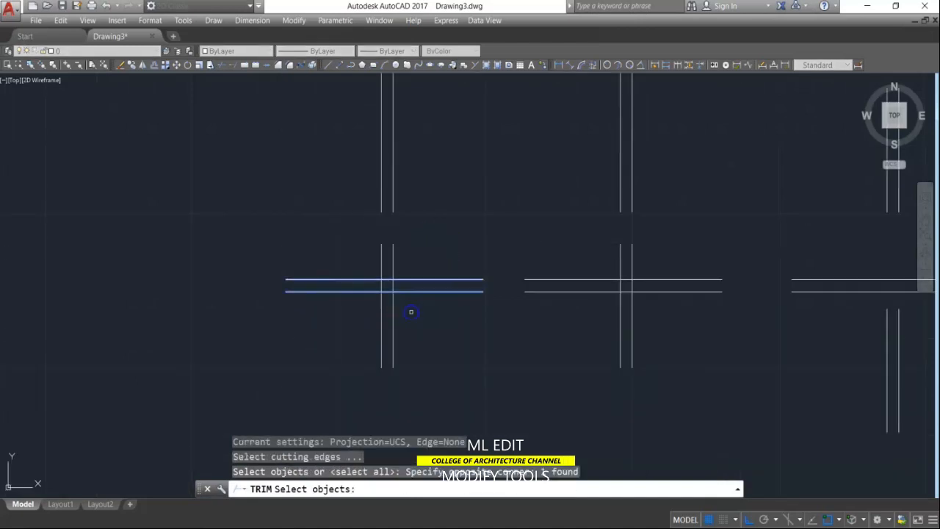
pyautogui.press('Return')
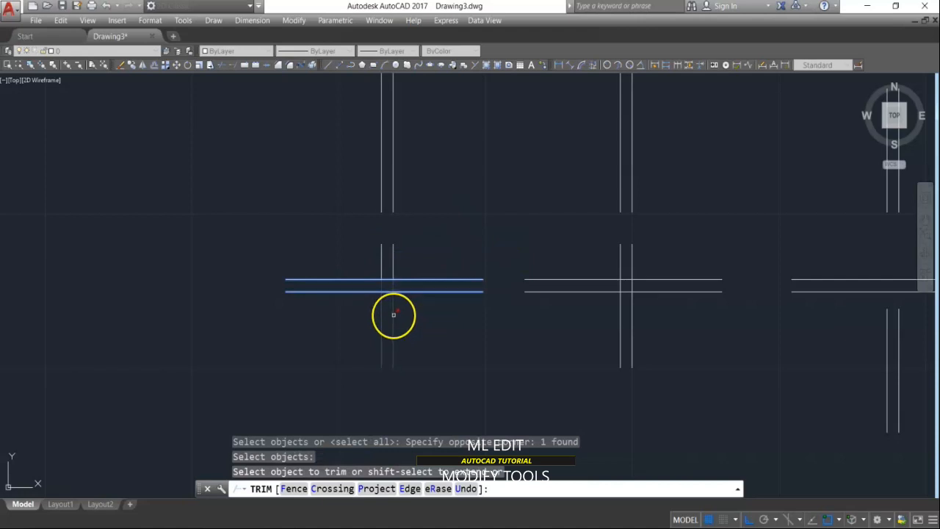
pyautogui.click(393, 278)
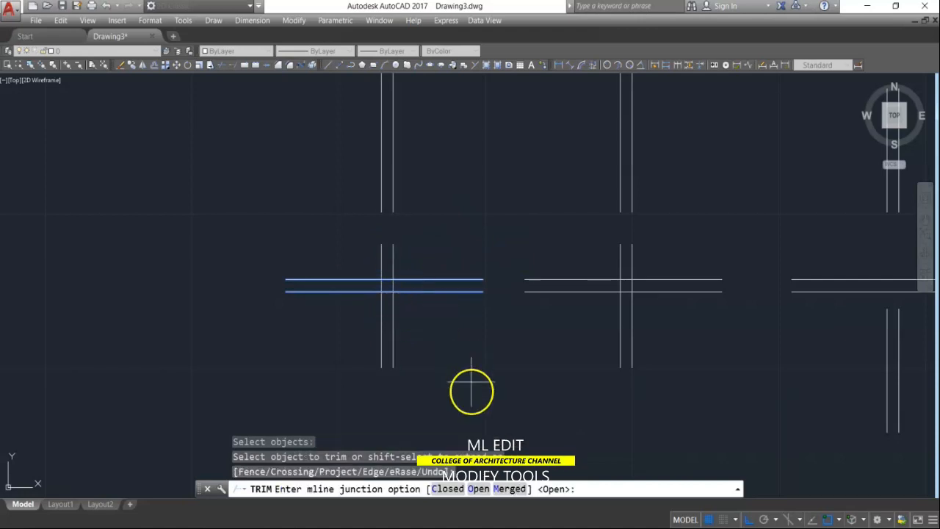
pyautogui.click(453, 489)
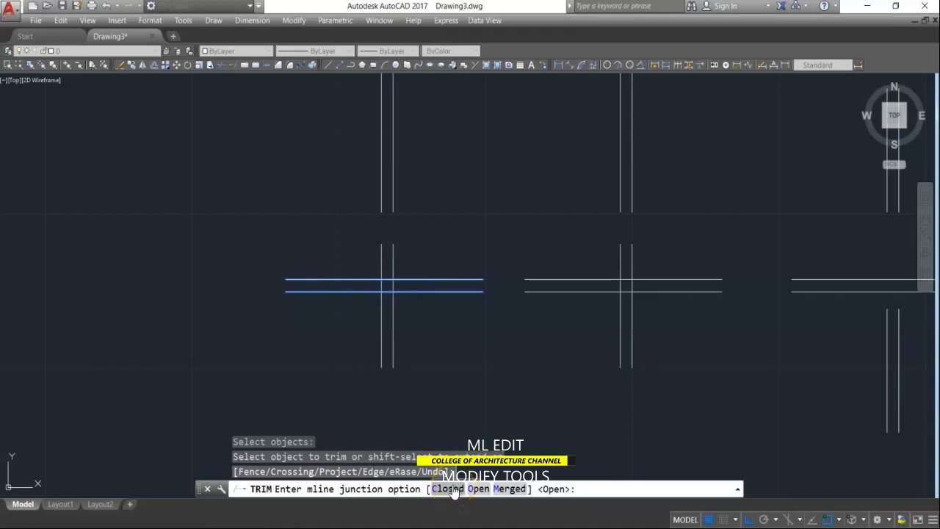
pyautogui.click(454, 489)
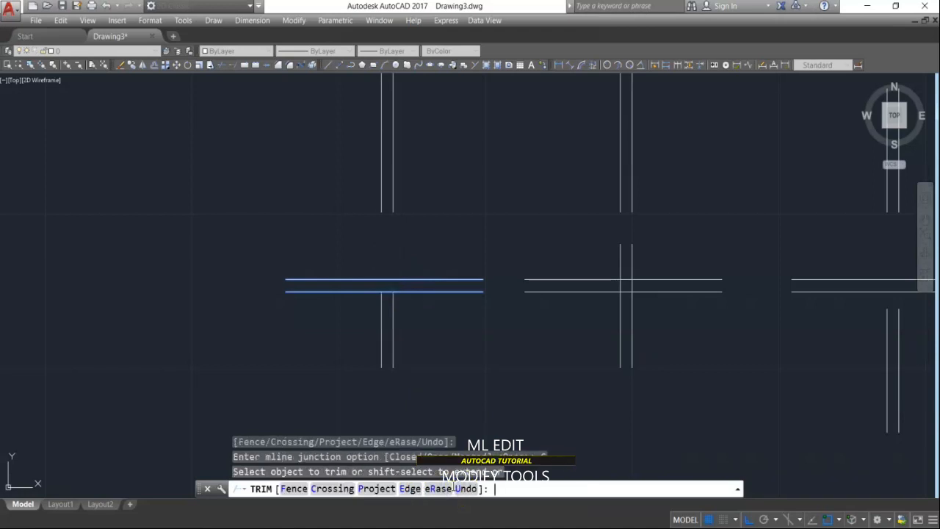
pyautogui.press('Return')
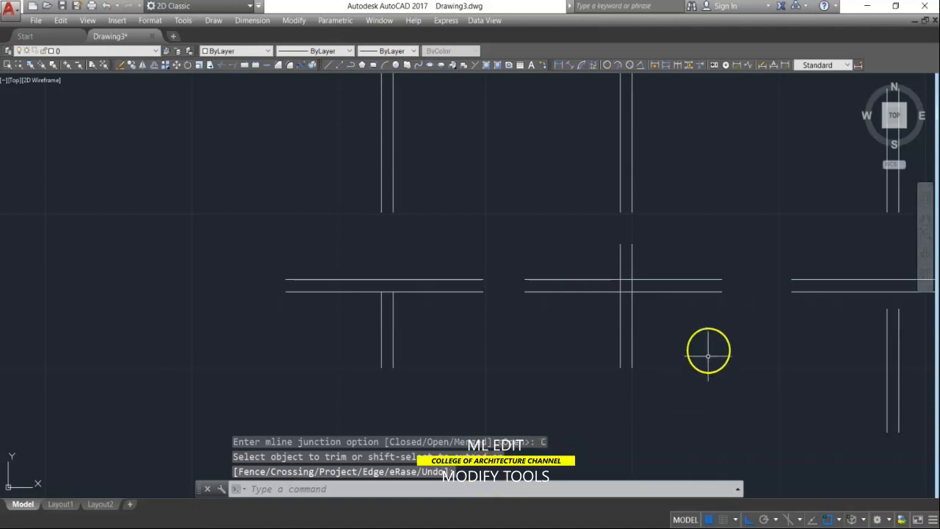
# Trim the upper part of the second row's middle vertical multiline at its horizontal multiline with the Open junction option
pyautogui.write('tr')
pyautogui.press('Return')
pyautogui.click(691, 249)
pyautogui.click(650, 313)
pyautogui.press('Return')
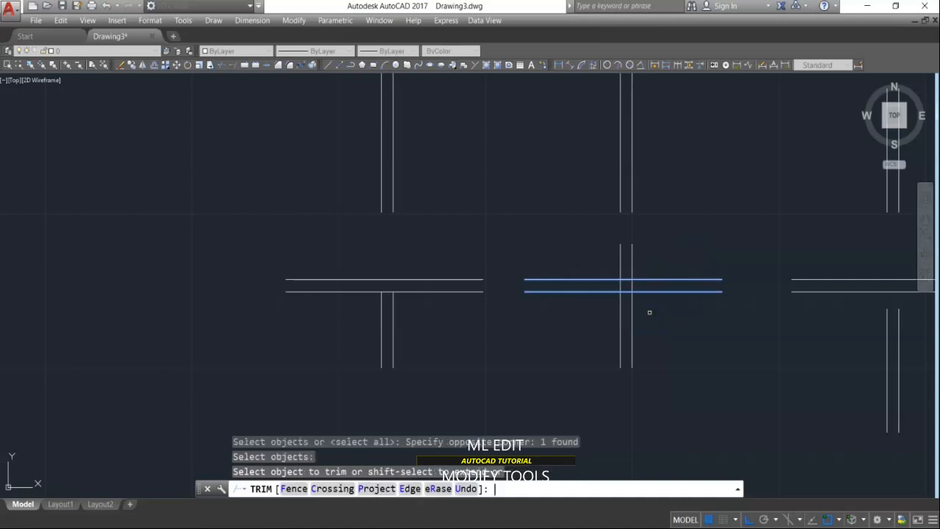
pyautogui.click(671, 287)
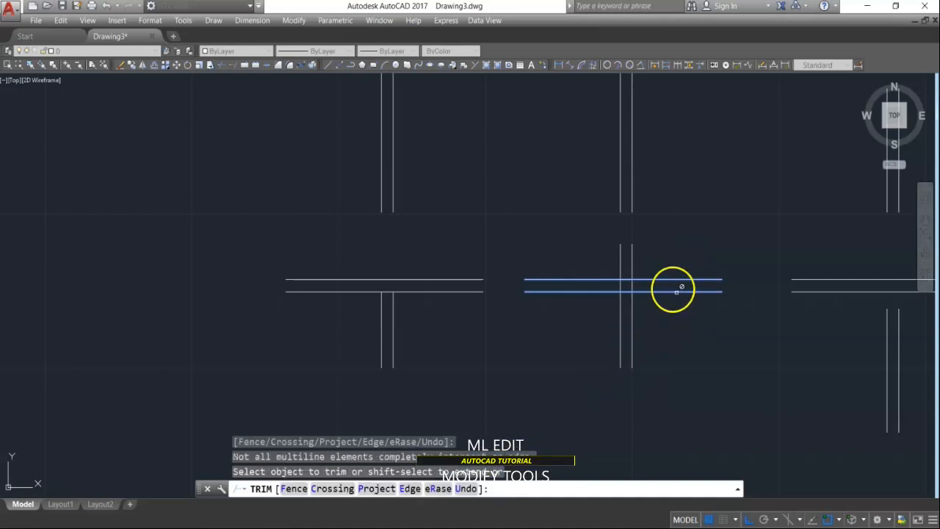
pyautogui.click(664, 266)
pyautogui.click(585, 257)
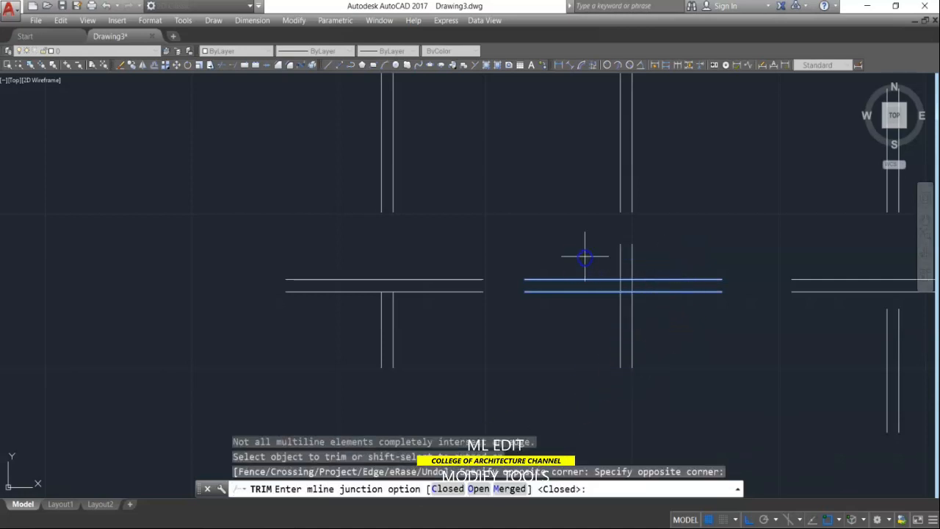
pyautogui.click(487, 491)
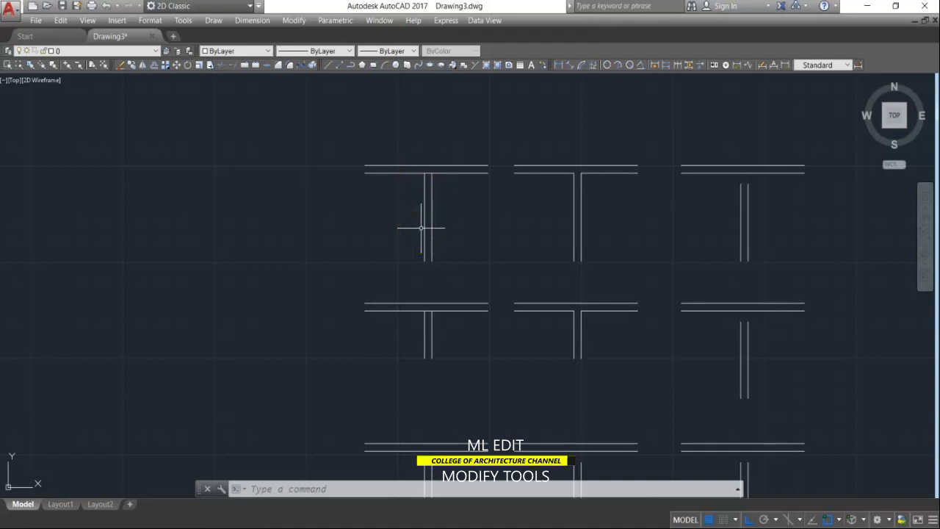
# Run MLEDIT and apply Corner Joint to the top row's right horizontal and vertical multilines
pyautogui.write('ML')
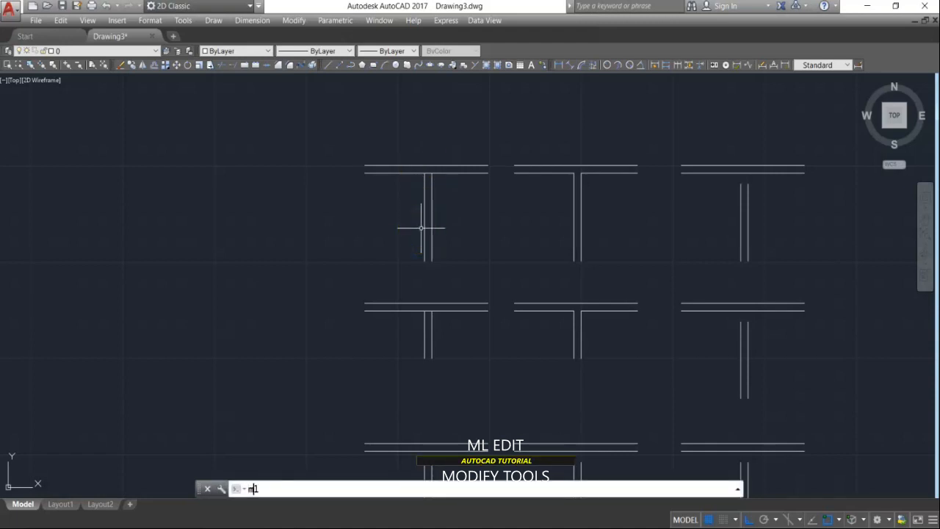
pyautogui.write('edit')
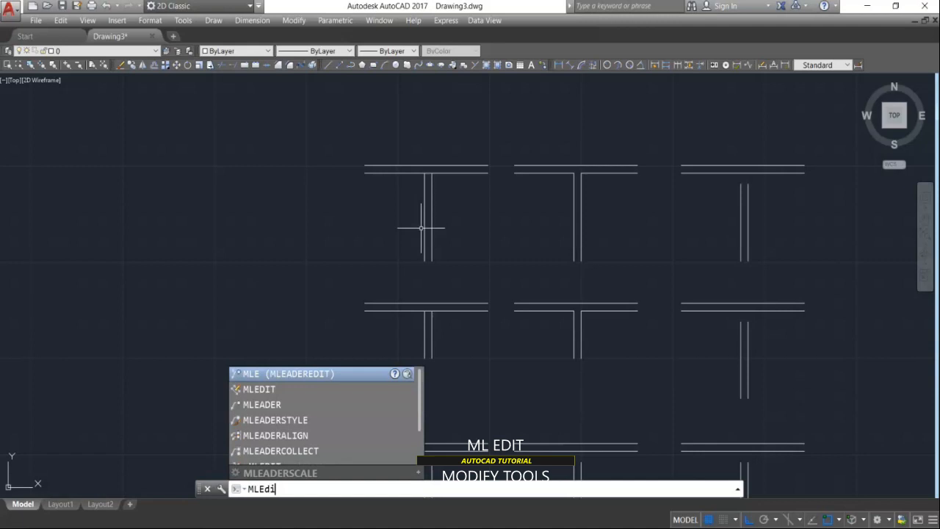
pyautogui.press('Return')
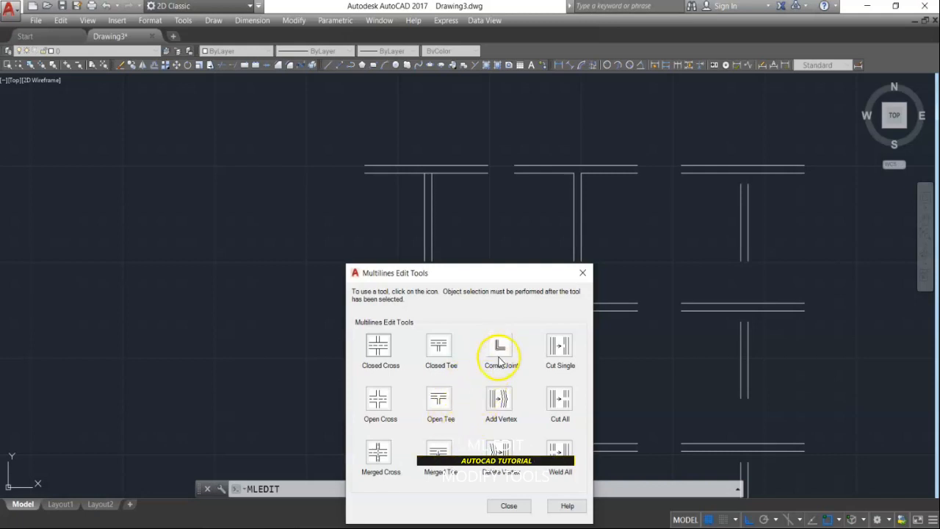
pyautogui.click(501, 358)
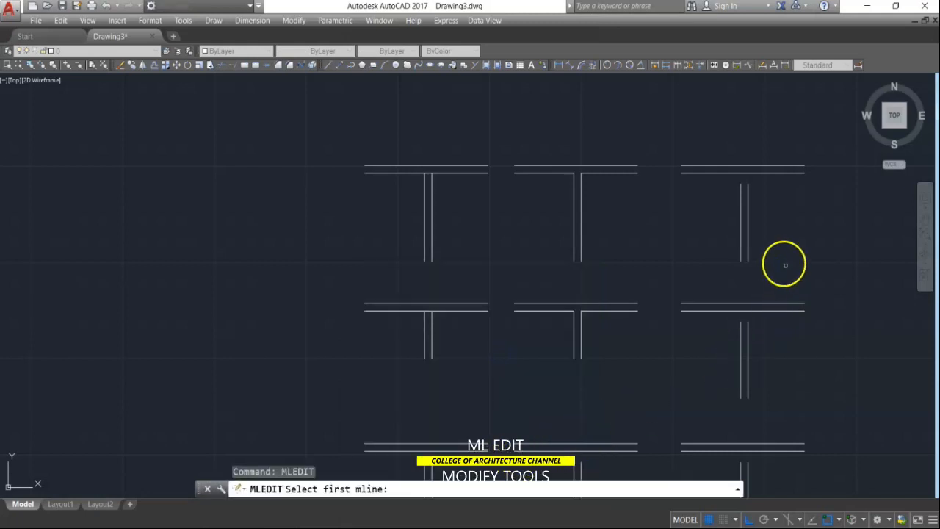
pyautogui.click(708, 173)
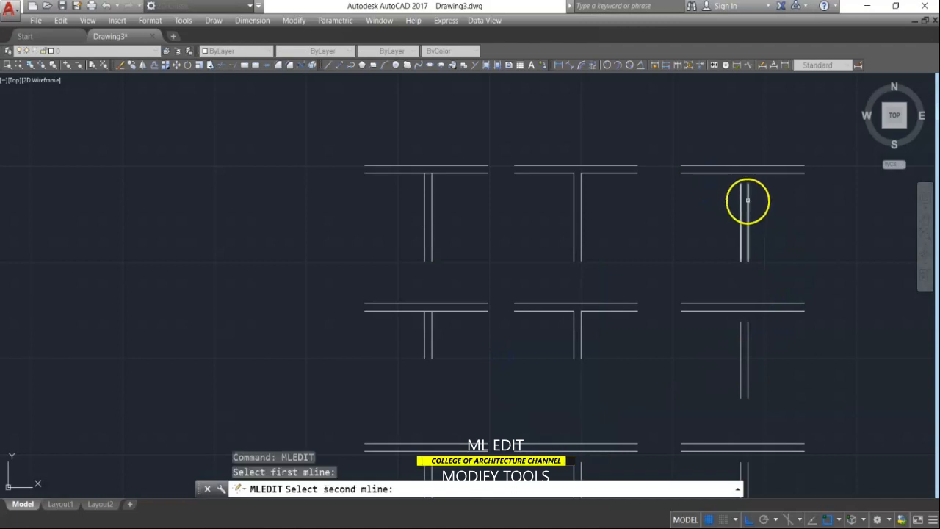
pyautogui.click(749, 202)
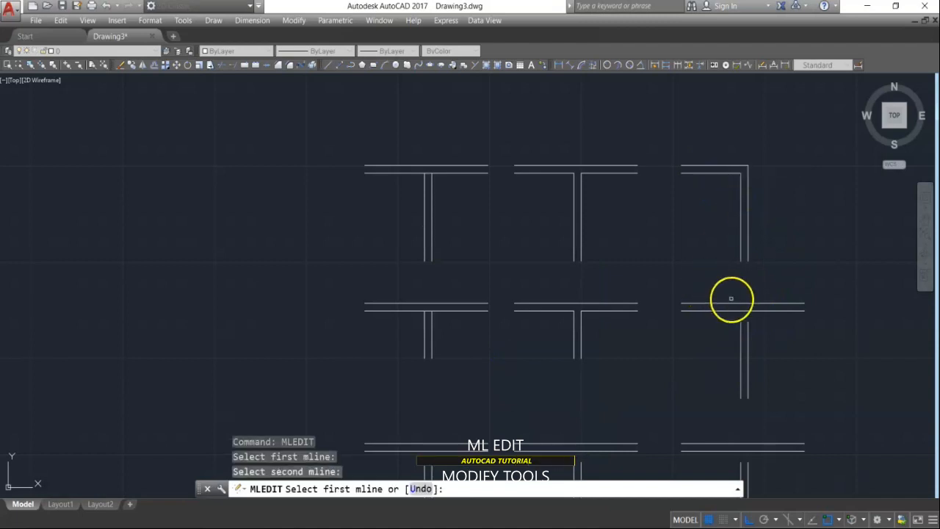
pyautogui.press('Escape')
pyautogui.scroll(-2, 632, 220)
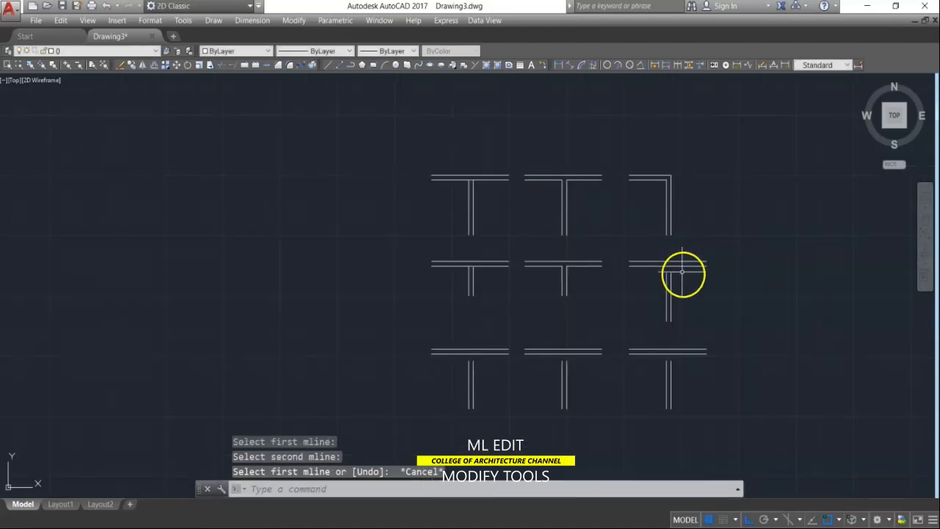
# Try to fillet the second row's right horizontal and vertical multilines without exploding them
pyautogui.scroll(2, 683, 276)
pyautogui.scroll(2, 683, 278)
pyautogui.press('Escape')
pyautogui.click(653, 248)
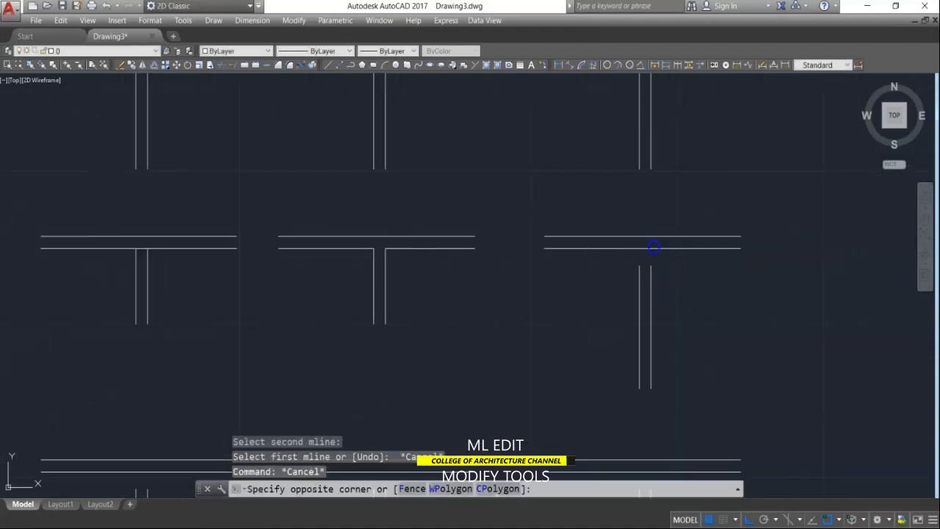
pyautogui.press('Escape')
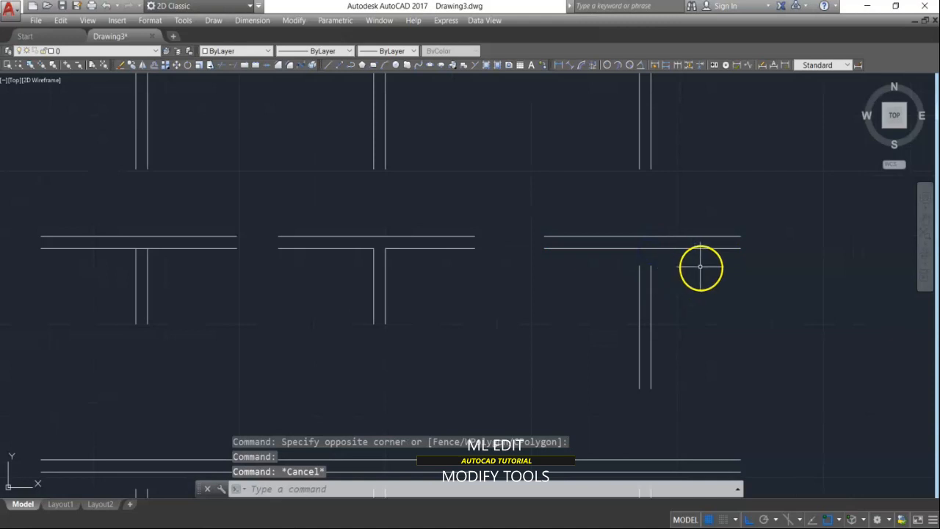
pyautogui.press('Escape')
pyautogui.press('Return')
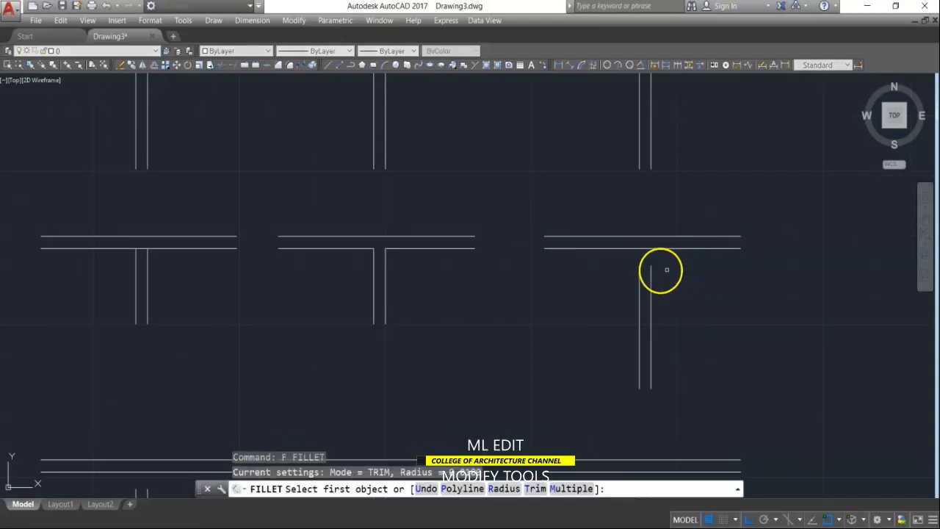
pyautogui.click(610, 249)
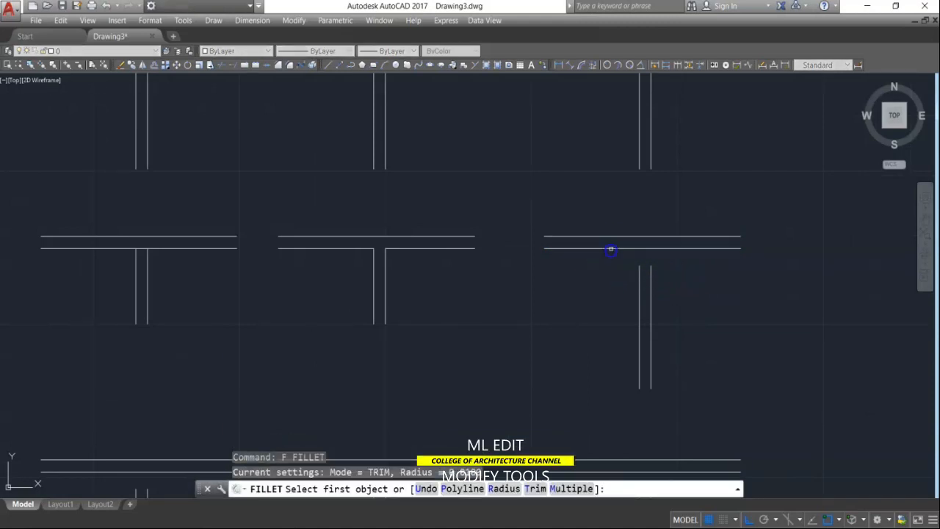
pyautogui.click(639, 287)
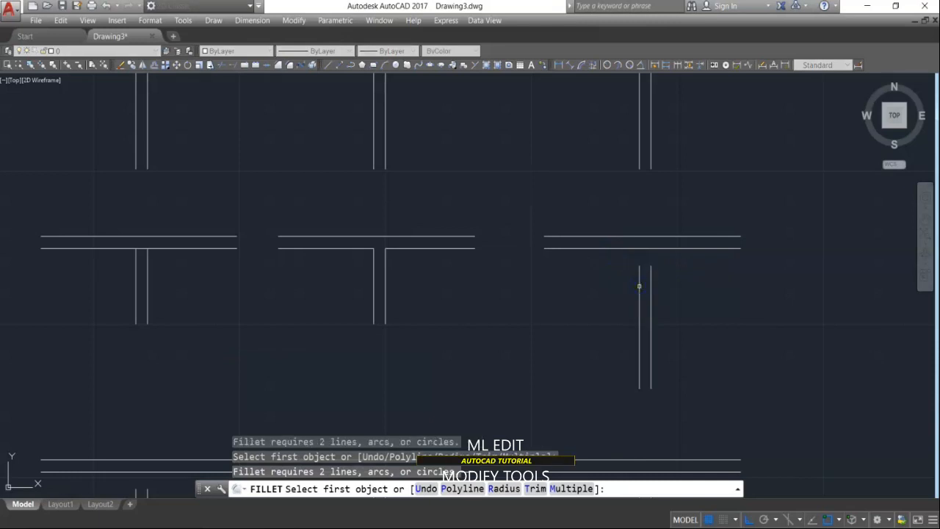
pyautogui.press('Escape')
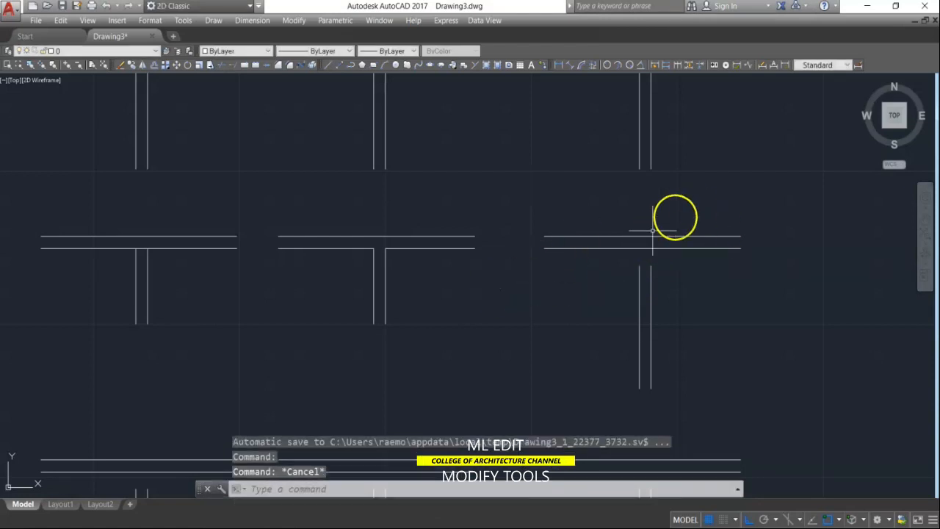
pyautogui.press('Escape')
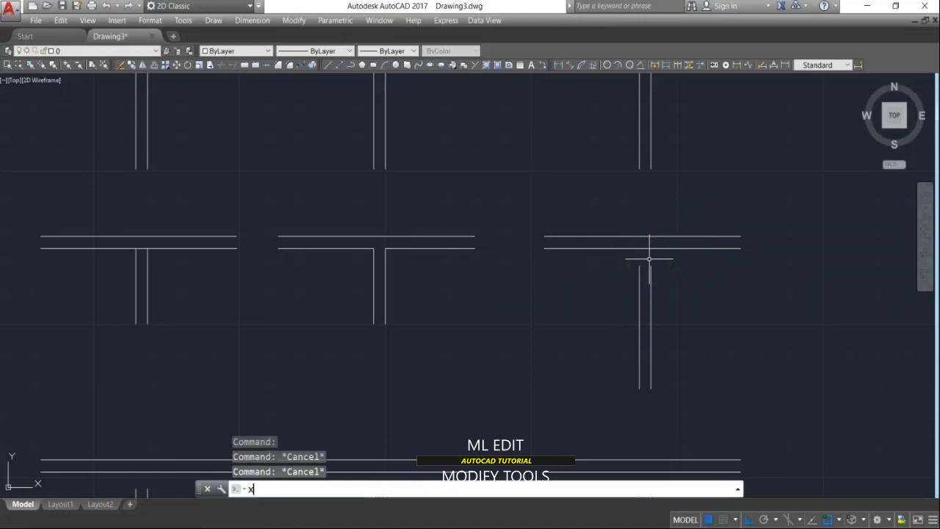
# Explode the second row's right horizontal and vertical multilines into separate lines
pyautogui.write('x')
pyautogui.press('Return')
pyautogui.click(652, 235)
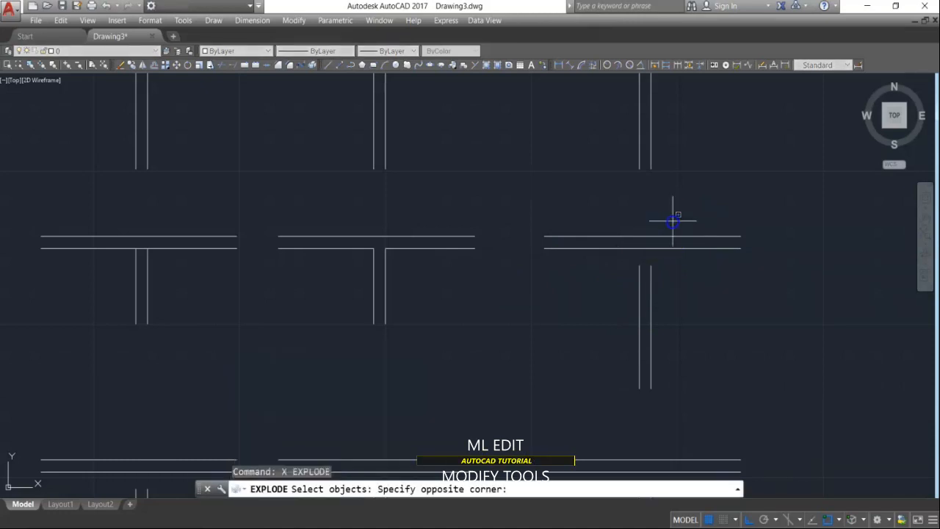
pyautogui.click(610, 282)
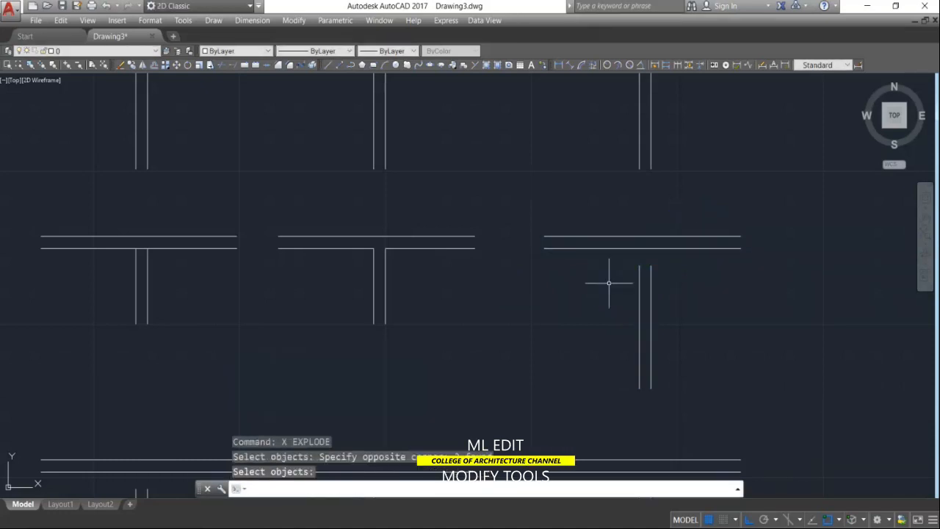
pyautogui.press('Return')
# Set the fillet radius to 0 and join the inner lines of the second row's right pair into a sharp corner
pyautogui.write('f')
pyautogui.press('Return')
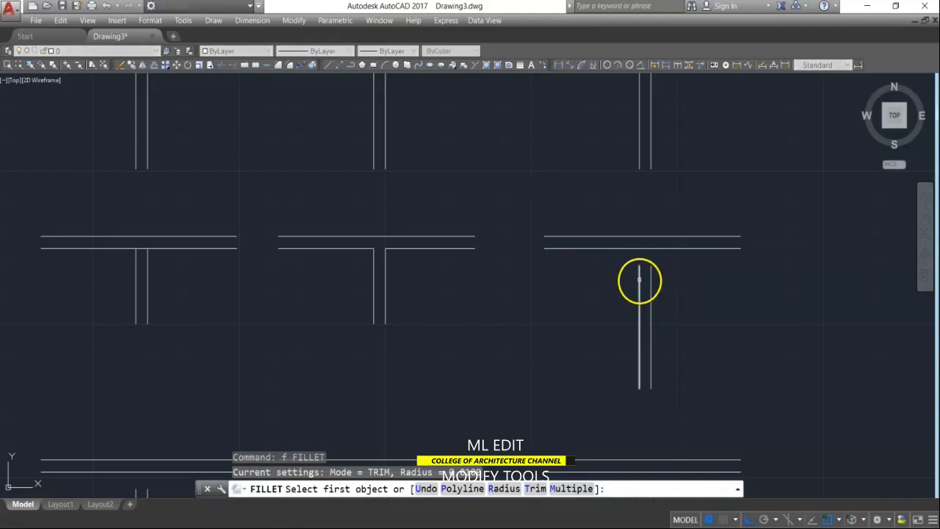
pyautogui.click(639, 280)
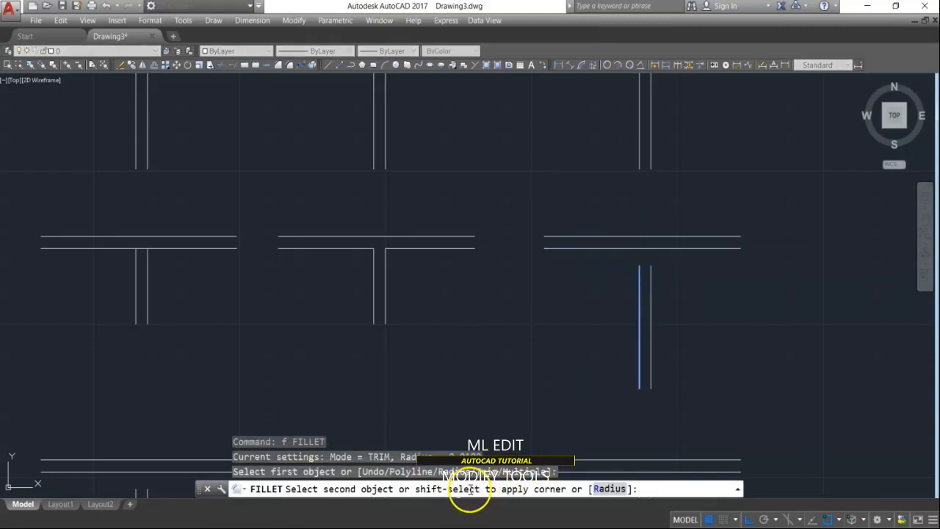
pyautogui.click(607, 488)
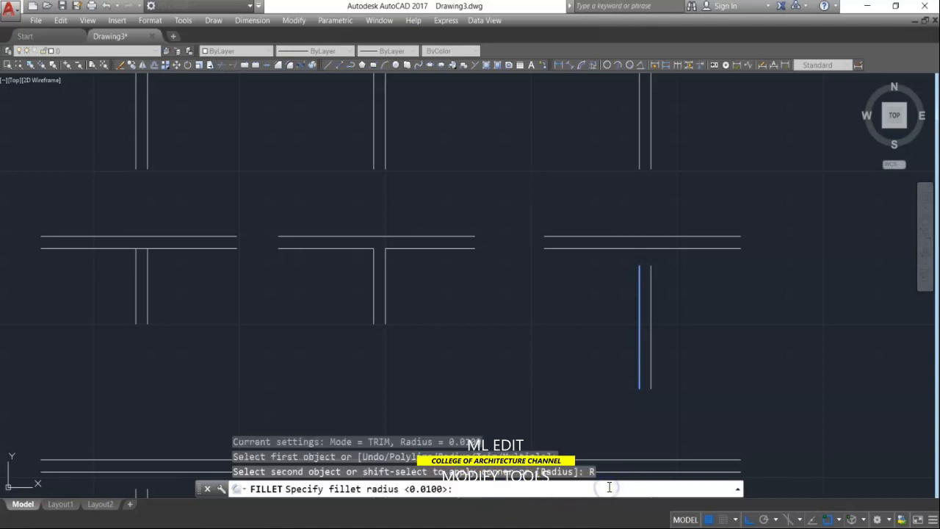
pyautogui.click(607, 477)
pyautogui.write('0')
pyautogui.press('Return')
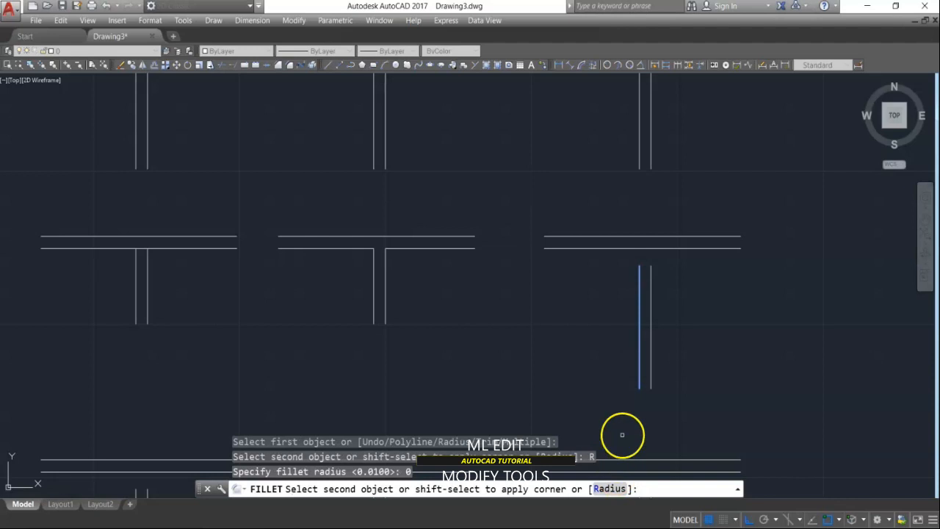
pyautogui.click(639, 304)
pyautogui.press('Return')
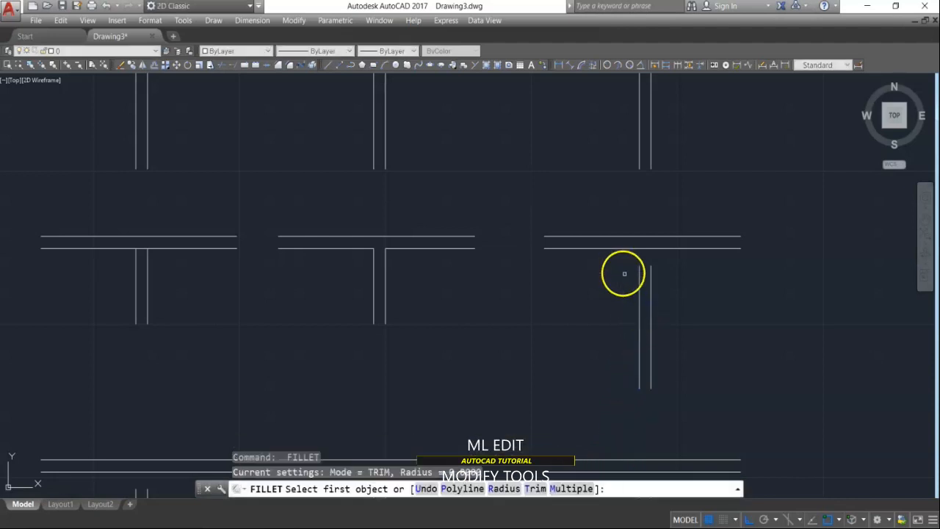
pyautogui.click(639, 283)
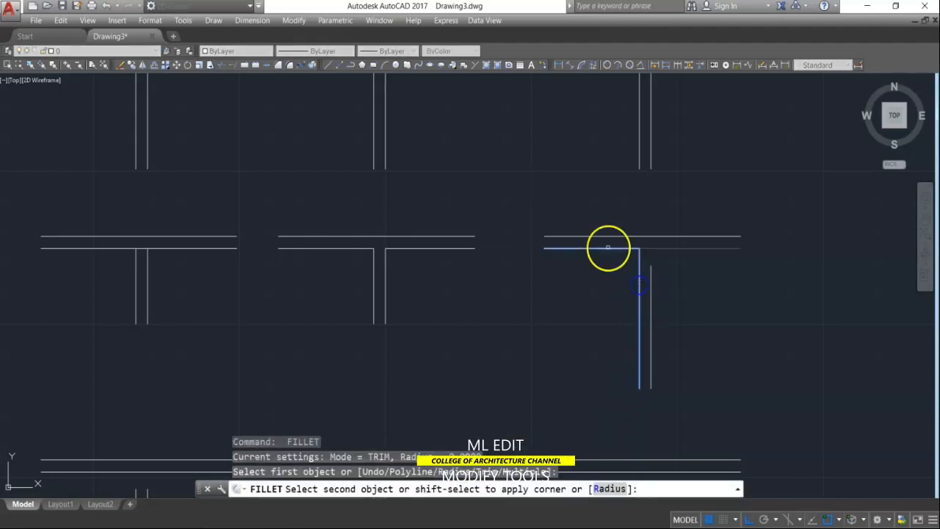
pyautogui.click(606, 248)
# Fillet the outer lines of the second row's right pair into a sharp corner
pyautogui.press('Return')
pyautogui.click(607, 235)
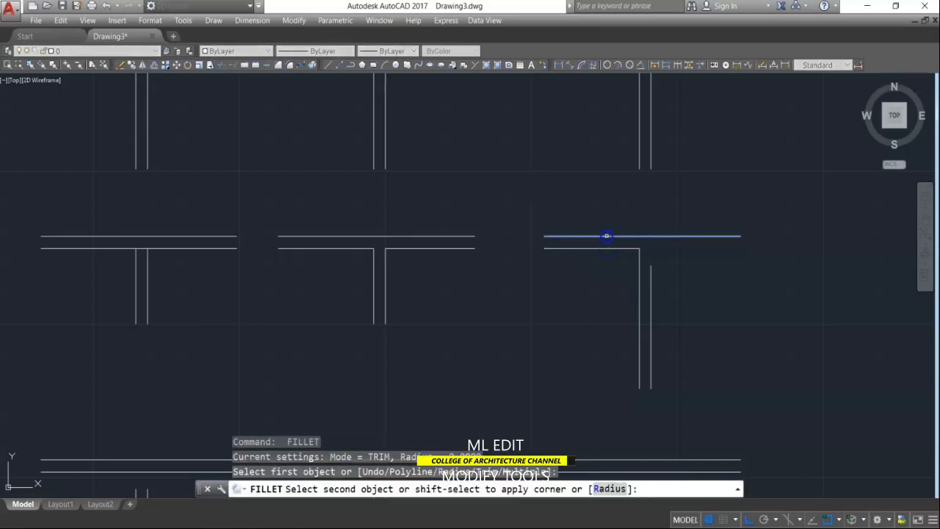
pyautogui.click(651, 279)
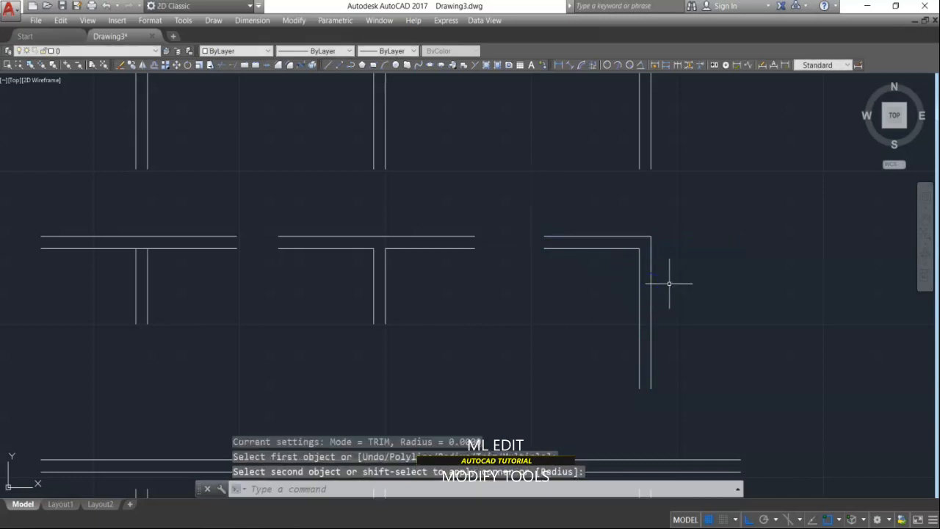
pyautogui.scroll(-2, 636, 260)
pyautogui.press('Escape')
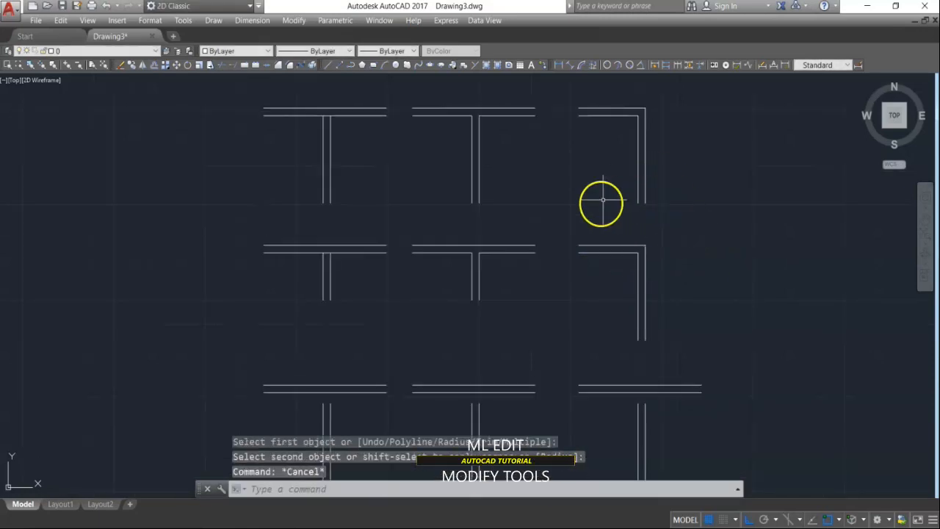
# Run MLEDIT and apply Corner Joint to the bottom row's right horizontal and vertical multilines
pyautogui.write('m')
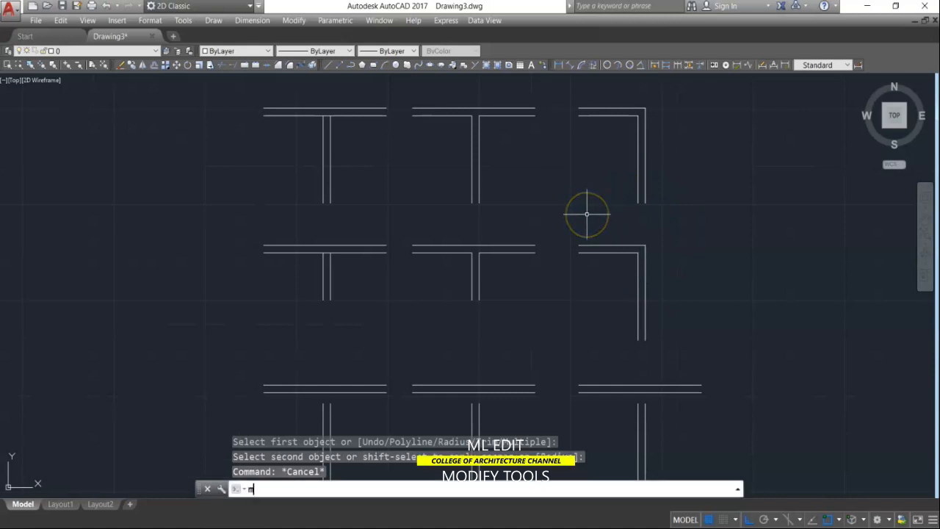
pyautogui.write('led')
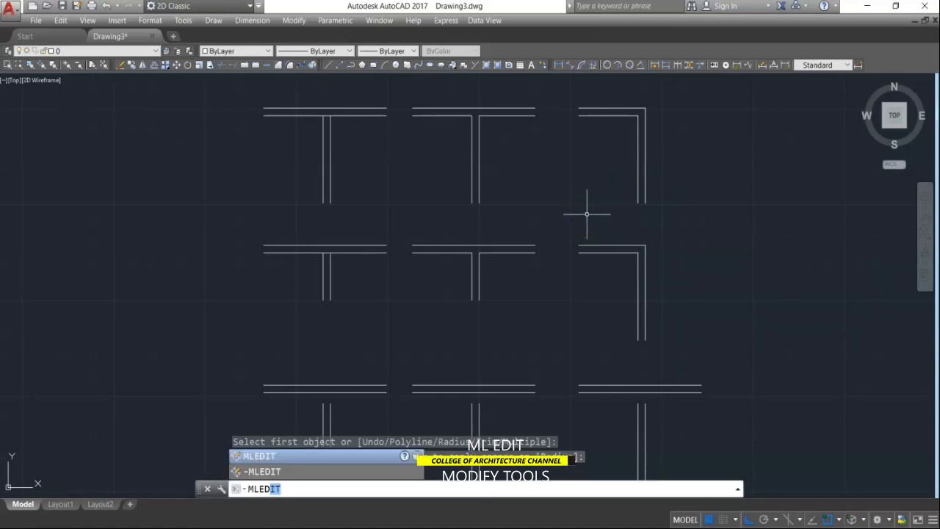
pyautogui.press('Return')
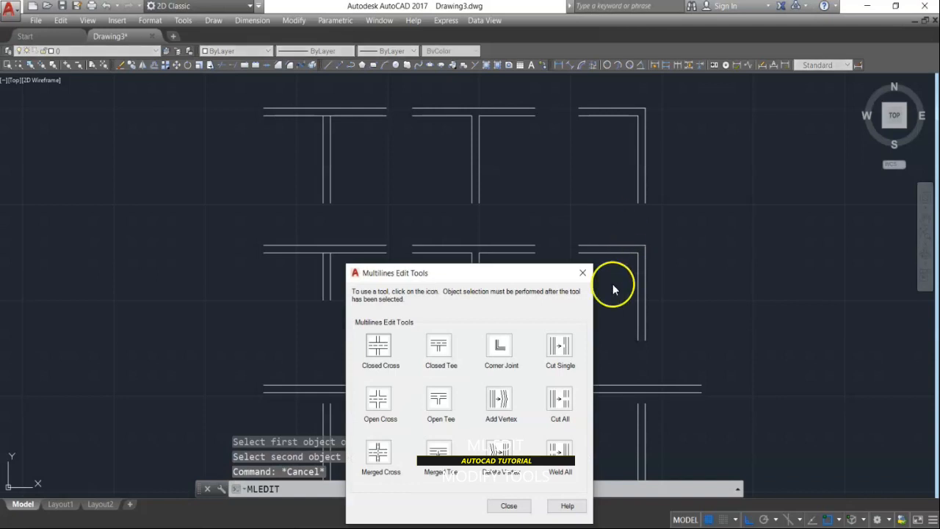
pyautogui.click(502, 347)
pyautogui.scroll(3, 596, 355)
pyautogui.click(596, 360)
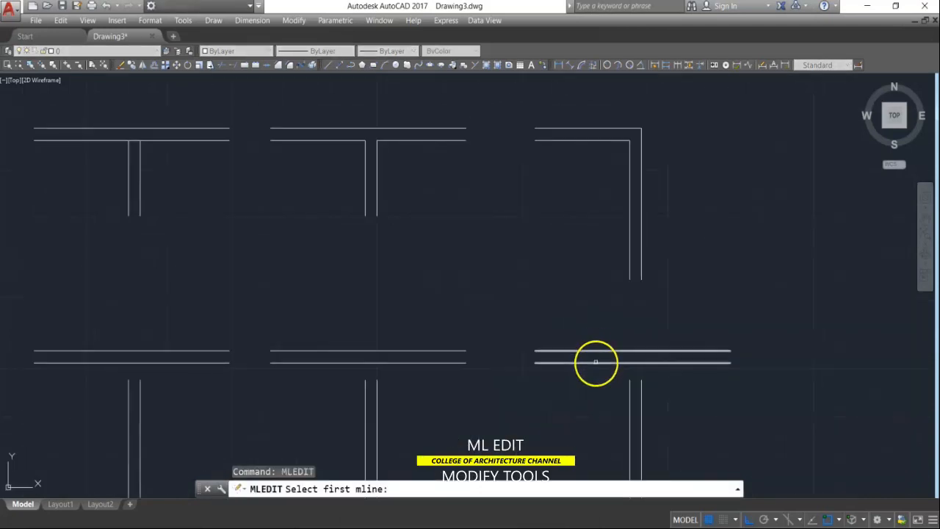
pyautogui.click(629, 399)
pyautogui.scroll(-2, 508, 274)
pyautogui.press('Escape')
pyautogui.scroll(-2, 440, 330)
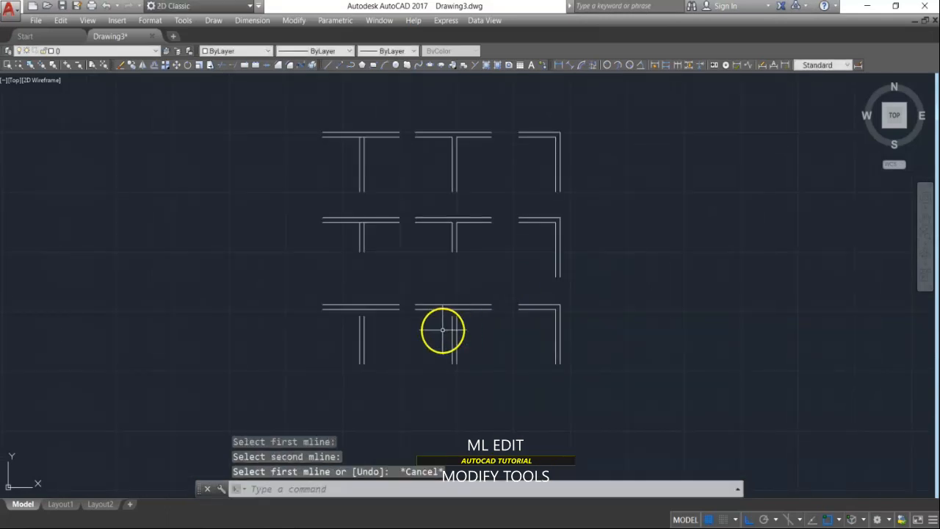
# Move the bottom row's left and middle vertical multilines straight up so they cross the horizontal multilines above them
pyautogui.scroll(2, 447, 330)
pyautogui.press('Escape')
pyautogui.press('Escape')
pyautogui.write('m')
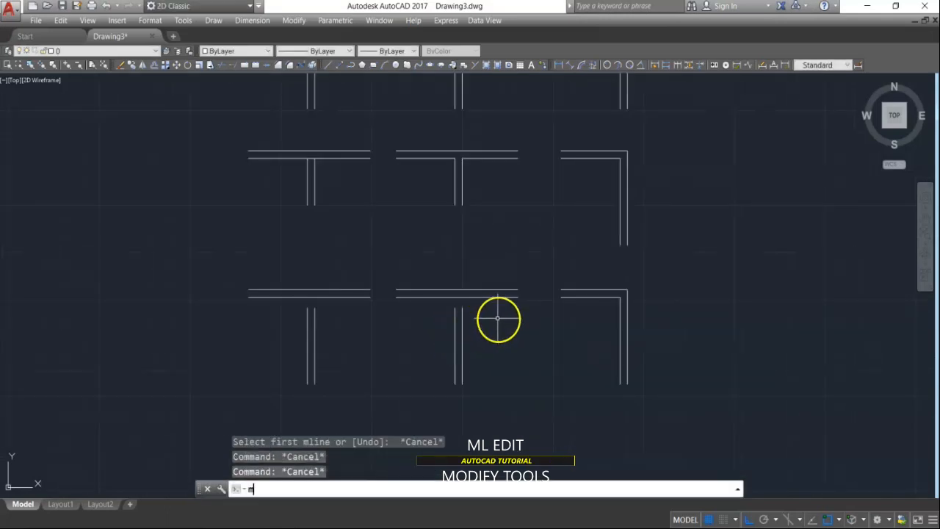
pyautogui.press('Return')
pyautogui.click(495, 326)
pyautogui.click(258, 365)
pyautogui.press('Return')
pyautogui.click(184, 365)
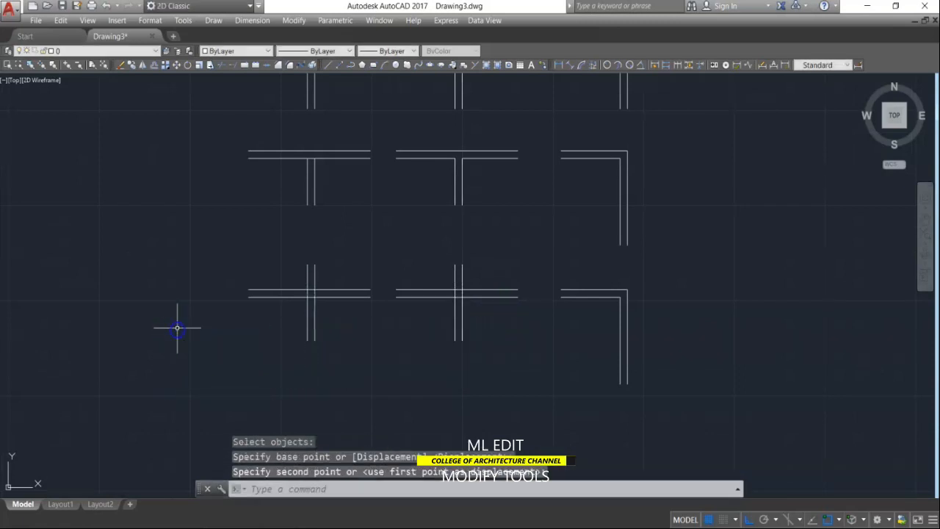
pyautogui.press('Escape')
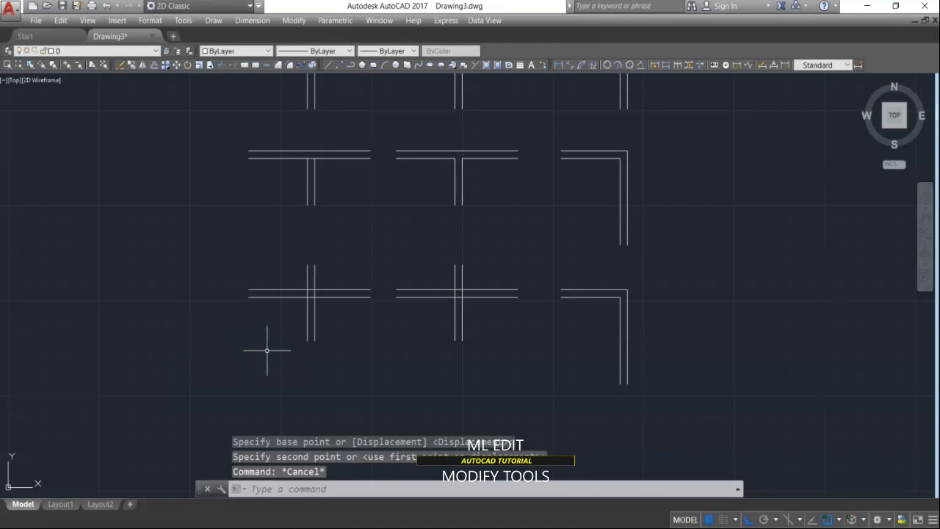
# Run MLEDIT and apply Merged Cross to the bottom row's left pair of crossing multilines
pyautogui.moveTo(365, 159); pyautogui.dragTo(426, 262, button='middle')
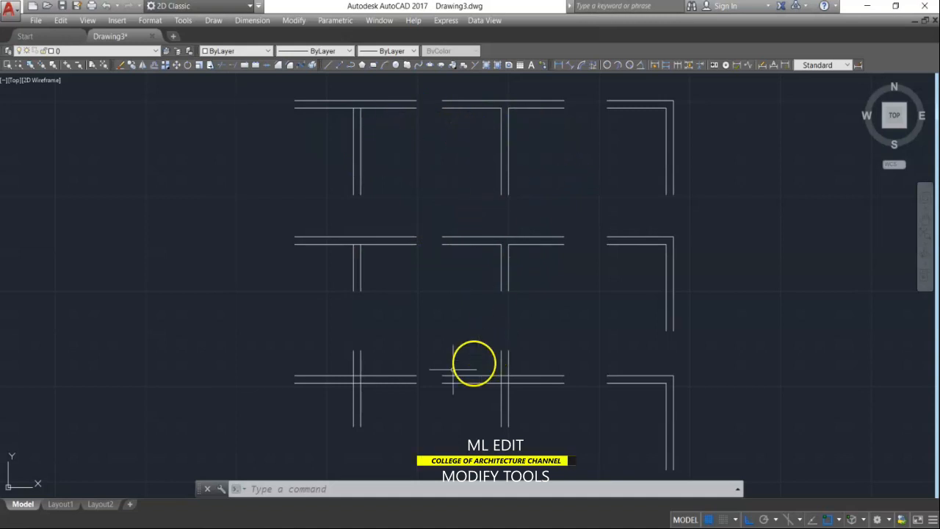
pyautogui.press('Escape')
pyautogui.press('Escape')
pyautogui.press('Escape')
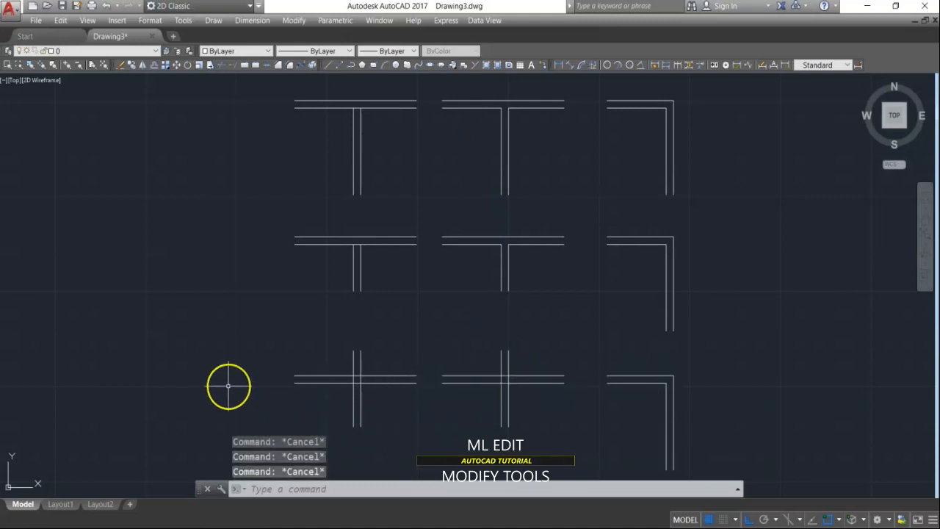
pyautogui.write('MLe')
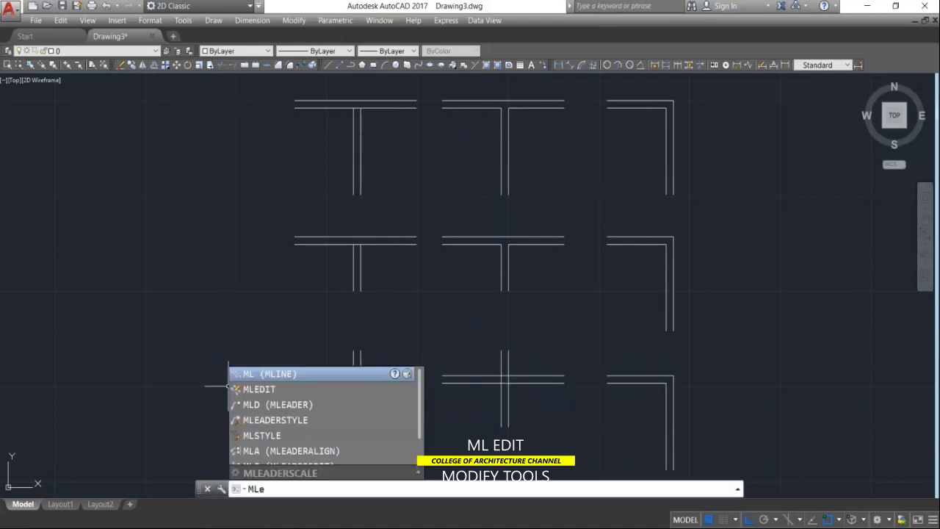
pyautogui.write('dit')
pyautogui.press('Return')
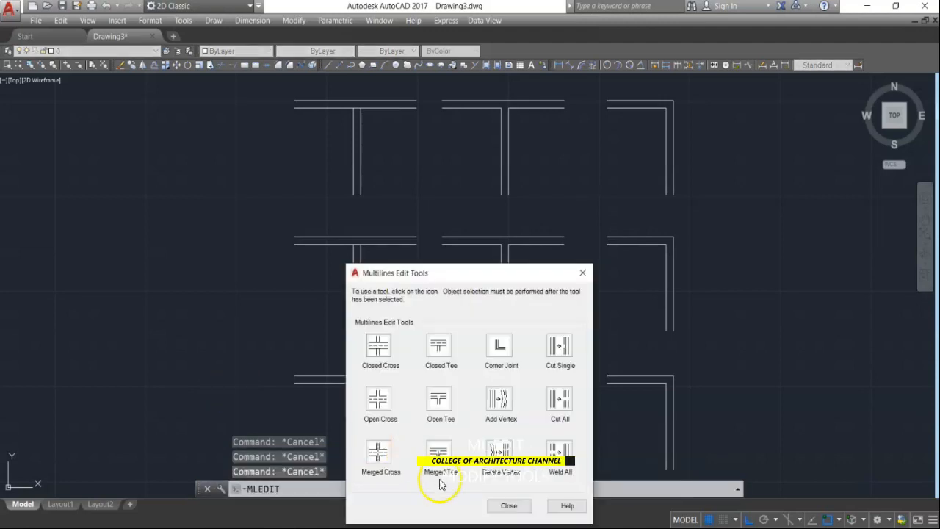
pyautogui.click(379, 460)
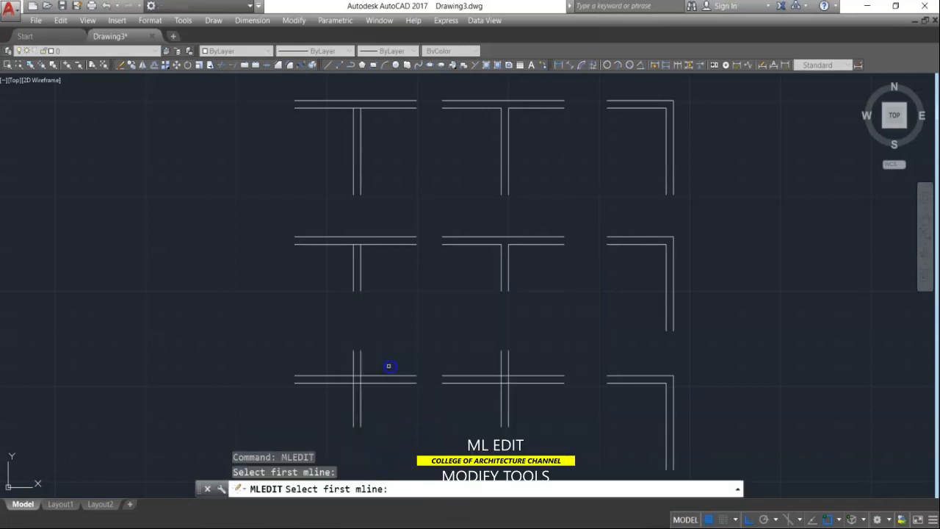
pyautogui.click(348, 388)
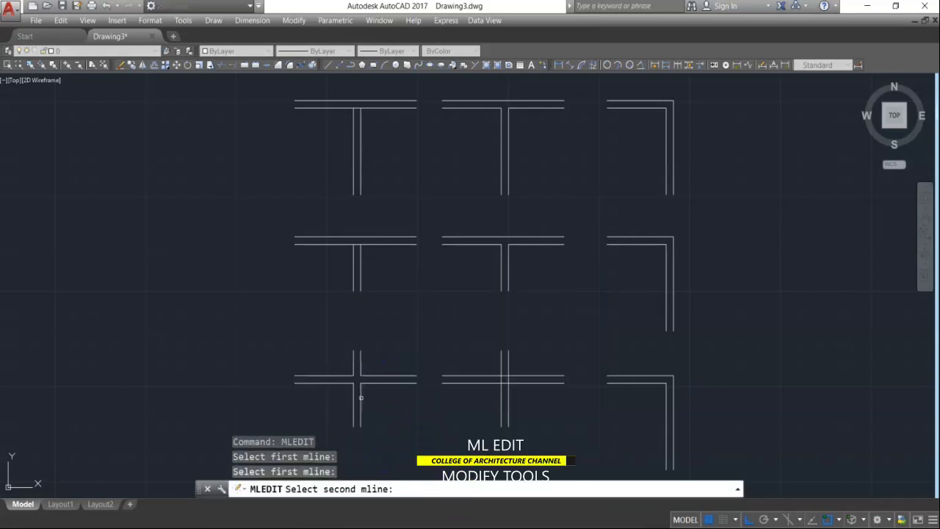
pyautogui.click(361, 399)
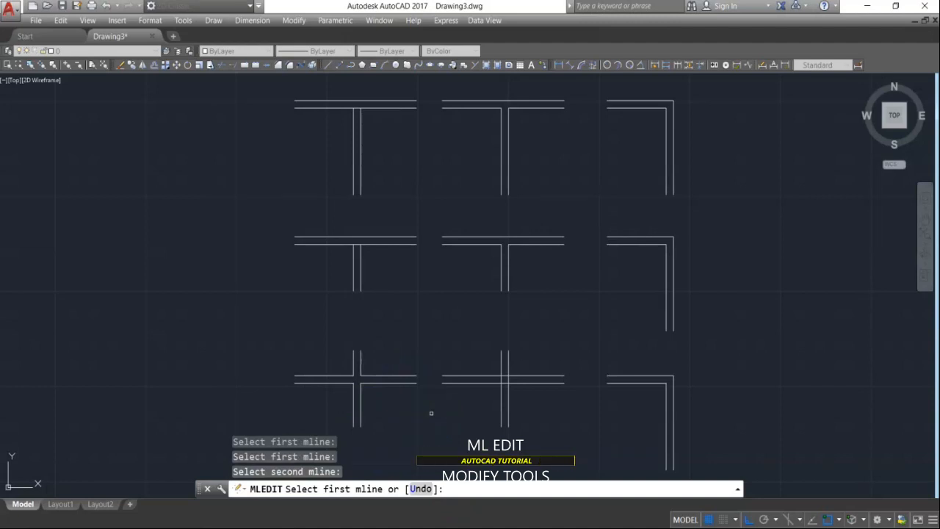
pyautogui.press('Return')
# Run MLEDIT and apply Merged Tee to the bottom row's middle pair, picking the vertical multiline first and the horizontal second
pyautogui.click(338, 483)
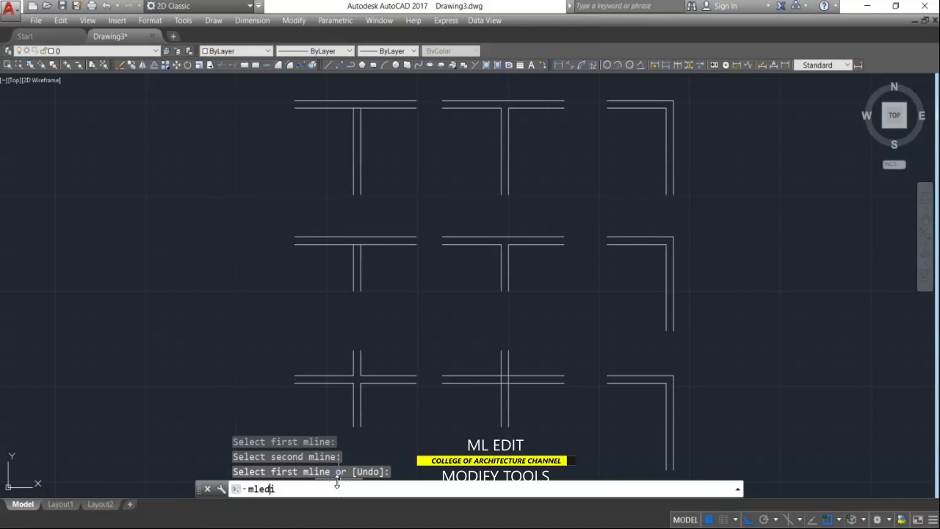
pyautogui.write('mledit')
pyautogui.press('Return')
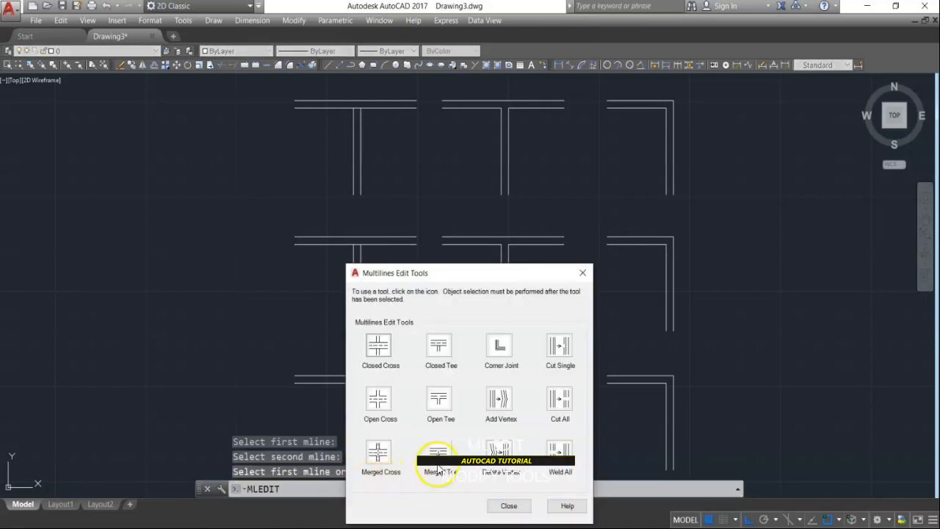
pyautogui.click(439, 466)
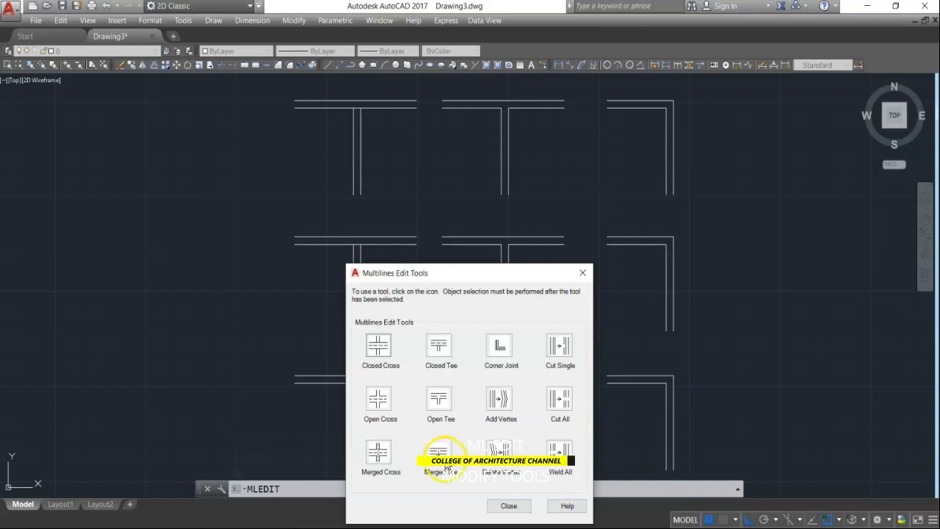
pyautogui.click(444, 463)
pyautogui.click(508, 395)
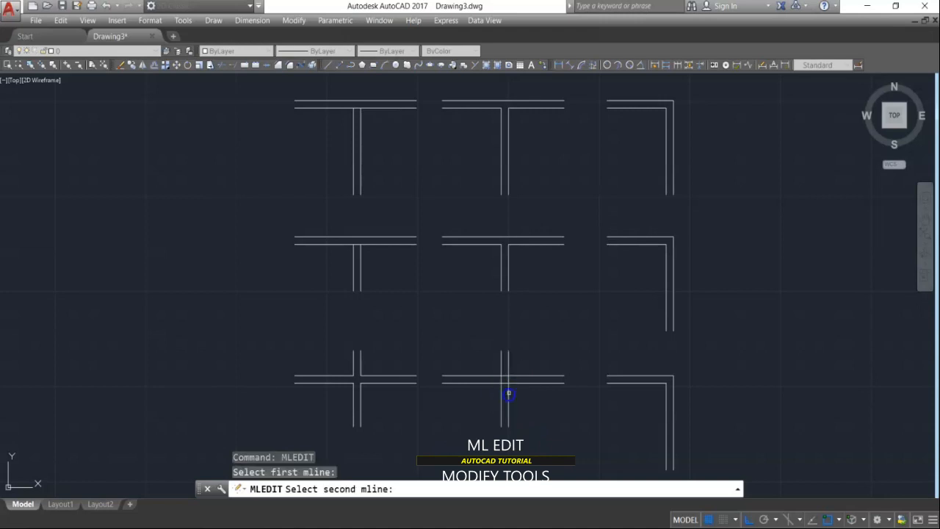
pyautogui.click(518, 377)
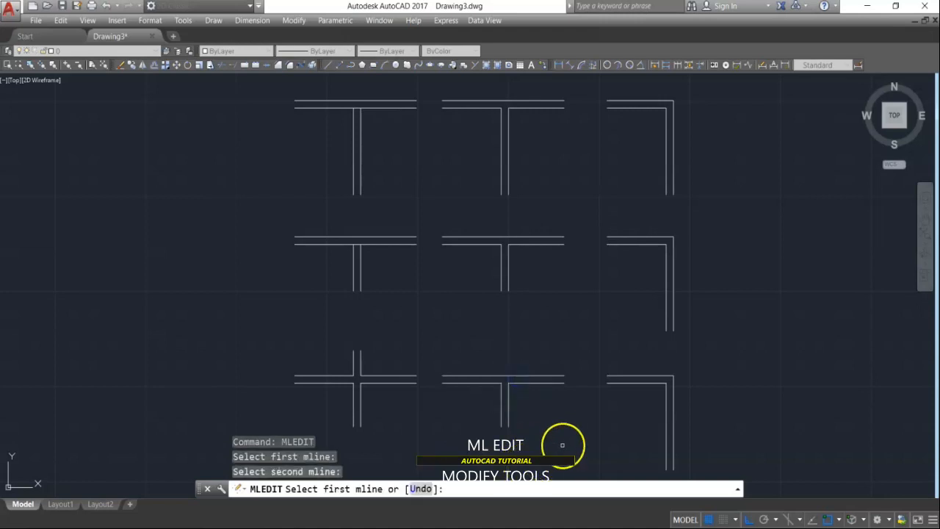
pyautogui.press('Escape')
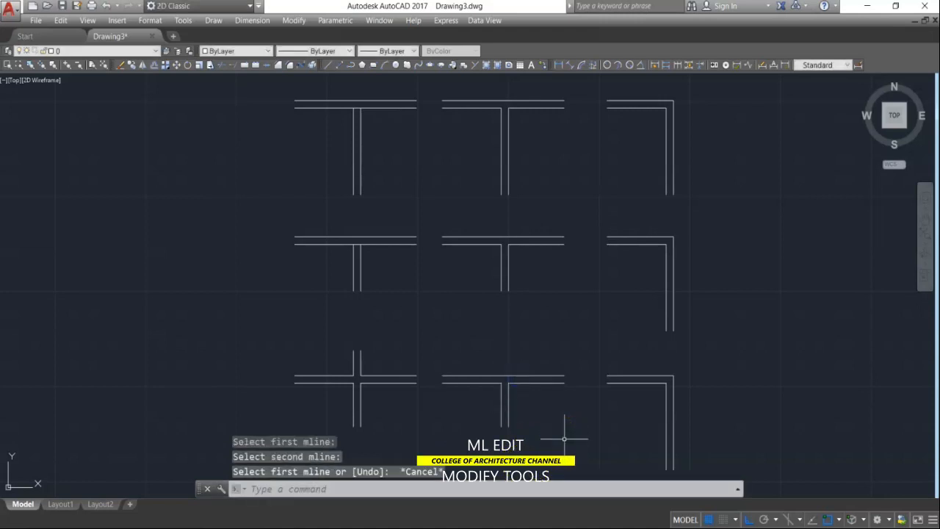
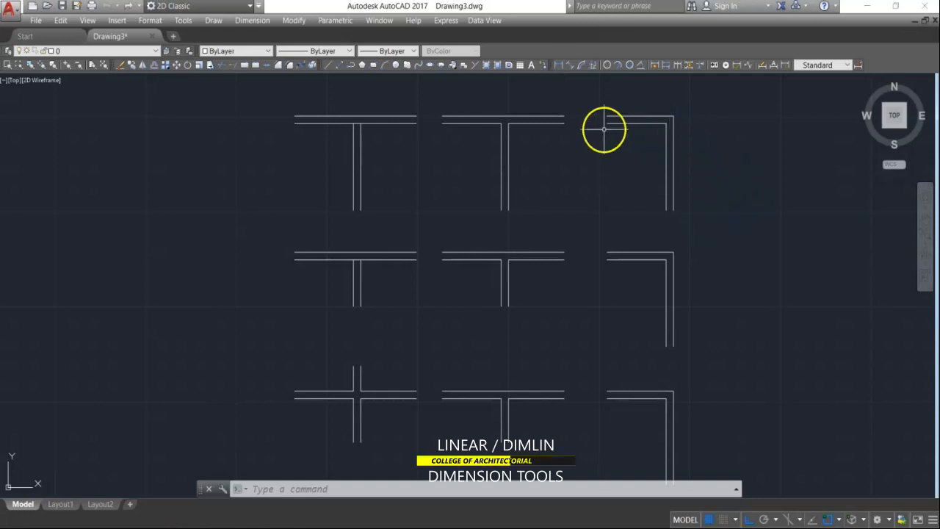
# Add a vertical linear dimension along the outer line of the top row's right corner, offset 1 unit outside it
pyautogui.click(561, 66)
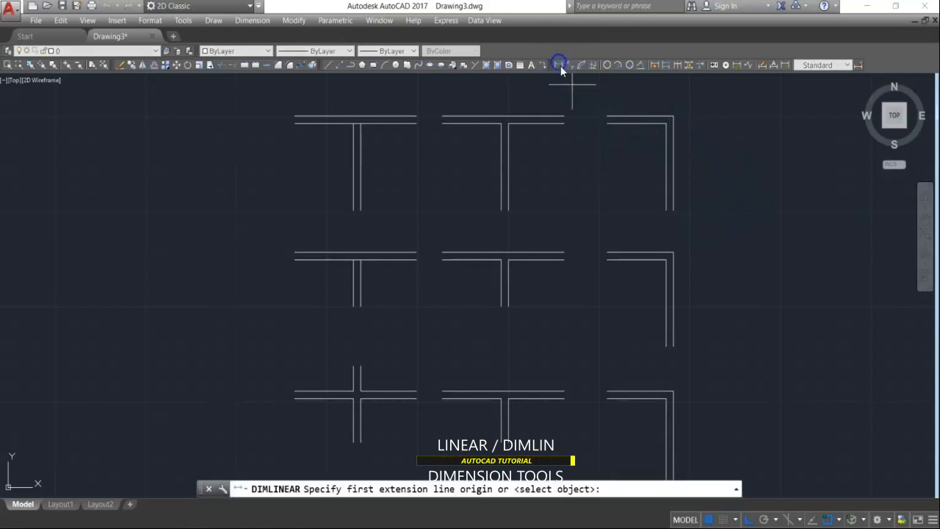
pyautogui.click(673, 118)
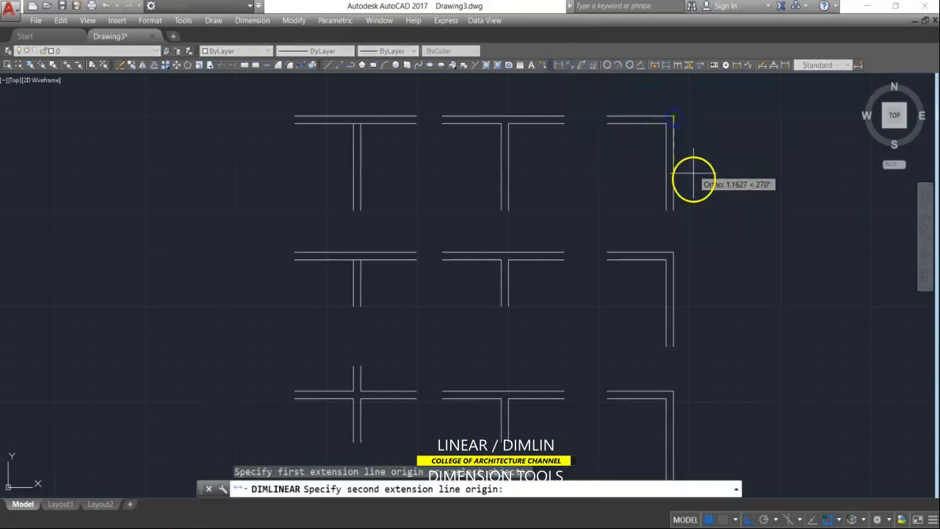
pyautogui.click(674, 210)
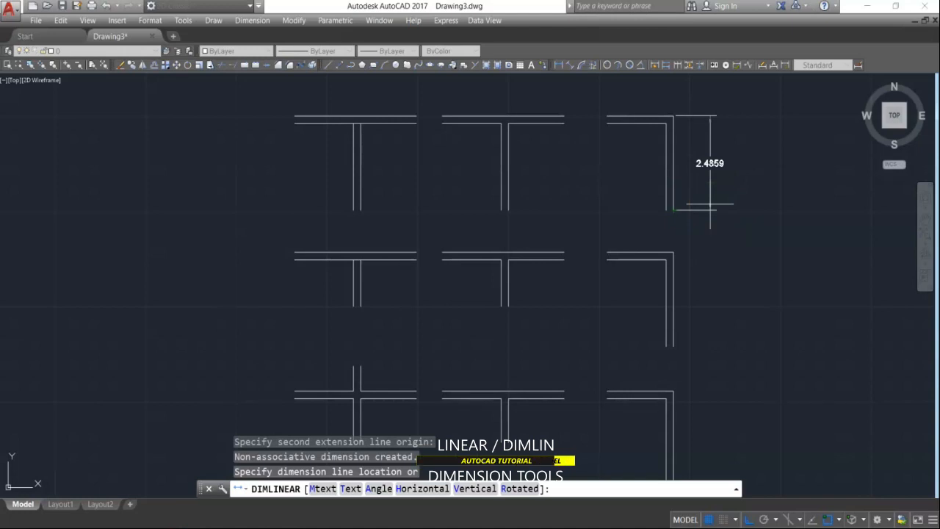
pyautogui.write('1')
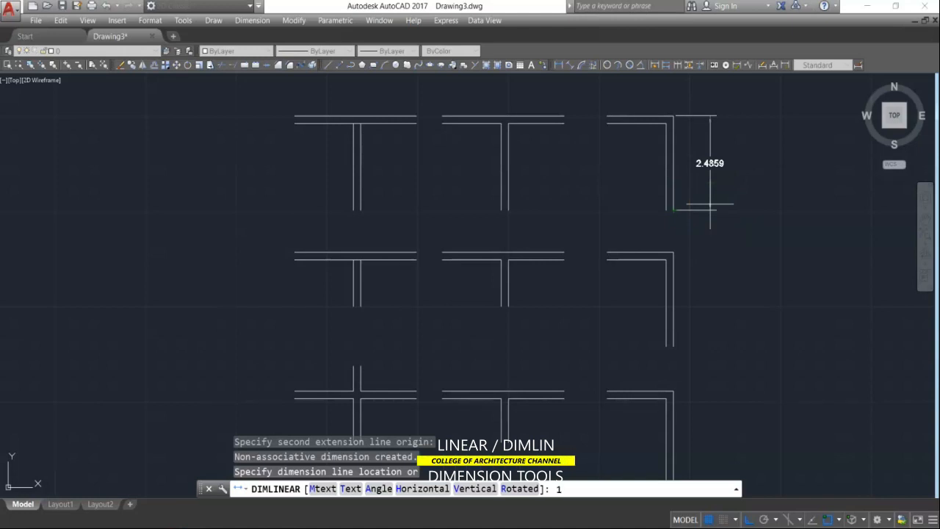
pyautogui.press('Return')
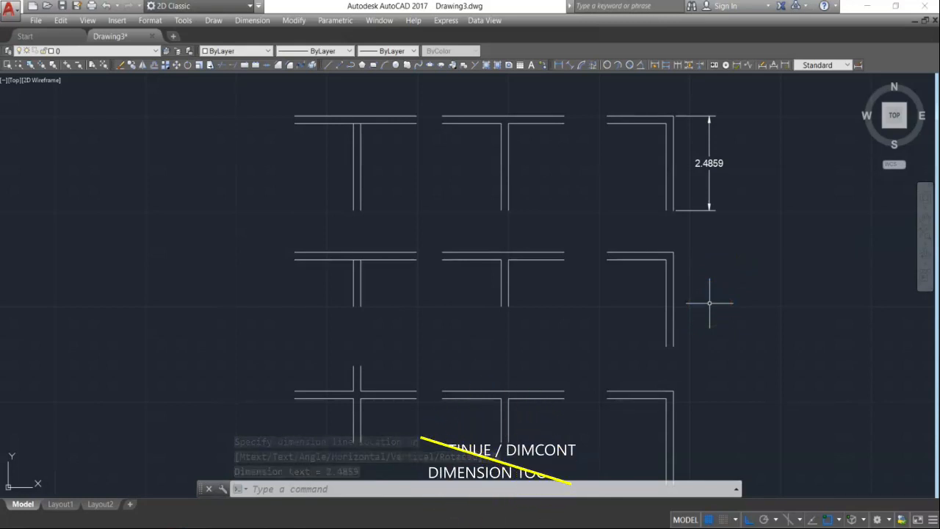
# Continue the dimension chain down to the outer corner and lower end of the second row's right corner shape
pyautogui.scroll(-3, 713, 287)
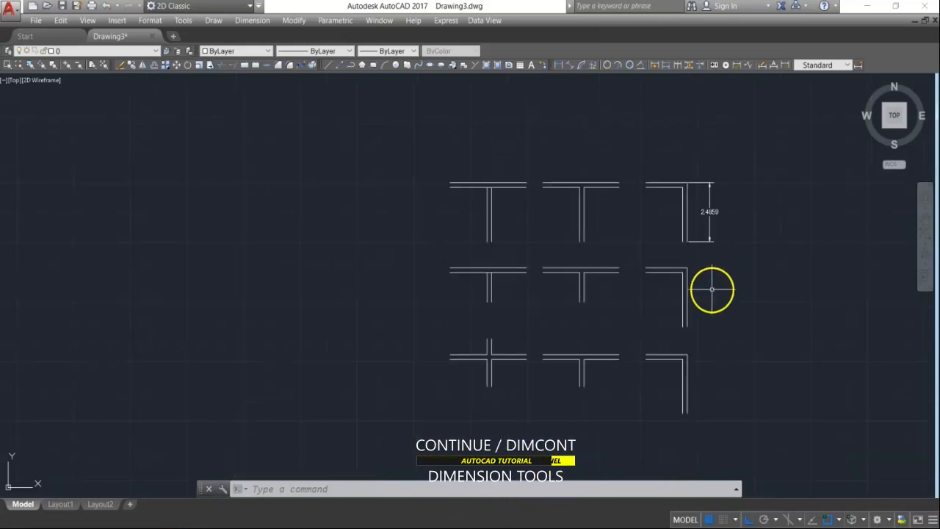
pyautogui.scroll(3, 718, 403)
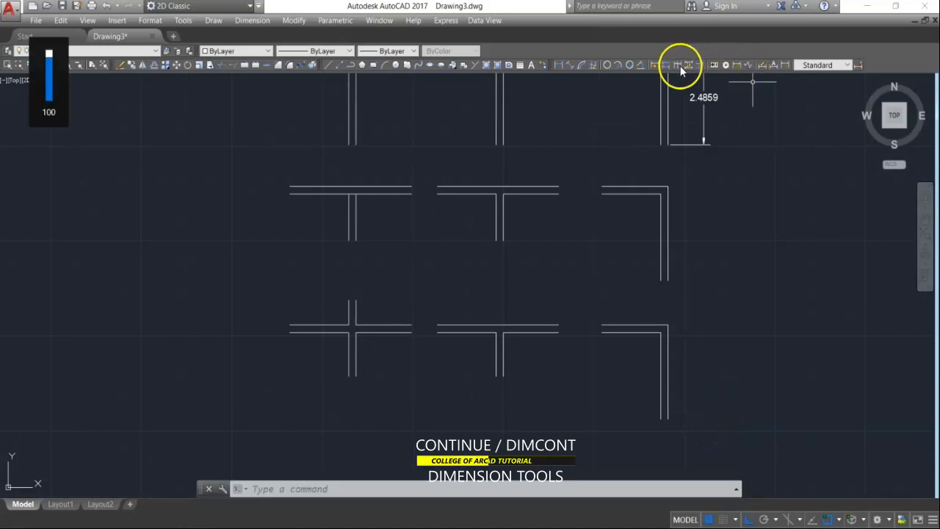
pyautogui.click(680, 66)
pyautogui.scroll(2, 705, 191)
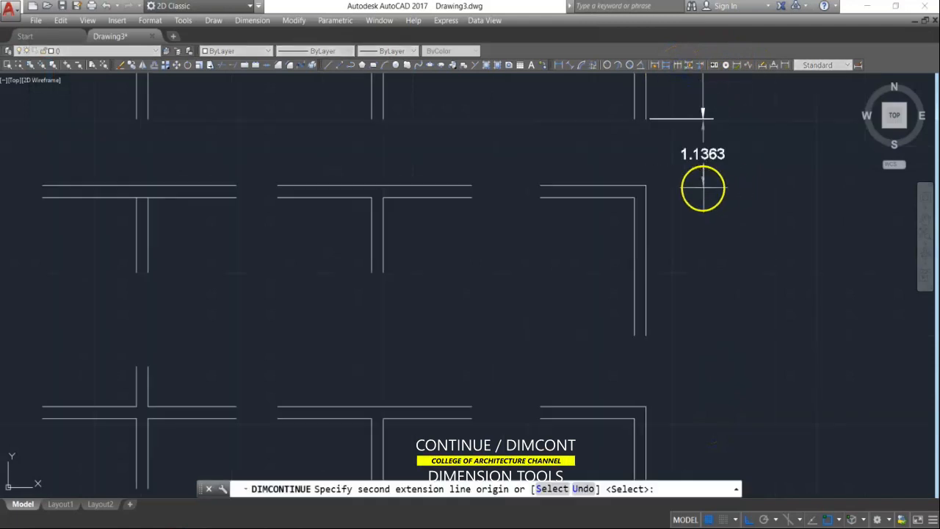
pyautogui.click(645, 186)
pyautogui.click(644, 333)
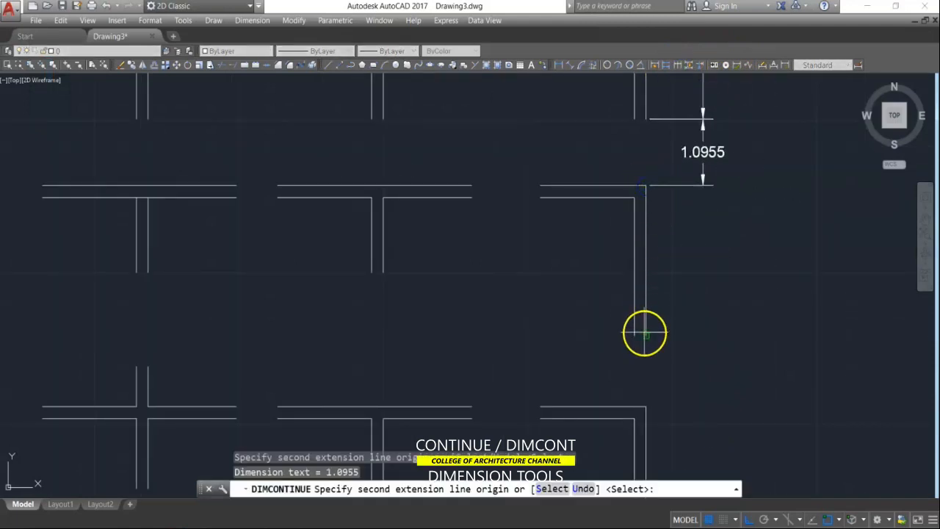
# Extend the continued dimensions to the outer corner and lower end of the bottom row's right corner shape
pyautogui.scroll(-4, 657, 317)
pyautogui.scroll(2, 665, 317)
pyautogui.click(649, 330)
pyautogui.click(648, 421)
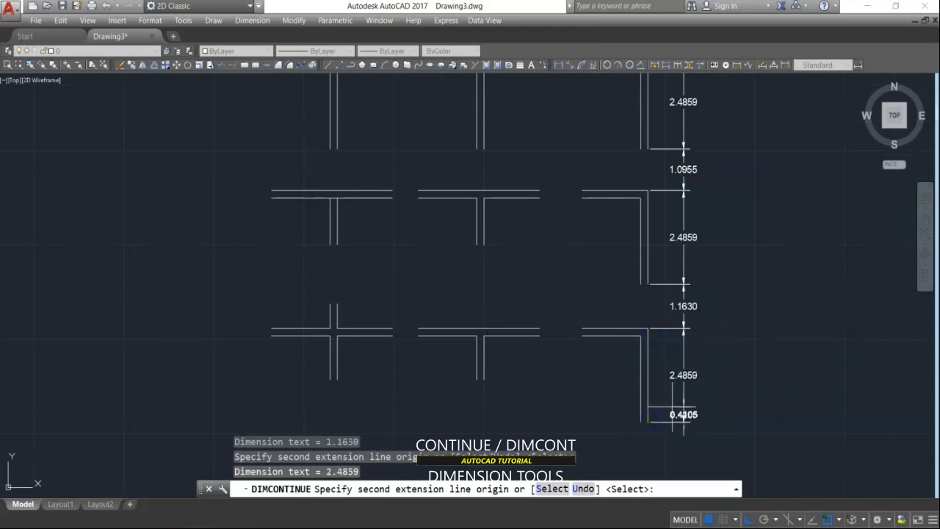
pyautogui.press('Return')
pyautogui.press('XF86AudioMute')
pyautogui.press('XF86AudioMute')
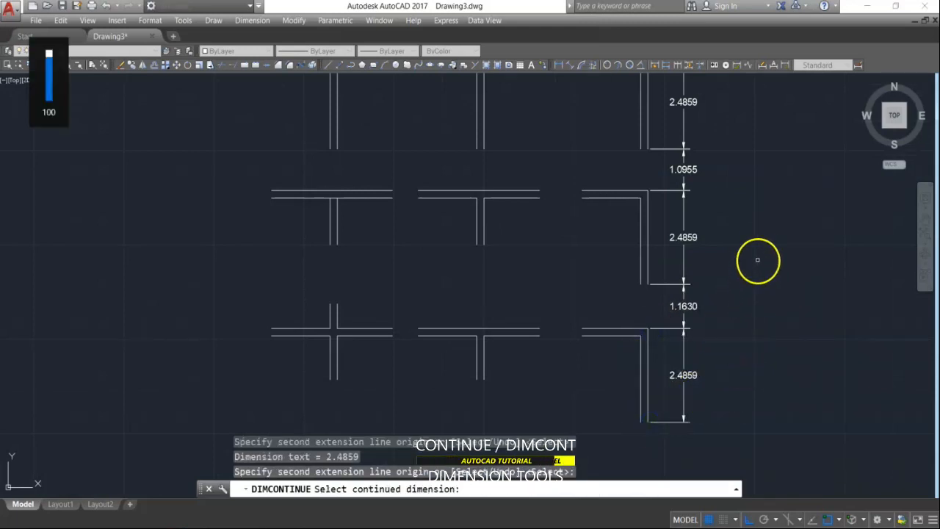
pyautogui.press('Escape')
# Add an overall baseline dimension from the lower end of the dimension chain up to the top row's right outer corner
pyautogui.scroll(-3, 713, 267)
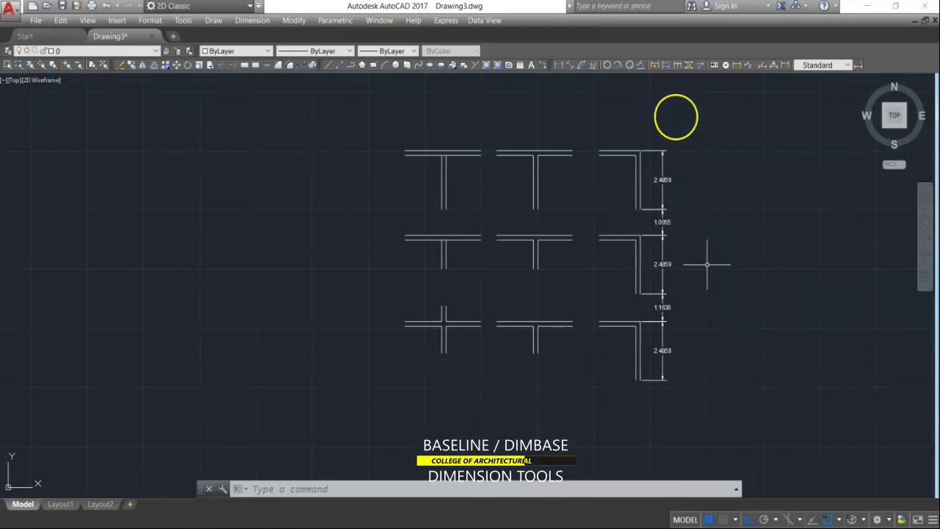
pyautogui.click(668, 65)
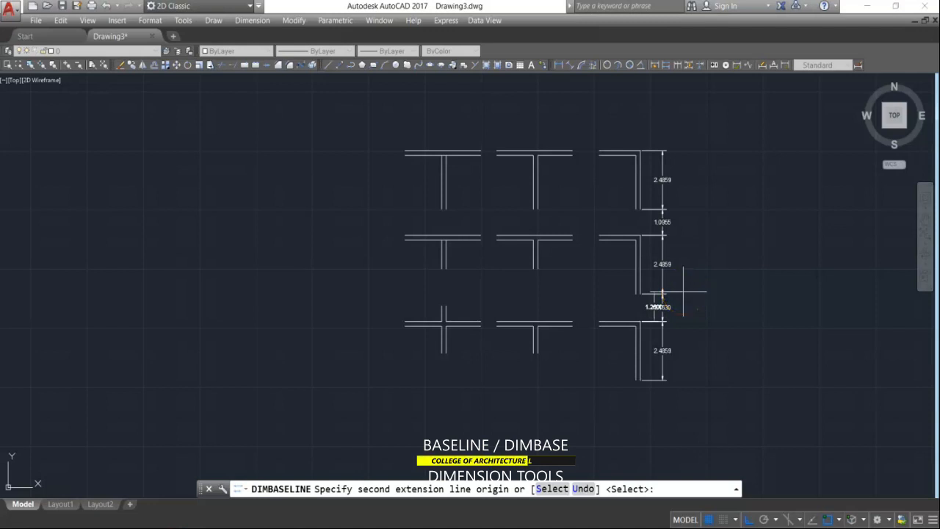
pyautogui.press('Return')
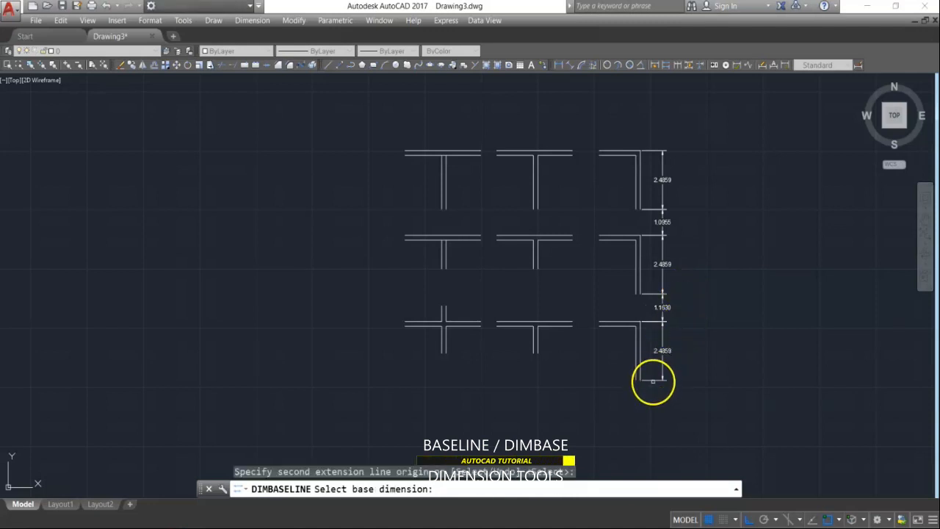
pyautogui.click(653, 381)
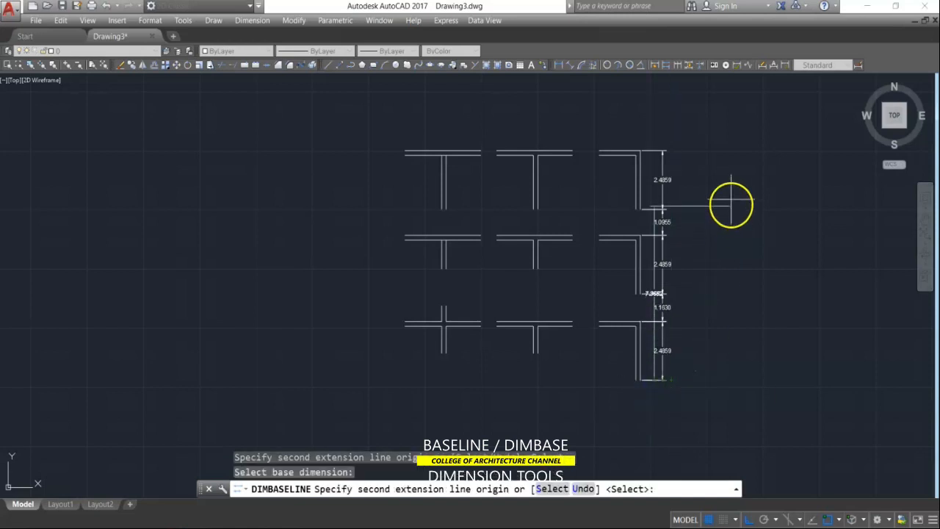
pyautogui.scroll(4, 653, 152)
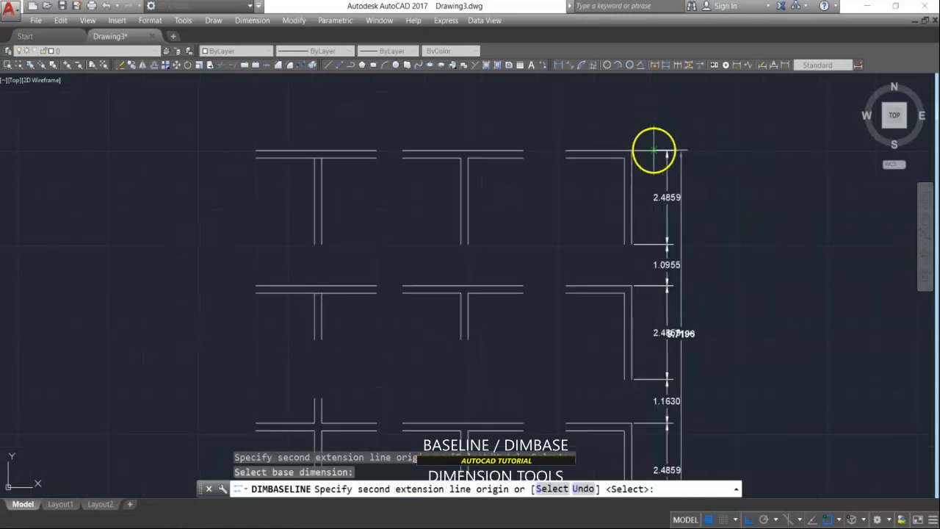
pyautogui.click(617, 151)
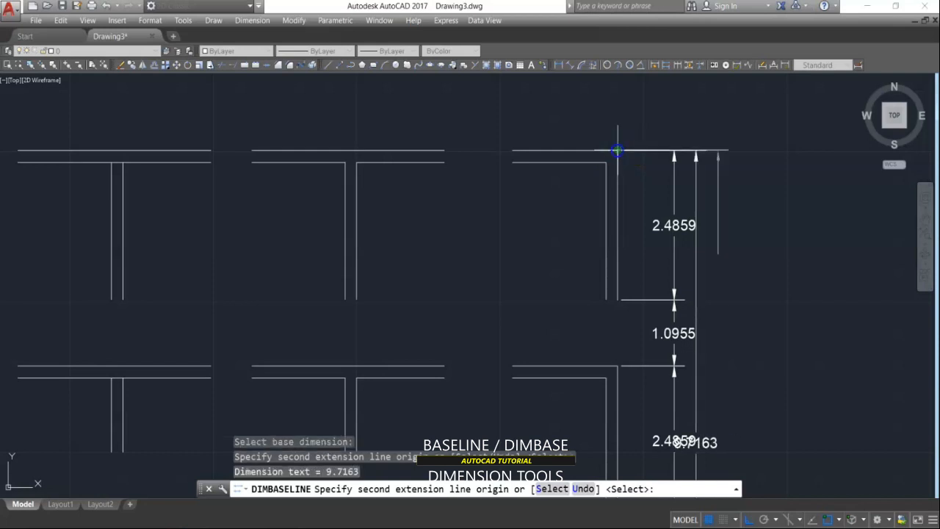
pyautogui.press('Return')
pyautogui.scroll(-4, 664, 132)
pyautogui.press('Escape')
pyautogui.scroll(2, 703, 249)
pyautogui.scroll(-2, 693, 253)
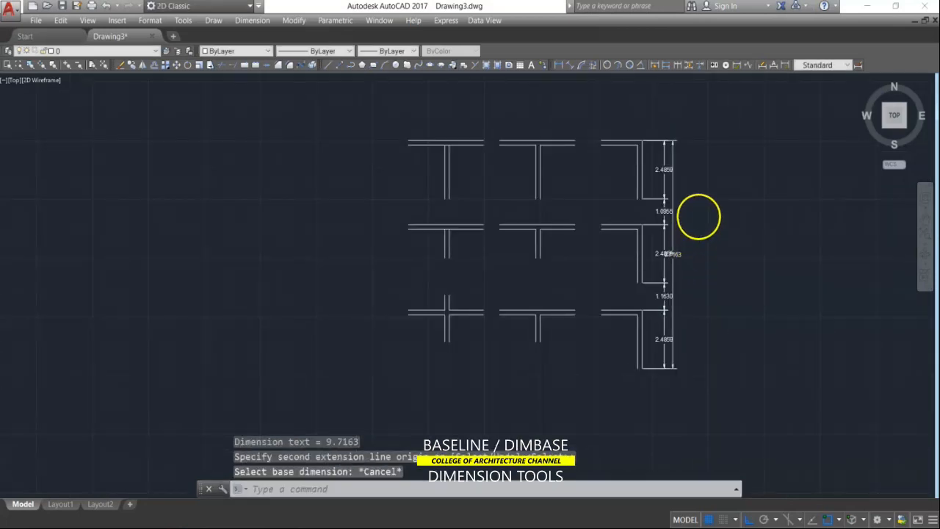
# Try spacing the chain's lowest vertical dimension 0.5 from the overall dimension with Dimension Space, and undo it
pyautogui.scroll(2, 699, 216)
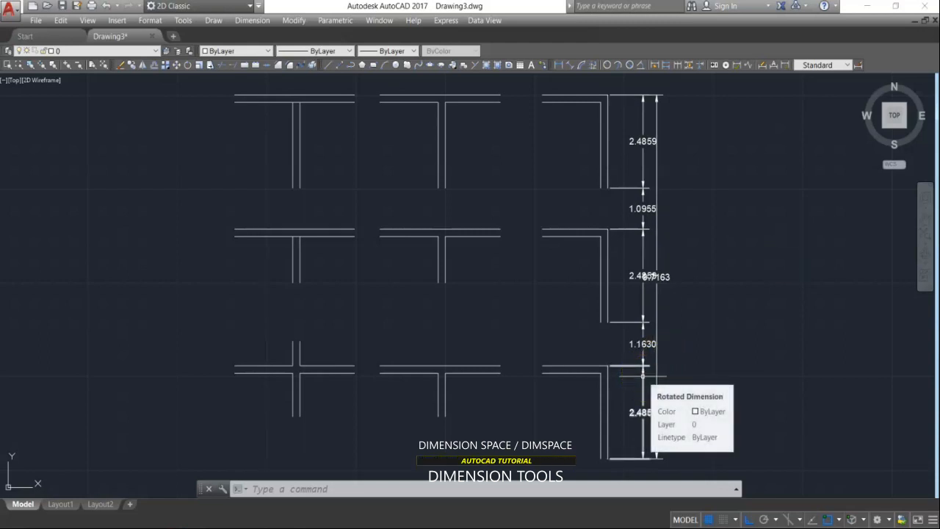
pyautogui.press('Escape')
pyautogui.press('Escape')
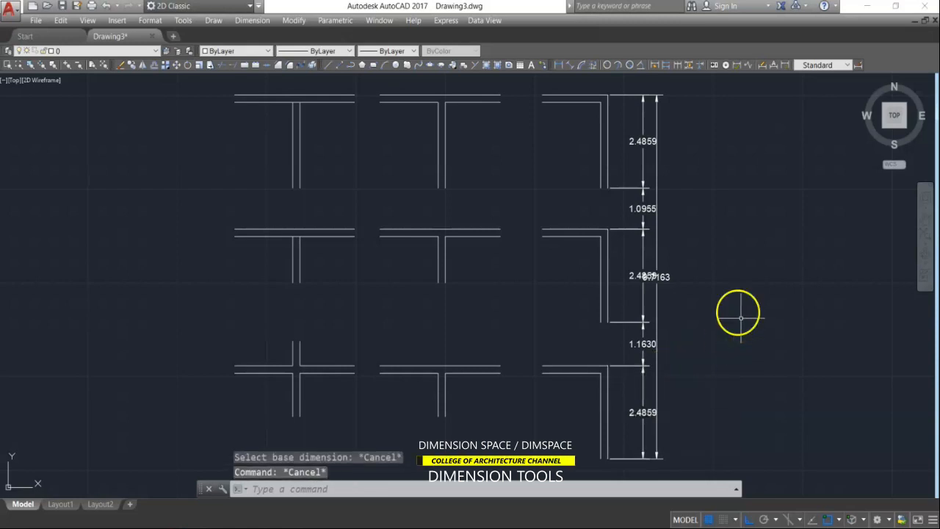
pyautogui.click(690, 64)
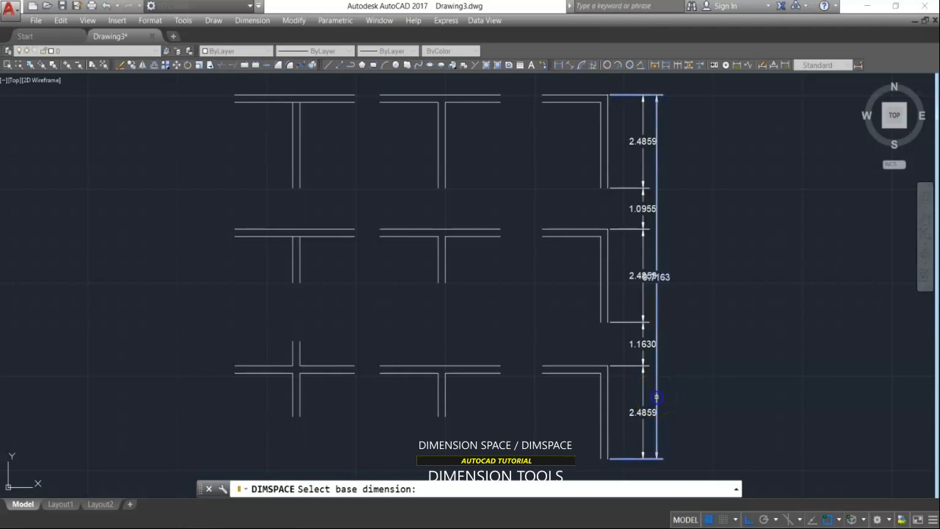
pyautogui.click(656, 397)
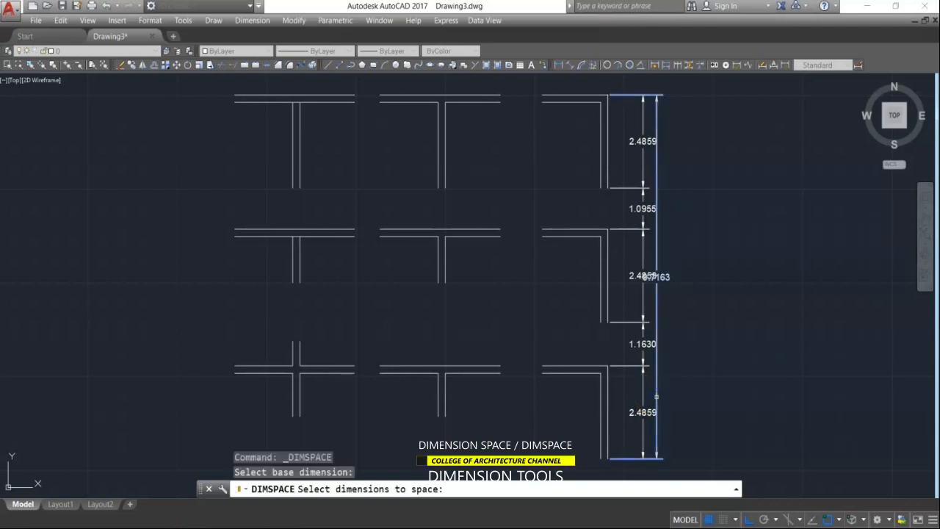
pyautogui.click(643, 394)
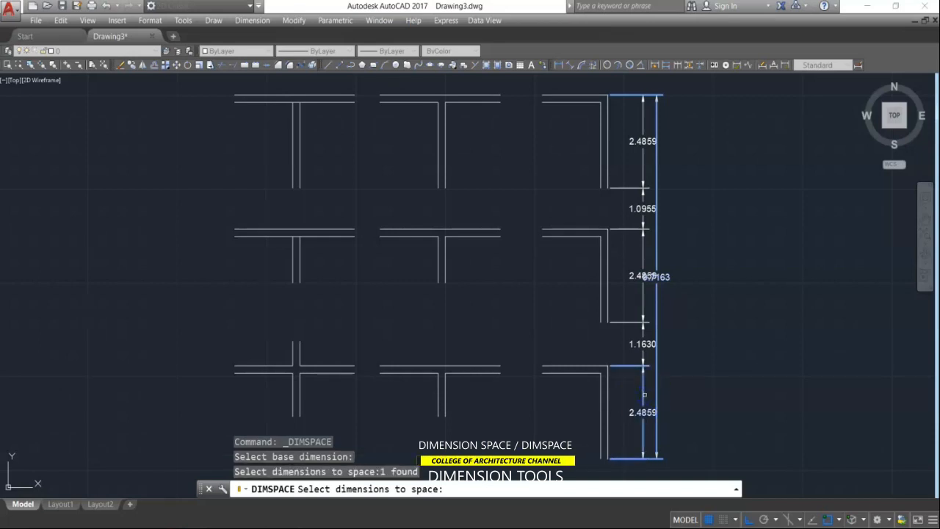
pyautogui.press('Return')
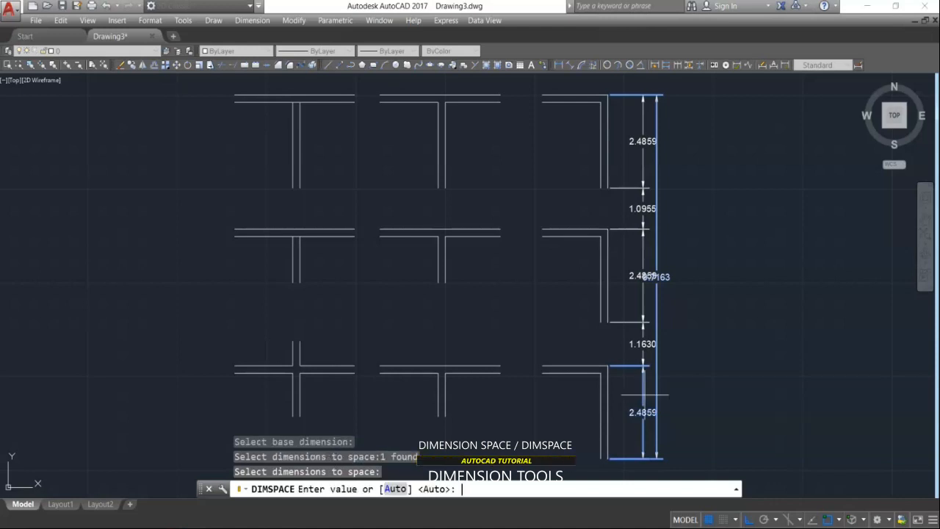
pyautogui.write('.5')
pyautogui.press('Return')
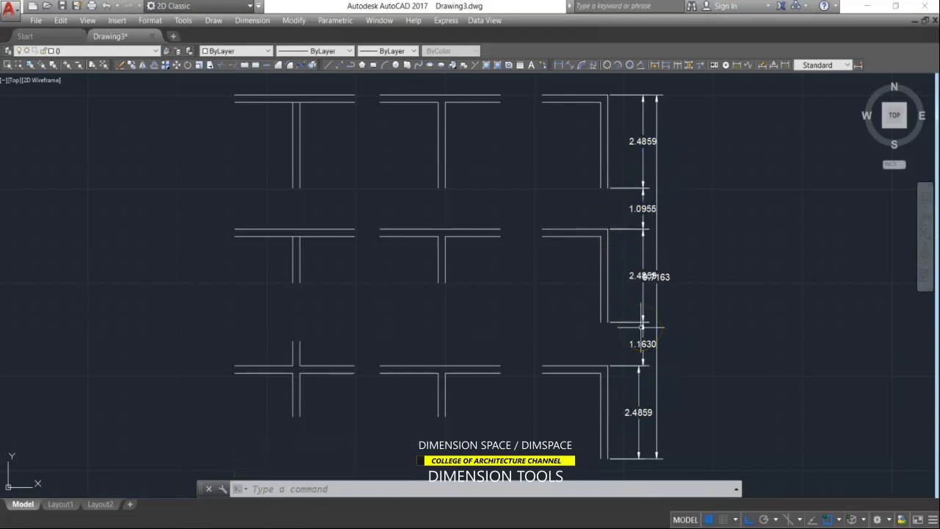
pyautogui.hotkey('ctrl', 'z')
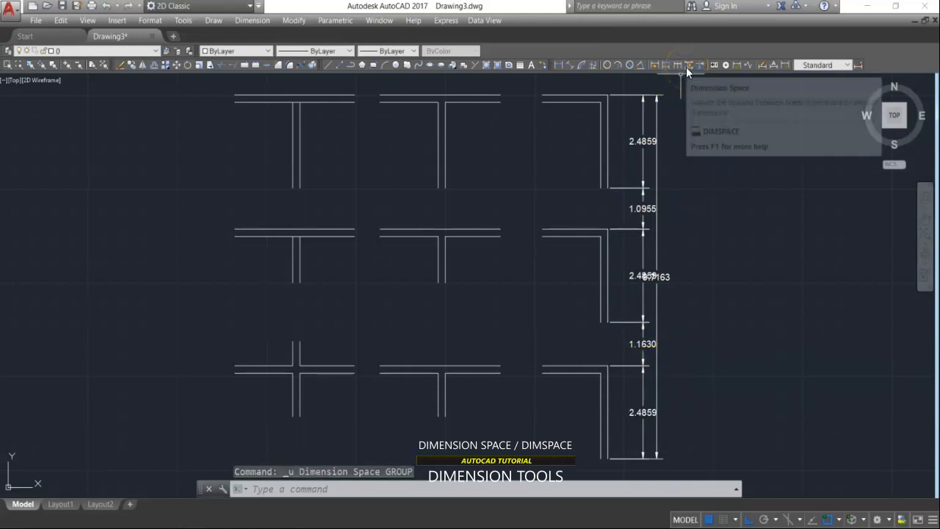
# Space the whole chain of vertical dimensions 0.5 from the overall dimension with Dimension Space
pyautogui.click(687, 66)
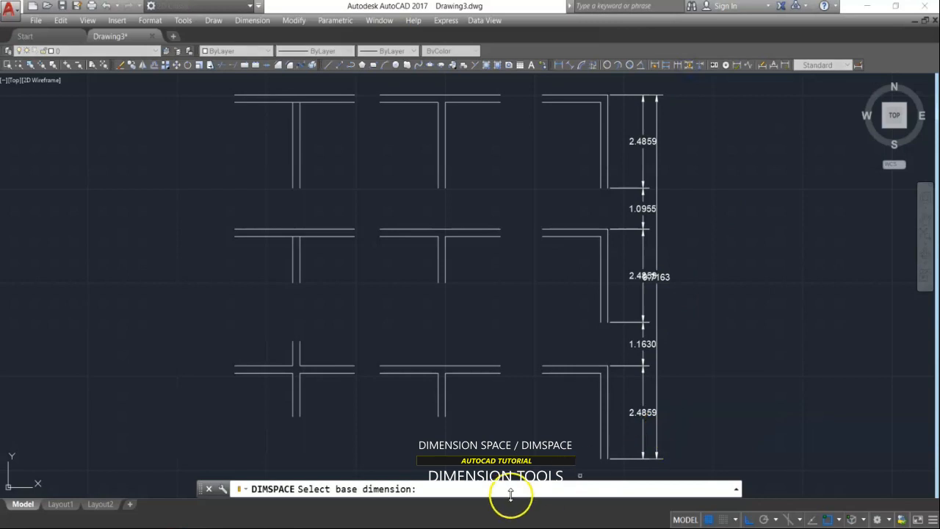
pyautogui.click(657, 400)
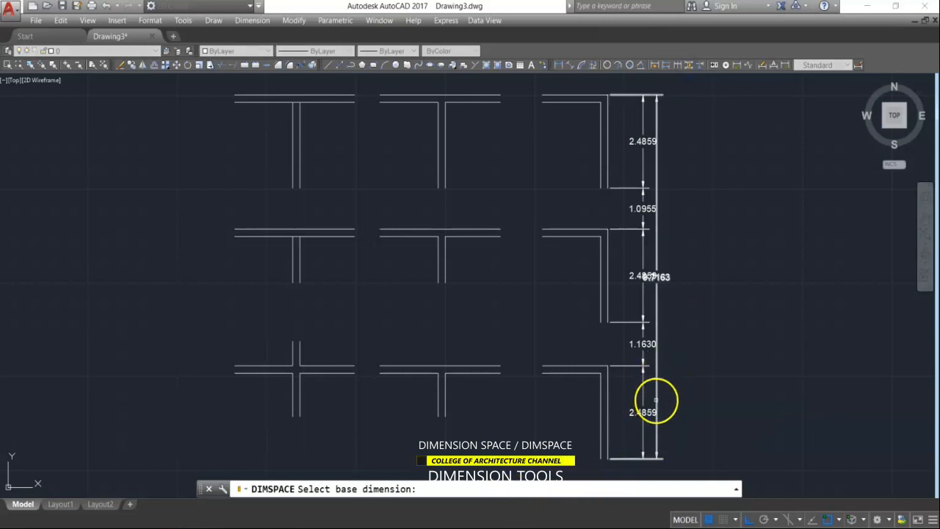
pyautogui.click(643, 403)
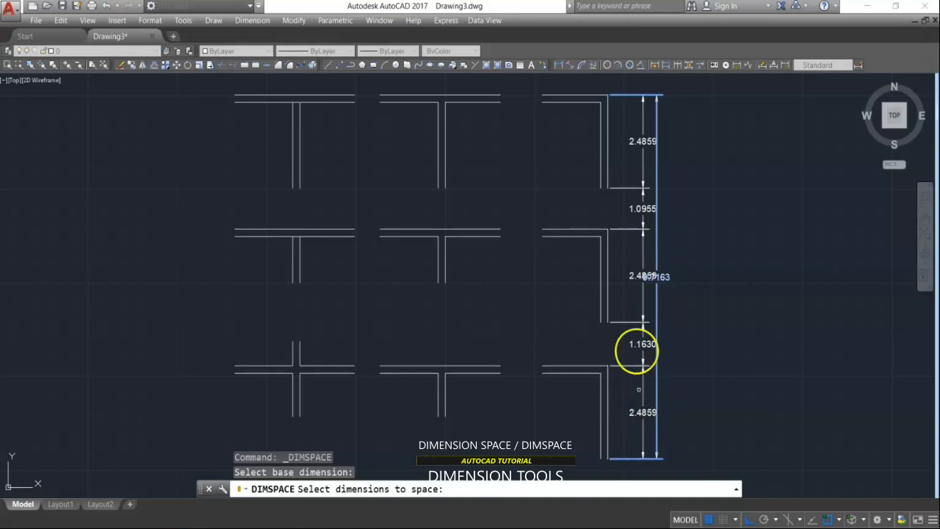
pyautogui.click(645, 382)
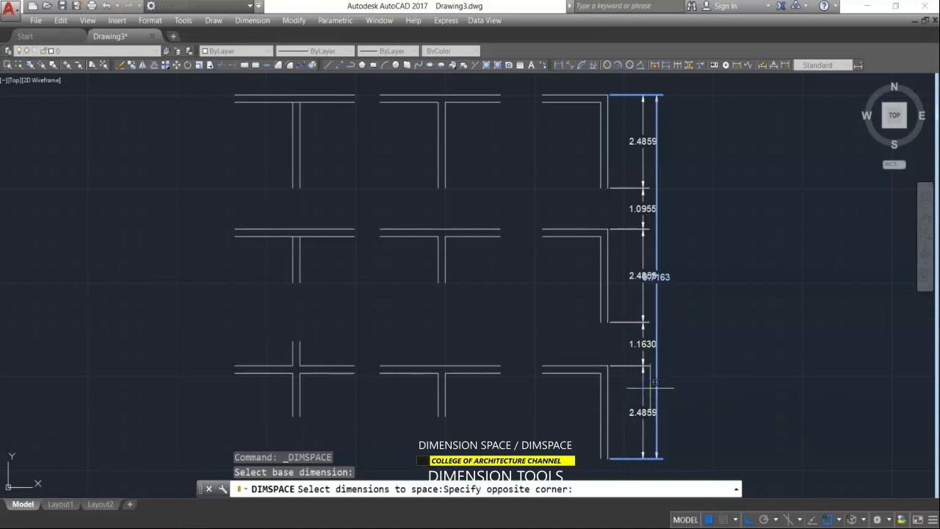
pyautogui.click(624, 157)
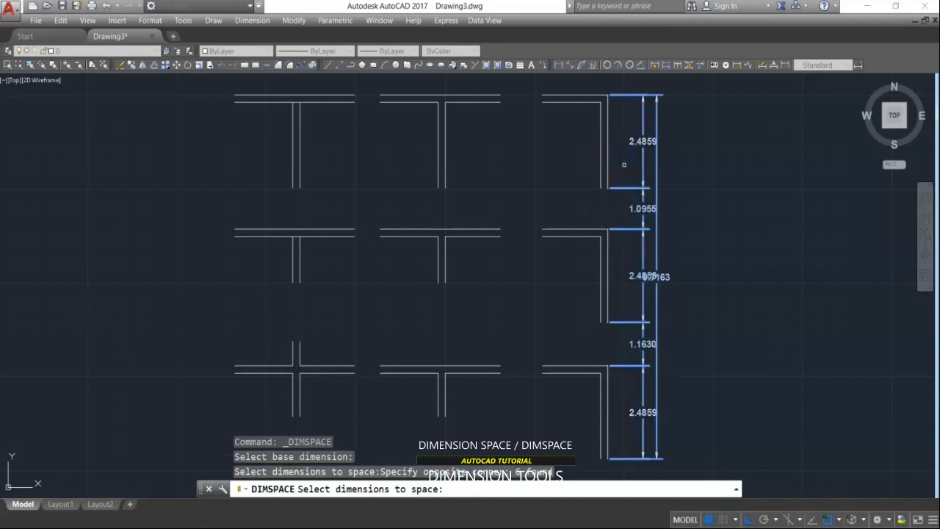
pyautogui.press('Return')
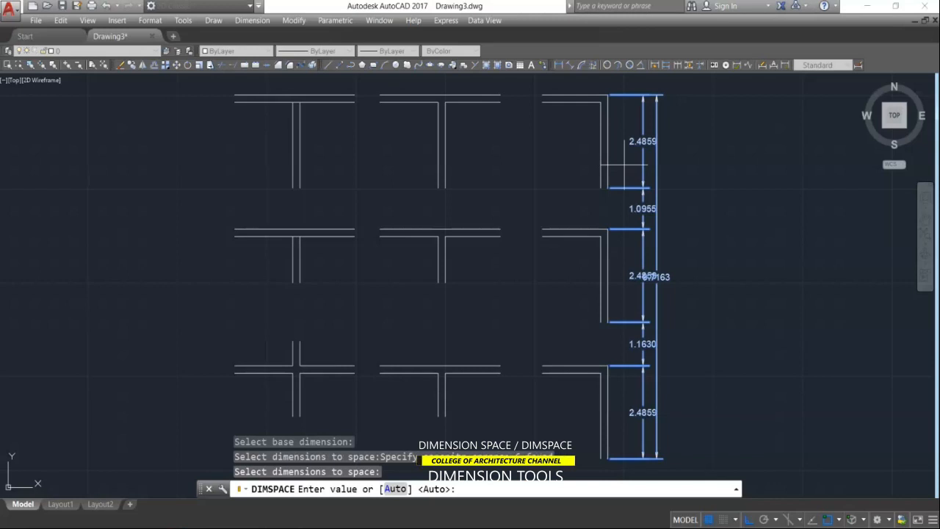
pyautogui.write('.5')
pyautogui.press('Return')
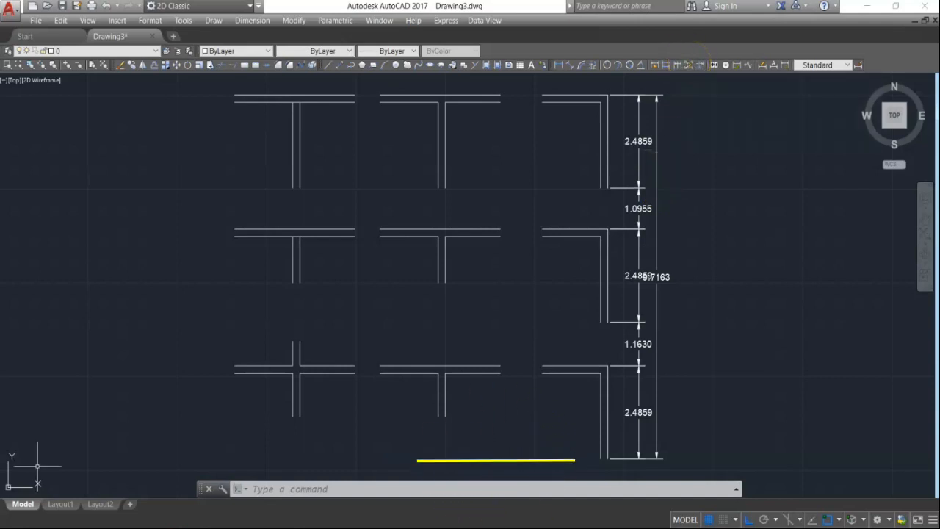
# Add an aligned dimension along the hypotenuse of the first triangle in the upper row, placed outside the triangle
pyautogui.scroll(-3, 443, 289)
pyautogui.scroll(2, 860, 186)
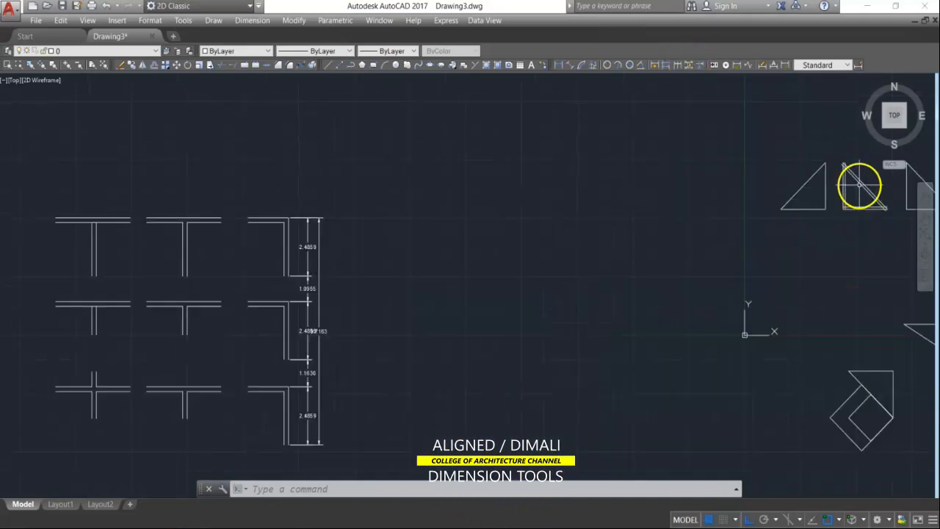
pyautogui.scroll(3, 860, 185)
pyautogui.moveTo(751, 199); pyautogui.dragTo(638, 272, button='middle')
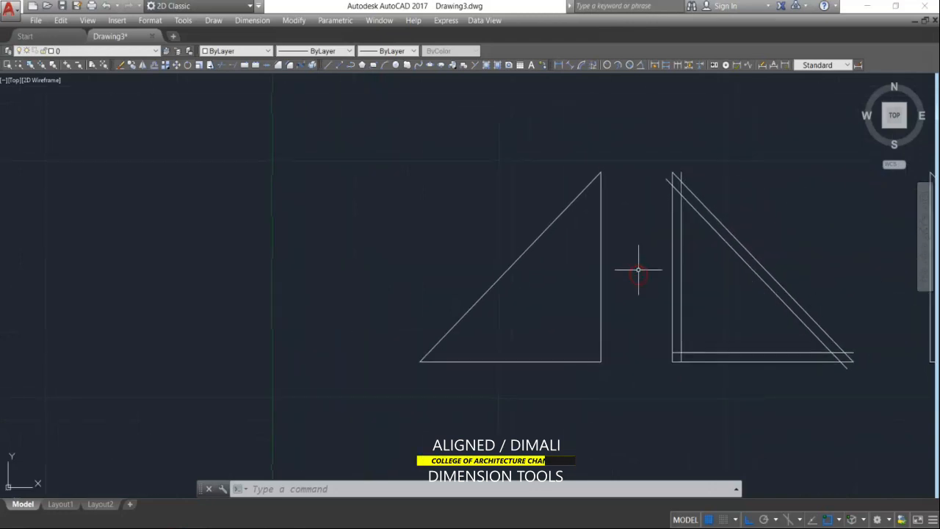
pyautogui.click(572, 65)
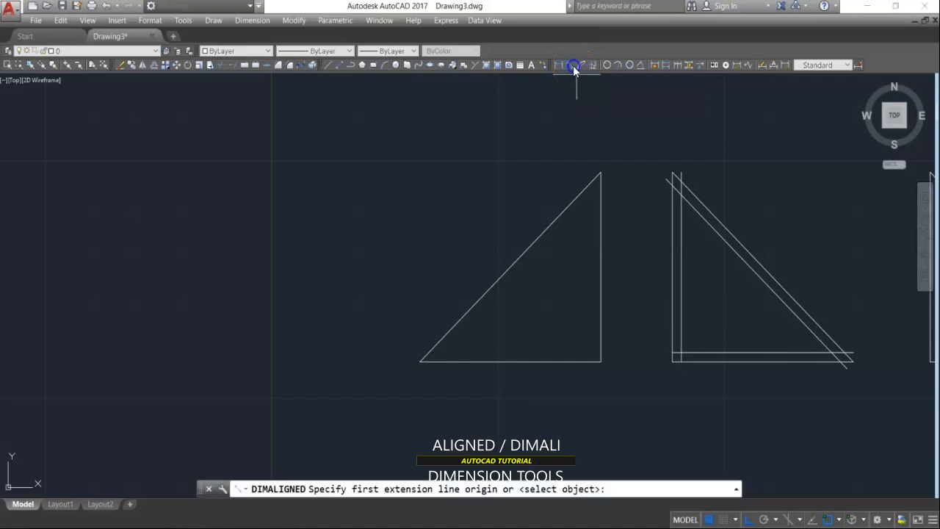
pyautogui.click(422, 361)
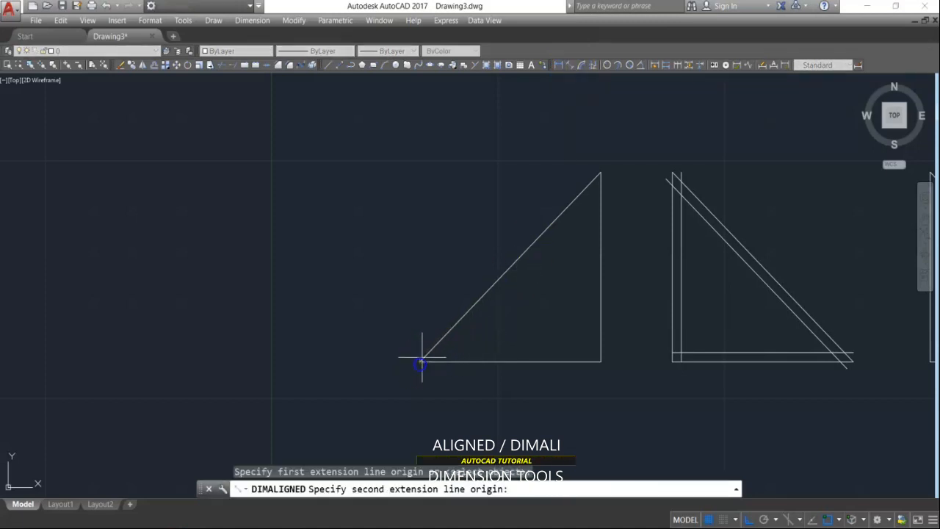
pyautogui.click(599, 171)
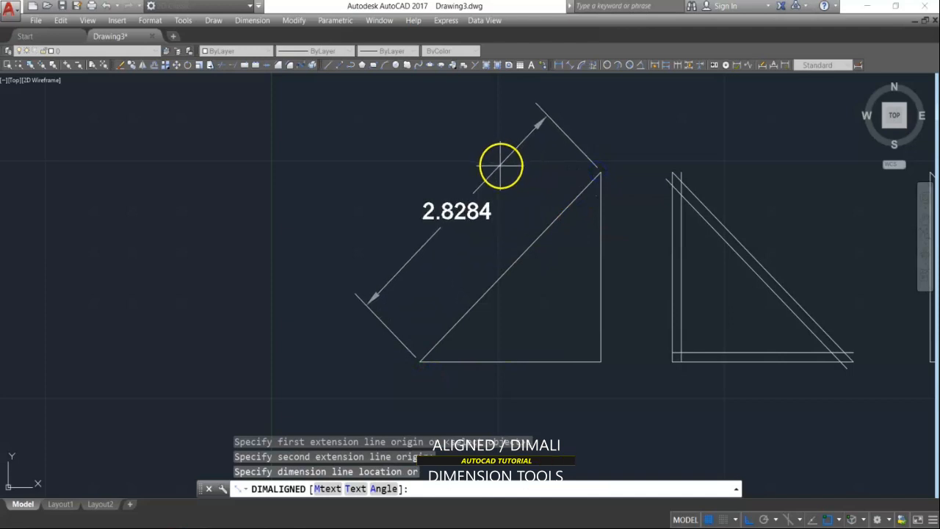
pyautogui.click(501, 166)
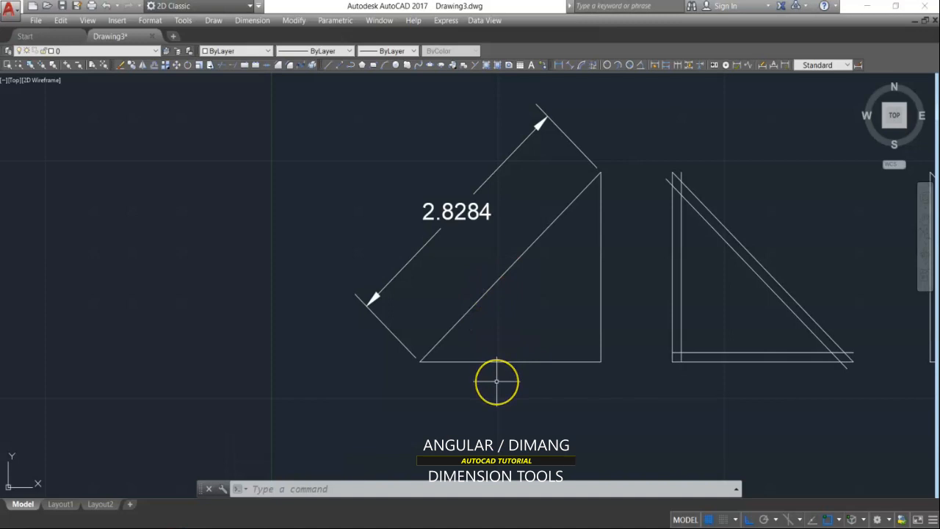
# Add an angular dimension between the same triangle's hypotenuse and base, with its arc inside the triangle
pyautogui.click(641, 65)
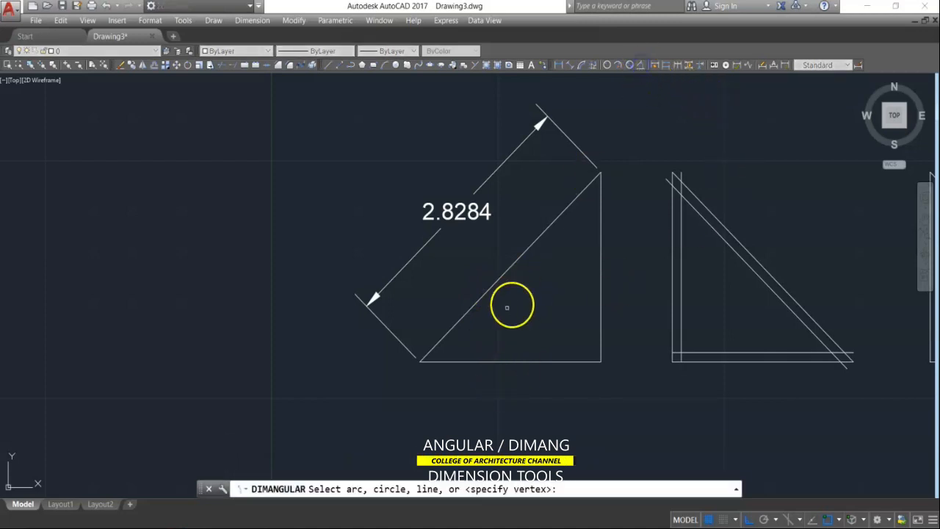
pyautogui.click(478, 299)
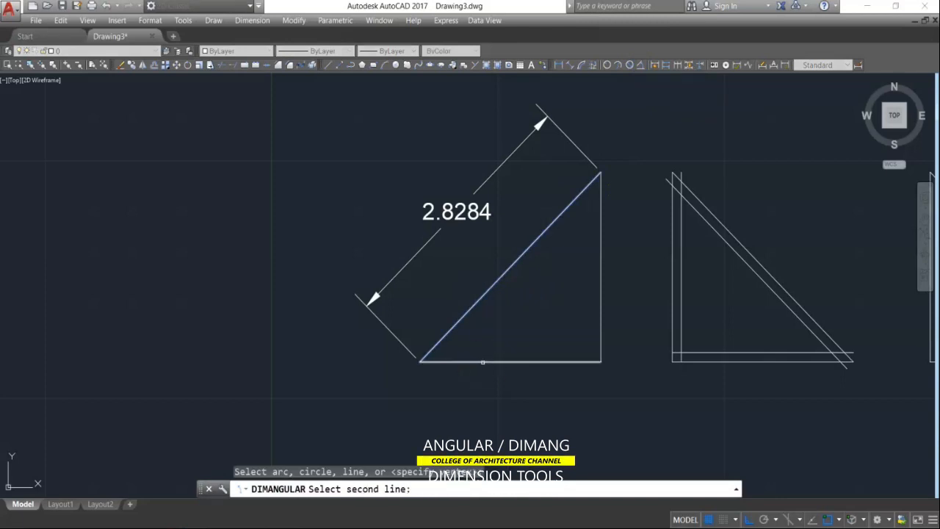
pyautogui.click(482, 362)
pyautogui.click(543, 353)
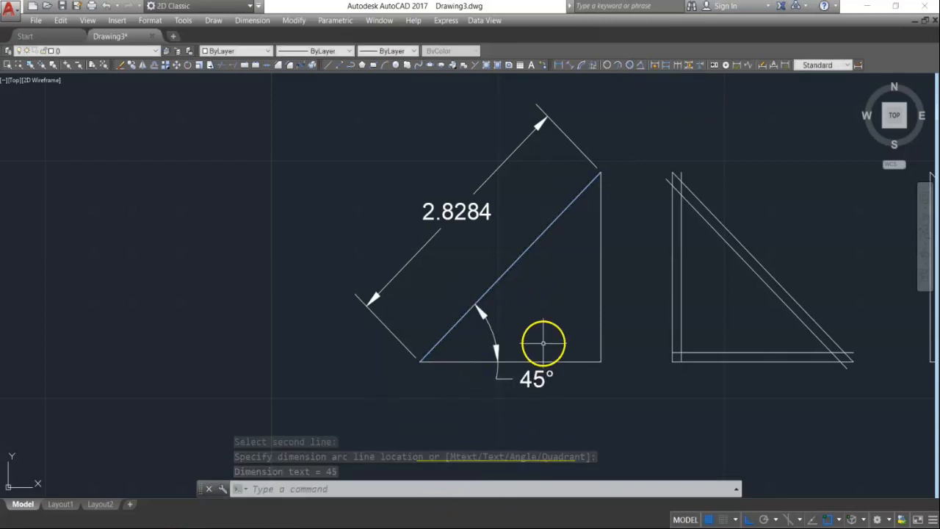
# Add an arc length dimension to the quarter-circle shape's arc, placed outside the curve
pyautogui.scroll(-5, 544, 343)
pyautogui.moveTo(673, 350); pyautogui.dragTo(479, 176, button='middle')
pyautogui.scroll(-2, 479, 176)
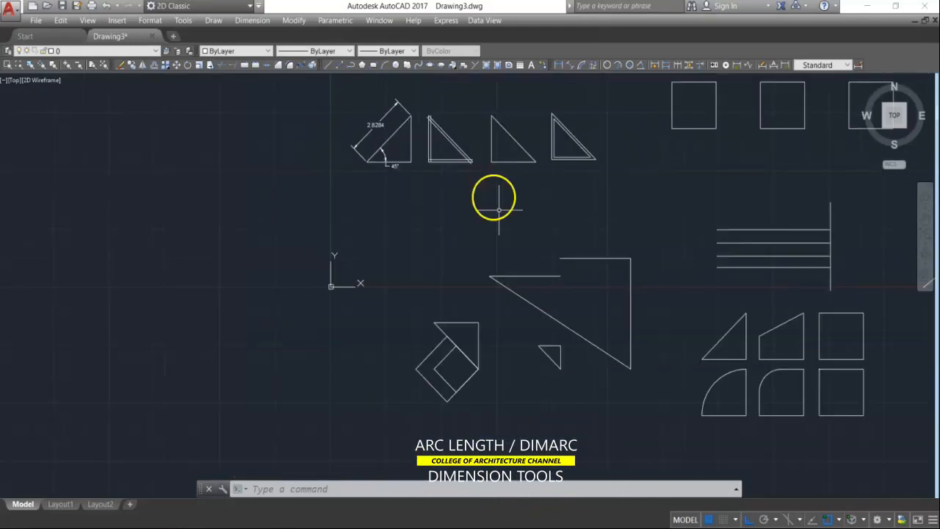
pyautogui.scroll(5, 739, 352)
pyautogui.moveTo(772, 405); pyautogui.dragTo(672, 239, button='middle')
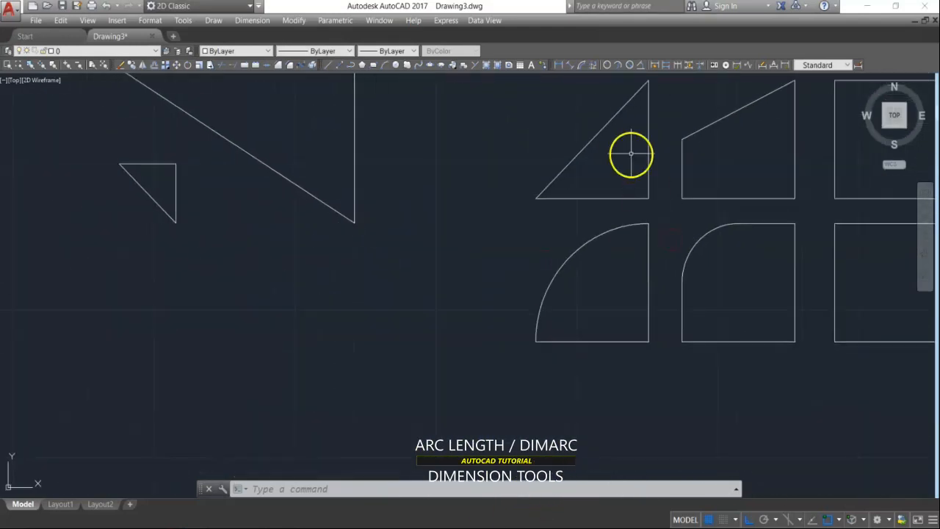
pyautogui.click(583, 66)
pyautogui.click(577, 248)
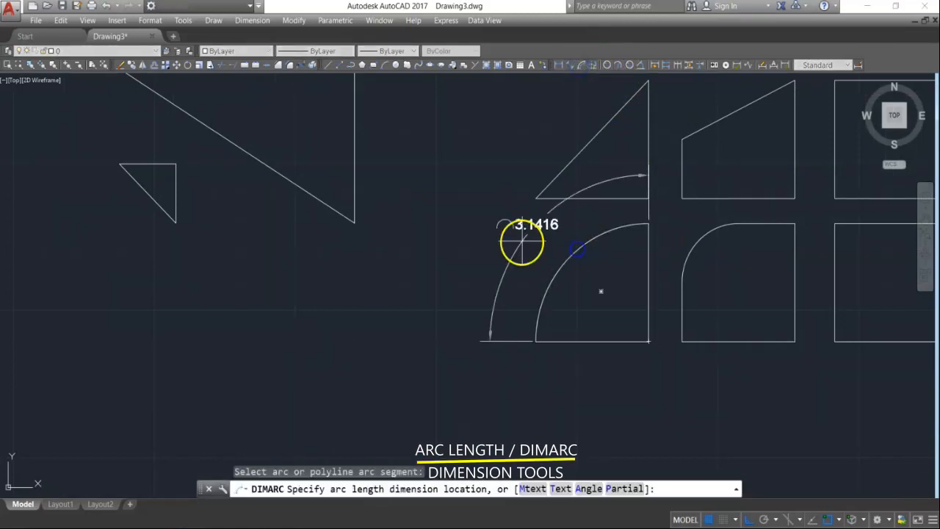
pyautogui.click(525, 250)
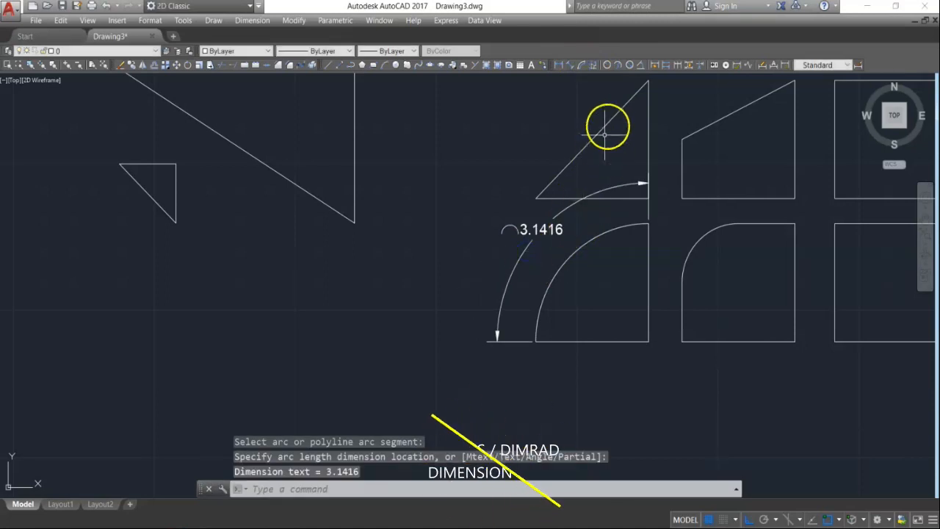
# Add a radius dimension to the rounded corner of the square beside the quarter-circle shape
pyautogui.click(607, 65)
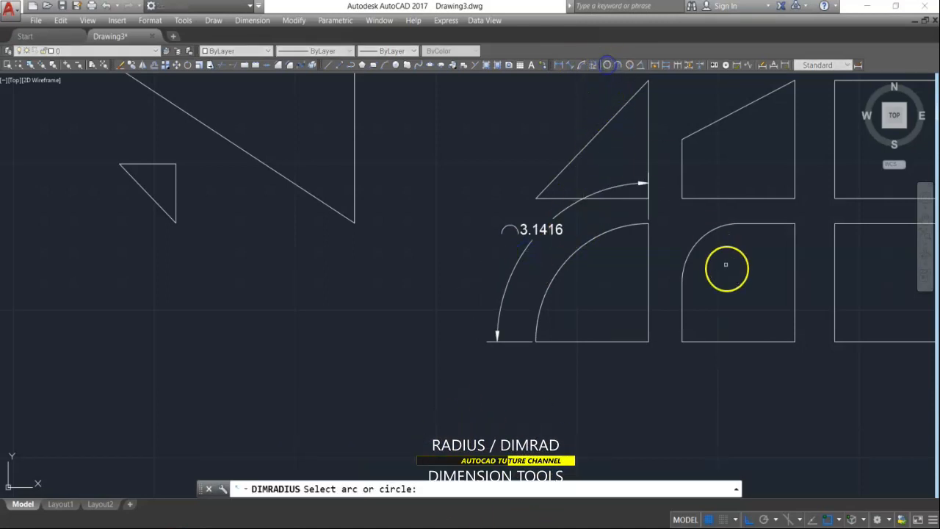
pyautogui.click(703, 233)
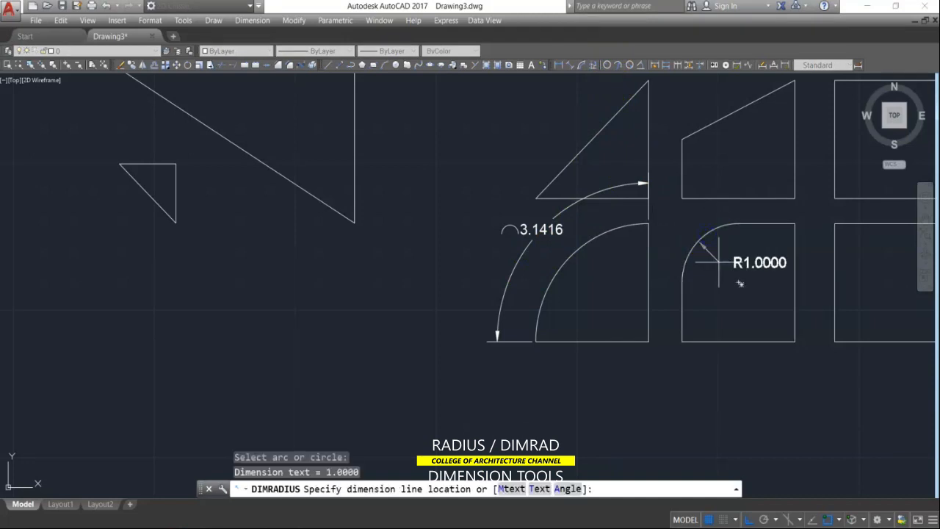
pyautogui.click(678, 298)
# Add a diameter dimension to the lower-left circle of the circular array, with its text outside the circle's left side
pyautogui.scroll(-2, 620, 286)
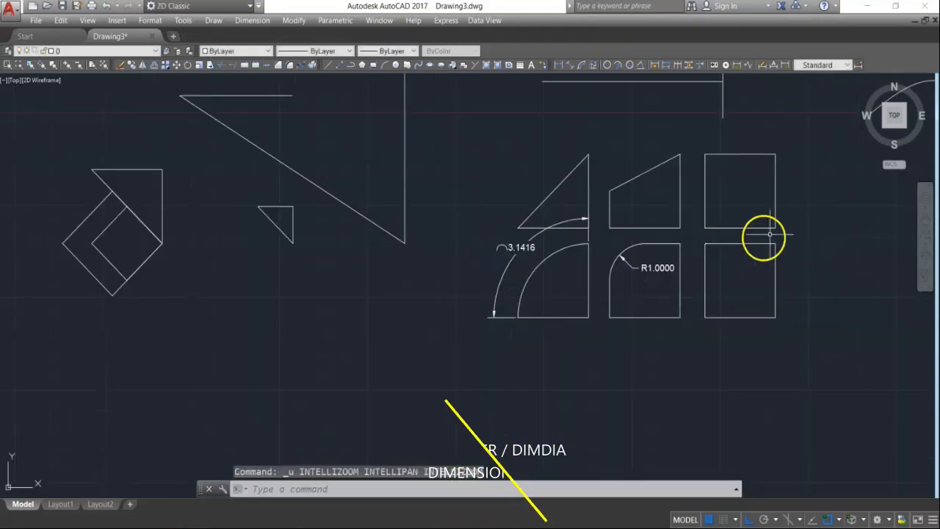
pyautogui.scroll(2, 770, 234)
pyautogui.moveTo(745, 238); pyautogui.dragTo(375, 299, button='middle')
pyautogui.scroll(-1, 375, 302)
pyautogui.scroll(-6, 377, 300)
pyautogui.scroll(4, 686, 198)
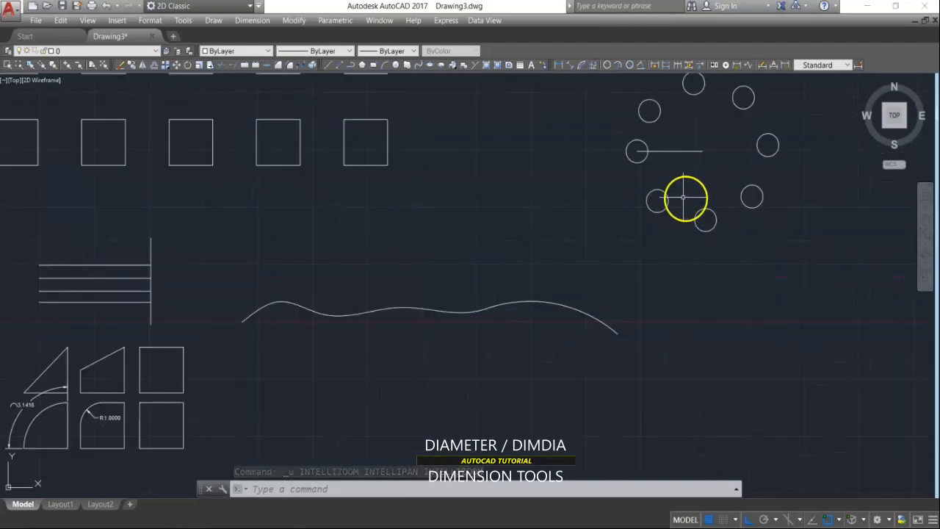
pyautogui.scroll(4, 686, 199)
pyautogui.click(629, 65)
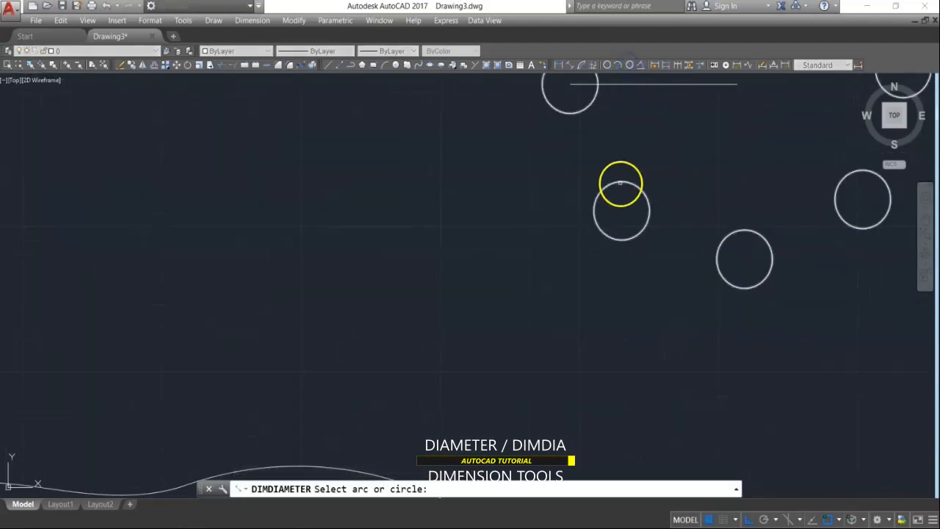
pyautogui.click(622, 183)
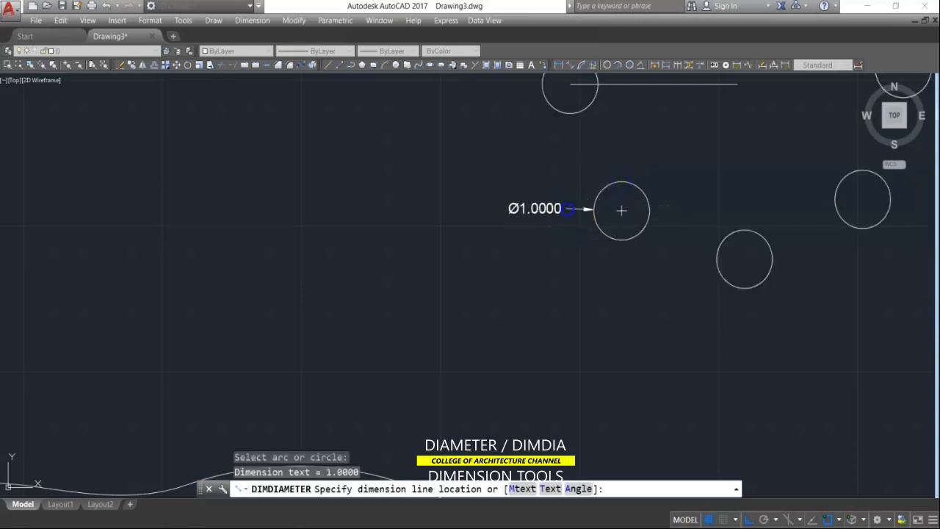
pyautogui.click(568, 208)
pyautogui.press('Escape')
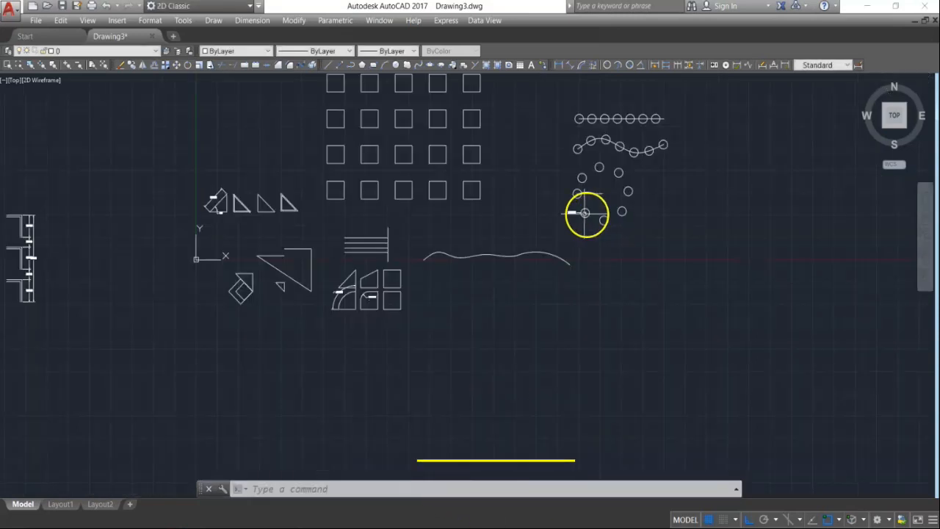
pyautogui.scroll(-4, 586, 213)
pyautogui.scroll(10, 338, 216)
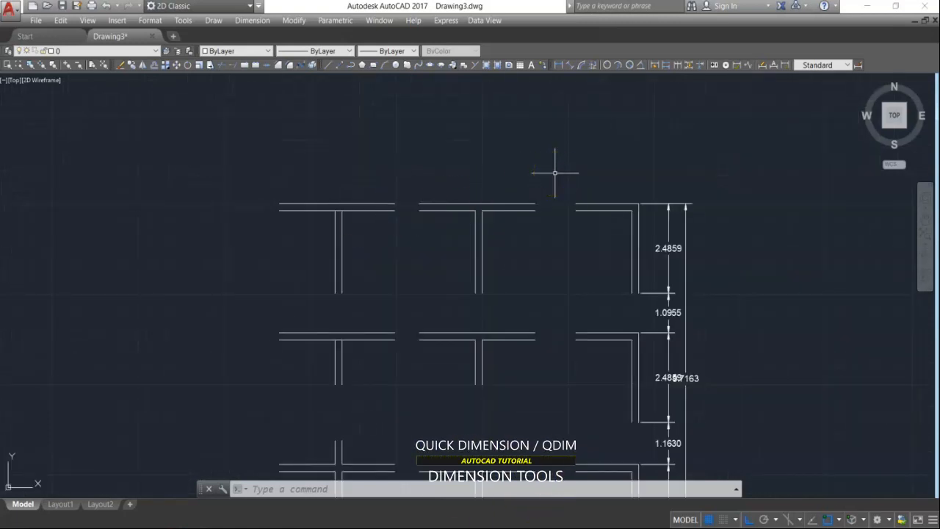
pyautogui.scroll(-4, 462, 173)
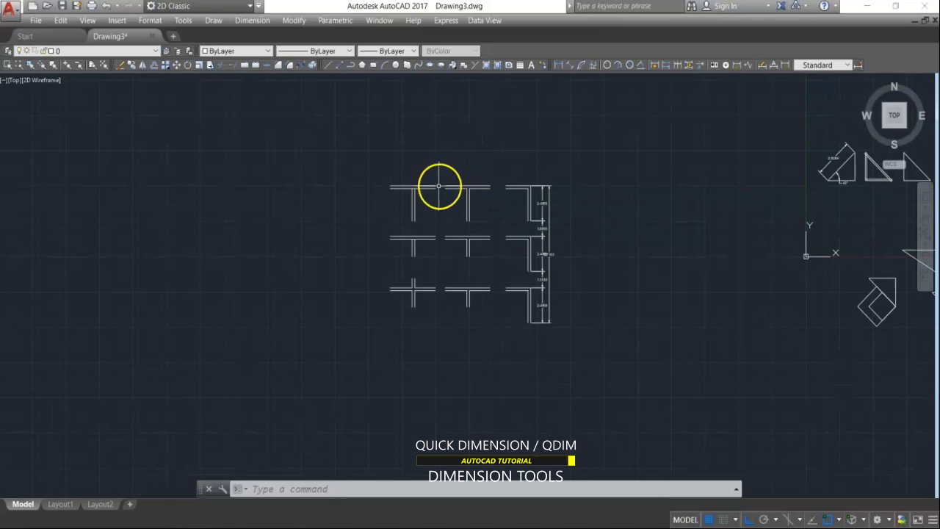
pyautogui.scroll(4, 438, 184)
pyautogui.click(517, 184)
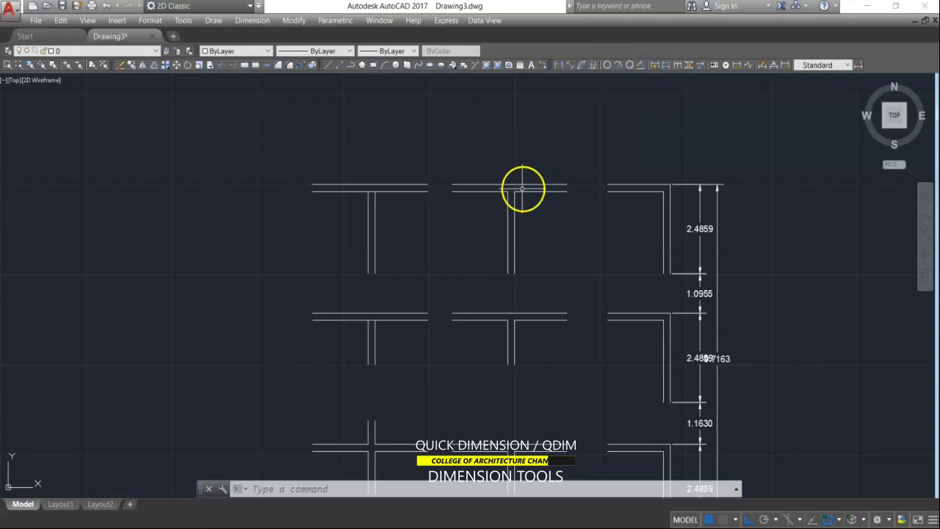
pyautogui.click(655, 64)
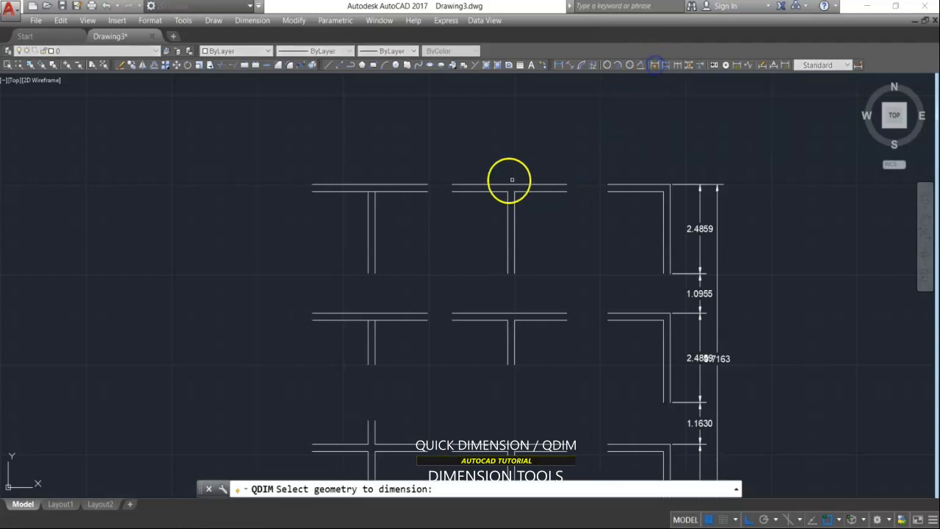
pyautogui.click(490, 186)
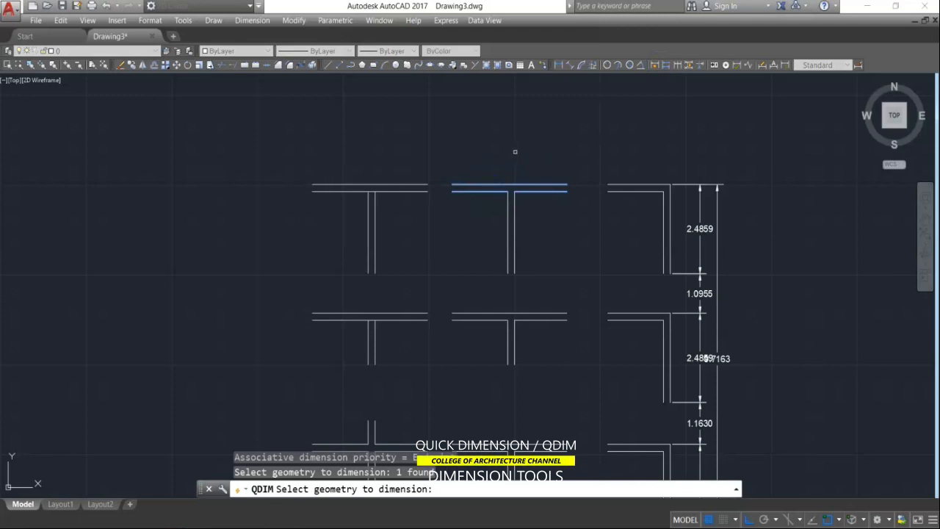
pyautogui.press('Escape')
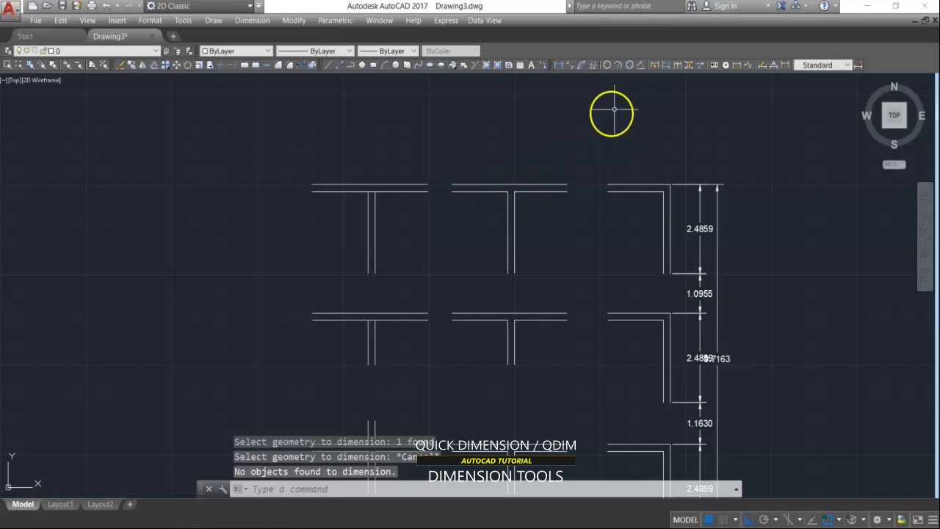
# Explode the double-line top wall of the upper middle T-shaped section in the wall plan
pyautogui.write('x')
pyautogui.press('Return')
pyautogui.click(552, 152)
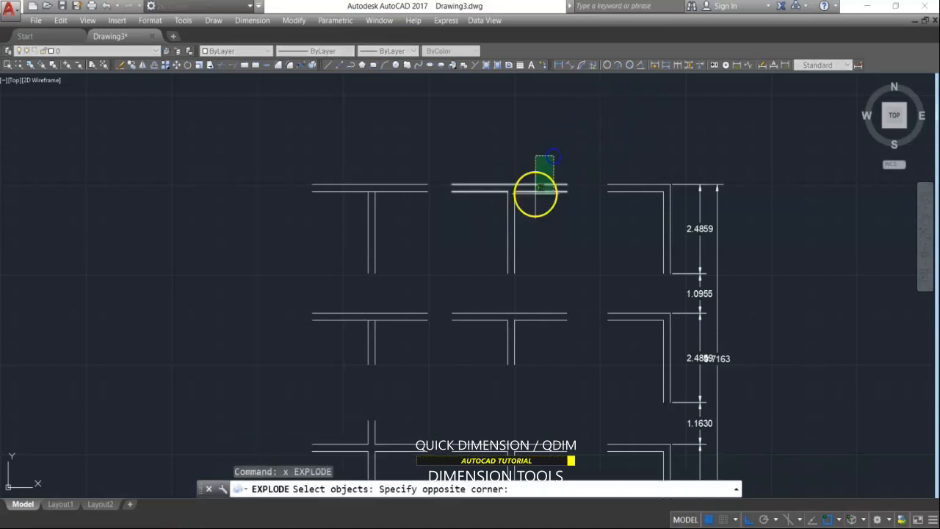
pyautogui.click(535, 193)
# Add a quick dimension to the outer top line of the upper middle T-shaped wall section, placed above the wall
pyautogui.click(655, 65)
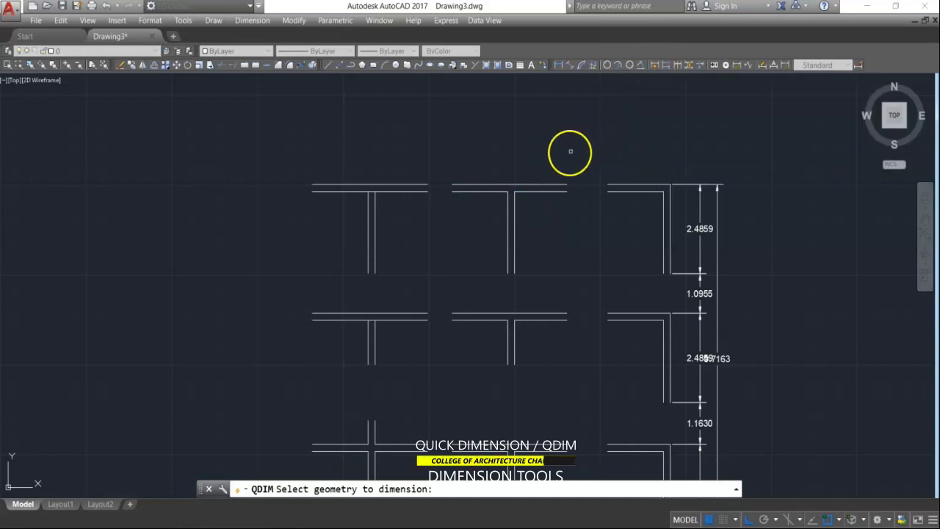
pyautogui.click(547, 184)
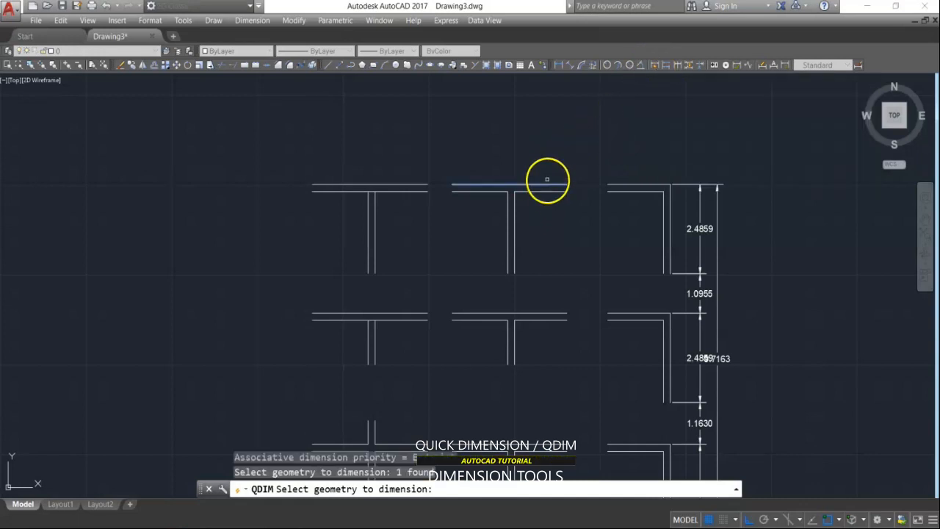
pyautogui.press('Return')
pyautogui.click(548, 154)
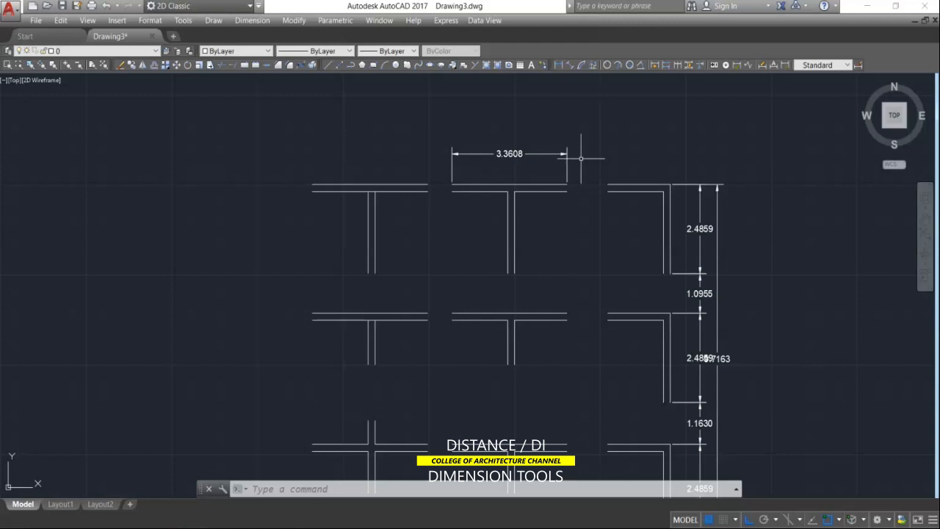
# Measure the length of the upper-left wall's outer line from its left endpoint to its right endpoint
pyautogui.press('Escape')
pyautogui.write('di')
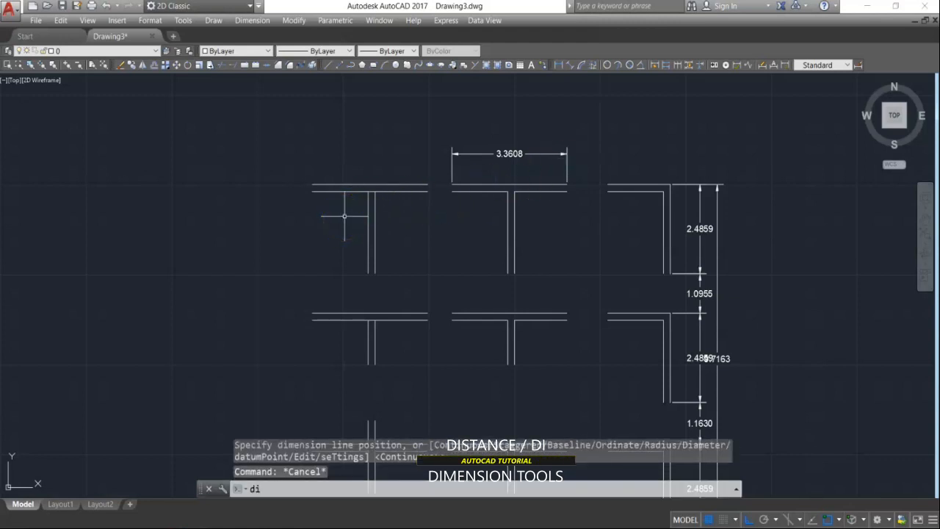
pyautogui.press('Return')
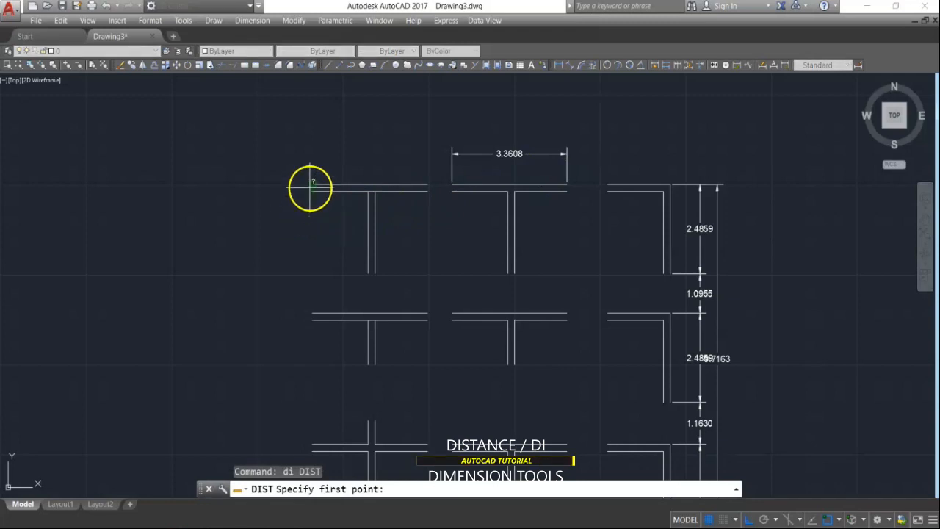
pyautogui.click(312, 183)
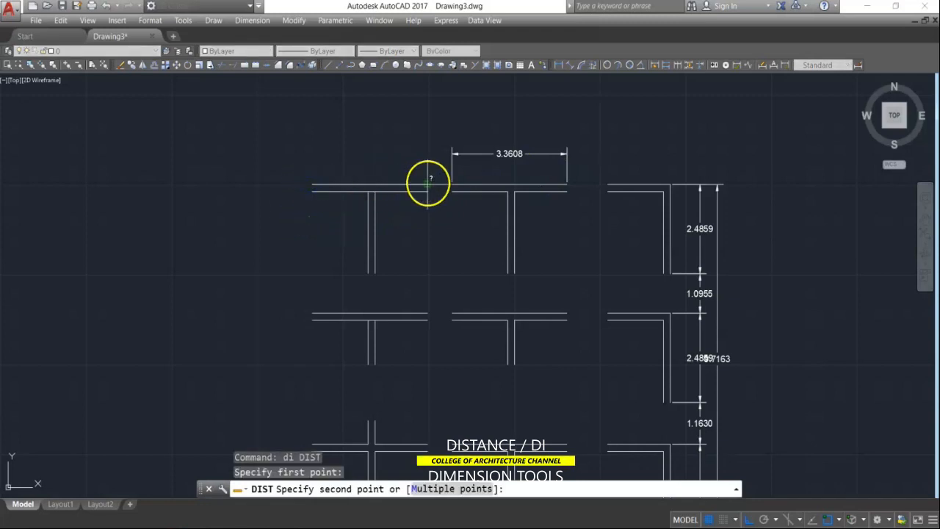
pyautogui.click(429, 183)
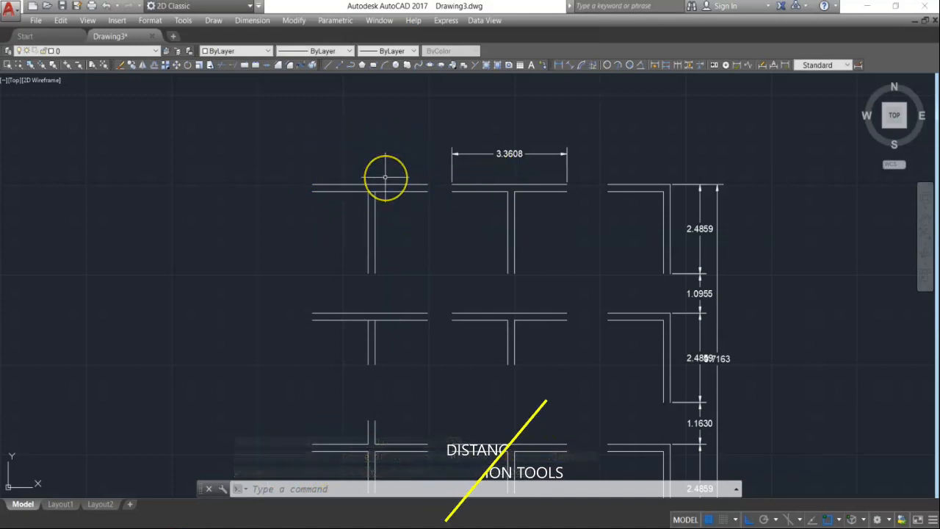
pyautogui.press('Escape')
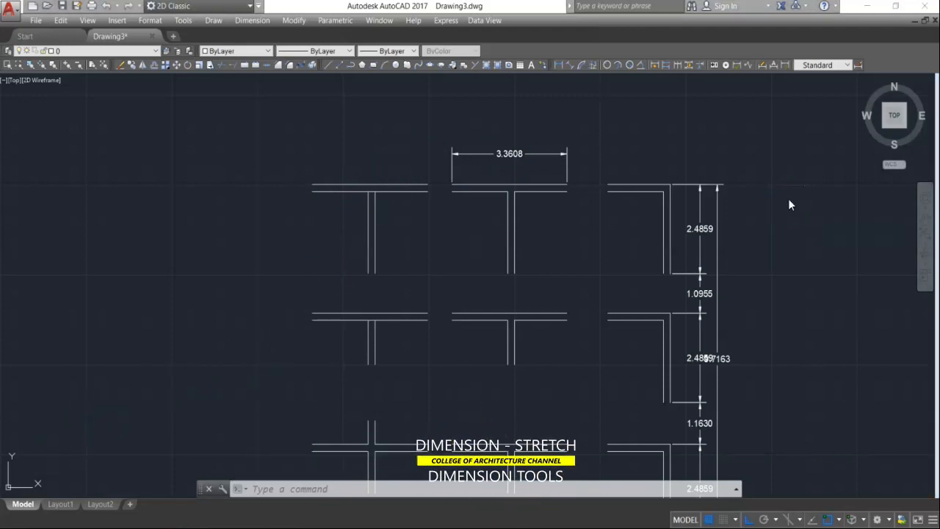
# Stretch the horizontal dimension above the top middle wall straight upward, farther from the wall, by about 0.53
pyautogui.click(552, 154)
pyautogui.moveTo(452, 154)
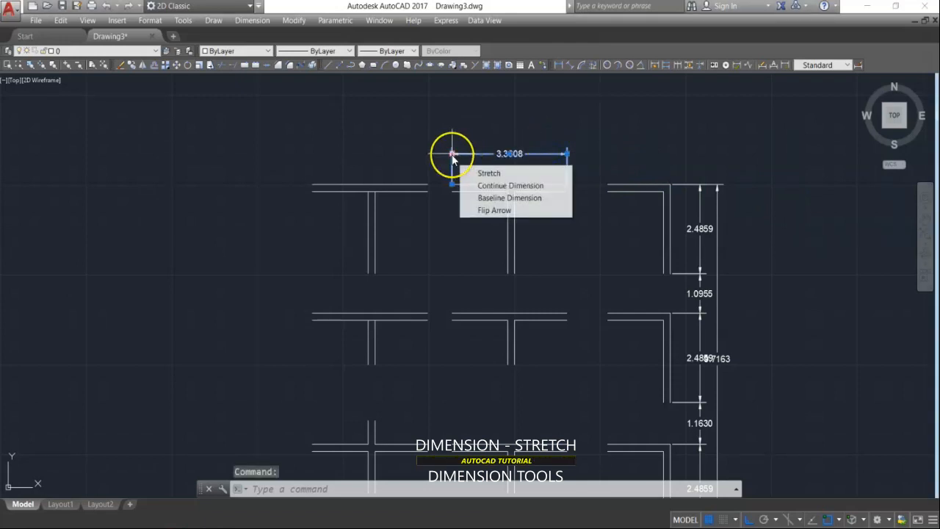
pyautogui.click(452, 155)
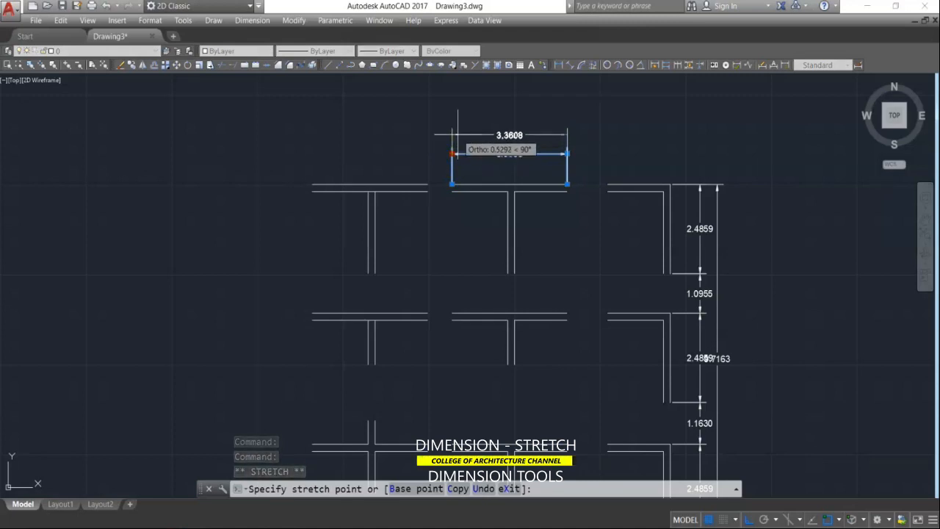
pyautogui.click(452, 134)
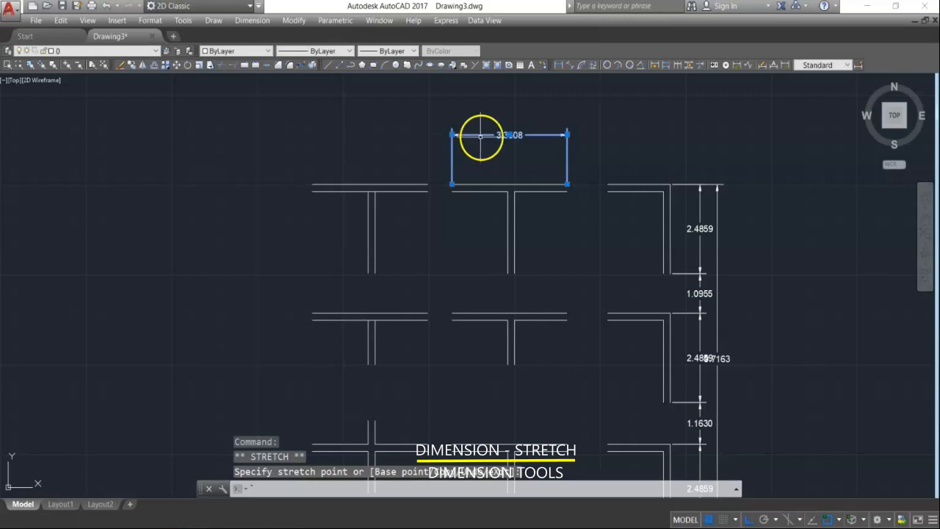
pyautogui.press('Escape')
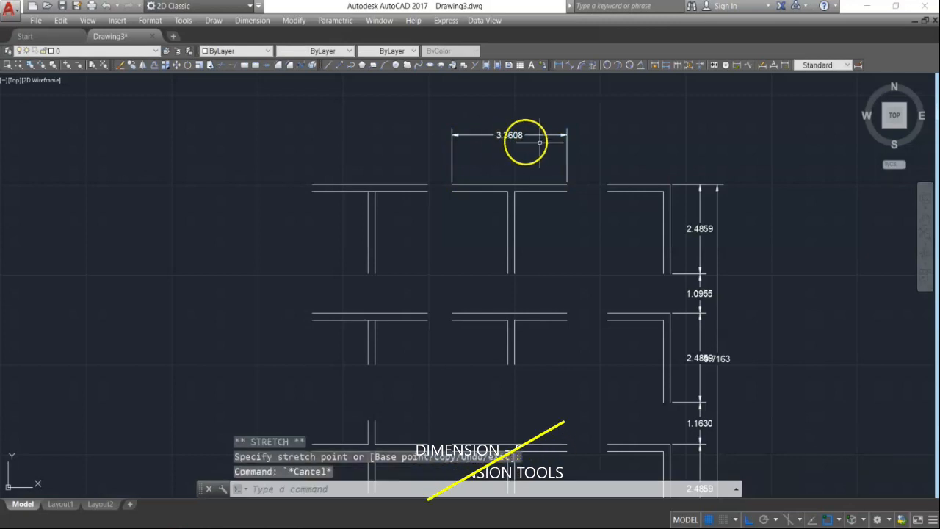
# Use Stretch Dimension Group on the overall vertical dimension to shift the whole set of vertical dimensions farther outward from the walls
pyautogui.click(718, 187)
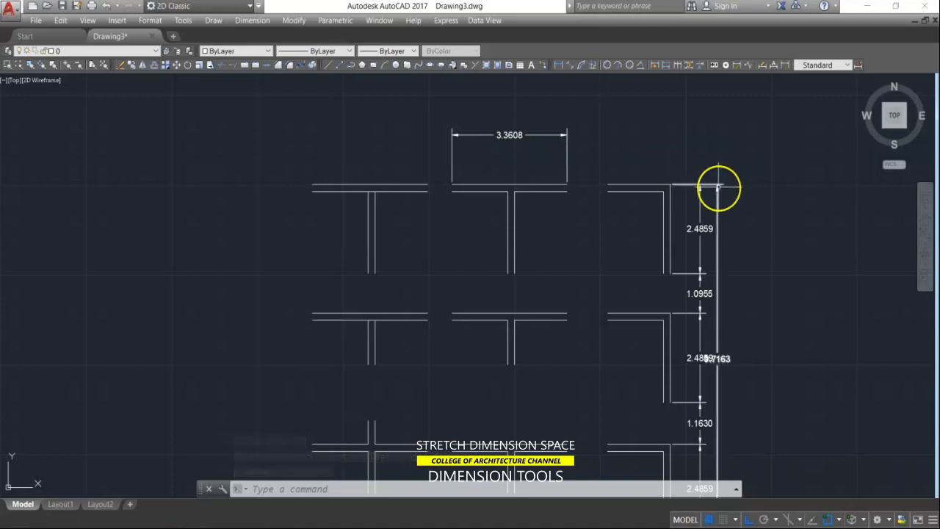
pyautogui.click(718, 188)
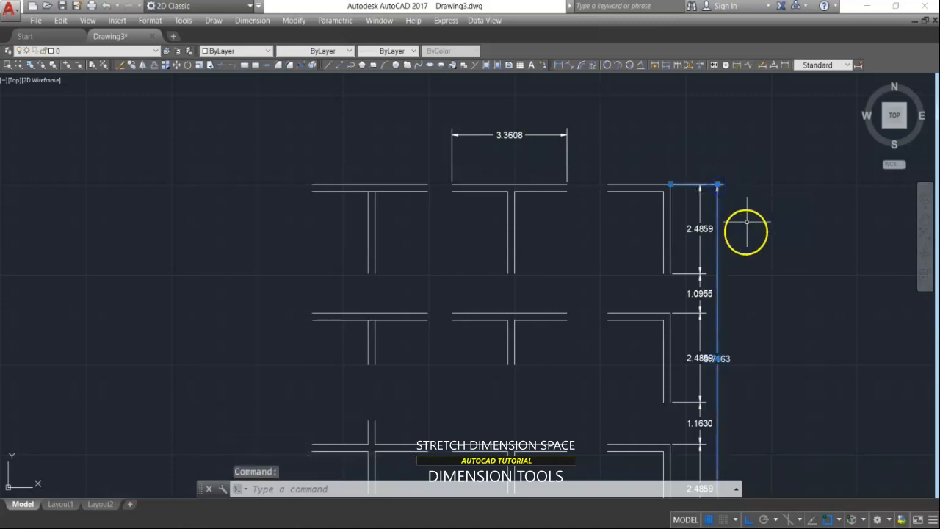
pyautogui.moveTo(719, 187)
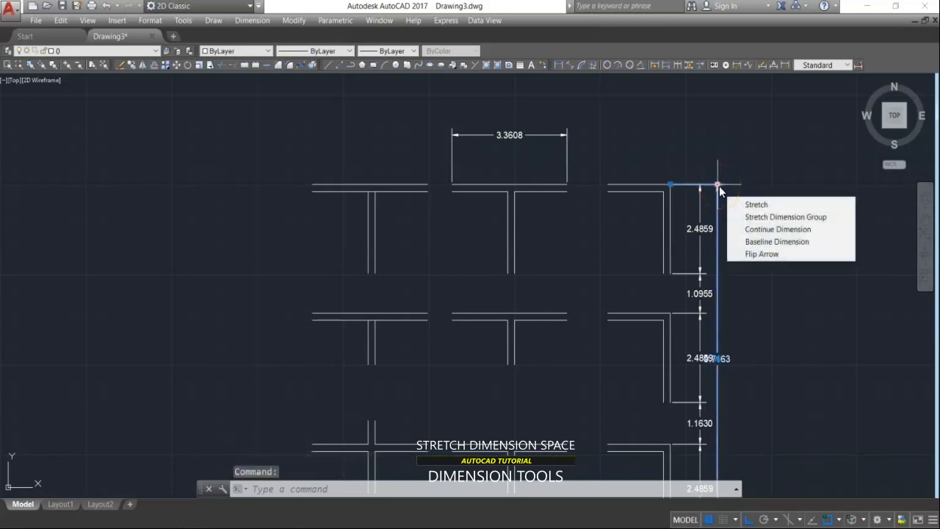
pyautogui.click(749, 218)
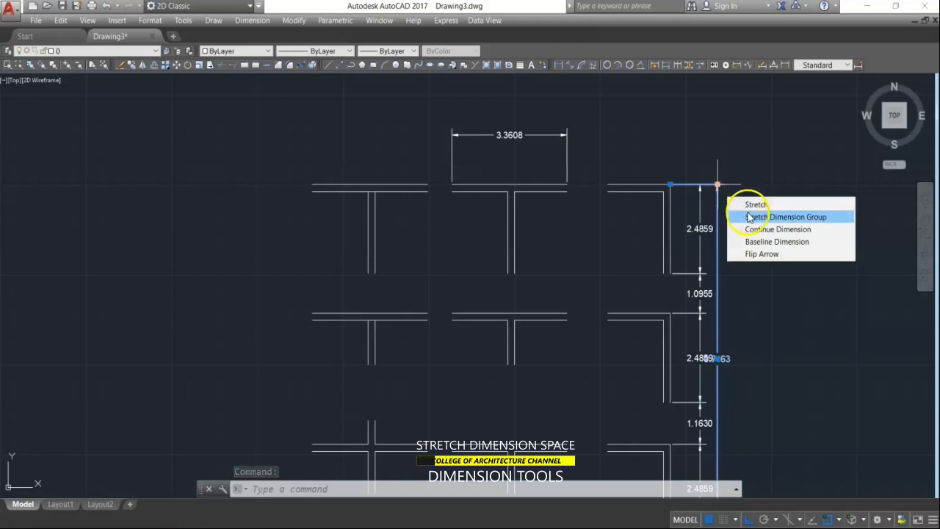
pyautogui.click(749, 218)
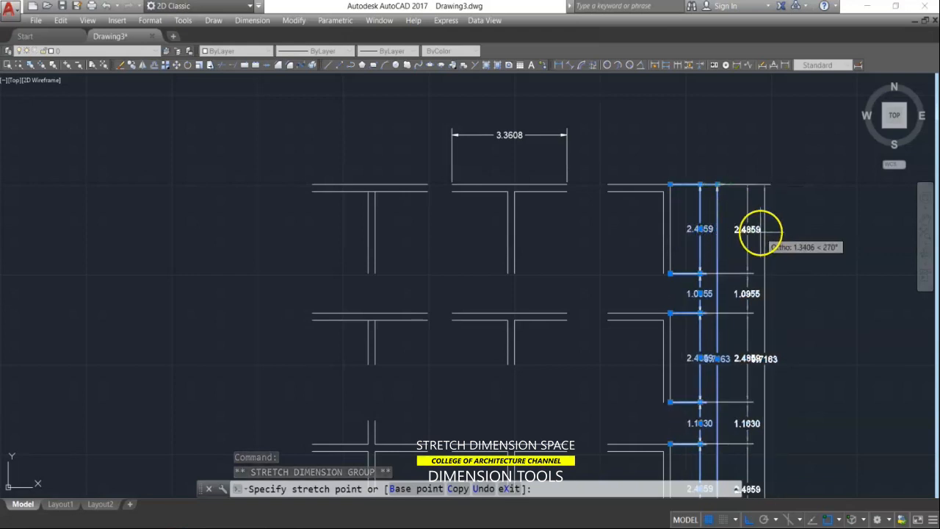
pyautogui.press('Escape')
pyautogui.press('Escape')
# Rotate the text of the aligned dimension on the 45° triangle's hypotenuse so it runs parallel to its dimension line
pyautogui.scroll(-2, 680, 218)
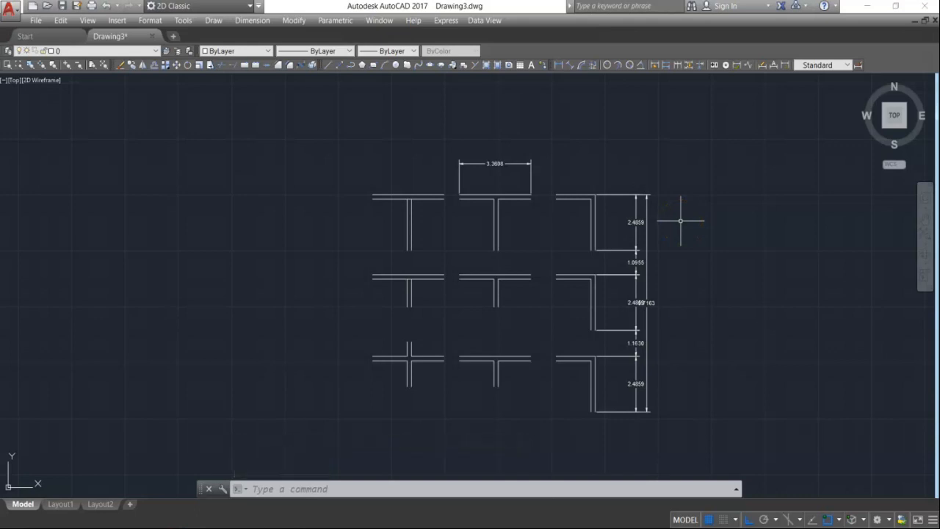
pyautogui.scroll(-4, 683, 223)
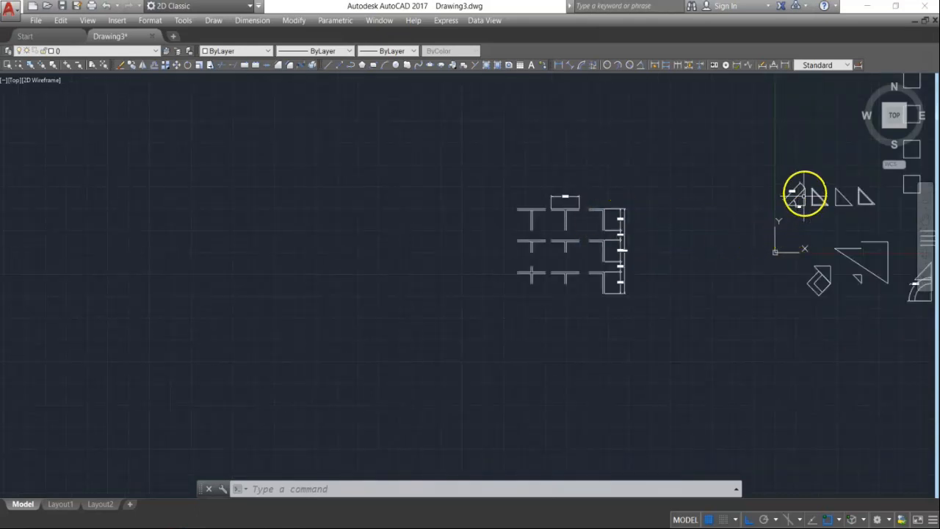
pyautogui.scroll(6, 801, 190)
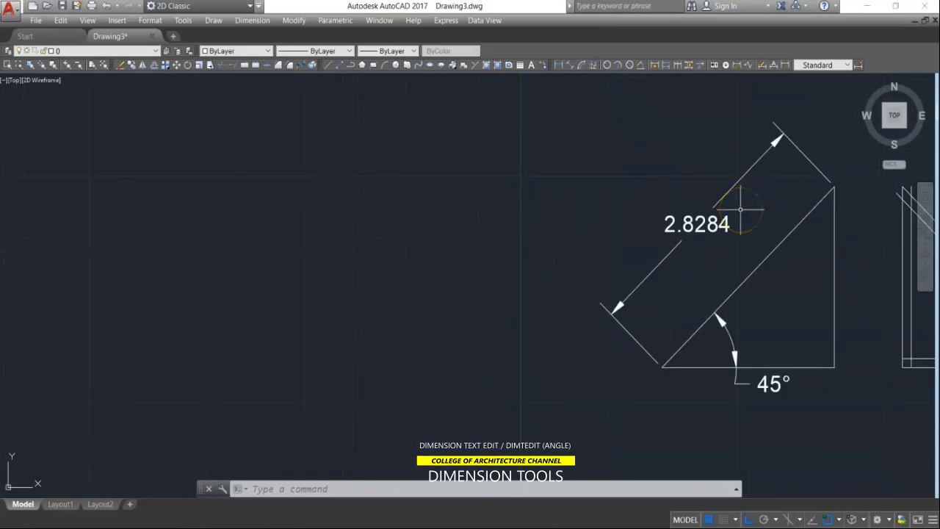
pyautogui.click(773, 66)
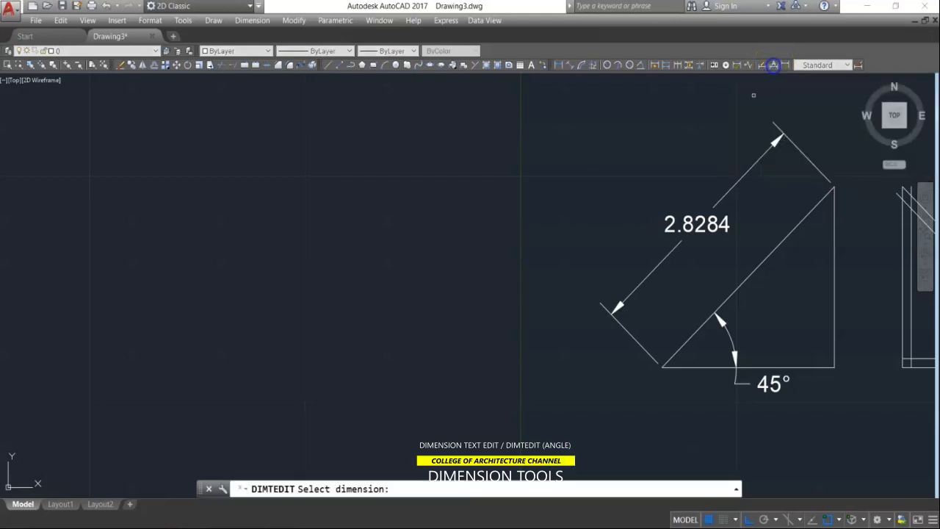
pyautogui.click(695, 227)
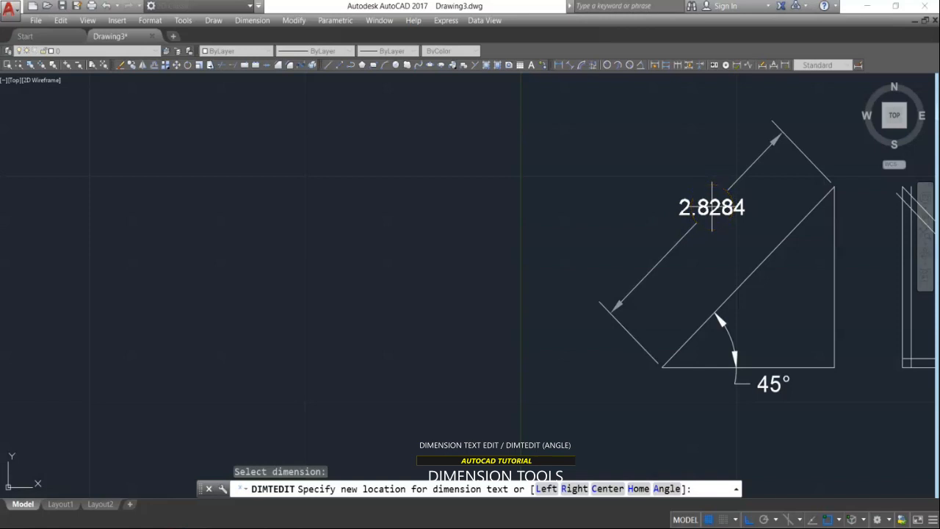
pyautogui.click(667, 489)
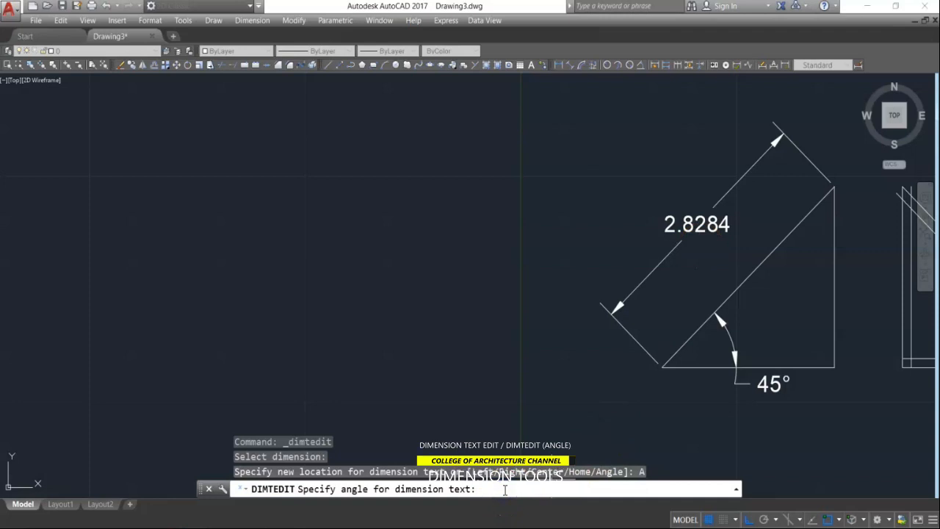
pyautogui.press('Return')
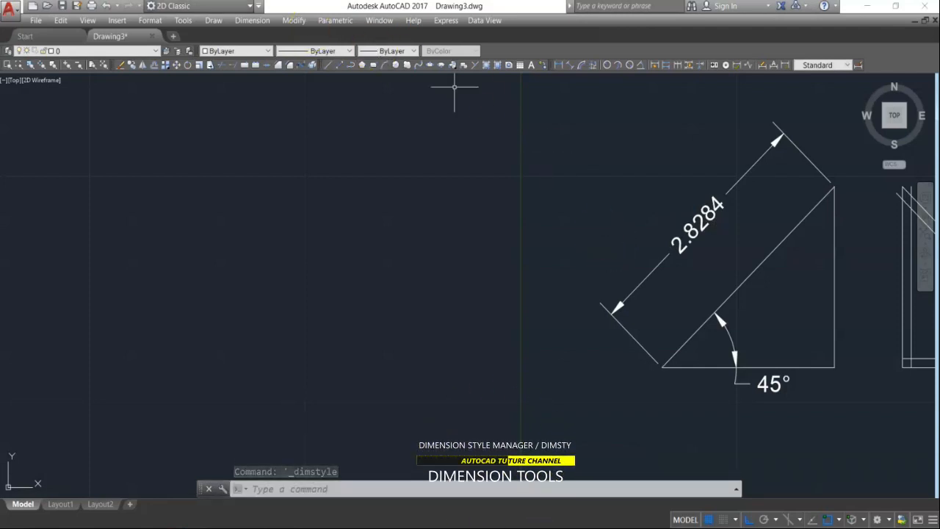
# Create a new dimension style named 100, starting from Standard and used for all dimensions
pyautogui.click(150, 21)
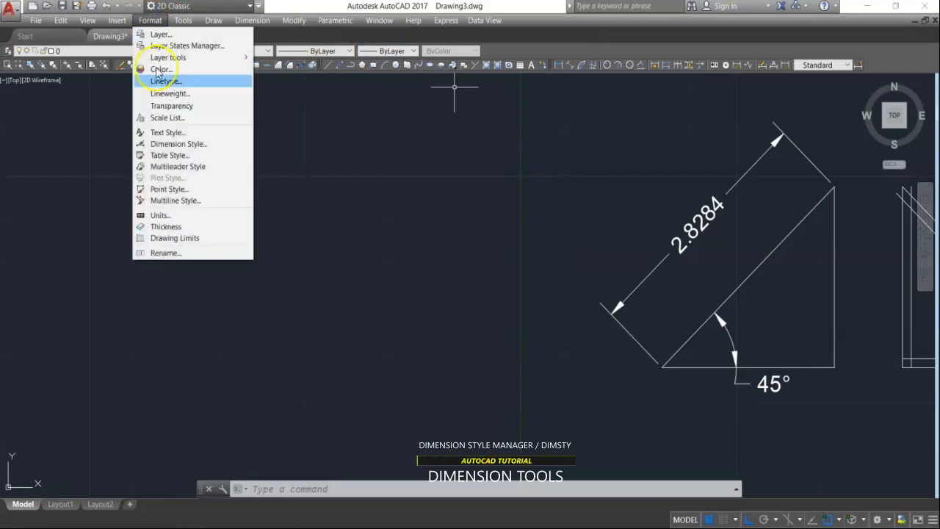
pyautogui.click(174, 143)
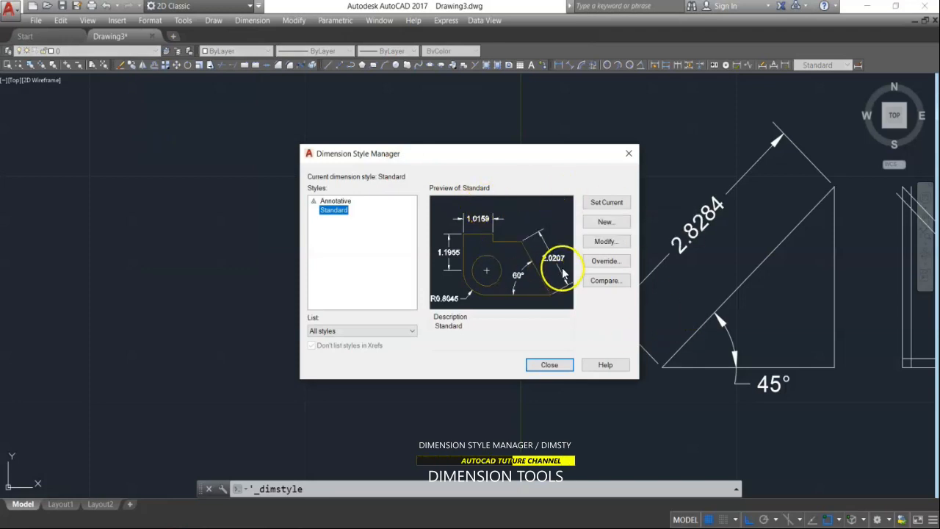
pyautogui.click(604, 223)
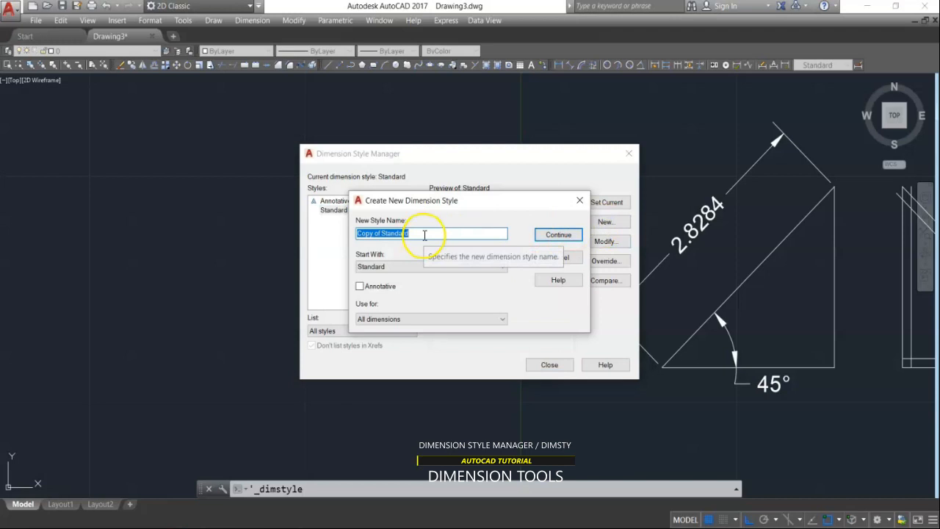
pyautogui.write('100')
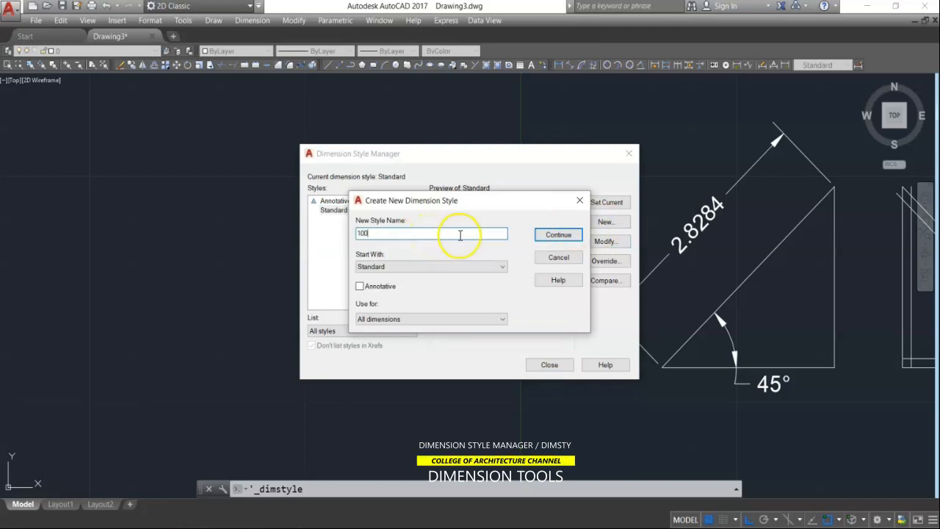
pyautogui.click(553, 235)
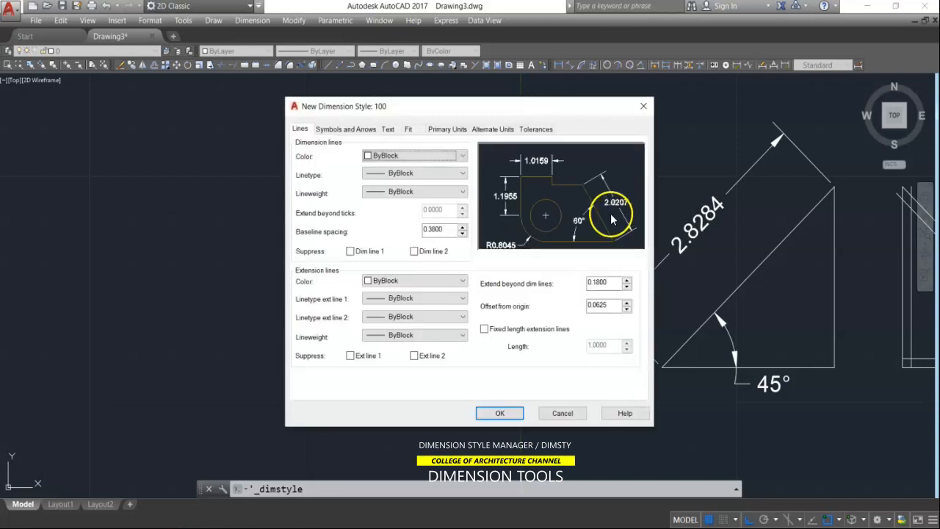
# Set the dimension line color of style 100 to index color 251
pyautogui.click(462, 157)
pyautogui.click(405, 257)
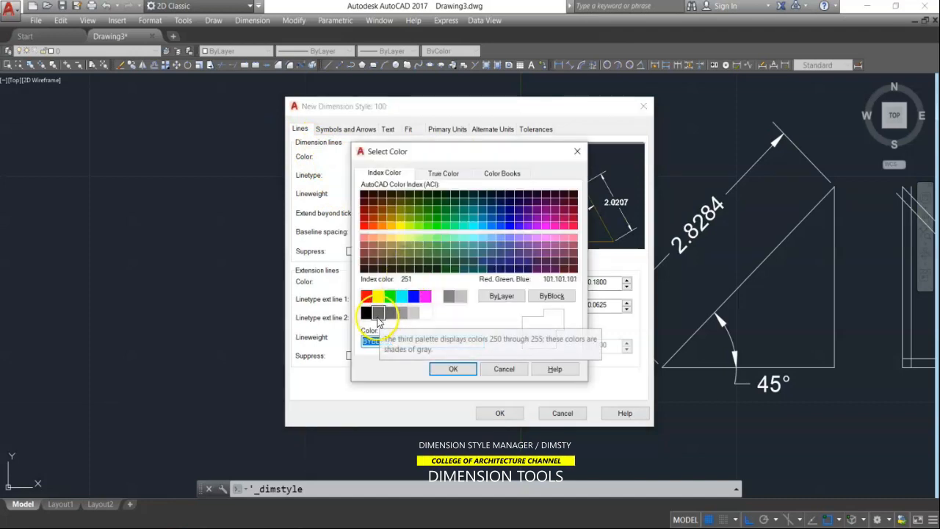
pyautogui.click(368, 315)
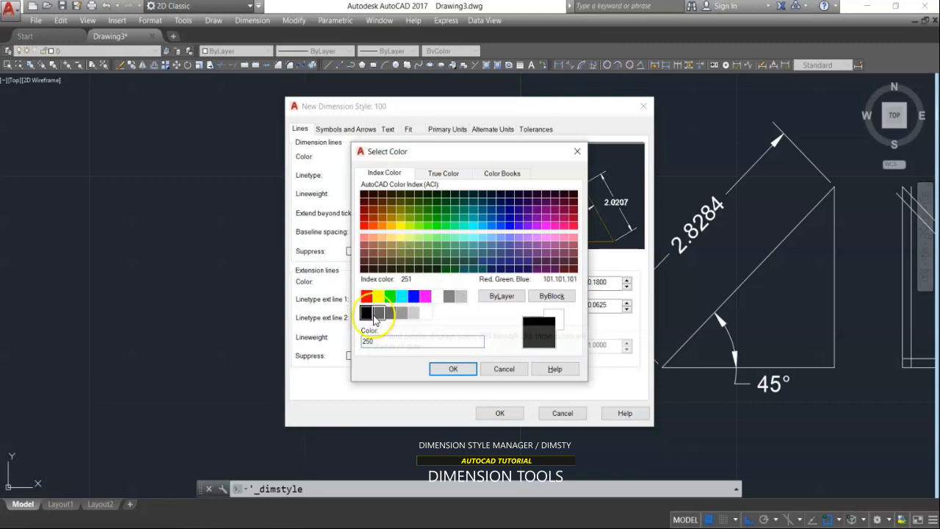
pyautogui.click(379, 315)
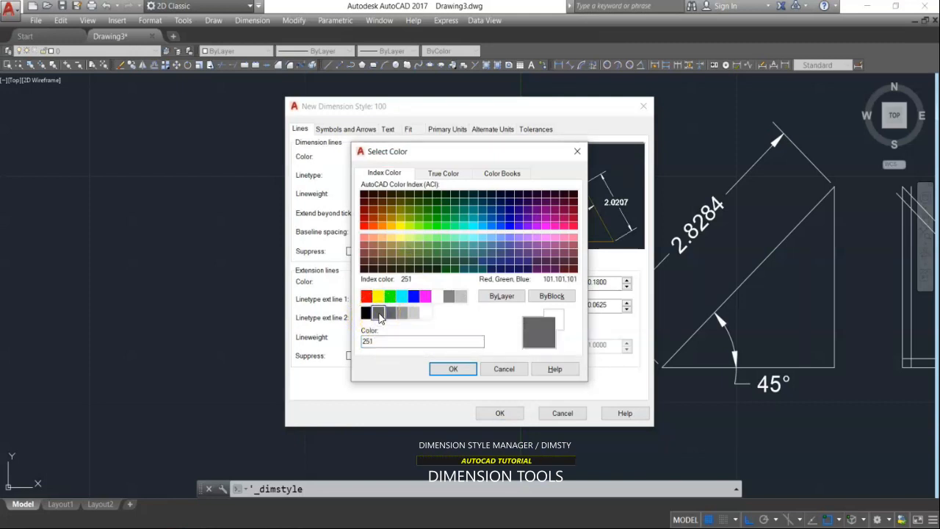
pyautogui.click(462, 370)
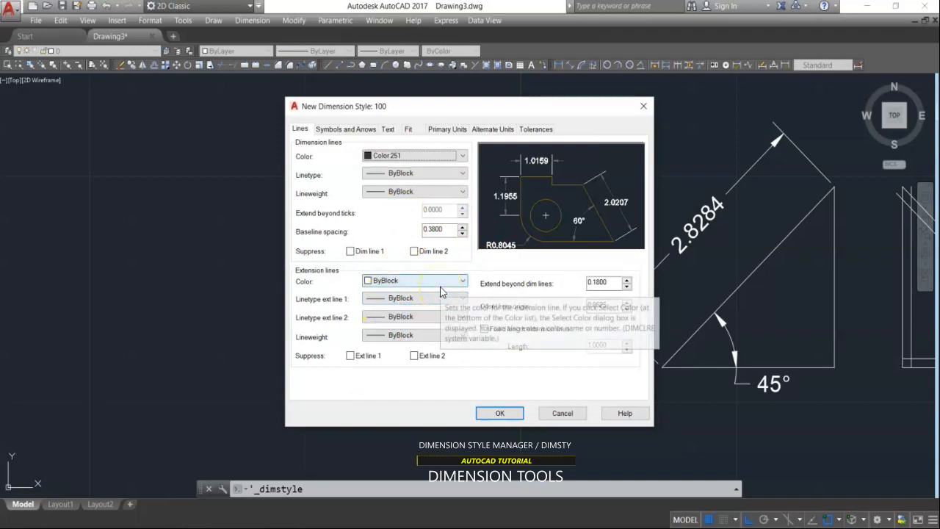
# Set the extension line color of style 100 to index color 251
pyautogui.click(442, 286)
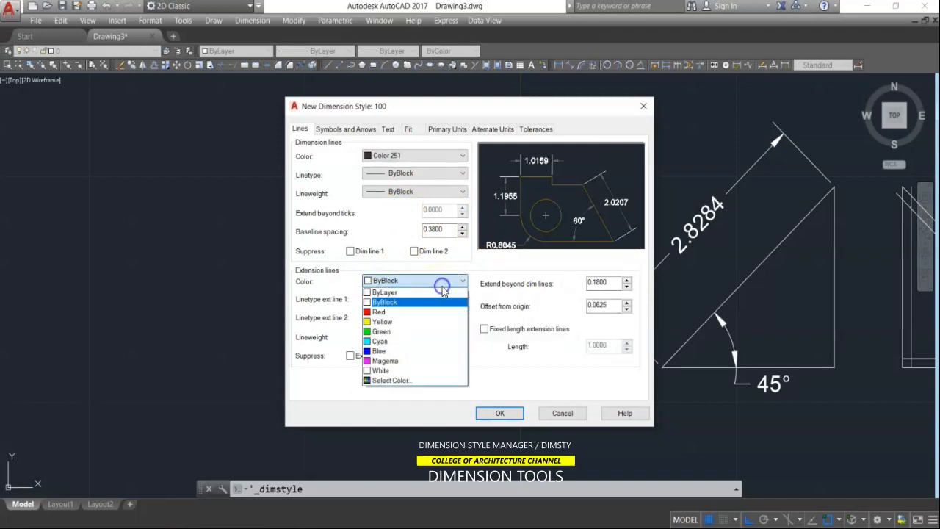
pyautogui.click(399, 383)
pyautogui.click(379, 315)
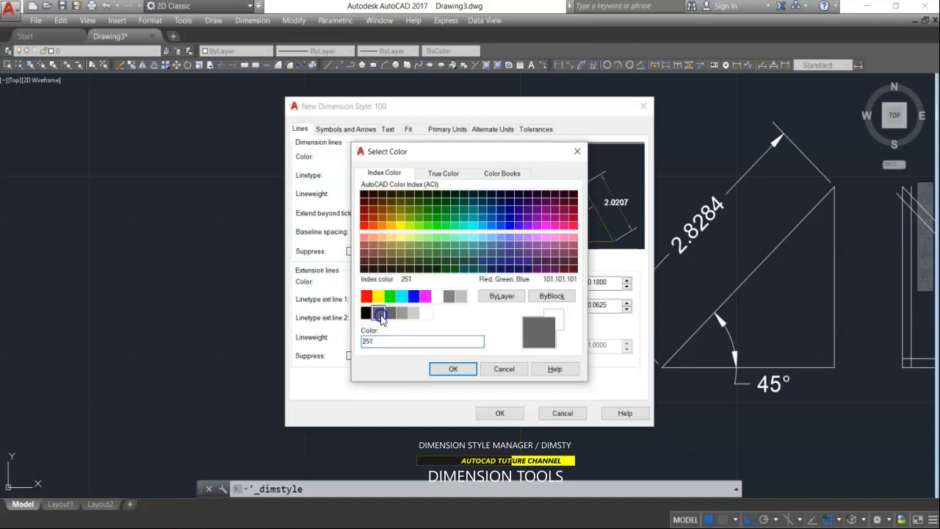
pyautogui.click(443, 371)
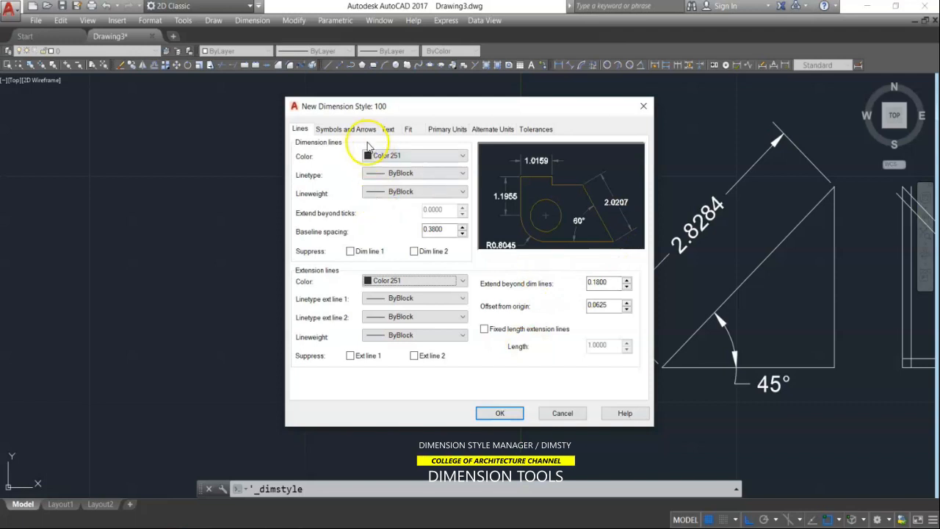
pyautogui.click(359, 131)
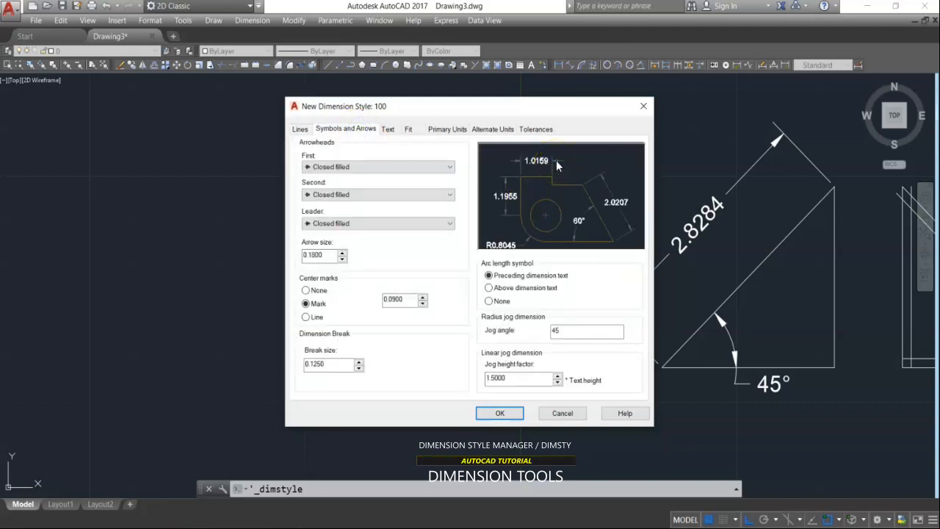
pyautogui.click(451, 167)
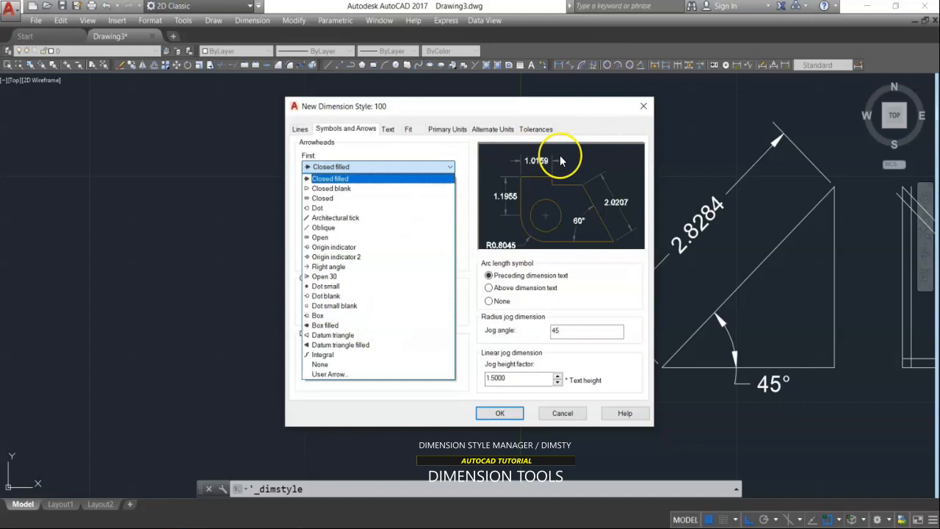
pyautogui.click(584, 127)
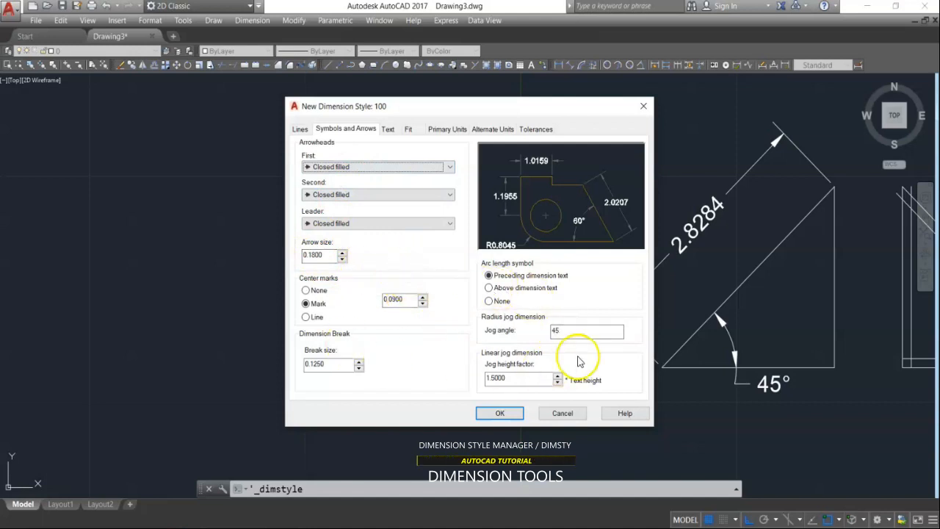
# Set style 100's text to align with the dimension line and its linear precision to 0.00, and save the style
pyautogui.click(390, 130)
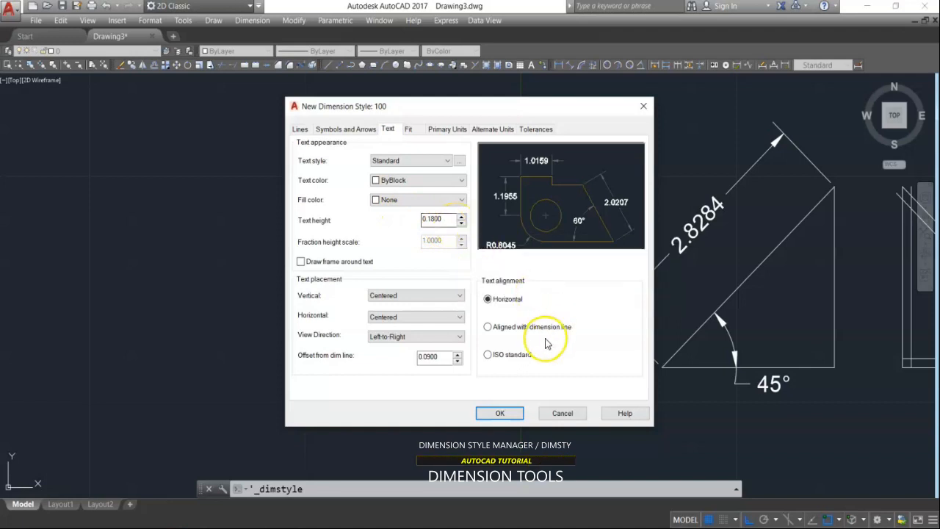
pyautogui.click(490, 329)
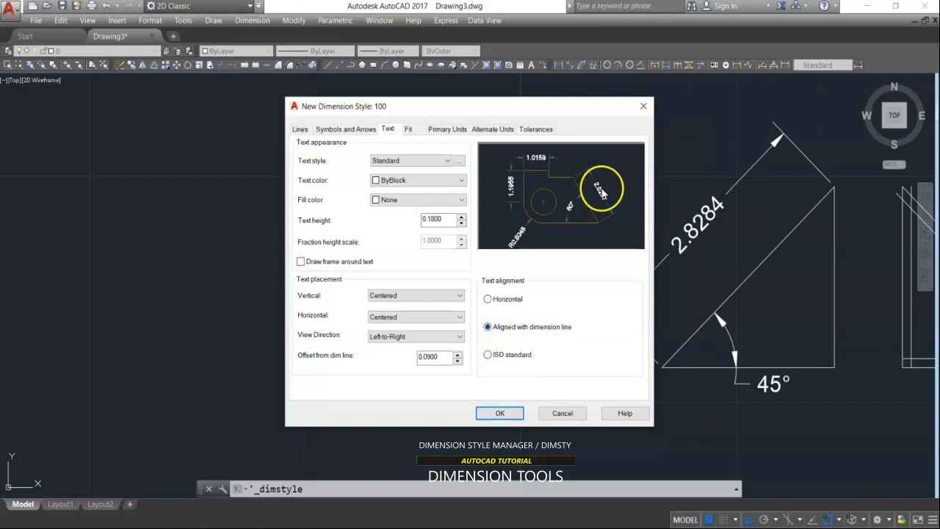
pyautogui.click(444, 131)
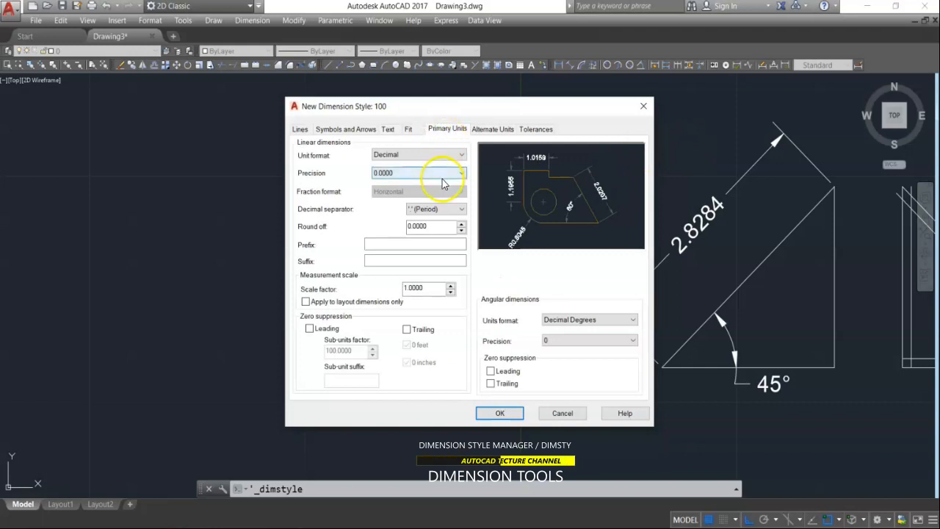
pyautogui.click(442, 176)
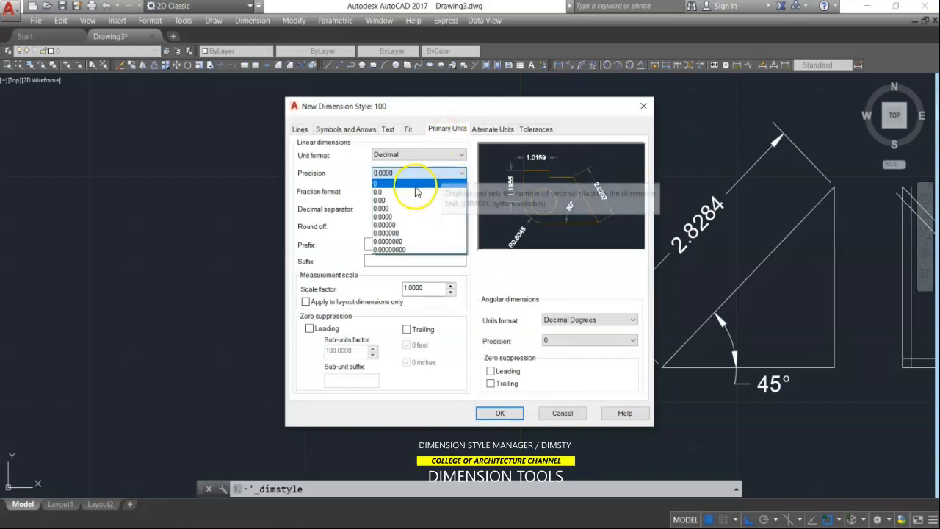
pyautogui.click(402, 201)
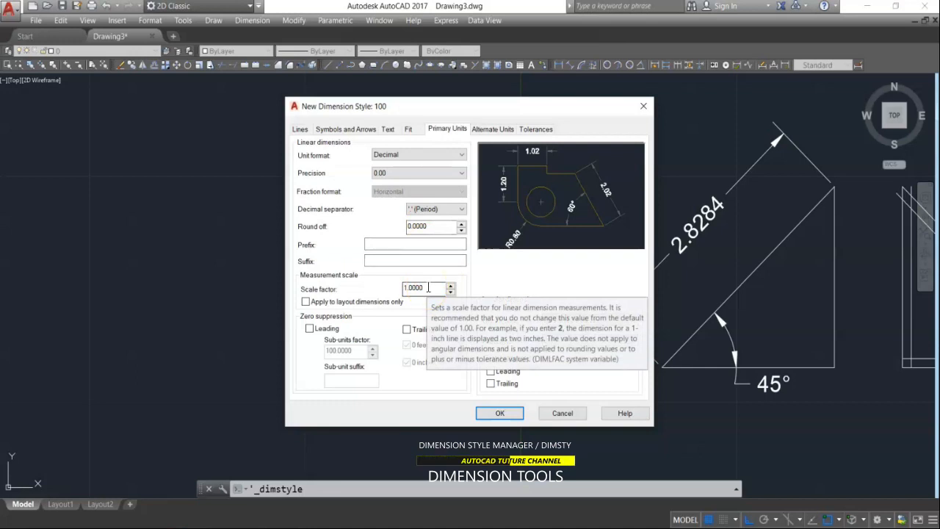
pyautogui.click(500, 413)
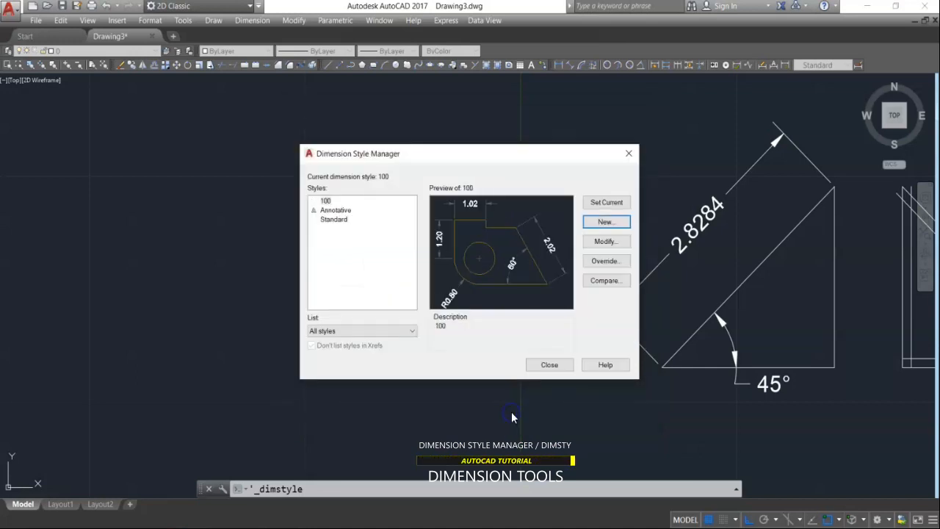
pyautogui.click(563, 367)
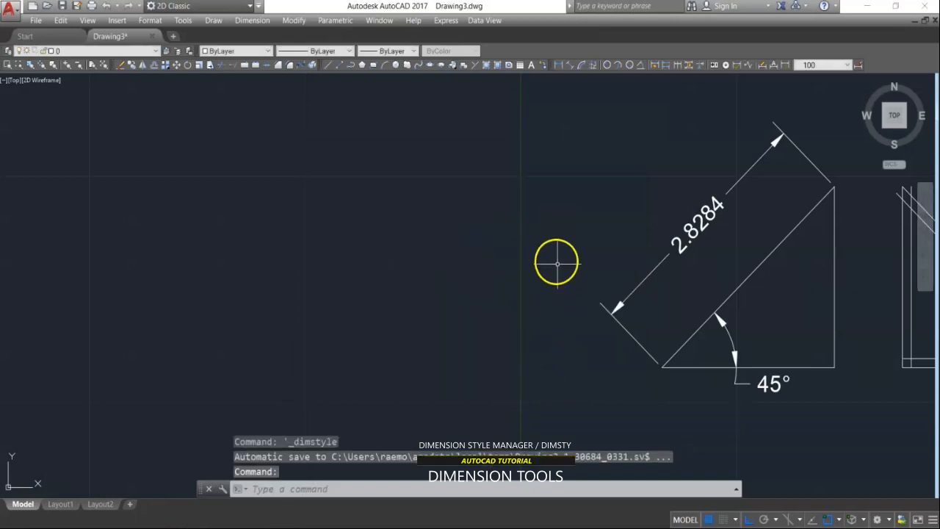
# Add a linear dimension above the first wall segment of the upper row, level with the neighbouring 3.3608 dimension
pyautogui.scroll(-5, 569, 243)
pyautogui.scroll(2, 457, 255)
pyautogui.scroll(4, 300, 248)
pyautogui.moveTo(306, 247)
pyautogui.mouseDown(button='middle')
pyautogui.moveTo(502, 202)
pyautogui.moveTo(602, 191)
pyautogui.mouseUp(button='middle')
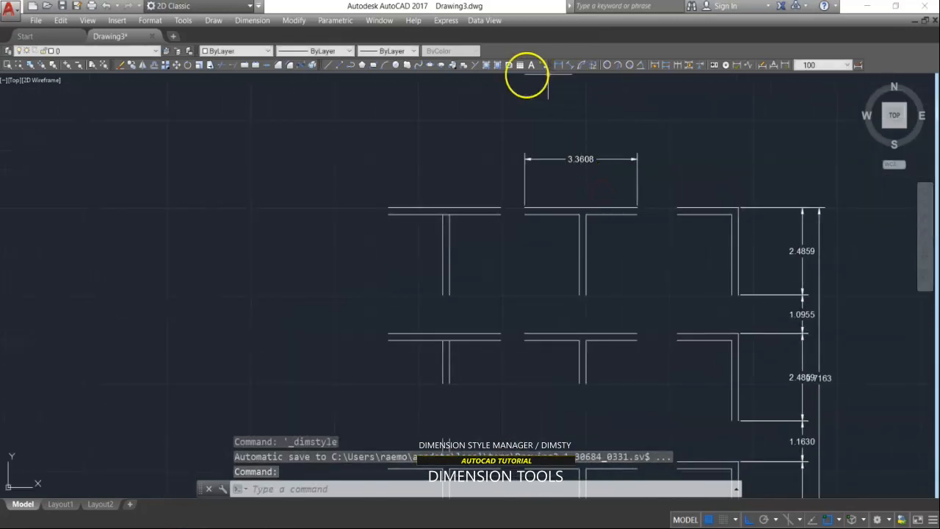
pyautogui.click(556, 65)
pyautogui.click(388, 208)
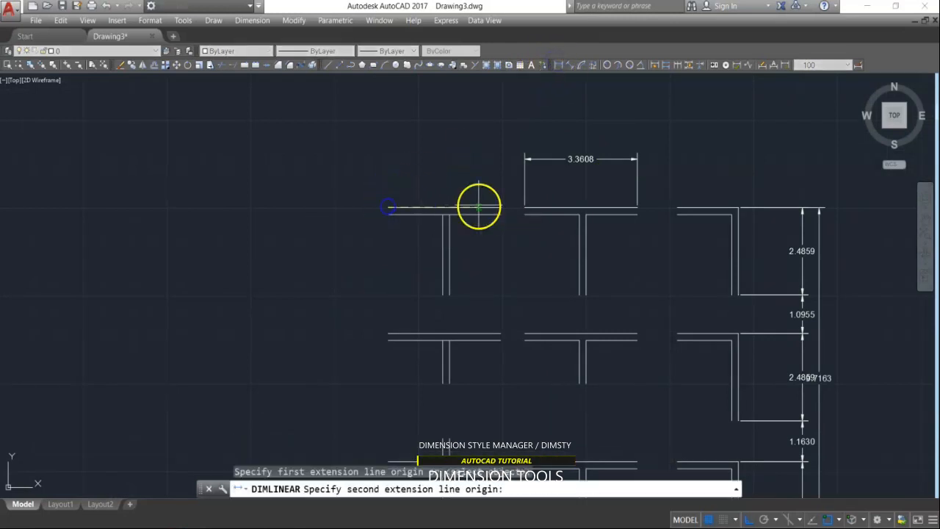
pyautogui.click(499, 209)
pyautogui.scroll(5, 493, 184)
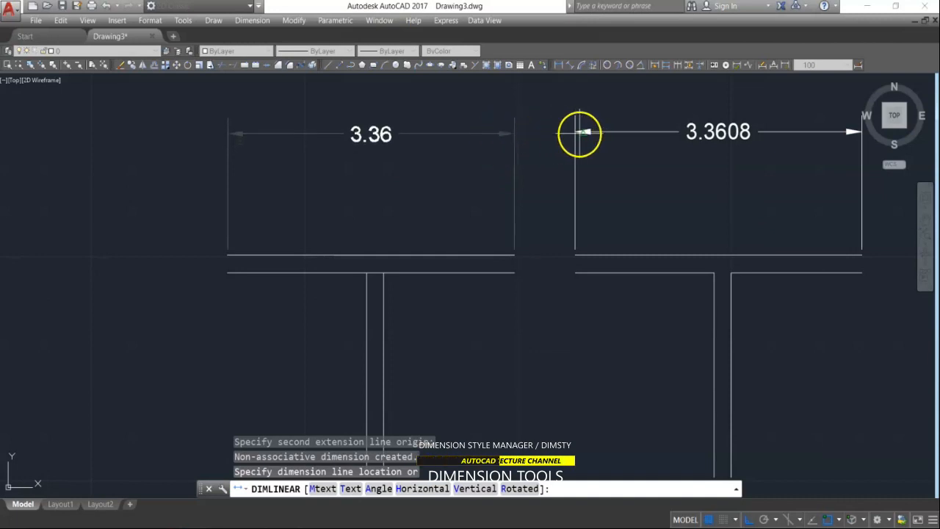
pyautogui.click(573, 132)
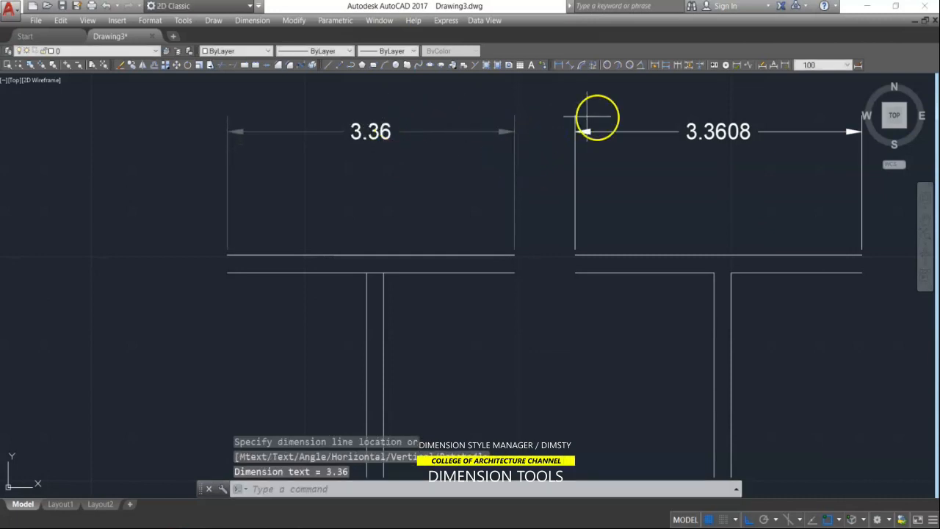
pyautogui.press('Return')
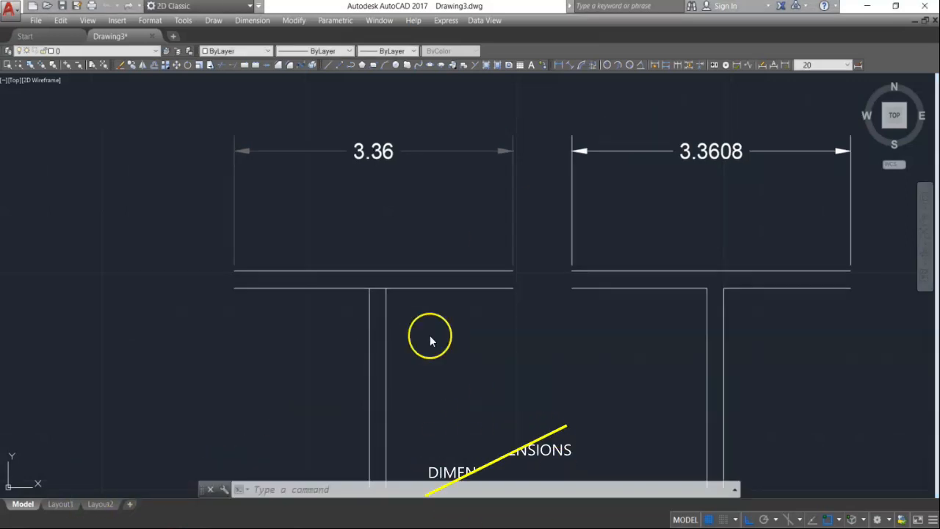
# Draw a rectangle 2 units long and 2 units wide in the empty area beside the wall drawings
pyautogui.moveTo(293, 326)
pyautogui.mouseDown(button='middle')
pyautogui.moveTo(659, 302)
pyautogui.moveTo(869, 267)
pyautogui.mouseUp(button='middle')
pyautogui.scroll(-8, 749, 279)
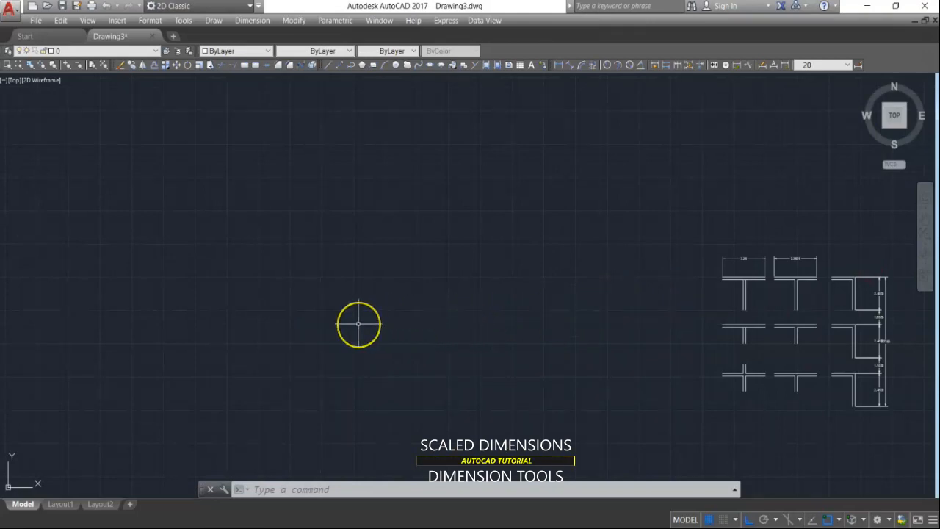
pyautogui.hotkey('ctrl', 'z')
pyautogui.press('Escape')
pyautogui.write('REC')
pyautogui.press('Return')
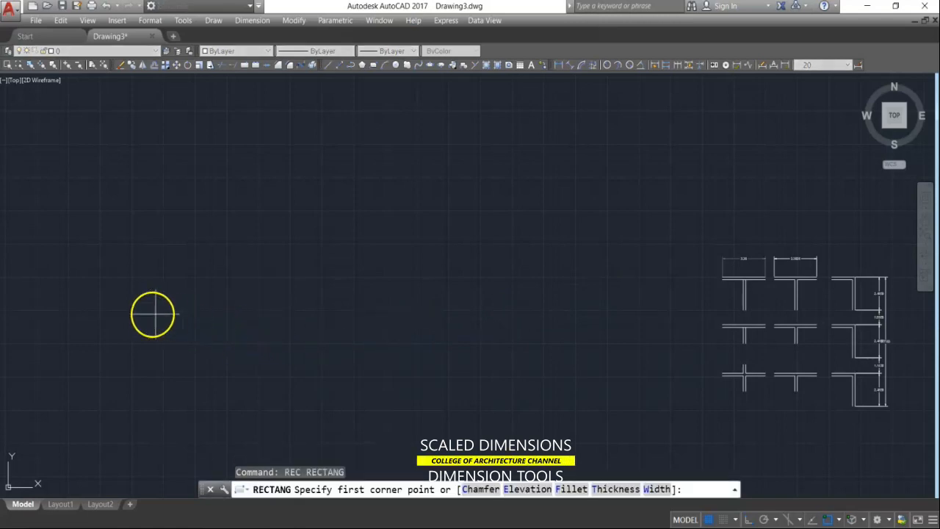
pyautogui.click(141, 312)
pyautogui.write('D')
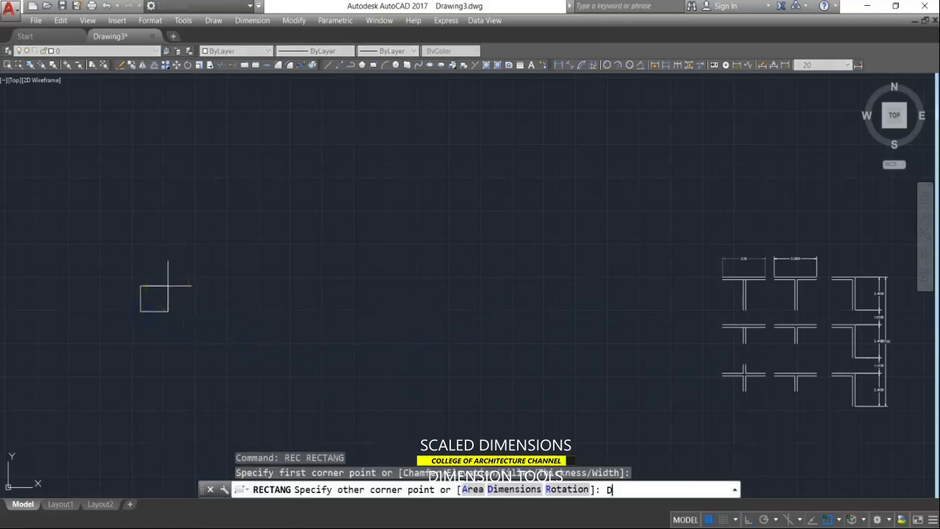
pyautogui.press('Return')
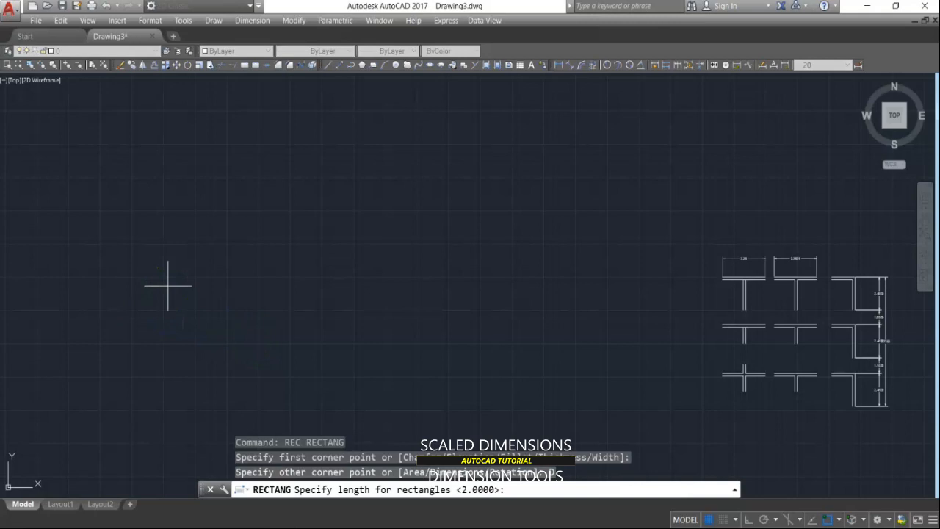
pyautogui.press('Return')
pyautogui.write('2')
pyautogui.press('Return')
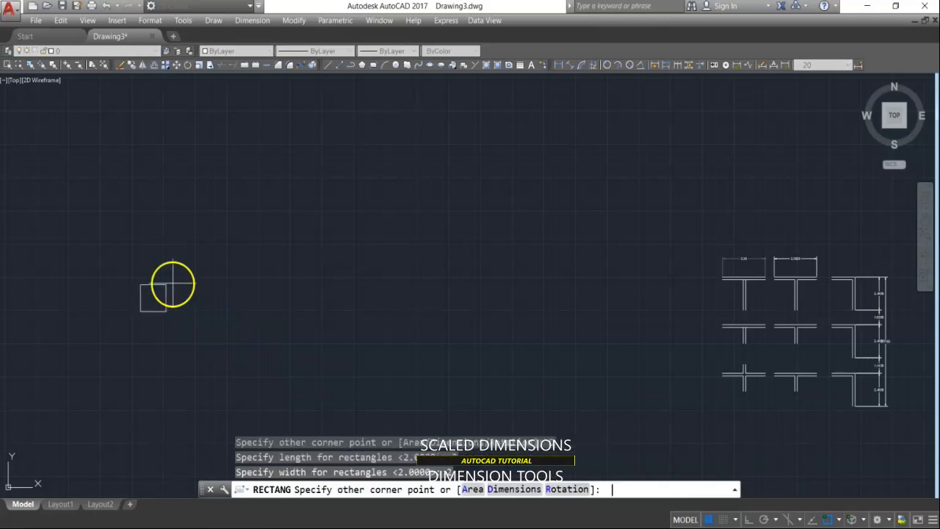
pyautogui.click(185, 277)
pyautogui.press('Escape')
pyautogui.press('Escape')
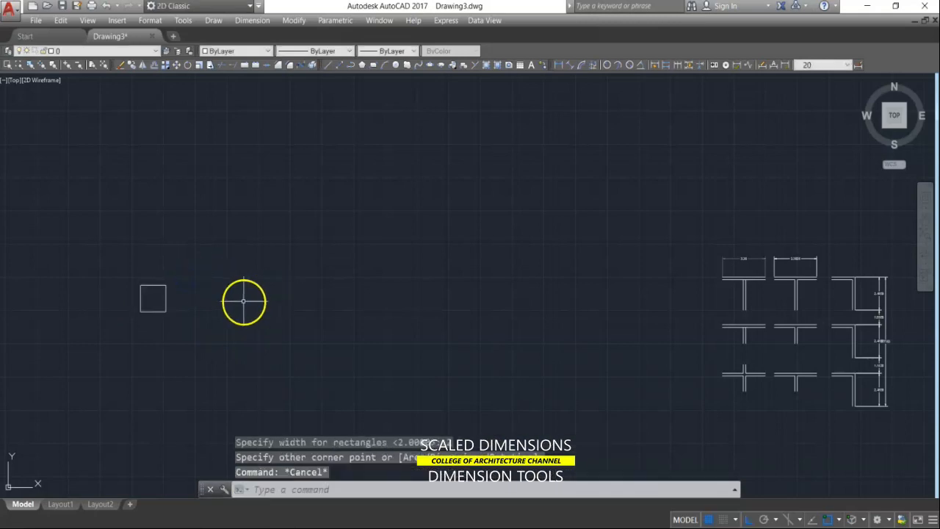
# Copy the square three times along a horizontal row, with increasing gaps between the copies
pyautogui.write('co')
pyautogui.press('Return')
pyautogui.click(180, 266)
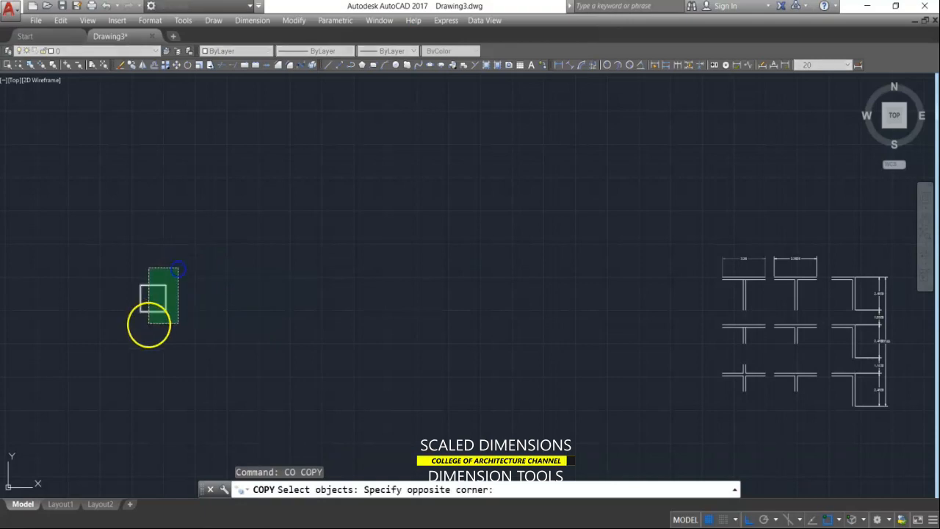
pyautogui.click(151, 320)
pyautogui.press('Return')
pyautogui.click(158, 336)
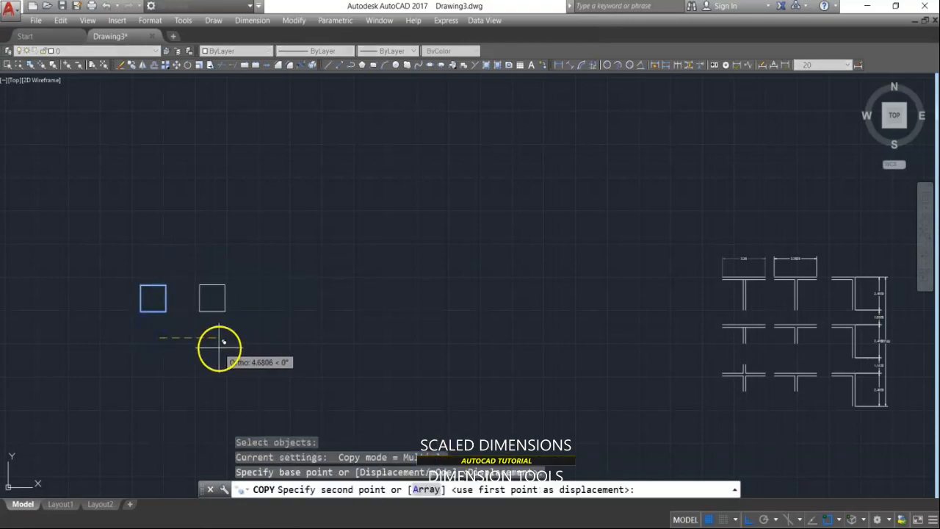
pyautogui.click(220, 344)
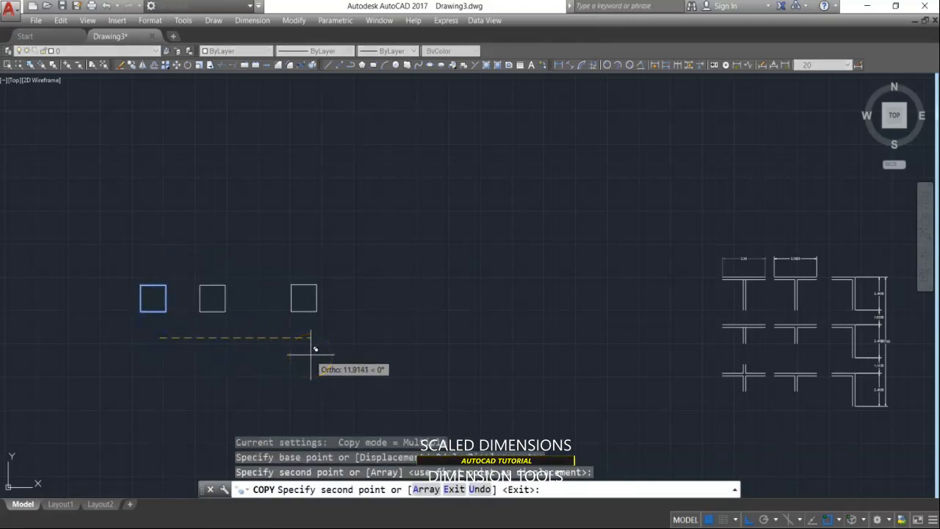
pyautogui.click(311, 355)
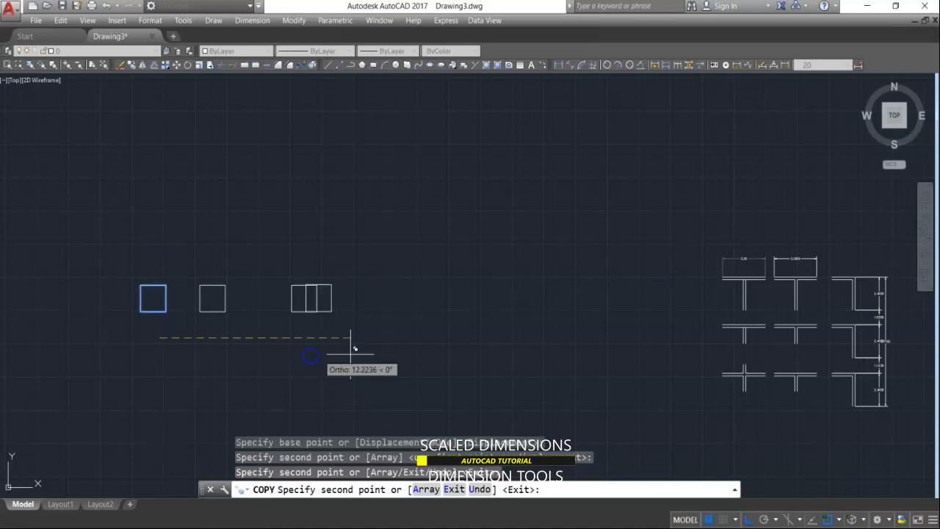
pyautogui.click(455, 355)
pyautogui.press('Return')
# Place the single-line text 1:100 below the first square of the row
pyautogui.moveTo(432, 341); pyautogui.dragTo(518, 291, button='middle')
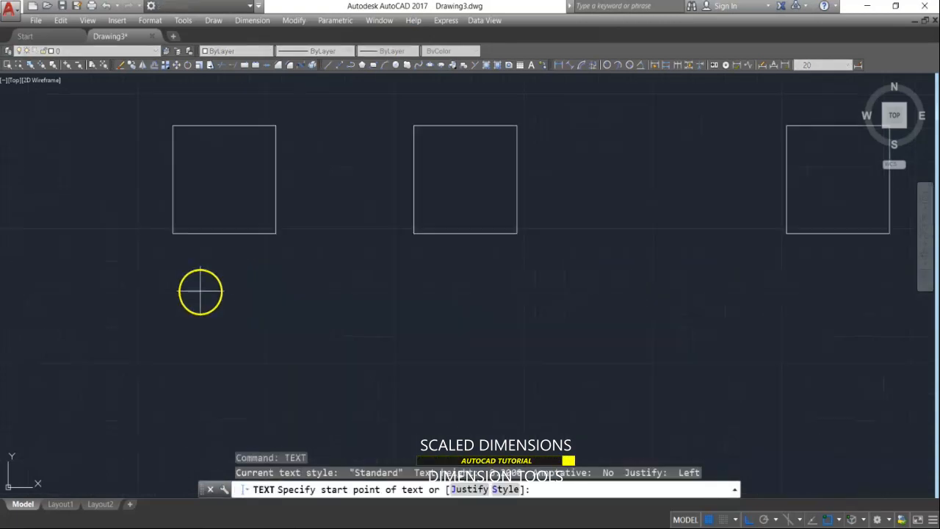
pyautogui.click(180, 270)
pyautogui.press('Return')
pyautogui.press('Return')
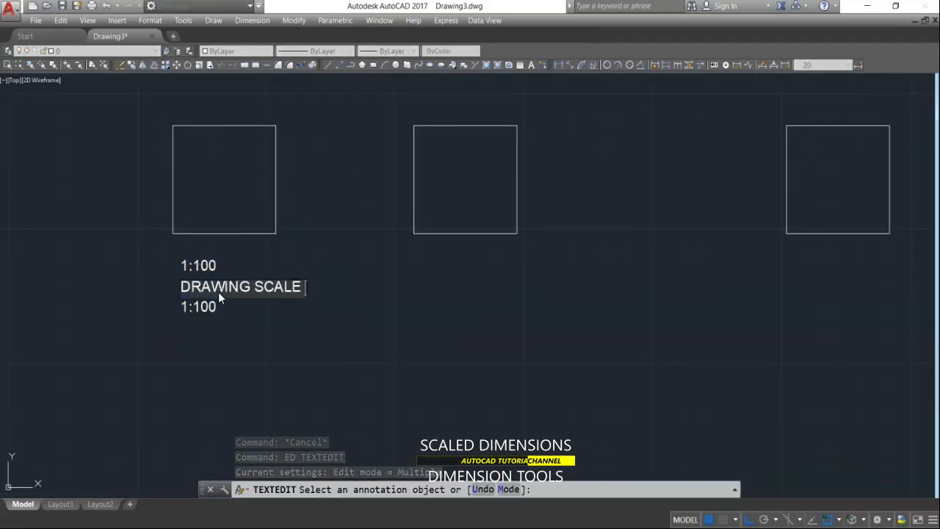
# Edit the two text lines below the 1:100 label to read DRAWING SCALE : 1 and SCALE FACTOR : 1
pyautogui.write(': 1')
pyautogui.press('Return')
pyautogui.press('Escape')
pyautogui.write('ed')
pyautogui.press('Return')
pyautogui.click(213, 312)
pyautogui.write('SCALE FACTOR : 1')
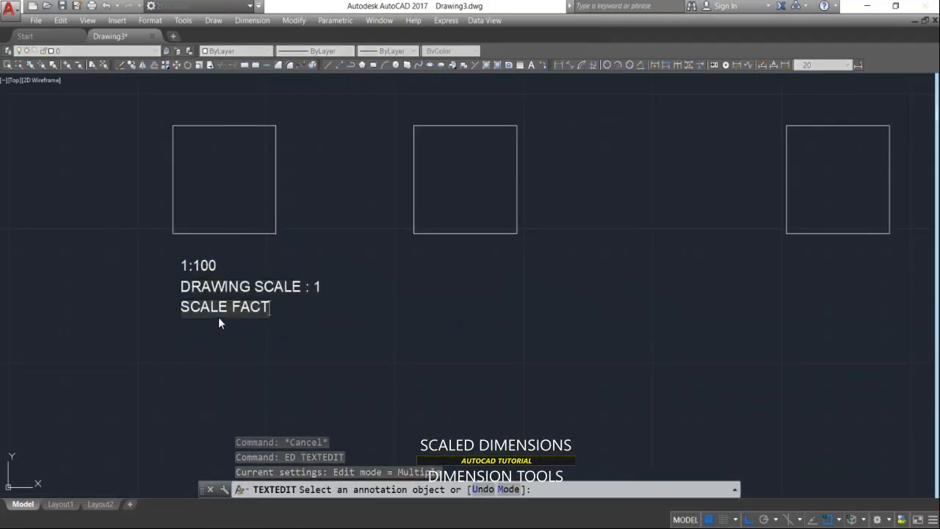
pyautogui.click(312, 258)
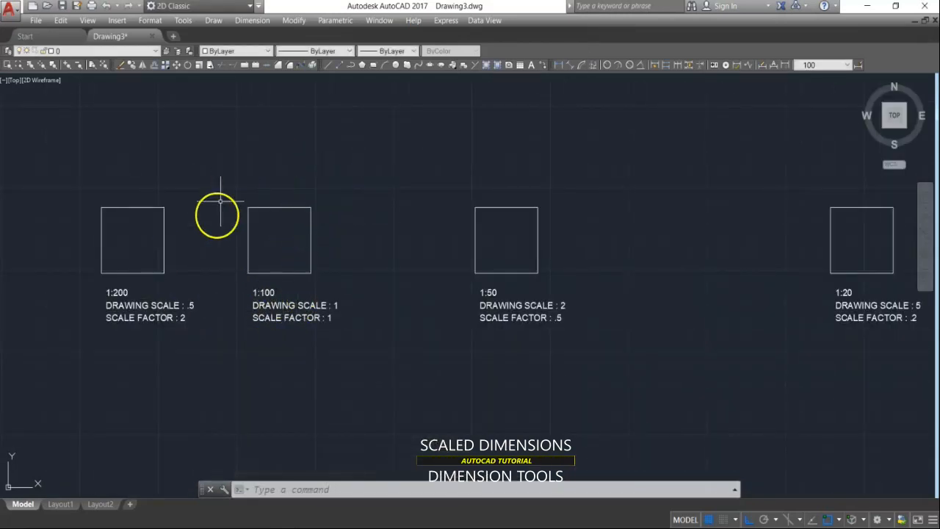
# Add a linear dimension in style 100 above the upper edge of the 1:100 square
pyautogui.click(559, 66)
pyautogui.click(248, 209)
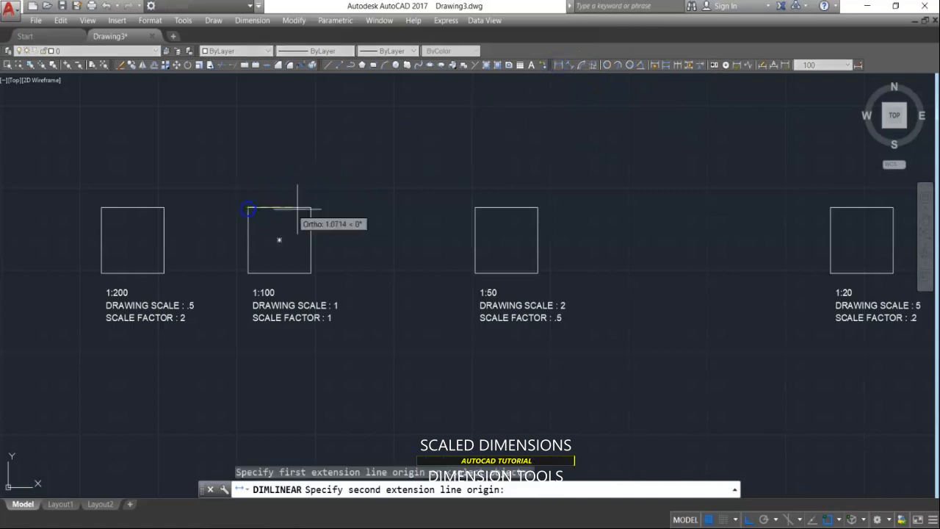
pyautogui.click(310, 209)
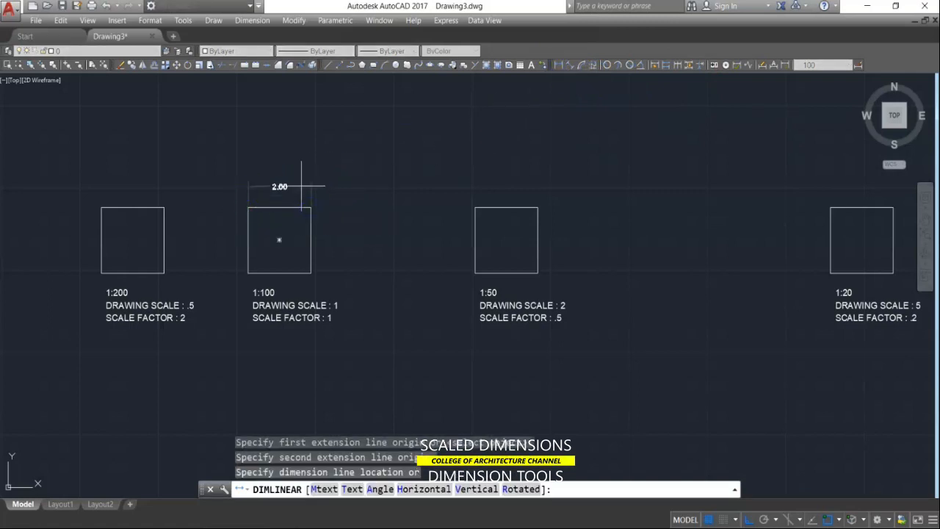
pyautogui.click(301, 186)
pyautogui.press('Escape')
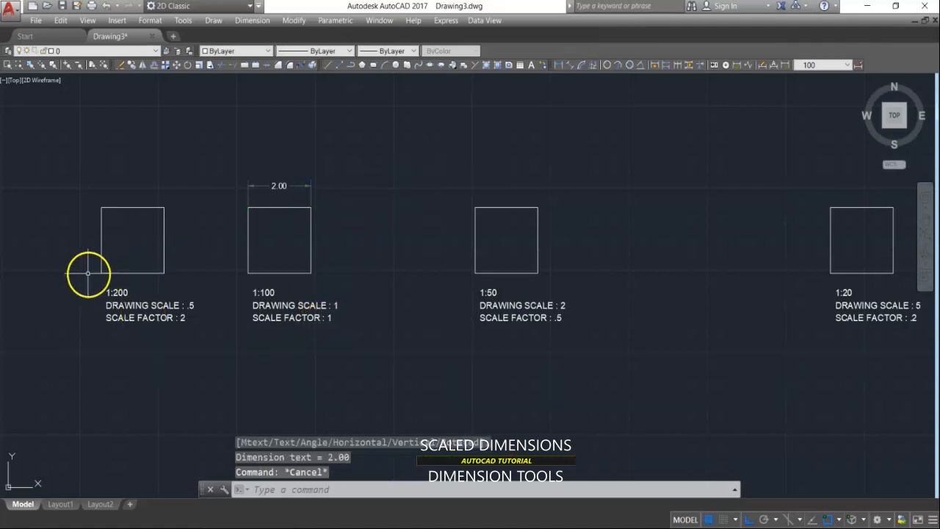
# Scale the 1:200 square by a factor of .5 from its lower-right corner
pyautogui.scroll(-2, 103, 296)
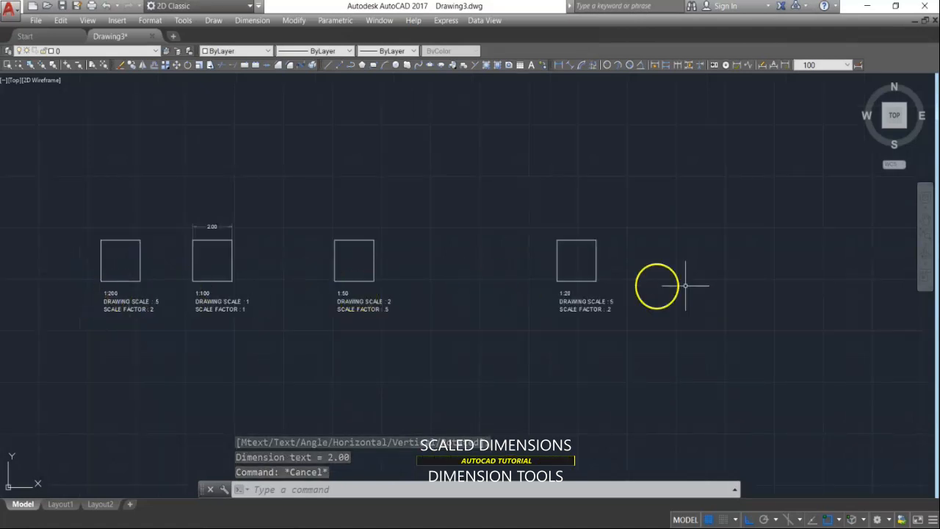
pyautogui.press('Escape')
pyautogui.scroll(2, 121, 275)
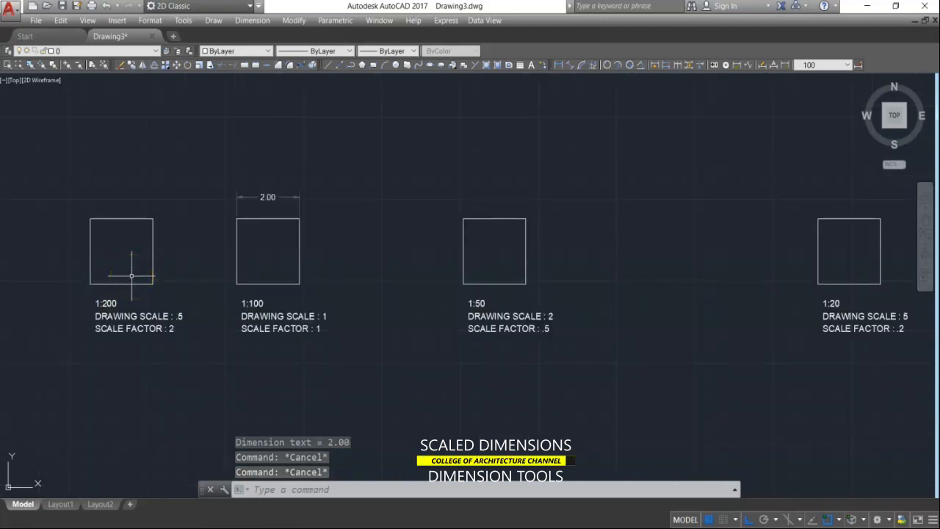
pyautogui.write('SC')
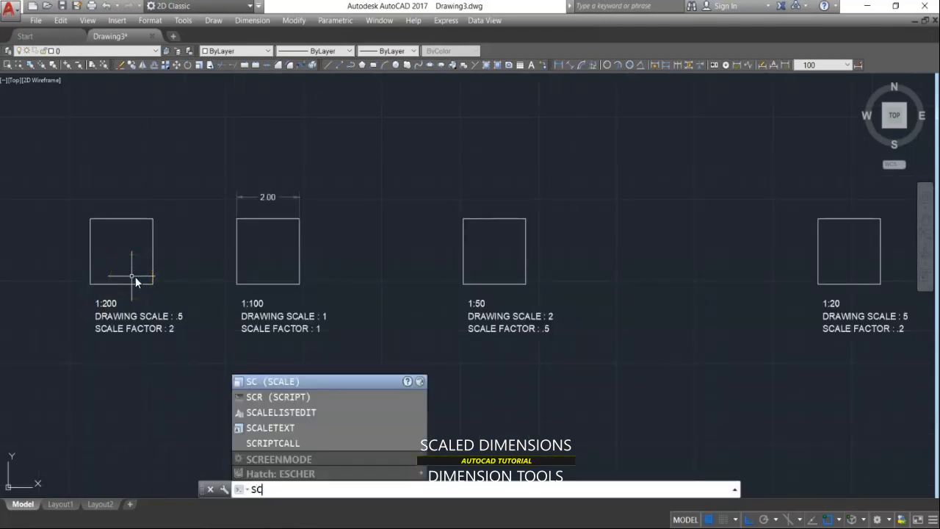
pyautogui.press('Return')
pyautogui.scroll(2, 162, 283)
pyautogui.click(162, 284)
pyautogui.click(113, 303)
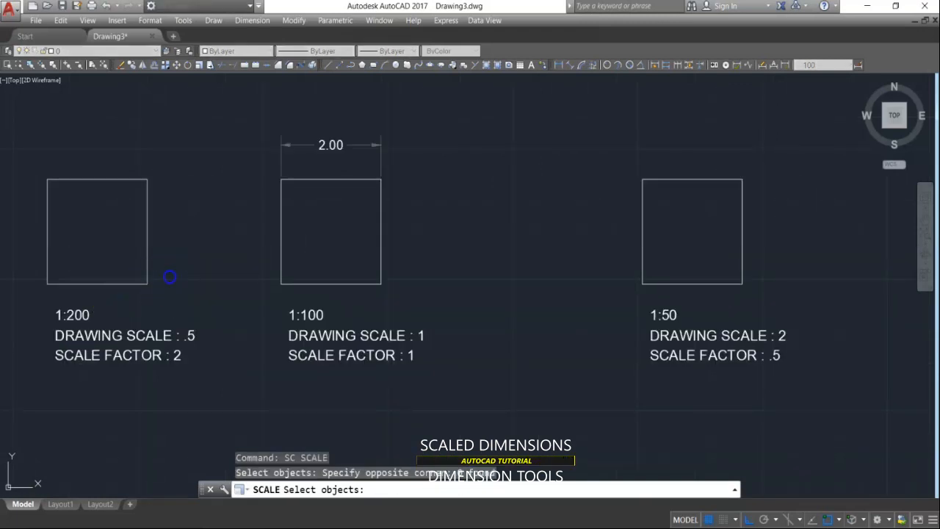
pyautogui.click(169, 276)
pyautogui.click(120, 299)
pyautogui.press('Return')
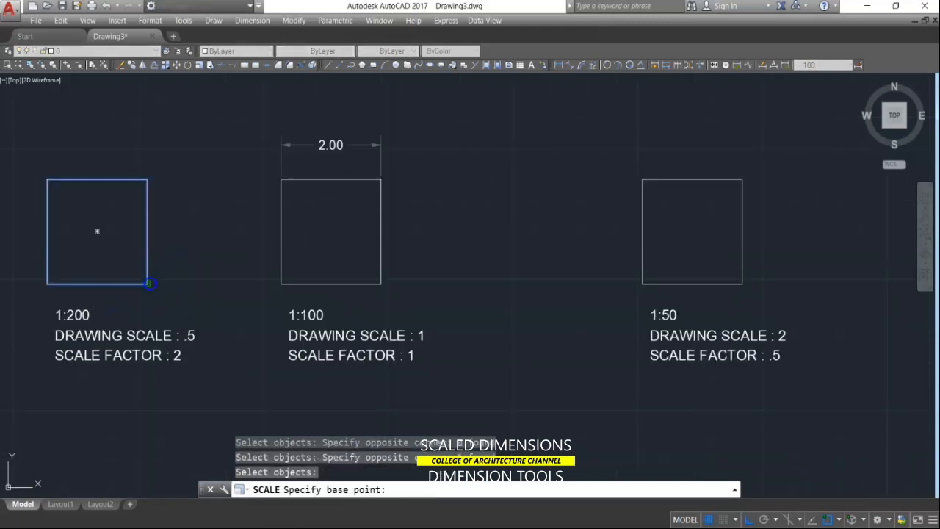
pyautogui.click(147, 282)
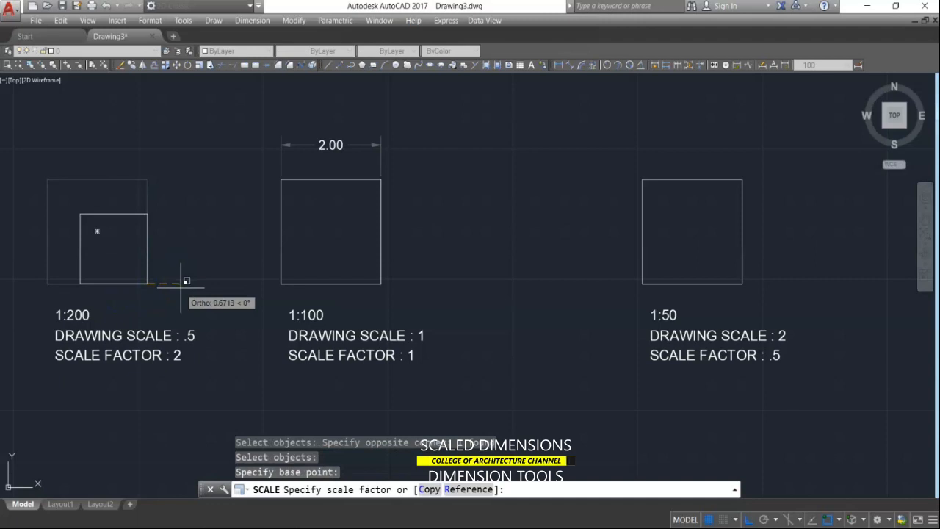
pyautogui.write('.5')
pyautogui.press('Return')
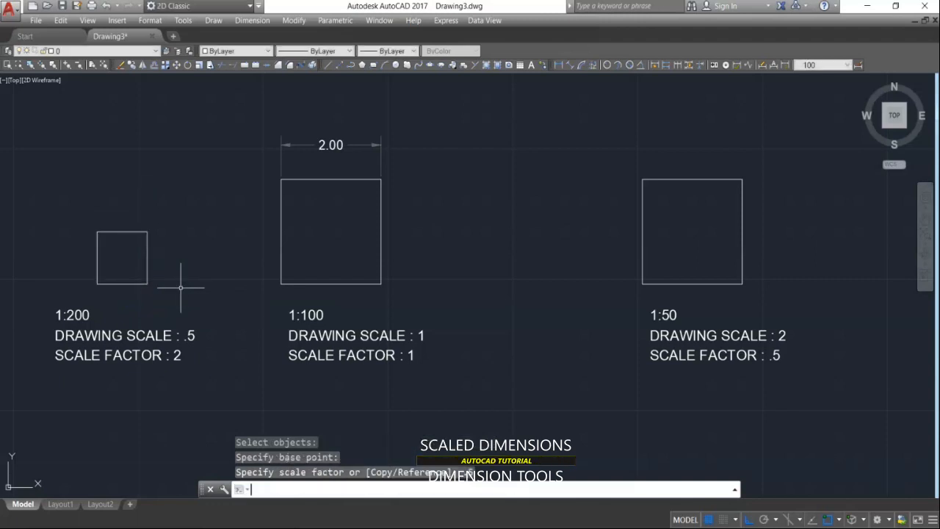
# Scale the 1:50 square by a factor of 2 from its lower-left corner
pyautogui.press('Return')
pyautogui.click(712, 249)
pyautogui.scroll(-2, 713, 251)
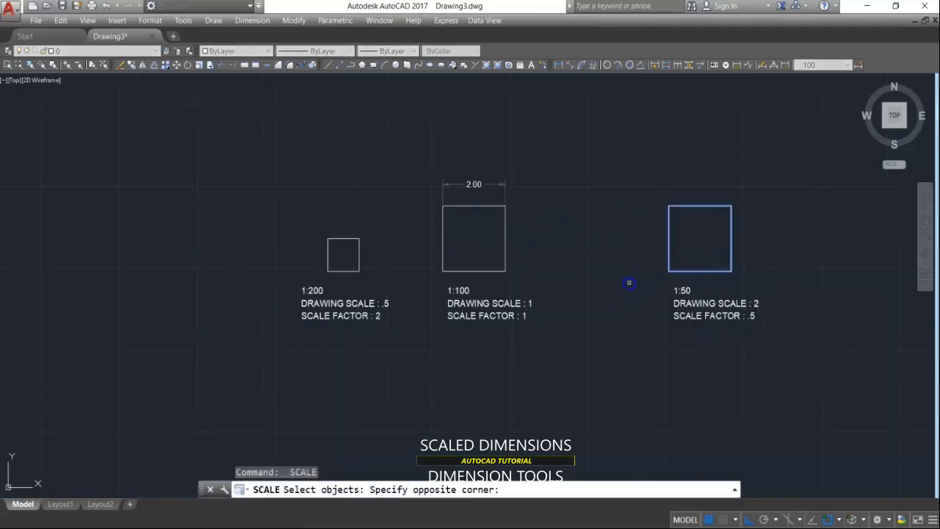
pyautogui.click(628, 282)
pyautogui.press('Return')
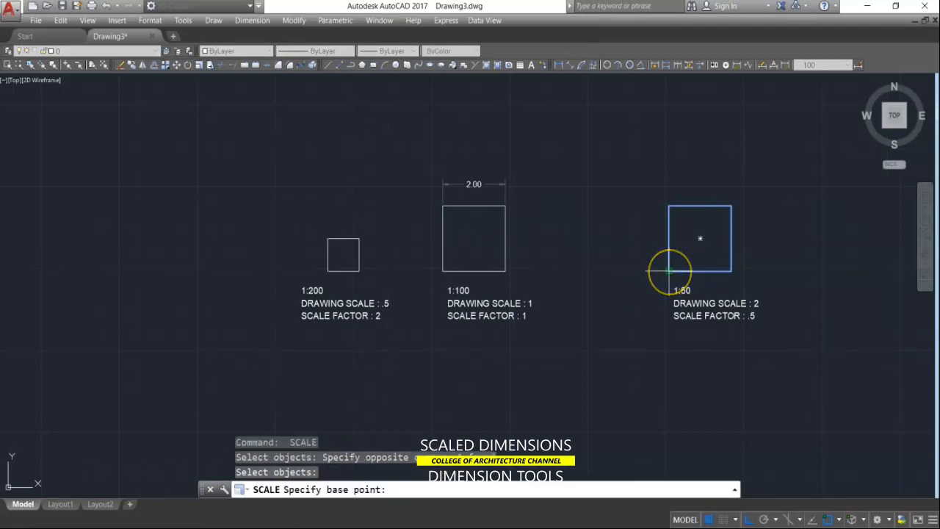
pyautogui.click(669, 272)
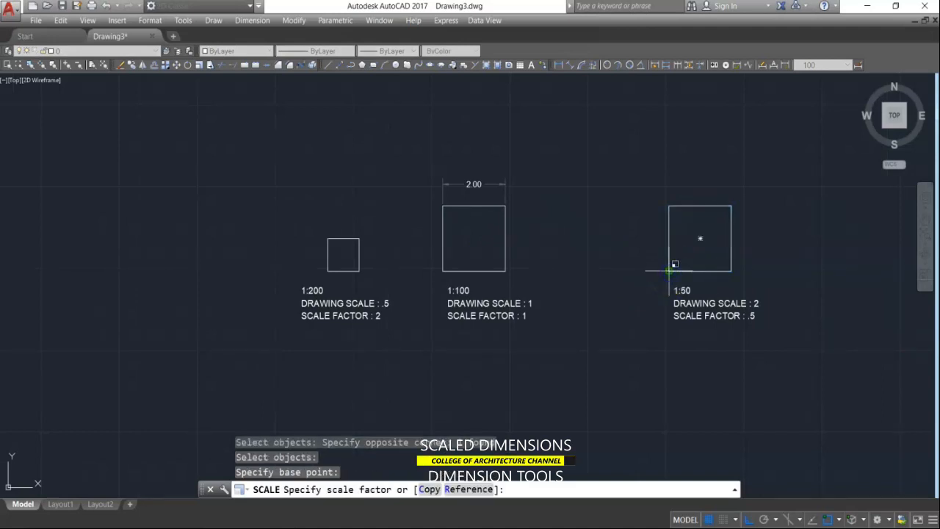
pyautogui.write('2')
pyautogui.press('Return')
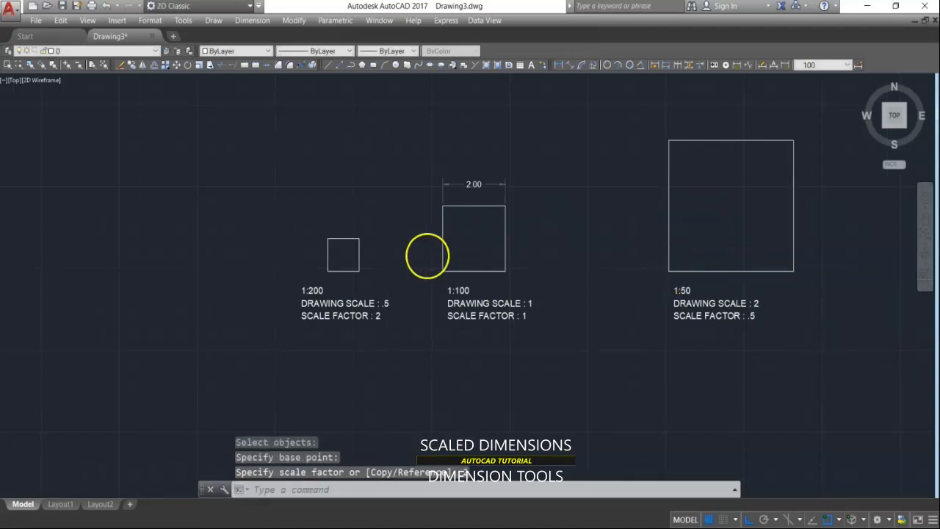
# Scale the 1:20 square by a factor of 5 from its lower-left corner
pyautogui.scroll(-4, 427, 256)
pyautogui.scroll(4, 695, 238)
pyautogui.press('Return')
pyautogui.click(693, 237)
pyautogui.click(612, 295)
pyautogui.press('Return')
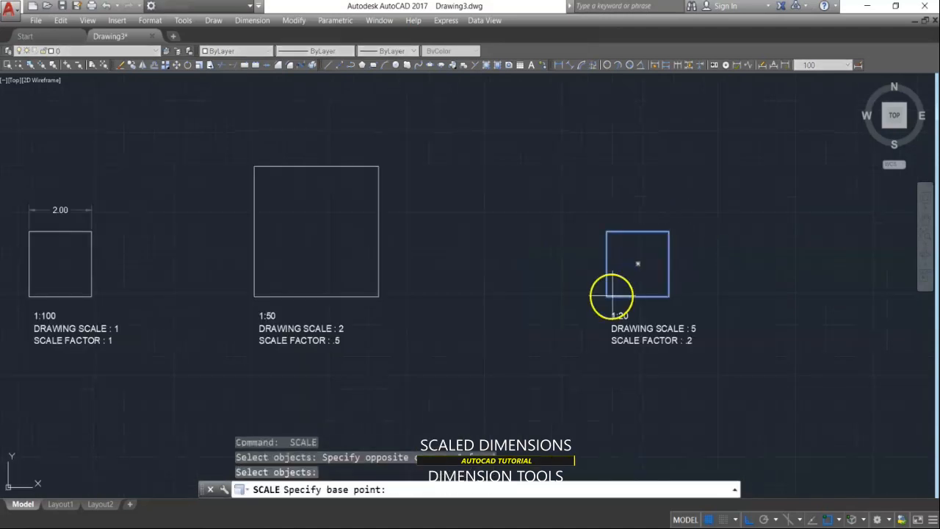
pyautogui.click(608, 296)
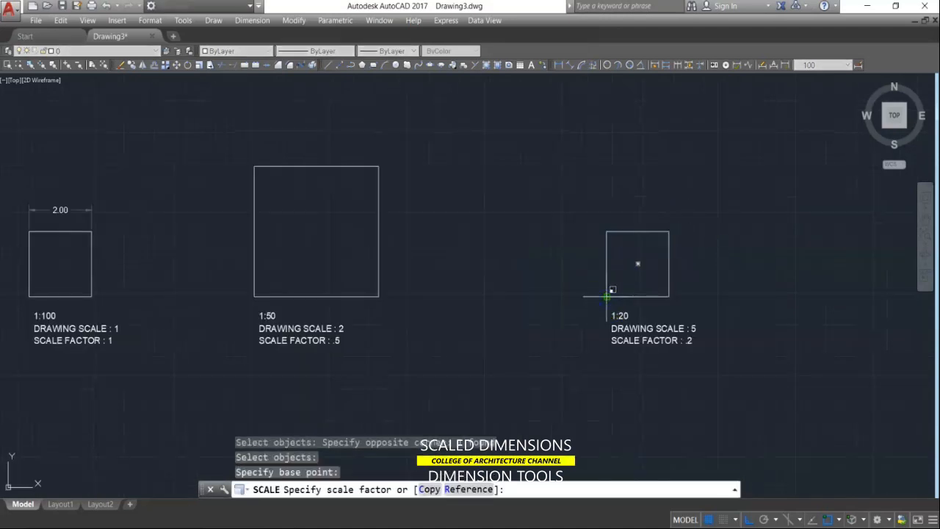
pyautogui.write('5')
pyautogui.press('Return')
pyautogui.scroll(-3, 361, 275)
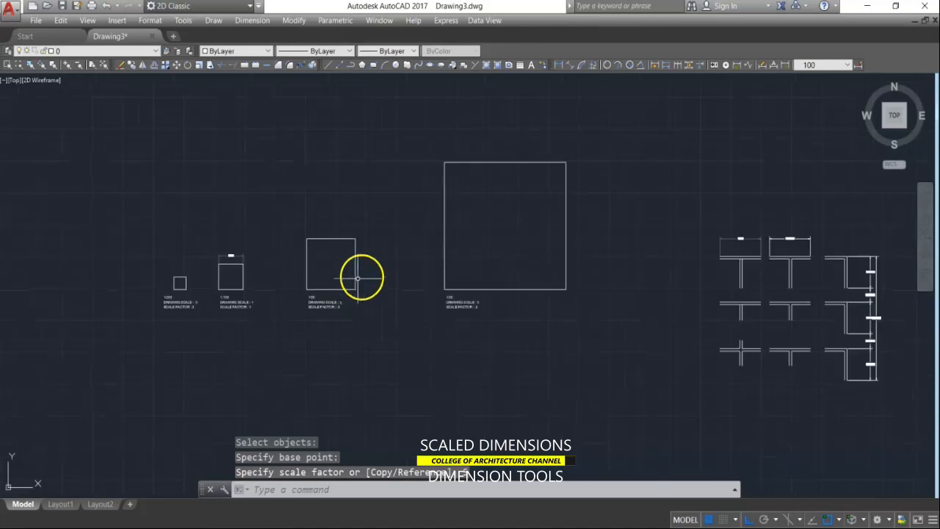
pyautogui.scroll(2, 227, 263)
pyautogui.press('Escape')
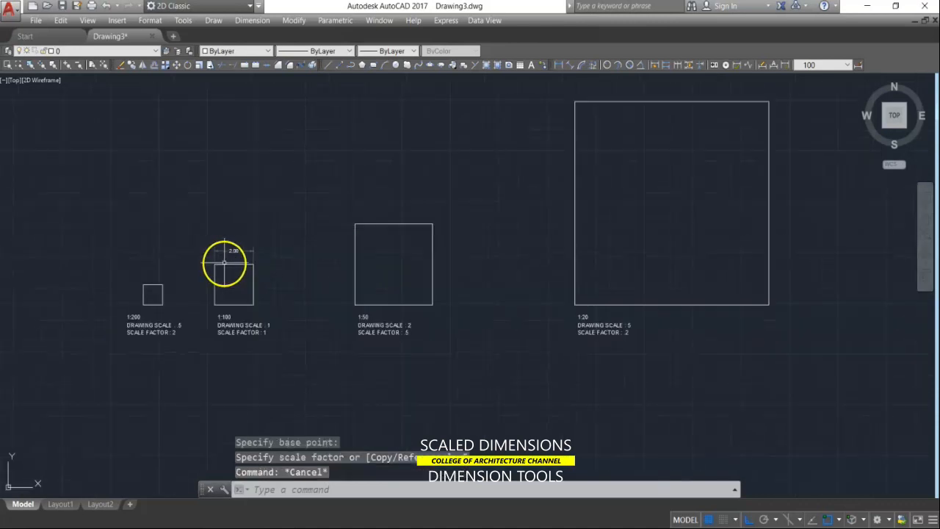
# Add a linear dimension in style 100 above the upper edge of the 1:200 square
pyautogui.click(555, 68)
pyautogui.scroll(2, 162, 273)
pyautogui.click(132, 291)
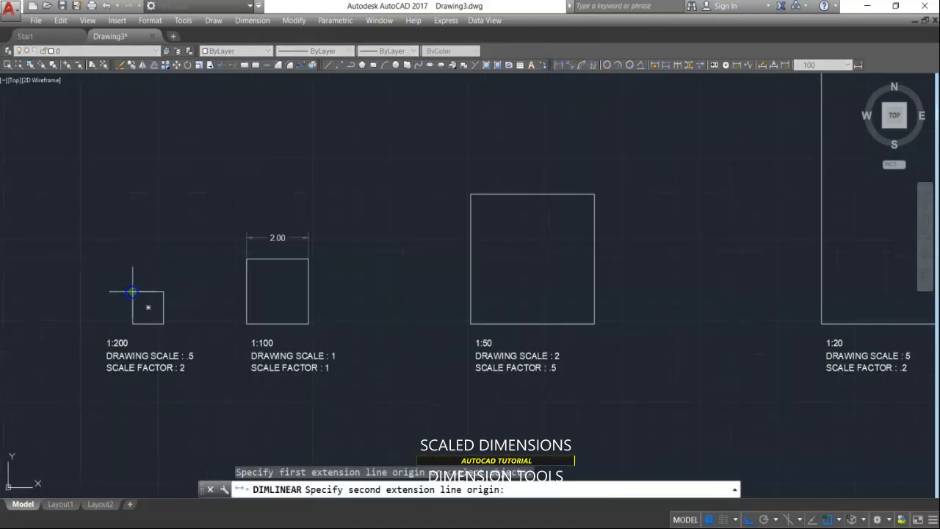
pyautogui.scroll(2, 149, 293)
pyautogui.click(164, 292)
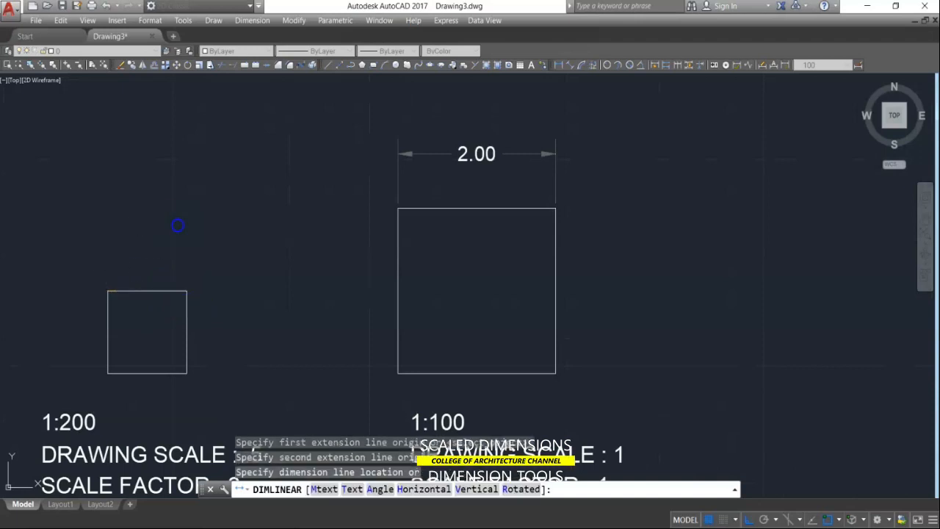
pyautogui.click(177, 225)
pyautogui.scroll(-3, 125, 229)
# Add a linear dimension in style 100 above the upper edge of the 1:50 square
pyautogui.press('Return')
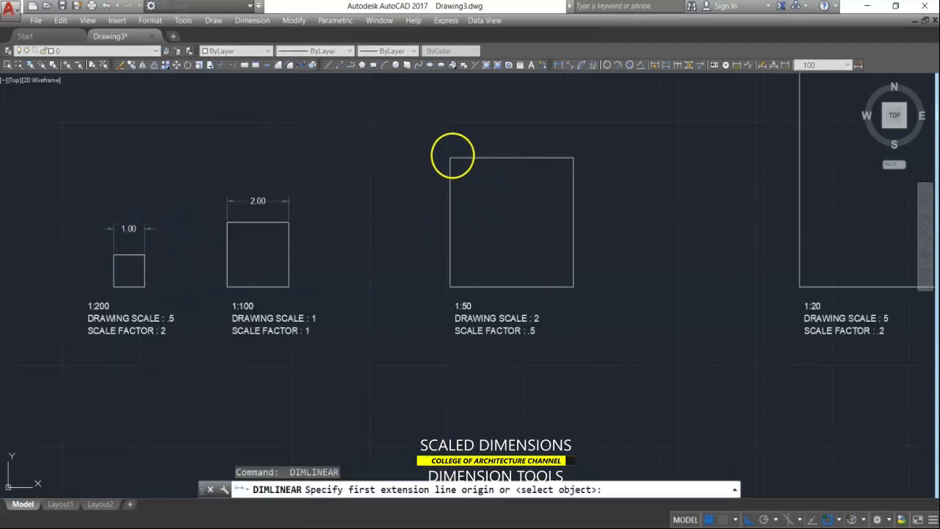
pyautogui.click(451, 158)
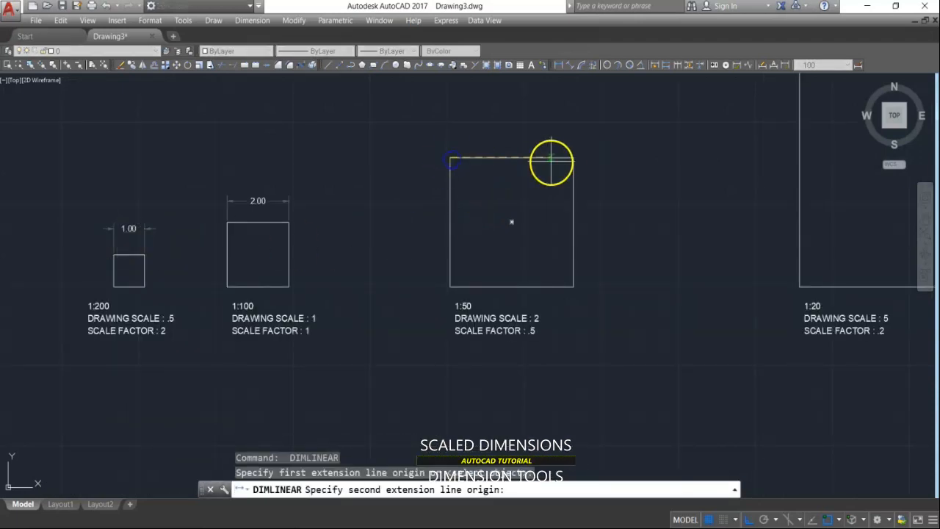
pyautogui.click(573, 158)
pyautogui.click(571, 137)
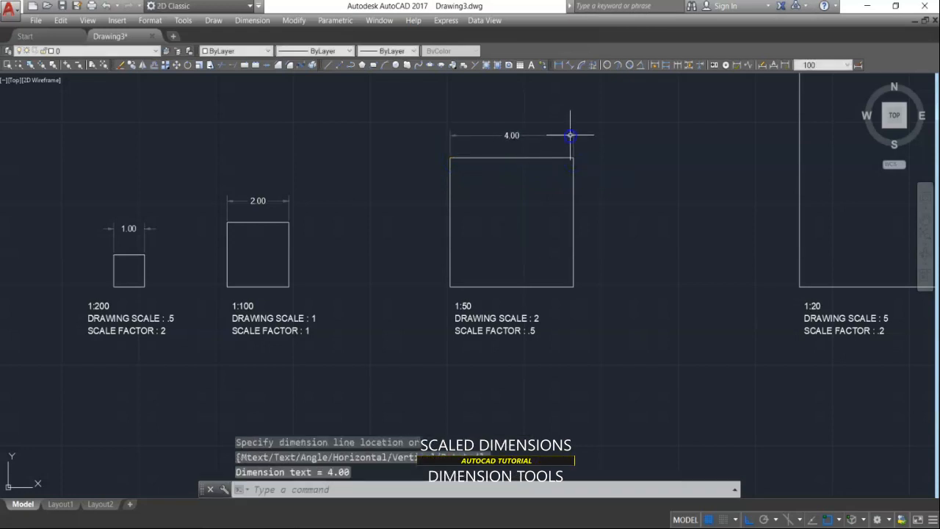
# Add a linear dimension in style 100 above the upper edge of the 1:20 square
pyautogui.scroll(-4, 561, 166)
pyautogui.scroll(5, 469, 137)
pyautogui.press('Return')
pyautogui.click(371, 109)
pyautogui.click(675, 110)
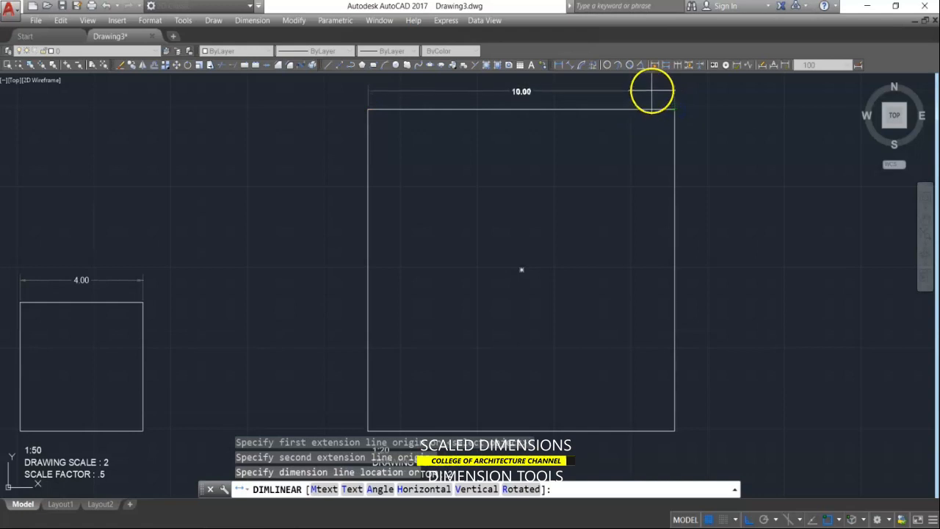
pyautogui.click(651, 92)
pyautogui.scroll(-3, 637, 156)
pyautogui.press('Escape')
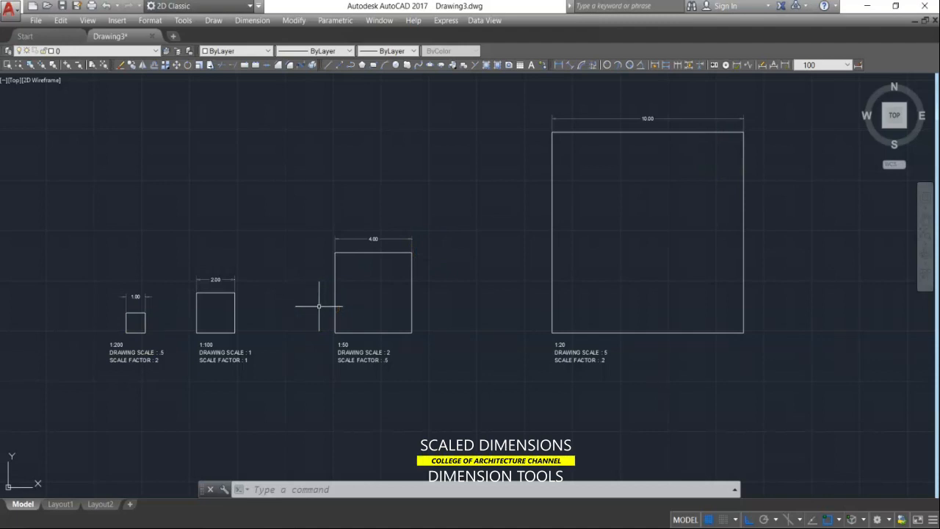
pyautogui.press('Escape')
pyautogui.press('Escape')
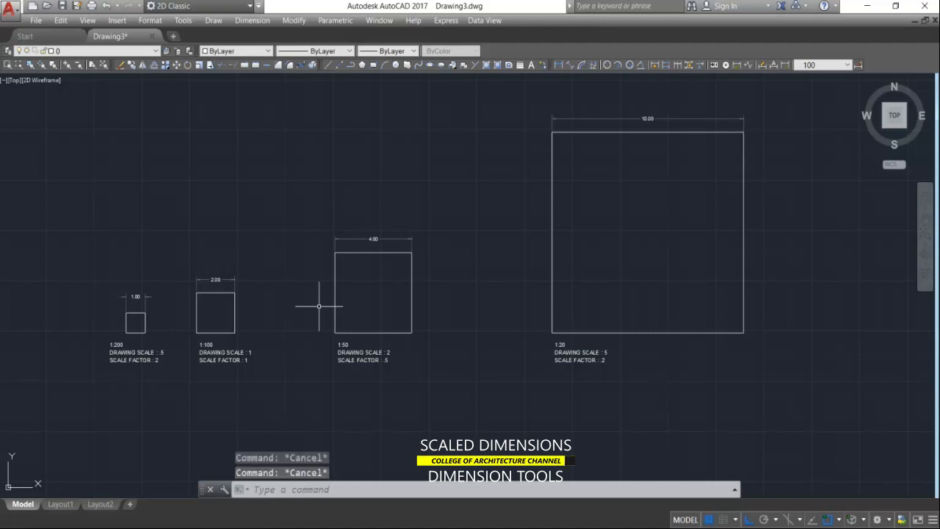
pyautogui.press('Escape')
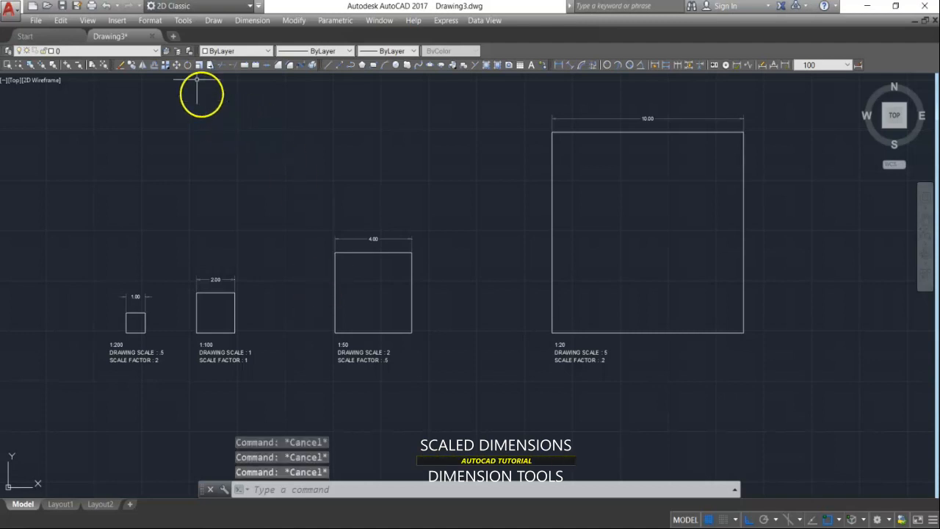
# Create a new dimension style named 200 based on style 100, for all dimensions, and continue to its settings
pyautogui.click(156, 20)
pyautogui.click(184, 144)
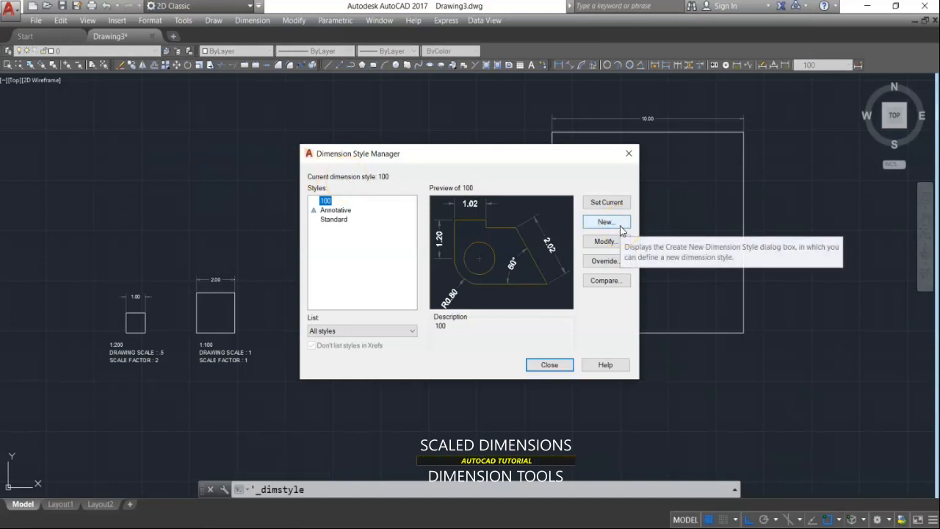
pyautogui.click(620, 224)
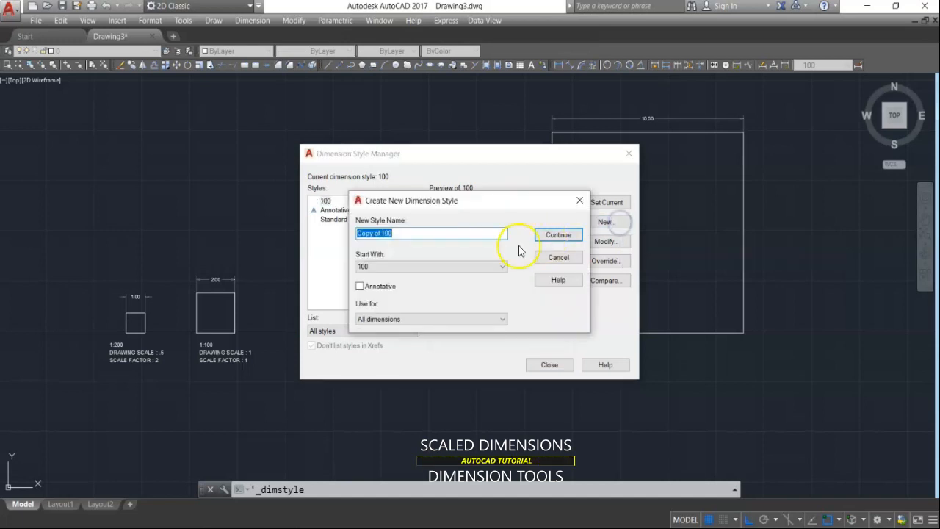
pyautogui.moveTo(412, 233); pyautogui.dragTo(353, 233)
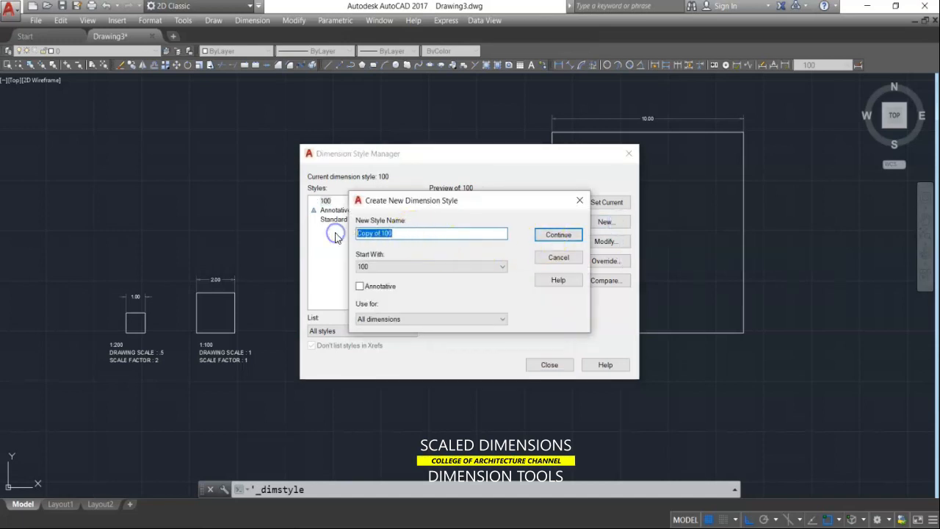
pyautogui.write('2')
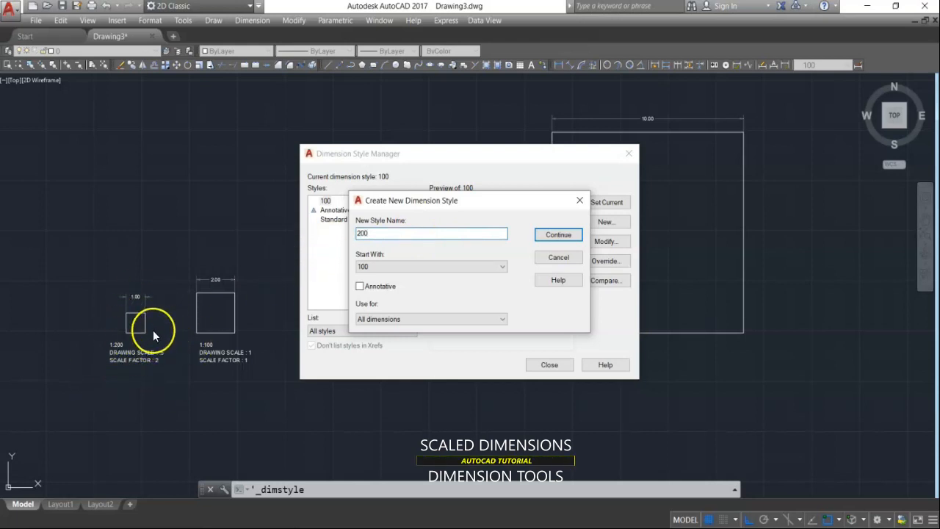
pyautogui.click(559, 236)
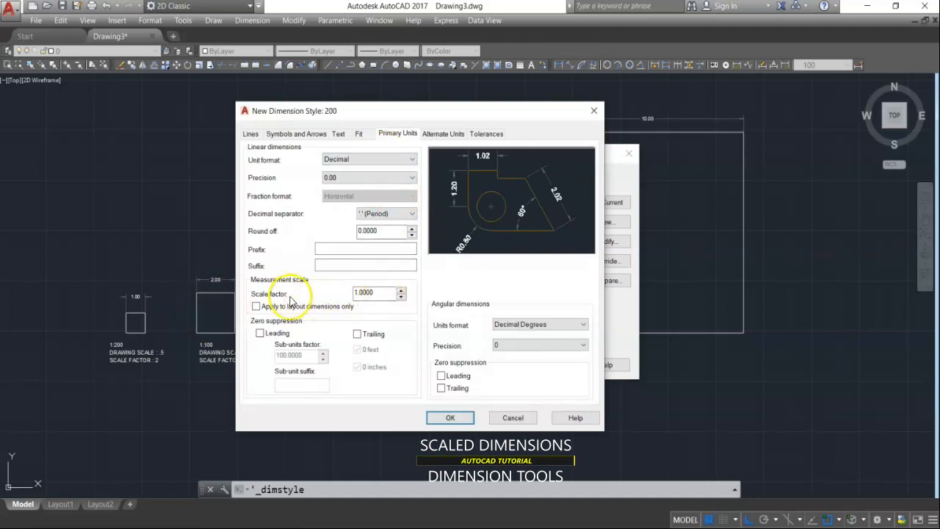
# Set the measurement scale factor of dimension style 200 to 2 and make the style current
pyautogui.click(371, 292)
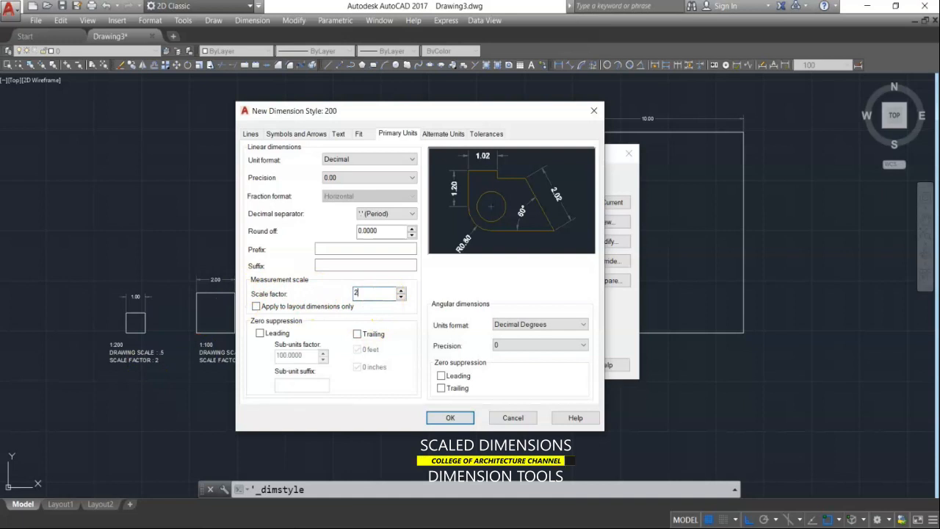
pyautogui.click(456, 418)
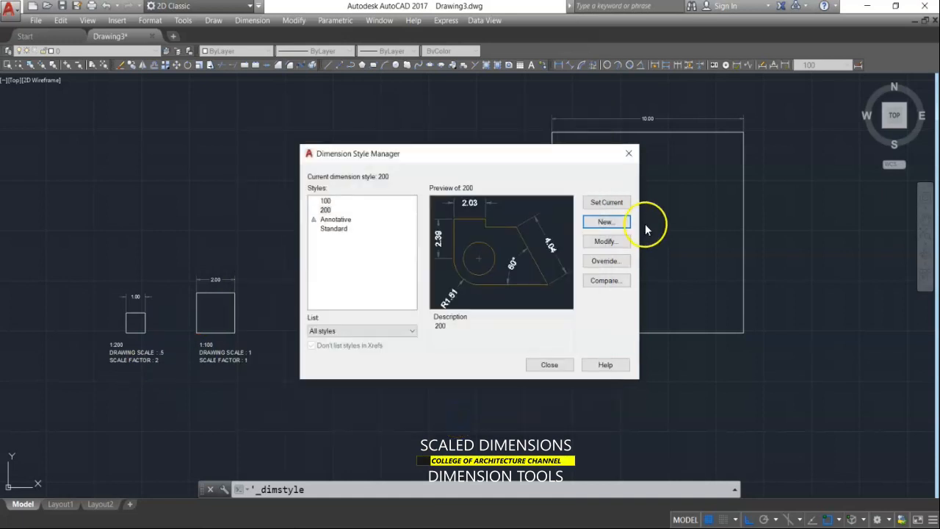
pyautogui.click(614, 205)
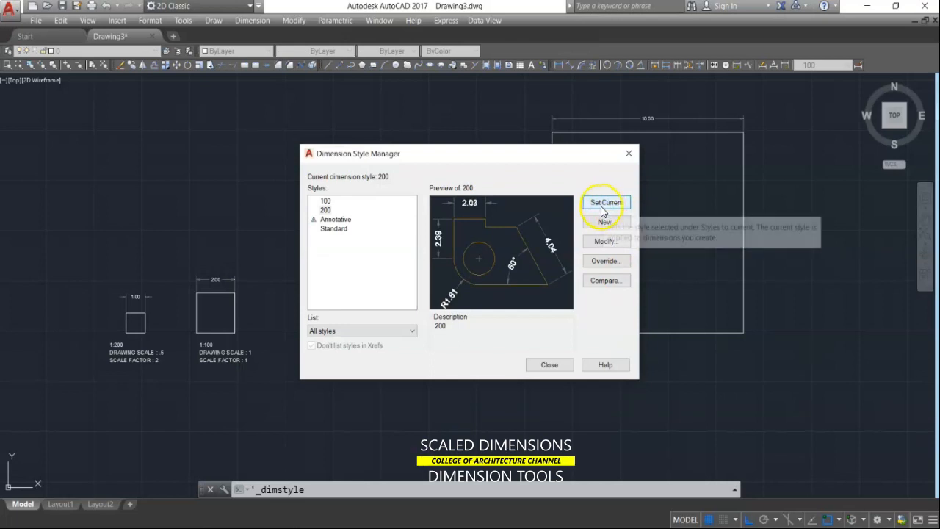
pyautogui.click(601, 204)
pyautogui.click(550, 366)
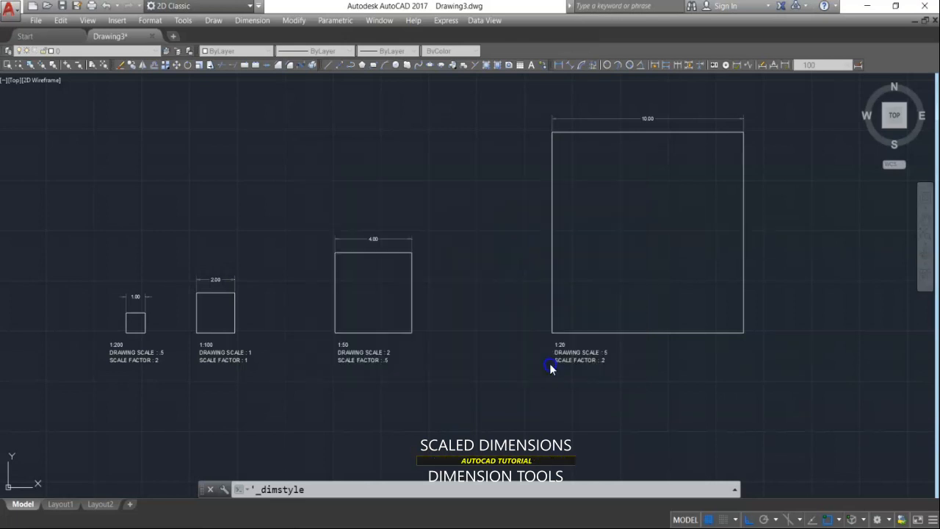
# Add a linear dimension in style 200 above the existing dimension of the 1:200 square
pyautogui.click(566, 67)
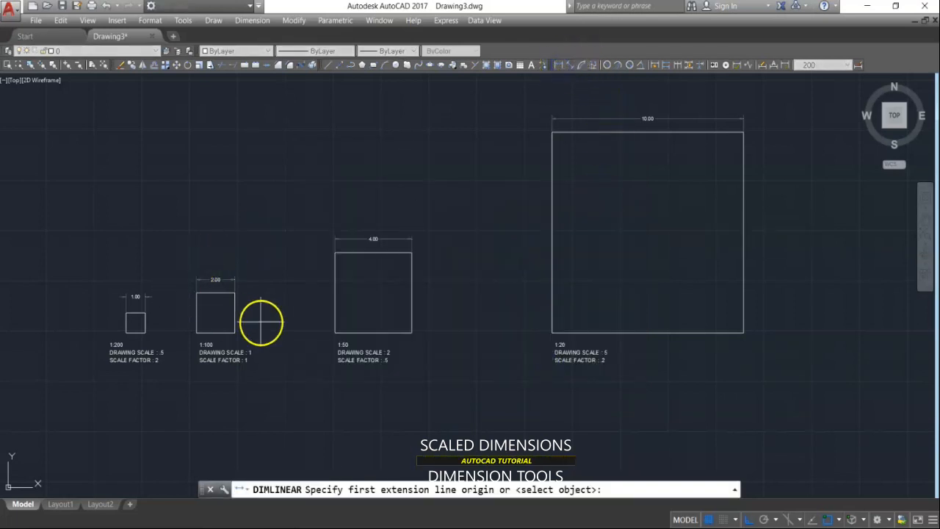
pyautogui.scroll(5, 126, 326)
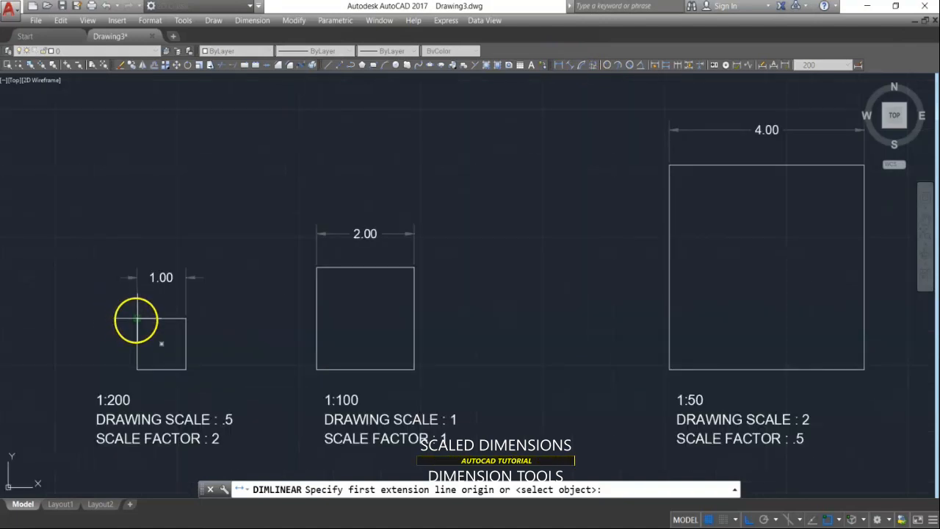
pyautogui.click(137, 318)
pyautogui.click(186, 318)
pyautogui.scroll(2, 190, 242)
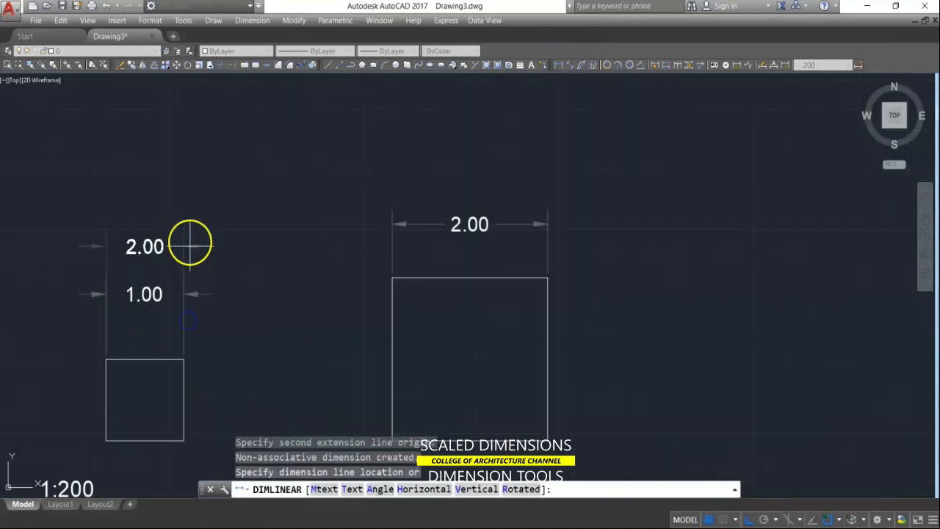
pyautogui.click(190, 235)
pyautogui.scroll(-4, 84, 242)
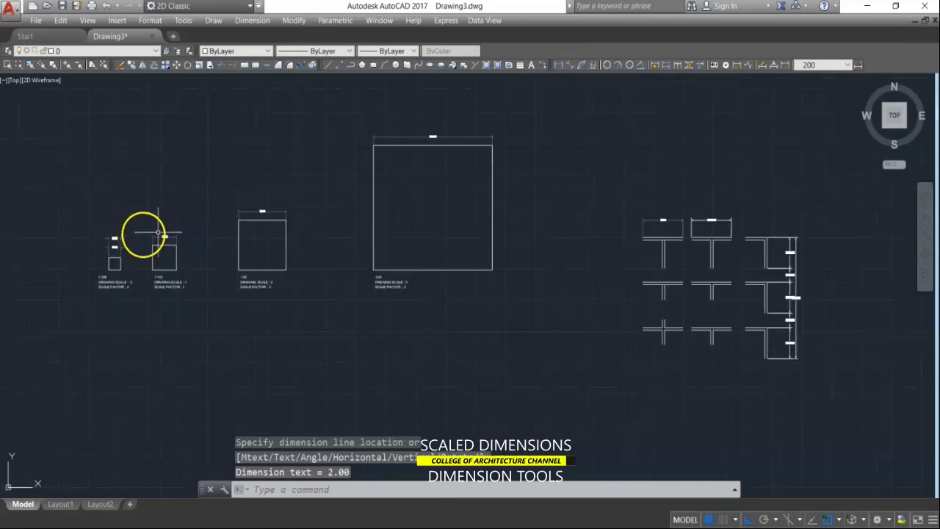
pyautogui.scroll(3, 203, 227)
pyautogui.scroll(-1, 287, 213)
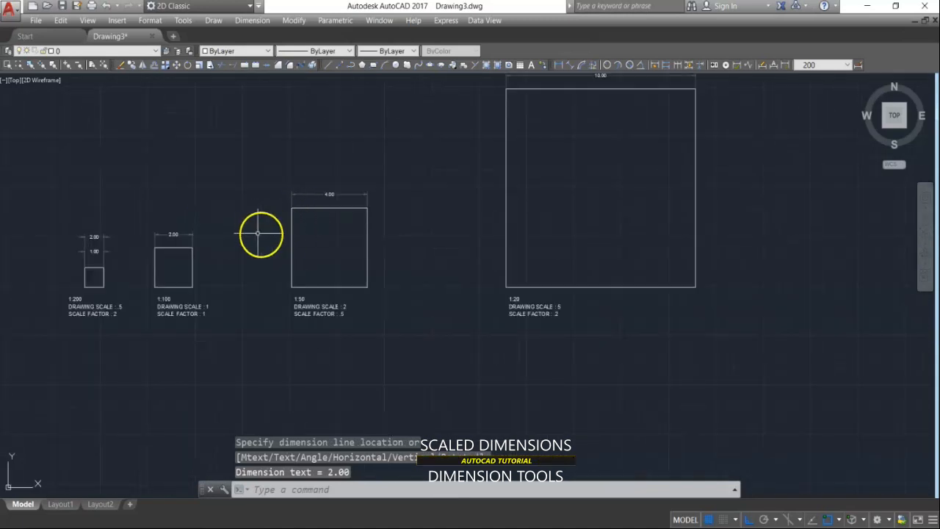
pyautogui.press('Escape')
# Create a new dimension style named 50 based on style 200, for all dimensions, and continue to its settings
pyautogui.click(156, 20)
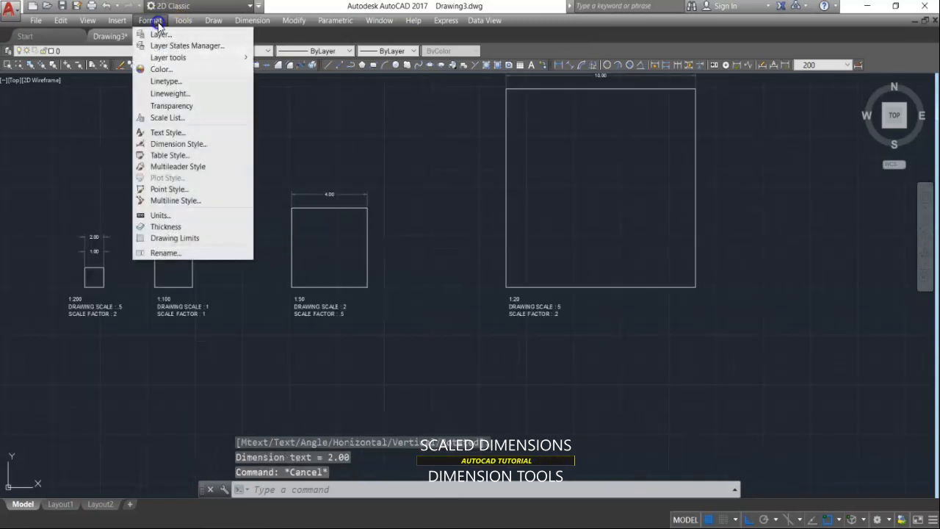
pyautogui.click(176, 144)
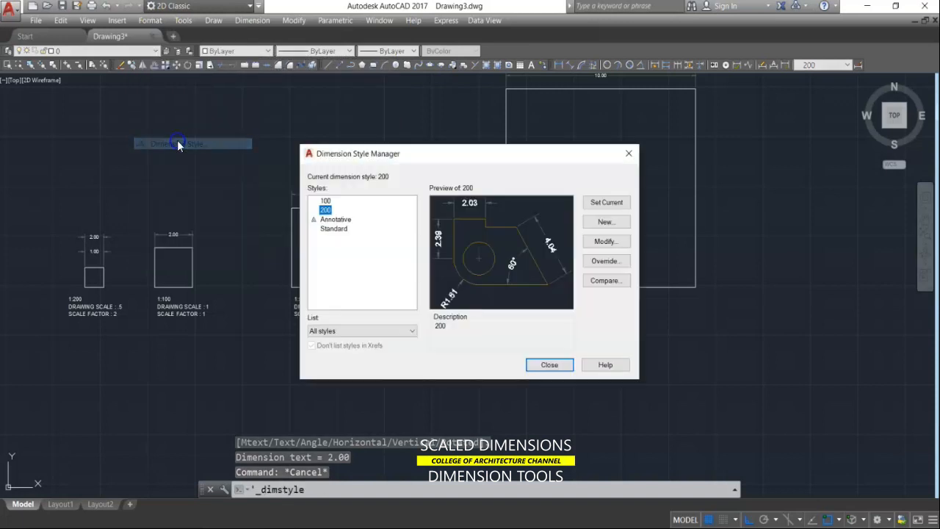
pyautogui.click(606, 221)
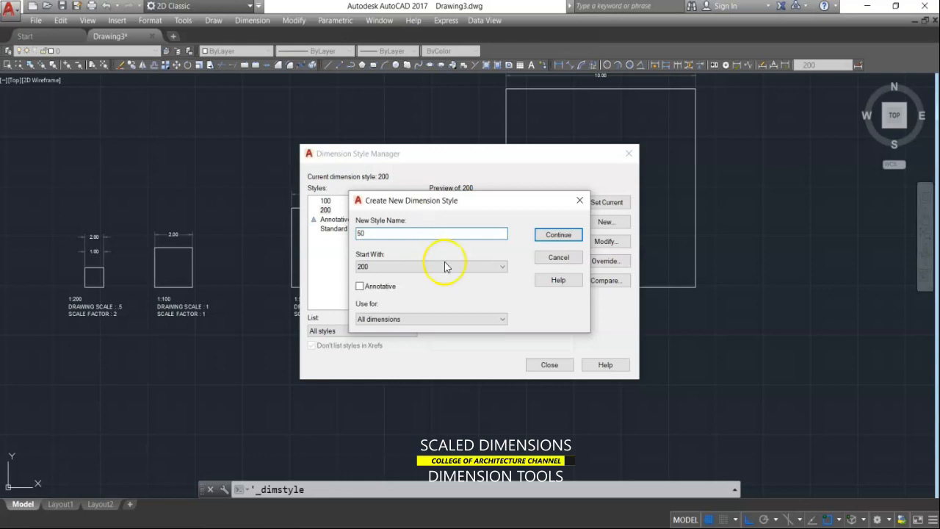
pyautogui.click(574, 235)
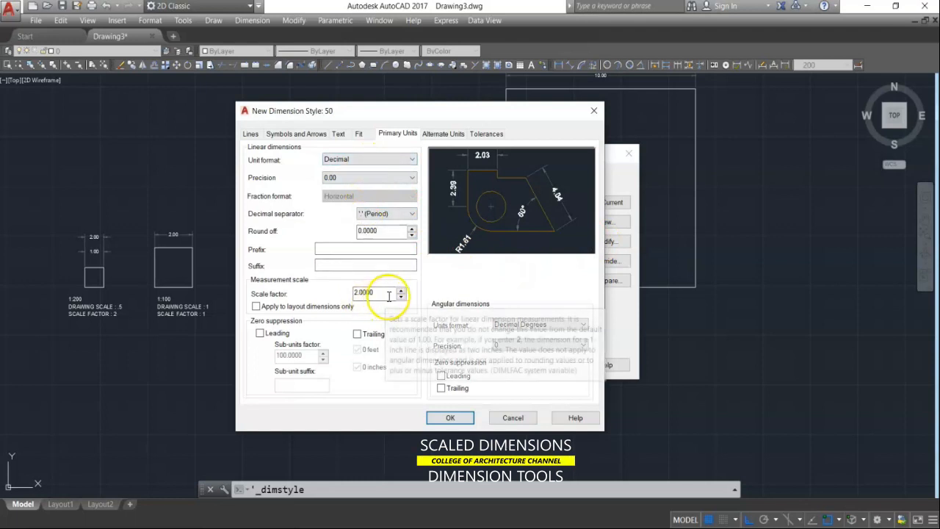
# Set the measurement scale factor of dimension style 50 to .5 and make the style current
pyautogui.moveTo(389, 296); pyautogui.dragTo(288, 299)
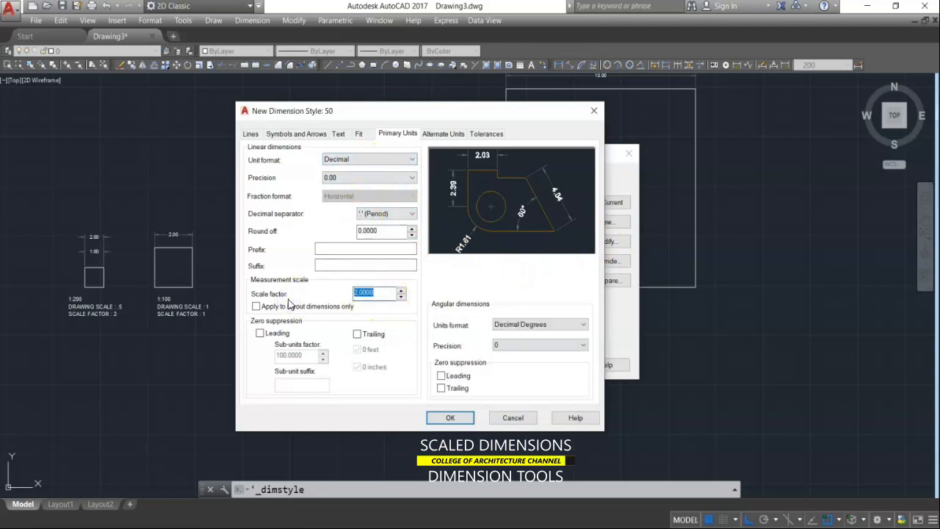
pyautogui.write('5')
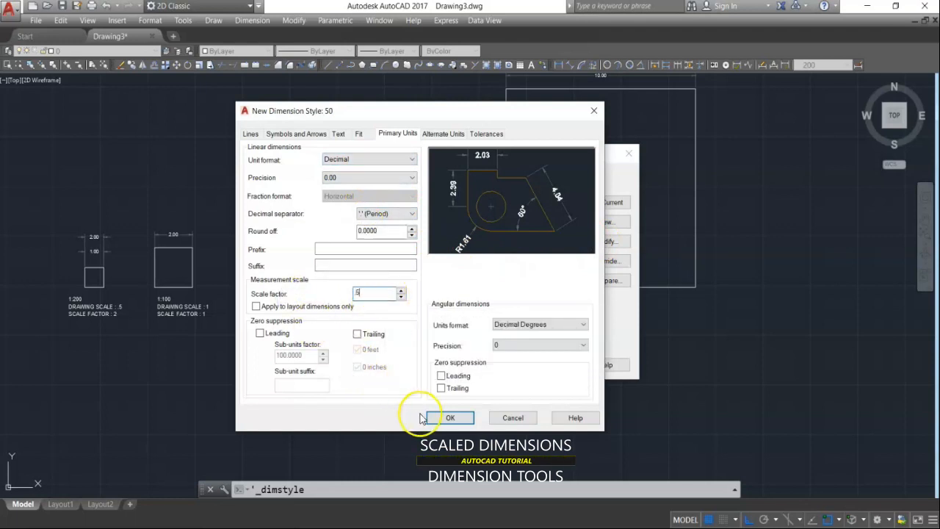
pyautogui.click(449, 419)
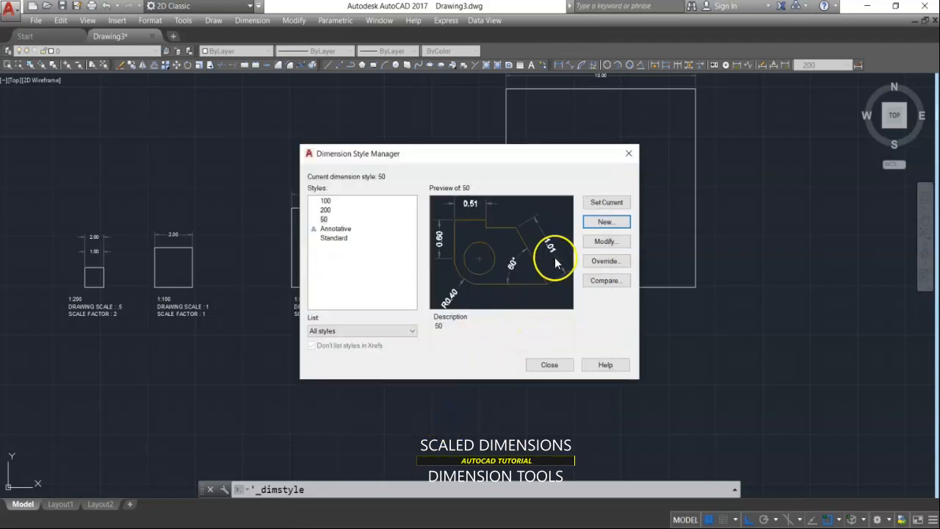
pyautogui.click(608, 209)
pyautogui.click(335, 237)
pyautogui.click(324, 219)
pyautogui.click(588, 202)
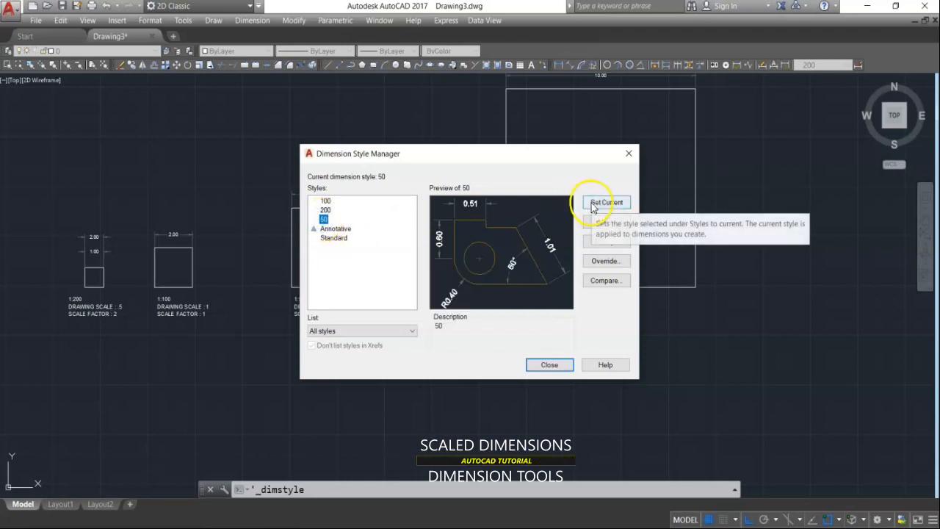
pyautogui.click(556, 364)
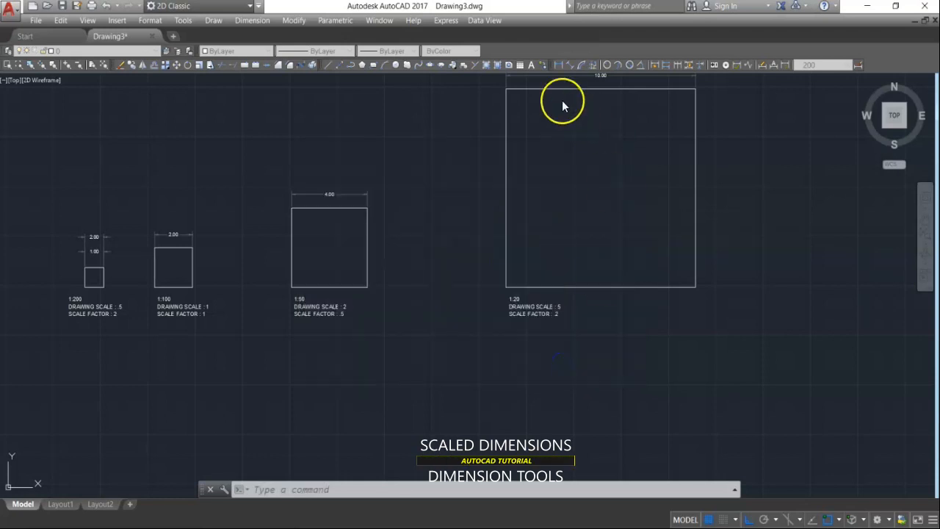
# Add a linear dimension in style 50 above the existing dimension of the 1:50 square
pyautogui.click(560, 65)
pyautogui.scroll(4, 302, 208)
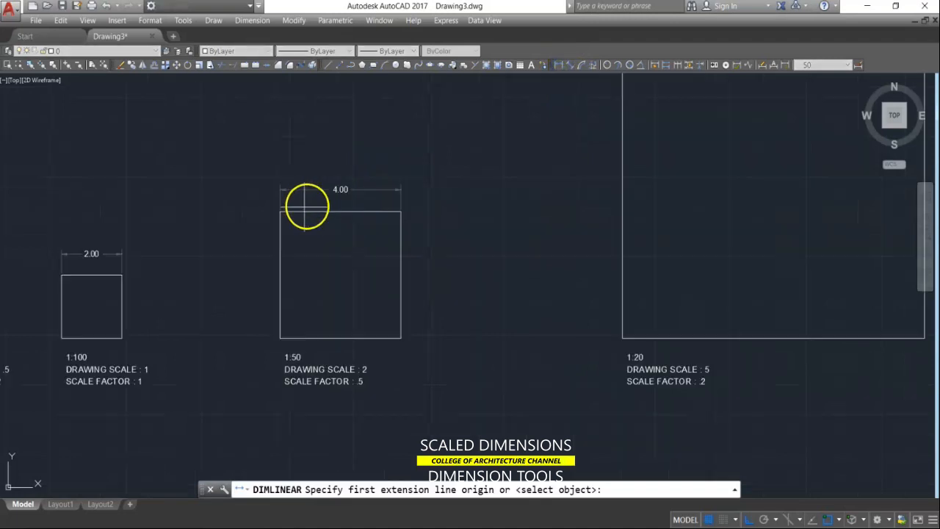
pyautogui.click(274, 208)
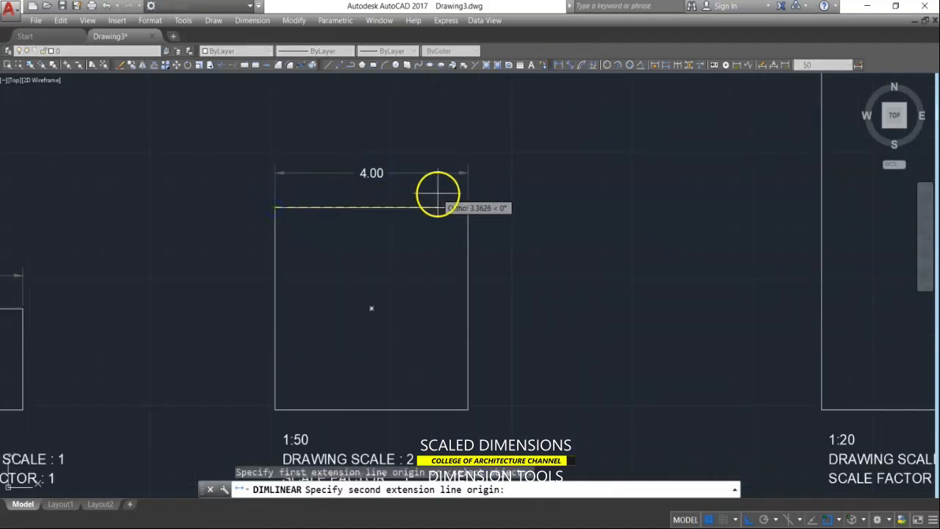
pyautogui.click(468, 207)
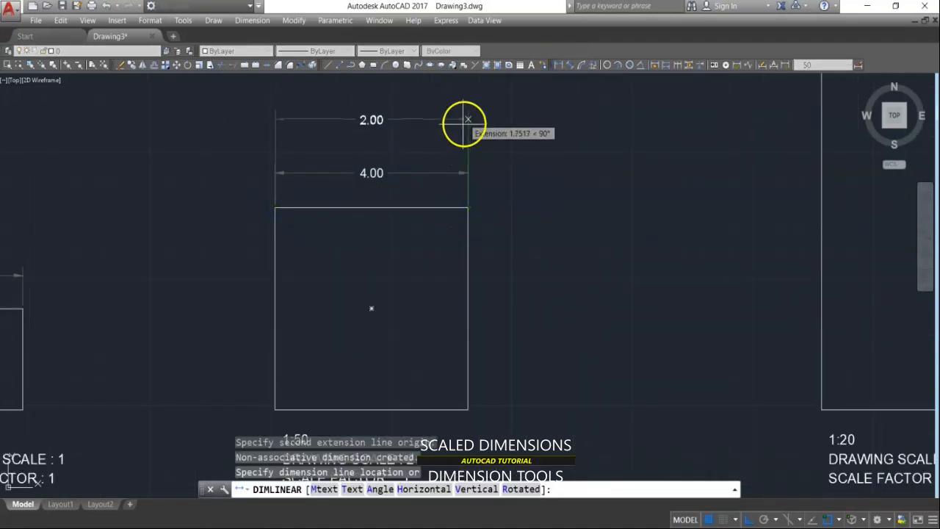
pyautogui.click(463, 136)
pyautogui.scroll(-2, 326, 180)
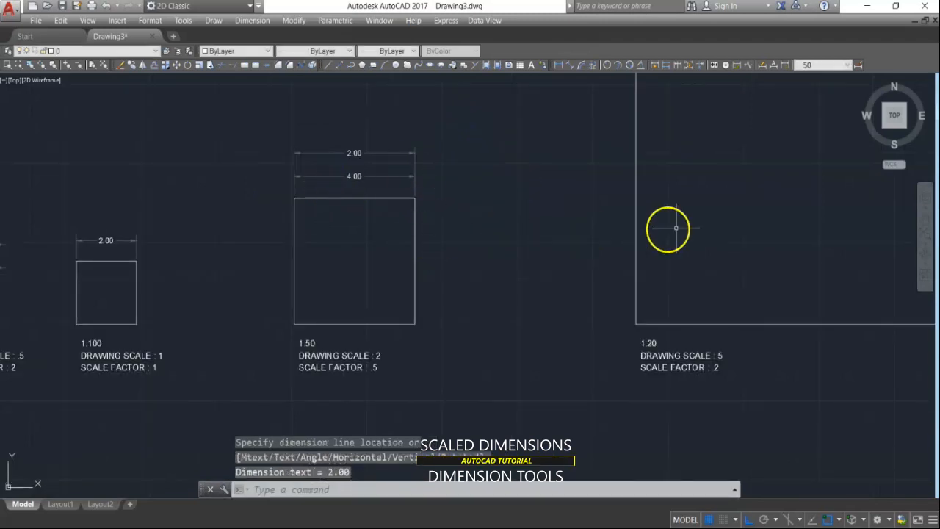
pyautogui.scroll(-2, 164, 337)
# Create a new dimension style named 20 based on style 50, for all dimensions, and continue to its settings
pyautogui.click(152, 21)
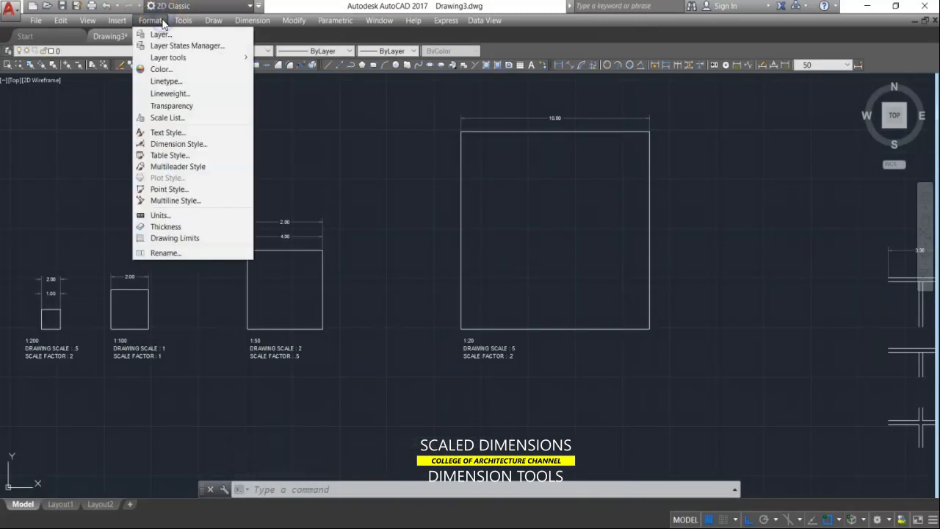
pyautogui.click(172, 144)
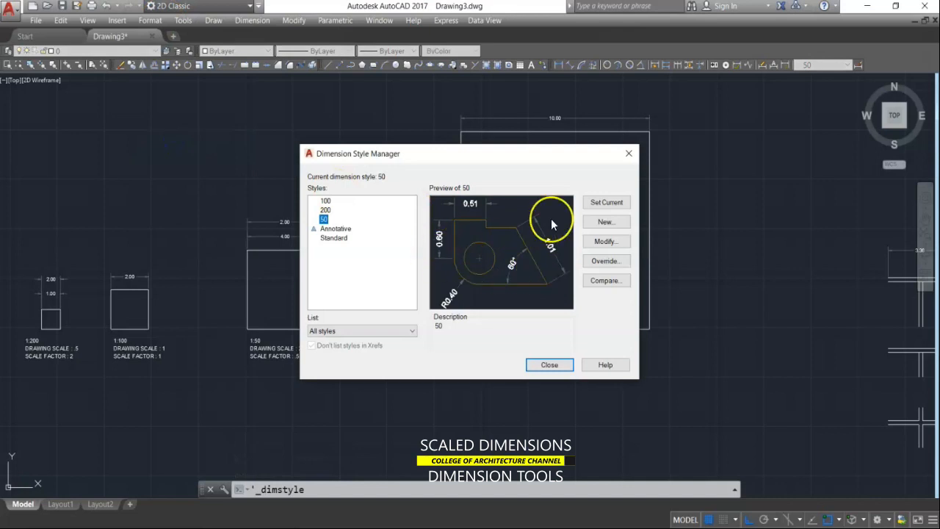
pyautogui.click(605, 223)
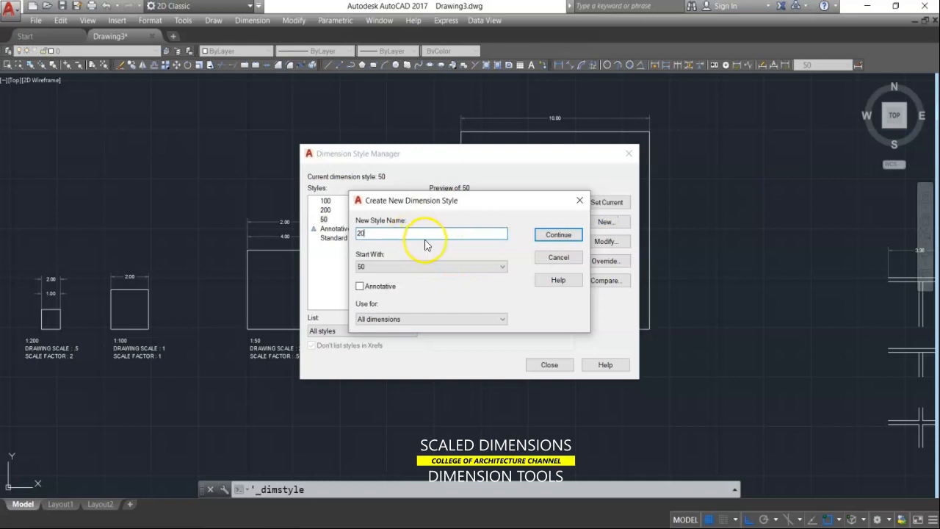
pyautogui.click(556, 235)
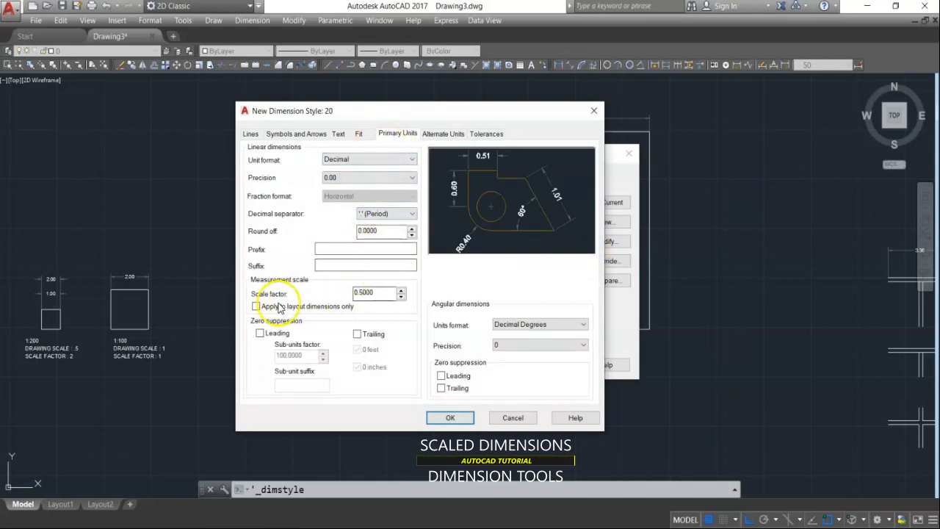
# Set the measurement scale factor of dimension style 20 to .2 and make the style current
pyautogui.click(381, 294)
pyautogui.moveTo(382, 295); pyautogui.dragTo(326, 295)
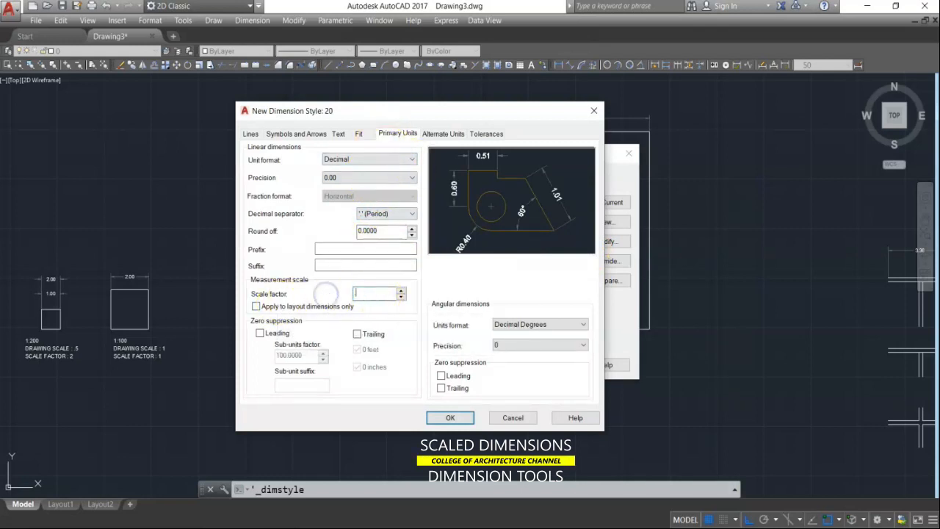
pyautogui.click(459, 420)
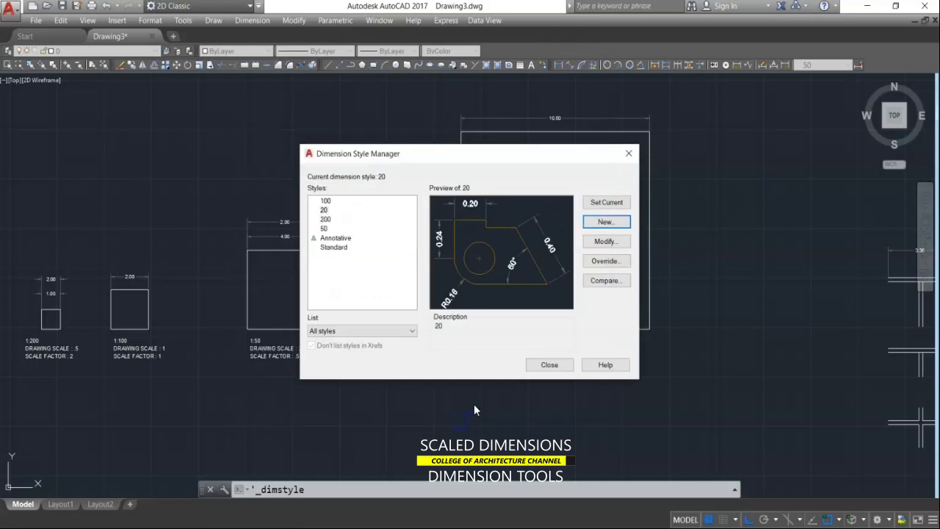
pyautogui.click(324, 210)
pyautogui.click(562, 365)
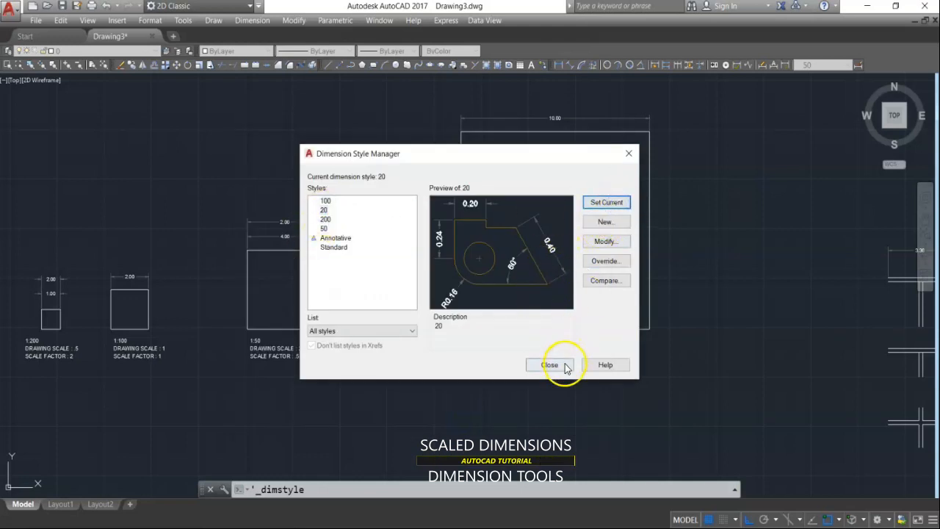
# Add a linear dimension in style 20 above the existing dimension of the 1:20 square
pyautogui.click(558, 65)
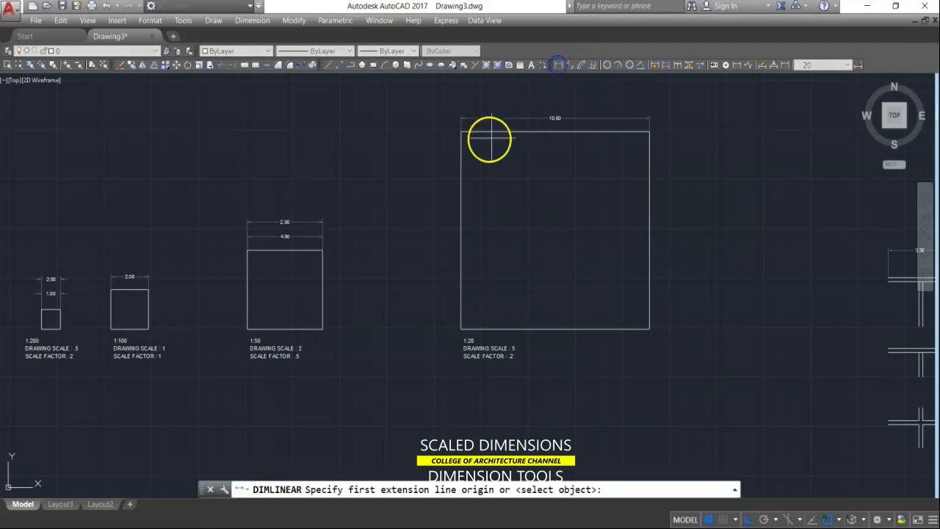
pyautogui.click(461, 132)
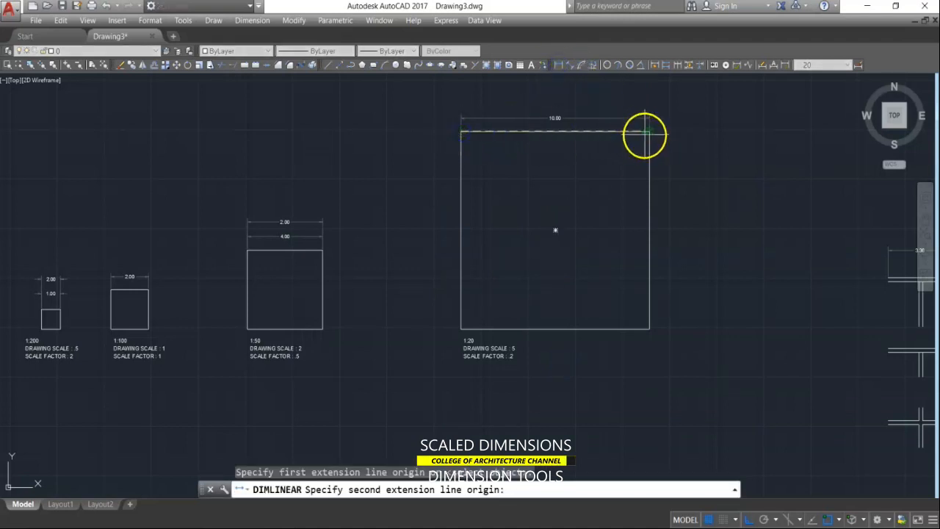
pyautogui.click(649, 131)
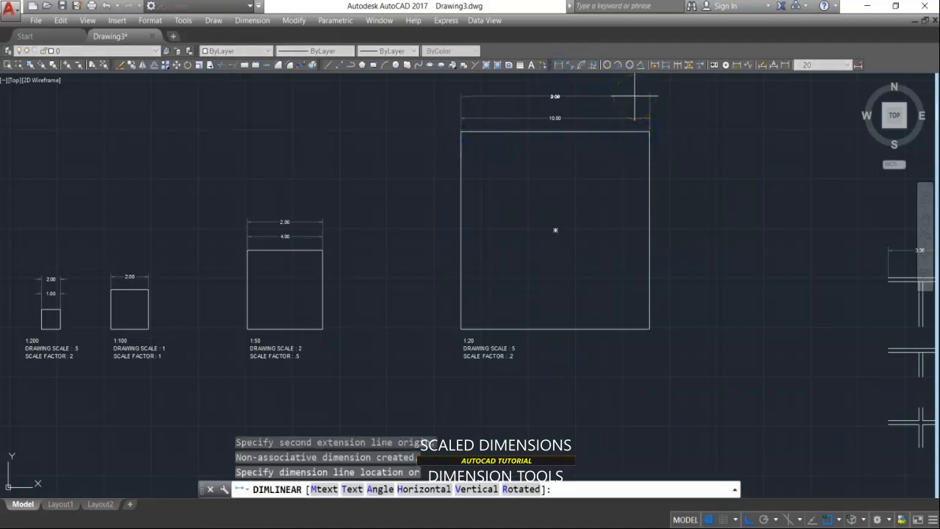
pyautogui.click(634, 96)
pyautogui.scroll(4, 630, 95)
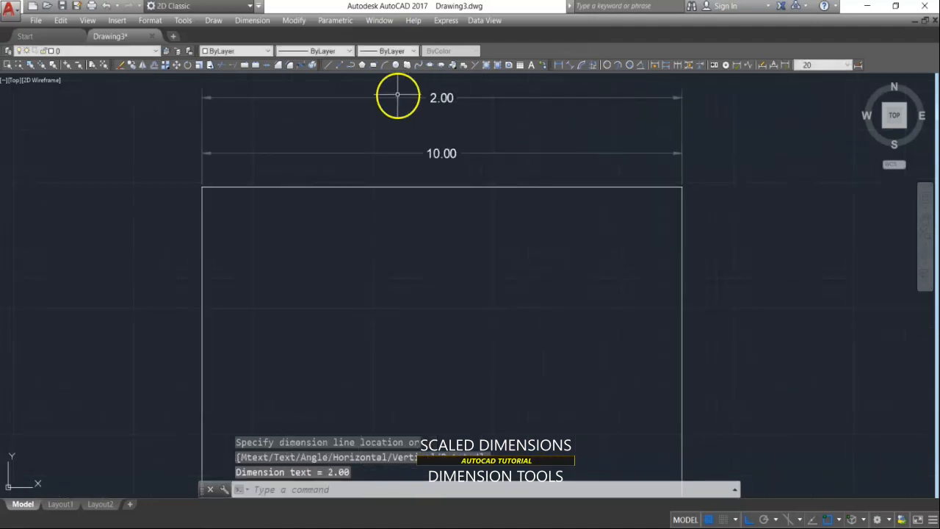
pyautogui.scroll(-3, 528, 98)
pyautogui.scroll(-3, 514, 206)
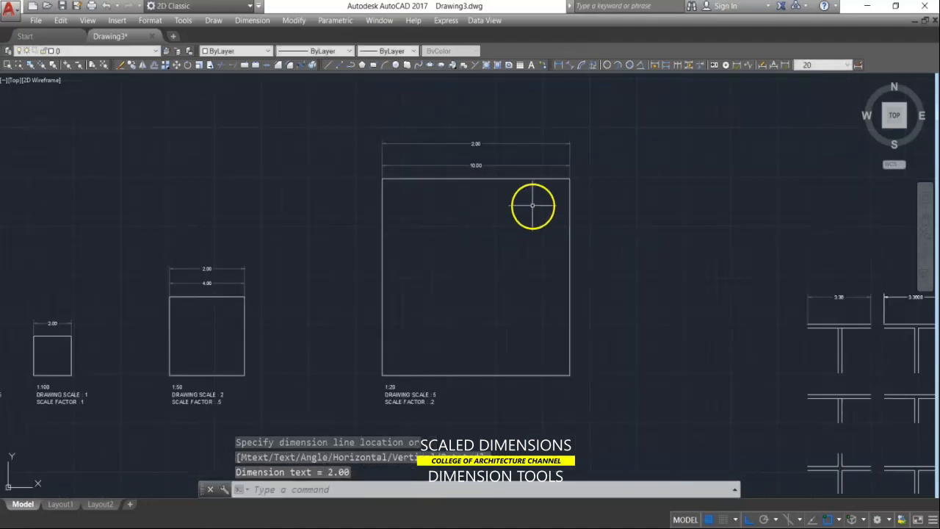
pyautogui.moveTo(340, 306)
pyautogui.mouseDown(button='middle')
pyautogui.moveTo(541, 245)
pyautogui.moveTo(548, 269)
pyautogui.mouseUp(button='middle')
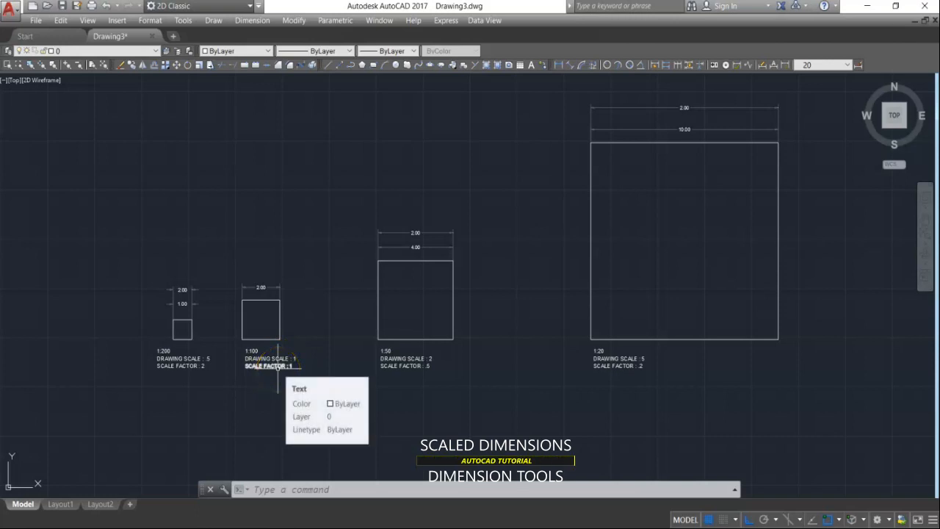
# Copy the 1:100 square straight down to below its scale labels
pyautogui.write('CO')
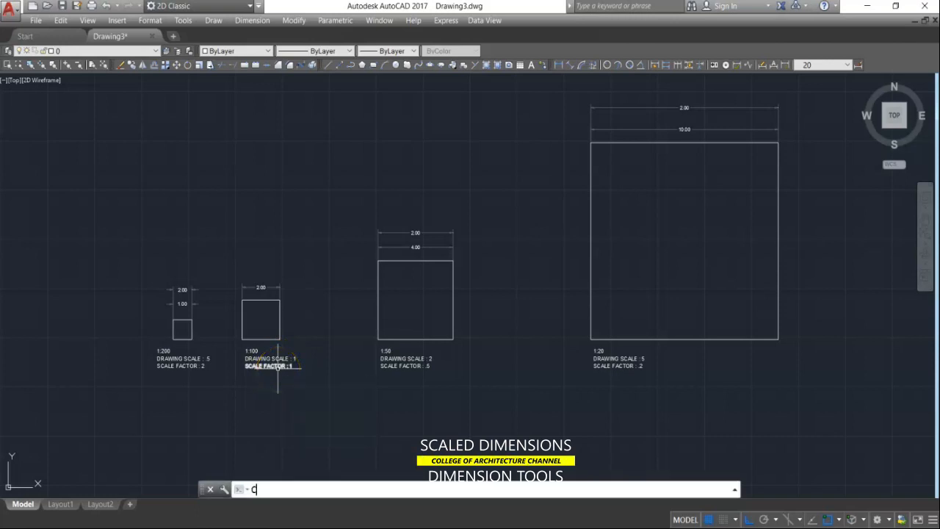
pyautogui.press('Return')
pyautogui.click(291, 318)
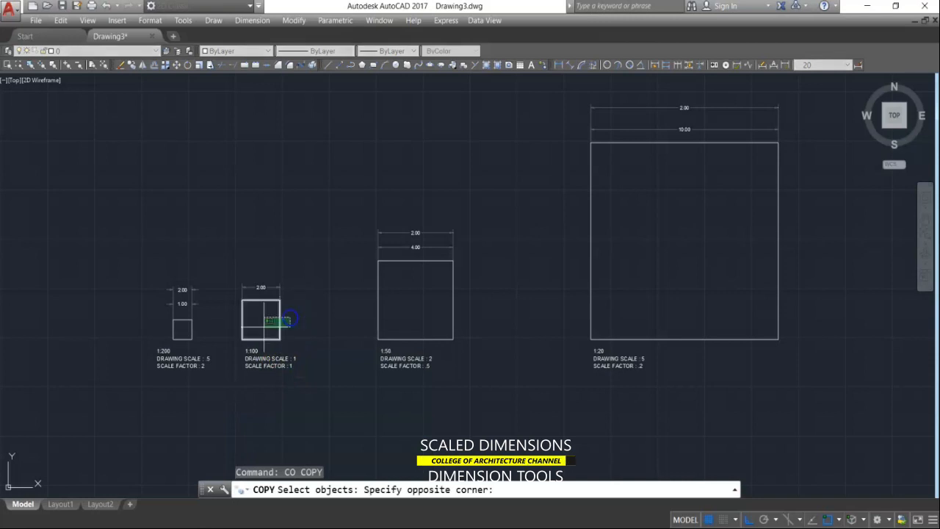
pyautogui.click(274, 320)
pyautogui.press('Return')
pyautogui.click(313, 293)
pyautogui.click(314, 388)
pyautogui.press('Return')
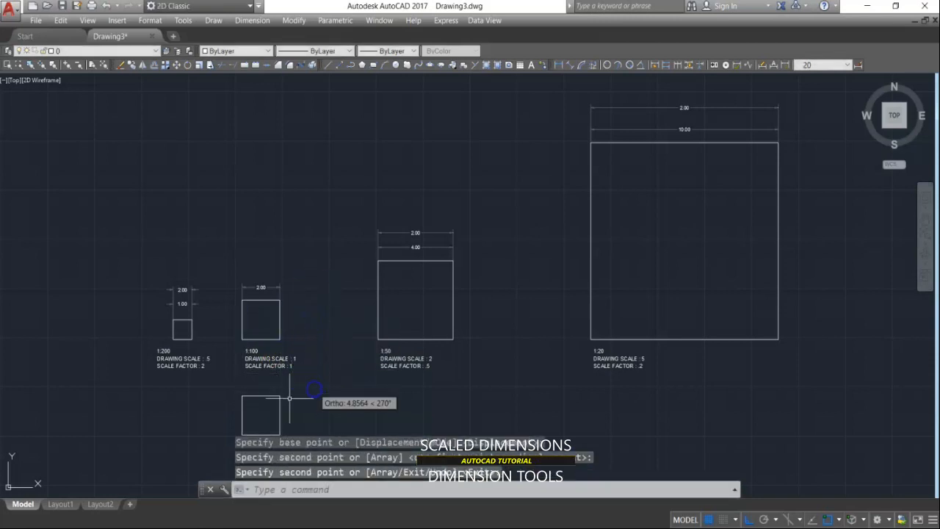
# Copy the new square below the 1:100 labels horizontally to below the 1:50, 1:20 and 1:200 labels
pyautogui.click(283, 387)
pyautogui.click(248, 415)
pyautogui.press('Return')
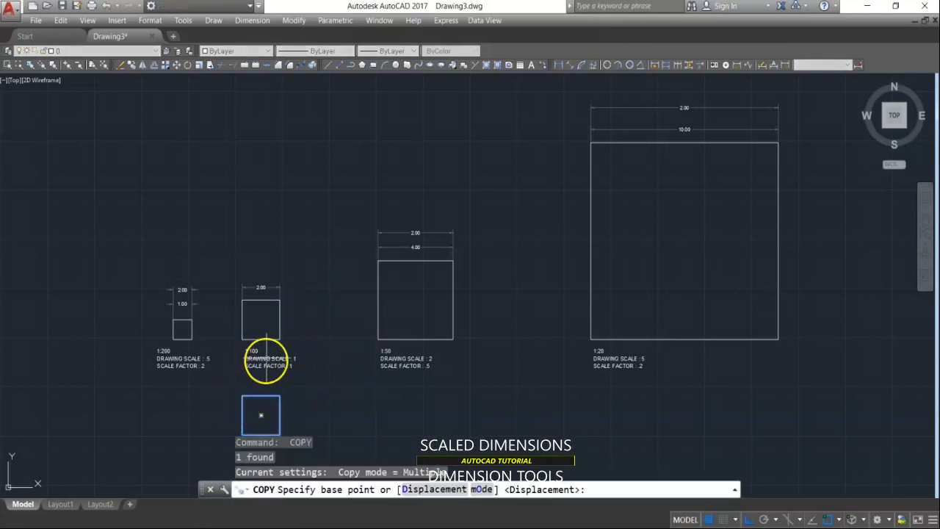
pyautogui.click(263, 383)
pyautogui.click(399, 383)
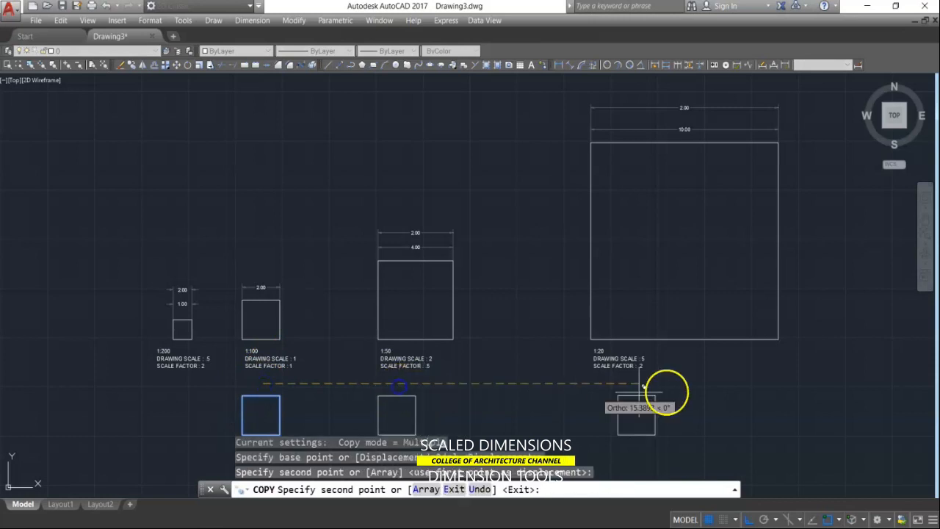
pyautogui.click(619, 383)
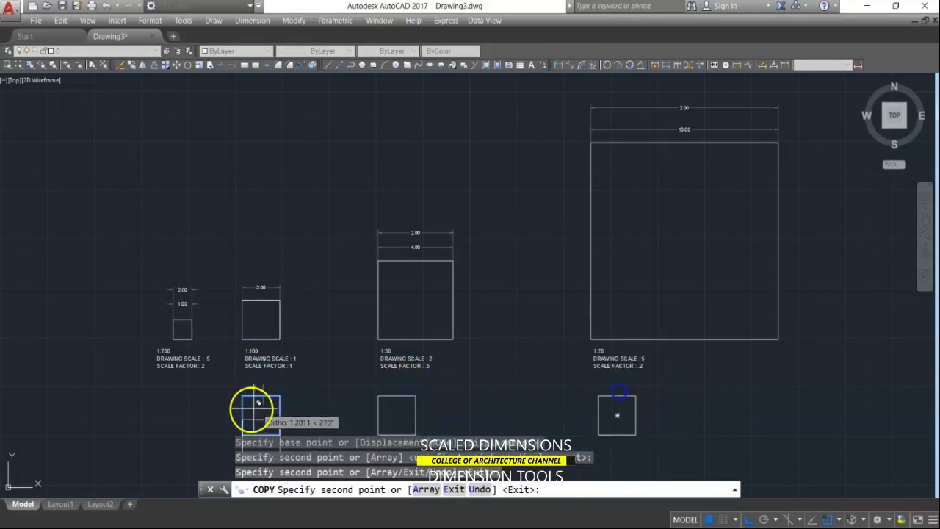
pyautogui.click(172, 413)
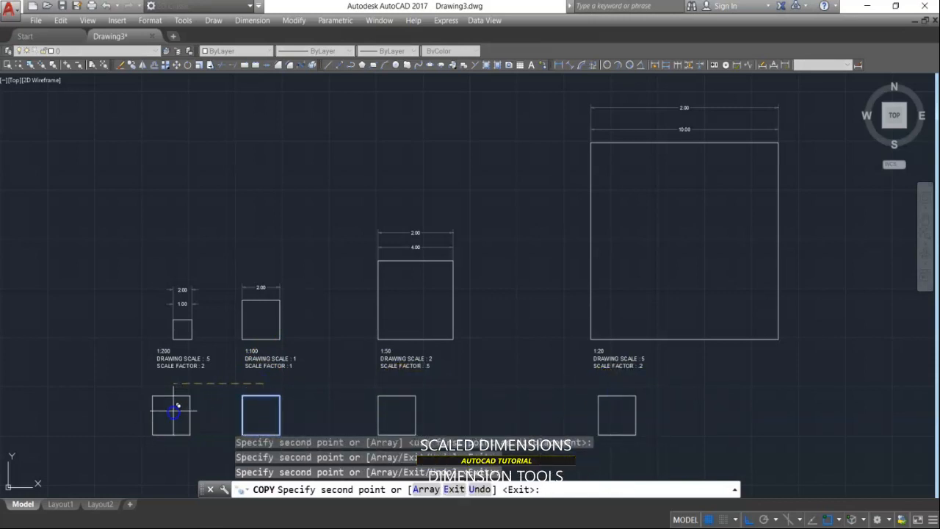
pyautogui.press('Return')
pyautogui.press('Escape')
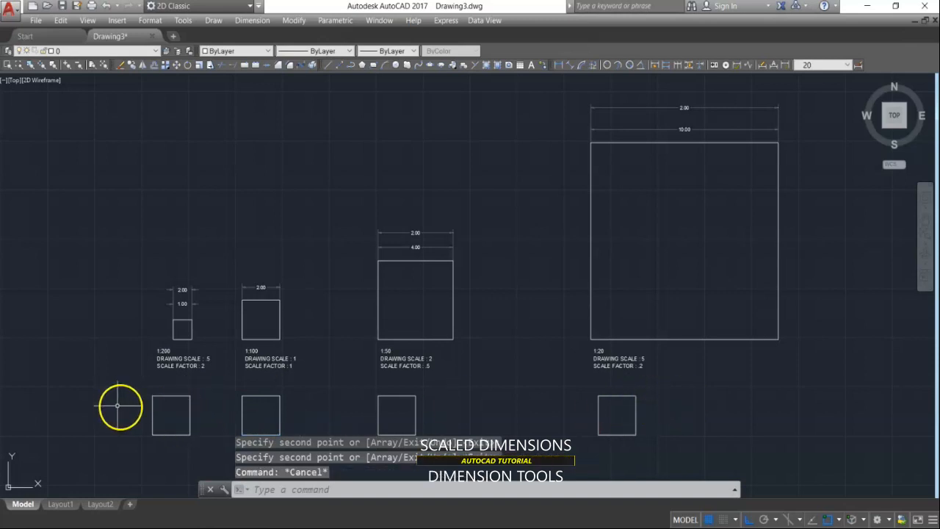
pyautogui.press('Escape')
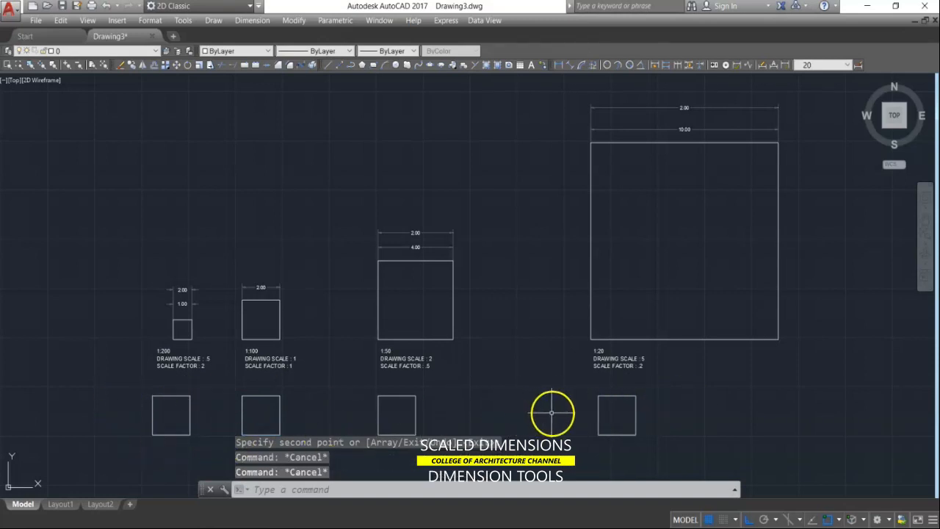
pyautogui.press('Escape')
# Scale the copied square below the 1:200 labels by .5 from its top-right corner
pyautogui.write('SC')
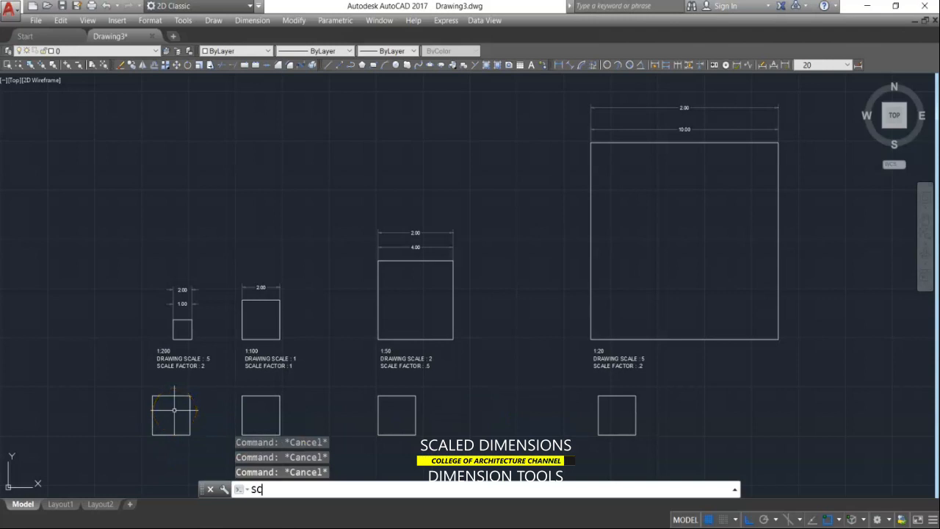
pyautogui.press('Return')
pyautogui.scroll(3, 183, 410)
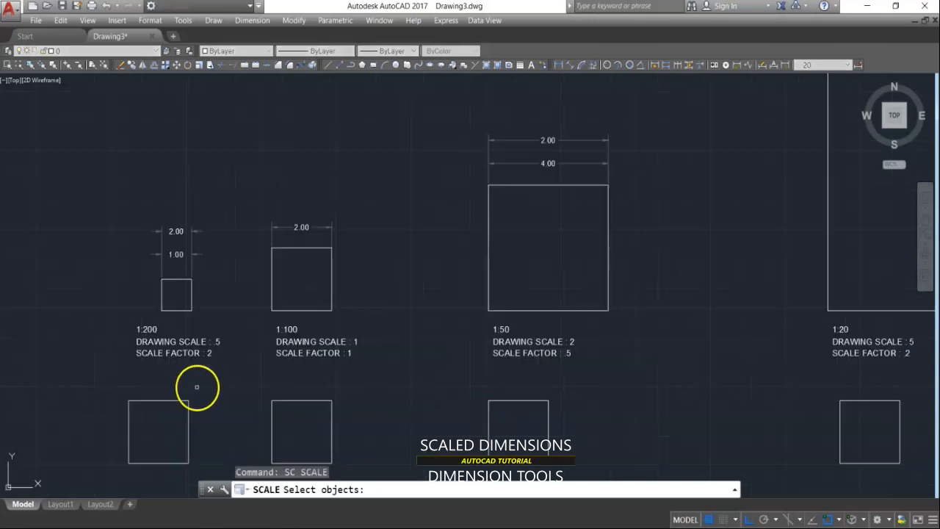
pyautogui.click(196, 393)
pyautogui.click(169, 409)
pyautogui.press('Return')
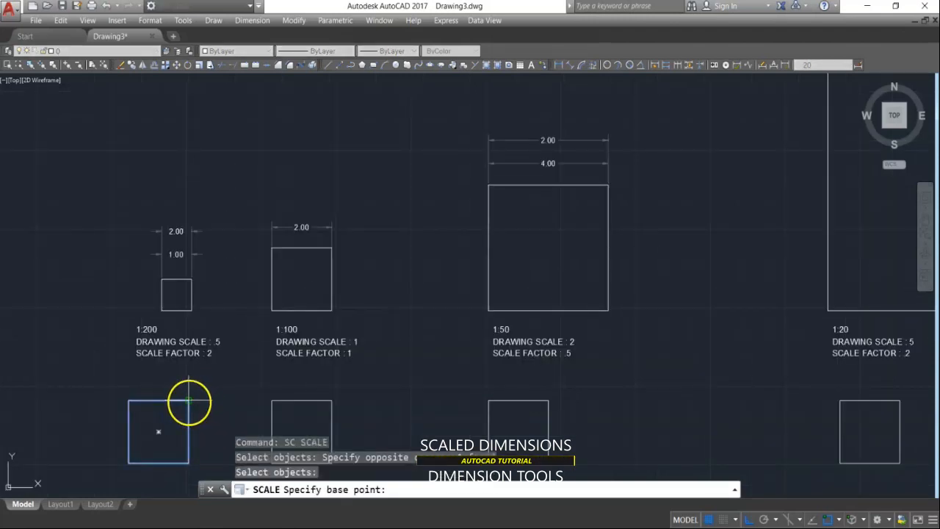
pyautogui.click(189, 402)
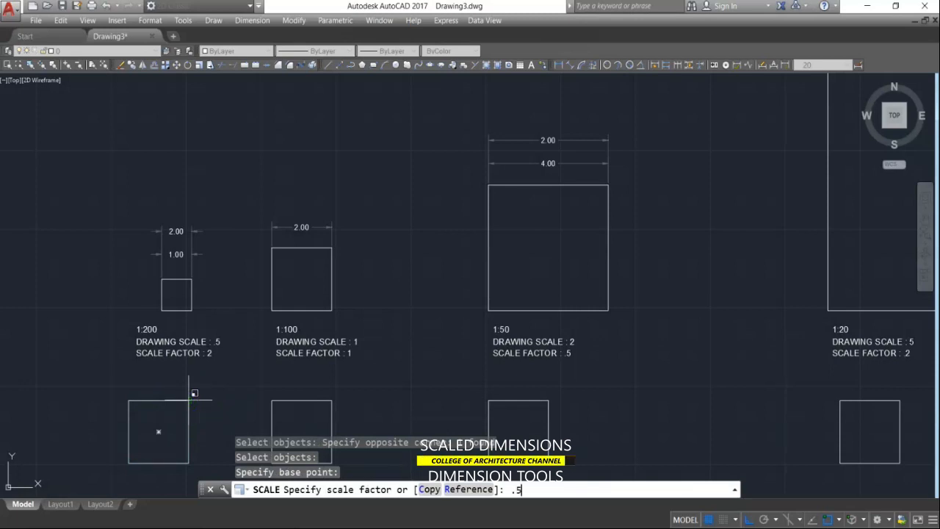
pyautogui.write('.5')
pyautogui.press('Return')
# Scale the copied square below the 1:50 labels by 2 from its top-left corner
pyautogui.press('Return')
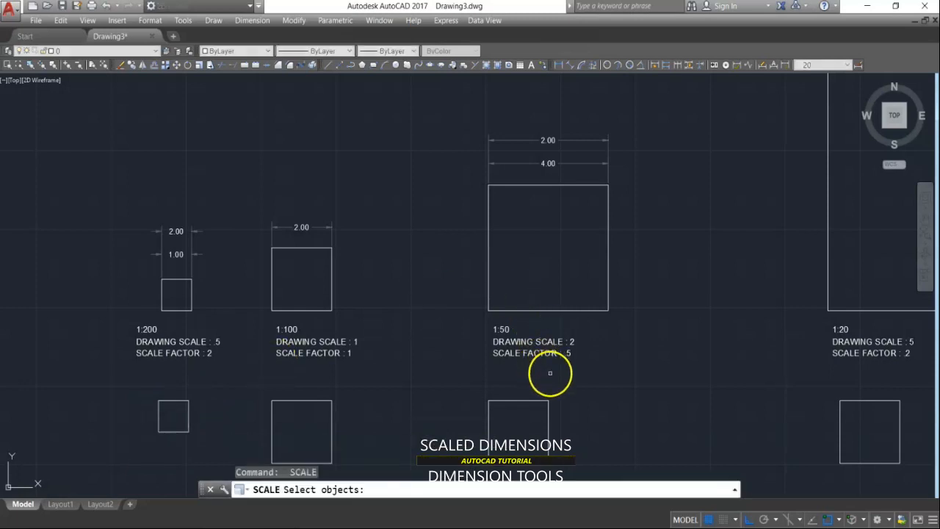
pyautogui.click(550, 377)
pyautogui.click(498, 403)
pyautogui.press('Return')
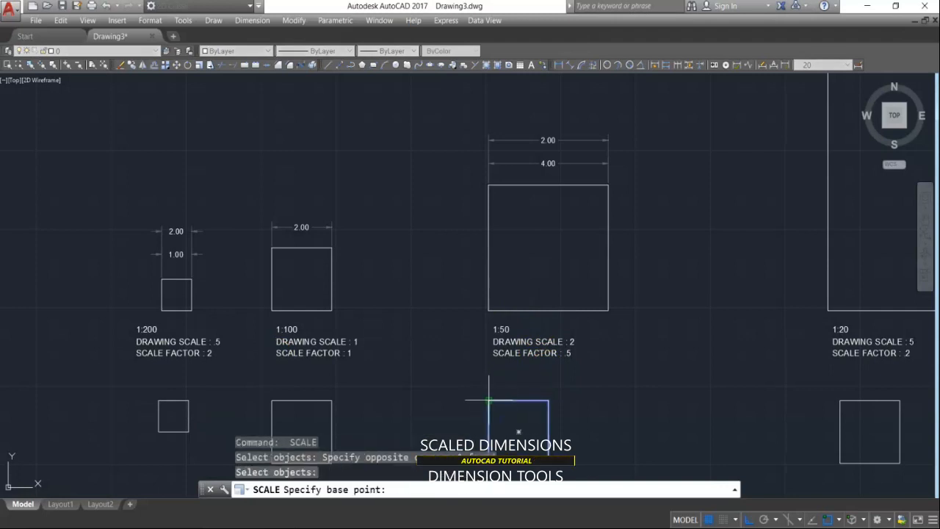
pyautogui.click(489, 401)
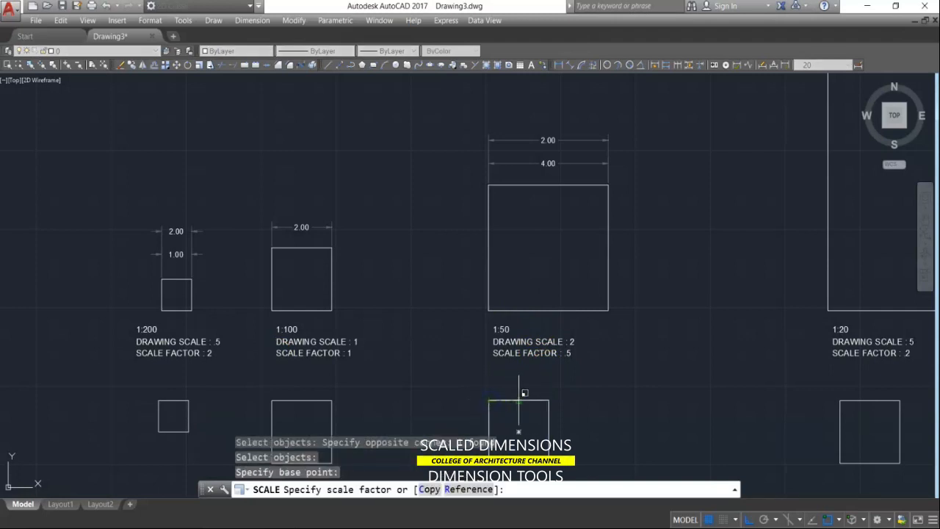
pyautogui.press('Return')
pyautogui.scroll(-2, 554, 330)
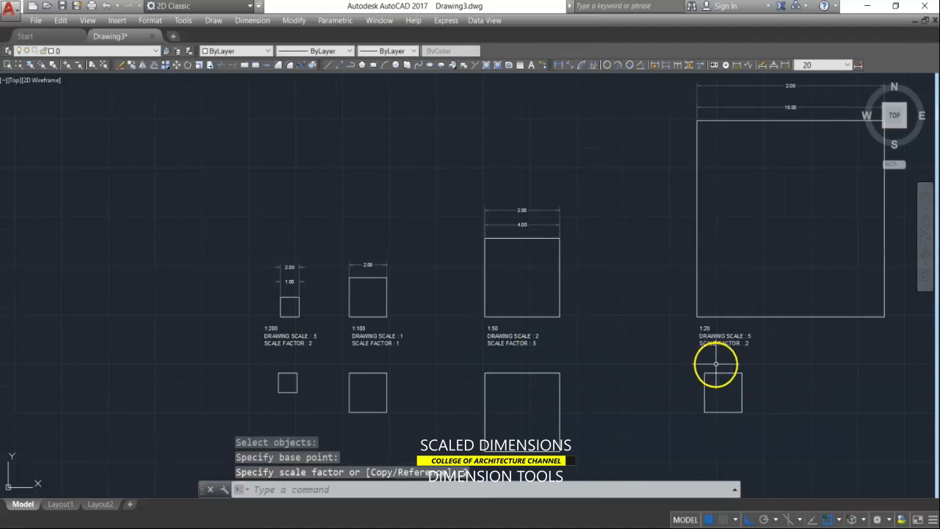
# Scale the copied square below the 1:20 labels by 5 from its top-left corner
pyautogui.scroll(2, 740, 371)
pyautogui.press('Return')
pyautogui.click(741, 371)
pyautogui.click(685, 406)
pyautogui.press('Return')
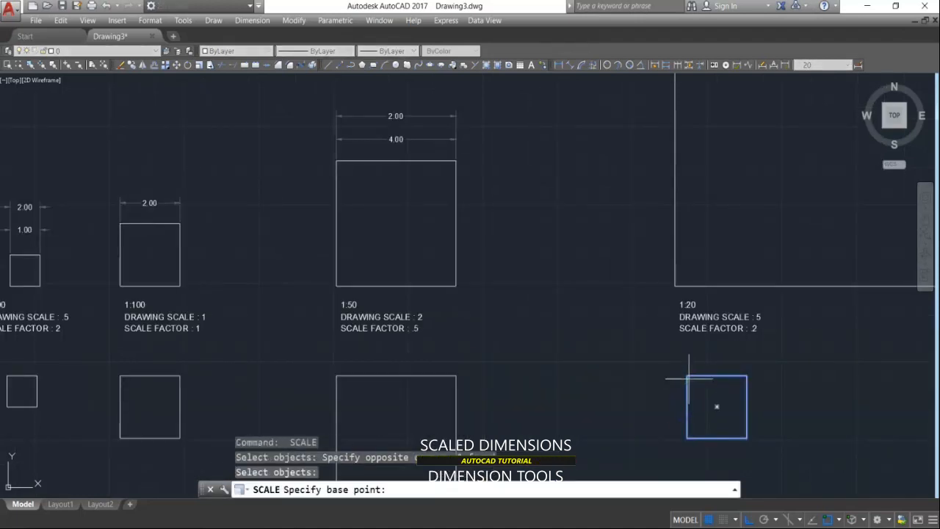
pyautogui.click(687, 375)
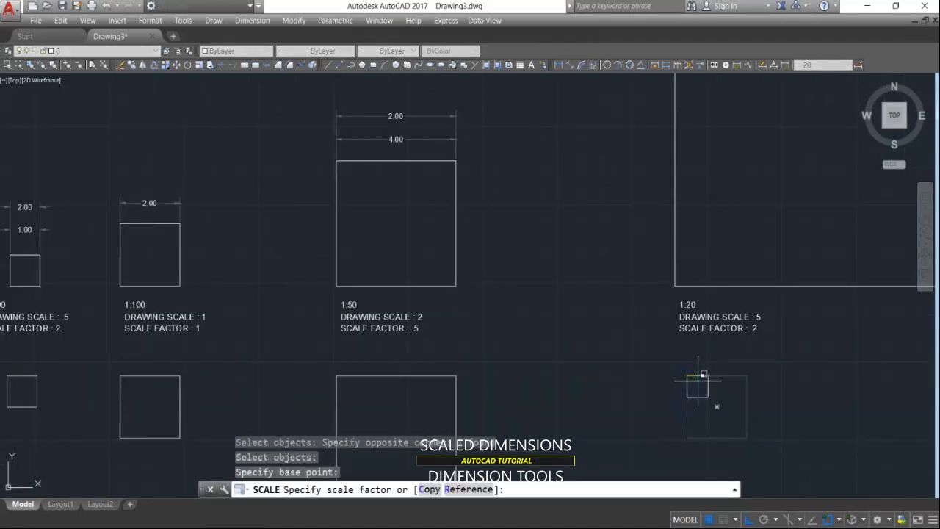
pyautogui.write('5')
pyautogui.press('Return')
pyautogui.scroll(-2, 382, 233)
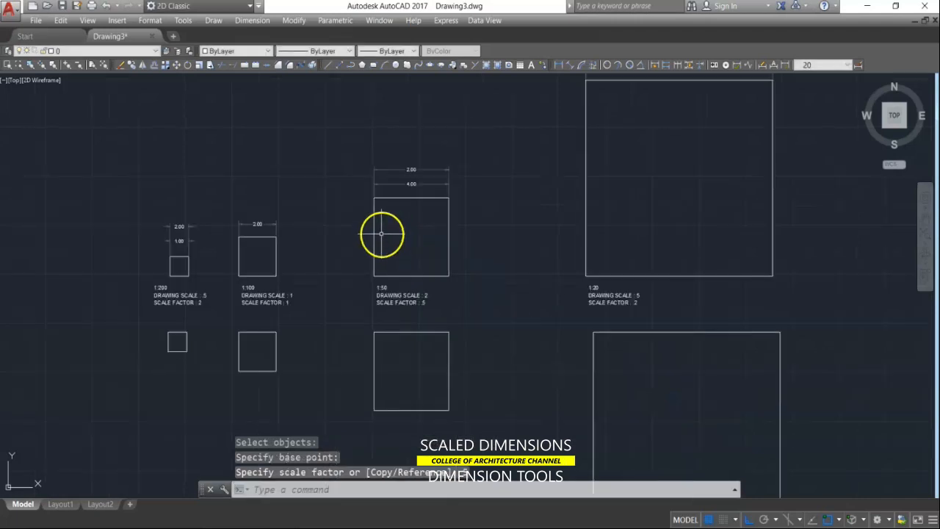
pyautogui.scroll(-2, 451, 262)
pyautogui.scroll(2, 451, 277)
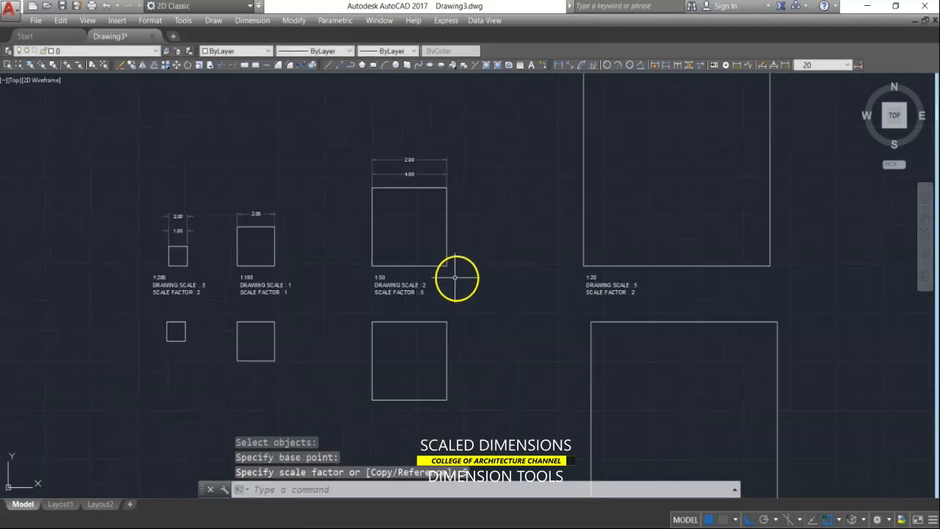
pyautogui.press('Escape')
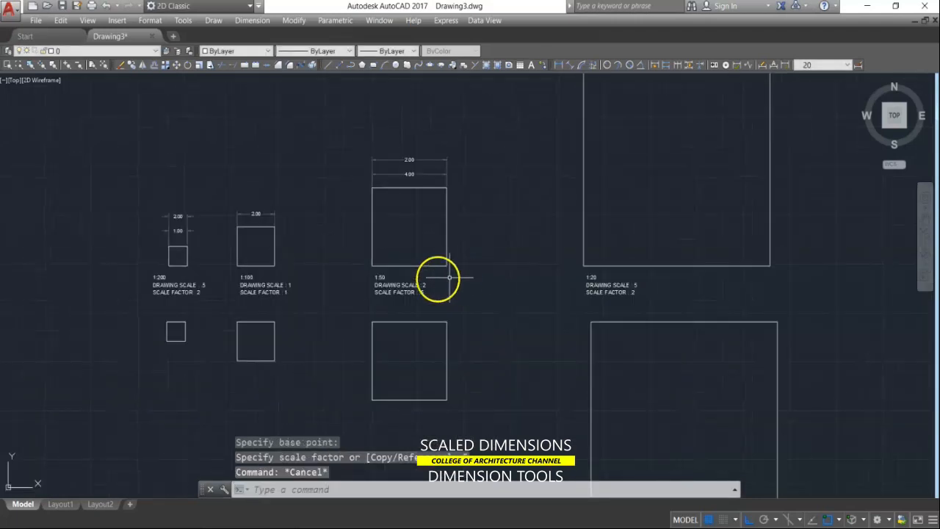
# Review the measurement scale factor of dimension style 200 and make that style current
pyautogui.click(150, 21)
pyautogui.click(166, 142)
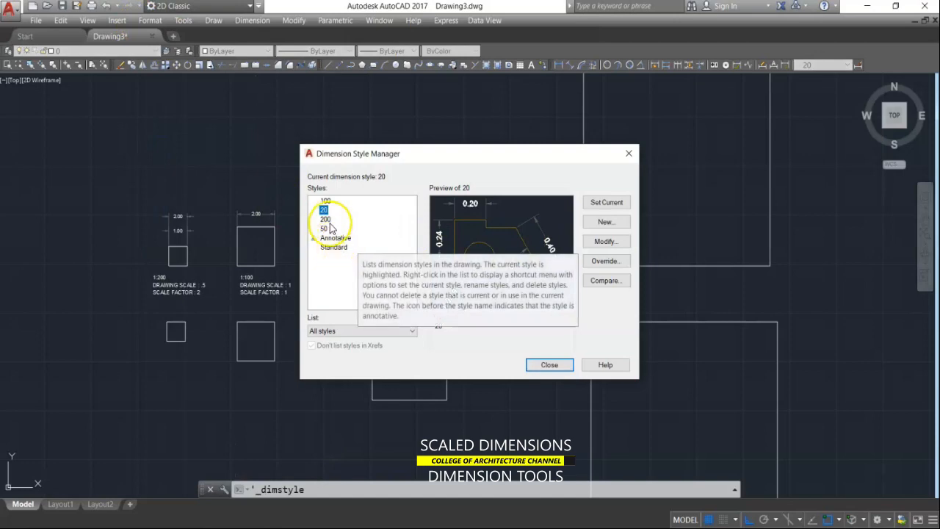
pyautogui.click(325, 219)
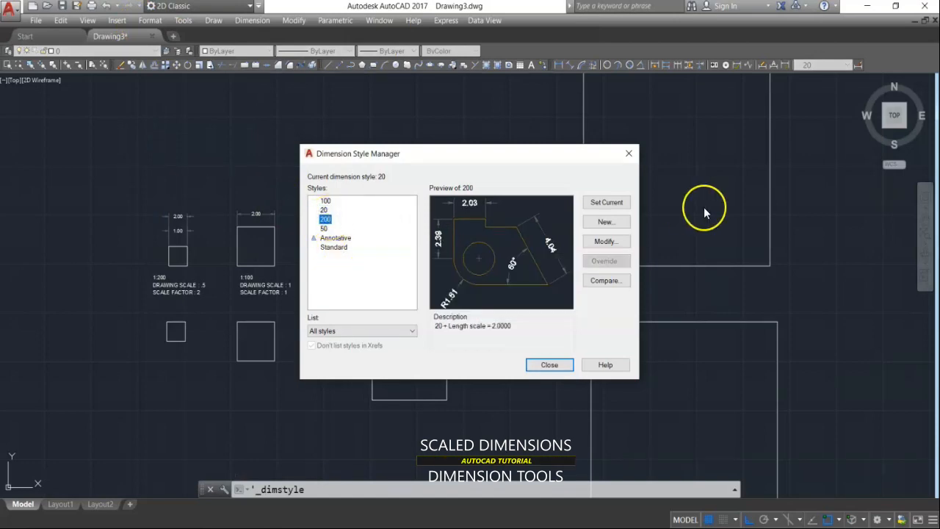
pyautogui.click(597, 242)
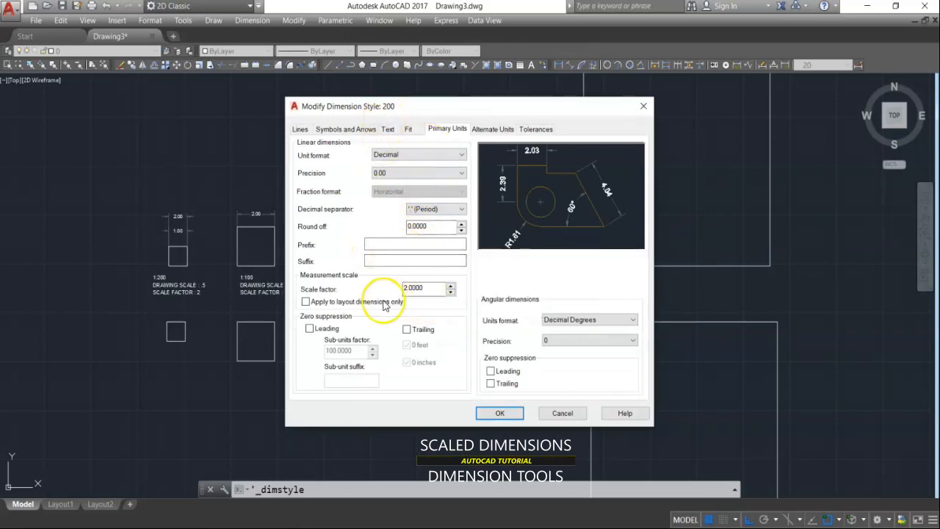
pyautogui.click(500, 414)
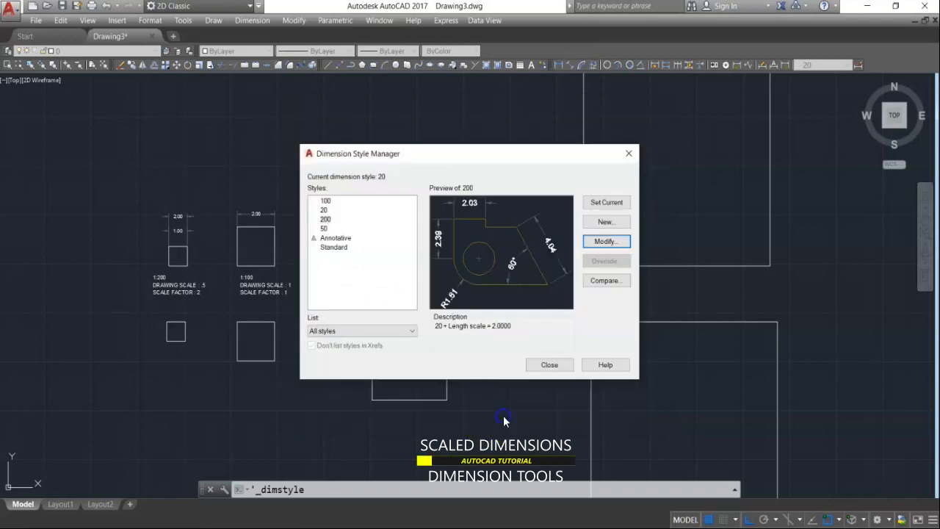
pyautogui.click(613, 202)
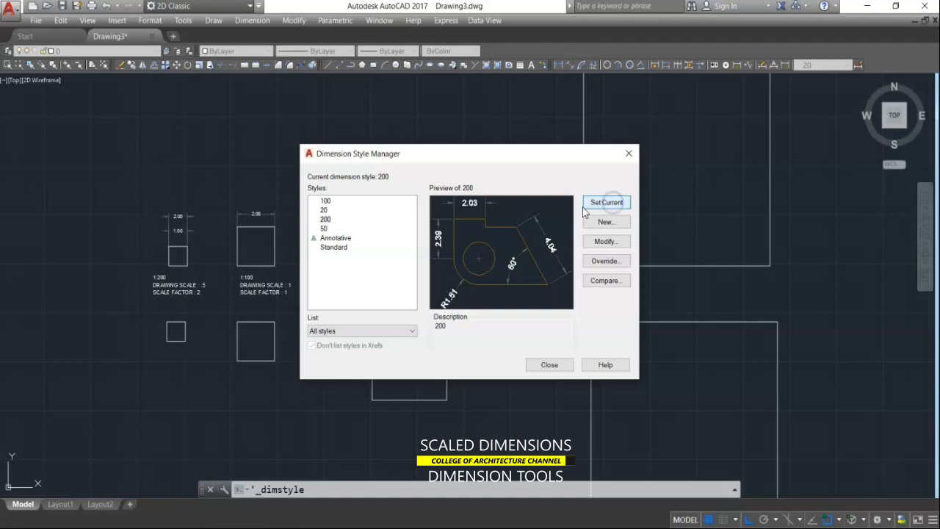
pyautogui.click(550, 364)
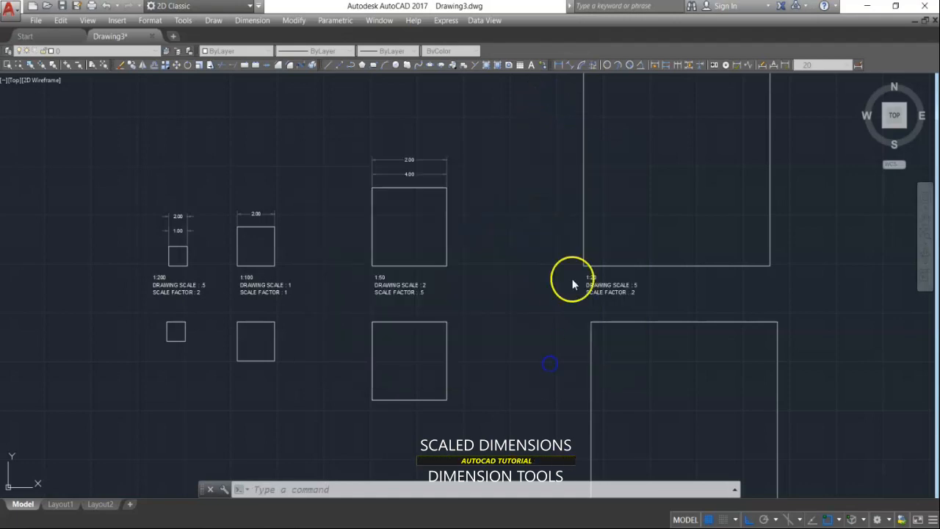
# Add a linear dimension in style 200 above the small copied square below the 1:200 labels
pyautogui.click(561, 67)
pyautogui.scroll(3, 165, 323)
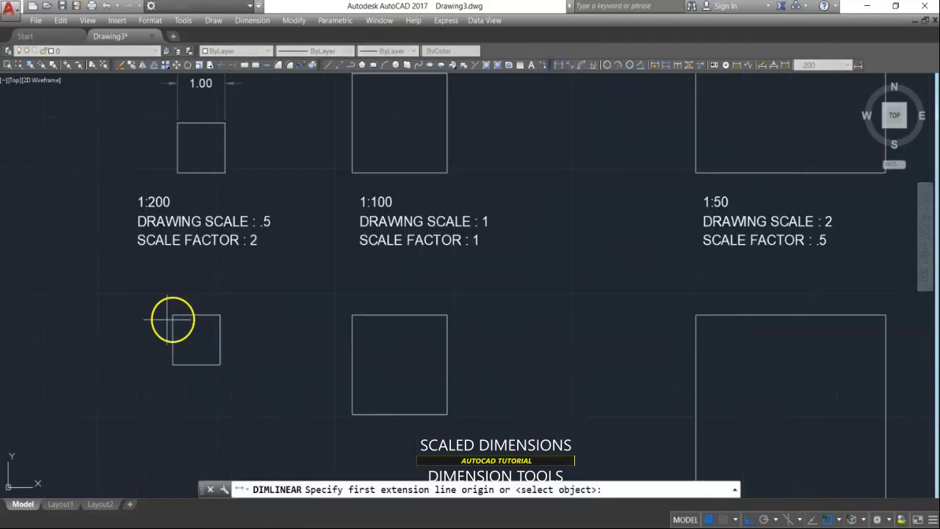
pyautogui.click(172, 315)
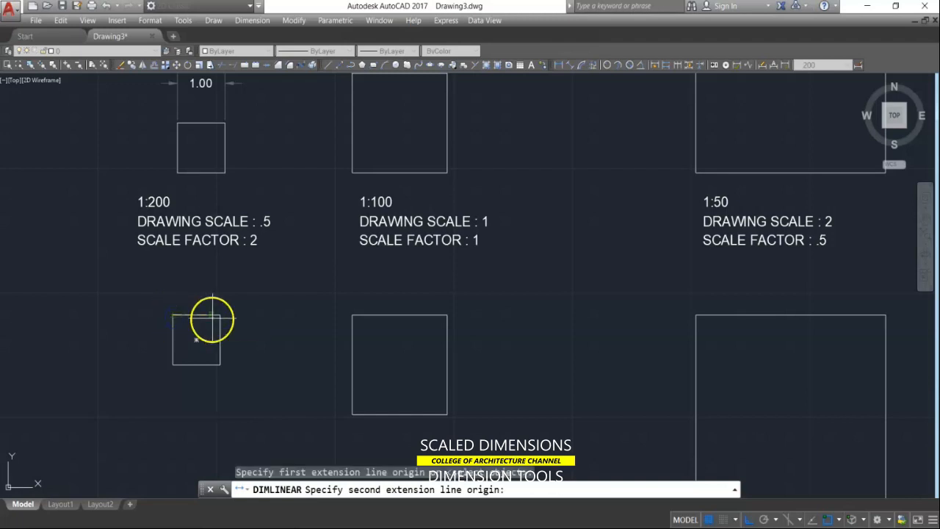
pyautogui.click(220, 315)
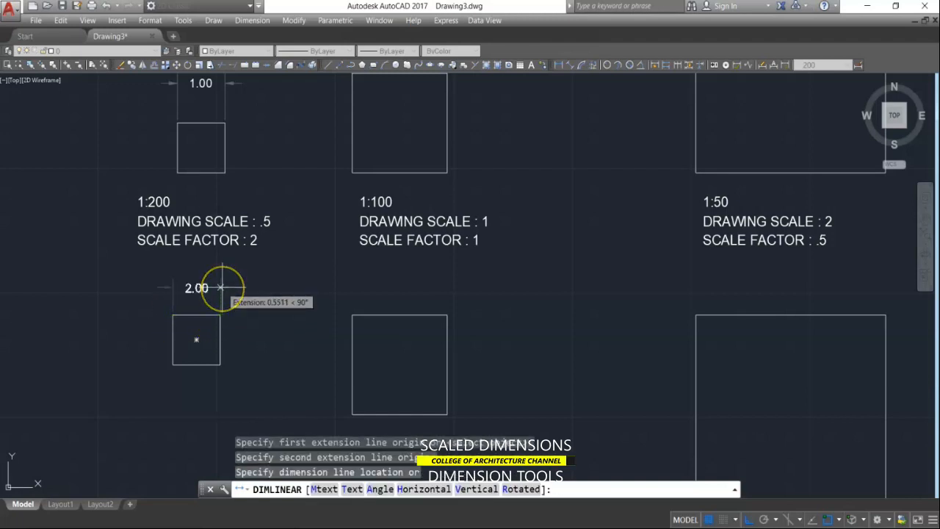
pyautogui.scroll(2, 225, 288)
pyautogui.click(223, 288)
pyautogui.scroll(-4, 222, 288)
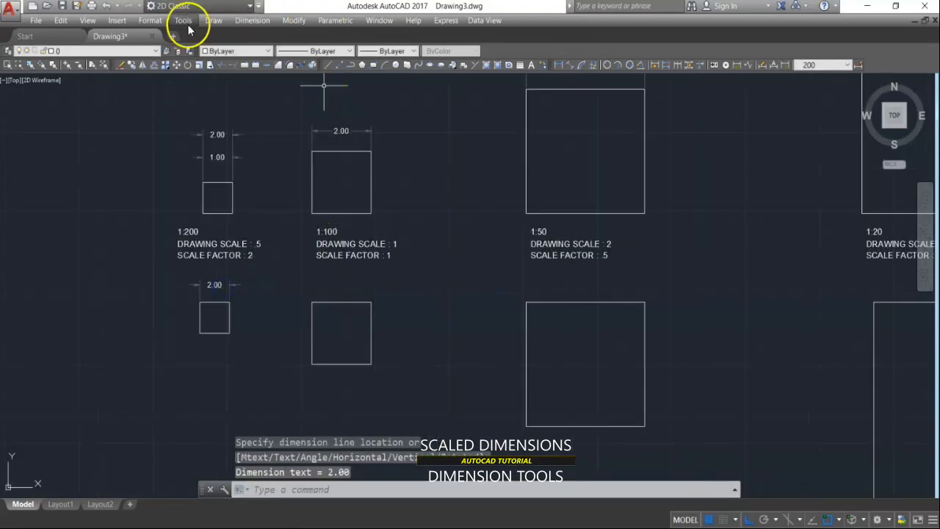
# Make dimension style 100 the current style
pyautogui.click(150, 21)
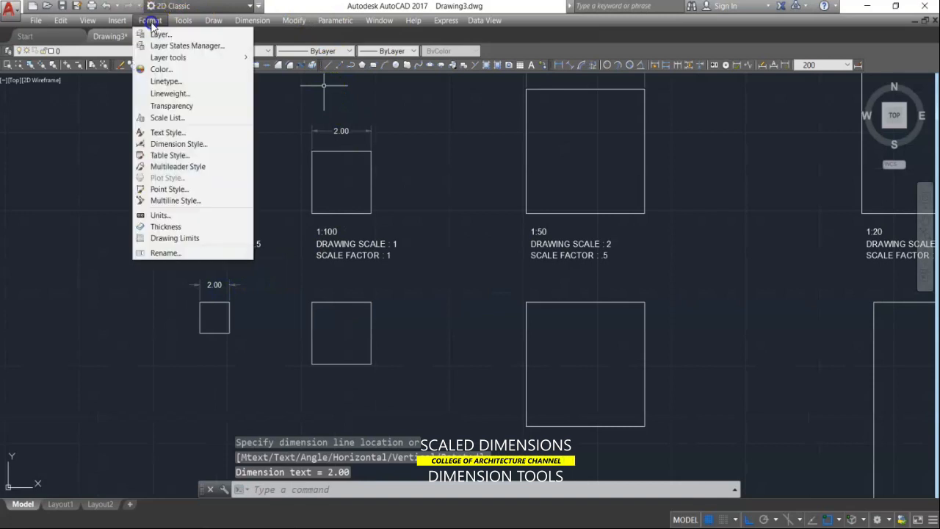
pyautogui.click(179, 144)
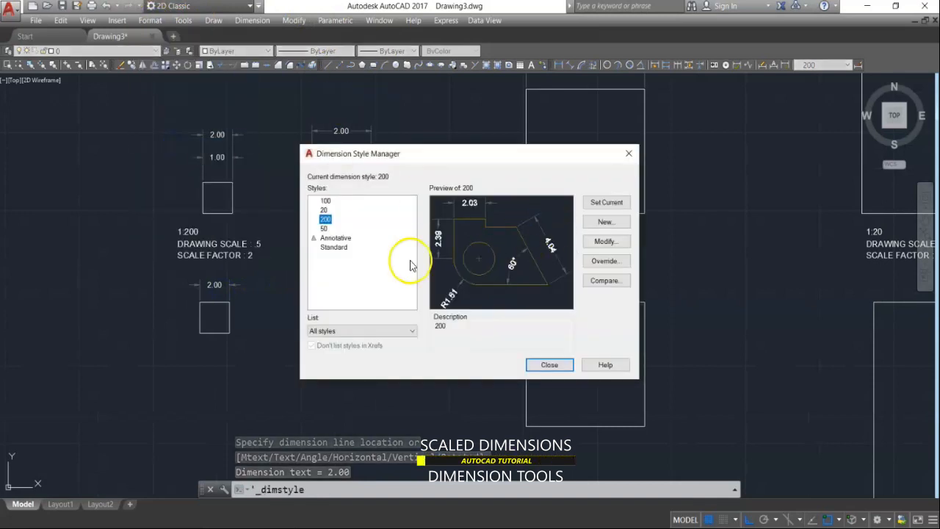
pyautogui.click(326, 201)
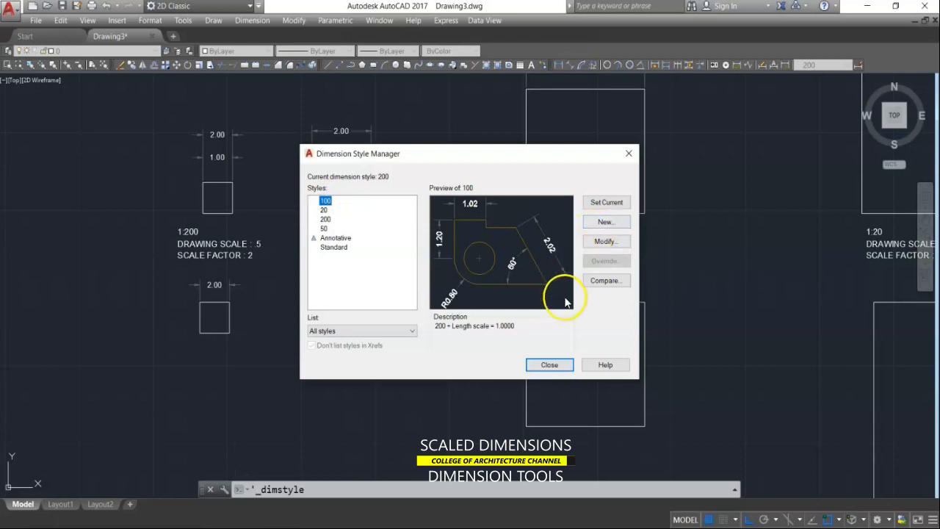
pyautogui.click(608, 203)
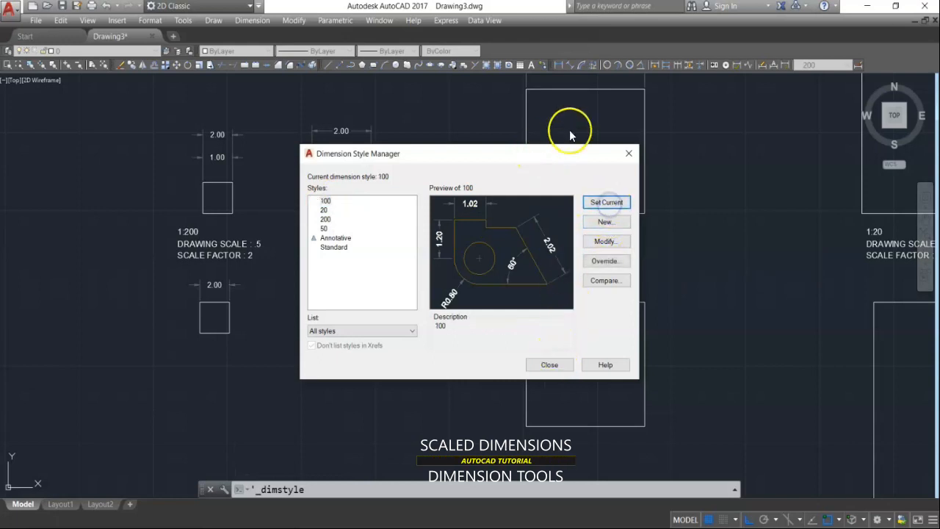
pyautogui.click(550, 365)
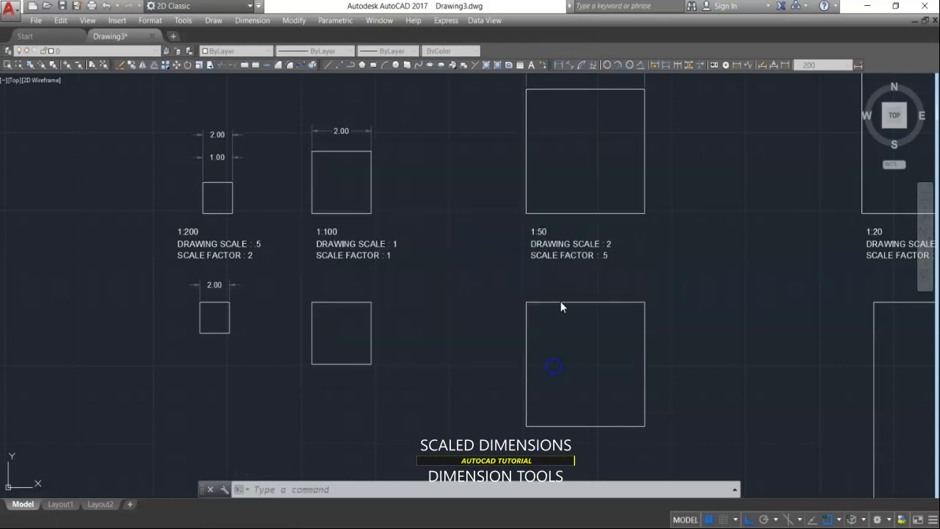
# Add a linear dimension in style 100 above the copied square below the 1:100 labels, aligned with the neighbouring 1:200 dimension
pyautogui.click(556, 68)
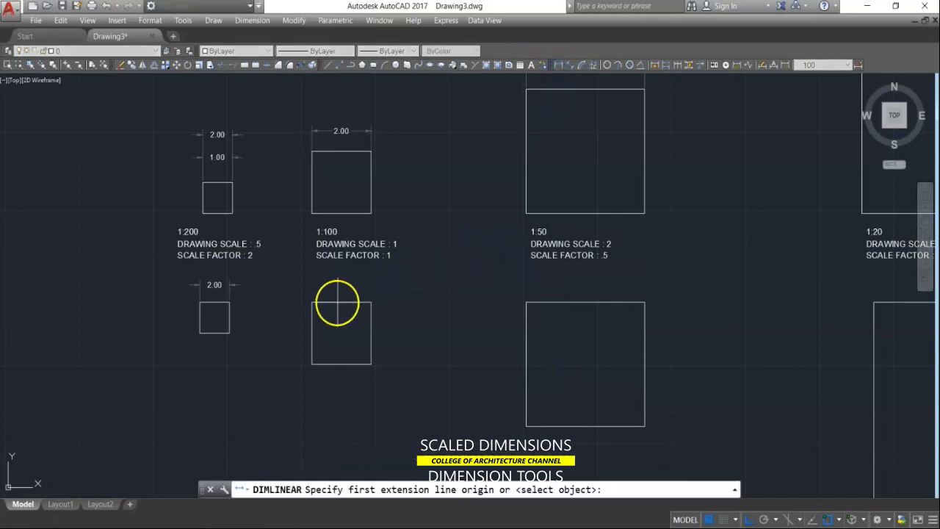
pyautogui.click(314, 304)
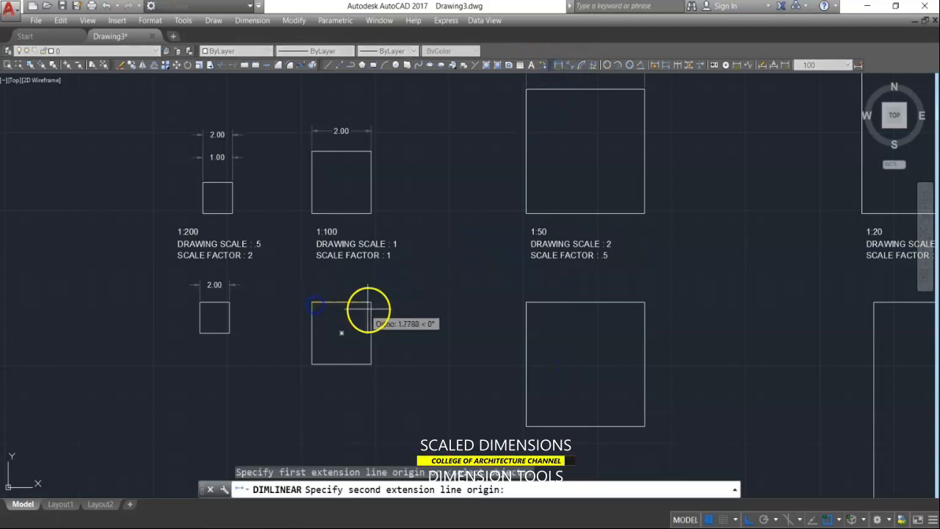
pyautogui.click(371, 302)
pyautogui.scroll(2, 276, 295)
pyautogui.scroll(2, 220, 279)
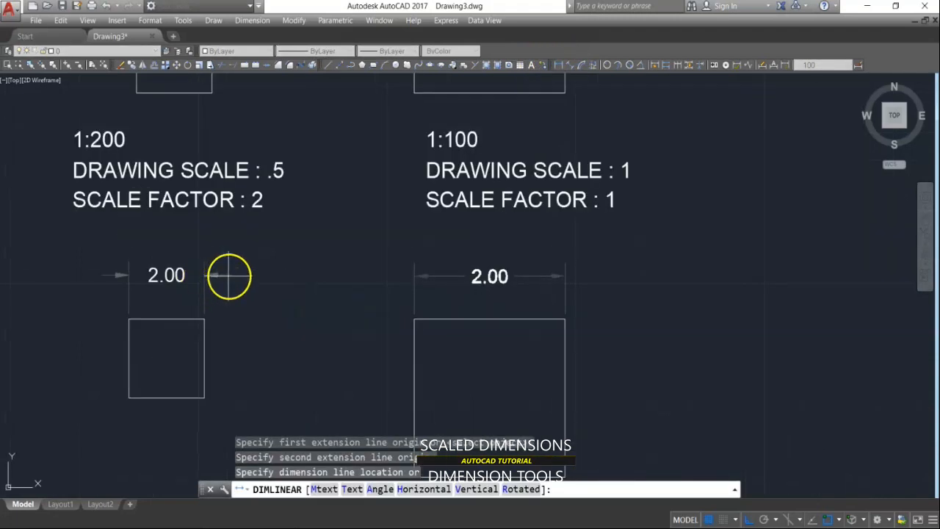
pyautogui.click(230, 275)
pyautogui.scroll(-4, 609, 272)
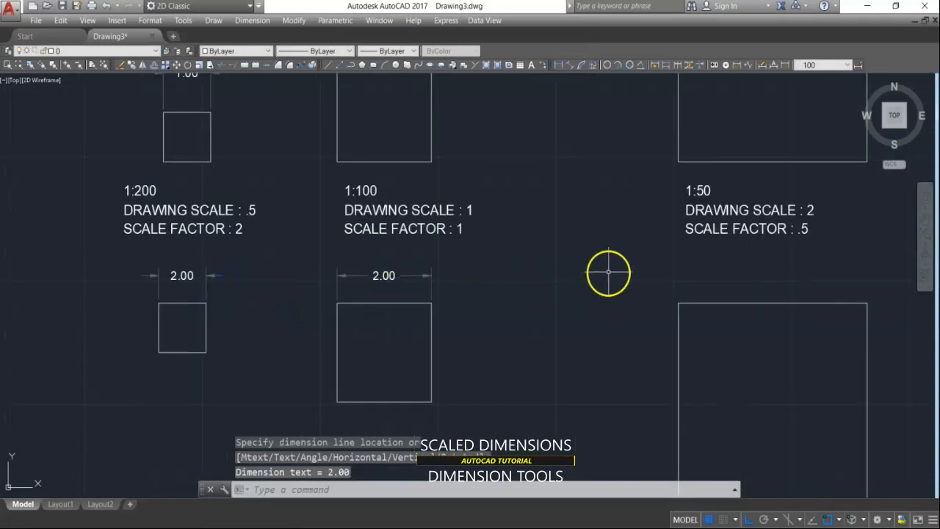
# Make dimension style 50 the current style
pyautogui.scroll(1, 558, 288)
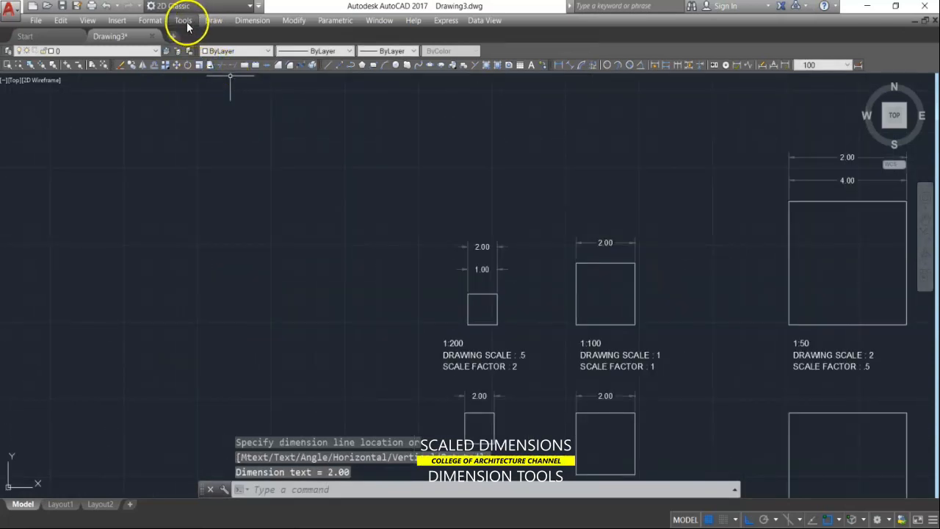
pyautogui.click(150, 20)
pyautogui.click(167, 143)
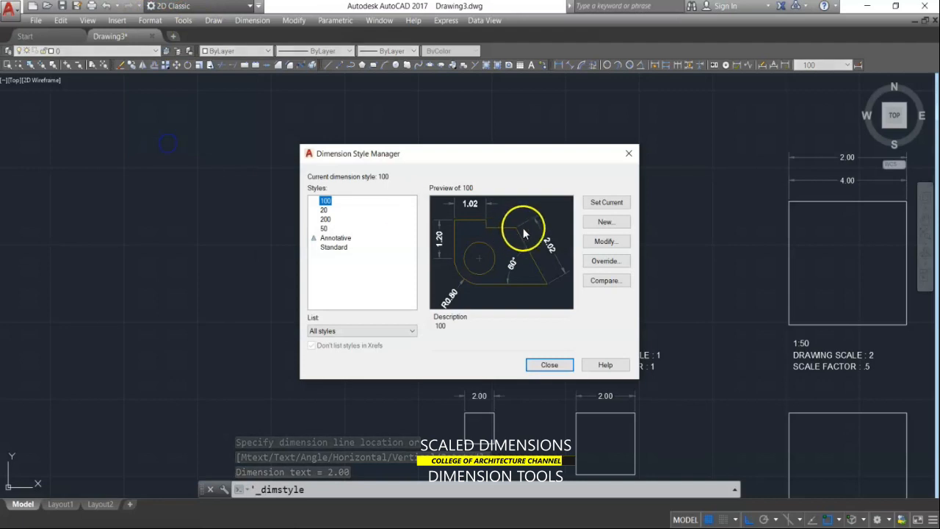
pyautogui.click(324, 229)
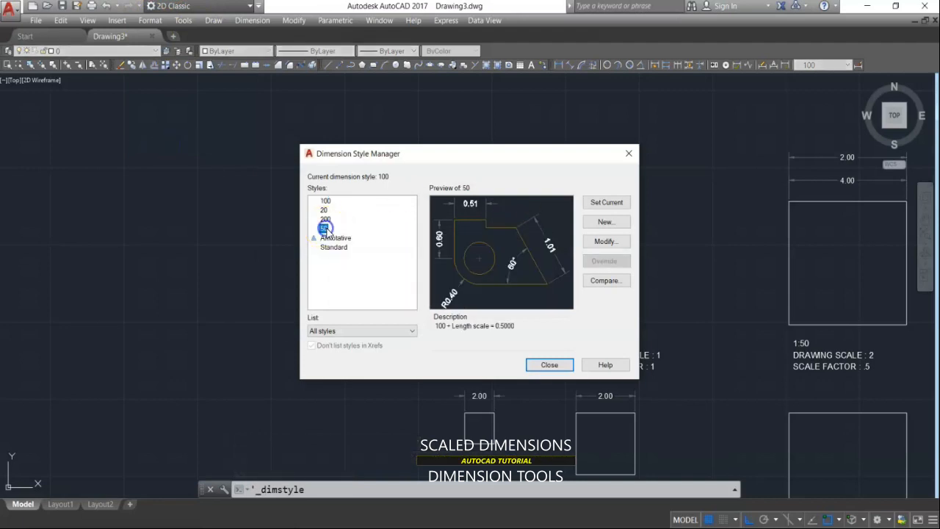
pyautogui.click(560, 364)
# Add a linear dimension in style 50 above the copied square below the 1:50 labels, level with the 1:100 square's dimension
pyautogui.scroll(-2, 329, 279)
pyautogui.scroll(4, 734, 425)
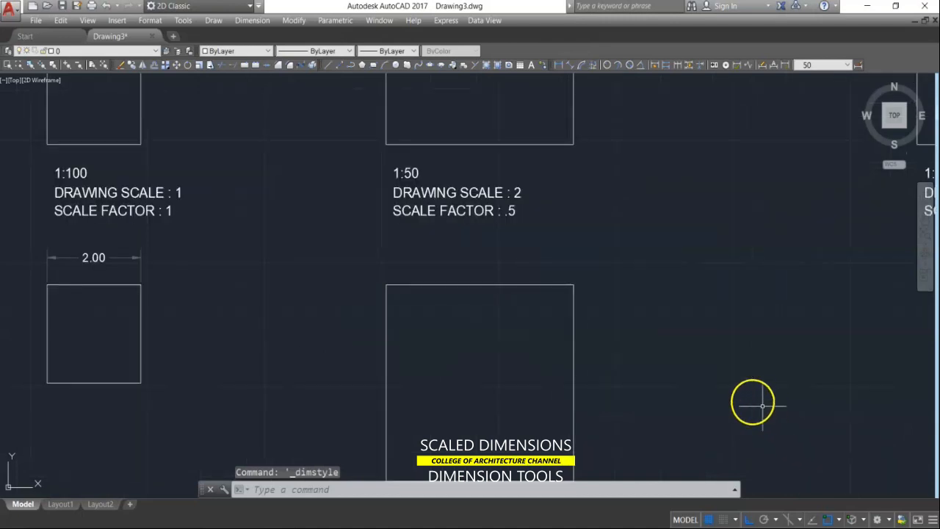
pyautogui.click(563, 66)
pyautogui.click(387, 285)
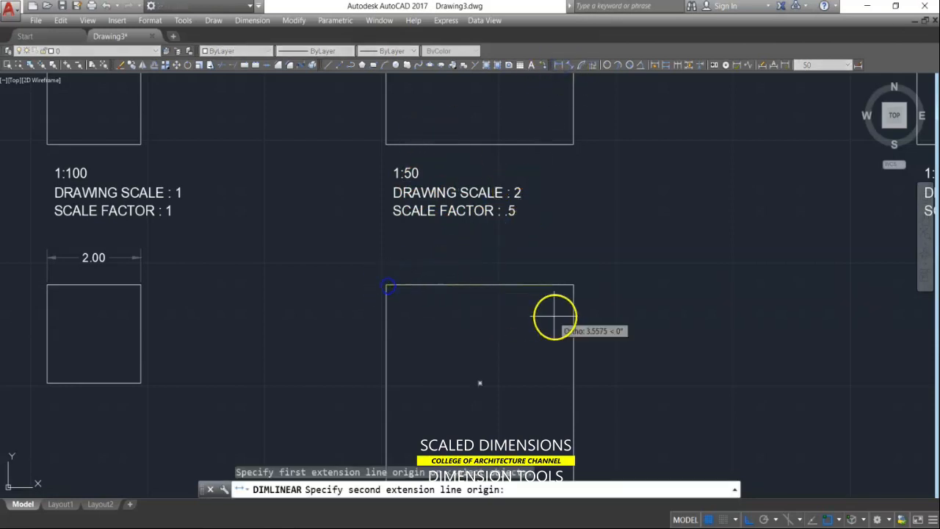
pyautogui.click(573, 285)
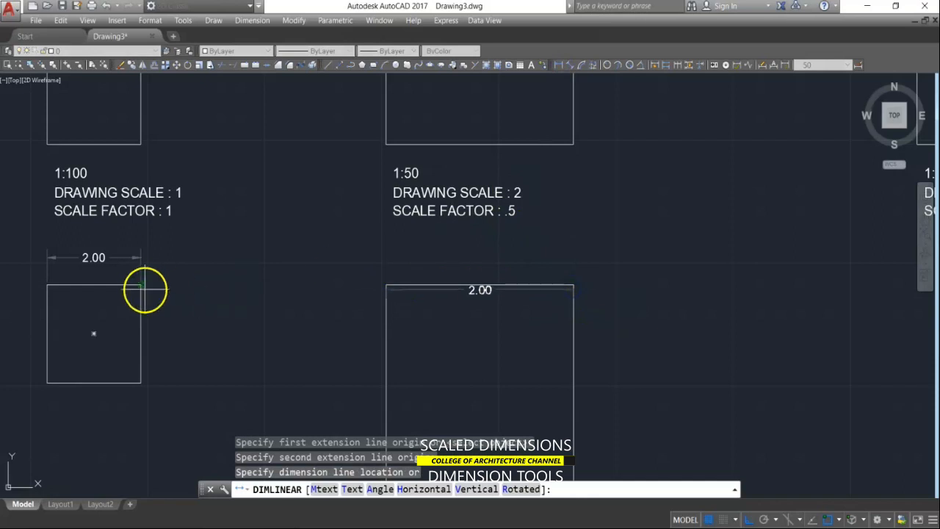
pyautogui.click(144, 259)
pyautogui.scroll(-4, 145, 258)
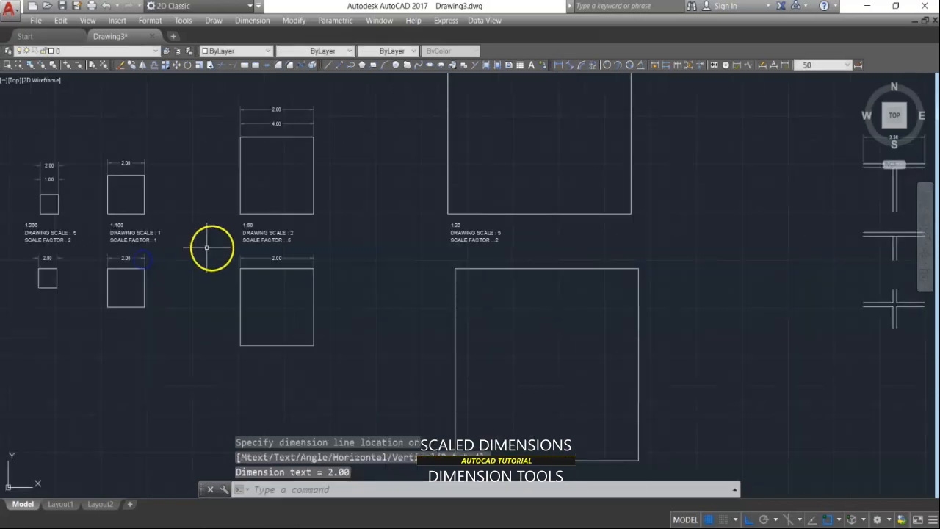
# Make dimension style 20 the current style
pyautogui.scroll(2, 500, 251)
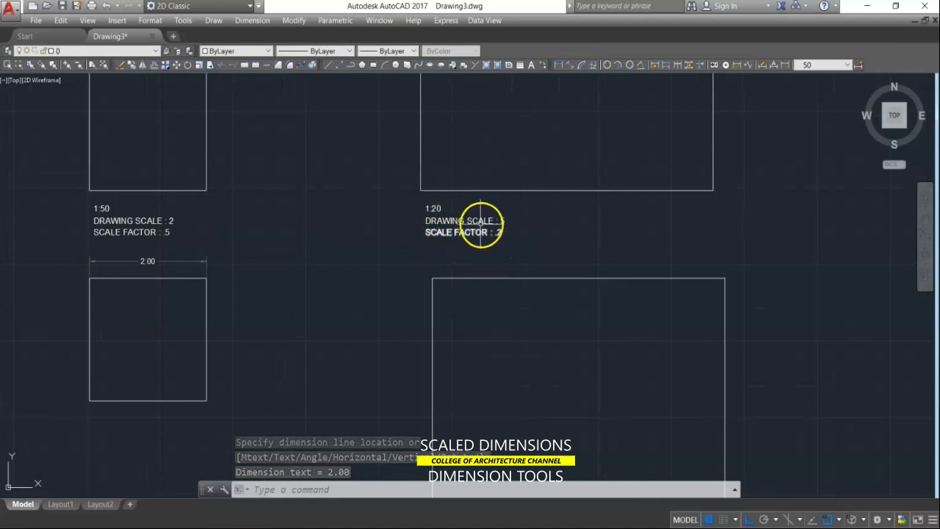
pyautogui.click(150, 20)
pyautogui.click(176, 144)
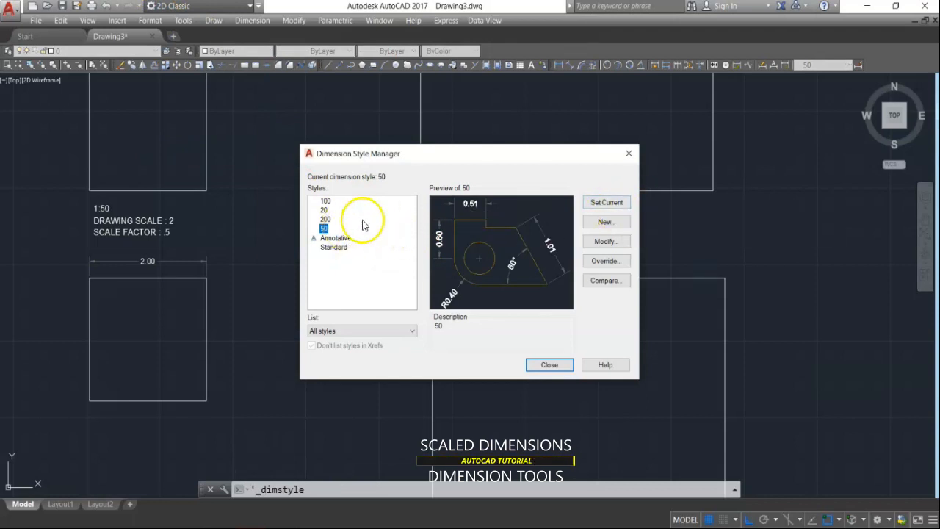
pyautogui.click(327, 211)
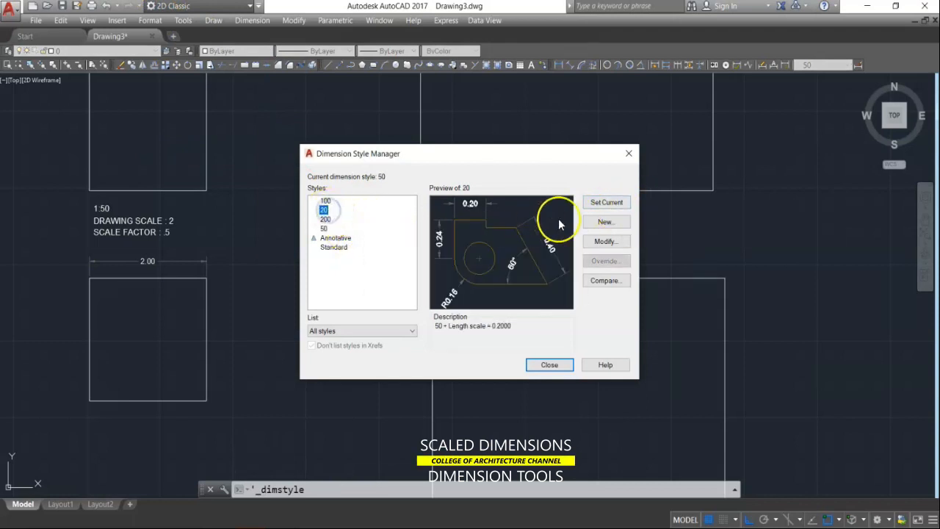
pyautogui.click(597, 205)
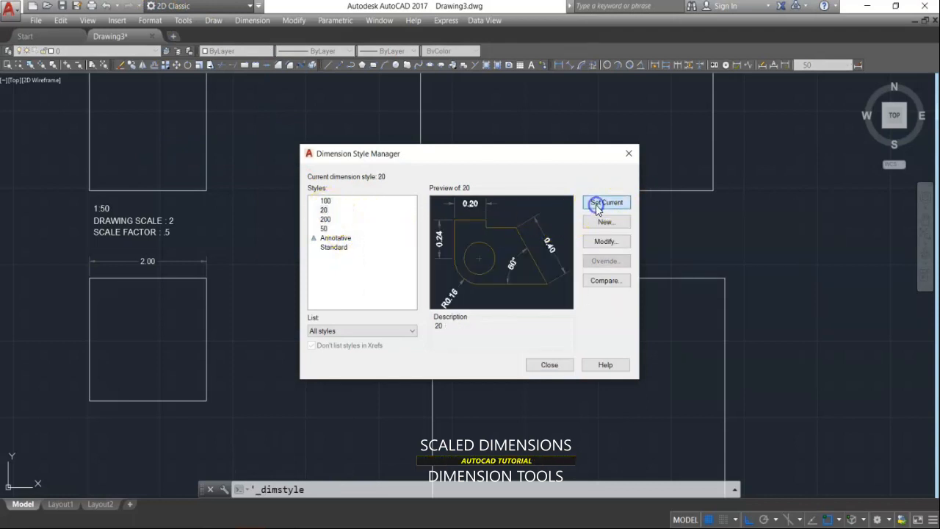
pyautogui.click(550, 365)
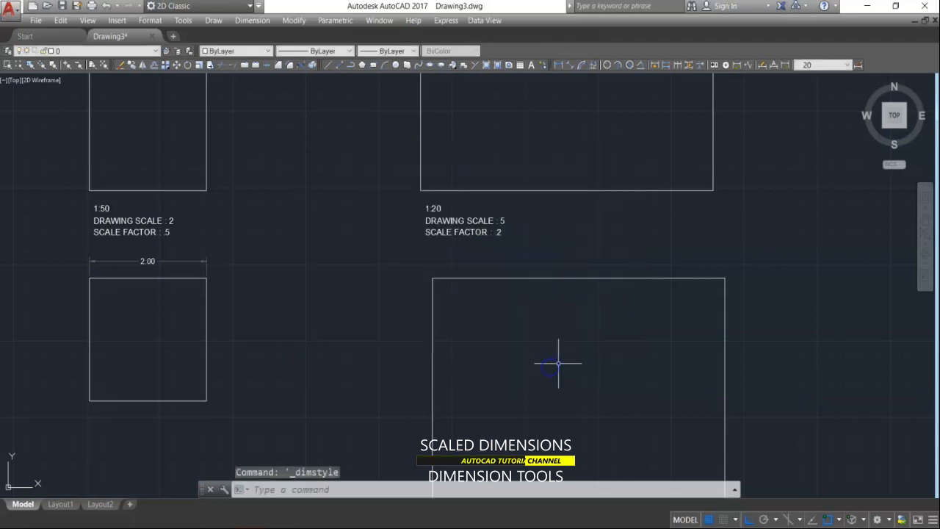
# Add a linear dimension in style 20 above the copied square below the 1:20 labels, level with the 1:50 square's dimension
pyautogui.click(562, 67)
pyautogui.click(433, 279)
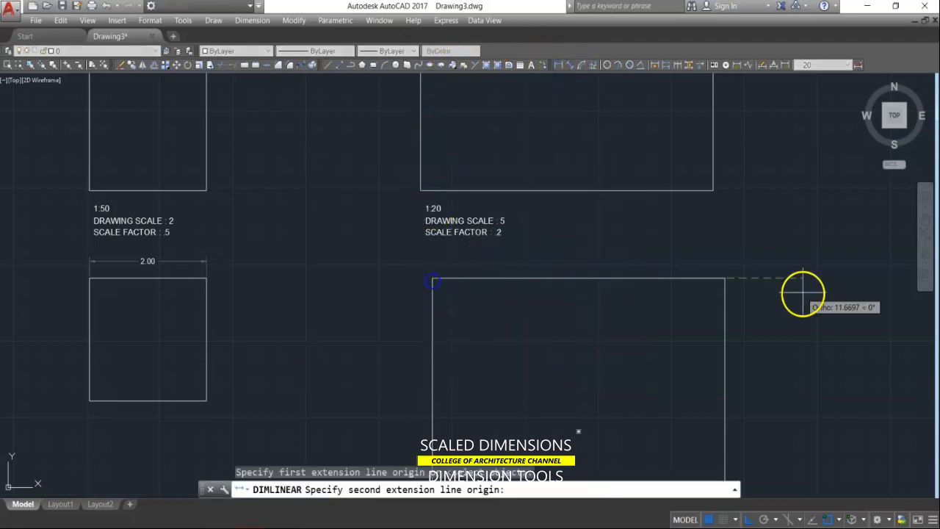
pyautogui.click(725, 279)
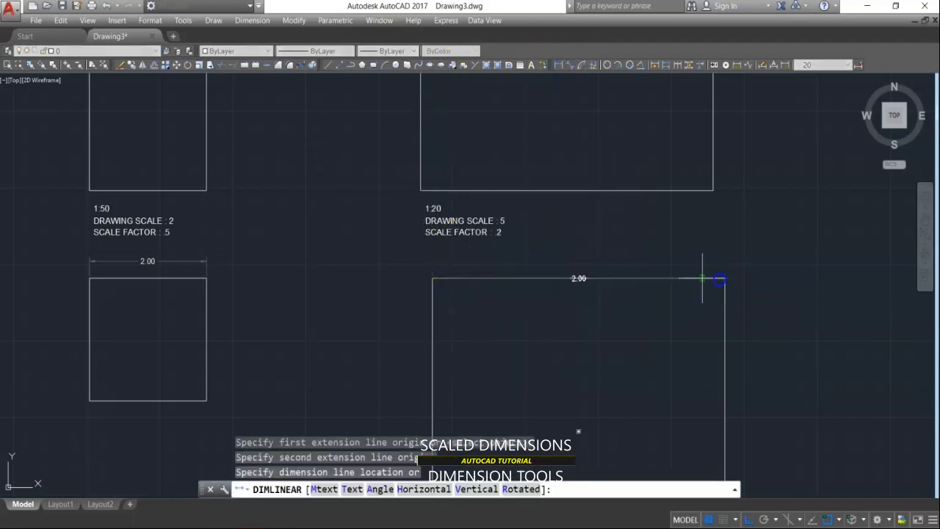
pyautogui.click(206, 261)
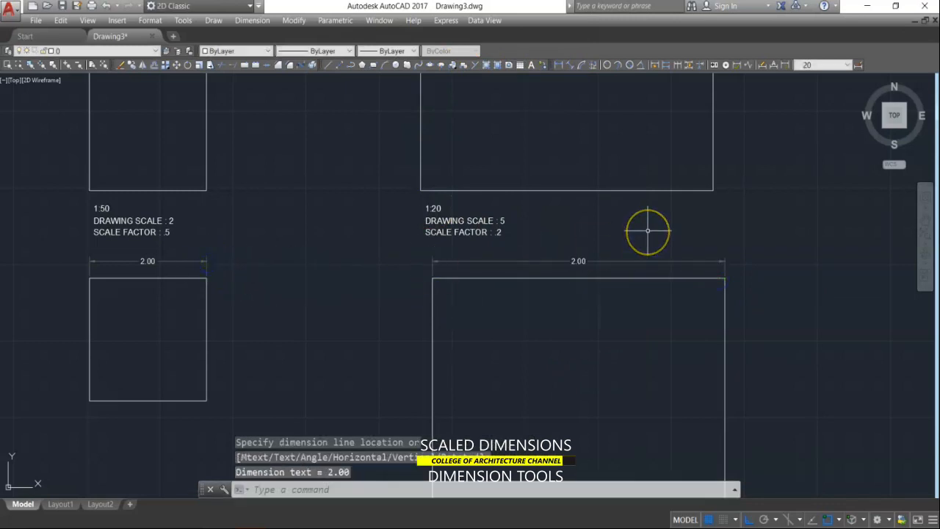
# Compare the dimensions above the original squares with those above the copied squares at all four scales
pyautogui.scroll(-3, 648, 231)
pyautogui.moveTo(652, 231); pyautogui.dragTo(653, 281, button='middle')
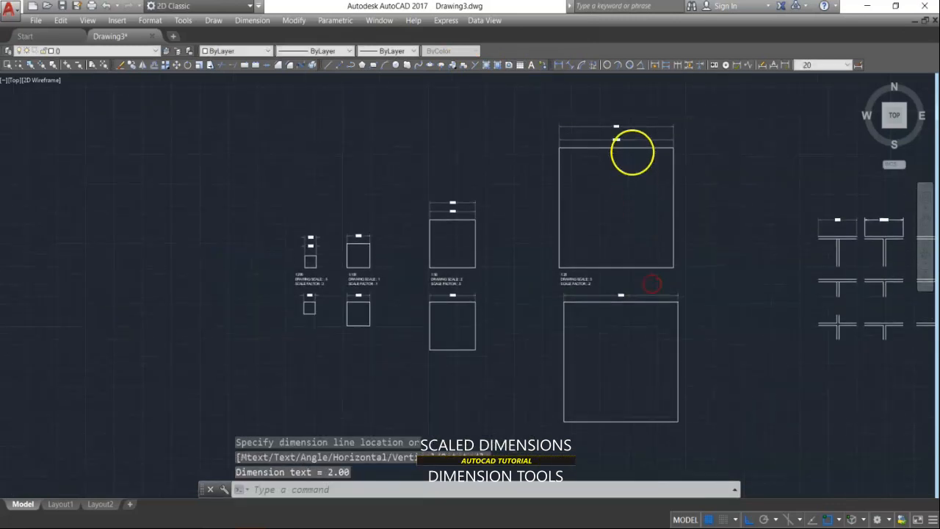
pyautogui.scroll(3, 636, 152)
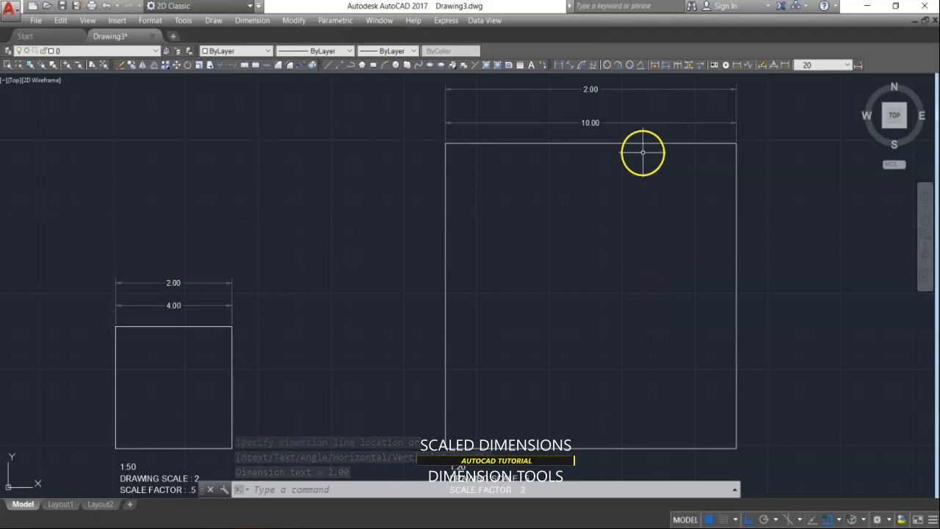
pyautogui.scroll(-2, 643, 152)
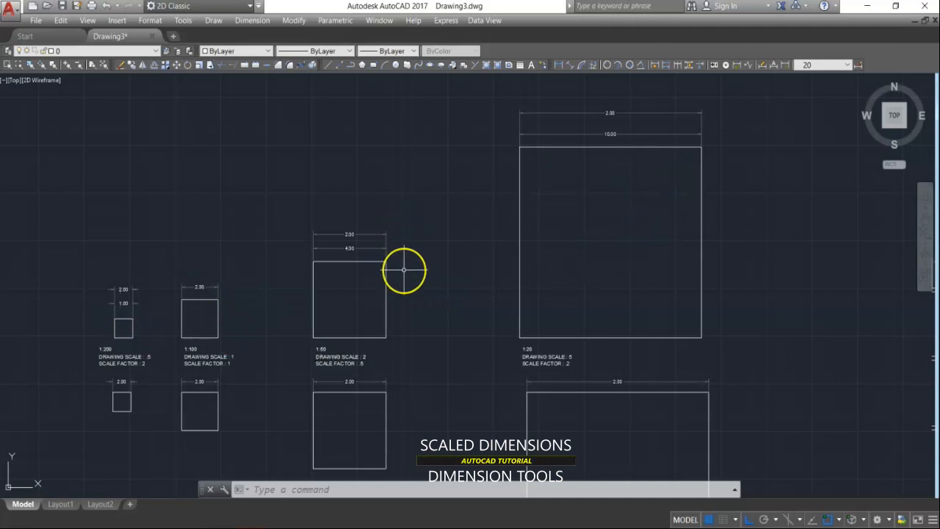
pyautogui.scroll(-2, 406, 268)
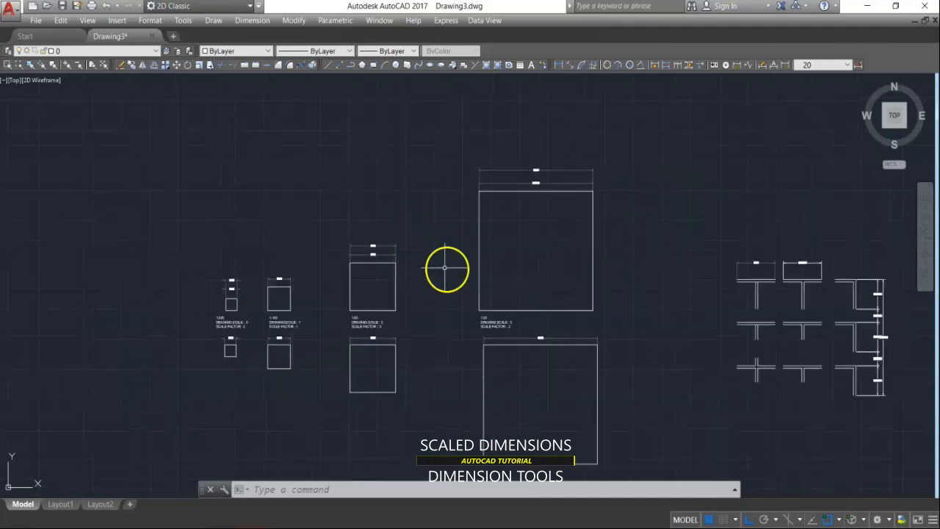
pyautogui.scroll(2, 529, 324)
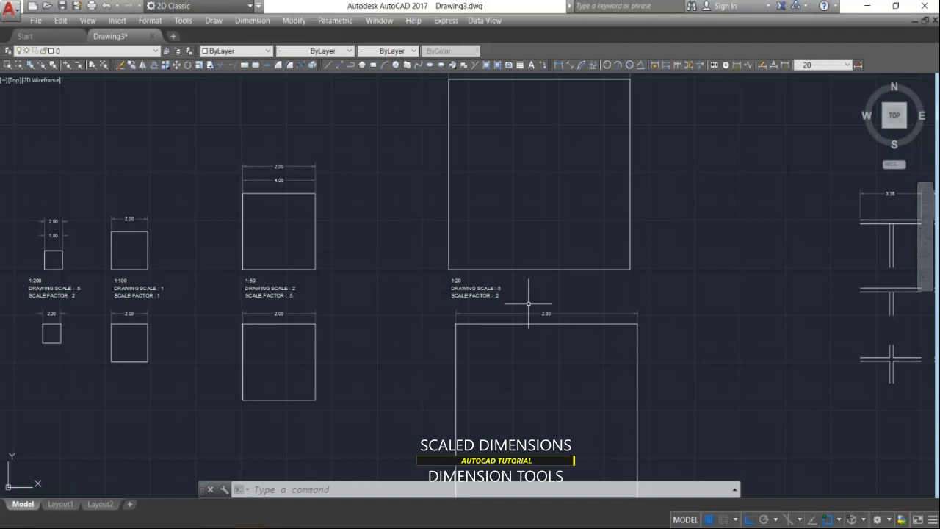
pyautogui.click(529, 303)
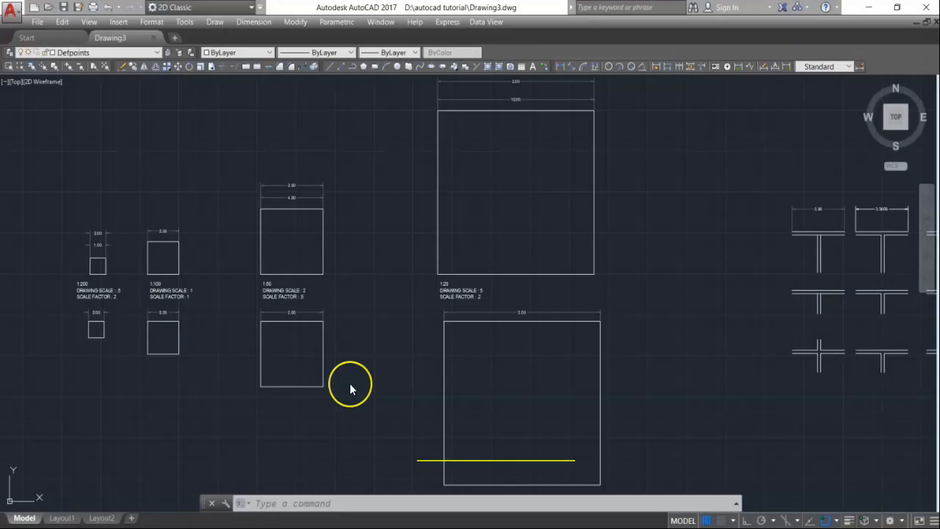
# Open the Layer Properties Manager with the LA command and create a new layer, keeping its default name
pyautogui.click(303, 504)
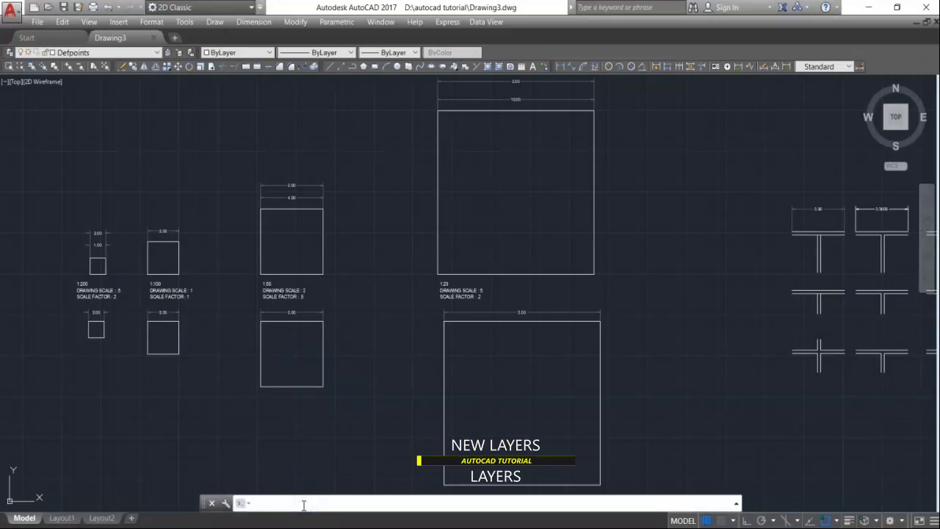
pyautogui.write('la')
pyautogui.press('Return')
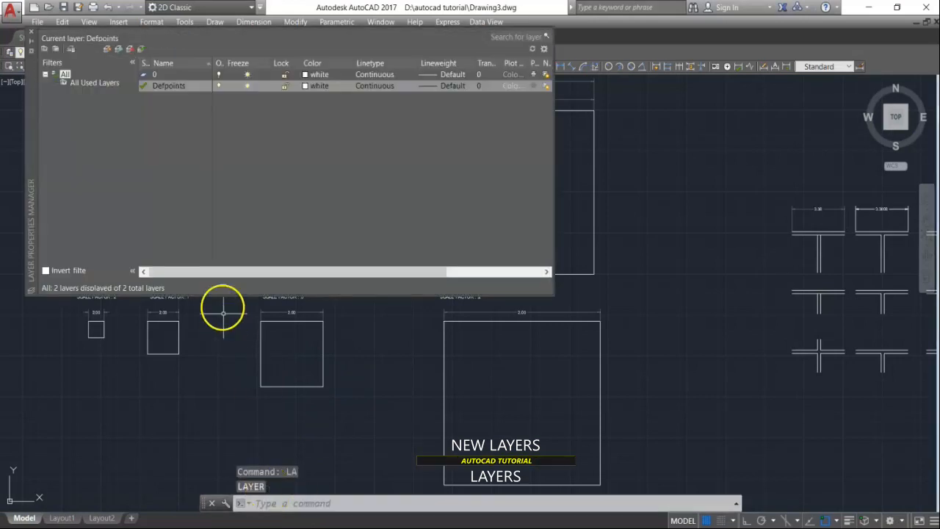
pyautogui.rightClick(177, 98)
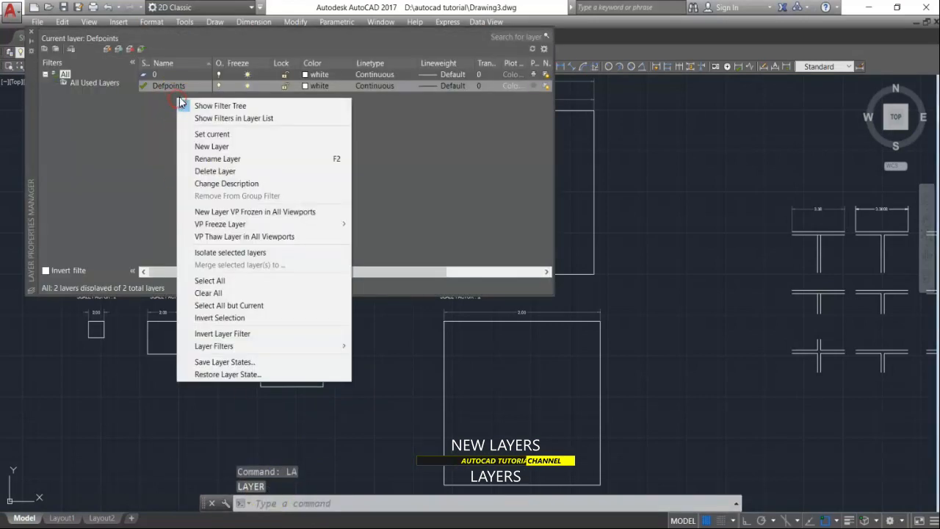
pyautogui.click(224, 147)
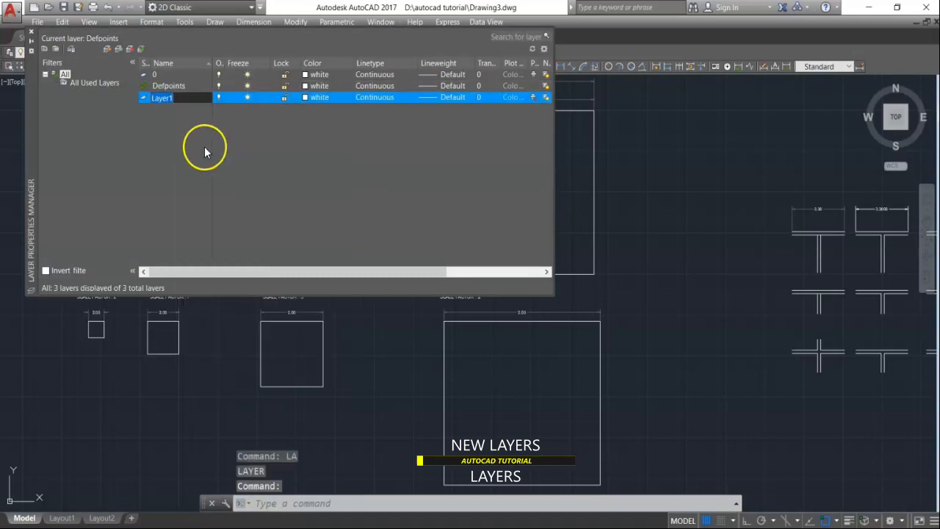
pyautogui.press('Return')
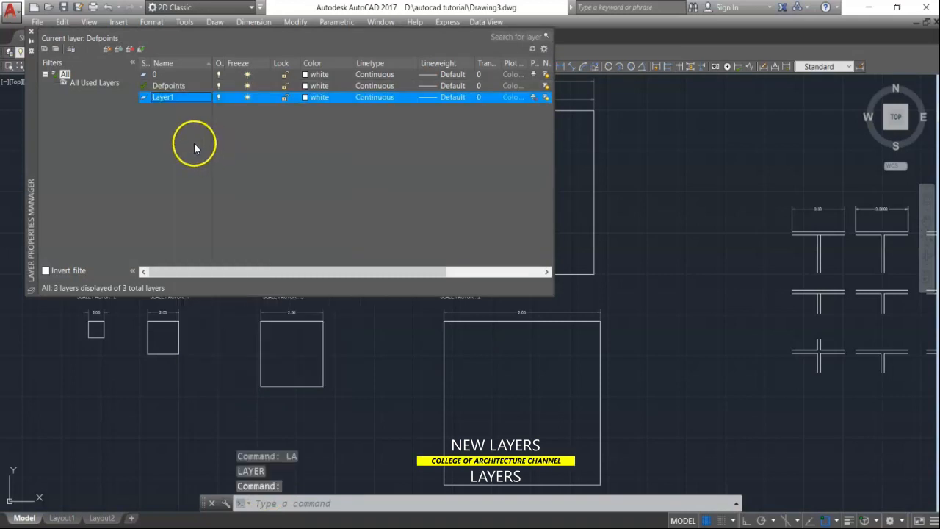
# Create four more layers below Layer1, keeping their default names
pyautogui.rightClick(170, 113)
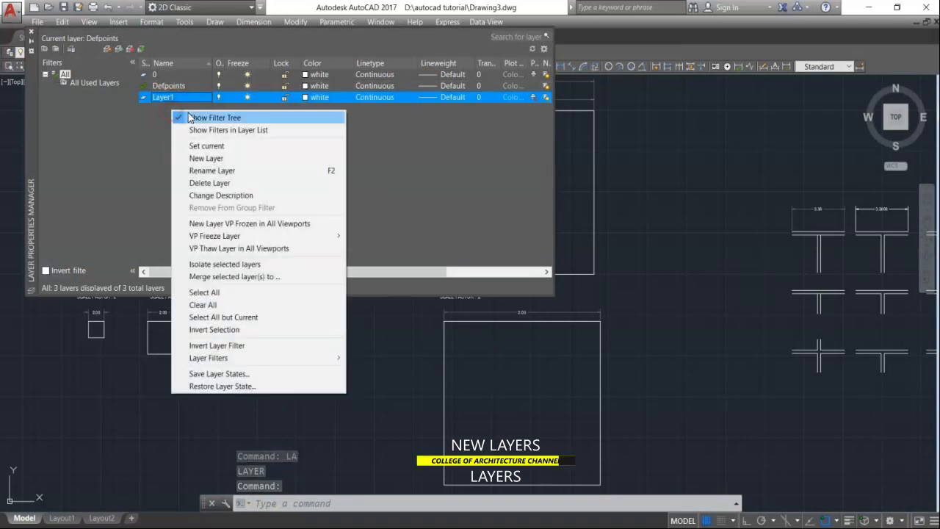
pyautogui.click(197, 156)
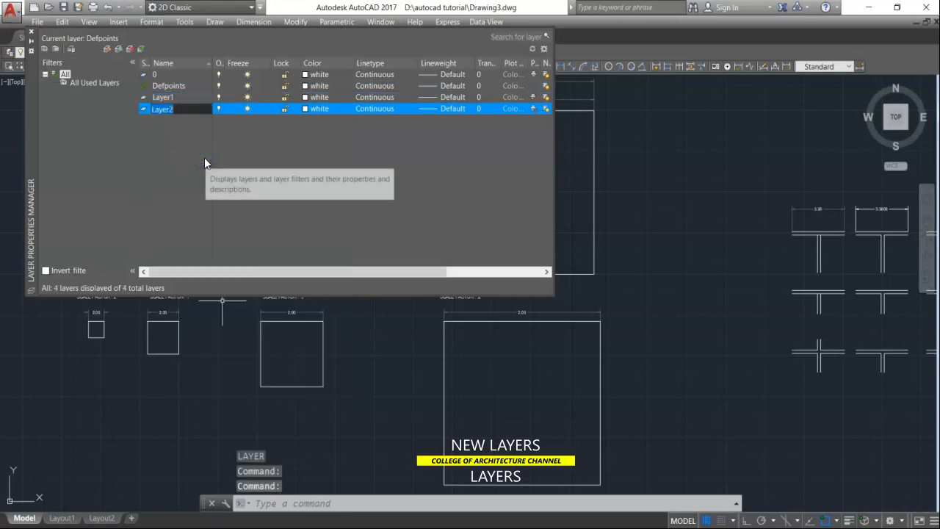
pyautogui.press('Return')
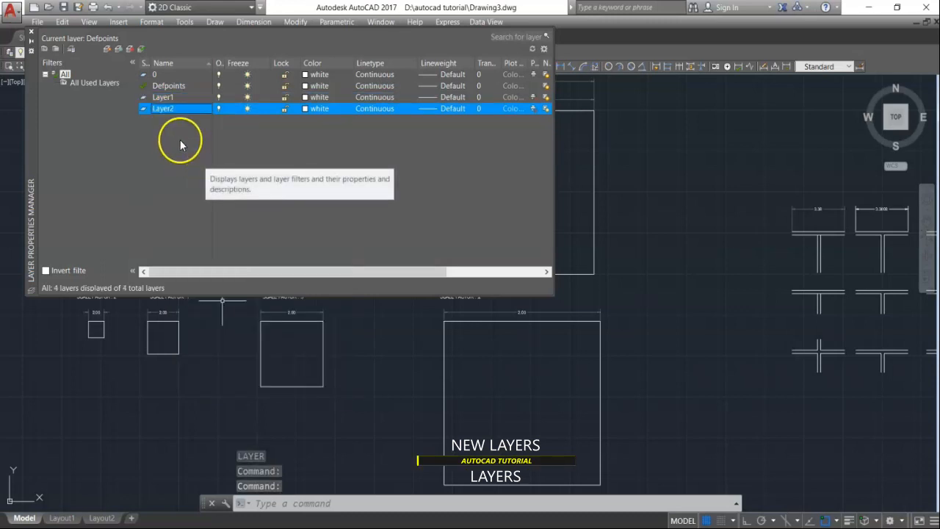
pyautogui.rightClick(180, 120)
pyautogui.click(221, 168)
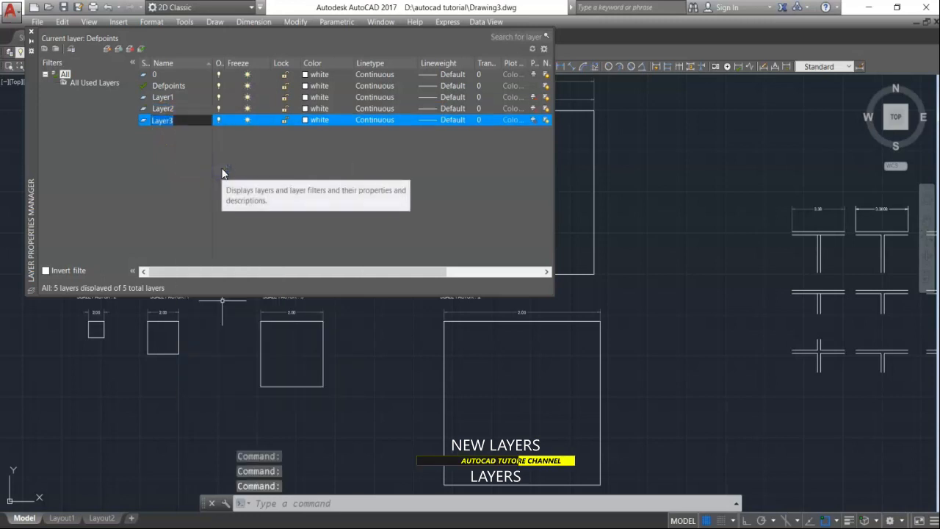
pyautogui.click(180, 142)
pyautogui.rightClick(180, 129)
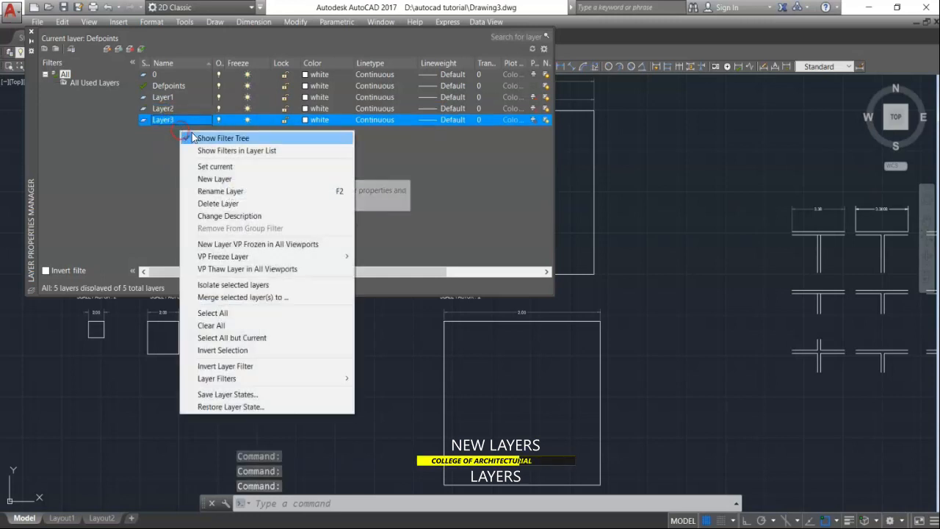
pyautogui.click(214, 179)
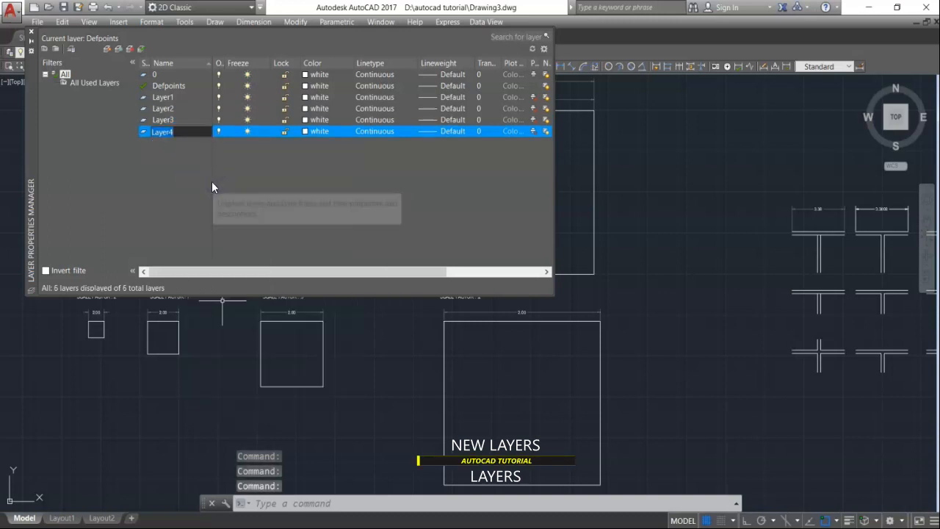
pyautogui.click(177, 152)
pyautogui.rightClick(179, 147)
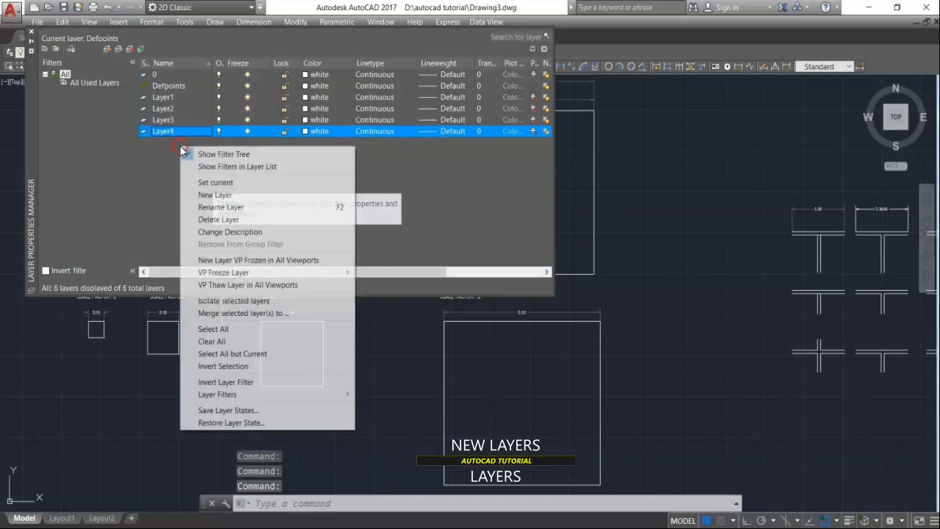
pyautogui.click(205, 195)
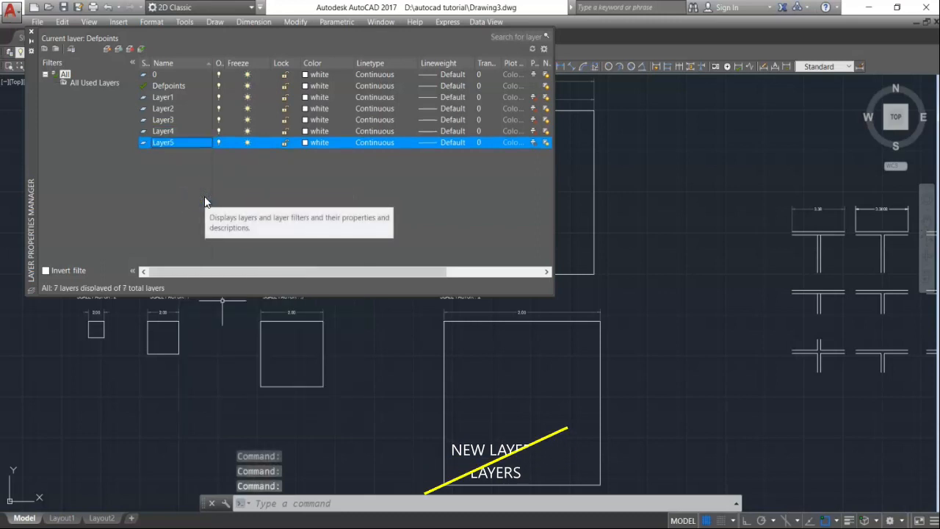
pyautogui.click(446, 170)
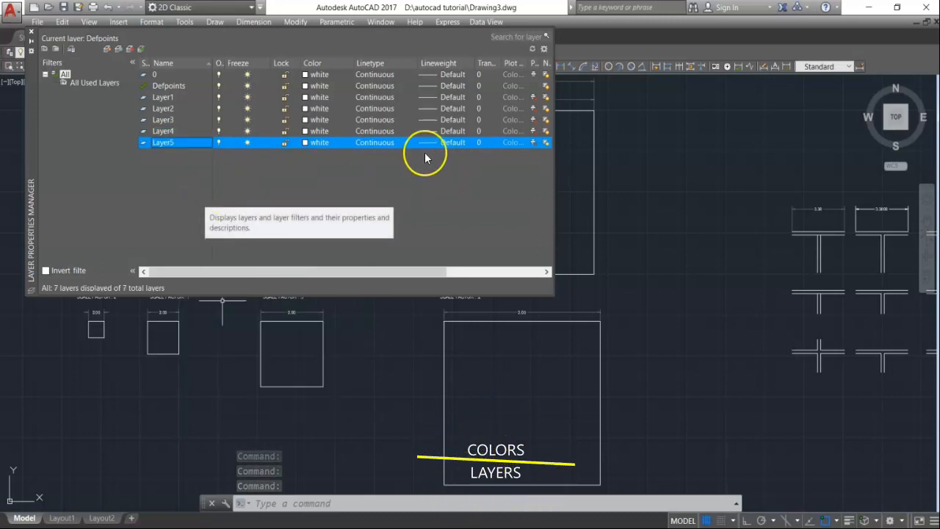
# Set the color of Layer1 to magenta and the color of Layer2 to red
pyautogui.click(305, 98)
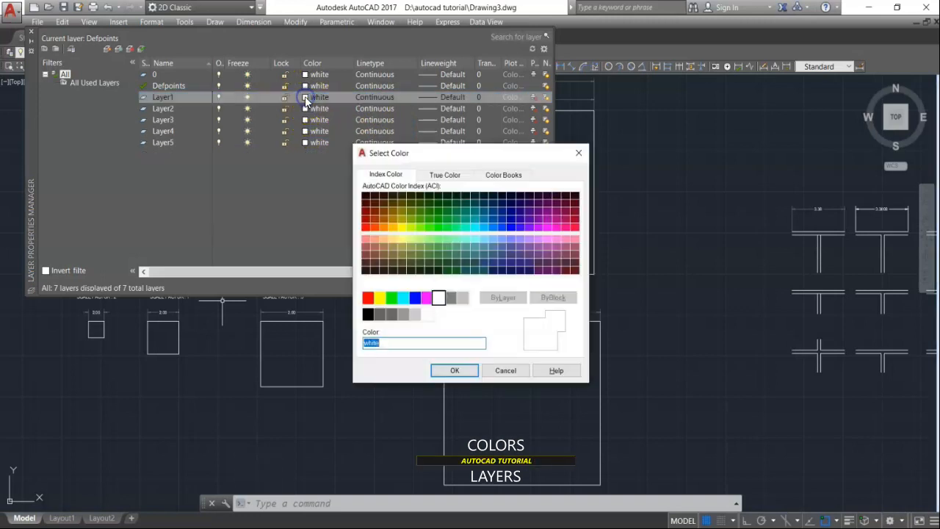
pyautogui.click(427, 297)
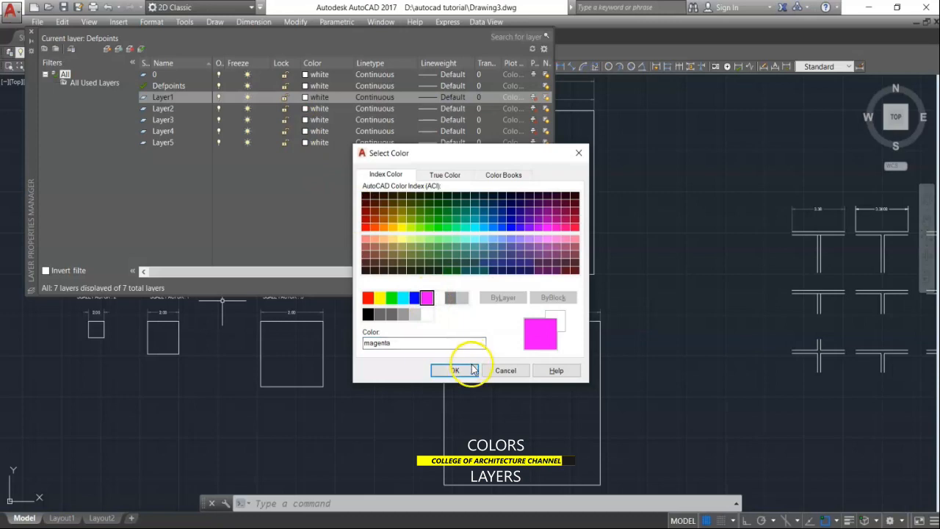
pyautogui.click(445, 373)
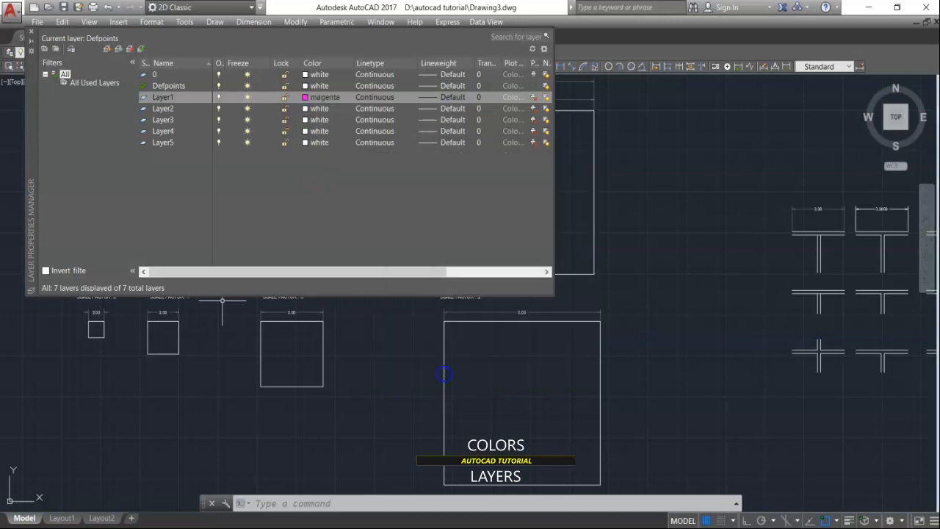
pyautogui.click(307, 109)
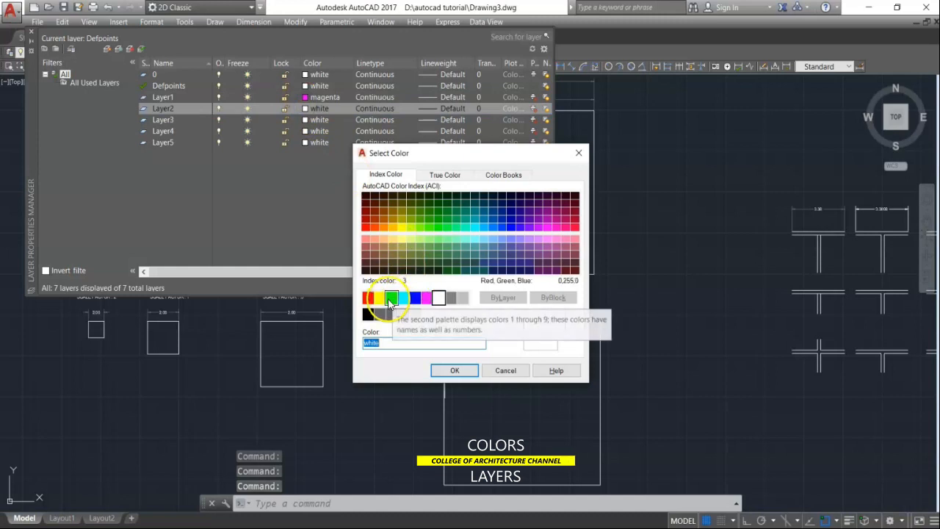
pyautogui.click(369, 298)
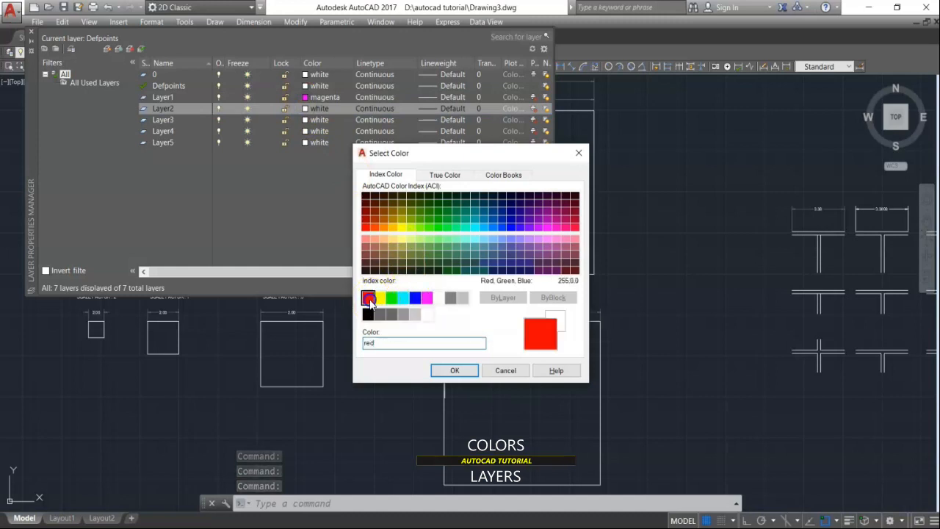
pyautogui.click(457, 371)
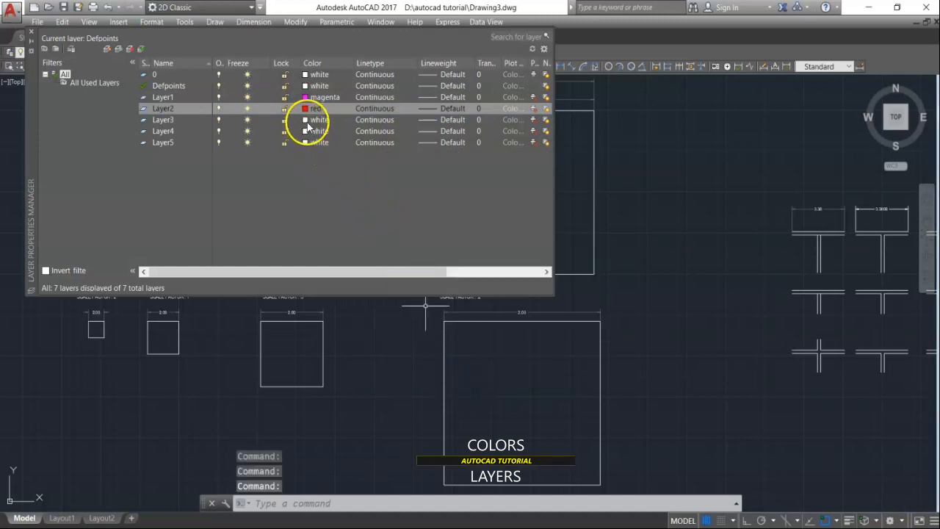
# Set the color of Layer3 to blue and the color of Layer4 to green
pyautogui.click(307, 121)
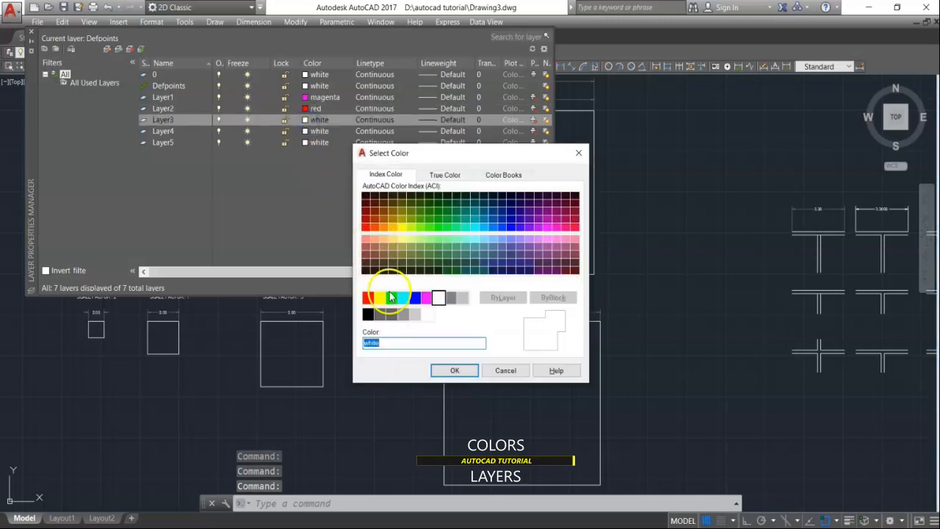
pyautogui.click(415, 297)
pyautogui.click(449, 371)
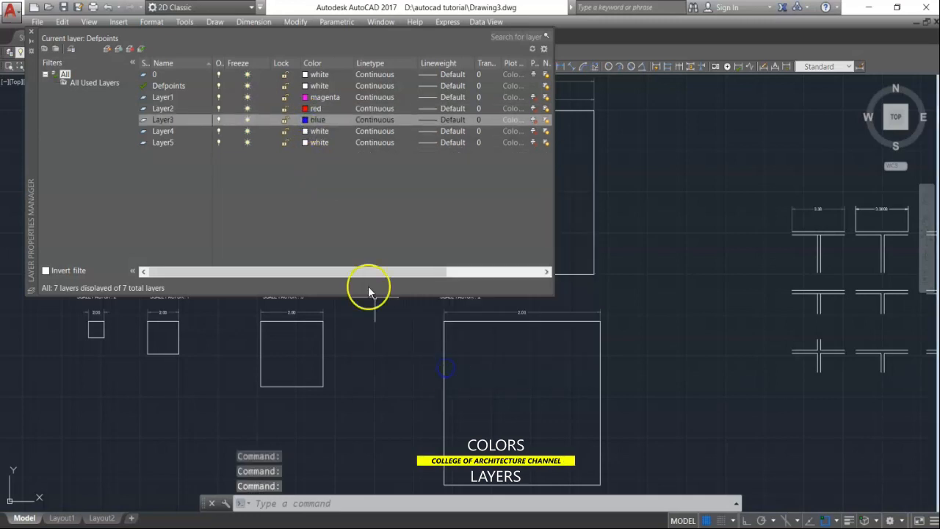
pyautogui.click(306, 133)
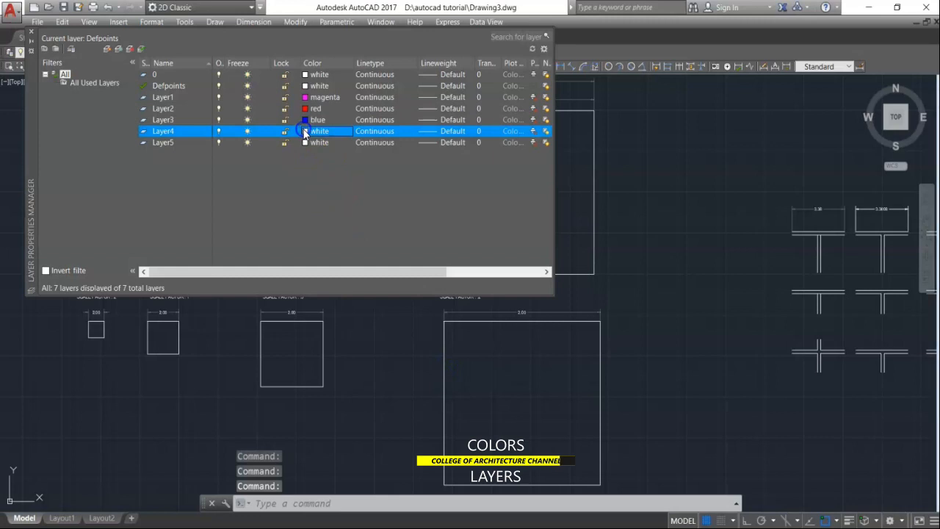
pyautogui.click(391, 299)
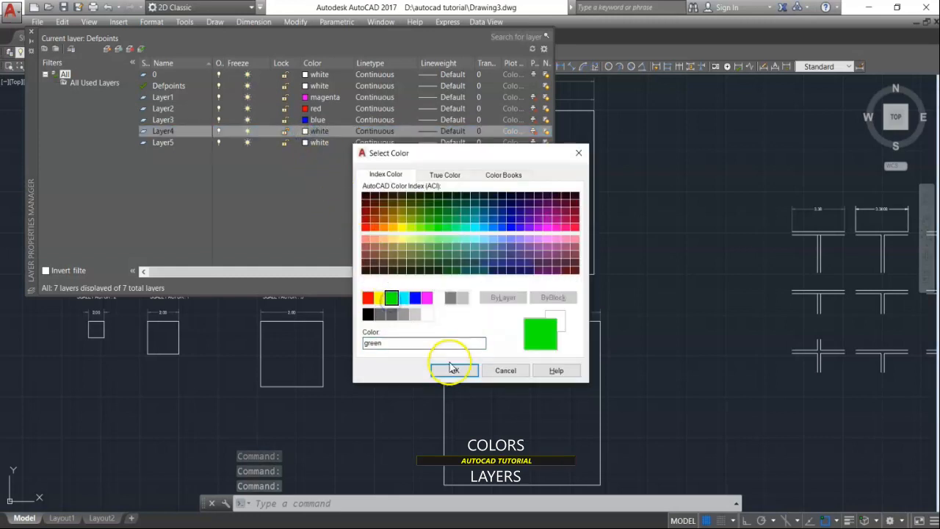
pyautogui.click(450, 370)
# Set the color of Layer5 to index color 20, the orange shade in the full ACI palette
pyautogui.click(306, 142)
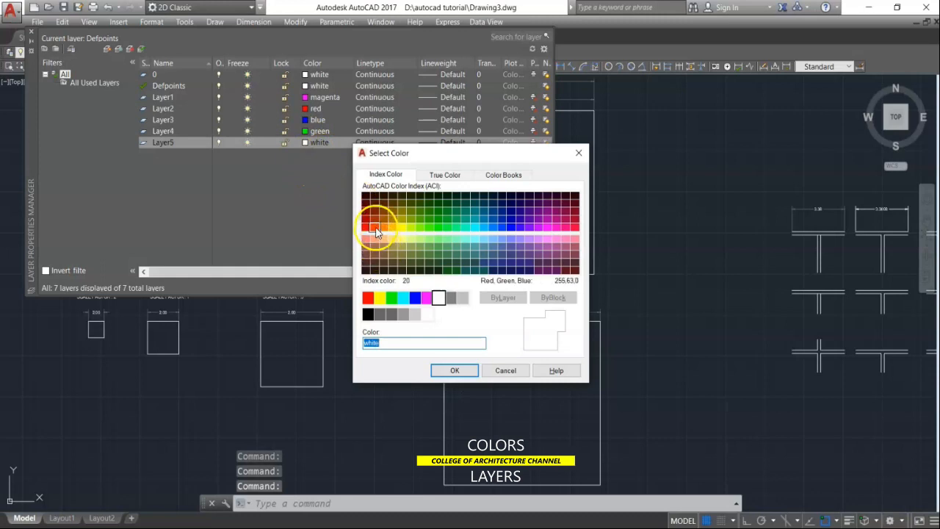
pyautogui.click(376, 229)
pyautogui.click(454, 370)
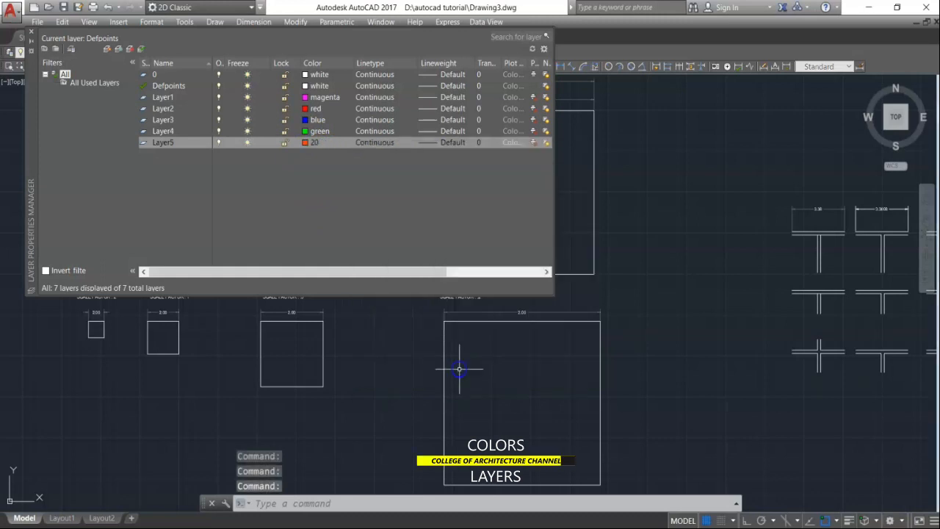
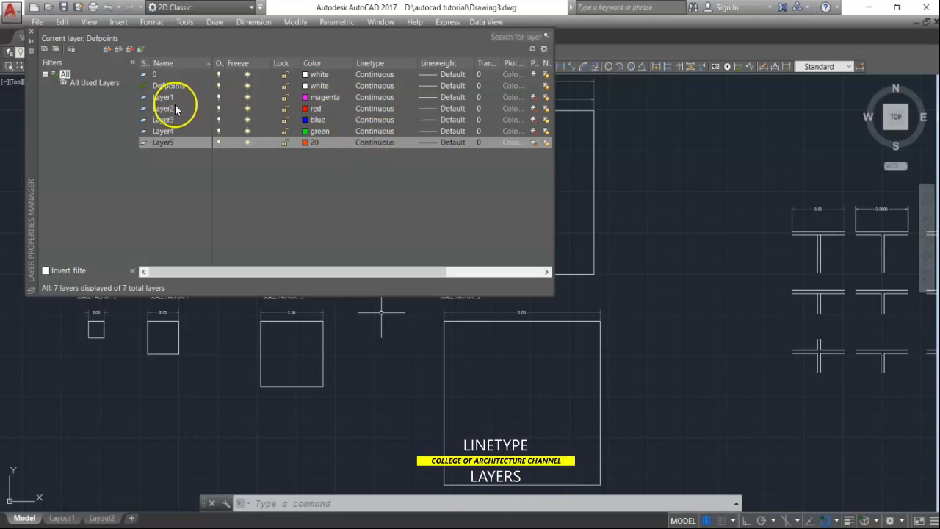
# Load the CENTER linetype from acad.lin and assign it to Layer2
pyautogui.click(382, 109)
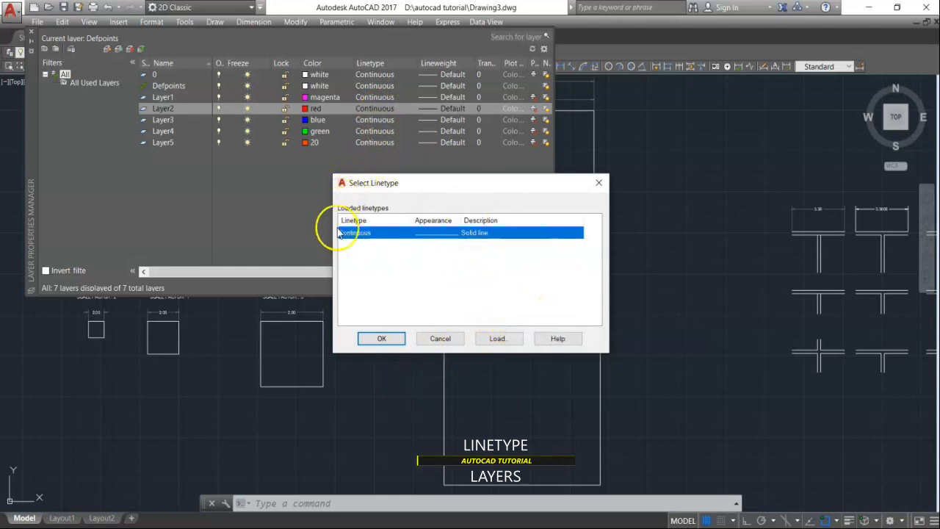
pyautogui.click(501, 338)
pyautogui.scroll(-5, 507, 297)
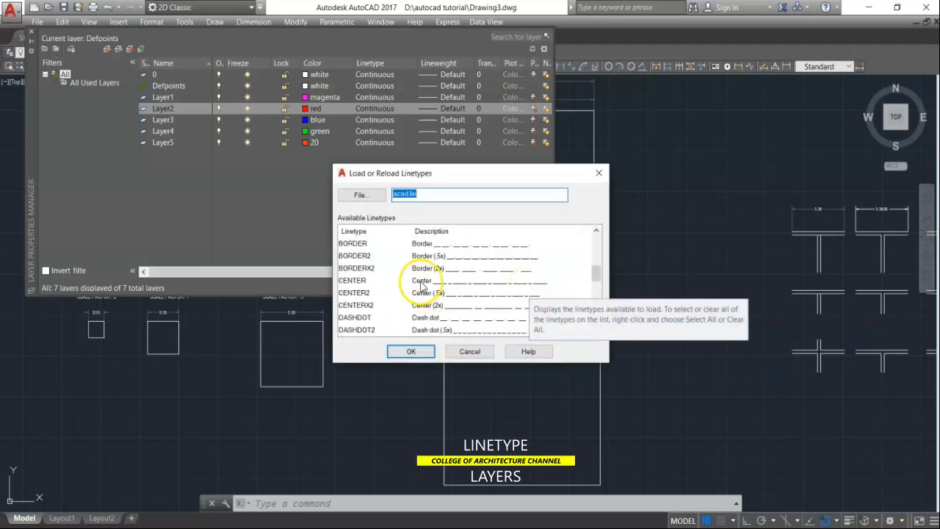
pyautogui.click(420, 282)
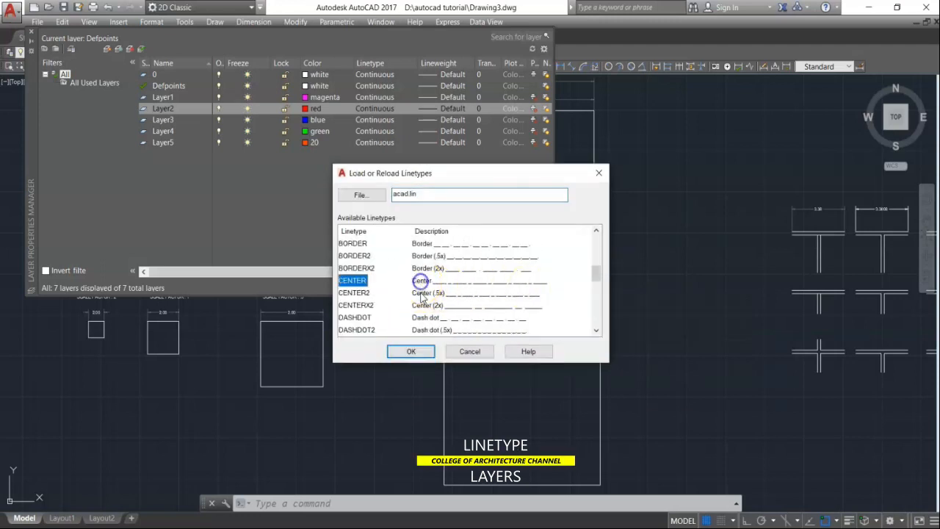
pyautogui.click(412, 352)
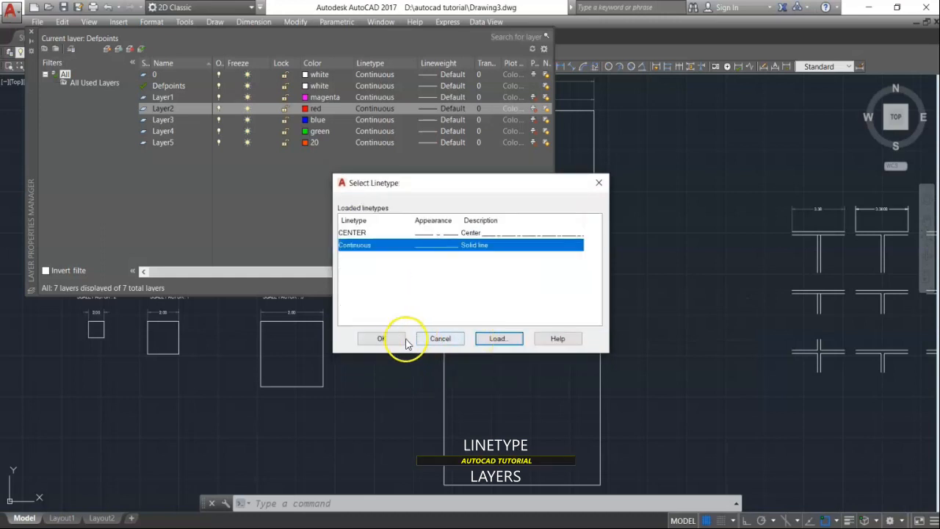
pyautogui.click(354, 232)
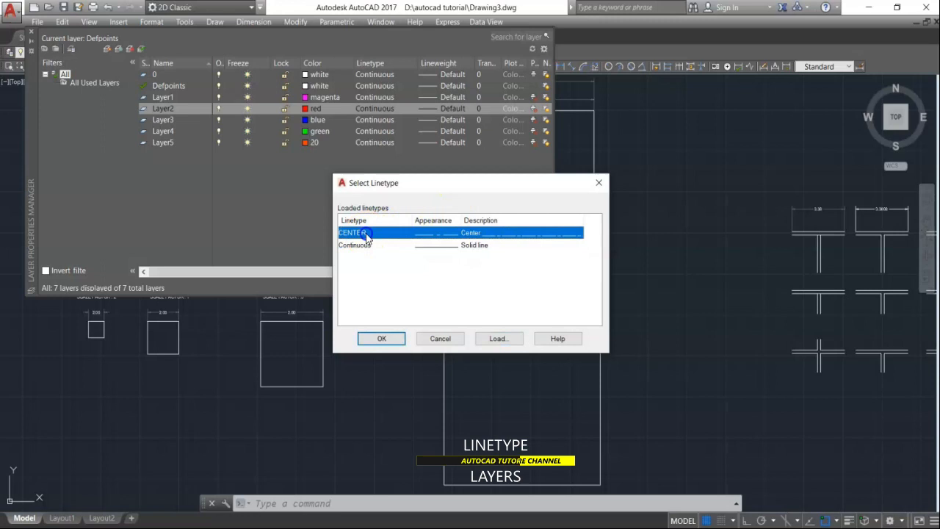
pyautogui.click(382, 338)
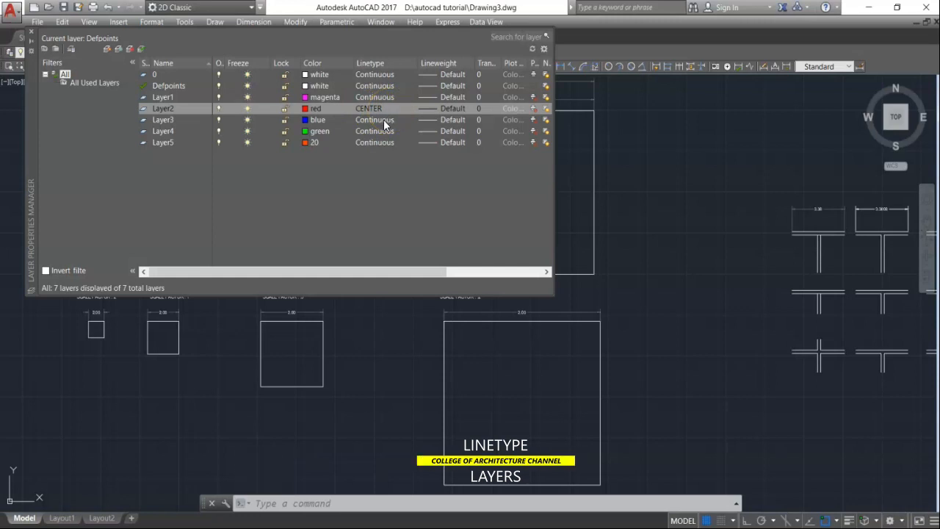
# Load the HIDDEN linetype from acad.lin and assign it to Layer3
pyautogui.click(384, 122)
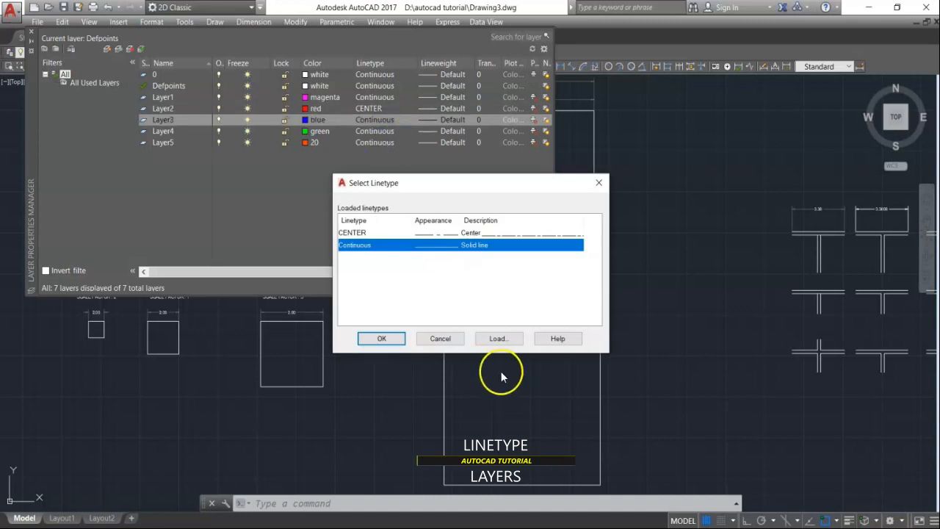
pyautogui.click(496, 339)
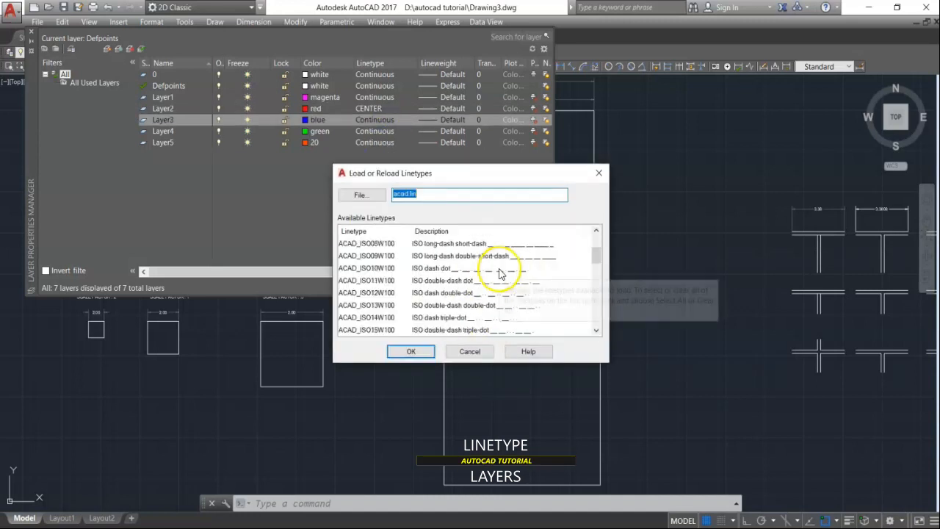
pyautogui.scroll(-5, 500, 274)
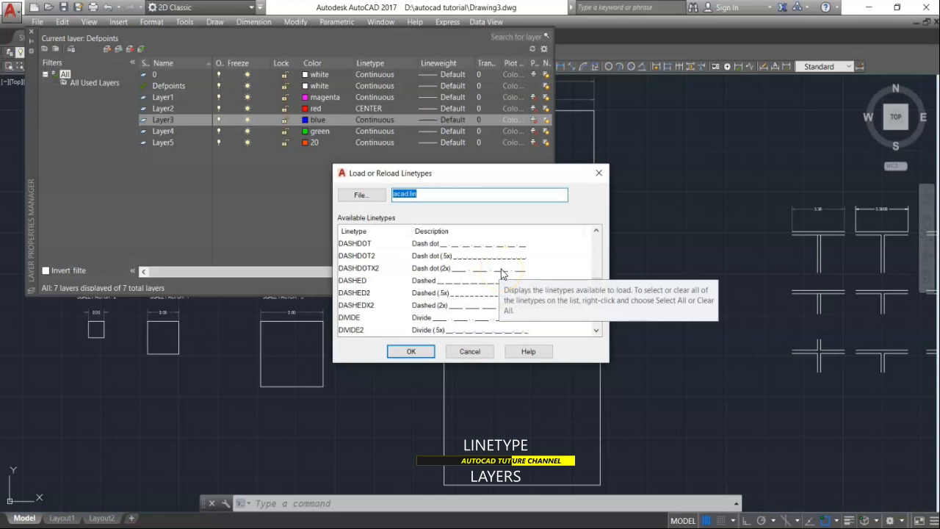
pyautogui.scroll(-2, 476, 295)
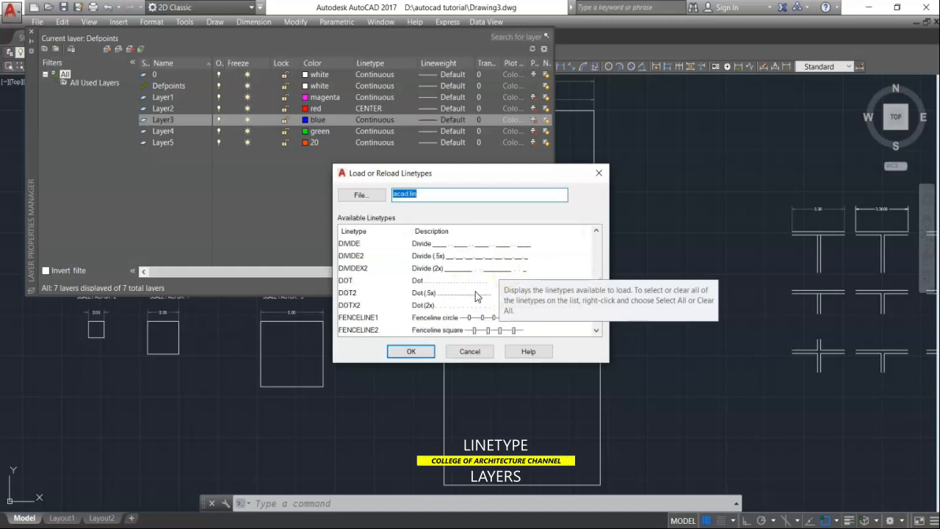
pyautogui.scroll(-2, 476, 299)
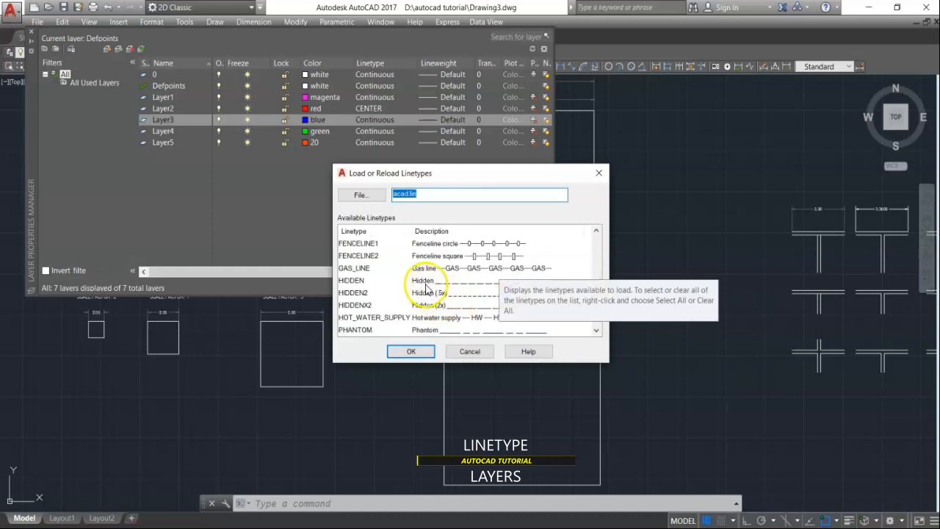
pyautogui.click(351, 280)
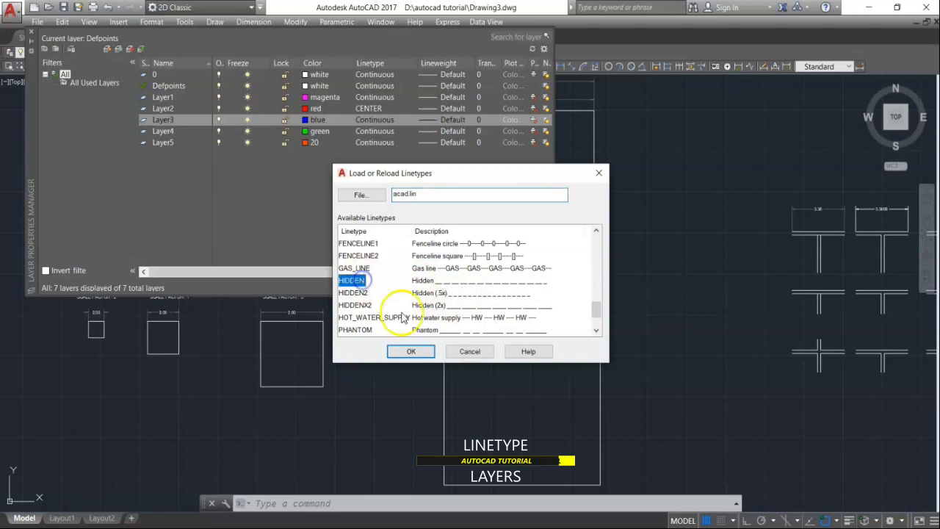
pyautogui.click(420, 352)
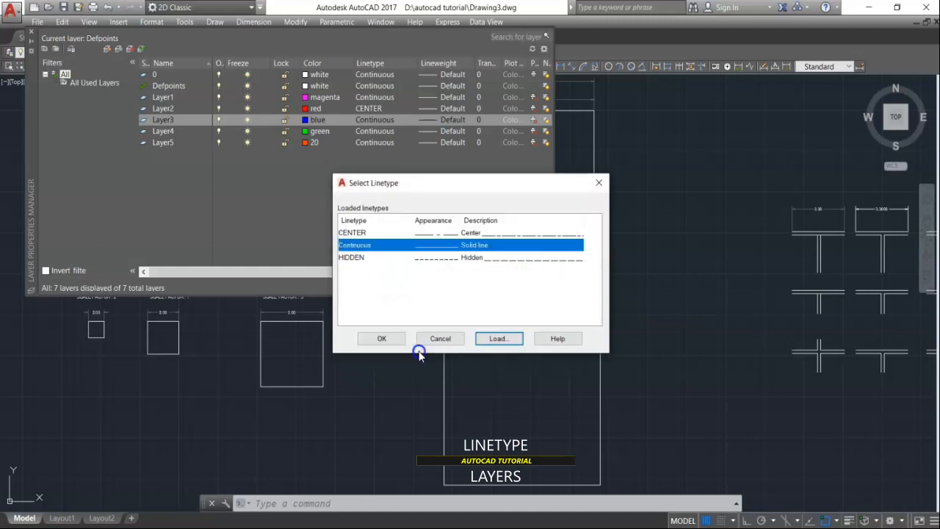
pyautogui.click(350, 258)
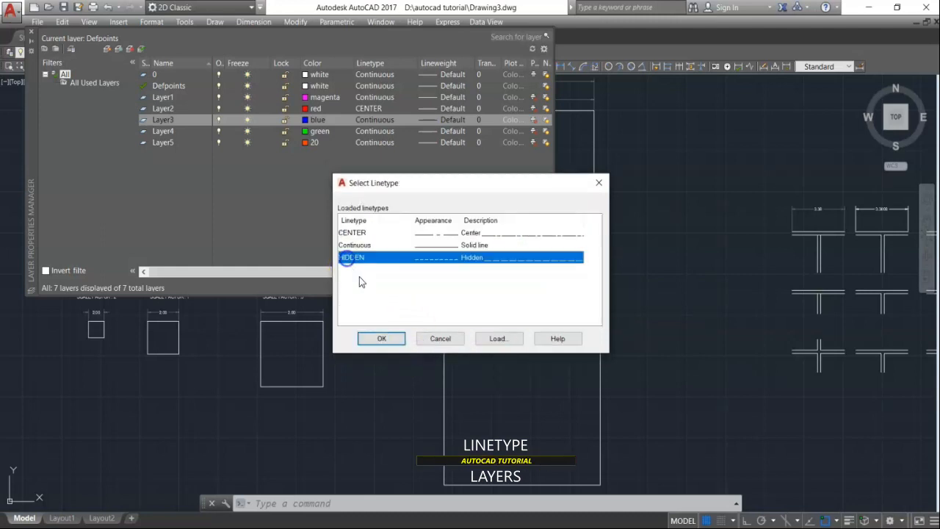
pyautogui.click(382, 339)
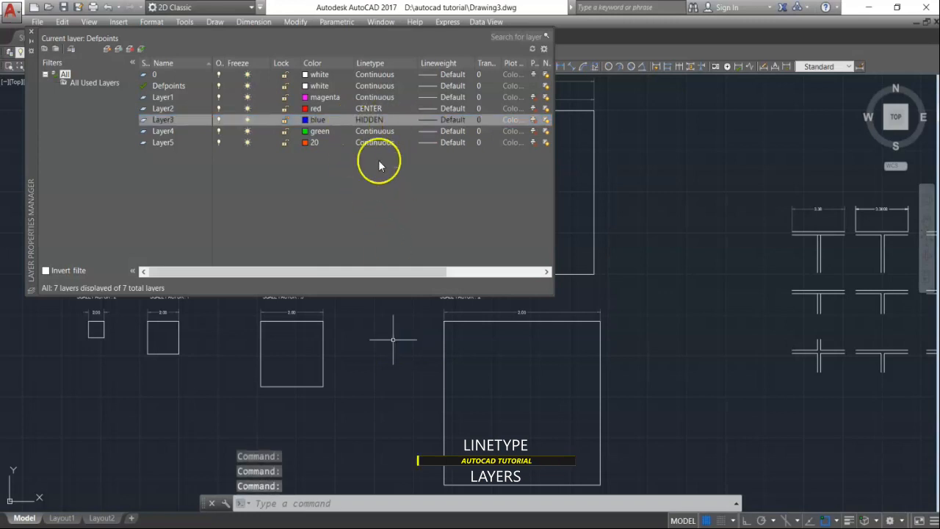
# Load the HIDDEN2 linetype from acad.lin and assign it to Layer4
pyautogui.click(376, 131)
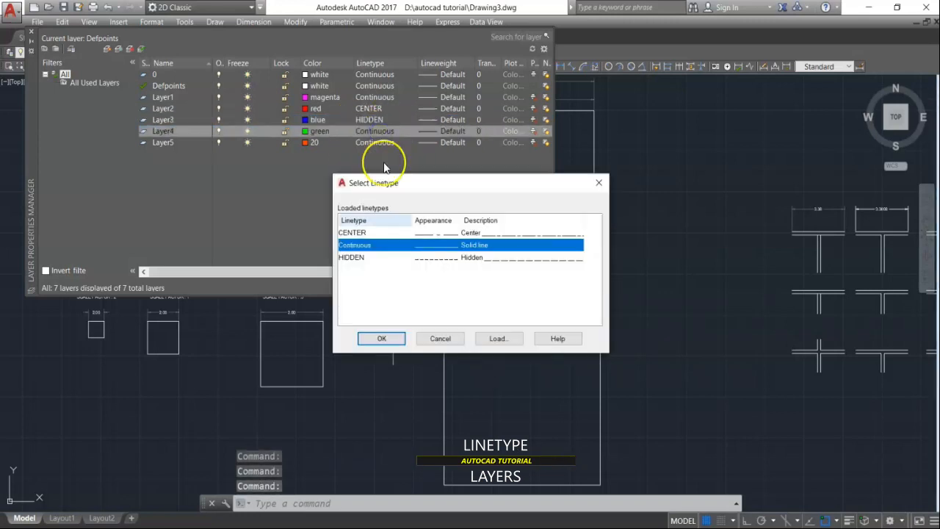
pyautogui.click(499, 339)
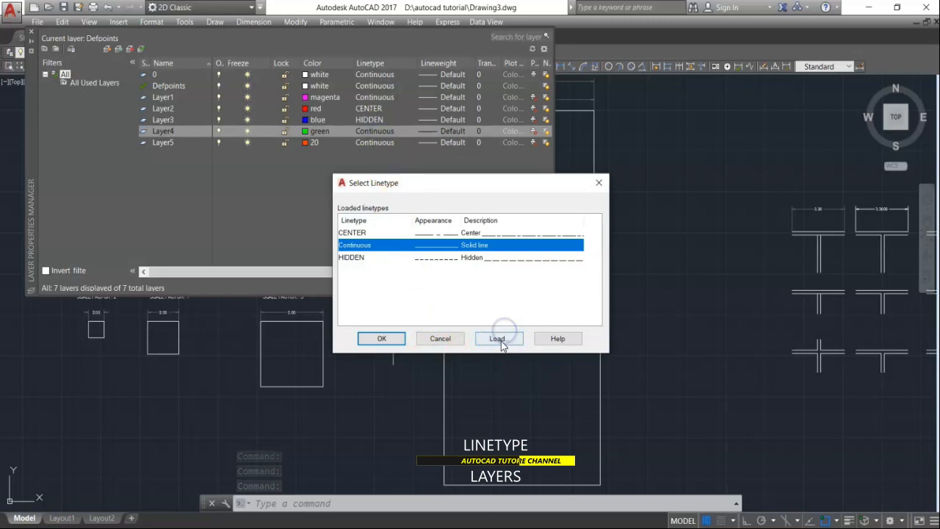
pyautogui.scroll(-9, 451, 275)
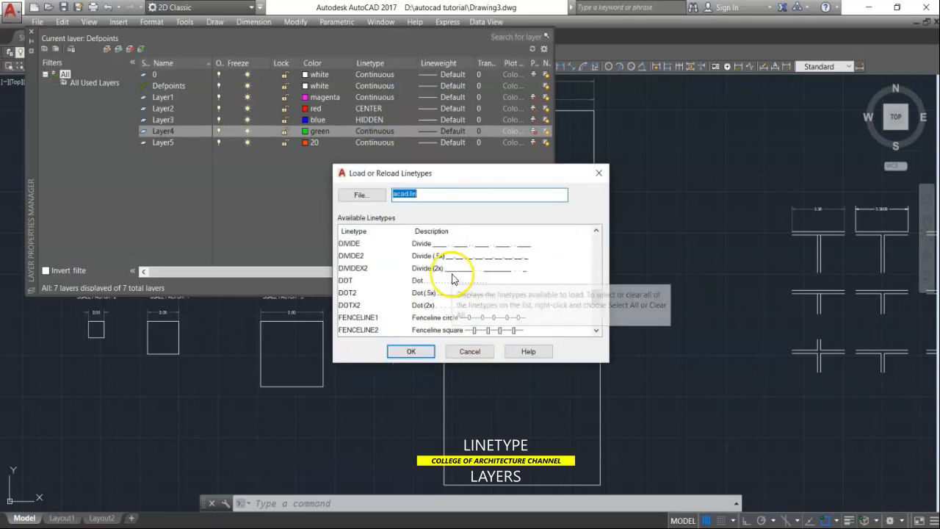
pyautogui.scroll(-2, 454, 278)
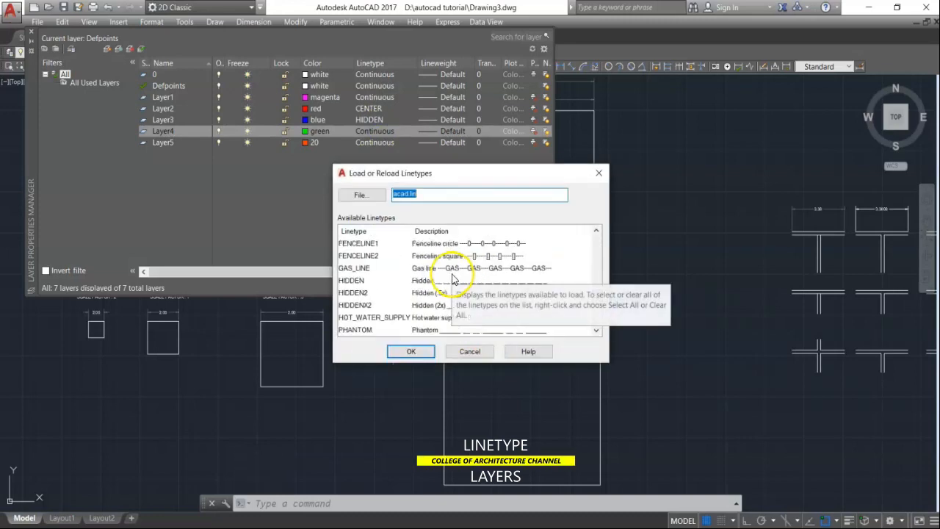
pyautogui.click(354, 293)
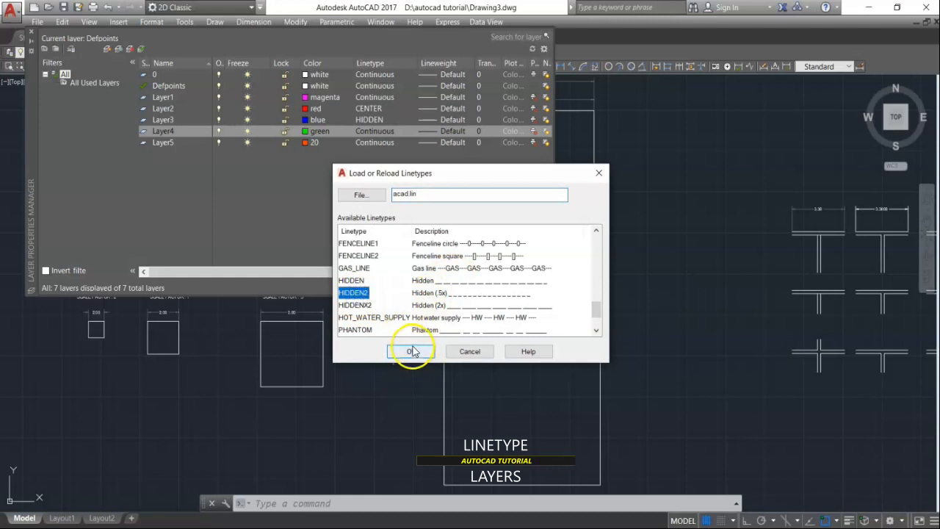
pyautogui.click(412, 352)
pyautogui.click(354, 271)
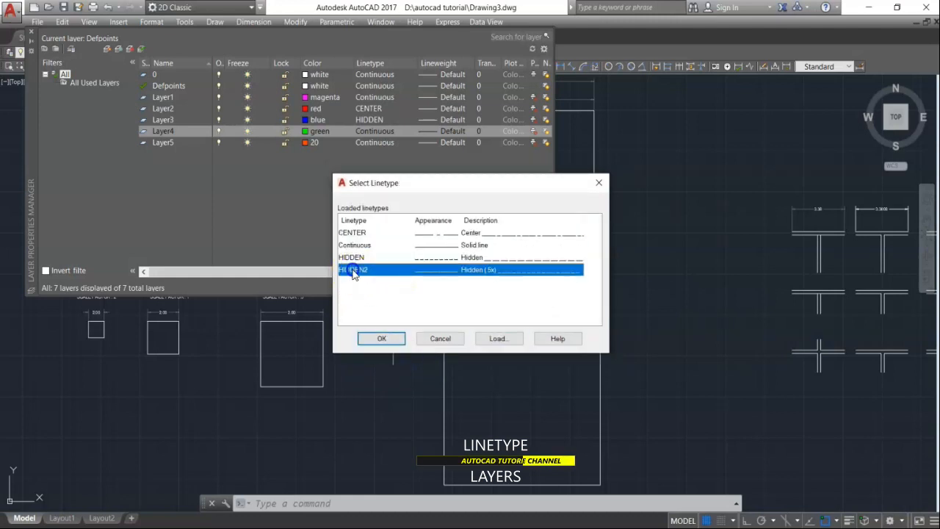
pyautogui.click(393, 340)
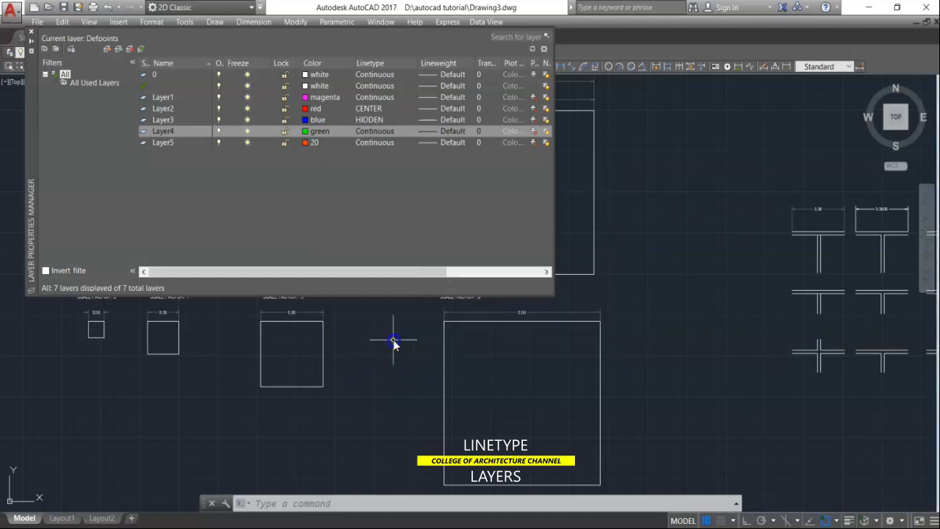
# Load the DASHED linetype from acad.lin and assign it to Layer5
pyautogui.click(375, 143)
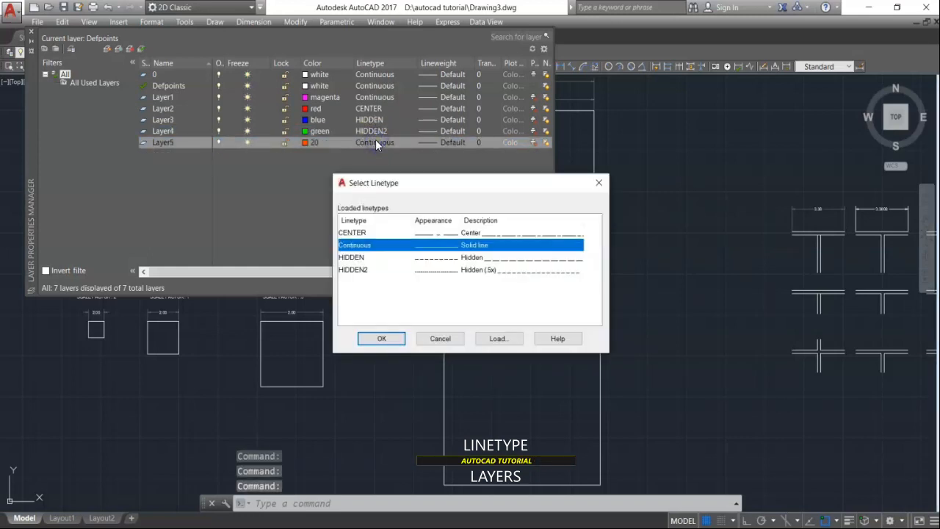
pyautogui.click(391, 338)
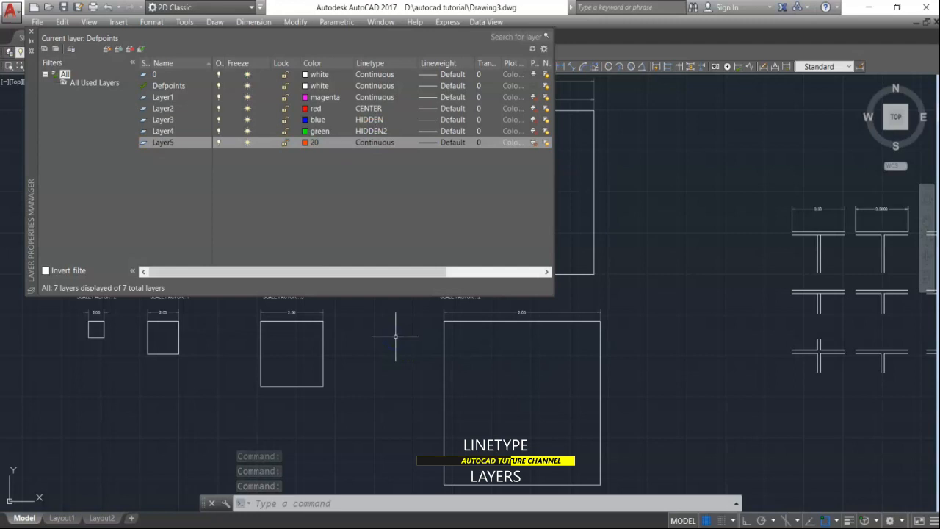
pyautogui.click(379, 147)
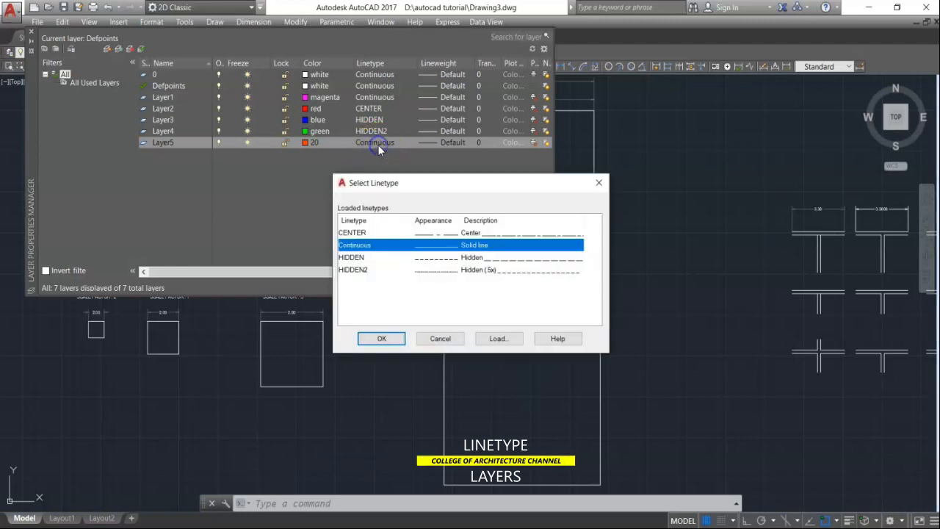
pyautogui.click(502, 338)
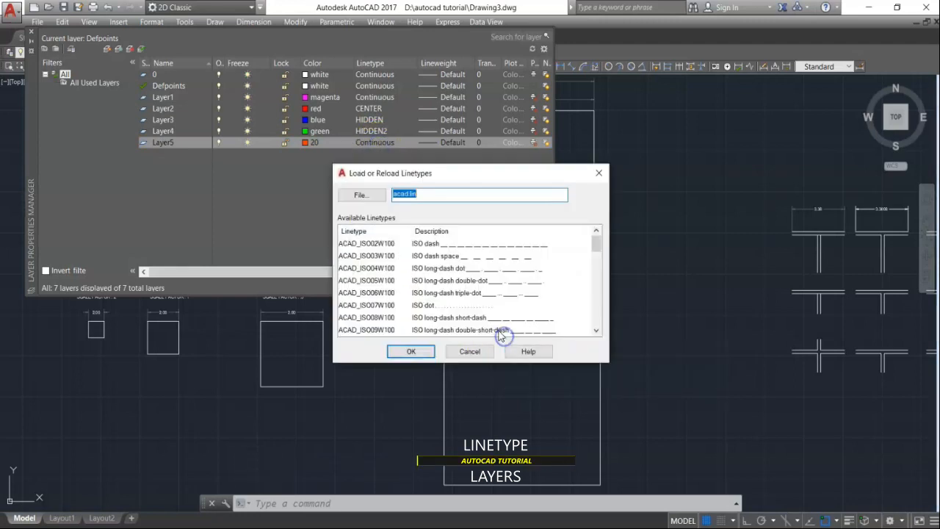
pyautogui.scroll(-7, 453, 276)
pyautogui.scroll(-1, 454, 275)
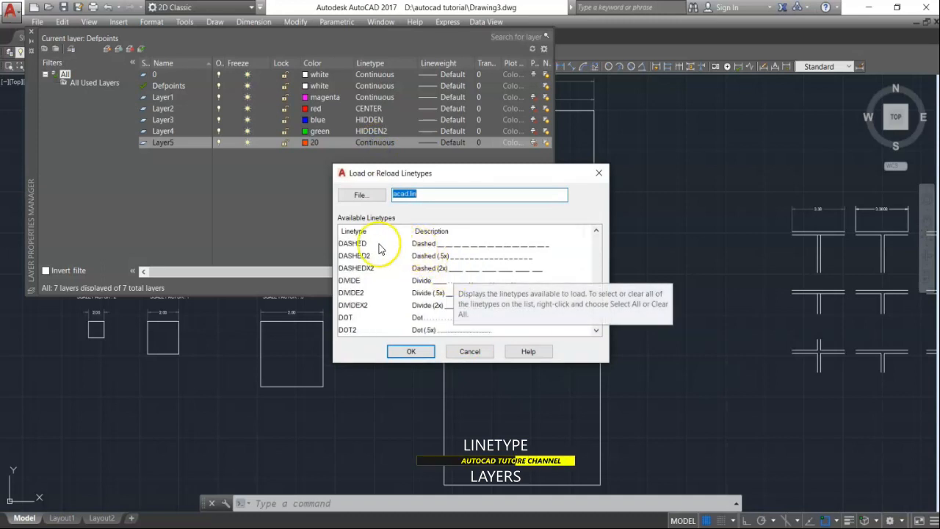
pyautogui.scroll(1, 360, 242)
pyautogui.click(355, 243)
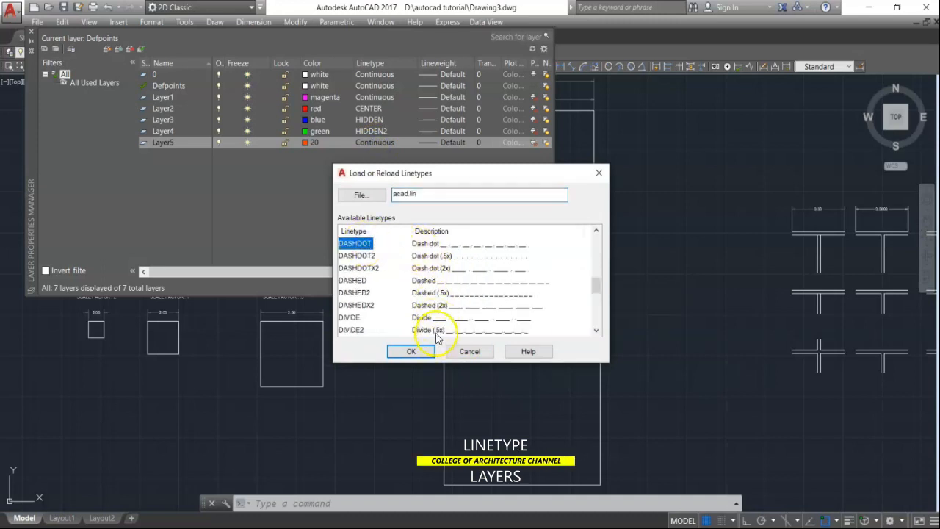
pyautogui.scroll(1, 395, 296)
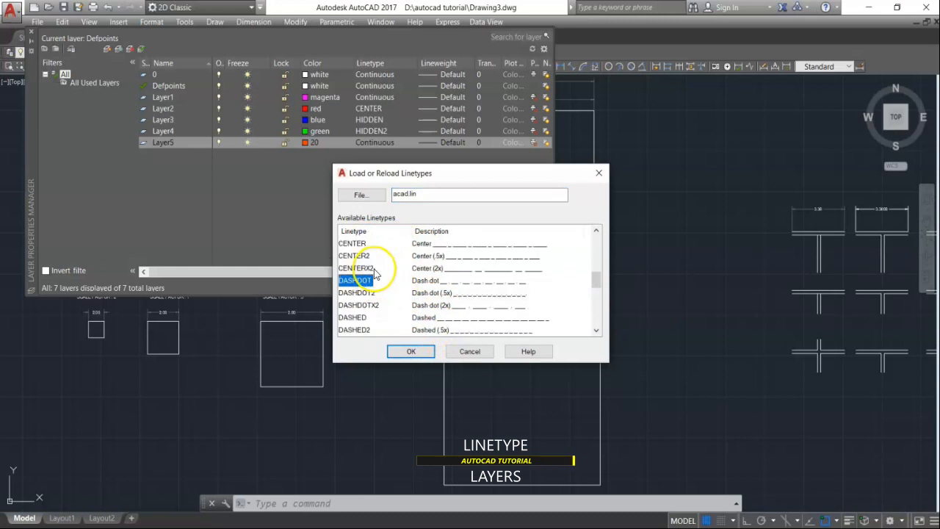
pyautogui.click(354, 316)
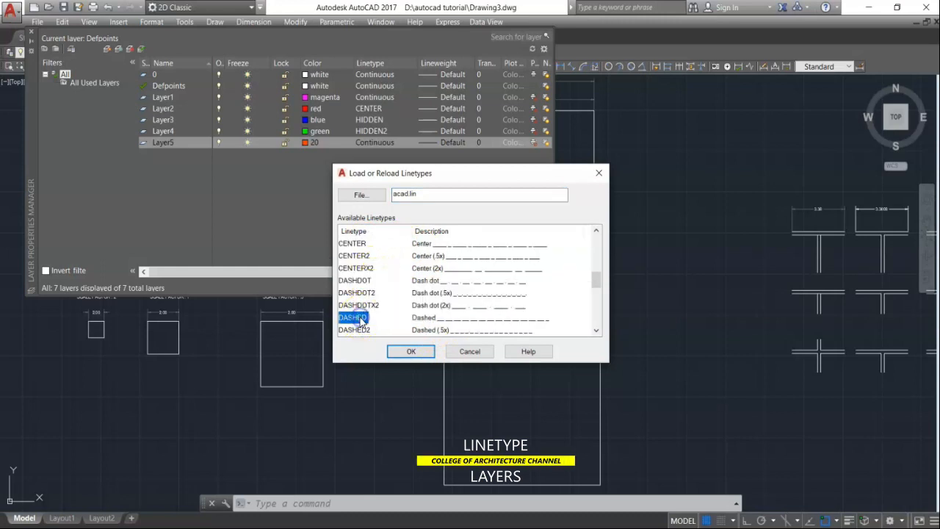
pyautogui.click(410, 352)
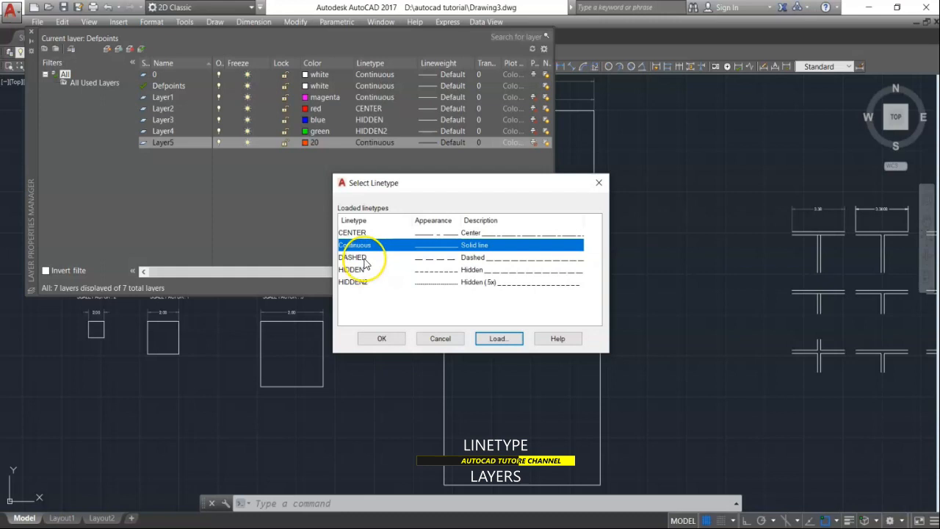
pyautogui.click(365, 258)
pyautogui.click(382, 339)
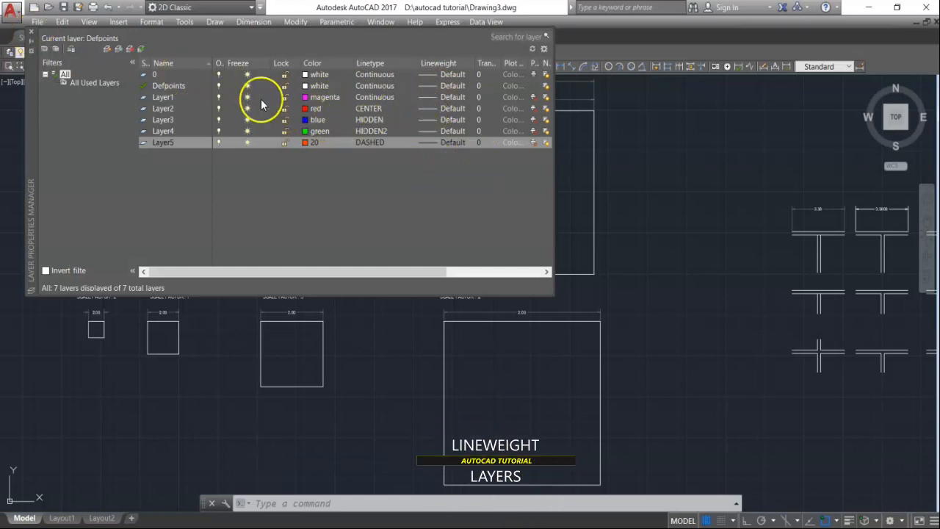
# Set the lineweight of Layer1 to 0.09 mm and the lineweight of Layer2 to 0.20 mm
pyautogui.click(432, 98)
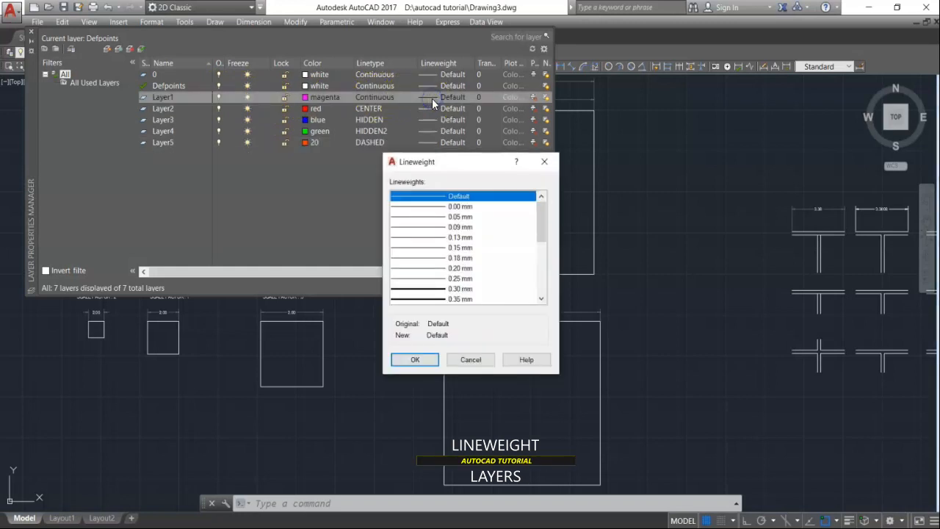
pyautogui.click(433, 227)
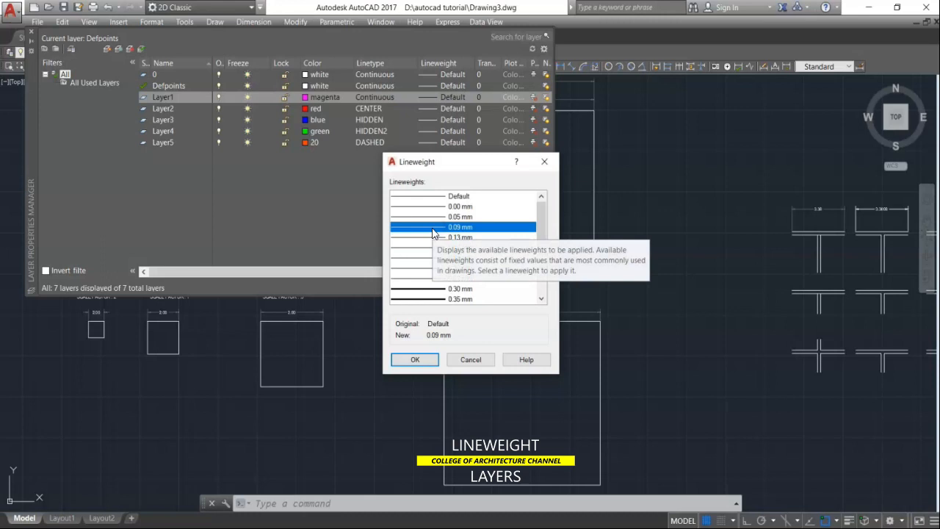
pyautogui.click(429, 363)
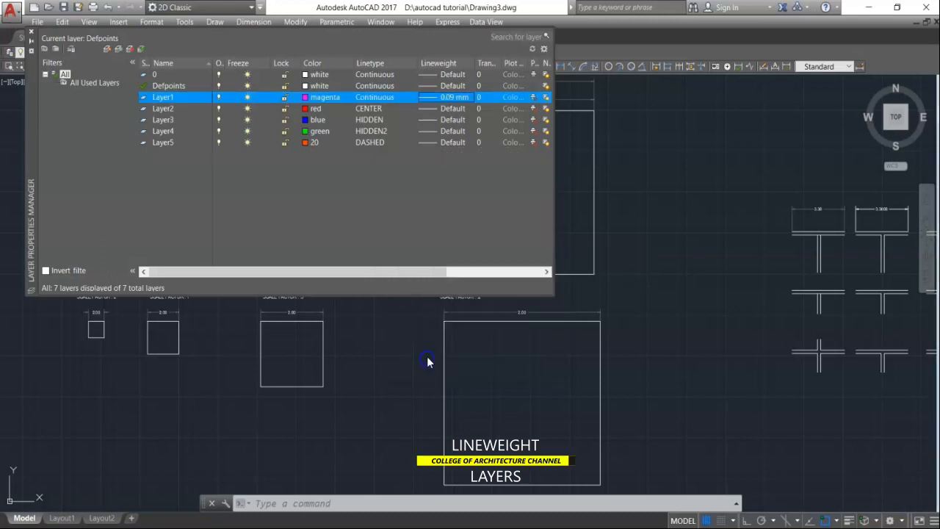
pyautogui.click(433, 107)
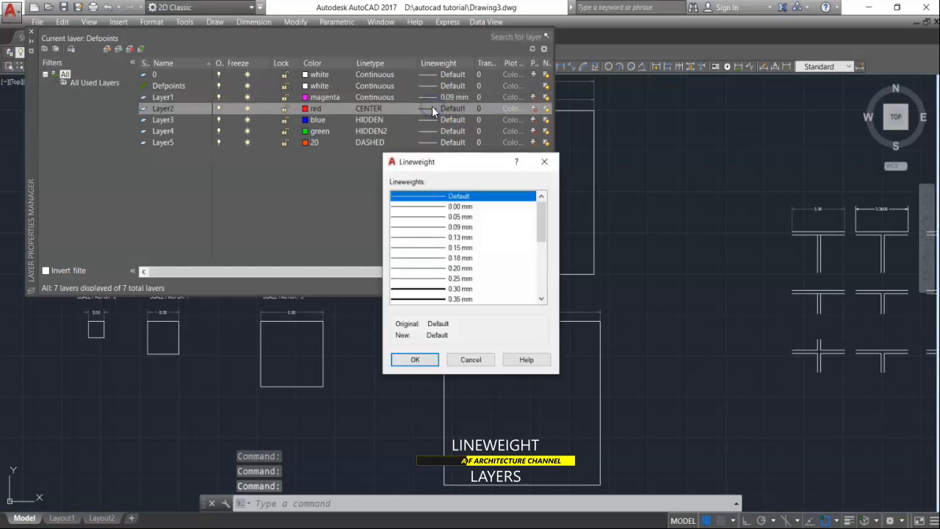
pyautogui.click(442, 269)
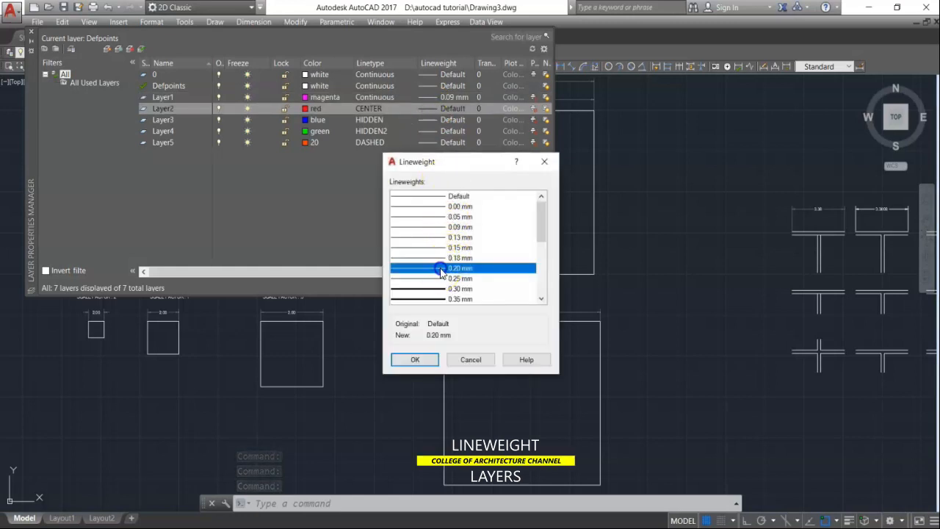
pyautogui.click(417, 359)
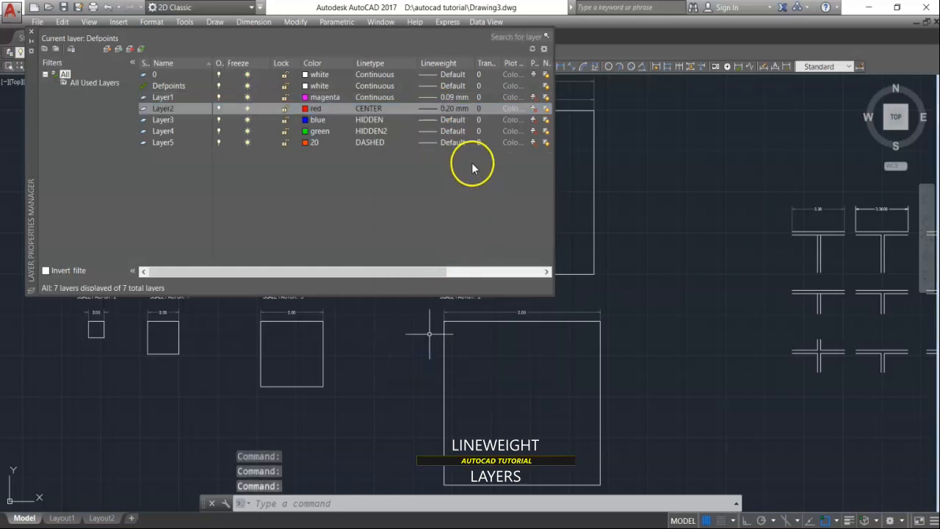
# Set the lineweight of Layer3 to 0.30 mm
pyautogui.click(435, 121)
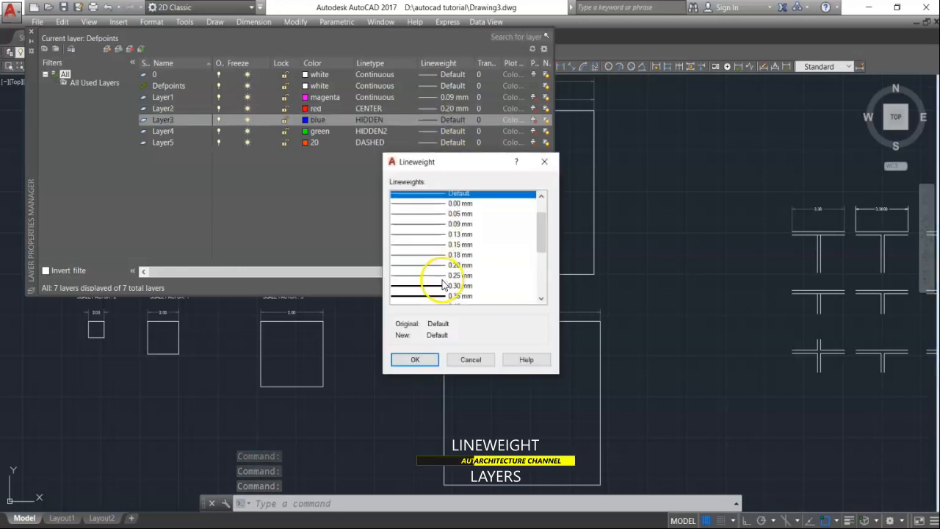
pyautogui.click(432, 257)
pyautogui.click(428, 359)
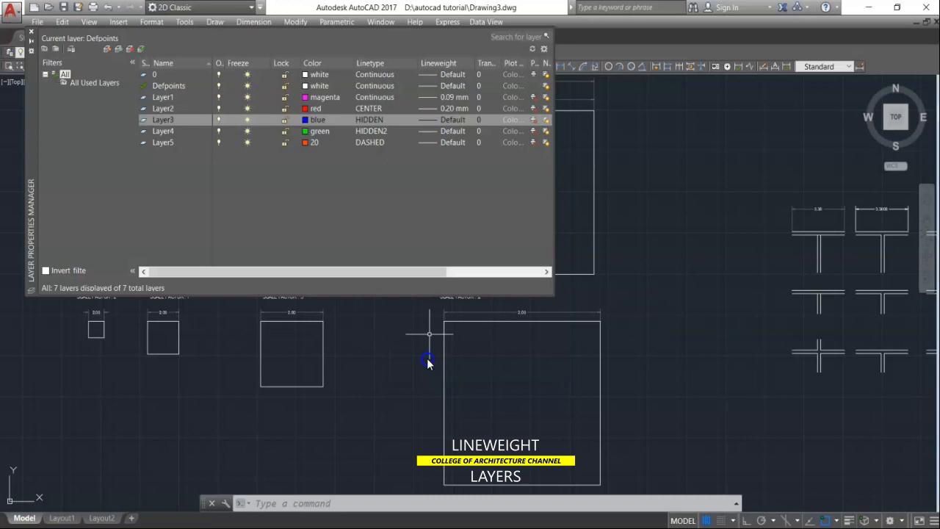
# Set the lineweight of Layer4 to 0.40 mm
pyautogui.click(433, 132)
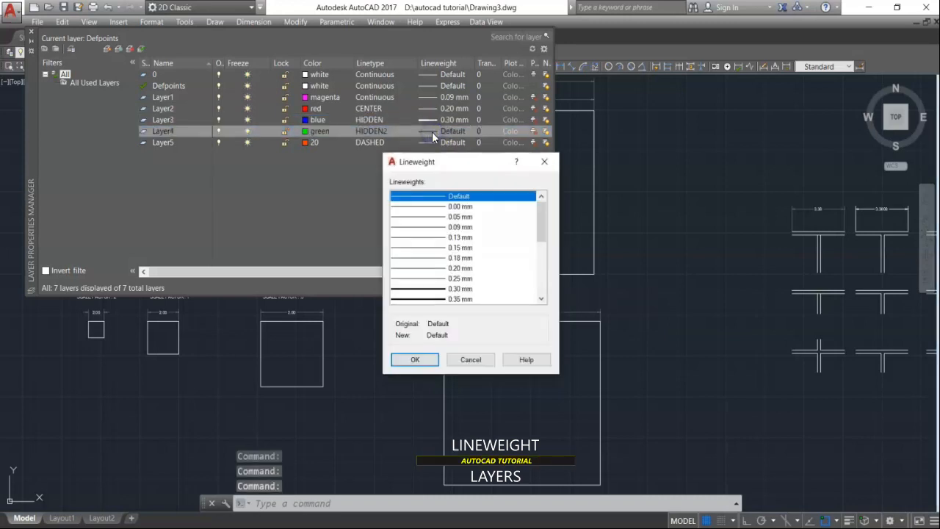
pyautogui.scroll(-1, 414, 248)
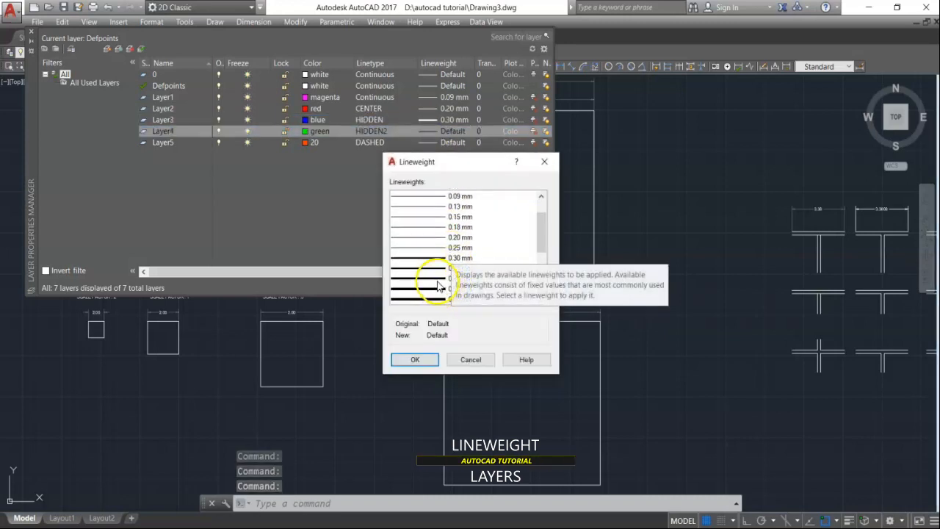
pyautogui.click(436, 278)
pyautogui.click(416, 360)
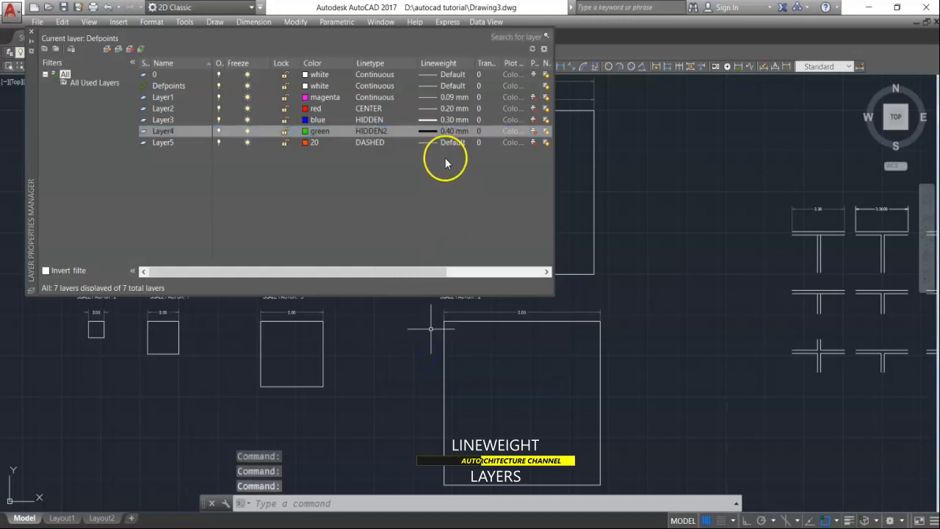
# Set the lineweight of Layer5 to 0.50 mm and close the Layer Properties Manager
pyautogui.click(433, 142)
pyautogui.scroll(-3, 462, 250)
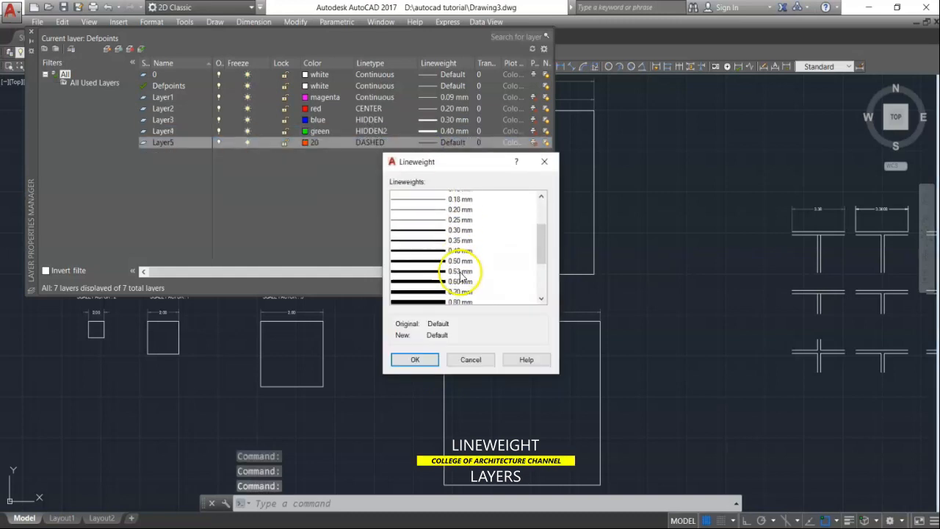
pyautogui.click(440, 258)
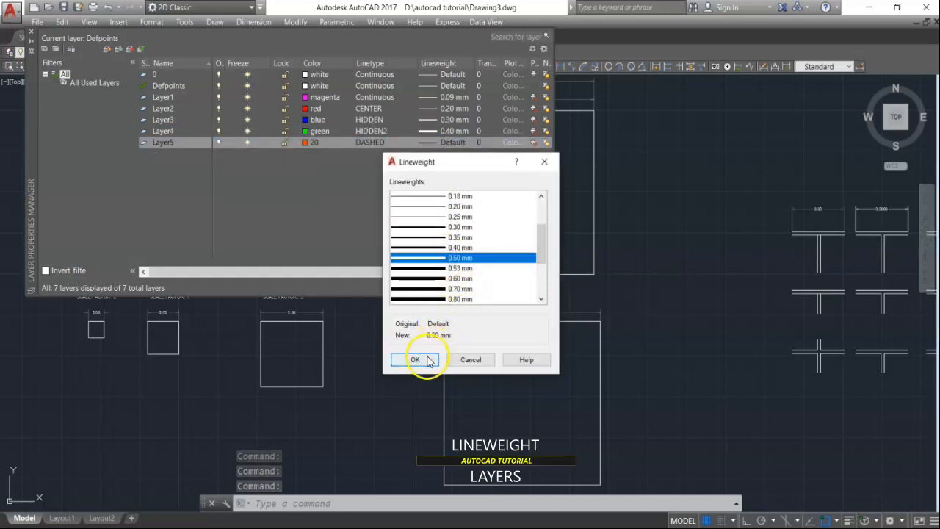
pyautogui.click(415, 359)
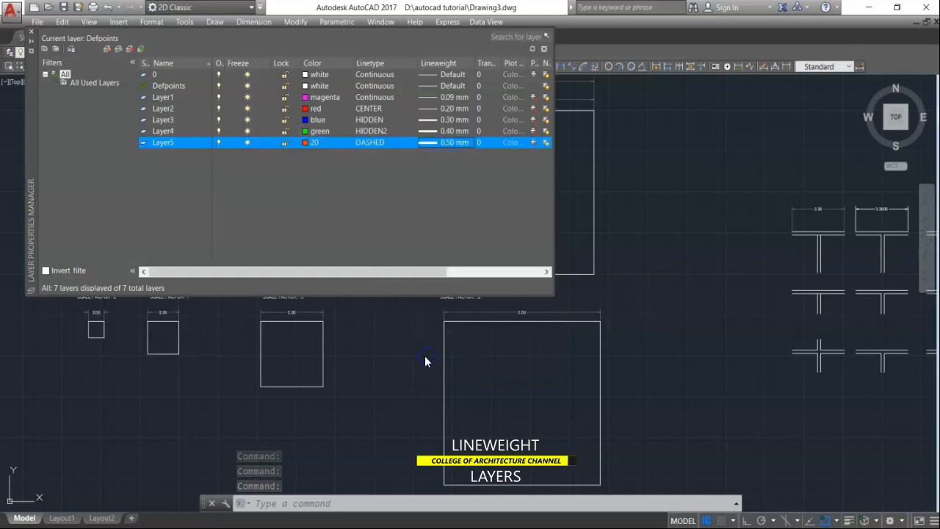
pyautogui.click(30, 35)
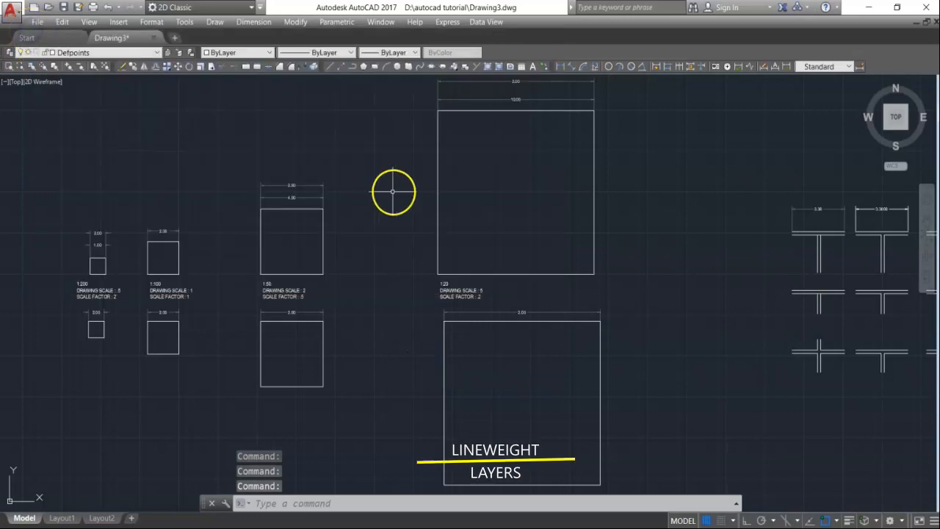
# Draw a horizontal line 20 units long with Ortho on, in the empty area up and left of the scaled squares
pyautogui.scroll(-4, 586, 218)
pyautogui.moveTo(294, 239); pyautogui.dragTo(490, 321, button='middle')
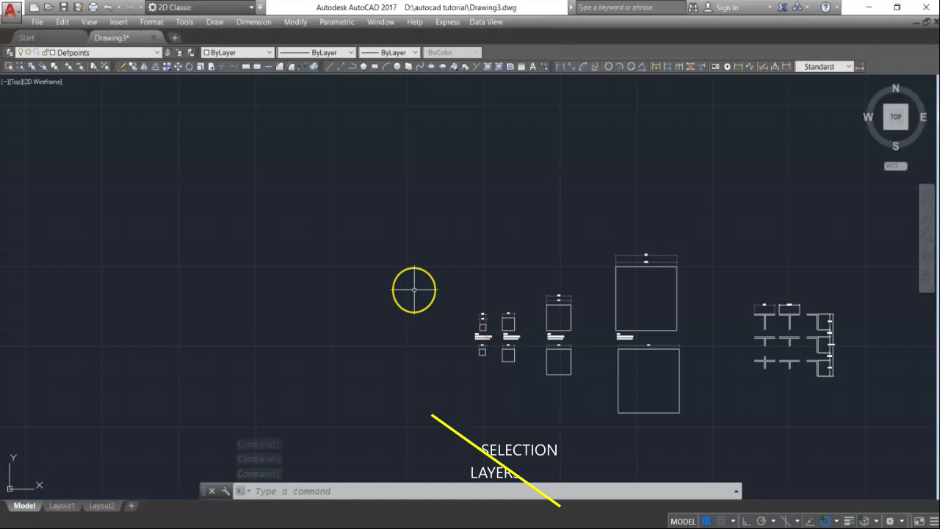
pyautogui.press('Escape')
pyautogui.press('Escape')
pyautogui.write('L')
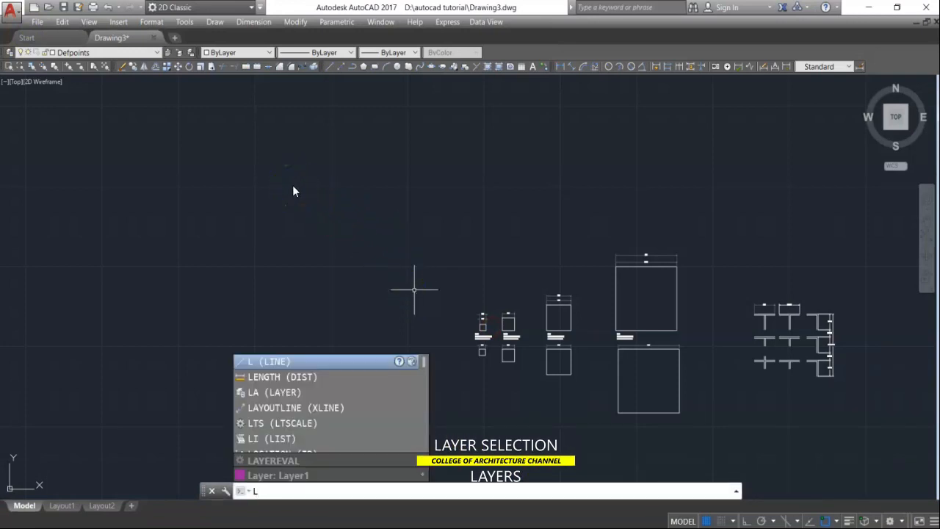
pyautogui.press('Return')
pyautogui.click(183, 161)
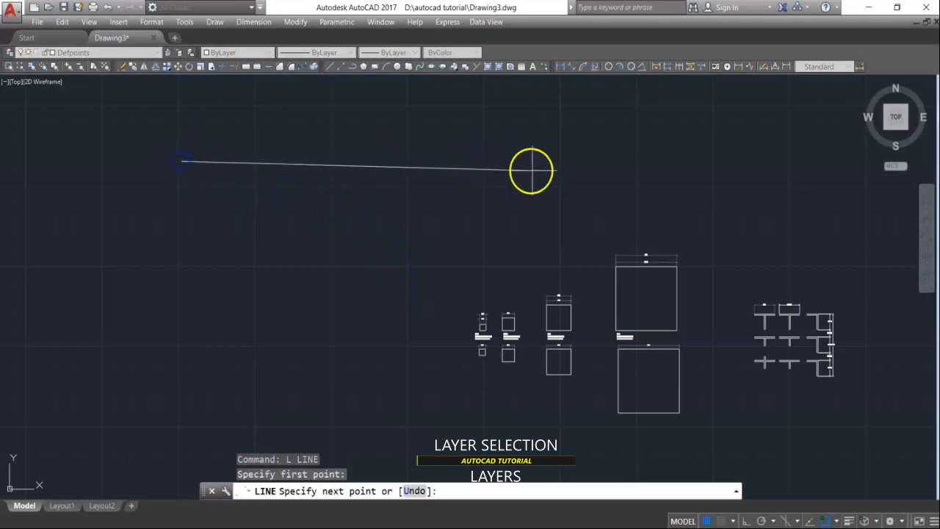
pyautogui.click(746, 521)
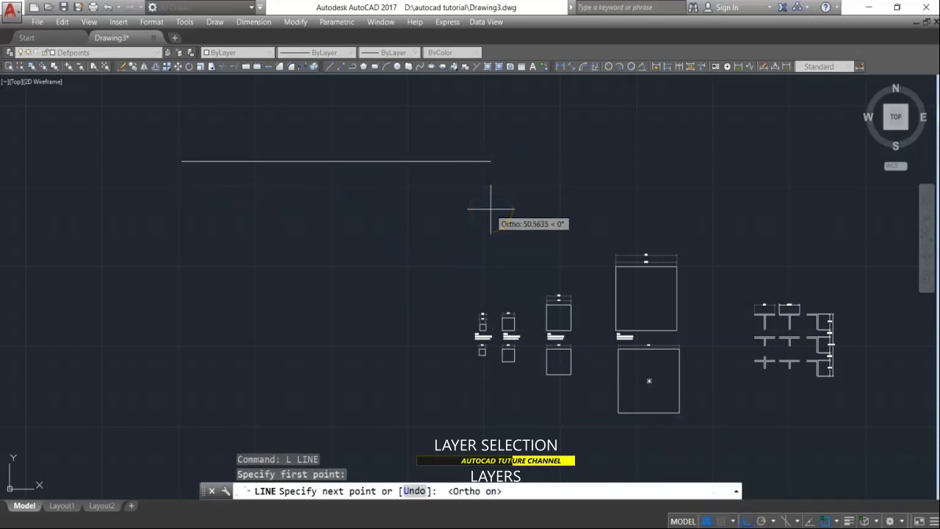
pyautogui.write('20')
pyautogui.press('Return')
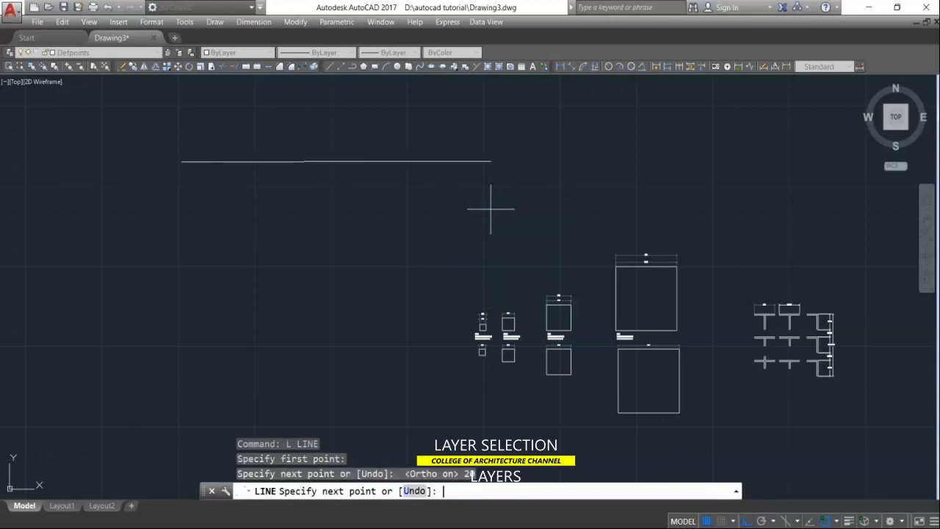
pyautogui.press('Escape')
pyautogui.press('Escape')
pyautogui.click(376, 199)
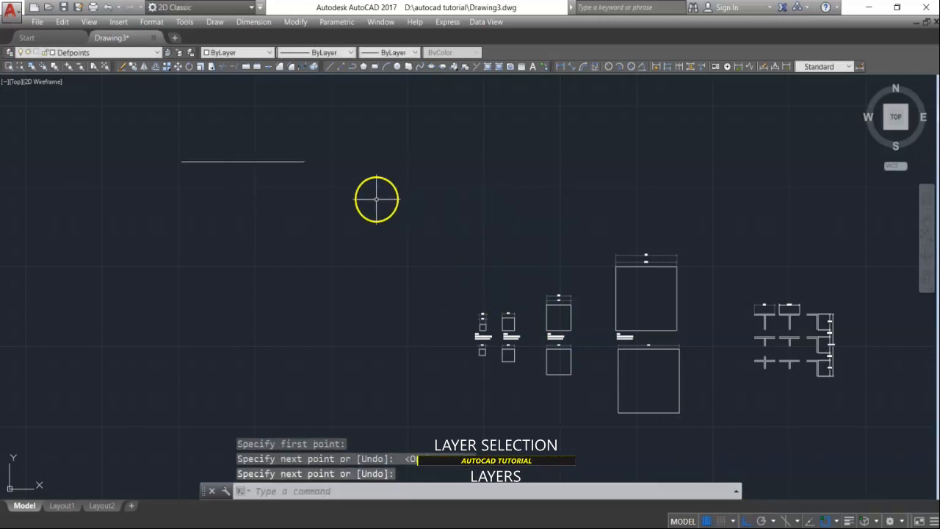
# Copy the line five times straight down, spacing the copies about 2 to 3 units apart
pyautogui.write('CO')
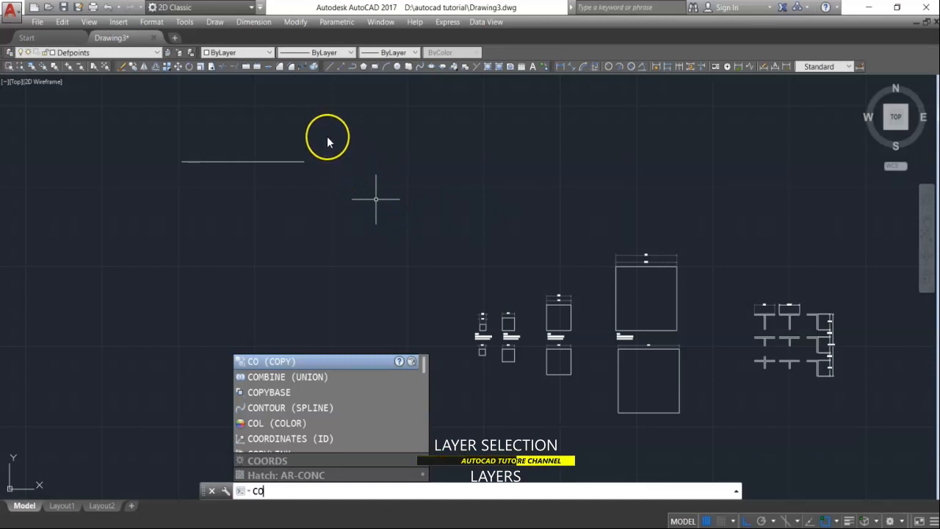
pyautogui.press('Return')
pyautogui.click(328, 122)
pyautogui.click(235, 220)
pyautogui.rightClick(237, 221)
pyautogui.click(323, 162)
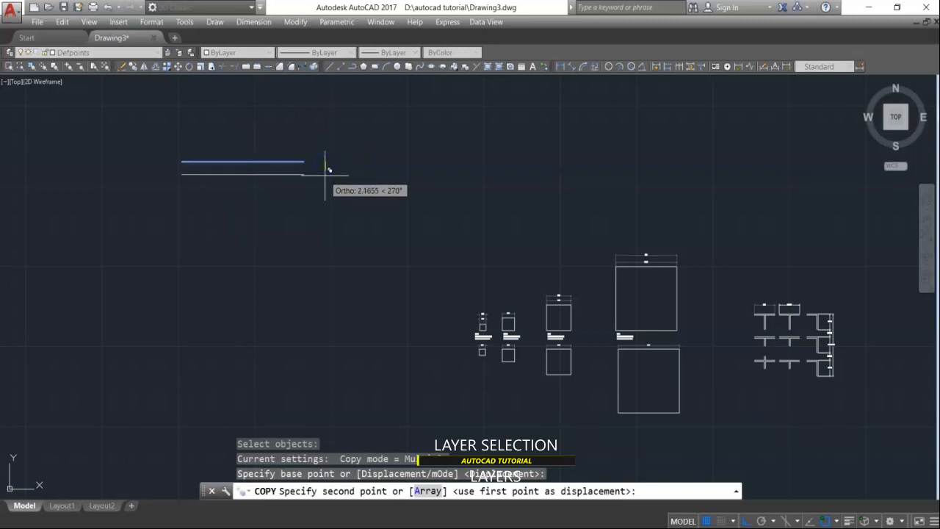
pyautogui.click(325, 175)
pyautogui.click(324, 193)
pyautogui.click(324, 209)
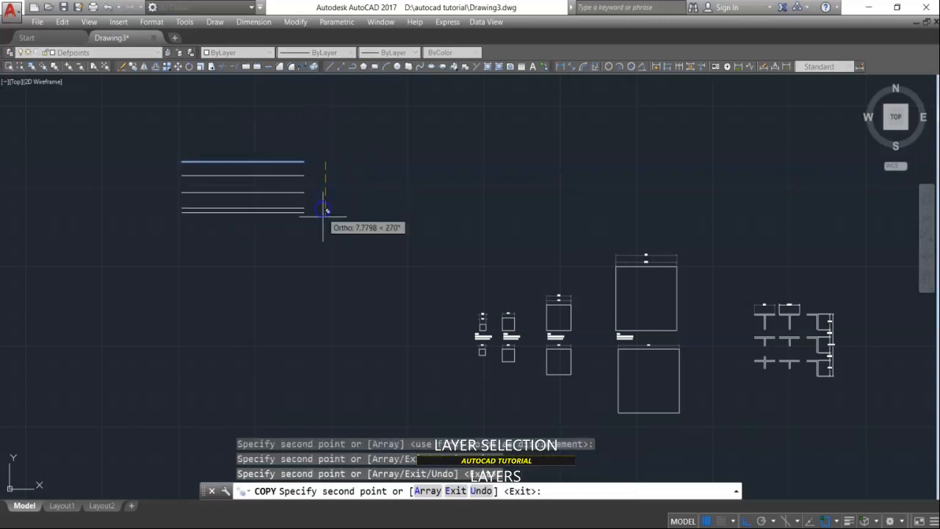
pyautogui.click(324, 220)
pyautogui.click(320, 233)
pyautogui.press('Escape')
# Assign the second line from the top to Layer1
pyautogui.scroll(2, 189, 200)
pyautogui.scroll(2, 275, 151)
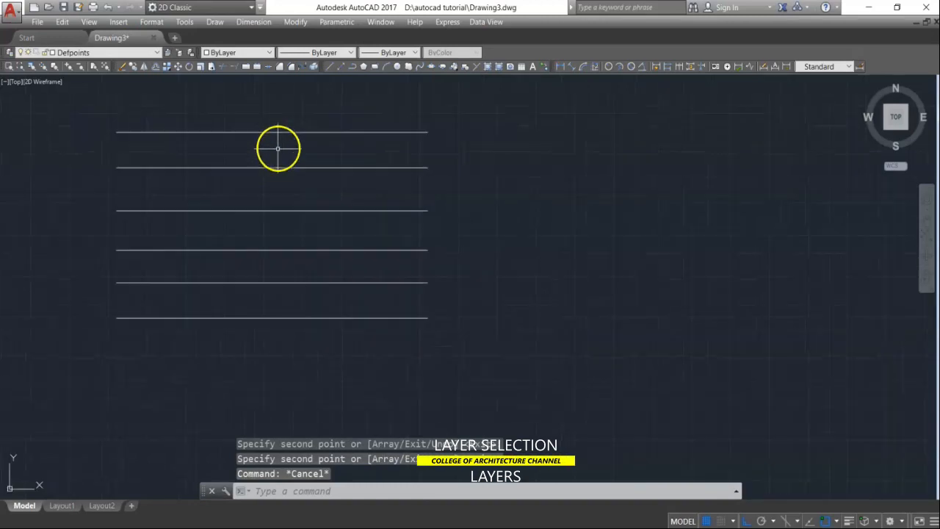
pyautogui.click(284, 157)
pyautogui.click(253, 173)
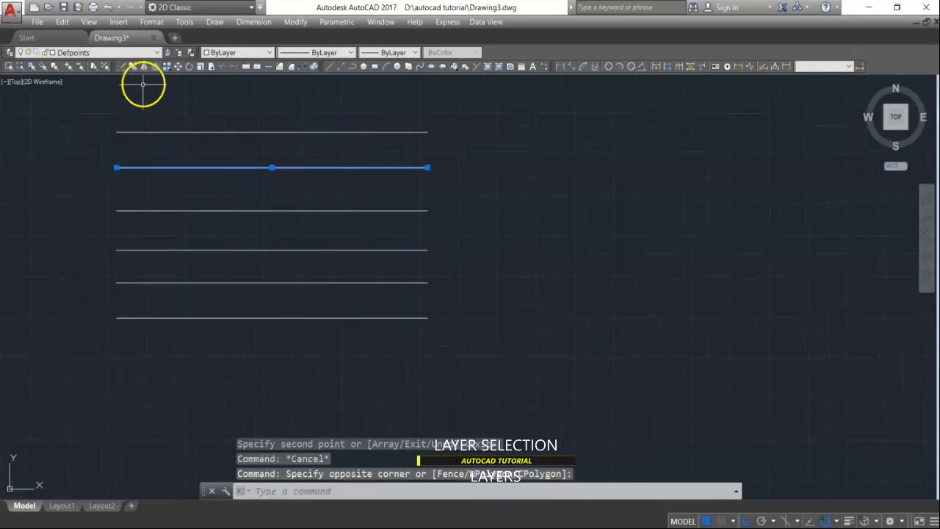
pyautogui.click(153, 53)
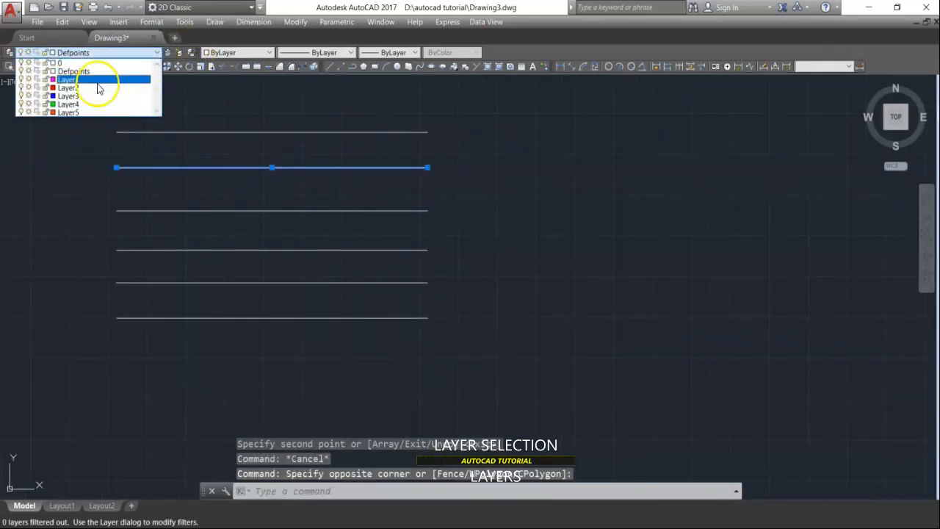
pyautogui.click(98, 82)
pyautogui.press('Escape')
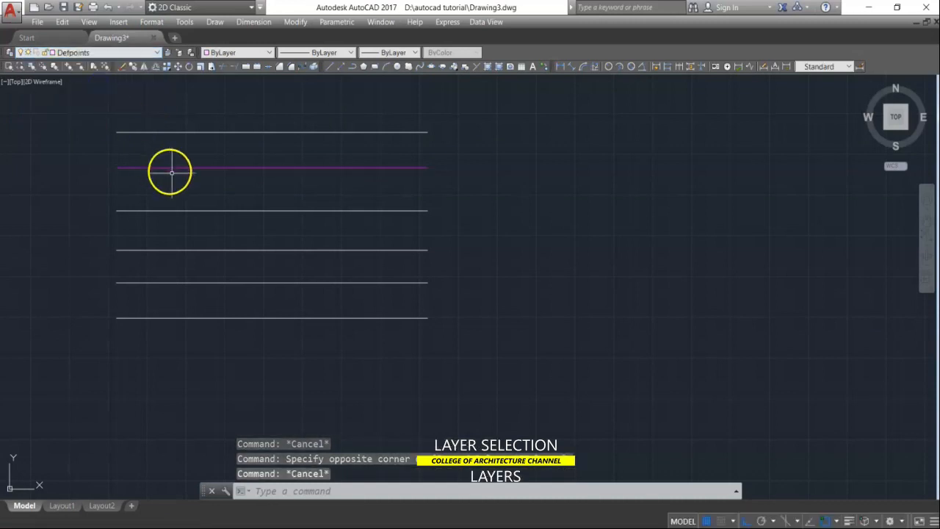
# Assign the third line from the top to Layer2
pyautogui.click(213, 193)
pyautogui.click(171, 219)
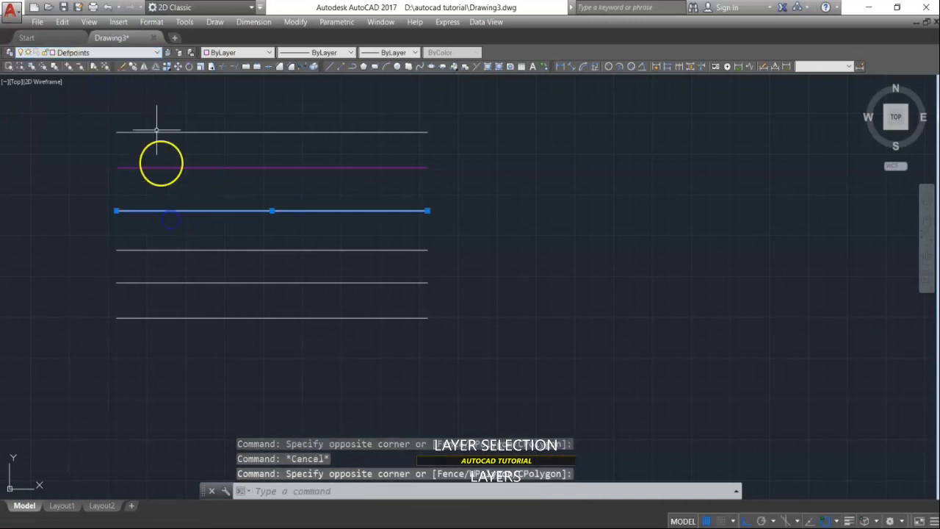
pyautogui.click(144, 50)
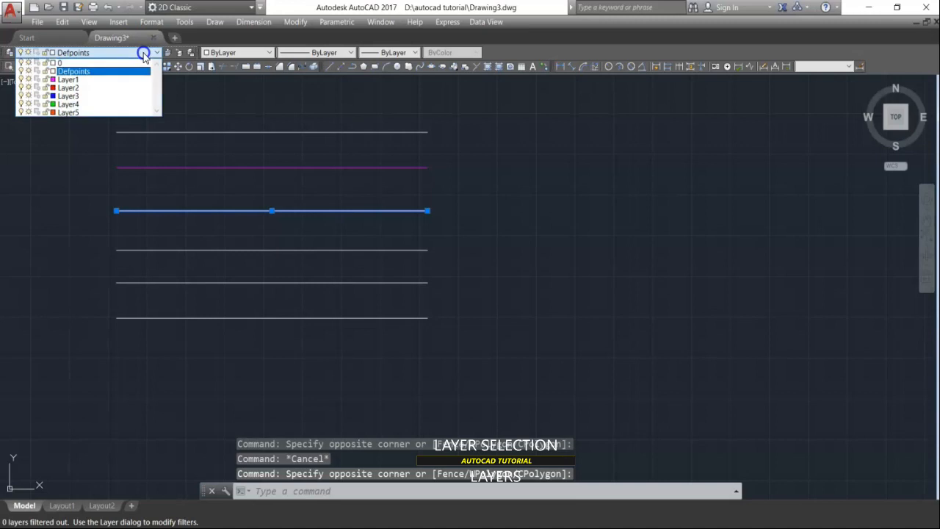
pyautogui.click(109, 88)
pyautogui.press('Escape')
# Assign the fourth line from the top to Layer3
pyautogui.click(278, 244)
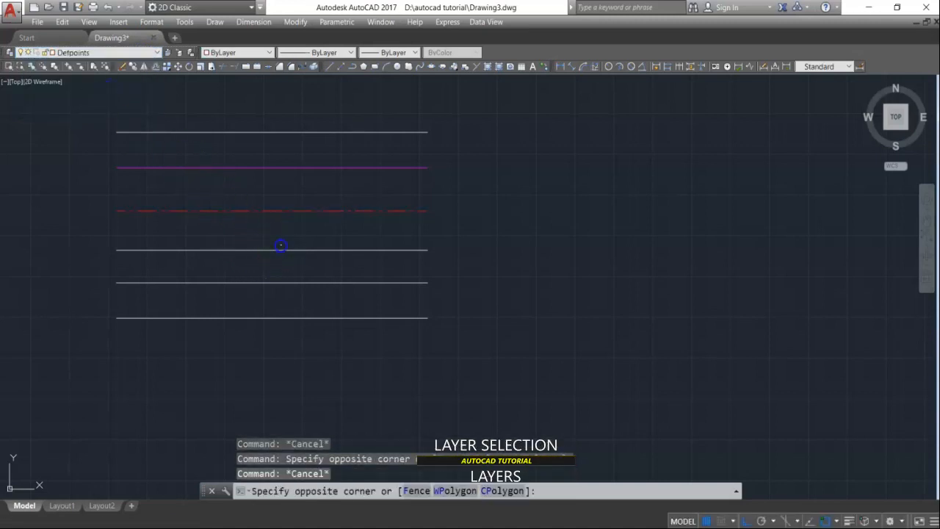
pyautogui.click(260, 261)
pyautogui.click(118, 52)
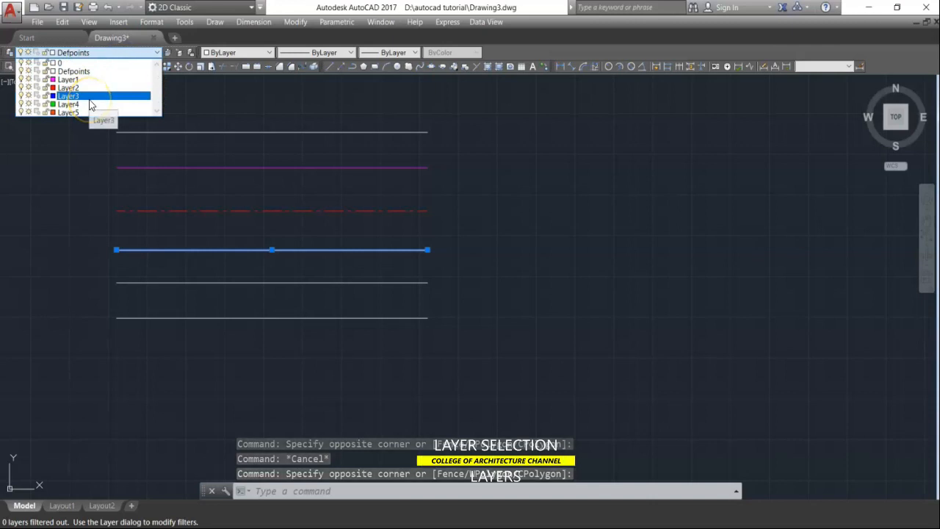
pyautogui.click(88, 97)
pyautogui.press('Escape')
# Assign the fifth line from the top to Layer4
pyautogui.click(213, 269)
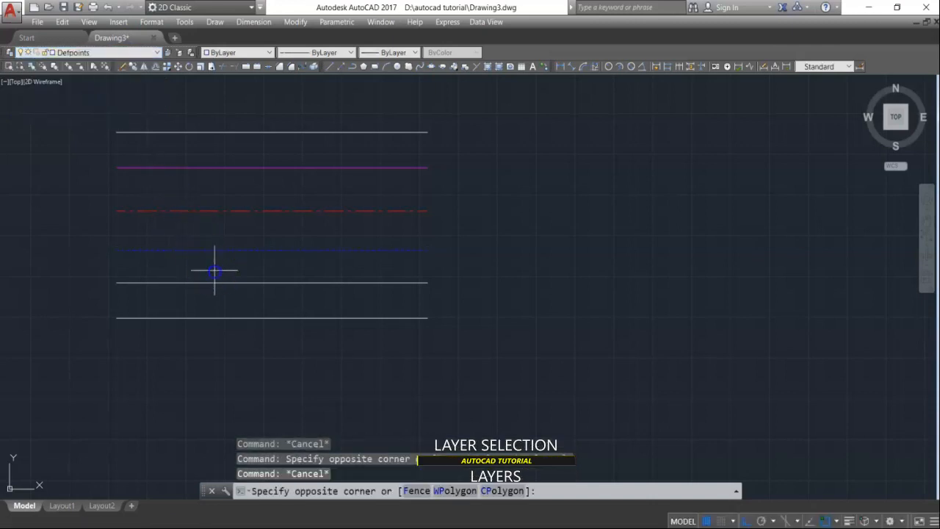
pyautogui.click(191, 285)
pyautogui.click(135, 52)
pyautogui.click(91, 105)
pyautogui.press('Escape')
# Assign the lowest of the six lines to Layer5
pyautogui.click(222, 301)
pyautogui.click(186, 328)
pyautogui.click(126, 57)
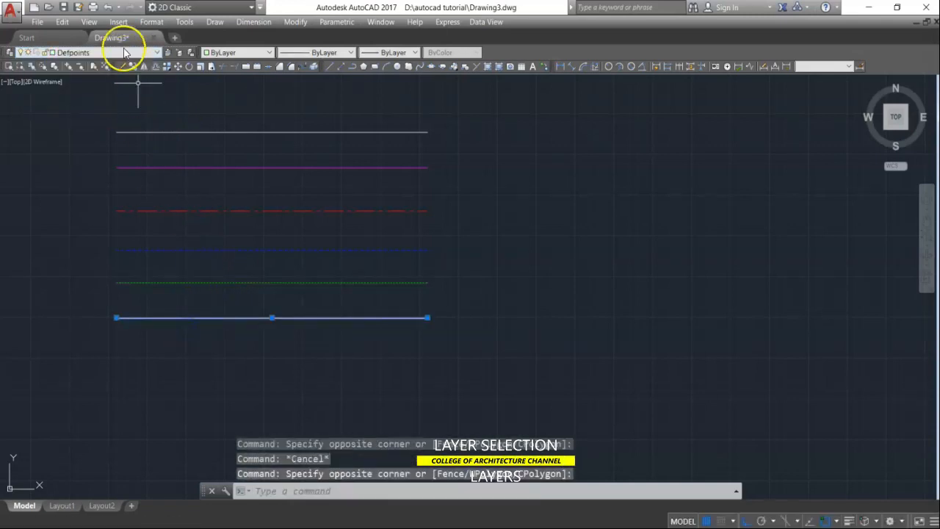
pyautogui.click(121, 53)
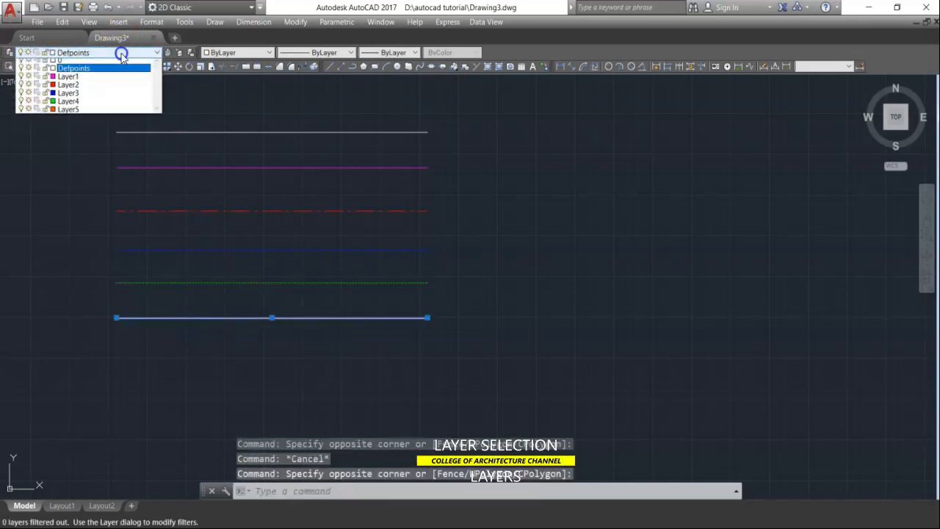
pyautogui.click(90, 112)
pyautogui.press('Escape')
# Try a global linetype scale factor of 2 with LTSCALE and raise the factor to 5
pyautogui.scroll(4, 232, 202)
pyautogui.moveTo(296, 204); pyautogui.dragTo(504, 200, button='middle')
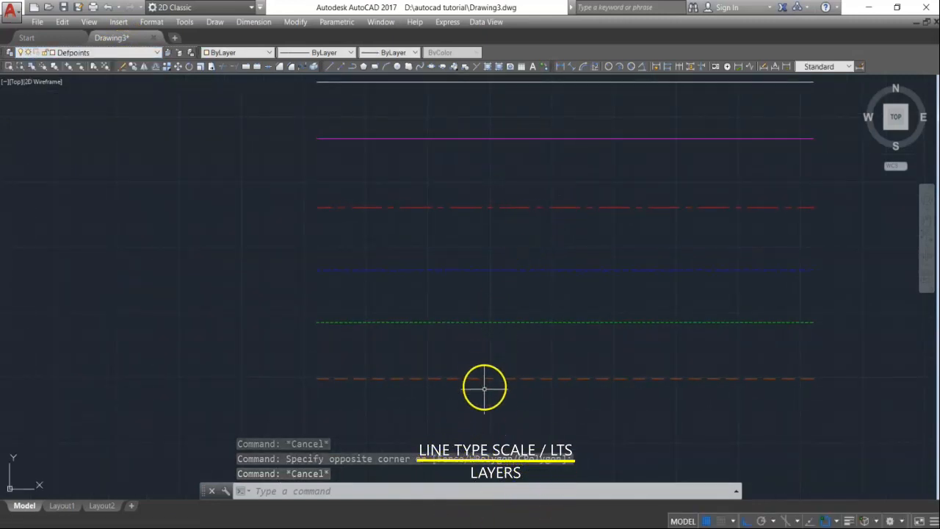
pyautogui.moveTo(664, 363); pyautogui.dragTo(550, 375, button='middle')
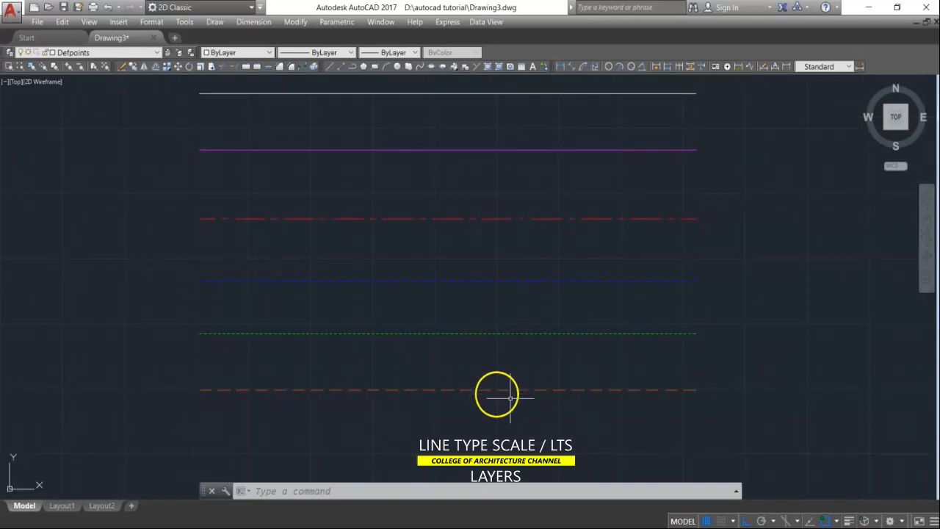
pyautogui.scroll(1, 540, 232)
pyautogui.scroll(-1, 507, 324)
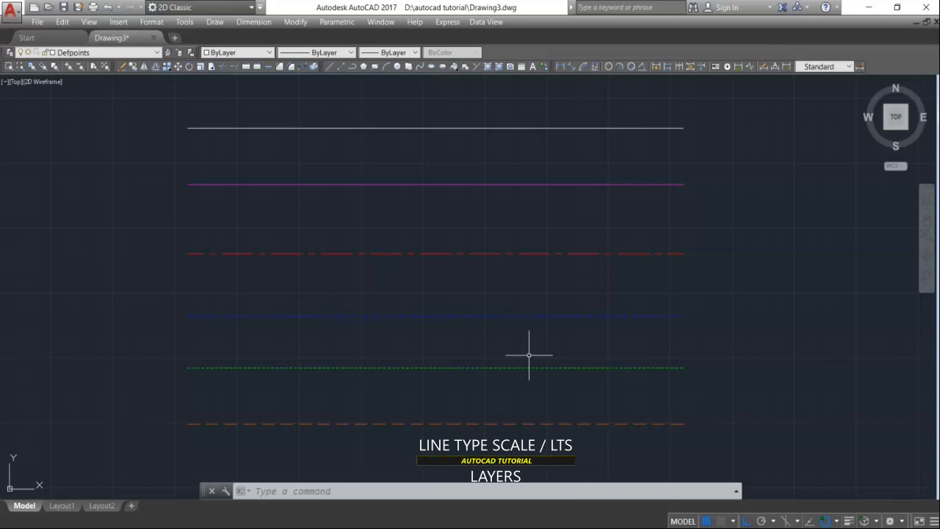
pyautogui.write('LTS')
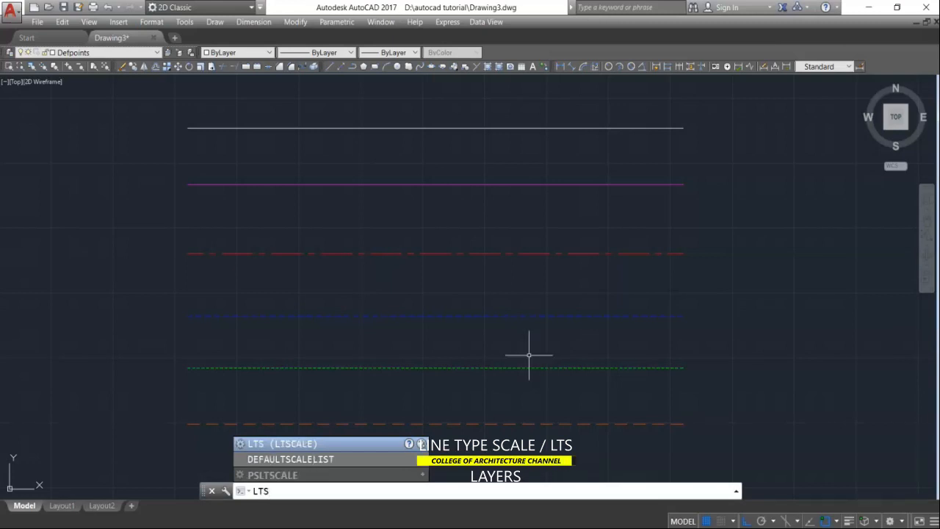
pyautogui.press('Return')
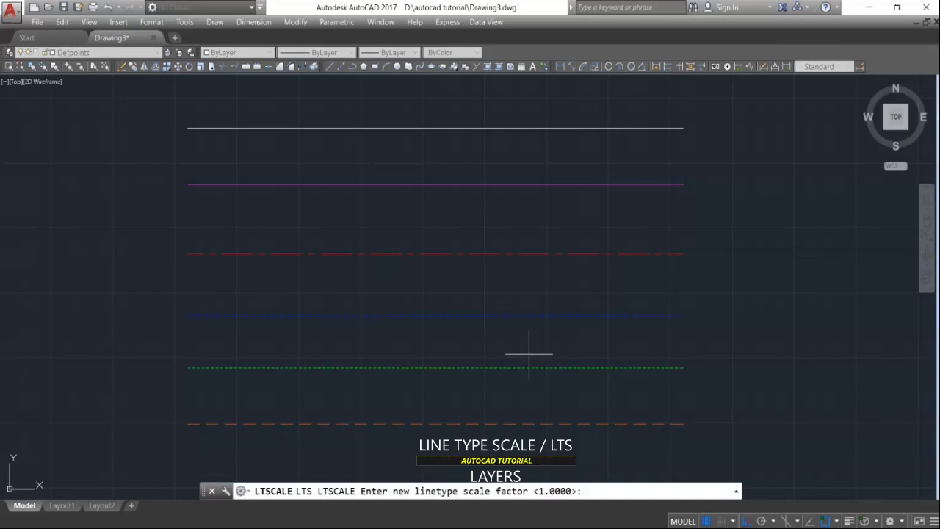
pyautogui.press('Return')
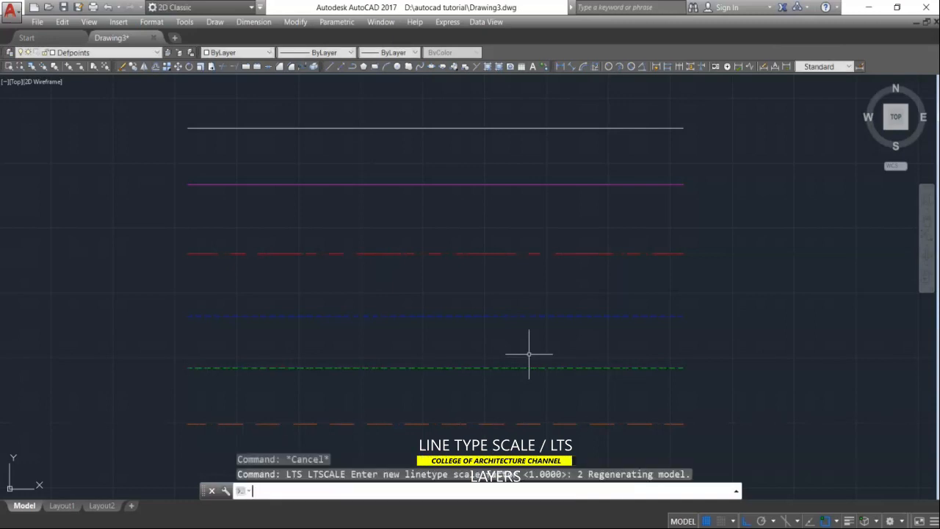
pyautogui.press('Return')
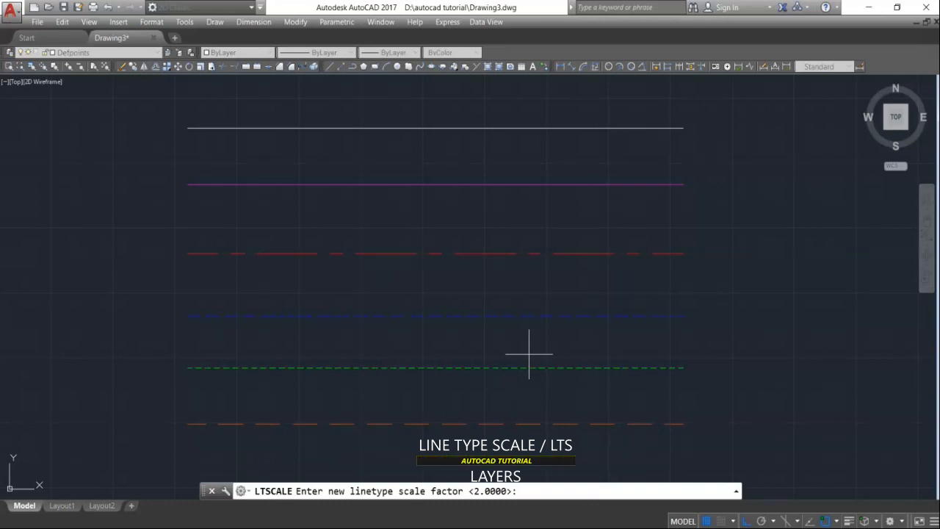
pyautogui.press('Return')
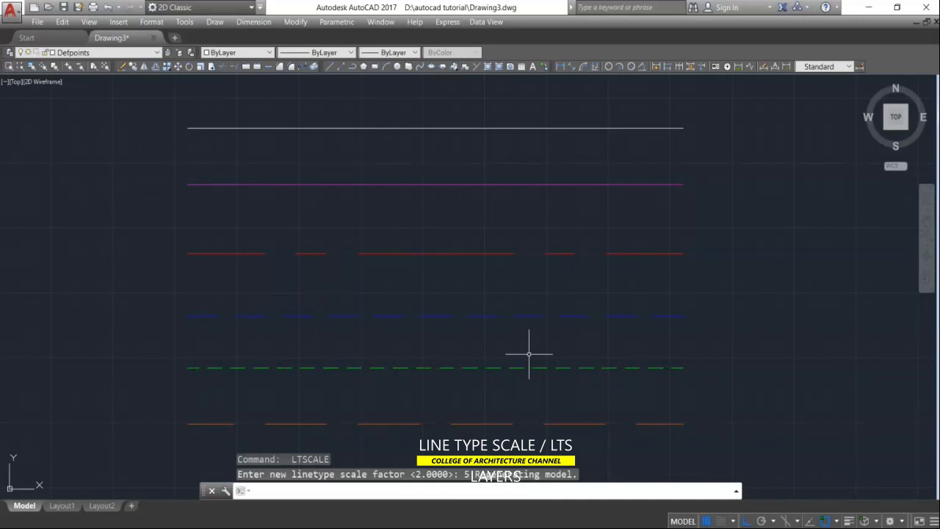
# Try a global linetype scale factor of .5 with LTSCALE and lower the factor to 0.1
pyautogui.press('Return')
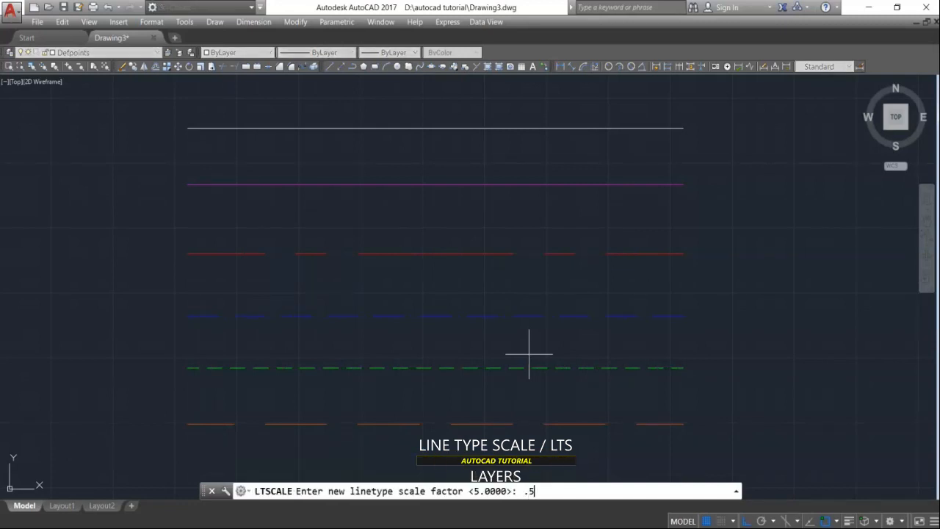
pyautogui.write('.5')
pyautogui.press('Return')
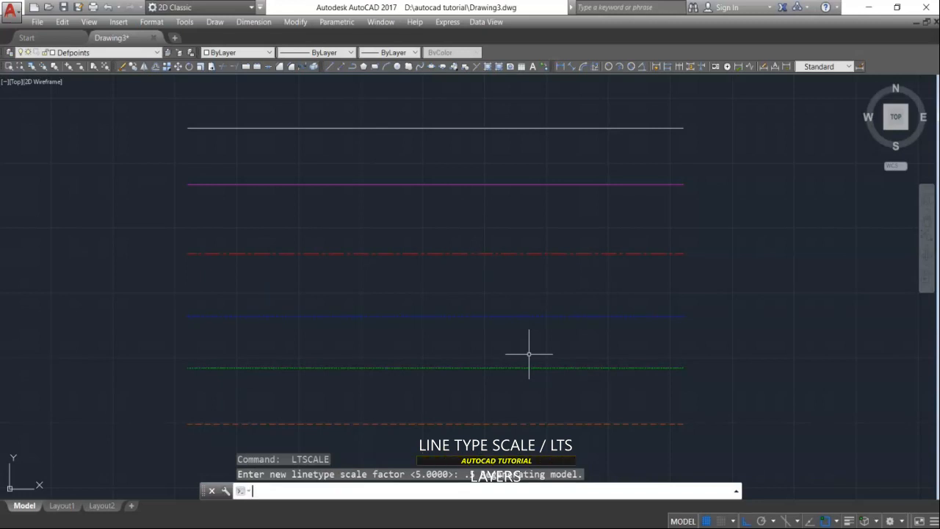
pyautogui.press('Return')
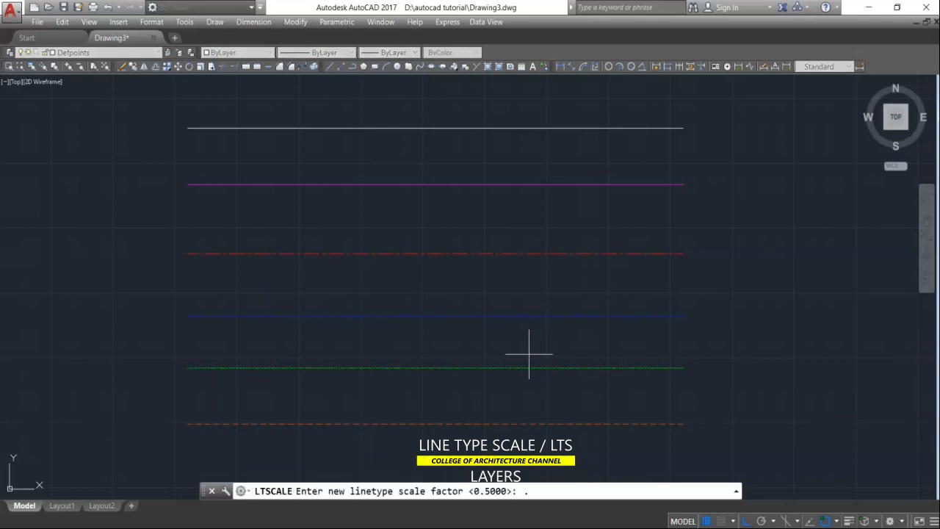
pyautogui.press('Return')
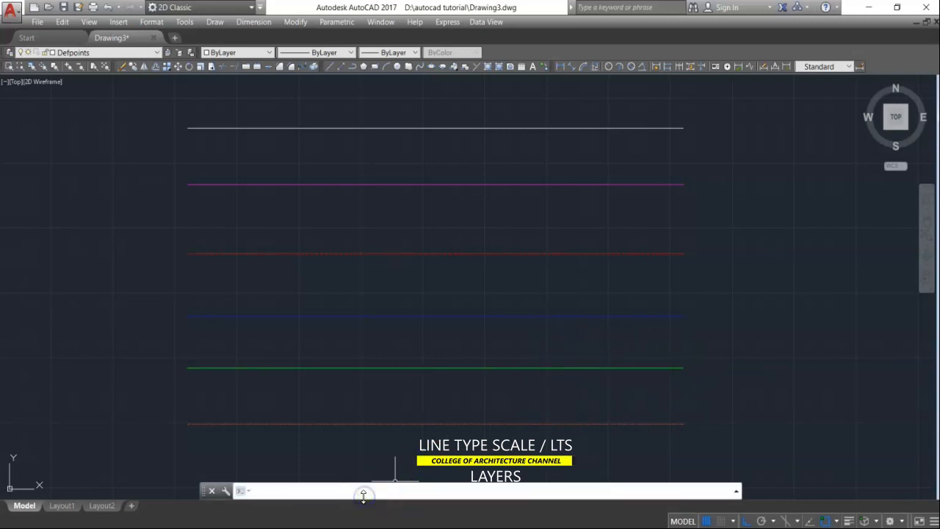
# Set the global linetype scale factor to 1 with LTSCALE
pyautogui.write('ly')
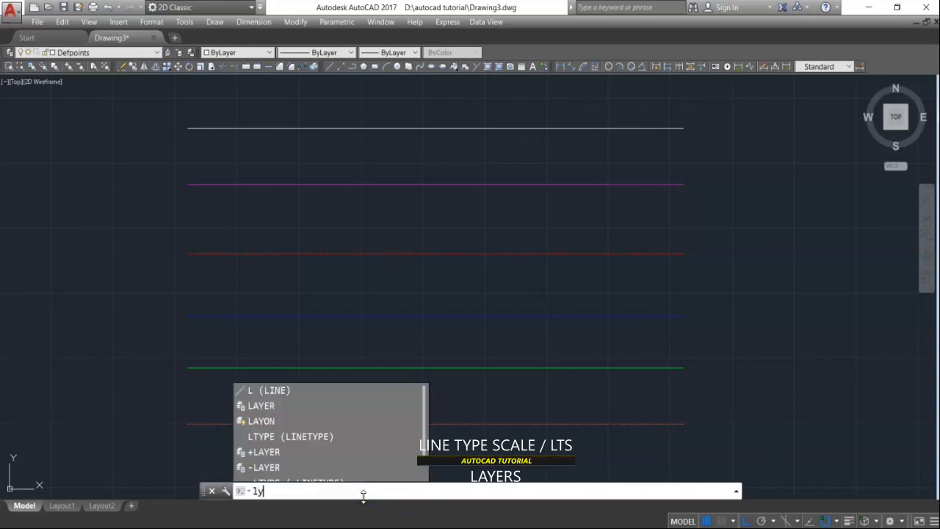
pyautogui.press('BackSpace')
pyautogui.write('ts')
pyautogui.press('Return')
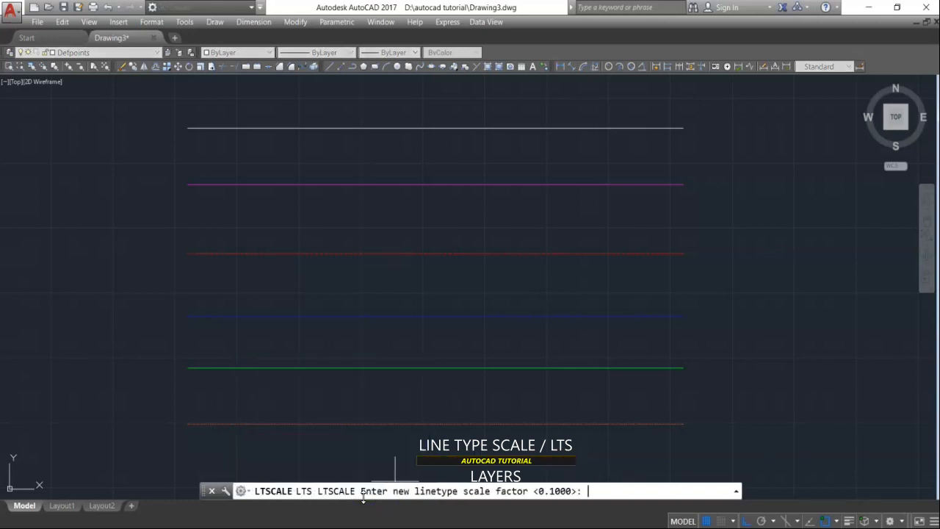
pyautogui.write('1')
pyautogui.press('Return')
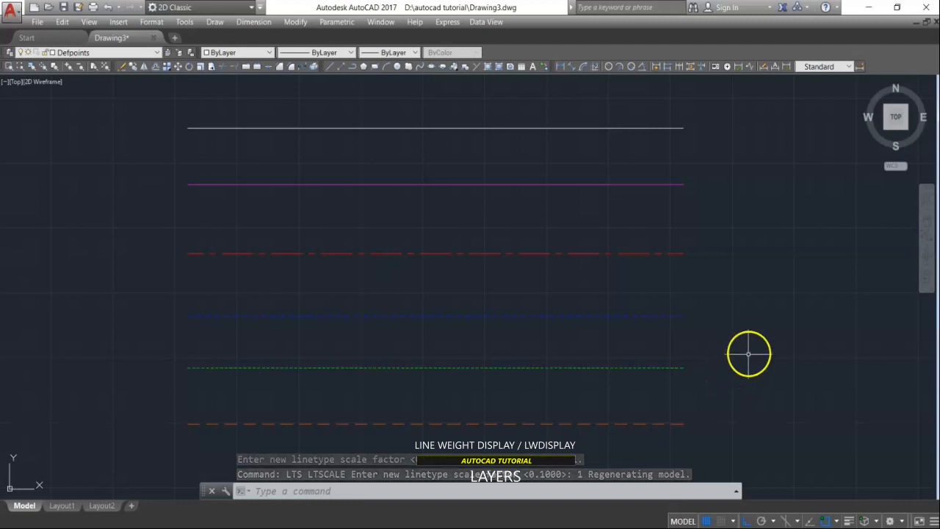
# Turn on the lineweight display and compare the thickness of the six lines up close
pyautogui.click(933, 520)
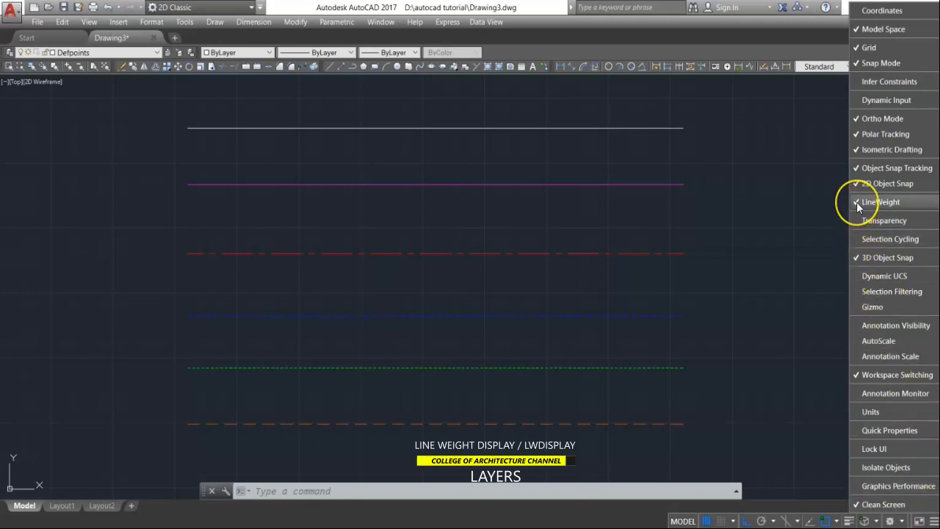
pyautogui.click(818, 222)
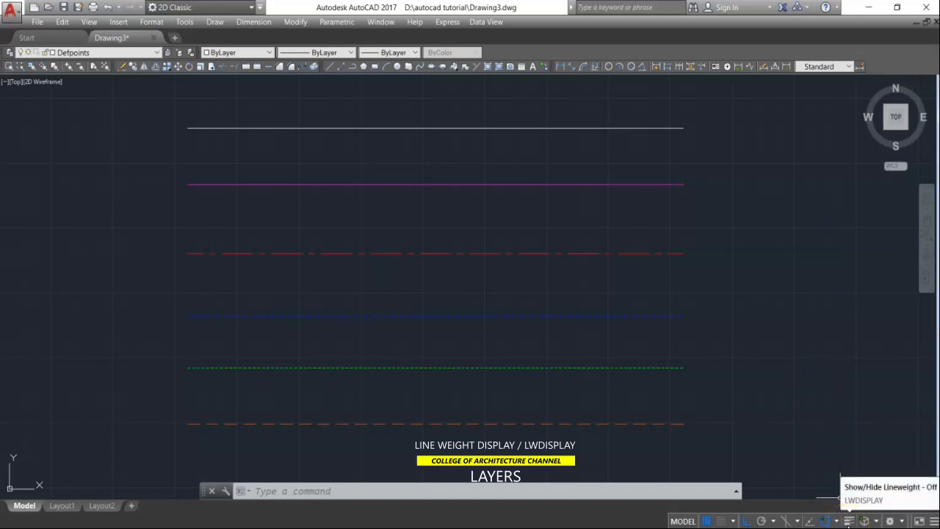
pyautogui.click(849, 521)
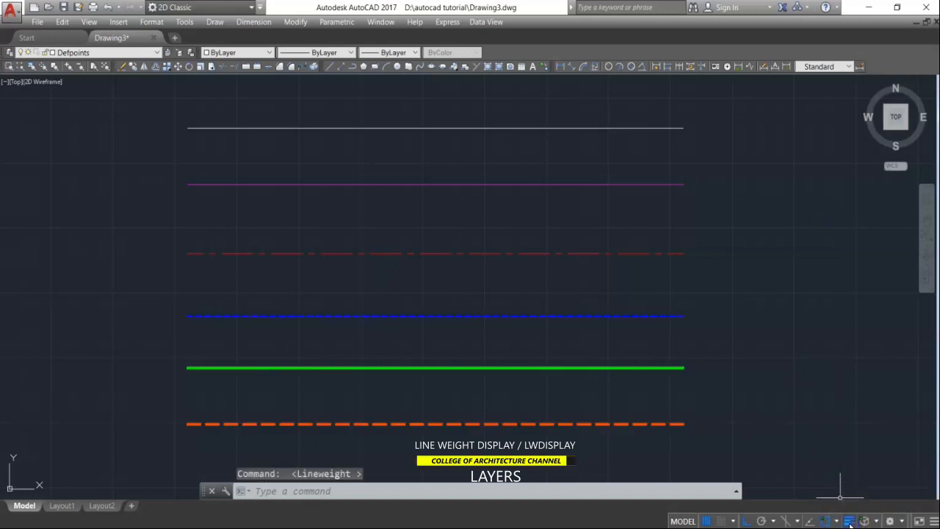
pyautogui.scroll(2, 718, 361)
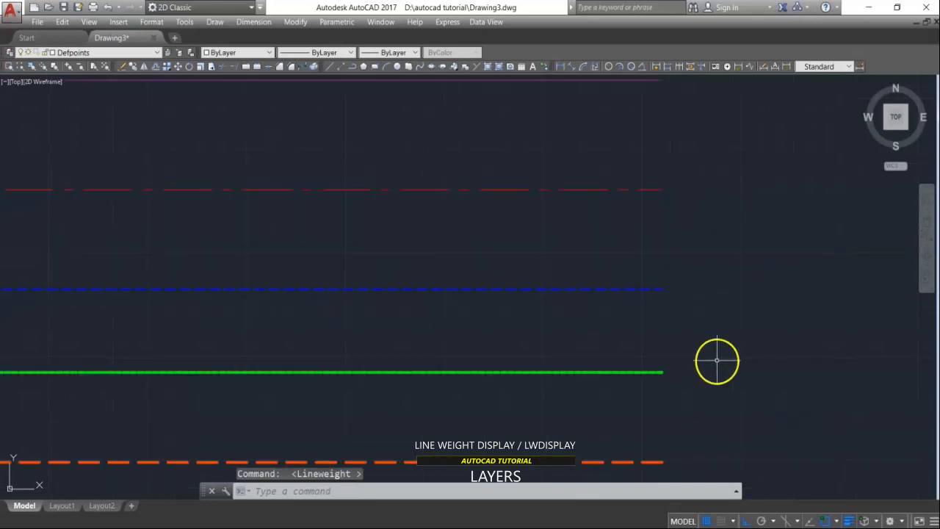
pyautogui.scroll(-2, 698, 342)
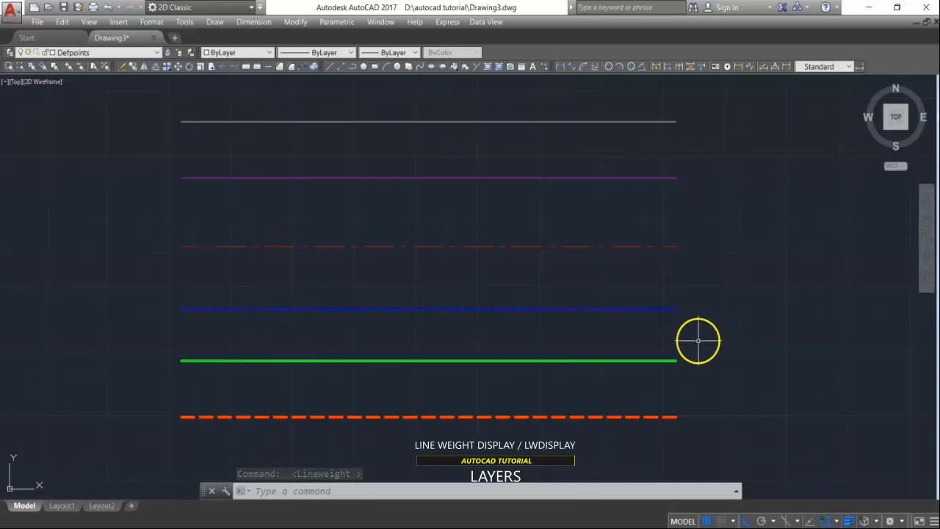
pyautogui.scroll(2, 695, 193)
pyautogui.scroll(-2, 697, 209)
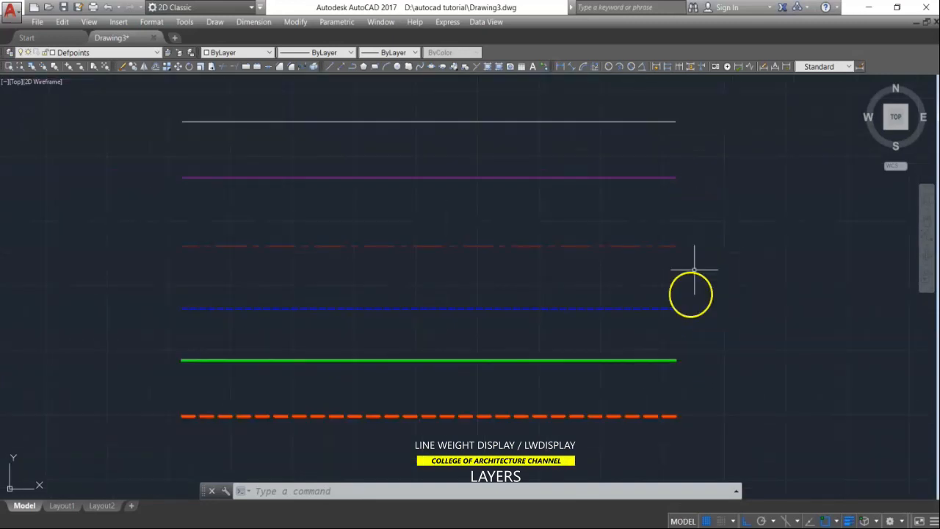
pyautogui.scroll(2, 680, 411)
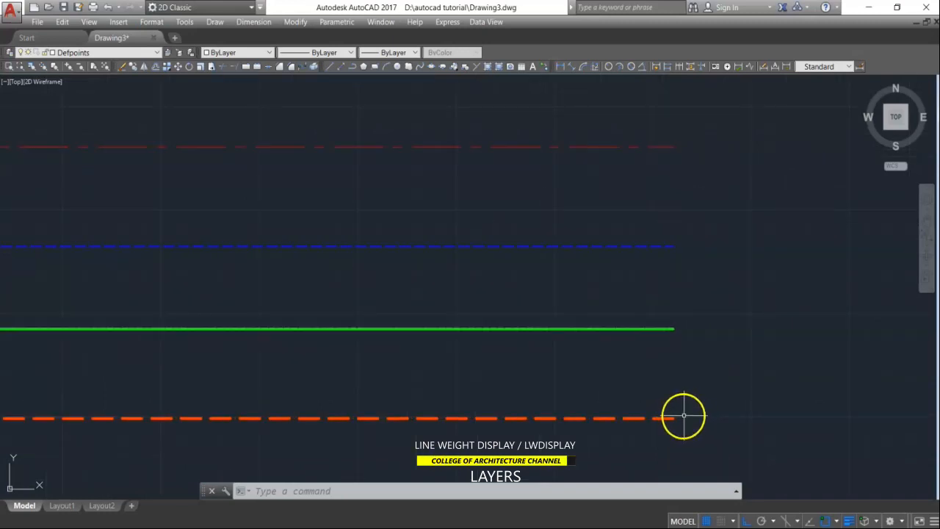
pyautogui.scroll(-2, 683, 419)
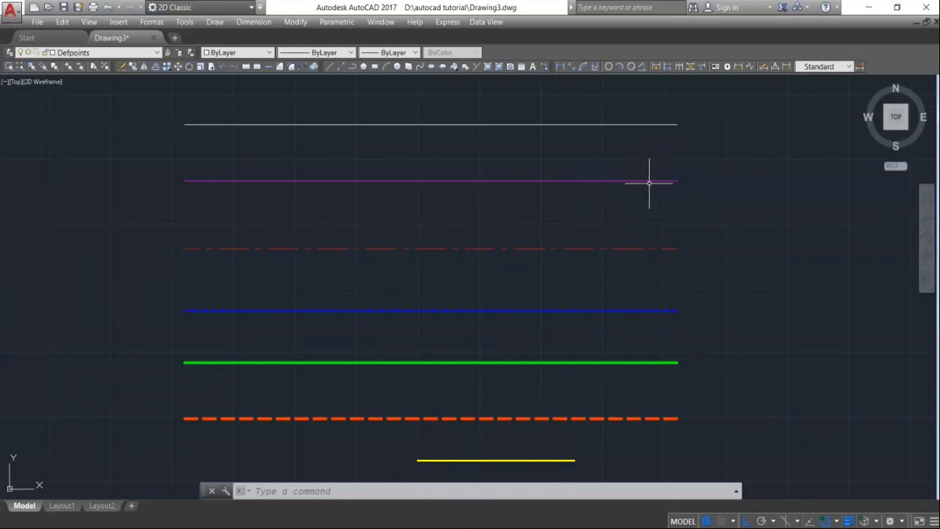
pyautogui.press('Escape')
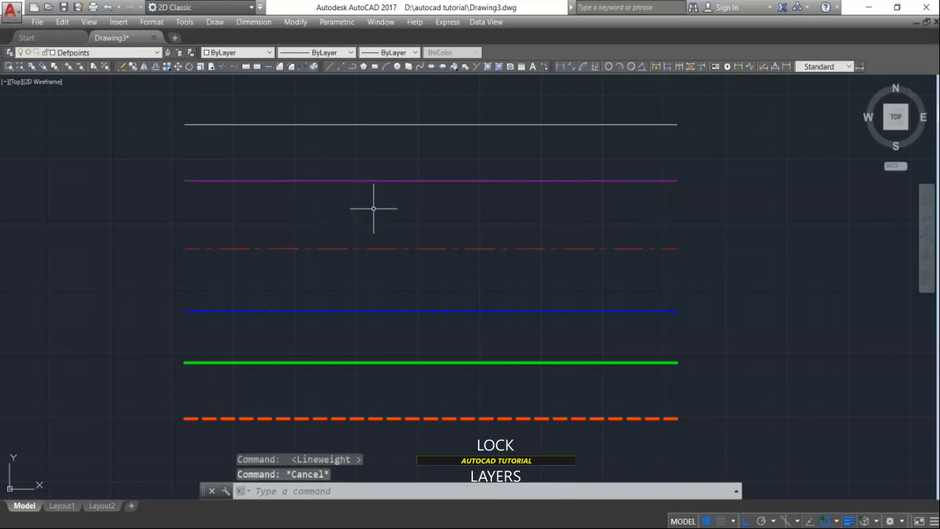
# Lock Layer1 in the layer properties and close the layer manager
pyautogui.write('LA')
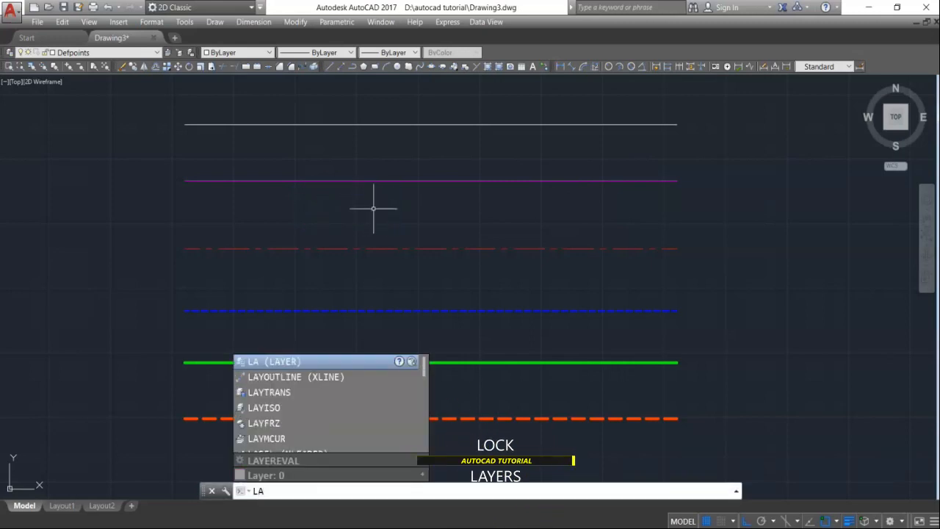
pyautogui.press('Return')
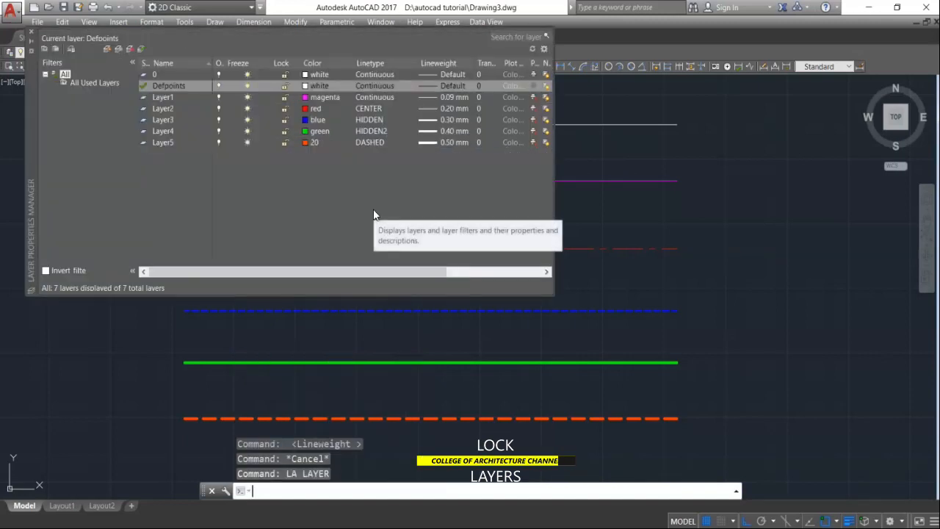
pyautogui.click(286, 98)
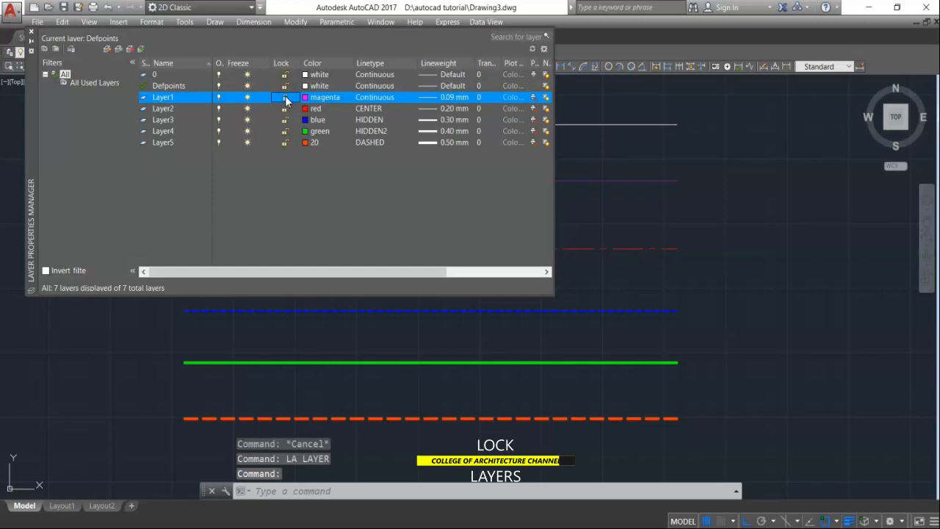
pyautogui.click(31, 31)
# Test selecting the magenta line on the locked Layer1 and clear the selection
pyautogui.click(442, 258)
pyautogui.click(493, 191)
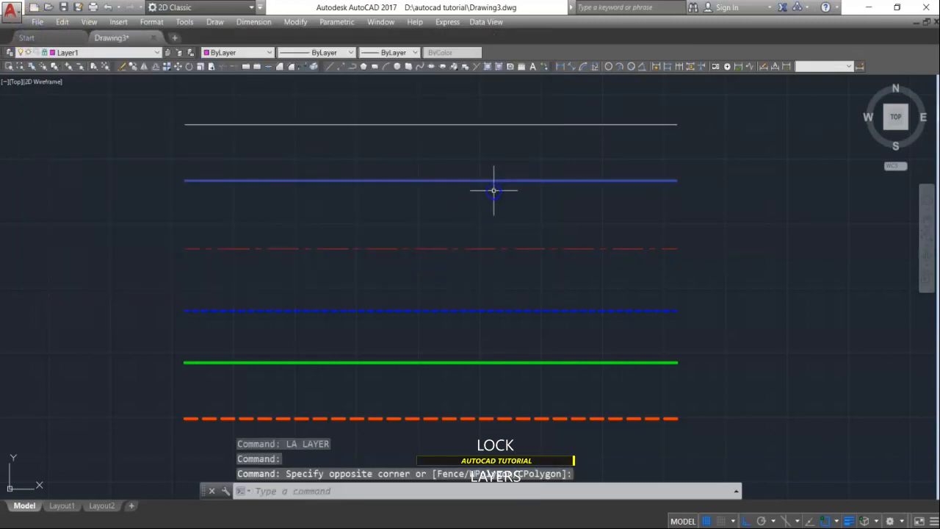
pyautogui.press('Escape')
pyautogui.press('Escape')
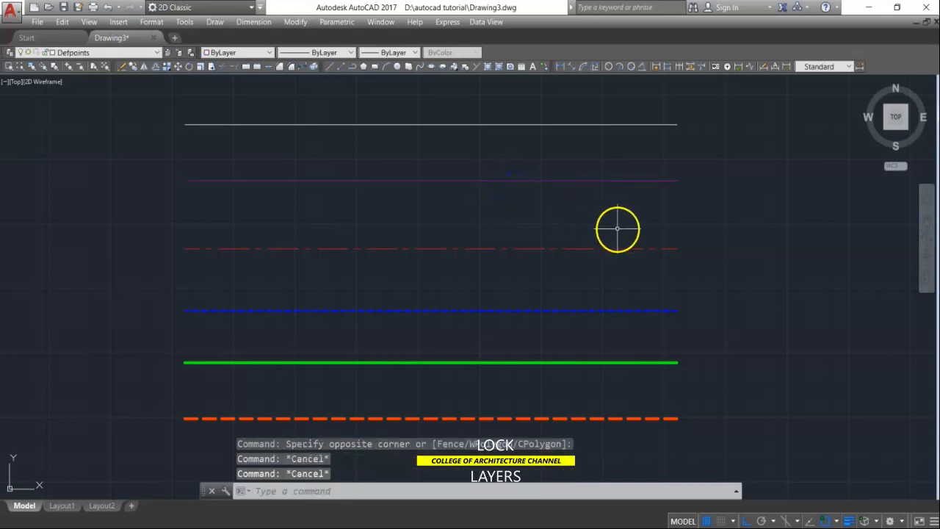
# Try to erase all six lines at once while Layer1 is locked
pyautogui.scroll(-2, 639, 223)
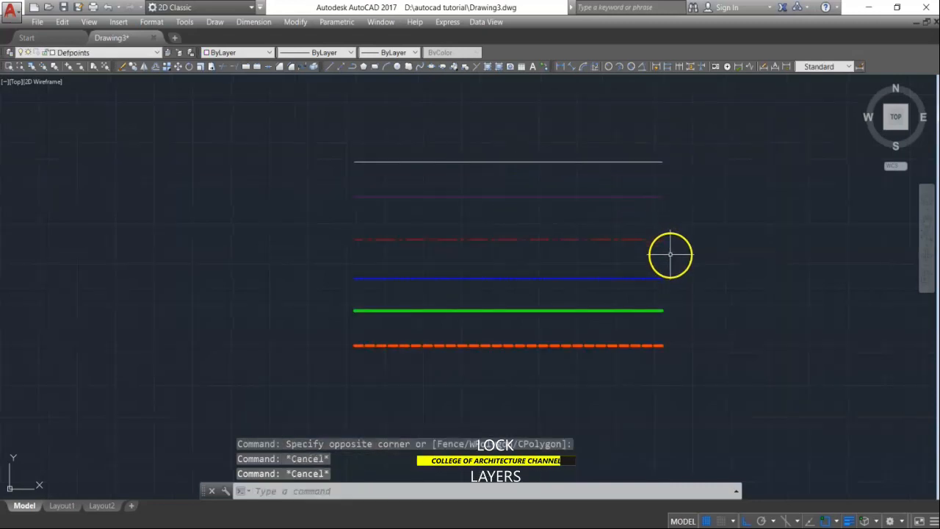
pyautogui.write('e')
pyautogui.press('Return')
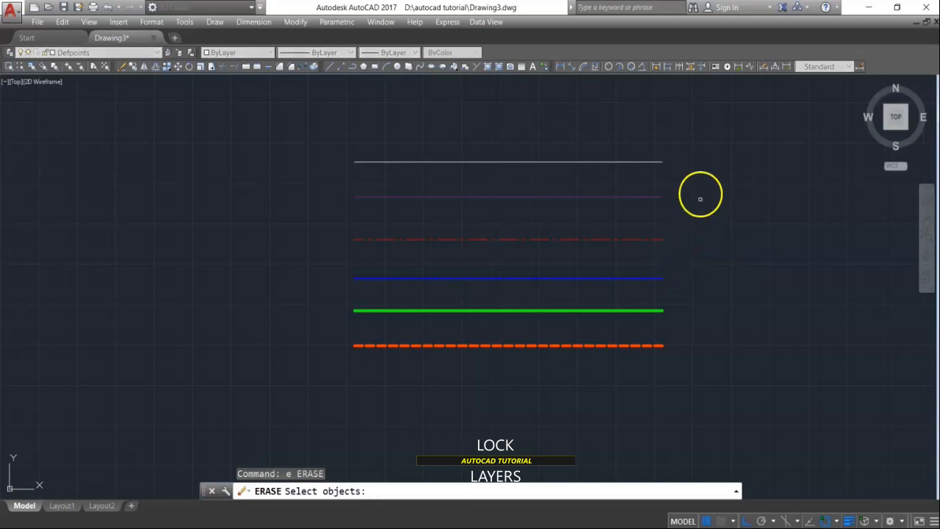
pyautogui.click(701, 143)
pyautogui.click(528, 384)
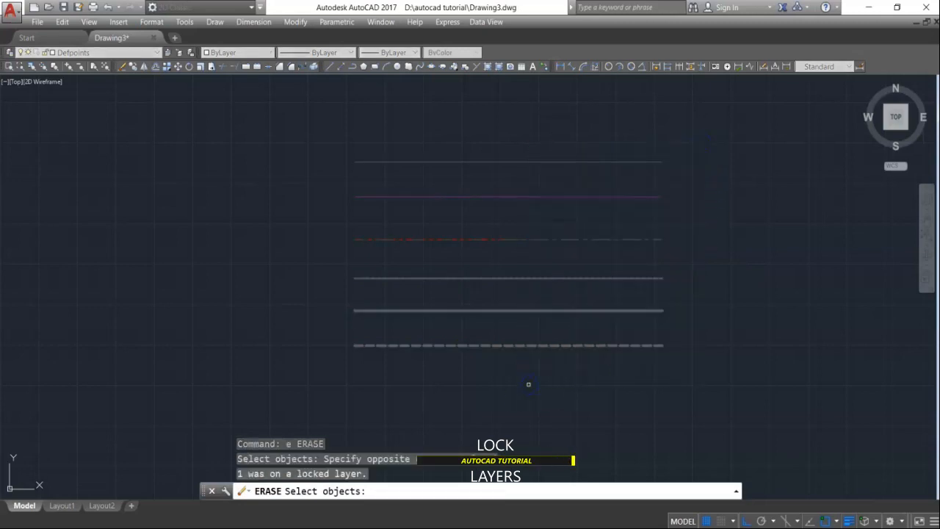
pyautogui.press('Return')
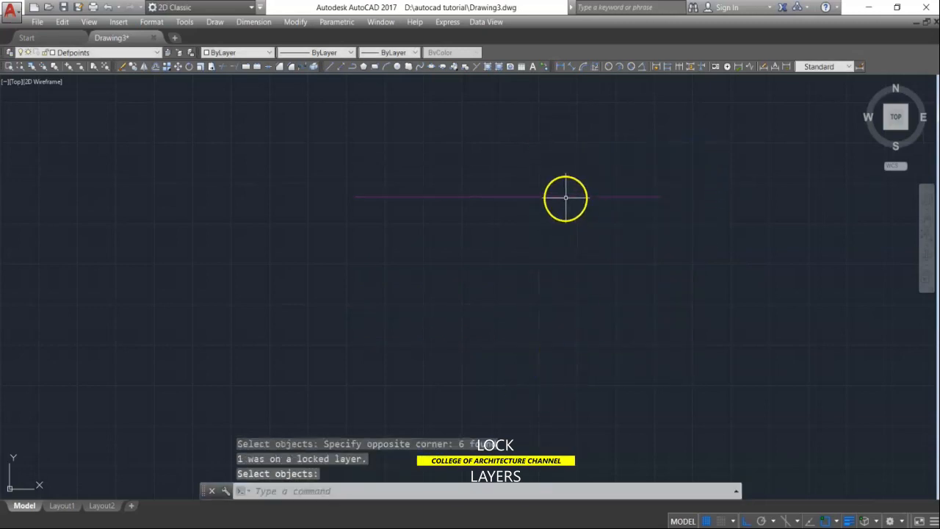
# Check the layer of the locked magenta line by selecting it, and undo the erase of the other lines
pyautogui.click(565, 196)
pyautogui.click(564, 197)
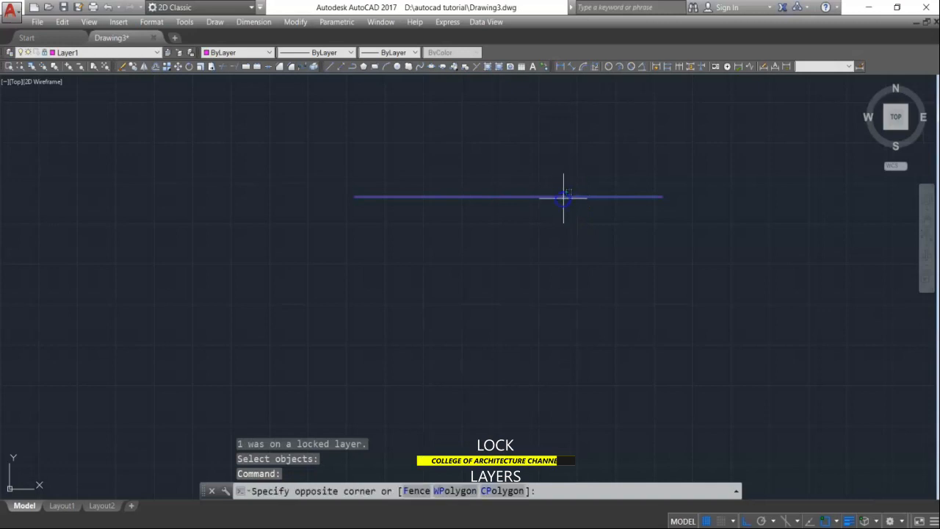
pyautogui.click(559, 195)
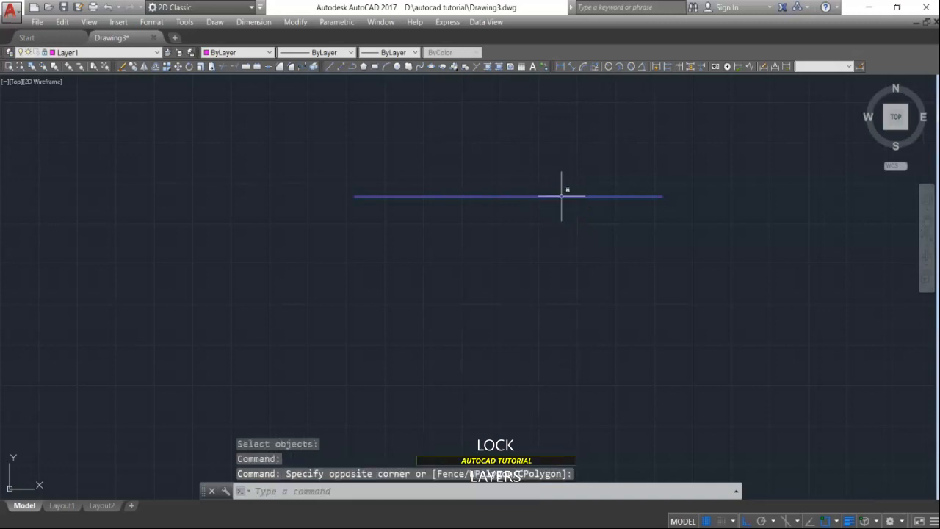
pyautogui.moveTo(561, 197)
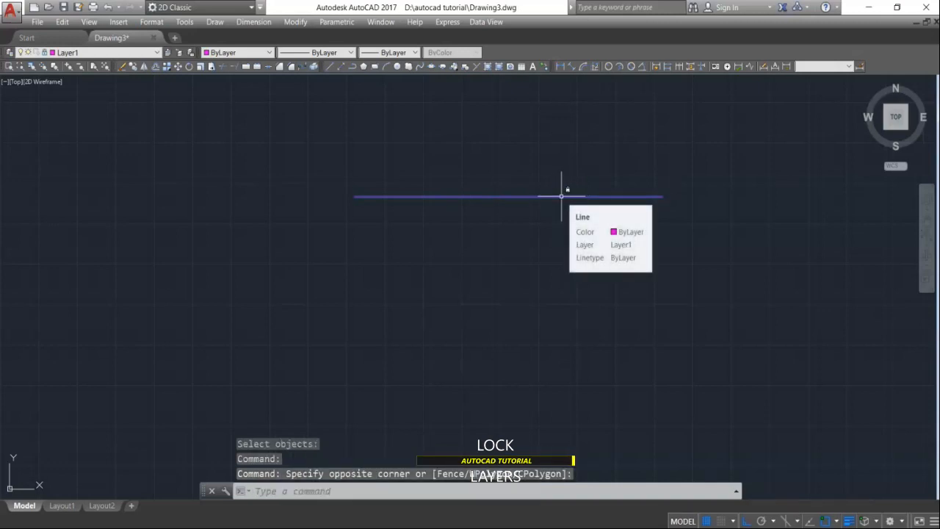
pyautogui.press('Escape')
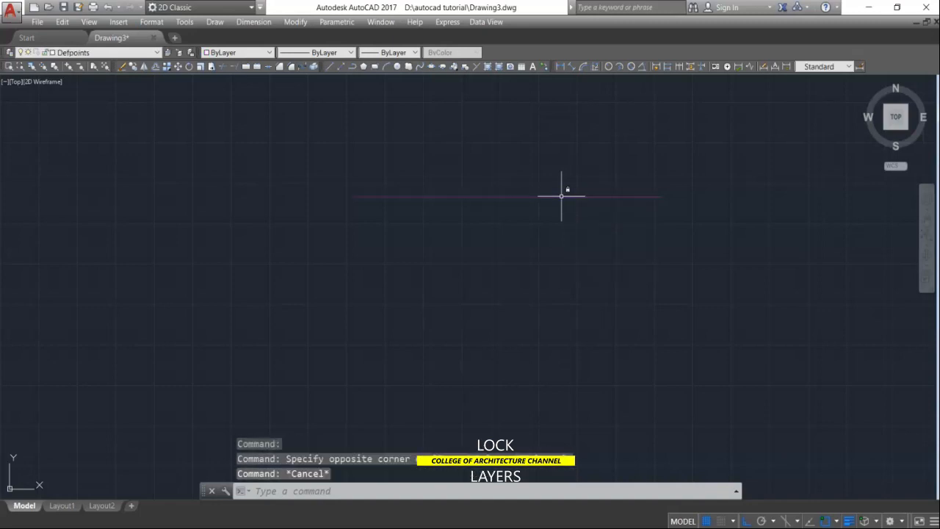
pyautogui.hotkey('ctrl', 'z')
pyautogui.click(550, 198)
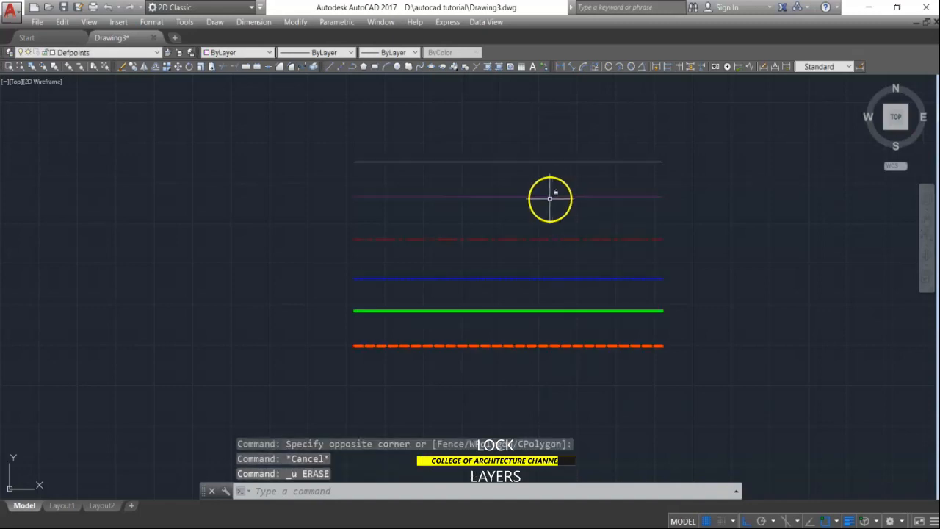
# Unlock Layer1 and freeze Layer5 in the layer properties
pyautogui.write('la')
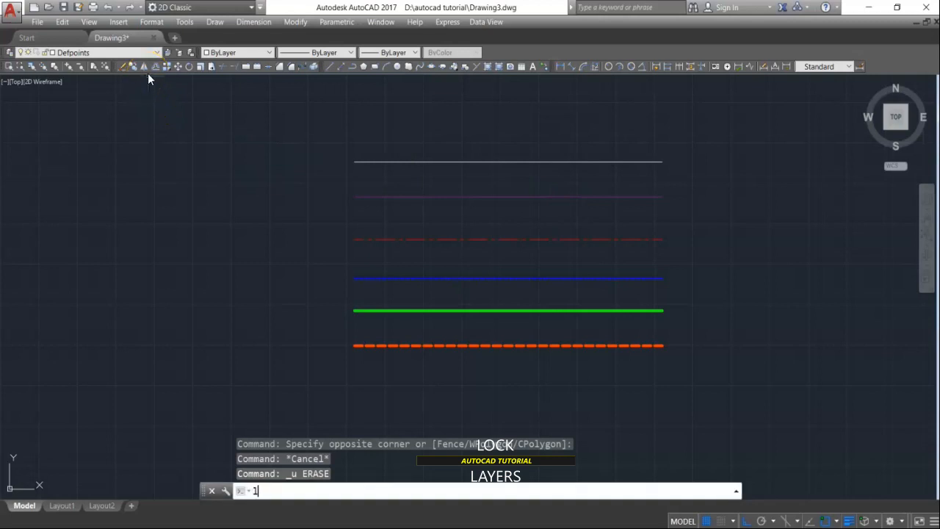
pyautogui.press('Return')
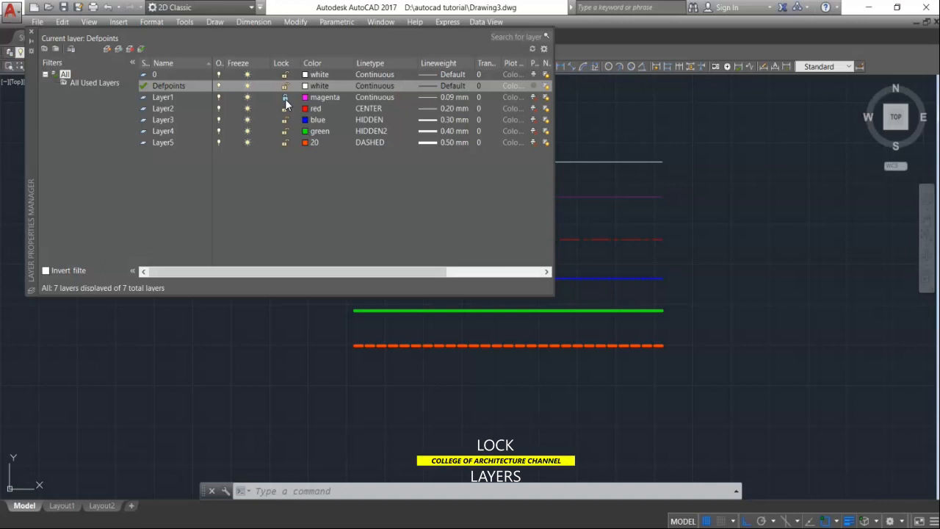
pyautogui.click(285, 100)
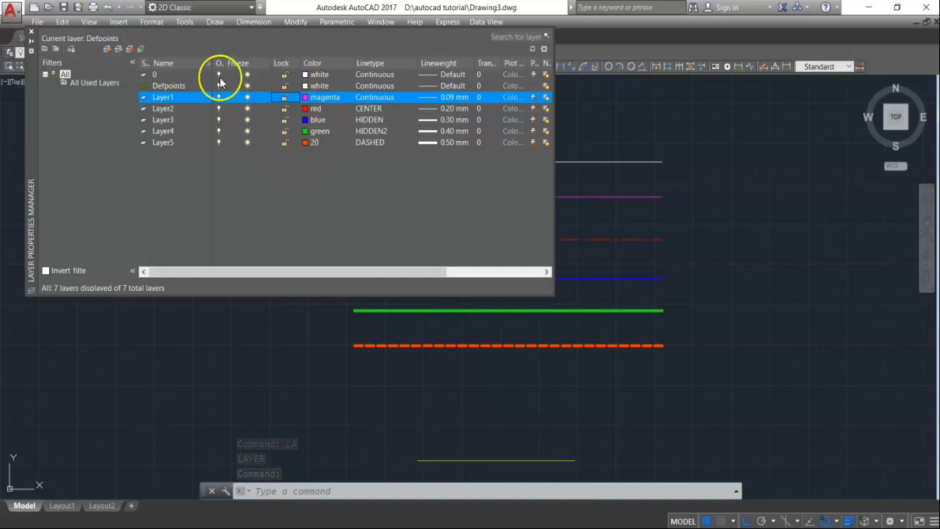
pyautogui.moveTo(225, 64); pyautogui.dragTo(237, 64)
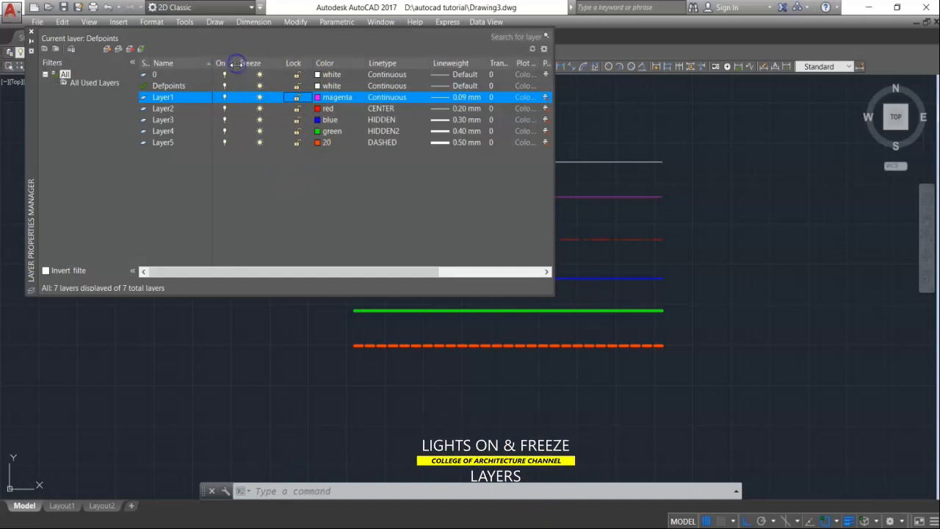
pyautogui.click(259, 142)
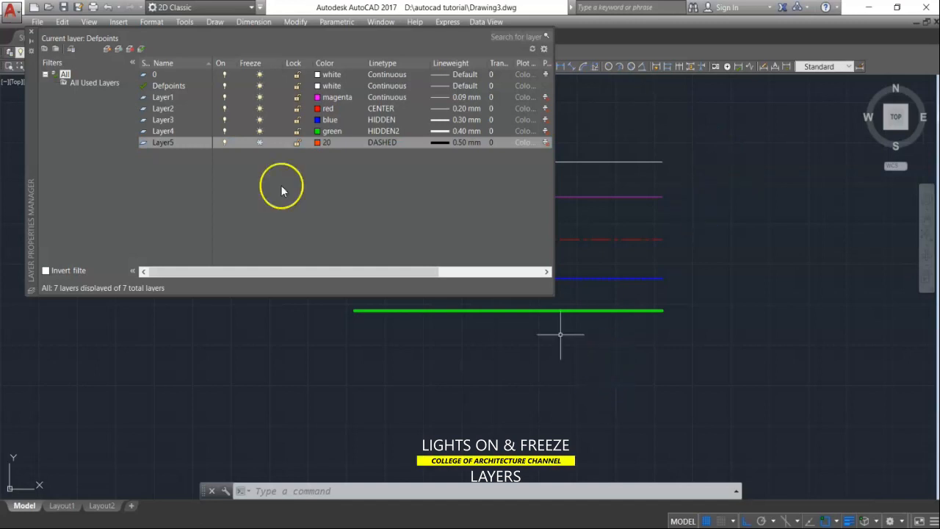
# Close the layer properties and erase all the visible lines while Layer5 is frozen
pyautogui.click(31, 34)
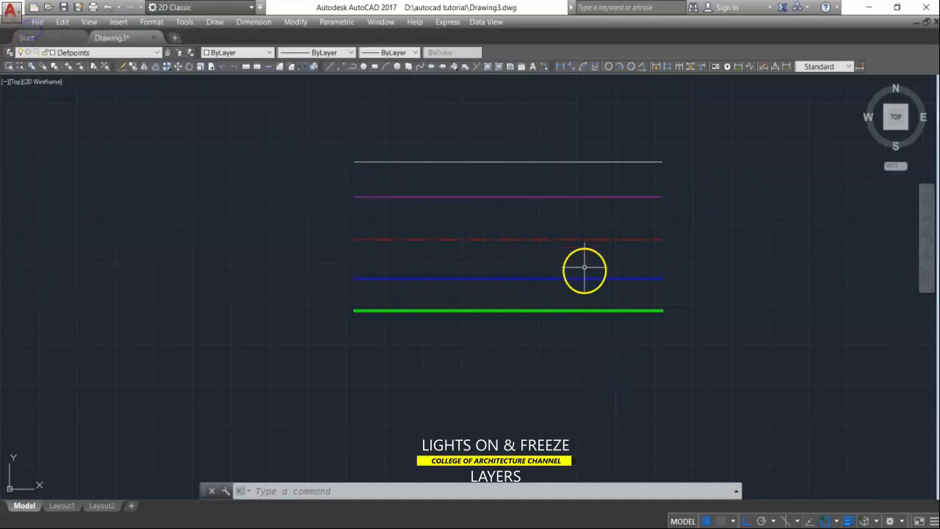
pyautogui.write('e')
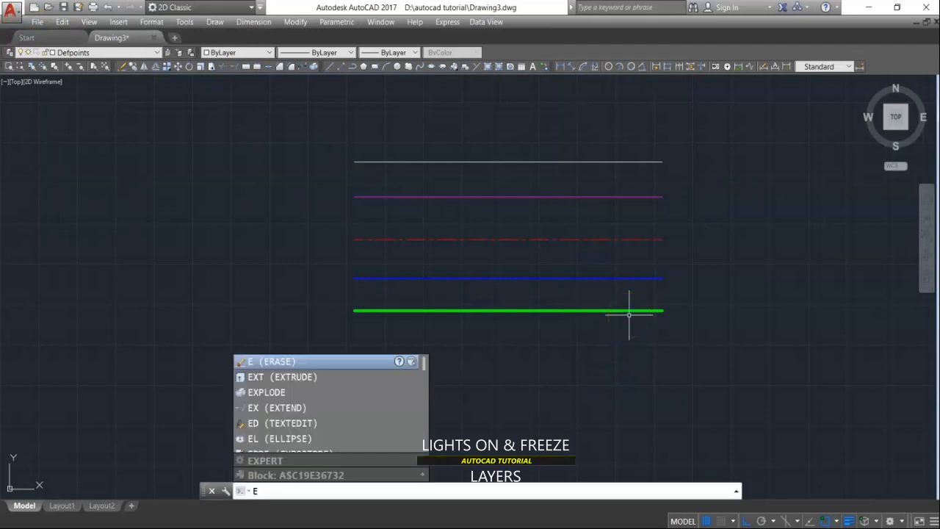
pyautogui.press('Return')
pyautogui.click(647, 440)
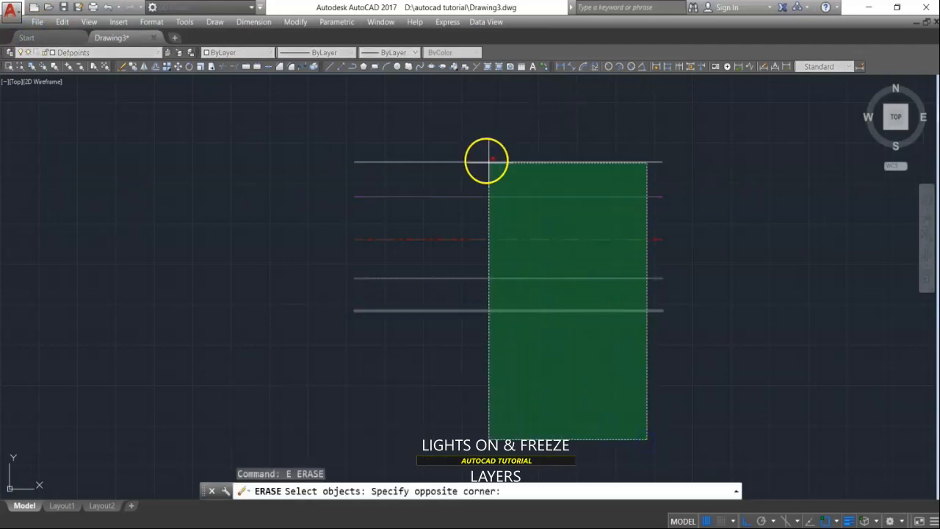
pyautogui.click(444, 114)
pyautogui.click(574, 430)
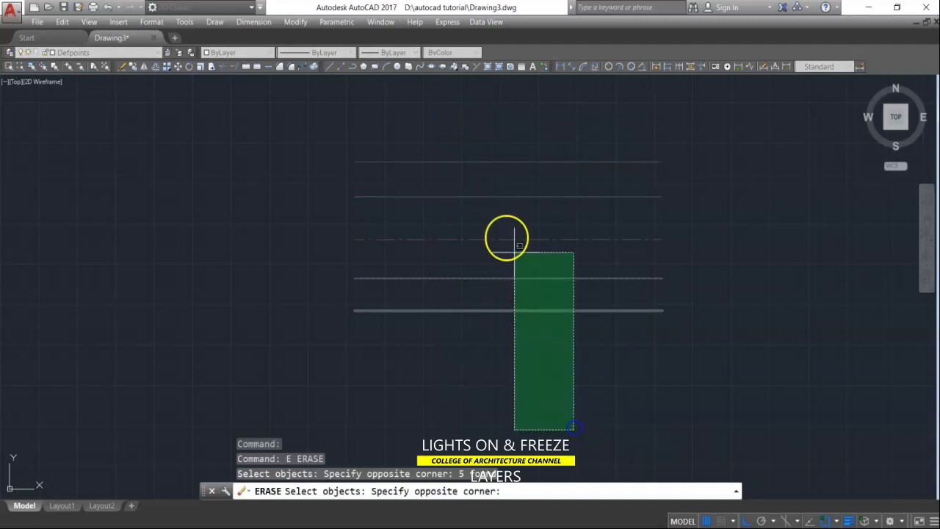
pyautogui.click(442, 134)
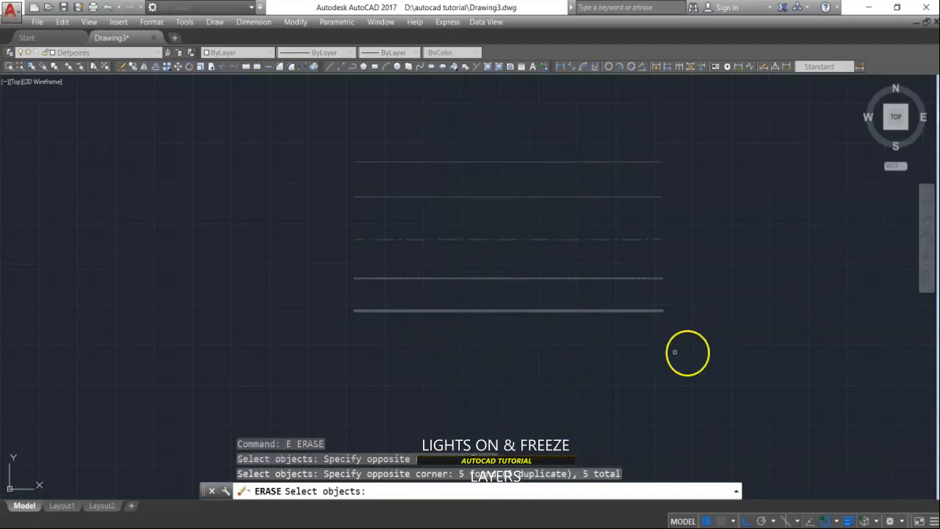
pyautogui.click(596, 404)
pyautogui.click(458, 126)
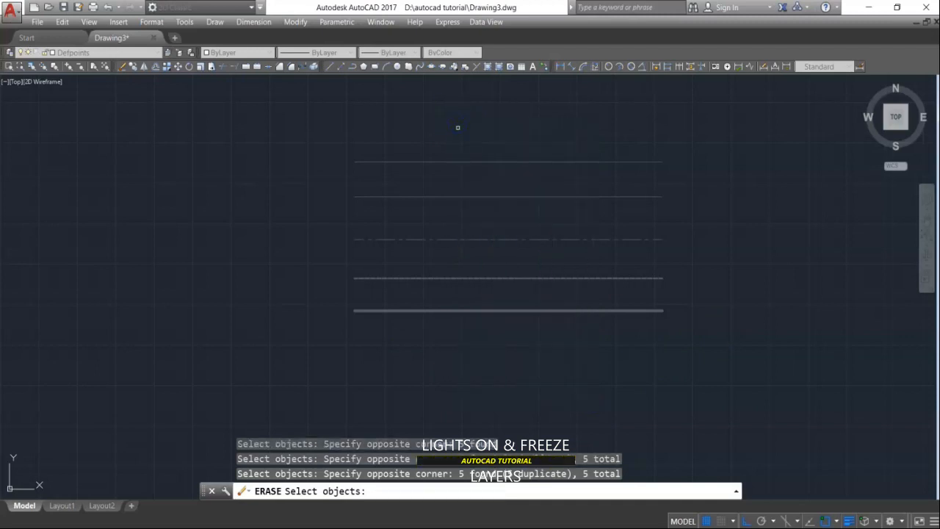
pyautogui.press('Return')
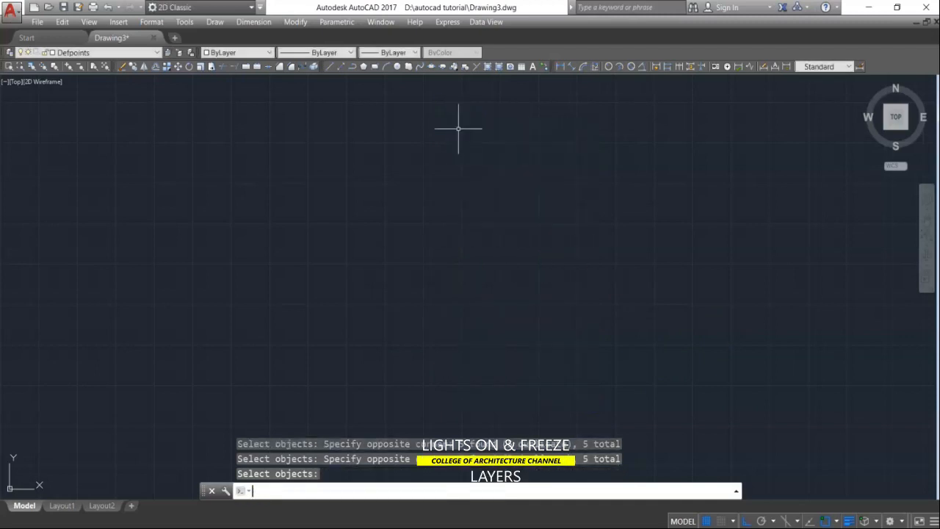
# Thaw Layer5 in all viewports, and undo the erase together with the preceding layer changes
pyautogui.click(109, 53)
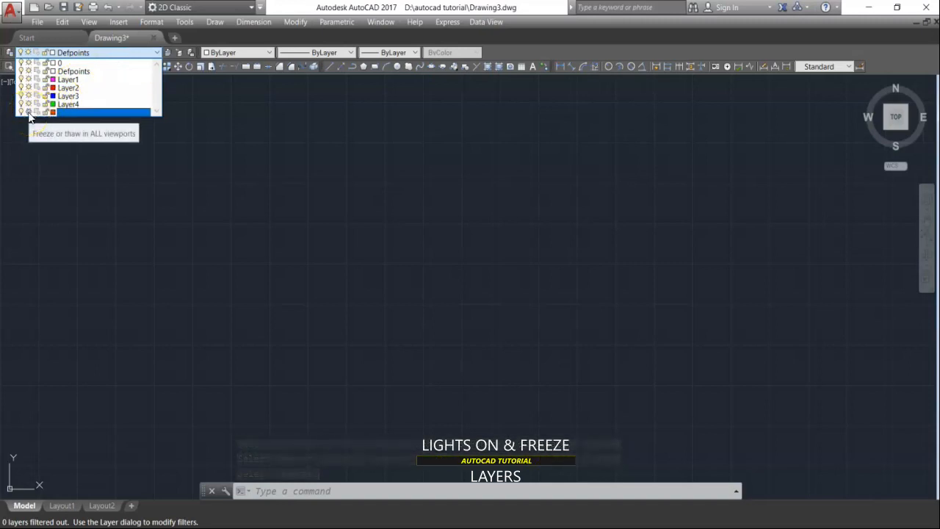
pyautogui.click(287, 231)
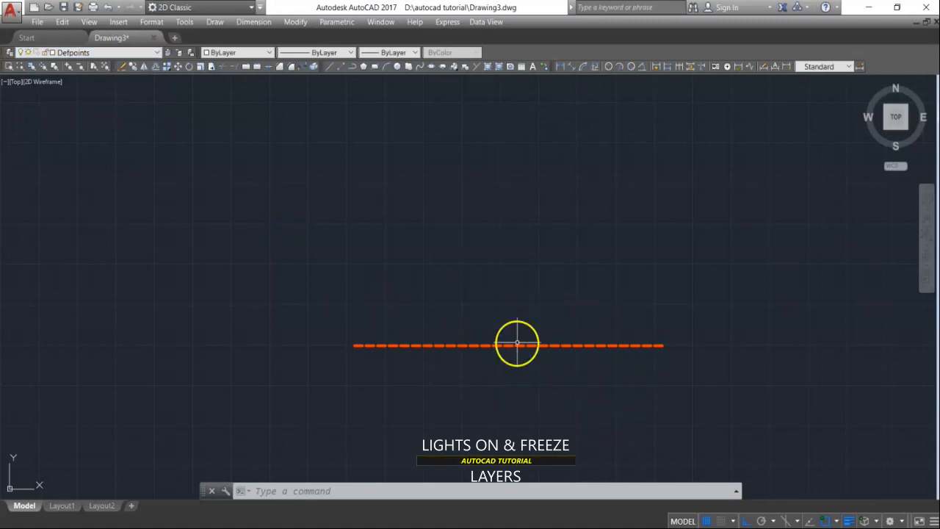
pyautogui.hotkey('ctrl', 'z')
pyautogui.hotkey('ctrl', 'z')
pyautogui.hotkey('ctrl', 'z')
pyautogui.hotkey('ctrl', 'z')
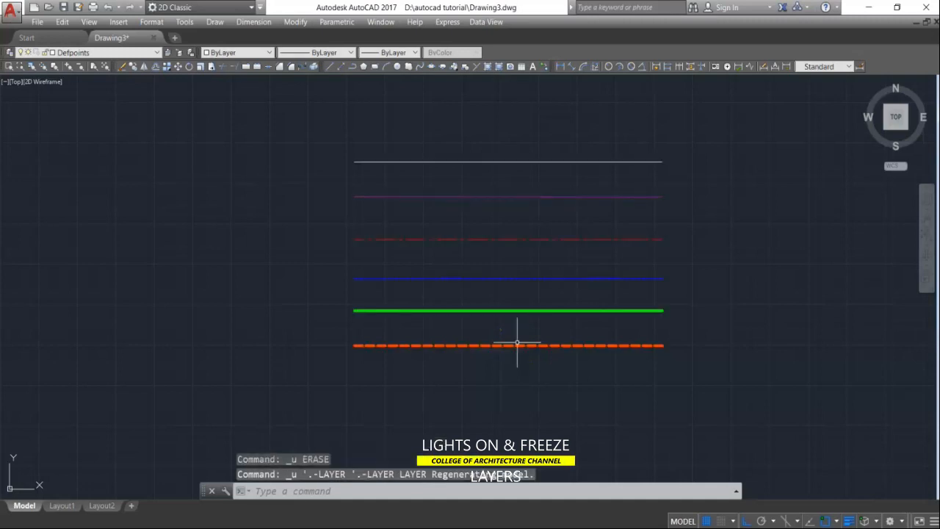
# Switch Layer4 off in the layer properties to hide the green line
pyautogui.write('LA')
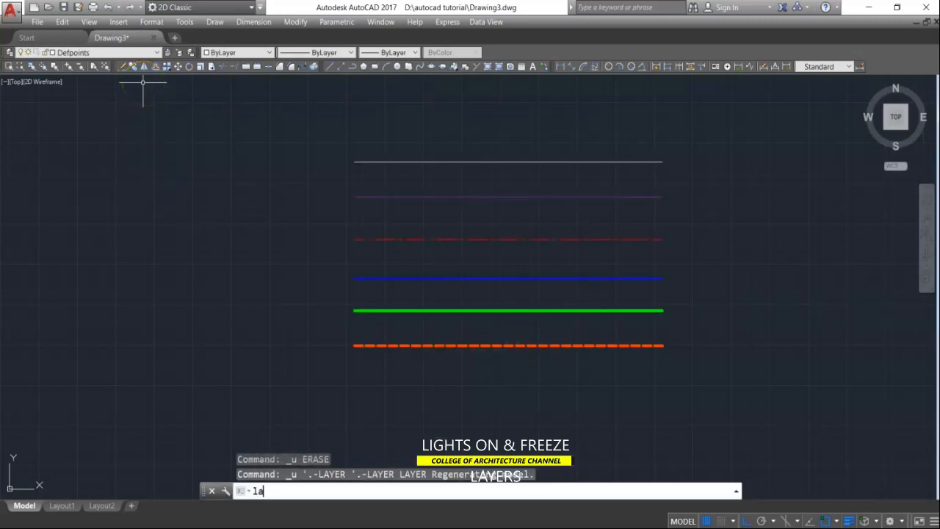
pyautogui.press('Return')
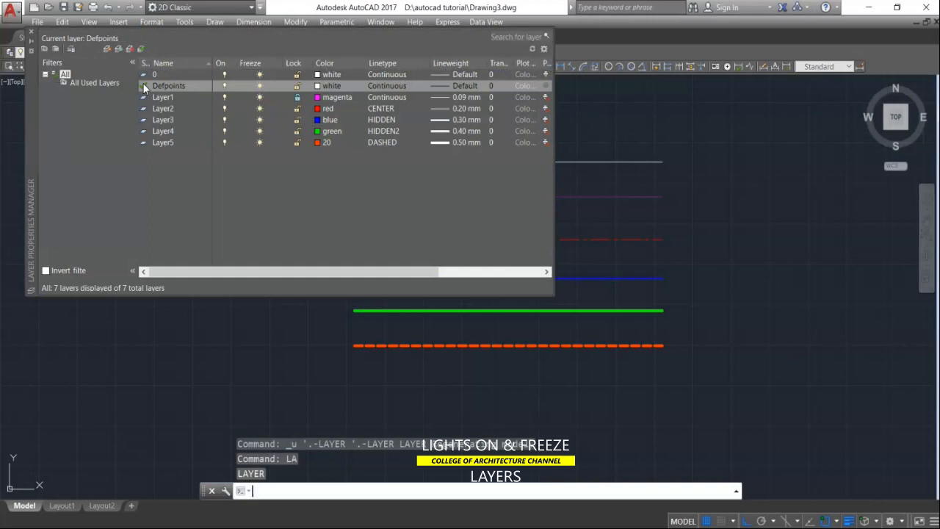
pyautogui.click(223, 133)
pyautogui.click(224, 134)
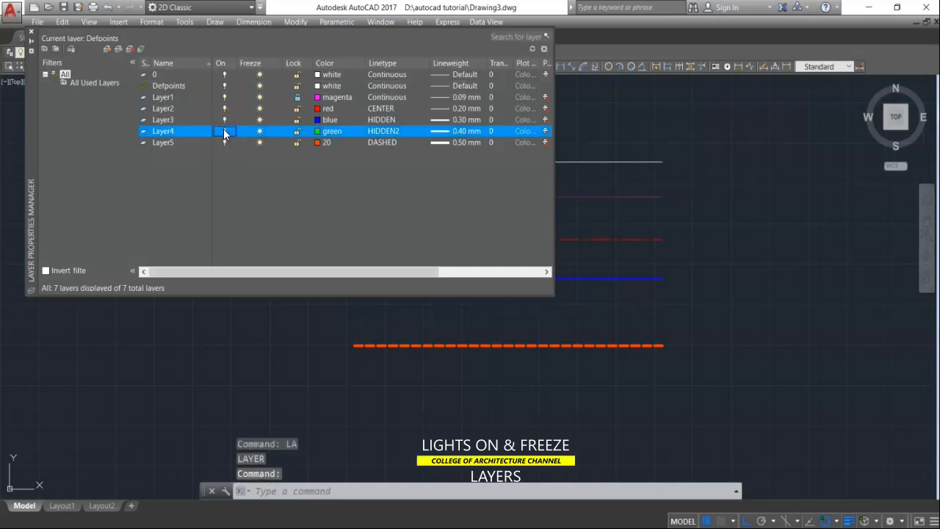
pyautogui.click(222, 335)
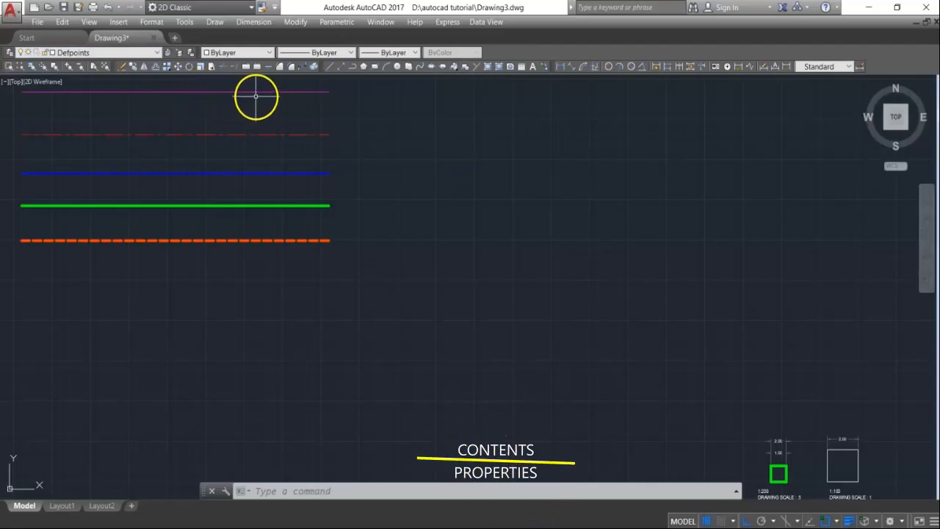
# Inspect the magenta line's layer, color, linetype and lineweight by selecting it, and clear the selection
pyautogui.click(262, 92)
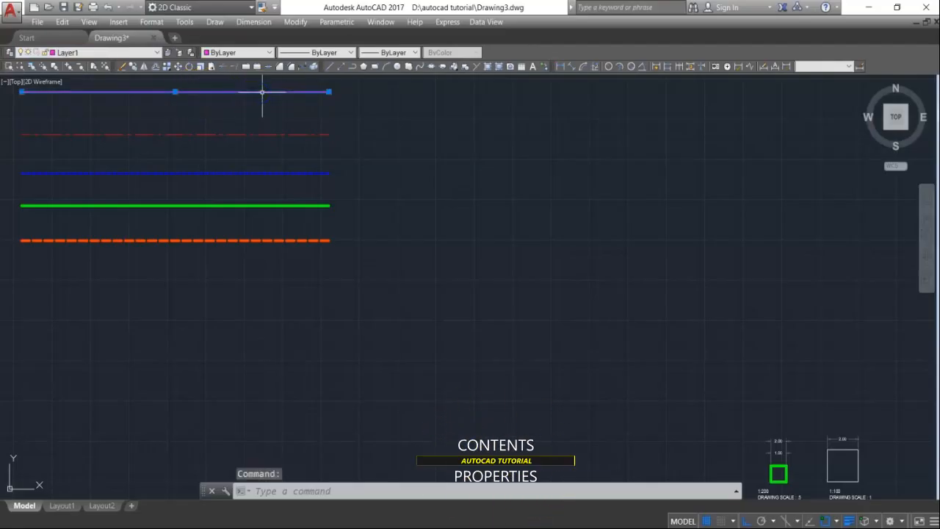
pyautogui.press('Escape')
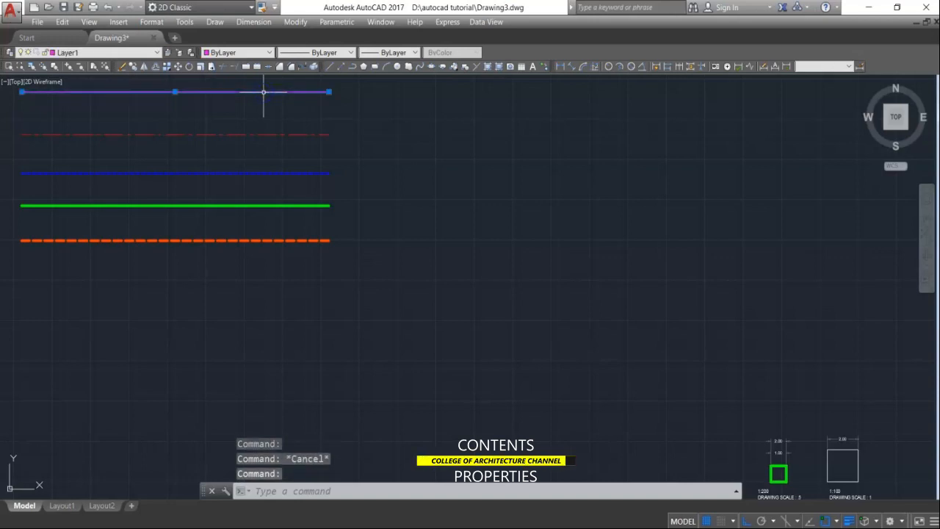
pyautogui.press('Escape')
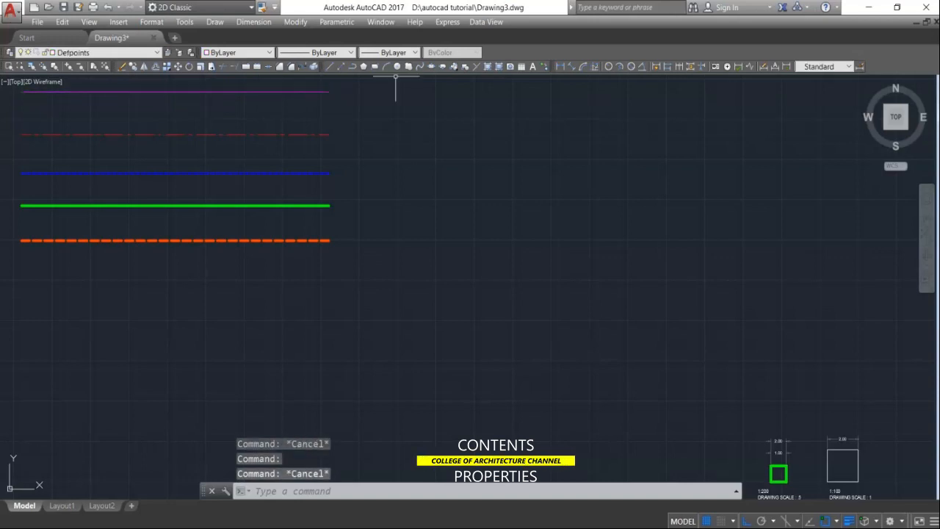
pyautogui.click(325, 86)
pyautogui.click(291, 107)
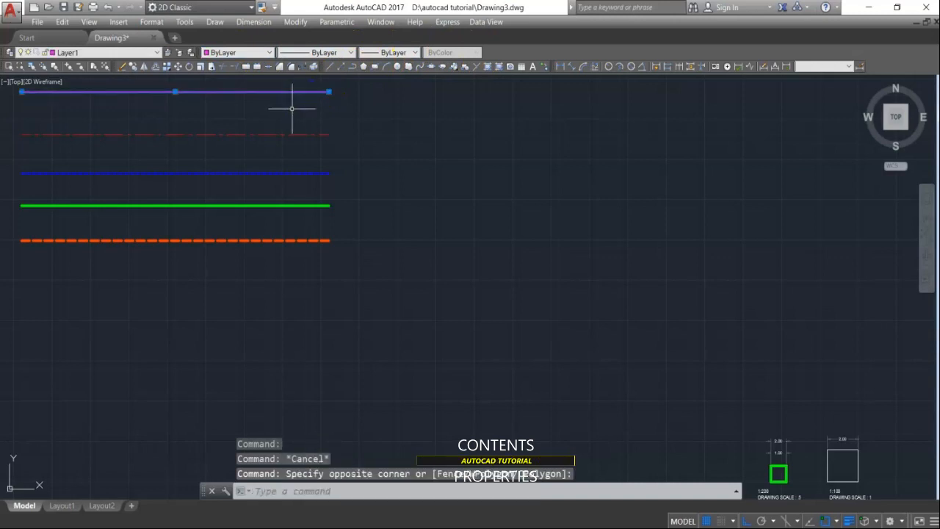
pyautogui.press('Escape')
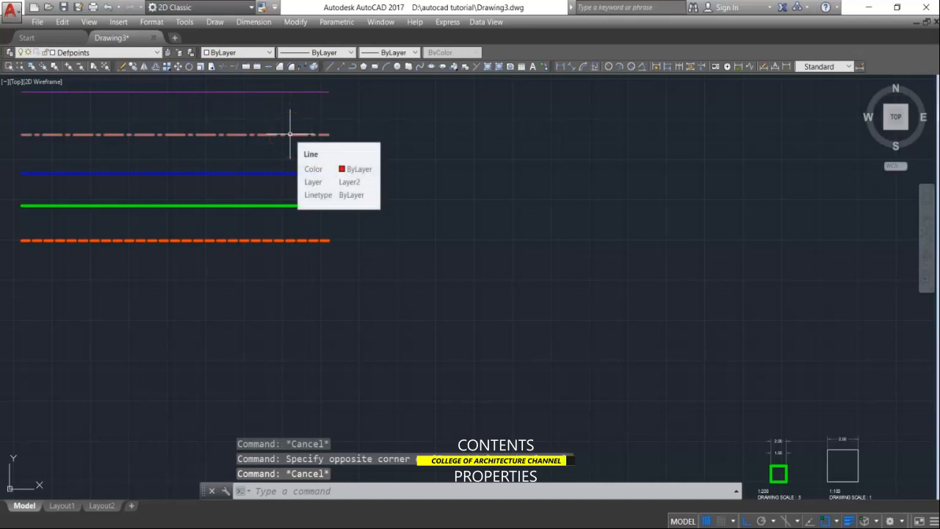
# Inspect the layer, color, linetype and lineweight of the red, blue and green lines one at a time
pyautogui.click(289, 134)
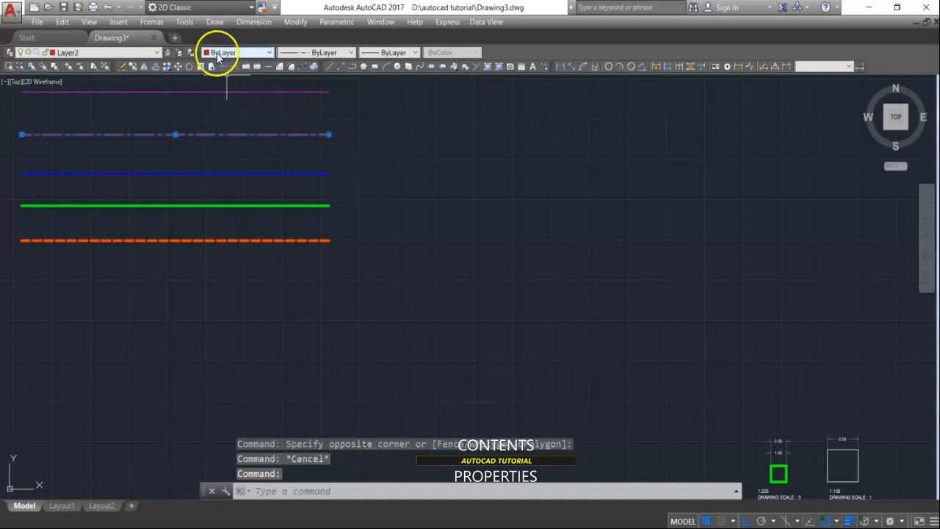
pyautogui.press('Escape')
pyautogui.click(295, 174)
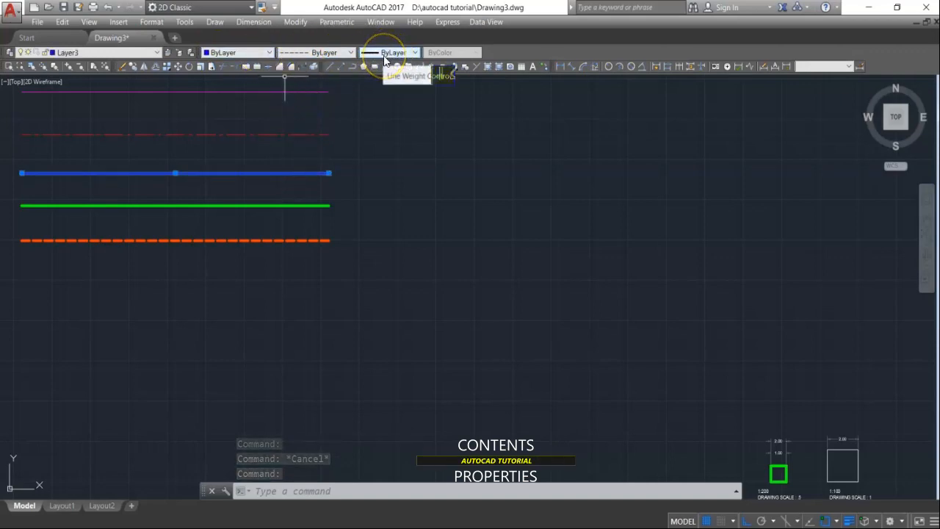
pyautogui.press('Escape')
pyautogui.click(327, 197)
pyautogui.click(311, 210)
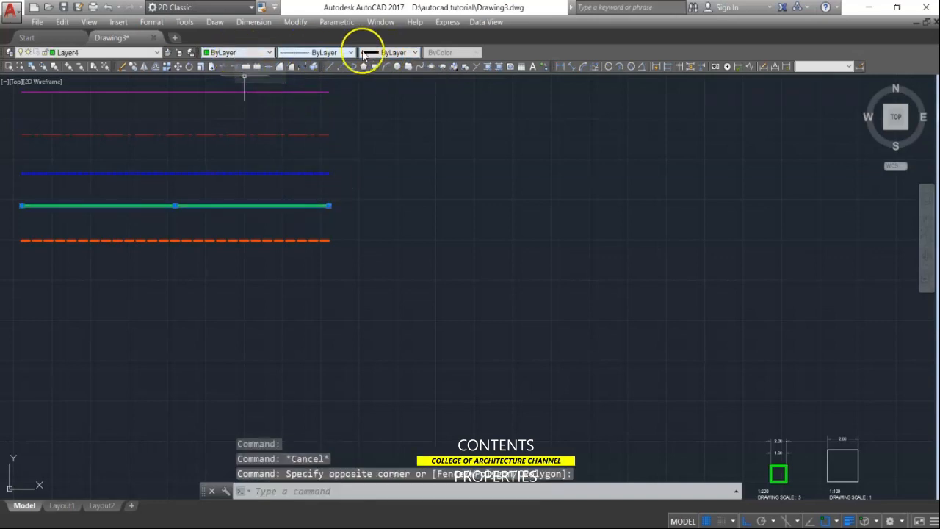
pyautogui.press('Escape')
# Inspect the orange dashed line's properties, keep its color at ByLayer, and clear the selection
pyautogui.click(328, 230)
pyautogui.click(311, 242)
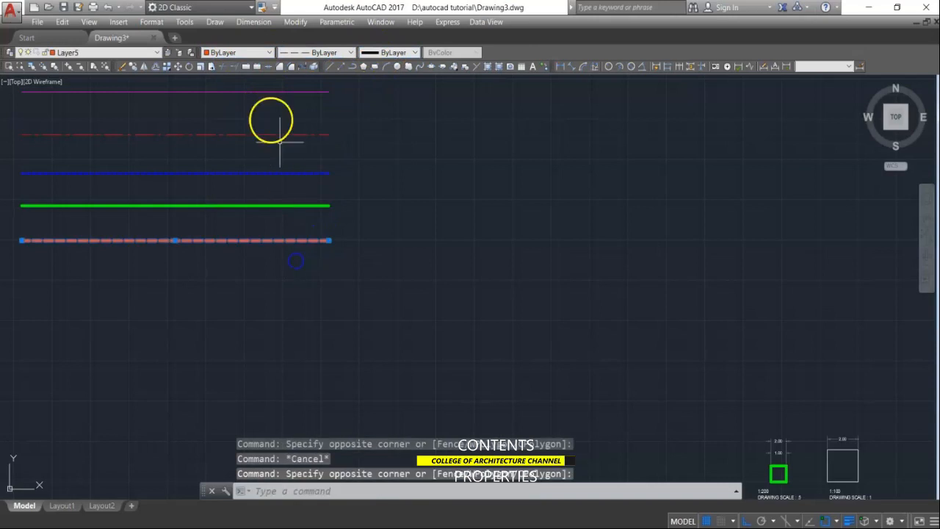
pyautogui.click(250, 53)
pyautogui.click(243, 62)
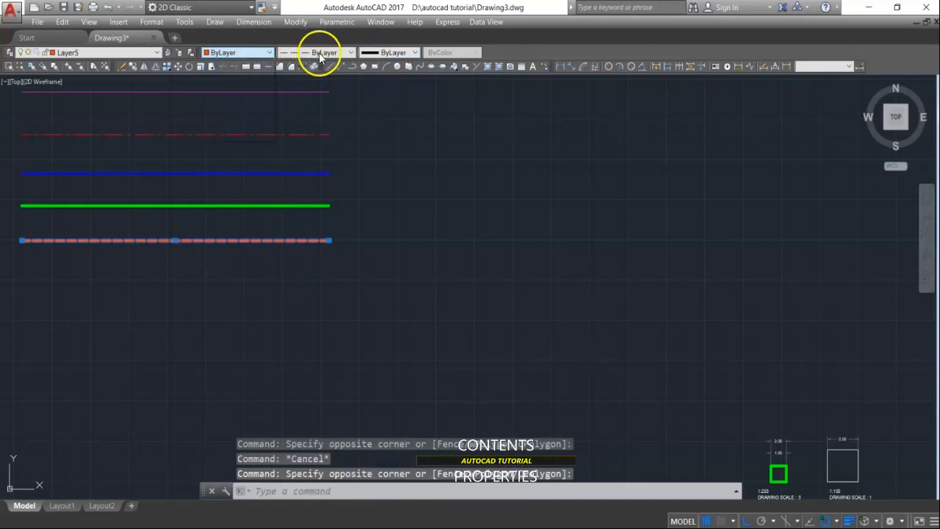
pyautogui.press('Escape')
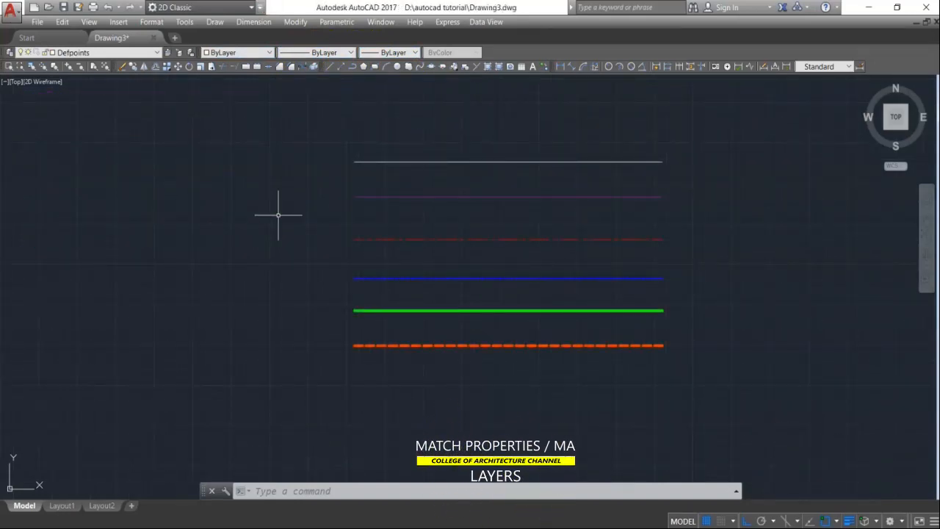
# Add Match Properties to the Quick Access Toolbar
pyautogui.scroll(-2, 292, 293)
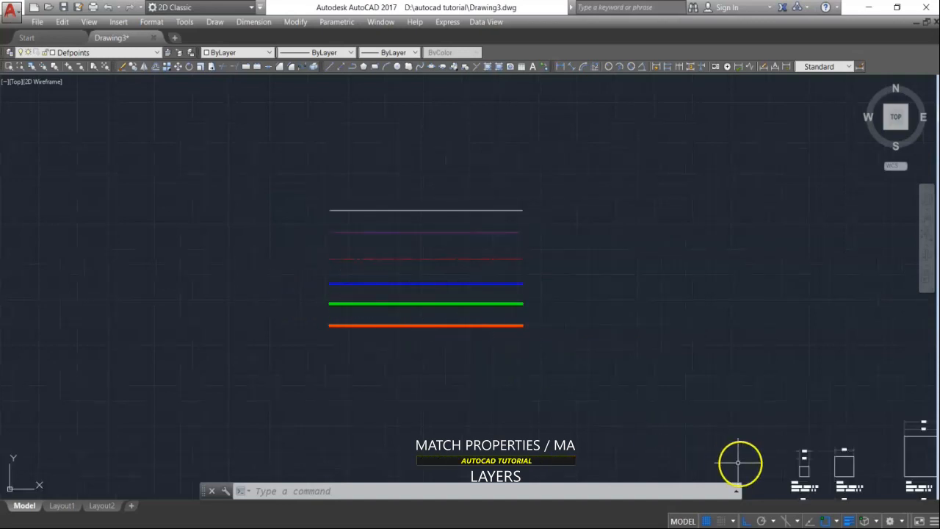
pyautogui.scroll(2, 850, 463)
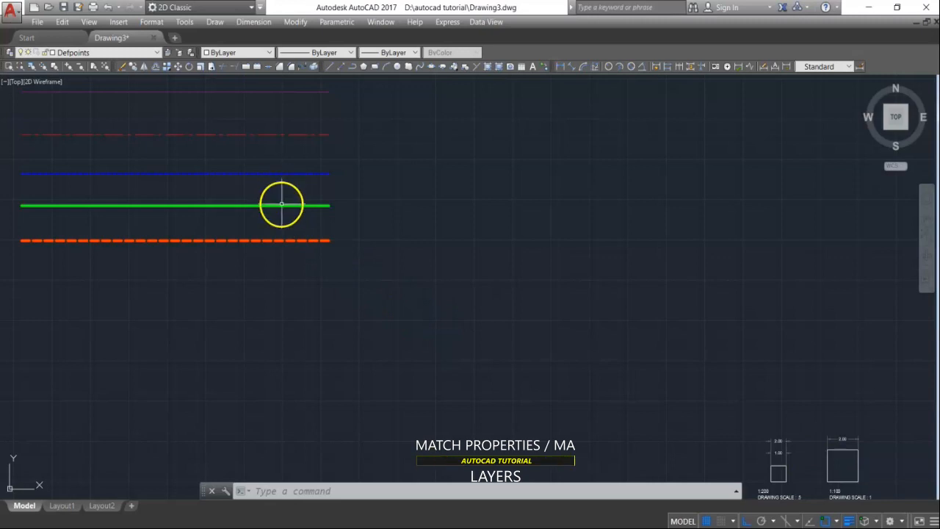
pyautogui.press('Escape')
pyautogui.press('Escape')
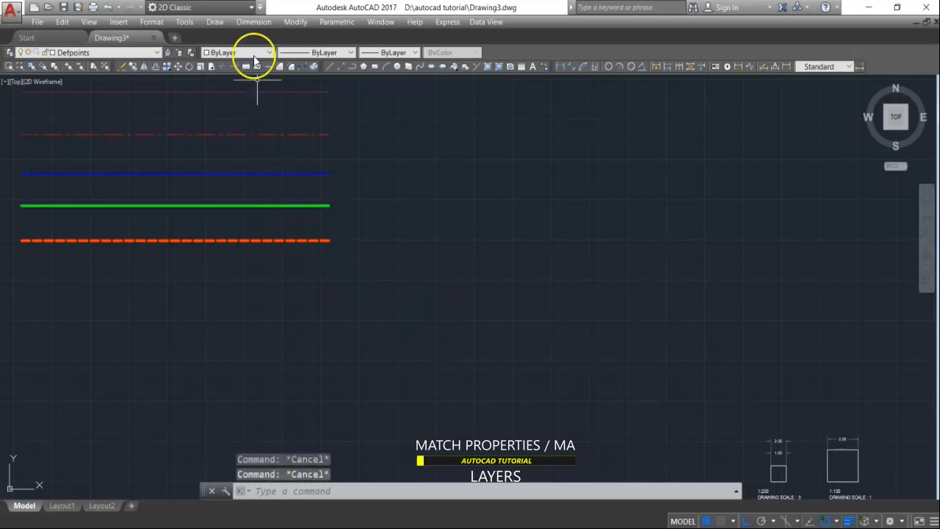
pyautogui.click(260, 8)
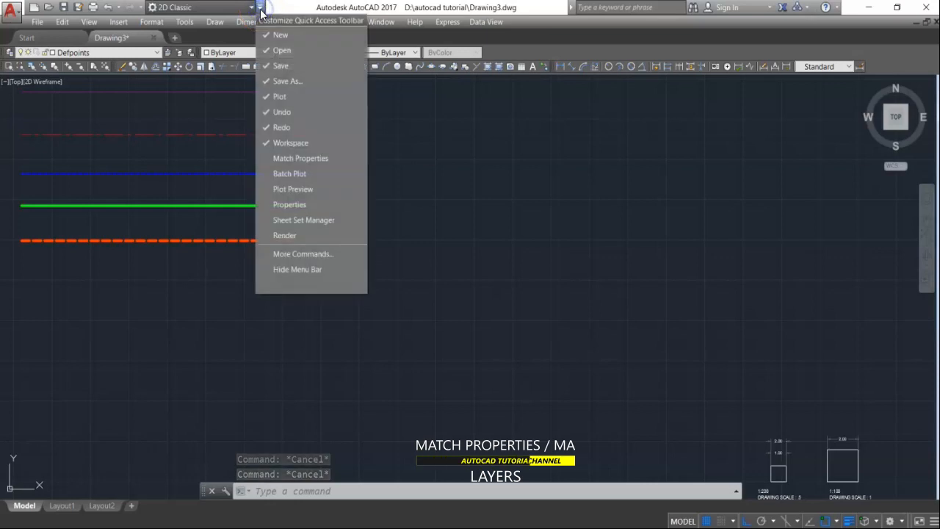
pyautogui.click(268, 158)
pyautogui.click(334, 158)
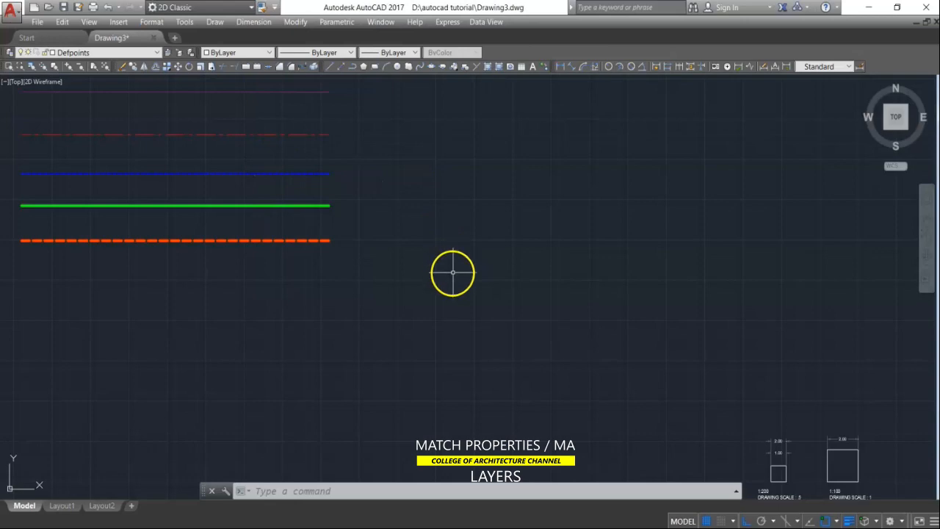
# Match the green line's properties onto the small square of the 1:200 drawing
pyautogui.click(263, 7)
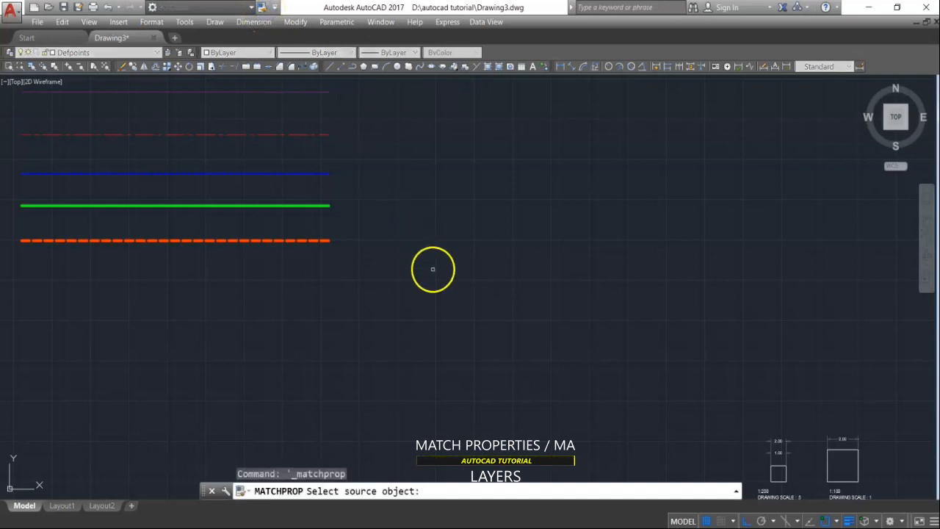
pyautogui.click(325, 203)
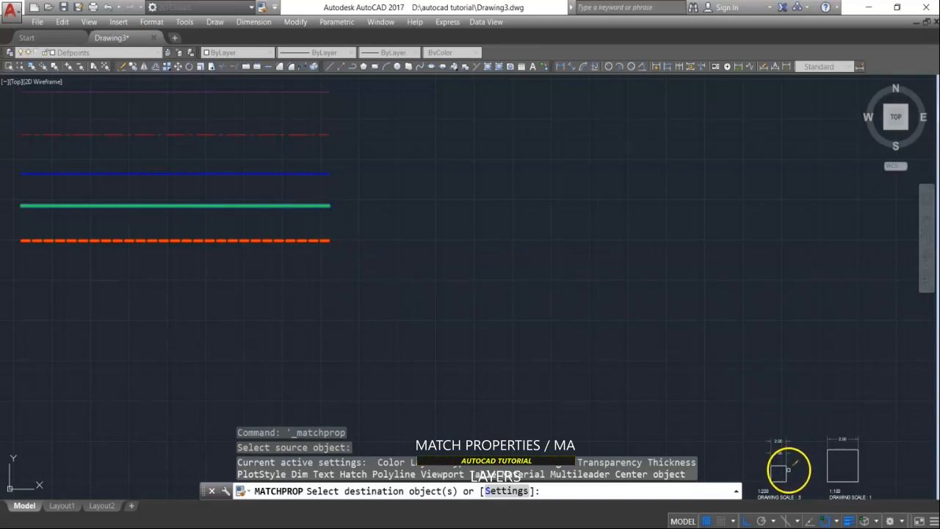
pyautogui.click(788, 469)
pyautogui.press('Return')
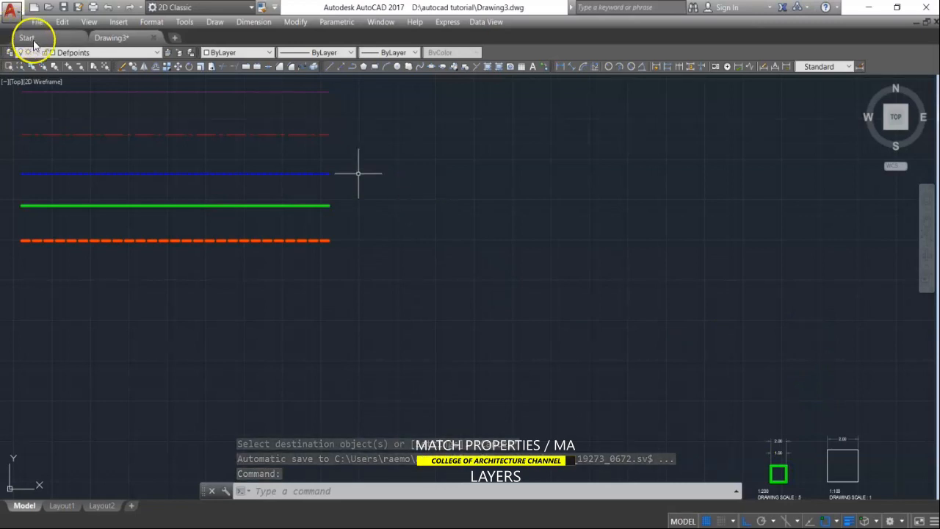
# Freeze and switch off Layer4 to hide its green line and square, and restore the layer's display
pyautogui.click(101, 53)
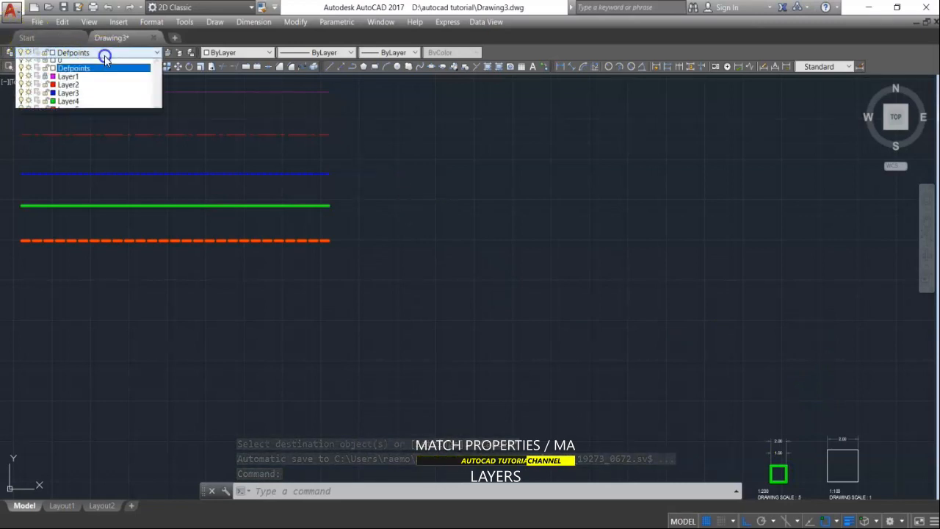
pyautogui.click(28, 105)
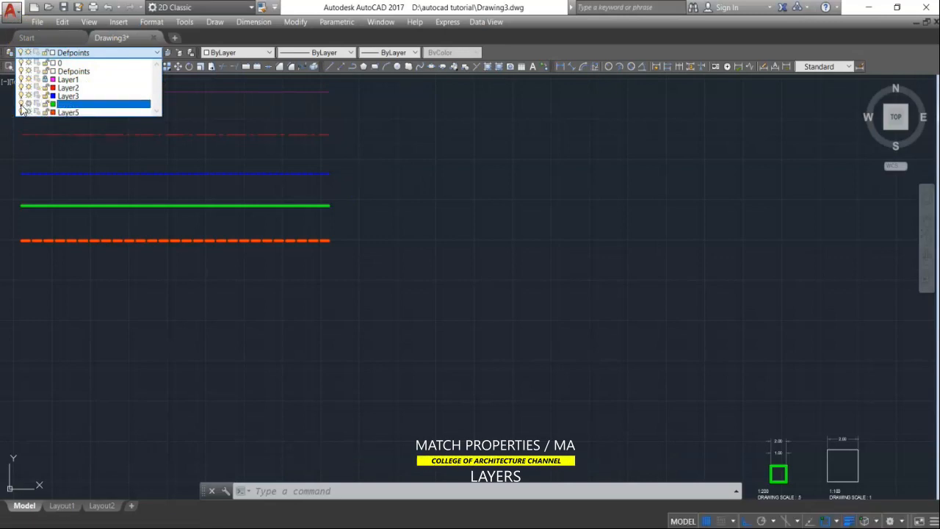
pyautogui.click(21, 105)
pyautogui.click(400, 163)
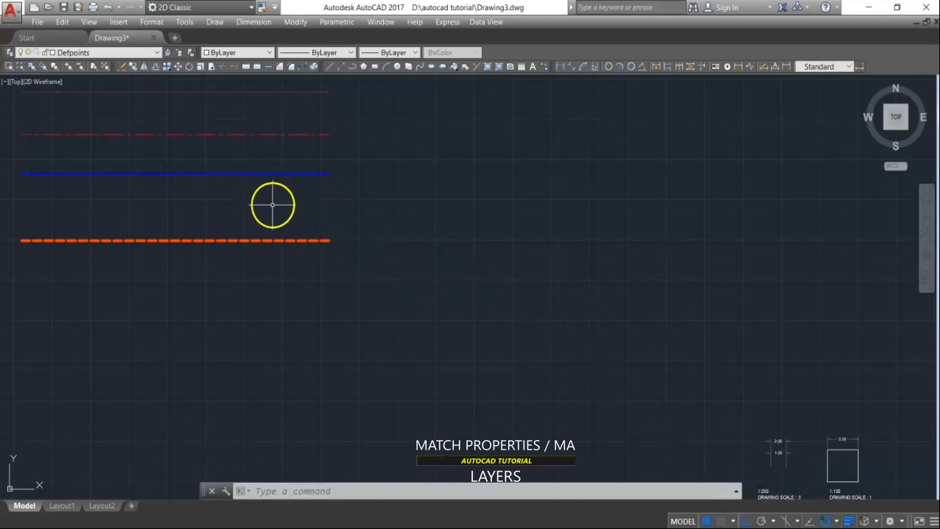
pyautogui.click(136, 49)
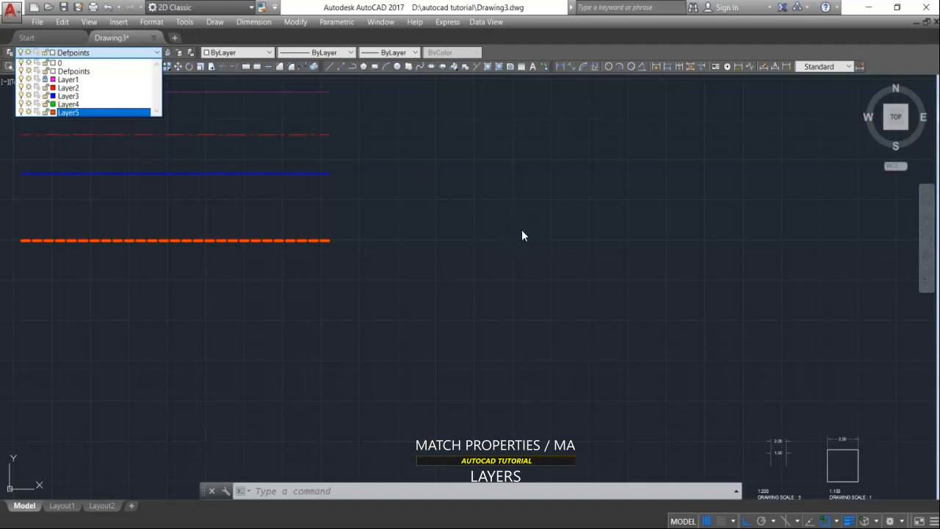
pyautogui.click(461, 163)
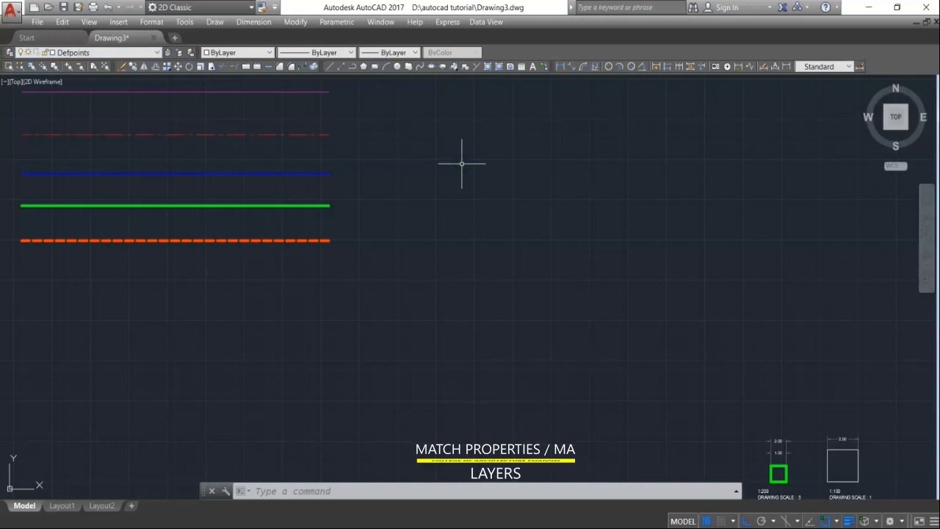
pyautogui.click(184, 93)
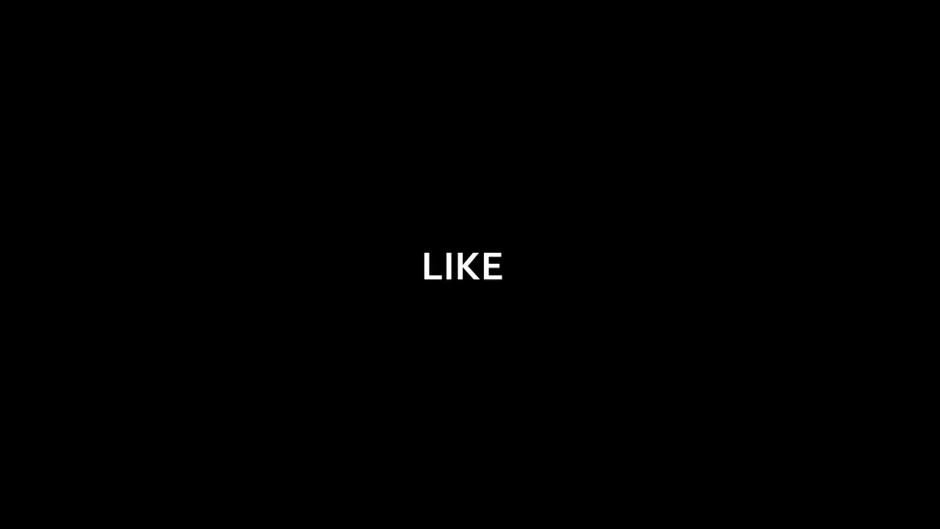